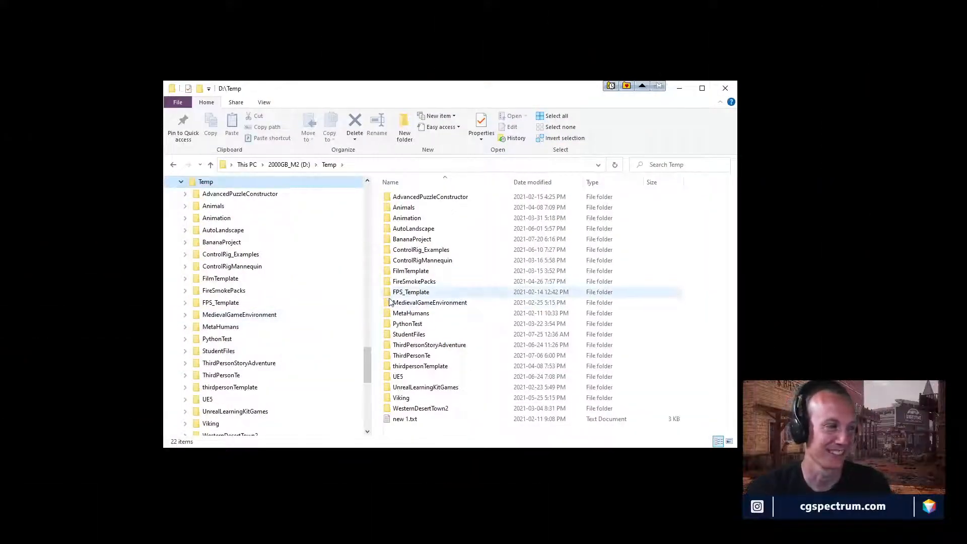
Step: Open the joculet folder within the student's own folder under D:\Temp\StudentFiles
{"action": "left_click_drag", "start_coordinate": [417, 91], "coordinate": [426, 66]}
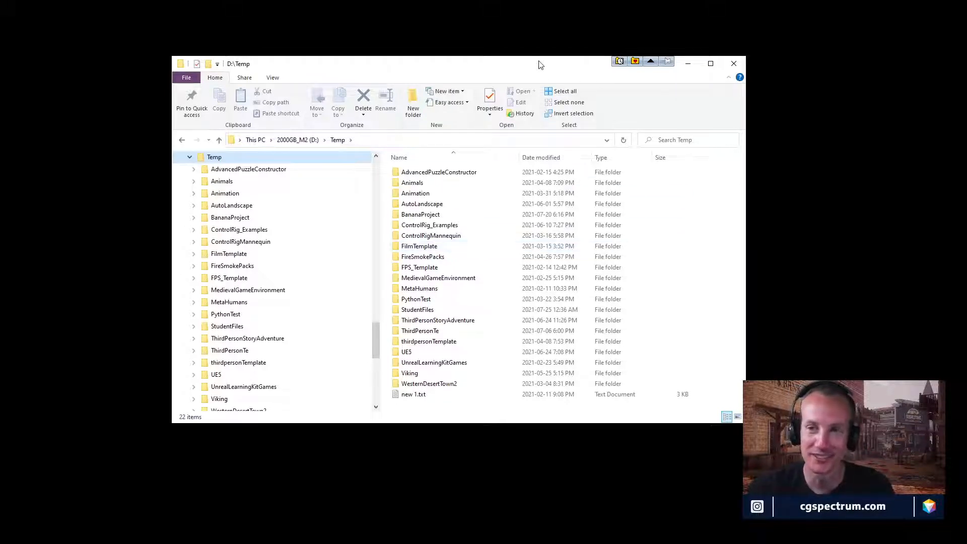
{"action": "left_click_drag", "start_coordinate": [540, 65], "coordinate": [506, 48]}
{"action": "scroll", "coordinate": [341, 241], "scroll_direction": "down", "scroll_amount": 1}
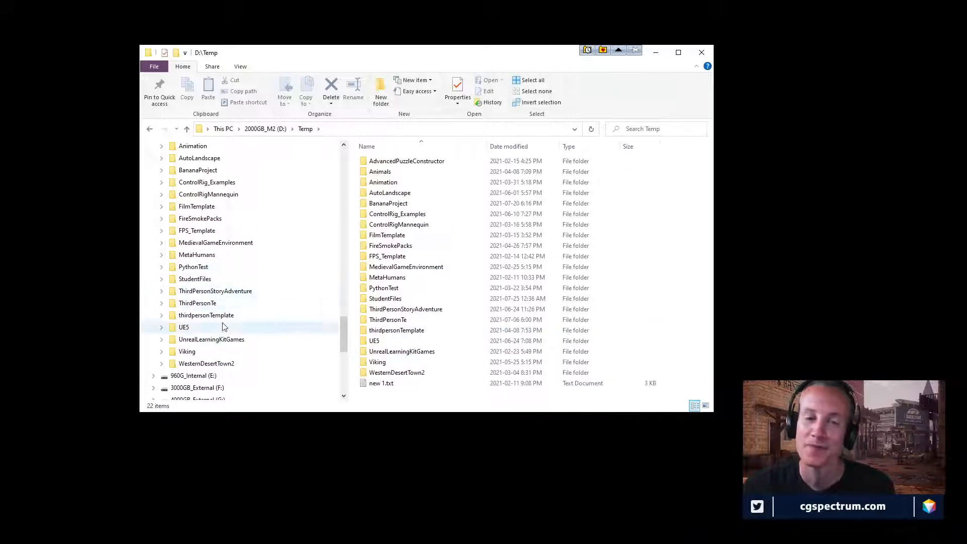
{"action": "scroll", "coordinate": [270, 309], "scroll_direction": "up", "scroll_amount": 1}
{"action": "scroll", "coordinate": [270, 310], "scroll_direction": "down", "scroll_amount": 1}
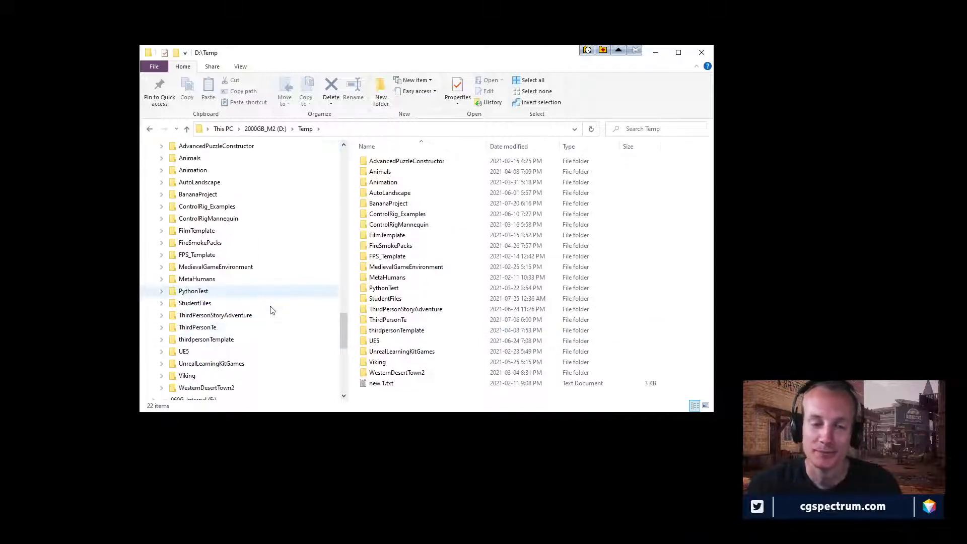
{"action": "scroll", "coordinate": [265, 305], "scroll_direction": "up", "scroll_amount": 2}
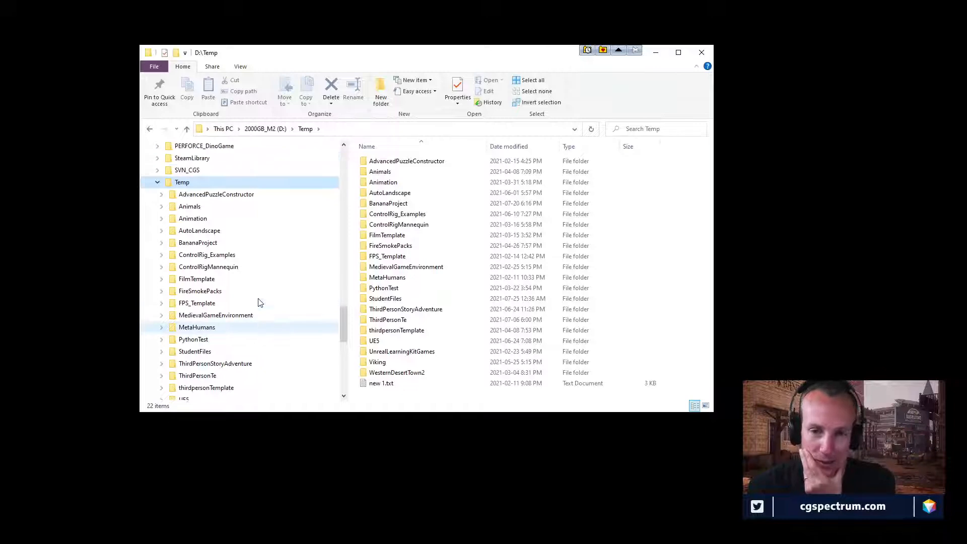
{"action": "scroll", "coordinate": [224, 302], "scroll_direction": "down", "scroll_amount": 1}
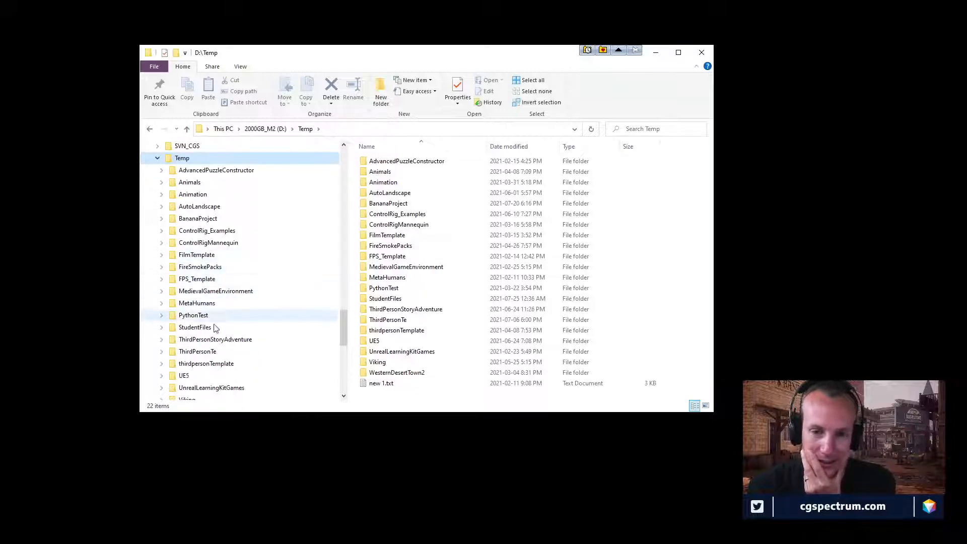
{"action": "left_click", "coordinate": [212, 327]}
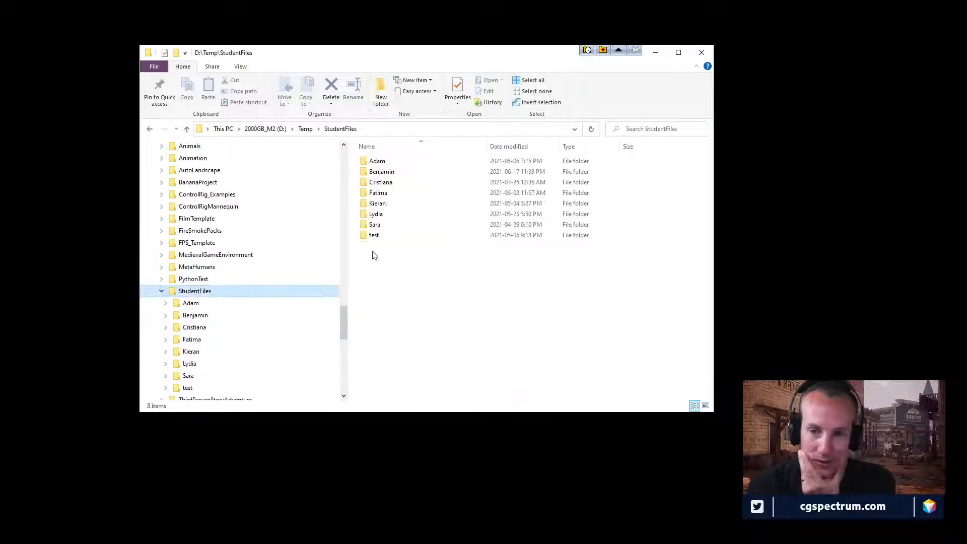
{"action": "double_click", "coordinate": [381, 182]}
{"action": "double_click", "coordinate": [380, 161]}
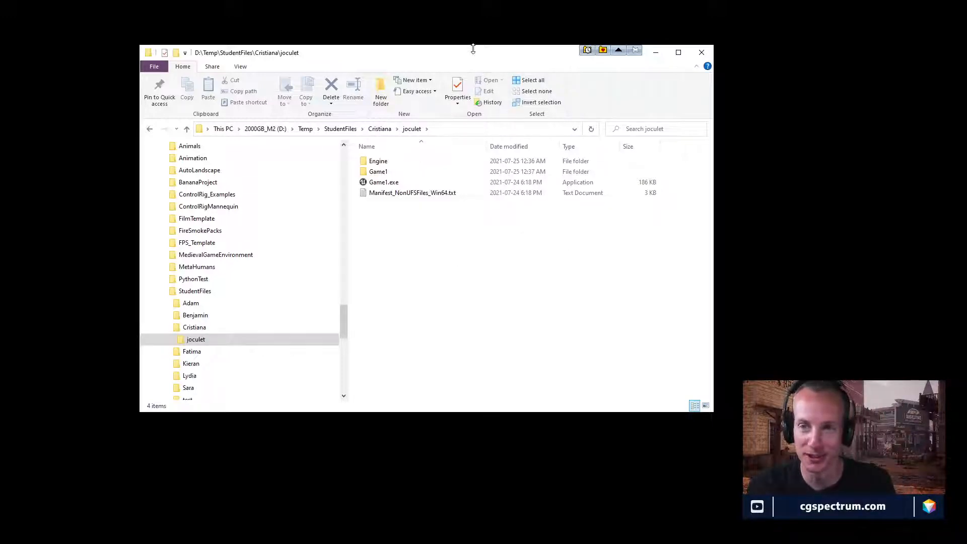
Step: Launch Game1.exe and minimize the file window so that the game's start screen is unobstructed
{"action": "left_click_drag", "start_coordinate": [474, 54], "coordinate": [508, 51]}
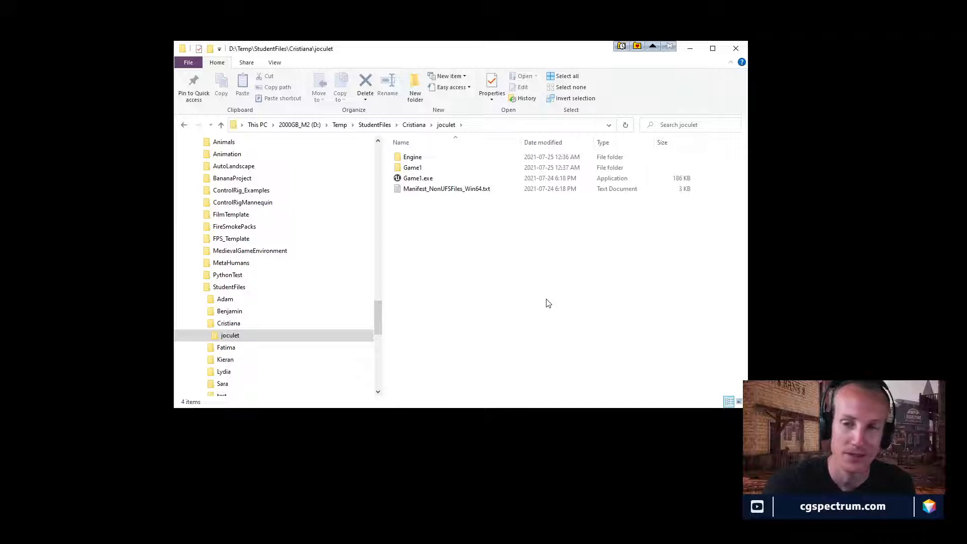
{"action": "left_click", "coordinate": [418, 179]}
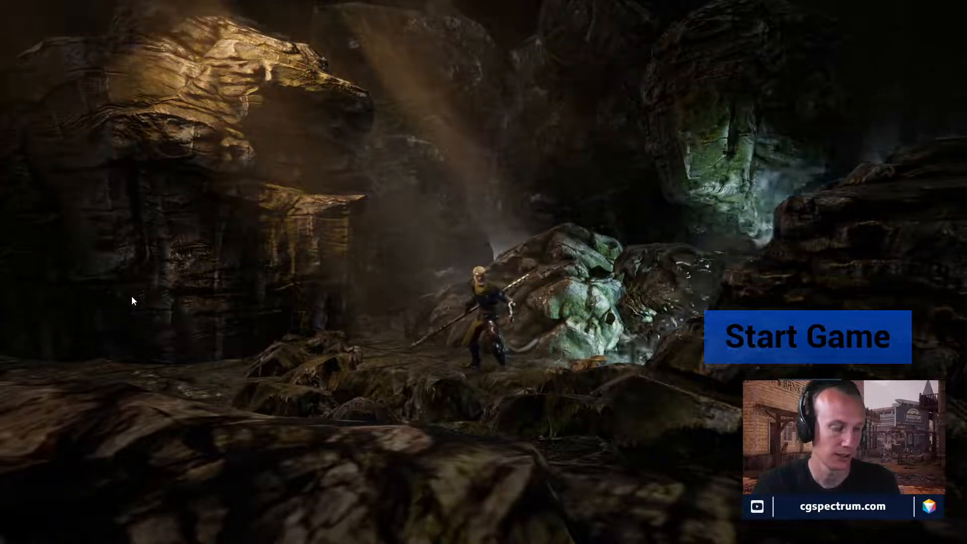
{"action": "key", "text": "alt+Tab"}
{"action": "key", "text": "alt+Tab"}
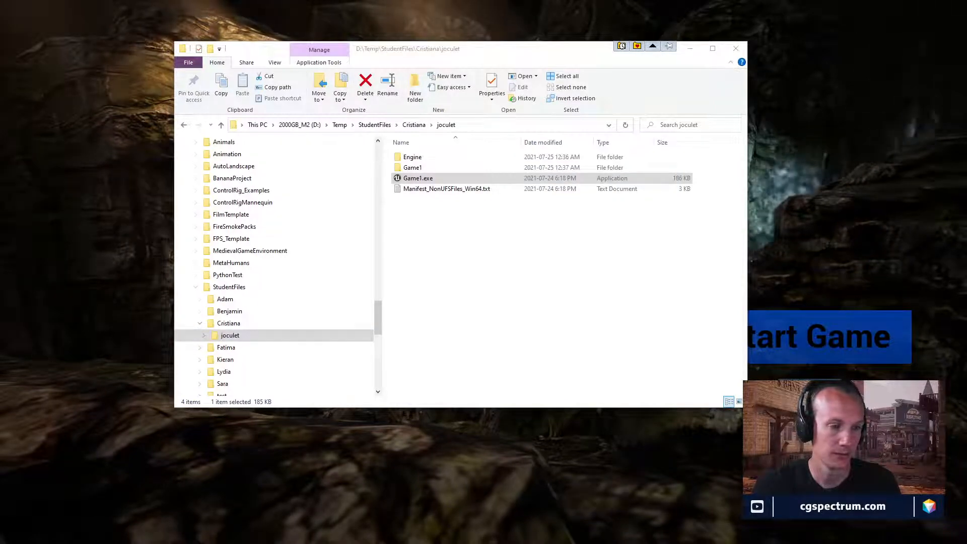
{"action": "key", "text": "alt+Tab"}
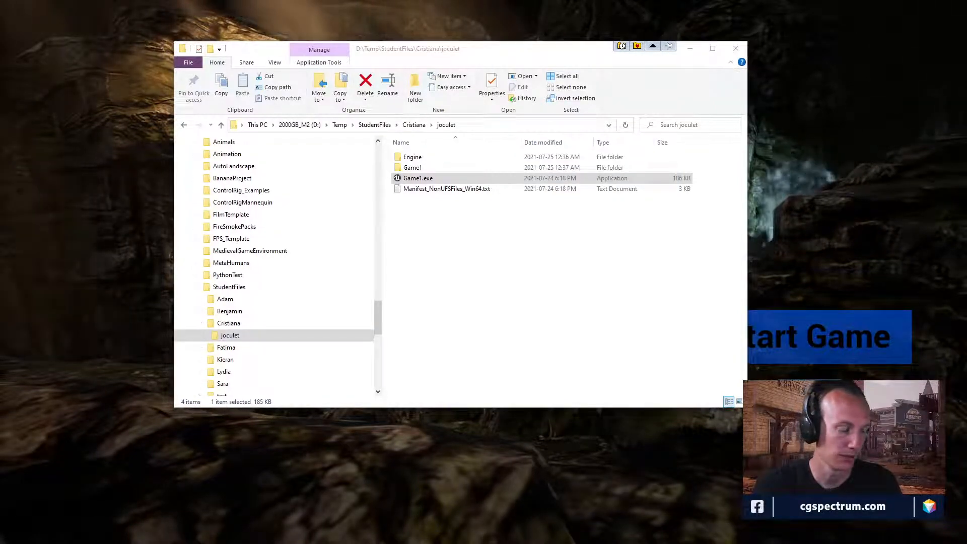
{"action": "left_click", "coordinate": [689, 48]}
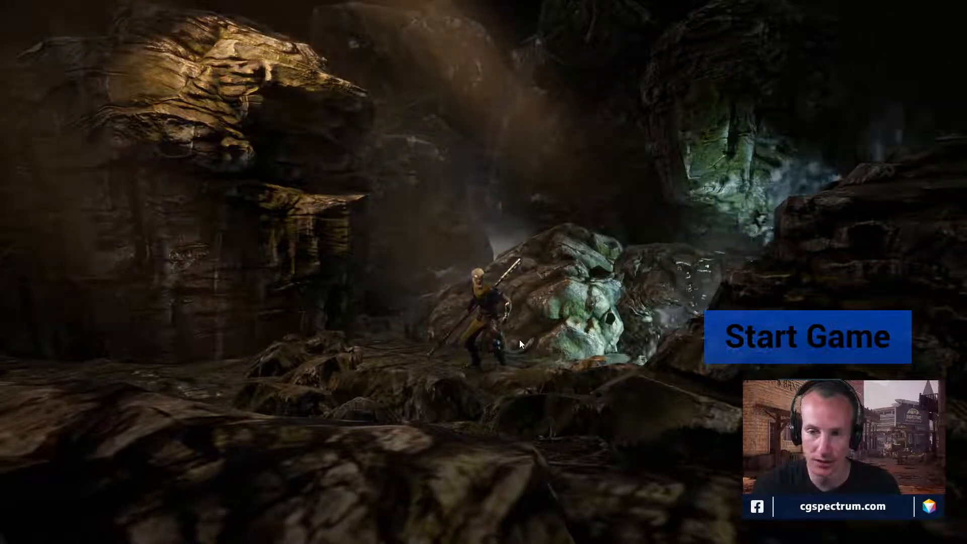
Step: Start the game as SunWukong and try out the basic staff attacks on the sand outside the ruined arena
{"action": "left_click", "coordinate": [790, 345]}
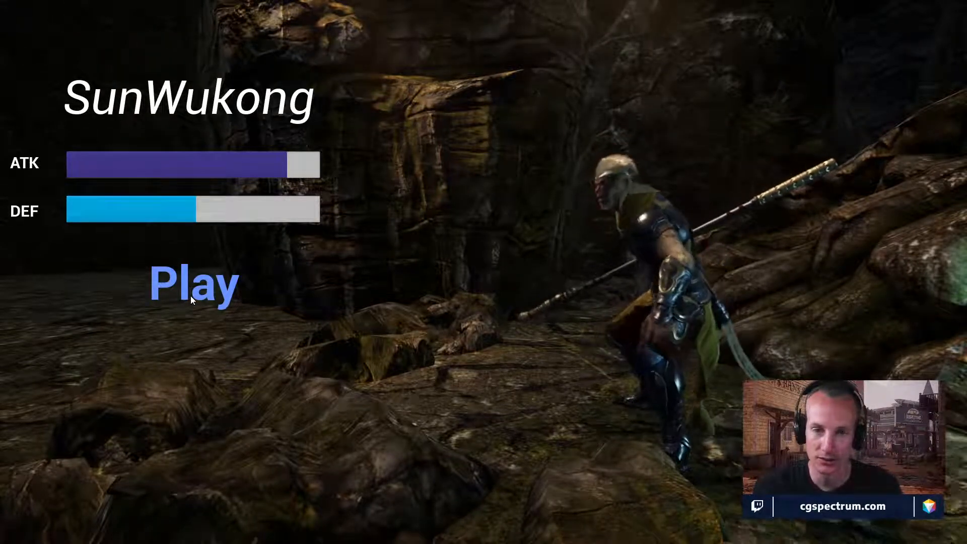
{"action": "left_click", "coordinate": [186, 311]}
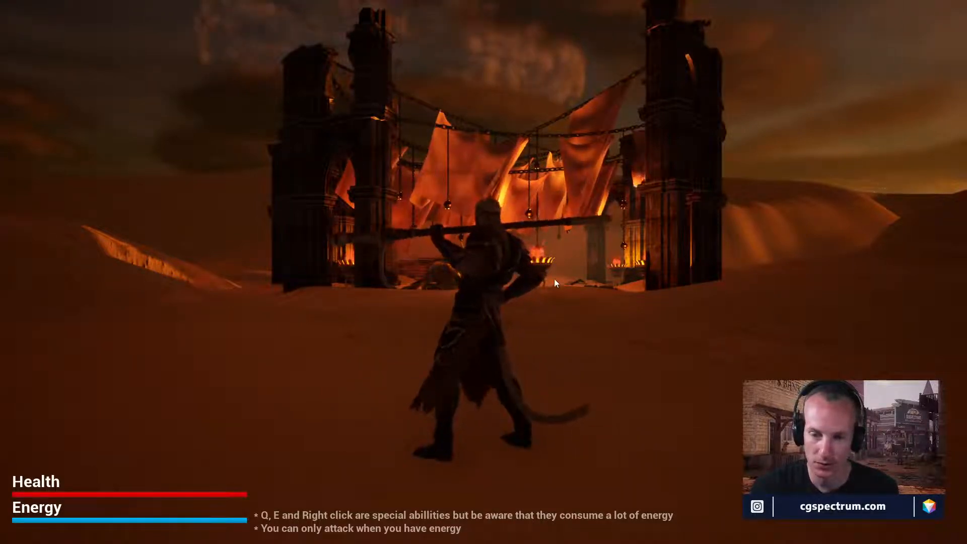
{"action": "left_click", "coordinate": [484, 272]}
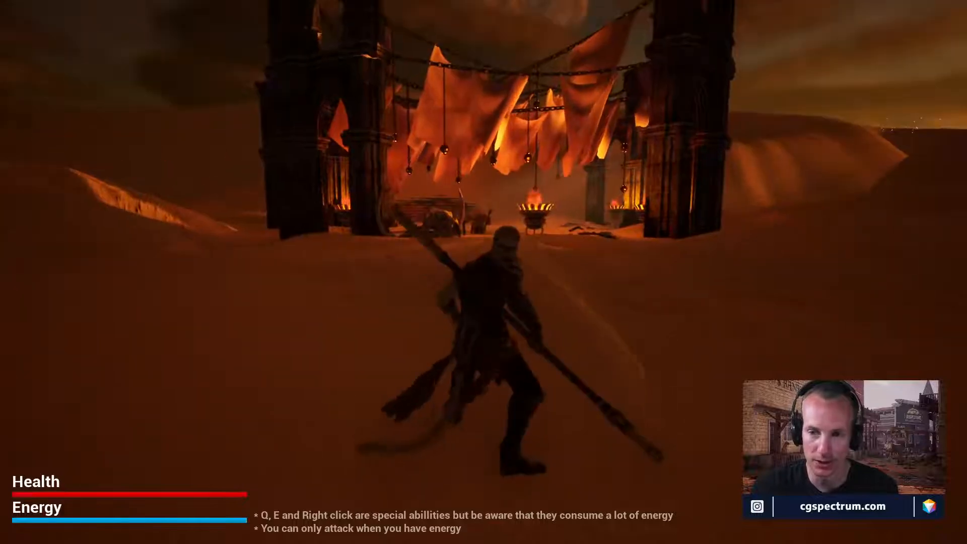
{"action": "left_click", "coordinate": [483, 272]}
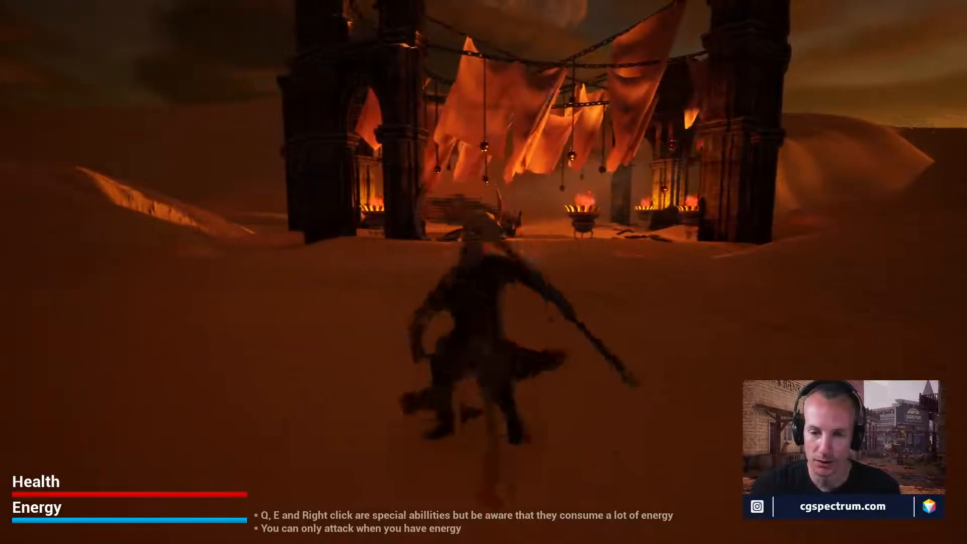
{"action": "left_click", "coordinate": [483, 272]}
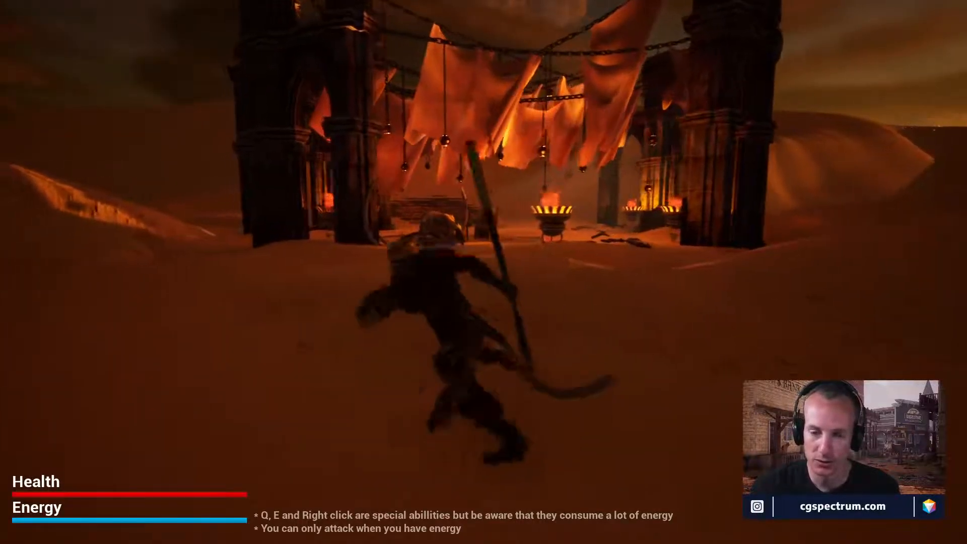
{"action": "left_click", "coordinate": [483, 272]}
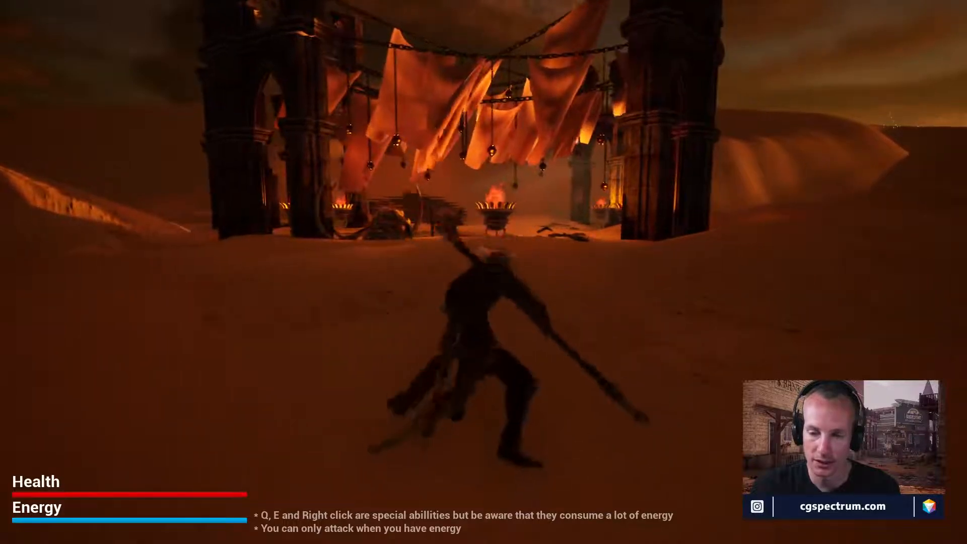
{"action": "left_click", "coordinate": [484, 272]}
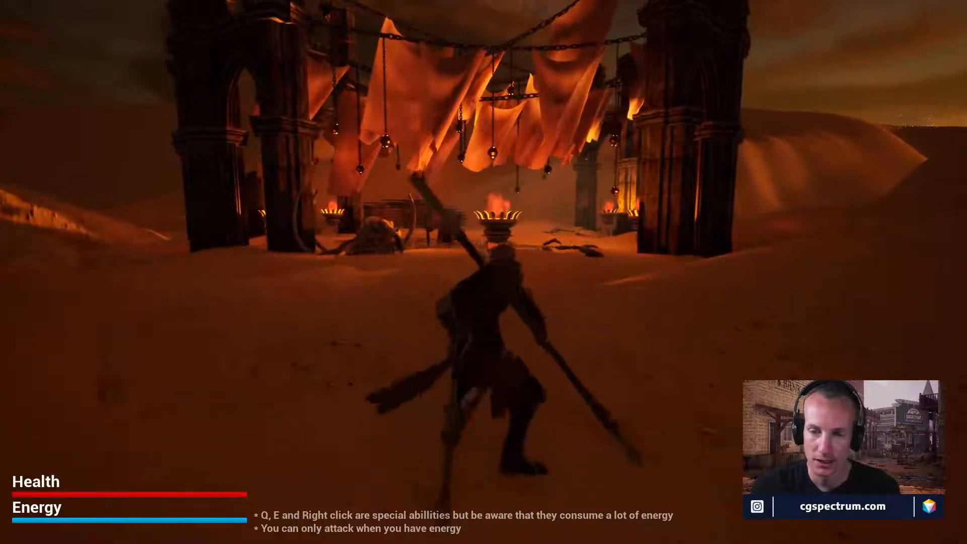
{"action": "left_click", "coordinate": [484, 272]}
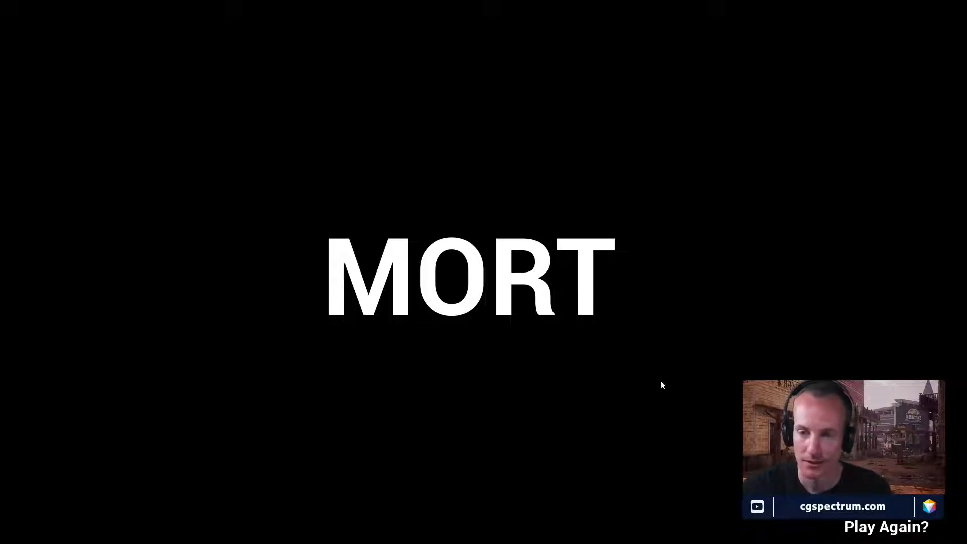
Step: Choose to play again after the death screen and start a new round as SunWukong
{"action": "left_click", "coordinate": [910, 535]}
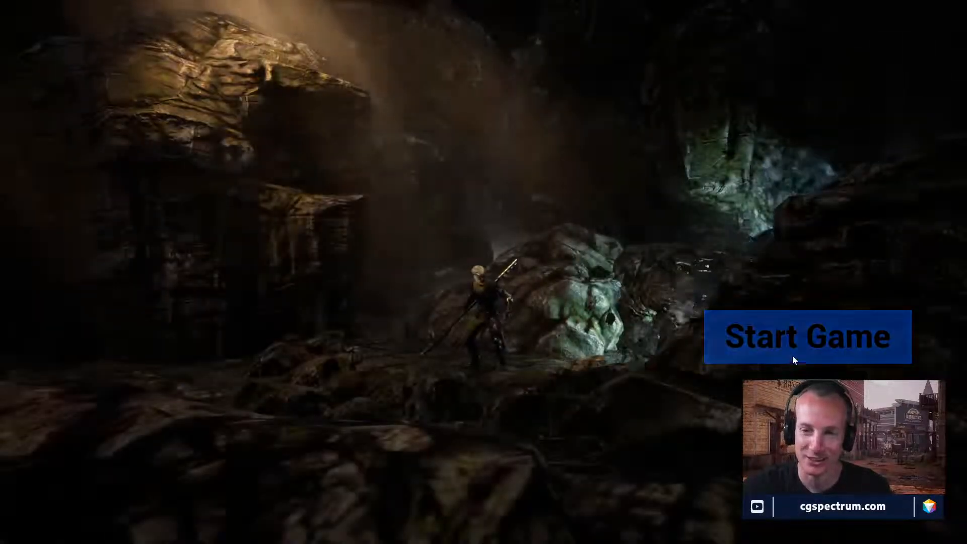
{"action": "left_click", "coordinate": [791, 348]}
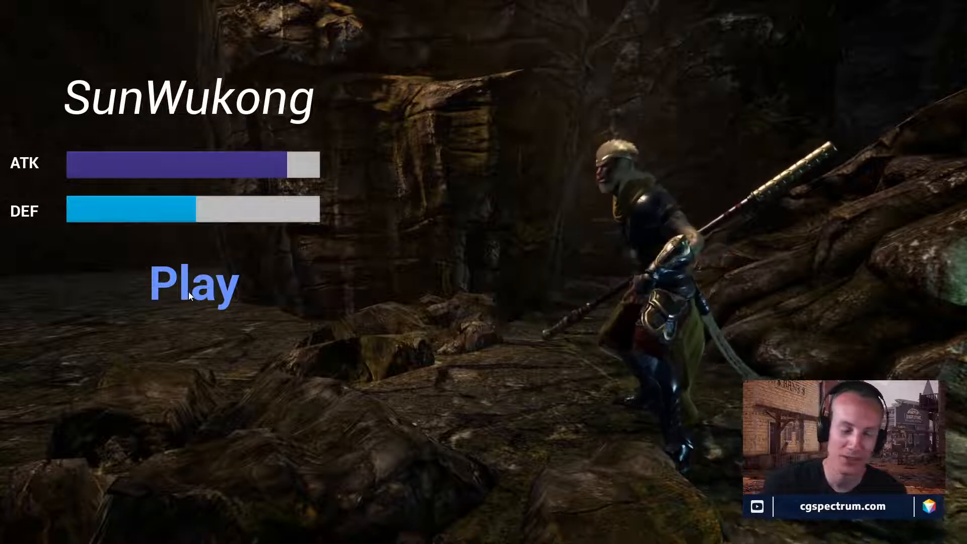
{"action": "left_click", "coordinate": [188, 291]}
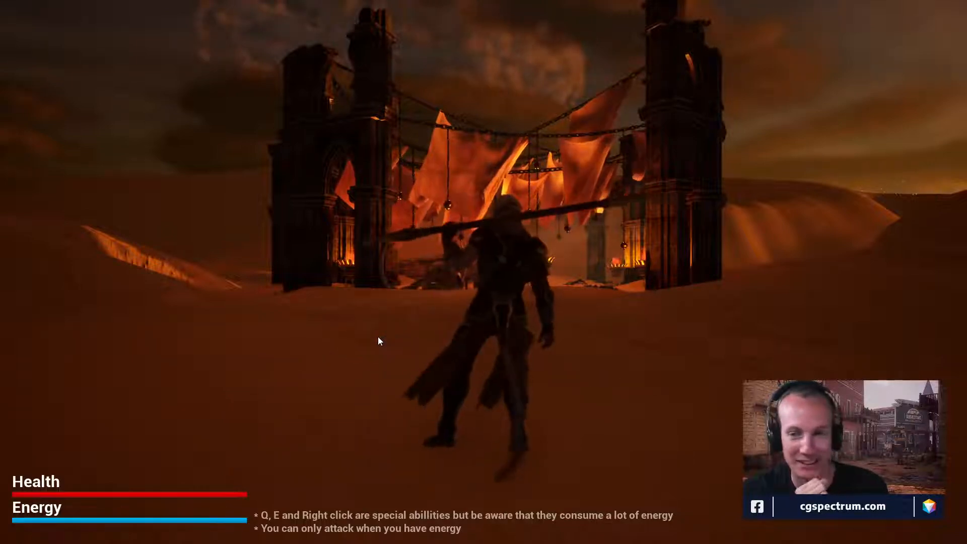
Step: Walk the character straight ahead between the pillars into the arena and up to the Grux Boss
{"action": "key", "text": "w"}
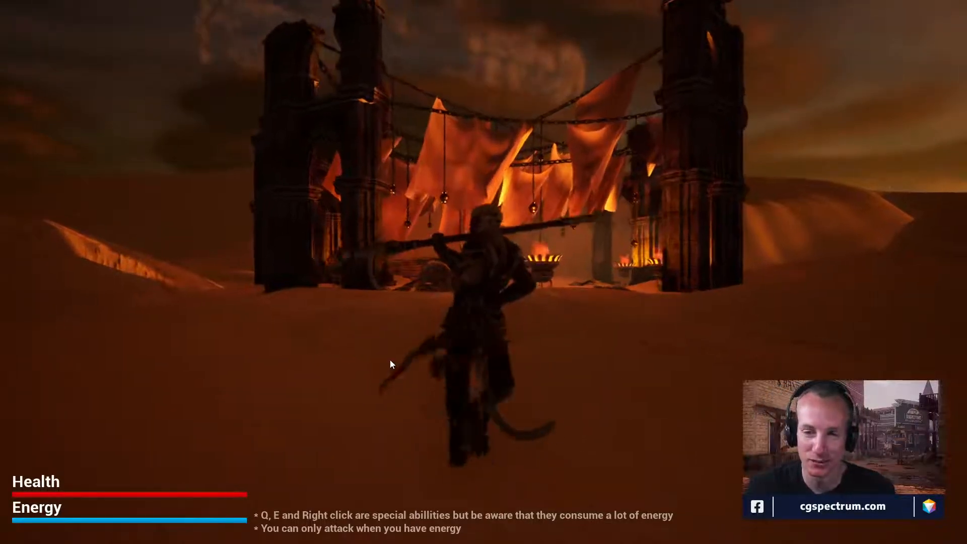
{"action": "key", "text": "w"}
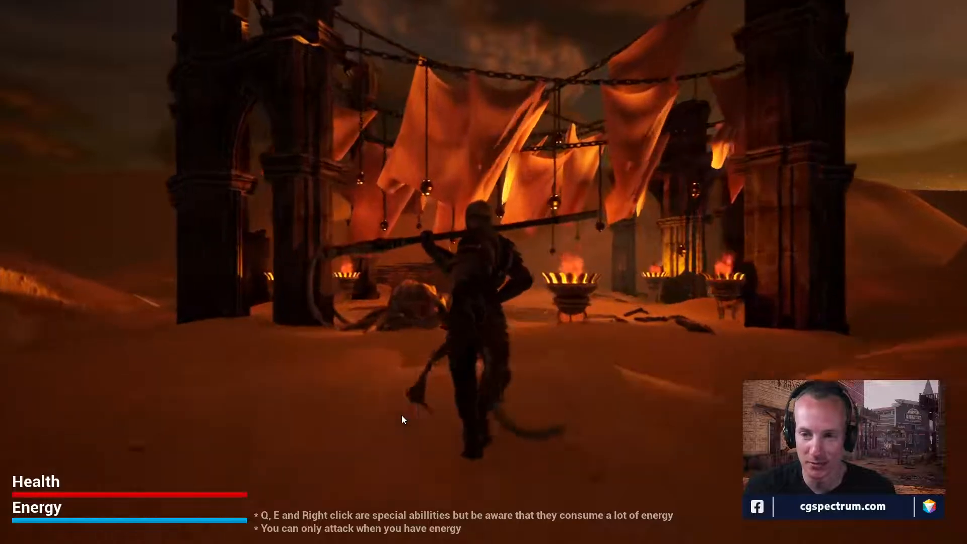
{"action": "key", "text": "w"}
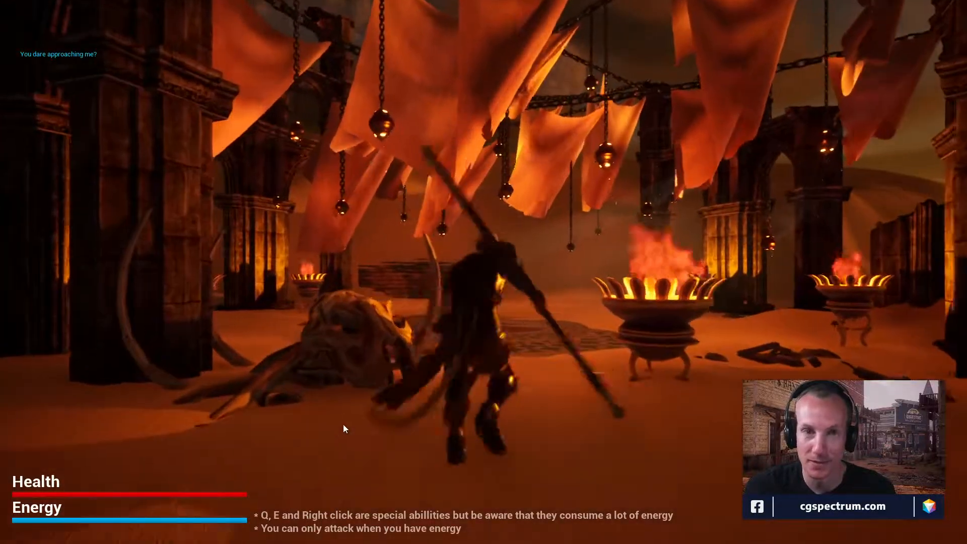
{"action": "key", "text": "w"}
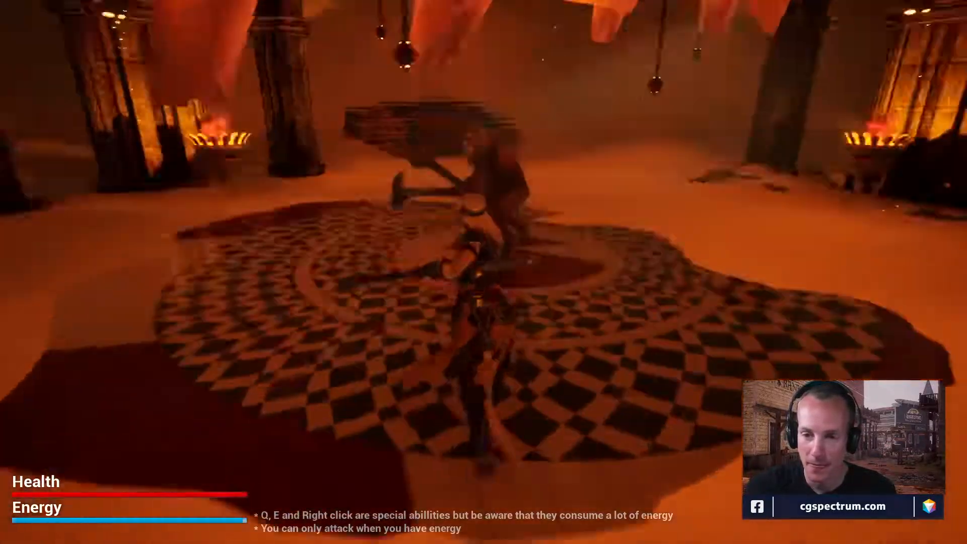
{"action": "key", "text": "w"}
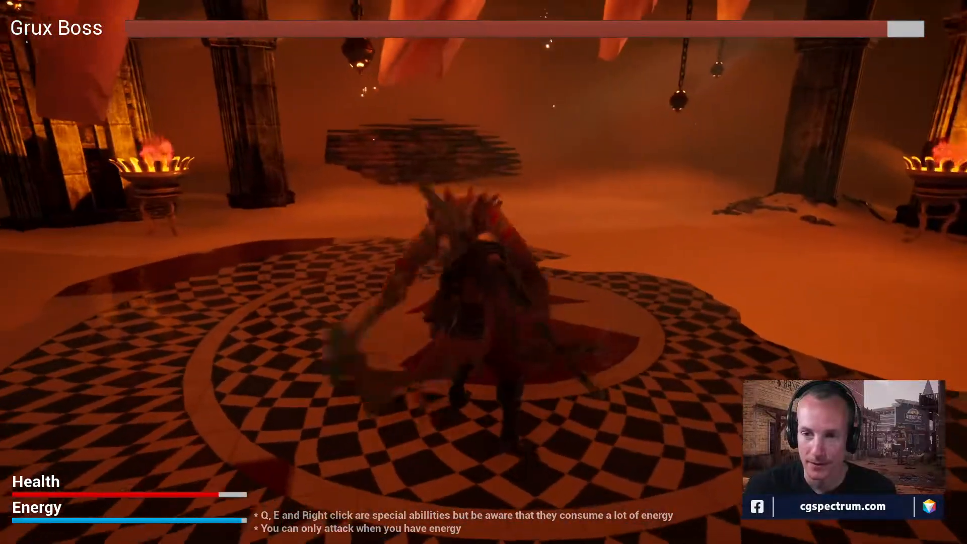
Step: Fight the Grux Boss with repeated basic attacks, and return to the start screen after the round ends
{"action": "left_click", "coordinate": [484, 272]}
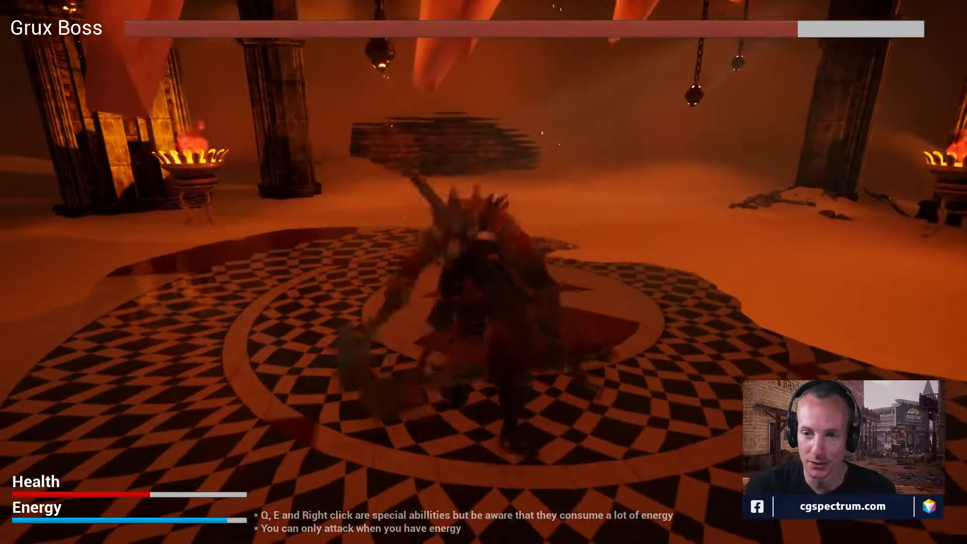
{"action": "left_click", "coordinate": [483, 272]}
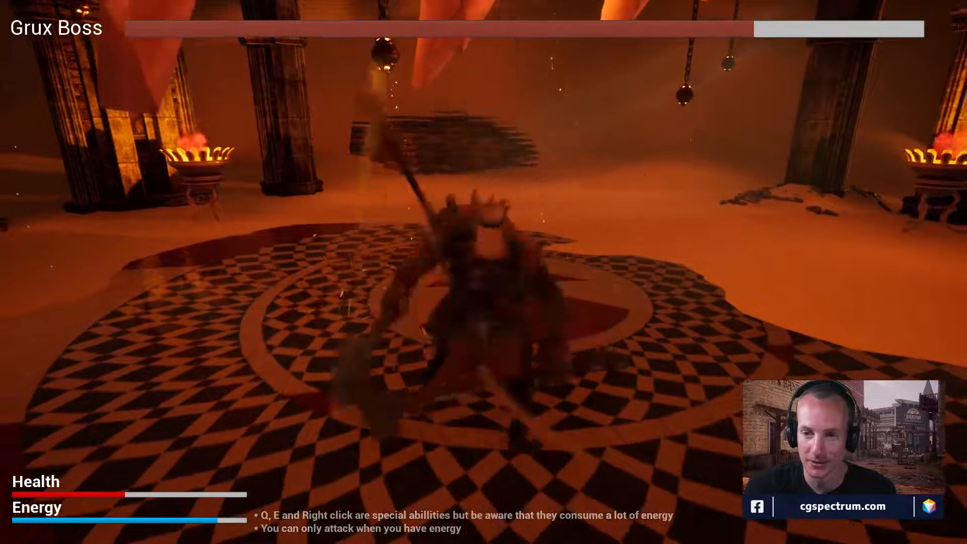
{"action": "left_click", "coordinate": [484, 272]}
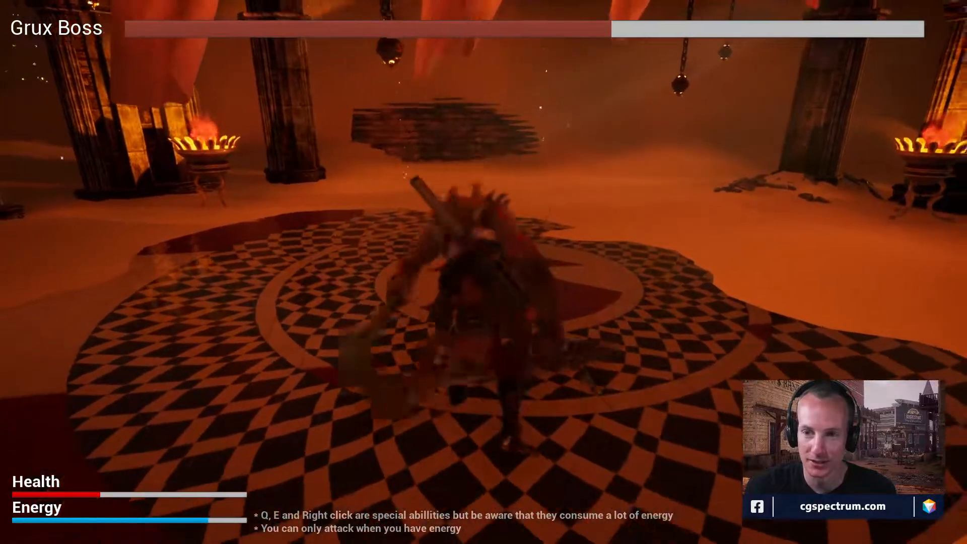
{"action": "left_click", "coordinate": [484, 272]}
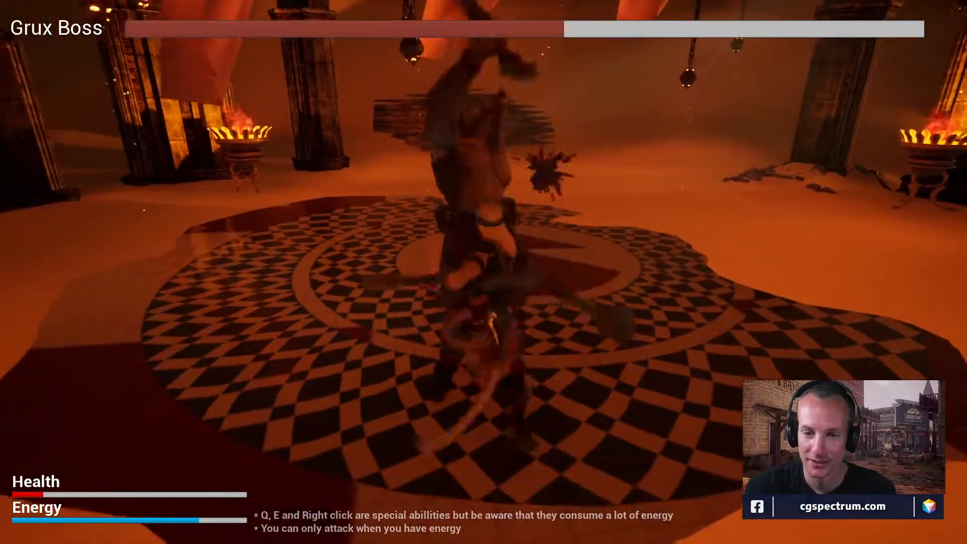
{"action": "left_click", "coordinate": [484, 272]}
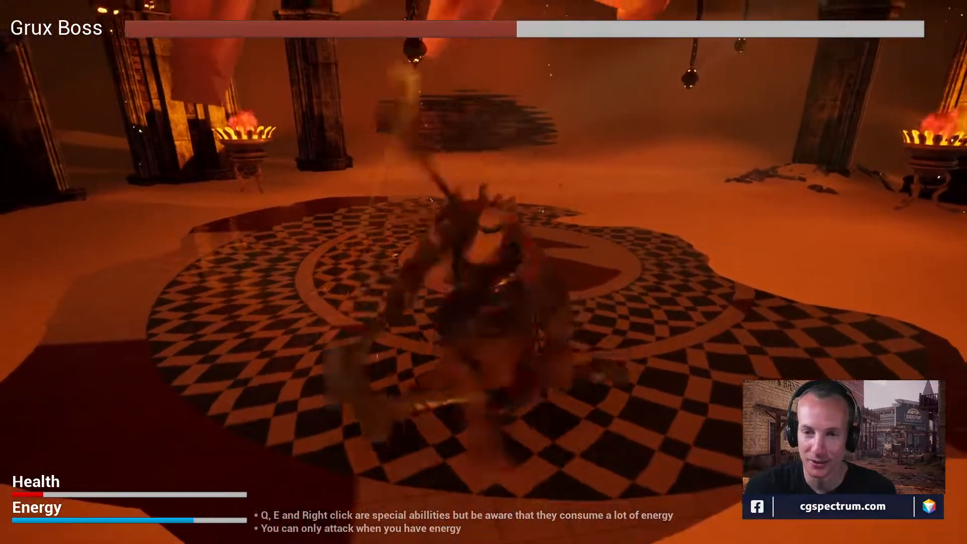
{"action": "left_click", "coordinate": [484, 272]}
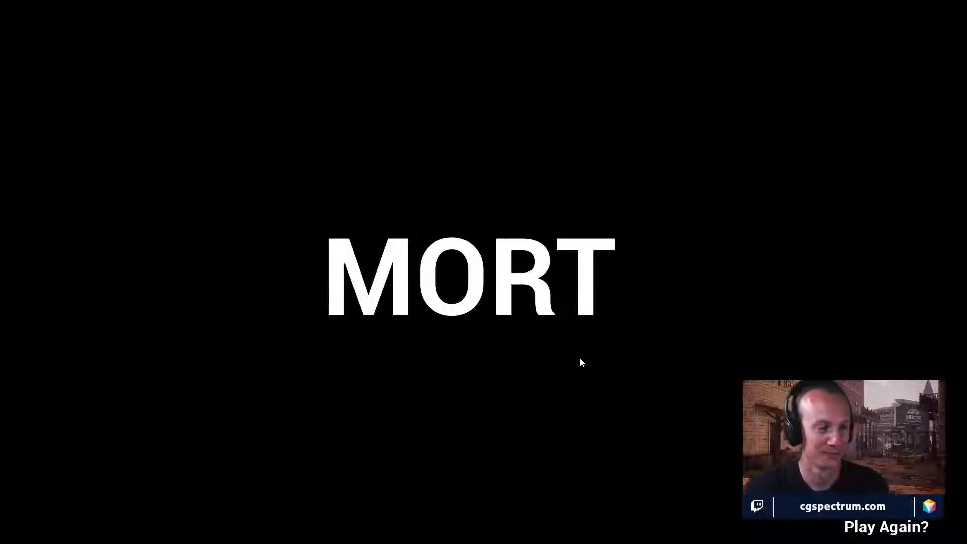
{"action": "left_click", "coordinate": [890, 528]}
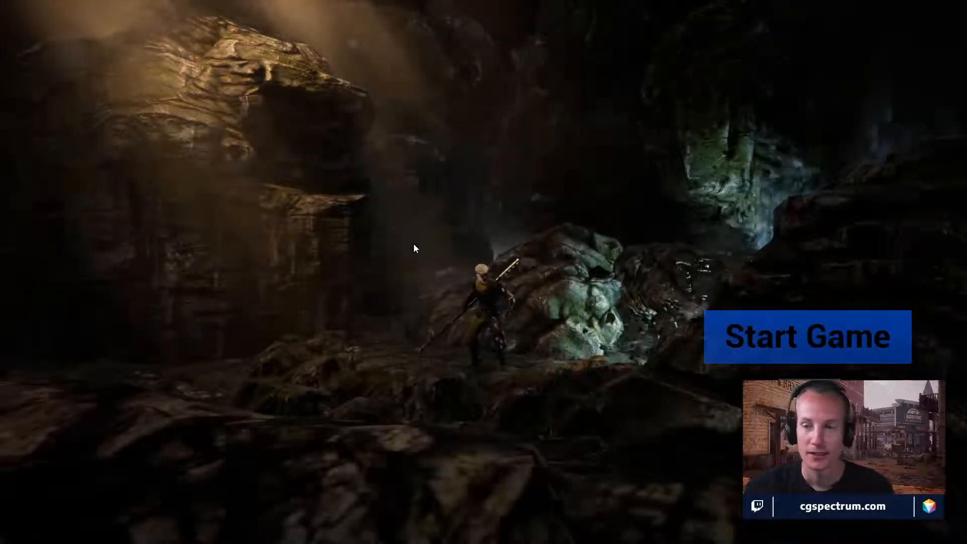
Step: Start the game, choose to play again after the death screen, and begin another round as SunWukong
{"action": "left_click", "coordinate": [806, 336]}
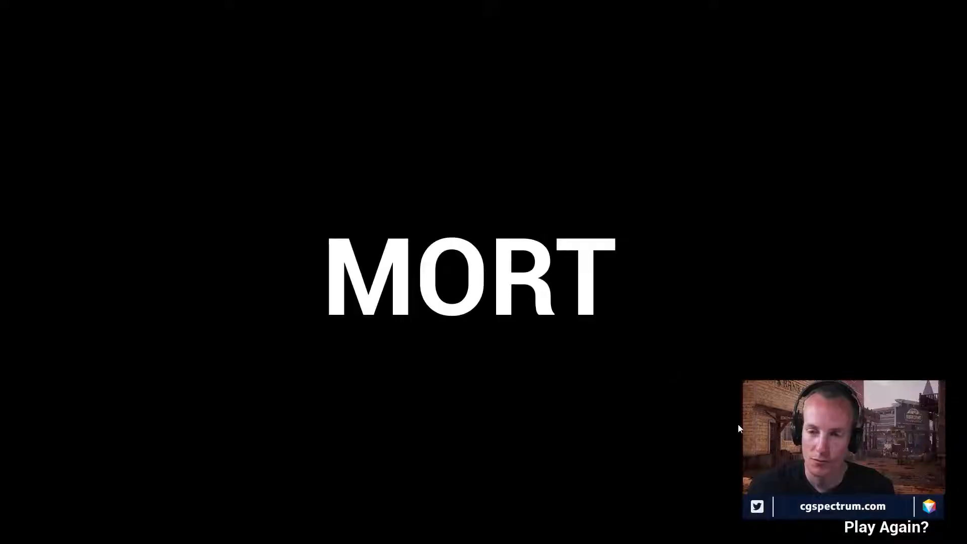
{"action": "left_click", "coordinate": [918, 533]}
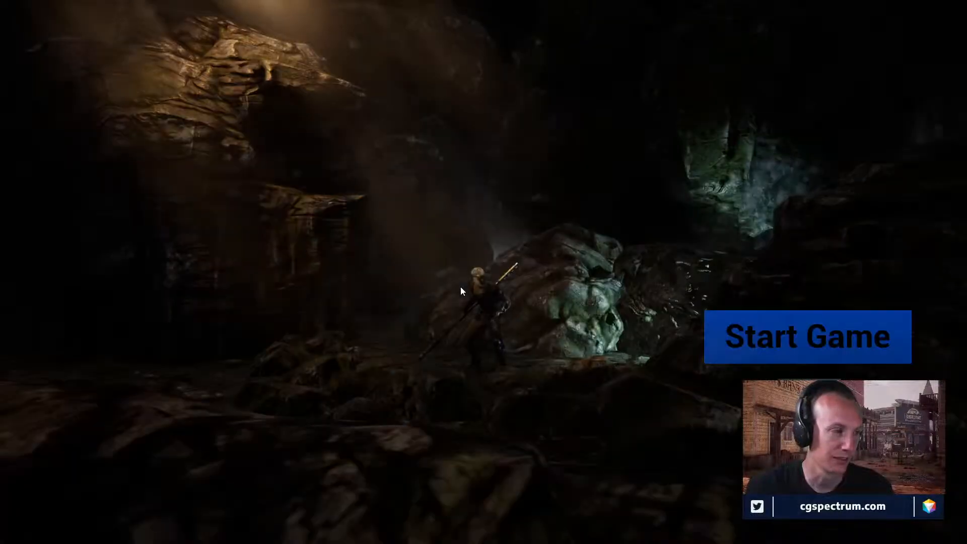
{"action": "left_click", "coordinate": [730, 340]}
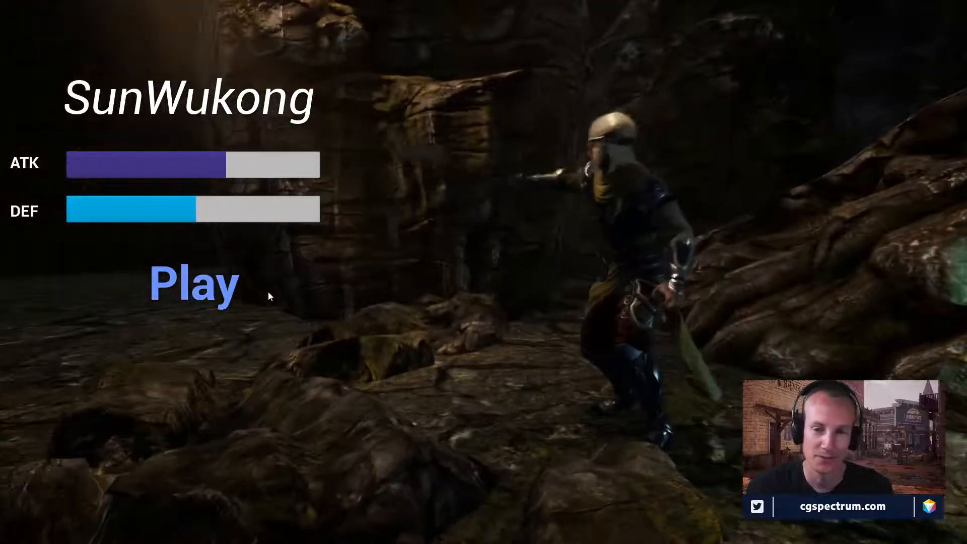
{"action": "left_click", "coordinate": [194, 284]}
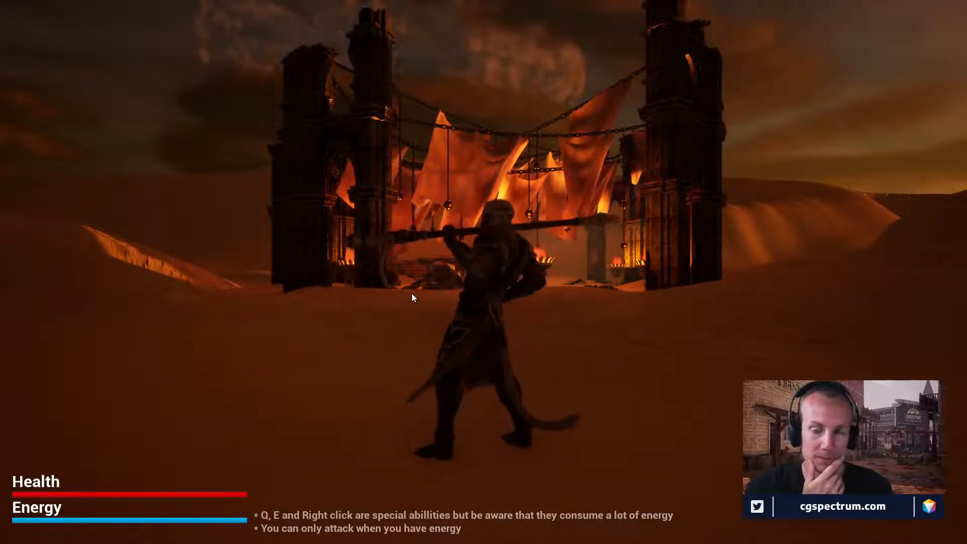
Step: Run SunWukong across the sand and between the pillars to the Grux Boss, trying a staff attack on the way
{"action": "key", "text": "w"}
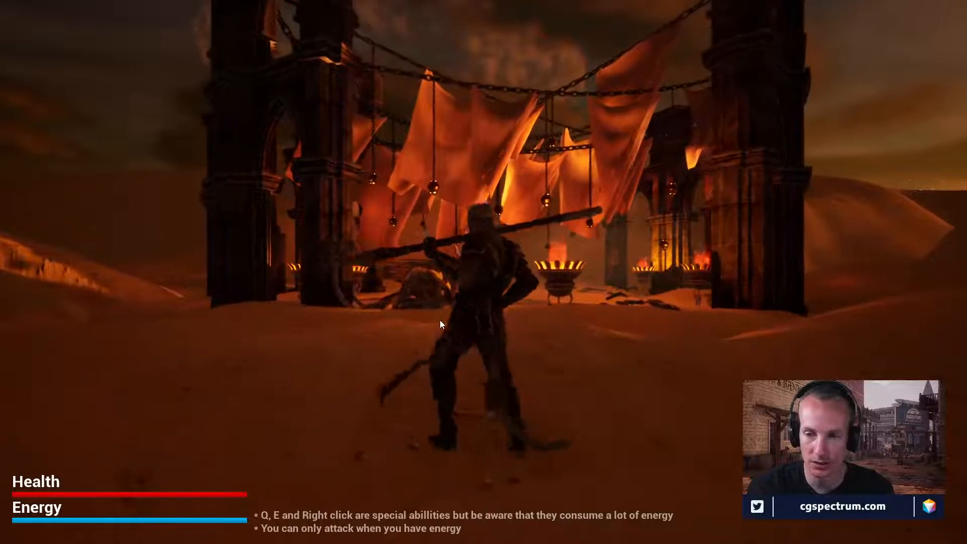
{"action": "left_click", "coordinate": [440, 319]}
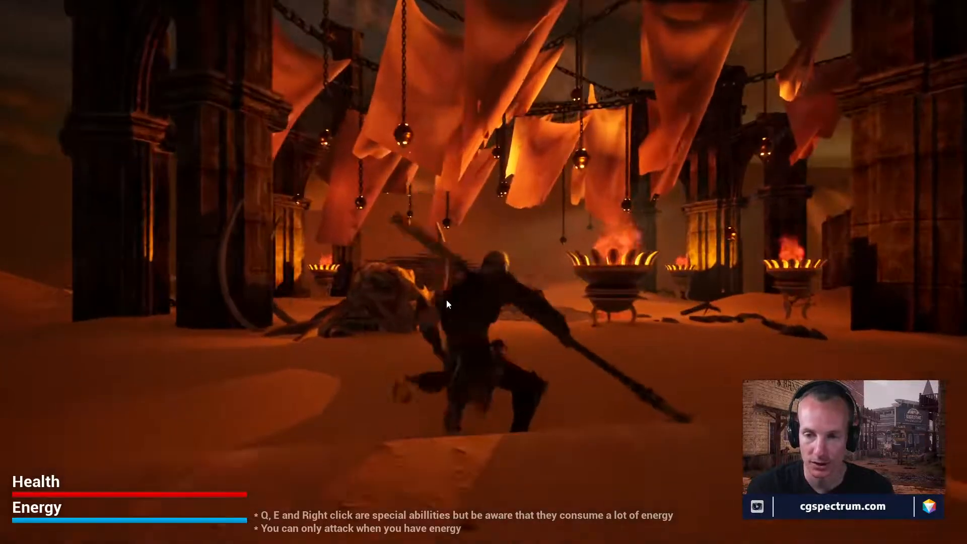
{"action": "key", "text": "w"}
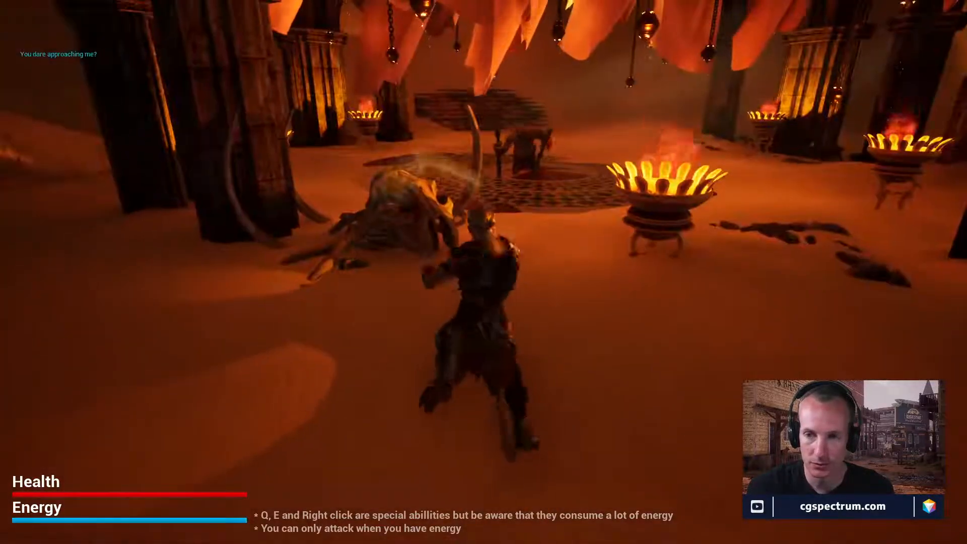
{"action": "key", "text": "w"}
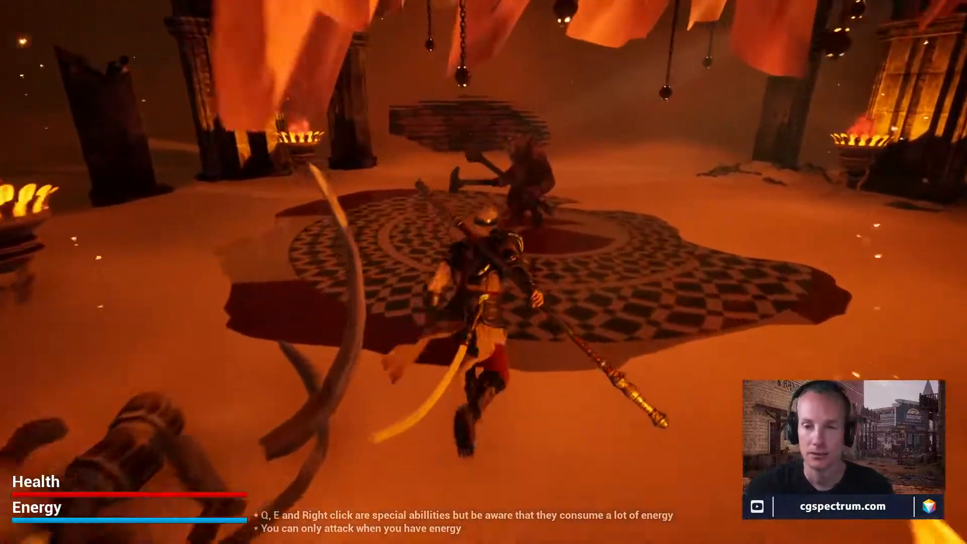
{"action": "key", "text": "w"}
Step: Attack the Grux Boss on the checkered floor with continuous basic staff strikes until the fight is decided
{"action": "left_click", "coordinate": [484, 272]}
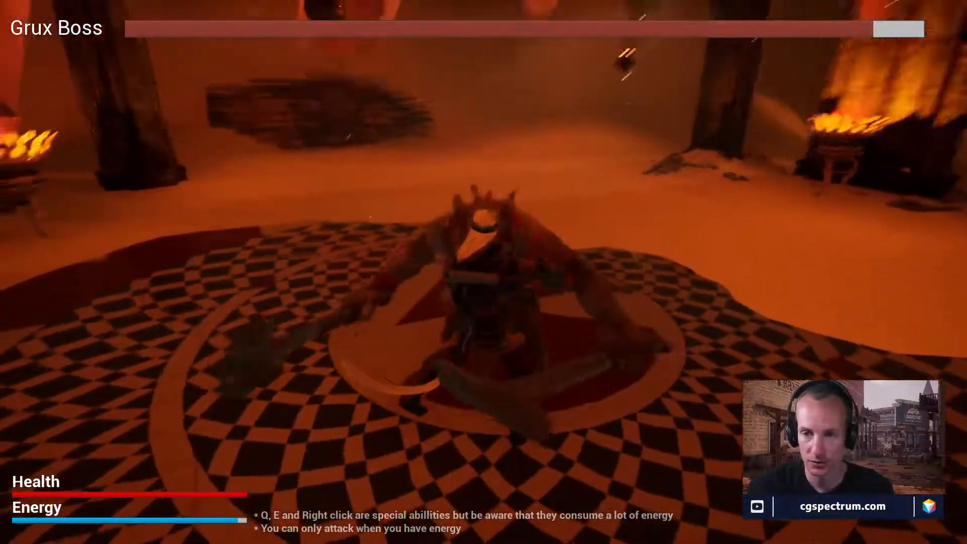
{"action": "left_click", "coordinate": [484, 273]}
{"action": "left_click", "coordinate": [484, 272]}
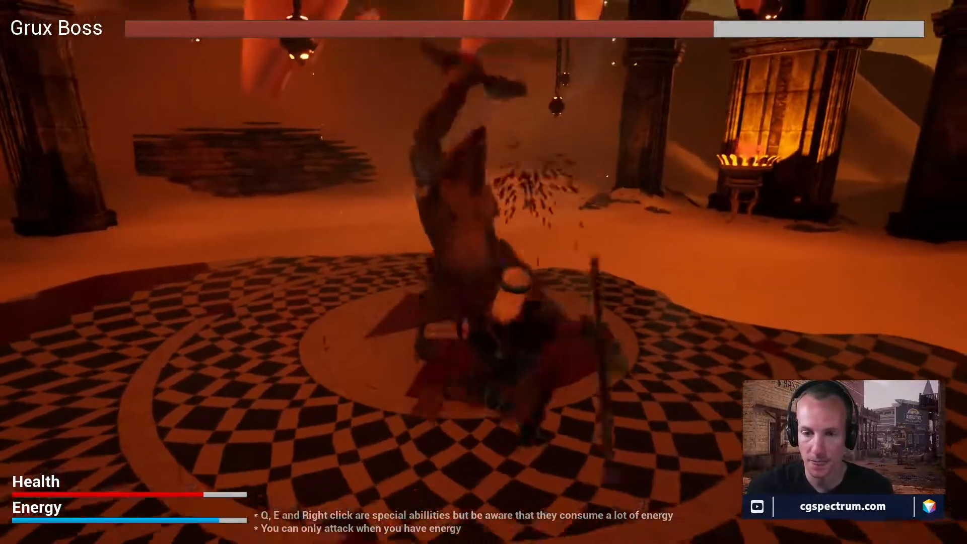
{"action": "left_click", "coordinate": [484, 272]}
{"action": "left_click", "coordinate": [484, 272]}
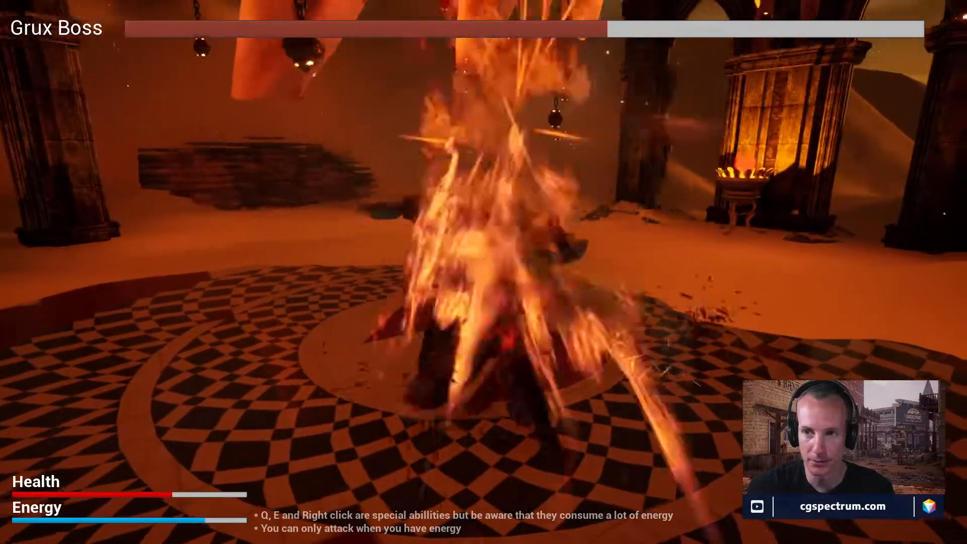
{"action": "left_click", "coordinate": [484, 272]}
{"action": "left_click", "coordinate": [483, 272]}
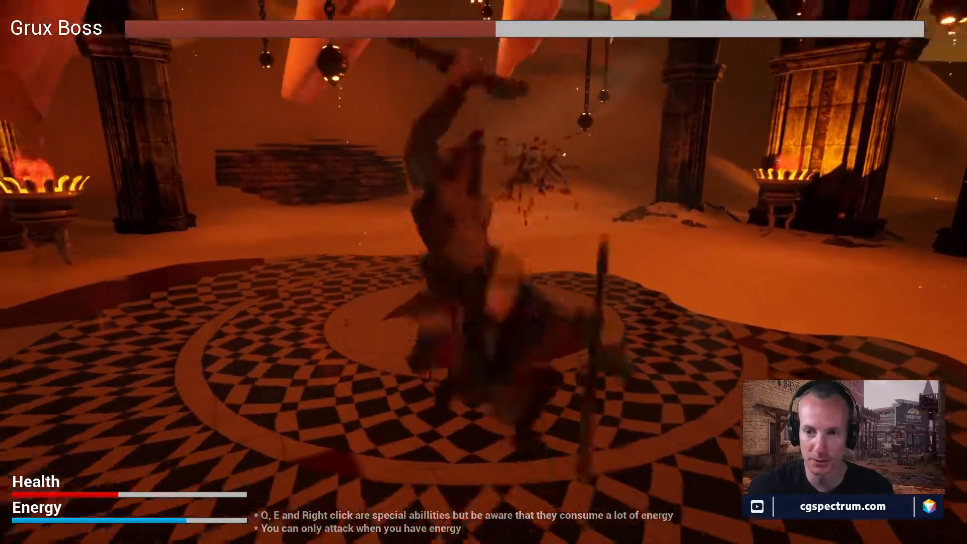
{"action": "left_click", "coordinate": [484, 273]}
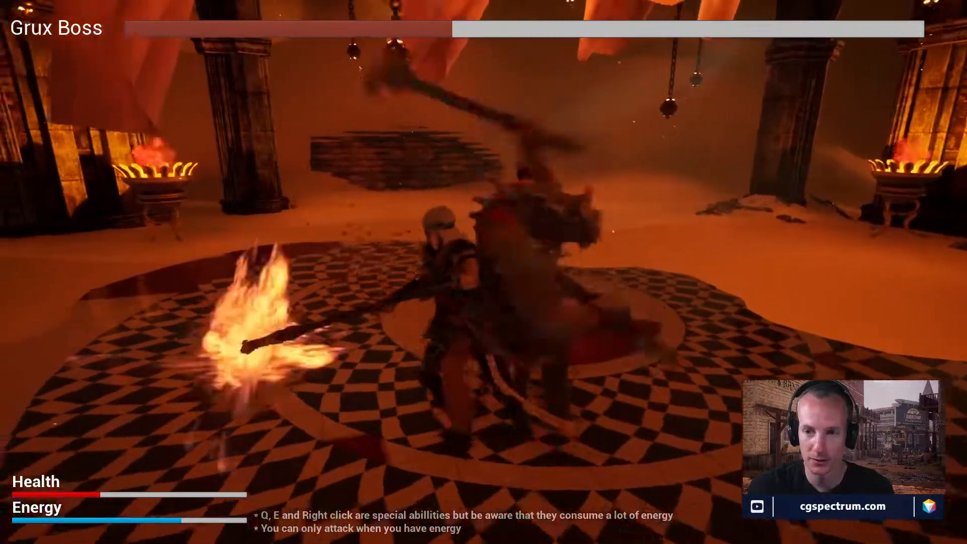
{"action": "left_click", "coordinate": [484, 272]}
{"action": "left_click", "coordinate": [483, 272]}
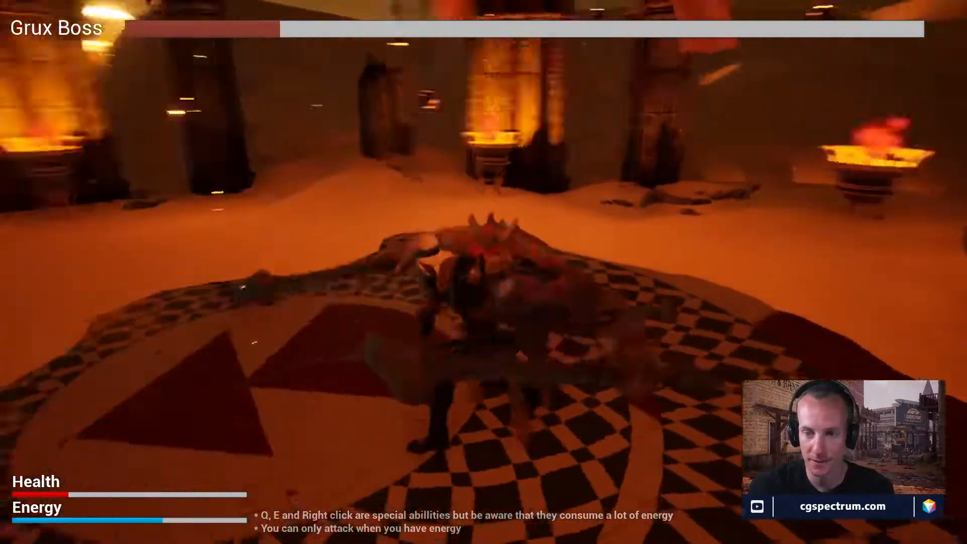
{"action": "left_click", "coordinate": [484, 272]}
{"action": "left_click", "coordinate": [484, 272]}
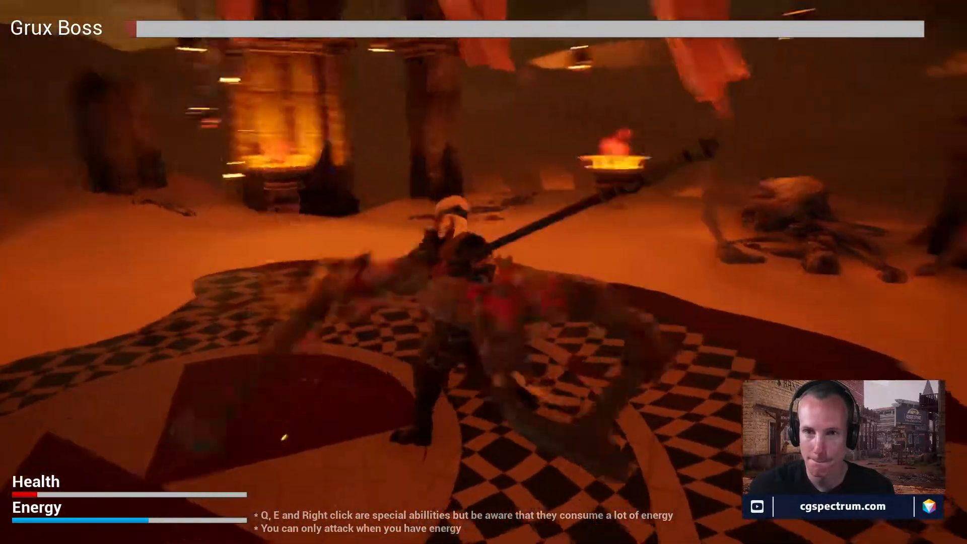
{"action": "left_click", "coordinate": [484, 272]}
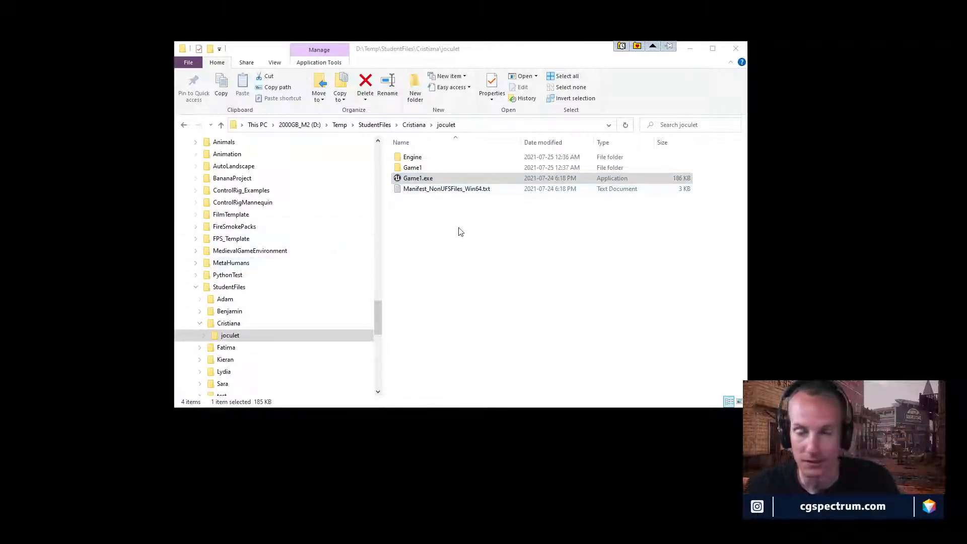
Step: Collapse the StudentFiles folder and open BananaProject.uproject from D:\Temp\BananaProject in the Unreal Editor
{"action": "left_click", "coordinate": [205, 290]}
{"action": "scroll", "coordinate": [254, 308], "scroll_direction": "up", "scroll_amount": 2}
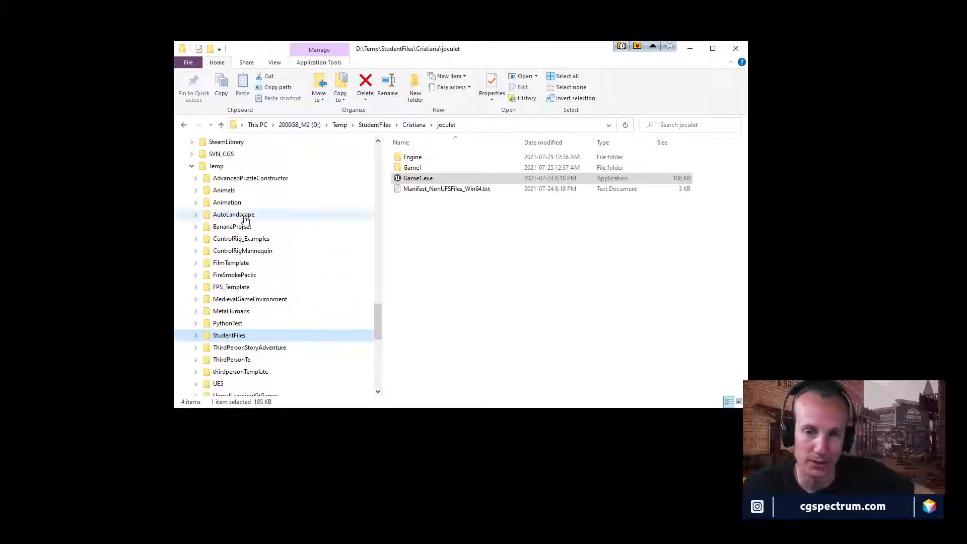
{"action": "left_click", "coordinate": [241, 228]}
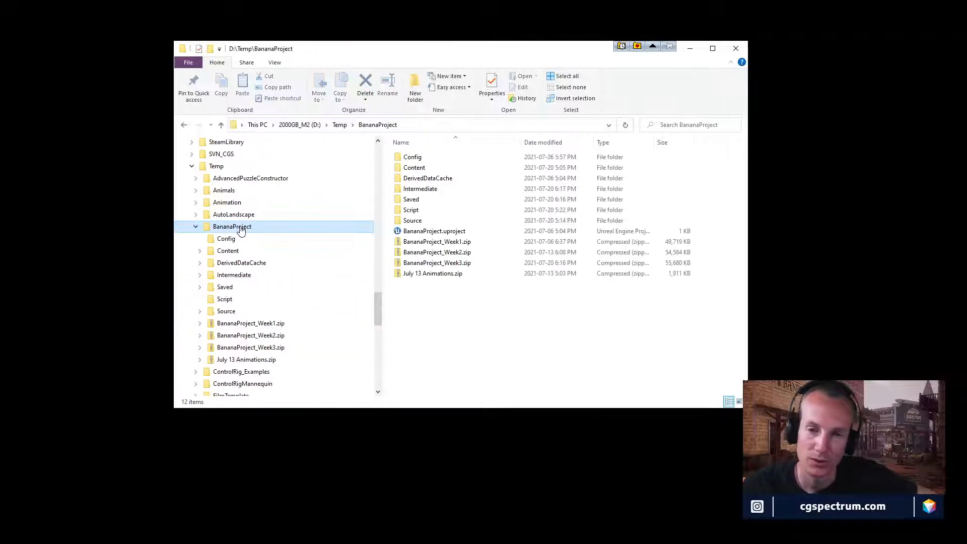
{"action": "double_click", "coordinate": [423, 234]}
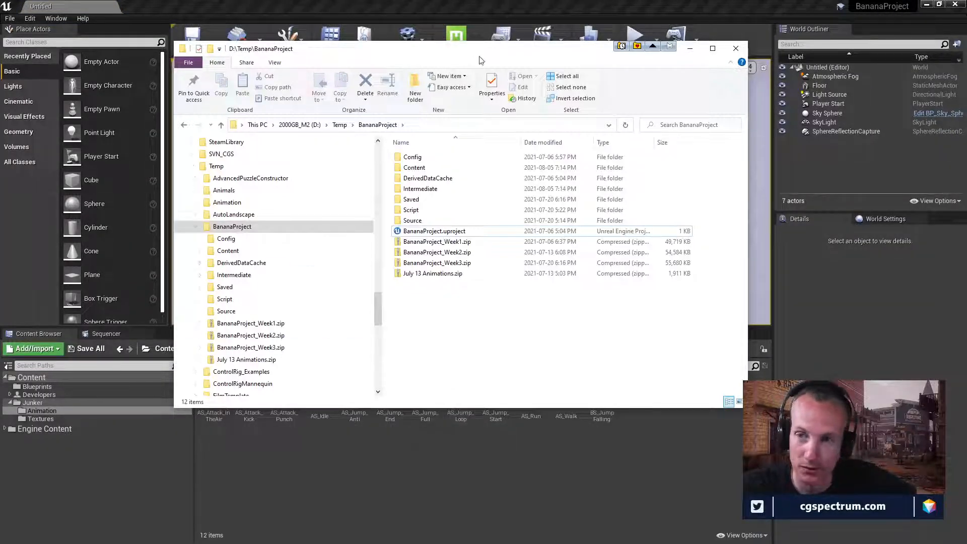
Step: Bring the BananaProject editor in front of the file window and make its level viewport taller
{"action": "left_click_drag", "start_coordinate": [480, 60], "coordinate": [514, 151]}
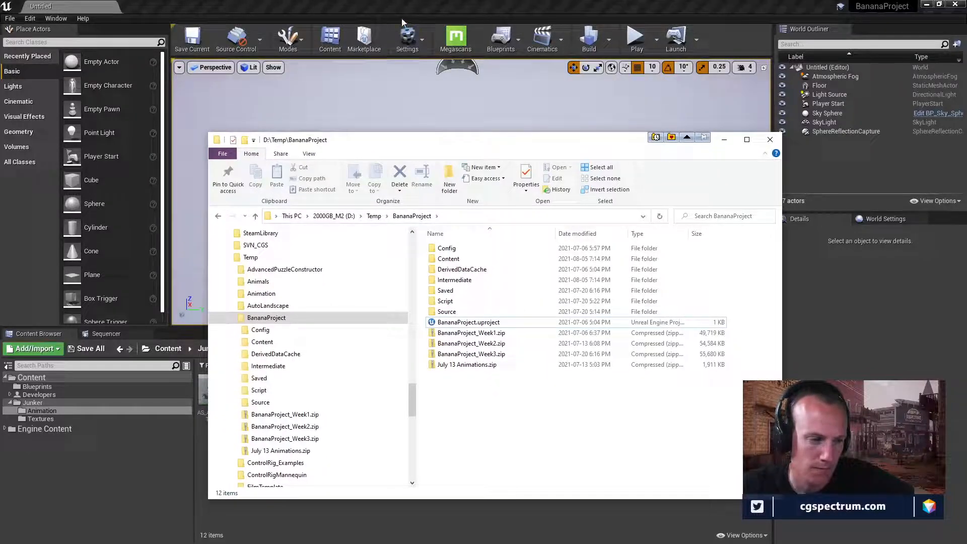
{"action": "left_click", "coordinate": [434, 8]}
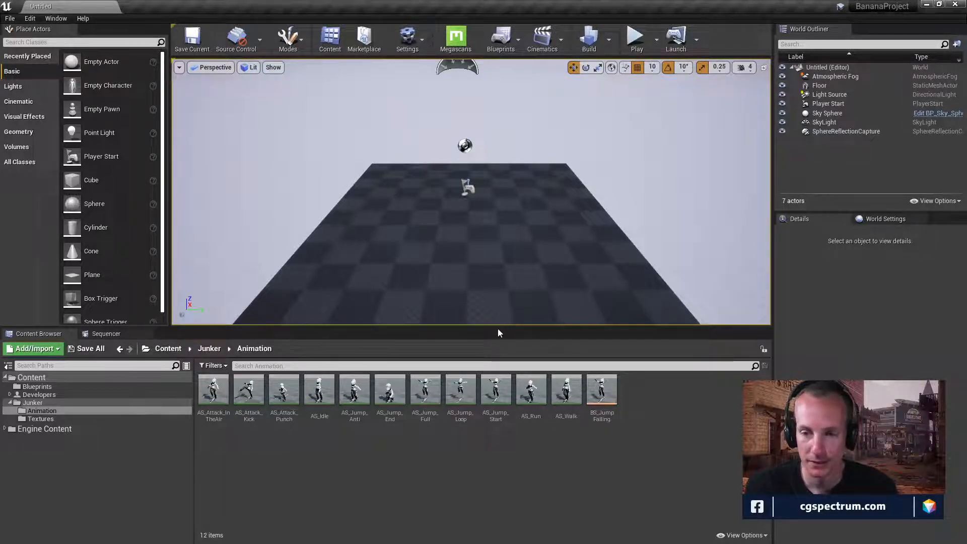
{"action": "left_click_drag", "start_coordinate": [499, 330], "coordinate": [498, 385]}
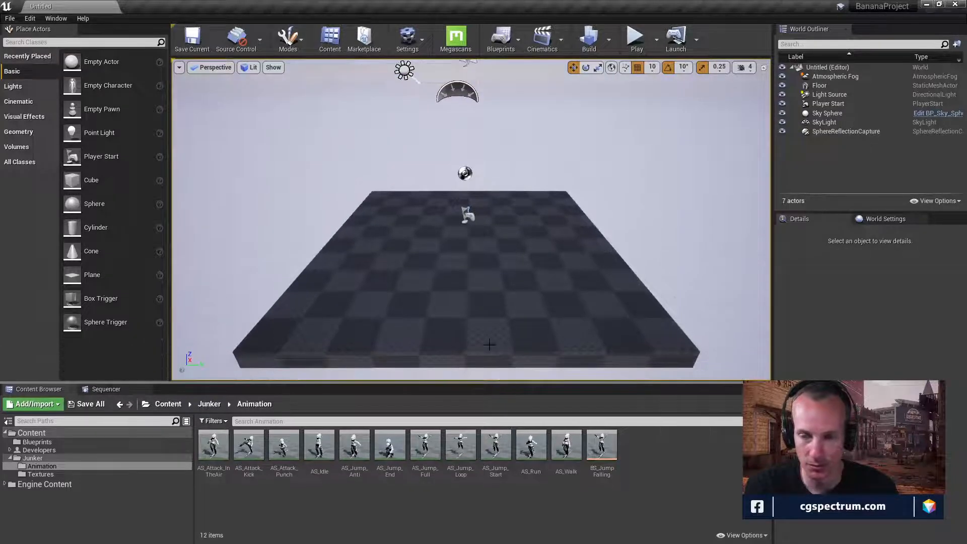
{"action": "right_click_drag", "start_coordinate": [414, 328], "coordinate": [399, 305]}
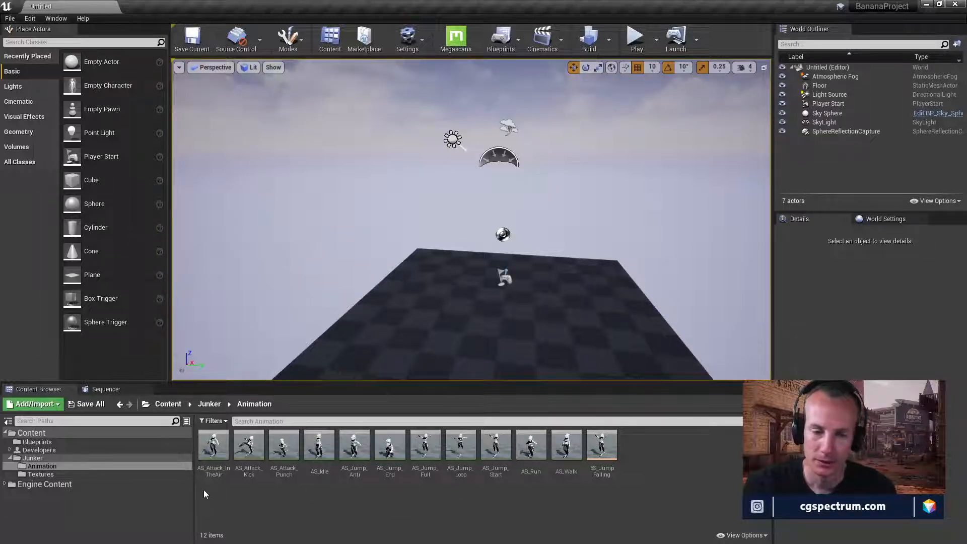
Step: Examine how the project's content is organised across the Content, Blueprints, Developers, Junker, Animation and Textures folders
{"action": "left_click", "coordinate": [36, 442]}
{"action": "left_click", "coordinate": [45, 455]}
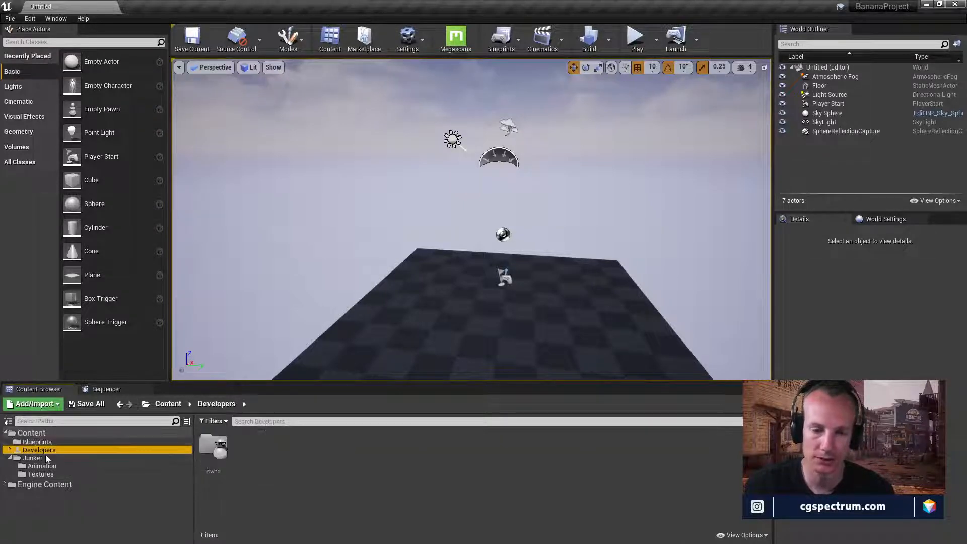
{"action": "left_click", "coordinate": [43, 474]}
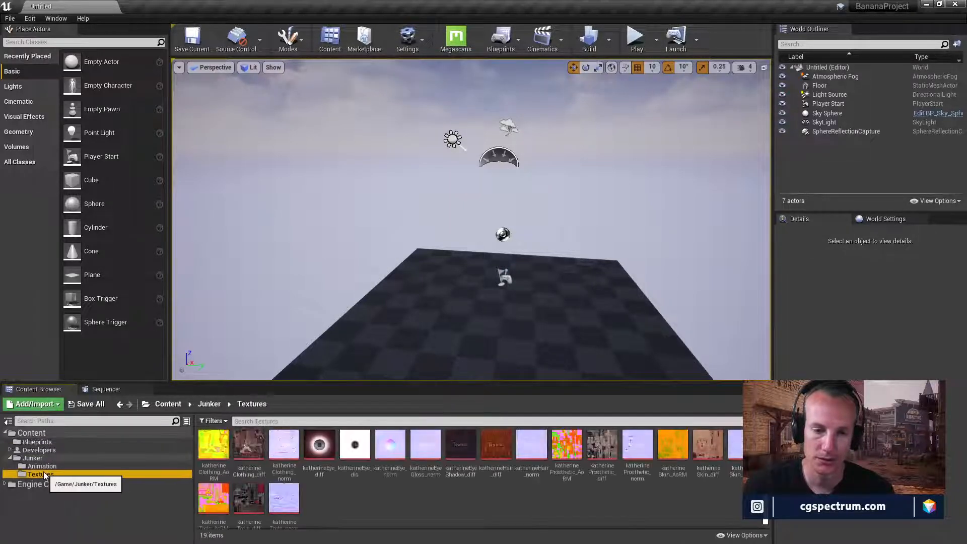
{"action": "left_click", "coordinate": [37, 443]}
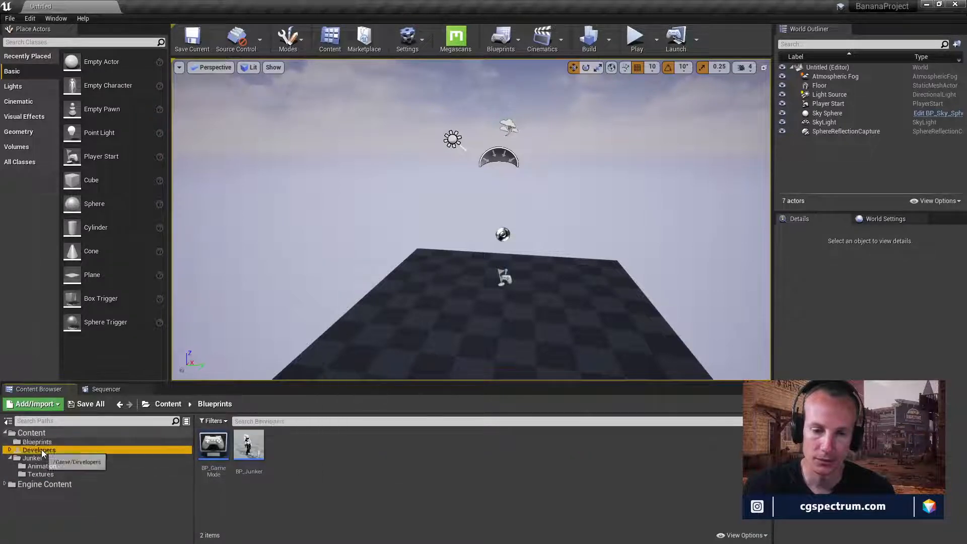
{"action": "left_click", "coordinate": [40, 450]}
{"action": "left_click", "coordinate": [30, 435]}
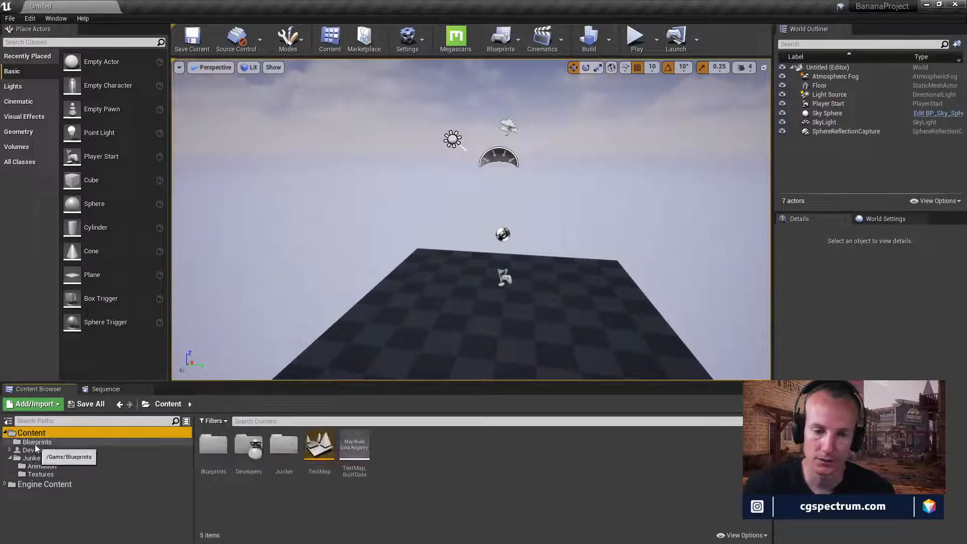
{"action": "left_click", "coordinate": [36, 444]}
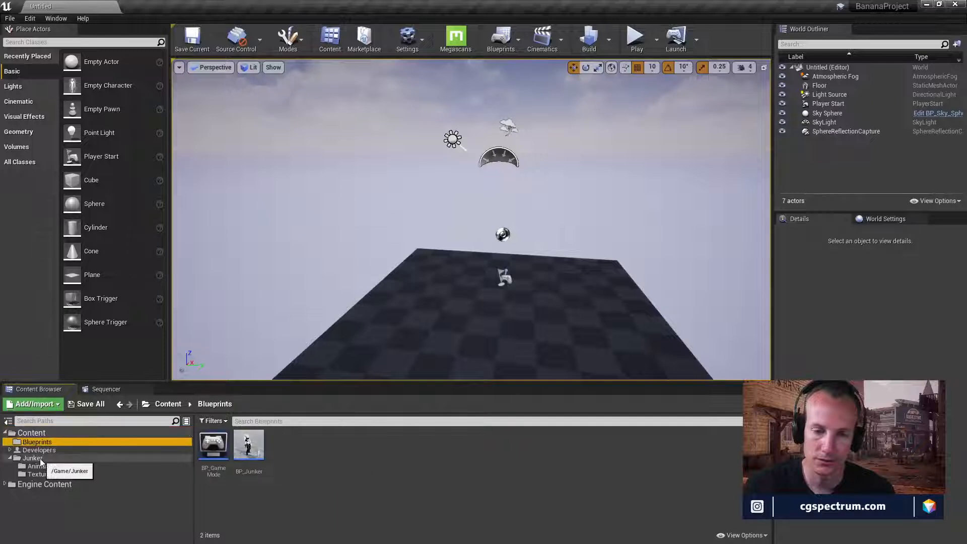
{"action": "left_click", "coordinate": [37, 451]}
{"action": "left_click", "coordinate": [37, 459]}
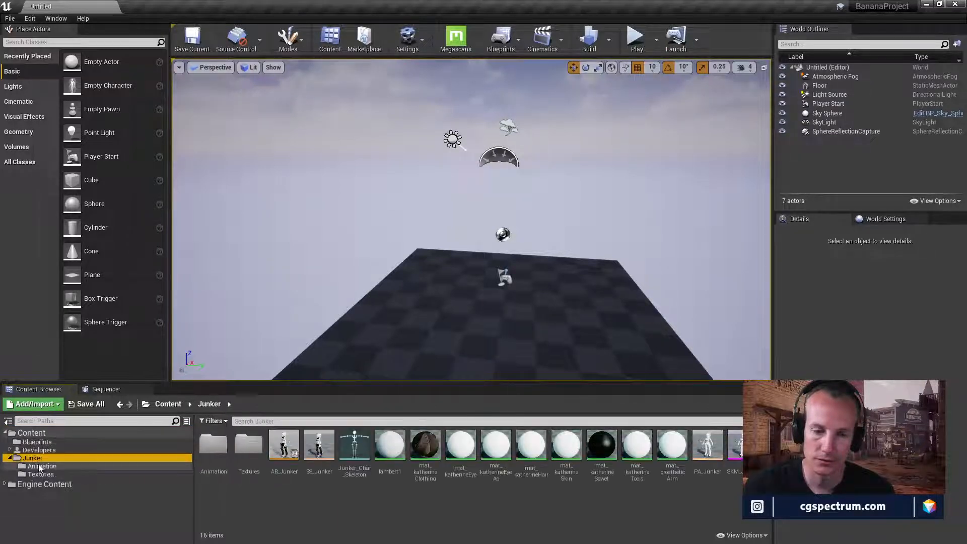
{"action": "left_click", "coordinate": [41, 467]}
{"action": "left_click", "coordinate": [40, 473]}
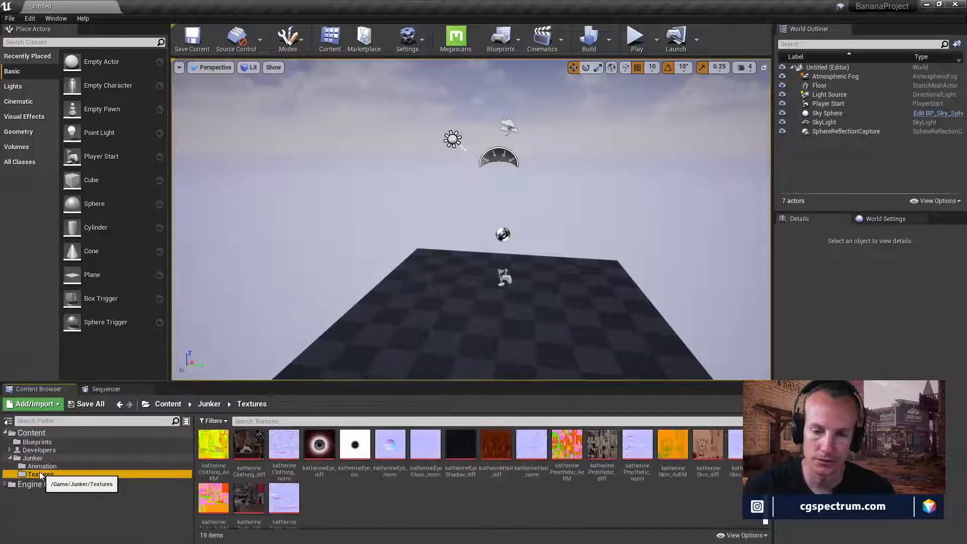
{"action": "left_click", "coordinate": [149, 440]}
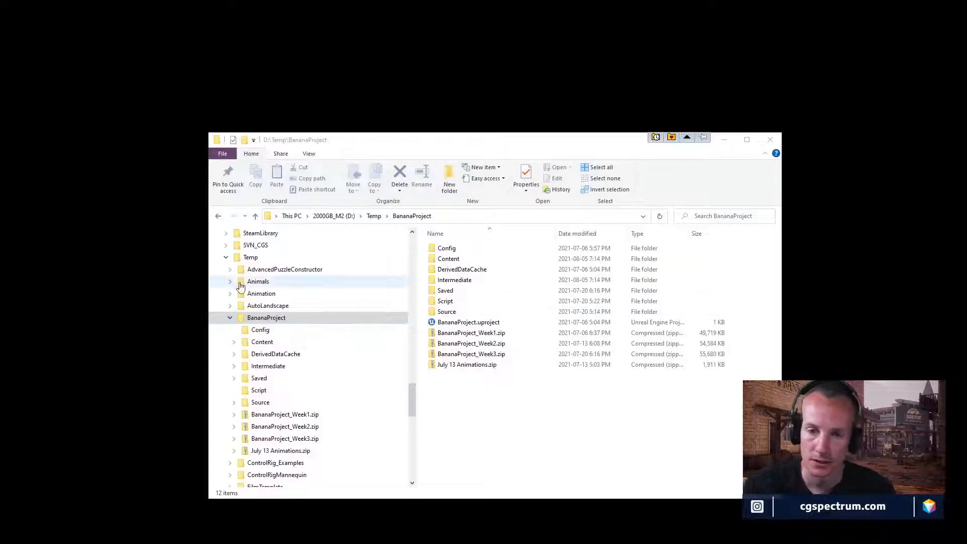
Step: Back in File Explorer, collapse the Temp folder in the folder tree and open the SVN_CGS folder on drive D
{"action": "scroll", "coordinate": [274, 315], "scroll_direction": "down", "scroll_amount": 10}
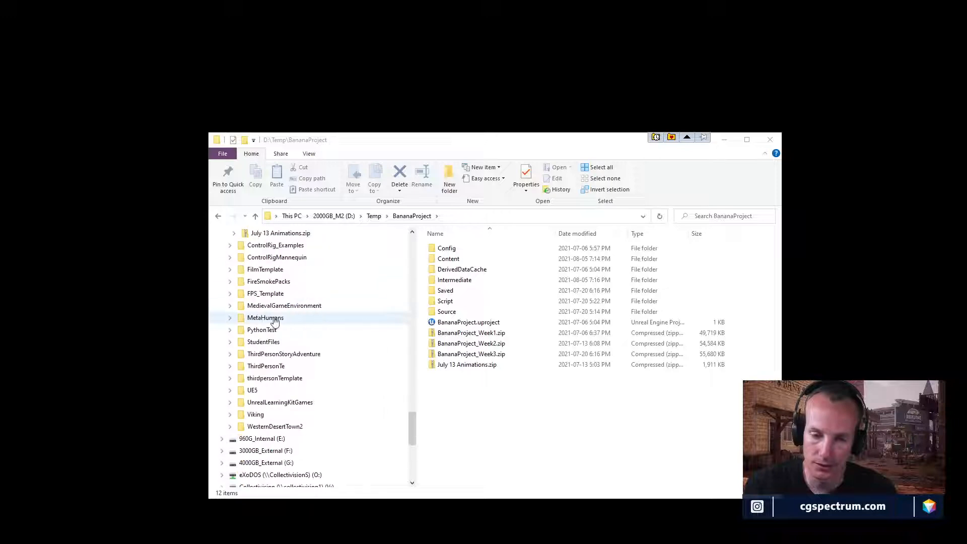
{"action": "scroll", "coordinate": [276, 349], "scroll_direction": "up", "scroll_amount": 5}
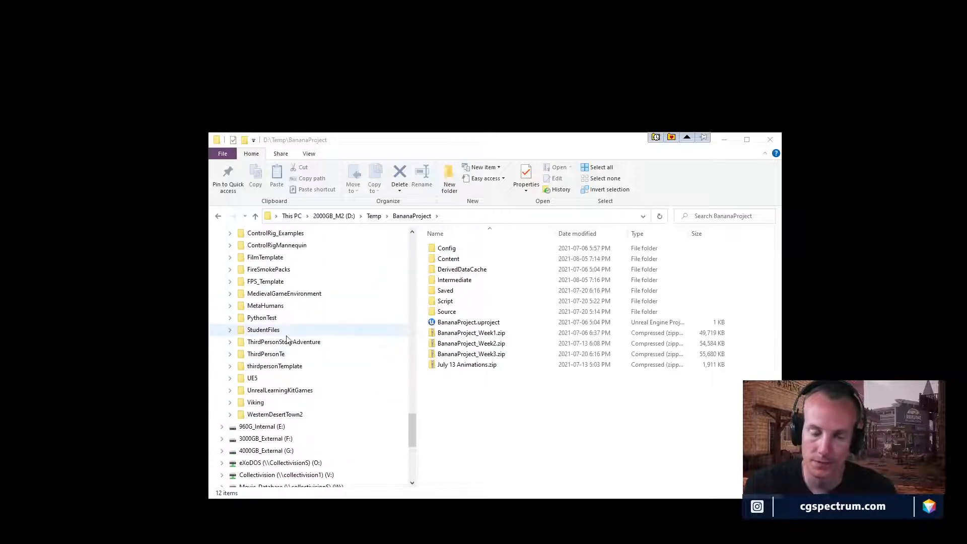
{"action": "scroll", "coordinate": [285, 336], "scroll_direction": "up", "scroll_amount": 3}
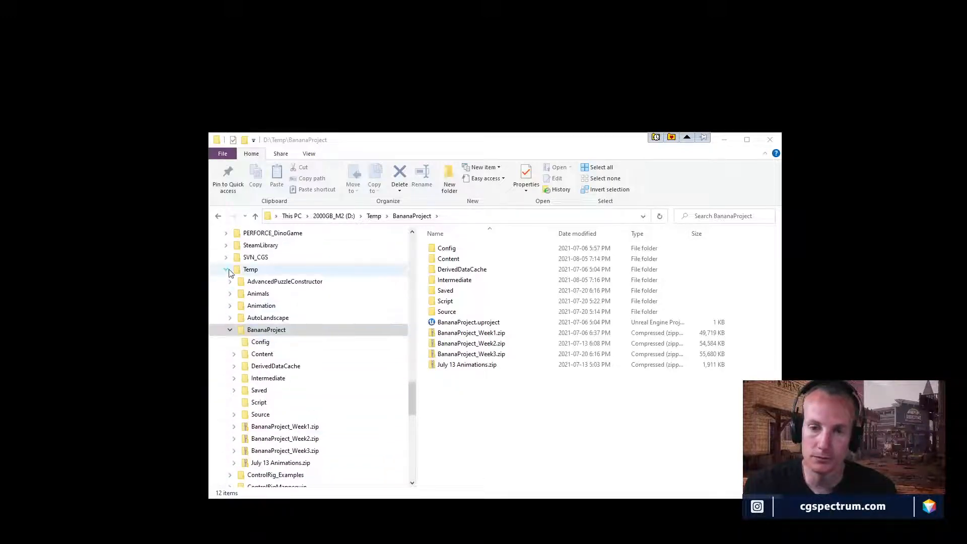
{"action": "left_click", "coordinate": [226, 270]}
{"action": "left_click", "coordinate": [256, 257]}
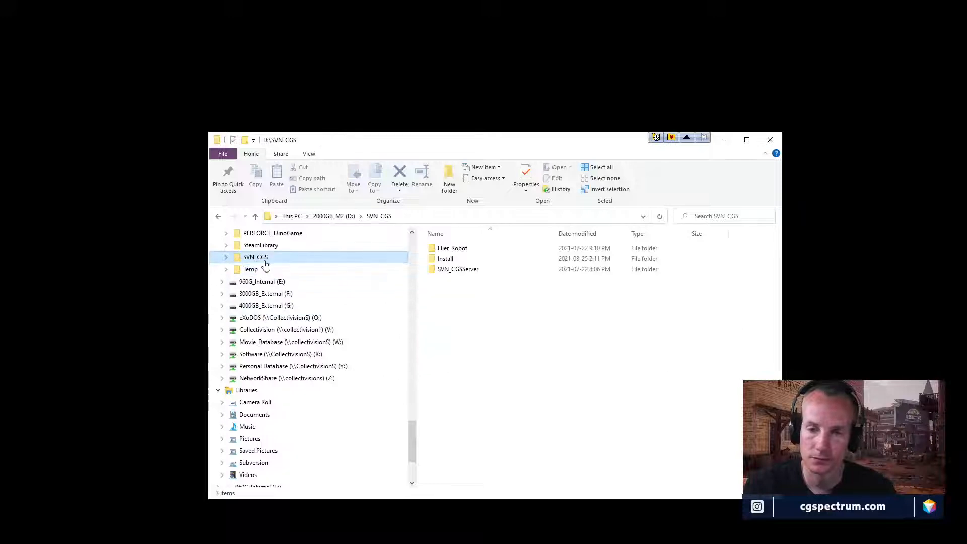
Step: Open BananaProject.uproject from D:\SVN_CGS\SVN_CGSServer\Collab\Banana in the Unreal Editor
{"action": "double_click", "coordinate": [457, 270]}
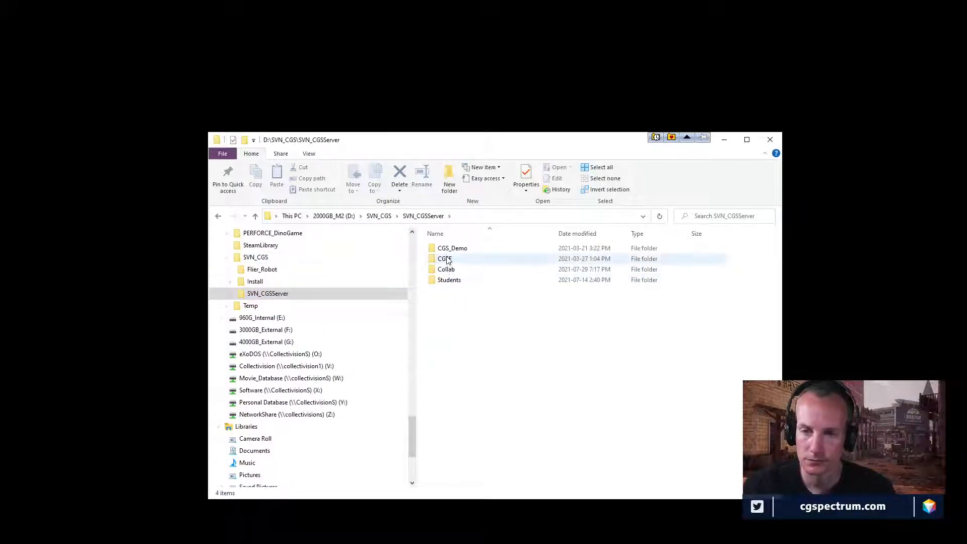
{"action": "left_click", "coordinate": [446, 272]}
{"action": "double_click", "coordinate": [446, 270]}
{"action": "double_click", "coordinate": [447, 249]}
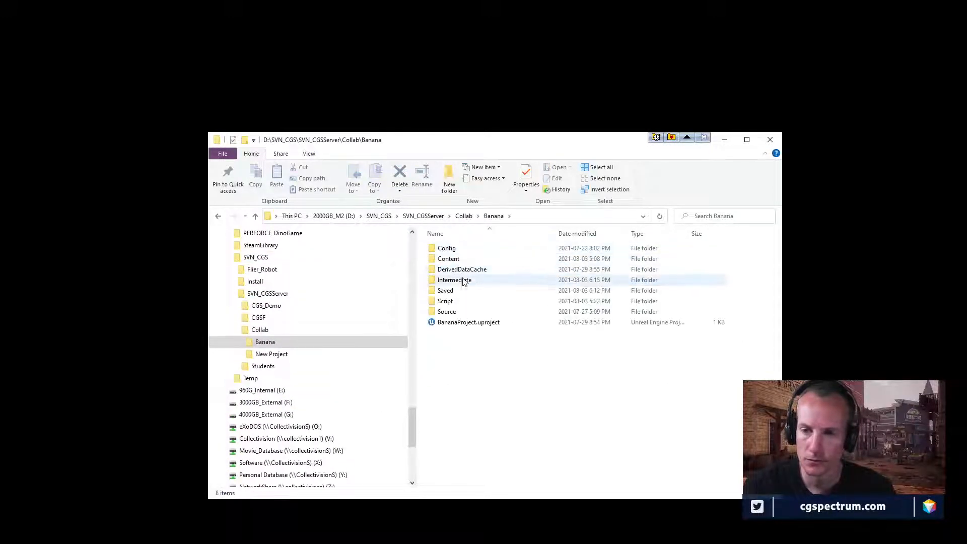
{"action": "double_click", "coordinate": [453, 324]}
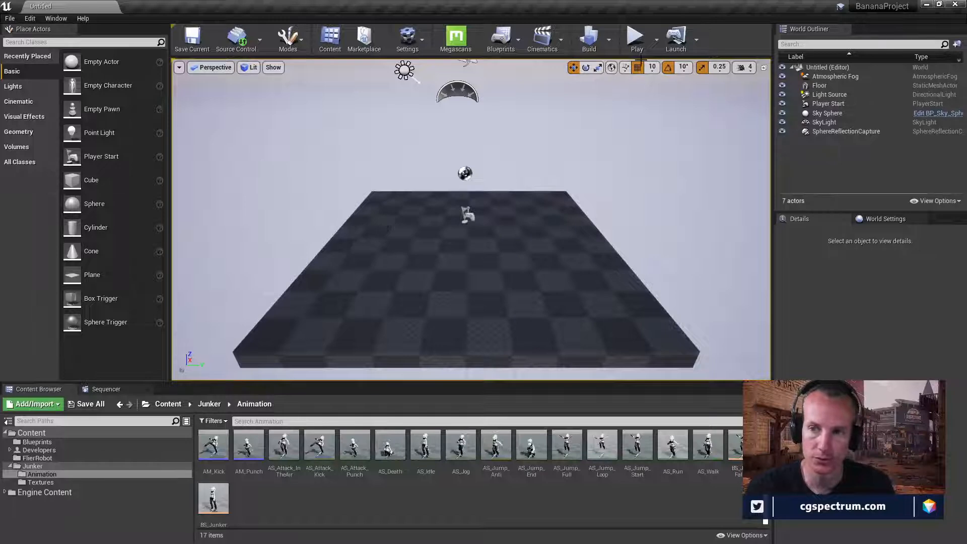
Step: Play the level in the editor and test the Junker character's punch and kick attacks repeatedly, ending the play session when done
{"action": "left_click", "coordinate": [636, 37]}
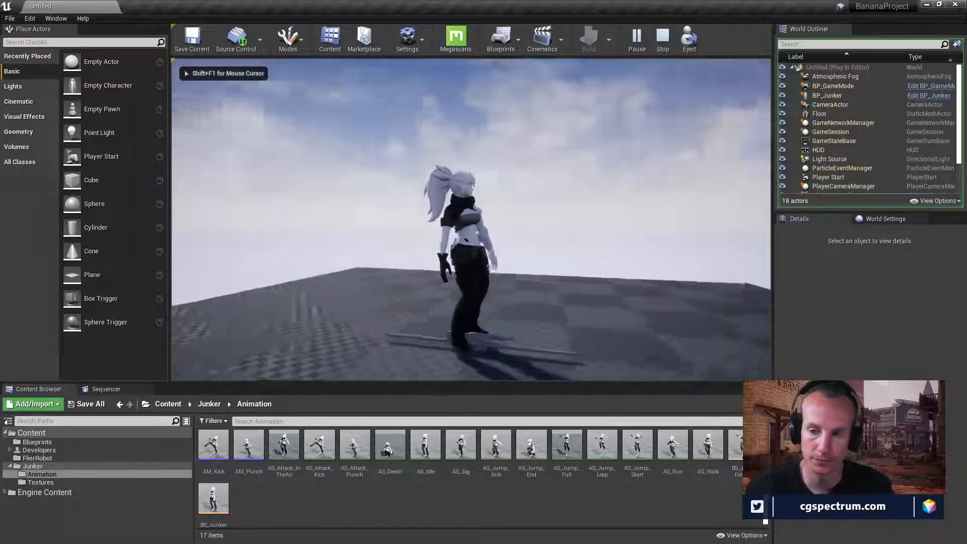
{"action": "left_click", "coordinate": [471, 219]}
{"action": "left_click", "coordinate": [471, 219]}
{"action": "left_click", "coordinate": [471, 220]}
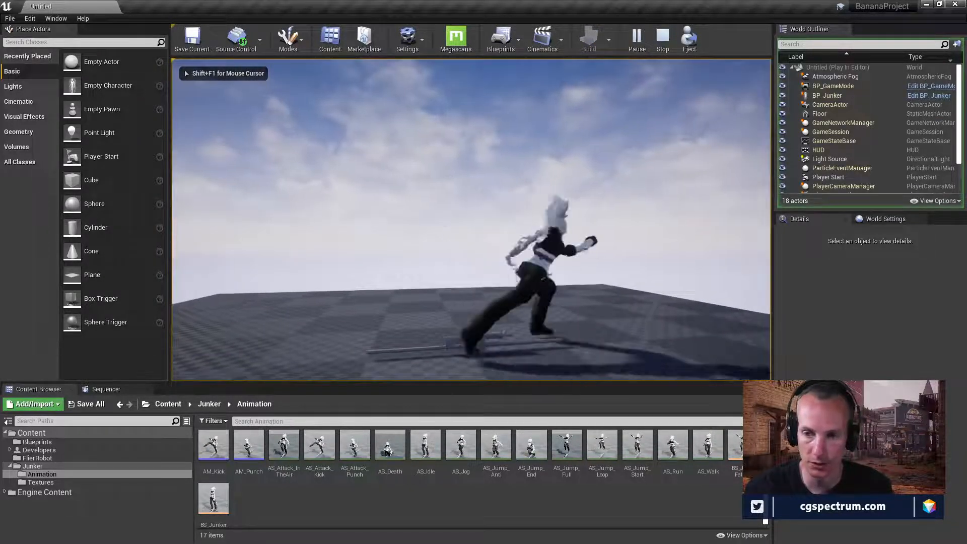
{"action": "right_click", "coordinate": [471, 219]}
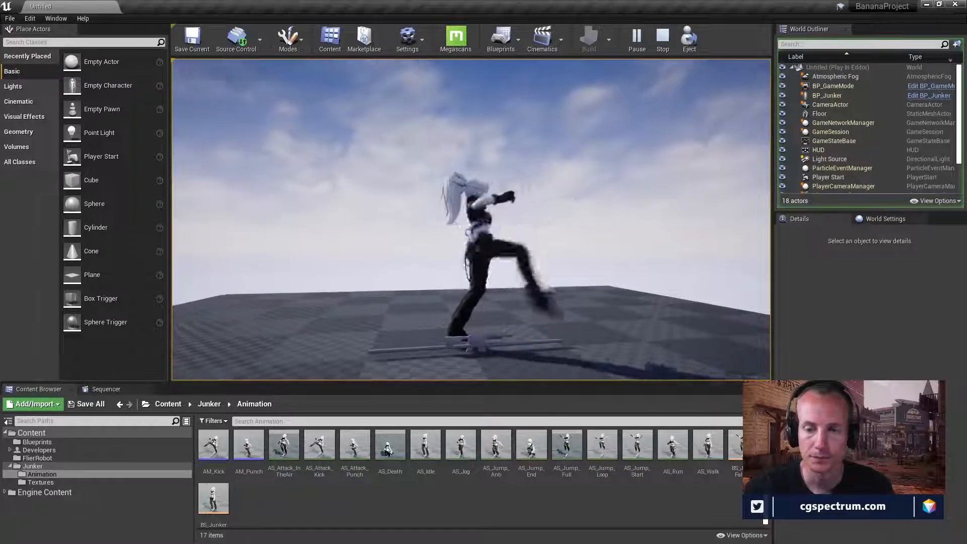
{"action": "right_click", "coordinate": [471, 220]}
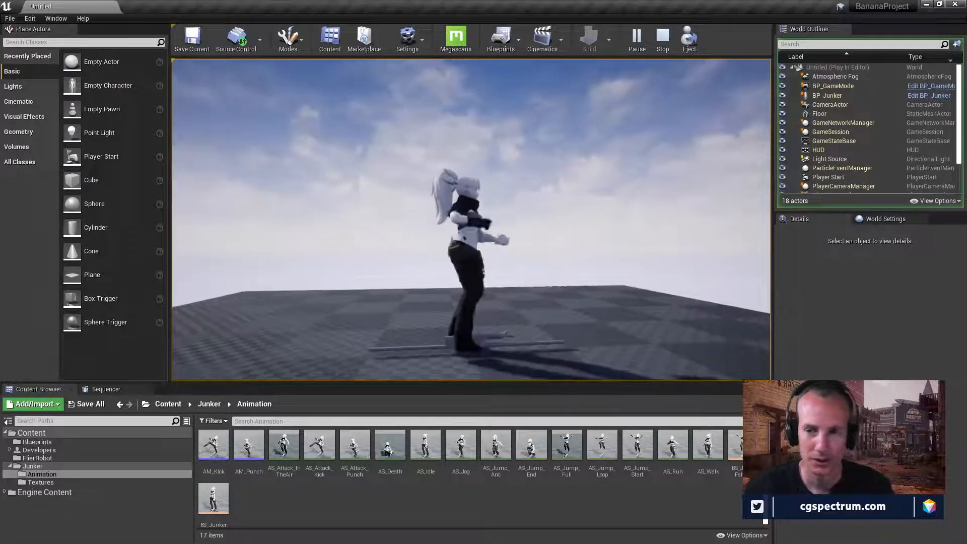
{"action": "key", "text": "w"}
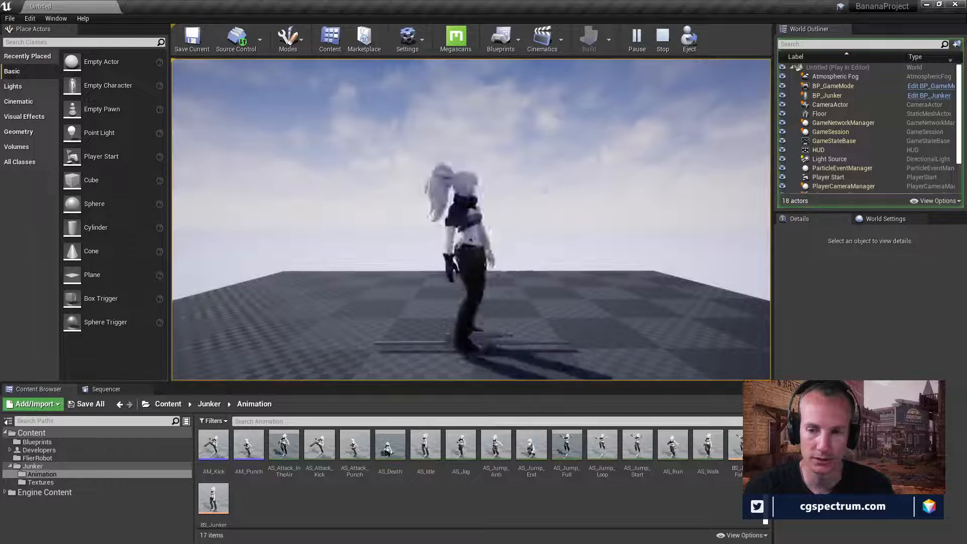
{"action": "left_click", "coordinate": [471, 220]}
{"action": "left_click", "coordinate": [471, 219]}
{"action": "left_click", "coordinate": [471, 220]}
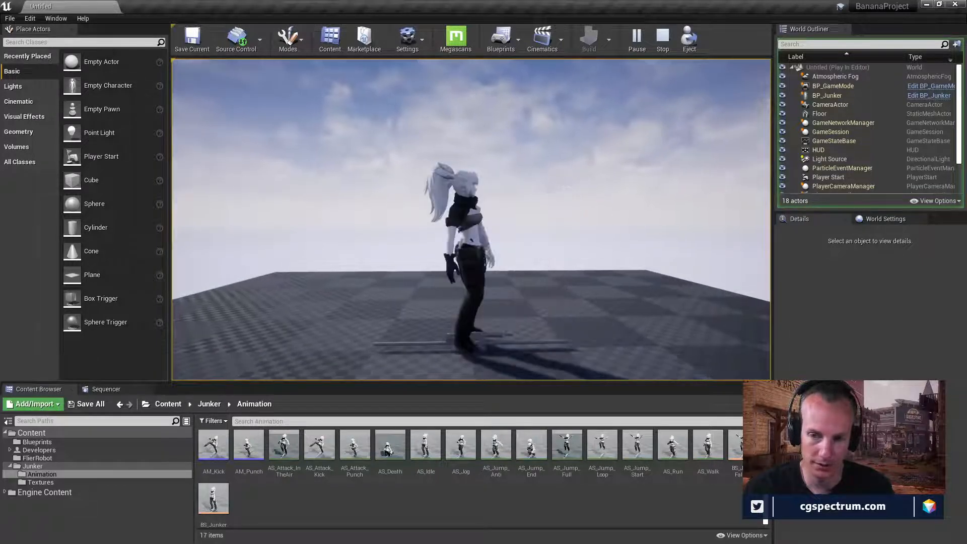
{"action": "right_click", "coordinate": [471, 220]}
{"action": "right_click", "coordinate": [471, 220]}
{"action": "right_click", "coordinate": [471, 219]}
{"action": "right_click", "coordinate": [471, 219]}
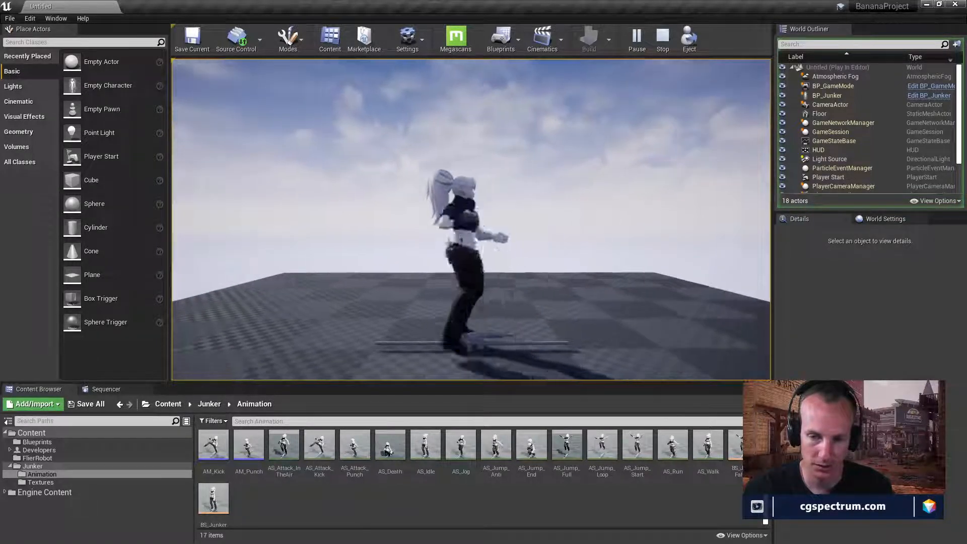
{"action": "left_click", "coordinate": [471, 219]}
{"action": "left_click", "coordinate": [471, 220]}
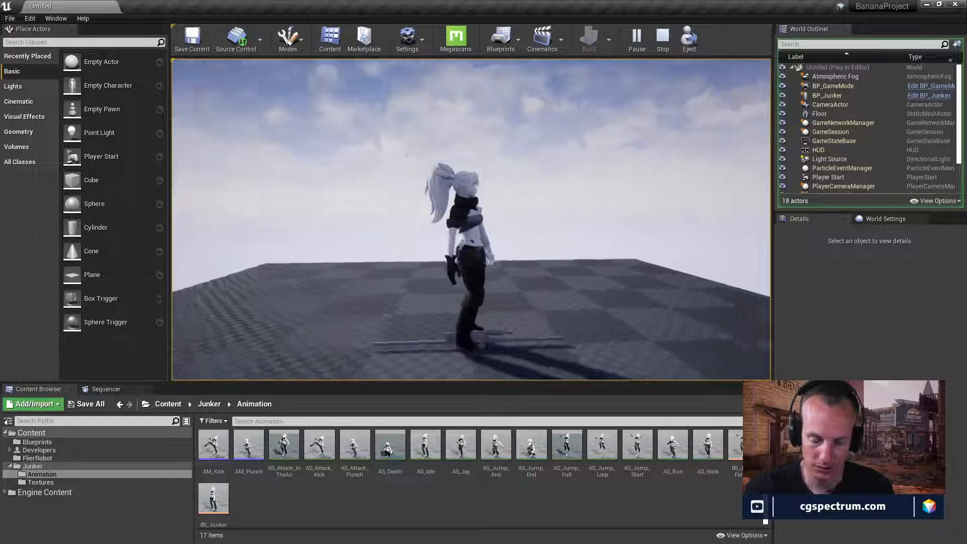
{"action": "left_click", "coordinate": [471, 220]}
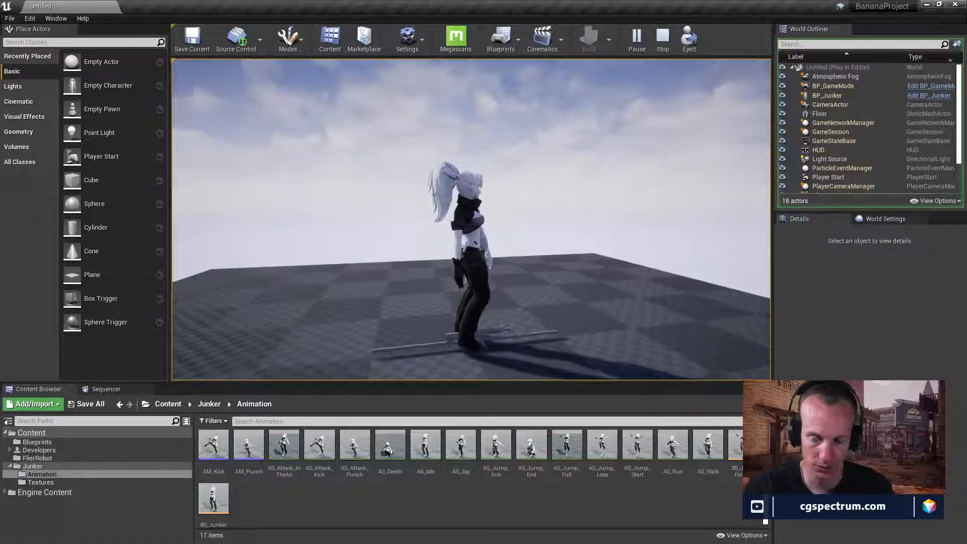
{"action": "left_click", "coordinate": [471, 220]}
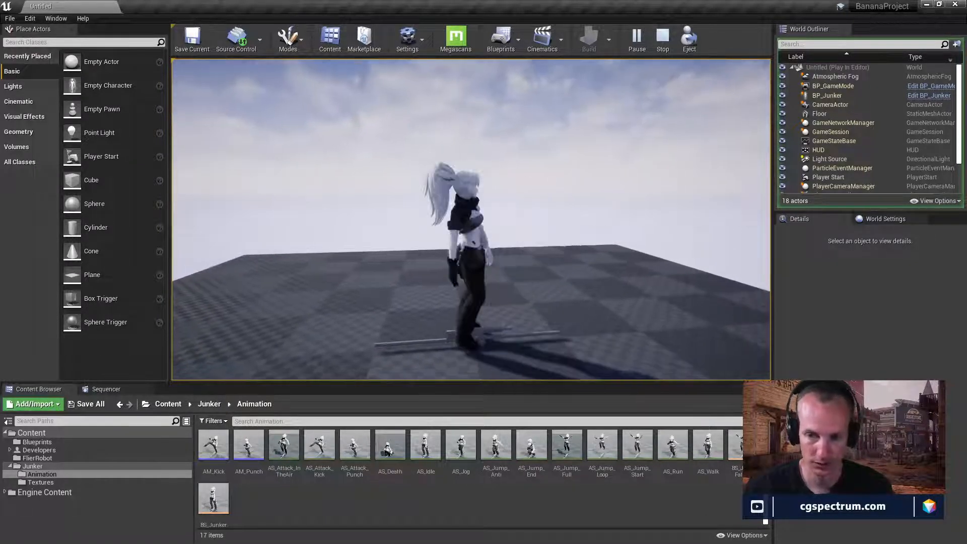
{"action": "left_click", "coordinate": [471, 219]}
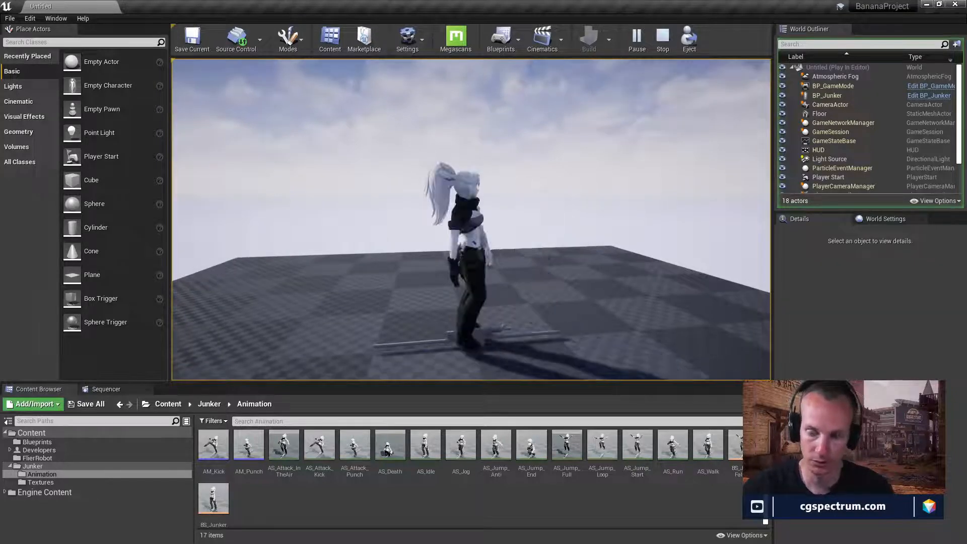
{"action": "left_click", "coordinate": [471, 220]}
{"action": "left_click", "coordinate": [471, 220]}
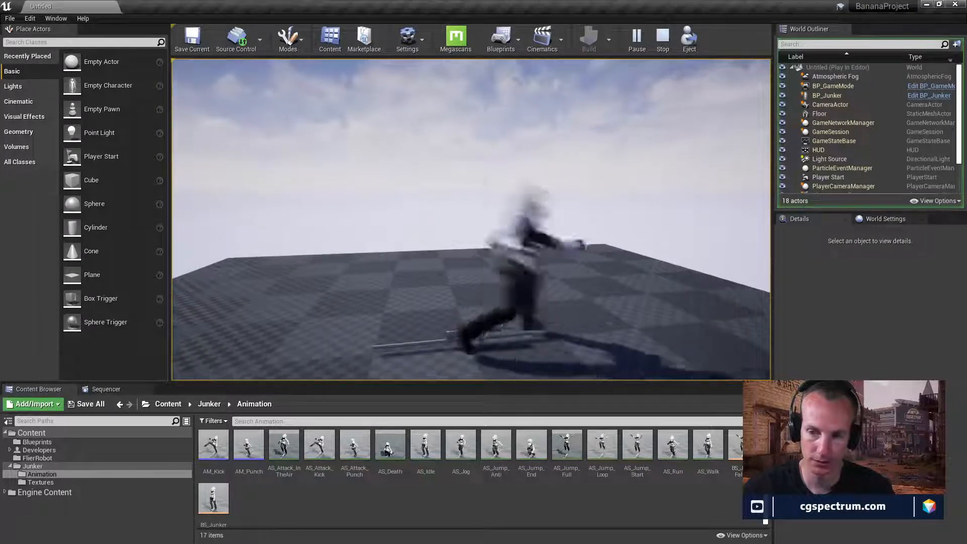
{"action": "left_click", "coordinate": [471, 220]}
{"action": "left_click", "coordinate": [471, 219]}
{"action": "right_click", "coordinate": [472, 220]}
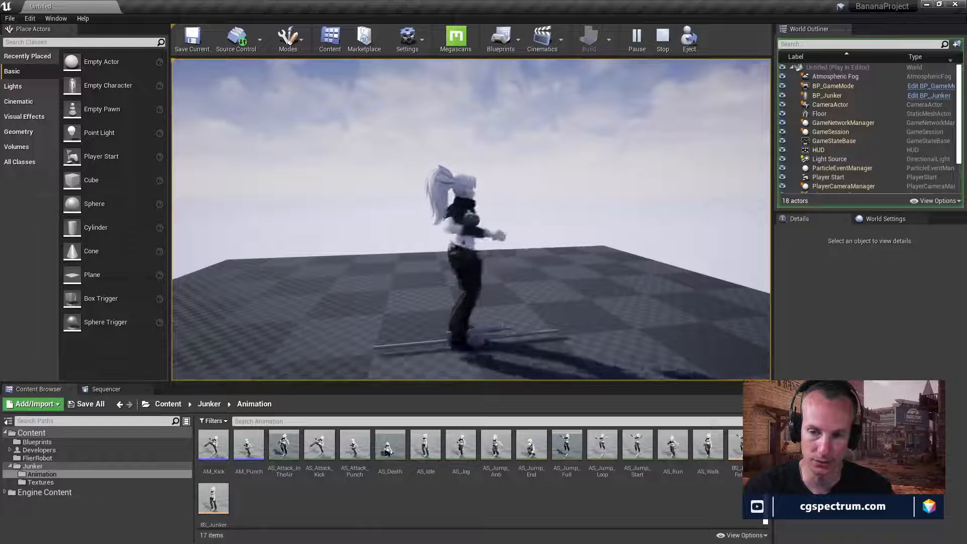
{"action": "right_click", "coordinate": [471, 220]}
{"action": "right_click", "coordinate": [471, 220]}
{"action": "right_click", "coordinate": [471, 220]}
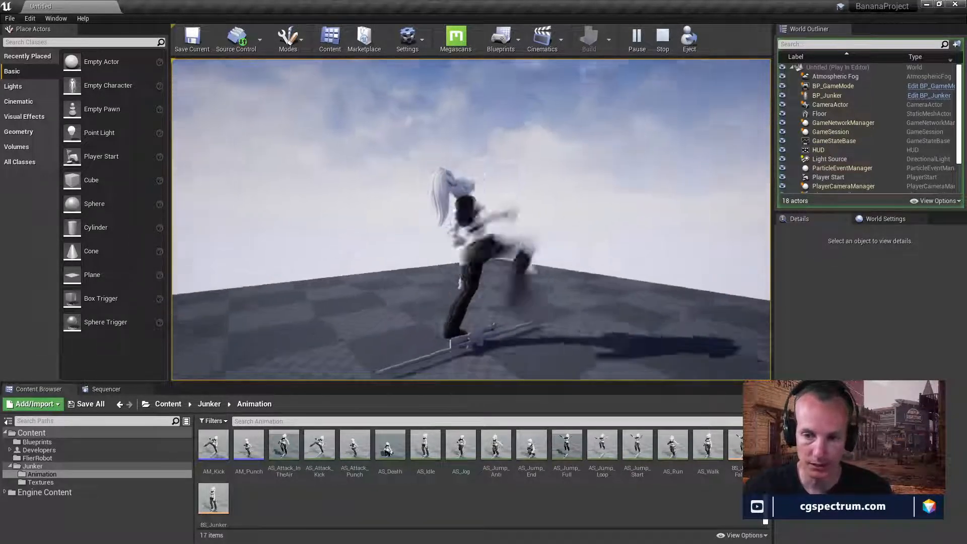
{"action": "key", "text": "Escape"}
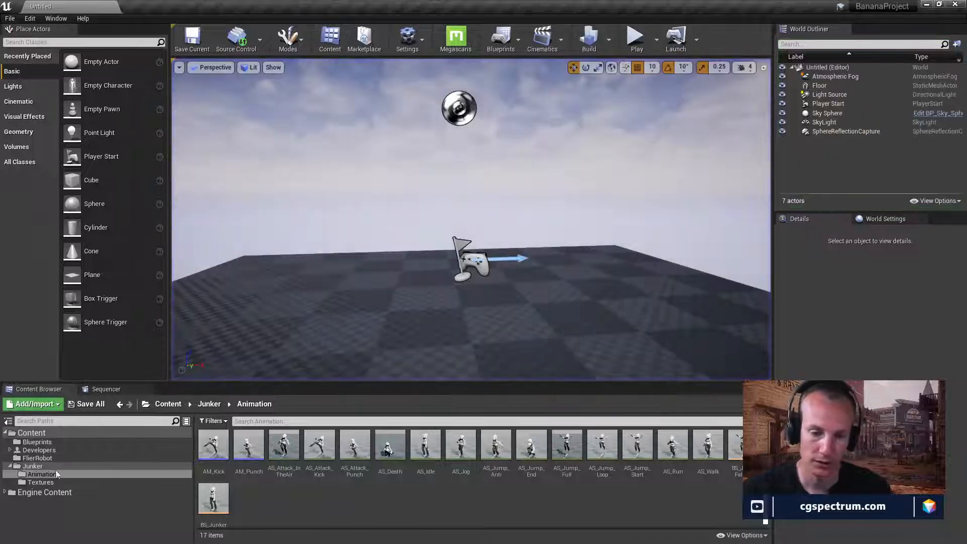
Step: Open the SKM_FlierRobot skeletal mesh from the FlierRobot content folder in a maximised window and display its bones
{"action": "left_click", "coordinate": [38, 458]}
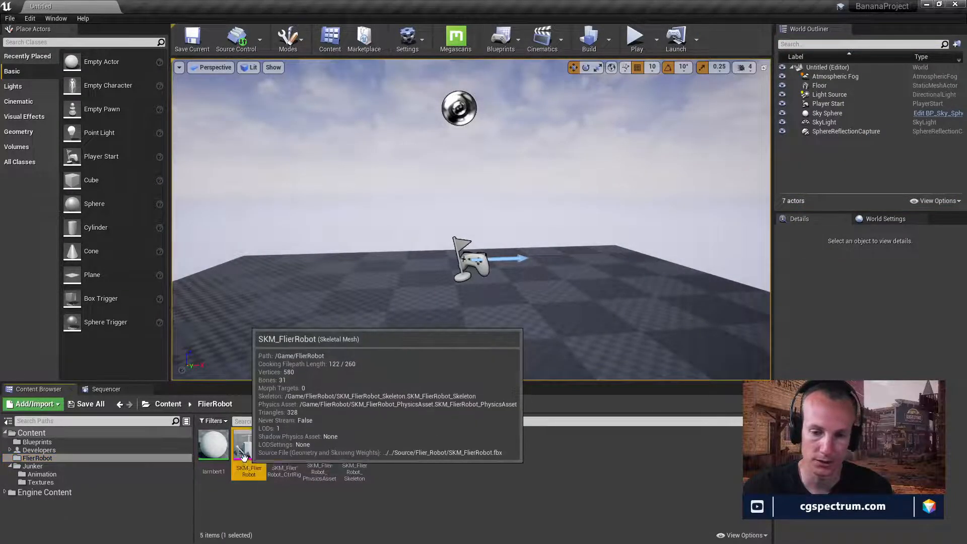
{"action": "double_click", "coordinate": [255, 469]}
{"action": "double_click", "coordinate": [386, 255]}
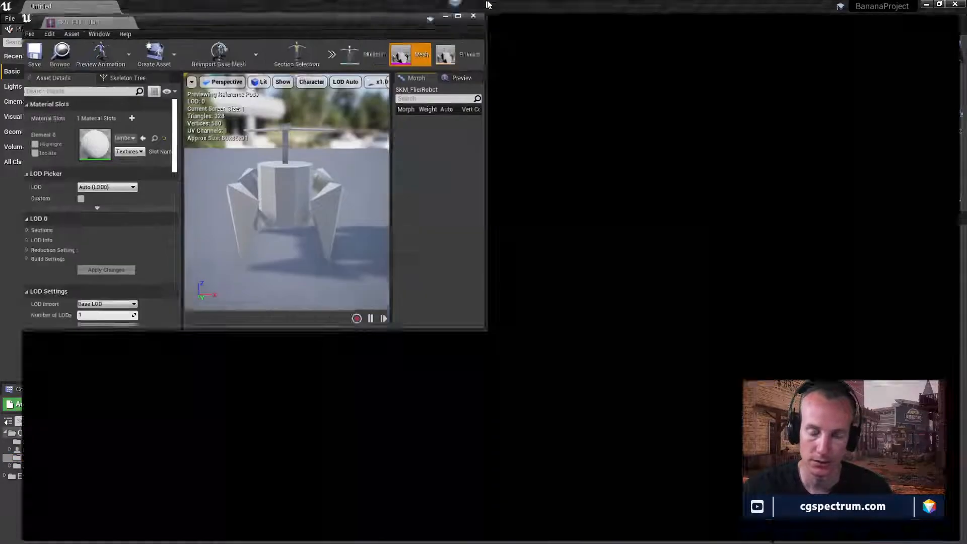
{"action": "left_click", "coordinate": [471, 67]}
{"action": "mouse_move", "coordinate": [490, 102]}
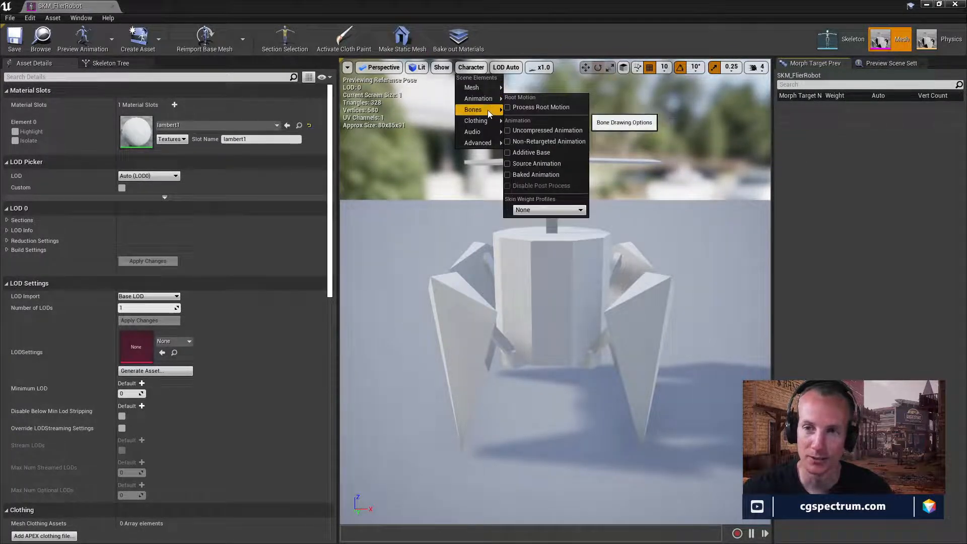
{"action": "left_click", "coordinate": [523, 153]}
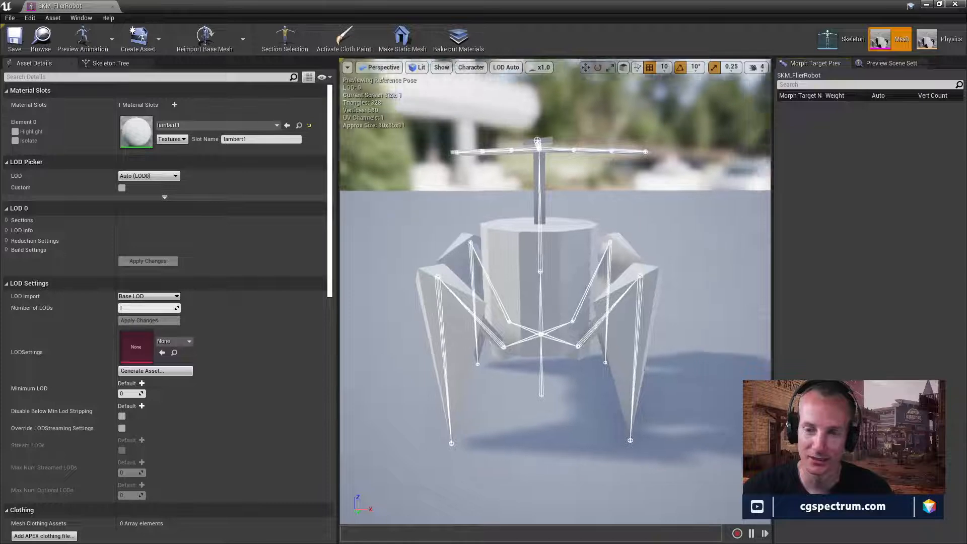
Step: Examine the flier robot's leg and rotor bones from several angles, returning to the level editor with no asset selected
{"action": "mouse_move", "coordinate": [670, 289]}
{"action": "left_mouse_down"}
{"action": "mouse_move", "coordinate": [685, 237]}
{"action": "mouse_move", "coordinate": [564, 242]}
{"action": "mouse_move", "coordinate": [667, 292]}
{"action": "left_mouse_up"}
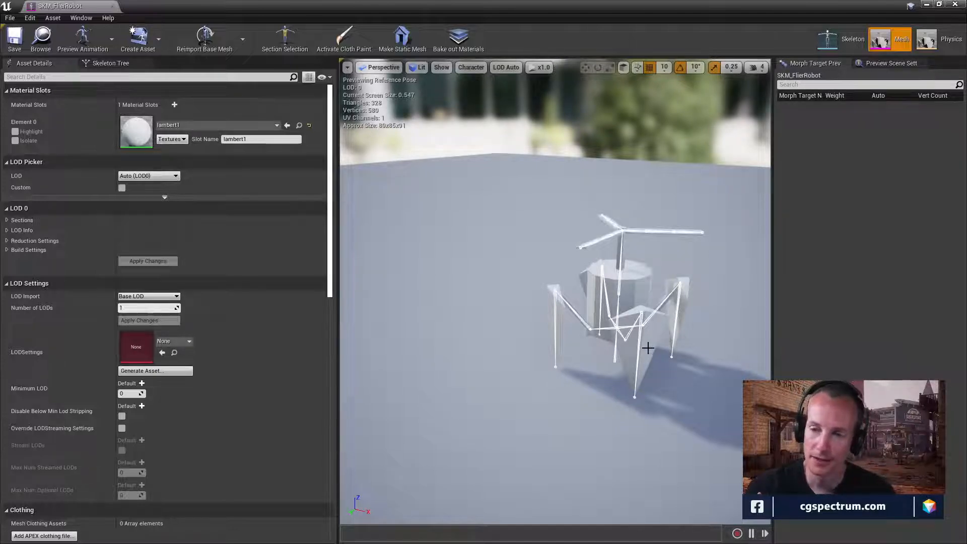
{"action": "left_click_drag", "start_coordinate": [643, 345], "coordinate": [670, 310]}
{"action": "left_click_drag", "start_coordinate": [615, 334], "coordinate": [608, 302]}
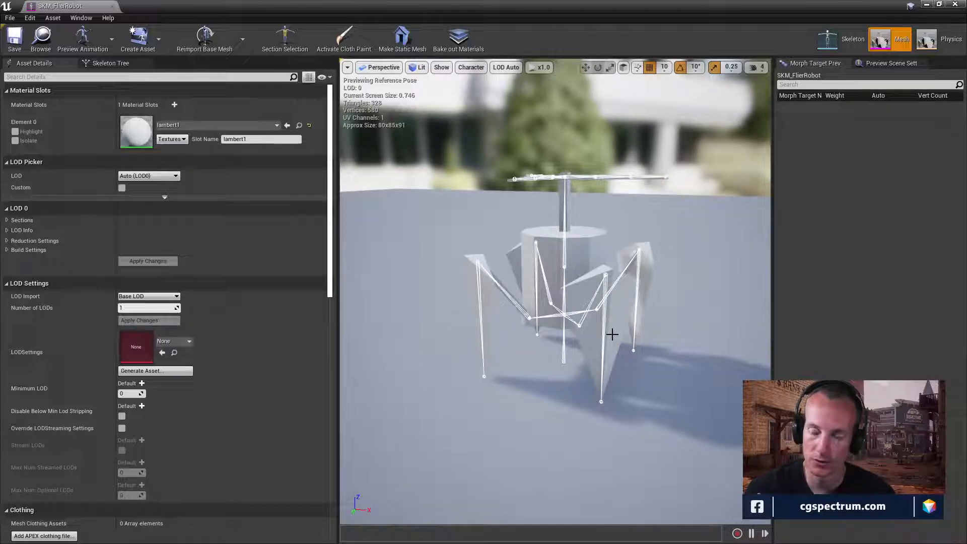
{"action": "right_click_drag", "start_coordinate": [564, 167], "coordinate": [571, 183]}
{"action": "key", "text": "e"}
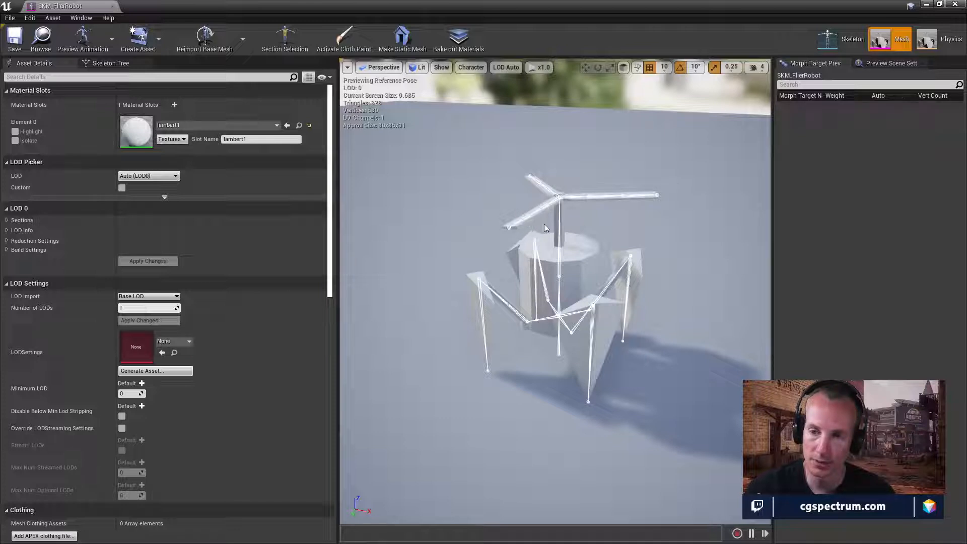
{"action": "left_click_drag", "start_coordinate": [546, 228], "coordinate": [544, 192]}
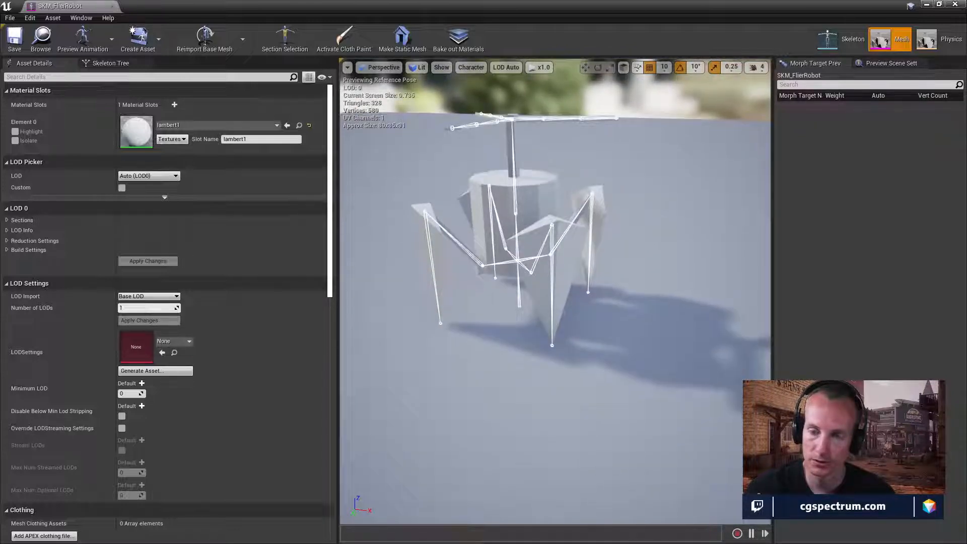
{"action": "mouse_move", "coordinate": [550, 233]}
{"action": "right_mouse_down"}
{"action": "mouse_move", "coordinate": [554, 221]}
{"action": "mouse_move", "coordinate": [550, 232]}
{"action": "right_mouse_up"}
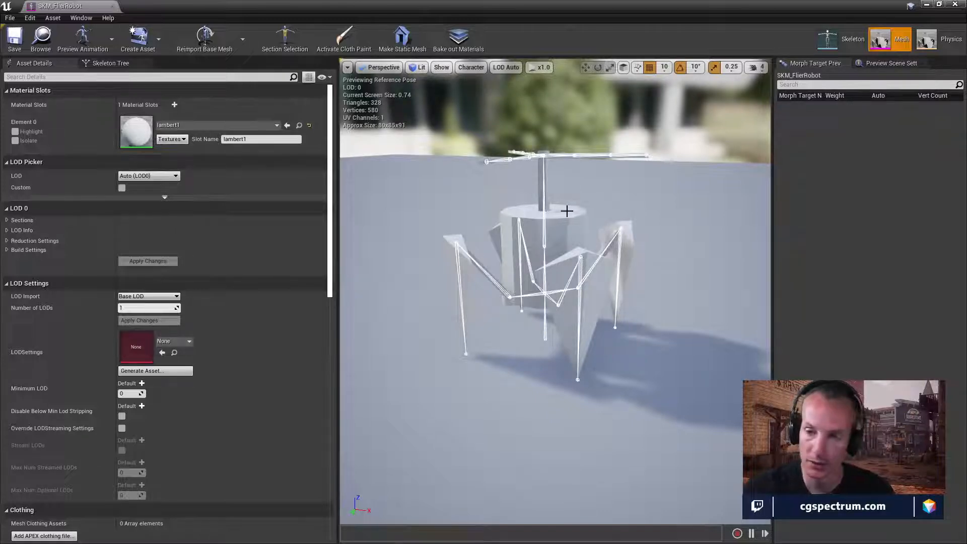
{"action": "mouse_move", "coordinate": [614, 302]}
{"action": "right_mouse_down"}
{"action": "mouse_move", "coordinate": [655, 311]}
{"action": "mouse_move", "coordinate": [613, 303]}
{"action": "mouse_move", "coordinate": [678, 304]}
{"action": "mouse_move", "coordinate": [605, 305]}
{"action": "right_mouse_up"}
{"action": "key", "text": "d"}
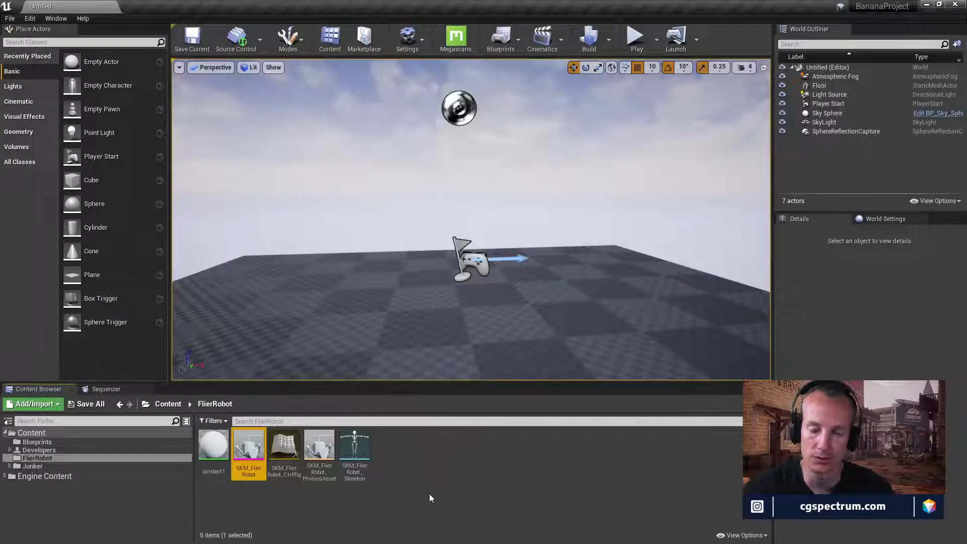
{"action": "left_click", "coordinate": [384, 496]}
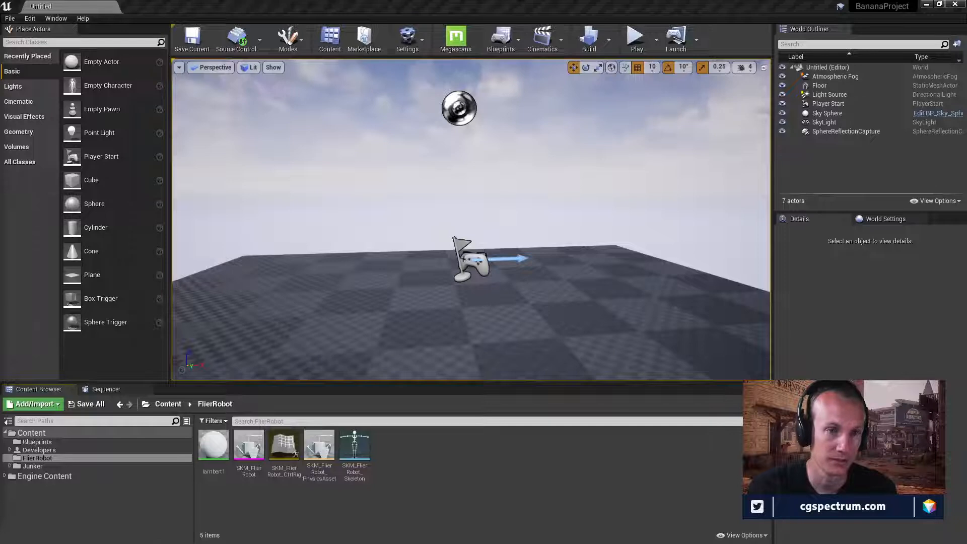
Step: Bring a Chrome window in front of the Unreal Editor and search Google for "star wars 13 13"
{"action": "left_click_drag", "start_coordinate": [455, 543], "coordinate": [492, 46]}
{"action": "left_click", "coordinate": [355, 246]}
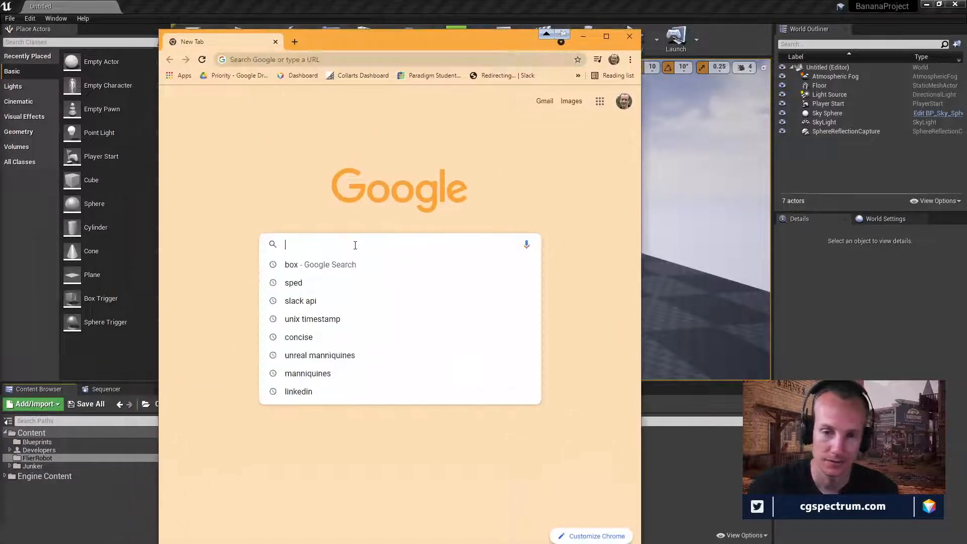
{"action": "type", "text": "star wars 1"}
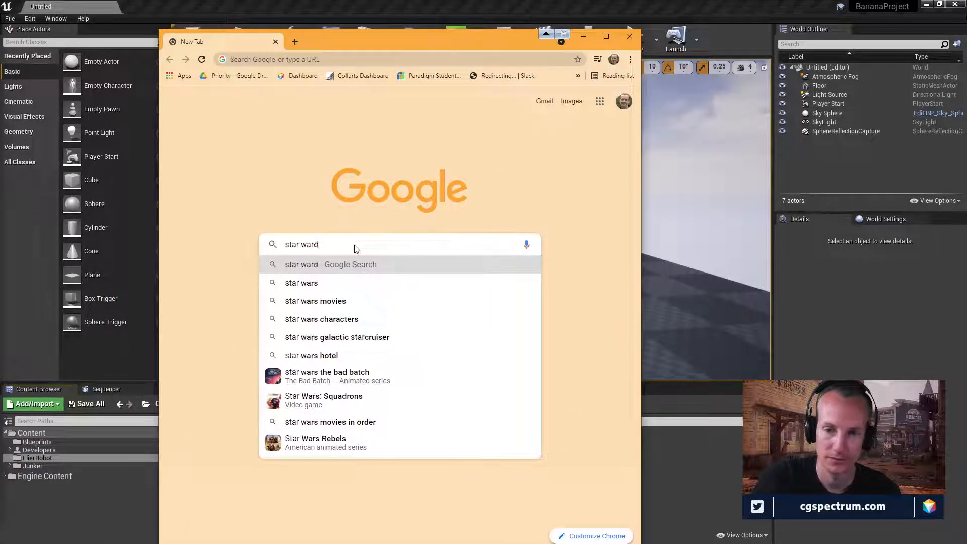
{"action": "type", "text": "3 13"}
{"action": "key", "text": "Return"}
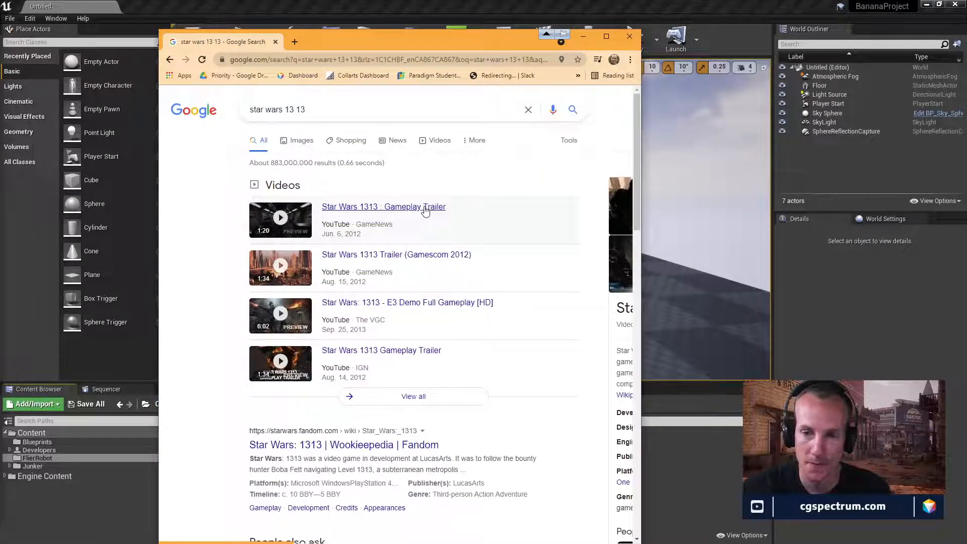
Step: Play the "Star Wars 1313 : Gameplay Trailer" video on YouTube and adjust its volume
{"action": "left_click", "coordinate": [425, 208]}
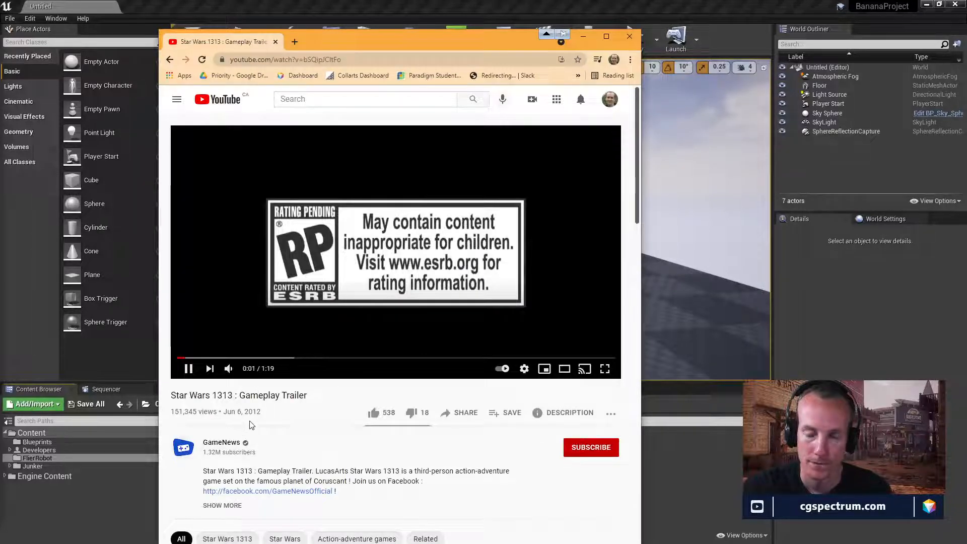
{"action": "mouse_move", "coordinate": [230, 373]}
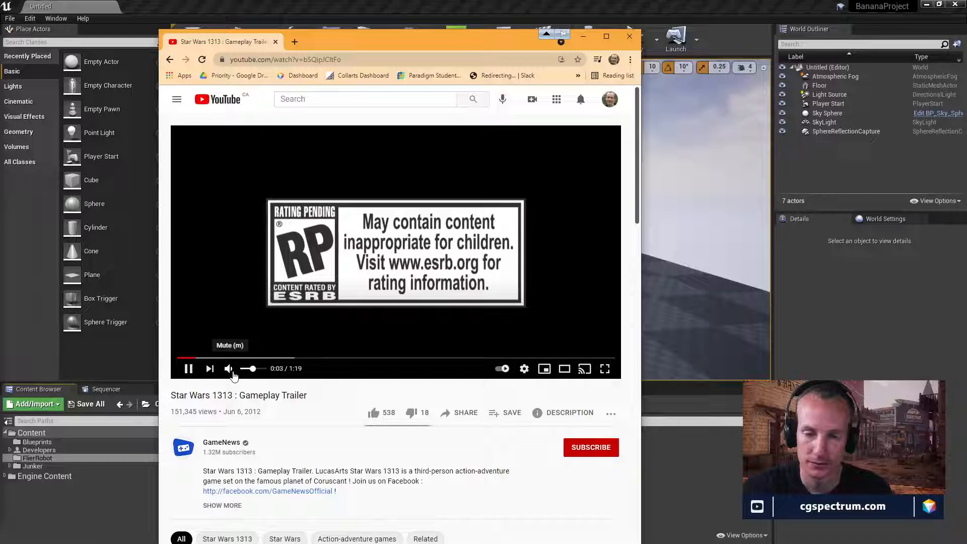
{"action": "left_click", "coordinate": [248, 369]}
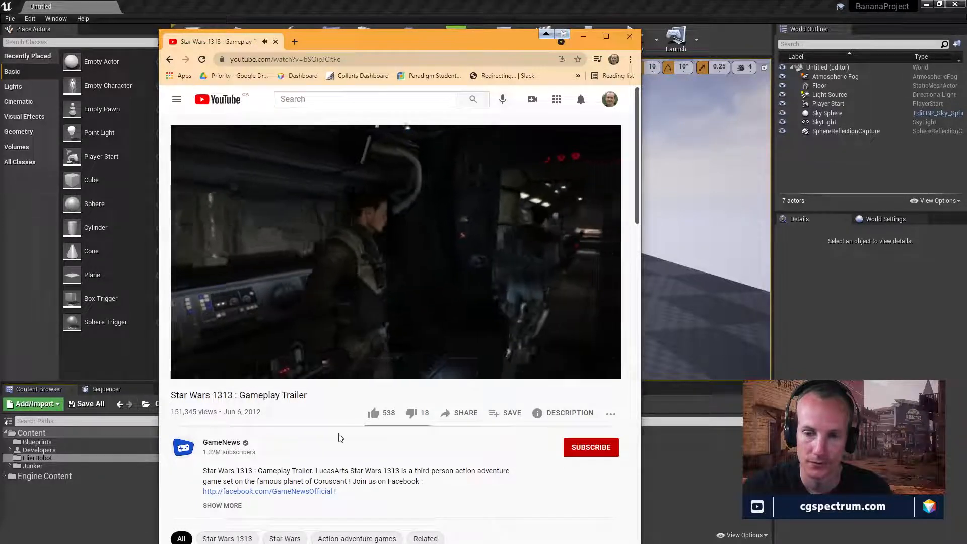
Step: Dismiss the banner ad over the Star Wars 1313 trailer and skip ahead twice to its combat scenes
{"action": "scroll", "coordinate": [333, 441], "scroll_direction": "down", "scroll_amount": 1}
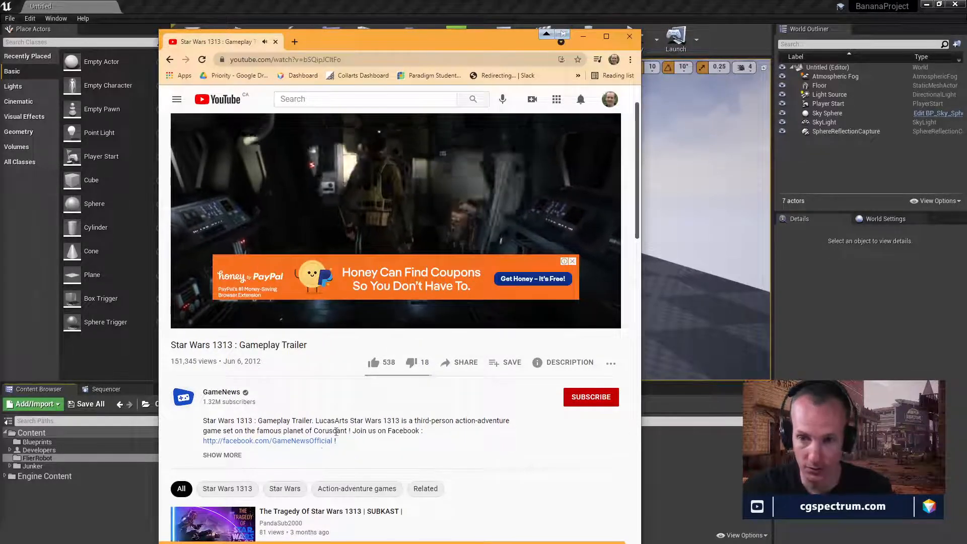
{"action": "scroll", "coordinate": [336, 432], "scroll_direction": "up", "scroll_amount": 1}
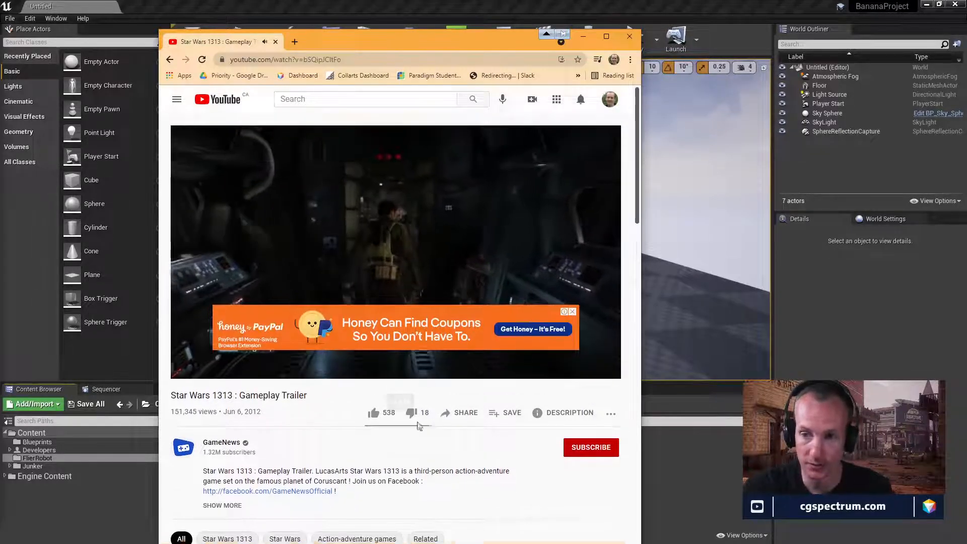
{"action": "left_click", "coordinate": [572, 312]}
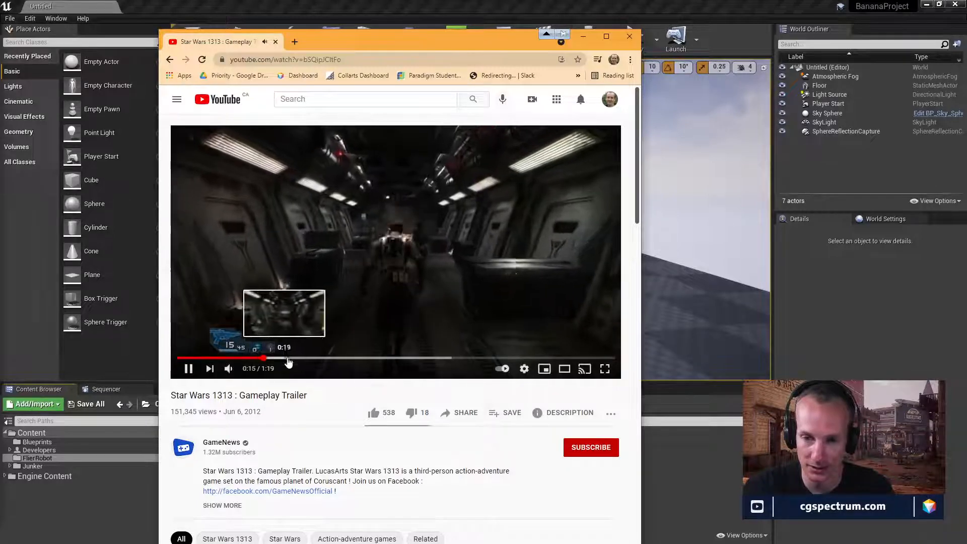
{"action": "left_click", "coordinate": [360, 358]}
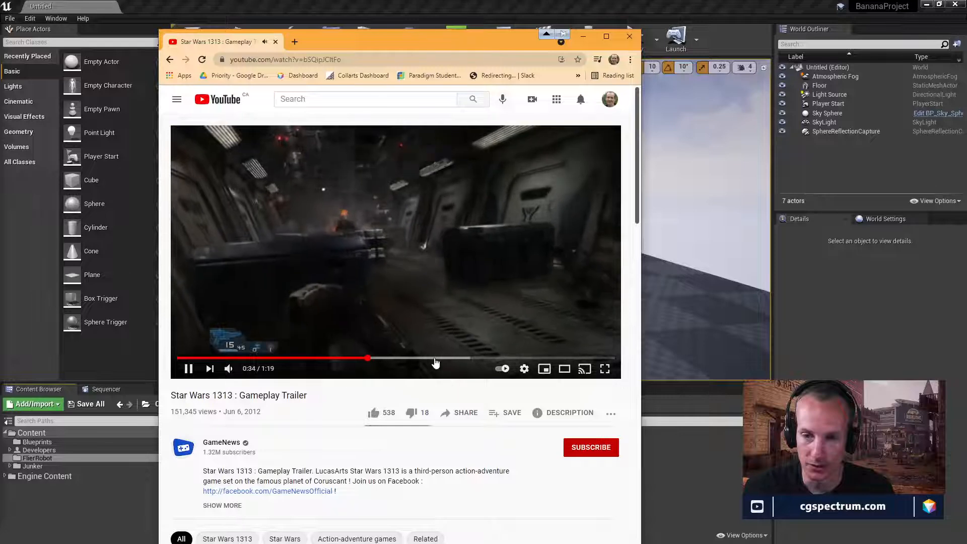
{"action": "left_click", "coordinate": [464, 358]}
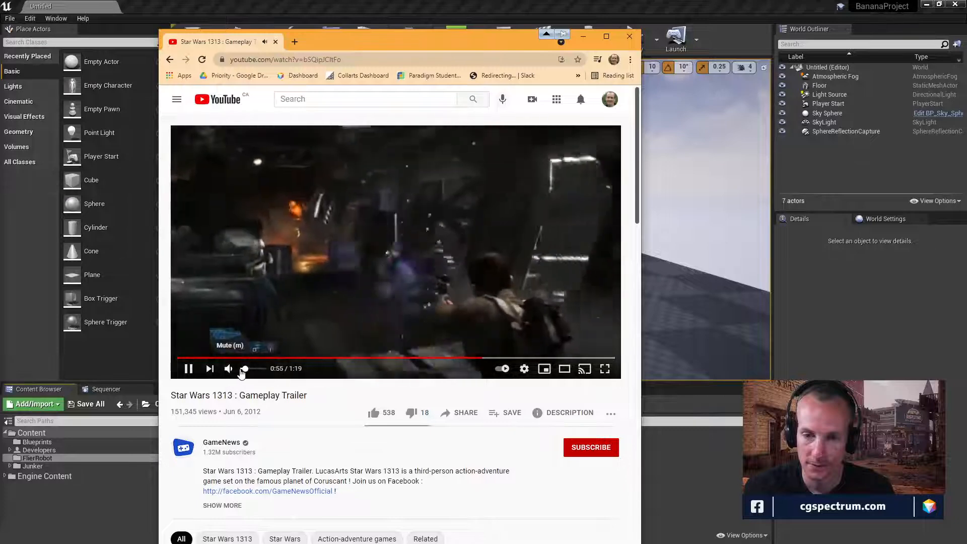
Step: Mute the trailer, skip ahead to about 1:07, and pause it at the closing titles
{"action": "left_click", "coordinate": [241, 371]}
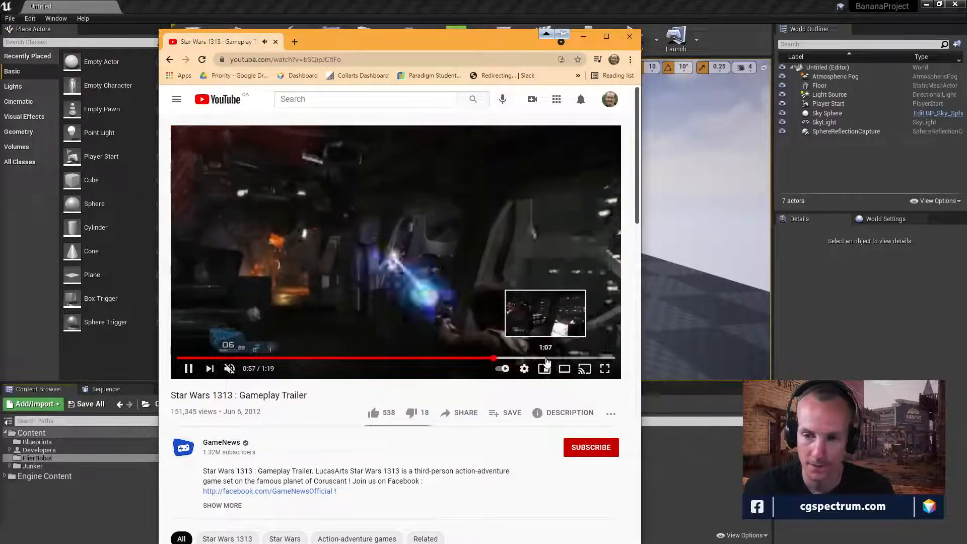
{"action": "left_click", "coordinate": [547, 358]}
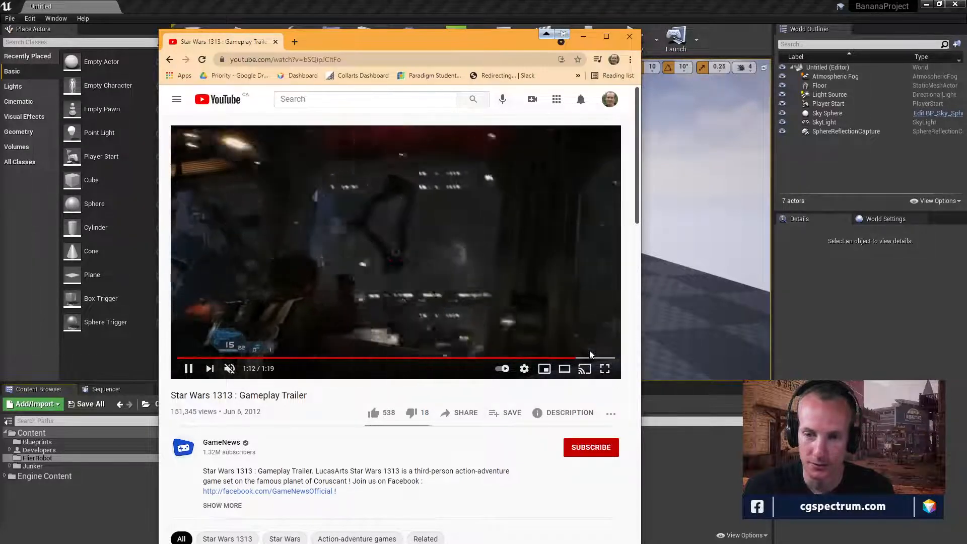
{"action": "left_click", "coordinate": [590, 354]}
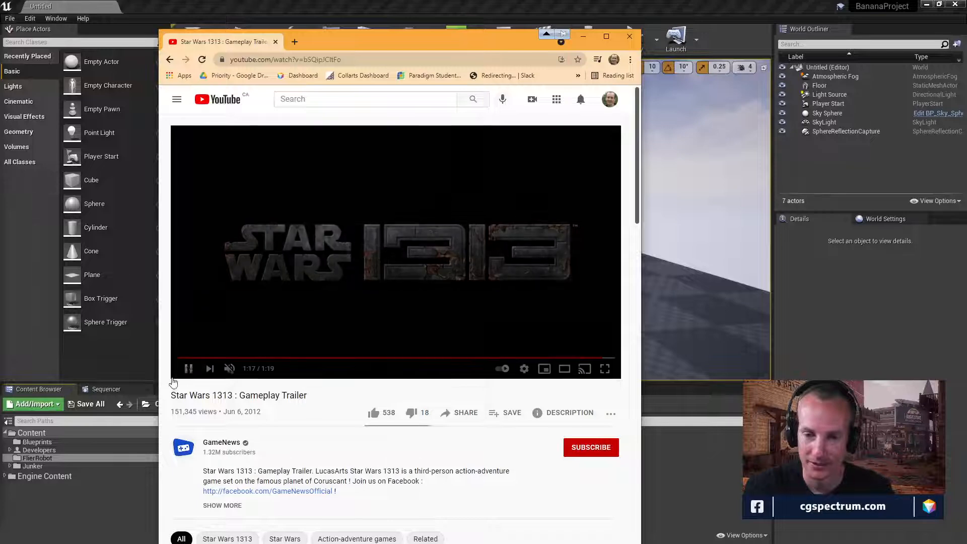
{"action": "left_click", "coordinate": [189, 368]}
{"action": "scroll", "coordinate": [321, 421], "scroll_direction": "down", "scroll_amount": 4}
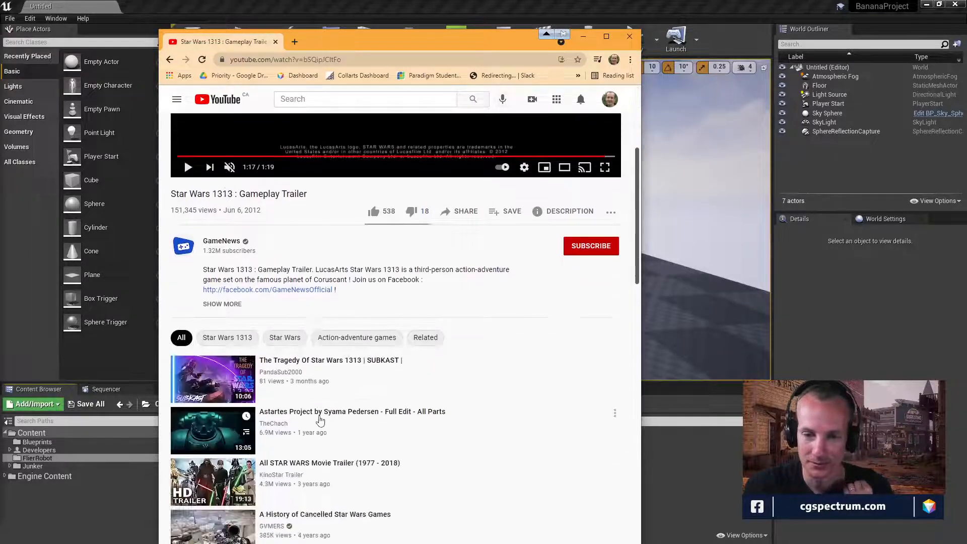
Step: Return to the Google results for "star wars 13 13" and open the "Star Wars 1313 - Wikipedia" article
{"action": "left_click", "coordinate": [170, 60]}
{"action": "scroll", "coordinate": [352, 290], "scroll_direction": "down", "scroll_amount": 4}
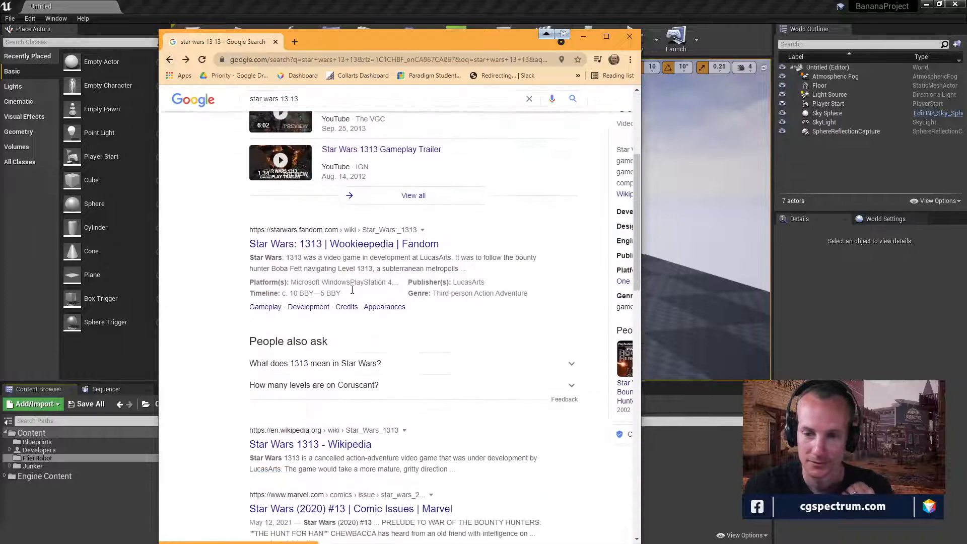
{"action": "scroll", "coordinate": [350, 293], "scroll_direction": "down", "scroll_amount": 3}
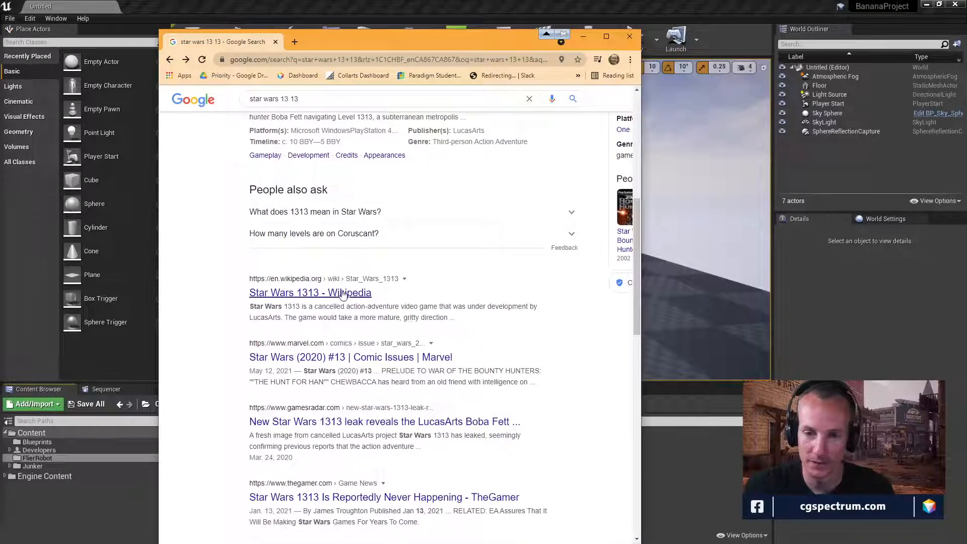
{"action": "left_click", "coordinate": [343, 293]}
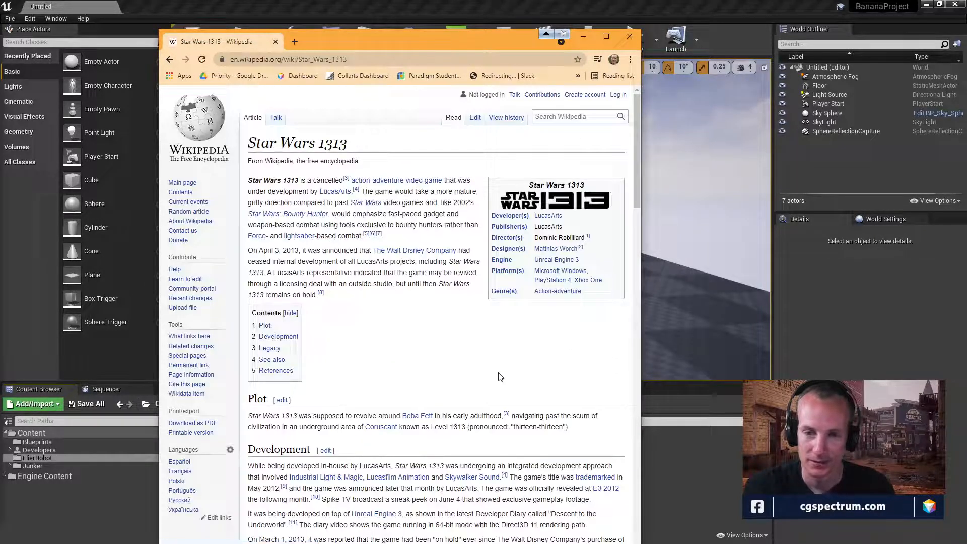
Step: Read the article's Plot, Development and Legacy sections, and minimise the browser to return to the Unreal Editor
{"action": "scroll", "coordinate": [500, 377], "scroll_direction": "down", "scroll_amount": 4}
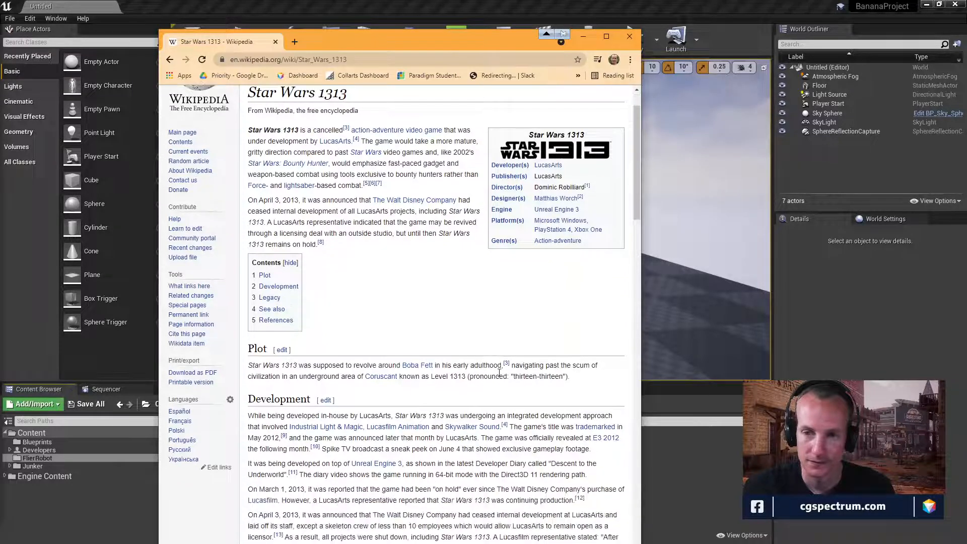
{"action": "scroll", "coordinate": [499, 373], "scroll_direction": "up", "scroll_amount": 3}
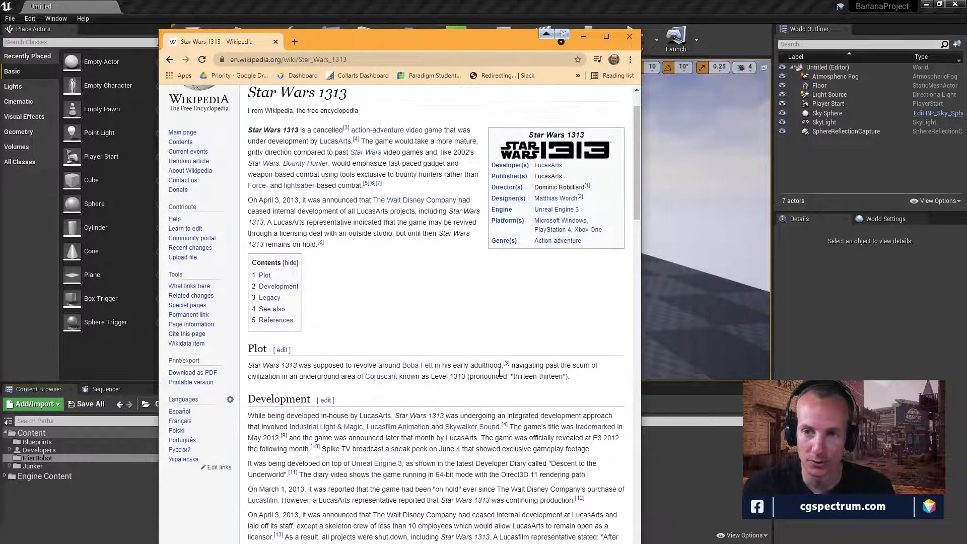
{"action": "scroll", "coordinate": [498, 352], "scroll_direction": "down", "scroll_amount": 3}
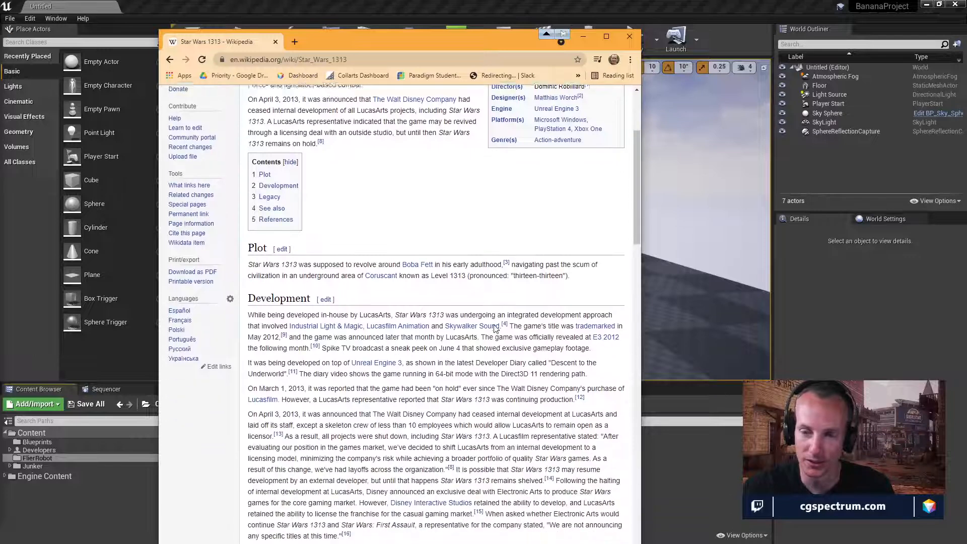
{"action": "scroll", "coordinate": [543, 335], "scroll_direction": "down", "scroll_amount": 1}
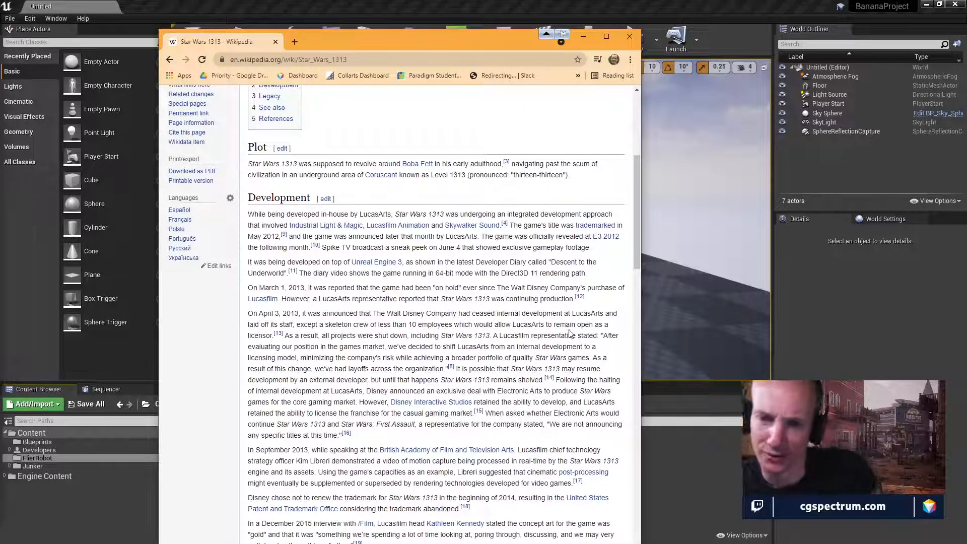
{"action": "scroll", "coordinate": [469, 340], "scroll_direction": "down", "scroll_amount": 1}
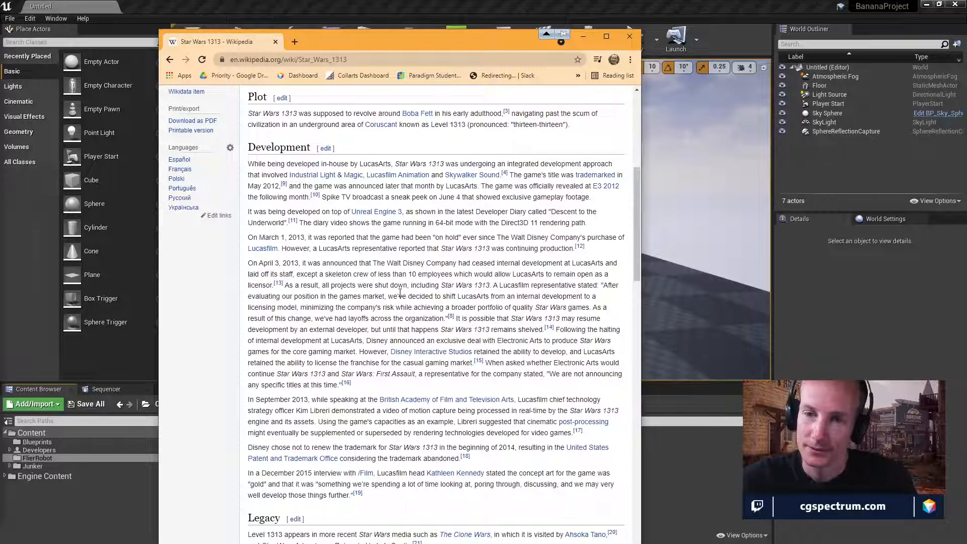
{"action": "scroll", "coordinate": [403, 313], "scroll_direction": "down", "scroll_amount": 1}
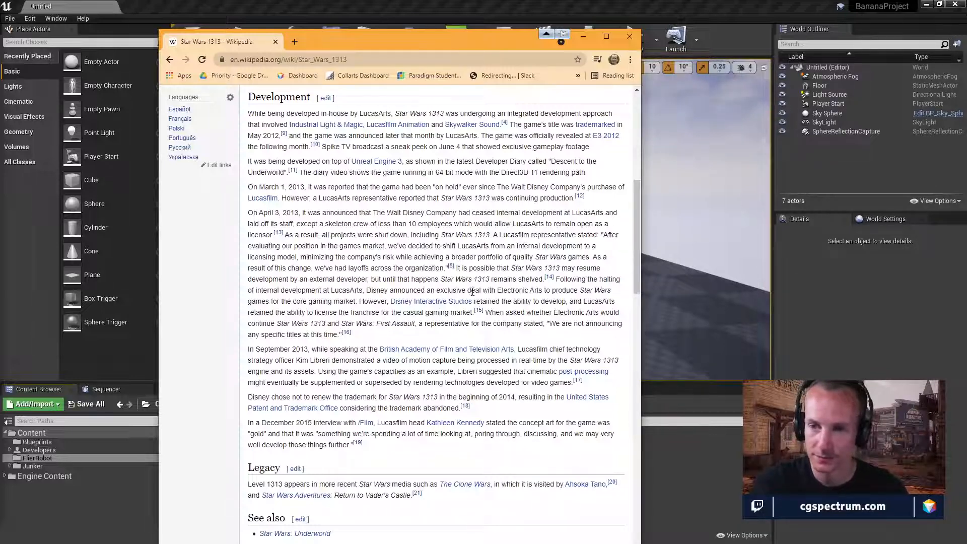
{"action": "scroll", "coordinate": [444, 288], "scroll_direction": "down", "scroll_amount": 5}
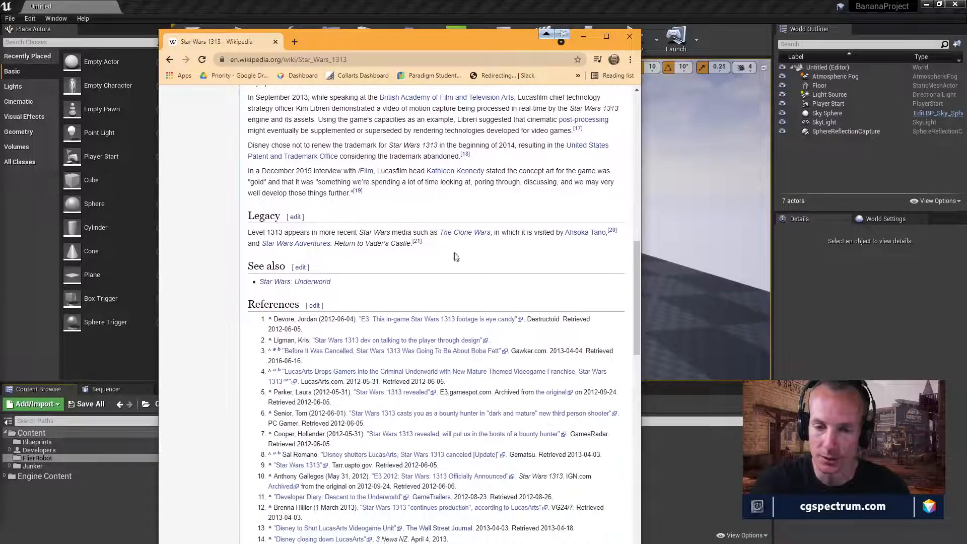
{"action": "left_click", "coordinate": [585, 37]}
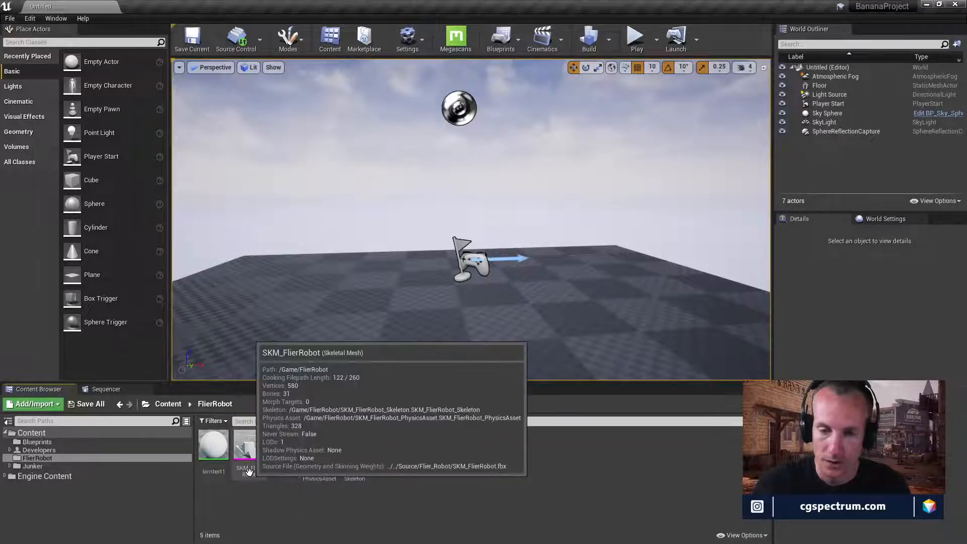
Step: Create a Control Rig from the SKM_FlierRobot skeletal mesh and delete the duplicate SKM_FlierRobot_CtrlRig1 asset
{"action": "right_click", "coordinate": [255, 455]}
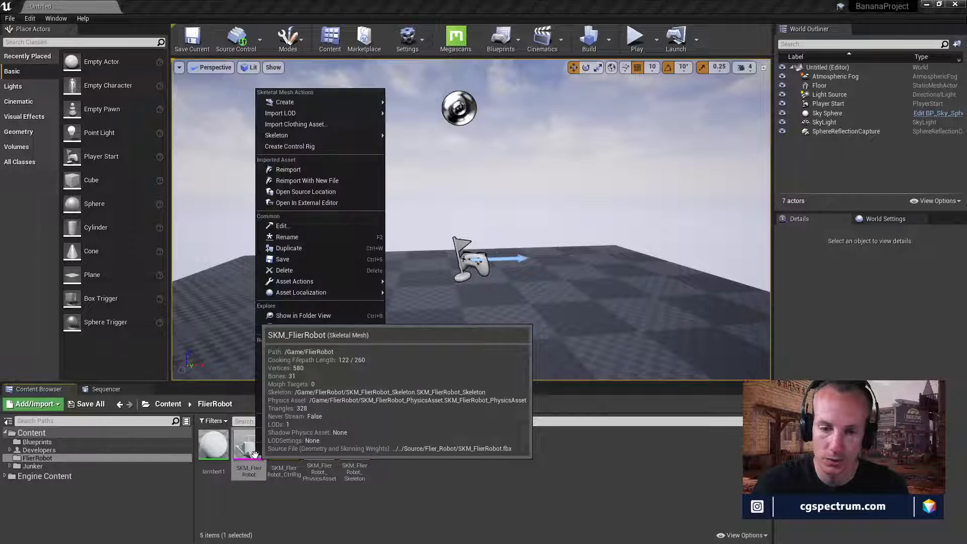
{"action": "left_click", "coordinate": [303, 146]}
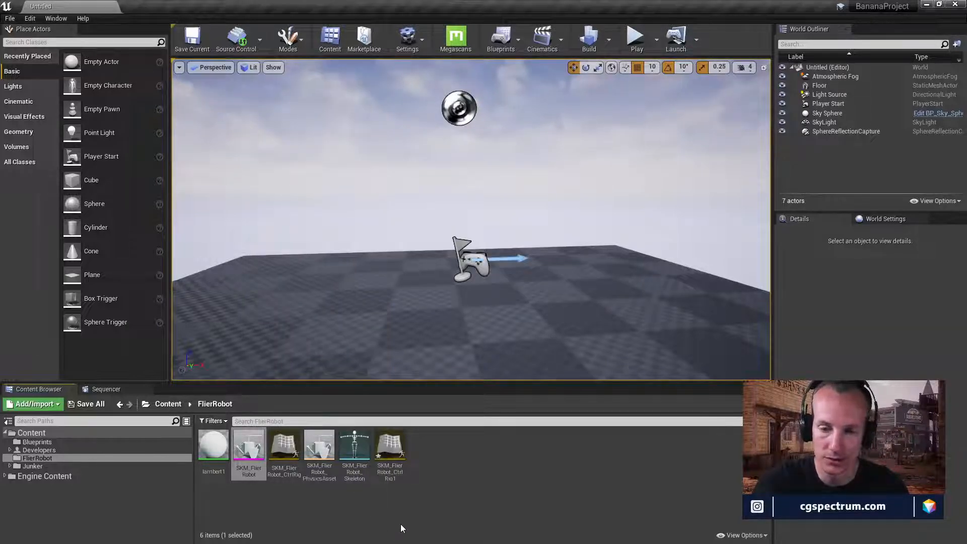
{"action": "left_click", "coordinate": [390, 451]}
{"action": "key", "text": "Delete"}
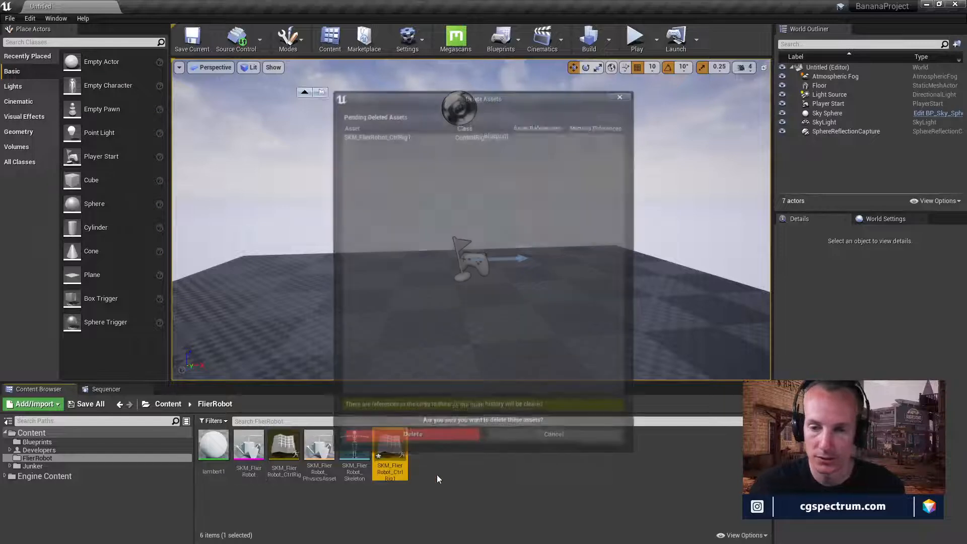
{"action": "left_click", "coordinate": [439, 432]}
Step: Rename the existing SKM_FlierRobot_CtrlRig asset as CR_FlierRobot
{"action": "left_click", "coordinate": [284, 449]}
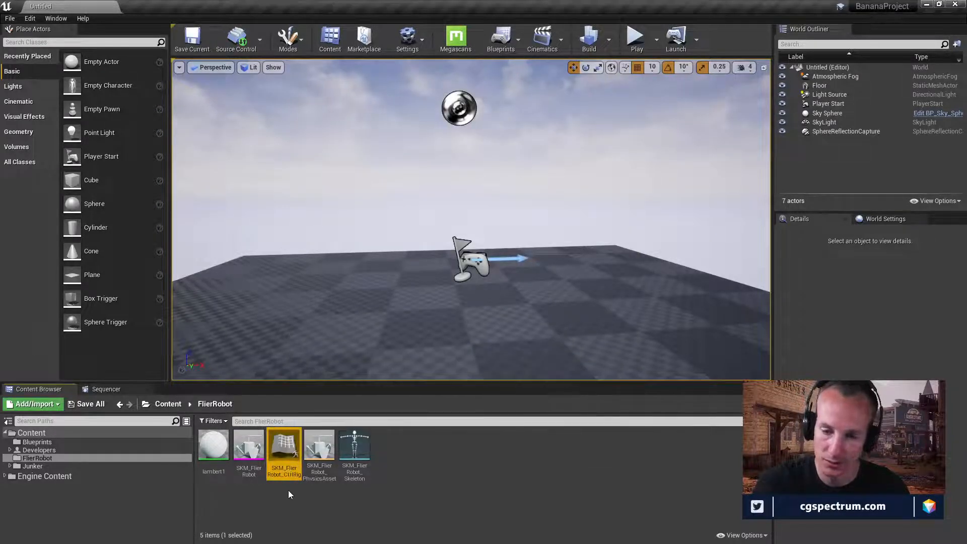
{"action": "right_click", "coordinate": [285, 456]}
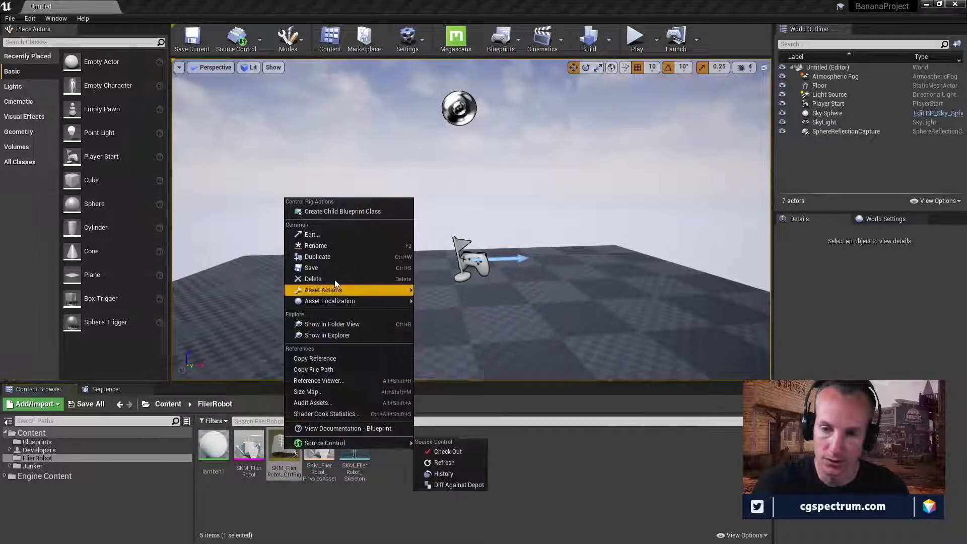
{"action": "left_click", "coordinate": [328, 244]}
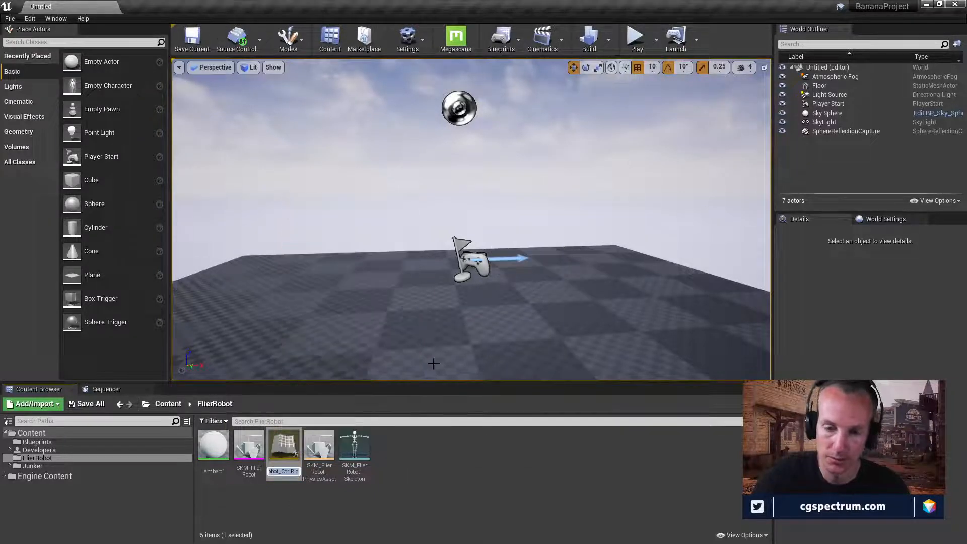
{"action": "key", "text": "BackSpace"}
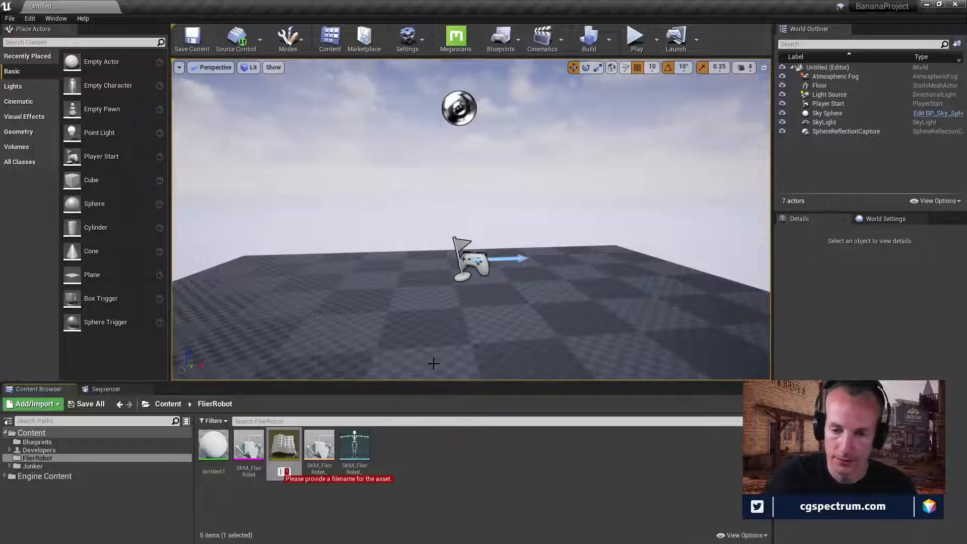
{"action": "type", "text": "CR_F"}
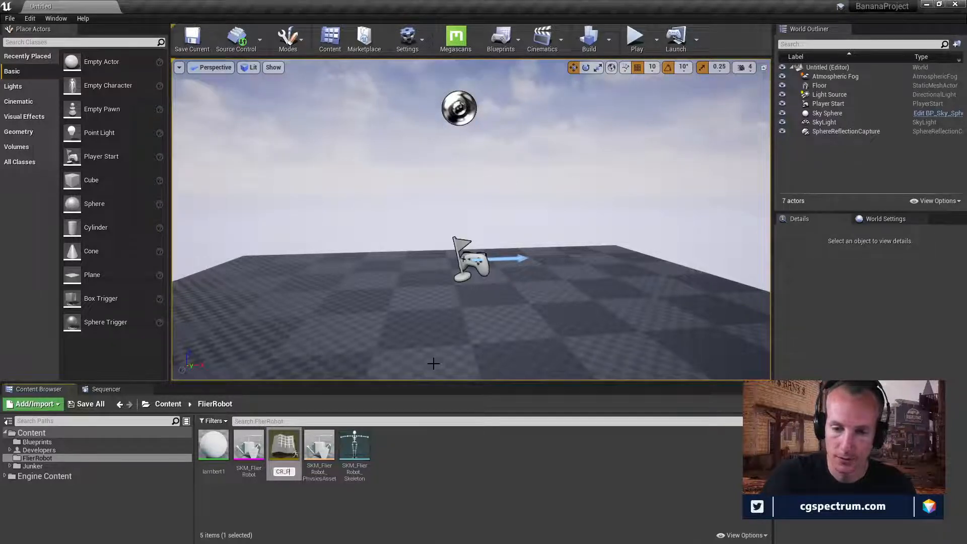
{"action": "type", "text": "lierRobot"}
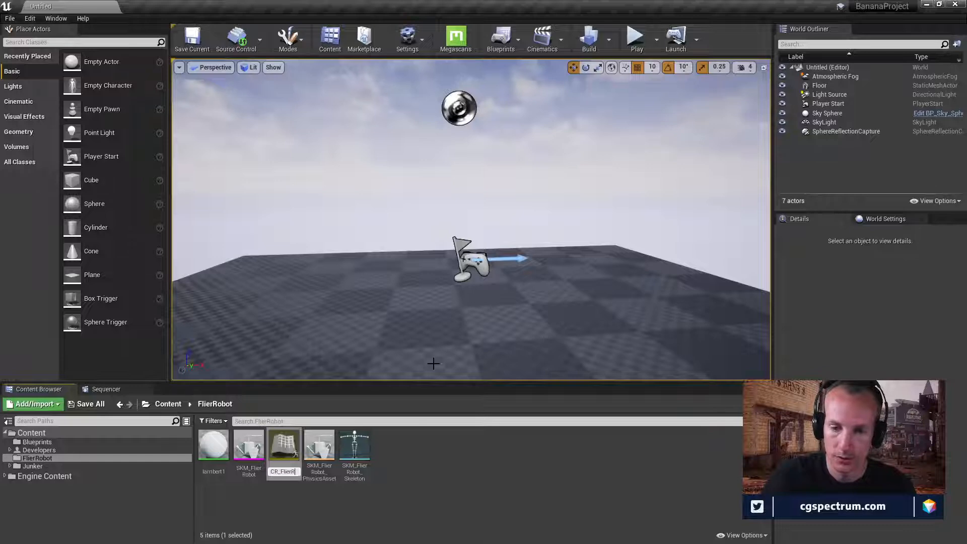
{"action": "key", "text": "BackSpace"}
{"action": "key", "text": "BackSpace"}
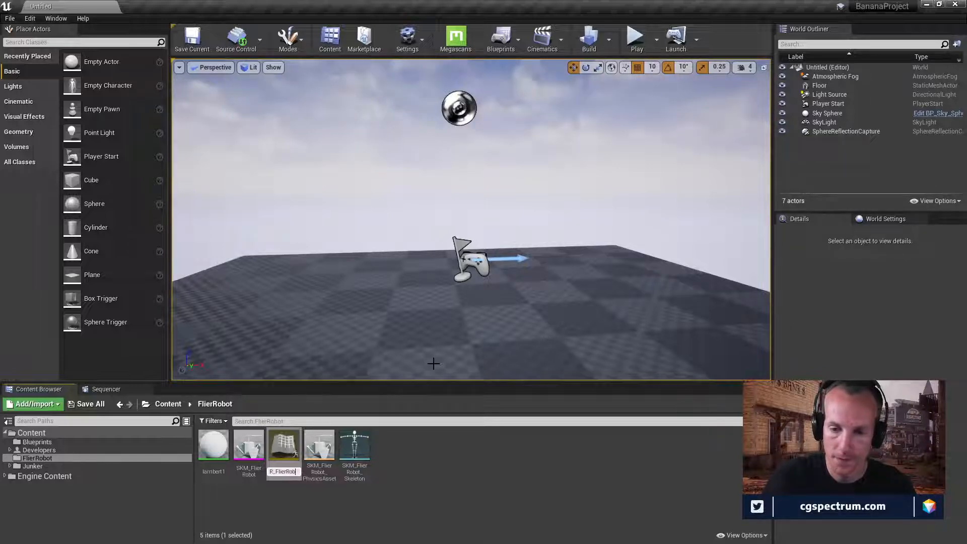
{"action": "type", "text": "ot"}
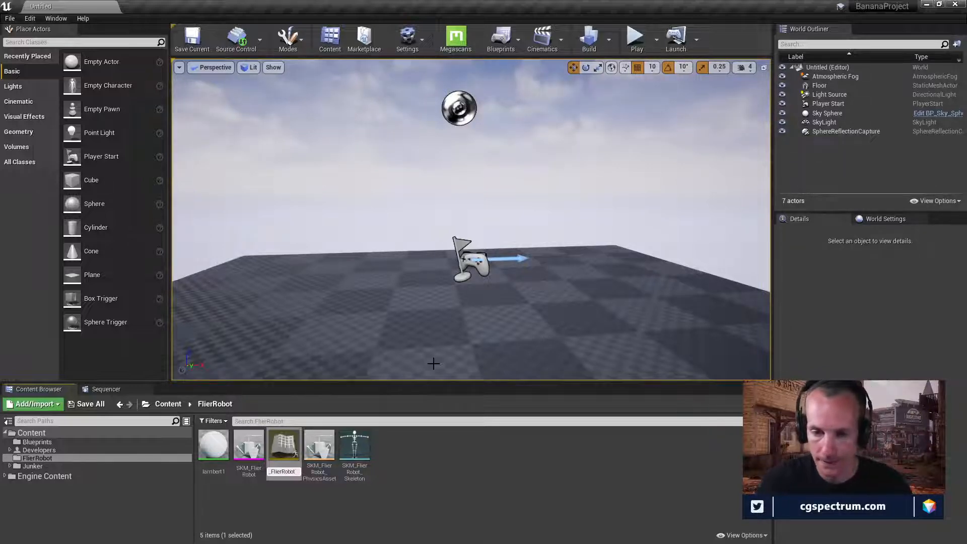
{"action": "key", "text": "Return"}
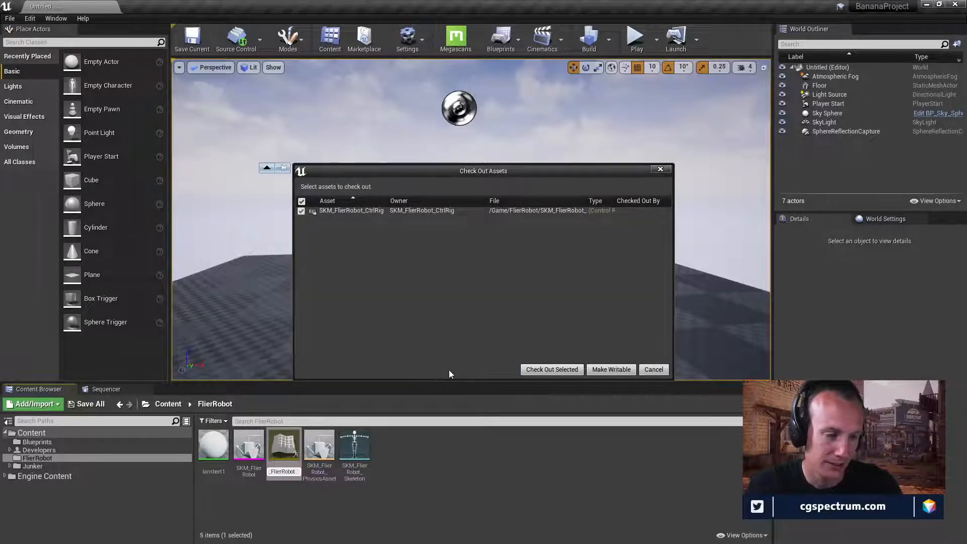
Step: Check out the SKM_FlierRobot_CtrlRig asset from source control for the rename, and clear the asset selection
{"action": "left_click", "coordinate": [545, 373]}
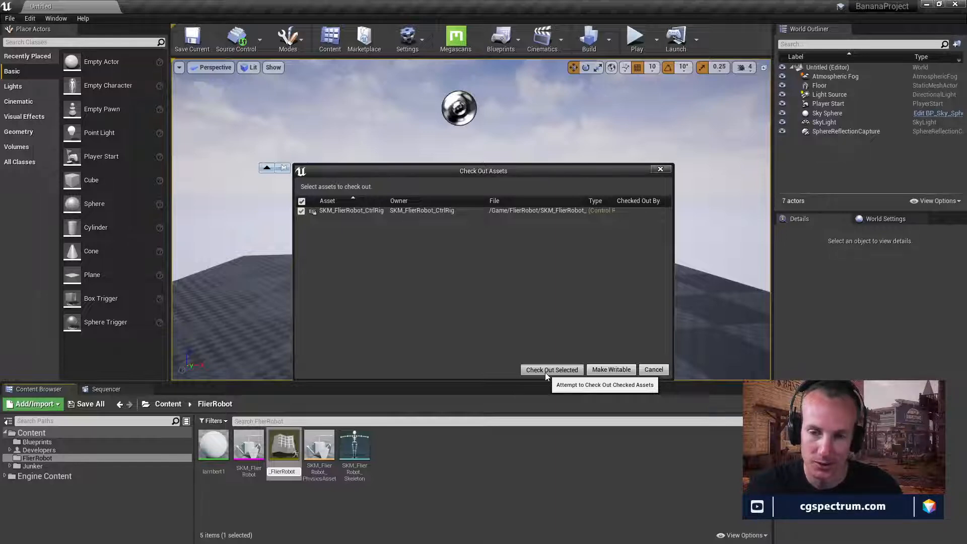
{"action": "left_click", "coordinate": [546, 373]}
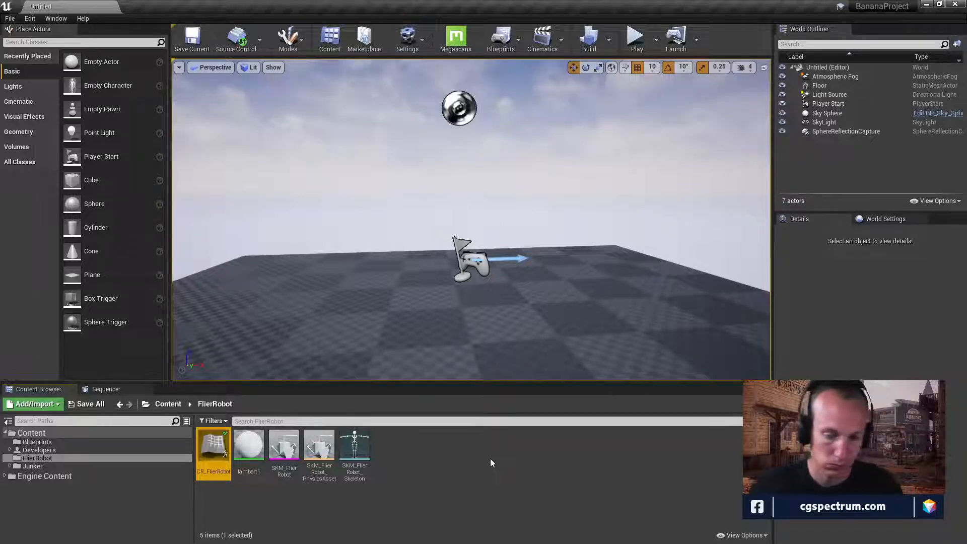
{"action": "left_click", "coordinate": [243, 506]}
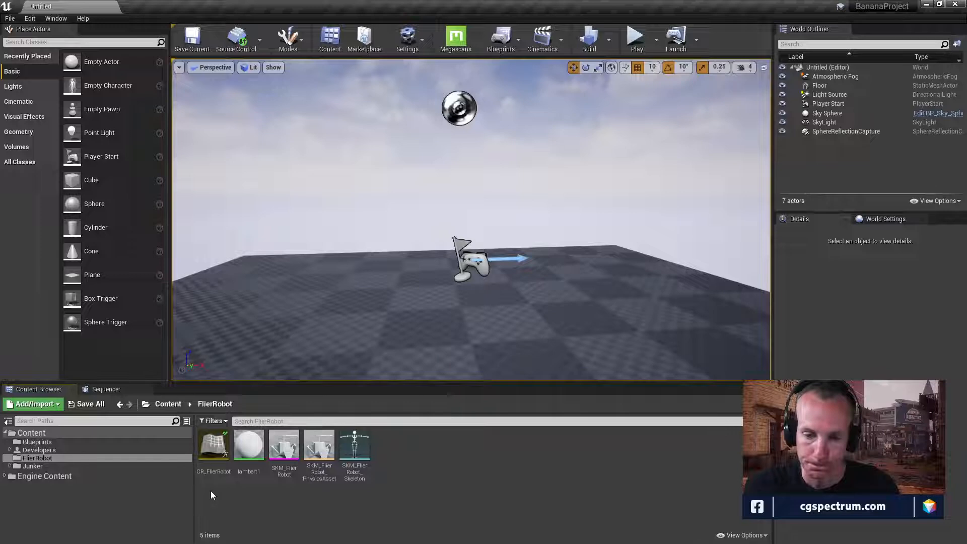
Step: Open the CR_FlierRobot Control Rig and examine its bone hierarchy against the leg and propeller bones in the preview
{"action": "left_click", "coordinate": [214, 449]}
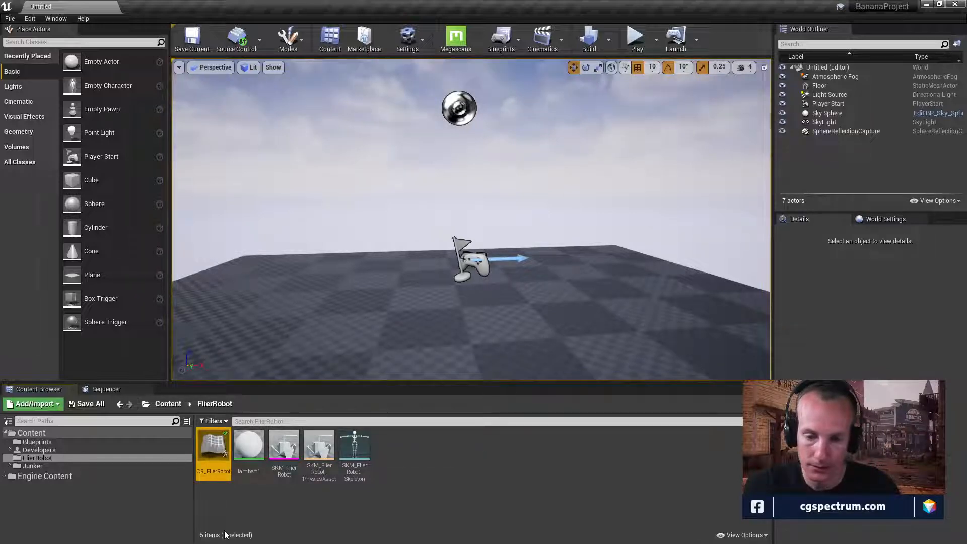
{"action": "double_click", "coordinate": [214, 448]}
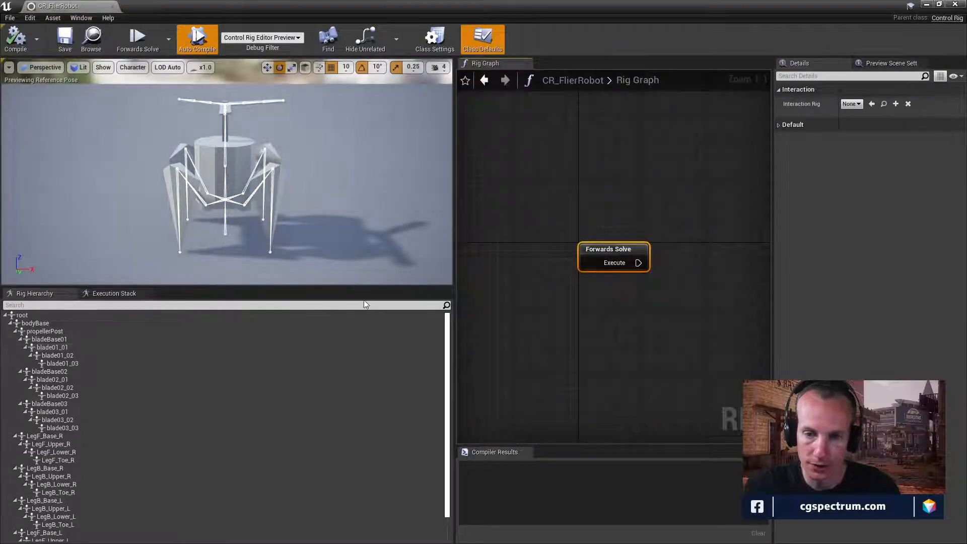
{"action": "scroll", "coordinate": [403, 410], "scroll_direction": "down", "scroll_amount": 2}
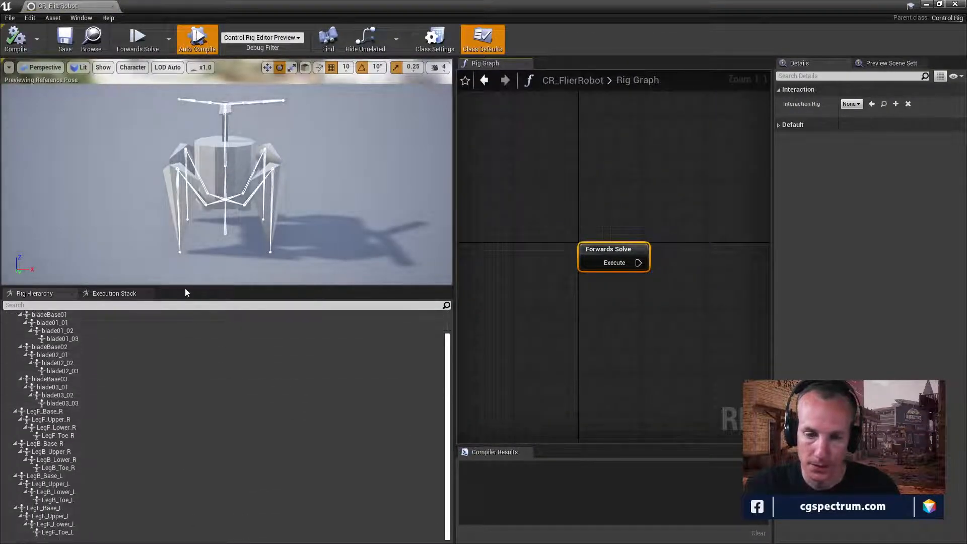
{"action": "left_click_drag", "start_coordinate": [195, 285], "coordinate": [196, 270]}
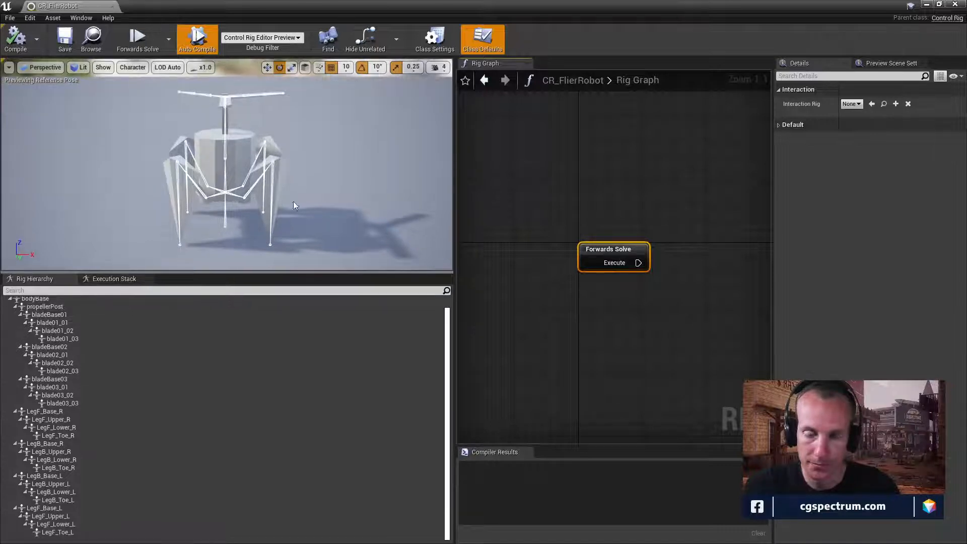
{"action": "right_click_drag", "start_coordinate": [293, 203], "coordinate": [273, 202]}
{"action": "left_click_drag", "start_coordinate": [324, 274], "coordinate": [343, 339]}
{"action": "mouse_move", "coordinate": [302, 222]}
{"action": "right_mouse_down"}
{"action": "mouse_move", "coordinate": [267, 219]}
{"action": "mouse_move", "coordinate": [322, 222]}
{"action": "mouse_move", "coordinate": [292, 224]}
{"action": "mouse_move", "coordinate": [302, 221]}
{"action": "right_mouse_up"}
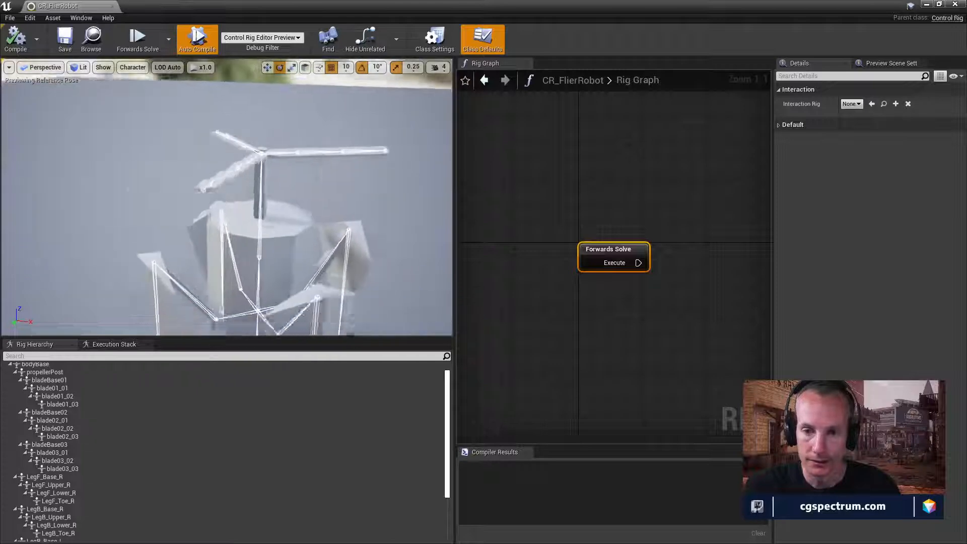
{"action": "mouse_move", "coordinate": [329, 285]}
{"action": "right_mouse_down"}
{"action": "mouse_move", "coordinate": [328, 322]}
{"action": "mouse_move", "coordinate": [323, 299]}
{"action": "right_mouse_up"}
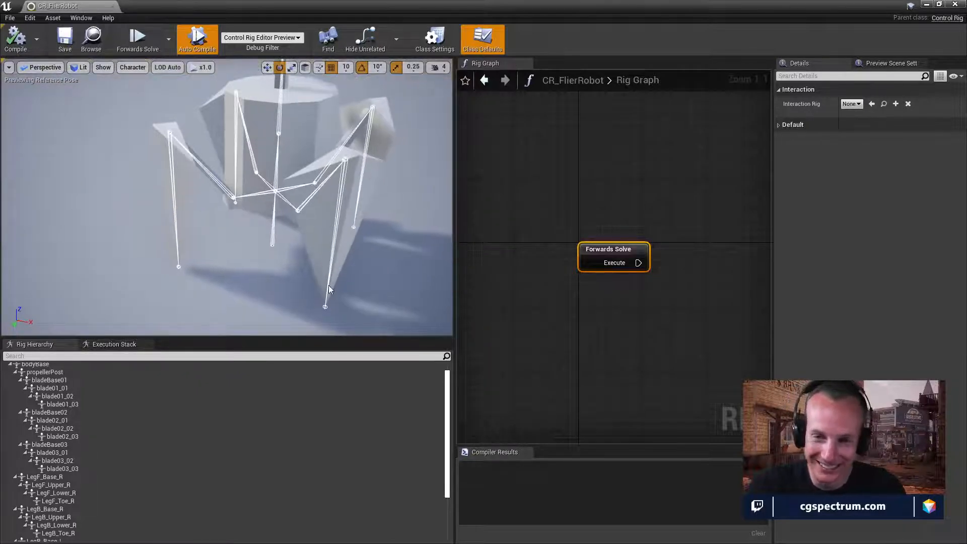
{"action": "scroll", "coordinate": [202, 438], "scroll_direction": "down", "scroll_amount": 3}
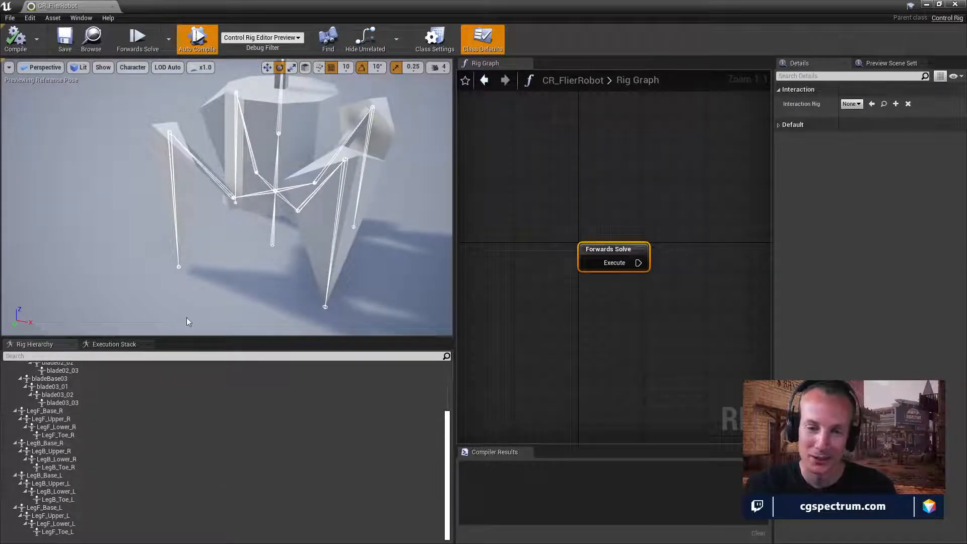
{"action": "left_click_drag", "start_coordinate": [201, 337], "coordinate": [200, 295]}
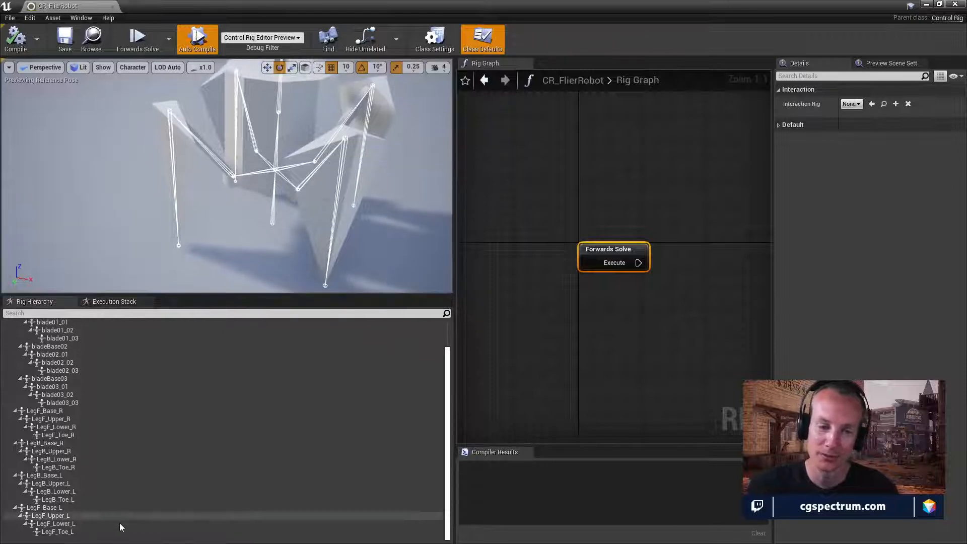
Step: Inspect the flier robot's propeller post, blade and leg bones in the preview from several angles
{"action": "right_click", "coordinate": [95, 539]}
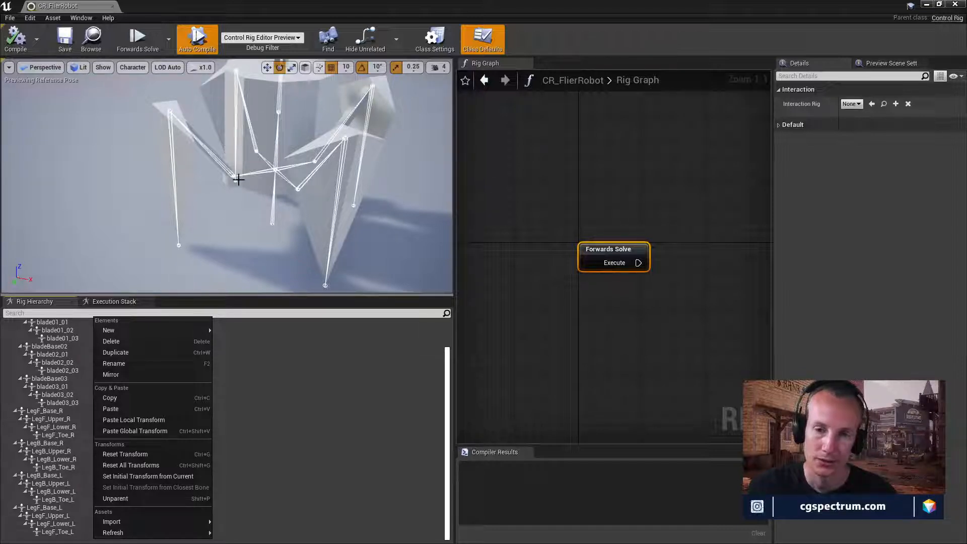
{"action": "scroll", "coordinate": [267, 175], "scroll_direction": "up", "scroll_amount": 3}
{"action": "scroll", "coordinate": [279, 164], "scroll_direction": "down", "scroll_amount": 3}
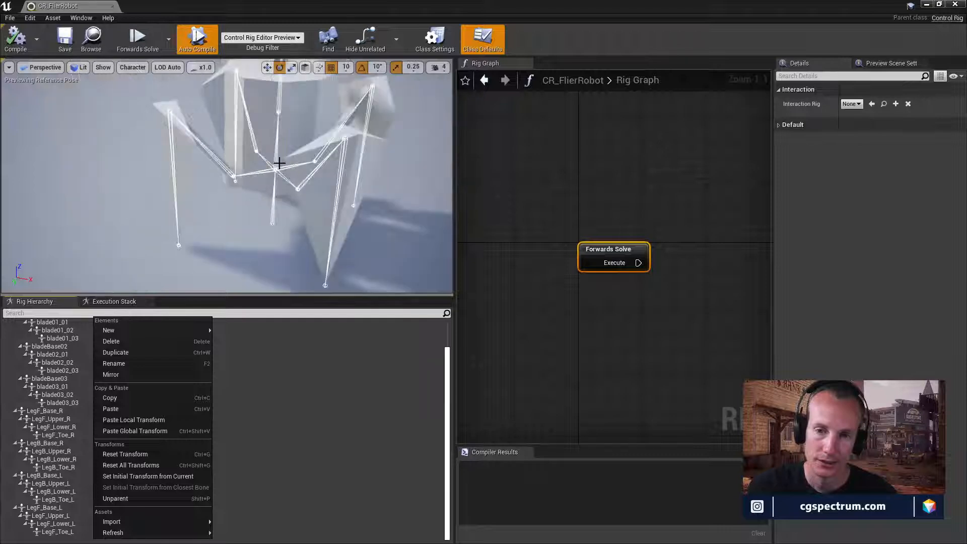
{"action": "right_click_drag", "start_coordinate": [299, 122], "coordinate": [299, 67]}
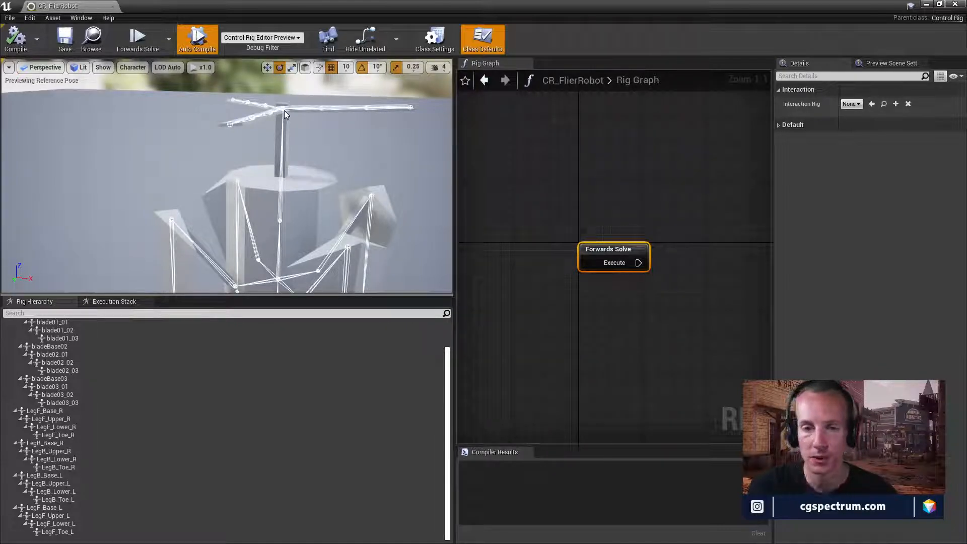
{"action": "right_click_drag", "start_coordinate": [314, 138], "coordinate": [292, 152]}
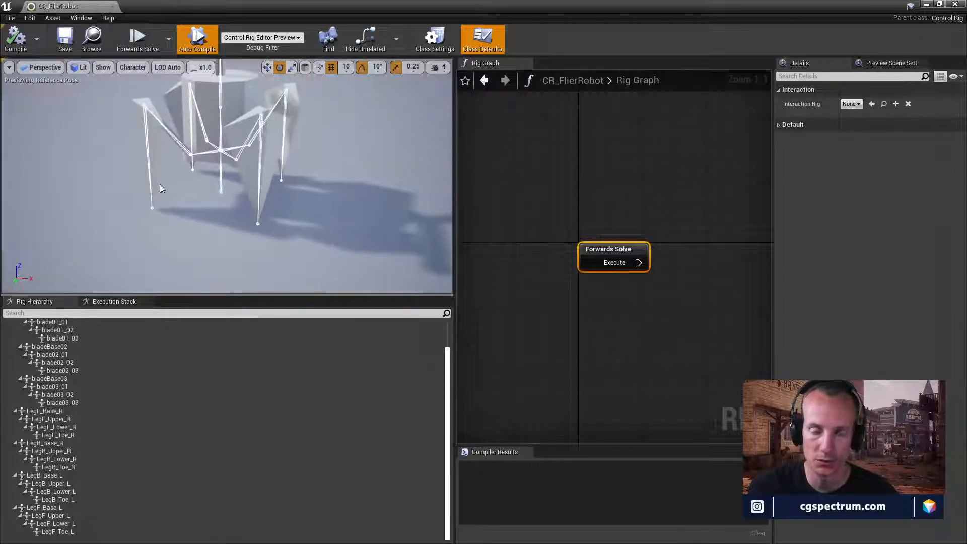
{"action": "right_click_drag", "start_coordinate": [245, 178], "coordinate": [237, 165]}
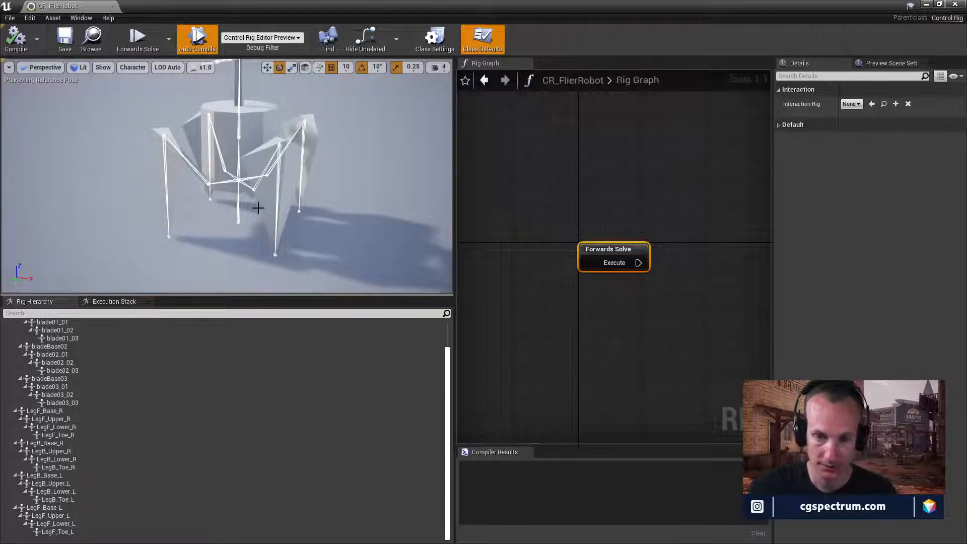
{"action": "right_click_drag", "start_coordinate": [255, 126], "coordinate": [253, 111]}
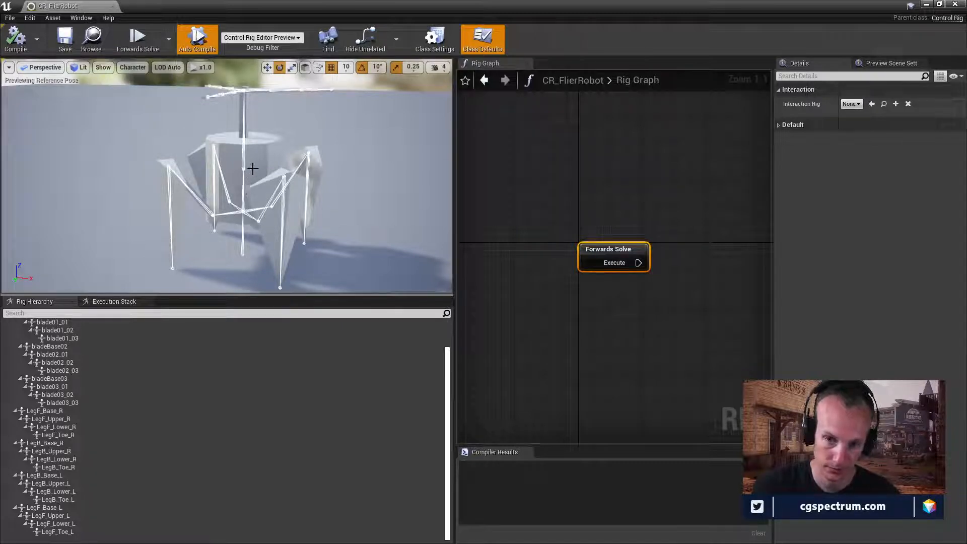
{"action": "mouse_move", "coordinate": [257, 108]}
{"action": "right_mouse_down"}
{"action": "mouse_move", "coordinate": [260, 134]}
{"action": "mouse_move", "coordinate": [259, 121]}
{"action": "right_mouse_up"}
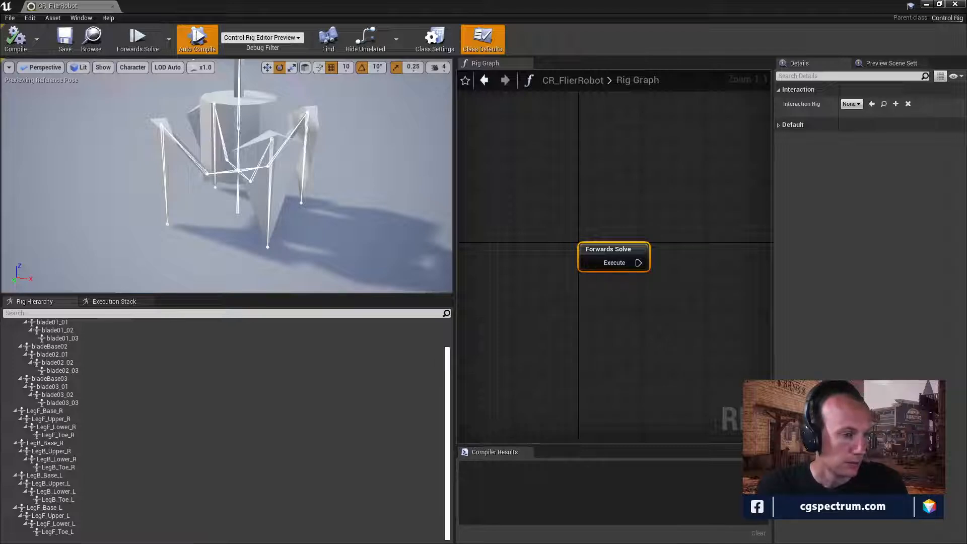
Step: Bring Slack on screen to show the shared Screenshot (1384).png, and return to the CR_FlierRobot editor
{"action": "left_click_drag", "start_coordinate": [0, 4], "coordinate": [525, 0]}
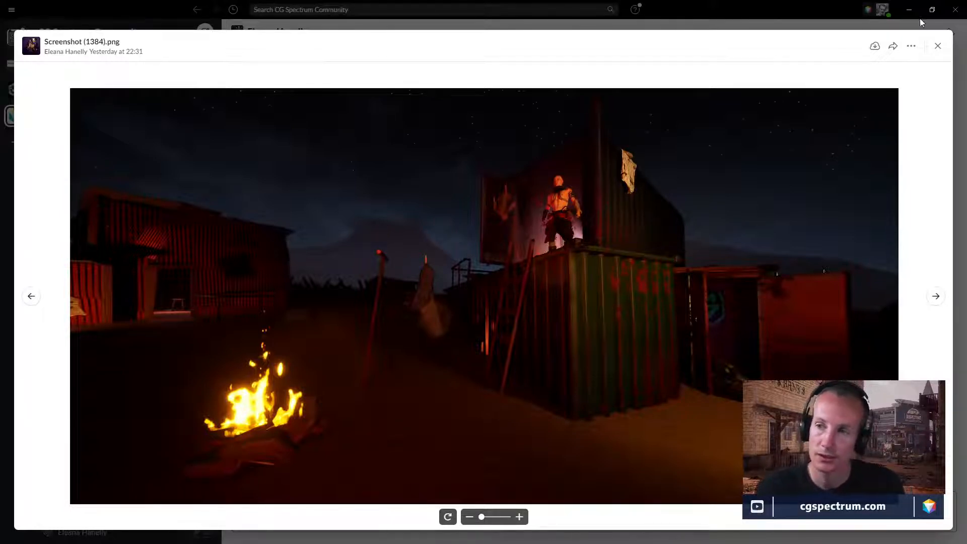
{"action": "double_click", "coordinate": [814, 15]}
{"action": "left_click_drag", "start_coordinate": [800, 22], "coordinate": [0, 168]}
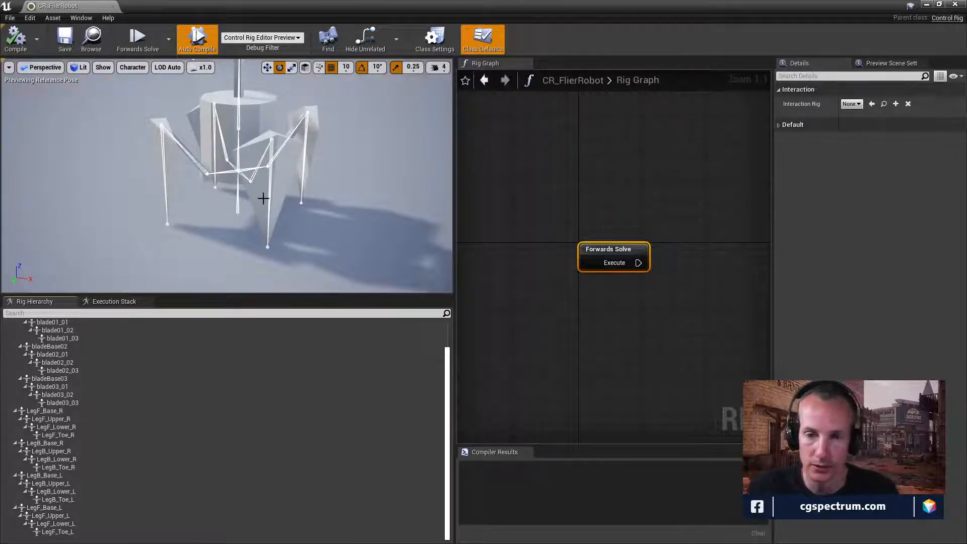
Step: Add a new control to the CR_FlierRobot rig hierarchy
{"action": "right_click", "coordinate": [57, 534]}
{"action": "mouse_move", "coordinate": [71, 330]}
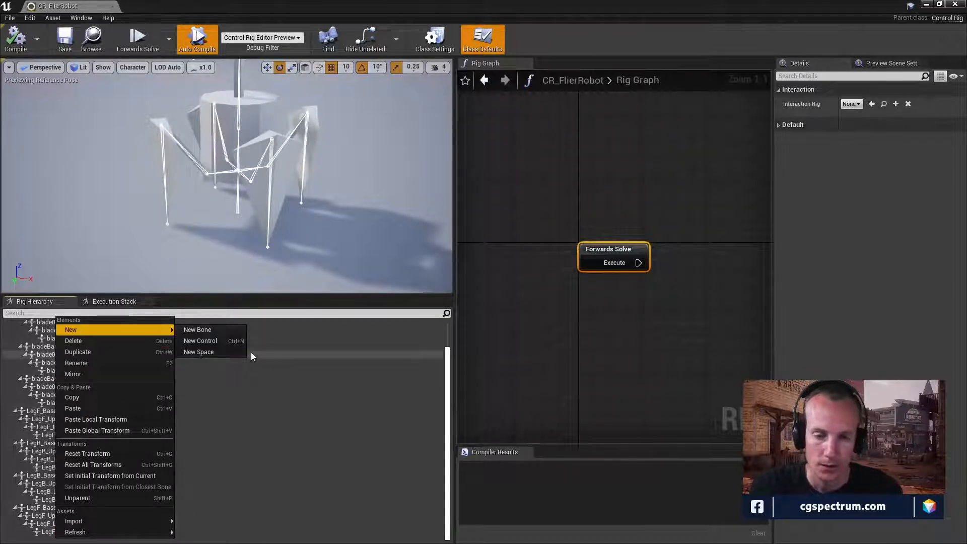
{"action": "left_click", "coordinate": [212, 342]}
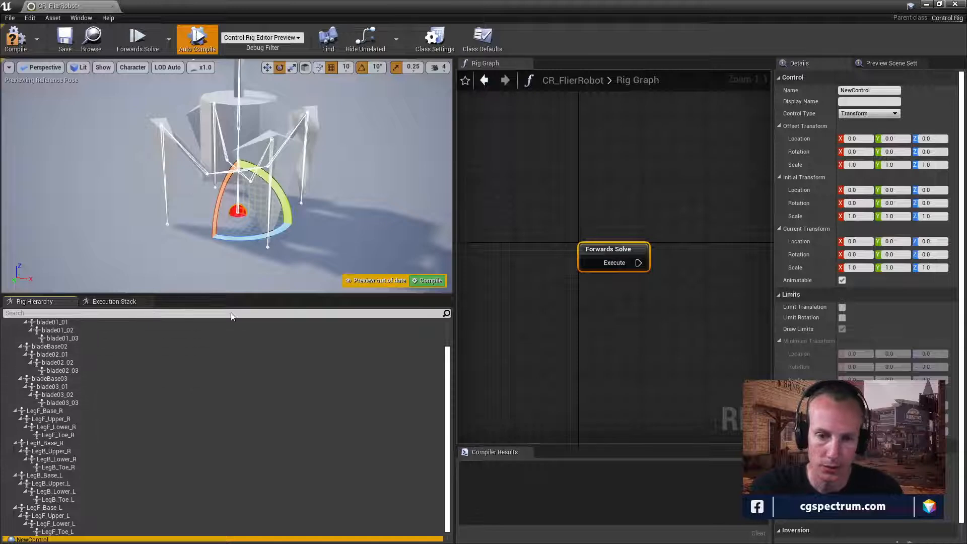
Step: Review the new control's details, including its transforms, animatable option, limits and gizmo settings
{"action": "scroll", "coordinate": [867, 303], "scroll_direction": "down", "scroll_amount": 1}
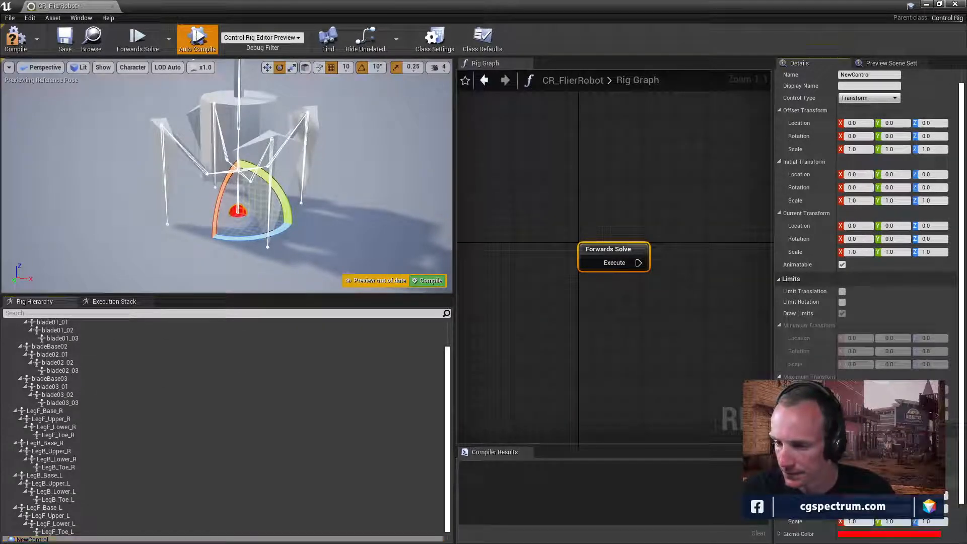
{"action": "scroll", "coordinate": [867, 227], "scroll_direction": "down", "scroll_amount": 2}
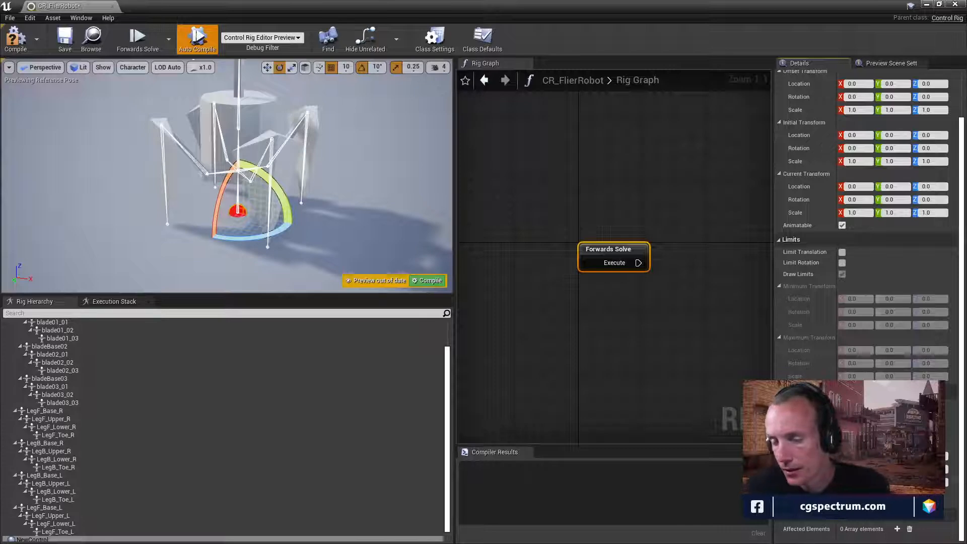
{"action": "scroll", "coordinate": [821, 371], "scroll_direction": "up", "scroll_amount": 3}
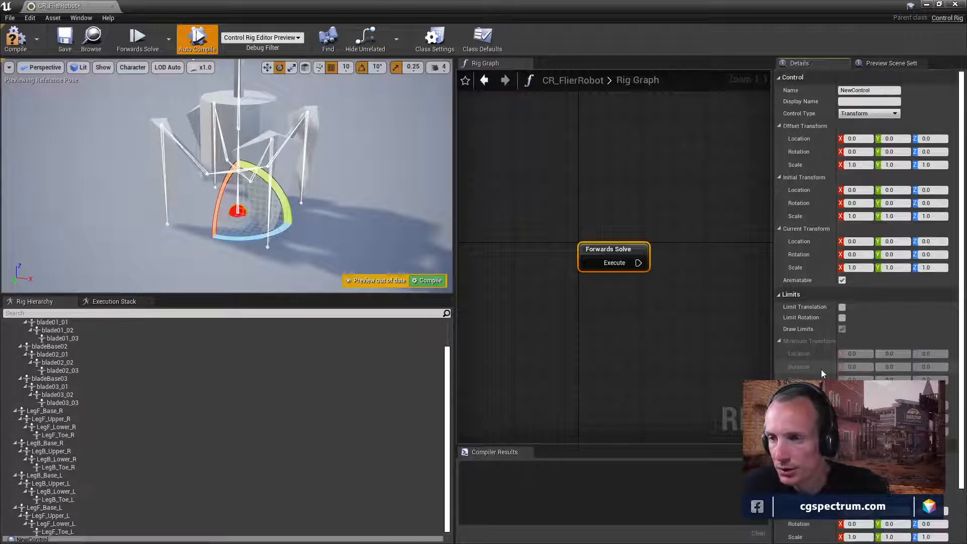
{"action": "scroll", "coordinate": [822, 370], "scroll_direction": "down", "scroll_amount": 3}
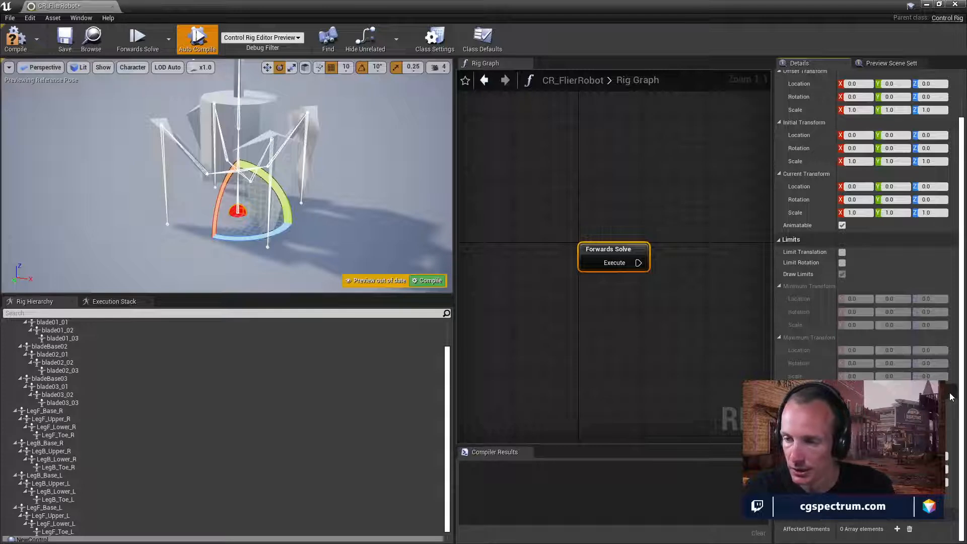
{"action": "scroll", "coordinate": [867, 202], "scroll_direction": "up", "scroll_amount": 3}
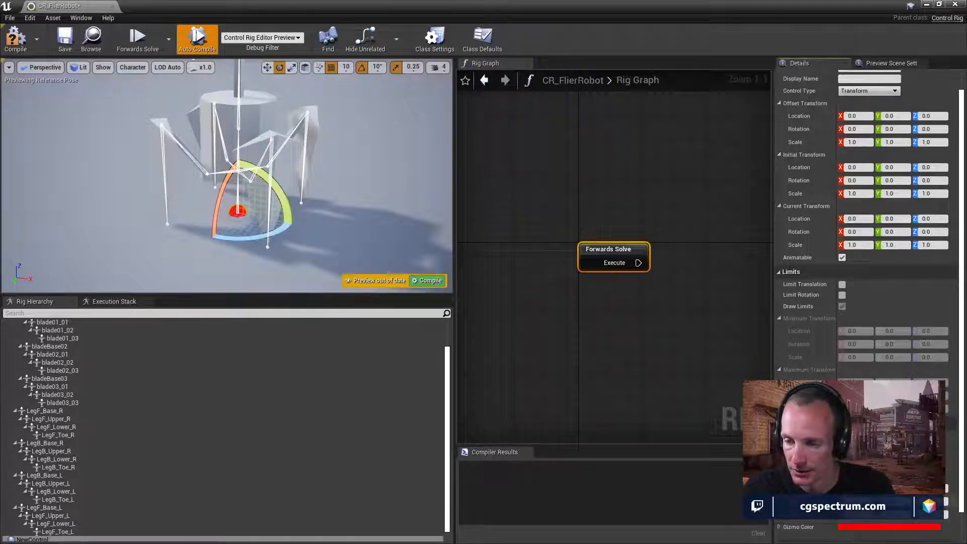
{"action": "scroll", "coordinate": [867, 227], "scroll_direction": "down", "scroll_amount": 1}
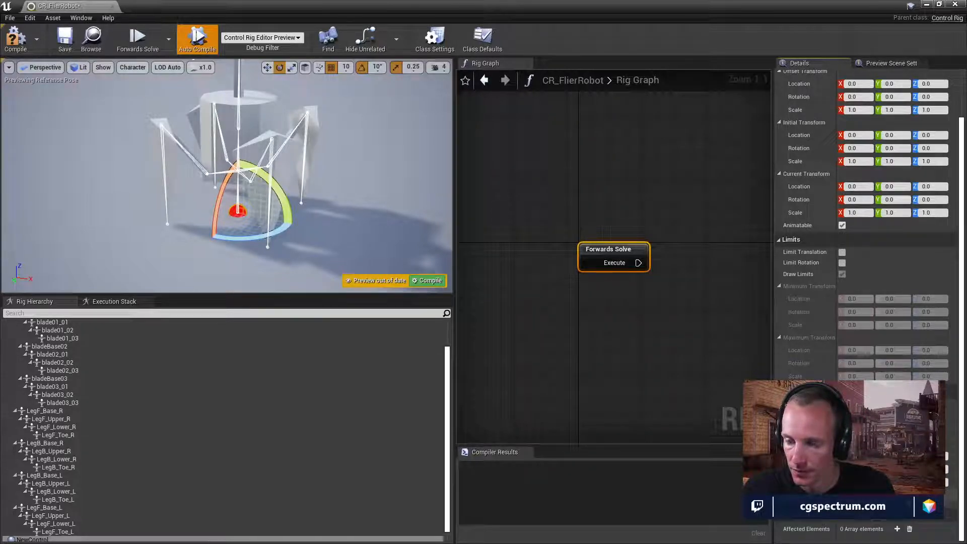
{"action": "scroll", "coordinate": [867, 227], "scroll_direction": "up", "scroll_amount": 2}
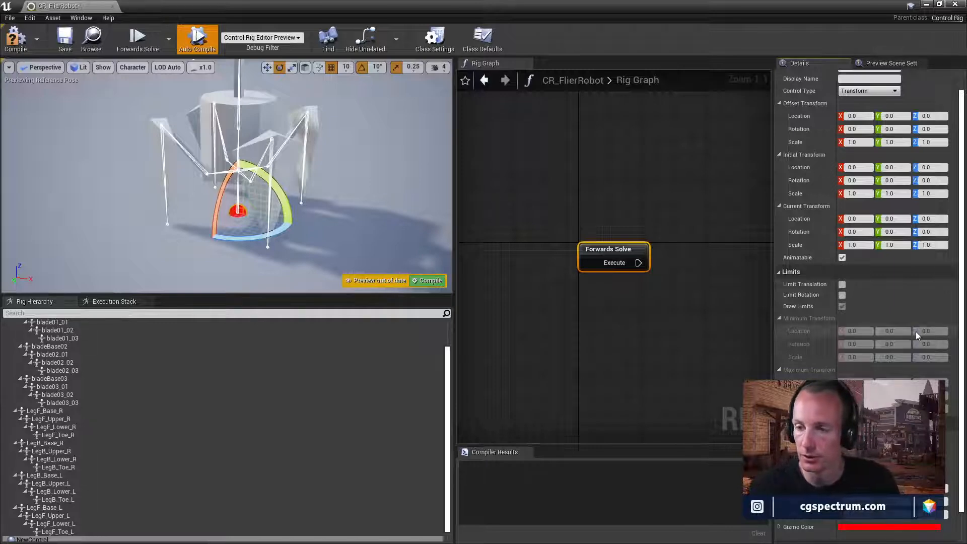
{"action": "scroll", "coordinate": [867, 227], "scroll_direction": "up", "scroll_amount": 1}
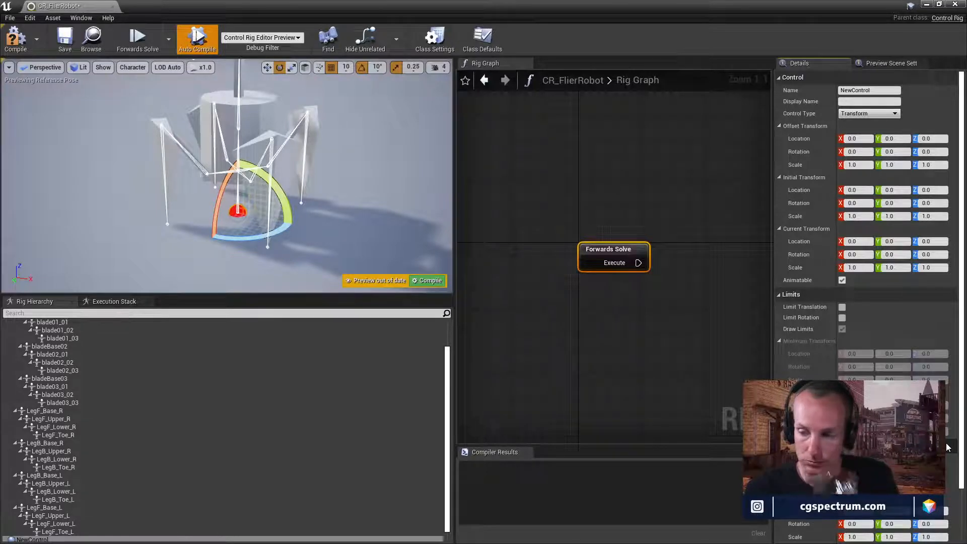
{"action": "scroll", "coordinate": [951, 476], "scroll_direction": "down", "scroll_amount": 2}
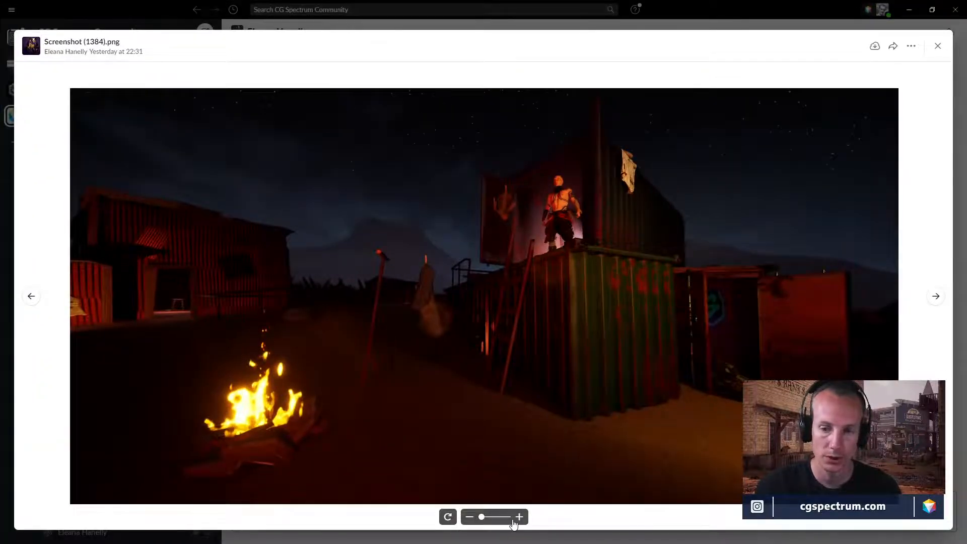
Step: Zoom in on the corrugated shack in Screenshot (1384).png and return to the full image
{"action": "left_click", "coordinate": [520, 517]}
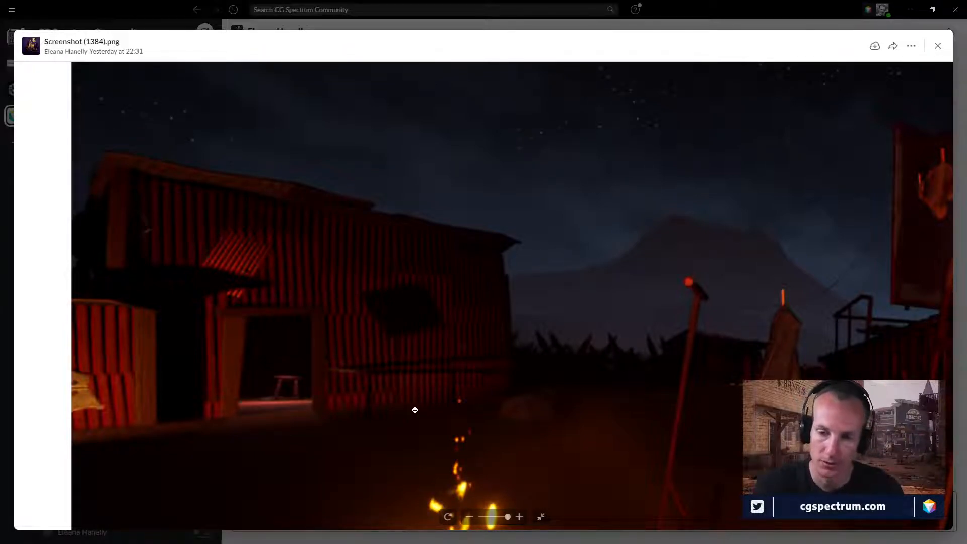
{"action": "left_click_drag", "start_coordinate": [510, 421], "coordinate": [477, 392]}
{"action": "left_click", "coordinate": [477, 392]}
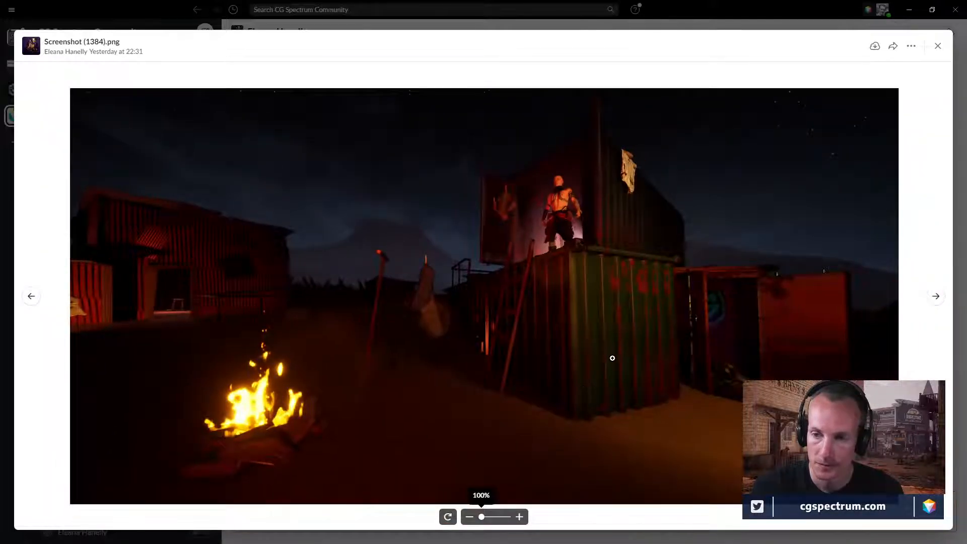
Step: Inspect the standing figure, hanging cloths, ladder and green container up close in the screenshot, and return to the full image
{"action": "left_click", "coordinate": [501, 225]}
{"action": "left_click_drag", "start_coordinate": [501, 226], "coordinate": [489, 272]}
{"action": "left_click", "coordinate": [489, 273]}
{"action": "left_click", "coordinate": [507, 216]}
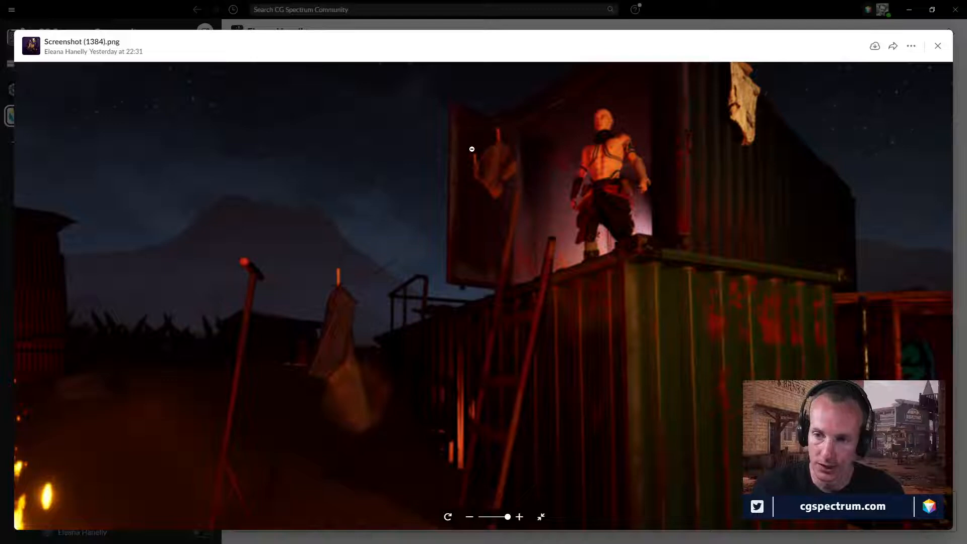
{"action": "left_click_drag", "start_coordinate": [522, 173], "coordinate": [506, 194]}
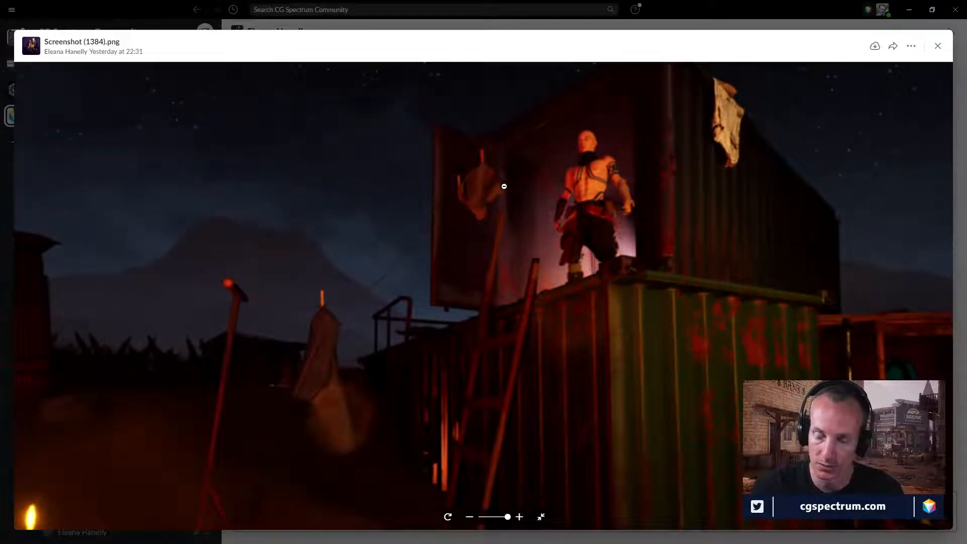
{"action": "left_click_drag", "start_coordinate": [724, 298], "coordinate": [644, 300]}
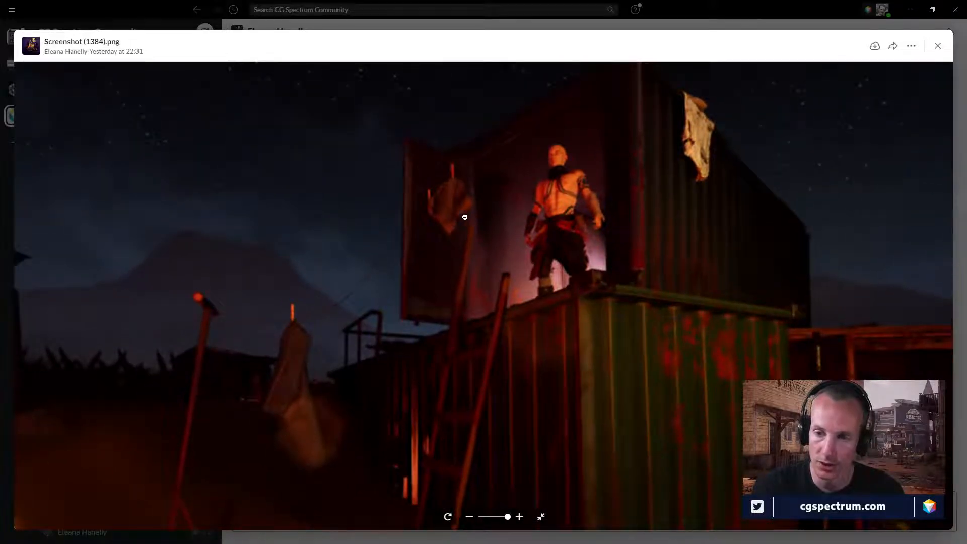
{"action": "left_click_drag", "start_coordinate": [451, 286], "coordinate": [349, 198]}
{"action": "left_click_drag", "start_coordinate": [508, 283], "coordinate": [399, 218]}
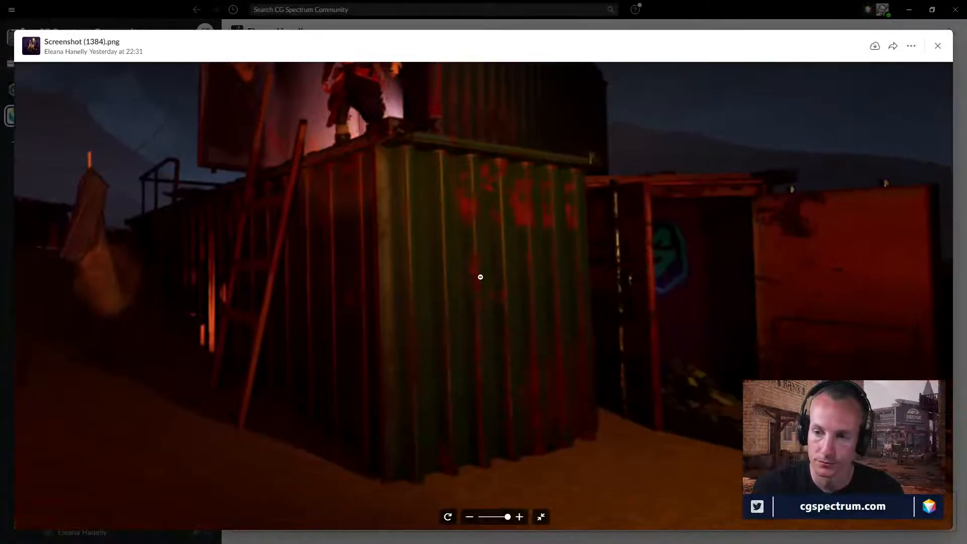
{"action": "scroll", "coordinate": [479, 276], "scroll_direction": "down", "scroll_amount": 5}
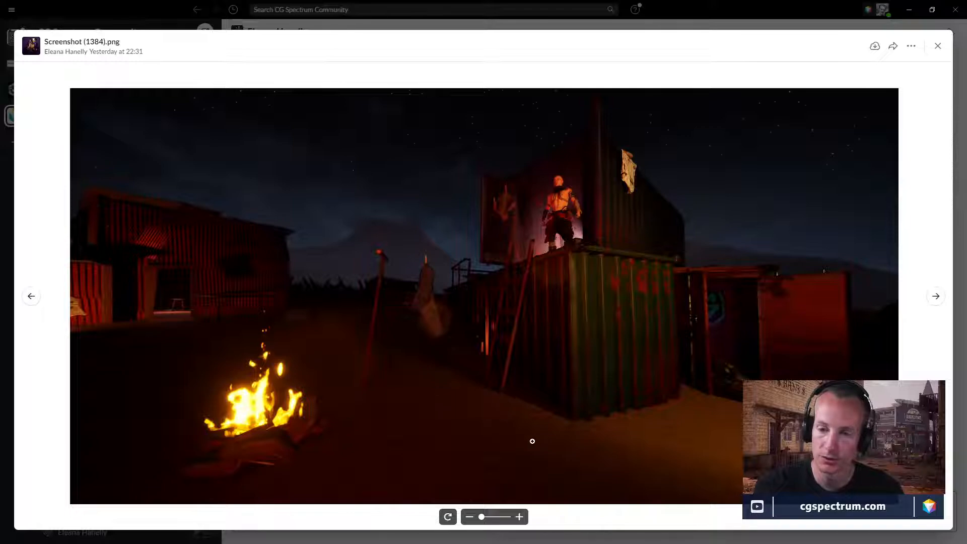
Step: Close the shared student screenshot and return to the CR_FlierRobot Control Rig in Unreal Editor
{"action": "left_click", "coordinate": [578, 335]}
{"action": "left_click", "coordinate": [728, 202]}
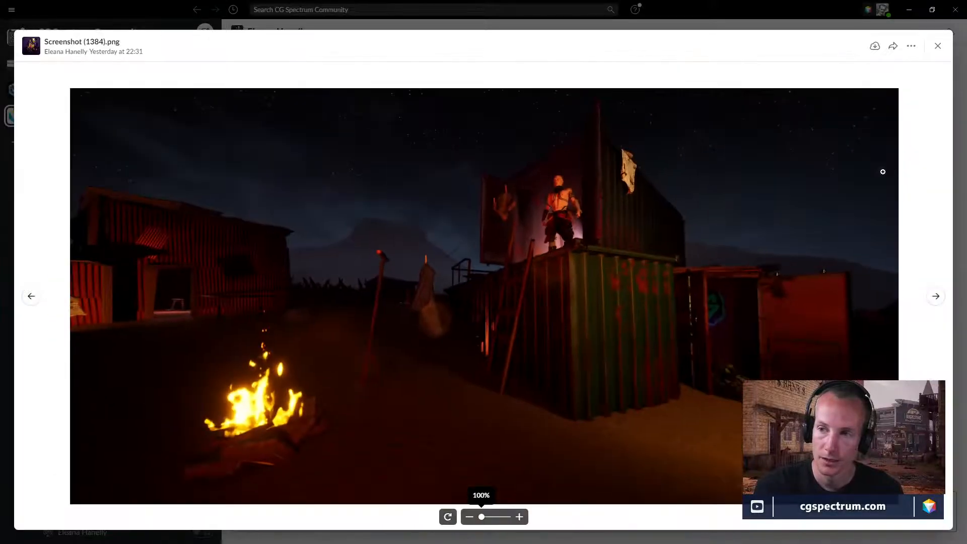
{"action": "left_click", "coordinate": [919, 168]}
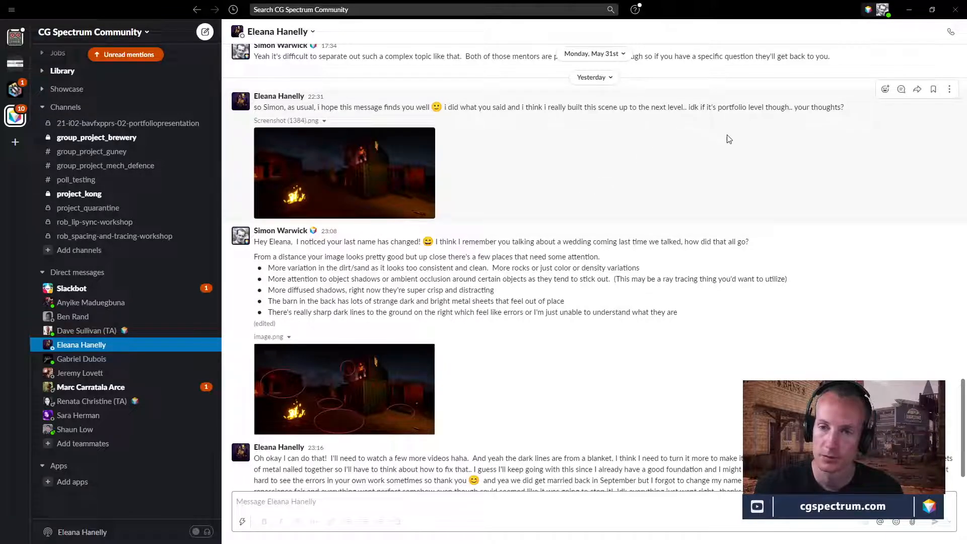
{"action": "left_click", "coordinate": [909, 9]}
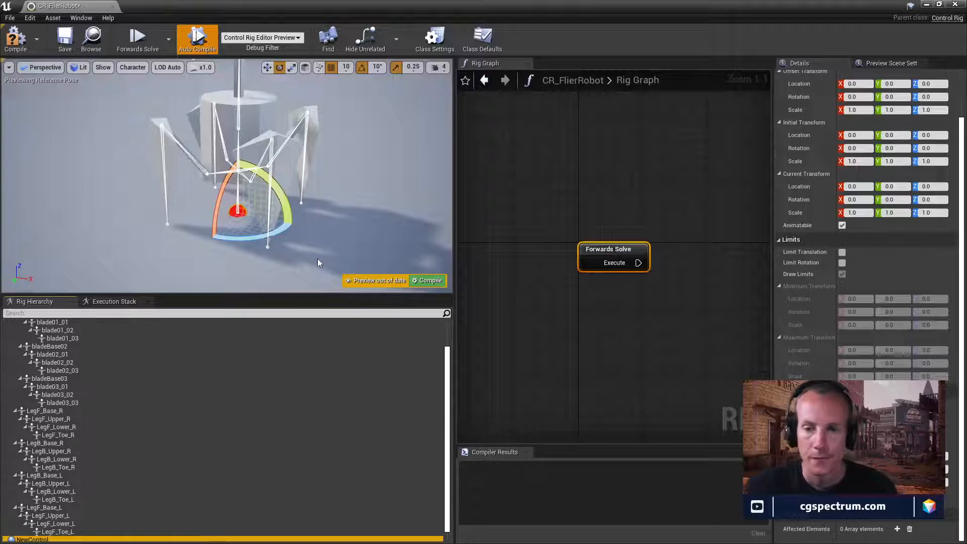
Step: Compile the rig and set the new control's gizmo to a four-pointed star shape
{"action": "left_click", "coordinate": [428, 280]}
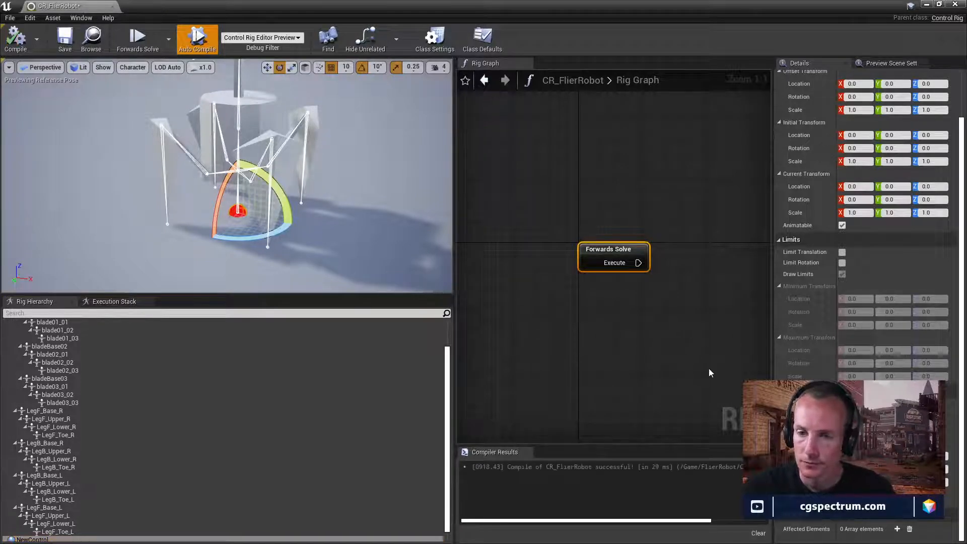
{"action": "scroll", "coordinate": [255, 477], "scroll_direction": "down", "scroll_amount": 1}
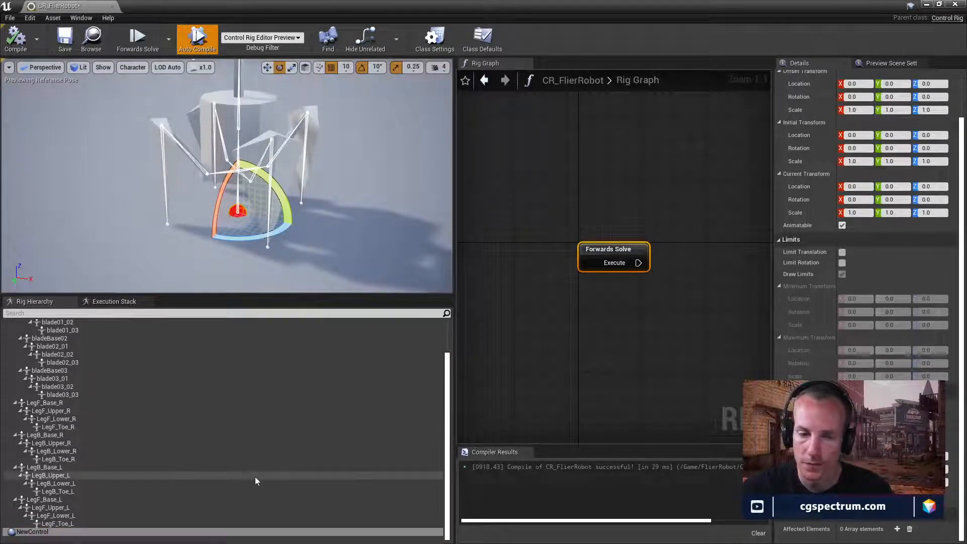
{"action": "left_click", "coordinate": [876, 432]}
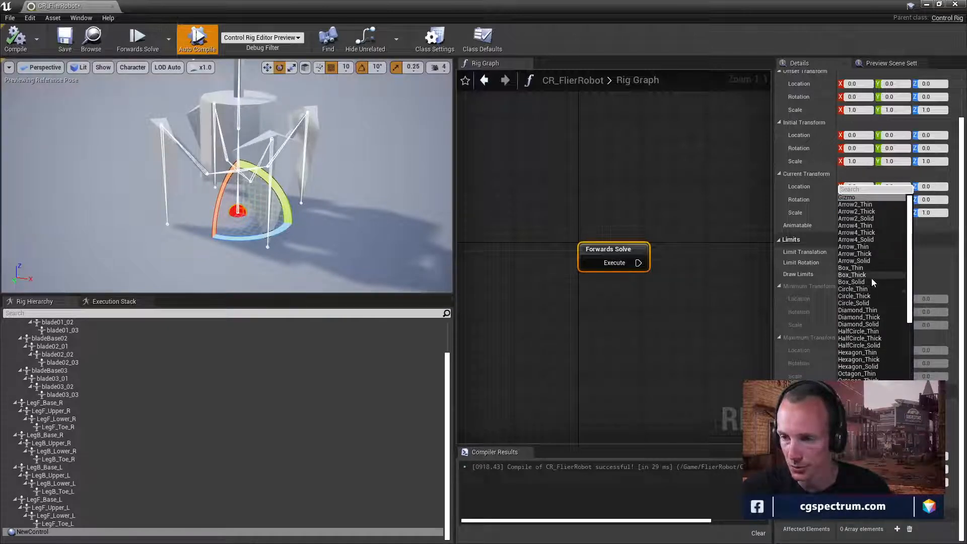
{"action": "scroll", "coordinate": [878, 295], "scroll_direction": "down", "scroll_amount": 3}
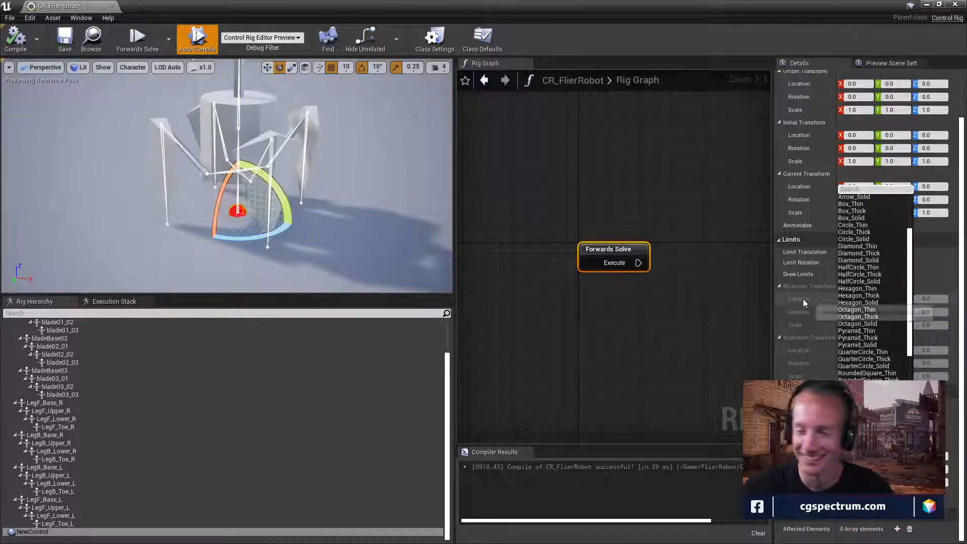
{"action": "scroll", "coordinate": [870, 373], "scroll_direction": "down", "scroll_amount": 4}
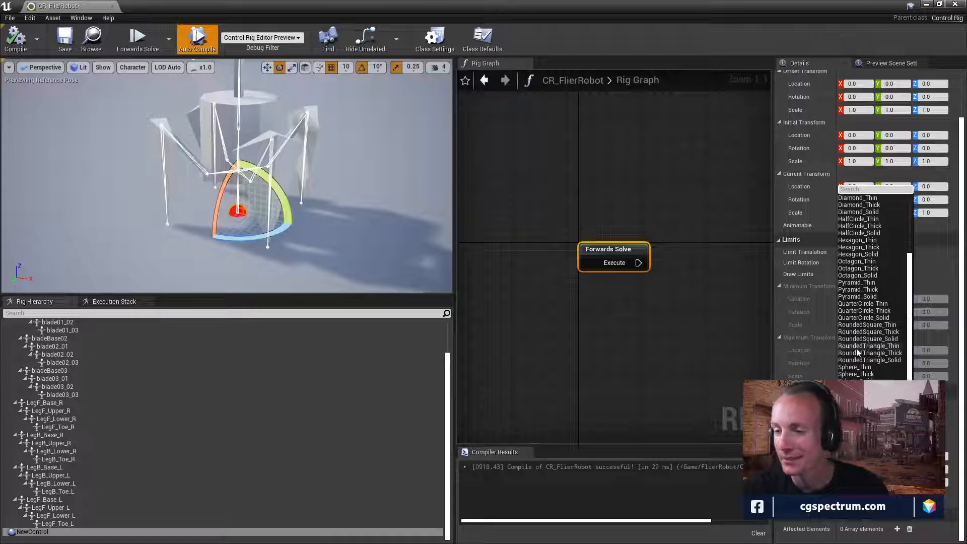
{"action": "scroll", "coordinate": [878, 363], "scroll_direction": "down", "scroll_amount": 2}
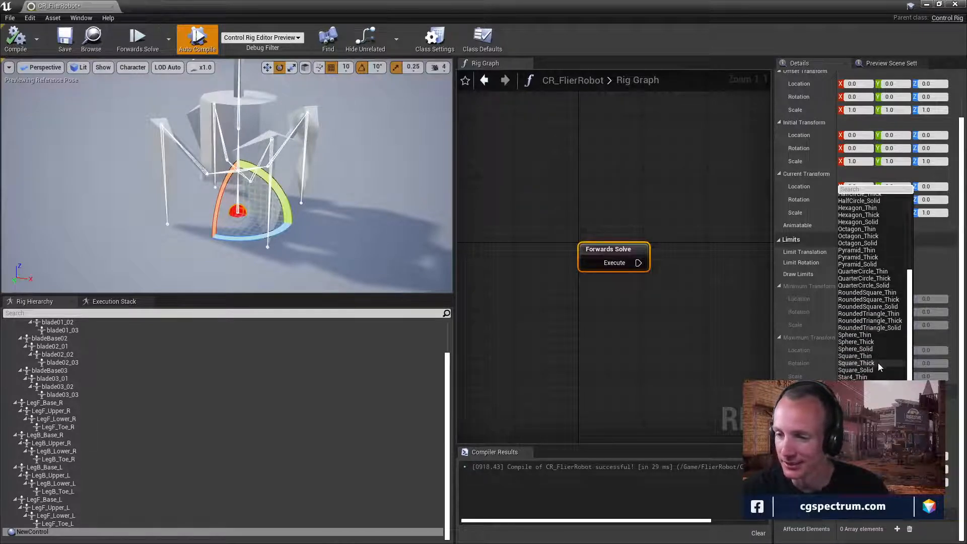
{"action": "scroll", "coordinate": [881, 365], "scroll_direction": "down", "scroll_amount": 1}
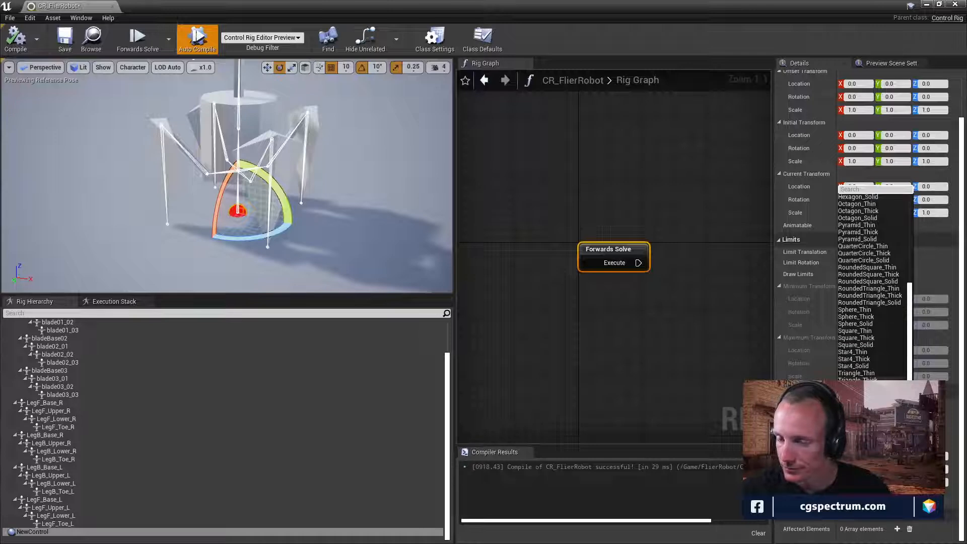
{"action": "left_click", "coordinate": [875, 354]}
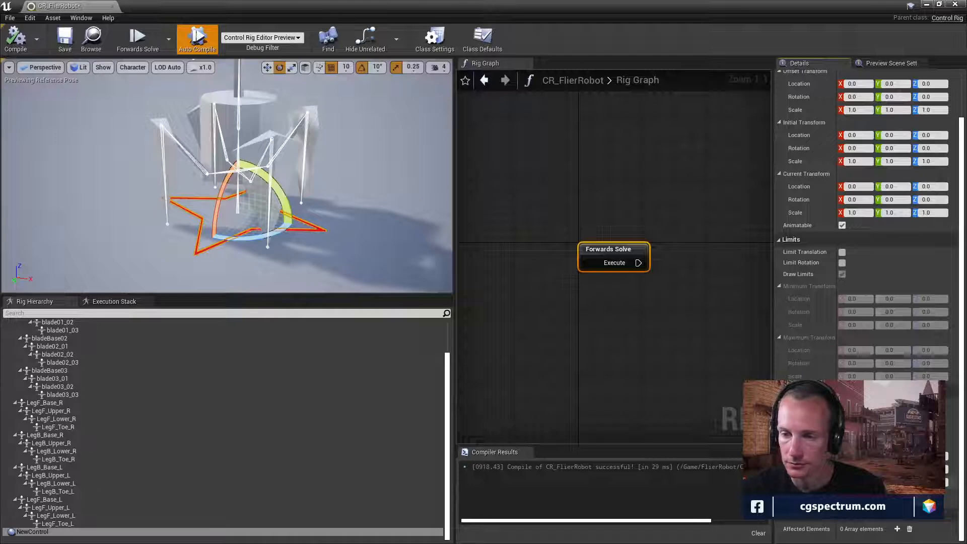
Step: Scale the star gizmo up along its axes so it spreads out around the robot's feet
{"action": "key", "text": "Tab"}
{"action": "key", "text": "Tab"}
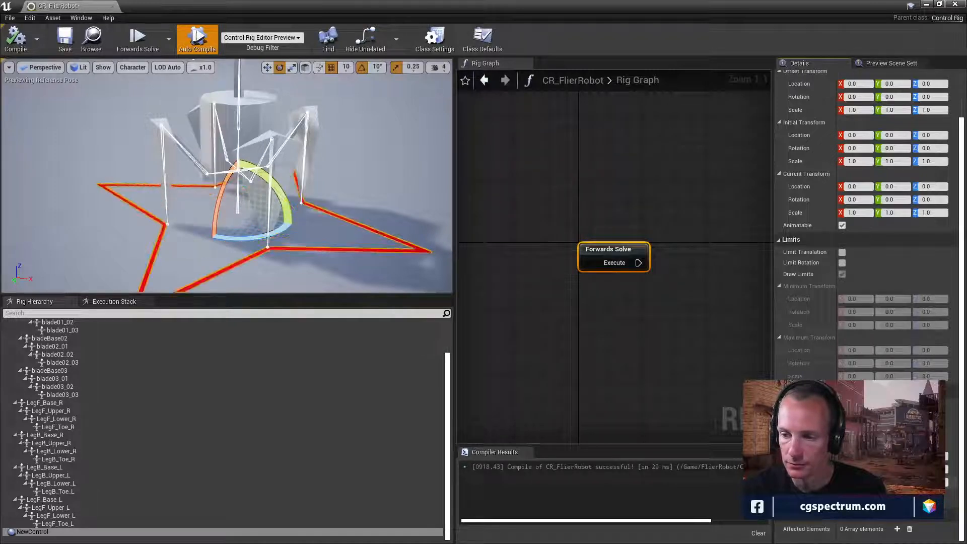
{"action": "key", "text": "Tab"}
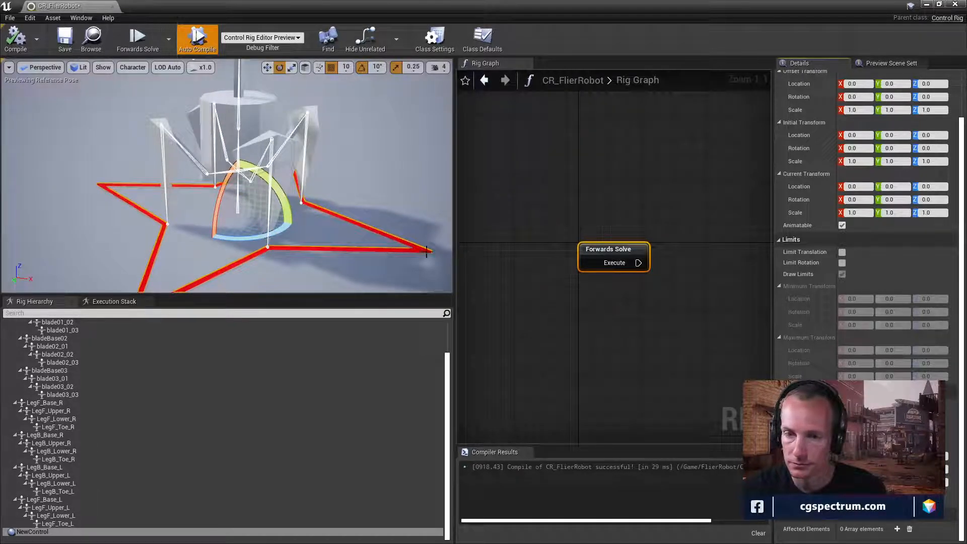
{"action": "left_click_drag", "start_coordinate": [427, 251], "coordinate": [388, 229]}
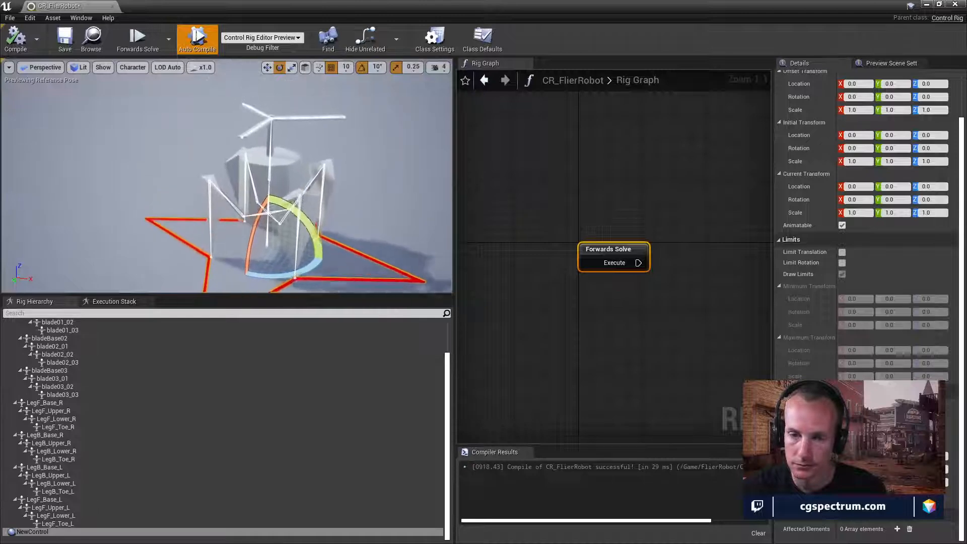
{"action": "middle_click_drag", "start_coordinate": [416, 242], "coordinate": [417, 158]}
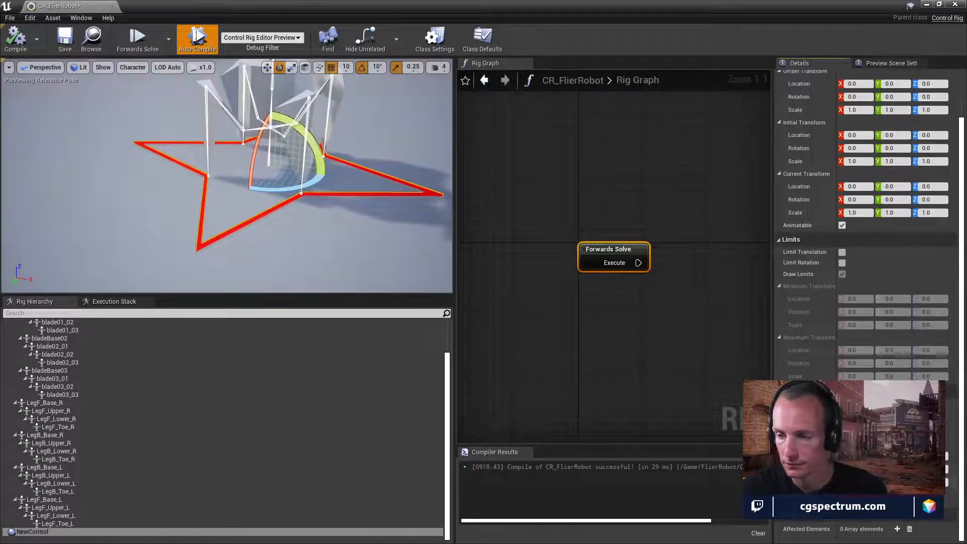
{"action": "left_click_drag", "start_coordinate": [859, 482], "coordinate": [849, 482]}
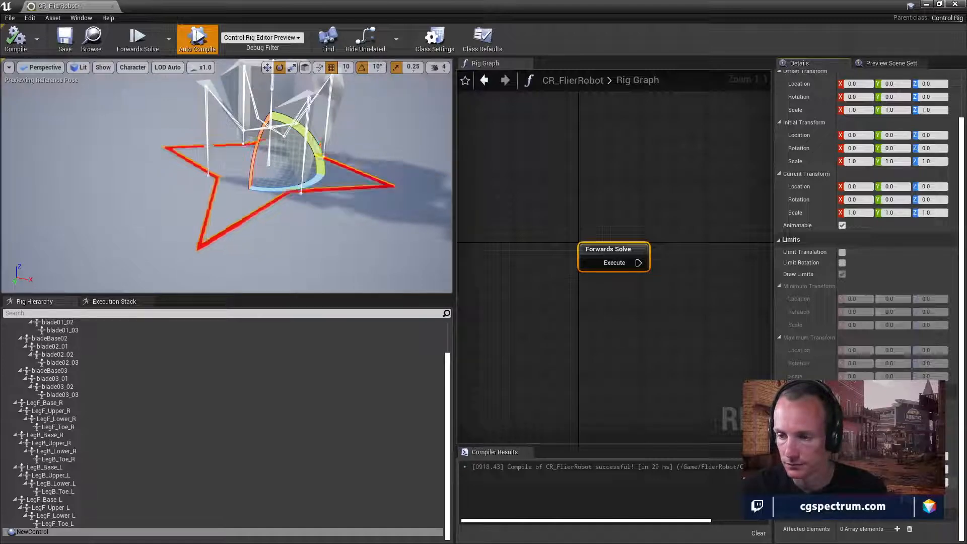
{"action": "key", "text": "Tab"}
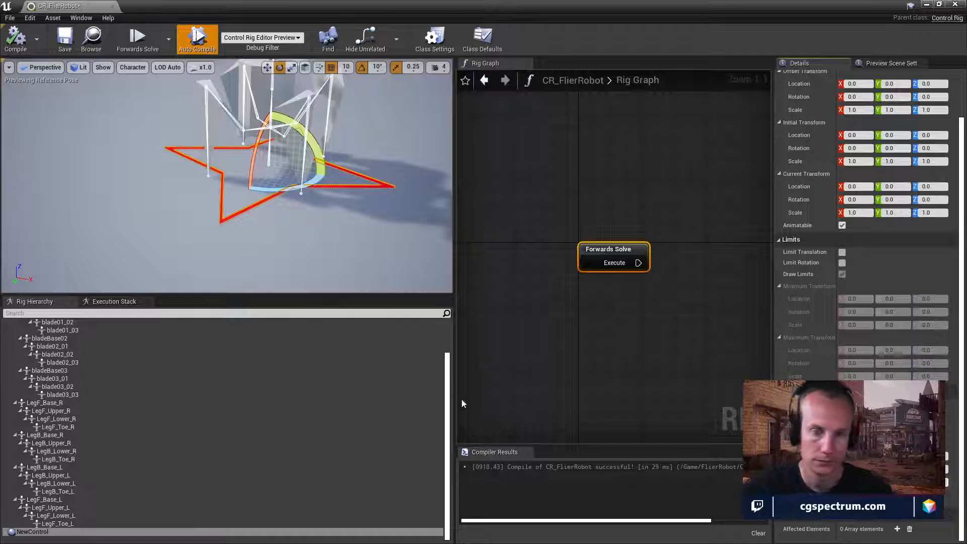
Step: Rename the star-shaped control Master and parent it to the root bone
{"action": "scroll", "coordinate": [371, 234], "scroll_direction": "up", "scroll_amount": 4}
{"action": "middle_click_drag", "start_coordinate": [371, 234], "coordinate": [383, 201]}
{"action": "left_click", "coordinate": [384, 193]}
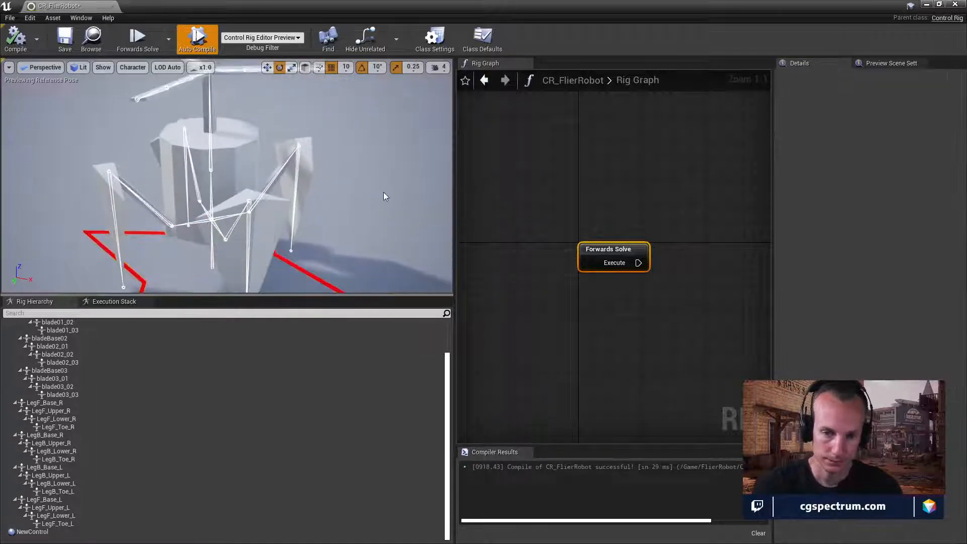
{"action": "right_click_drag", "start_coordinate": [384, 193], "coordinate": [373, 214]}
{"action": "right_click", "coordinate": [31, 531]}
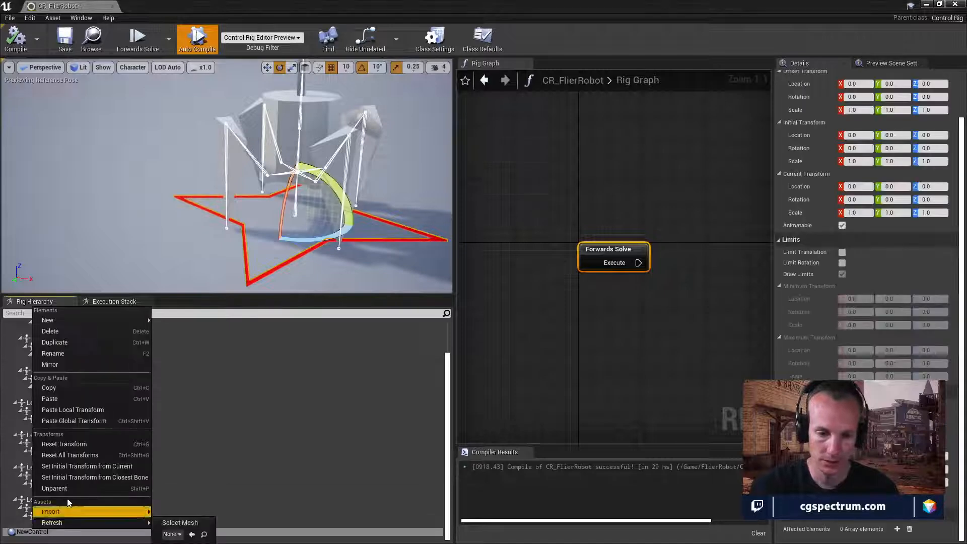
{"action": "left_click", "coordinate": [71, 353]}
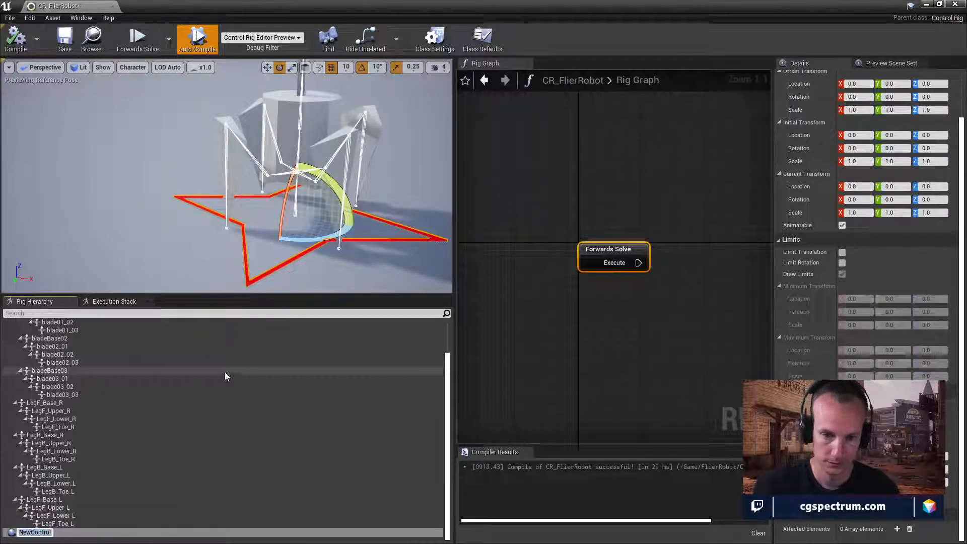
{"action": "type", "text": "Master"}
{"action": "key", "text": "Return"}
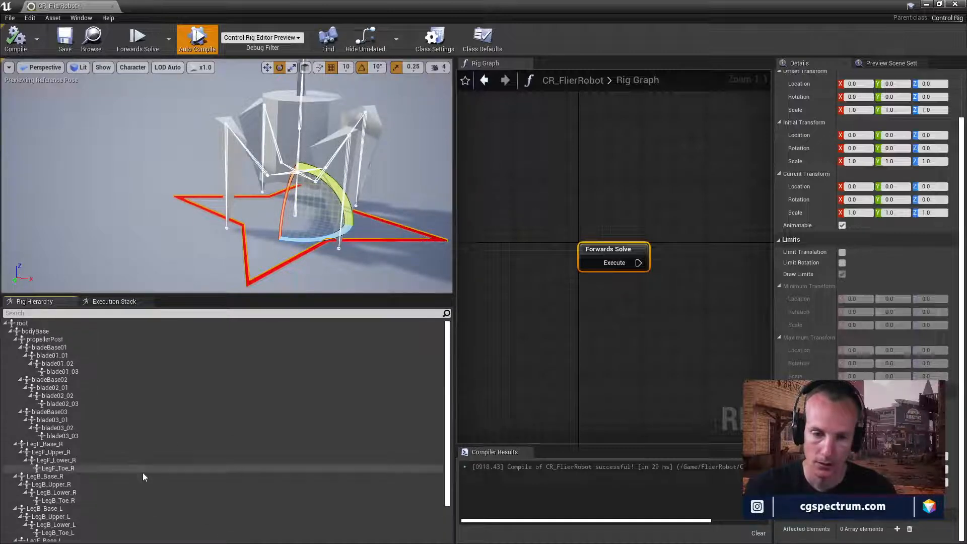
{"action": "left_click_drag", "start_coordinate": [29, 537], "coordinate": [28, 322]}
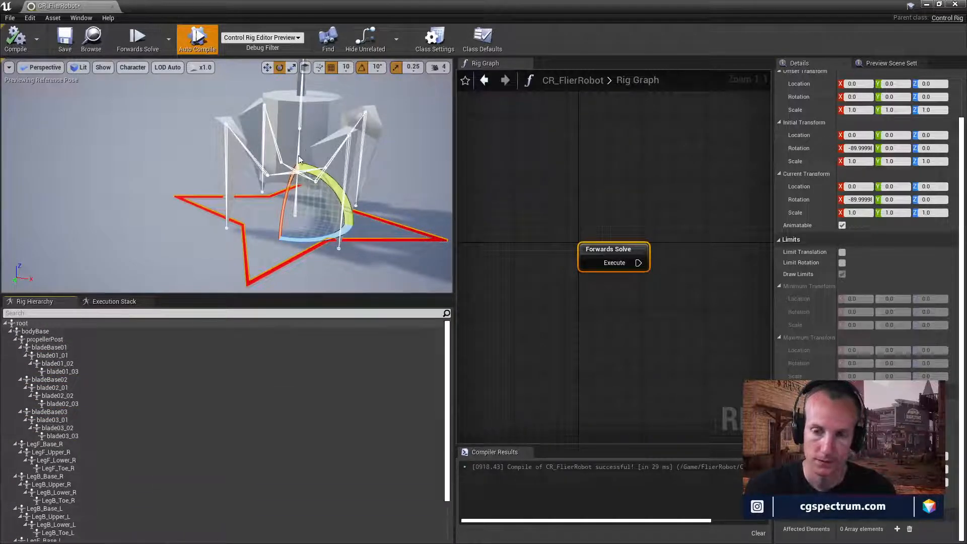
Step: Add a new control under the bodyBase bone and name it Body
{"action": "left_click", "coordinate": [36, 332]}
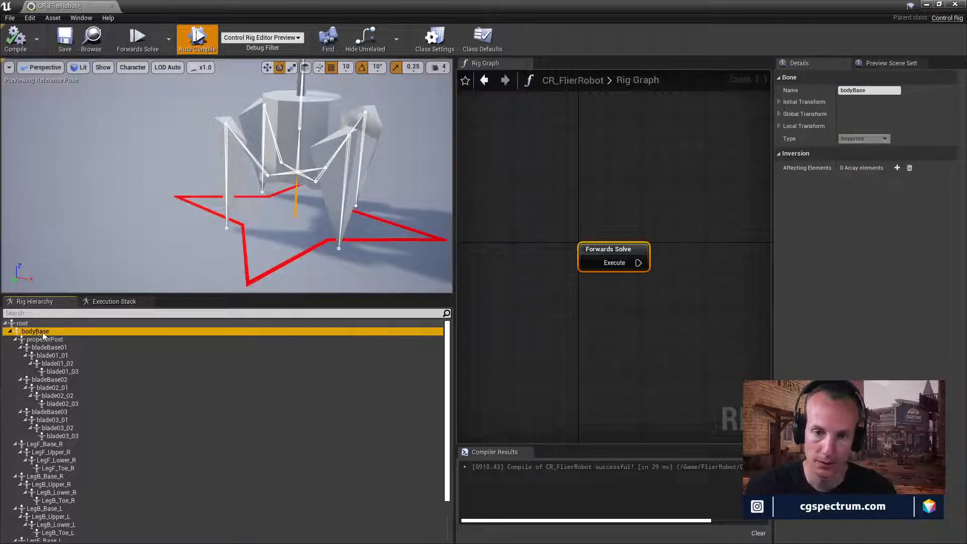
{"action": "left_click_drag", "start_coordinate": [44, 338], "coordinate": [36, 333]}
{"action": "right_click", "coordinate": [40, 336]}
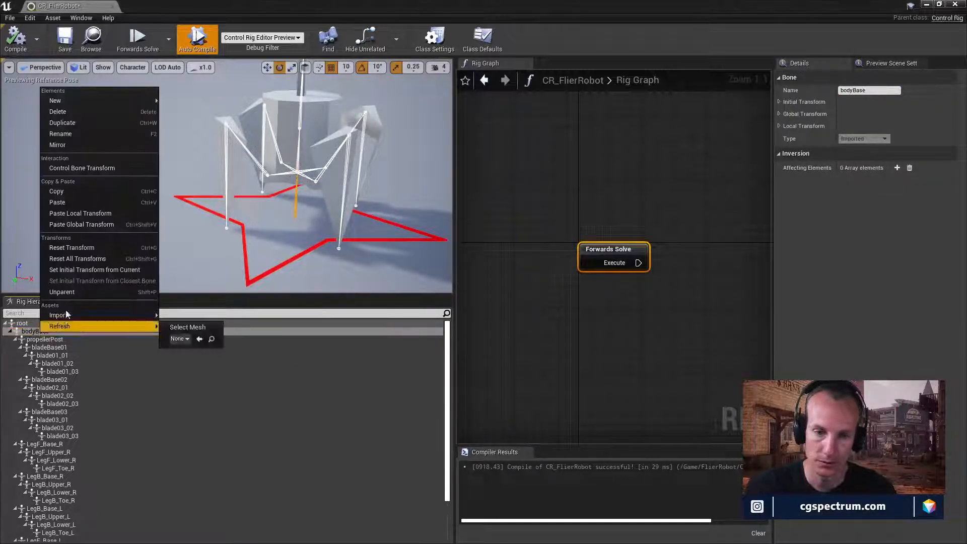
{"action": "mouse_move", "coordinate": [129, 100]}
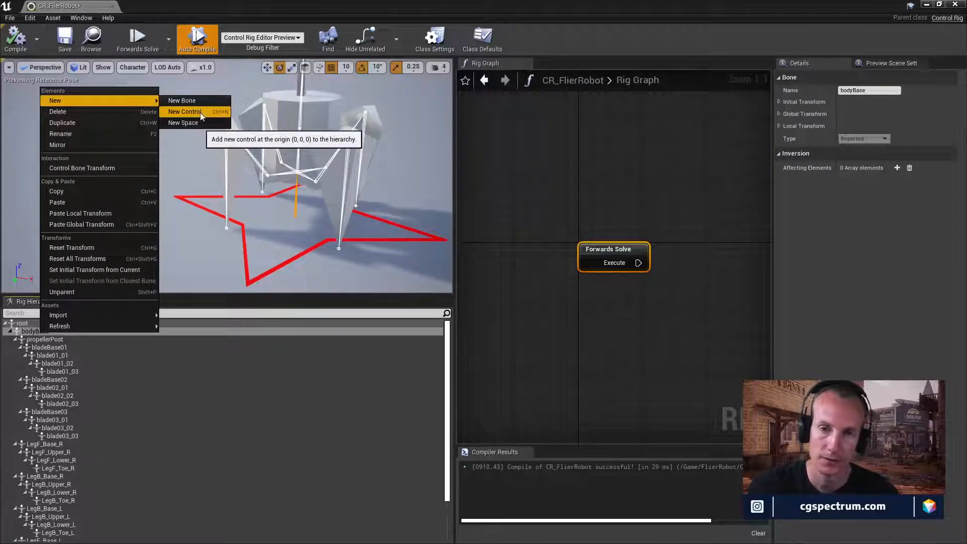
{"action": "left_click", "coordinate": [199, 112]}
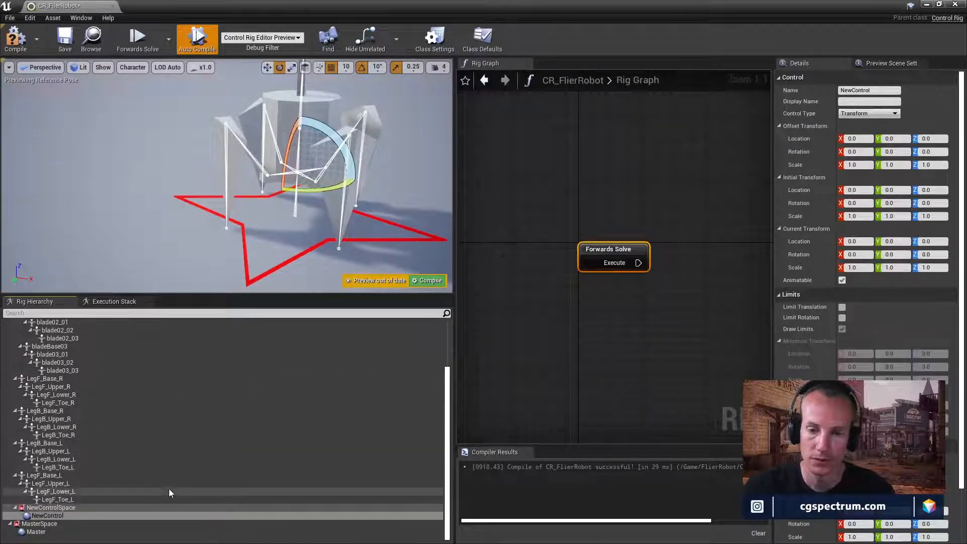
{"action": "right_click", "coordinate": [52, 516]}
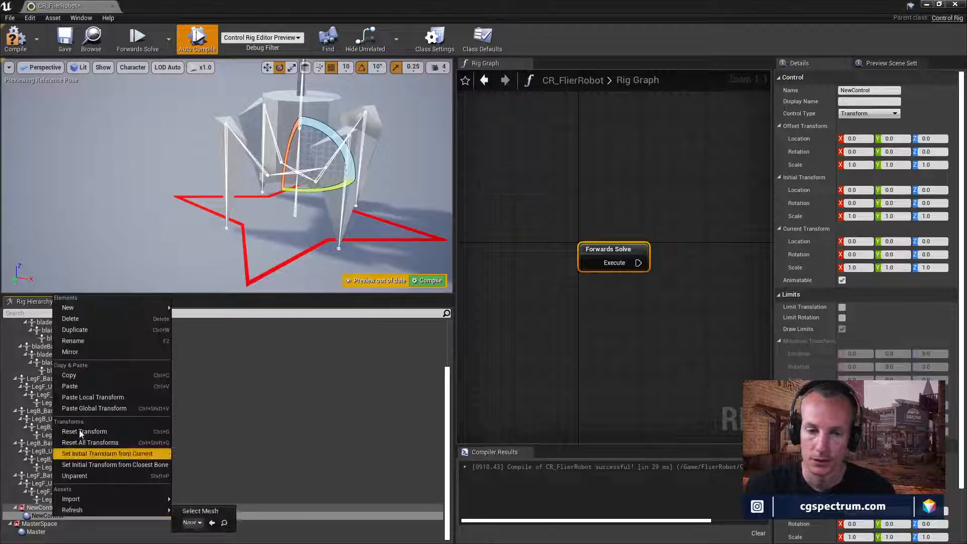
{"action": "left_click", "coordinate": [92, 340]}
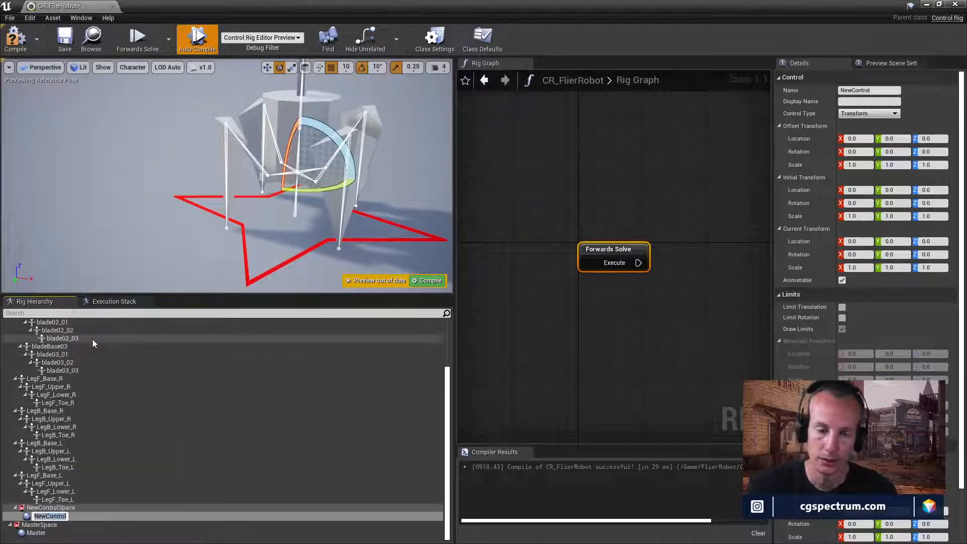
{"action": "type", "text": "Body"}
{"action": "key", "text": "Return"}
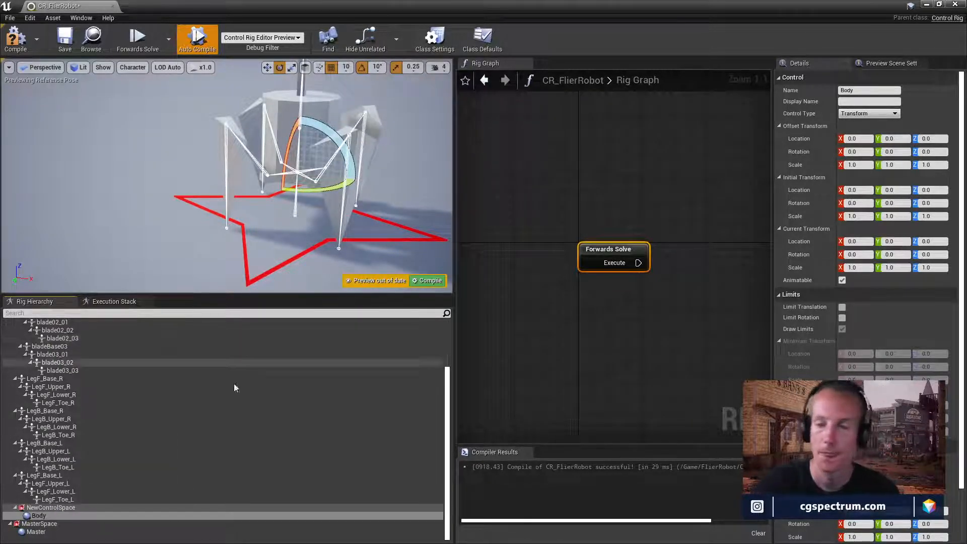
Step: Set the Body control's gizmo to Circle_Thick
{"action": "left_click", "coordinate": [874, 484]}
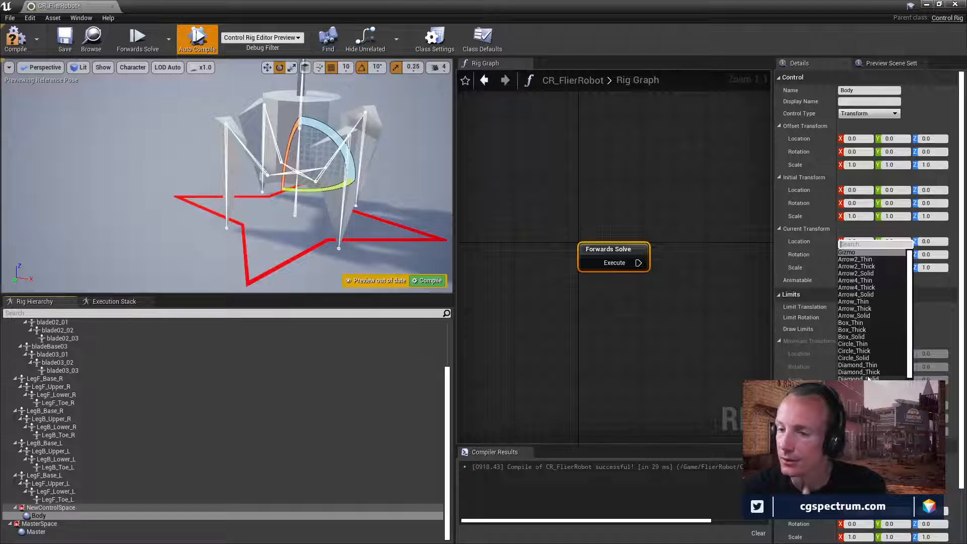
{"action": "left_click", "coordinate": [857, 350]}
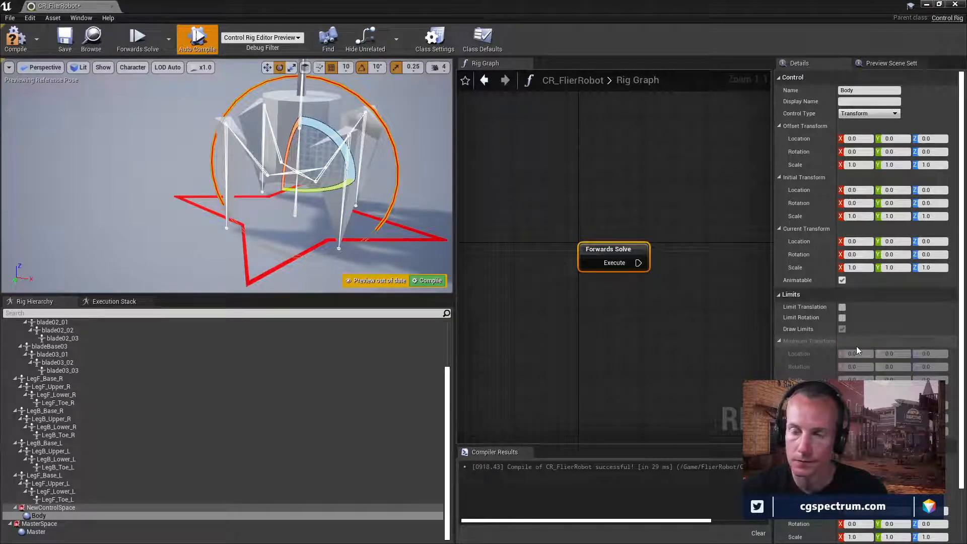
Step: Rotate the Body control's circle gizmo to lie horizontally, scale it down around the robot's body base, and compile the rig
{"action": "scroll", "coordinate": [857, 351], "scroll_direction": "down", "scroll_amount": 2}
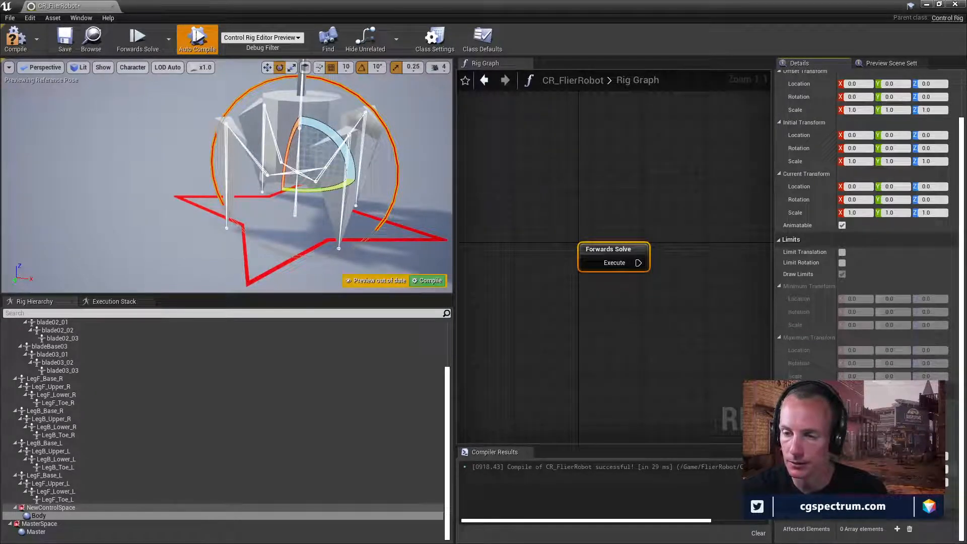
{"action": "key", "text": "Return"}
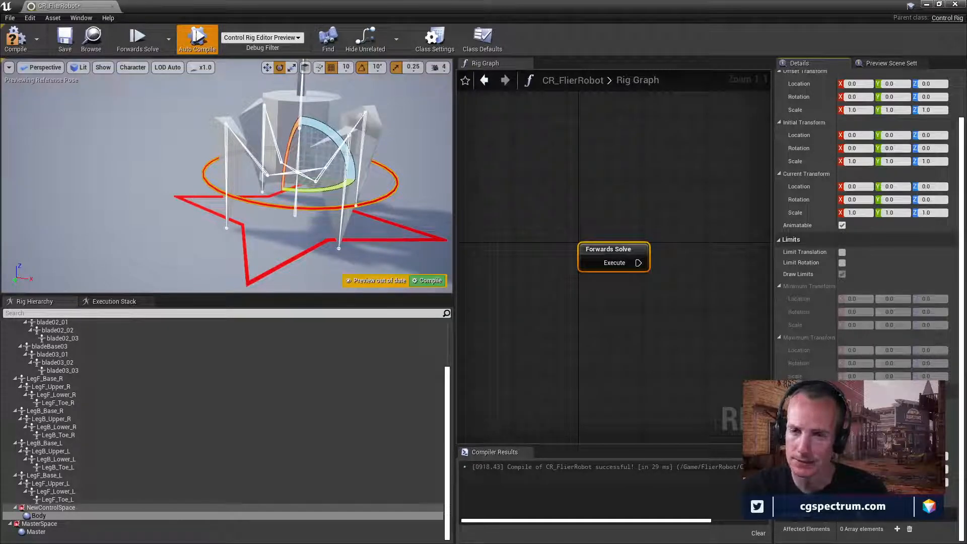
{"action": "key", "text": "Tab"}
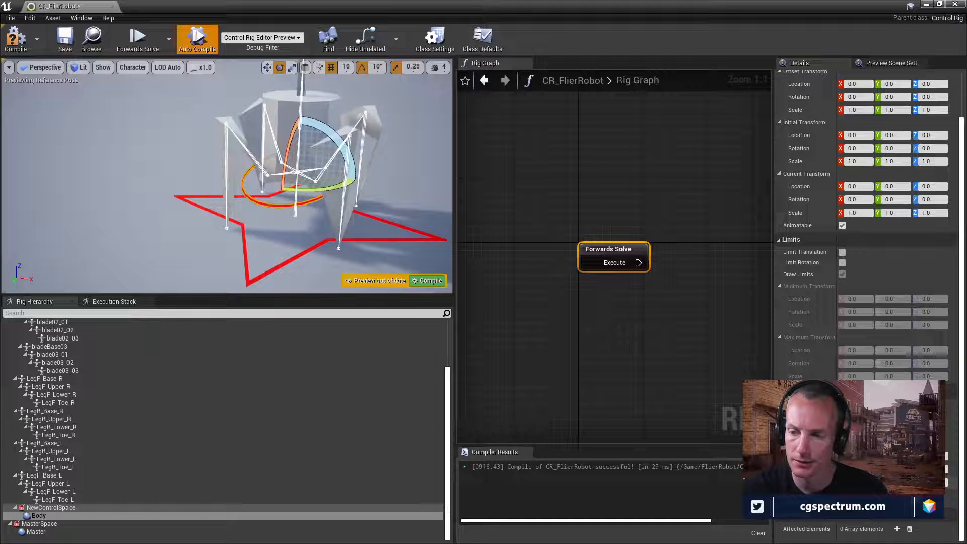
{"action": "left_click", "coordinate": [941, 482]}
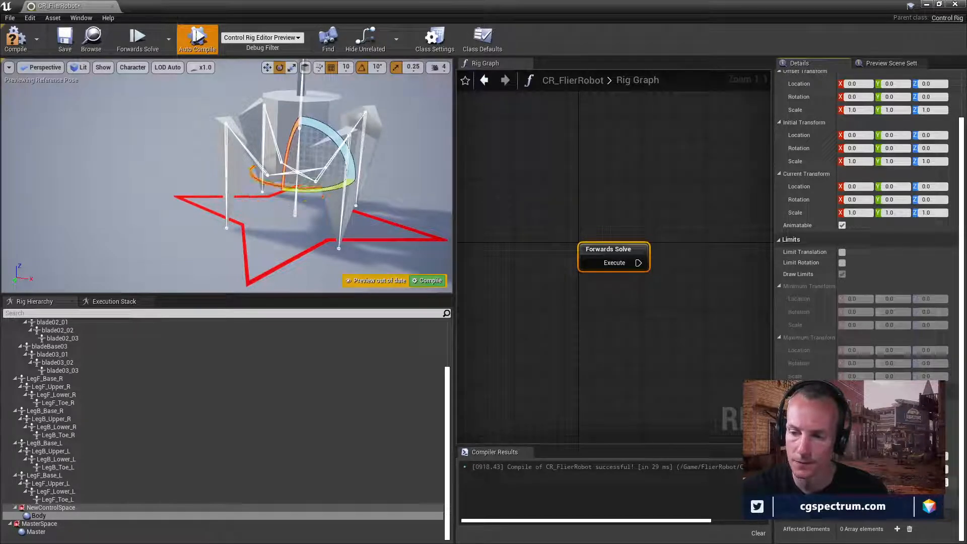
{"action": "left_click_drag", "start_coordinate": [403, 242], "coordinate": [435, 276], "text": "alt"}
{"action": "left_click", "coordinate": [435, 279]}
{"action": "right_click_drag", "start_coordinate": [403, 242], "coordinate": [367, 216]}
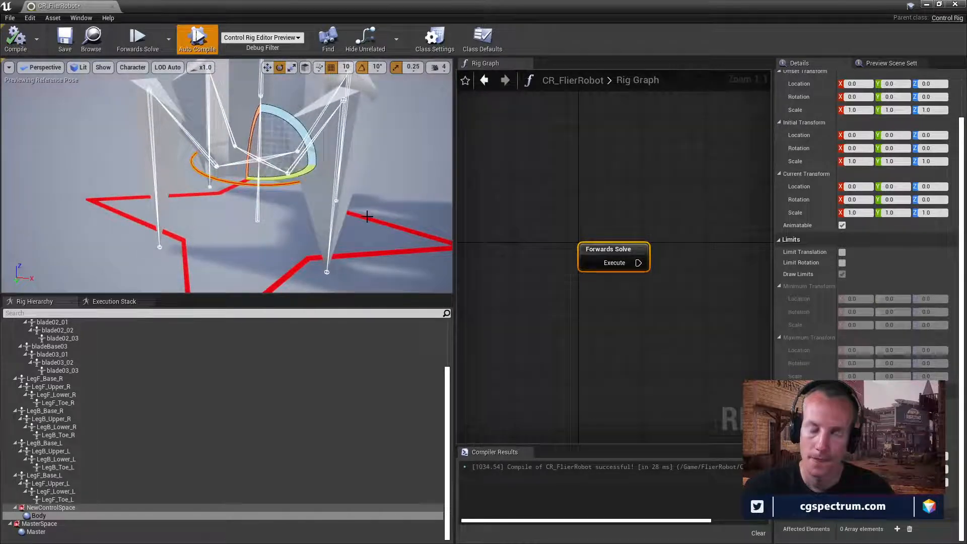
Step: Select the Body control's ring and choose Circle_Thick for its gizmo again
{"action": "left_click", "coordinate": [412, 175]}
{"action": "right_click_drag", "start_coordinate": [412, 175], "coordinate": [393, 164]}
{"action": "right_click_drag", "start_coordinate": [347, 217], "coordinate": [355, 184]}
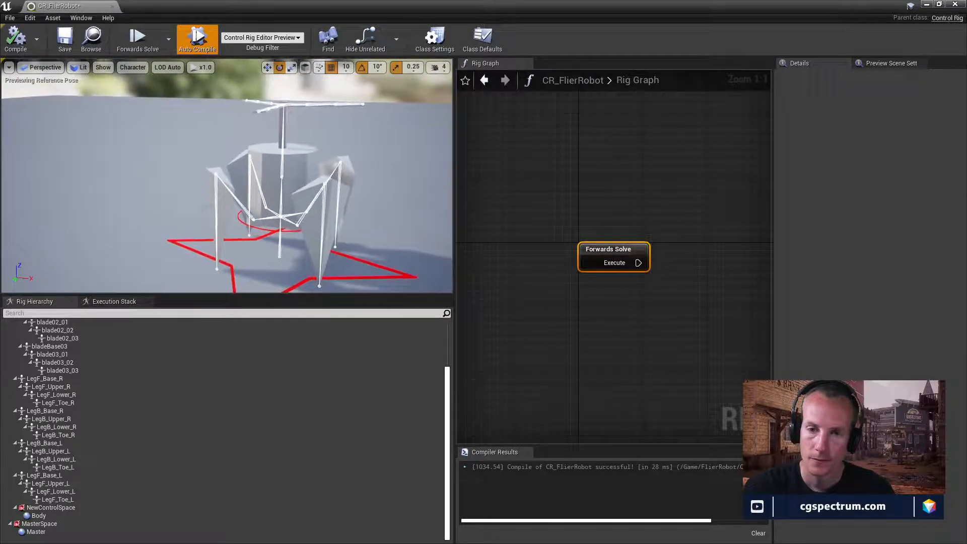
{"action": "left_click", "coordinate": [274, 232]}
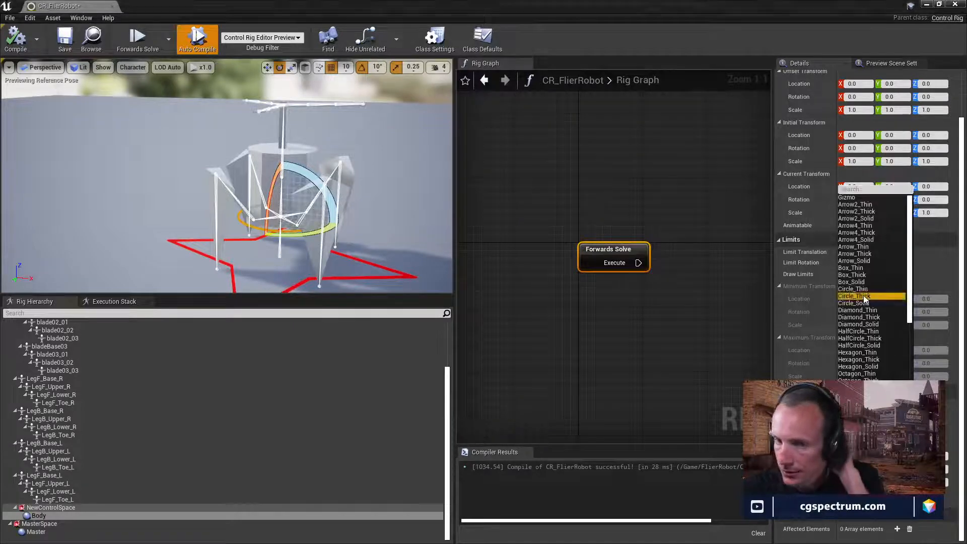
{"action": "left_click", "coordinate": [863, 295]}
{"action": "right_click_drag", "start_coordinate": [373, 222], "coordinate": [349, 237]}
{"action": "left_click", "coordinate": [384, 225]}
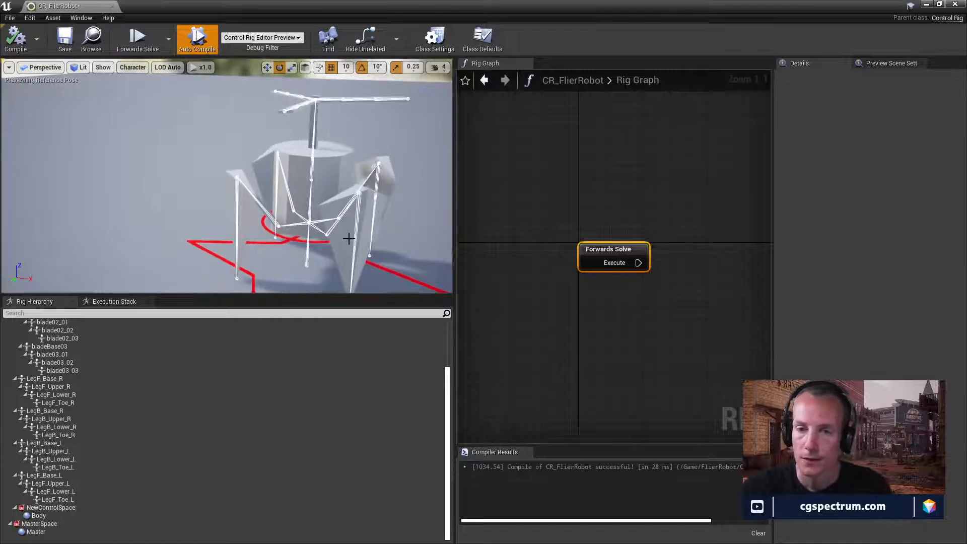
Step: Recolour the Body control's ring blue and save the Control Rig
{"action": "left_click", "coordinate": [304, 242]}
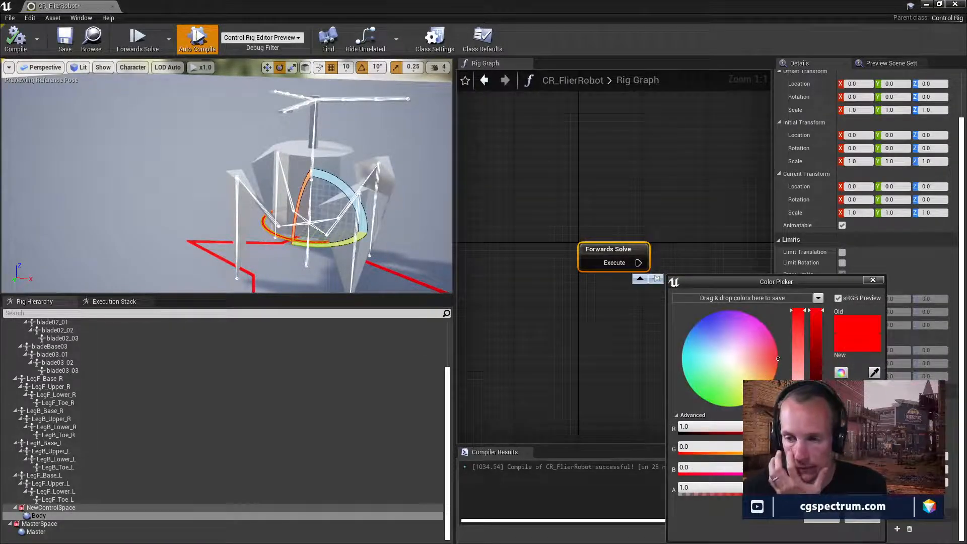
{"action": "mouse_move", "coordinate": [763, 363]}
{"action": "left_mouse_down"}
{"action": "mouse_move", "coordinate": [725, 400]}
{"action": "mouse_move", "coordinate": [705, 400]}
{"action": "mouse_move", "coordinate": [718, 313]}
{"action": "mouse_move", "coordinate": [704, 322]}
{"action": "mouse_move", "coordinate": [698, 308]}
{"action": "mouse_move", "coordinate": [704, 317]}
{"action": "left_mouse_up"}
{"action": "left_click", "coordinate": [830, 522]}
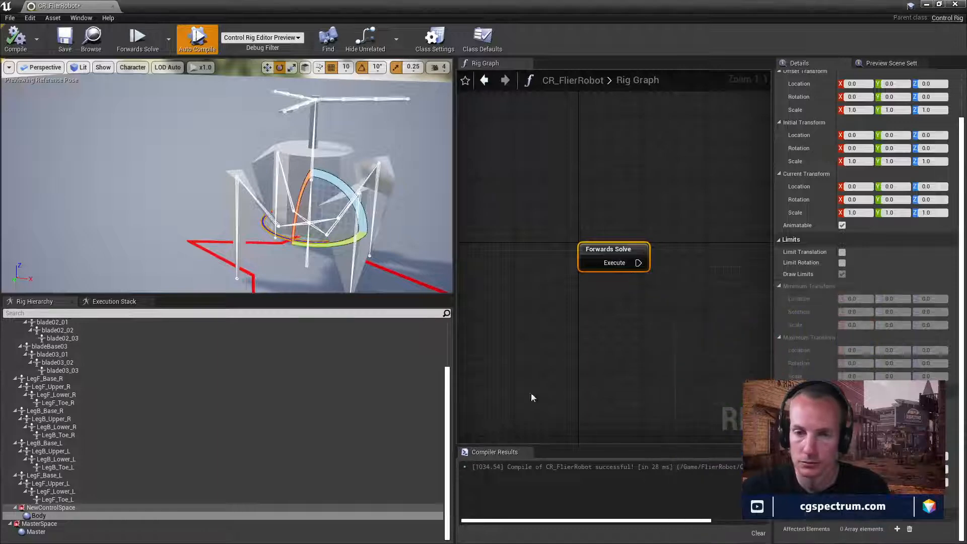
{"action": "right_click_drag", "start_coordinate": [355, 195], "coordinate": [334, 232]}
{"action": "left_click", "coordinate": [355, 195]}
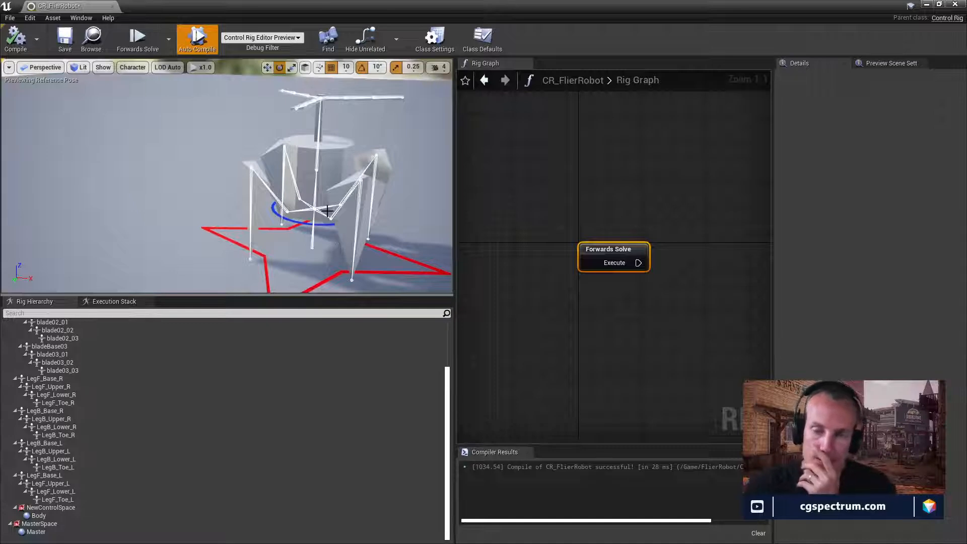
{"action": "mouse_move", "coordinate": [341, 189]}
{"action": "right_mouse_down"}
{"action": "mouse_move", "coordinate": [334, 176]}
{"action": "mouse_move", "coordinate": [340, 186]}
{"action": "right_mouse_up"}
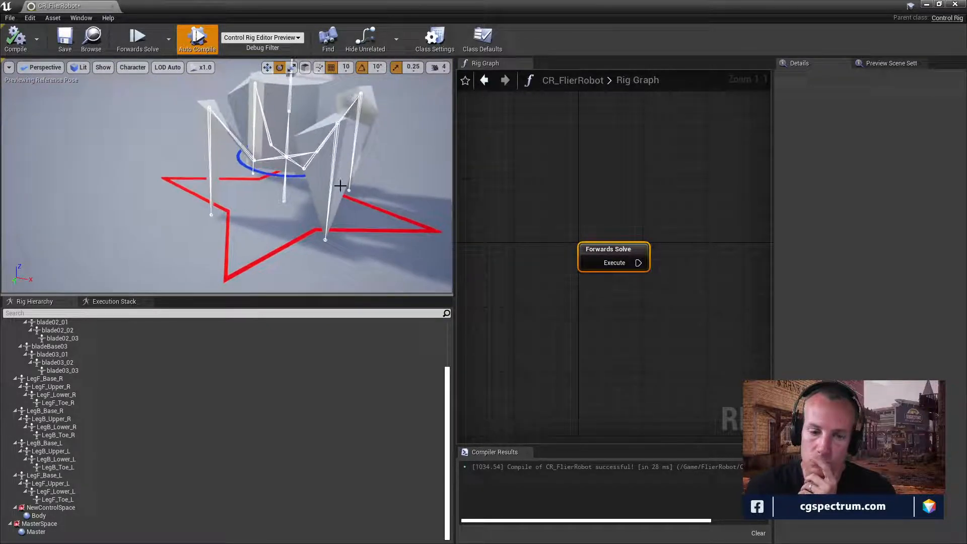
{"action": "left_click", "coordinate": [64, 38]}
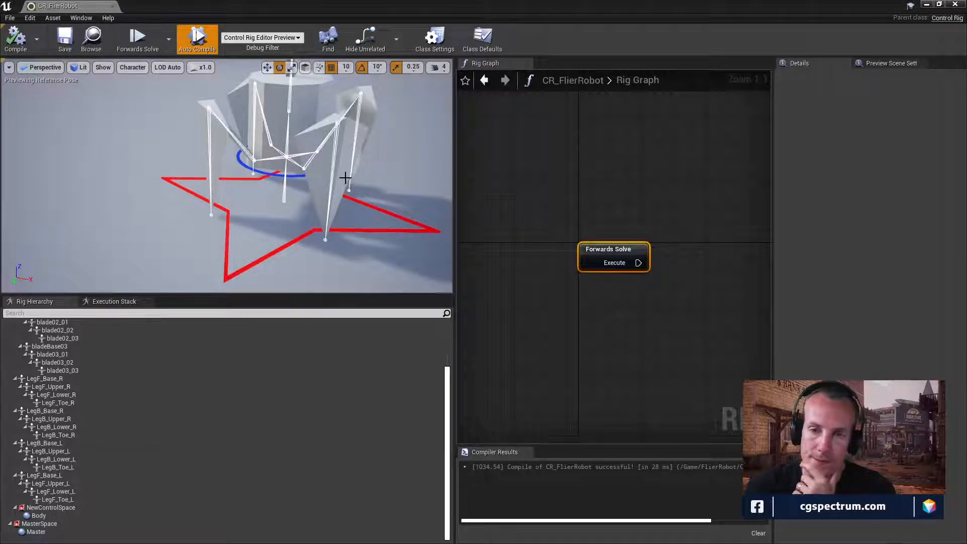
Step: Add a new control under the propellerPost bone
{"action": "right_click_drag", "start_coordinate": [346, 181], "coordinate": [344, 176]}
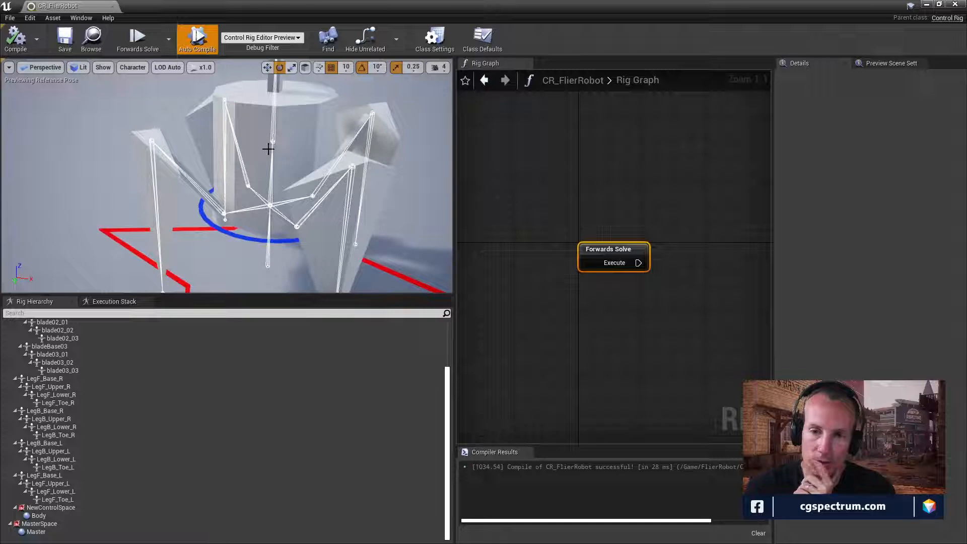
{"action": "scroll", "coordinate": [108, 407], "scroll_direction": "up", "scroll_amount": 3}
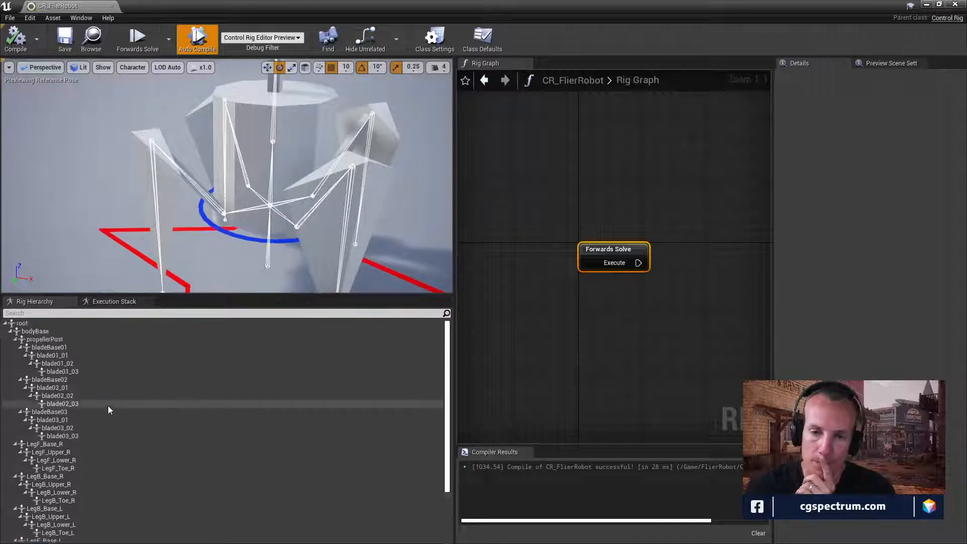
{"action": "left_click", "coordinate": [49, 342]}
{"action": "right_click", "coordinate": [49, 342]}
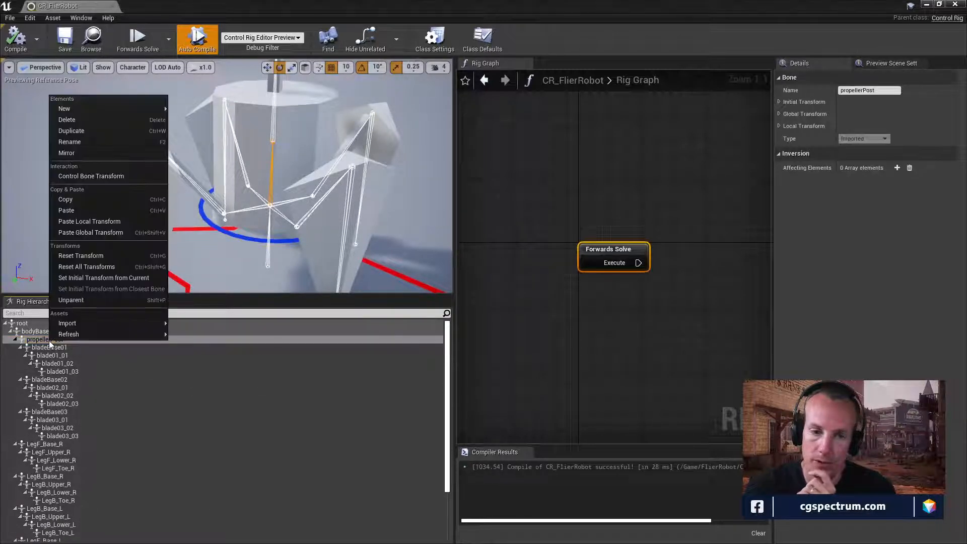
{"action": "mouse_move", "coordinate": [146, 109]}
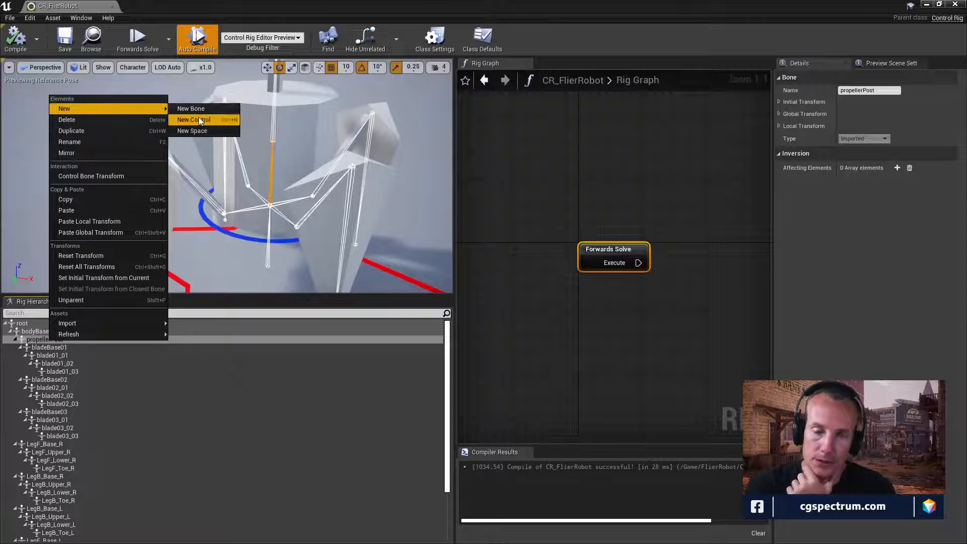
{"action": "left_click", "coordinate": [201, 121]}
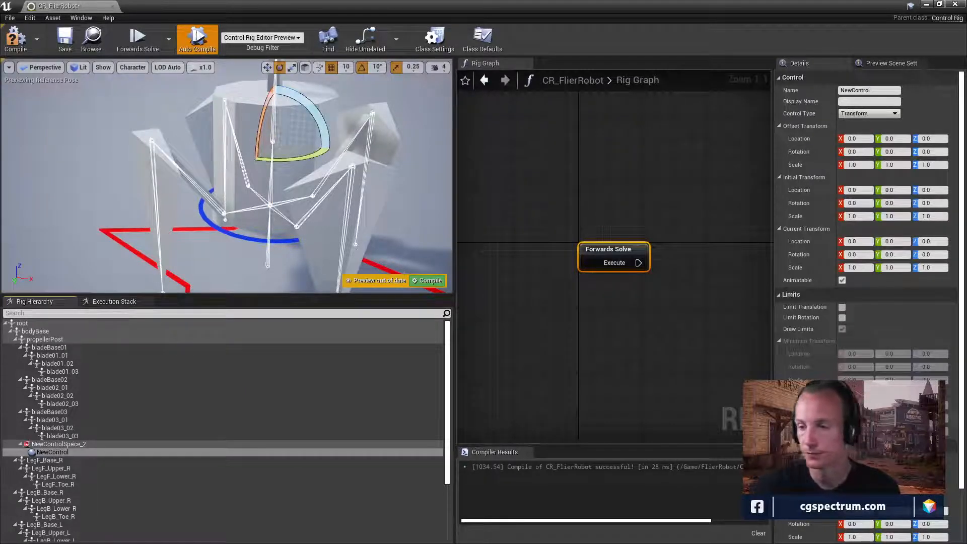
Step: Set the new propellerPost control's gizmo shape to Octagon_Thick
{"action": "scroll", "coordinate": [867, 227], "scroll_direction": "down", "scroll_amount": 2}
{"action": "left_click", "coordinate": [875, 429]}
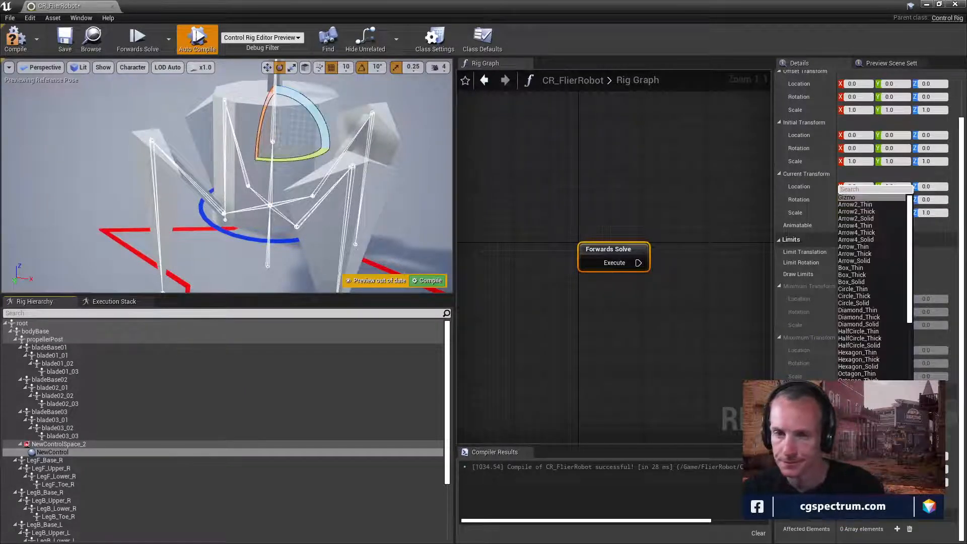
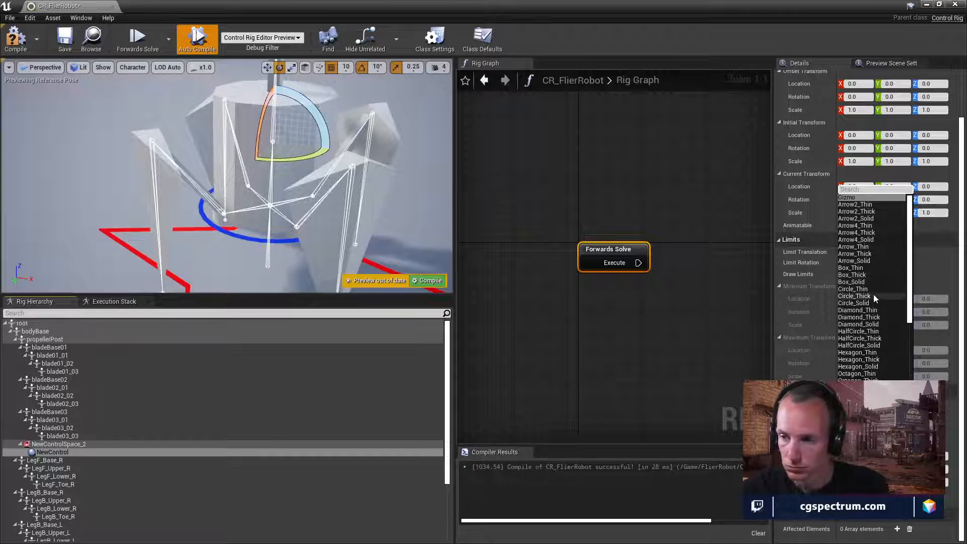
{"action": "scroll", "coordinate": [884, 258], "scroll_direction": "down", "scroll_amount": 2}
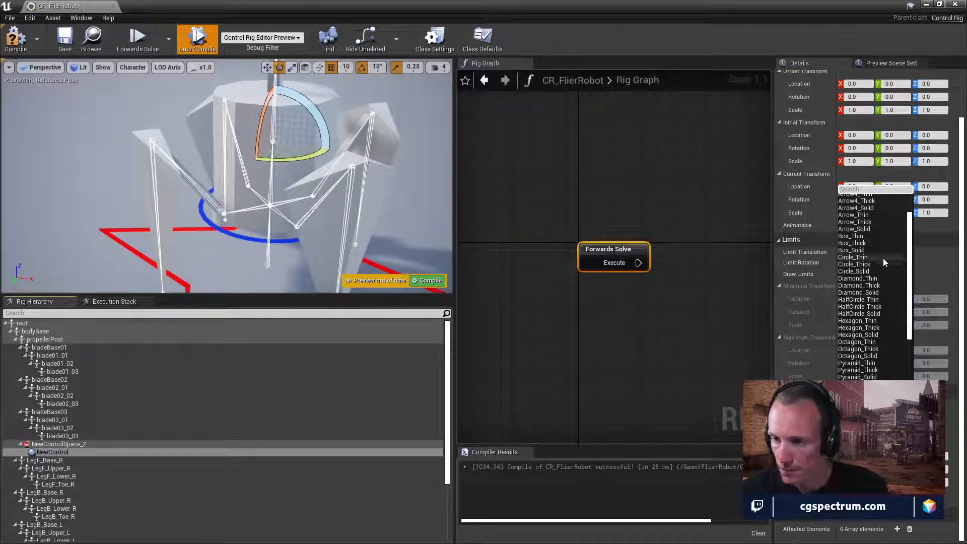
{"action": "scroll", "coordinate": [874, 337], "scroll_direction": "down", "scroll_amount": 3}
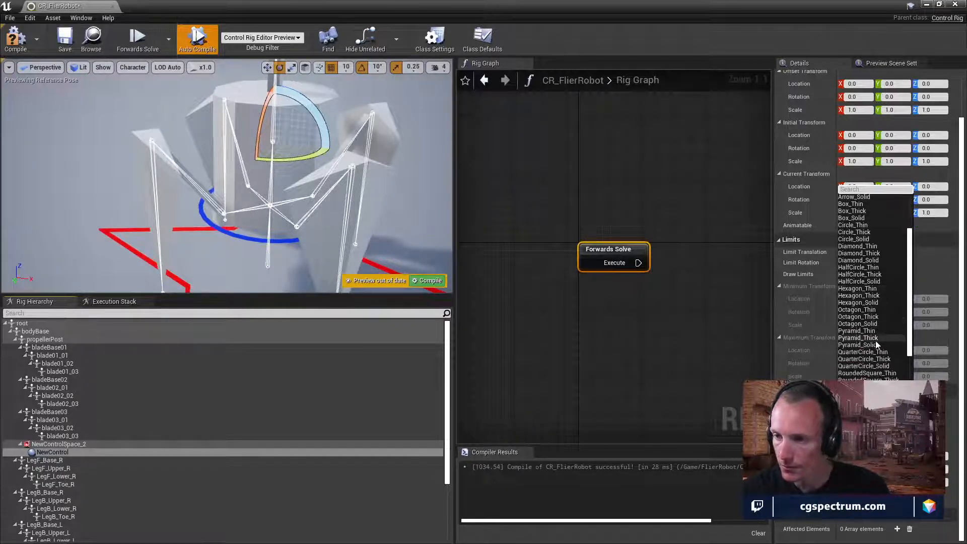
{"action": "scroll", "coordinate": [877, 344], "scroll_direction": "down", "scroll_amount": 3}
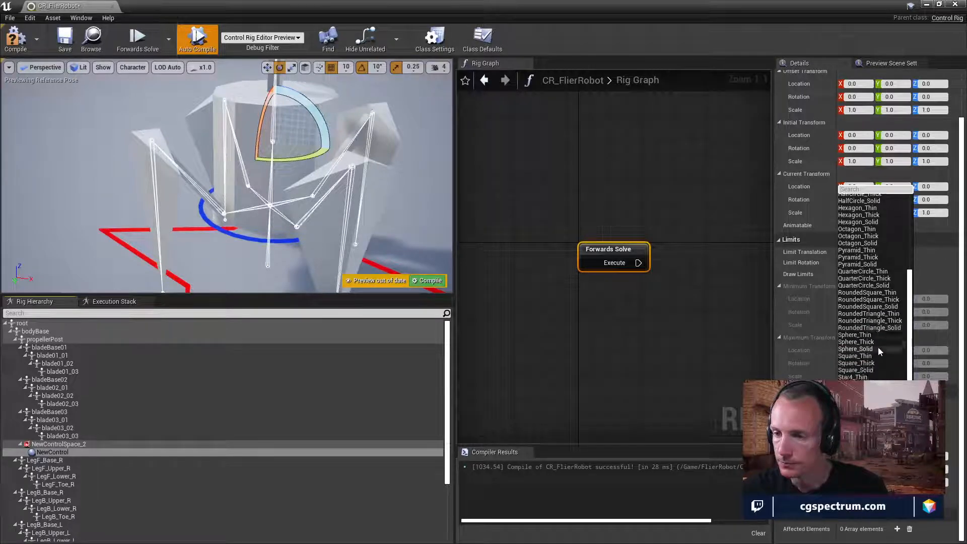
{"action": "scroll", "coordinate": [878, 347], "scroll_direction": "up", "scroll_amount": 3}
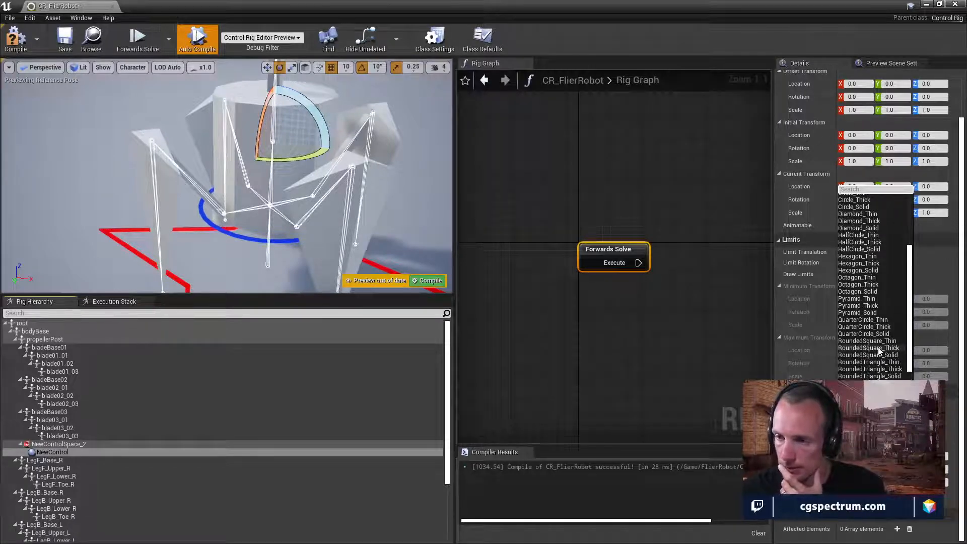
{"action": "scroll", "coordinate": [881, 302], "scroll_direction": "up", "scroll_amount": 2}
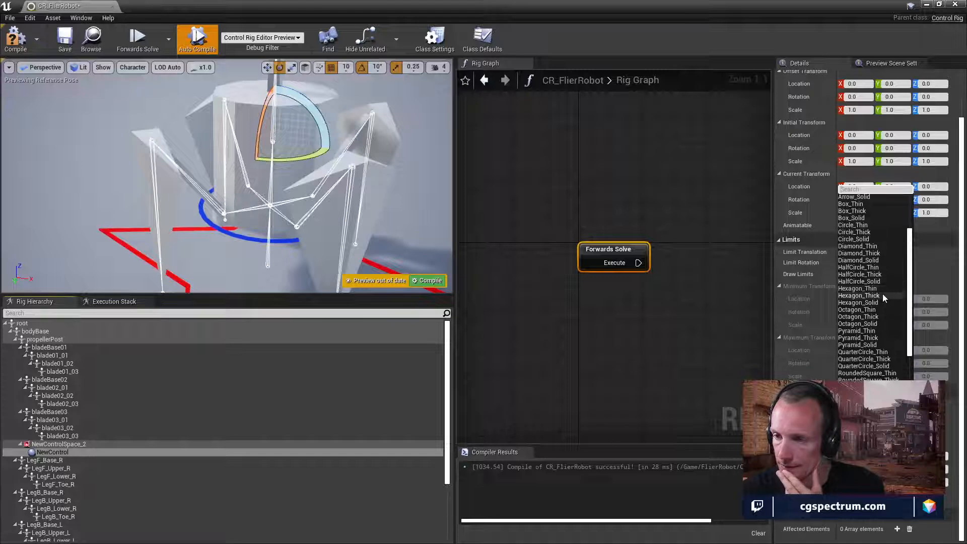
{"action": "scroll", "coordinate": [883, 294], "scroll_direction": "down", "scroll_amount": 5}
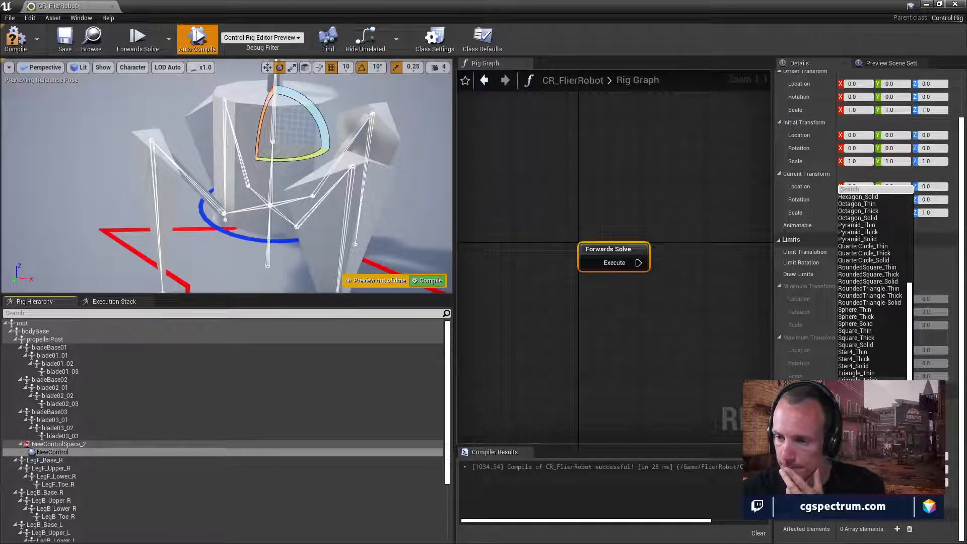
{"action": "scroll", "coordinate": [874, 348], "scroll_direction": "up", "scroll_amount": 3}
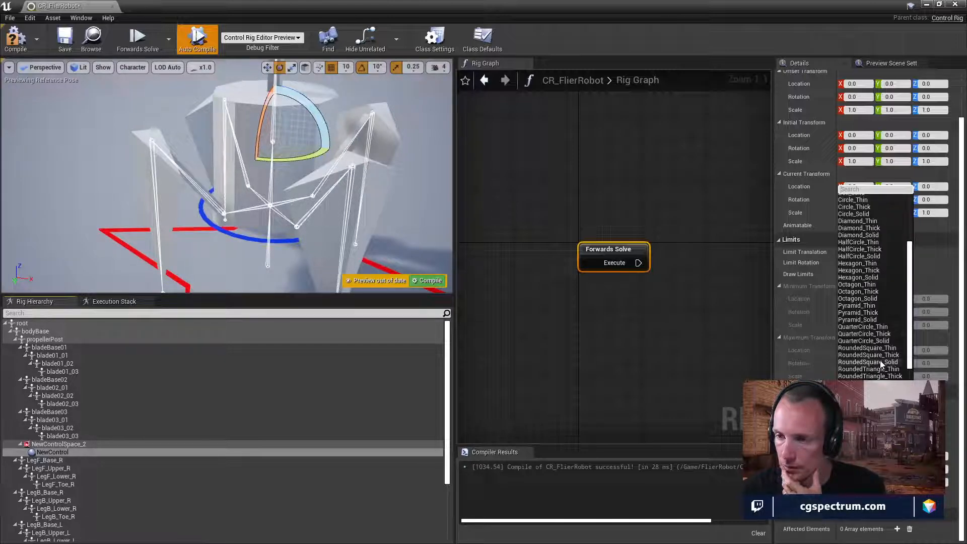
{"action": "scroll", "coordinate": [878, 333], "scroll_direction": "up", "scroll_amount": 1}
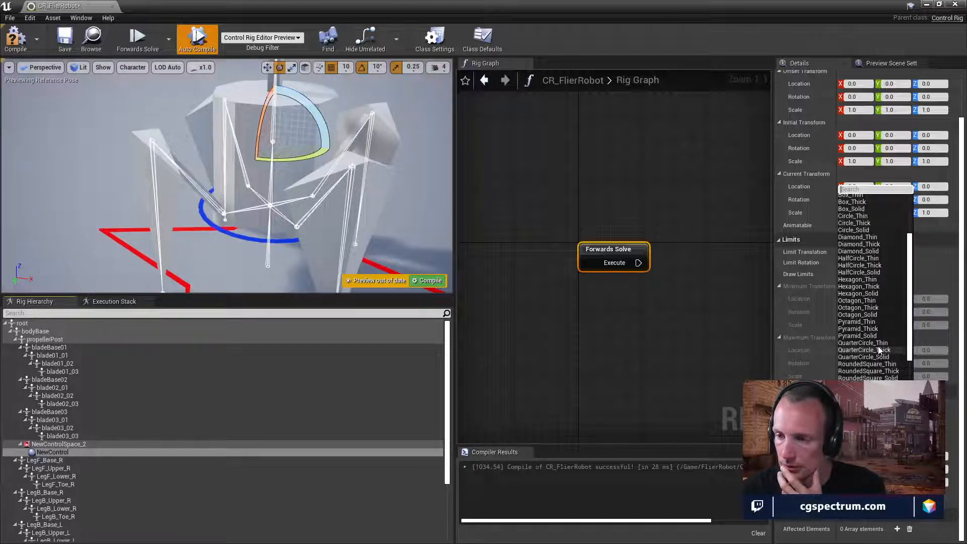
{"action": "left_click", "coordinate": [876, 307]}
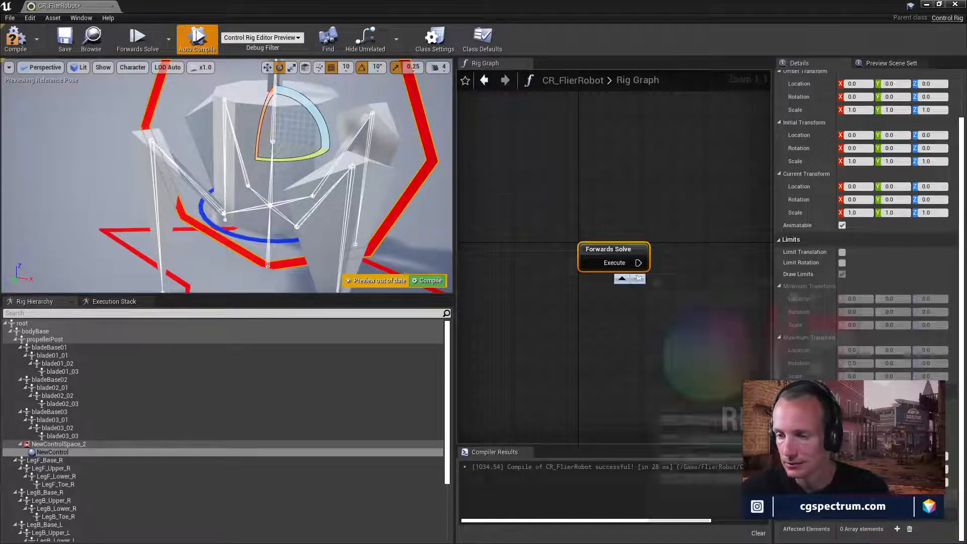
Step: Recolour the octagon gizmo bright green
{"action": "left_click_drag", "start_coordinate": [696, 367], "coordinate": [676, 314]}
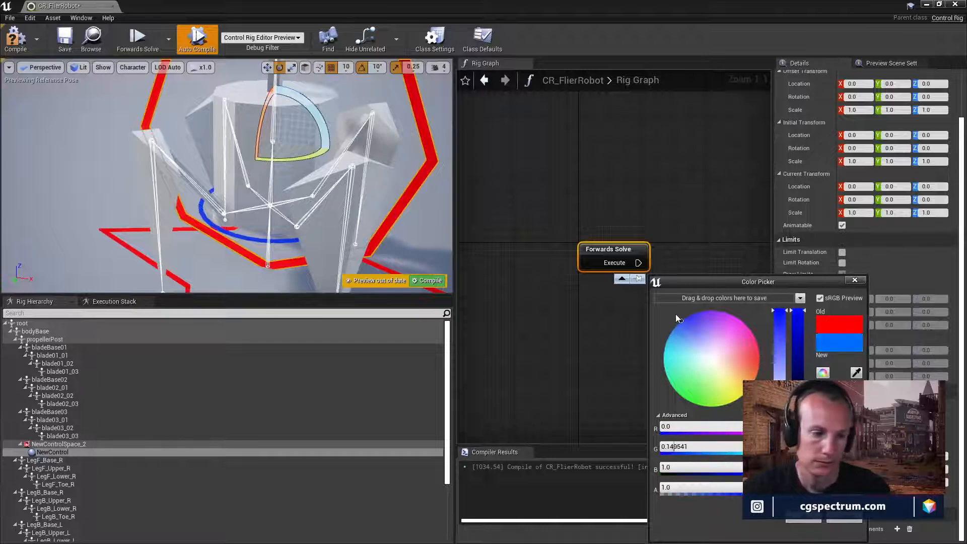
{"action": "left_click", "coordinate": [812, 520]}
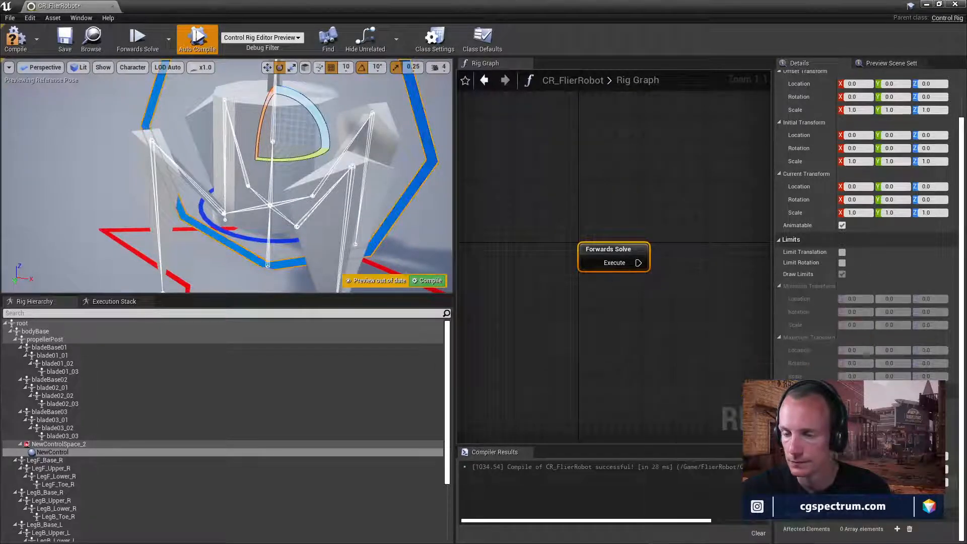
{"action": "left_click", "coordinate": [952, 481]}
{"action": "mouse_move", "coordinate": [736, 354]}
{"action": "left_mouse_down"}
{"action": "mouse_move", "coordinate": [739, 328]}
{"action": "mouse_move", "coordinate": [670, 410]}
{"action": "left_mouse_up"}
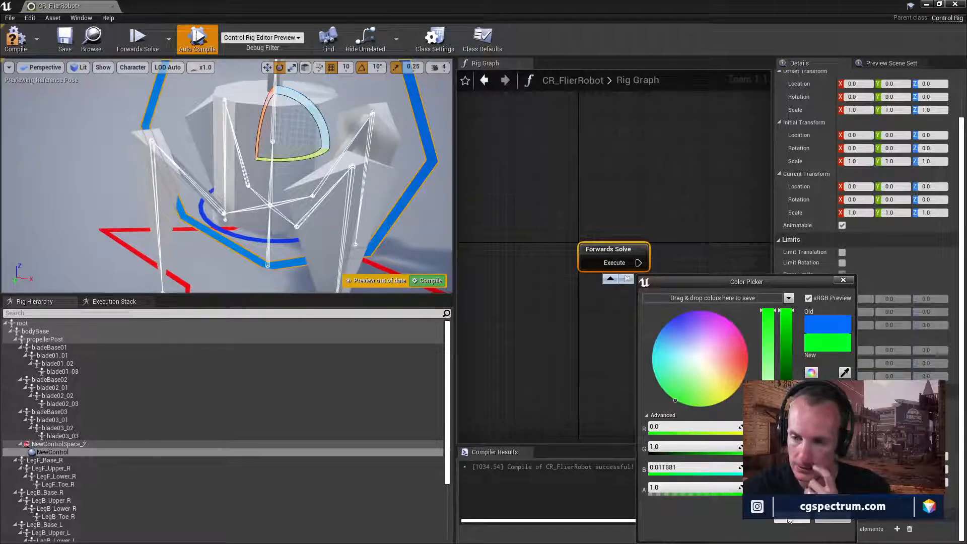
{"action": "left_click", "coordinate": [792, 520]}
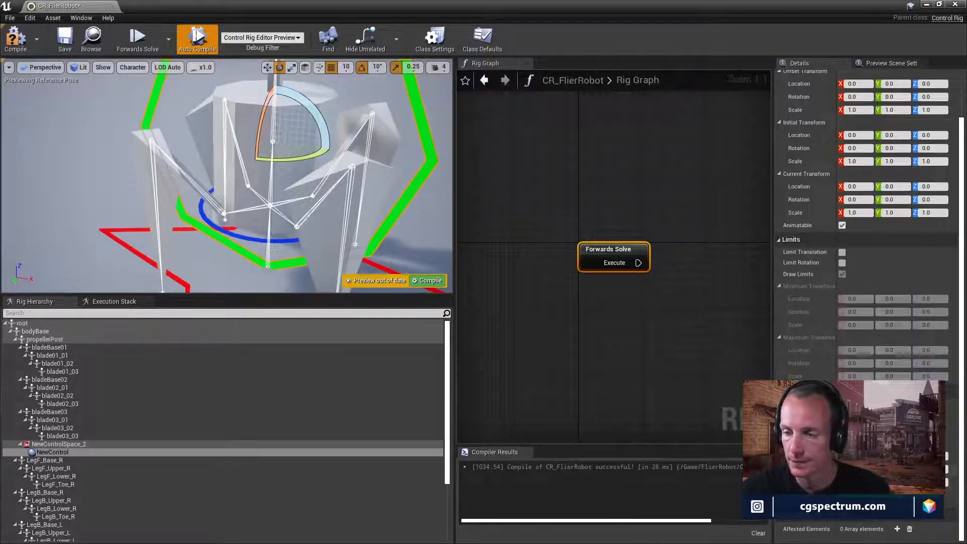
Step: Rotate the octagon gizmo 90 degrees so it lies flat, and scale it to 0.5 on its axes
{"action": "type", "text": "90"}
{"action": "key", "text": "Return"}
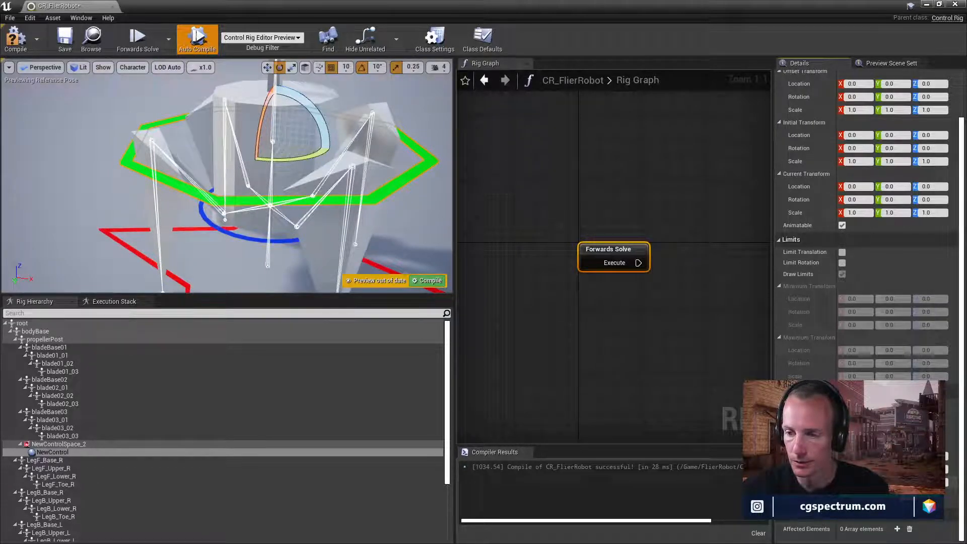
{"action": "key", "text": "Tab"}
{"action": "type", "text": "0.5"}
{"action": "key", "text": "Tab"}
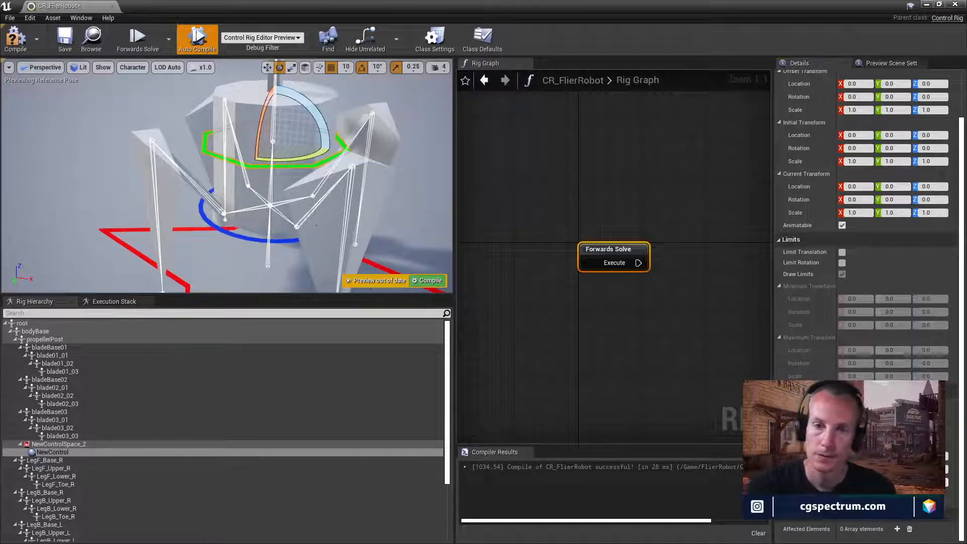
Step: Rename the new green octagon control under the propellerPost bone as PropellerPost
{"action": "left_click", "coordinate": [351, 191]}
{"action": "right_click_drag", "start_coordinate": [316, 225], "coordinate": [378, 211]}
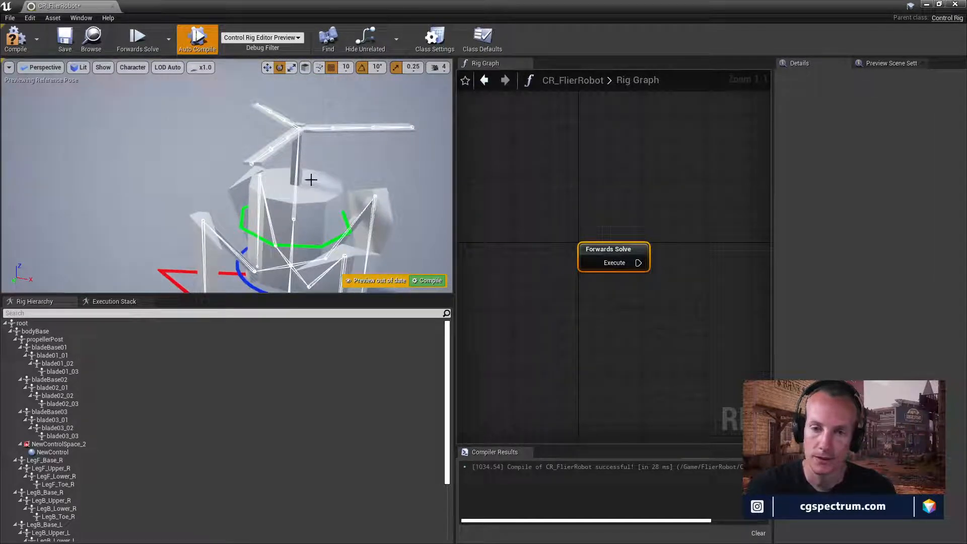
{"action": "right_click_drag", "start_coordinate": [311, 180], "coordinate": [292, 198]}
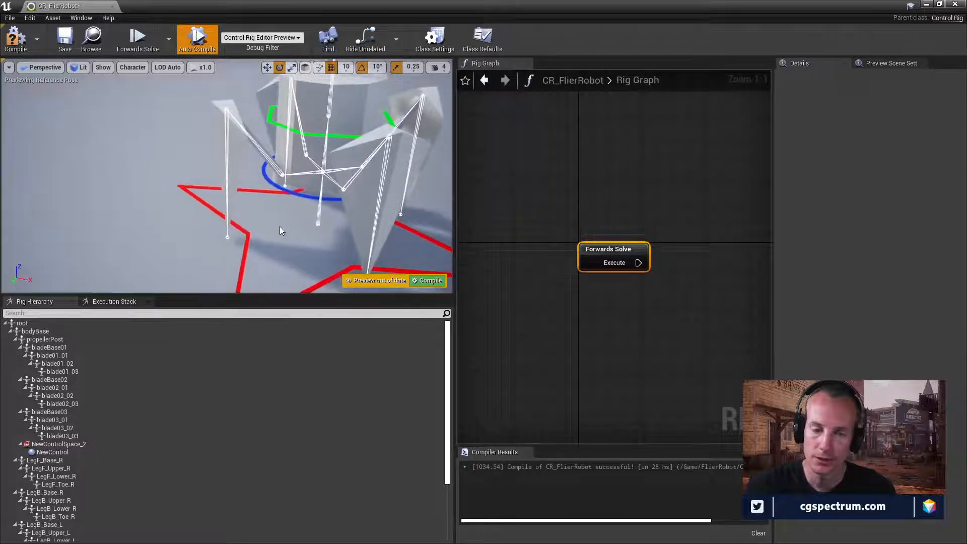
{"action": "left_click", "coordinate": [52, 452]}
{"action": "right_click", "coordinate": [55, 454]}
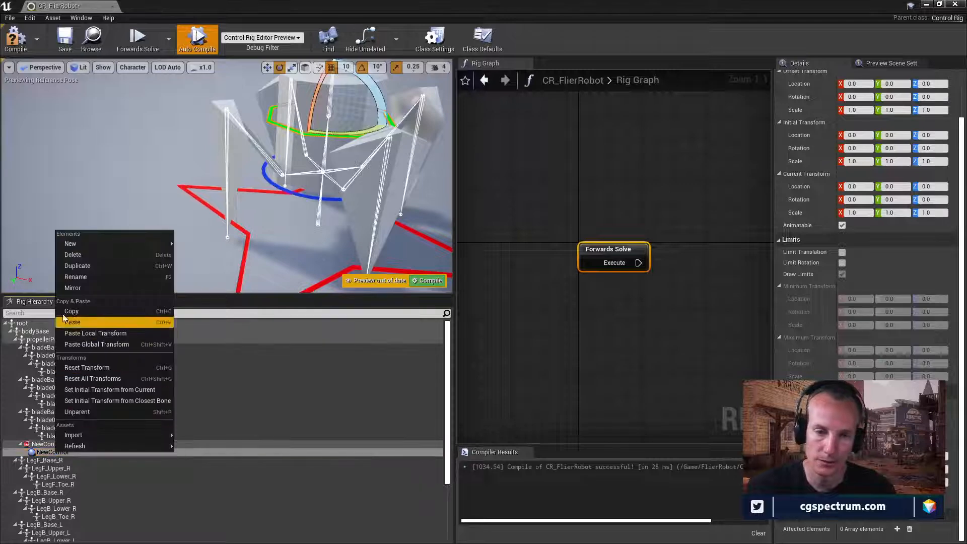
{"action": "left_click", "coordinate": [76, 277]}
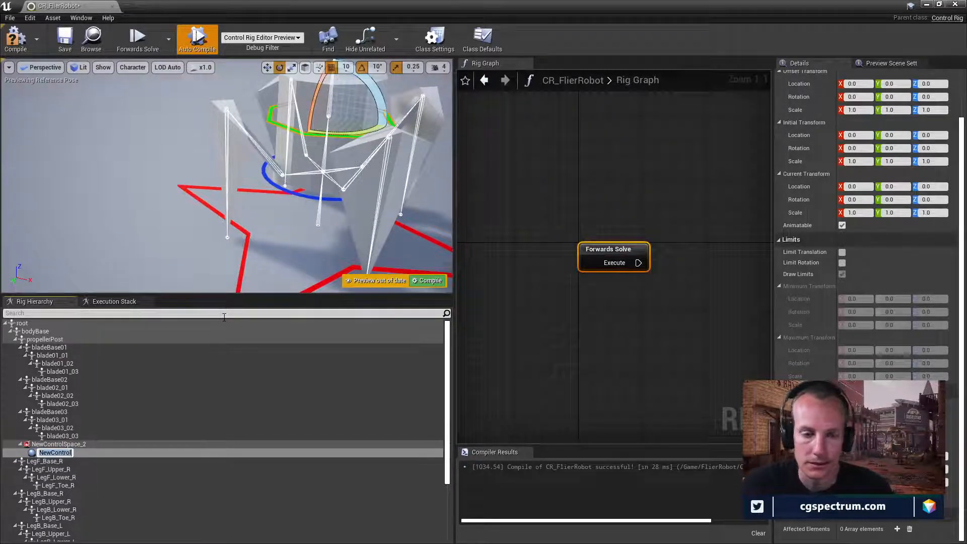
{"action": "type", "text": "Propeller"}
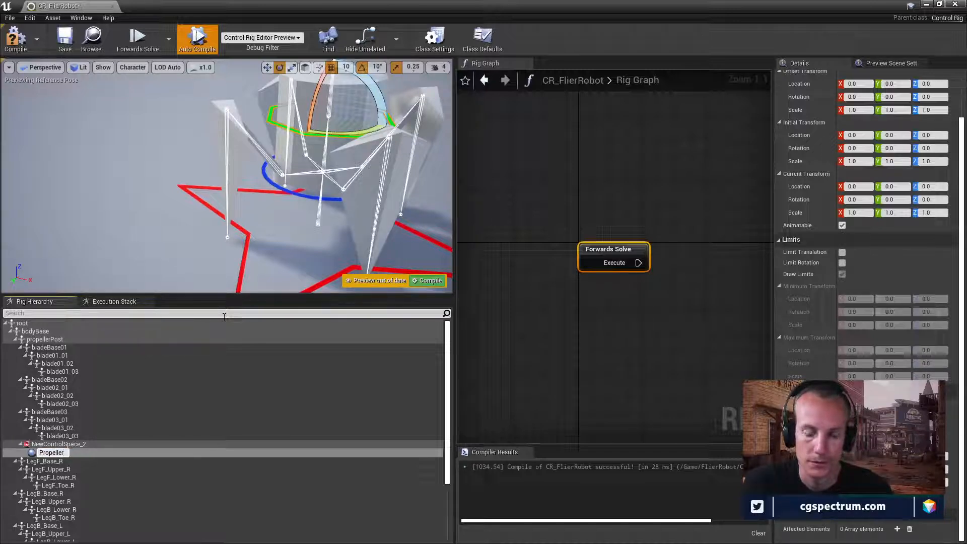
{"action": "type", "text": "Post"}
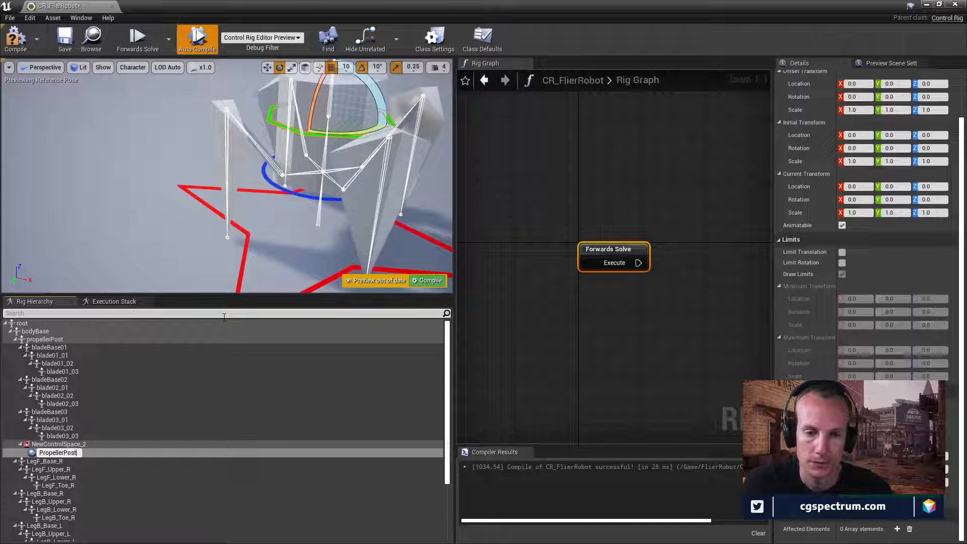
{"action": "key", "text": "Return"}
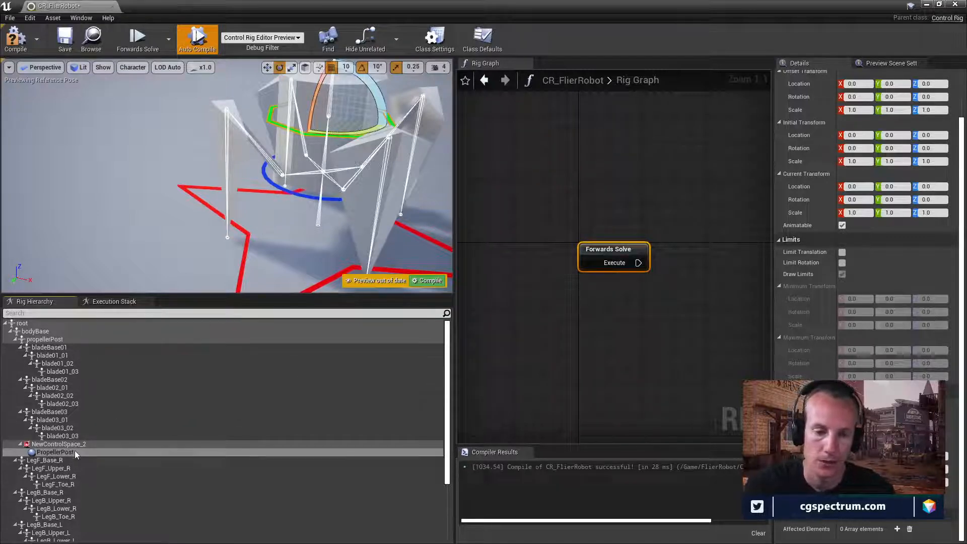
Step: Append the _CTRL suffix to the PropellerPost control's name
{"action": "left_click", "coordinate": [75, 451]}
{"action": "left_click", "coordinate": [76, 452]}
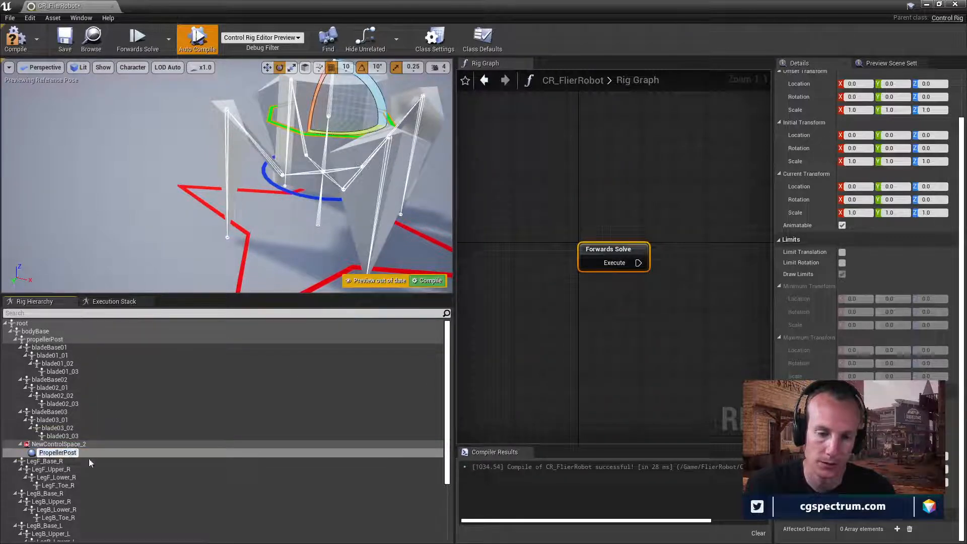
{"action": "type", "text": "_CTRL"}
{"action": "key", "text": "Return"}
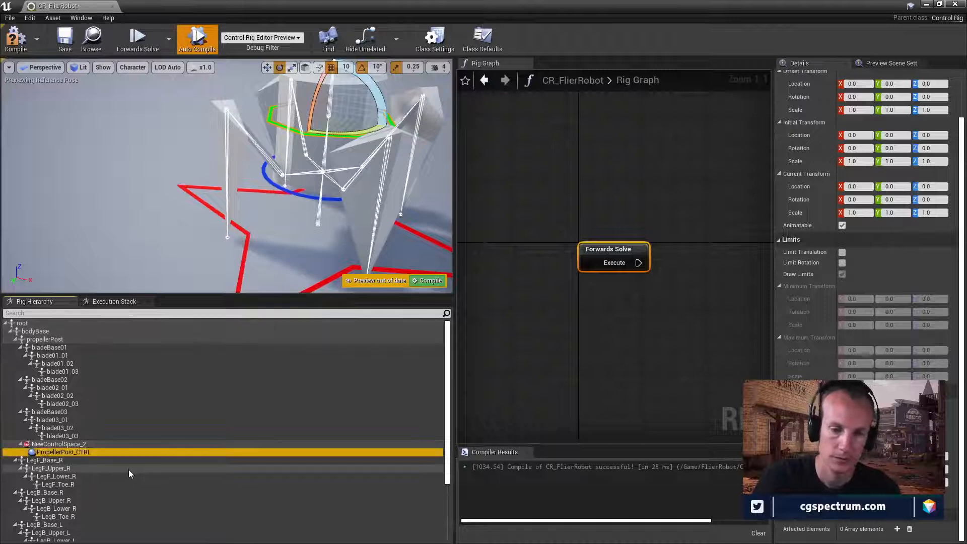
Step: Rename the Body control as Body_CTRL
{"action": "scroll", "coordinate": [134, 432], "scroll_direction": "down", "scroll_amount": 3}
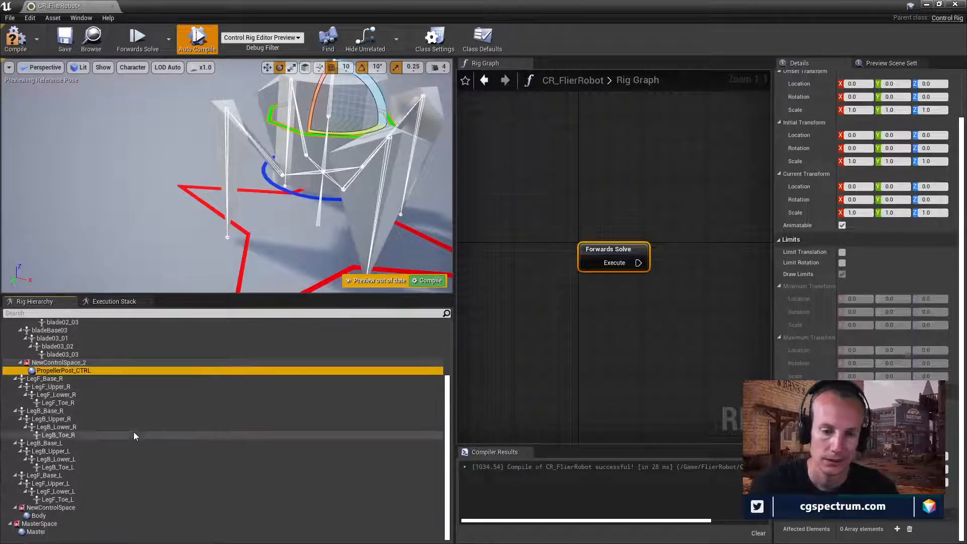
{"action": "left_click", "coordinate": [34, 517]}
{"action": "left_click", "coordinate": [36, 516]}
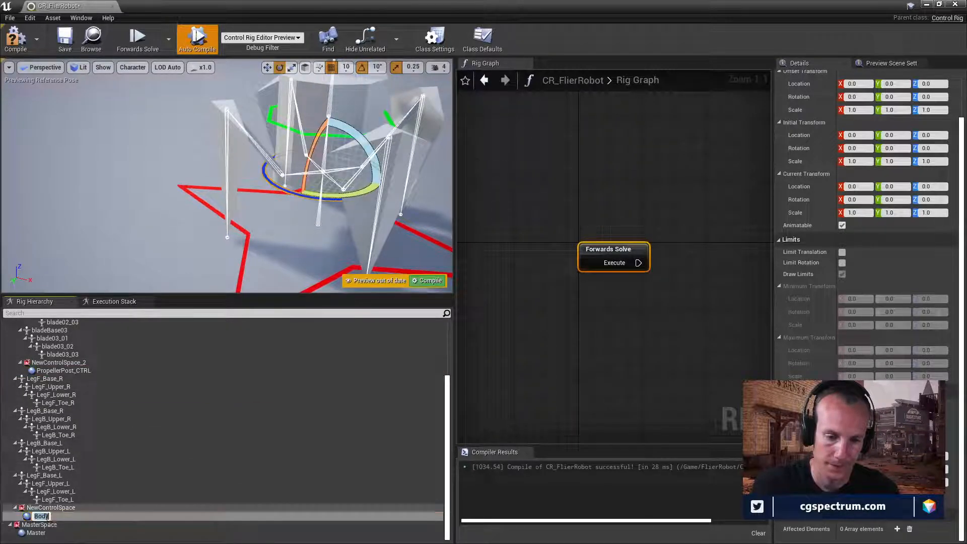
{"action": "left_click", "coordinate": [49, 516]}
{"action": "type", "text": "_CT"}
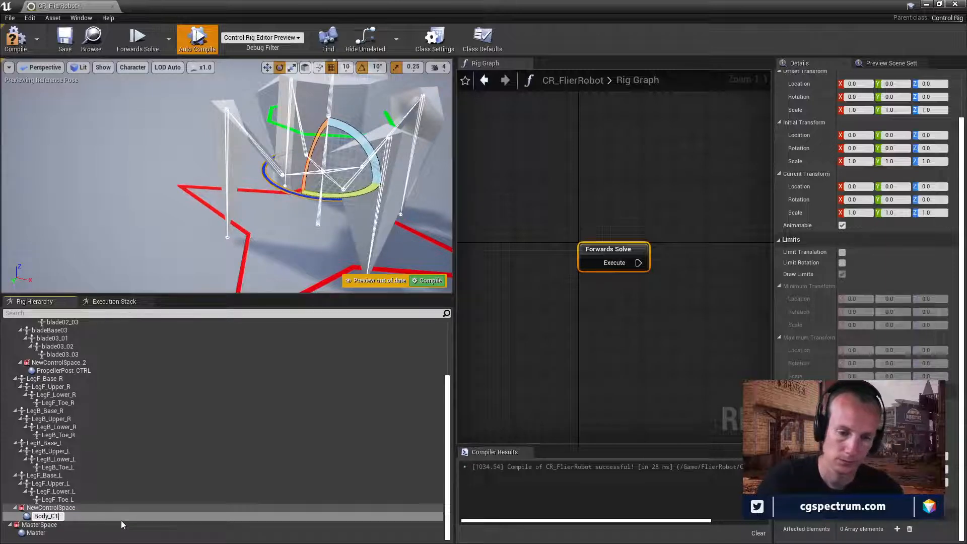
{"action": "type", "text": "RL"}
{"action": "key", "text": "Return"}
Step: Rename the Master control as Master_CTRL
{"action": "left_click", "coordinate": [36, 534]}
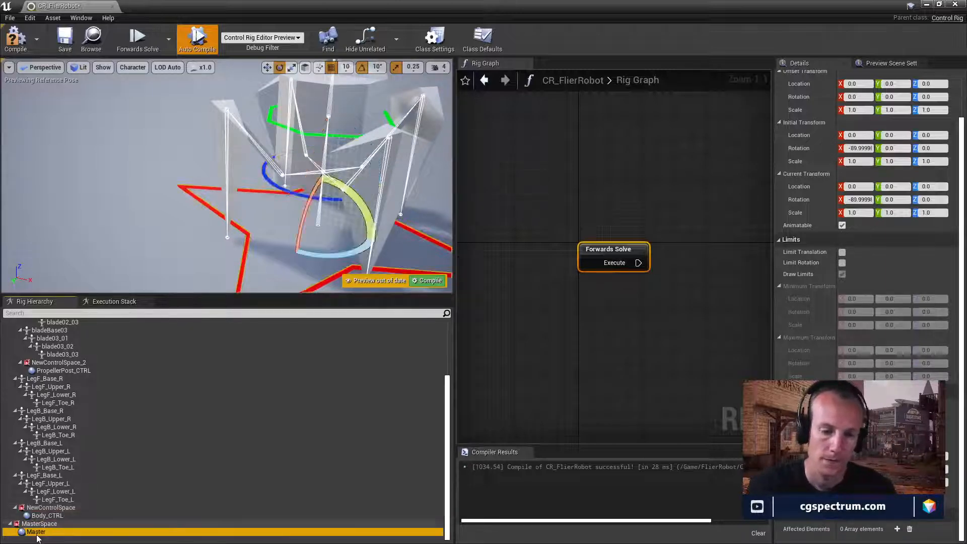
{"action": "left_click", "coordinate": [38, 533]}
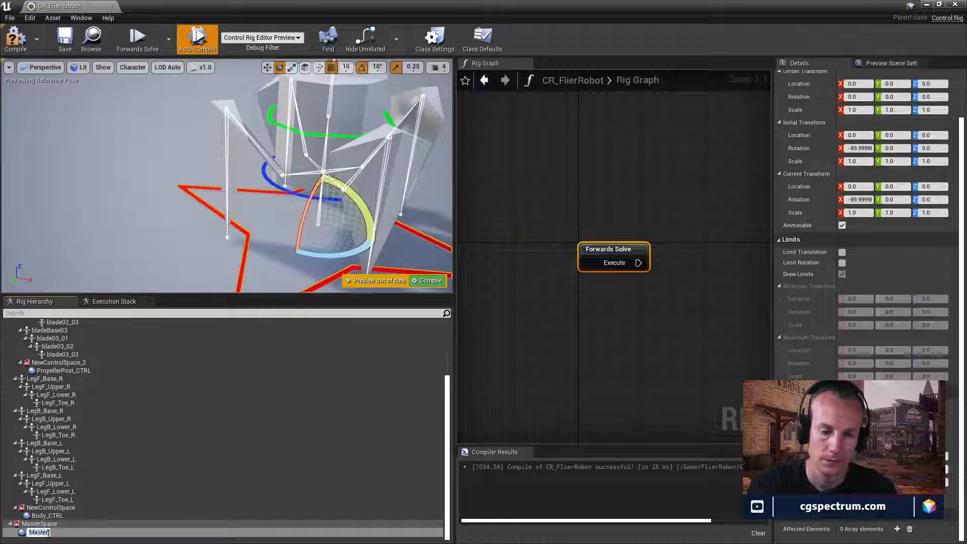
{"action": "left_click", "coordinate": [48, 533]}
{"action": "type", "text": "_CTR"}
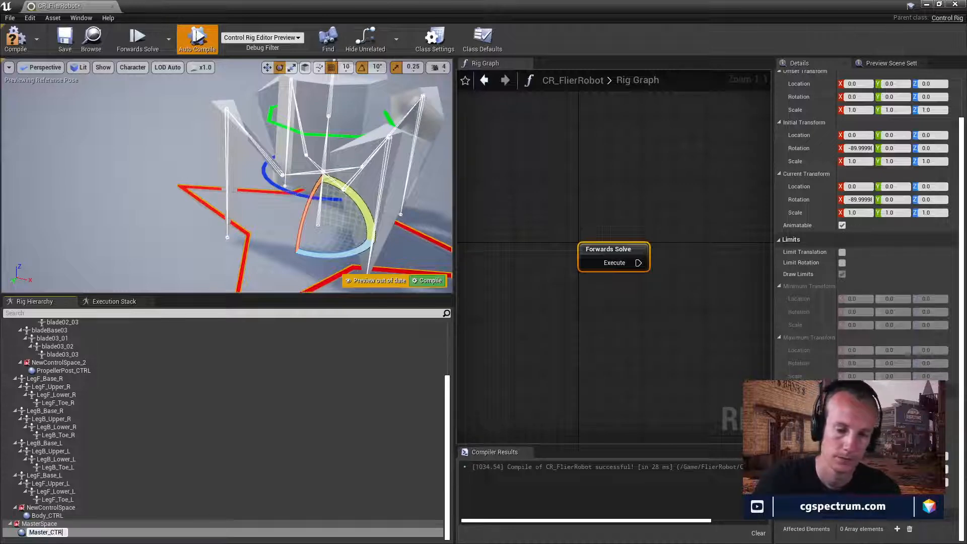
{"action": "type", "text": "L"}
{"action": "key", "text": "Return"}
Step: Compile and save the CR_FlierRobot control rig
{"action": "scroll", "coordinate": [123, 345], "scroll_direction": "up", "scroll_amount": 2}
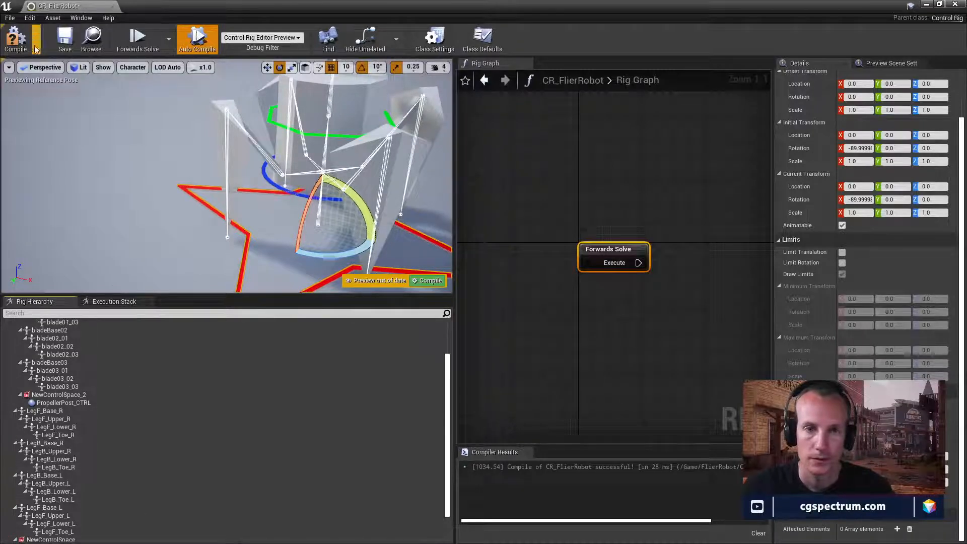
{"action": "left_click", "coordinate": [15, 40]}
{"action": "left_click", "coordinate": [65, 39]}
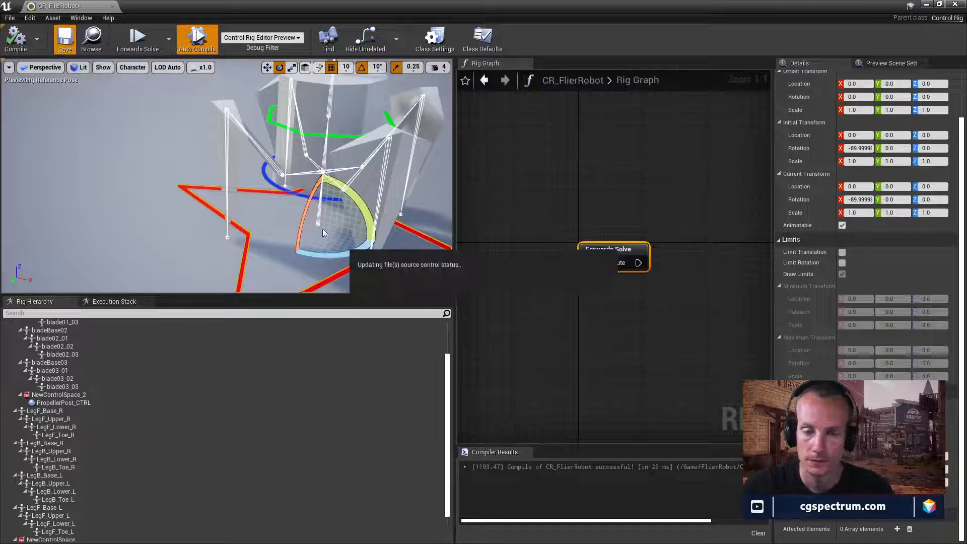
Step: Examine the first propeller blade's bones and the front and back leg bone chains in the hierarchy and preview
{"action": "scroll", "coordinate": [130, 409], "scroll_direction": "up", "scroll_amount": 3}
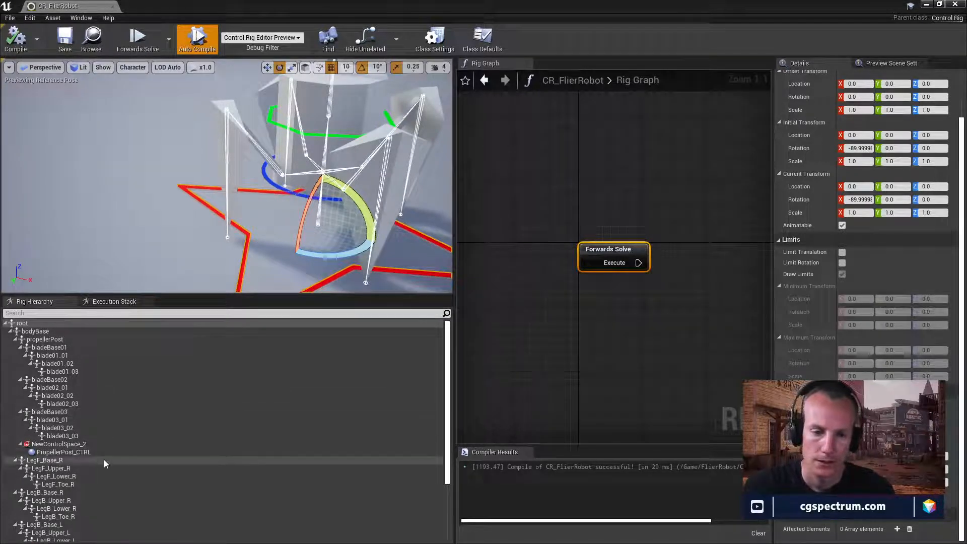
{"action": "right_click_drag", "start_coordinate": [308, 153], "coordinate": [272, 149]}
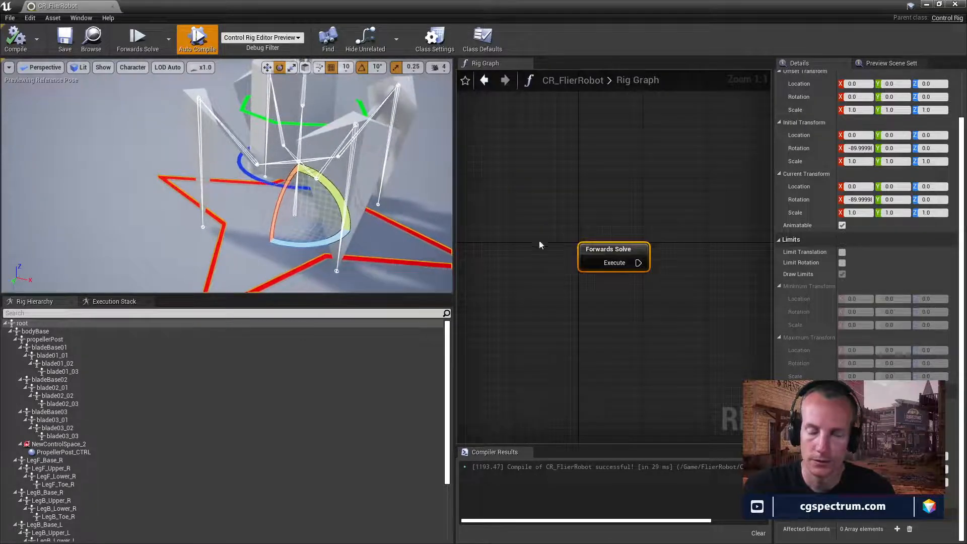
{"action": "left_click", "coordinate": [49, 347]}
{"action": "left_click", "coordinate": [53, 355]}
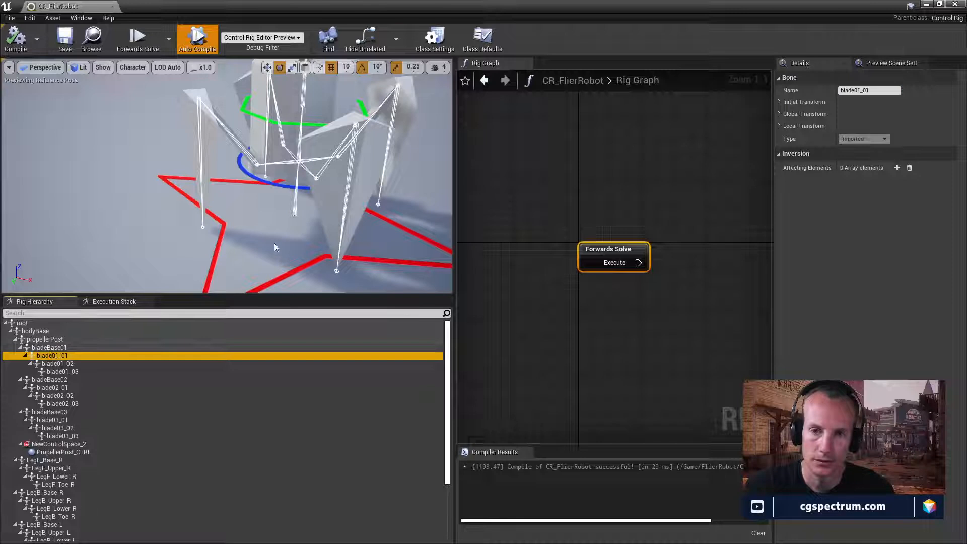
{"action": "scroll", "coordinate": [55, 419], "scroll_direction": "down", "scroll_amount": 3}
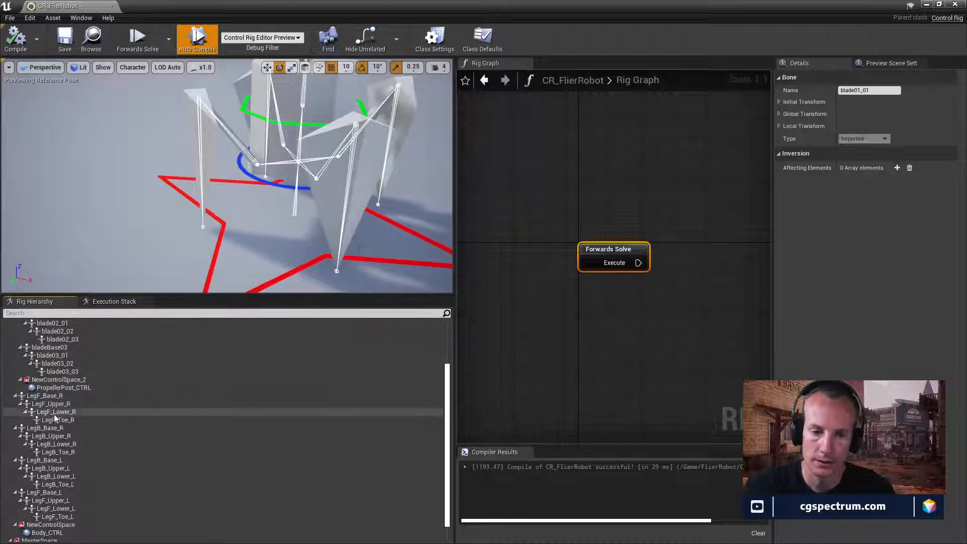
{"action": "left_click", "coordinate": [49, 405]}
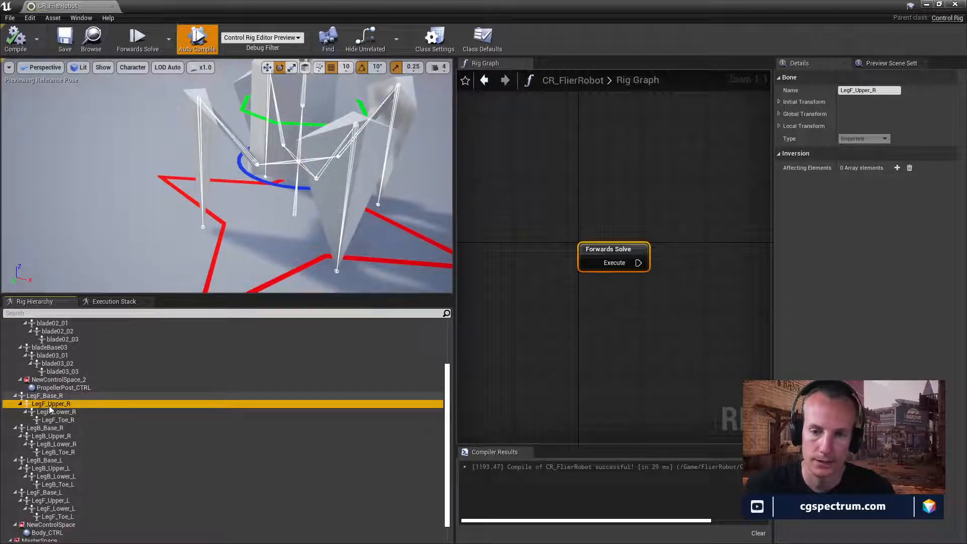
{"action": "key", "text": "f"}
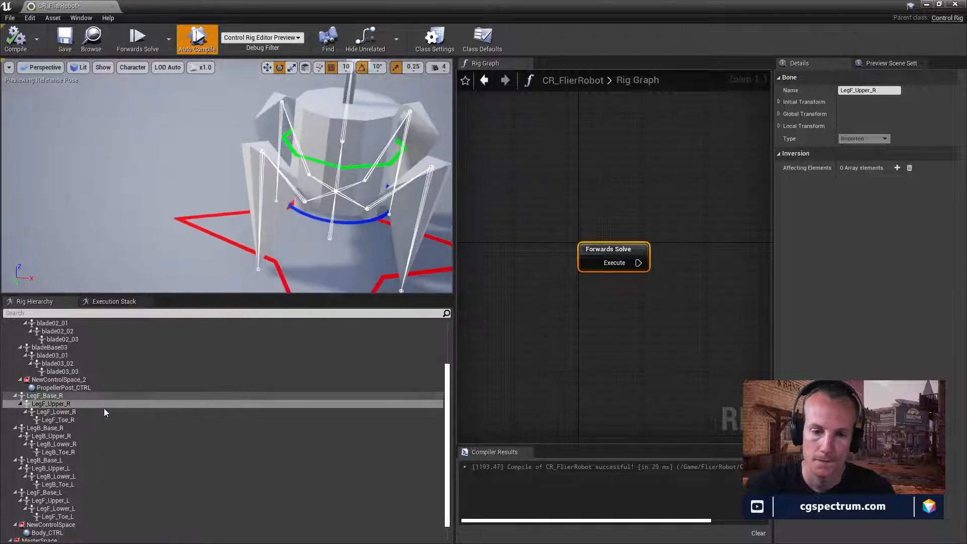
{"action": "left_click", "coordinate": [41, 461]}
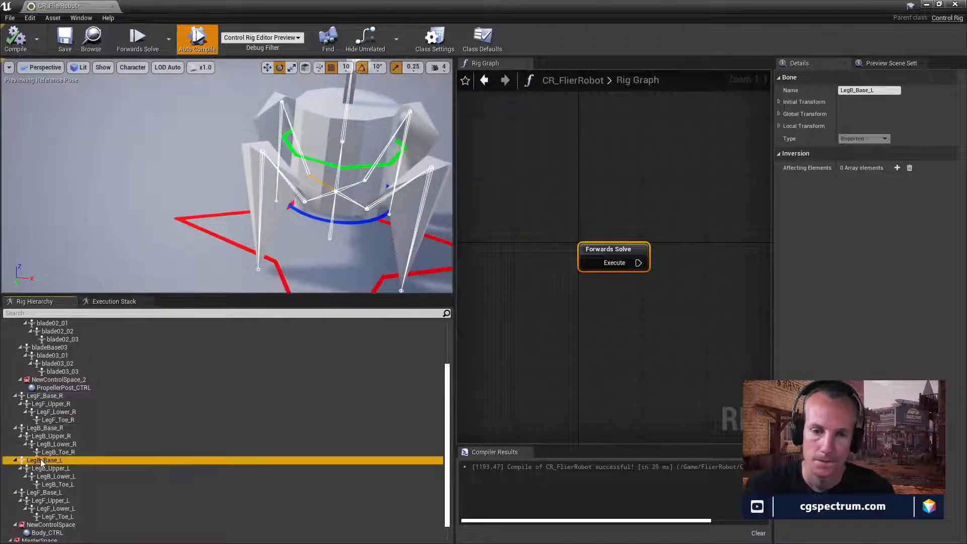
{"action": "left_click", "coordinate": [44, 428]}
{"action": "key", "text": "f"}
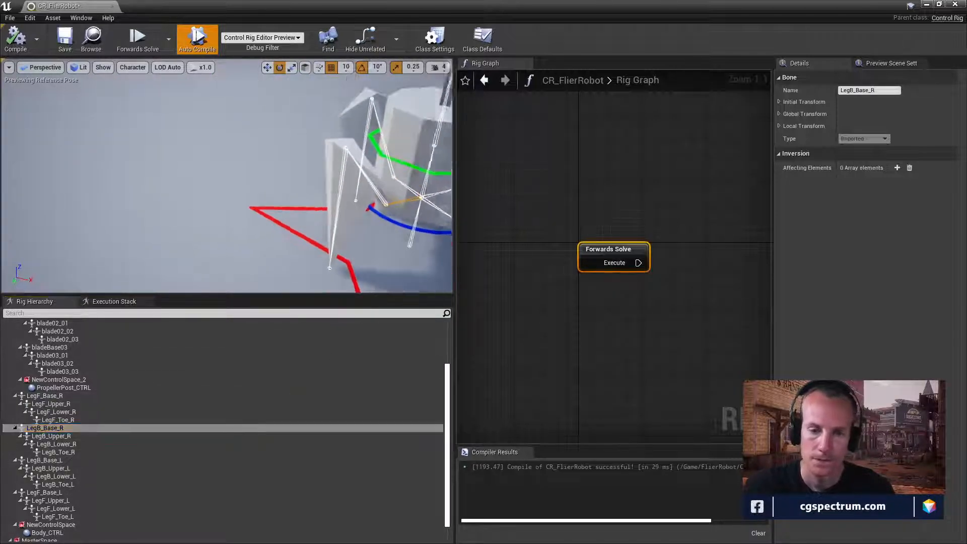
{"action": "left_click", "coordinate": [56, 437]}
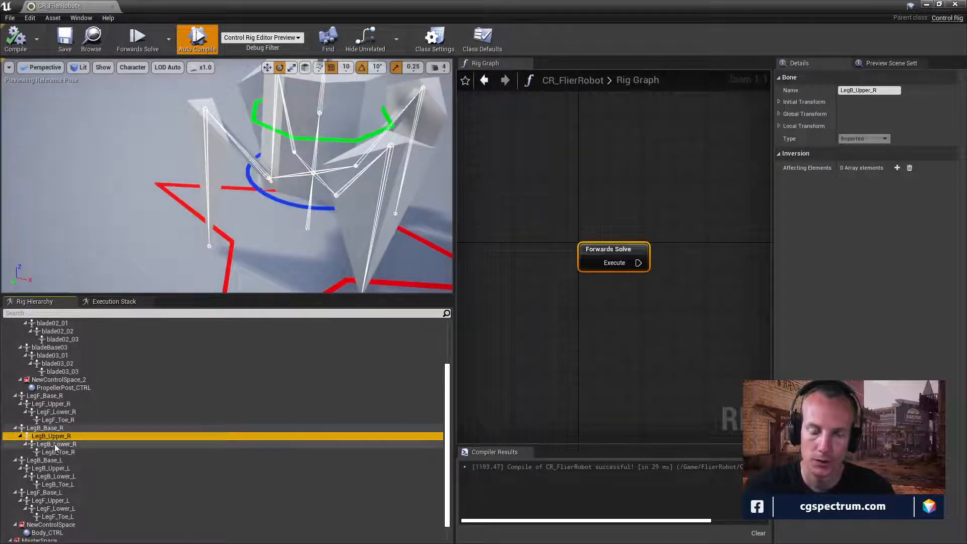
{"action": "left_click", "coordinate": [55, 445]}
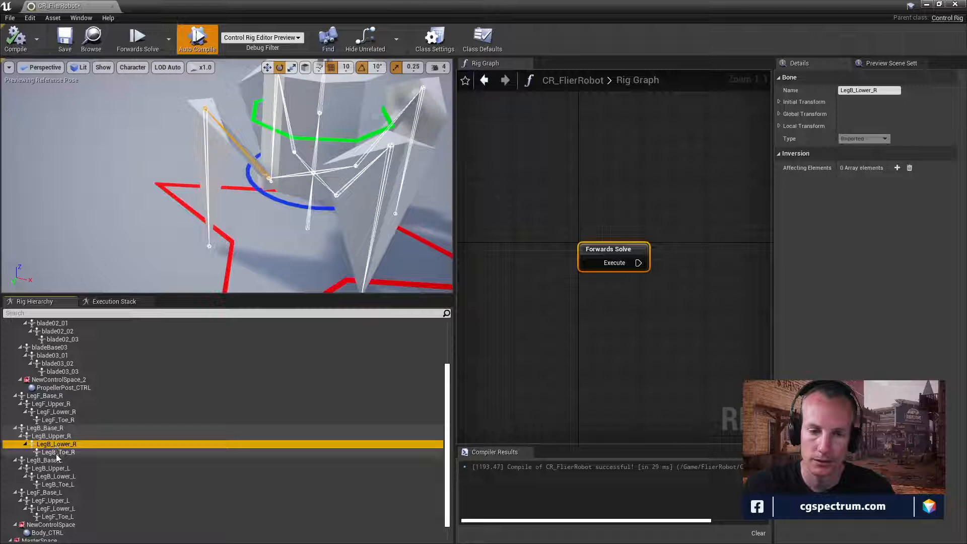
{"action": "left_click", "coordinate": [57, 452]}
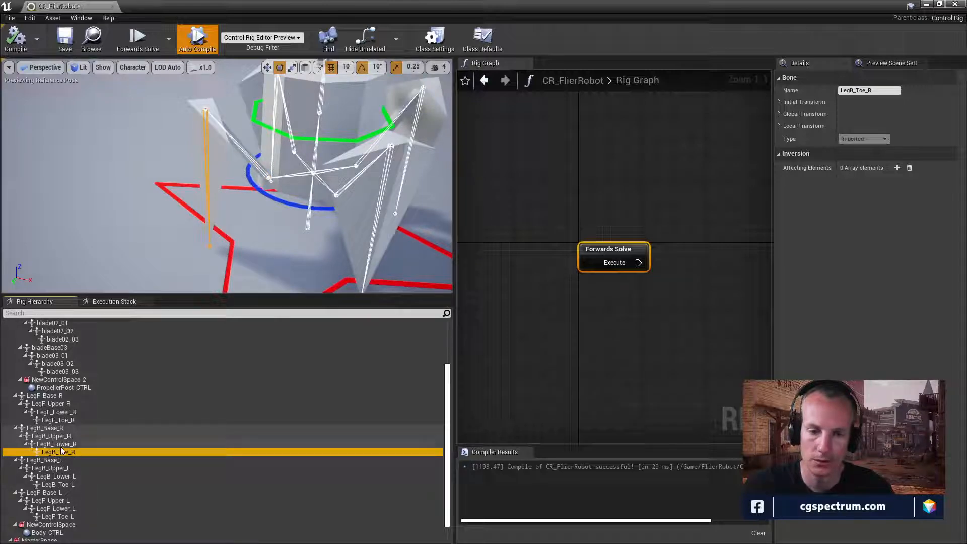
Step: Add a new control under the LegB_Upper_R bone
{"action": "left_click", "coordinate": [56, 436]}
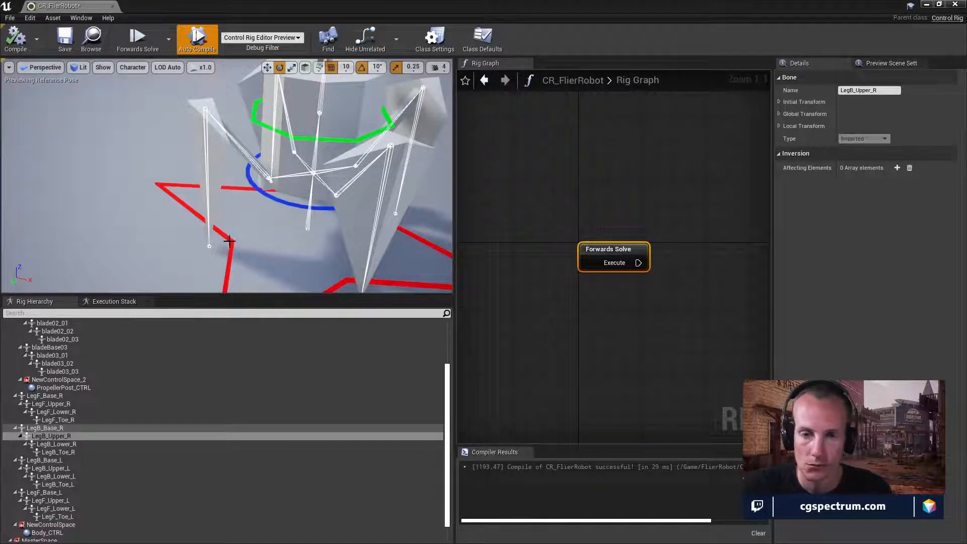
{"action": "left_click_drag", "start_coordinate": [229, 241], "coordinate": [274, 286]}
{"action": "scroll", "coordinate": [153, 473], "scroll_direction": "down", "scroll_amount": 1}
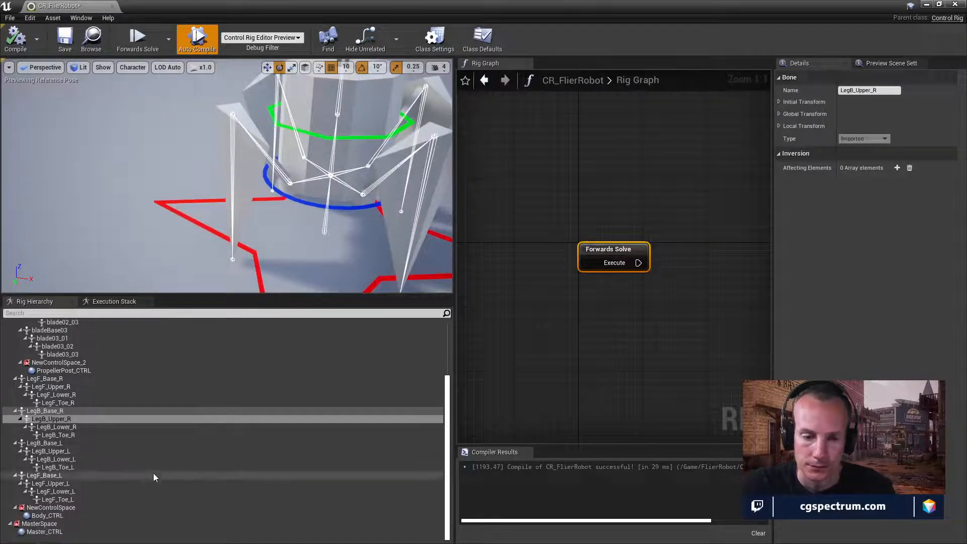
{"action": "right_click", "coordinate": [62, 419]}
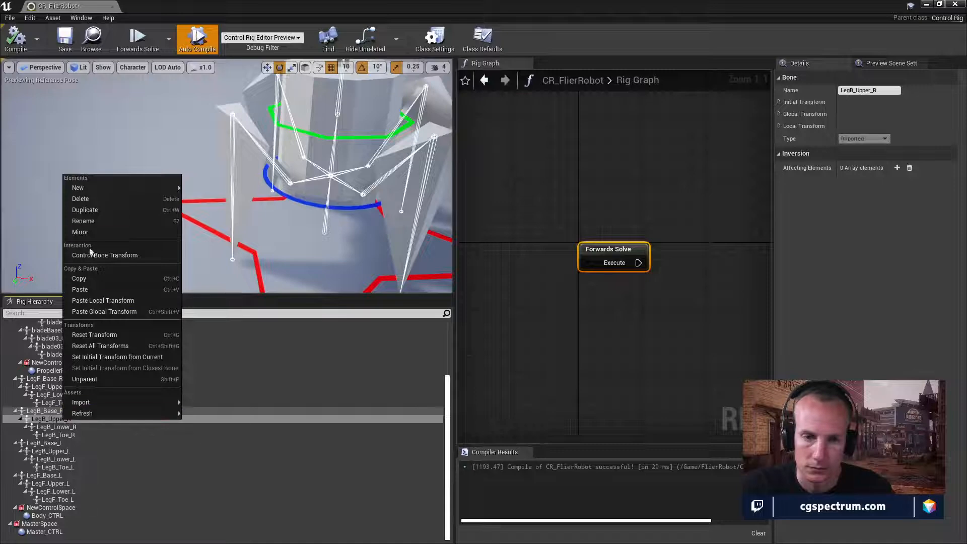
{"action": "mouse_move", "coordinate": [101, 189]}
{"action": "left_click", "coordinate": [206, 196]}
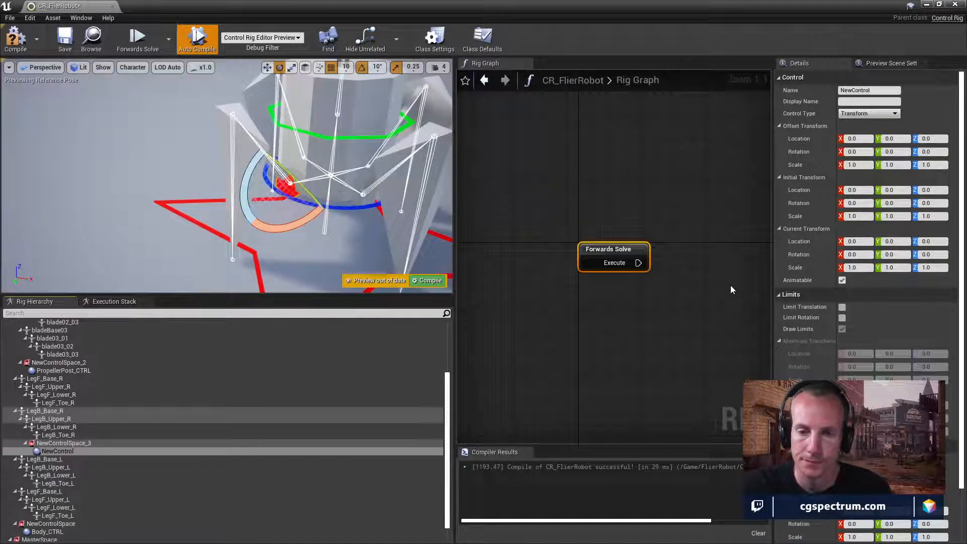
Step: Examine the gizmo shapes available for the new control under LegB_Upper_R
{"action": "scroll", "coordinate": [866, 303], "scroll_direction": "down", "scroll_amount": 3}
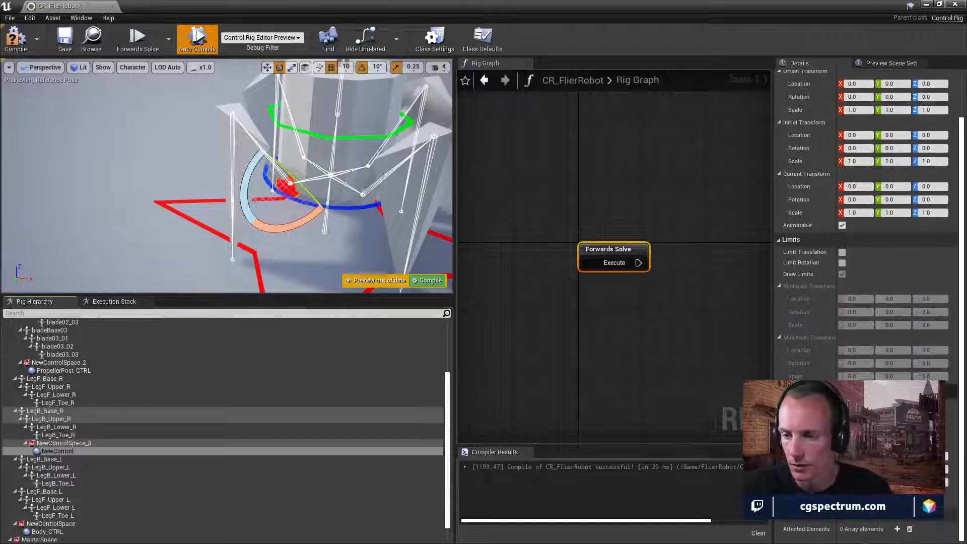
{"action": "scroll", "coordinate": [876, 353], "scroll_direction": "up", "scroll_amount": 1}
{"action": "scroll", "coordinate": [876, 353], "scroll_direction": "down", "scroll_amount": 1}
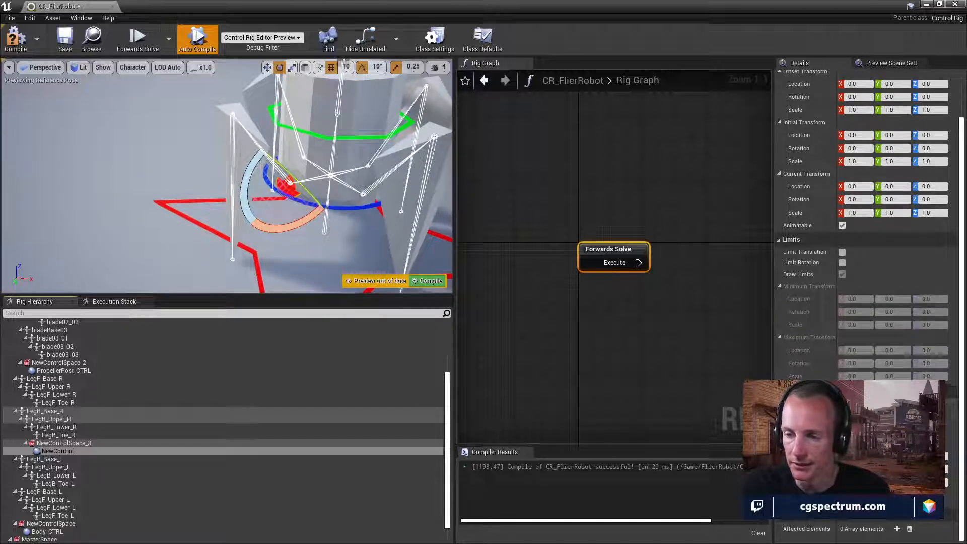
{"action": "left_click", "coordinate": [876, 429]}
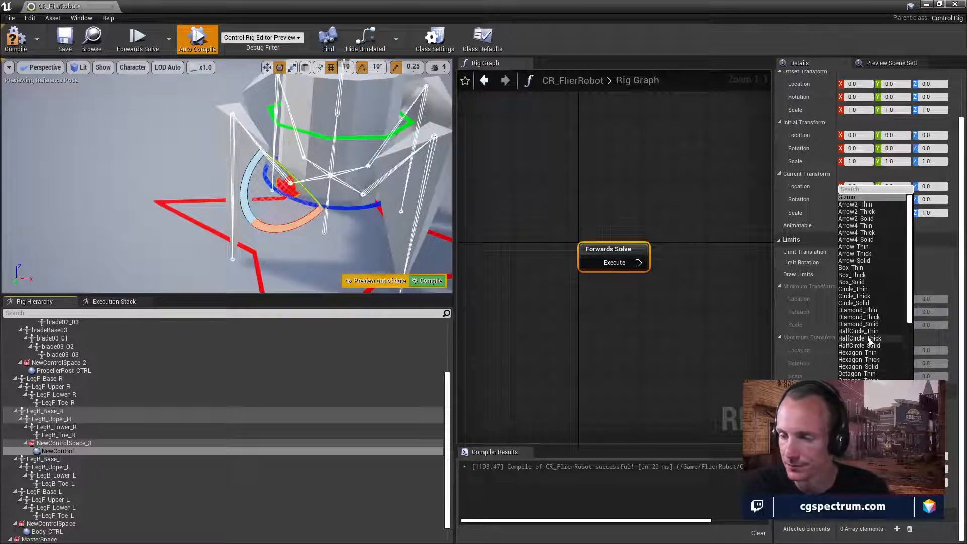
{"action": "scroll", "coordinate": [876, 351], "scroll_direction": "down", "scroll_amount": 1}
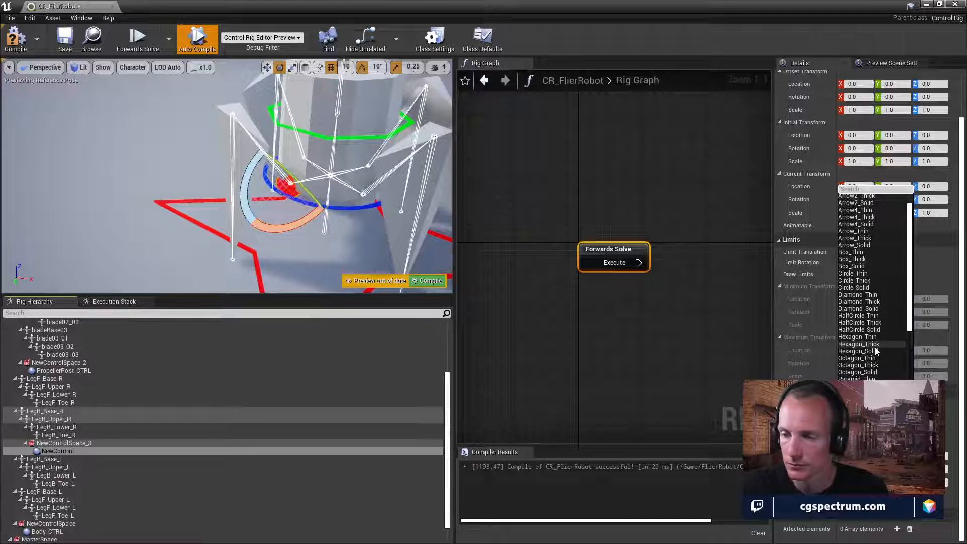
{"action": "scroll", "coordinate": [877, 351], "scroll_direction": "down", "scroll_amount": 2}
{"action": "scroll", "coordinate": [877, 351], "scroll_direction": "up", "scroll_amount": 2}
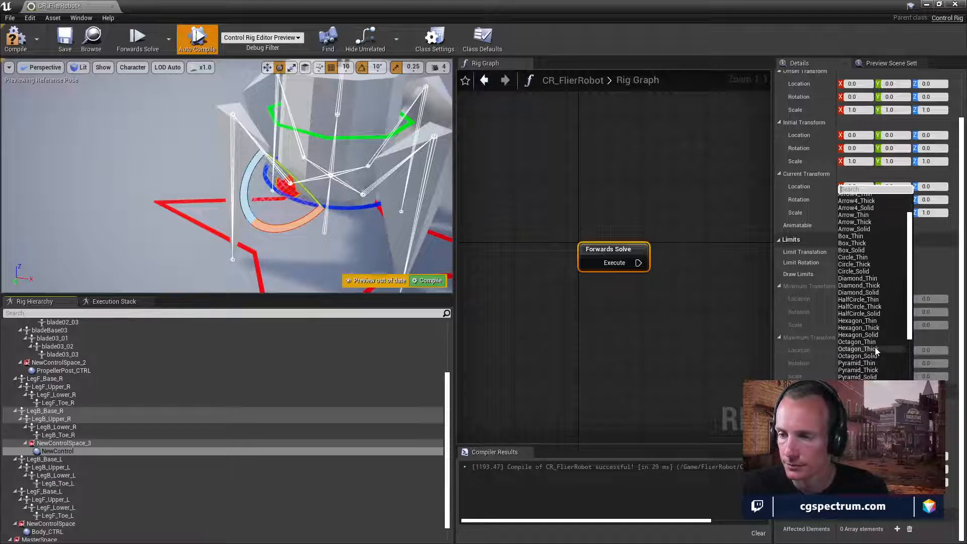
{"action": "scroll", "coordinate": [877, 351], "scroll_direction": "up", "scroll_amount": 1}
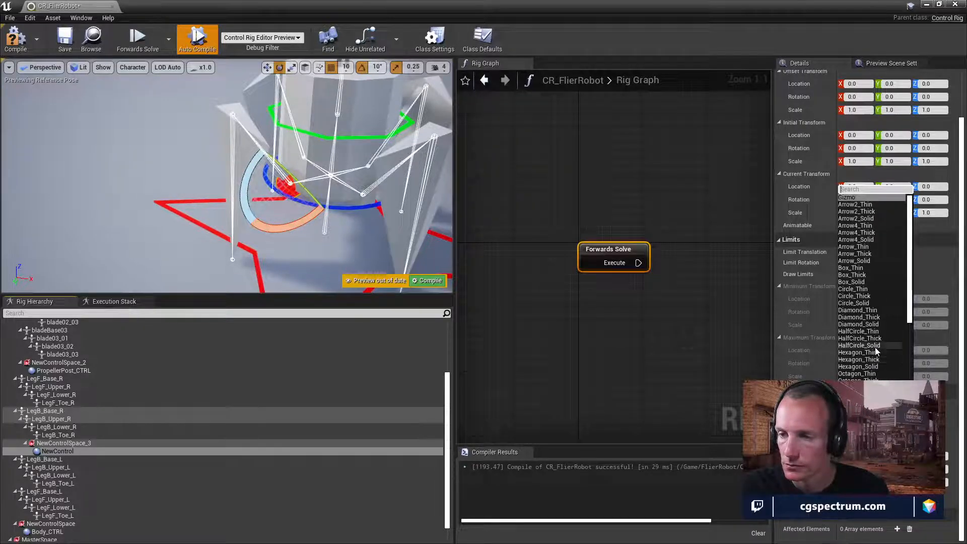
Step: Add a new control under the LegB_Toe_R bone
{"action": "right_click_drag", "start_coordinate": [335, 212], "coordinate": [298, 214]}
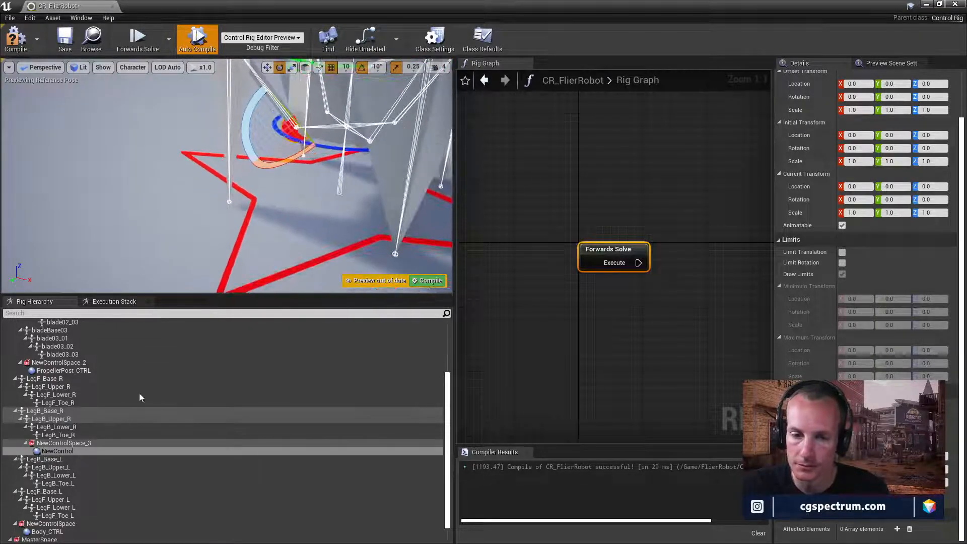
{"action": "left_click", "coordinate": [57, 435]}
{"action": "right_click", "coordinate": [64, 436]}
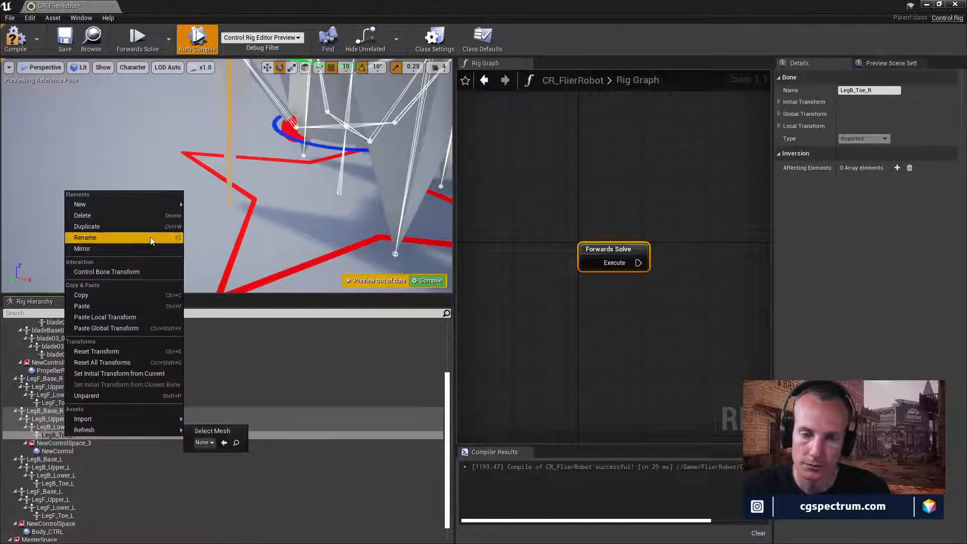
{"action": "mouse_move", "coordinate": [156, 204]}
{"action": "left_click", "coordinate": [225, 216]}
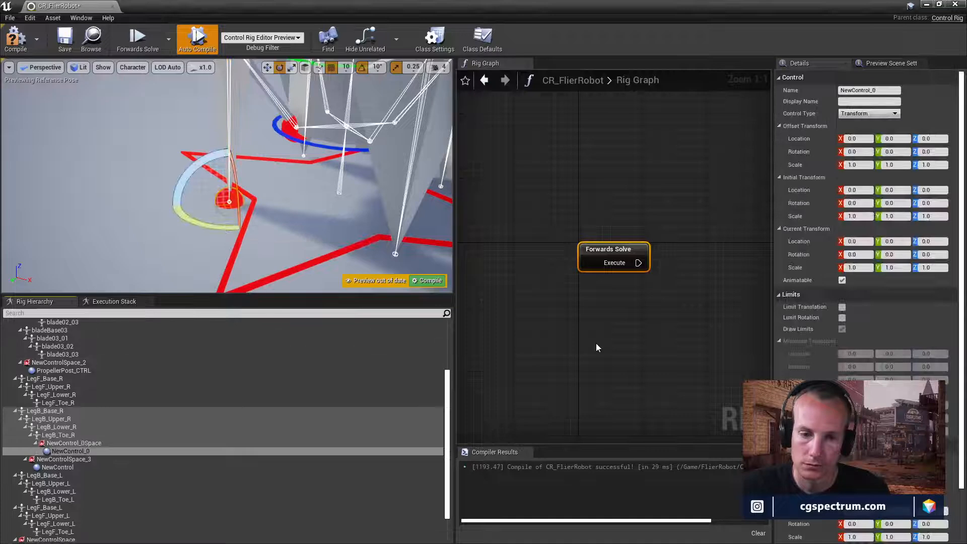
Step: Rename the NewControl control under NewControlSpace_3 as LegB_Base_CTRL
{"action": "left_click", "coordinate": [53, 468]}
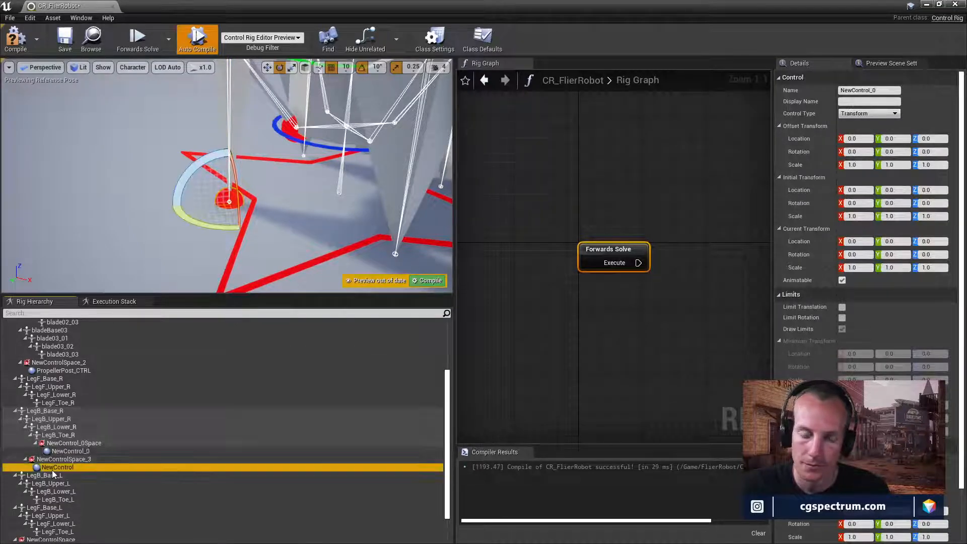
{"action": "left_click", "coordinate": [61, 468]}
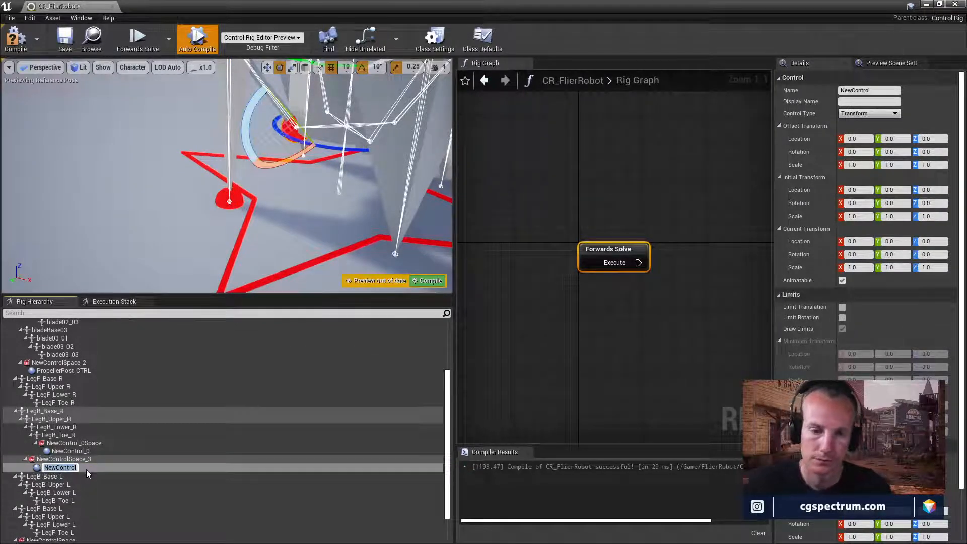
{"action": "type", "text": "Leg"}
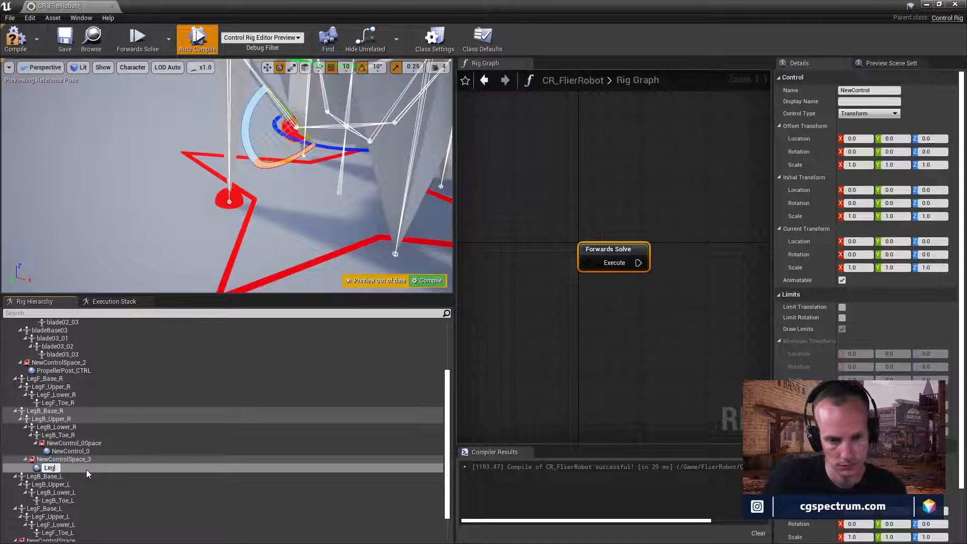
{"action": "type", "text": "B_"}
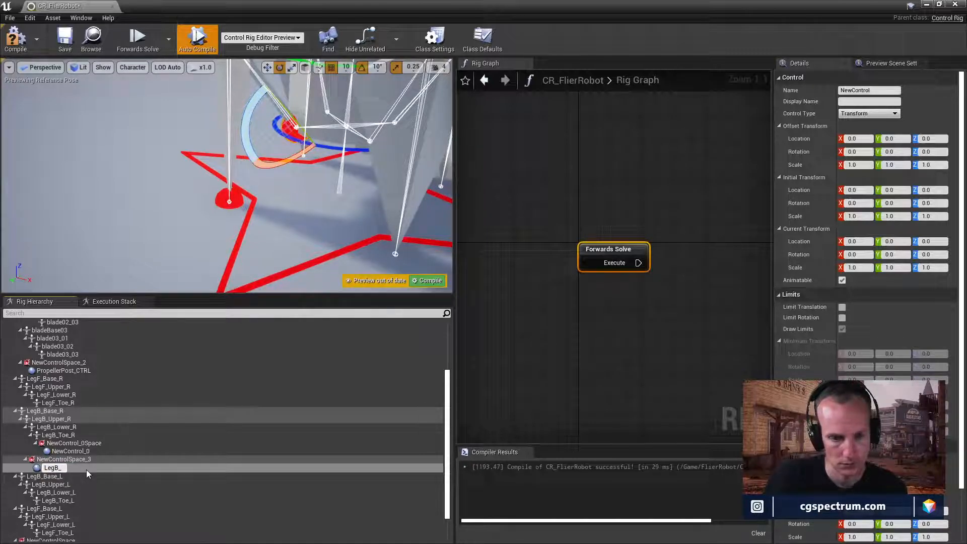
{"action": "type", "text": "B_Base_CTRL"}
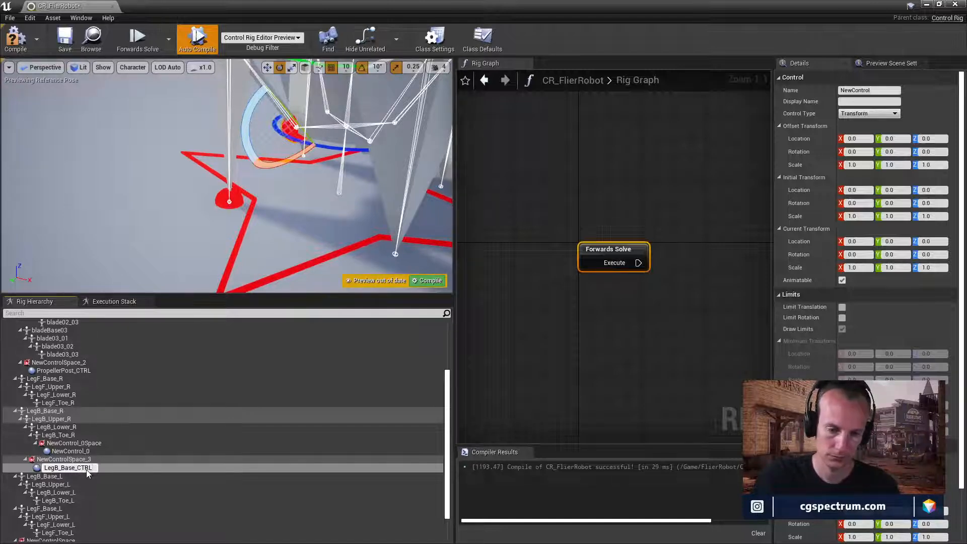
{"action": "key", "text": "Return"}
{"action": "left_click", "coordinate": [89, 451]}
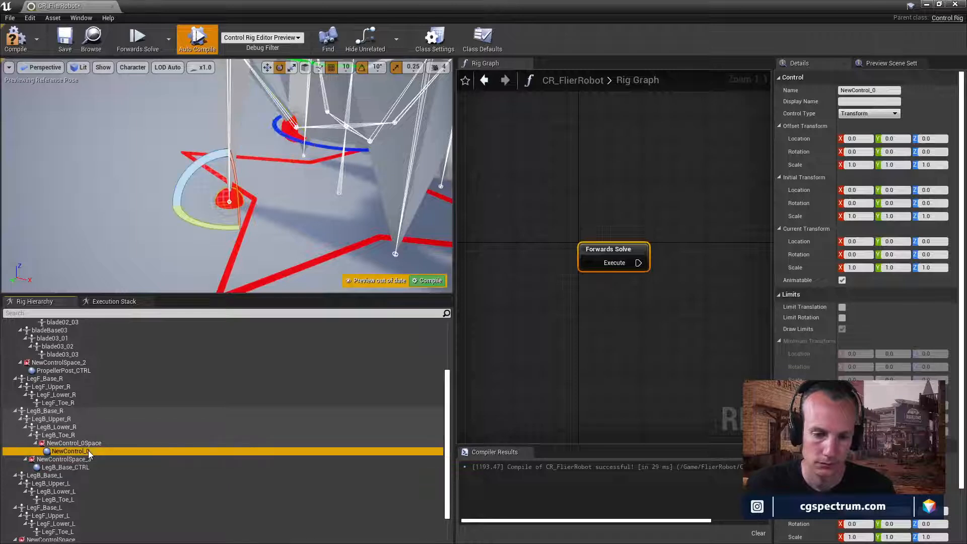
Step: Try to insert _R into the LegB_Base_CTRL control's name, making it LegB_Base_R_CTRL
{"action": "left_click", "coordinate": [59, 469]}
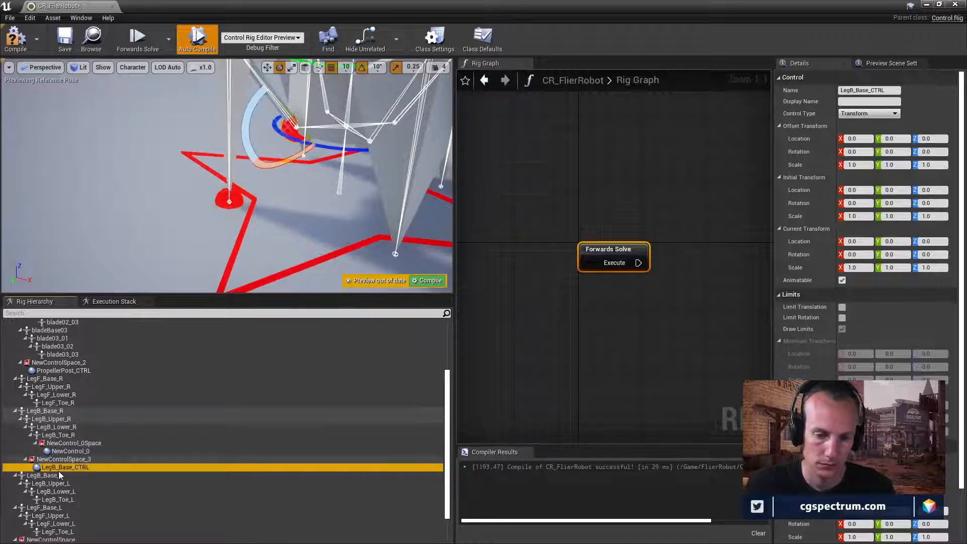
{"action": "left_click", "coordinate": [71, 469]}
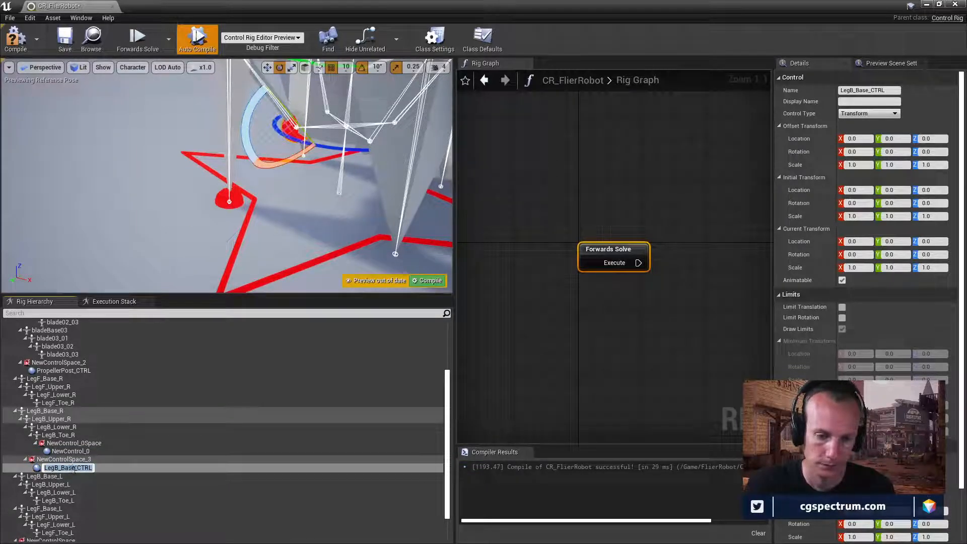
{"action": "left_click", "coordinate": [74, 469]}
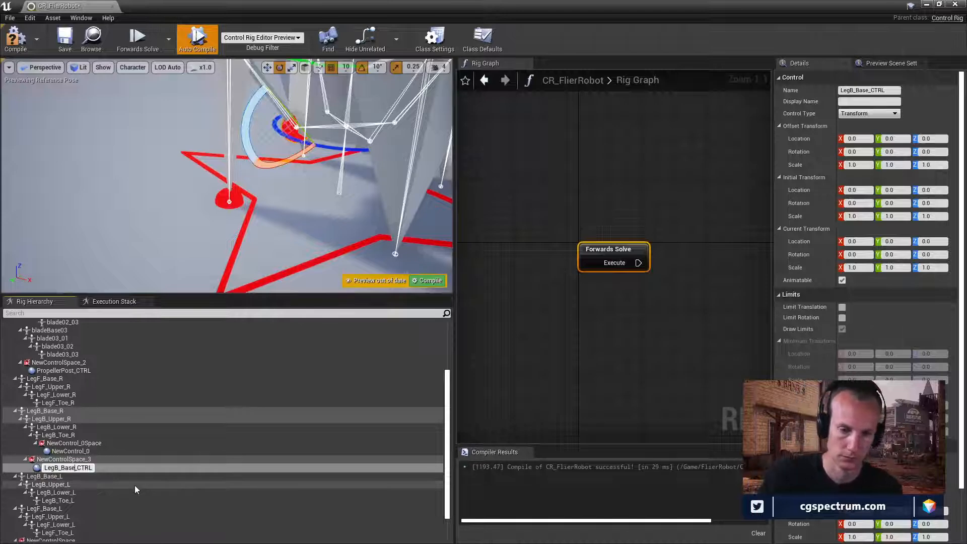
{"action": "type", "text": "_R"}
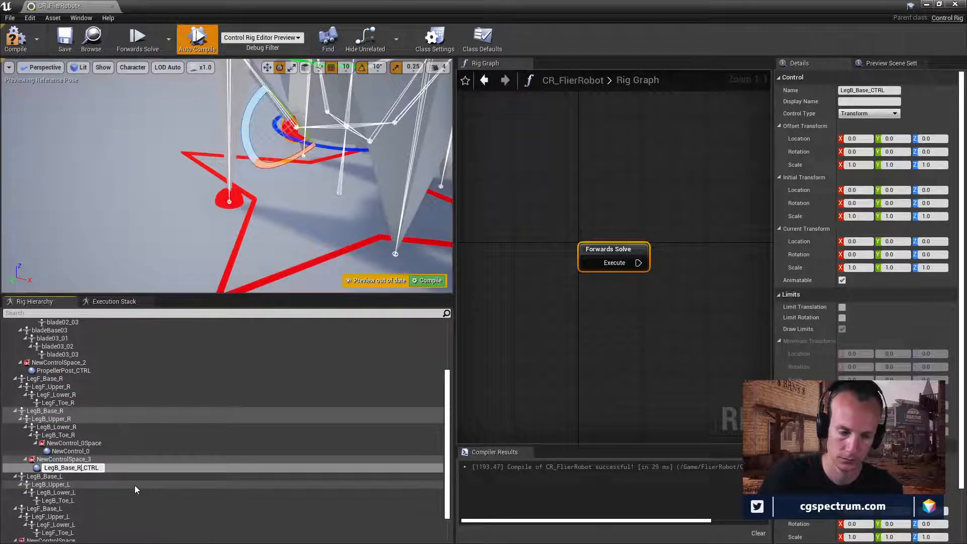
Step: Rename the new control under LegB_Toe_R as LegB_End_R_CTRL
{"action": "left_click", "coordinate": [80, 452]}
{"action": "left_click", "coordinate": [81, 452]}
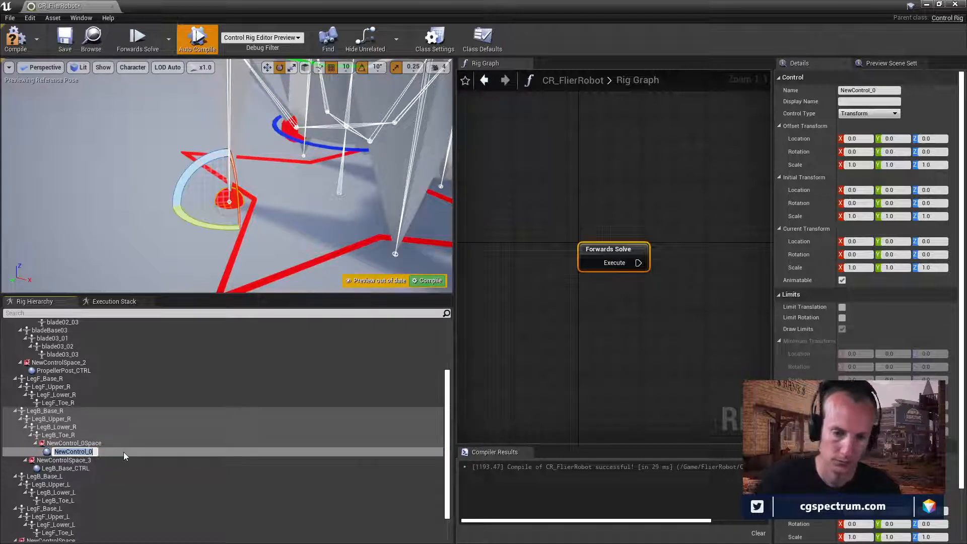
{"action": "type", "text": "LegB_"}
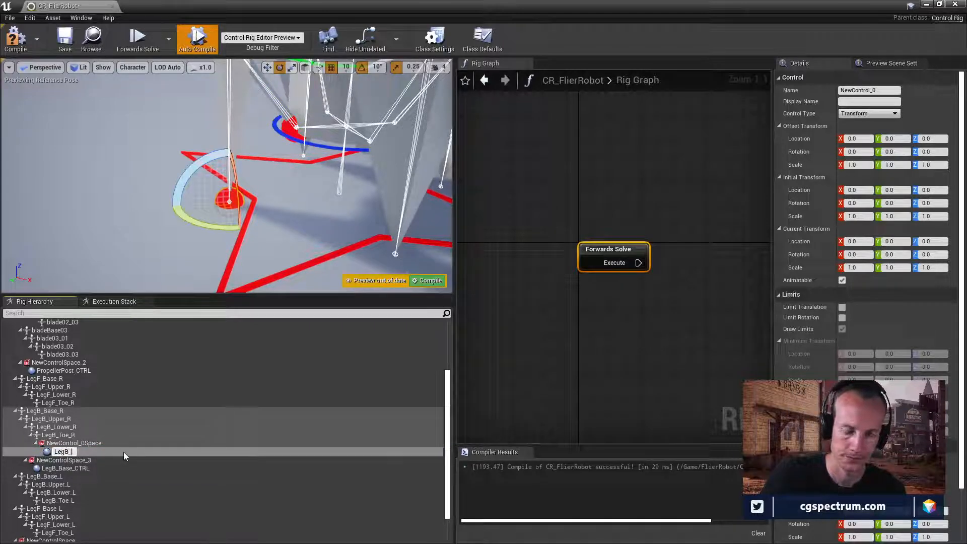
{"action": "type", "text": "Base"}
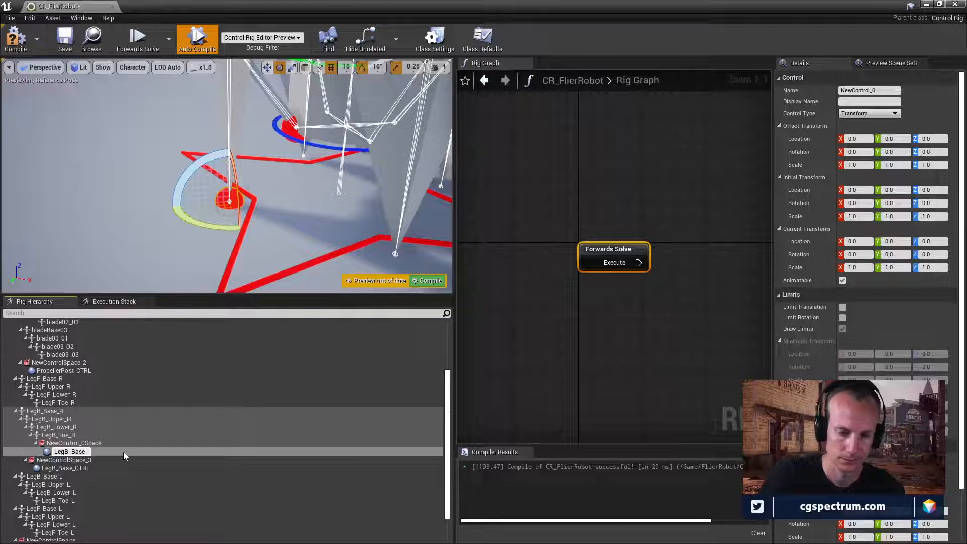
{"action": "type", "text": "_"}
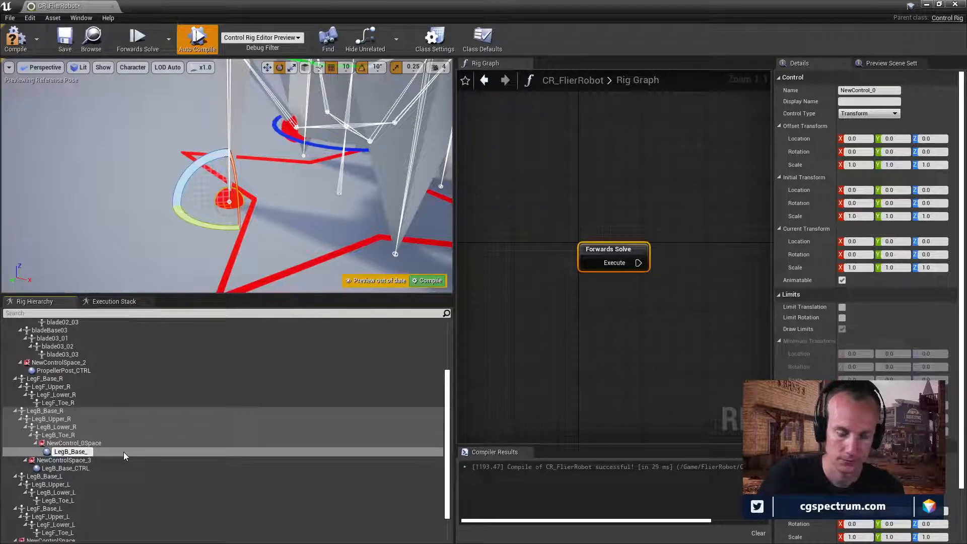
{"action": "type", "text": "L"}
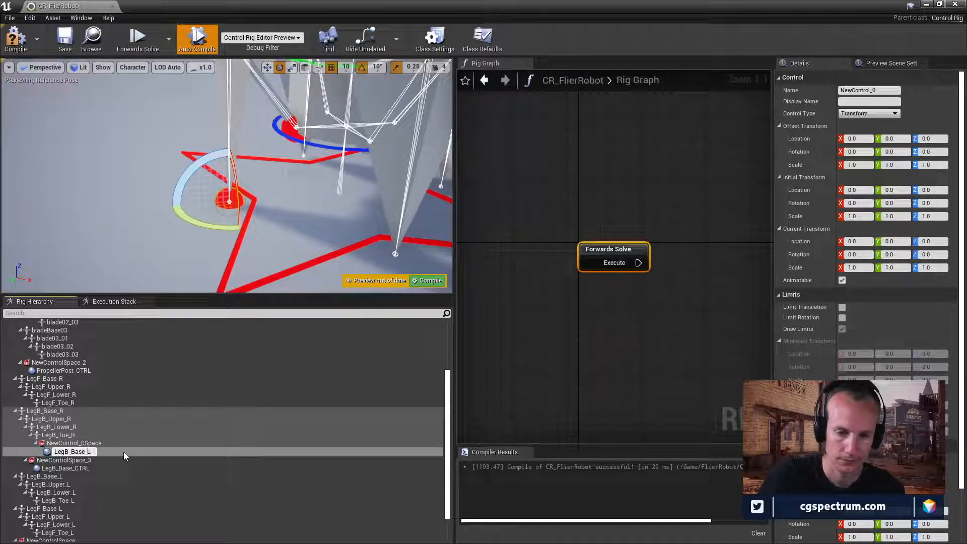
{"action": "key", "text": "BackSpace"}
{"action": "type", "text": "R"}
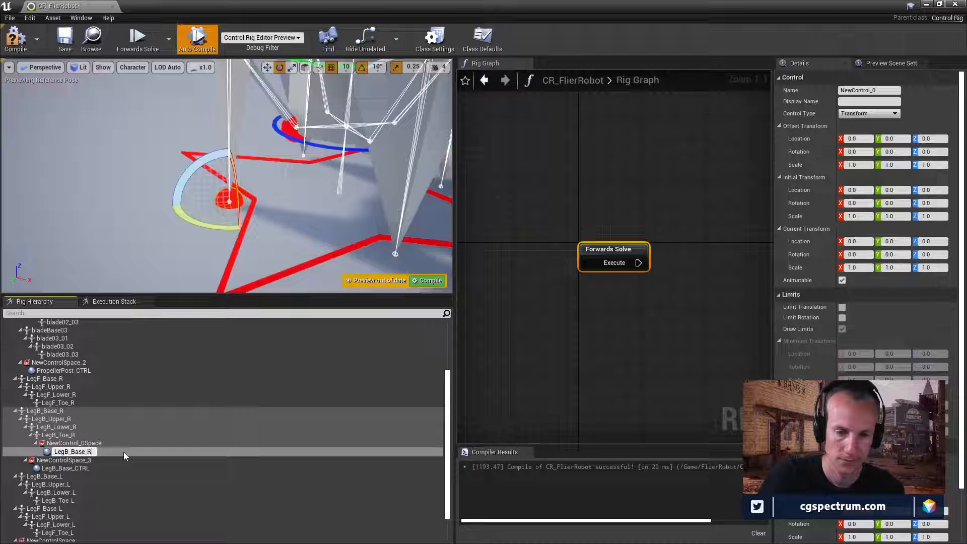
{"action": "key", "text": "Left"}
{"action": "key", "text": "Left"}
{"action": "key", "text": "BackSpace"}
{"action": "key", "text": "BackSpace"}
{"action": "key", "text": "BackSpace"}
{"action": "key", "text": "BackSpace"}
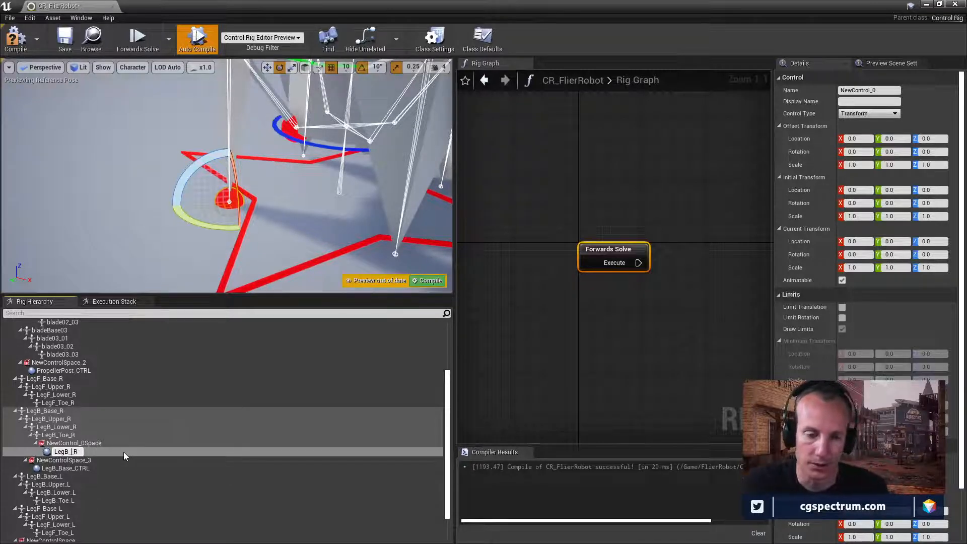
{"action": "type", "text": "End"}
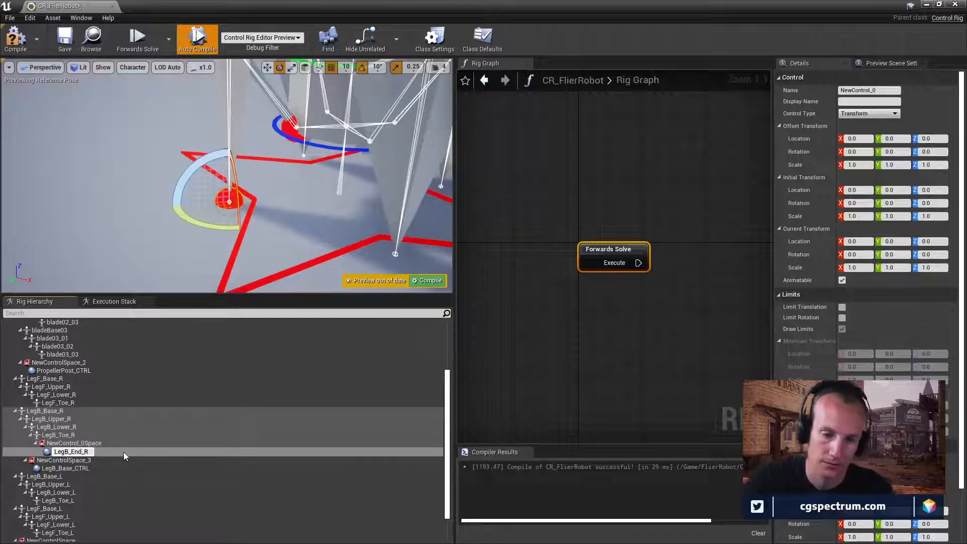
{"action": "key", "text": "End"}
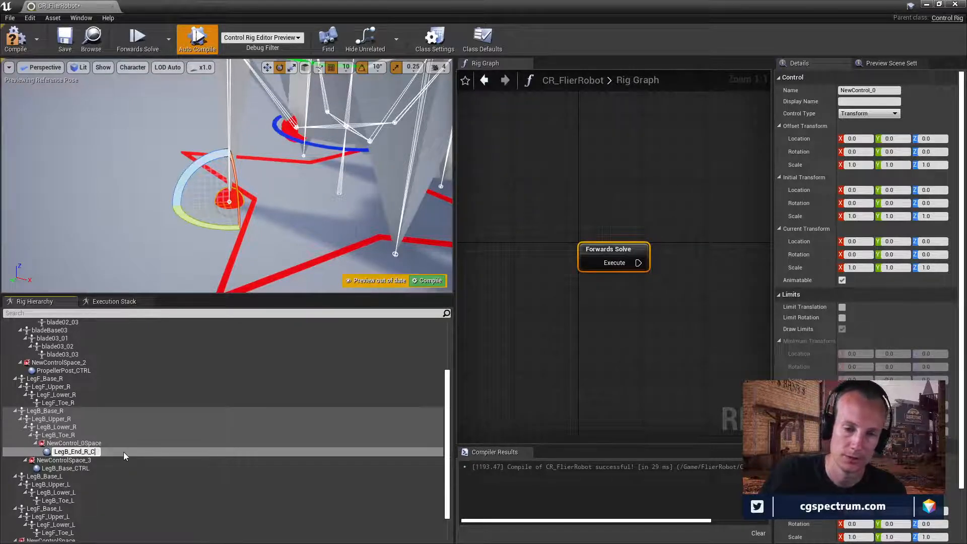
{"action": "type", "text": "_CTRL"}
{"action": "key", "text": "Return"}
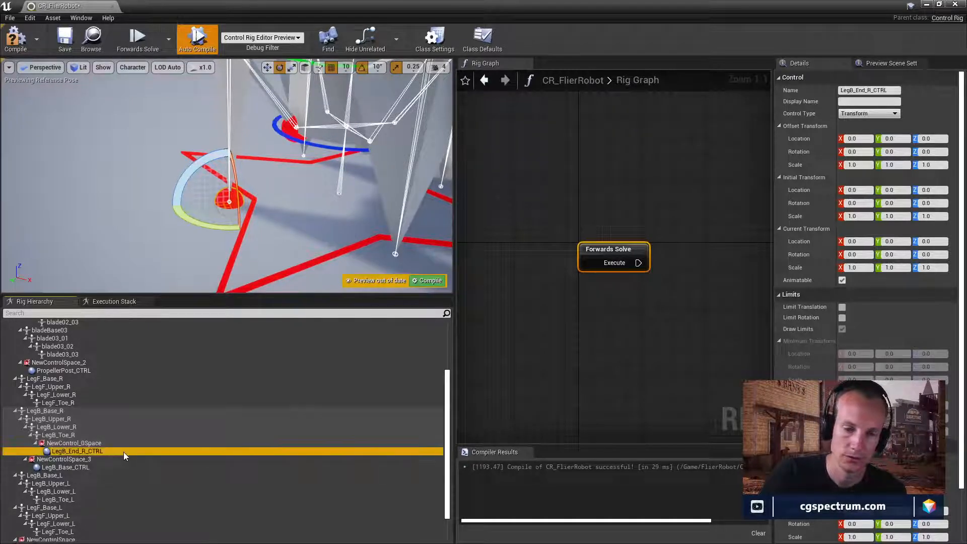
Step: Rename the LegB_Base_CTRL control as LegB_Base_R_CTRL
{"action": "left_click", "coordinate": [65, 465]}
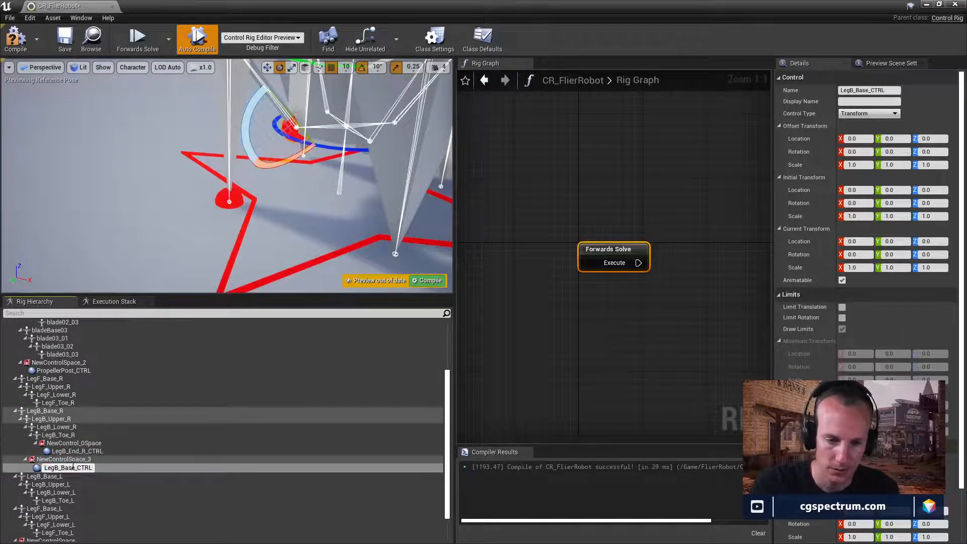
{"action": "double_click", "coordinate": [69, 467]}
{"action": "left_click", "coordinate": [75, 469]}
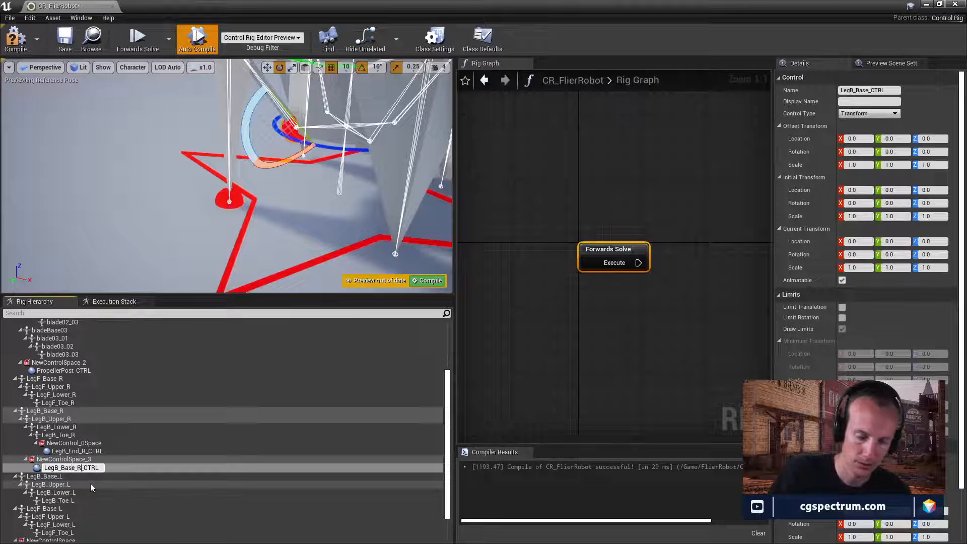
{"action": "type", "text": "R_"}
{"action": "key", "text": "Return"}
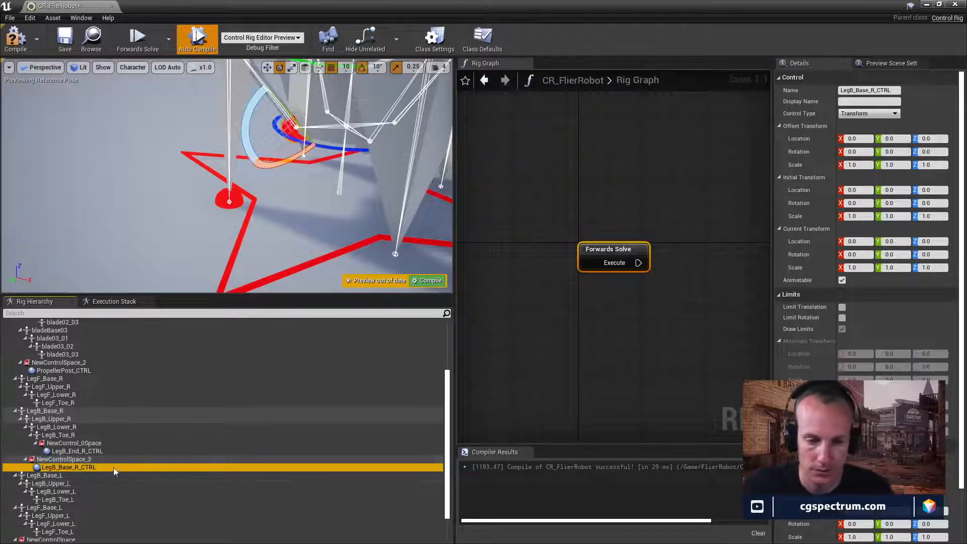
Step: Compile and save the control rig with the renamed right back leg controls
{"action": "key", "text": "Up"}
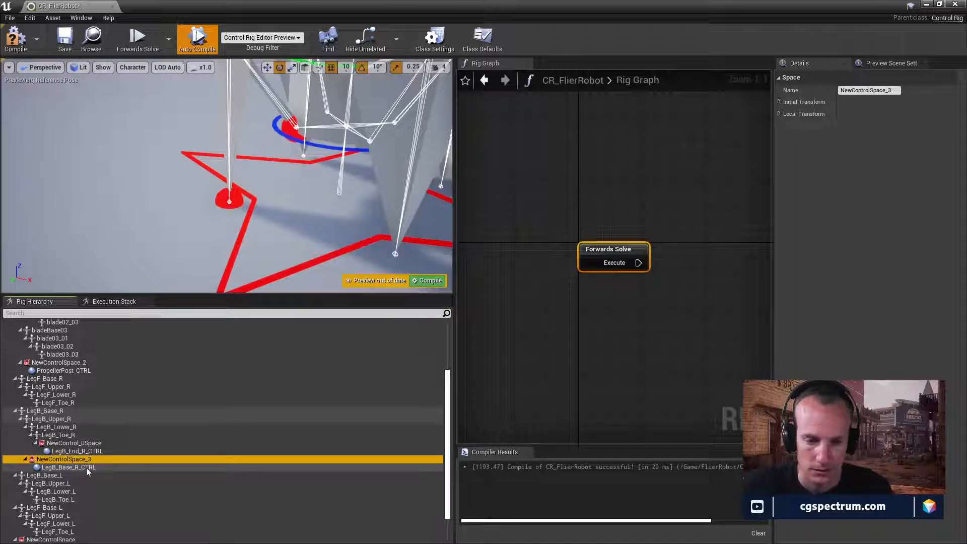
{"action": "left_click", "coordinate": [95, 452]}
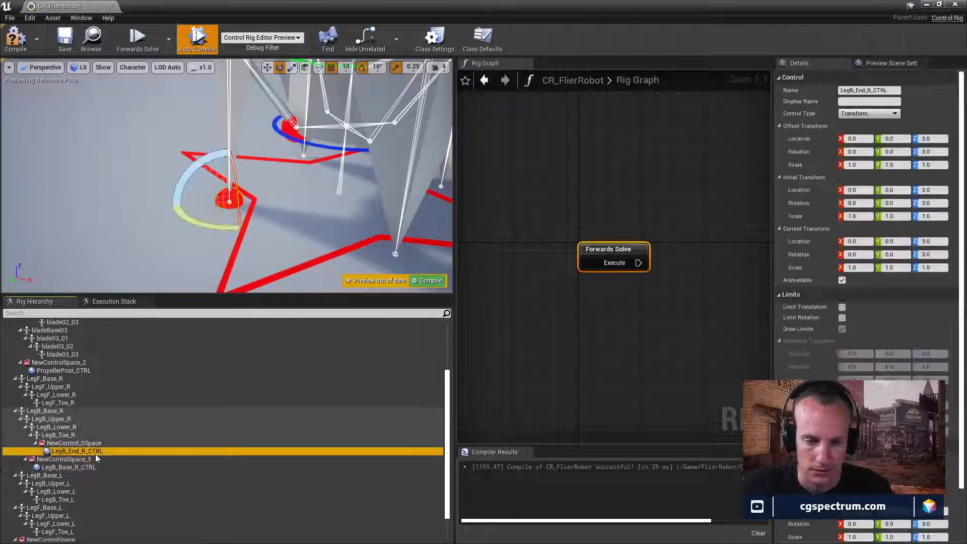
{"action": "right_click_drag", "start_coordinate": [218, 230], "coordinate": [222, 203]}
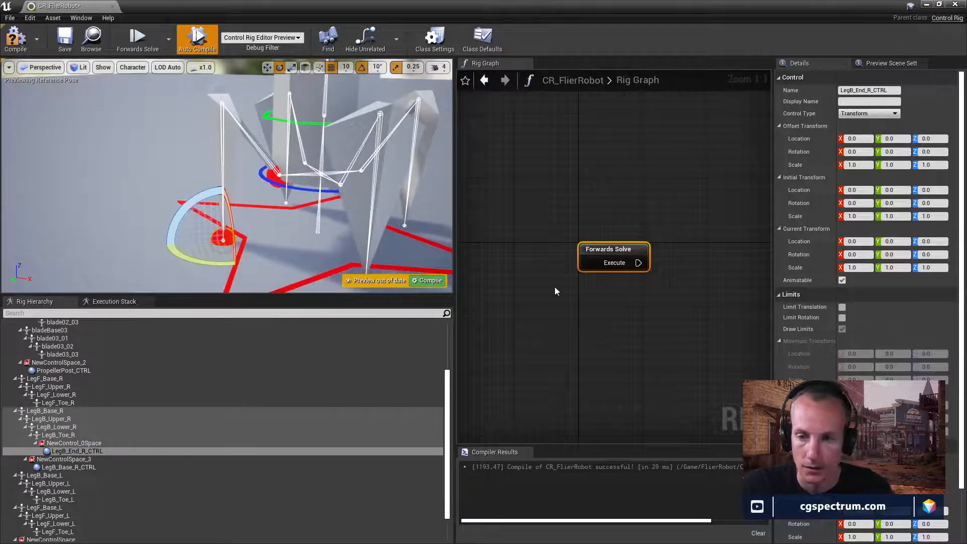
{"action": "right_click_drag", "start_coordinate": [616, 305], "coordinate": [528, 292]}
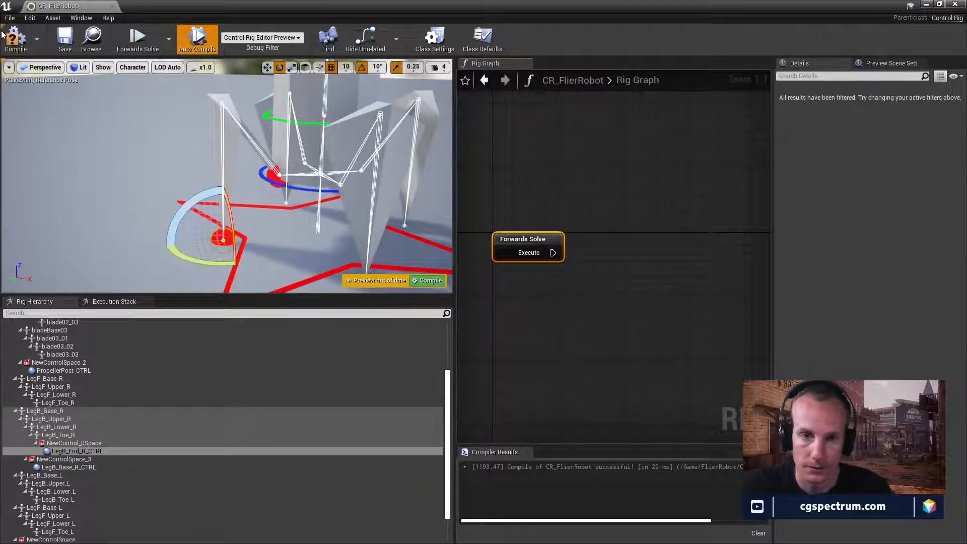
{"action": "left_click", "coordinate": [16, 38]}
{"action": "left_click", "coordinate": [65, 40]}
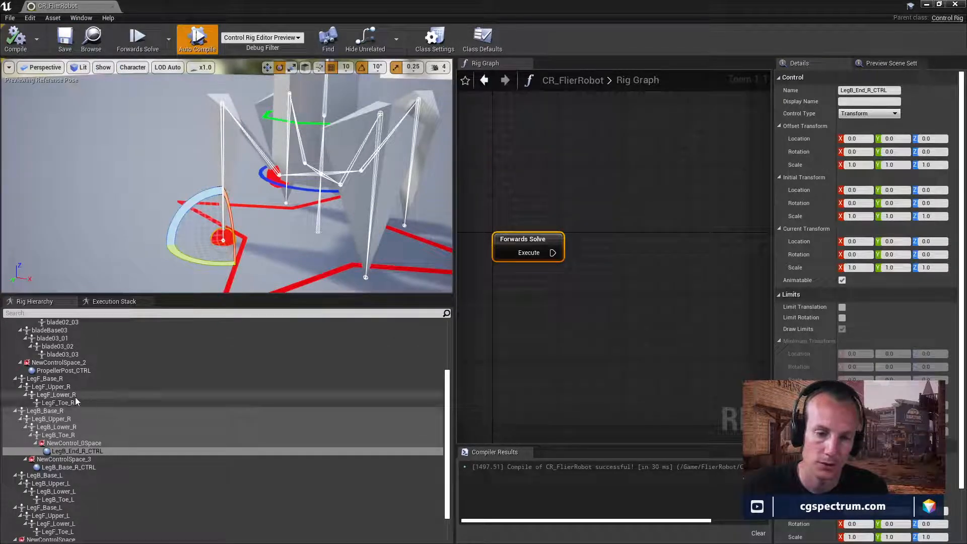
Step: Unparent Master_CTRL, Body_CTRL, PropellerPost_CTRL, LegB_Base_R_CTRL and LegB_End_R_CTRL from their spaces and compile the rig
{"action": "scroll", "coordinate": [101, 462], "scroll_direction": "down", "scroll_amount": 2}
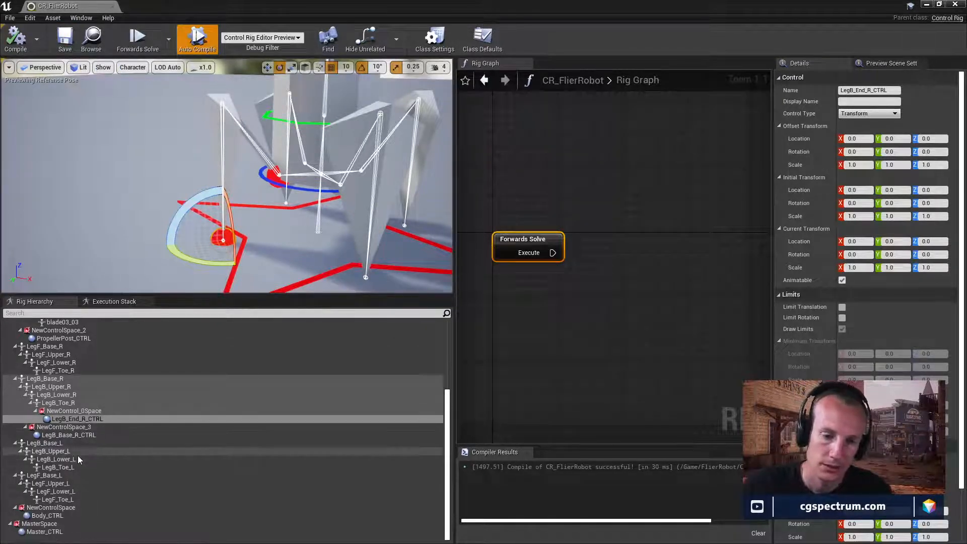
{"action": "left_click", "coordinate": [69, 434]}
{"action": "left_click", "coordinate": [76, 418], "text": "ctrl"}
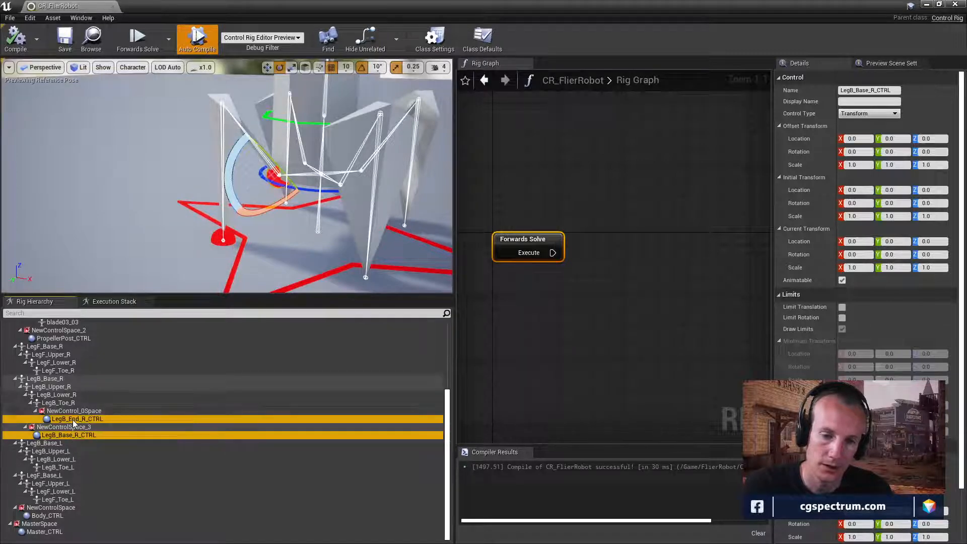
{"action": "scroll", "coordinate": [80, 413], "scroll_direction": "up", "scroll_amount": 2}
{"action": "left_click", "coordinate": [63, 371], "text": "ctrl"}
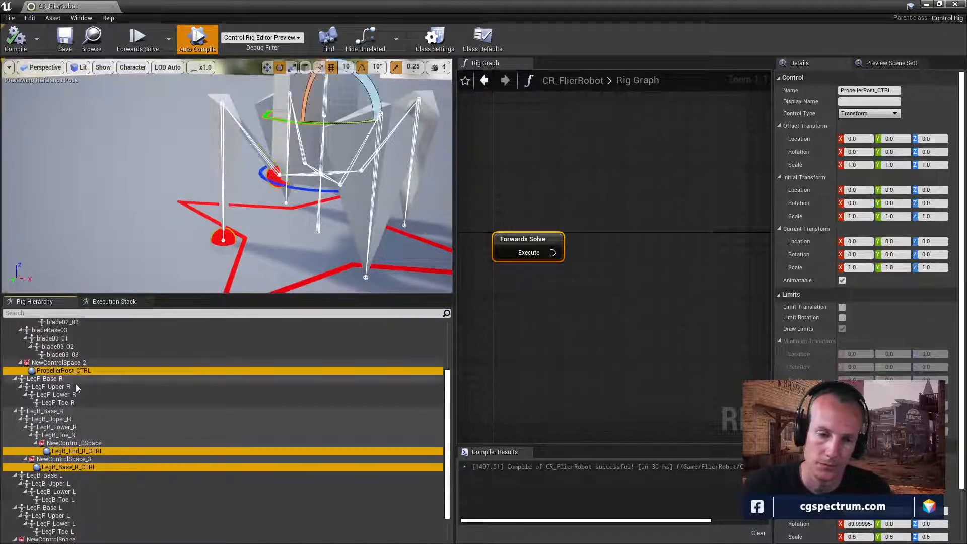
{"action": "scroll", "coordinate": [63, 373], "scroll_direction": "down", "scroll_amount": 2}
{"action": "left_click", "coordinate": [44, 531], "text": "ctrl"}
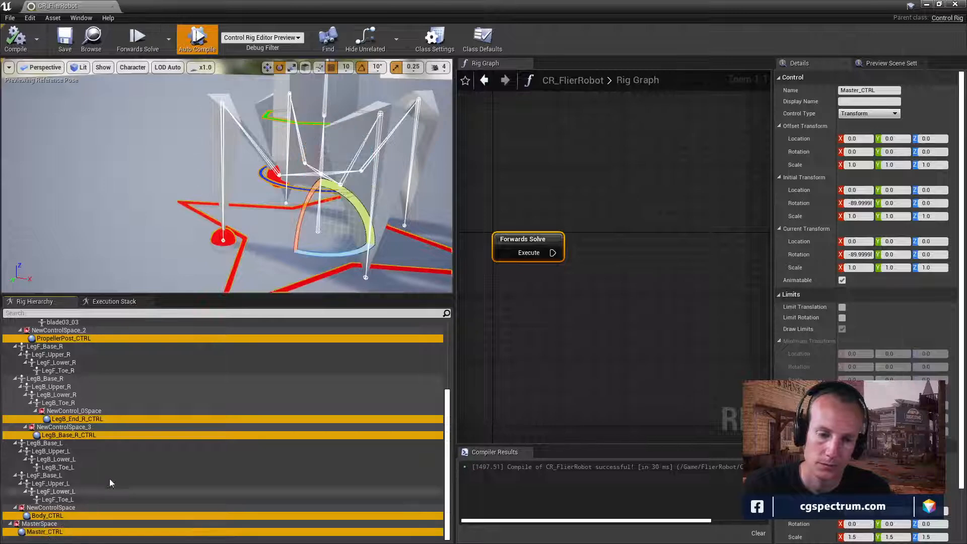
{"action": "scroll", "coordinate": [121, 441], "scroll_direction": "up", "scroll_amount": 6}
{"action": "scroll", "coordinate": [121, 434], "scroll_direction": "down", "scroll_amount": 5}
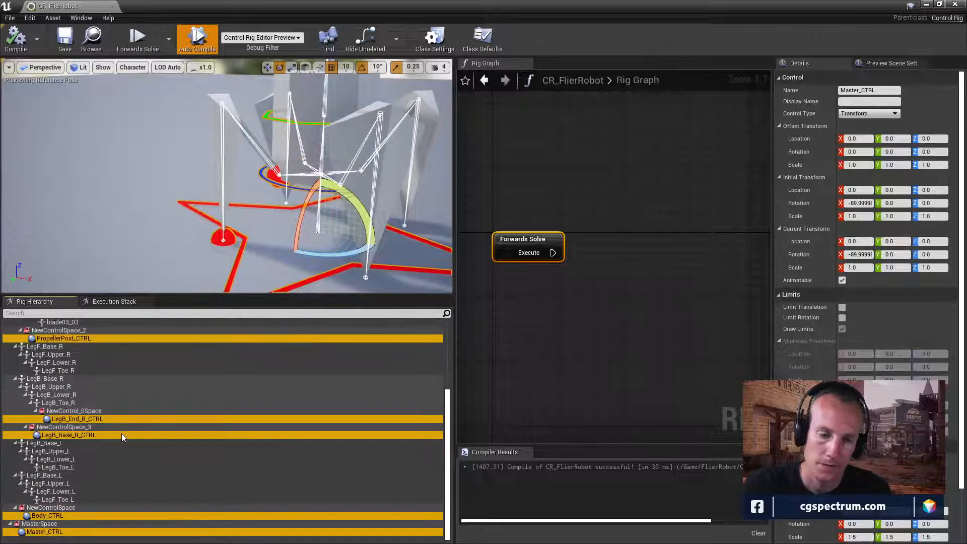
{"action": "key", "text": "shift+p"}
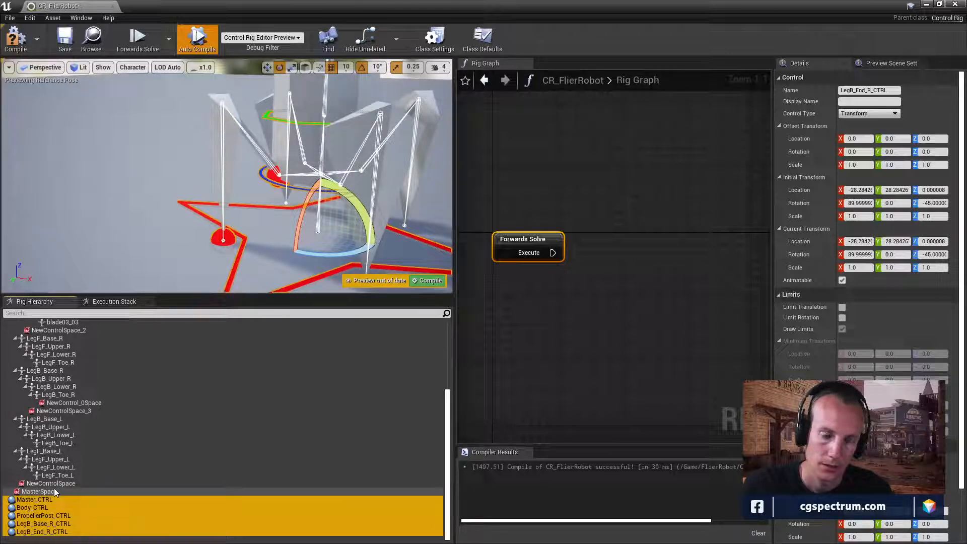
{"action": "left_click", "coordinate": [21, 44]}
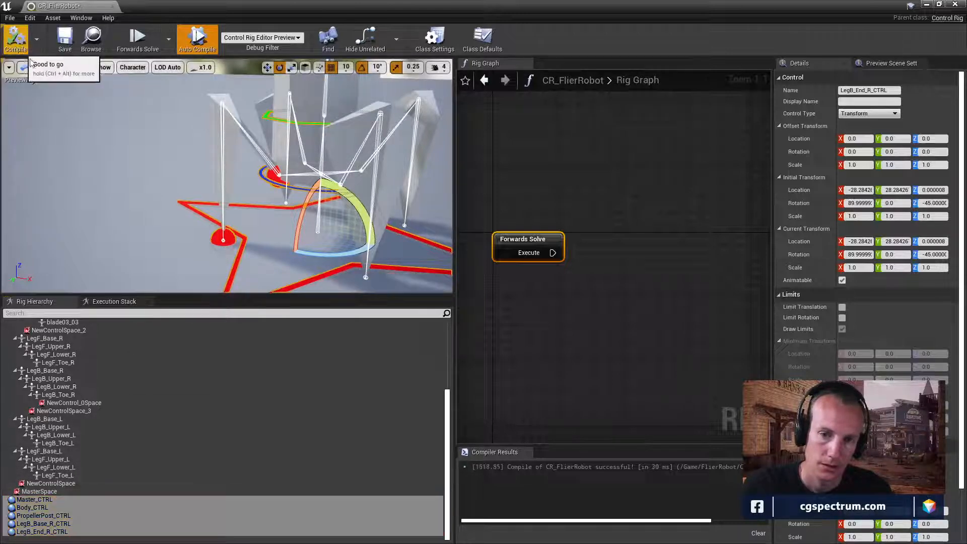
Step: Parent Body_CTRL, LegB_Base_R_CTRL and LegB_End_R_CTRL under Master_CTRL, and PropellerPost_CTRL under Body_CTRL
{"action": "left_click", "coordinate": [49, 522]}
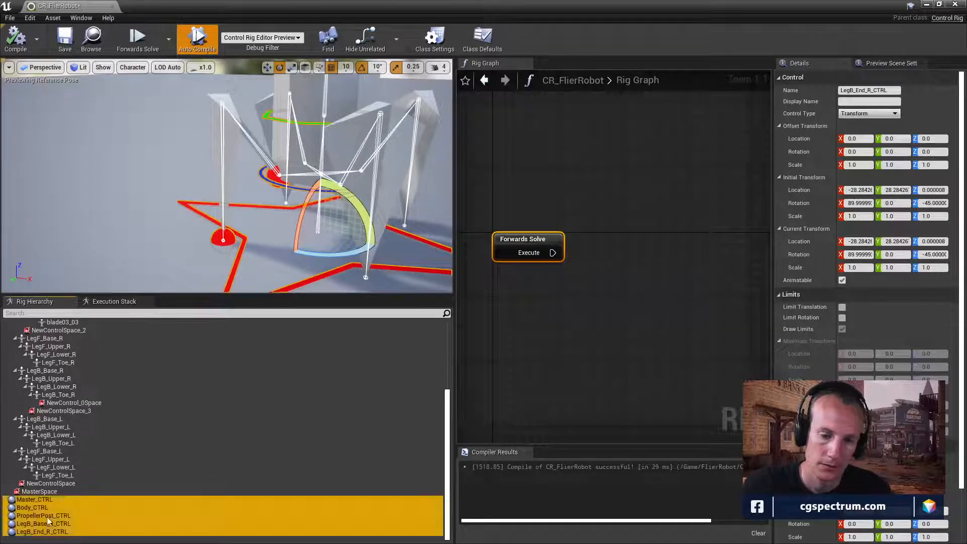
{"action": "left_click", "coordinate": [31, 509]}
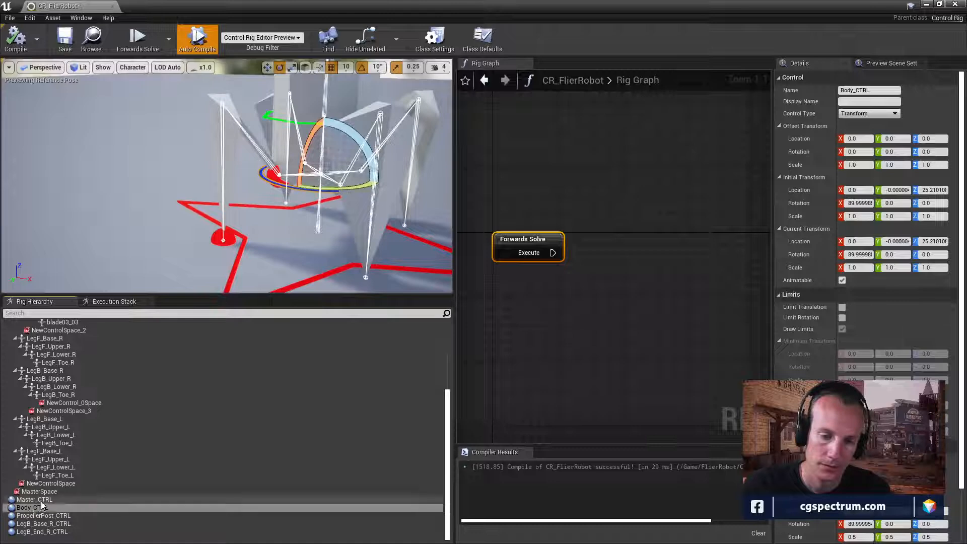
{"action": "mouse_move", "coordinate": [40, 509]}
{"action": "left_mouse_down"}
{"action": "mouse_move", "coordinate": [35, 499]}
{"action": "mouse_move", "coordinate": [42, 522]}
{"action": "mouse_move", "coordinate": [43, 500]}
{"action": "left_mouse_up"}
{"action": "left_click", "coordinate": [44, 516]}
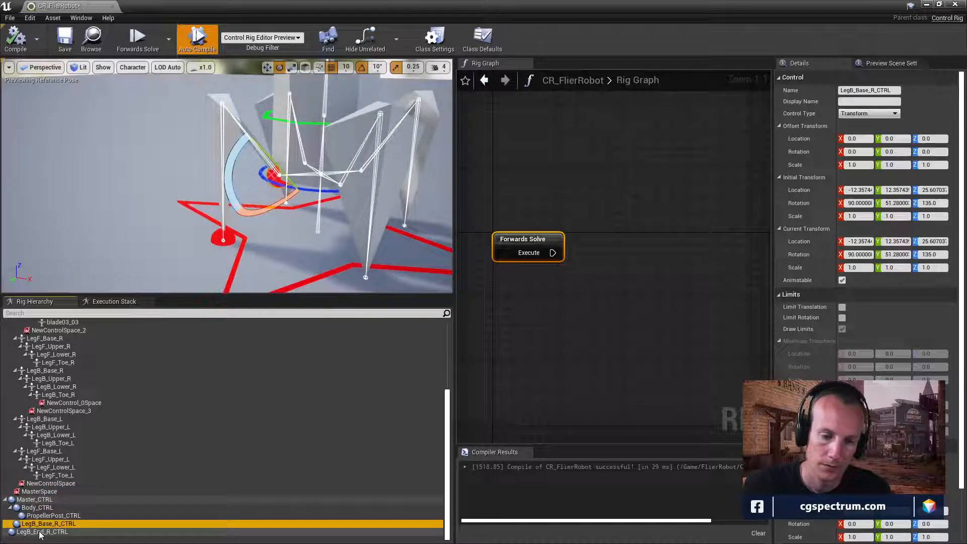
{"action": "left_click_drag", "start_coordinate": [40, 533], "coordinate": [43, 500]}
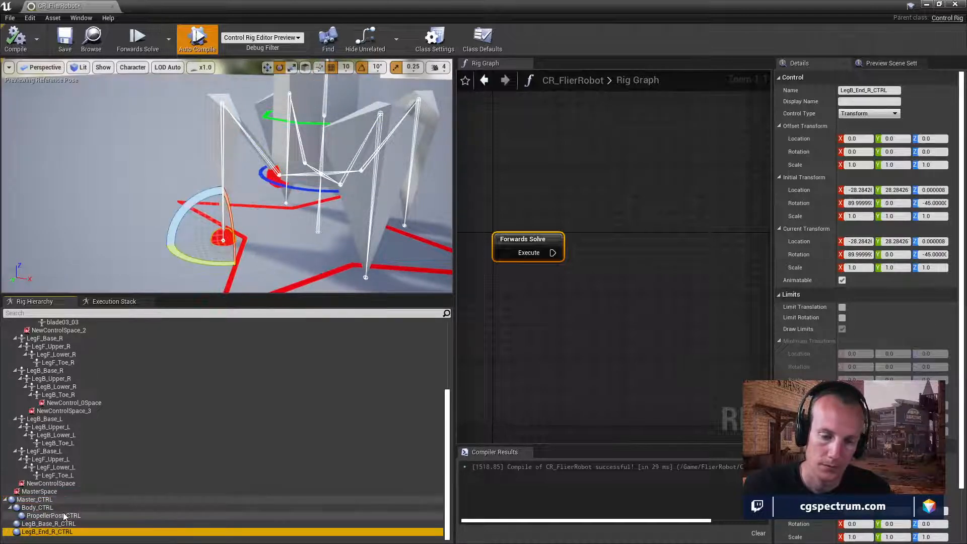
Step: Try parenting LegB_Base_R_CTRL under Body_CTRL instead of Master_CTRL
{"action": "left_click", "coordinate": [39, 509]}
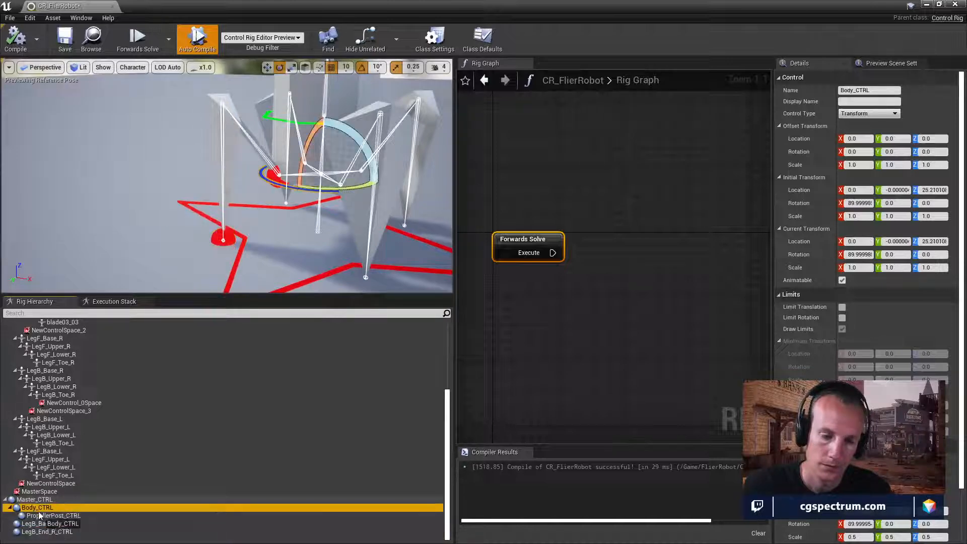
{"action": "left_click_drag", "start_coordinate": [42, 523], "coordinate": [43, 512]}
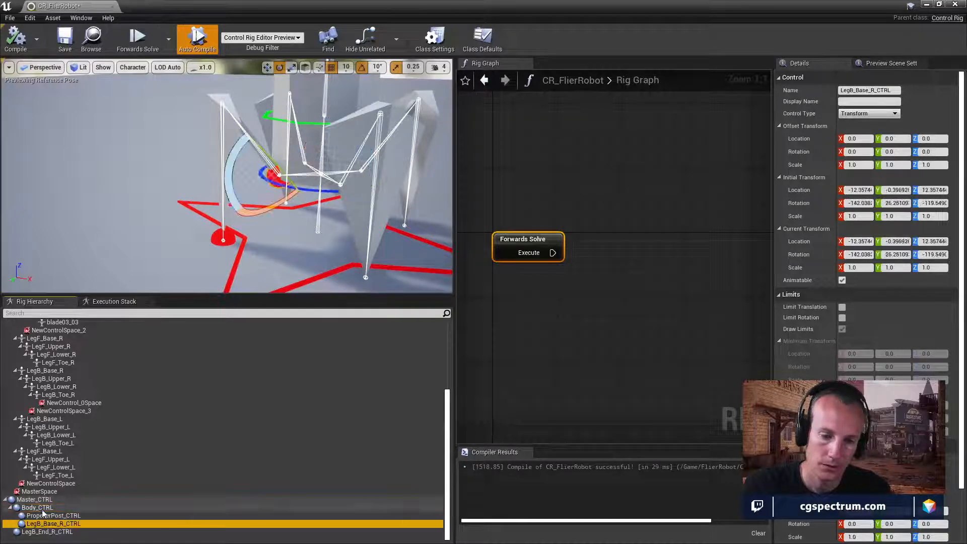
{"action": "left_click", "coordinate": [47, 532]}
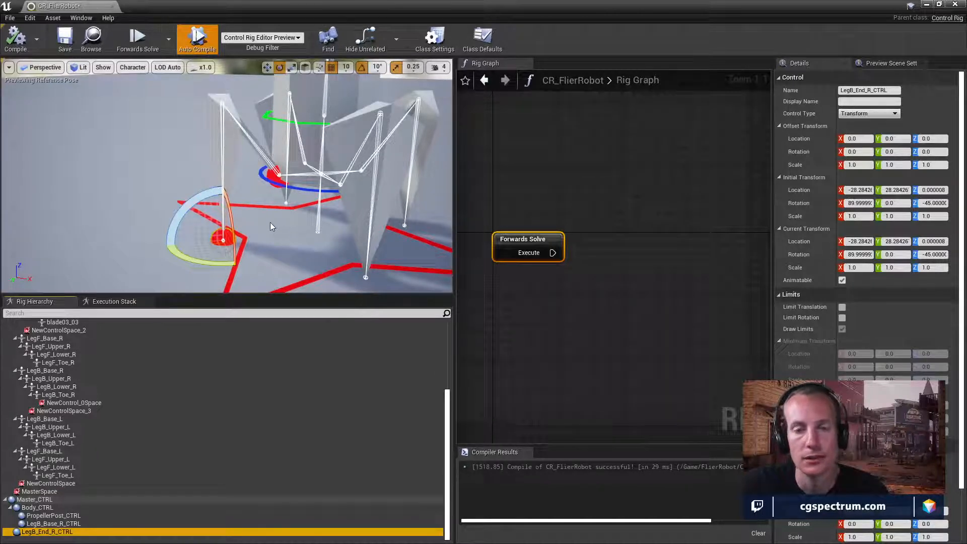
Step: Raise Body_CTRL to test which controls follow it, and undo the move and the LegB_Base_R_CTRL reparenting
{"action": "left_click", "coordinate": [307, 190]}
{"action": "key", "text": "w"}
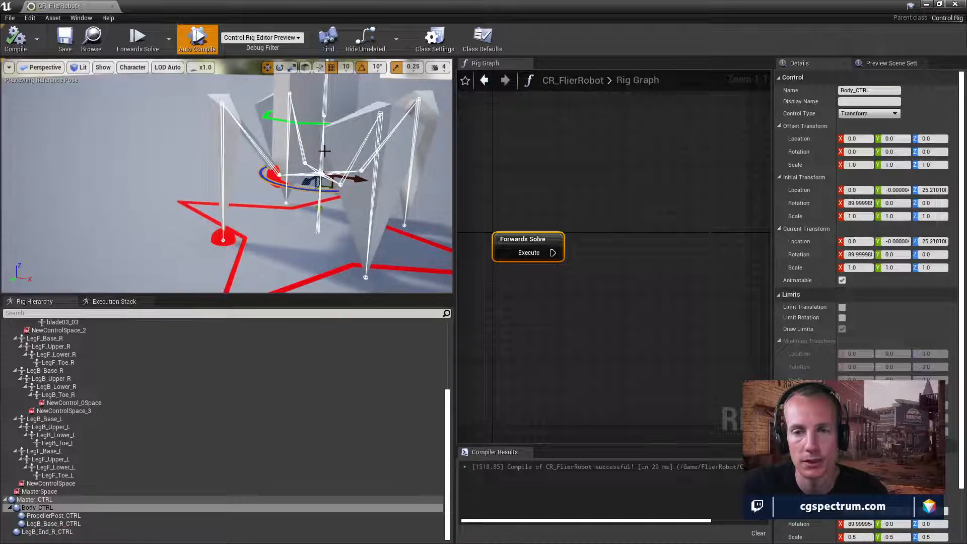
{"action": "left_click_drag", "start_coordinate": [318, 211], "coordinate": [320, 183]}
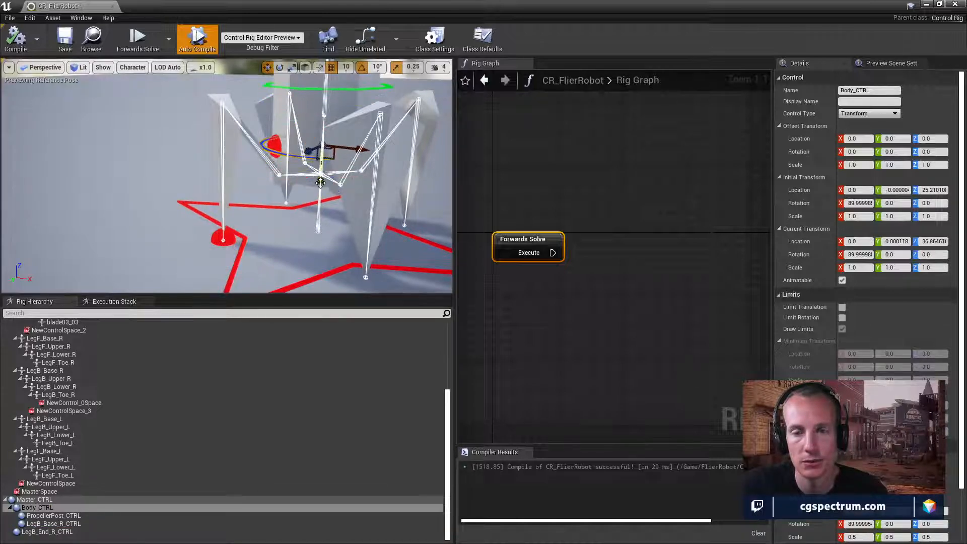
{"action": "key", "text": "ctrl+z"}
{"action": "left_click", "coordinate": [287, 220]}
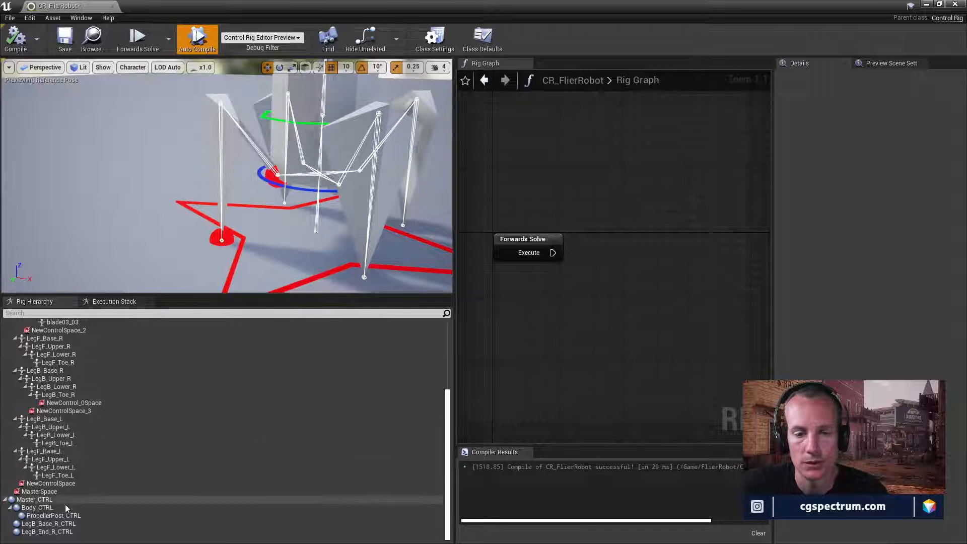
Step: Add a Get Control node for Master_CTRL to the rig graph
{"action": "left_click", "coordinate": [30, 500]}
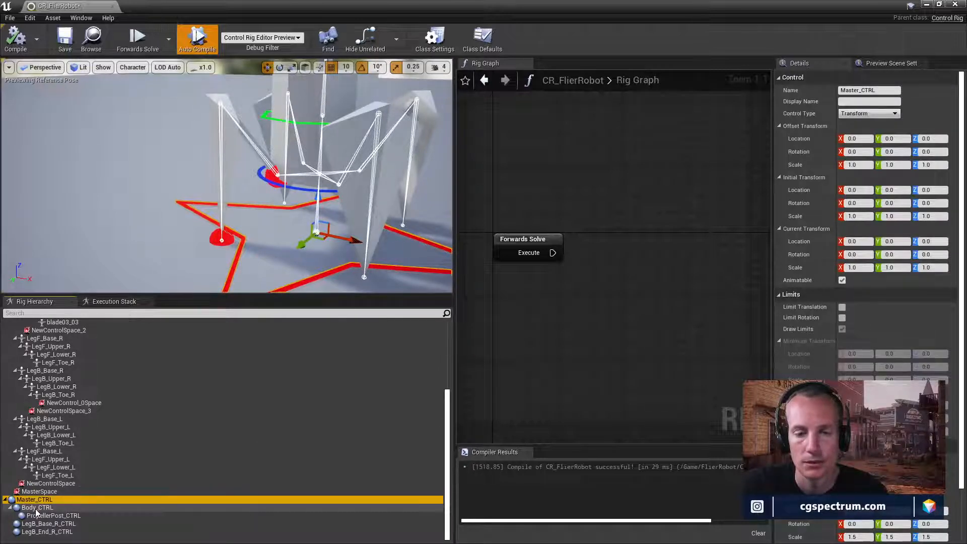
{"action": "left_click_drag", "start_coordinate": [221, 511], "coordinate": [624, 289]}
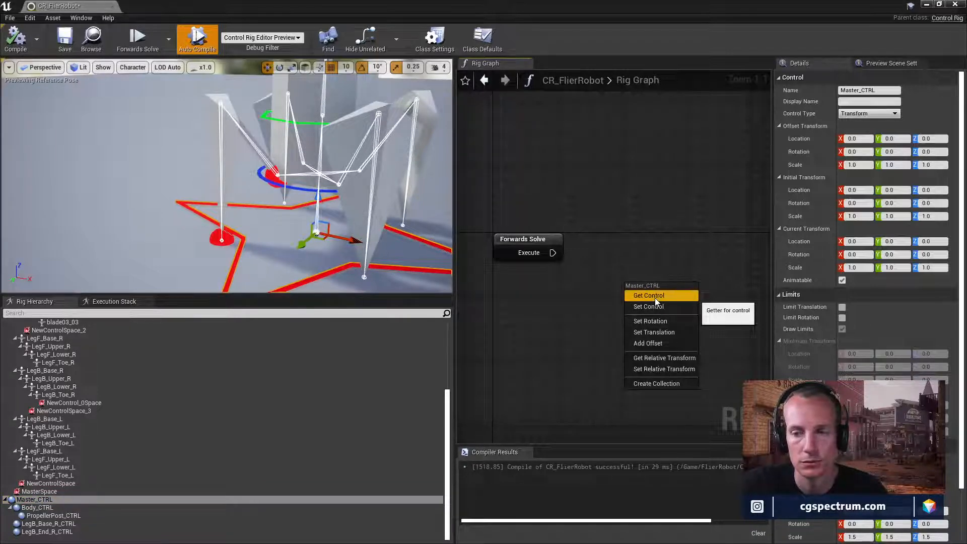
{"action": "left_click", "coordinate": [655, 297]}
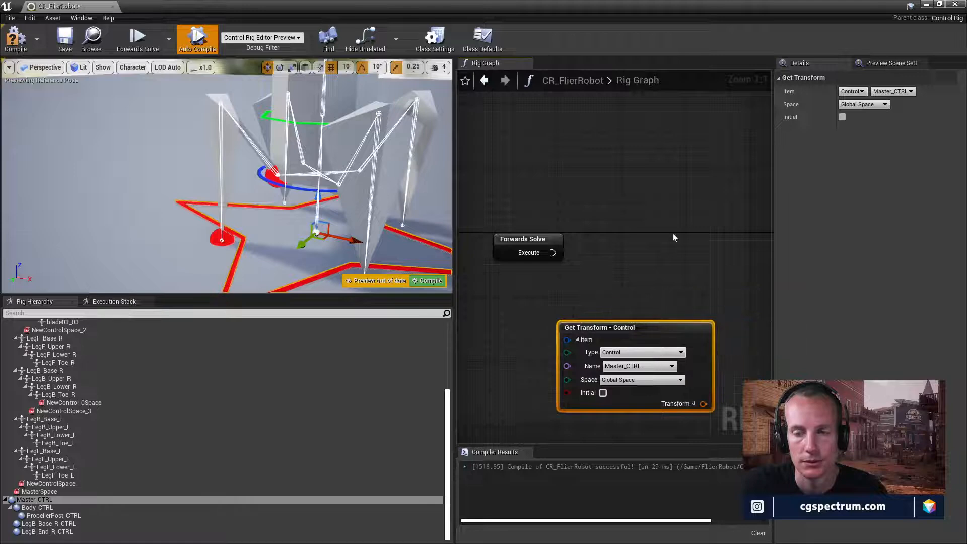
Step: Add a Set Transform node for the root bone to the rig graph, linked to Forwards Solve
{"action": "scroll", "coordinate": [614, 226], "scroll_direction": "down", "scroll_amount": 2}
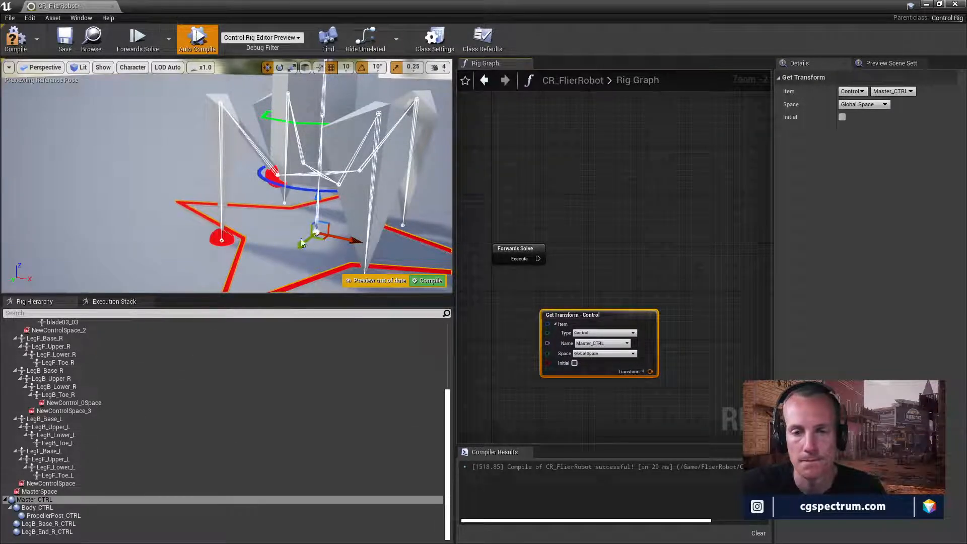
{"action": "scroll", "coordinate": [80, 403], "scroll_direction": "up", "scroll_amount": 5}
{"action": "left_click", "coordinate": [63, 325]}
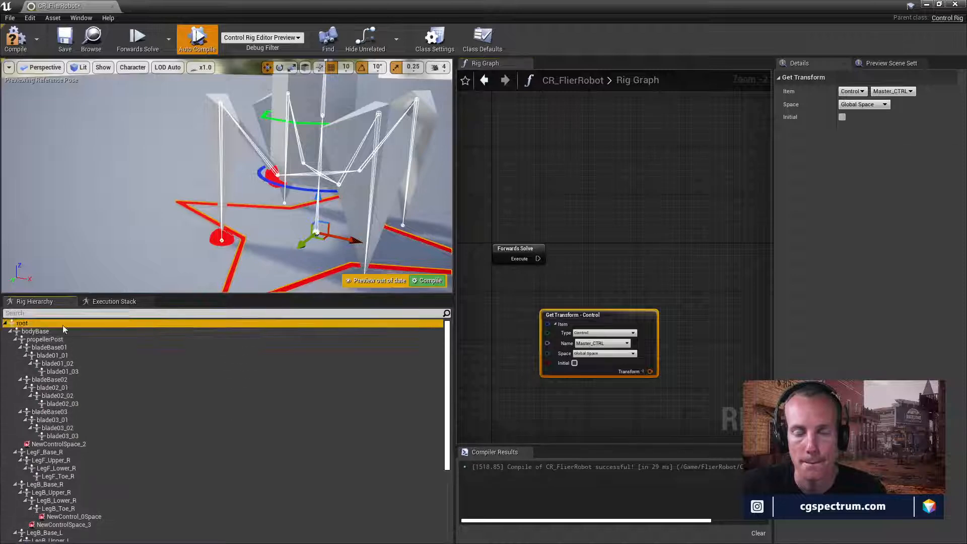
{"action": "left_click_drag", "start_coordinate": [62, 325], "coordinate": [639, 194]}
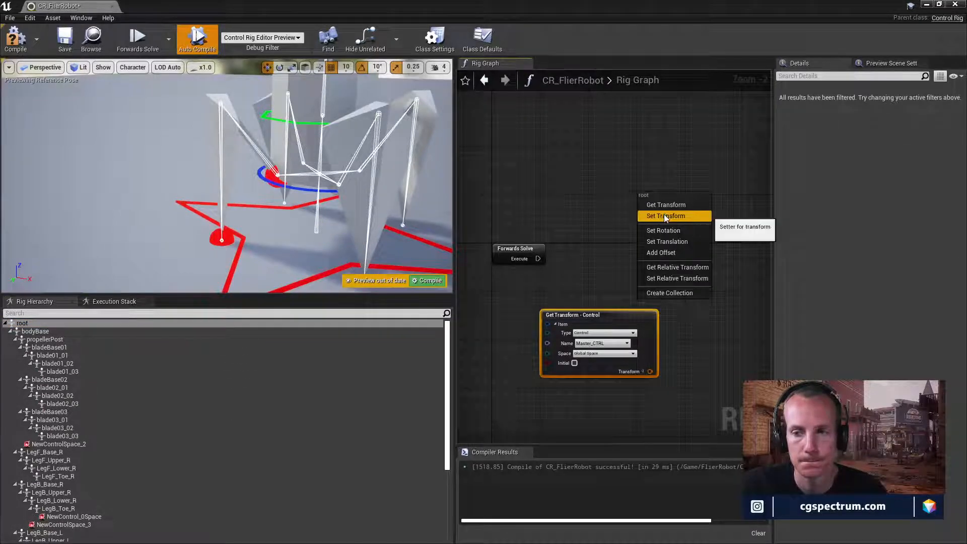
{"action": "left_click", "coordinate": [664, 215]}
Step: Connect the Master_CTRL node's Transform output to the root bone's Transform input and tidy the node positions
{"action": "left_click_drag", "start_coordinate": [624, 318], "coordinate": [599, 323]}
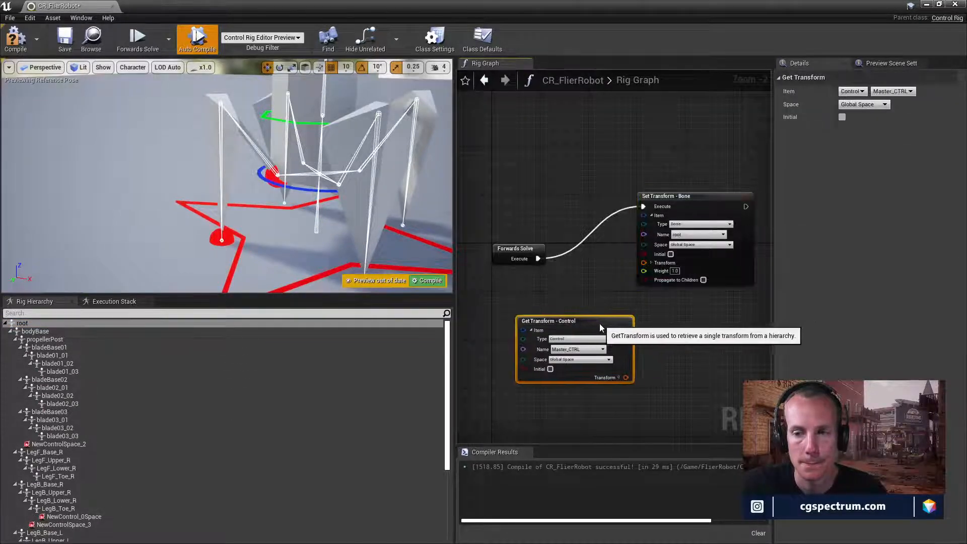
{"action": "left_click_drag", "start_coordinate": [626, 378], "coordinate": [642, 262]}
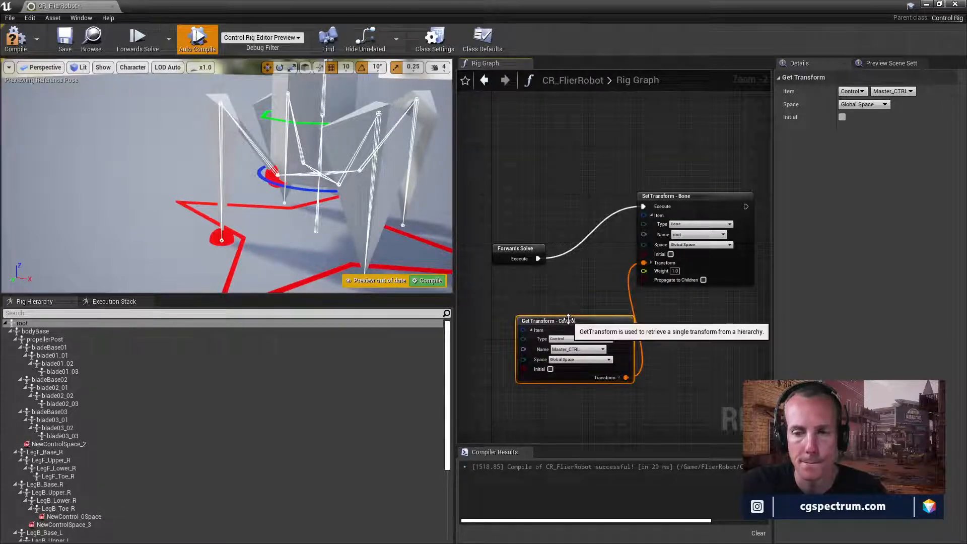
{"action": "left_click_drag", "start_coordinate": [564, 331], "coordinate": [546, 331]}
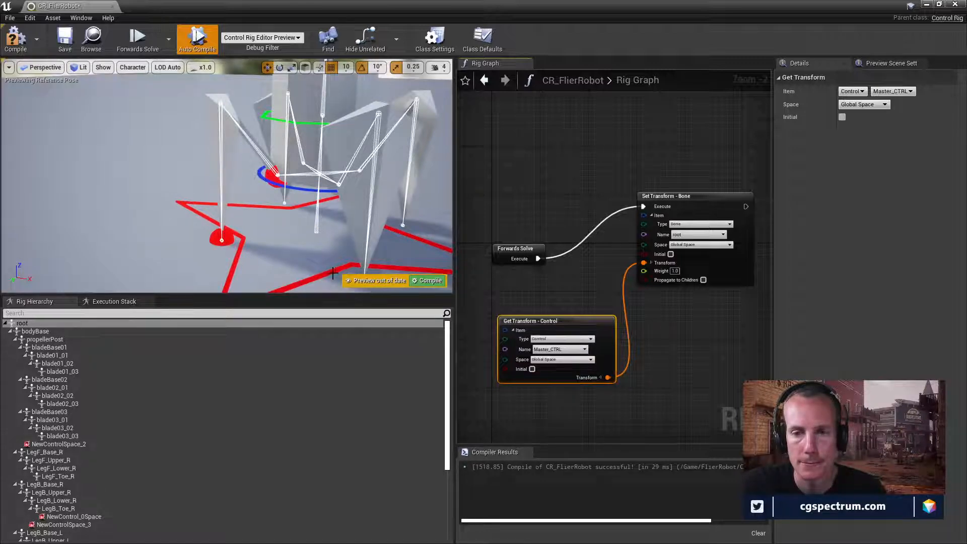
Step: Compile the rig, raise Master_CTRL slightly to test whether the root bone follows, and undo the last node move
{"action": "left_click", "coordinate": [258, 175]}
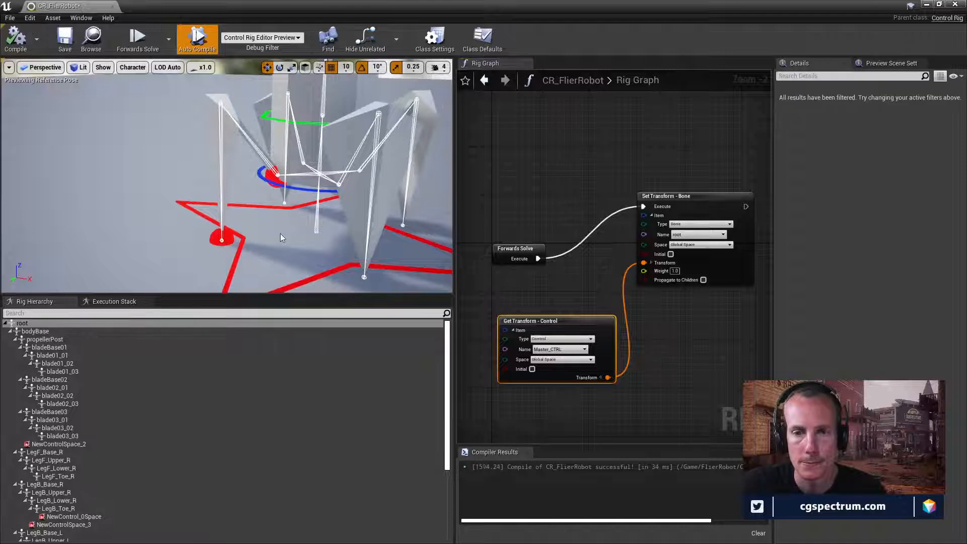
{"action": "left_click", "coordinate": [336, 272]}
{"action": "mouse_move", "coordinate": [322, 207]}
{"action": "left_mouse_down"}
{"action": "mouse_move", "coordinate": [330, 154]}
{"action": "mouse_move", "coordinate": [329, 196]}
{"action": "left_mouse_up"}
{"action": "key", "text": "ctrl+z"}
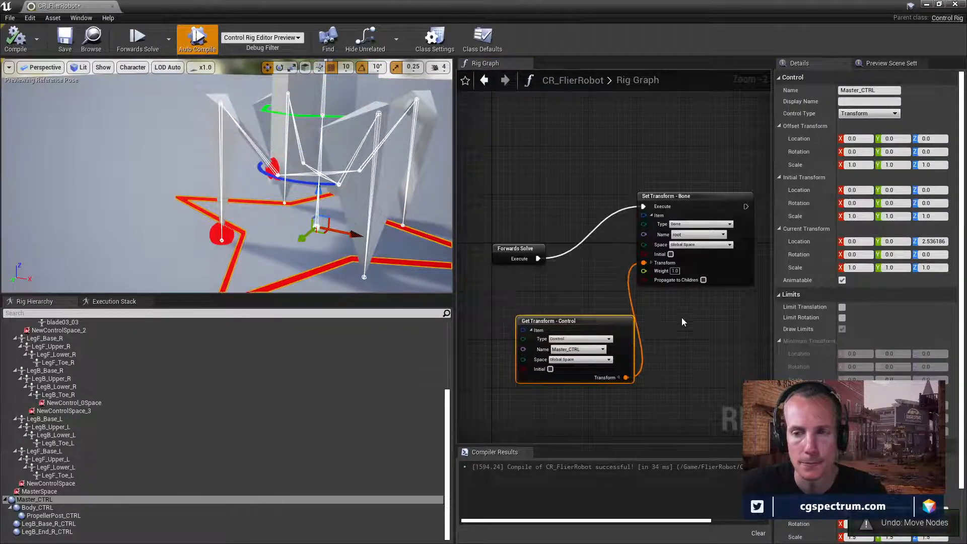
Step: Try Propagate to Children on the root bone's Set Transform node and turn it off again
{"action": "left_click", "coordinate": [703, 280]}
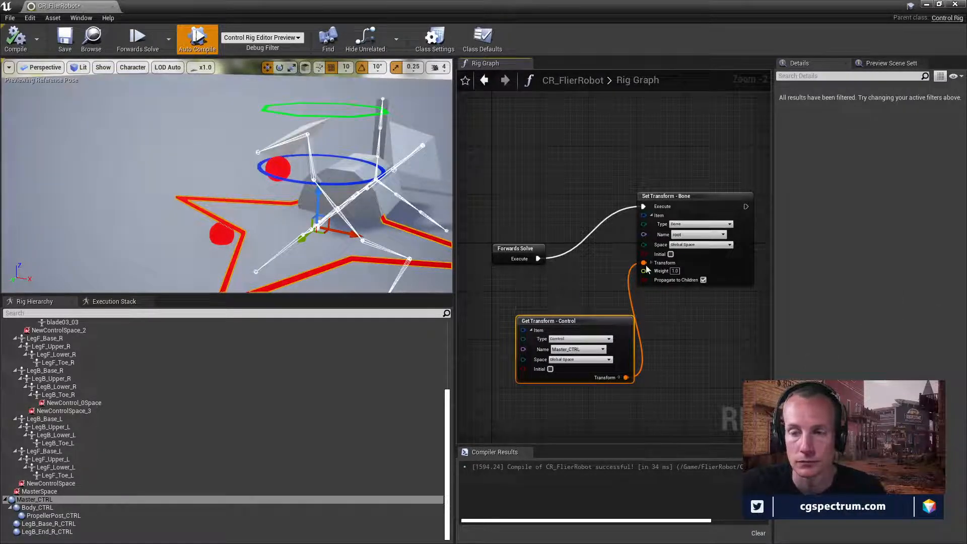
{"action": "left_click", "coordinate": [704, 280]}
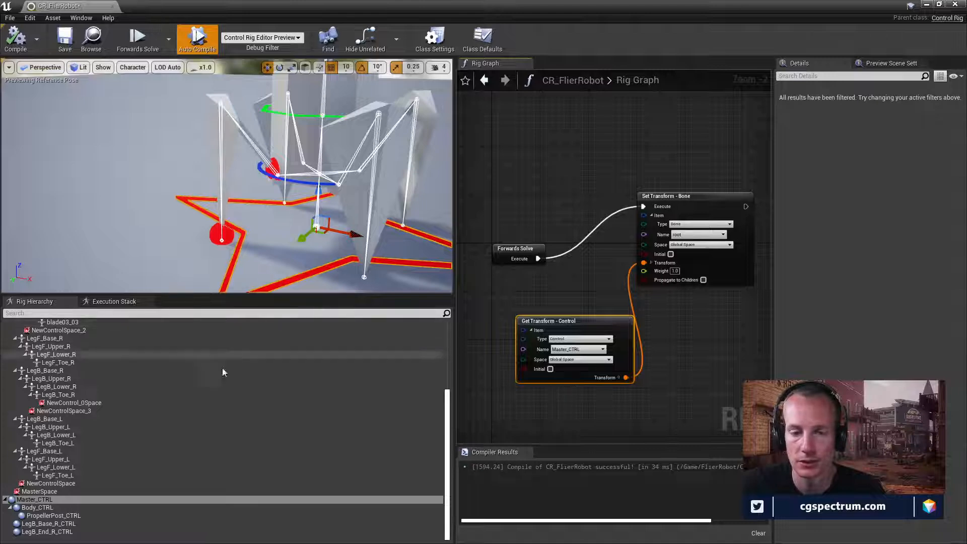
Step: Disconnect the Master_CTRL node's Transform output from the root bone's Set Transform node
{"action": "left_click", "coordinate": [626, 377], "text": "alt"}
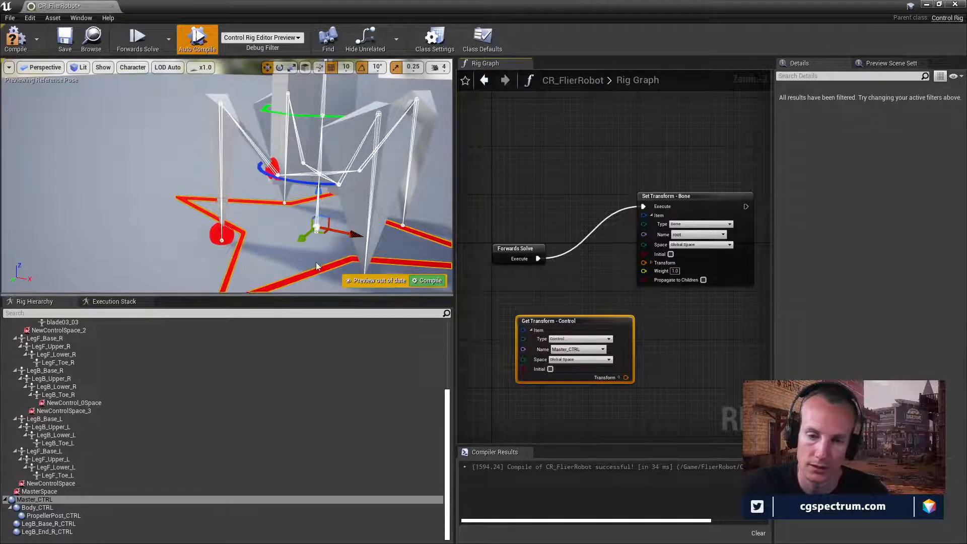
Step: Try setting Master_CTRL's initial transform from its closest bone and undo that change
{"action": "mouse_move", "coordinate": [310, 245]}
{"action": "right_mouse_down"}
{"action": "mouse_move", "coordinate": [324, 261]}
{"action": "mouse_move", "coordinate": [319, 352]}
{"action": "mouse_move", "coordinate": [314, 287]}
{"action": "mouse_move", "coordinate": [322, 260]}
{"action": "right_mouse_up"}
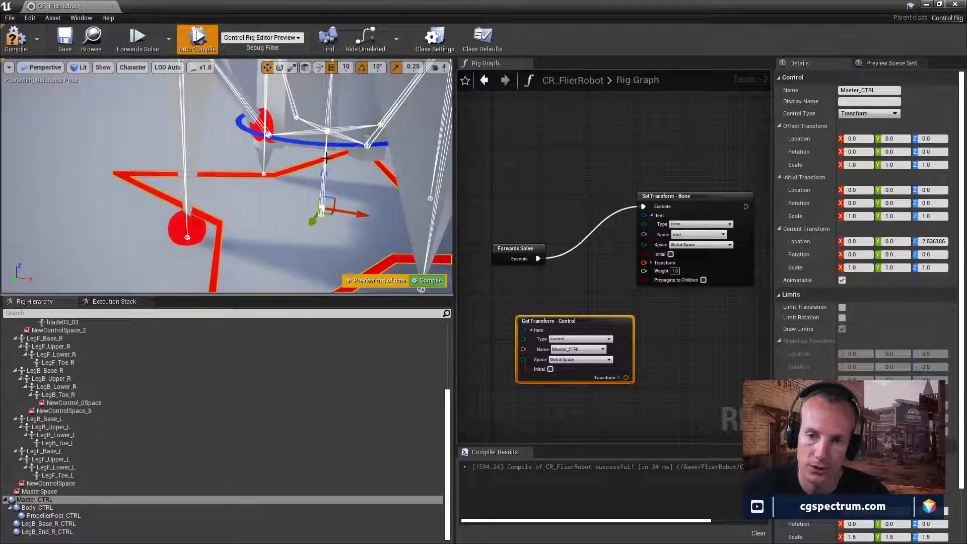
{"action": "scroll", "coordinate": [345, 213], "scroll_direction": "up", "scroll_amount": 3}
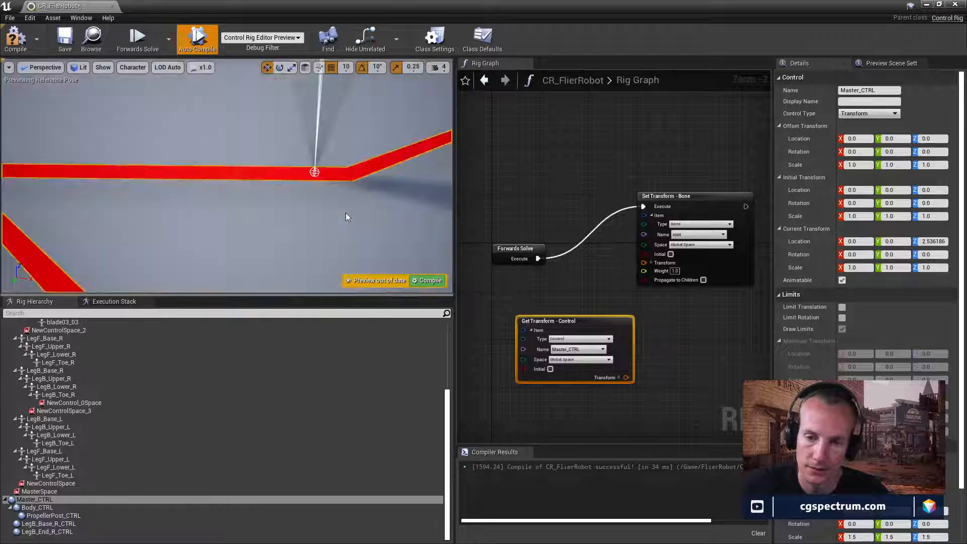
{"action": "scroll", "coordinate": [345, 213], "scroll_direction": "down", "scroll_amount": 3}
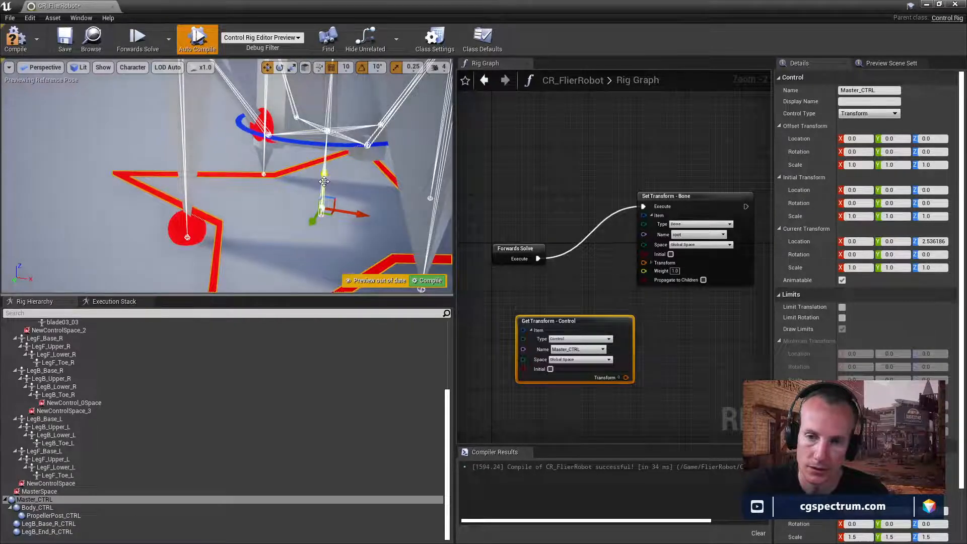
{"action": "right_click", "coordinate": [326, 161]}
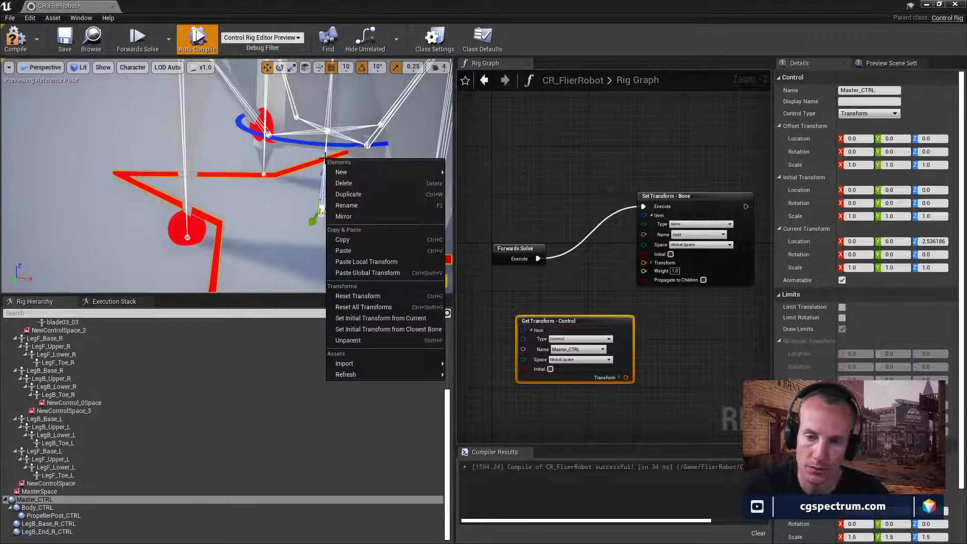
{"action": "left_click", "coordinate": [397, 331]}
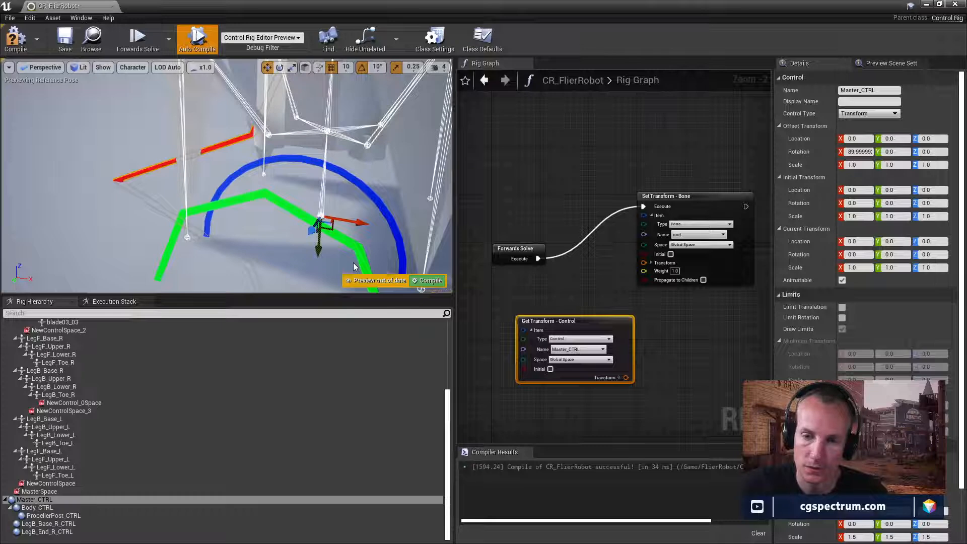
{"action": "key", "text": "ctrl+z"}
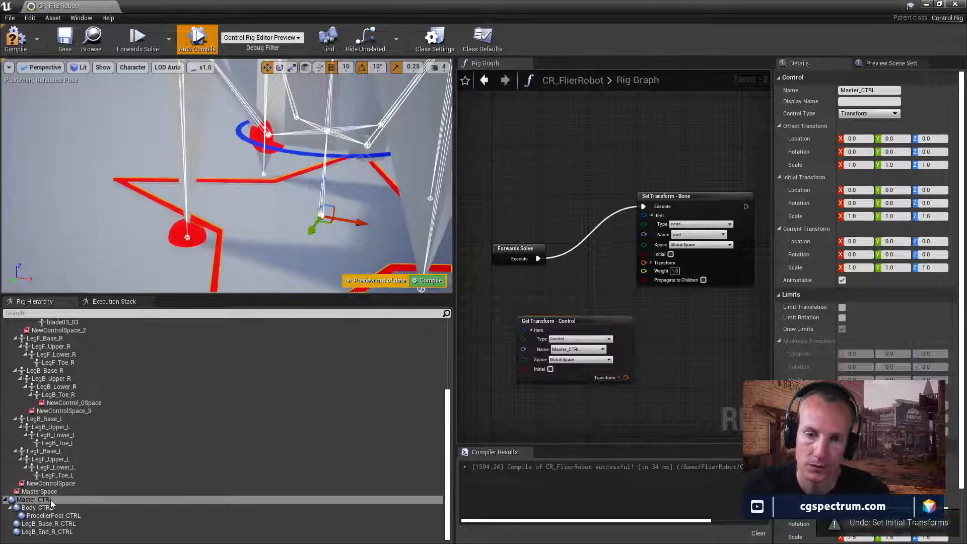
Step: Unparent Body_CTRL, PropellerPost_CTRL, LegB_Base_R_CTRL and LegB_End_R_CTRL, and select only Master_CTRL
{"action": "left_click", "coordinate": [41, 510]}
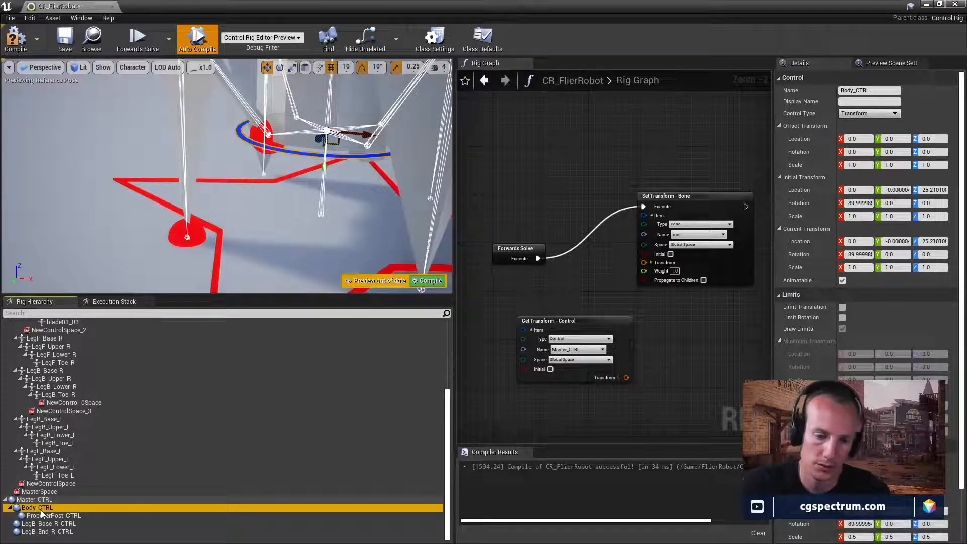
{"action": "left_click", "coordinate": [48, 532], "text": "shift"}
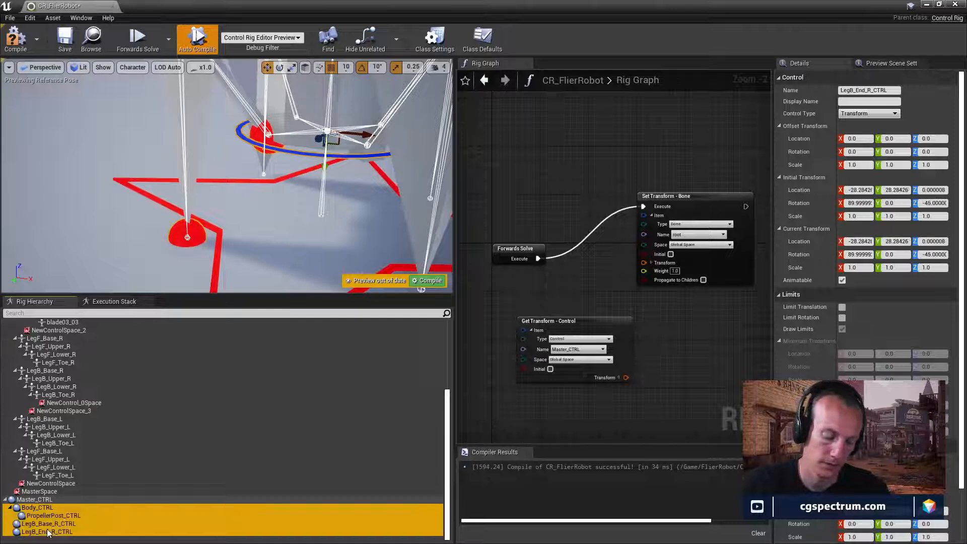
{"action": "key", "text": "shift+p"}
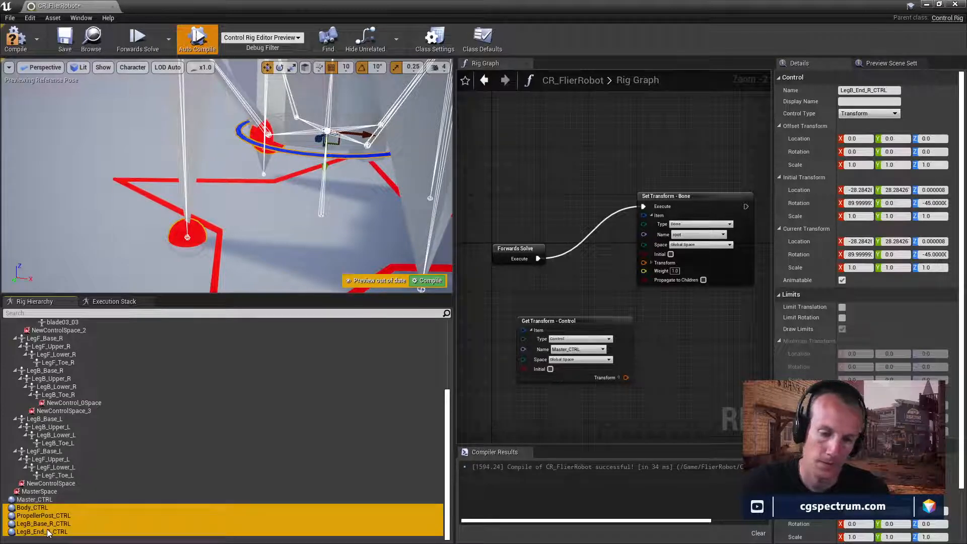
{"action": "left_click", "coordinate": [34, 499]}
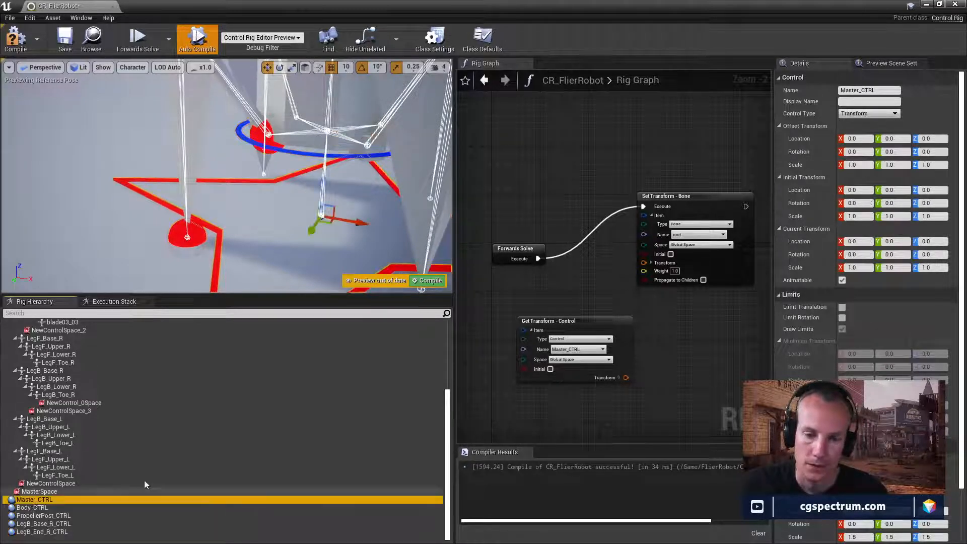
Step: Set Master_CTRL's initial transform from its closest bone
{"action": "right_click", "coordinate": [323, 161]}
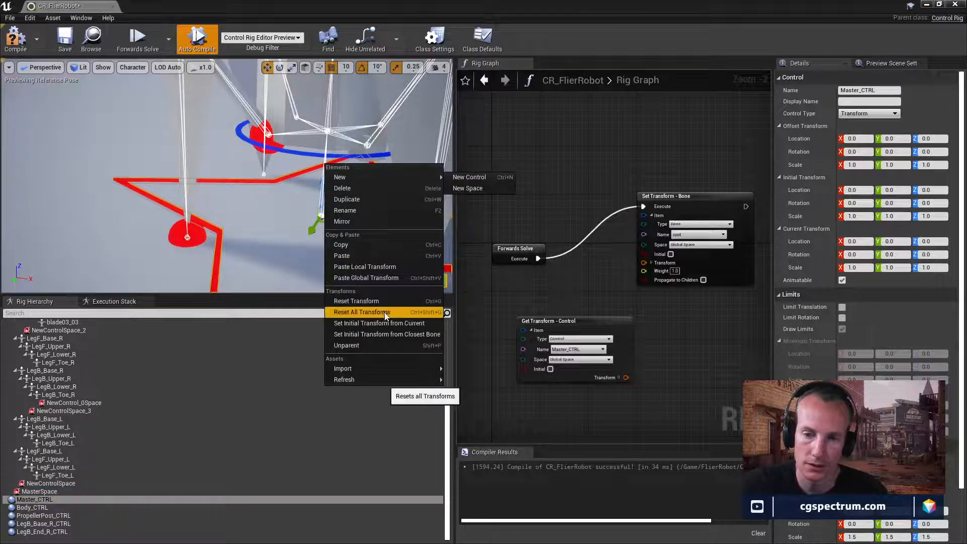
{"action": "left_click", "coordinate": [386, 334]}
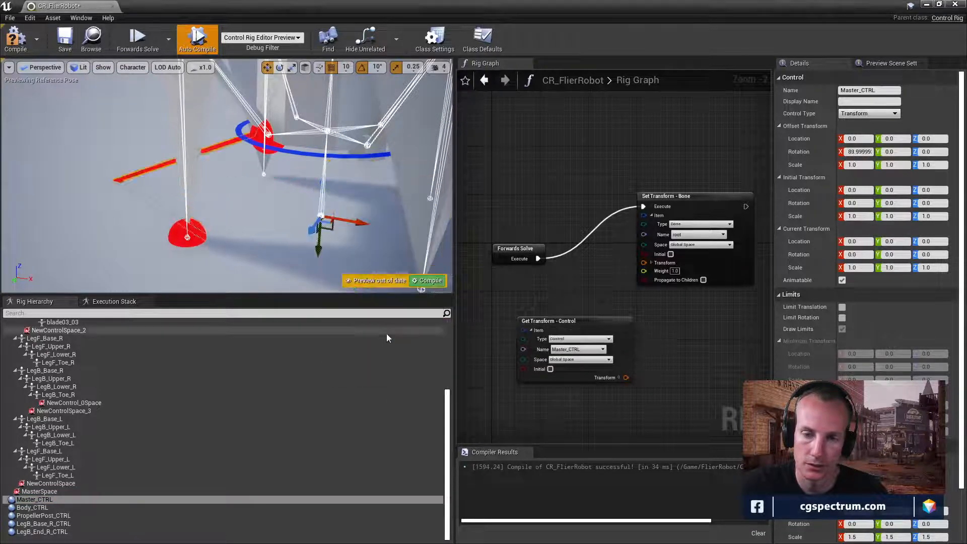
{"action": "mouse_move", "coordinate": [329, 229]}
{"action": "right_mouse_down"}
{"action": "mouse_move", "coordinate": [287, 225]}
{"action": "mouse_move", "coordinate": [337, 217]}
{"action": "right_mouse_up"}
{"action": "scroll", "coordinate": [960, 428], "scroll_direction": "down", "scroll_amount": 2}
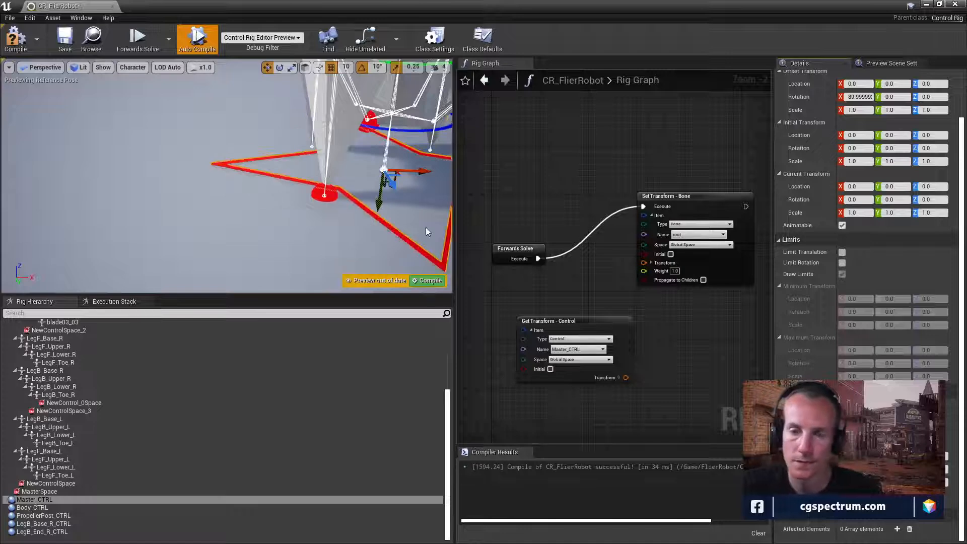
{"action": "right_click_drag", "start_coordinate": [425, 228], "coordinate": [387, 228]}
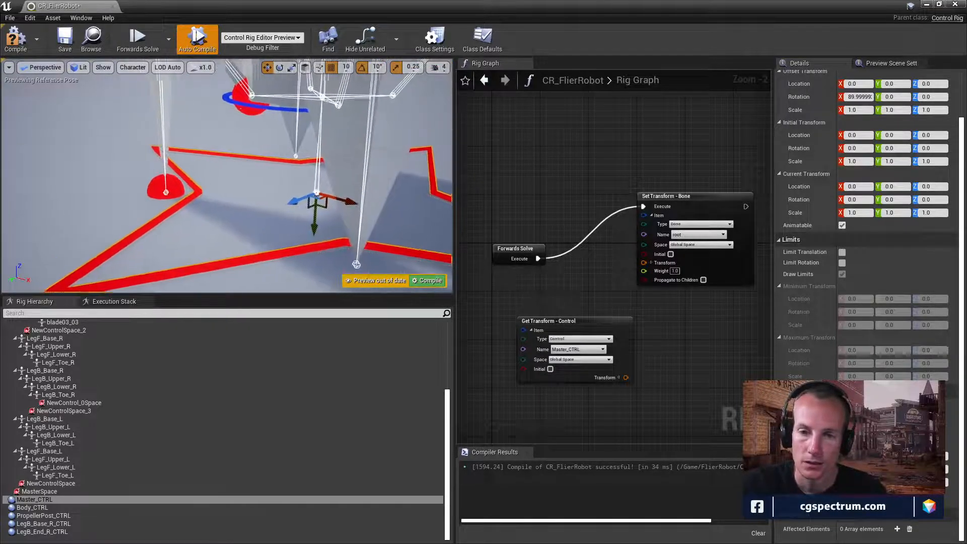
Step: Parent Body_CTRL, PropellerPost_CTRL, LegB_Base_R_CTRL and LegB_End_R_CTRL under Master_CTRL in the rig hierarchy
{"action": "left_click", "coordinate": [31, 507]}
{"action": "left_click", "coordinate": [33, 532], "text": "shift"}
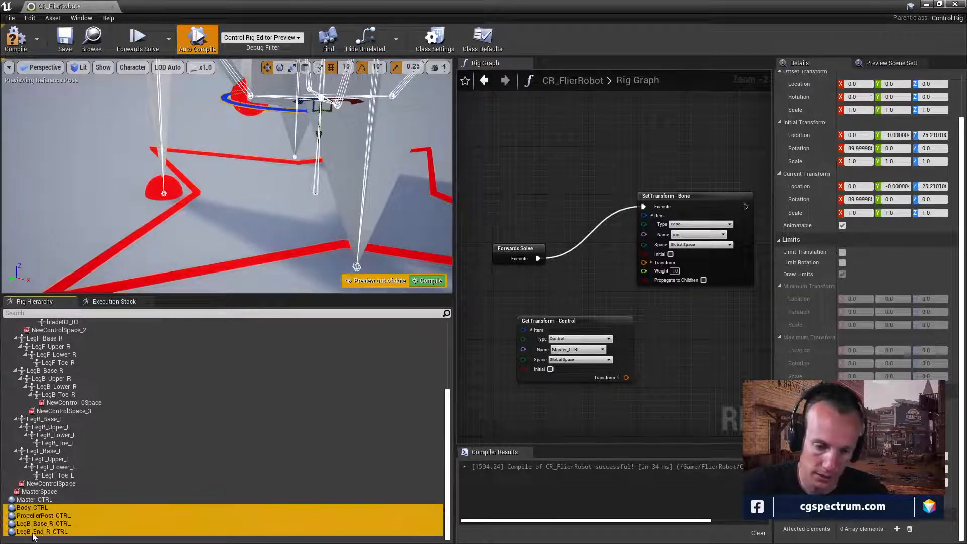
{"action": "left_click_drag", "start_coordinate": [34, 534], "coordinate": [37, 504]}
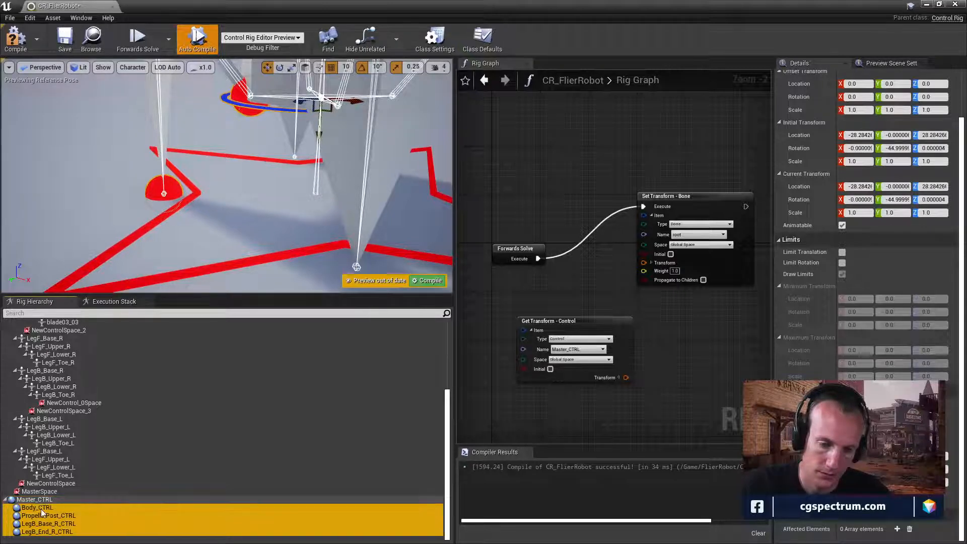
Step: Parent PropellerPost_CTRL and LegB_Base_R_CTRL under Body_CTRL and compile the rig
{"action": "double_click", "coordinate": [41, 514]}
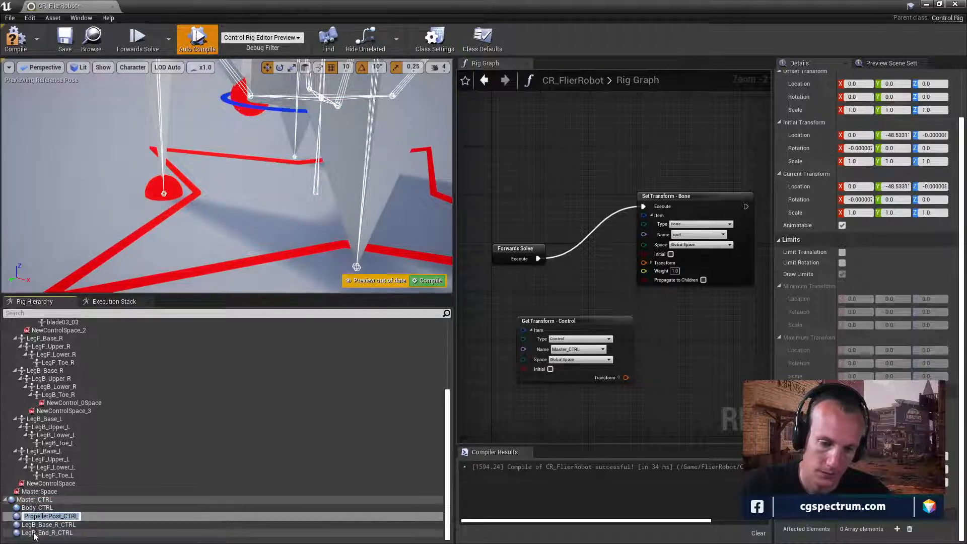
{"action": "key", "text": "Return"}
{"action": "left_click", "coordinate": [44, 523], "text": "shift"}
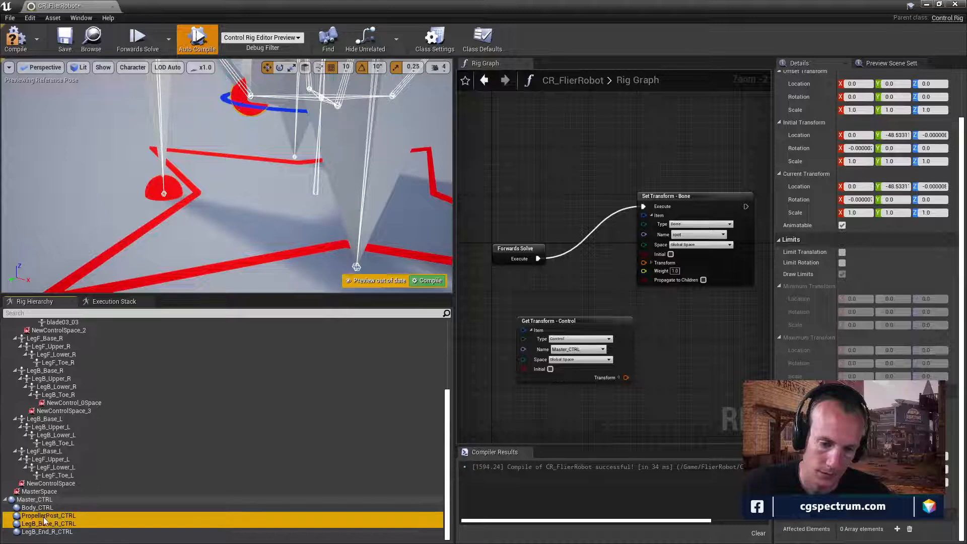
{"action": "left_click_drag", "start_coordinate": [44, 522], "coordinate": [37, 508]}
{"action": "left_click", "coordinate": [41, 501]}
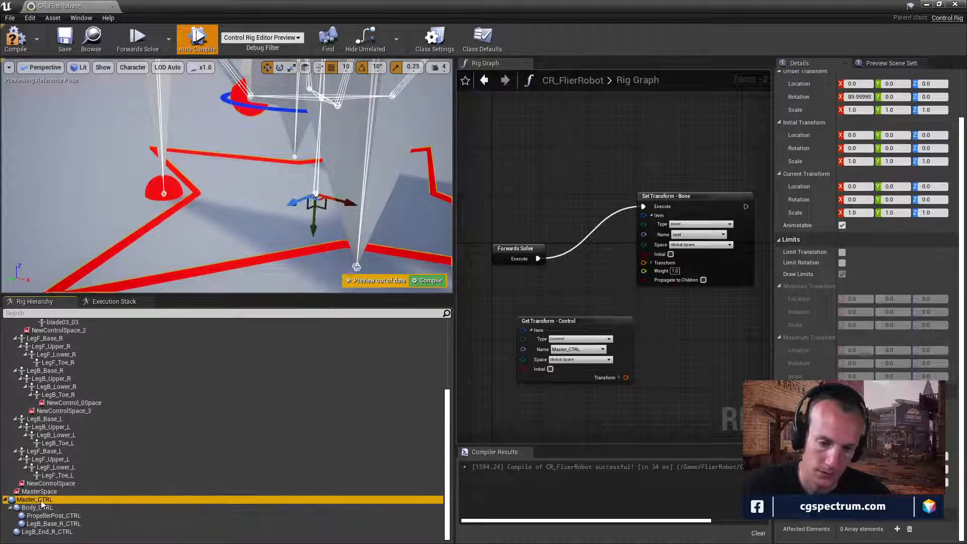
{"action": "left_click", "coordinate": [16, 38]}
{"action": "mouse_move", "coordinate": [276, 206]}
{"action": "right_mouse_down"}
{"action": "mouse_move", "coordinate": [314, 227]}
{"action": "mouse_move", "coordinate": [291, 207]}
{"action": "right_mouse_up"}
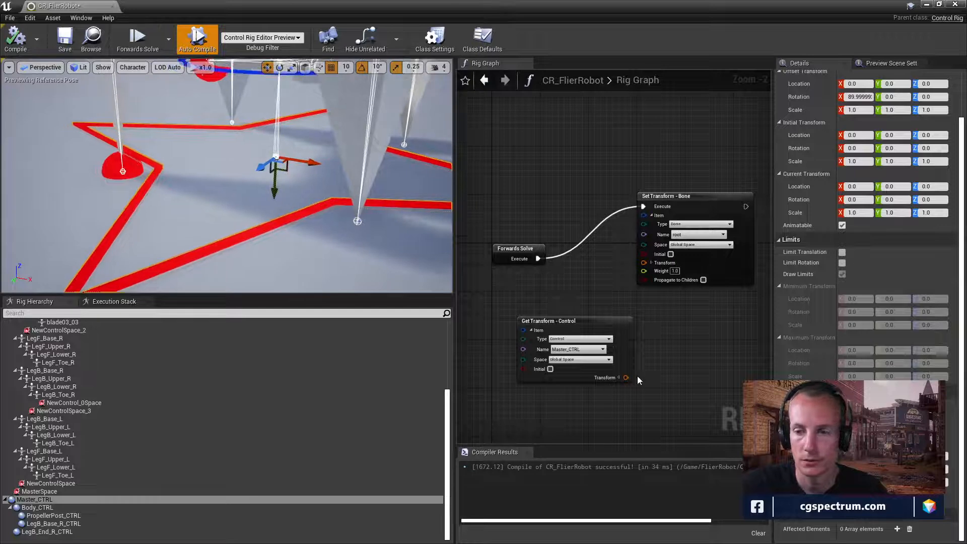
Step: Connect Master_CTRL's transform output to the root bone's Set Transform node and enable Propagate to Children on it
{"action": "left_click_drag", "start_coordinate": [626, 377], "coordinate": [644, 262]}
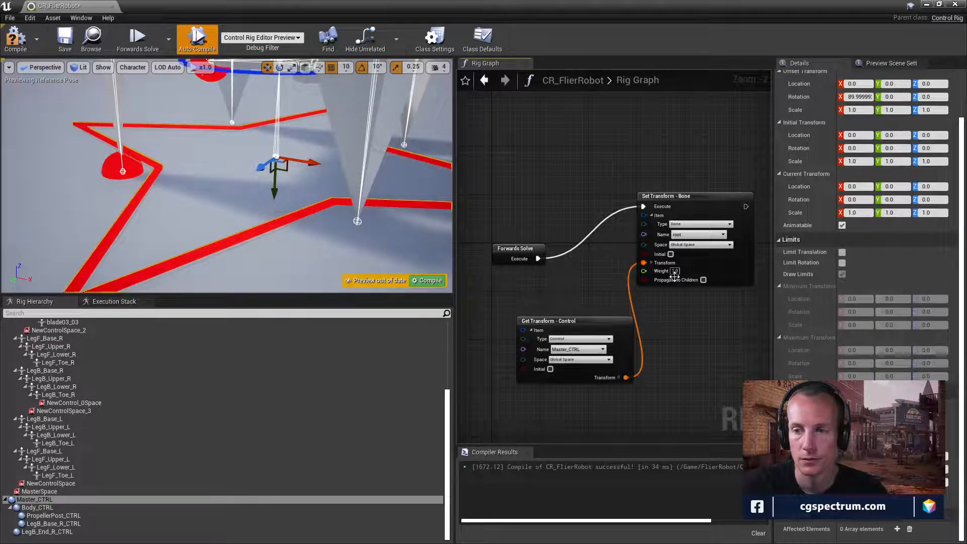
{"action": "left_click", "coordinate": [705, 280]}
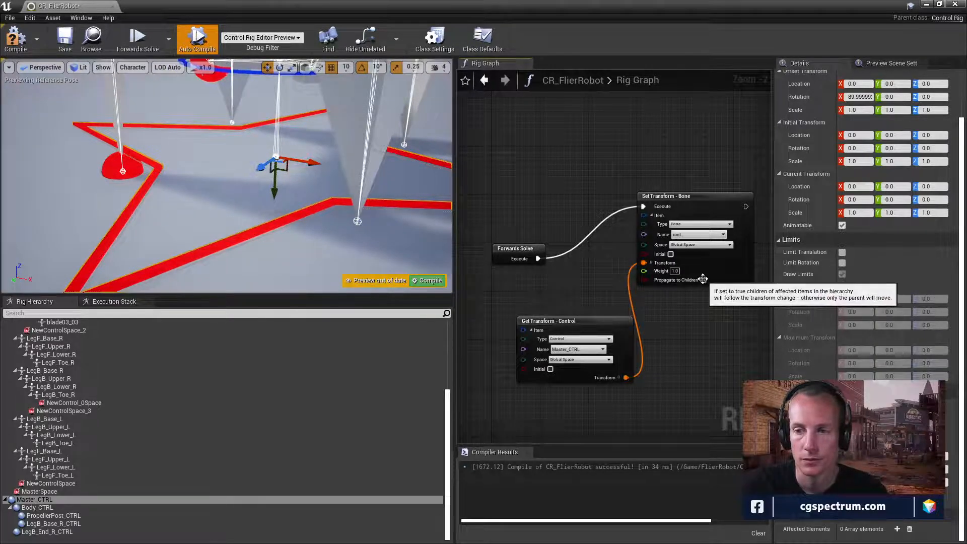
Step: Test the rig by moving Master_CTRL vertically in the viewport, undo the last change and recompile
{"action": "left_click", "coordinate": [290, 194]}
{"action": "left_click", "coordinate": [283, 213]}
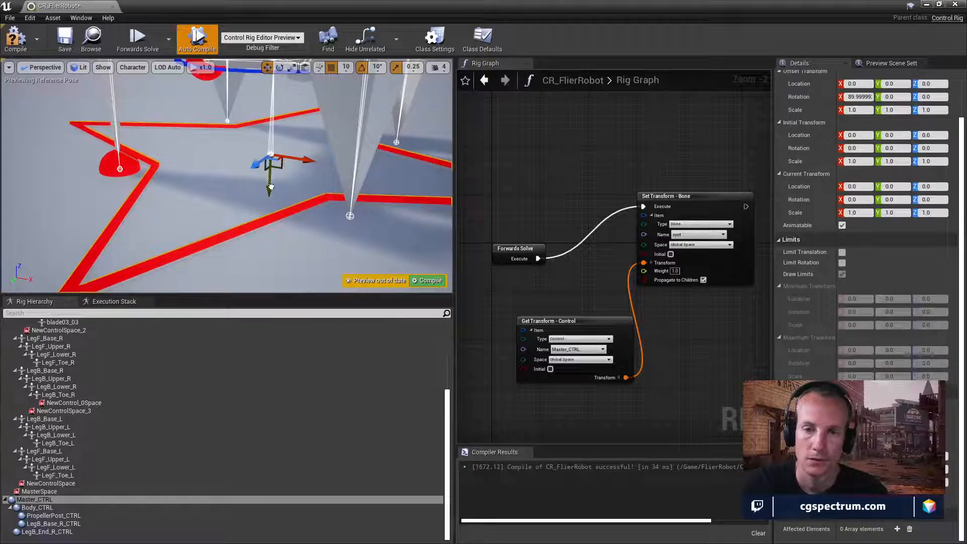
{"action": "left_click_drag", "start_coordinate": [271, 187], "coordinate": [273, 138]}
{"action": "right_click_drag", "start_coordinate": [273, 139], "coordinate": [329, 210]}
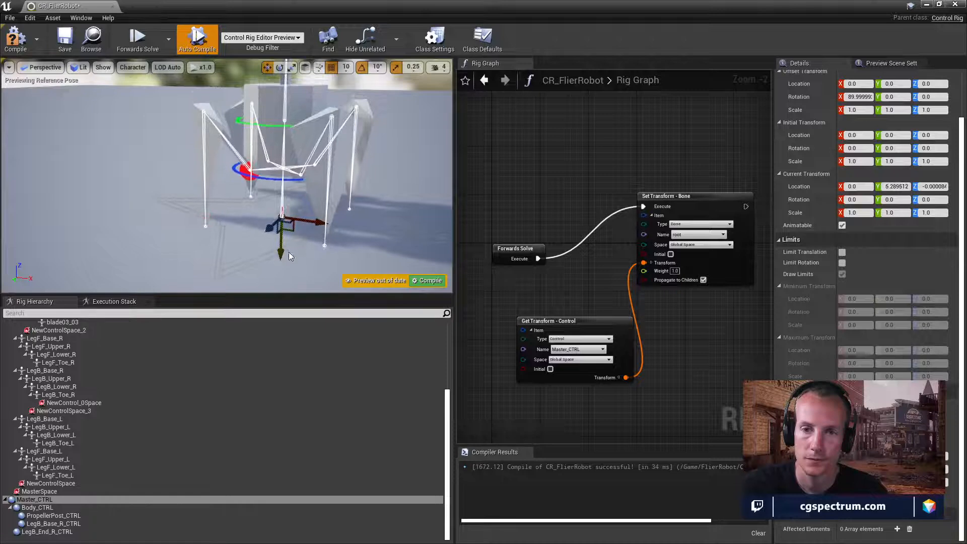
{"action": "key", "text": "ctrl+z"}
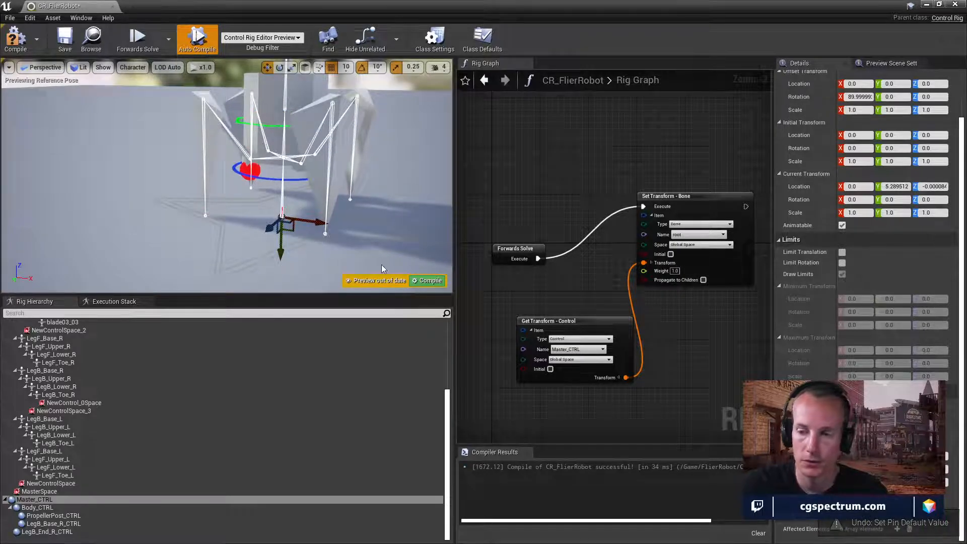
{"action": "left_click", "coordinate": [431, 281]}
Step: Re-enable Propagate to Children on the root bone's Set Transform node and compile the rig
{"action": "left_click", "coordinate": [704, 279]}
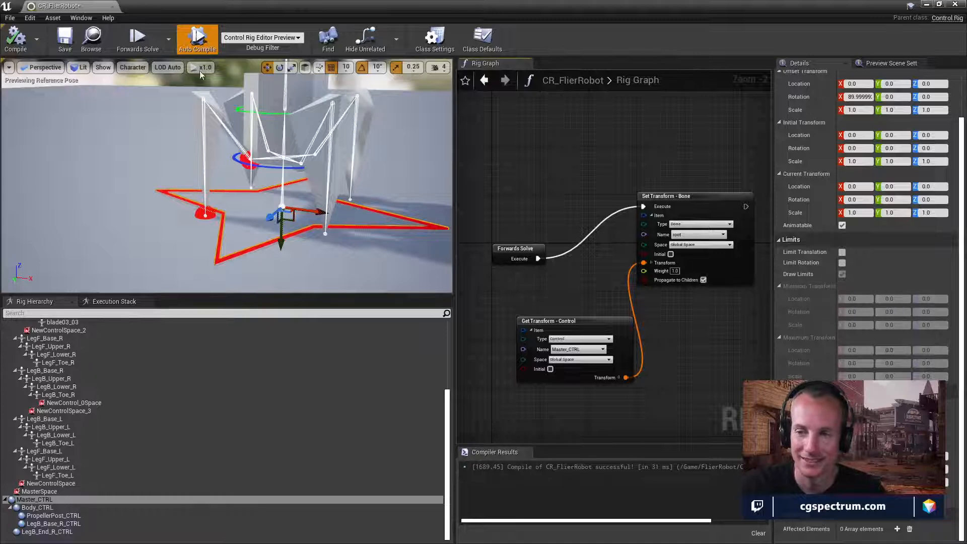
{"action": "left_click", "coordinate": [16, 38]}
{"action": "right_click_drag", "start_coordinate": [126, 151], "coordinate": [126, 202]}
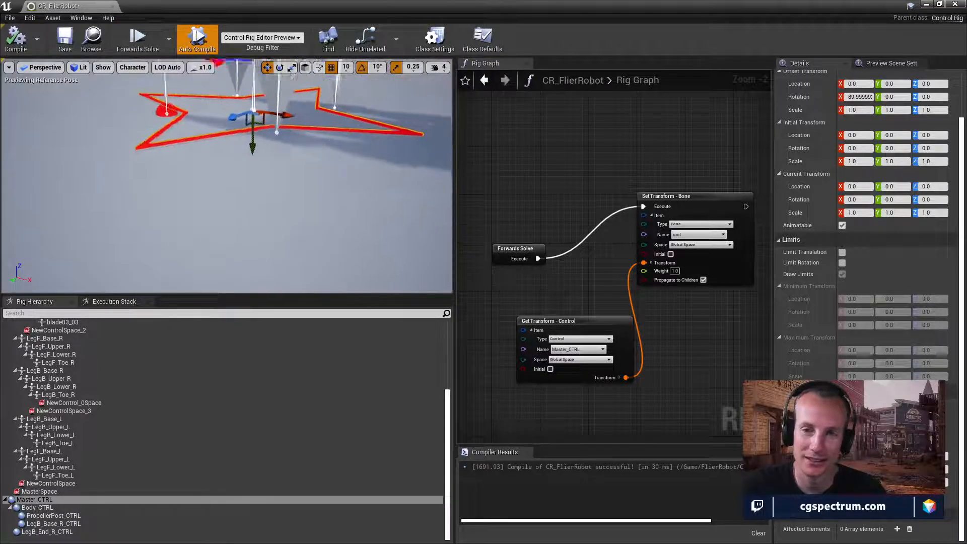
{"action": "right_click_drag", "start_coordinate": [264, 212], "coordinate": [264, 183]}
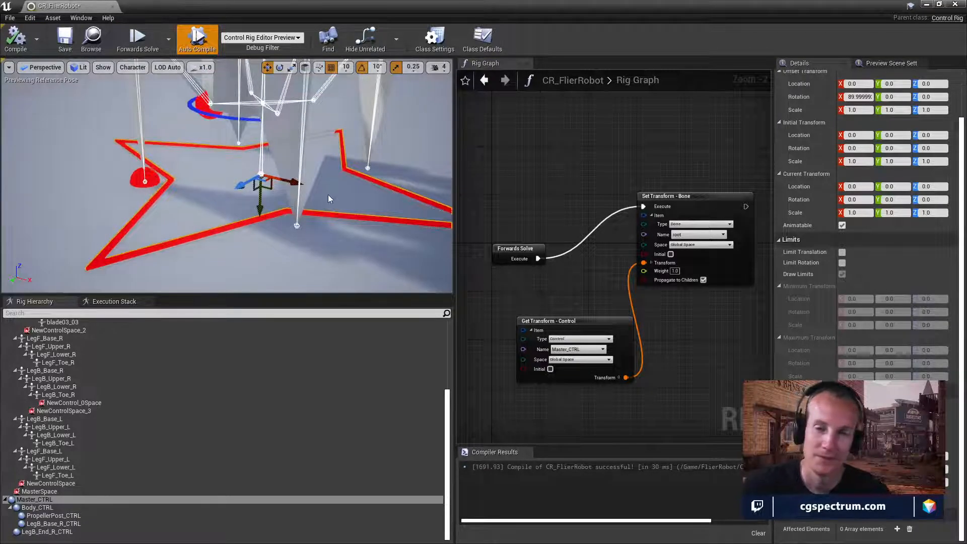
{"action": "right_click_drag", "start_coordinate": [328, 195], "coordinate": [314, 161]}
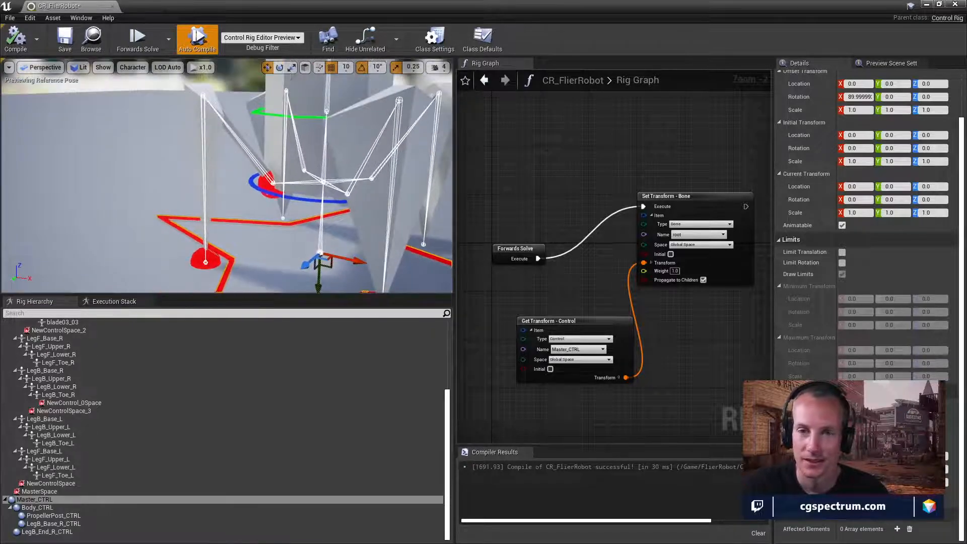
Step: Tidy the graph by moving the Forwards Solve and Master_CTRL Get Transform nodes up, closer in line with the root Set Transform node
{"action": "right_click_drag", "start_coordinate": [633, 346], "coordinate": [585, 365]}
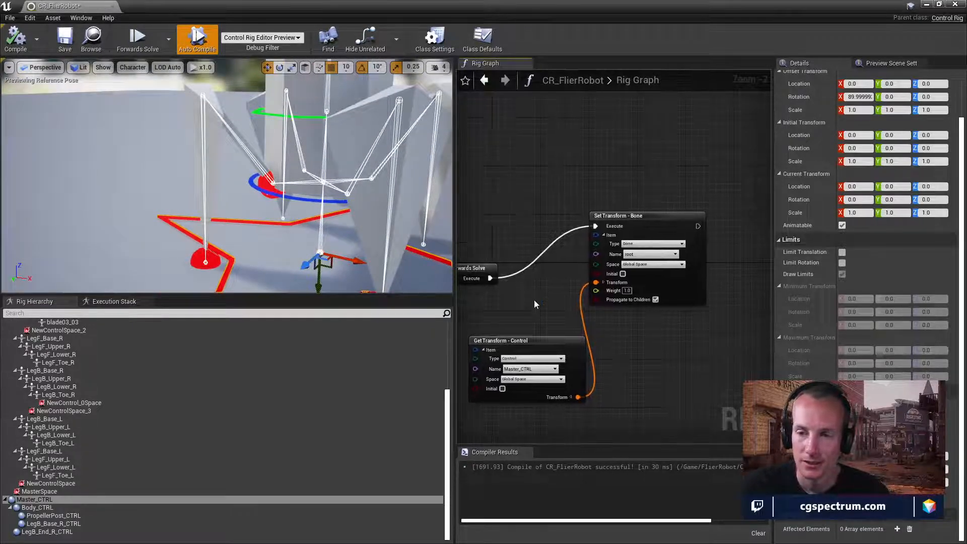
{"action": "left_click", "coordinate": [485, 258]}
{"action": "left_click_drag", "start_coordinate": [485, 258], "coordinate": [496, 209]}
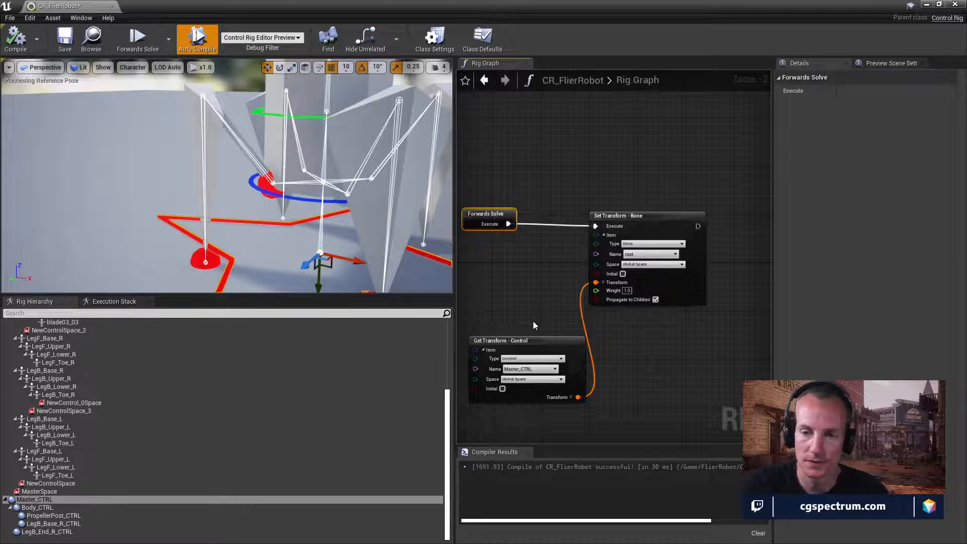
{"action": "left_click_drag", "start_coordinate": [534, 348], "coordinate": [516, 285]}
{"action": "right_click_drag", "start_coordinate": [637, 341], "coordinate": [489, 360]}
{"action": "scroll", "coordinate": [615, 306], "scroll_direction": "down", "scroll_amount": 2}
{"action": "right_click_drag", "start_coordinate": [615, 307], "coordinate": [600, 275]}
{"action": "left_click", "coordinate": [510, 268]}
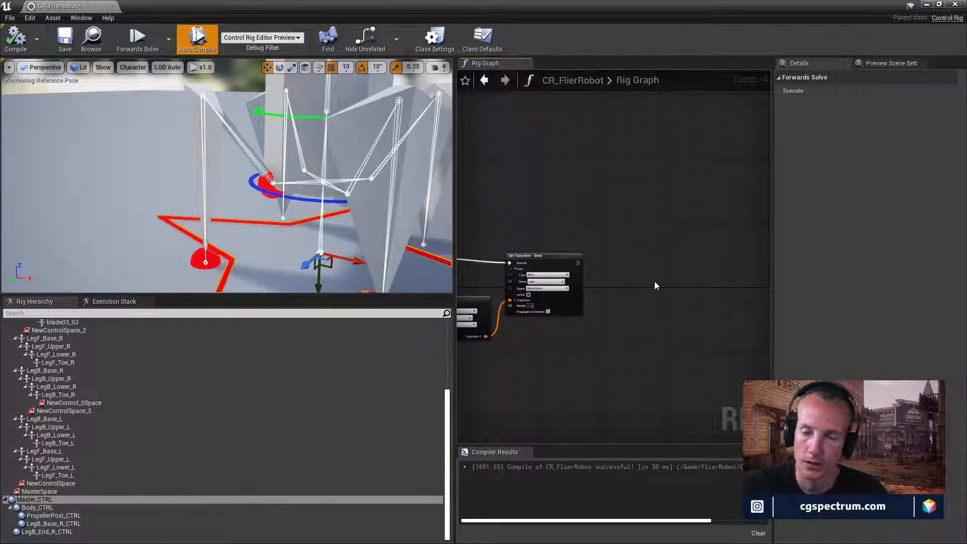
{"action": "right_click_drag", "start_coordinate": [655, 274], "coordinate": [712, 246]}
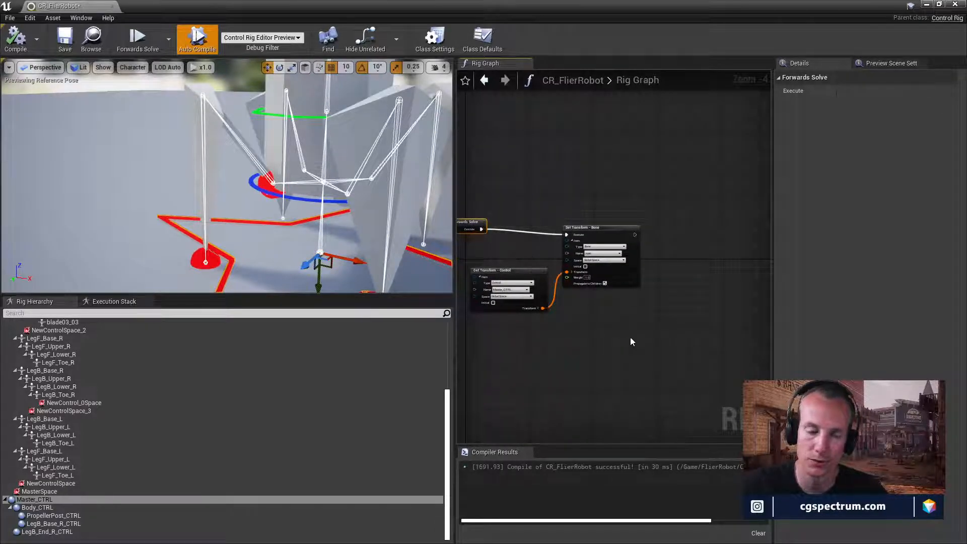
{"action": "right_click_drag", "start_coordinate": [660, 305], "coordinate": [682, 311]}
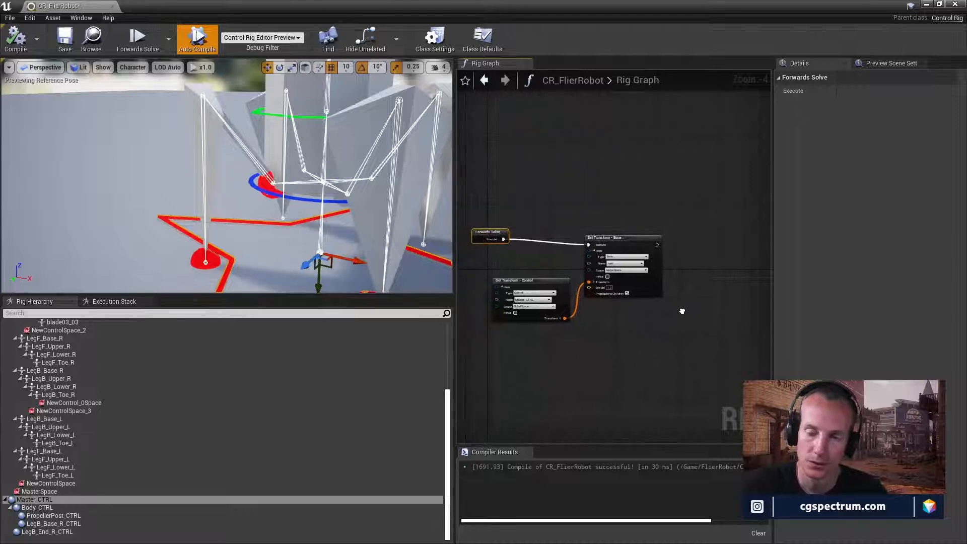
{"action": "right_click_drag", "start_coordinate": [636, 344], "coordinate": [606, 346]}
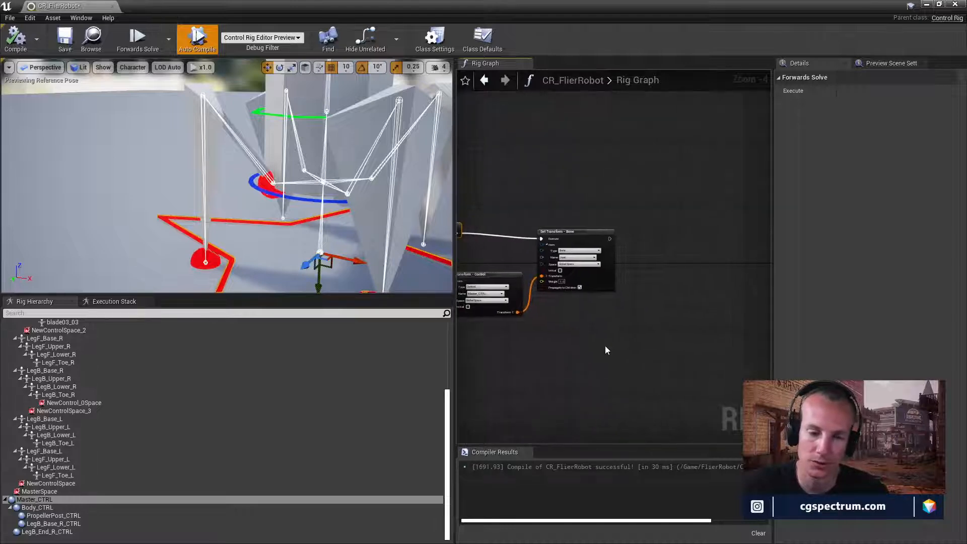
{"action": "left_click_drag", "start_coordinate": [501, 216], "coordinate": [567, 302]}
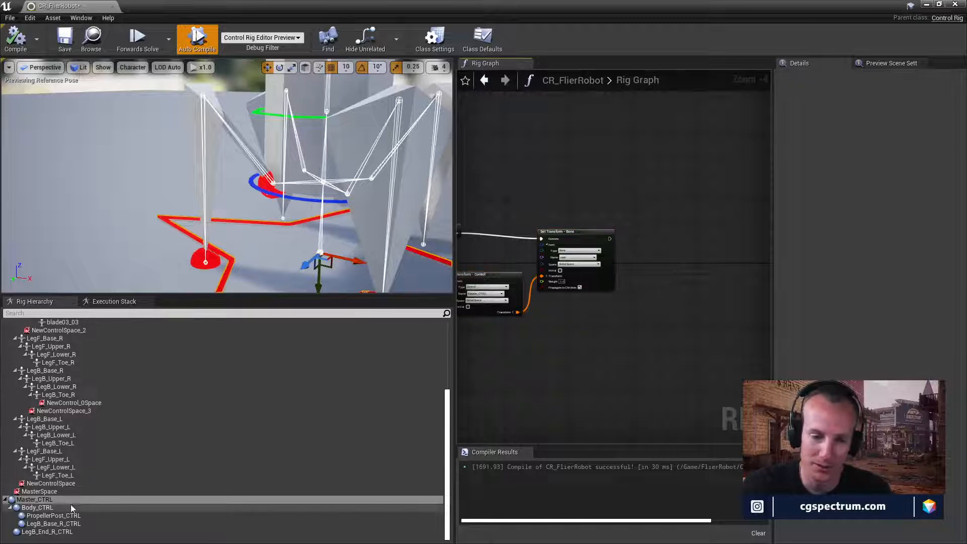
Step: Add a Get Control node for Body_CTRL in the empty graph area beyond the root bone's Set Transform node
{"action": "left_click_drag", "start_coordinate": [36, 507], "coordinate": [622, 322]}
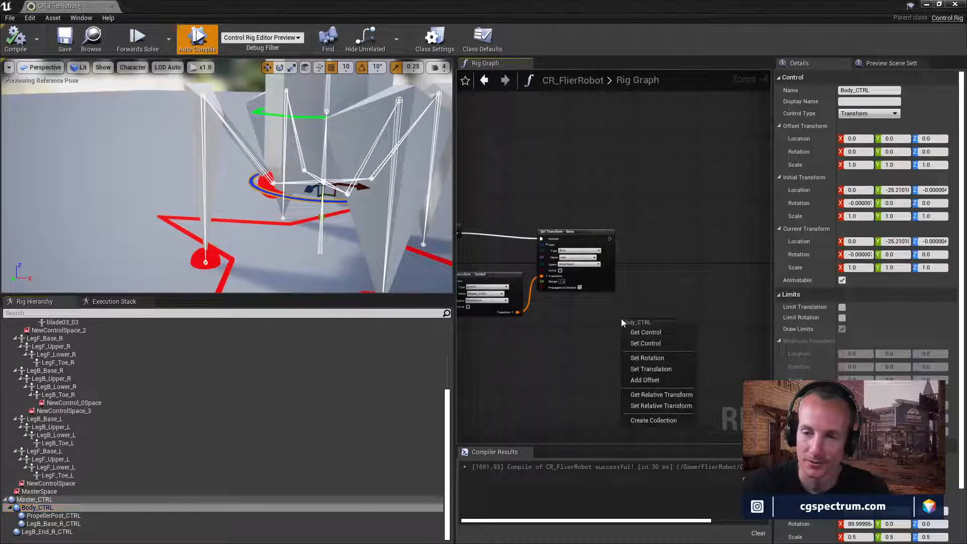
{"action": "left_click", "coordinate": [671, 334]}
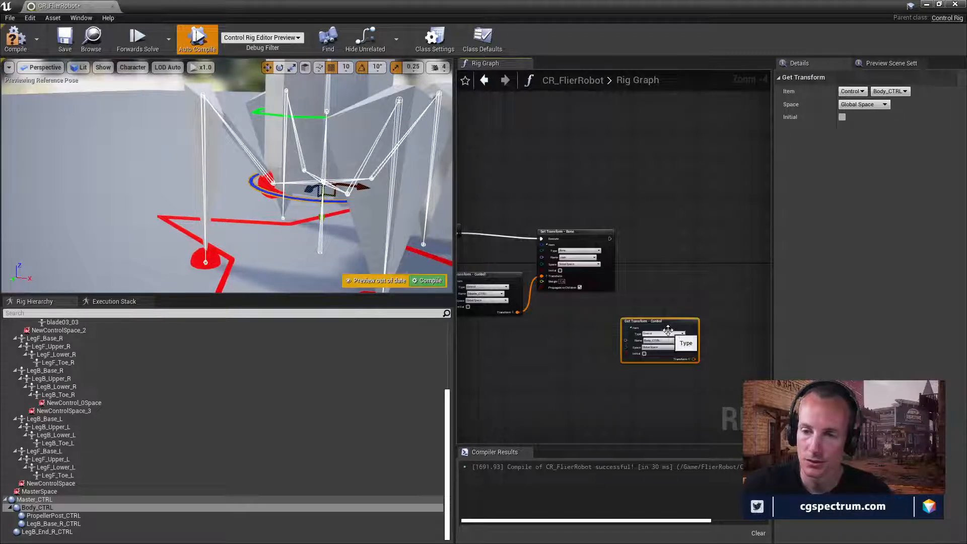
{"action": "left_click_drag", "start_coordinate": [666, 331], "coordinate": [655, 328]}
Step: Add a Set Transform node for the bodyBase bone after the root's node and place the Body_CTRL node below and between them
{"action": "scroll", "coordinate": [90, 363], "scroll_direction": "up", "scroll_amount": 5}
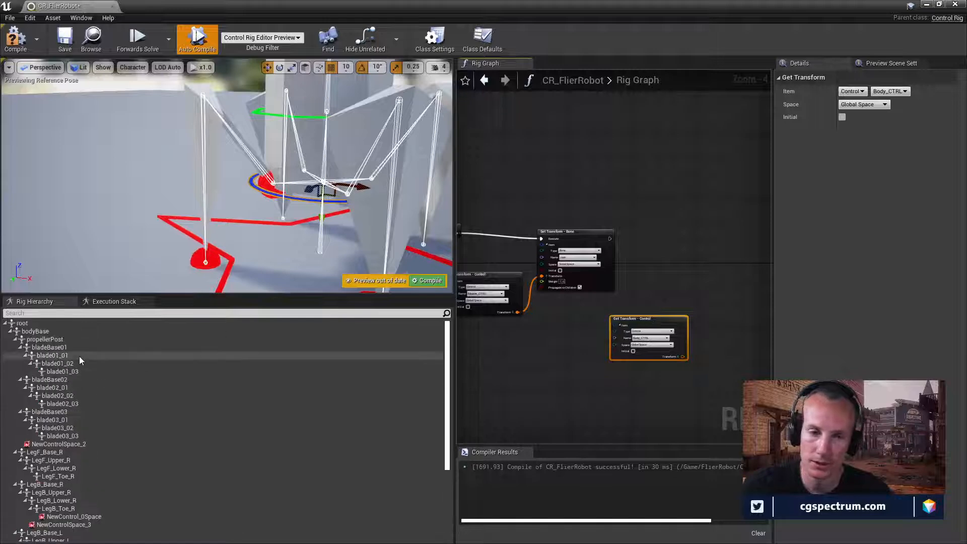
{"action": "left_click_drag", "start_coordinate": [36, 331], "coordinate": [663, 229]}
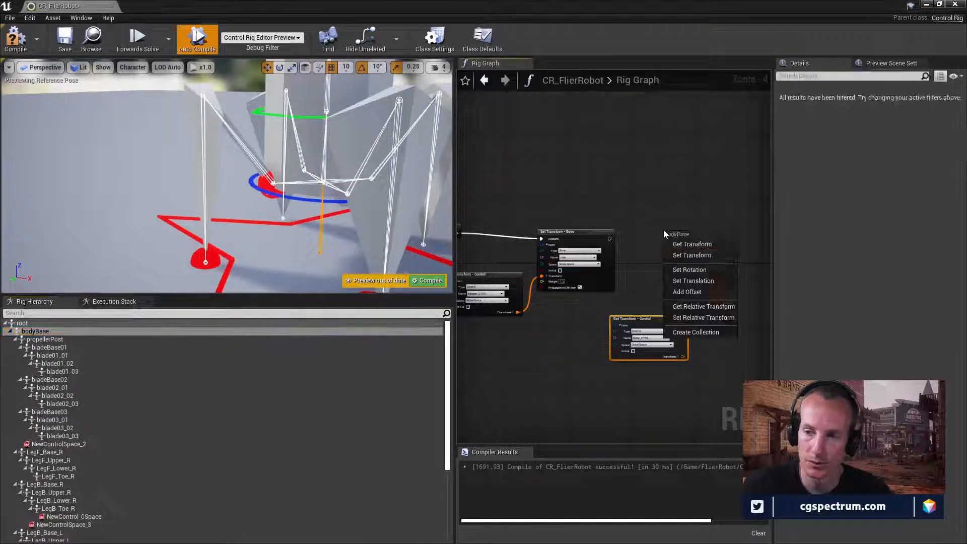
{"action": "left_click", "coordinate": [701, 256]}
{"action": "right_click_drag", "start_coordinate": [700, 268], "coordinate": [639, 285]}
{"action": "left_click_drag", "start_coordinate": [604, 347], "coordinate": [570, 343]}
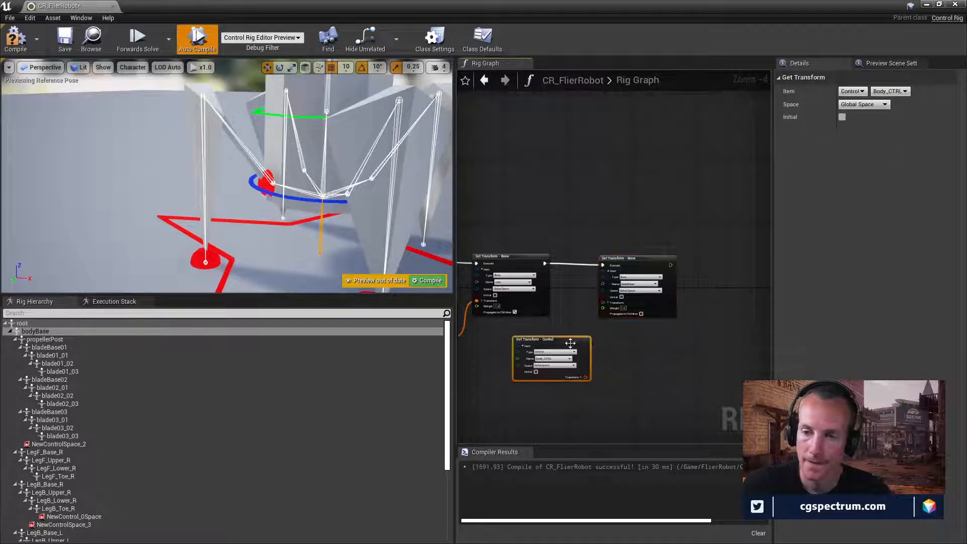
Step: Try connecting Body_CTRL's transform output to the bodyBase Set Transform node, and break the connection again to compare the pose
{"action": "left_click_drag", "start_coordinate": [587, 377], "coordinate": [606, 304]}
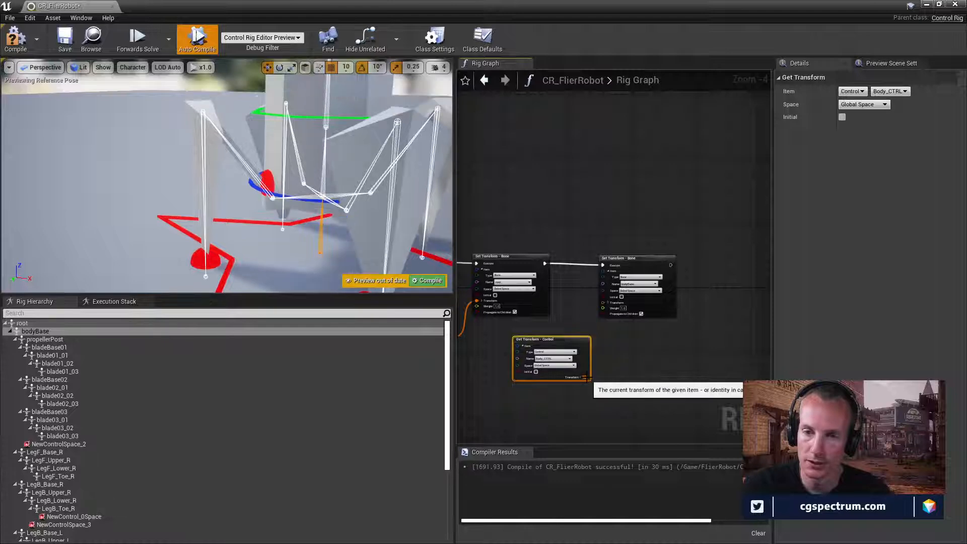
{"action": "left_click_drag", "start_coordinate": [586, 377], "coordinate": [604, 302]}
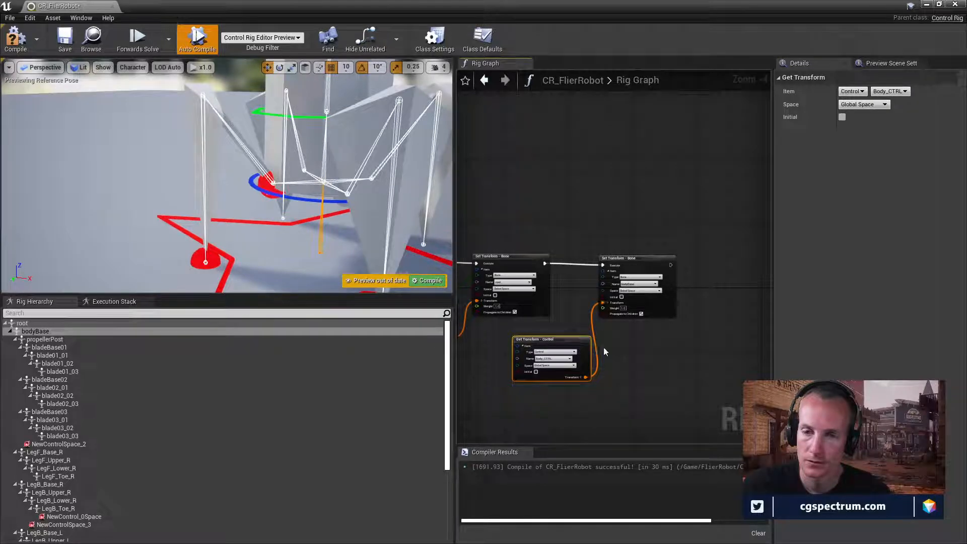
{"action": "left_click", "coordinate": [585, 377], "text": "alt"}
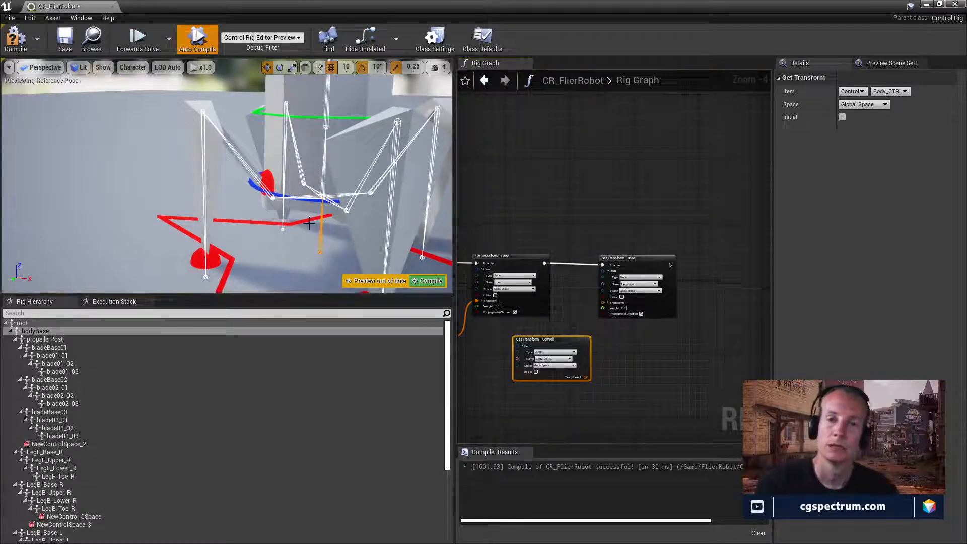
{"action": "mouse_move", "coordinate": [297, 200]}
{"action": "left_mouse_down", "text": "alt"}
{"action": "mouse_move", "coordinate": [283, 200]}
{"action": "mouse_move", "coordinate": [302, 207]}
{"action": "left_mouse_up", "text": "alt"}
{"action": "right_click_drag", "start_coordinate": [303, 206], "coordinate": [262, 206], "text": "alt"}
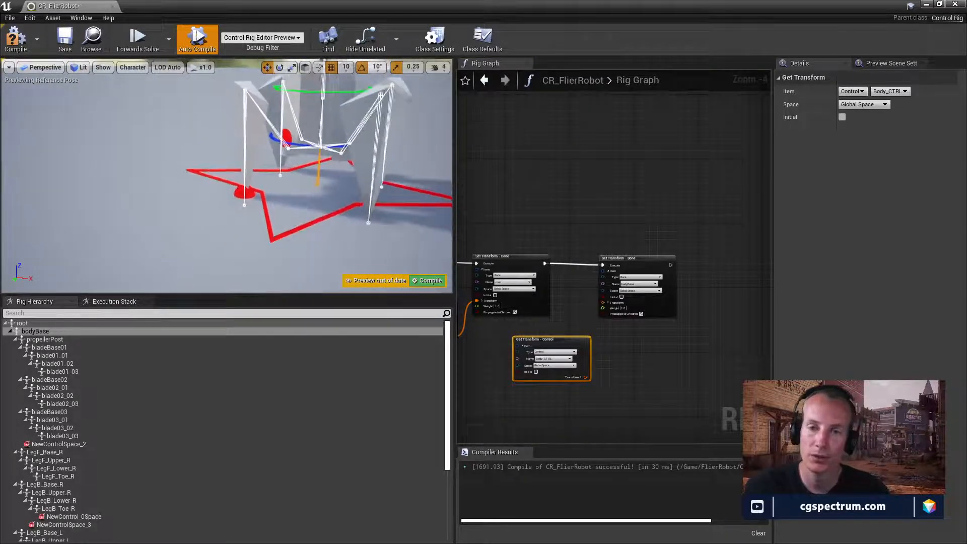
Step: Unparent Body_CTRL, PropellerPost_CTRL, LegB_Base_R_CTRL and LegB_End_R_CTRL so they sit at the root level of the rig hierarchy
{"action": "left_click_drag", "start_coordinate": [295, 198], "coordinate": [290, 181]}
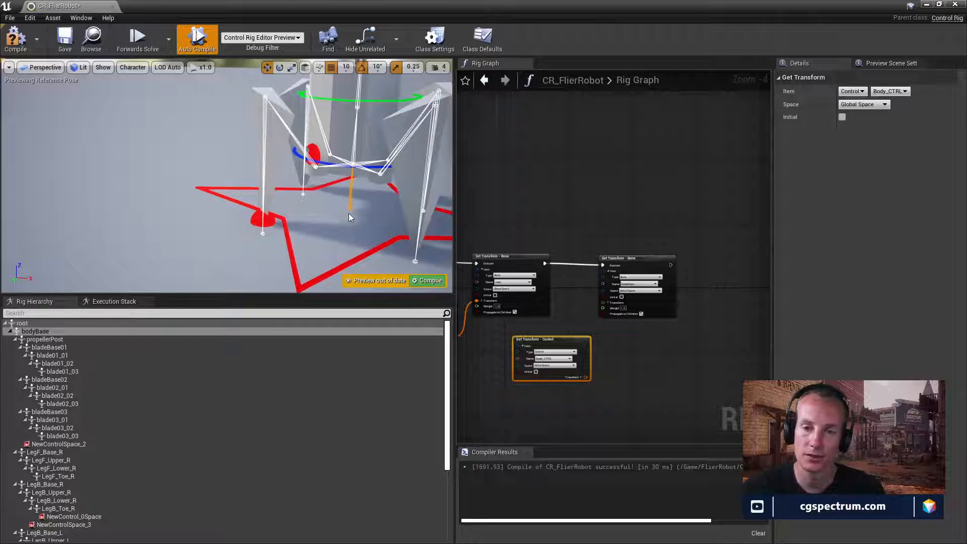
{"action": "left_click_drag", "start_coordinate": [350, 212], "coordinate": [350, 204]}
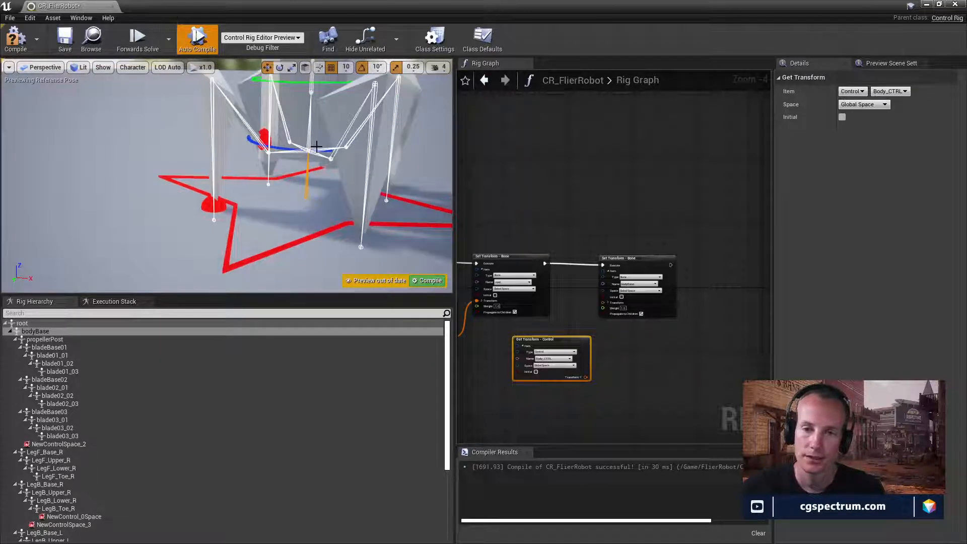
{"action": "right_click_drag", "start_coordinate": [316, 146], "coordinate": [322, 116]}
{"action": "scroll", "coordinate": [151, 415], "scroll_direction": "down", "scroll_amount": 5}
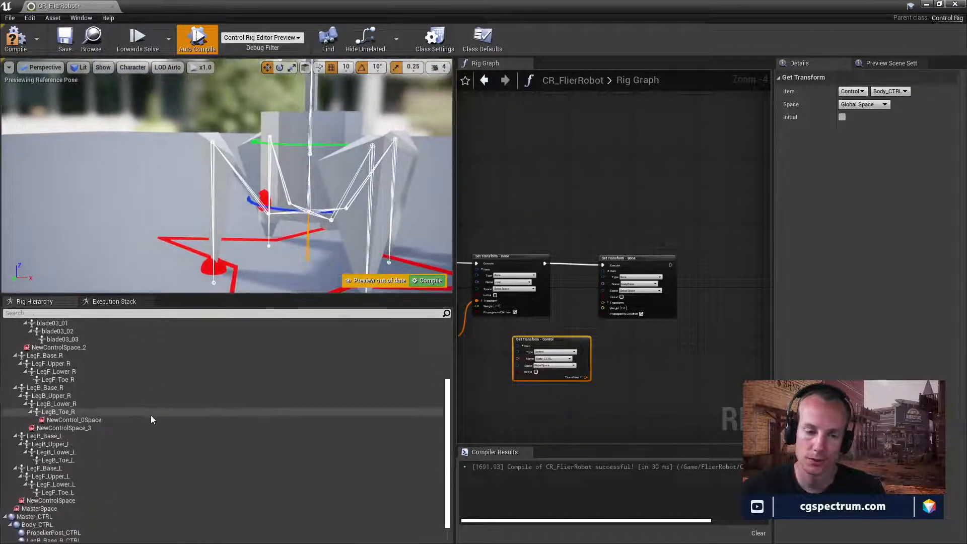
{"action": "left_click", "coordinate": [37, 508]}
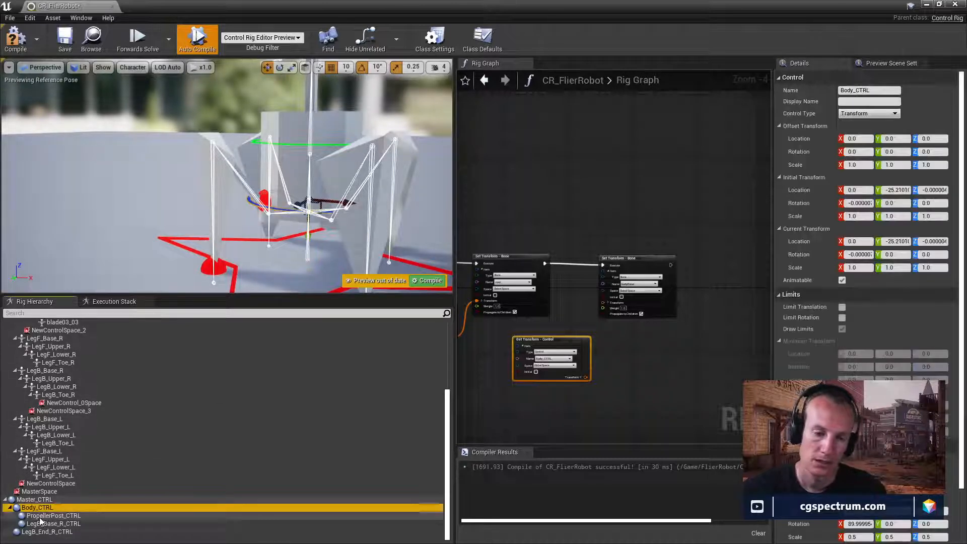
{"action": "left_click", "coordinate": [47, 531], "text": "shift"}
{"action": "key", "text": "shift+p"}
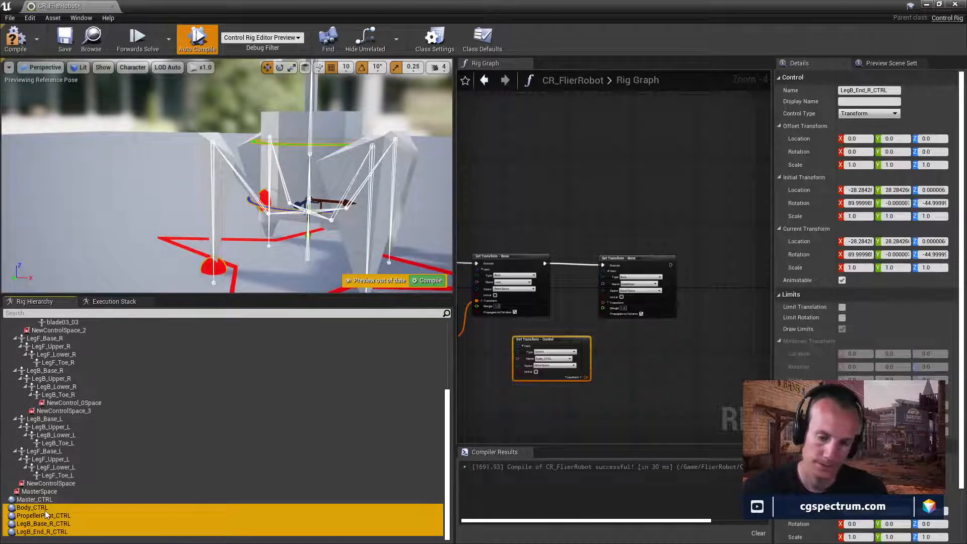
Step: Set Body_CTRL's initial transform from the closest bone, using the bodyBase joint in the viewport
{"action": "double_click", "coordinate": [43, 509]}
{"action": "key", "text": "Return"}
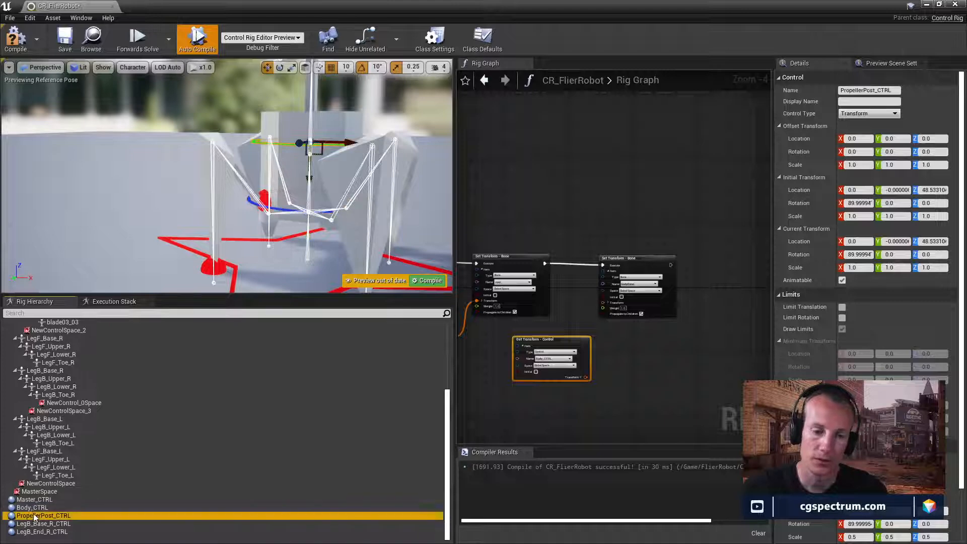
{"action": "right_click_drag", "start_coordinate": [227, 177], "coordinate": [227, 173]}
{"action": "right_click_drag", "start_coordinate": [292, 209], "coordinate": [298, 198]}
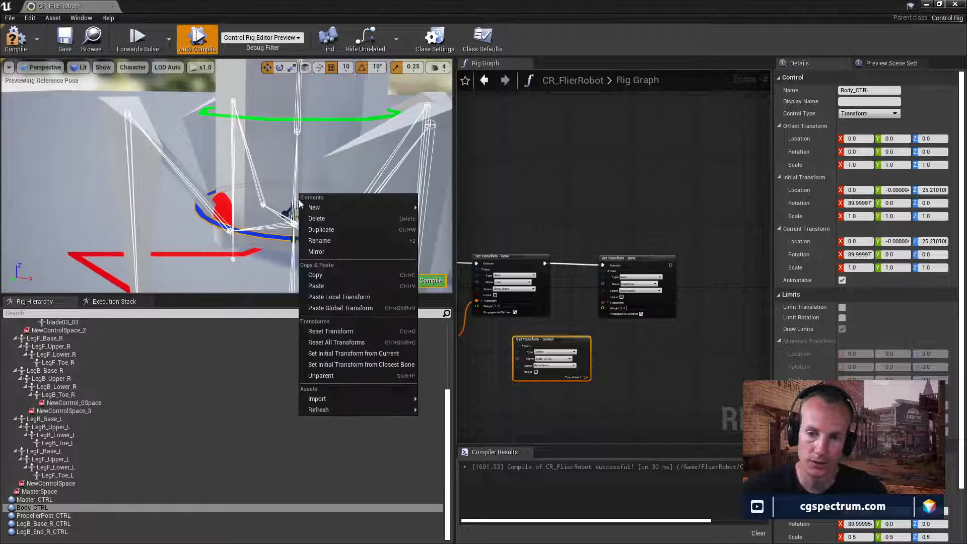
{"action": "left_click", "coordinate": [361, 364]}
Step: Set PropellerPost_CTRL's initial transform from the closest bone at the propeller post joint, undoing the first attempt and repeating it
{"action": "left_click", "coordinate": [54, 514]}
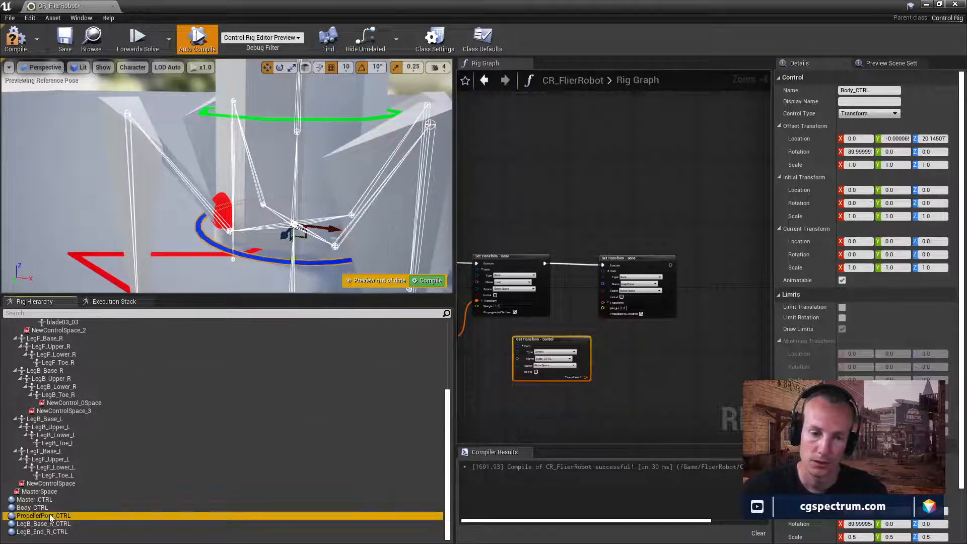
{"action": "right_click", "coordinate": [299, 89]}
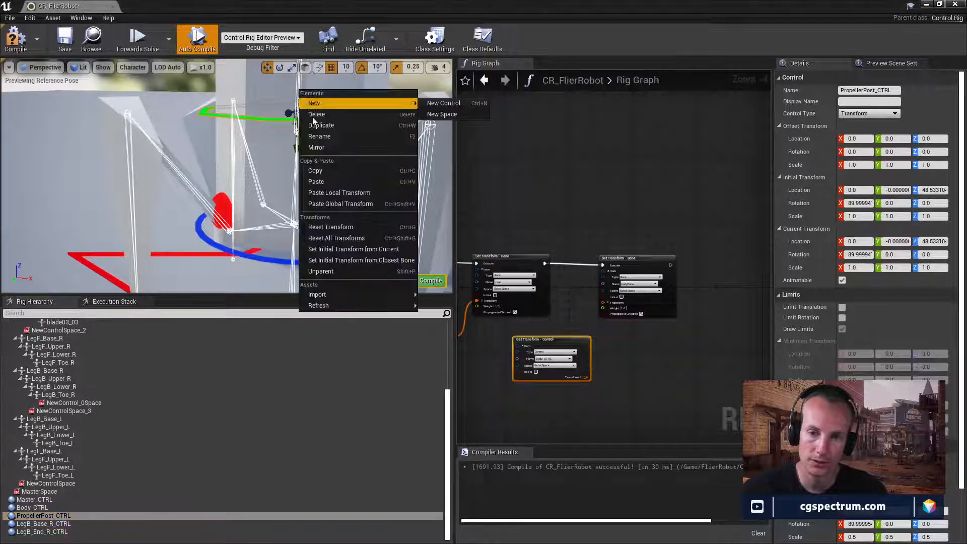
{"action": "left_click", "coordinate": [358, 261]}
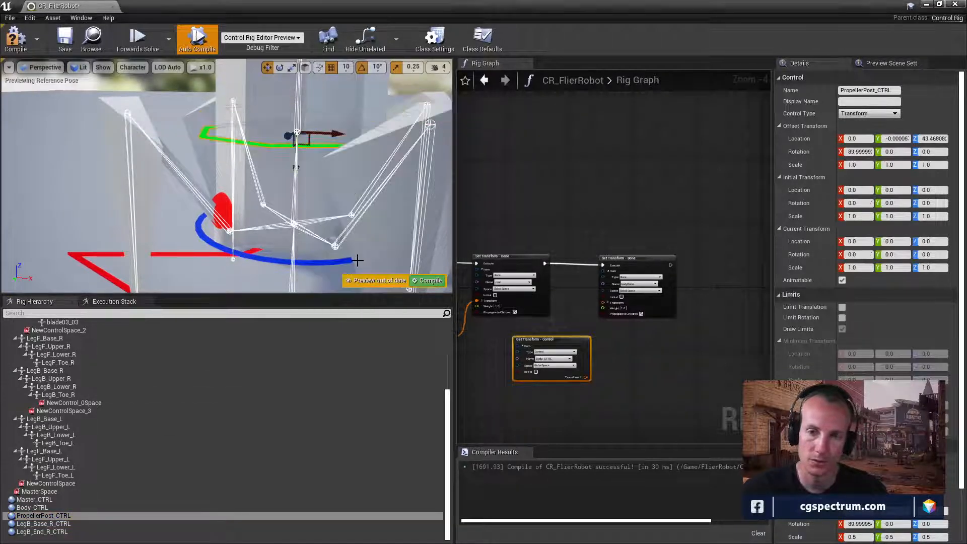
{"action": "right_click_drag", "start_coordinate": [302, 133], "coordinate": [302, 130]}
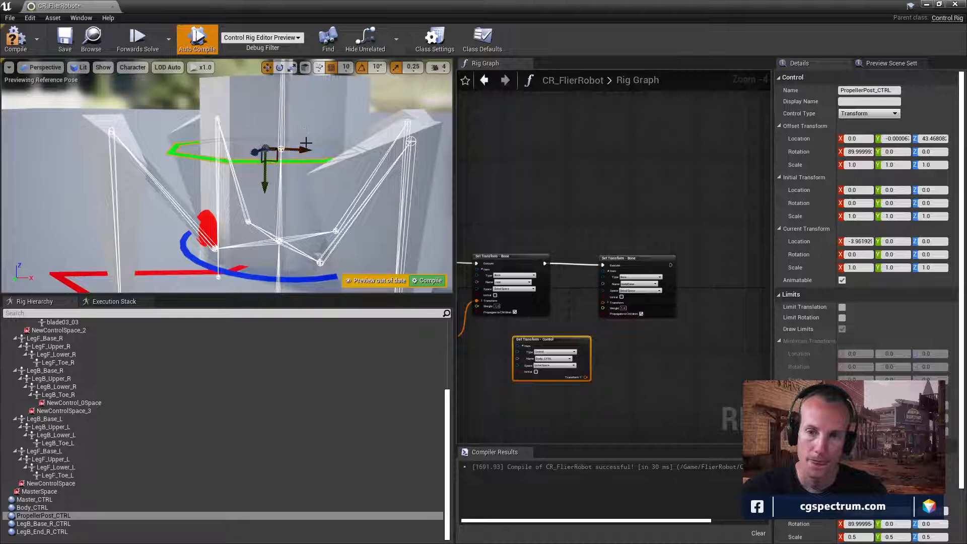
{"action": "key", "text": "ctrl+z"}
{"action": "right_click", "coordinate": [302, 127]}
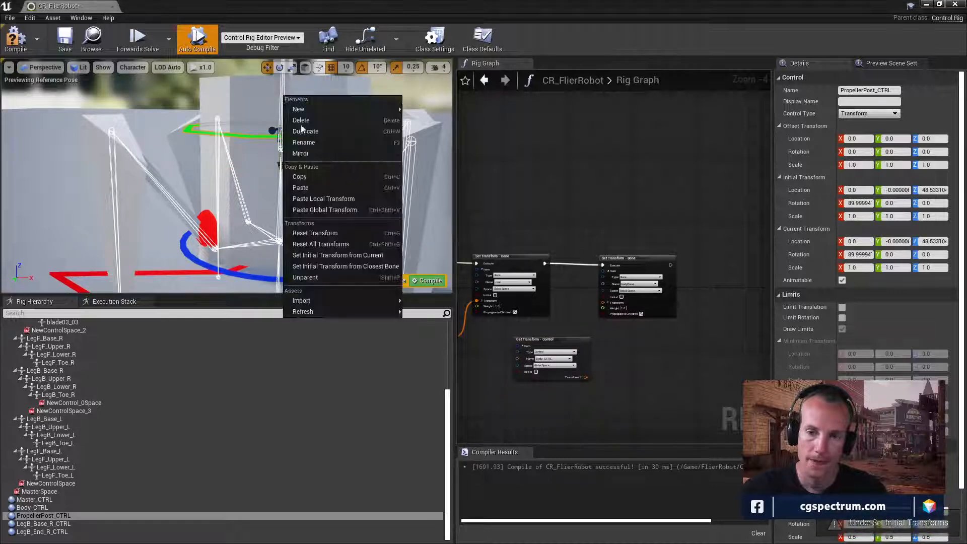
{"action": "left_click", "coordinate": [354, 263]}
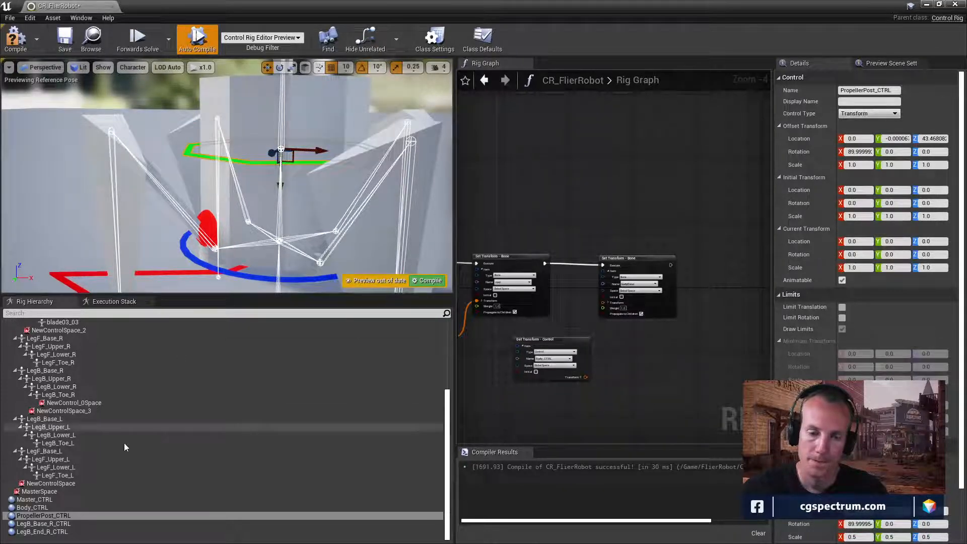
Step: Set LegB_Base_R_CTRL's initial transform from the closest bone at the base joint of the right back leg
{"action": "left_click", "coordinate": [121, 524]}
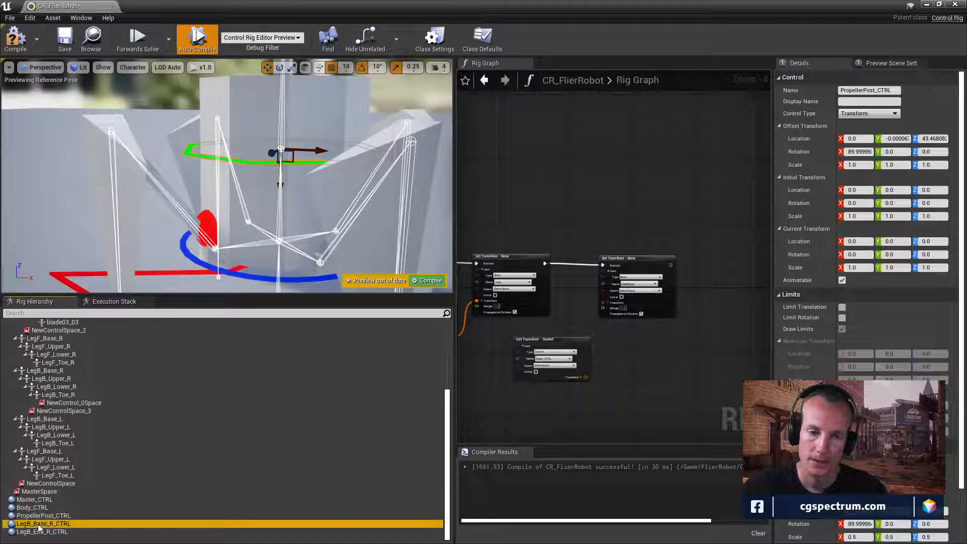
{"action": "right_click", "coordinate": [216, 249]}
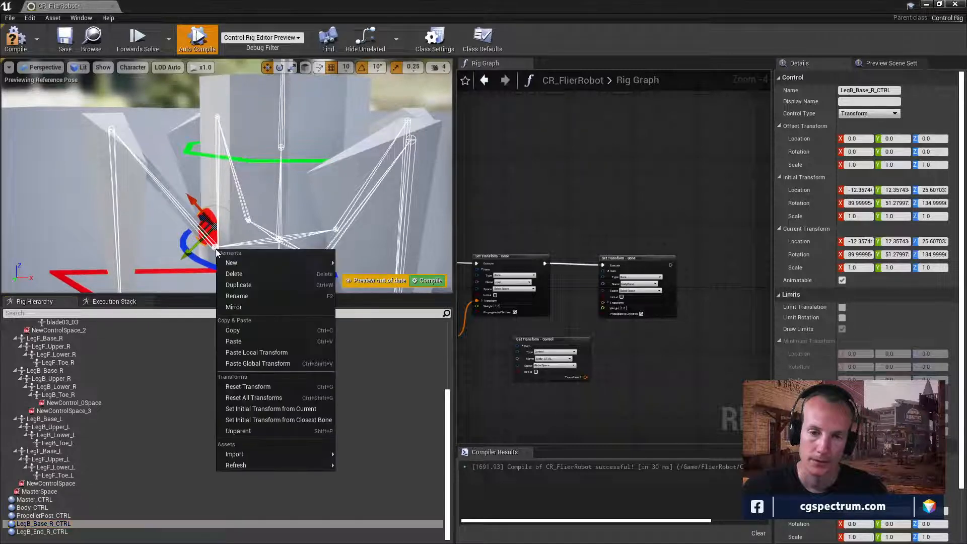
{"action": "left_click", "coordinate": [264, 418]}
Step: Set LegB_End_R_CTRL's initial transform from the closest bone at the tip of the right back leg
{"action": "right_click_drag", "start_coordinate": [169, 273], "coordinate": [172, 302]}
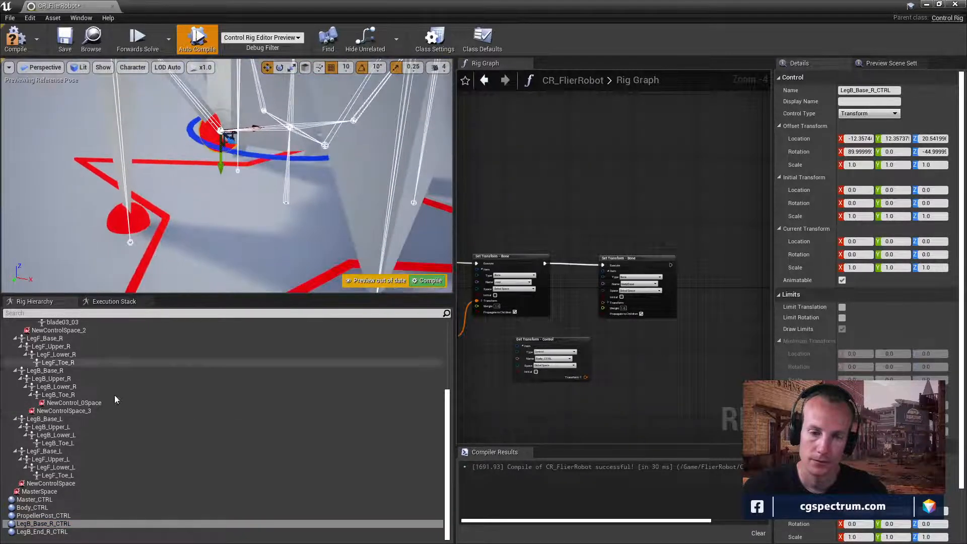
{"action": "left_click", "coordinate": [42, 532]}
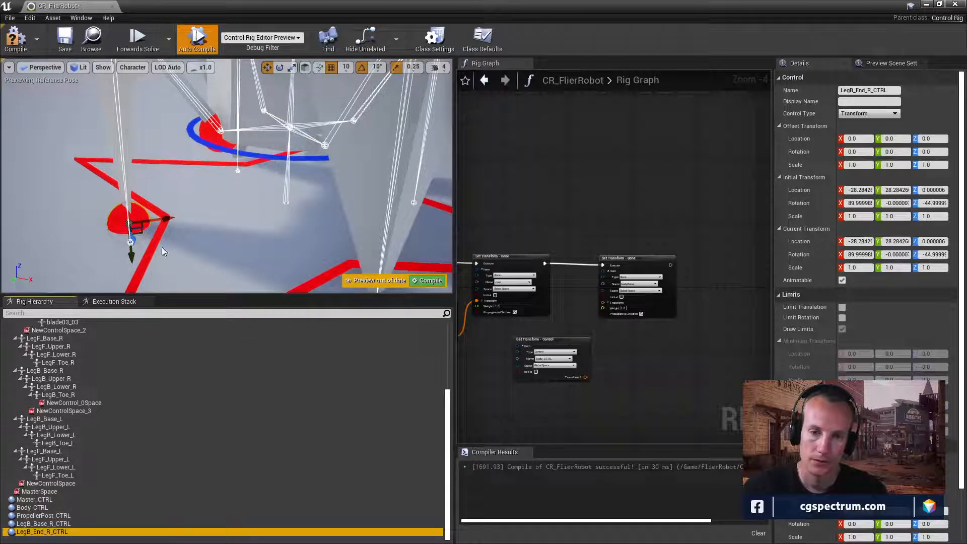
{"action": "right_click_drag", "start_coordinate": [162, 251], "coordinate": [153, 262]}
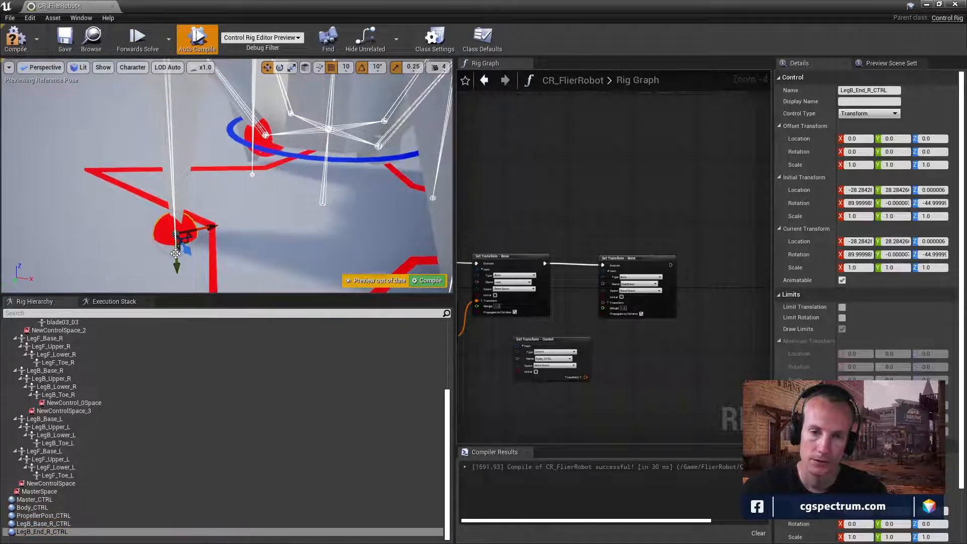
{"action": "right_click", "coordinate": [175, 253]}
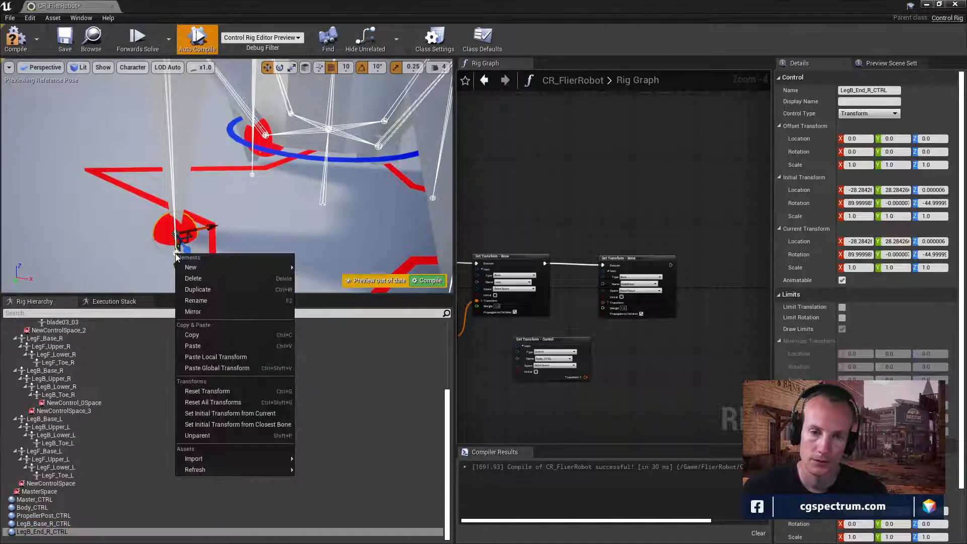
{"action": "left_click", "coordinate": [261, 424]}
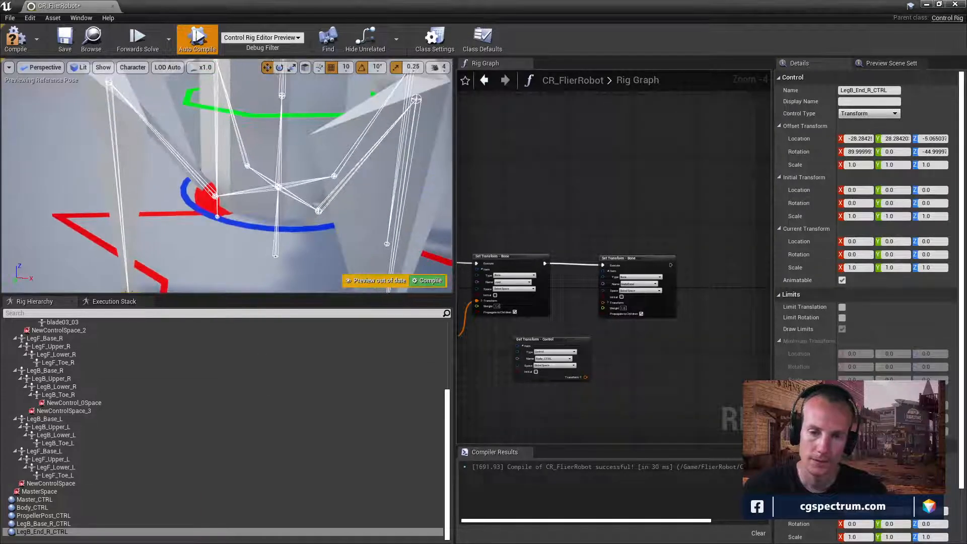
Step: Parent Body_CTRL, PropellerPost_CTRL, LegB_Base_R_CTRL and LegB_End_R_CTRL under Master_CTRL in the rig hierarchy
{"action": "right_click_drag", "start_coordinate": [226, 176], "coordinate": [232, 227]}
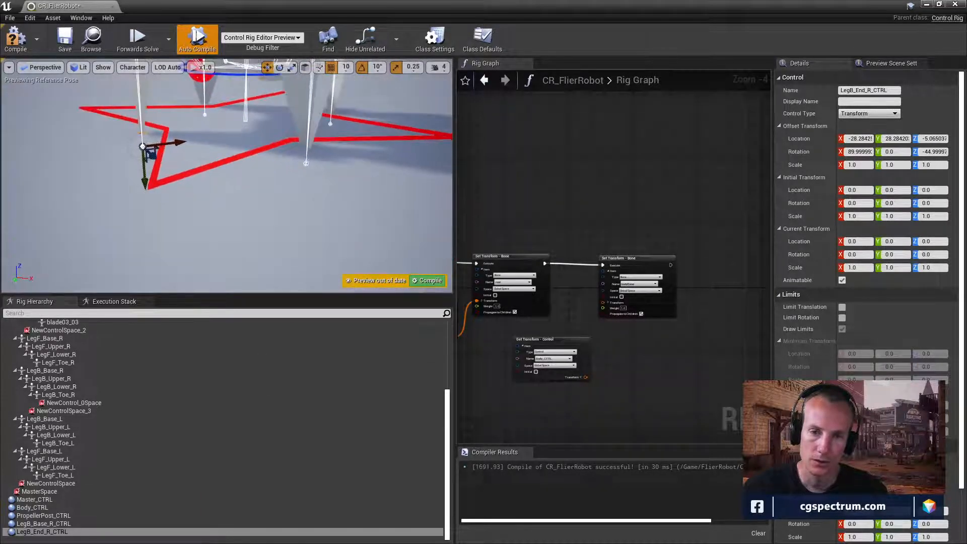
{"action": "left_click_drag", "start_coordinate": [322, 238], "coordinate": [320, 215]}
{"action": "mouse_move", "coordinate": [322, 238]}
{"action": "right_mouse_down"}
{"action": "mouse_move", "coordinate": [322, 219]}
{"action": "mouse_move", "coordinate": [314, 245]}
{"action": "right_mouse_up"}
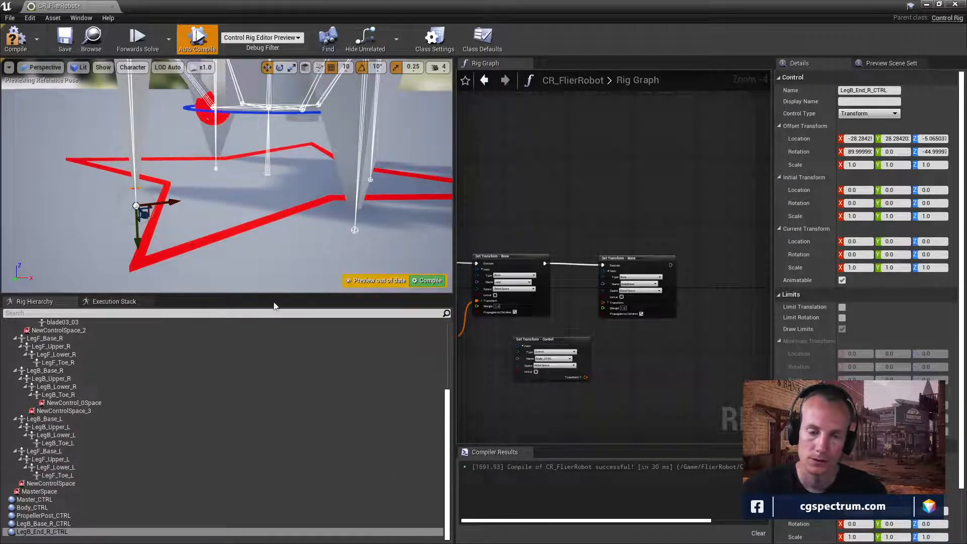
{"action": "left_click", "coordinate": [31, 508]}
{"action": "left_click", "coordinate": [39, 532], "text": "shift"}
{"action": "left_click_drag", "start_coordinate": [33, 510], "coordinate": [35, 500]}
Step: Parent PropellerPost_CTRL and LegB_Base_R_CTRL under Body_CTRL in the rig hierarchy
{"action": "left_click", "coordinate": [44, 517]}
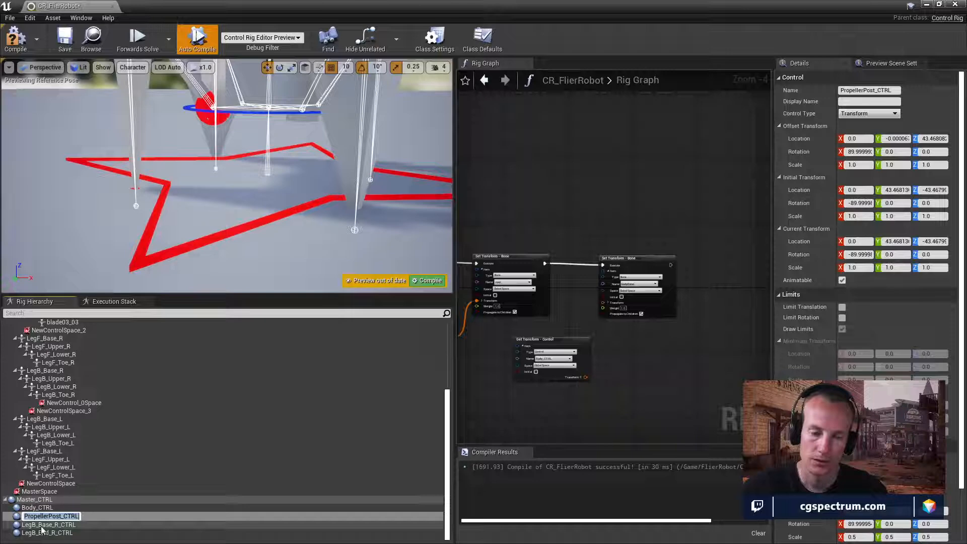
{"action": "left_click", "coordinate": [41, 525], "text": "ctrl"}
{"action": "left_click_drag", "start_coordinate": [41, 525], "coordinate": [44, 514]}
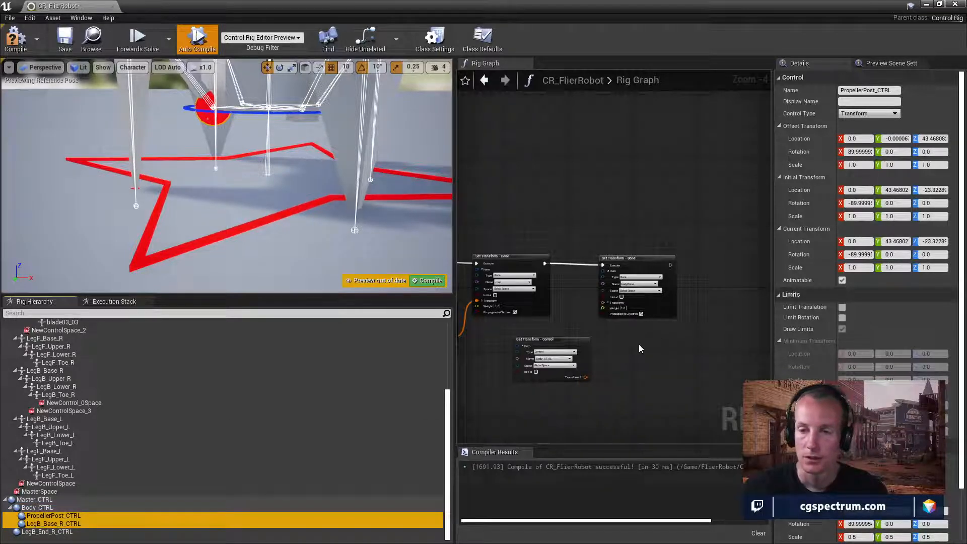
Step: Connect the Body_CTRL Get Transform output to the Transform input of the bodyBase Set Transform node and check the pose
{"action": "left_click_drag", "start_coordinate": [586, 377], "coordinate": [605, 302]}
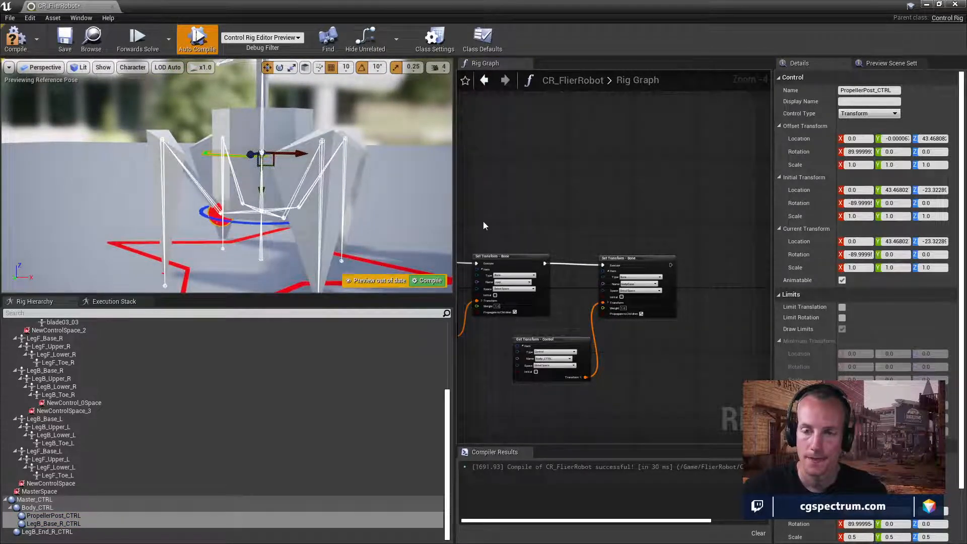
{"action": "right_click_drag", "start_coordinate": [307, 236], "coordinate": [282, 260]}
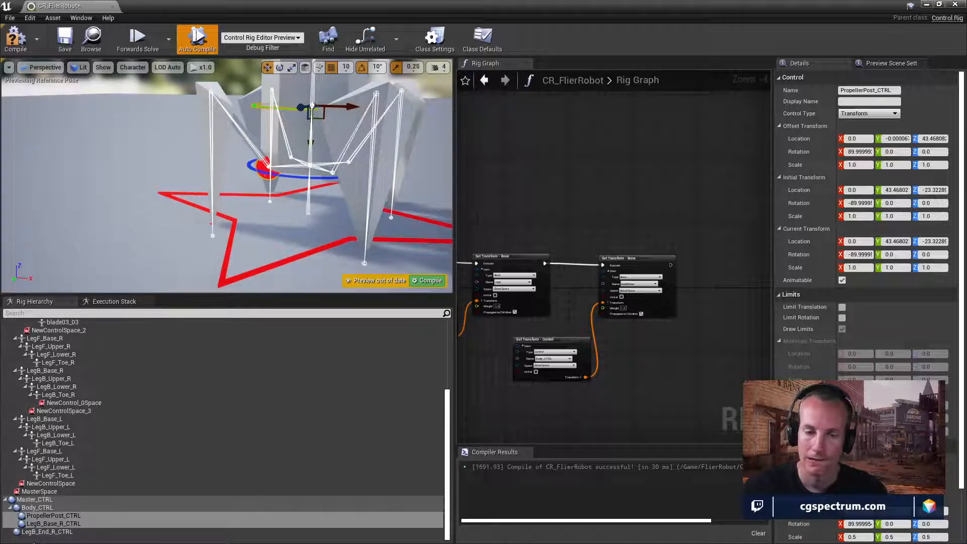
{"action": "left_click", "coordinate": [40, 532]}
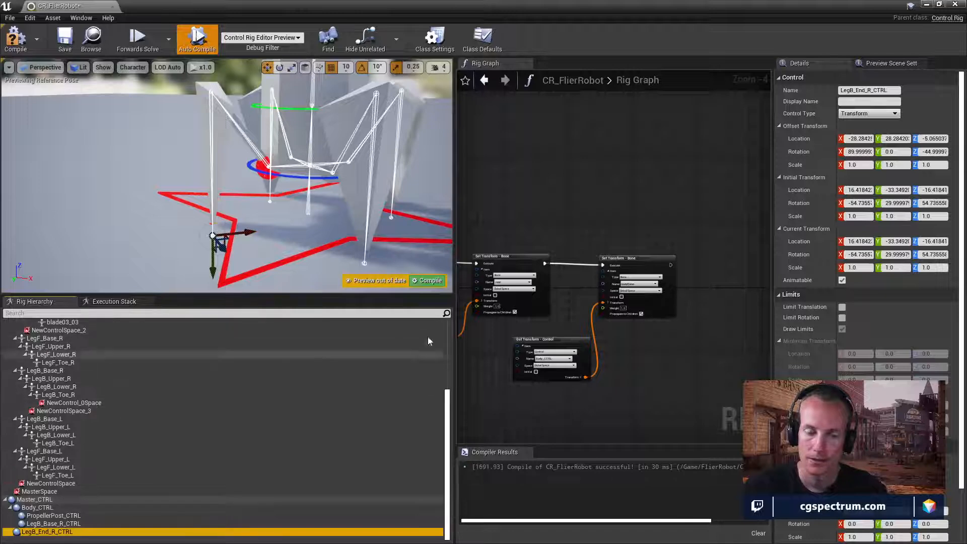
{"action": "left_click", "coordinate": [44, 524]}
{"action": "right_click_drag", "start_coordinate": [705, 306], "coordinate": [583, 320]}
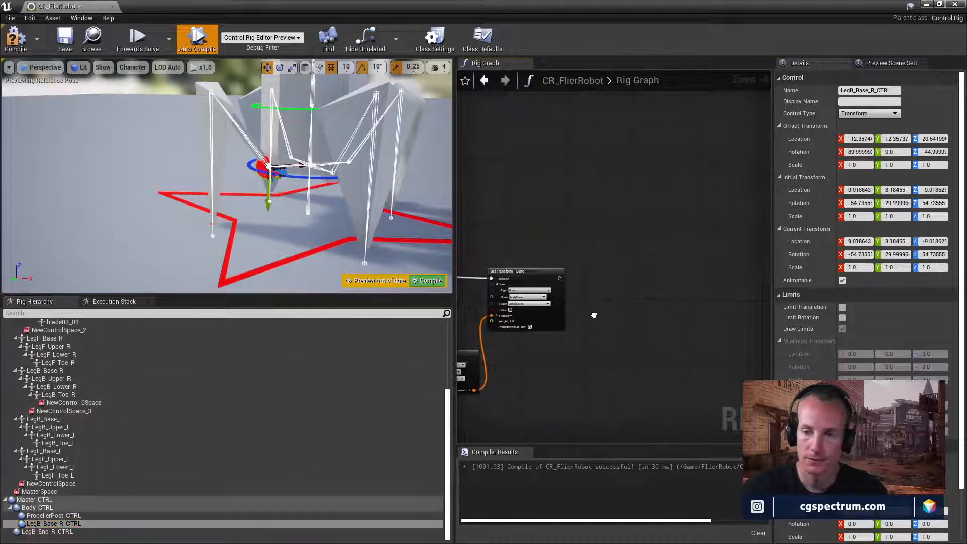
{"action": "right_click", "coordinate": [615, 373]}
{"action": "right_click", "coordinate": [582, 362]}
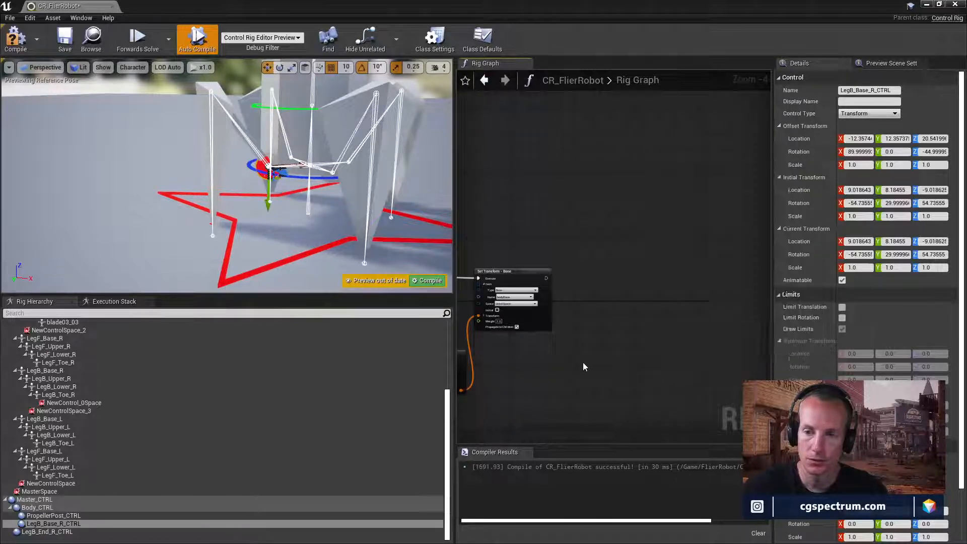
{"action": "right_click", "coordinate": [583, 362]}
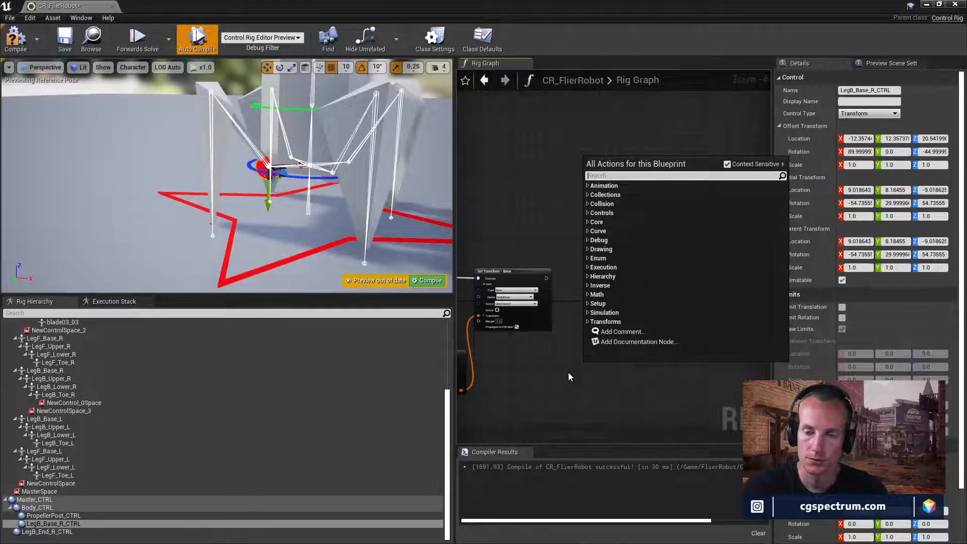
{"action": "left_click", "coordinate": [570, 374]}
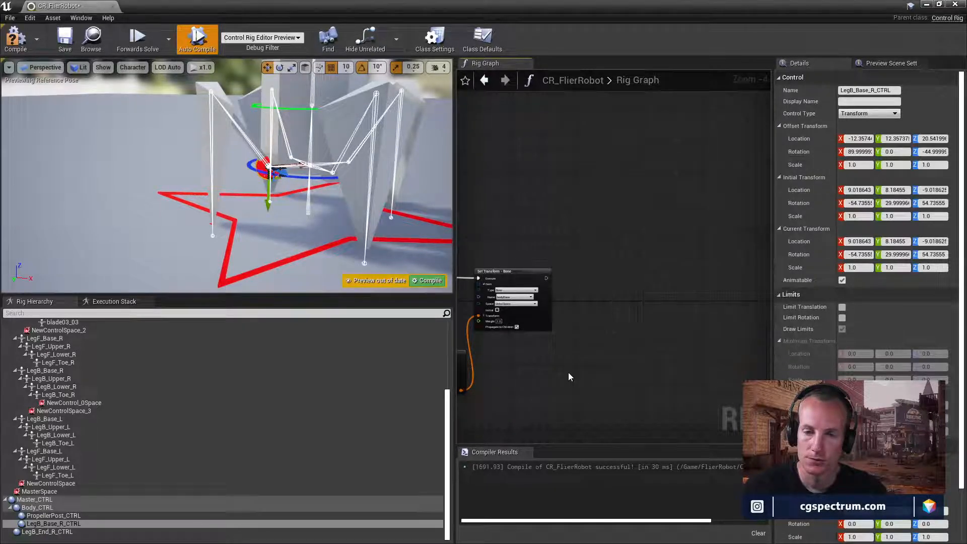
{"action": "left_click", "coordinate": [52, 524]}
{"action": "right_click", "coordinate": [615, 347]}
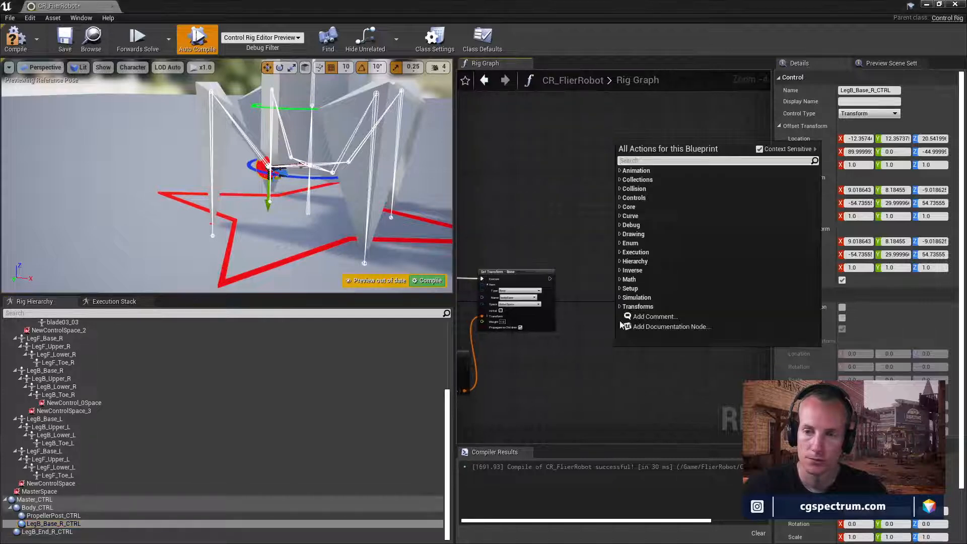
{"action": "left_click", "coordinate": [590, 341]}
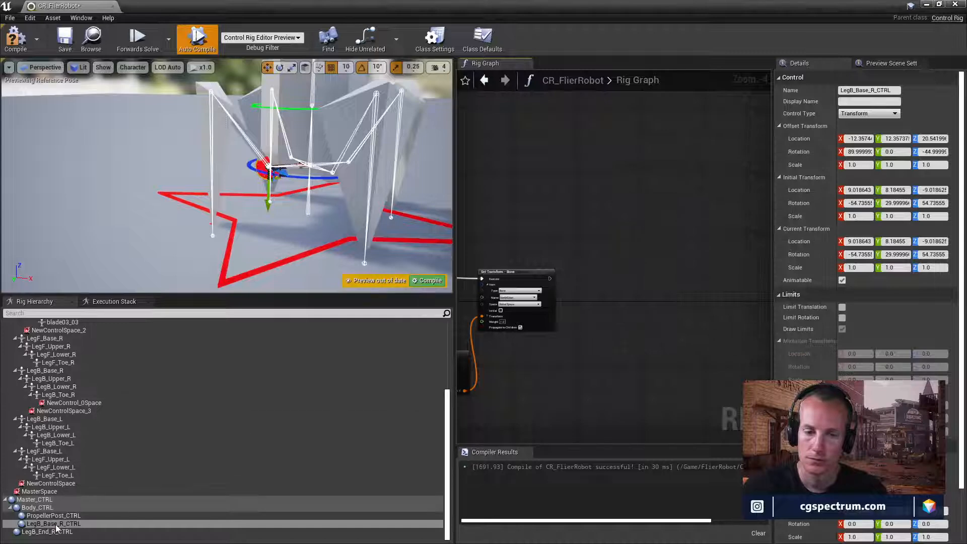
Step: Add a Get Control node for LegB_Base_R_CTRL in the empty graph area below and beyond the bodyBase Set Transform node
{"action": "left_click_drag", "start_coordinate": [51, 524], "coordinate": [564, 363]}
{"action": "left_click", "coordinate": [591, 371]}
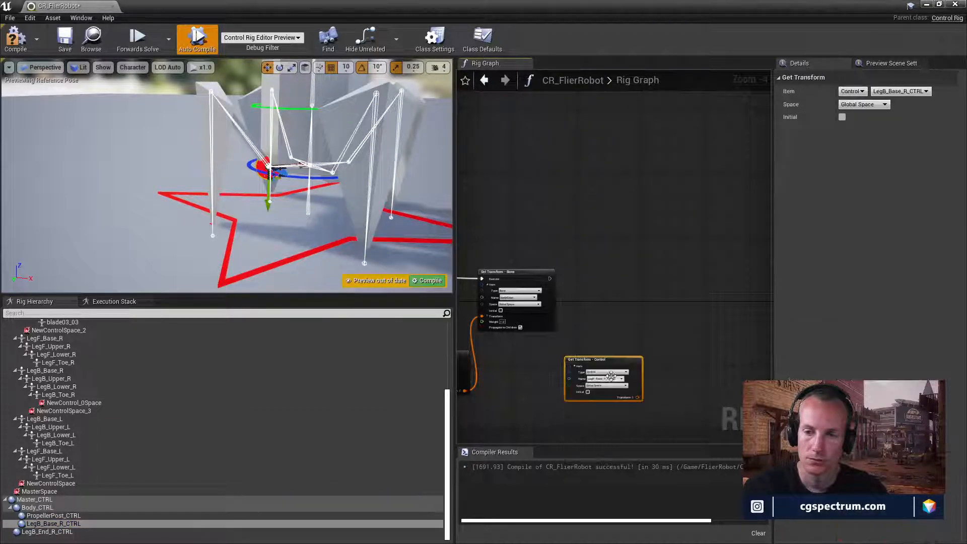
{"action": "scroll", "coordinate": [76, 388], "scroll_direction": "up", "scroll_amount": 5}
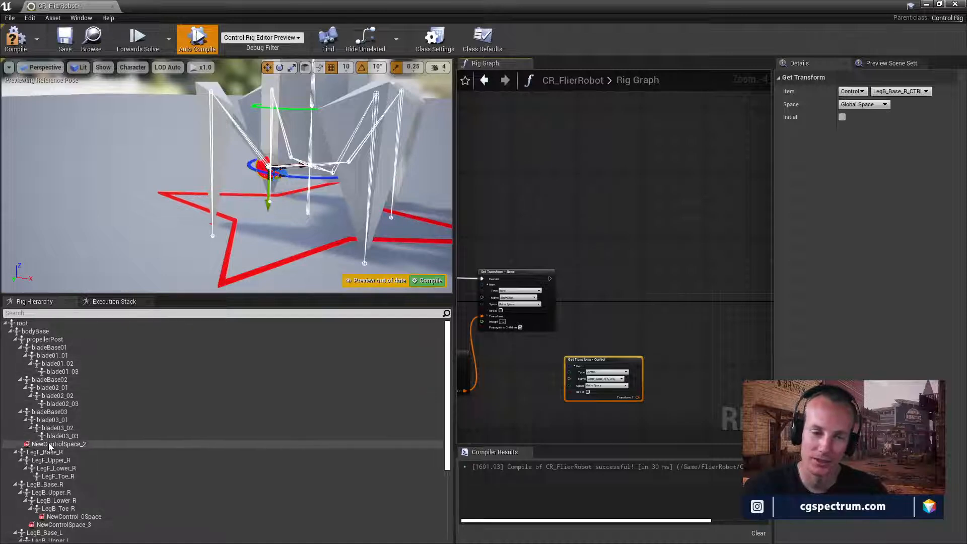
Step: Look through the blade and leg bones in the rig hierarchy for the back right leg's upper bone
{"action": "left_click", "coordinate": [61, 430]}
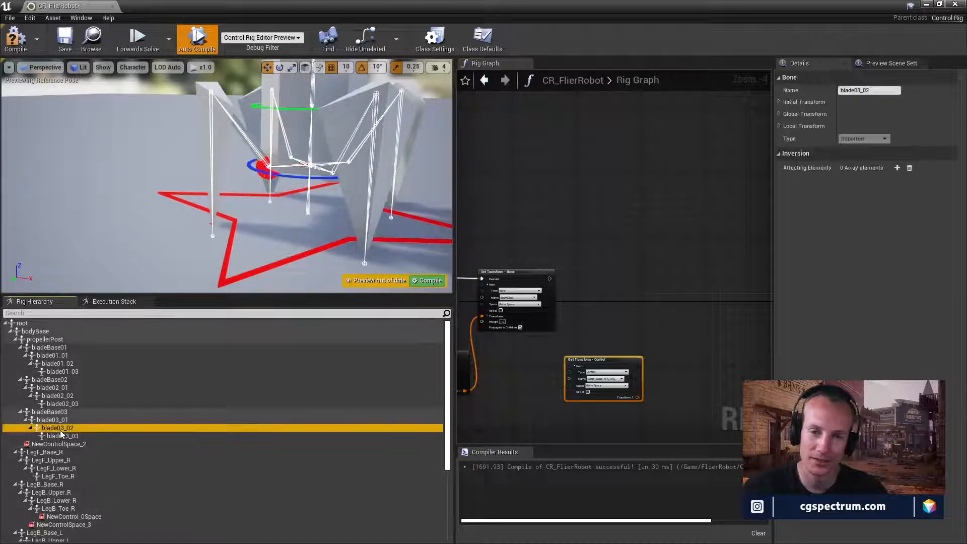
{"action": "left_click", "coordinate": [57, 422]}
{"action": "left_click", "coordinate": [56, 435]}
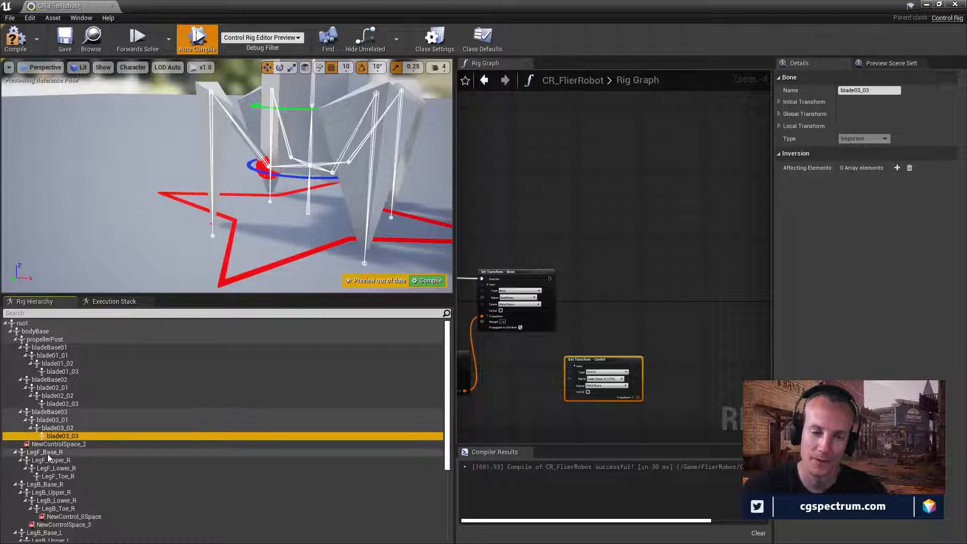
{"action": "left_click", "coordinate": [49, 412]}
{"action": "left_click", "coordinate": [50, 421]}
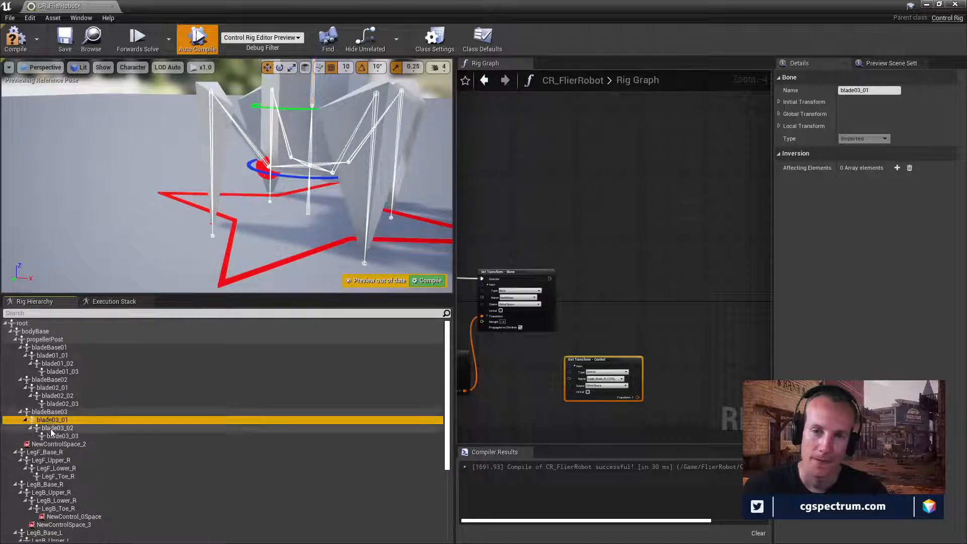
{"action": "left_click", "coordinate": [57, 429]}
{"action": "left_click", "coordinate": [43, 460]}
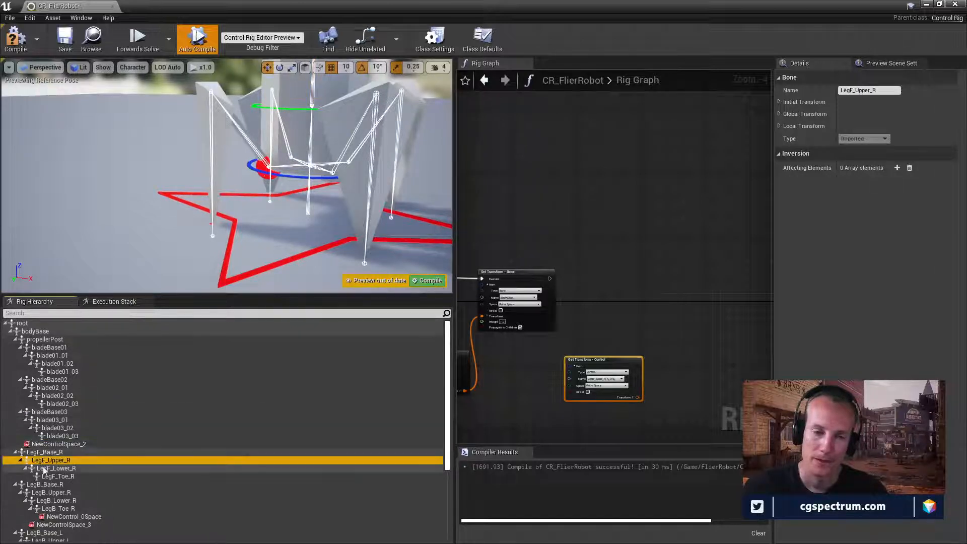
{"action": "scroll", "coordinate": [65, 449], "scroll_direction": "down", "scroll_amount": 3}
{"action": "left_click", "coordinate": [56, 437]}
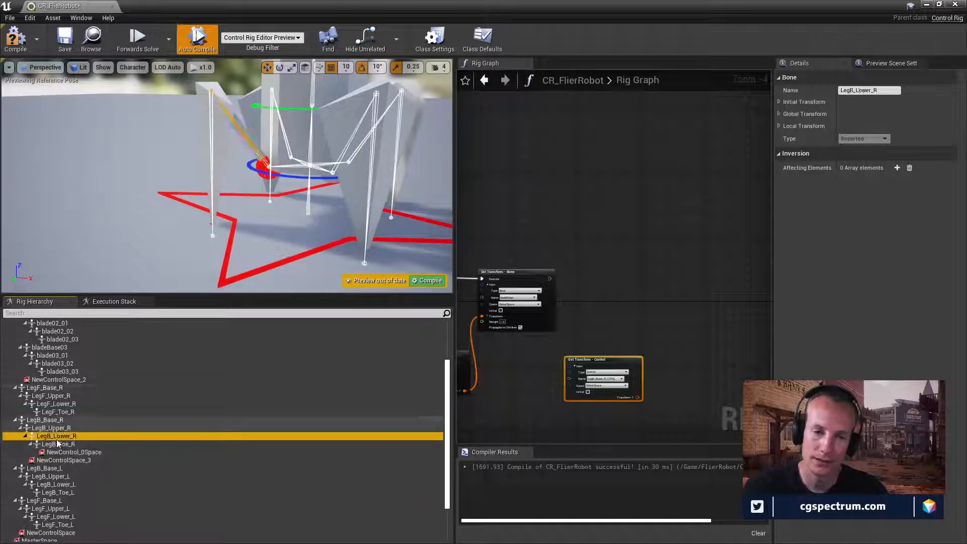
{"action": "left_click", "coordinate": [58, 445]}
{"action": "left_click", "coordinate": [55, 436]}
{"action": "left_click", "coordinate": [55, 429]}
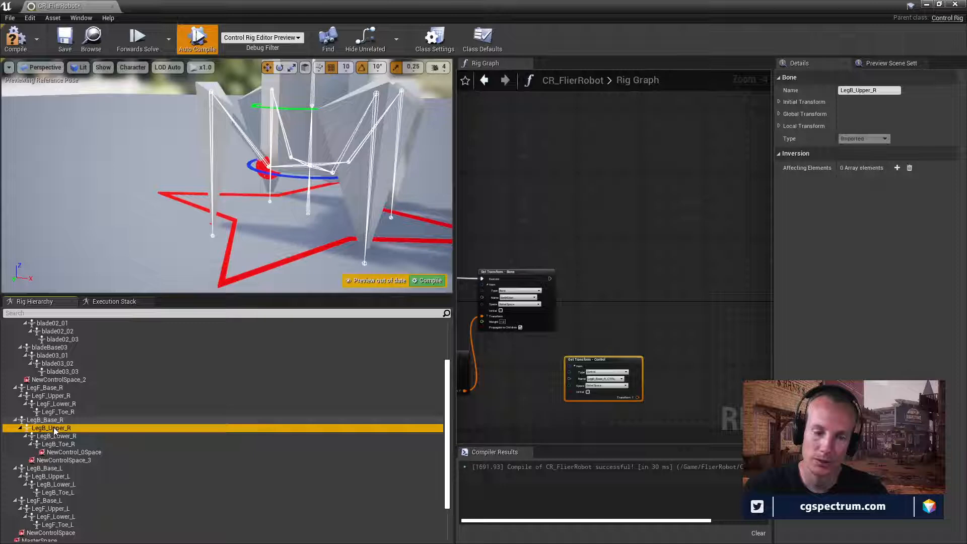
Step: Try to drive LegB_Upper_R from LegB_Base_R_CTRL with a Set Translation node, and delete that node
{"action": "left_click_drag", "start_coordinate": [651, 272], "coordinate": [651, 273]}
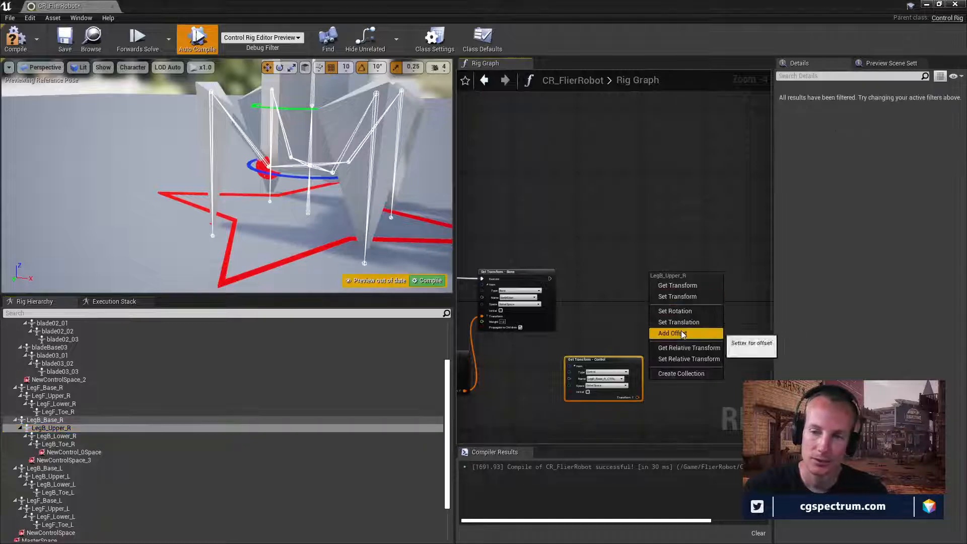
{"action": "left_click", "coordinate": [678, 322]}
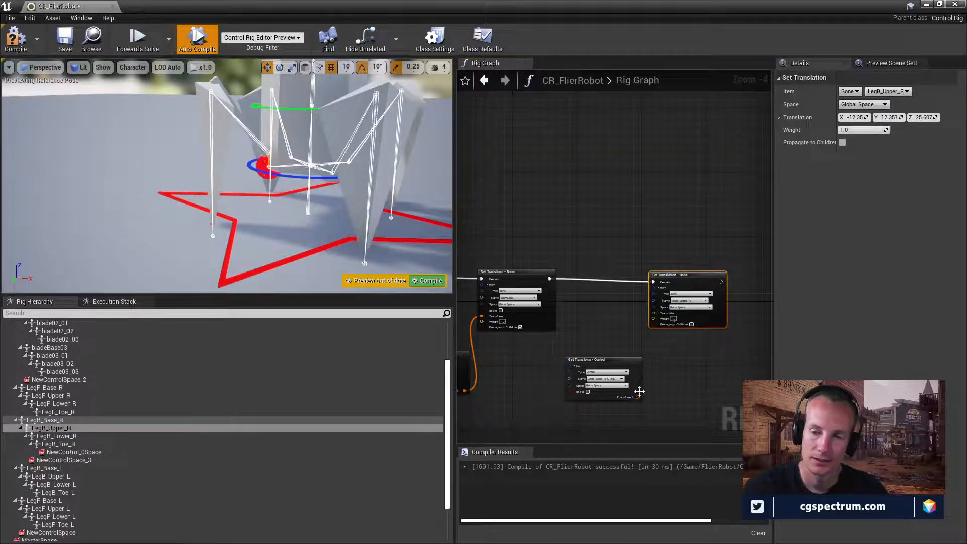
{"action": "left_click_drag", "start_coordinate": [637, 398], "coordinate": [656, 314]}
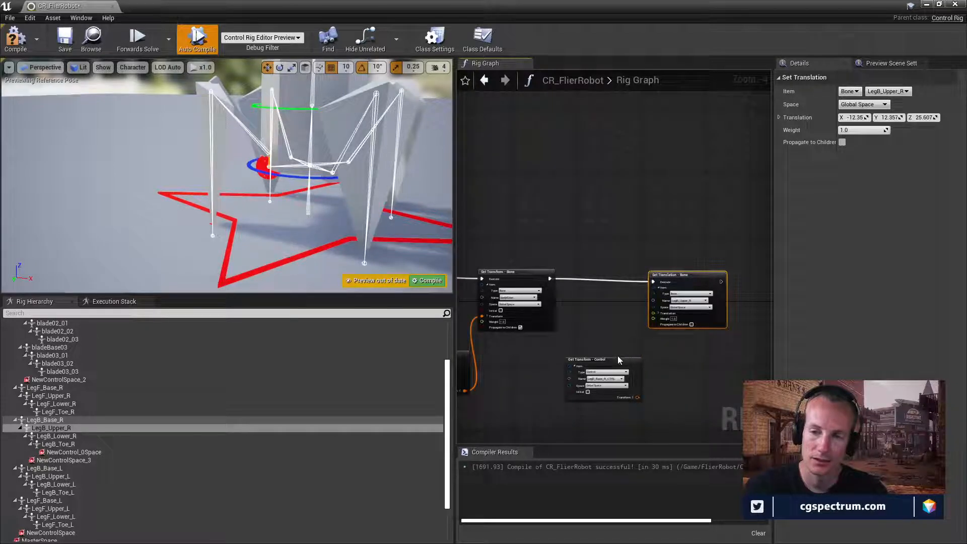
{"action": "left_click_drag", "start_coordinate": [619, 359], "coordinate": [603, 361]}
{"action": "left_click_drag", "start_coordinate": [624, 399], "coordinate": [661, 317]}
{"action": "scroll", "coordinate": [676, 338], "scroll_direction": "up", "scroll_amount": 2}
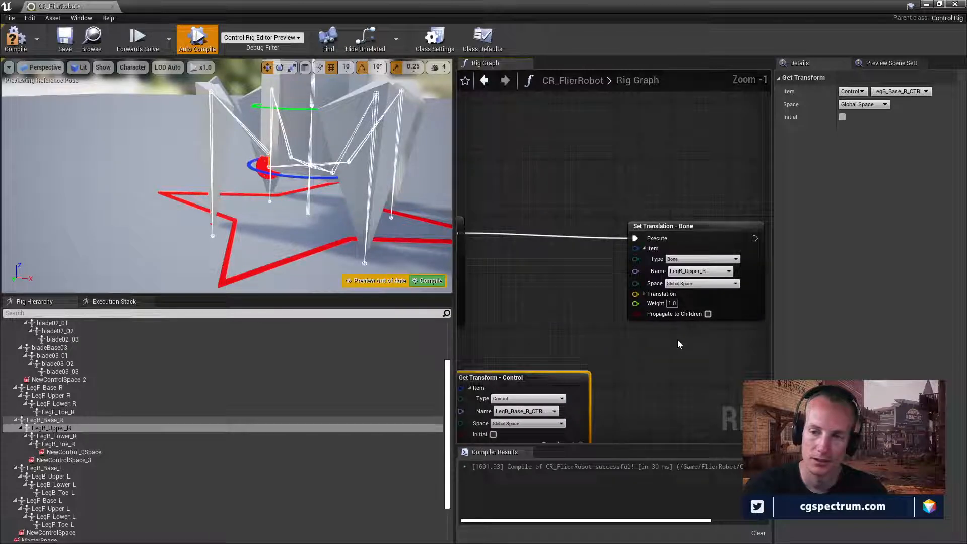
{"action": "left_click_drag", "start_coordinate": [533, 381], "coordinate": [562, 332]}
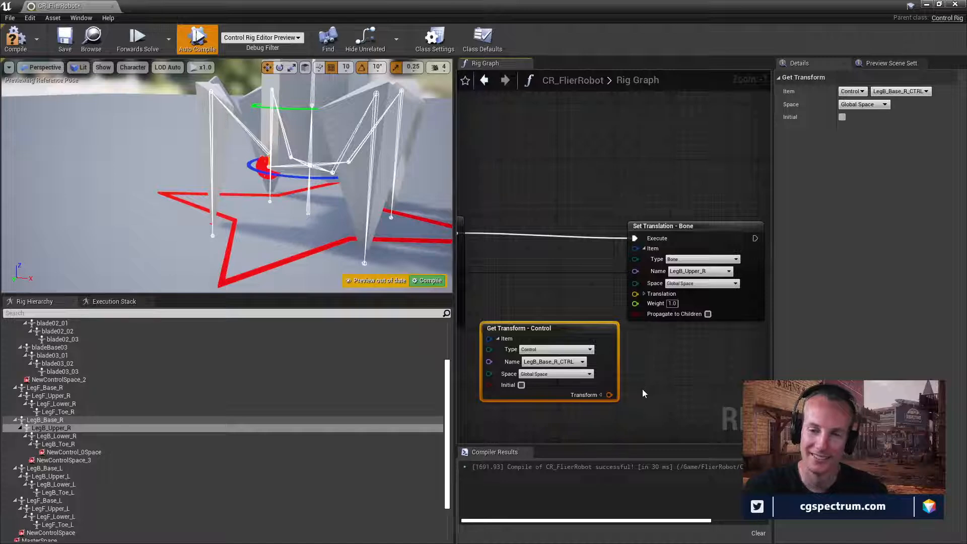
{"action": "left_click", "coordinate": [669, 234]}
{"action": "key", "text": "Delete"}
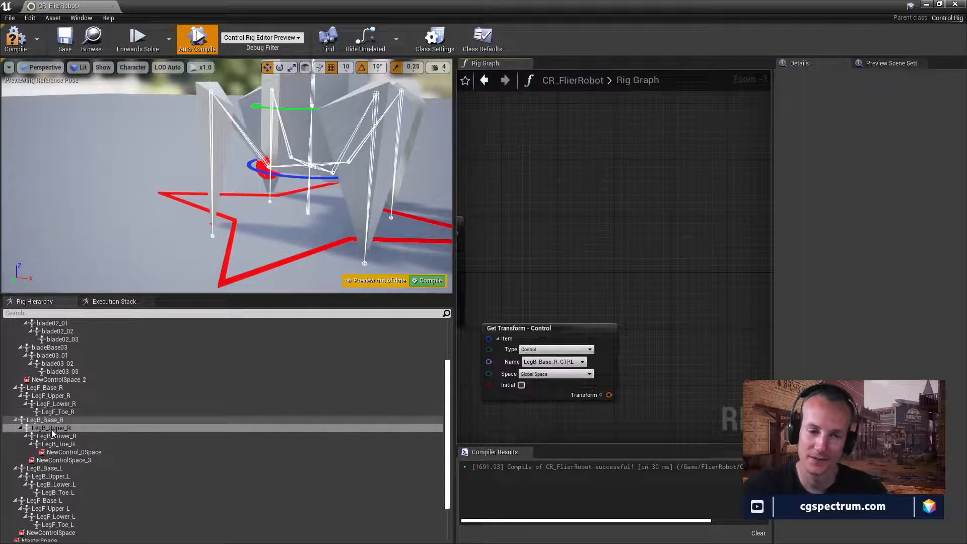
Step: Add a Set Transform node for LegB_Upper_R and connect the LegB_Base_R_CTRL Get Transform output to its Transform input
{"action": "left_click_drag", "start_coordinate": [50, 428], "coordinate": [655, 236]}
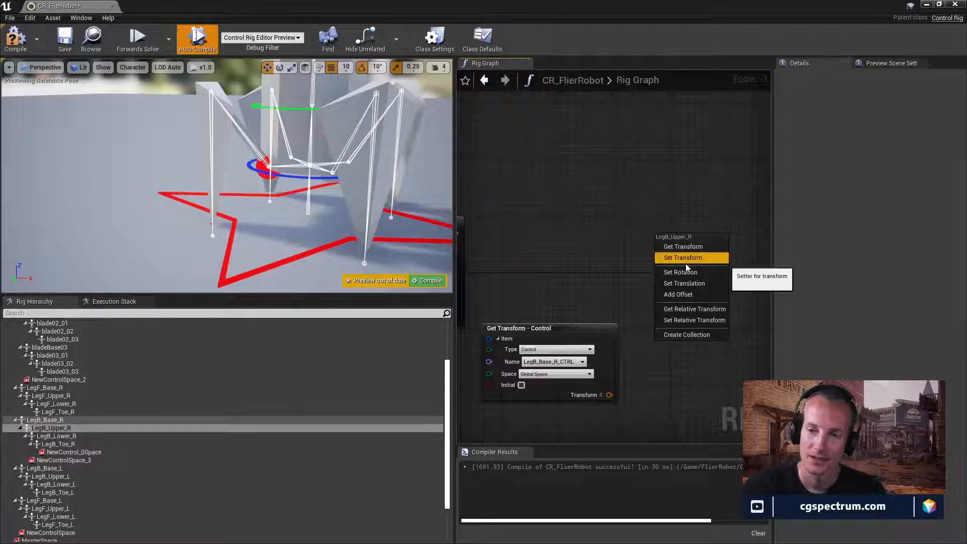
{"action": "left_click", "coordinate": [685, 262]}
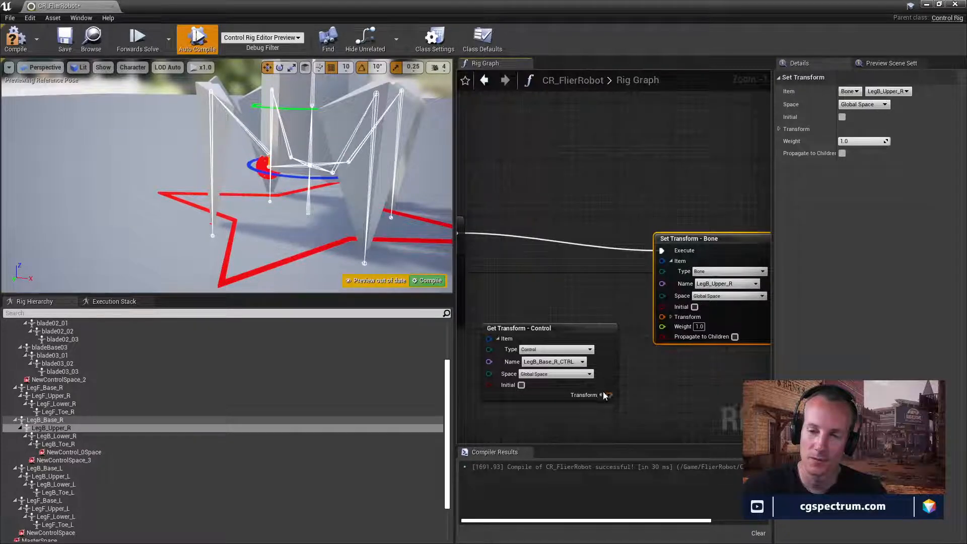
{"action": "left_click_drag", "start_coordinate": [609, 395], "coordinate": [663, 317]}
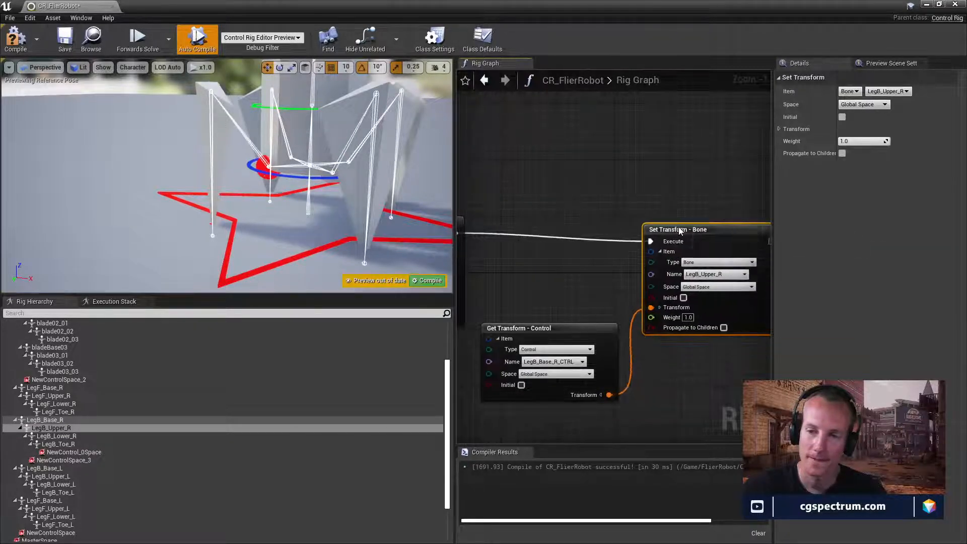
{"action": "scroll", "coordinate": [641, 297], "scroll_direction": "down", "scroll_amount": 2}
{"action": "right_click_drag", "start_coordinate": [640, 298], "coordinate": [623, 308]}
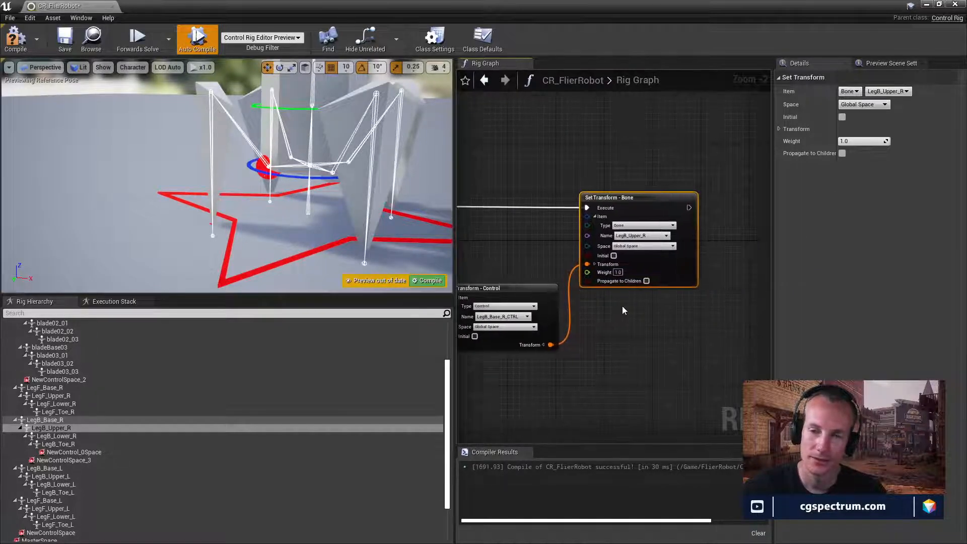
Step: Toggle Propagate to Children on the LegB_Upper_R node and Initial on the LegB_Base_R_CTRL node to compare the leg pose
{"action": "left_click", "coordinate": [647, 281]}
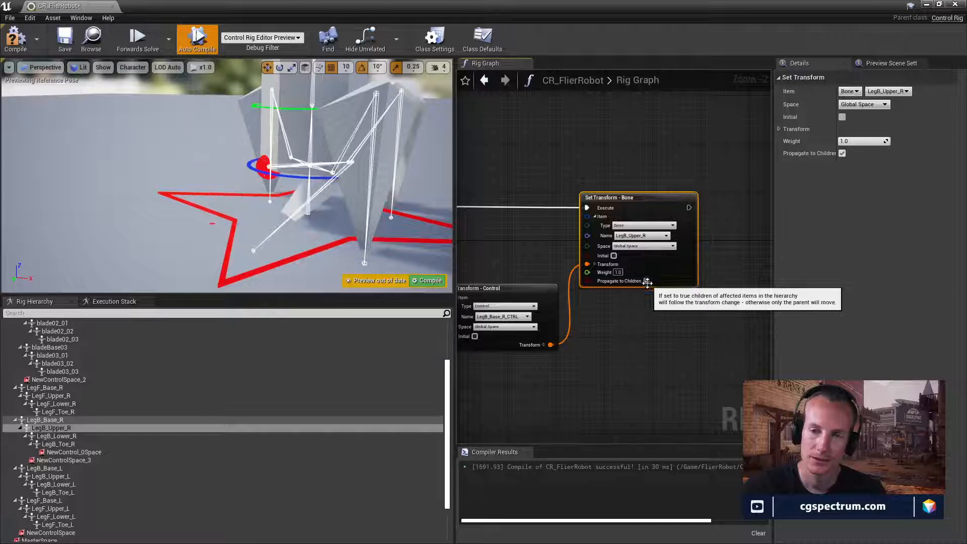
{"action": "left_click", "coordinate": [647, 281]}
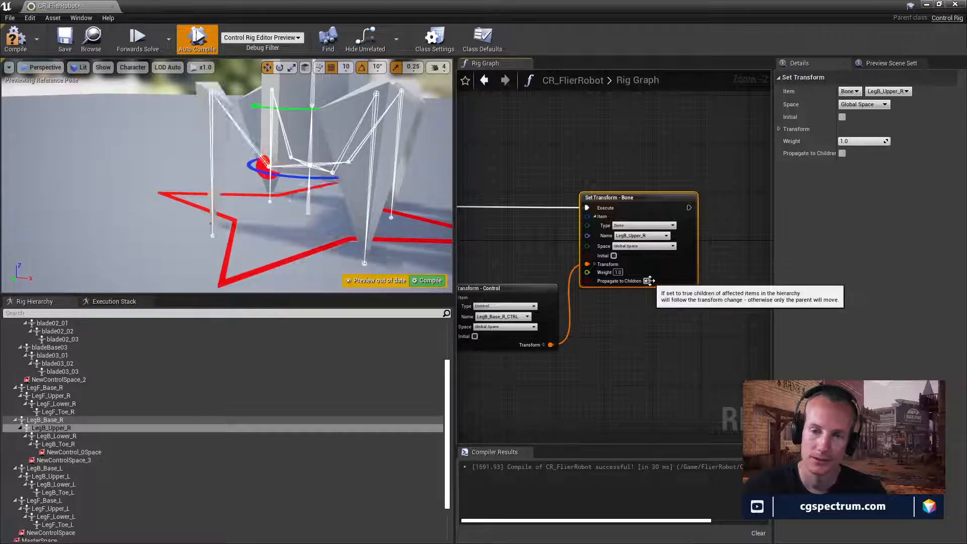
{"action": "left_click", "coordinate": [647, 281]}
{"action": "left_click", "coordinate": [648, 281]}
{"action": "left_click", "coordinate": [648, 281]}
{"action": "left_click", "coordinate": [647, 280]}
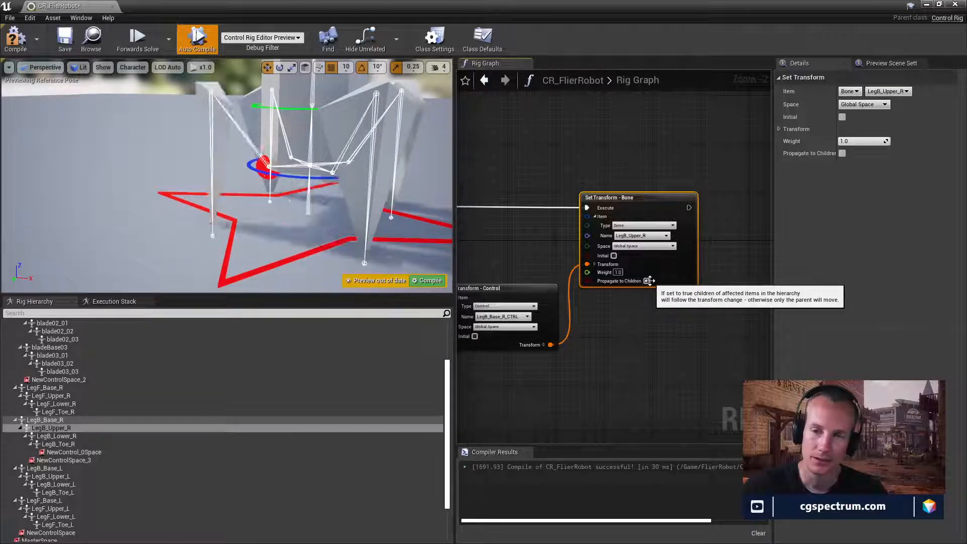
{"action": "left_click", "coordinate": [648, 281]}
{"action": "left_click", "coordinate": [647, 281]}
{"action": "left_click", "coordinate": [647, 281]}
{"action": "left_click", "coordinate": [647, 281]}
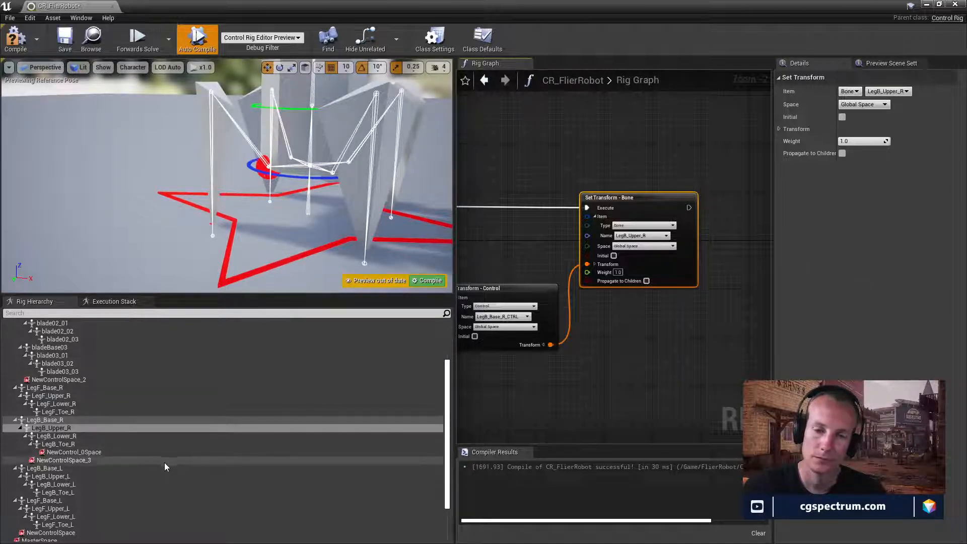
{"action": "right_click_drag", "start_coordinate": [582, 354], "coordinate": [650, 339]}
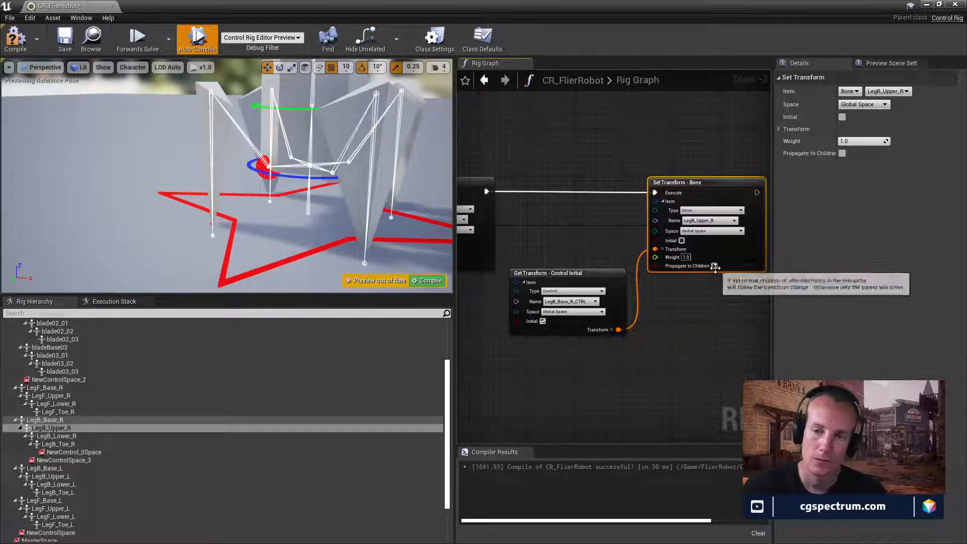
{"action": "left_click", "coordinate": [542, 321]}
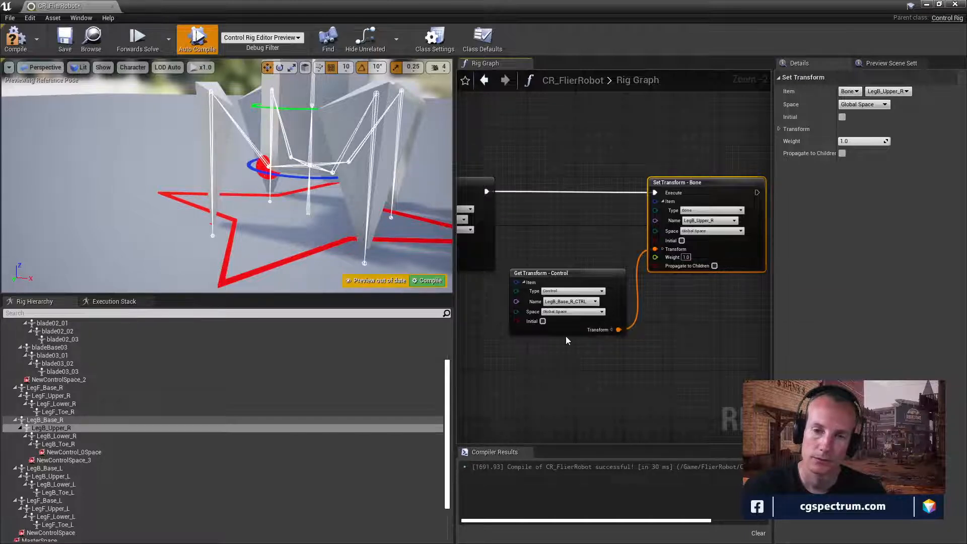
Step: Check the bodyBase Set Transform node's effect on the pose and turn off its Propagate to Children option
{"action": "right_click_drag", "start_coordinate": [578, 382], "coordinate": [753, 369]}
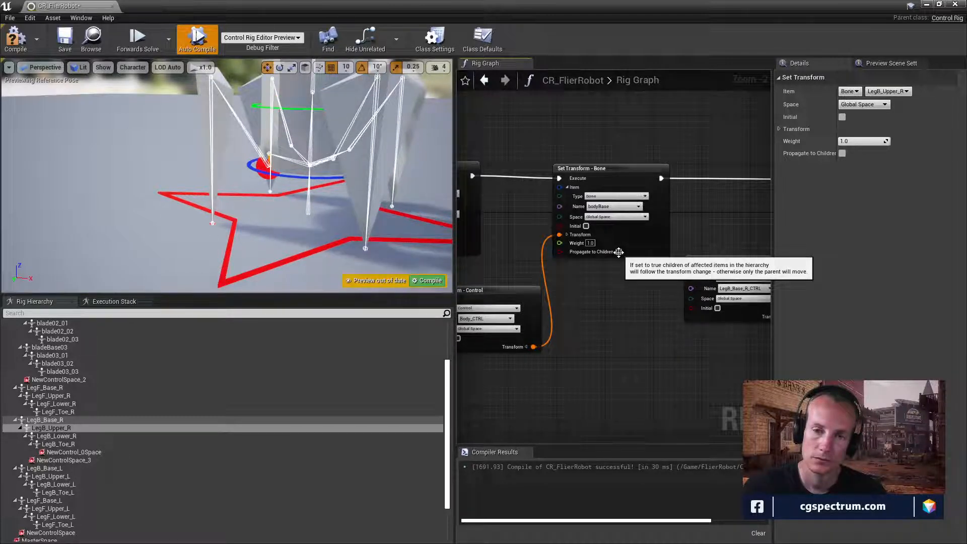
{"action": "right_click_drag", "start_coordinate": [618, 252], "coordinate": [642, 285]}
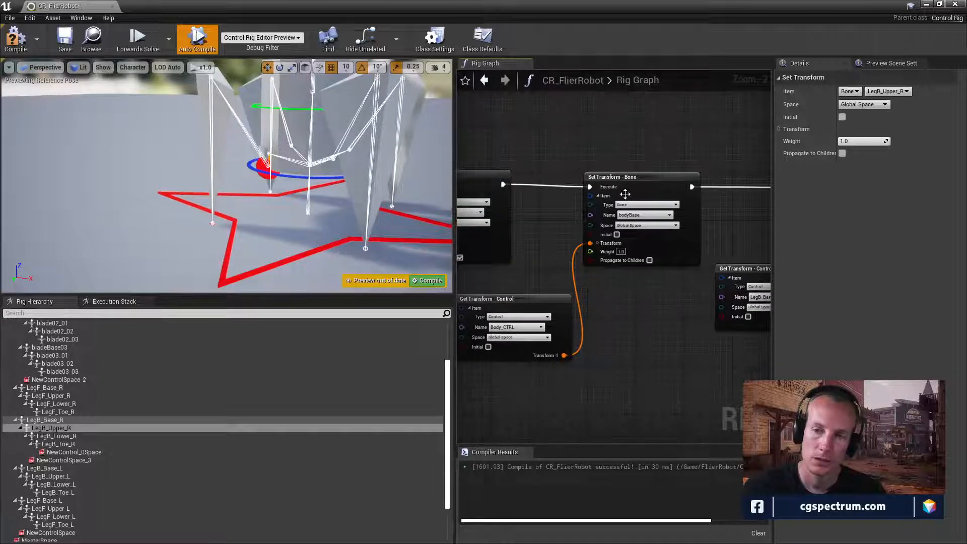
{"action": "scroll", "coordinate": [650, 259], "scroll_direction": "up", "scroll_amount": 2}
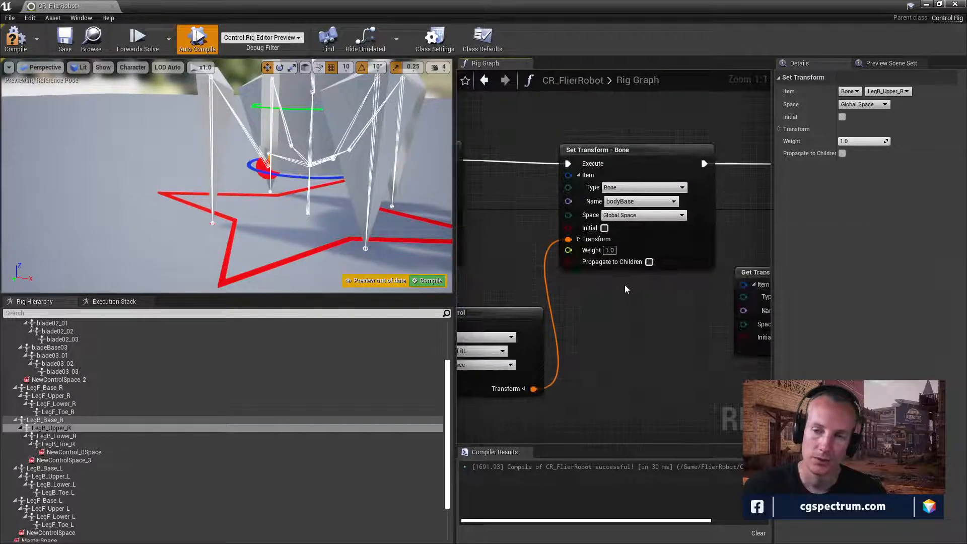
{"action": "right_click_drag", "start_coordinate": [625, 289], "coordinate": [643, 292]}
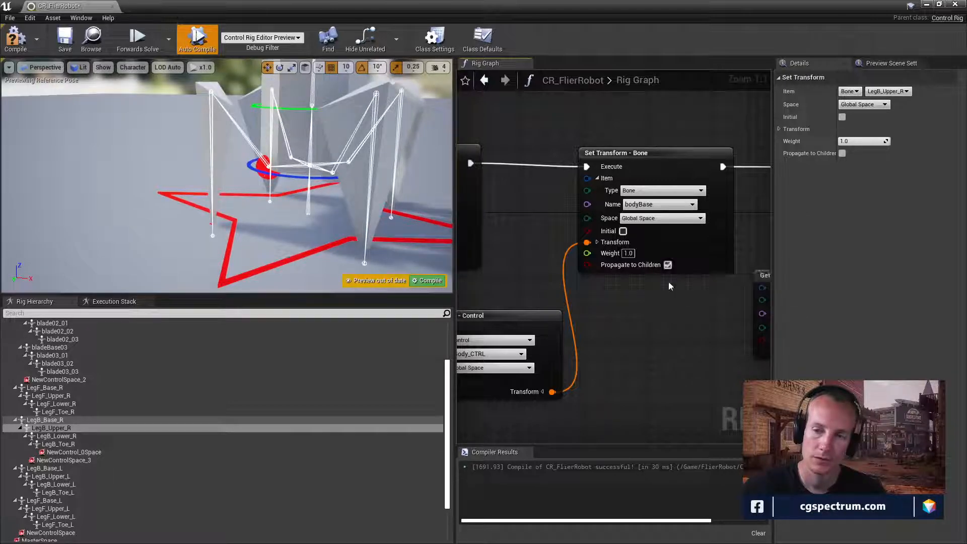
{"action": "left_click", "coordinate": [666, 267]}
Step: Turn off Propagate to Children on the root bone's Set Transform node
{"action": "right_click_drag", "start_coordinate": [665, 295], "coordinate": [475, 330]}
{"action": "mouse_move", "coordinate": [722, 306]}
{"action": "right_mouse_down"}
{"action": "mouse_move", "coordinate": [555, 306]}
{"action": "mouse_move", "coordinate": [729, 301]}
{"action": "right_mouse_up"}
{"action": "right_click_drag", "start_coordinate": [504, 319], "coordinate": [688, 317]}
{"action": "right_click_drag", "start_coordinate": [573, 320], "coordinate": [704, 328]}
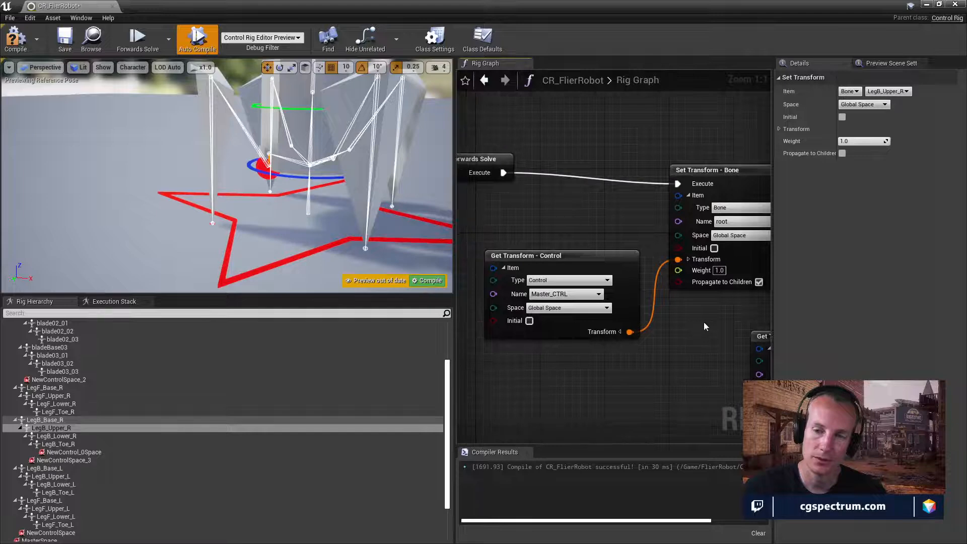
{"action": "right_click_drag", "start_coordinate": [762, 280], "coordinate": [527, 320]}
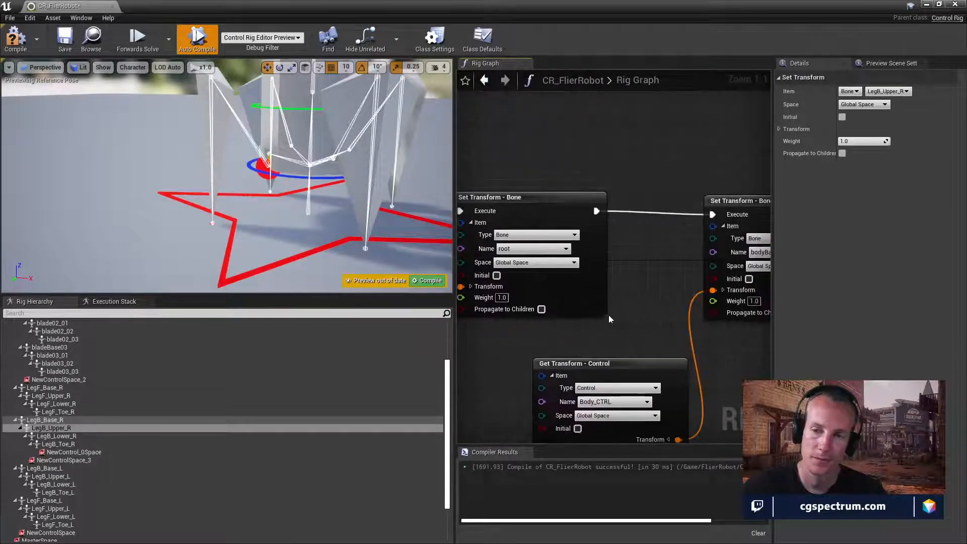
{"action": "right_click_drag", "start_coordinate": [623, 318], "coordinate": [583, 321]}
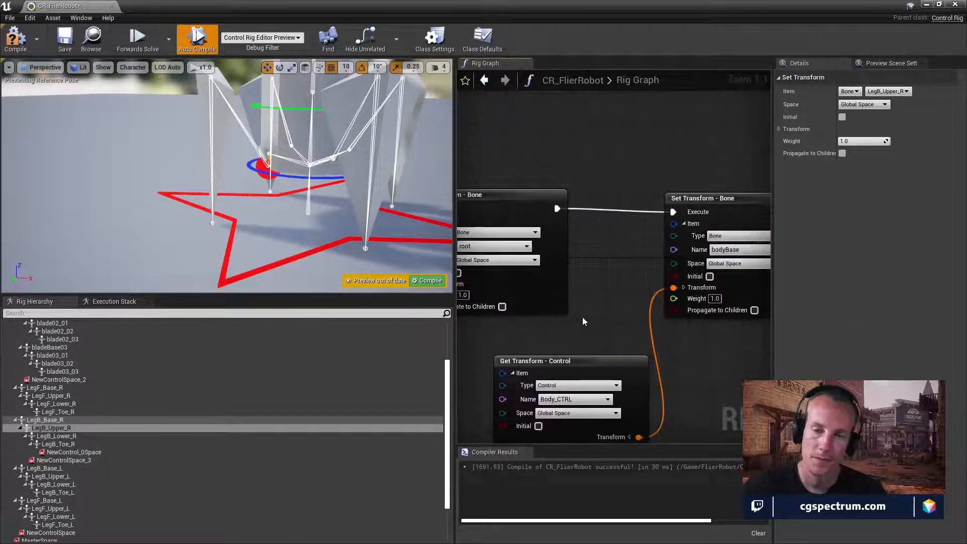
Step: Move LegB_Base_R_CTRL in the viewport to test the leg response, and recompile the rig to reset the pose
{"action": "left_click", "coordinate": [264, 169]}
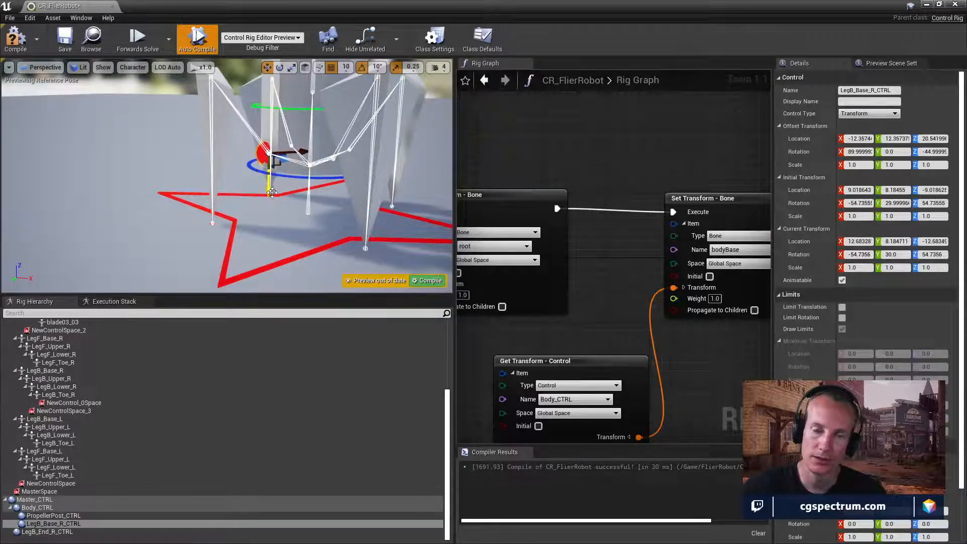
{"action": "left_click", "coordinate": [15, 38]}
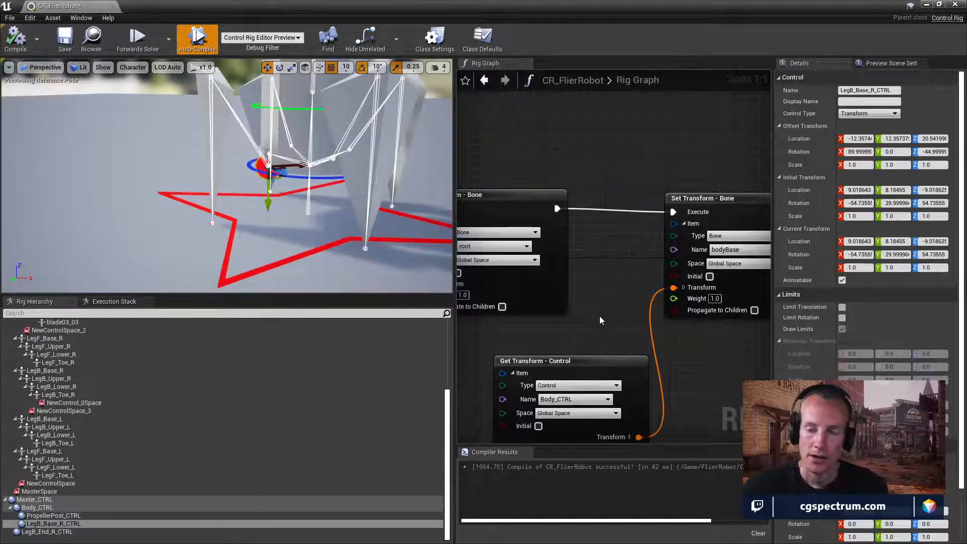
Step: Disconnect the Transform inputs of the bodyBase and LegB_Upper_R Set Transform nodes and recompile the rig
{"action": "right_click_drag", "start_coordinate": [599, 316], "coordinate": [540, 288]}
{"action": "right_click_drag", "start_coordinate": [634, 342], "coordinate": [505, 331]}
{"action": "right_click_drag", "start_coordinate": [671, 285], "coordinate": [594, 290]}
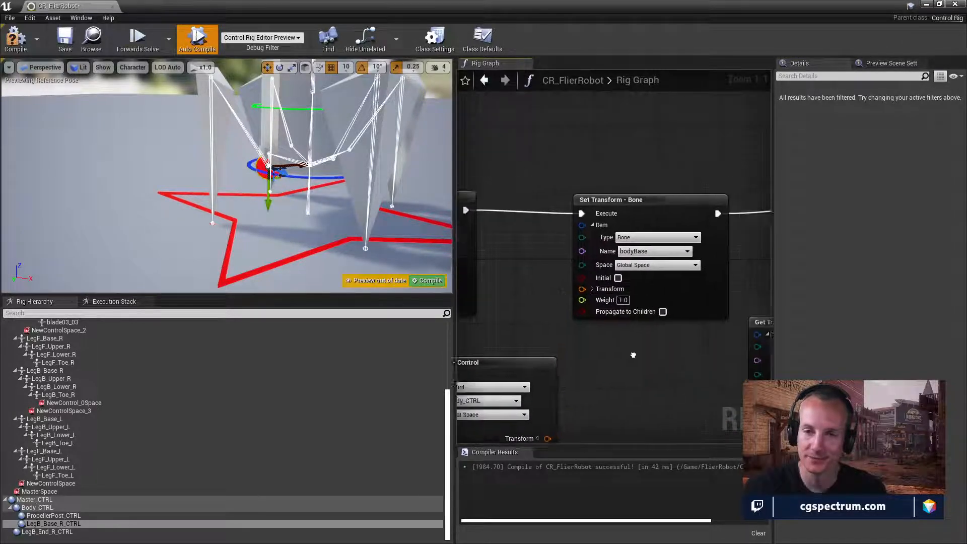
{"action": "scroll", "coordinate": [595, 290], "scroll_direction": "down", "scroll_amount": 2}
{"action": "right_click_drag", "start_coordinate": [529, 333], "coordinate": [558, 324]}
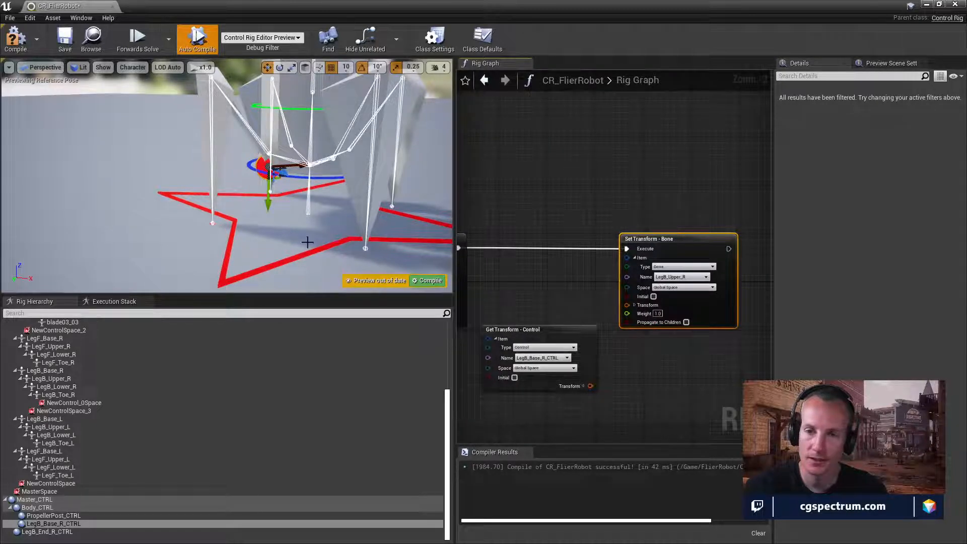
{"action": "right_click_drag", "start_coordinate": [479, 282], "coordinate": [706, 312]}
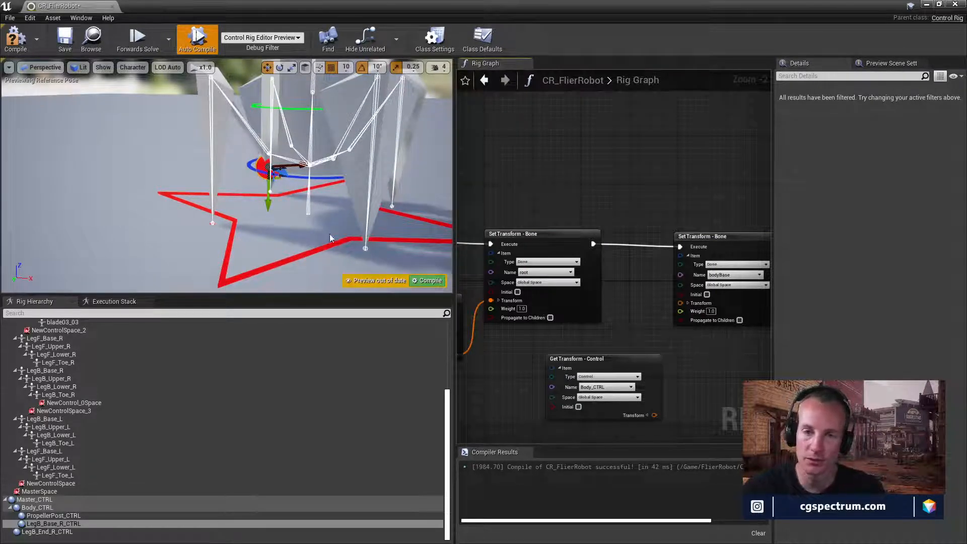
{"action": "left_click", "coordinate": [11, 47]}
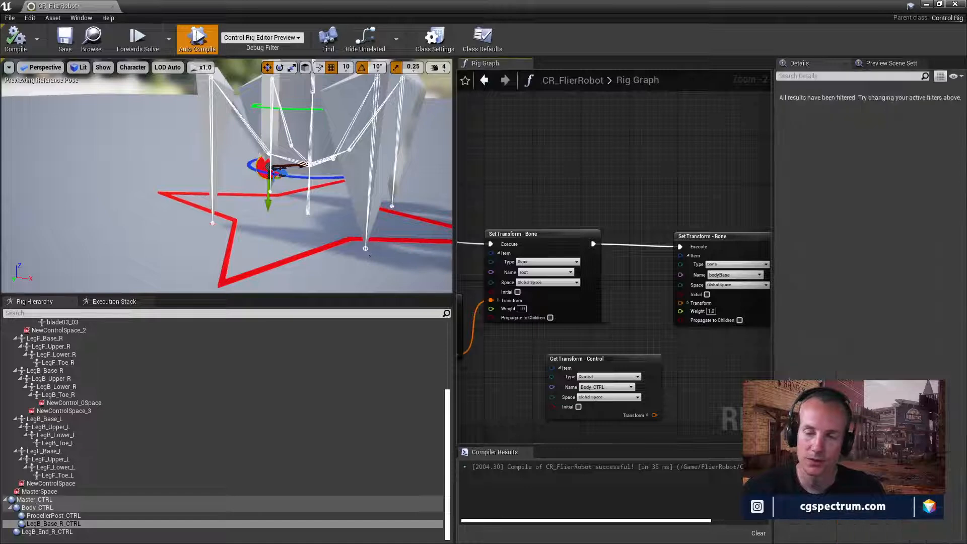
Step: Move Master_CTRL in the viewport to test how the root bone responds
{"action": "right_click_drag", "start_coordinate": [605, 335], "coordinate": [666, 334]}
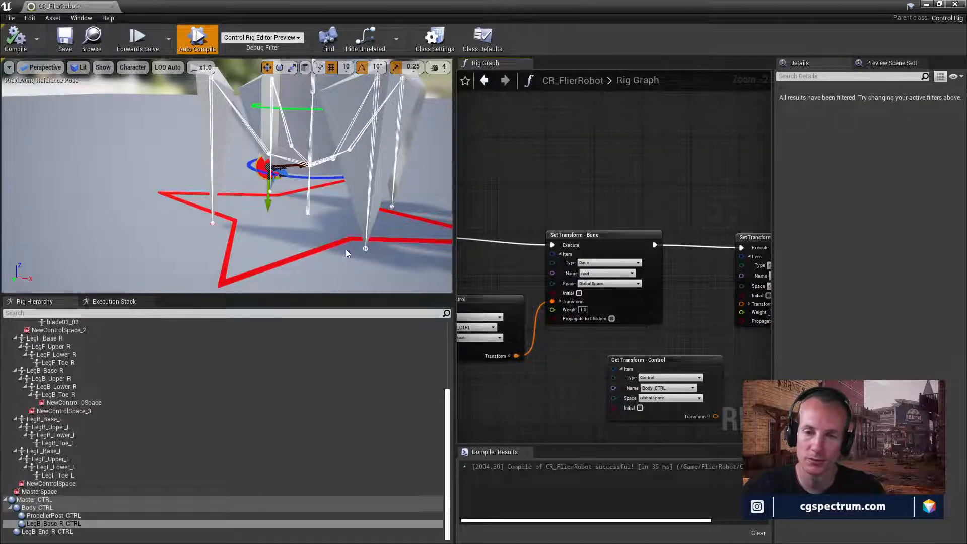
{"action": "left_click", "coordinate": [313, 210]}
{"action": "left_click_drag", "start_coordinate": [305, 248], "coordinate": [307, 220]}
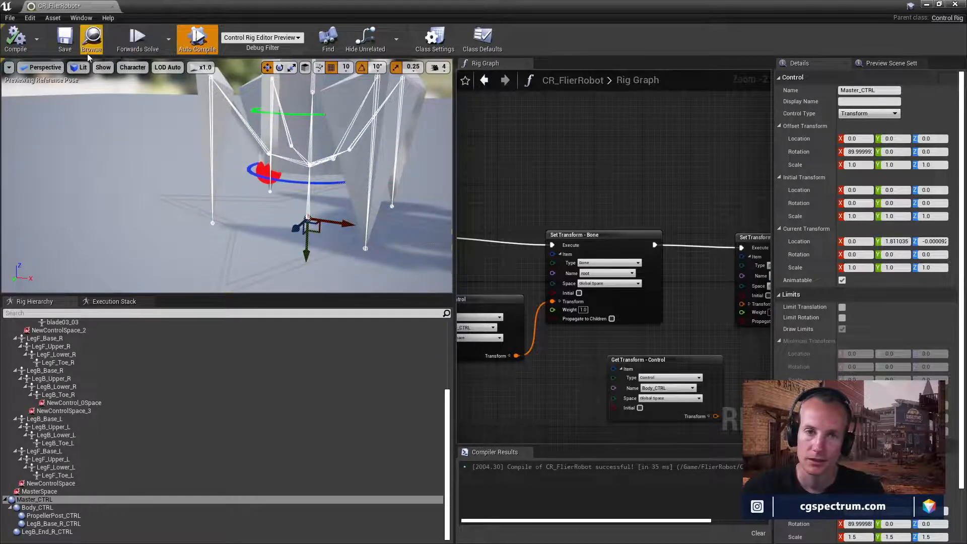
{"action": "left_click", "coordinate": [569, 346]}
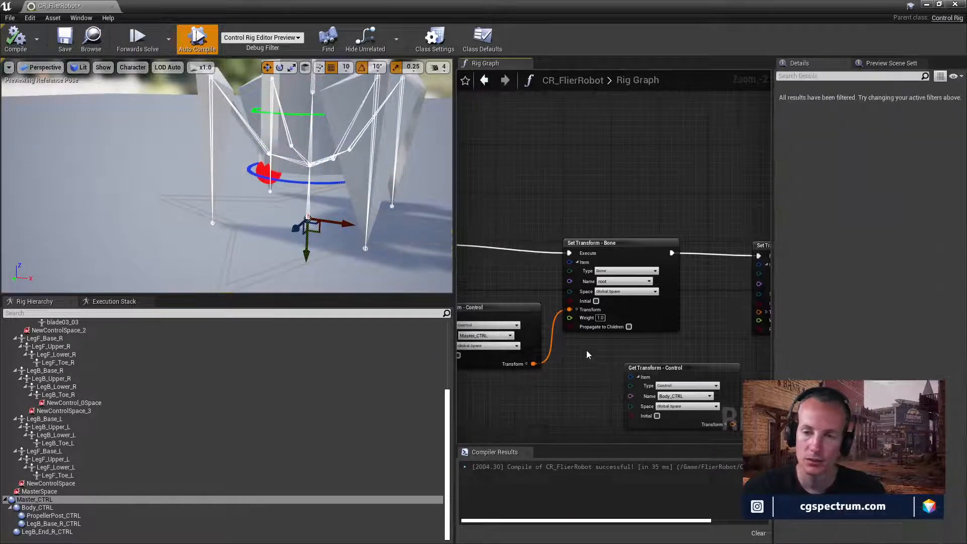
{"action": "right_click_drag", "start_coordinate": [586, 349], "coordinate": [620, 370]}
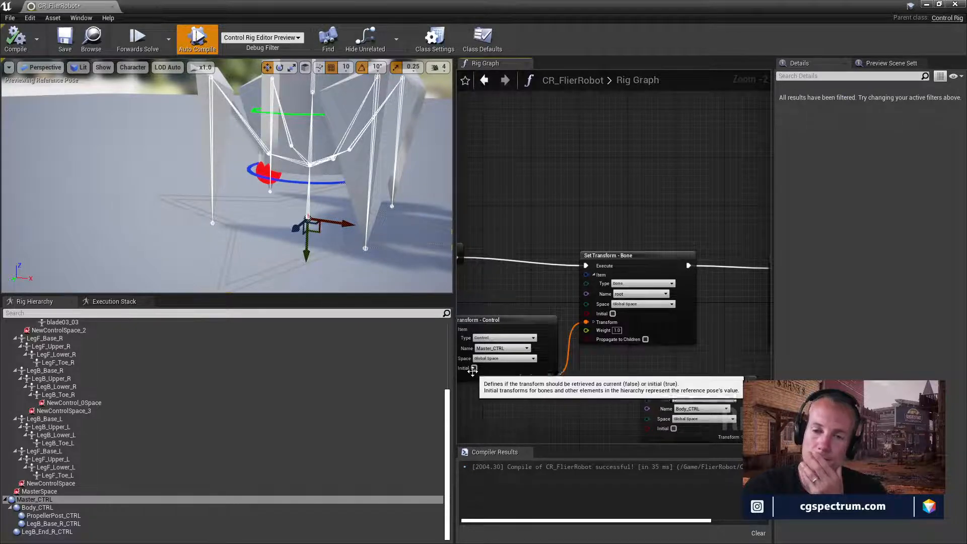
Step: Toggle the Initial option on the Master_CTRL Get Transform node on and off, and recompile the rig to reset the pose
{"action": "left_click", "coordinate": [474, 369]}
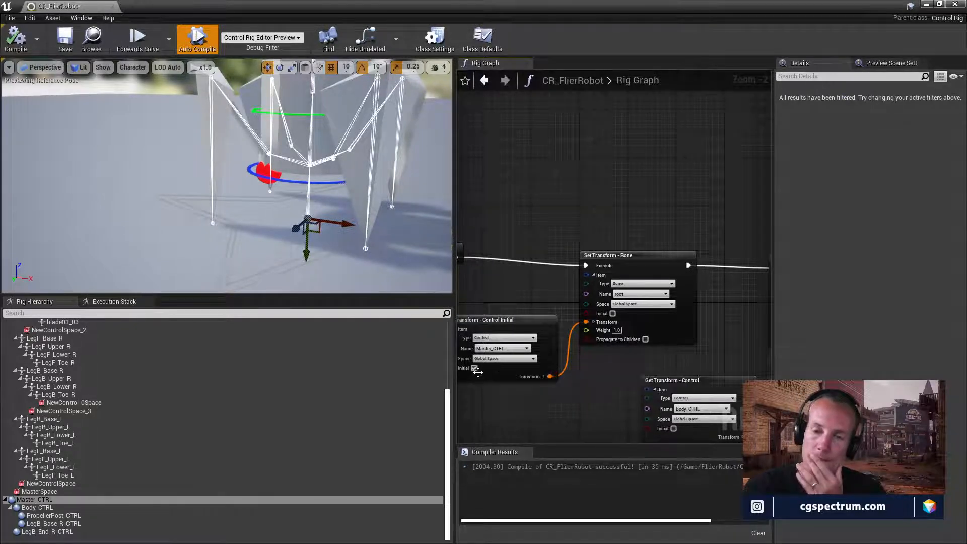
{"action": "left_click", "coordinate": [474, 368]}
{"action": "left_click", "coordinate": [15, 40]}
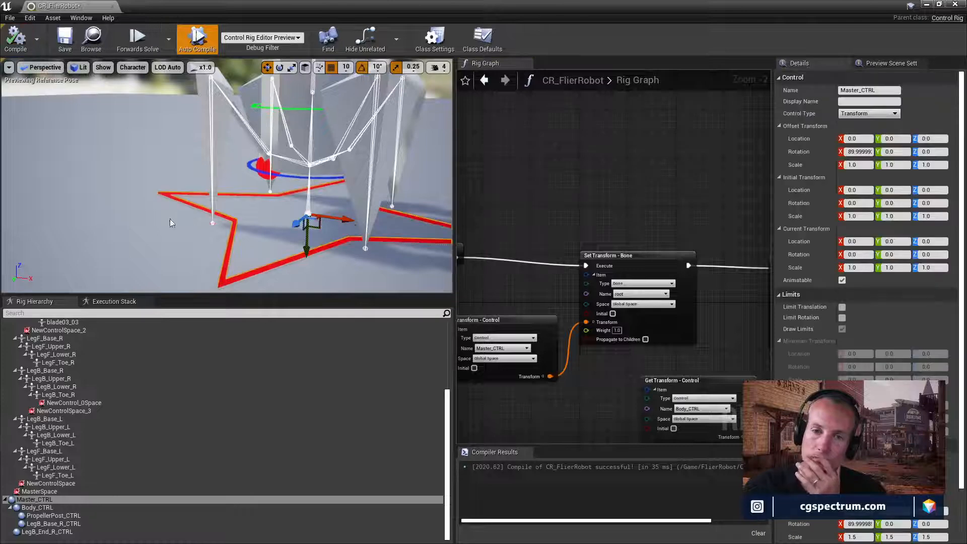
Step: Select the root bone in the hierarchy and examine its position relative to the master control and legs
{"action": "scroll", "coordinate": [65, 399], "scroll_direction": "up", "scroll_amount": 4}
{"action": "scroll", "coordinate": [65, 396], "scroll_direction": "up", "scroll_amount": 1}
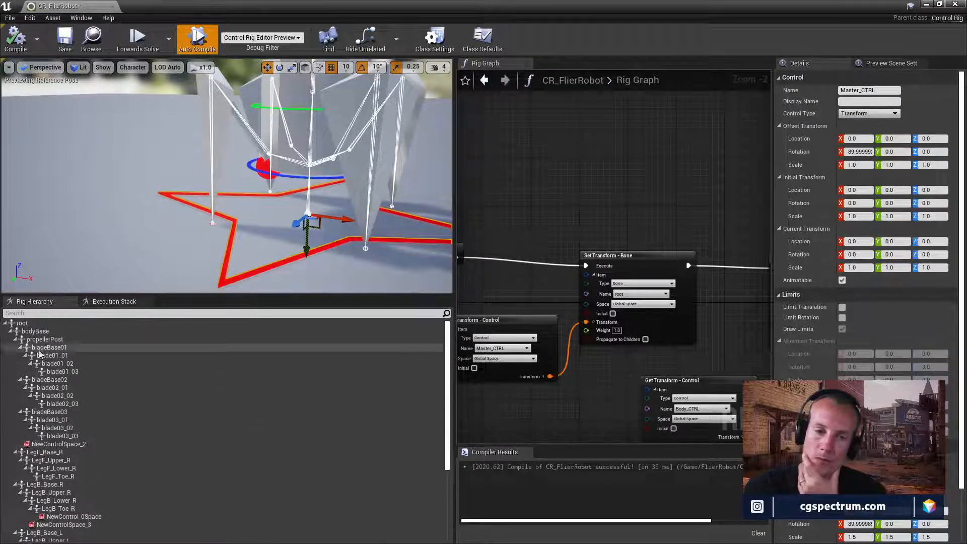
{"action": "left_click", "coordinate": [30, 324]}
{"action": "middle_click_drag", "start_coordinate": [231, 269], "coordinate": [153, 176]}
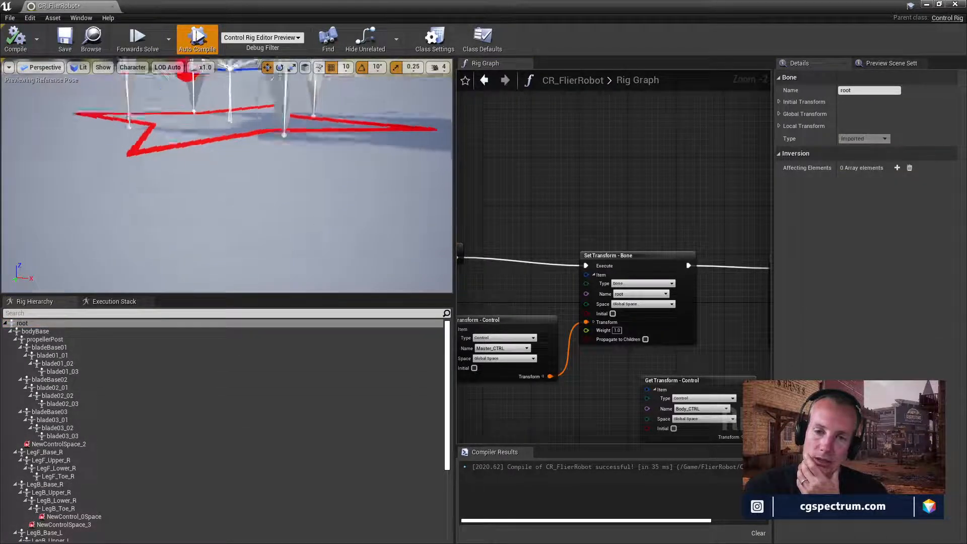
{"action": "right_click_drag", "start_coordinate": [227, 177], "coordinate": [231, 146]}
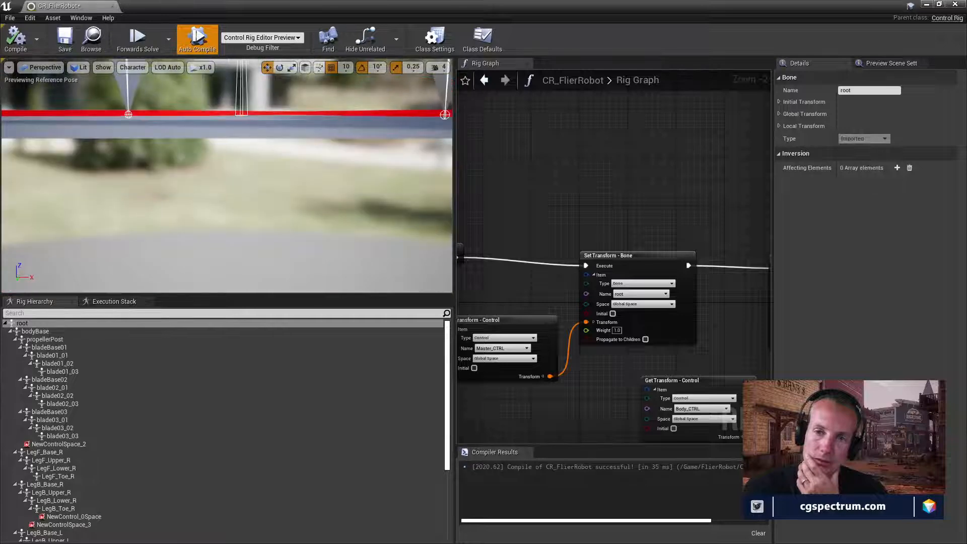
{"action": "scroll", "coordinate": [226, 177], "scroll_direction": "up", "scroll_amount": 3}
{"action": "scroll", "coordinate": [226, 177], "scroll_direction": "down", "scroll_amount": 3}
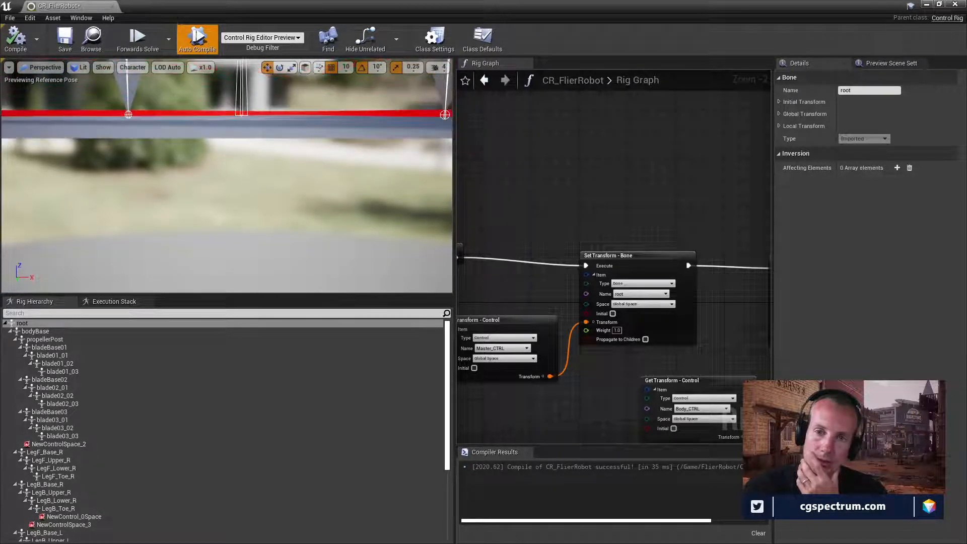
{"action": "mouse_move", "coordinate": [227, 176]}
{"action": "right_mouse_down"}
{"action": "mouse_move", "coordinate": [227, 156]}
{"action": "mouse_move", "coordinate": [229, 187]}
{"action": "mouse_move", "coordinate": [221, 153]}
{"action": "mouse_move", "coordinate": [216, 166]}
{"action": "right_mouse_up"}
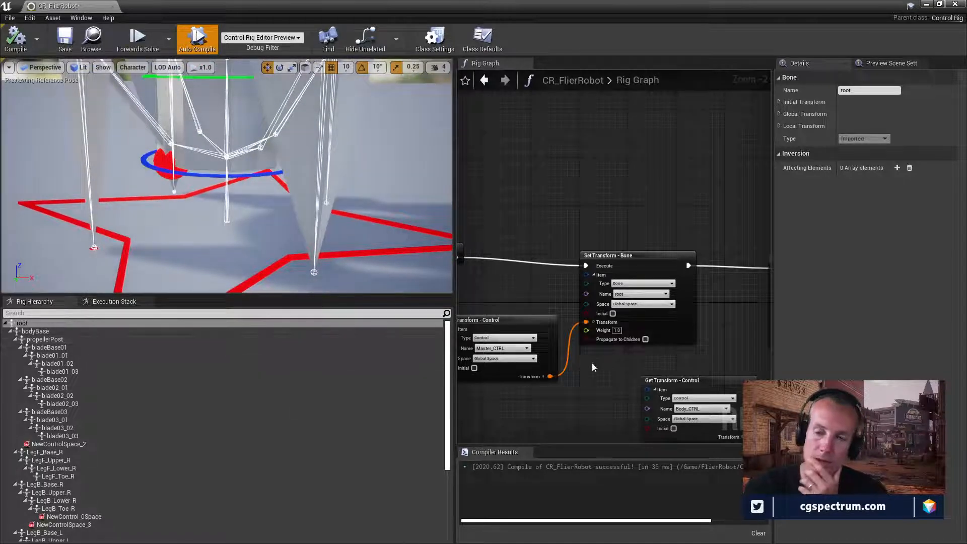
Step: Turn on Propagate to Children on the root bone's Set Transform node
{"action": "left_click", "coordinate": [647, 337]}
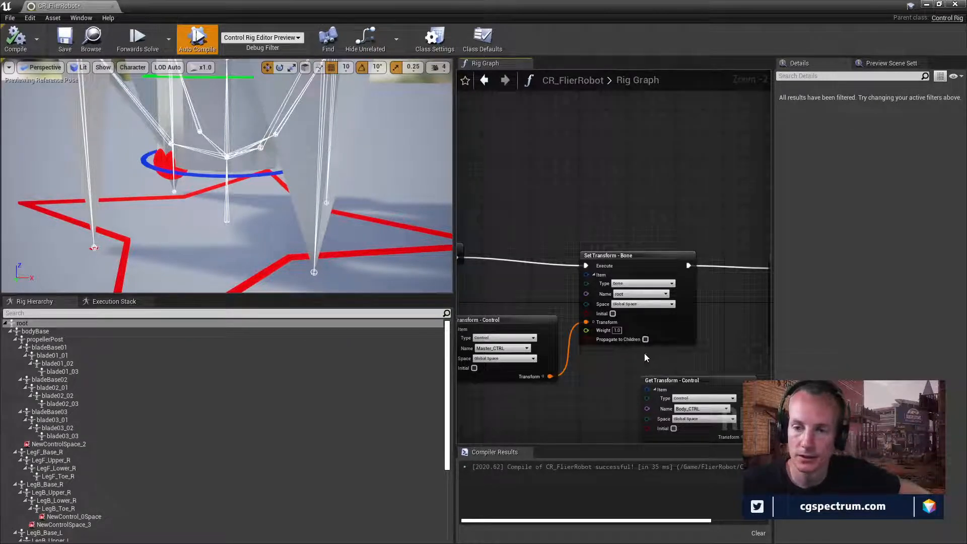
{"action": "scroll", "coordinate": [646, 341], "scroll_direction": "down", "scroll_amount": 3}
{"action": "mouse_move", "coordinate": [633, 341]}
{"action": "right_mouse_down"}
{"action": "mouse_move", "coordinate": [572, 343]}
{"action": "mouse_move", "coordinate": [633, 349]}
{"action": "right_mouse_up"}
{"action": "scroll", "coordinate": [610, 342], "scroll_direction": "up", "scroll_amount": 5}
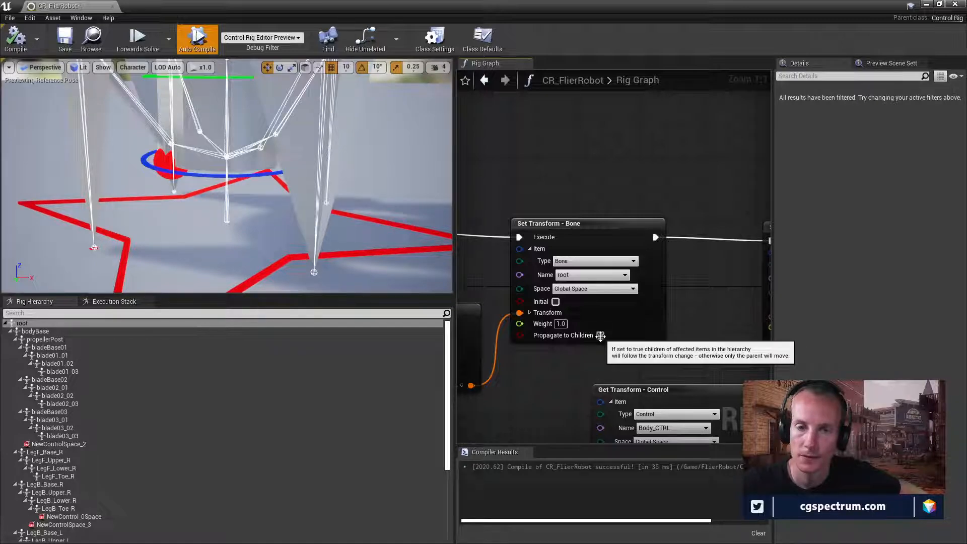
{"action": "left_click", "coordinate": [601, 336]}
{"action": "right_click_drag", "start_coordinate": [652, 352], "coordinate": [674, 343]}
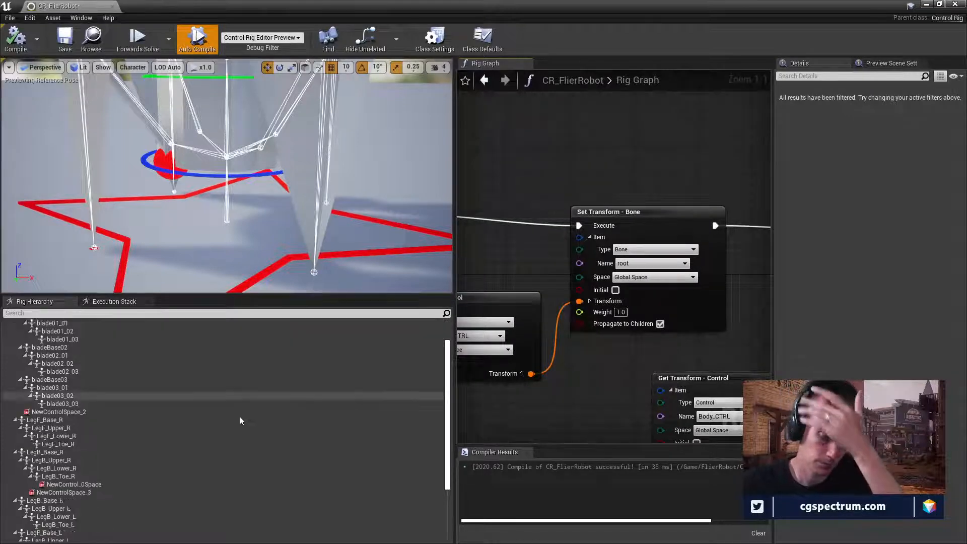
Step: Unparent Body_CTRL, PropellerPost_CTRL, LegB_Base_R_CTRL and LegB_End_R_CTRL in the rig hierarchy
{"action": "scroll", "coordinate": [236, 413], "scroll_direction": "down", "scroll_amount": 5}
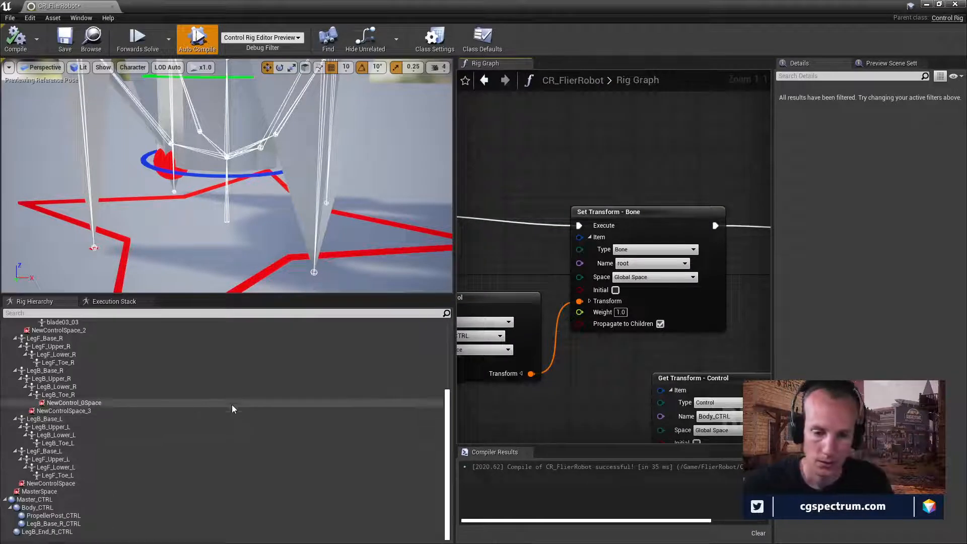
{"action": "left_click", "coordinate": [46, 508]}
{"action": "left_click", "coordinate": [42, 533], "text": "shift"}
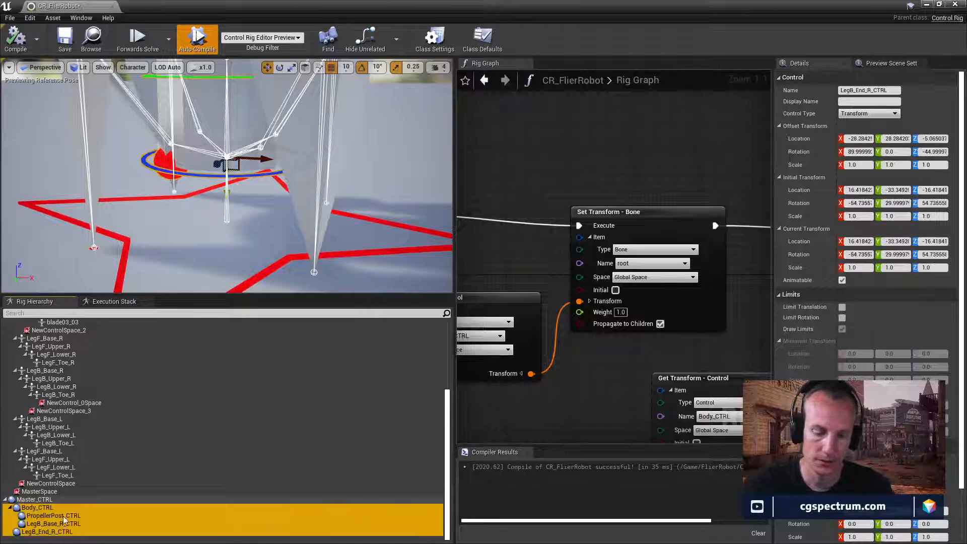
{"action": "key", "text": "shift+p"}
Step: Set Body_CTRL's initial transform from the closest bone and parent it under Master_CTRL
{"action": "left_click", "coordinate": [68, 508]}
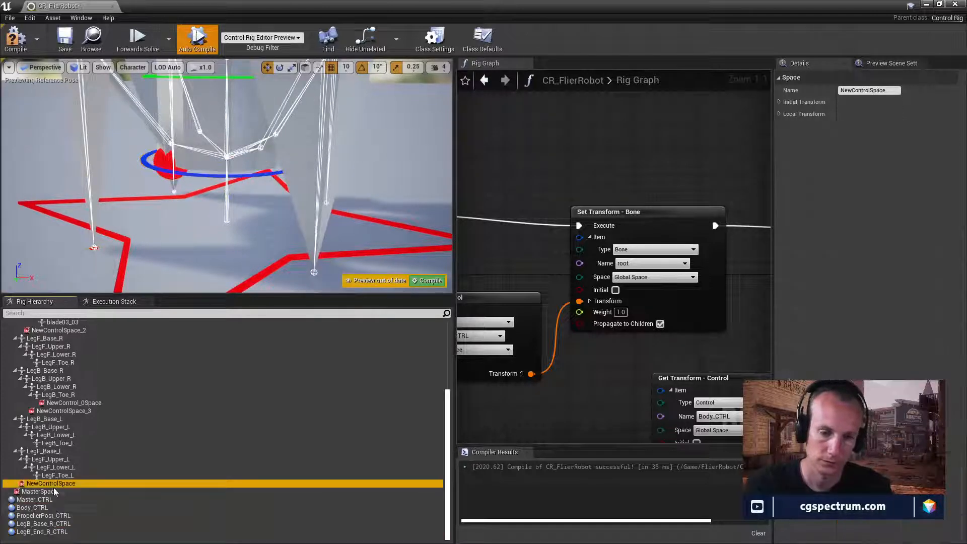
{"action": "scroll", "coordinate": [232, 155], "scroll_direction": "up", "scroll_amount": 5}
{"action": "scroll", "coordinate": [232, 155], "scroll_direction": "down", "scroll_amount": 5}
{"action": "right_click", "coordinate": [227, 143]}
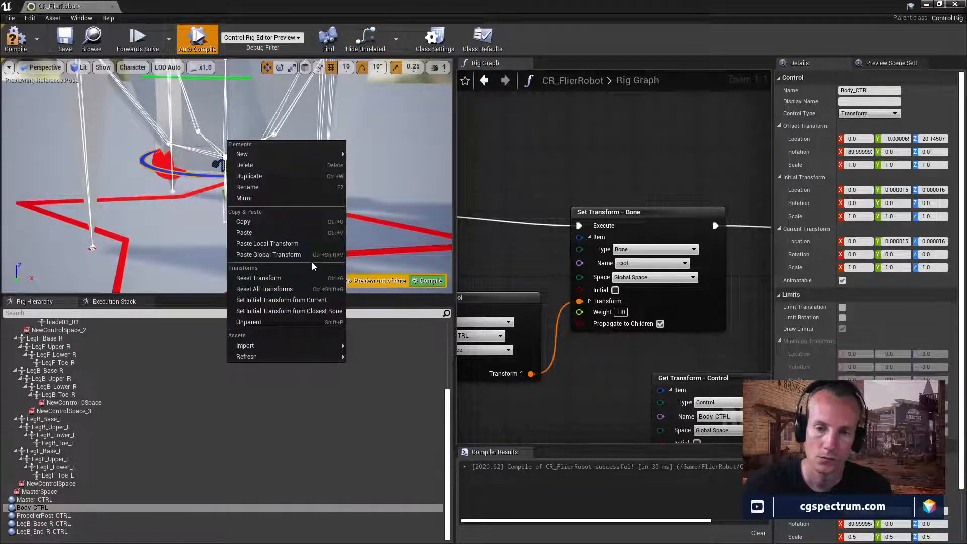
{"action": "left_click", "coordinate": [306, 311]}
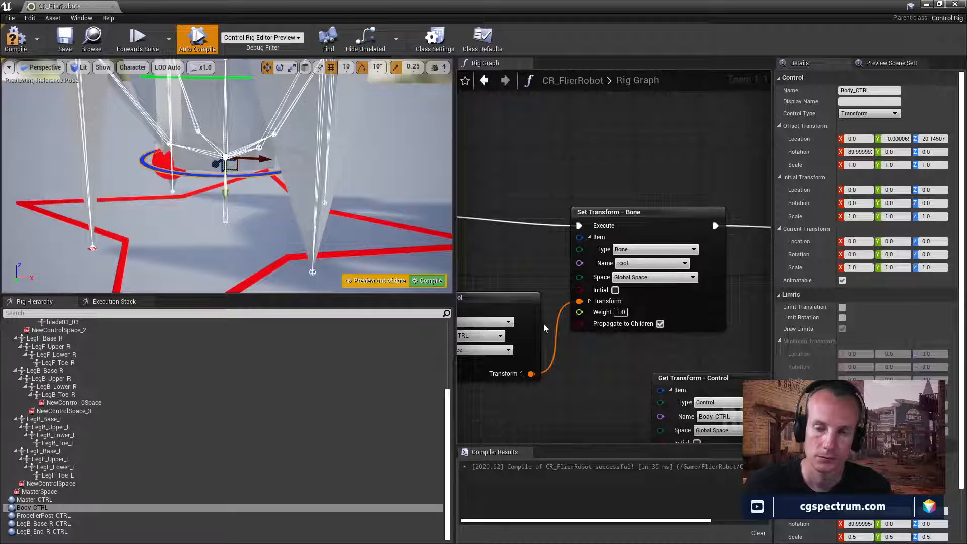
{"action": "left_click_drag", "start_coordinate": [44, 511], "coordinate": [49, 505]}
Step: Connect Body_CTRL's Transform output to the bodyBase Set Transform node and turn off Propagate to Children on the root node
{"action": "right_click_drag", "start_coordinate": [678, 371], "coordinate": [598, 308]}
{"action": "right_click_drag", "start_coordinate": [689, 336], "coordinate": [651, 357]}
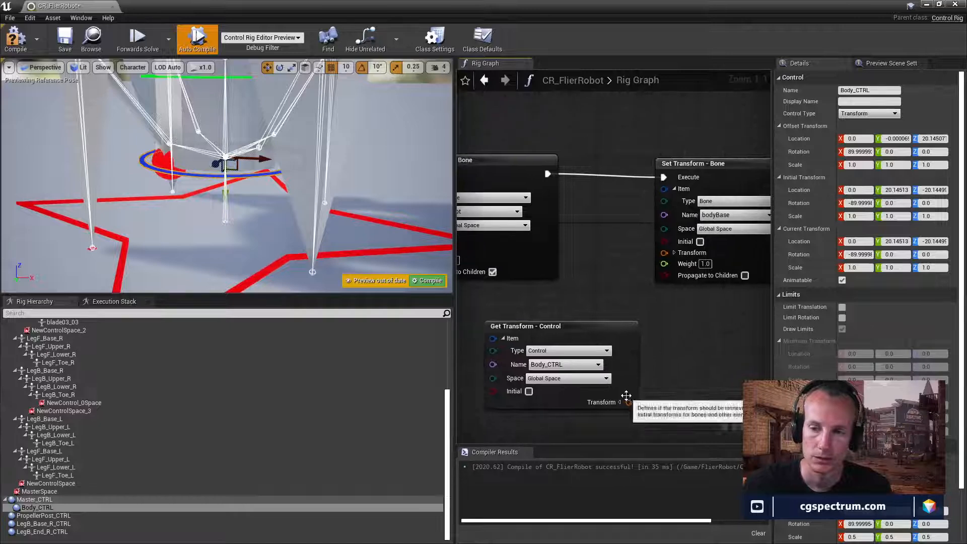
{"action": "left_click_drag", "start_coordinate": [629, 402], "coordinate": [665, 253]}
{"action": "right_click_drag", "start_coordinate": [726, 262], "coordinate": [668, 273]}
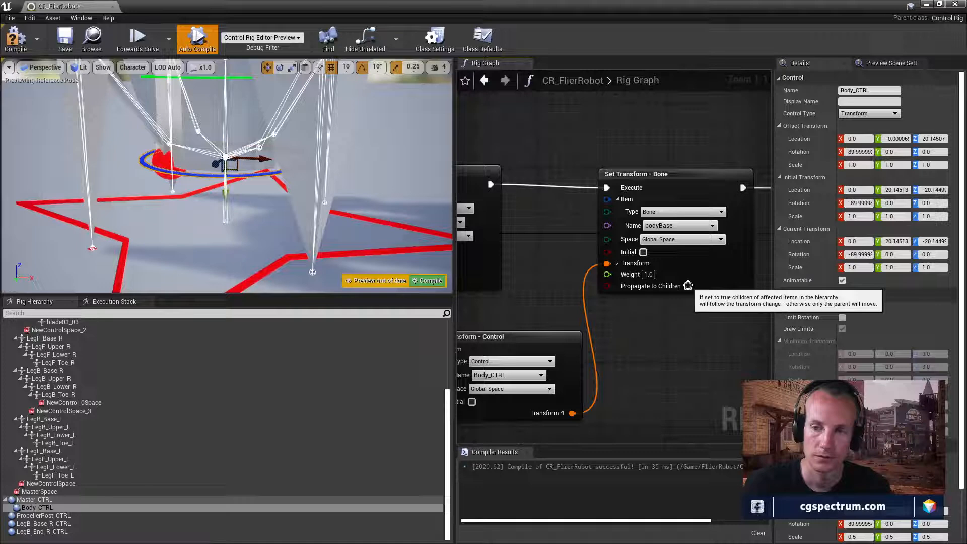
{"action": "right_click_drag", "start_coordinate": [436, 283], "coordinate": [478, 279]}
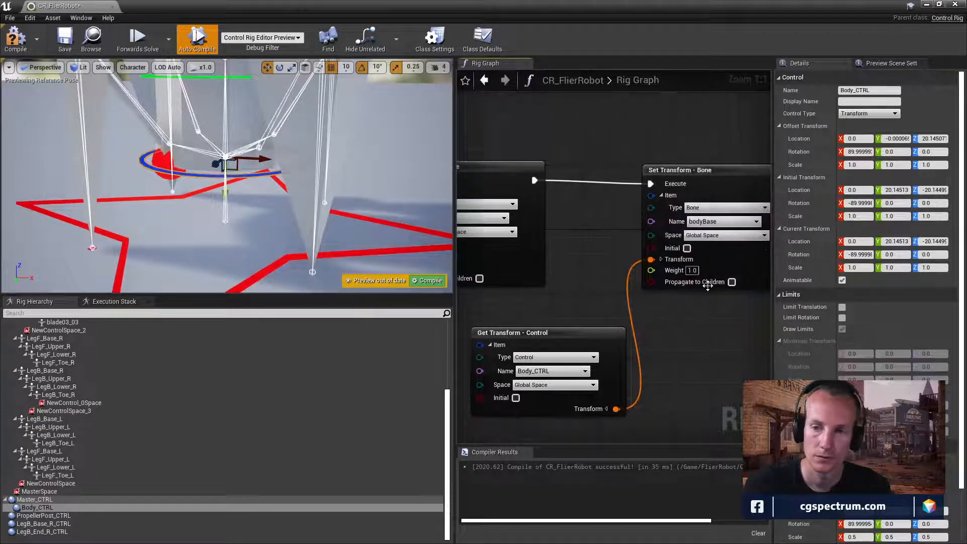
Step: Set LegB_Base_R_CTRL's initial transform from the closest bone and parent it under Master_CTRL
{"action": "right_click_drag", "start_coordinate": [734, 282], "coordinate": [489, 314]}
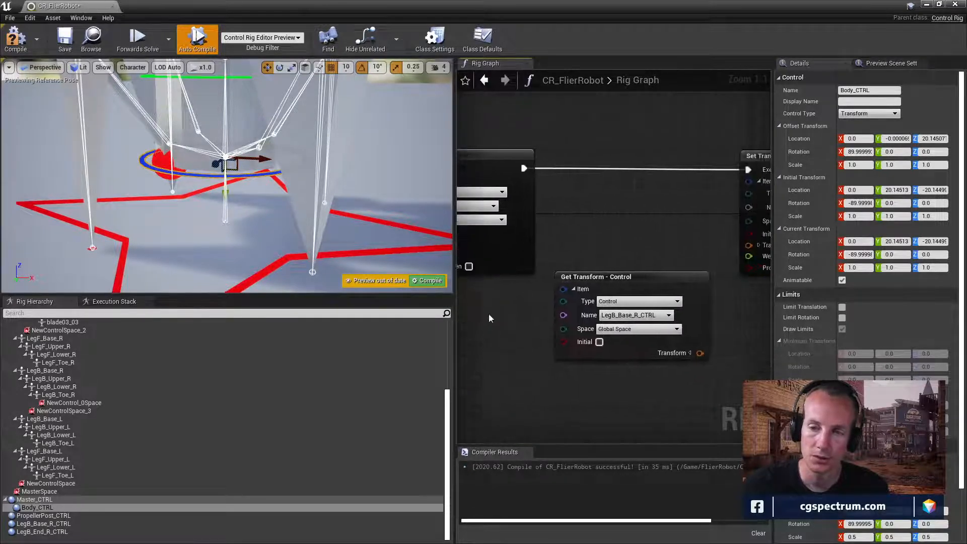
{"action": "right_click_drag", "start_coordinate": [553, 318], "coordinate": [594, 309]}
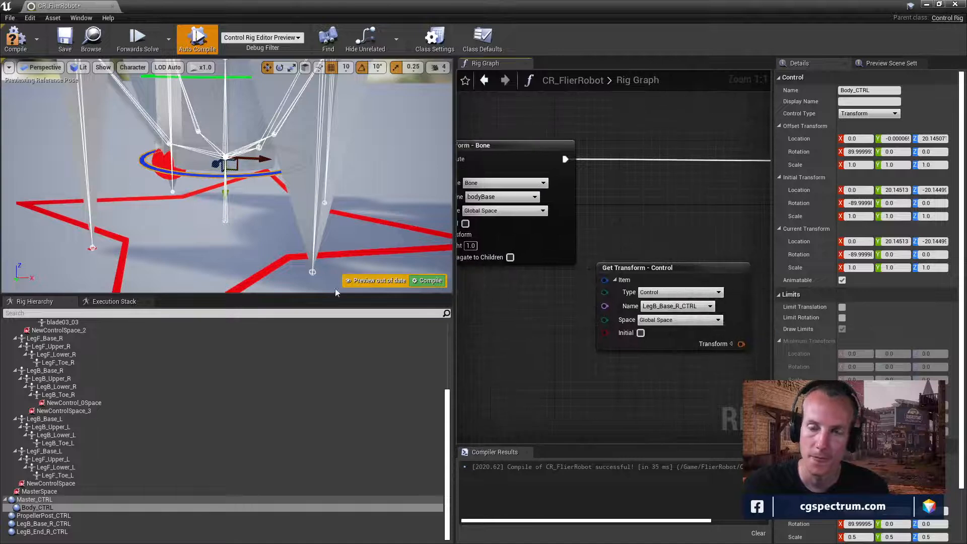
{"action": "left_click", "coordinate": [41, 515]}
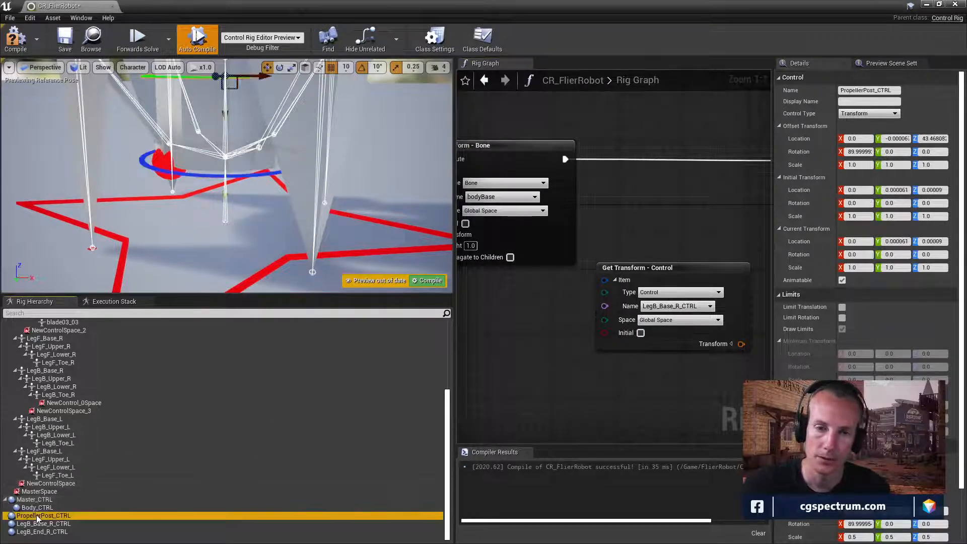
{"action": "left_click", "coordinate": [40, 525]}
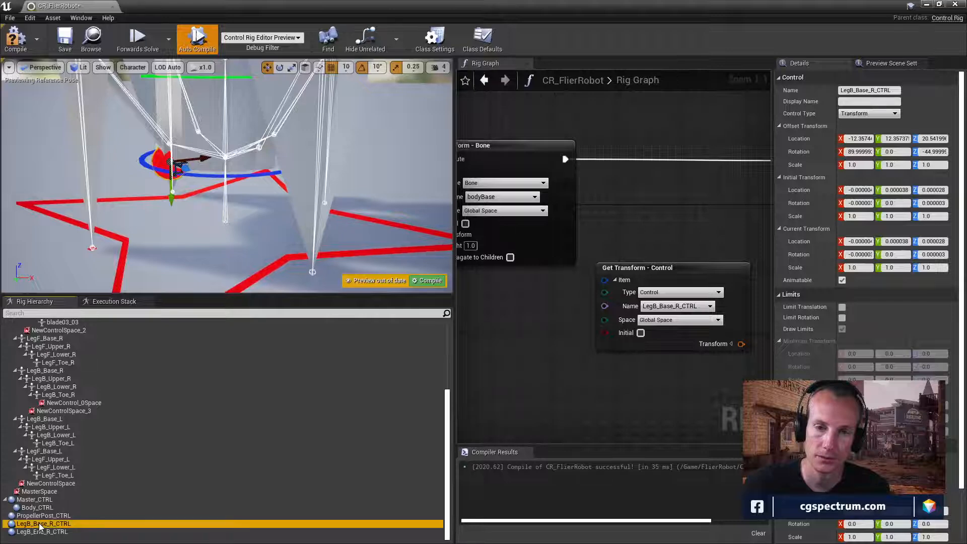
{"action": "right_click", "coordinate": [158, 132]}
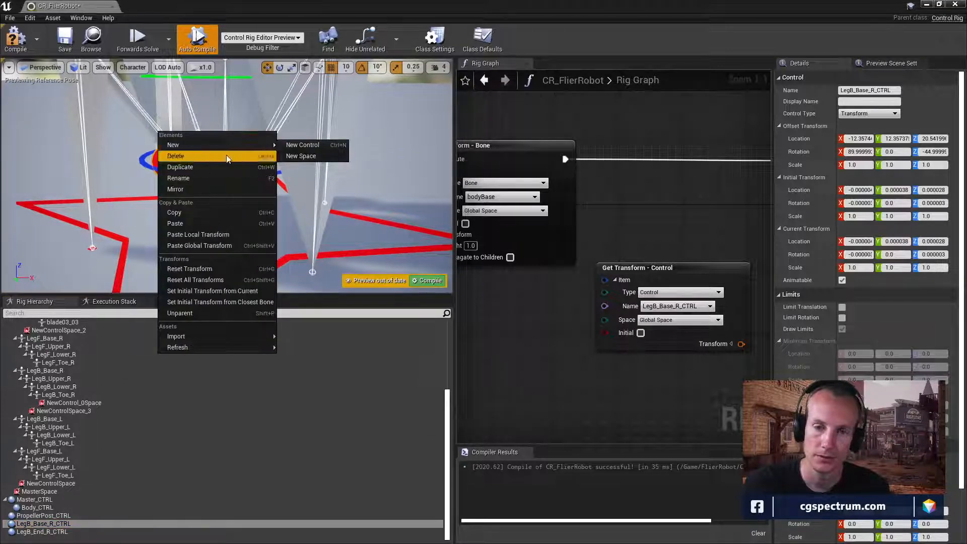
{"action": "left_click", "coordinate": [225, 302]}
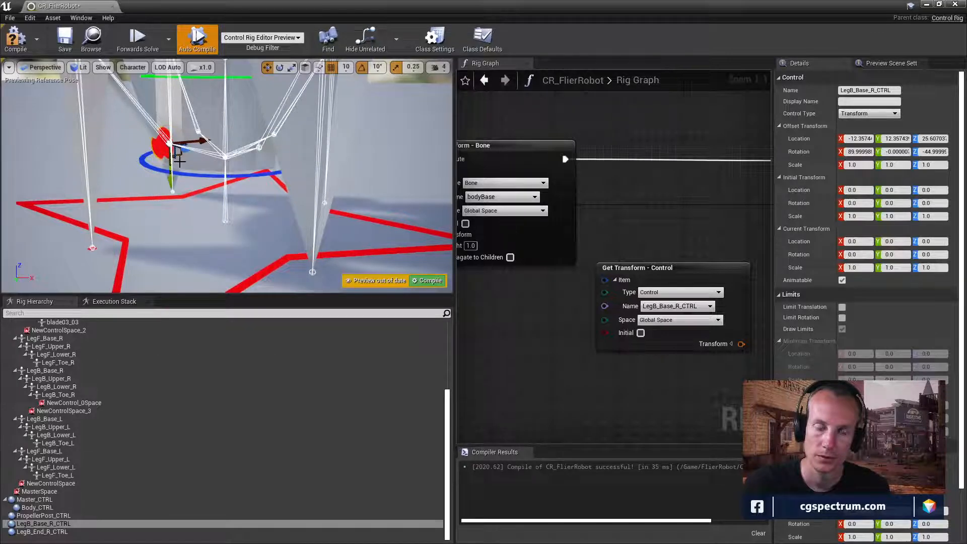
{"action": "left_click", "coordinate": [39, 525]}
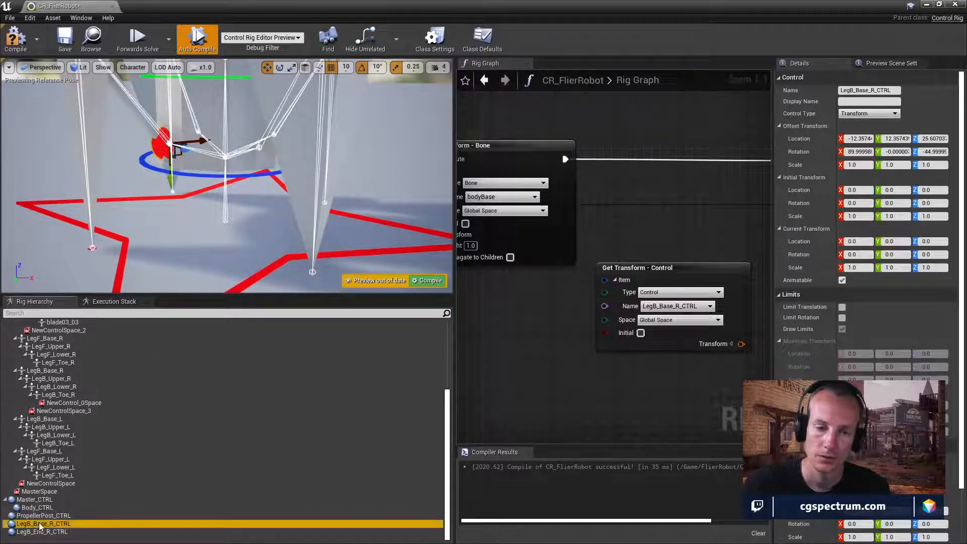
{"action": "left_click_drag", "start_coordinate": [39, 524], "coordinate": [41, 508]}
Step: Connect LegB_Base_R_CTRL's Transform output to the Transform input of the LegB_Upper_R Set Transform node
{"action": "right_click_drag", "start_coordinate": [560, 344], "coordinate": [668, 362]}
{"action": "right_click_drag", "start_coordinate": [645, 310], "coordinate": [521, 320]}
{"action": "left_click_drag", "start_coordinate": [632, 370], "coordinate": [681, 262]}
{"action": "right_click_drag", "start_coordinate": [703, 334], "coordinate": [678, 320]}
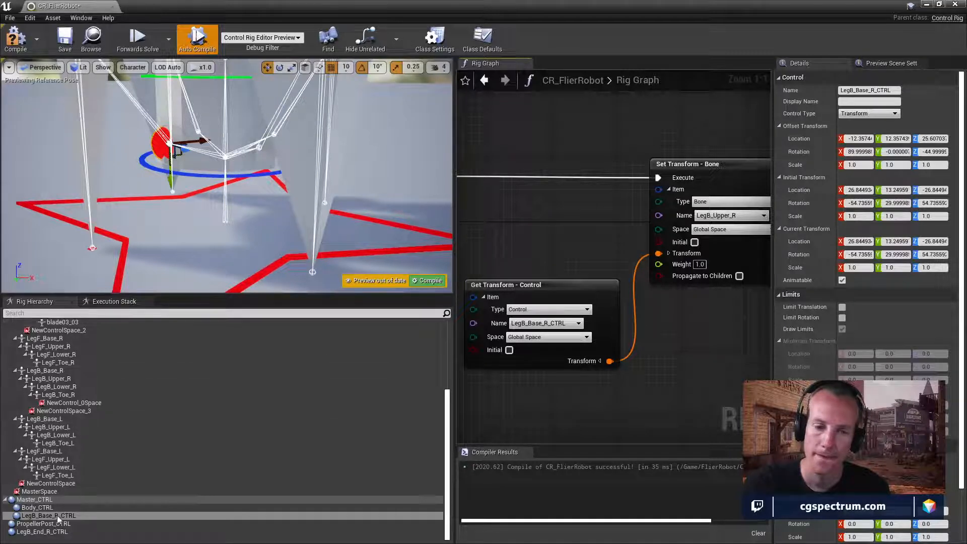
Step: Set LegB_End_R_CTRL's initial transform from the closest bone
{"action": "left_click", "coordinate": [42, 532]}
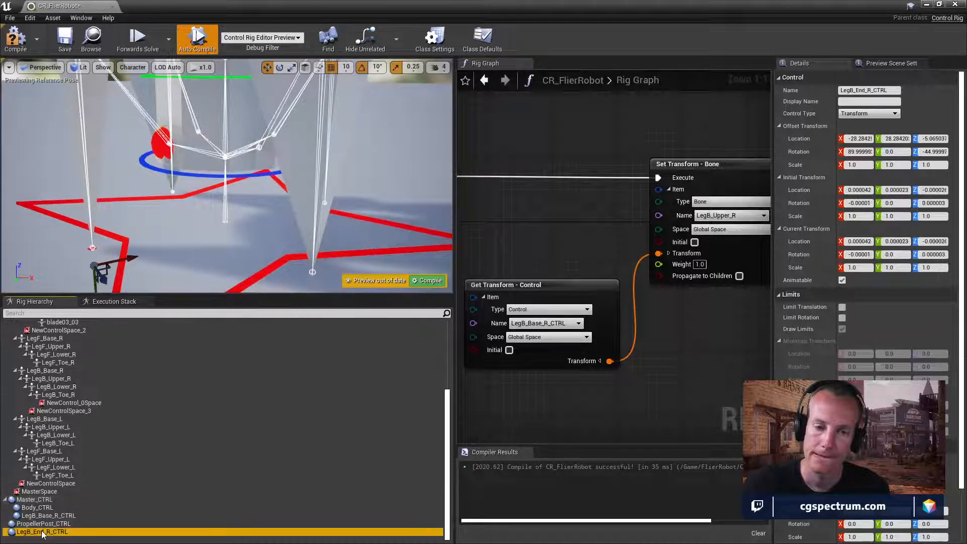
{"action": "right_click", "coordinate": [92, 239]}
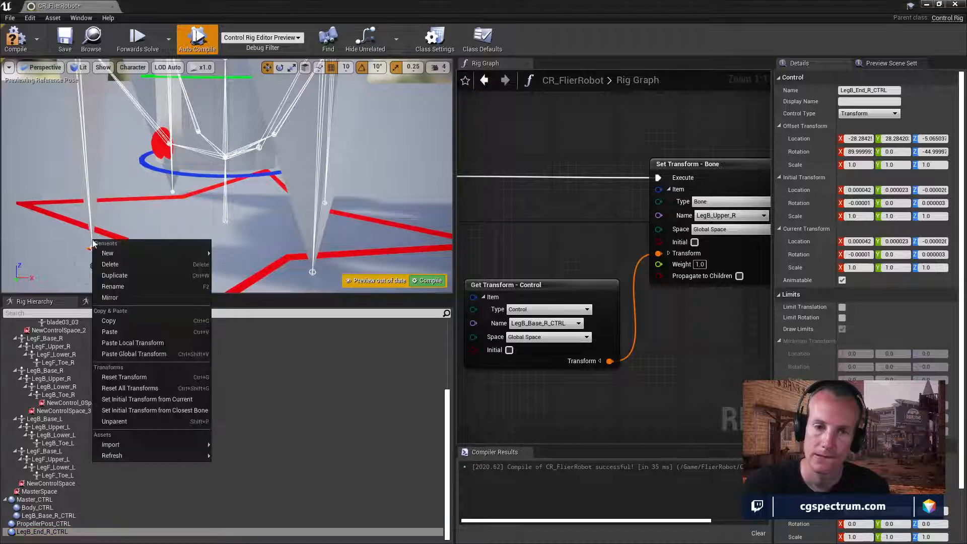
{"action": "left_click", "coordinate": [155, 413]}
Step: Parent LegB_End_R_CTRL under Master_CTRL and LegB_Base_R_CTRL under Body_CTRL
{"action": "left_click_drag", "start_coordinate": [44, 534], "coordinate": [47, 514]}
{"action": "left_click", "coordinate": [47, 516]}
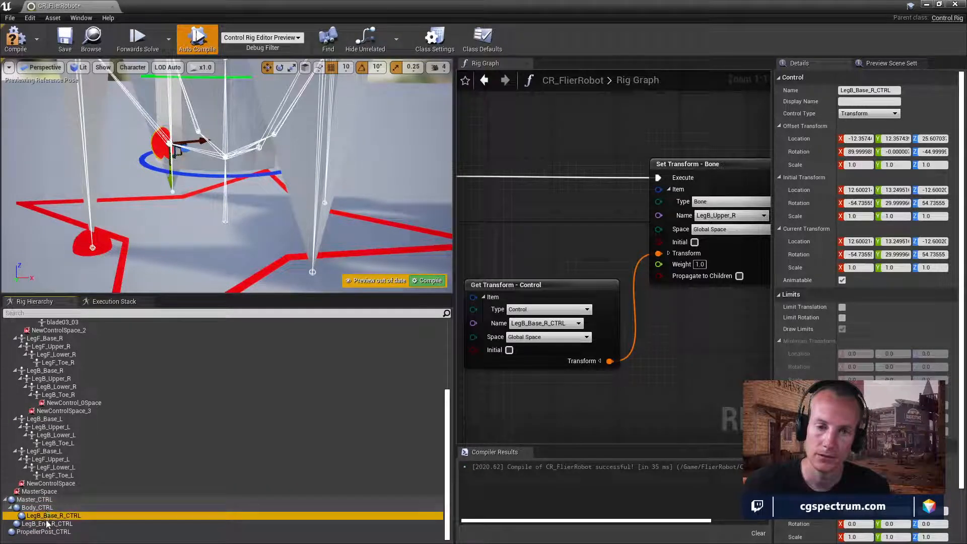
Step: Set PropellerPost_CTRL's initial transform from the closest bone and parent it under Body_CTRL
{"action": "left_click", "coordinate": [41, 533]}
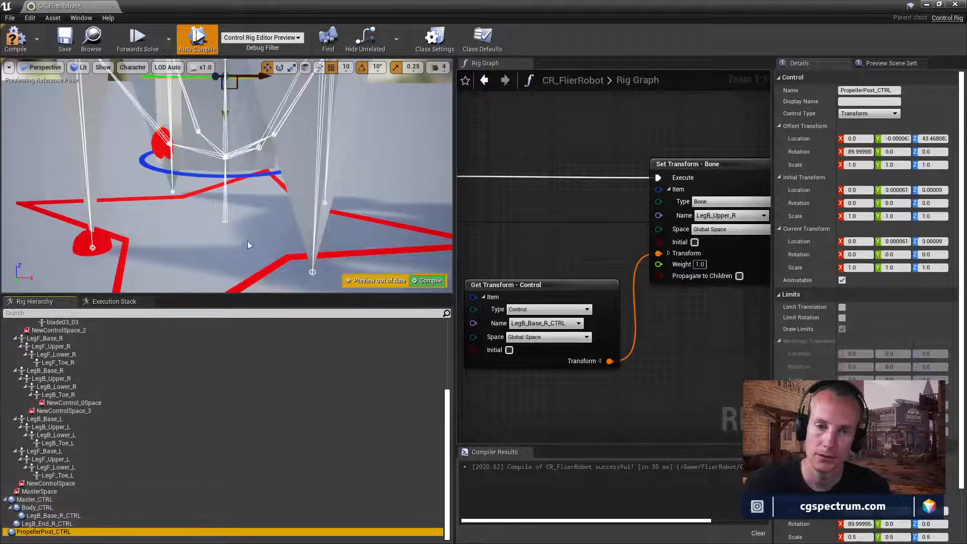
{"action": "key", "text": "f"}
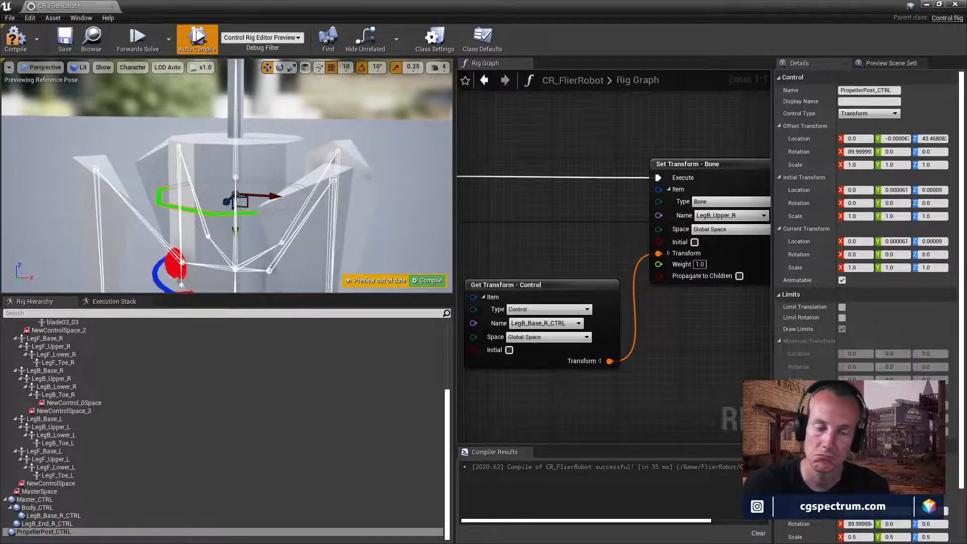
{"action": "right_click", "coordinate": [237, 171]}
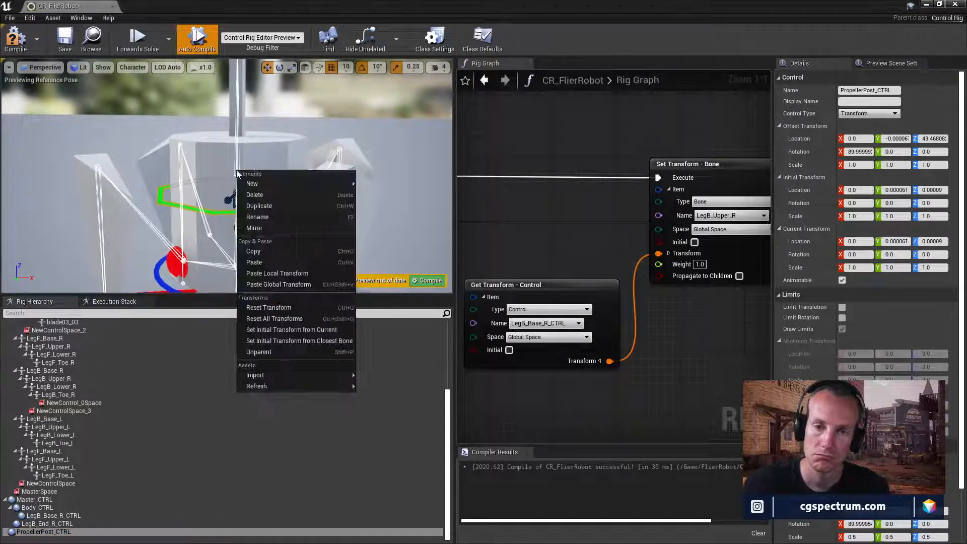
{"action": "left_click", "coordinate": [281, 343]}
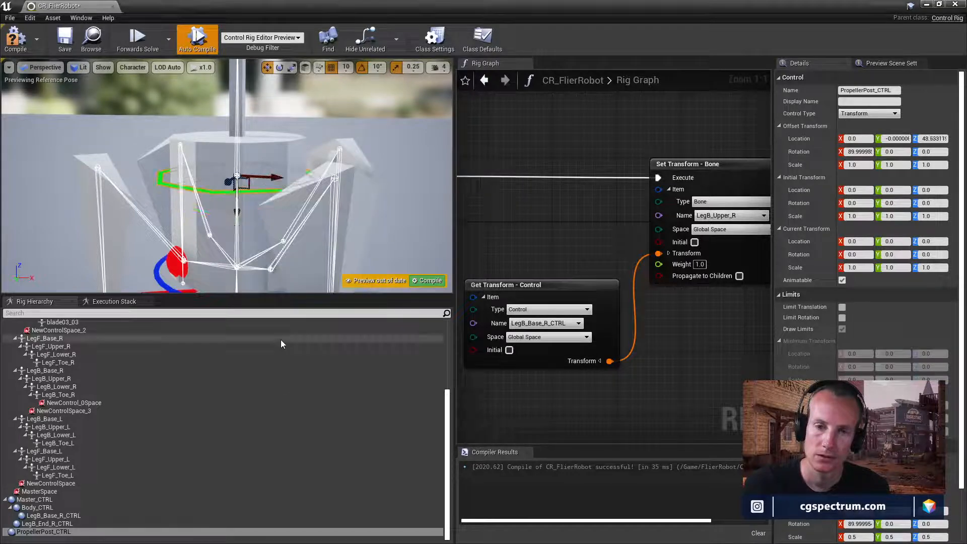
{"action": "left_click", "coordinate": [35, 533]}
{"action": "left_click_drag", "start_coordinate": [35, 533], "coordinate": [43, 508]}
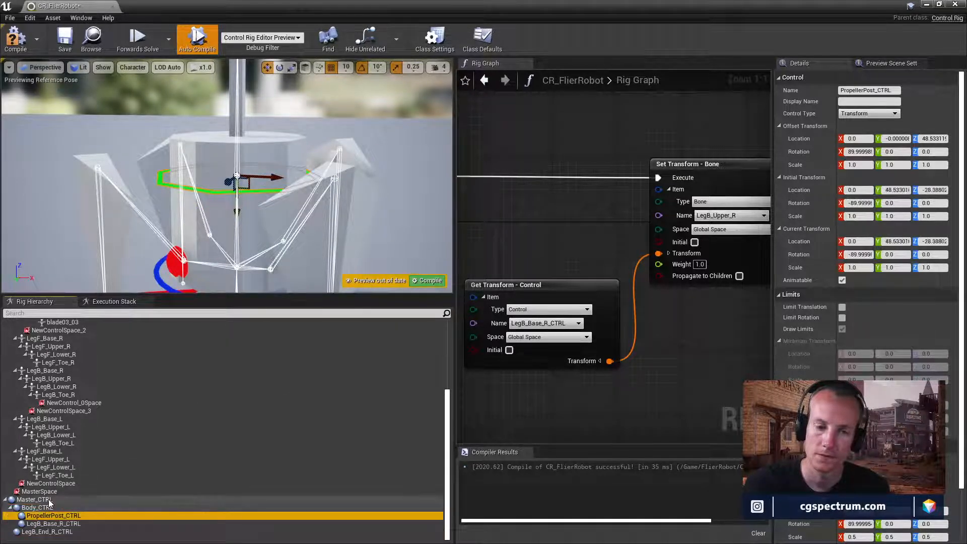
{"action": "left_click", "coordinate": [80, 498]}
Step: Add a Get Control node for PropellerPost_CTRL to the Rig Graph, beyond the LegB_Upper_R Set Transform node
{"action": "right_click_drag", "start_coordinate": [287, 219], "coordinate": [303, 225]}
{"action": "right_click_drag", "start_coordinate": [656, 291], "coordinate": [452, 295]}
{"action": "left_click", "coordinate": [50, 524]}
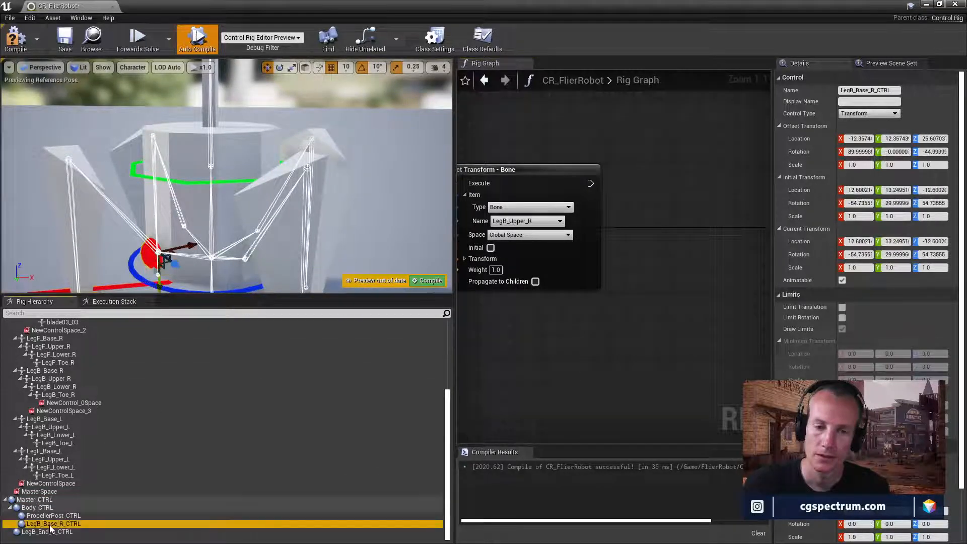
{"action": "left_click", "coordinate": [54, 516]}
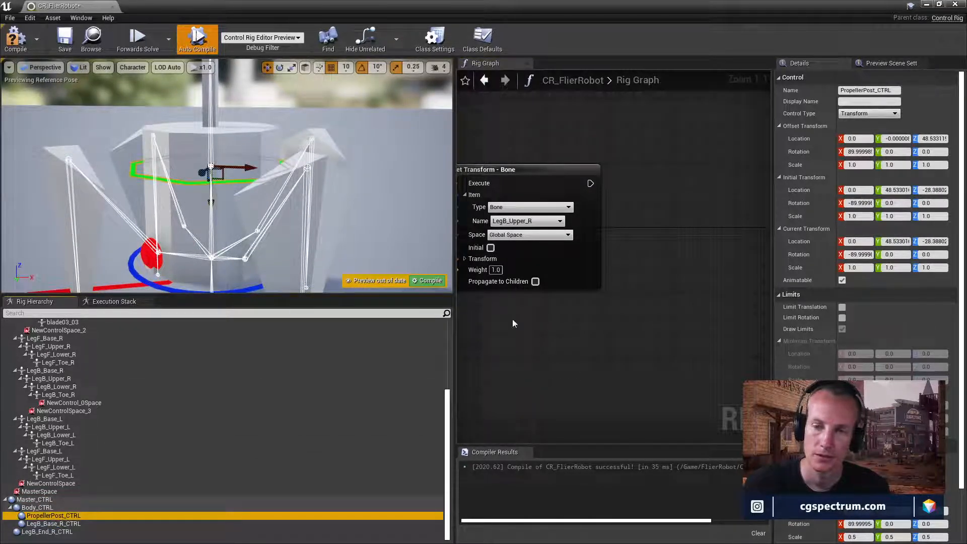
{"action": "left_click_drag", "start_coordinate": [606, 360], "coordinate": [613, 349]}
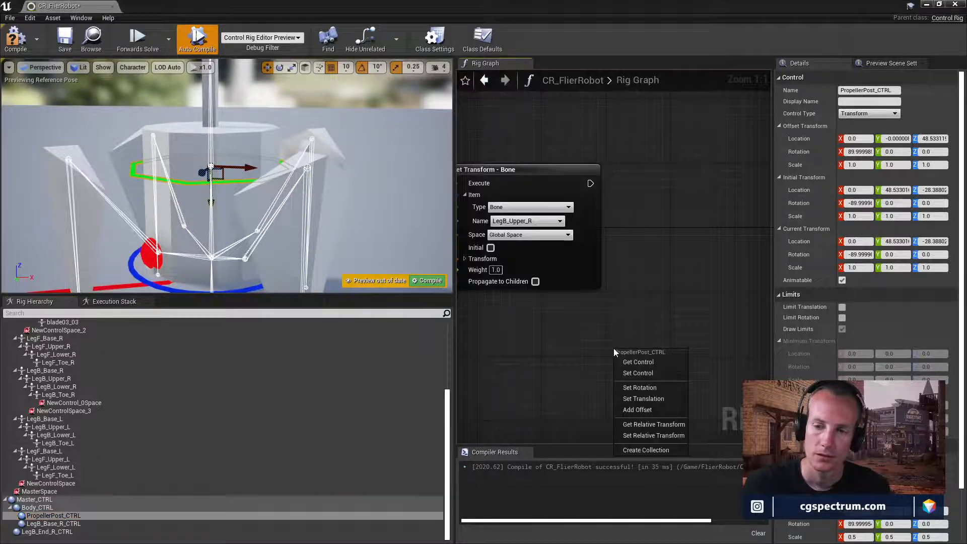
{"action": "left_click", "coordinate": [650, 362]}
Step: Add a Set Transform node for the propellerPost bone and connect PropellerPost_CTRL's Transform output to its Transform input
{"action": "scroll", "coordinate": [173, 384], "scroll_direction": "up", "scroll_amount": 4}
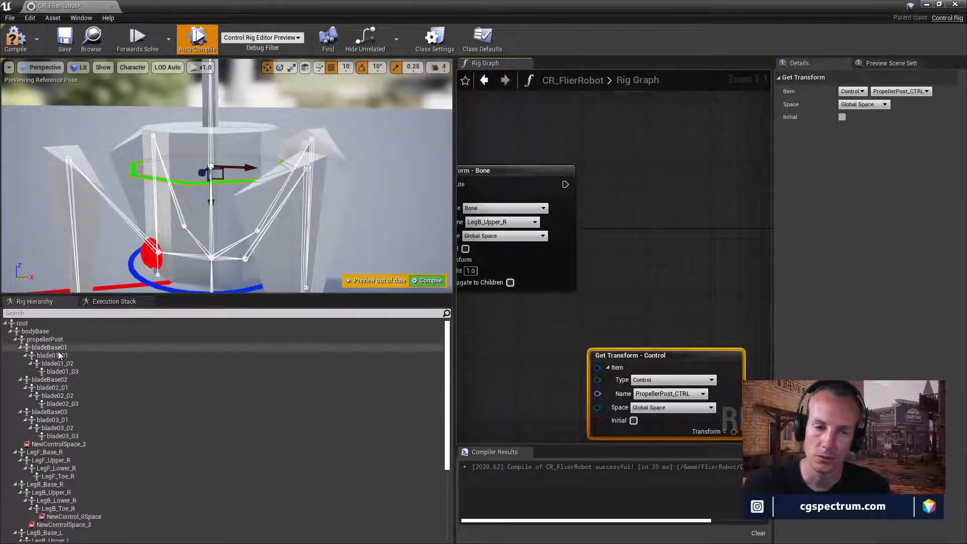
{"action": "scroll", "coordinate": [55, 372], "scroll_direction": "up", "scroll_amount": 1}
{"action": "left_click", "coordinate": [211, 339]}
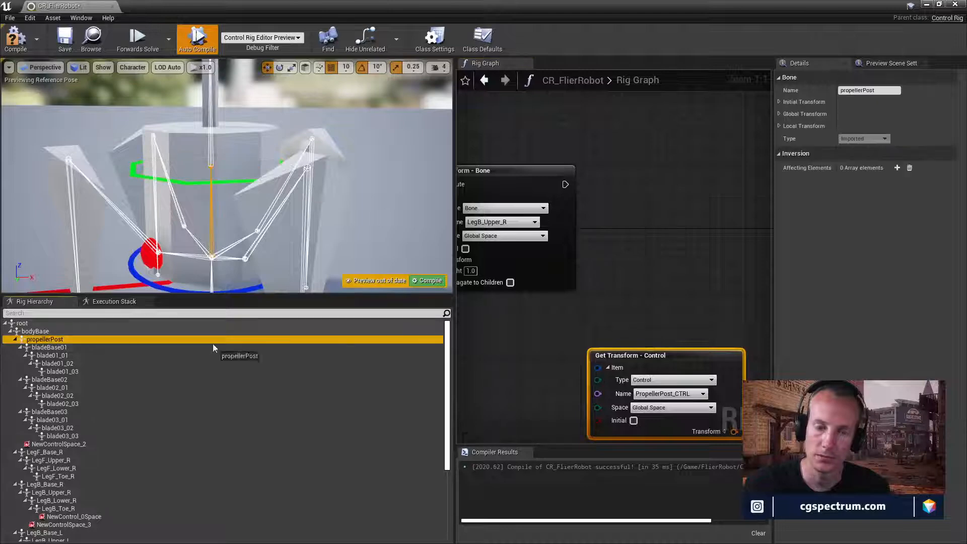
{"action": "left_click_drag", "start_coordinate": [729, 165], "coordinate": [729, 165]}
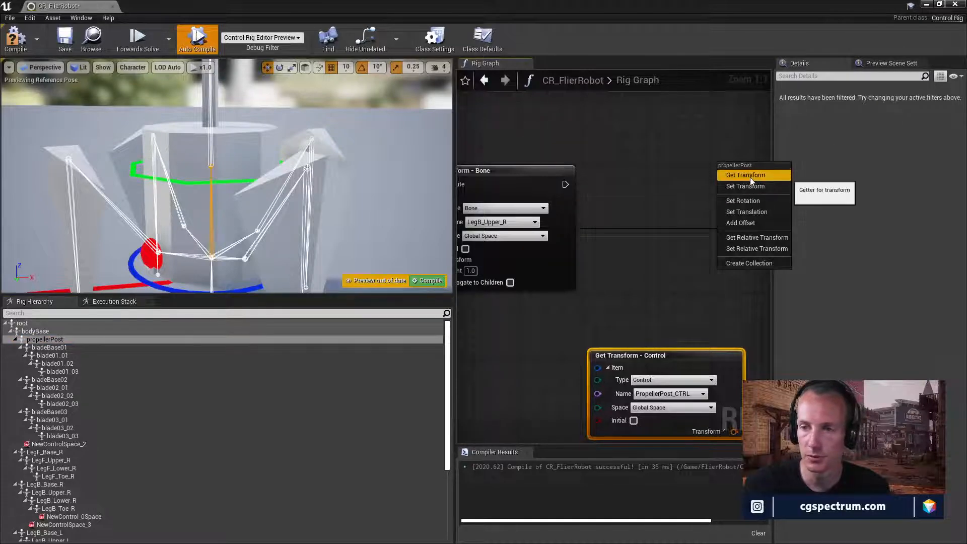
{"action": "left_click", "coordinate": [751, 184]}
{"action": "left_click_drag", "start_coordinate": [611, 349], "coordinate": [572, 325]}
{"action": "left_click_drag", "start_coordinate": [597, 405], "coordinate": [630, 256]}
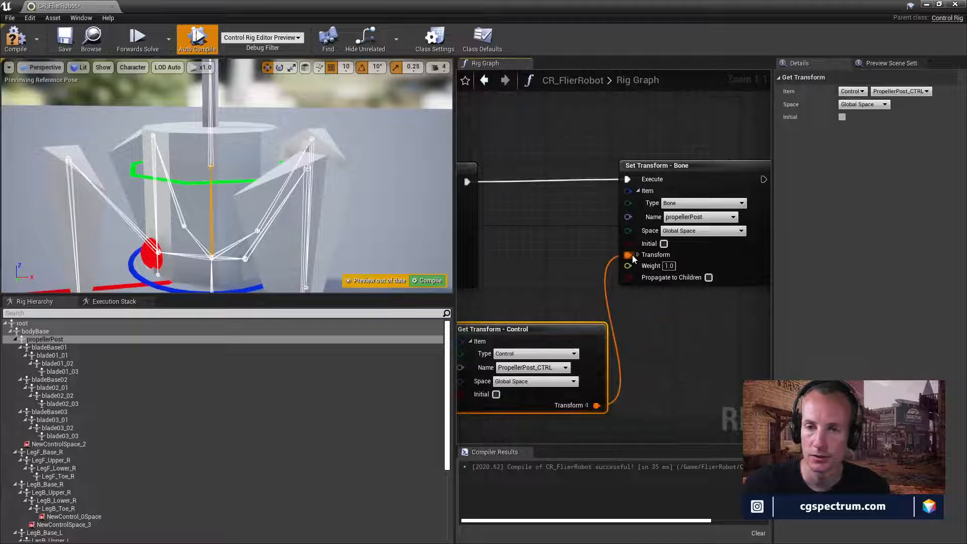
Step: Add a Get Control node for LegB_End_R_CTRL and place it below the LegB_Upper_R Set Transform node
{"action": "right_click_drag", "start_coordinate": [629, 302], "coordinate": [723, 302]}
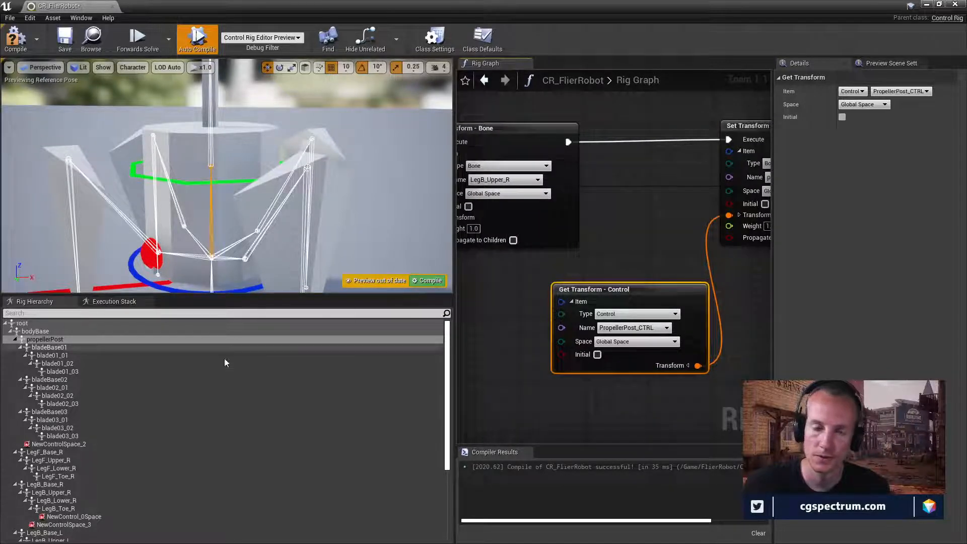
{"action": "right_click_drag", "start_coordinate": [494, 323], "coordinate": [775, 311]}
{"action": "right_click_drag", "start_coordinate": [478, 222], "coordinate": [697, 282]}
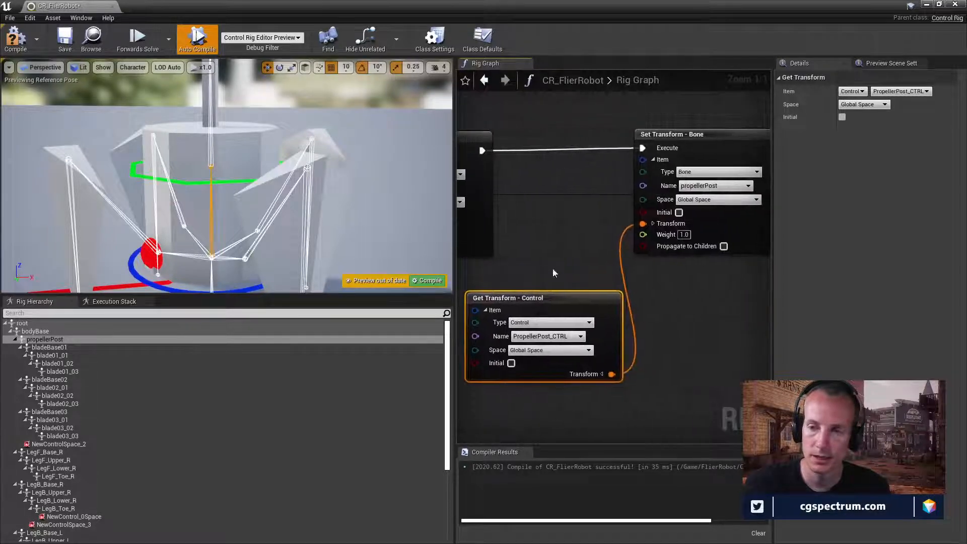
{"action": "right_click_drag", "start_coordinate": [593, 290], "coordinate": [628, 289]}
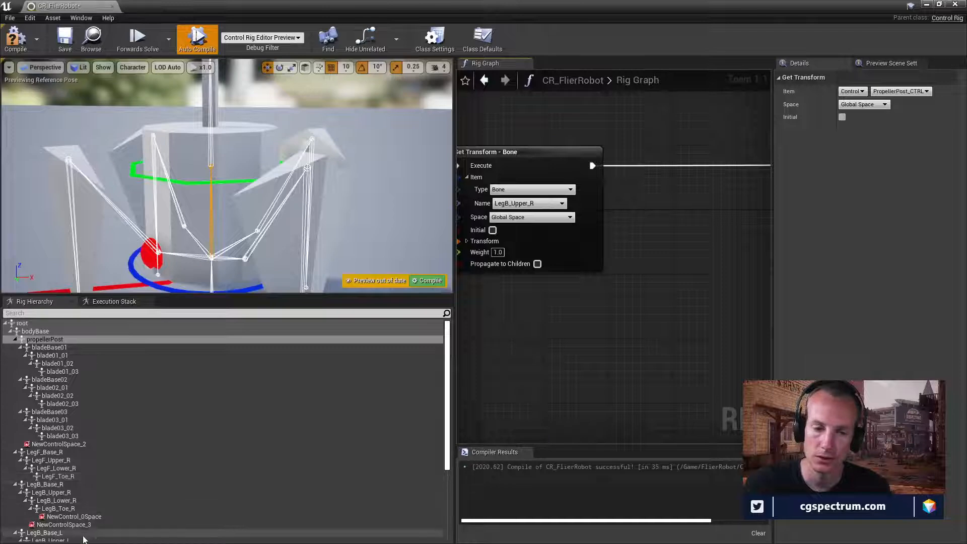
{"action": "scroll", "coordinate": [75, 476], "scroll_direction": "down", "scroll_amount": 5}
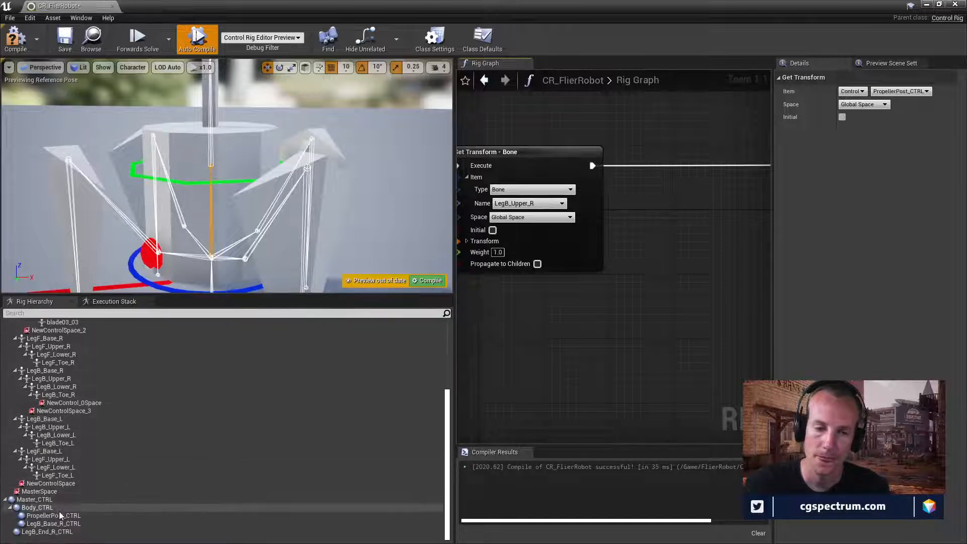
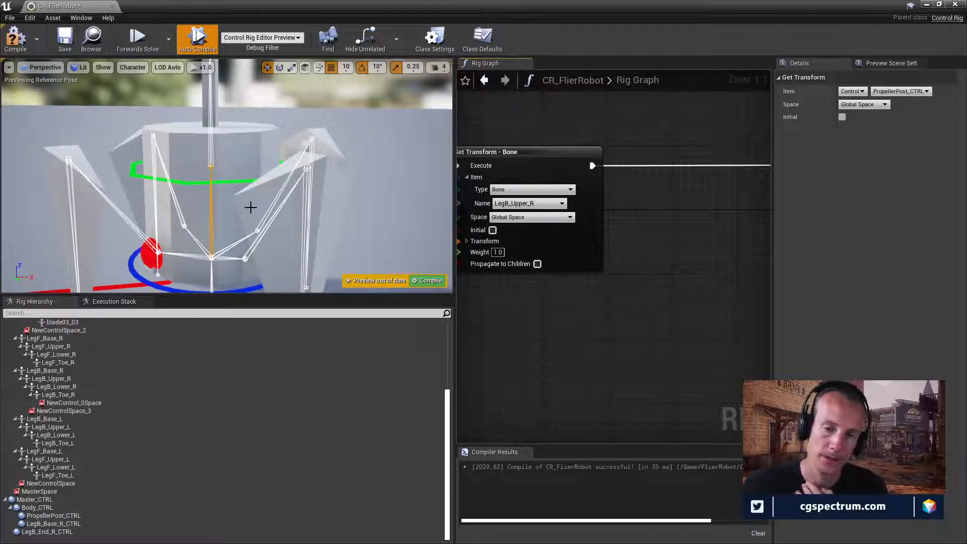
{"action": "right_click_drag", "start_coordinate": [251, 207], "coordinate": [250, 250]}
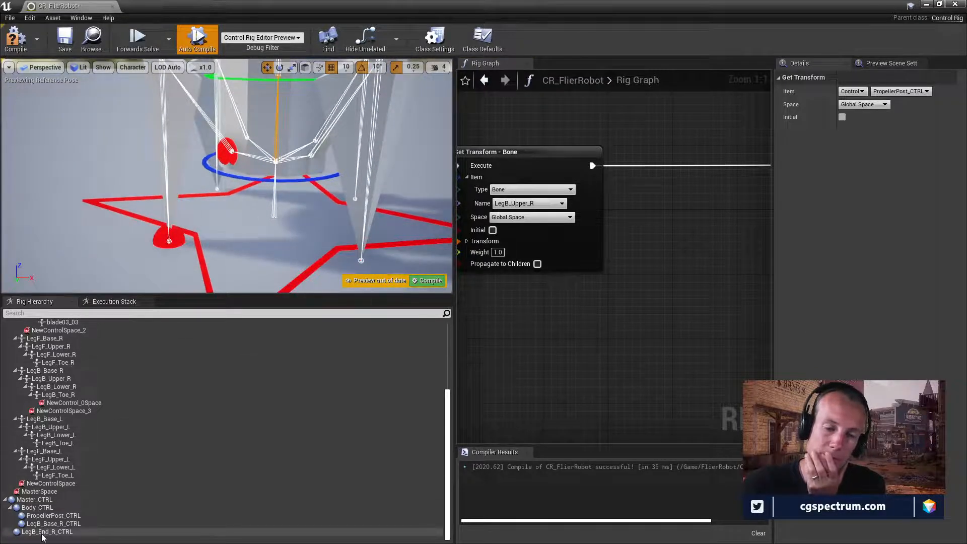
{"action": "left_click_drag", "start_coordinate": [42, 532], "coordinate": [668, 190]}
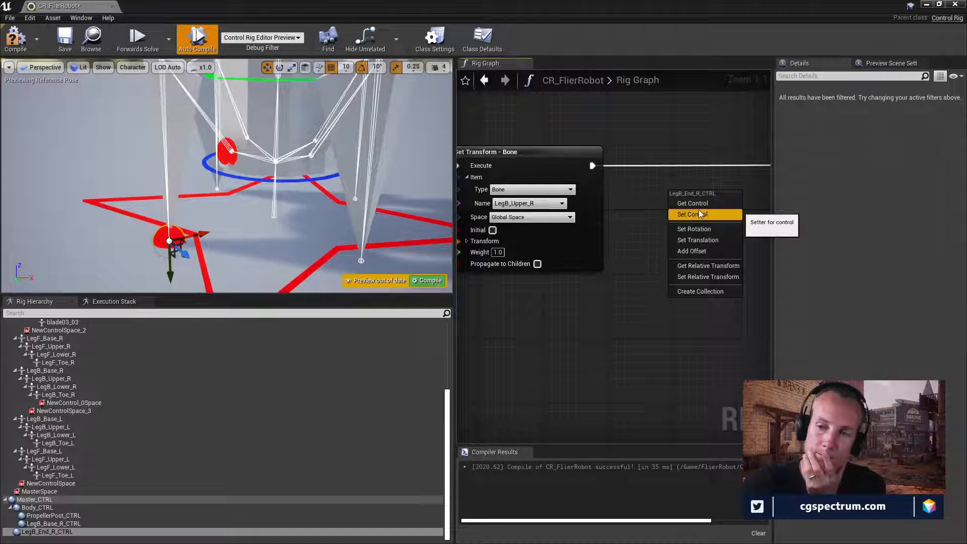
{"action": "left_click", "coordinate": [692, 203]}
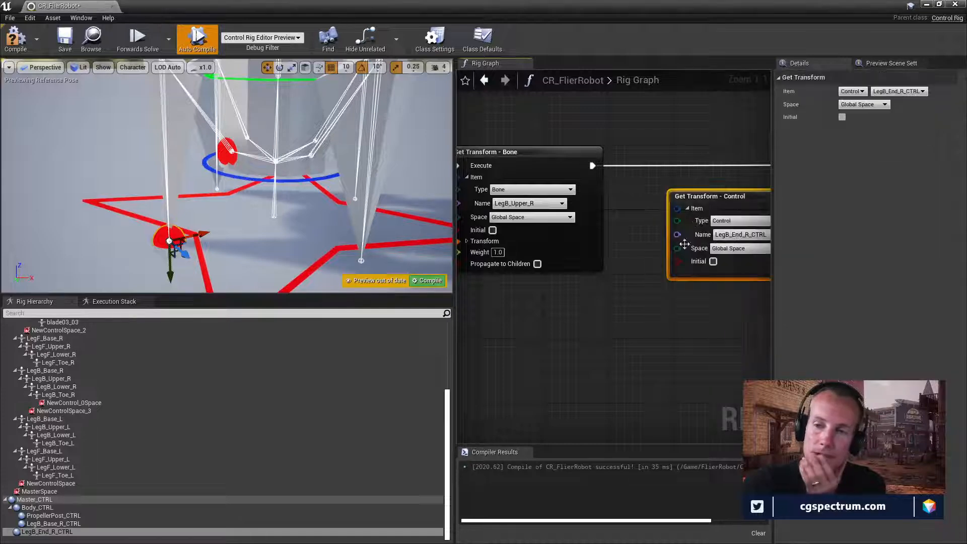
{"action": "left_click_drag", "start_coordinate": [730, 199], "coordinate": [563, 334]}
{"action": "right_click_drag", "start_coordinate": [564, 335], "coordinate": [506, 363]}
Step: Add a Set Transform node for the LegB_Toe_R bone after LegB_Upper_R and feed its Transform input from LegB_End_R_CTRL
{"action": "scroll", "coordinate": [137, 394], "scroll_direction": "up", "scroll_amount": 5}
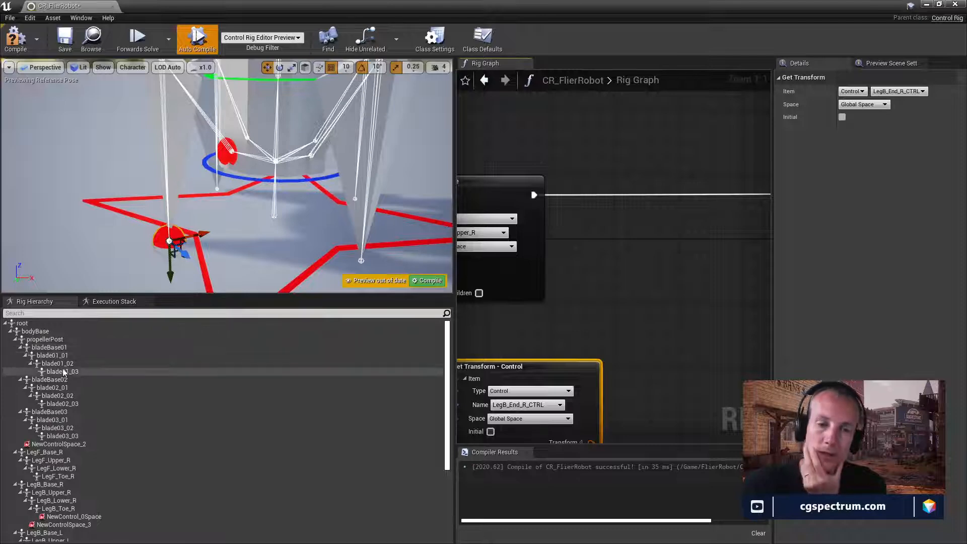
{"action": "scroll", "coordinate": [71, 428], "scroll_direction": "down", "scroll_amount": 2}
{"action": "scroll", "coordinate": [72, 436], "scroll_direction": "down", "scroll_amount": 1}
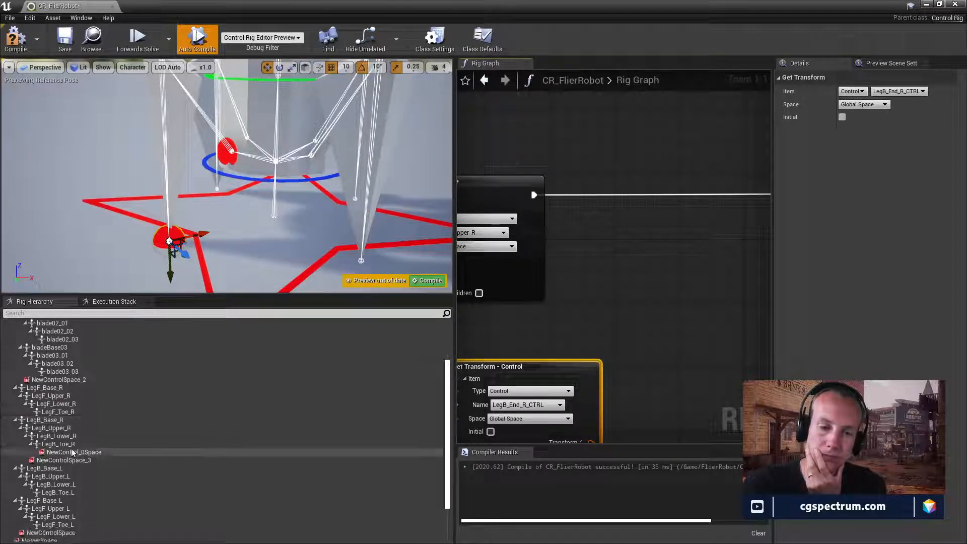
{"action": "left_click", "coordinate": [71, 445]}
{"action": "left_click_drag", "start_coordinate": [633, 219], "coordinate": [633, 219]}
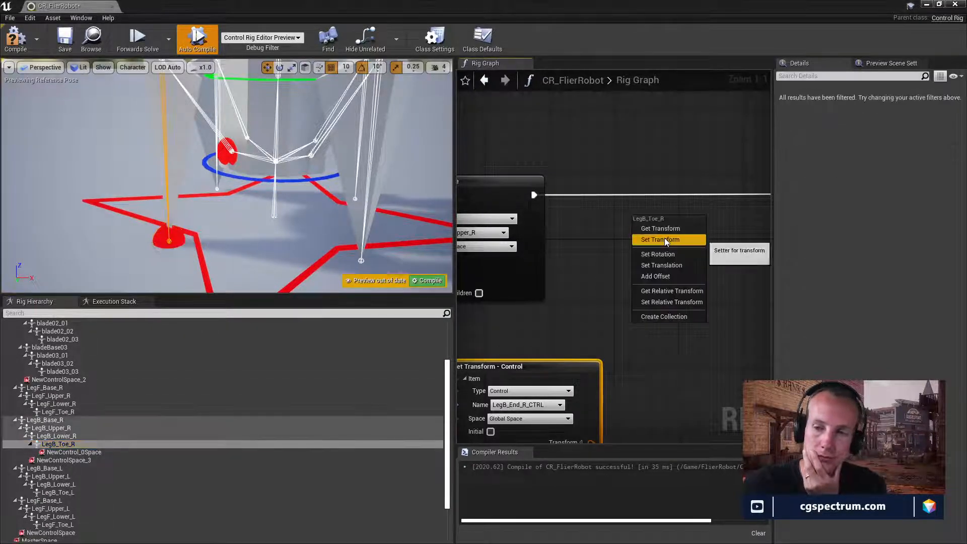
{"action": "left_click", "coordinate": [664, 238]}
{"action": "left_click_drag", "start_coordinate": [592, 443], "coordinate": [645, 213]}
{"action": "right_click_drag", "start_coordinate": [612, 200], "coordinate": [562, 313]}
{"action": "left_click_drag", "start_coordinate": [629, 236], "coordinate": [617, 204]}
Step: Connect the LegB_Toe_R node's execution output to the propellerPost Set Transform node, with the propellerPost nodes placed further along the graph
{"action": "right_click_drag", "start_coordinate": [695, 224], "coordinate": [535, 223]}
{"action": "right_click_drag", "start_coordinate": [665, 223], "coordinate": [607, 242]}
{"action": "scroll", "coordinate": [561, 228], "scroll_direction": "down", "scroll_amount": 2}
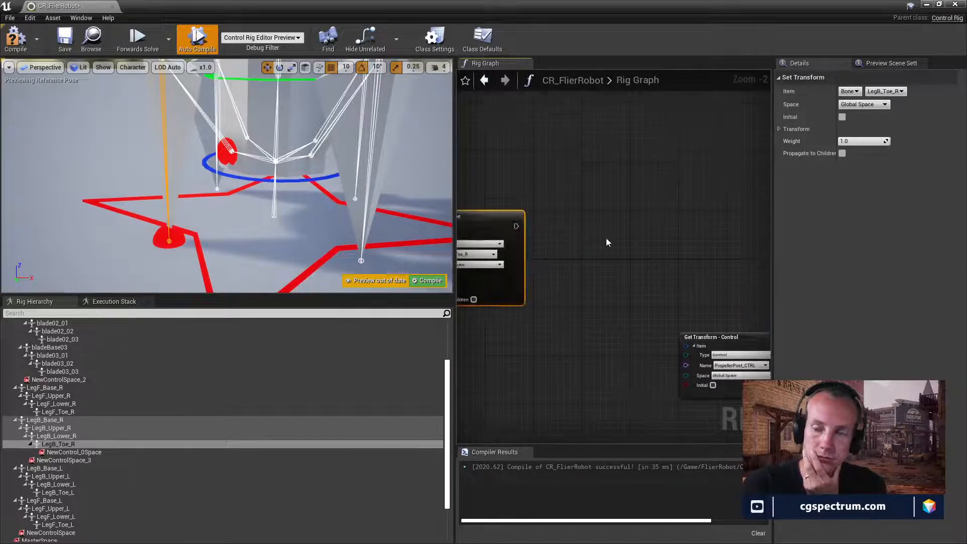
{"action": "left_click_drag", "start_coordinate": [522, 225], "coordinate": [645, 226]}
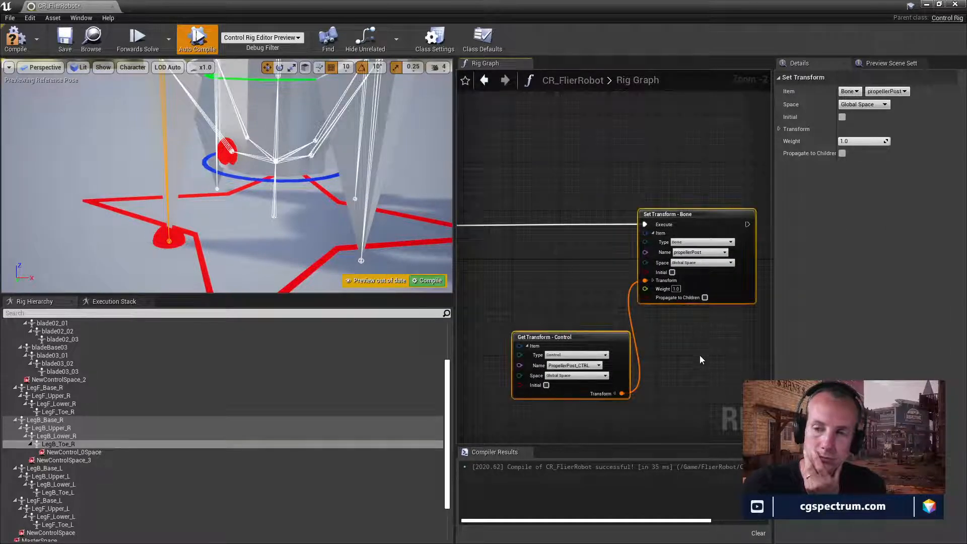
{"action": "left_click", "coordinate": [568, 326]}
{"action": "scroll", "coordinate": [604, 323], "scroll_direction": "down", "scroll_amount": 3}
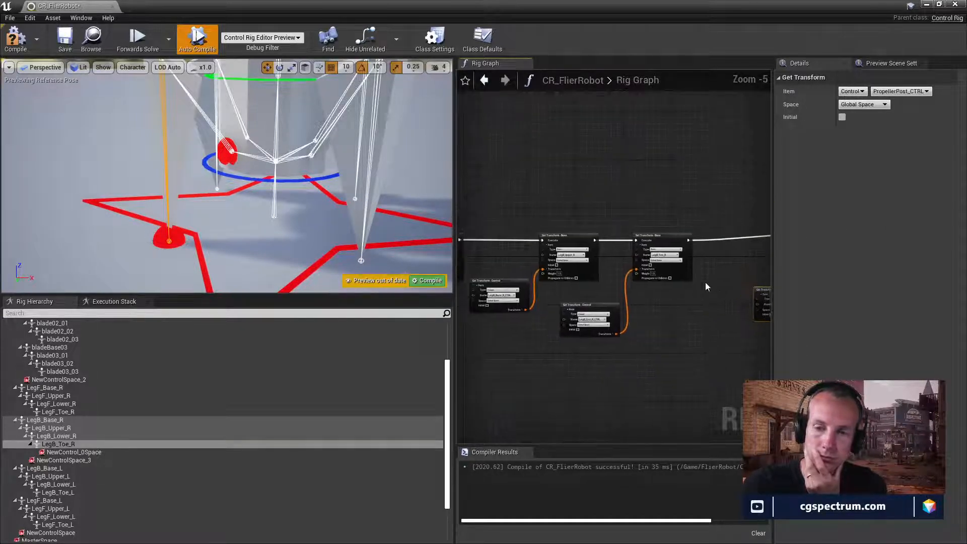
Step: Compile the rig, test moving Master_CTRL in the viewport and undo the last operation
{"action": "left_click", "coordinate": [15, 39]}
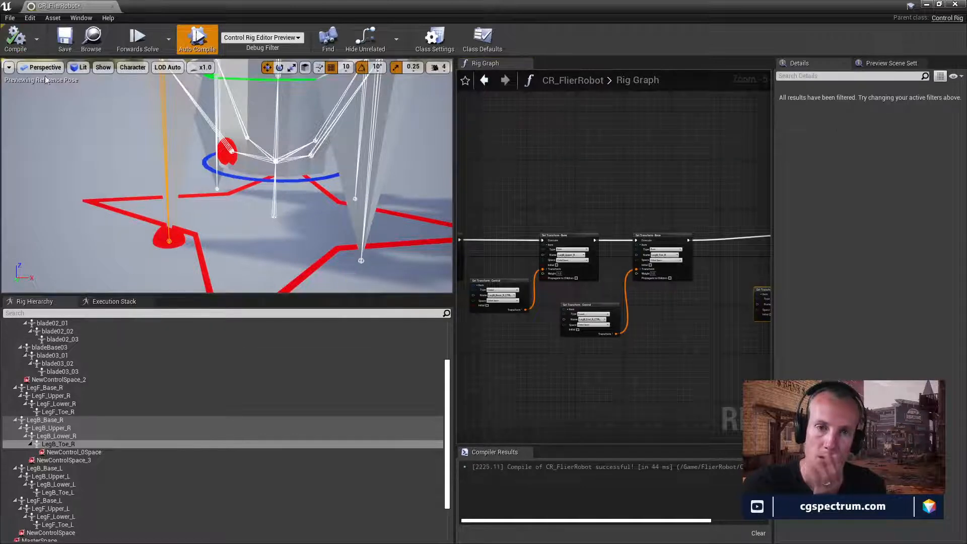
{"action": "left_click", "coordinate": [315, 272]}
{"action": "mouse_move", "coordinate": [274, 251]}
{"action": "left_mouse_down"}
{"action": "mouse_move", "coordinate": [288, 194]}
{"action": "mouse_move", "coordinate": [283, 283]}
{"action": "mouse_move", "coordinate": [283, 226]}
{"action": "mouse_move", "coordinate": [290, 247]}
{"action": "left_mouse_up"}
{"action": "key", "text": "ctrl+z"}
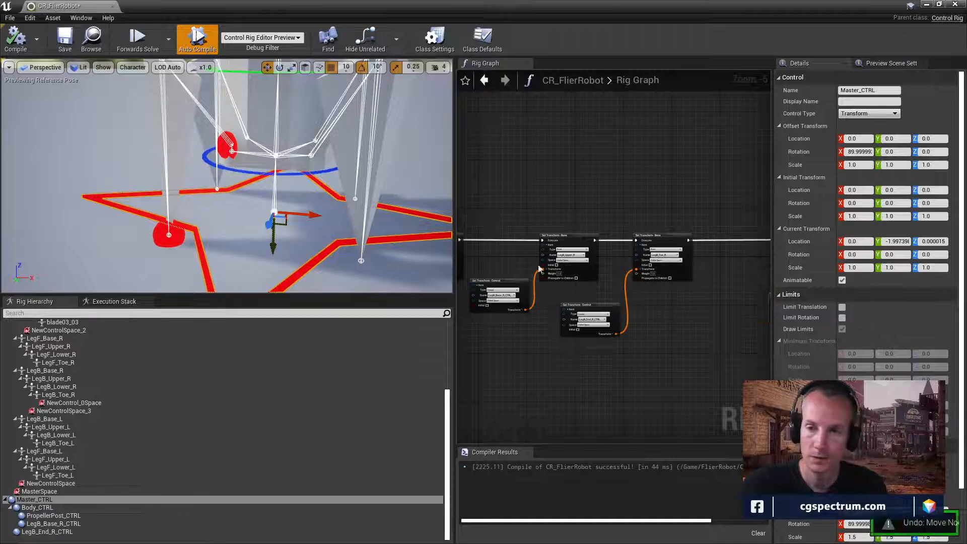
Step: Enable Propagate to Children on the root bone's Set Transform node
{"action": "left_click", "coordinate": [539, 269]}
{"action": "scroll", "coordinate": [606, 288], "scroll_direction": "up", "scroll_amount": 2}
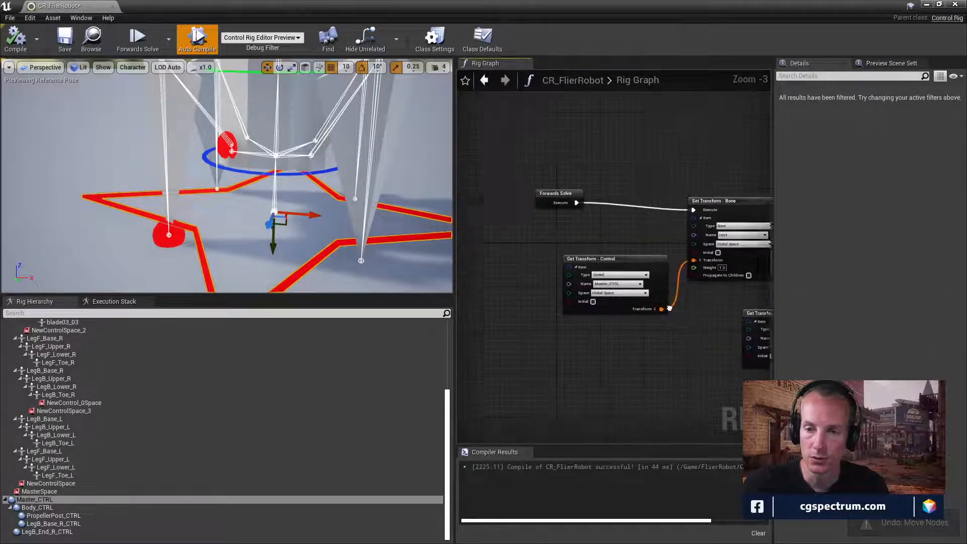
{"action": "right_click_drag", "start_coordinate": [669, 308], "coordinate": [565, 304]}
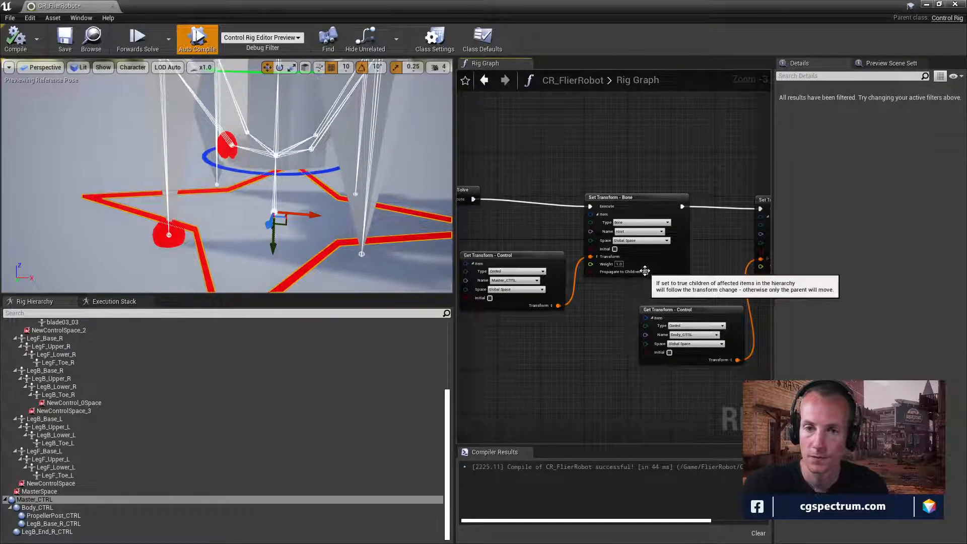
{"action": "left_click", "coordinate": [645, 272]}
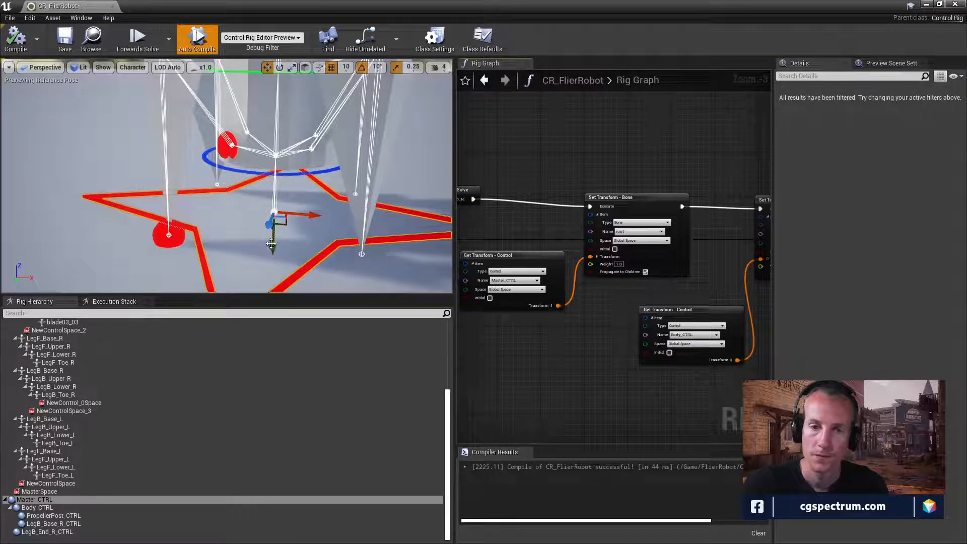
Step: Test moving Master_CTRL and Body_CTRL in the viewport, recompiling the rig to reset the controls
{"action": "left_click_drag", "start_coordinate": [271, 244], "coordinate": [277, 197]}
{"action": "left_click", "coordinate": [15, 37]}
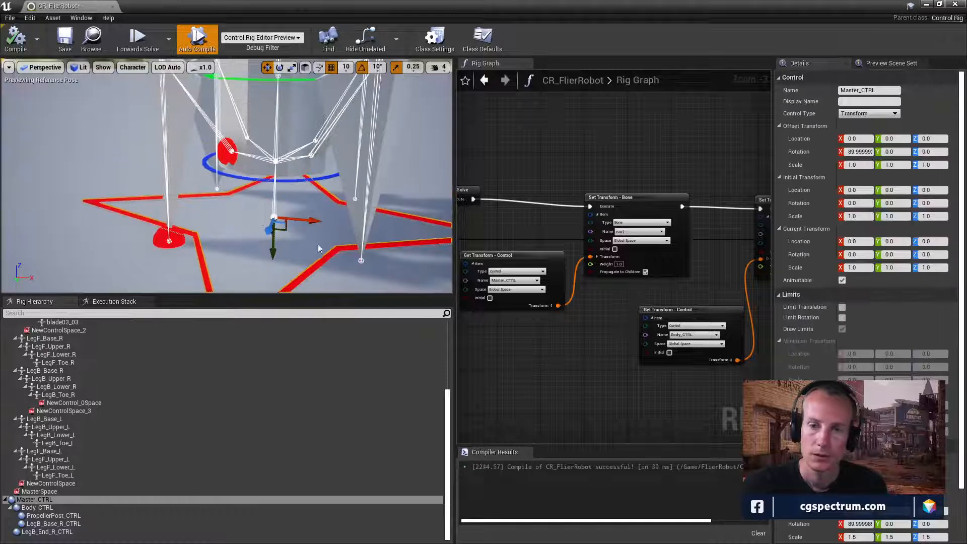
{"action": "left_click", "coordinate": [281, 181]}
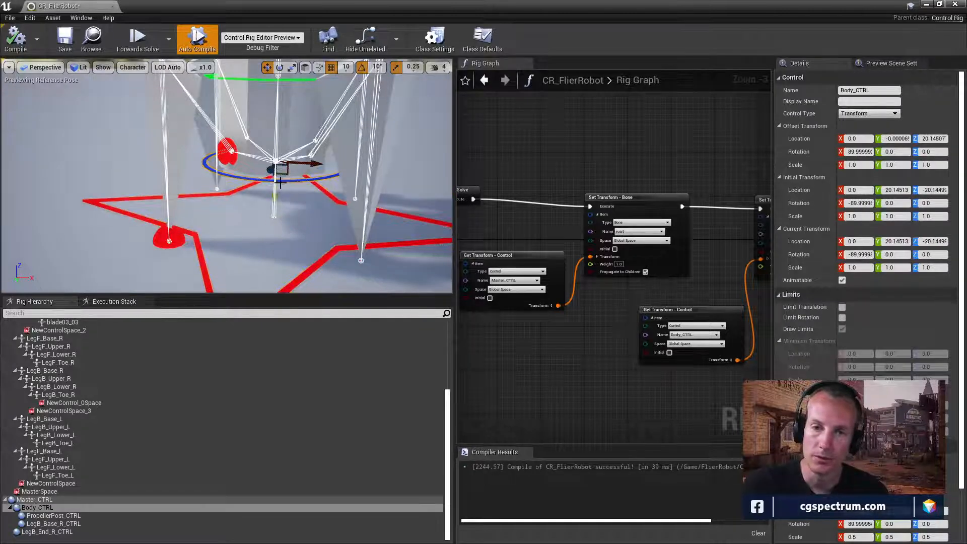
{"action": "left_click_drag", "start_coordinate": [273, 200], "coordinate": [286, 184]}
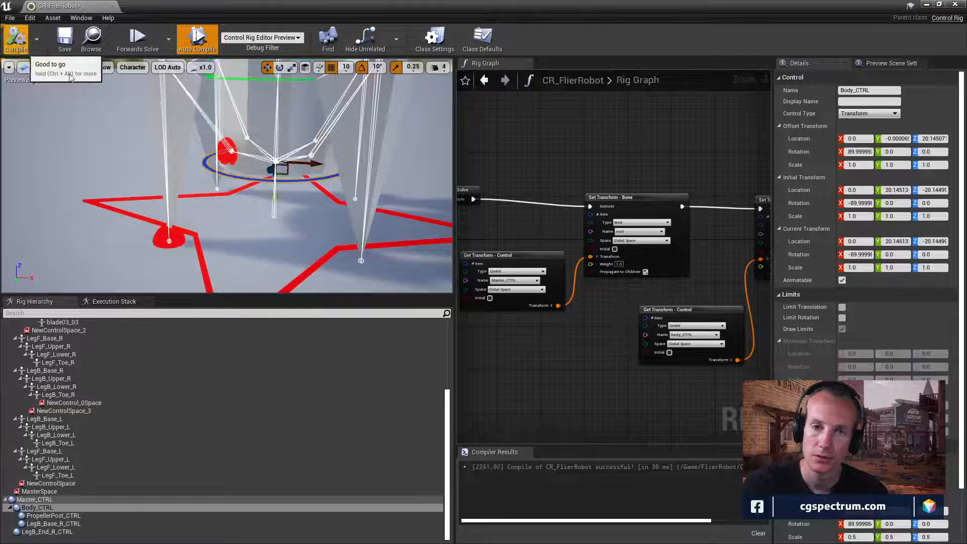
{"action": "right_click_drag", "start_coordinate": [655, 262], "coordinate": [534, 252]}
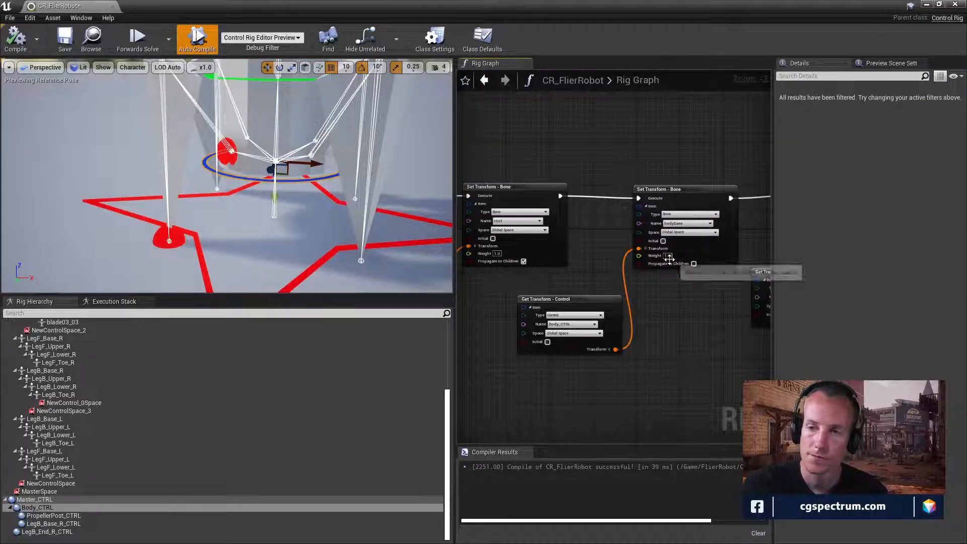
Step: Try Propagate to Children on the bodyBase Set Transform node, test moving Body_CTRL, and disable the option again
{"action": "left_click", "coordinate": [694, 263]}
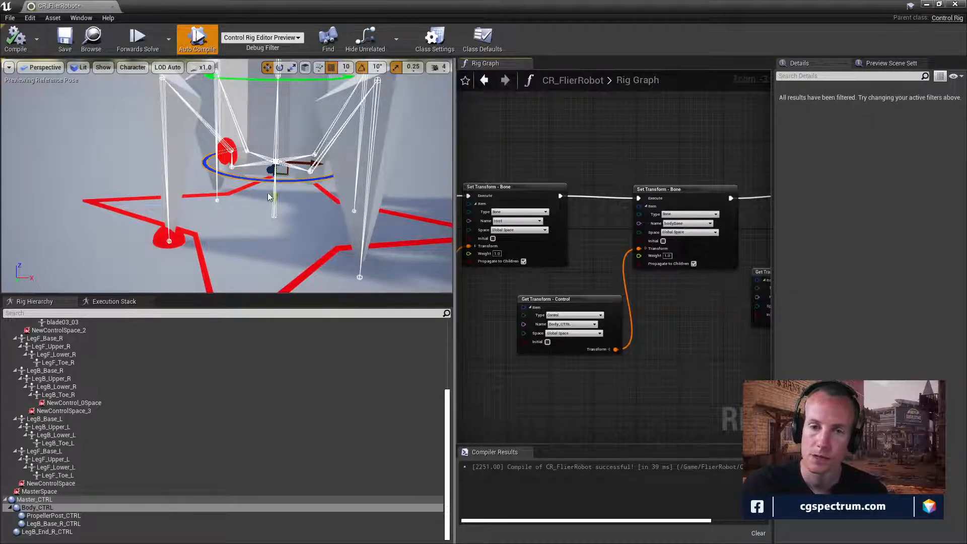
{"action": "mouse_move", "coordinate": [275, 195]}
{"action": "left_mouse_down"}
{"action": "mouse_move", "coordinate": [275, 154]}
{"action": "mouse_move", "coordinate": [274, 189]}
{"action": "left_mouse_up"}
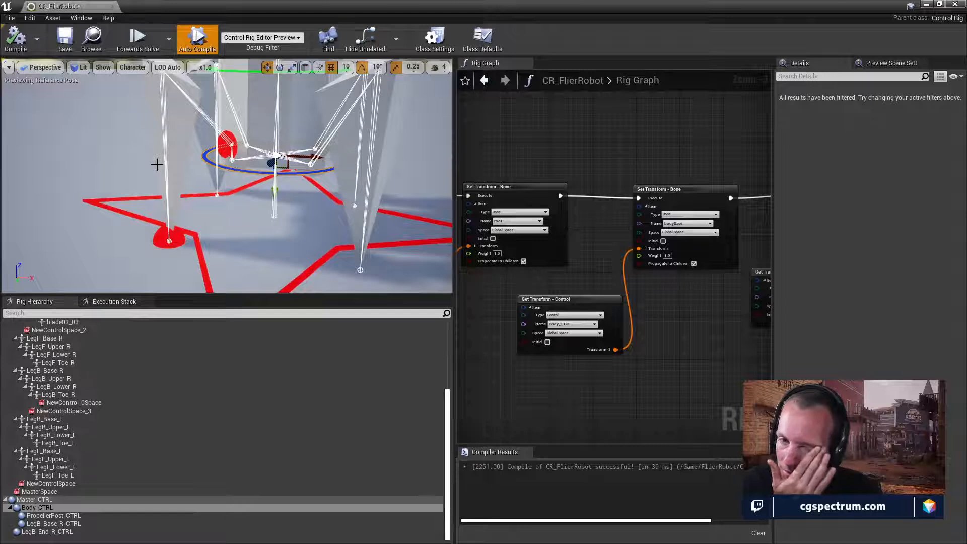
{"action": "left_click", "coordinate": [693, 263]}
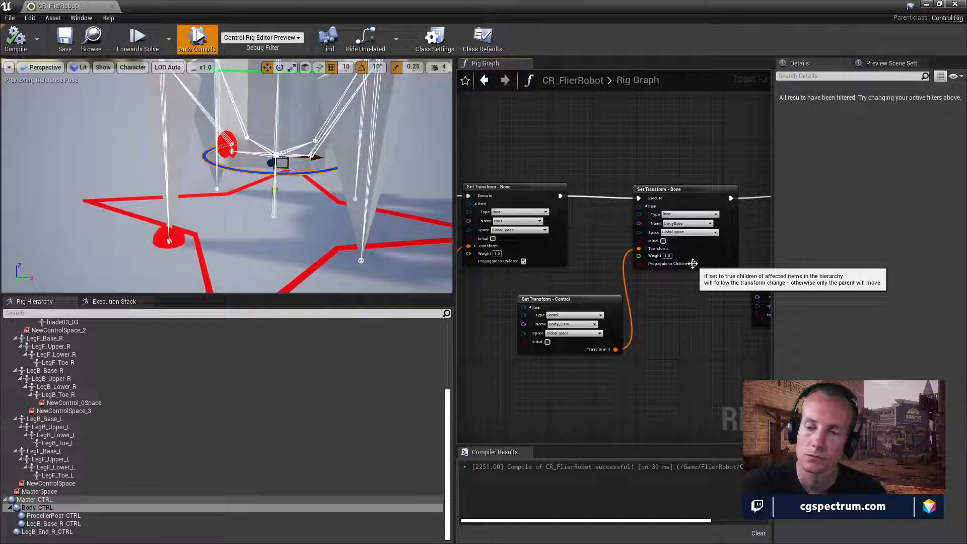
Step: Enable Initial on the bodyBase and root Set Transform nodes and test moving Body_CTRL up in the viewport
{"action": "left_click", "coordinate": [663, 241]}
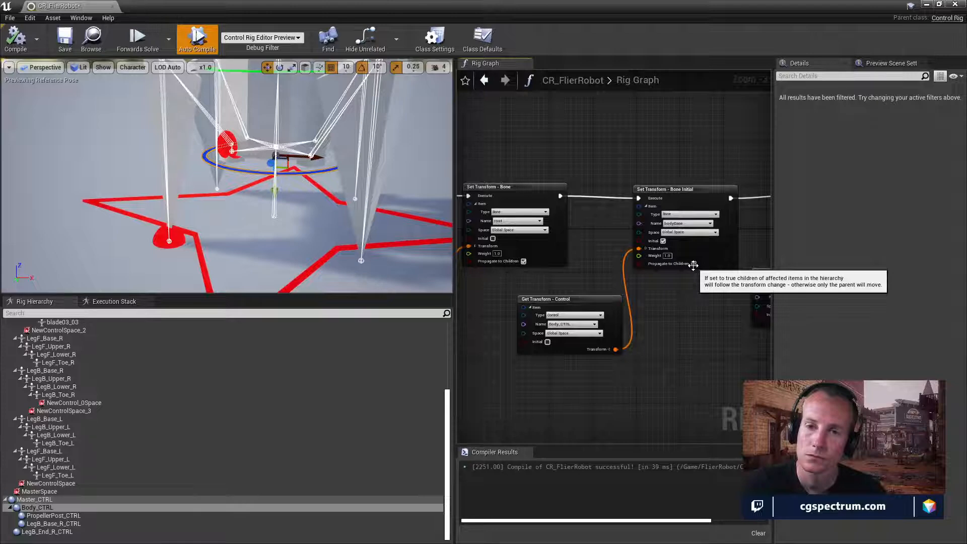
{"action": "left_click", "coordinate": [693, 264]}
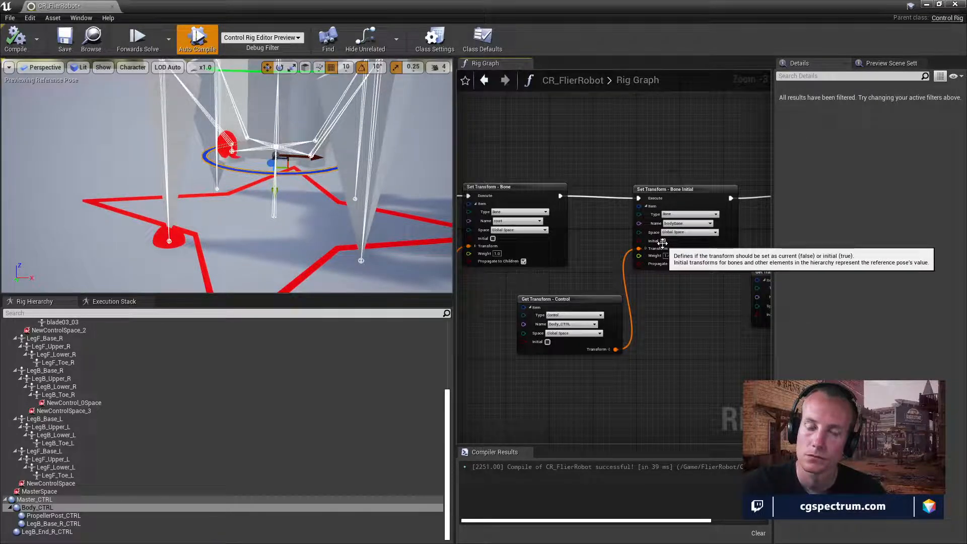
{"action": "left_click", "coordinate": [493, 239]}
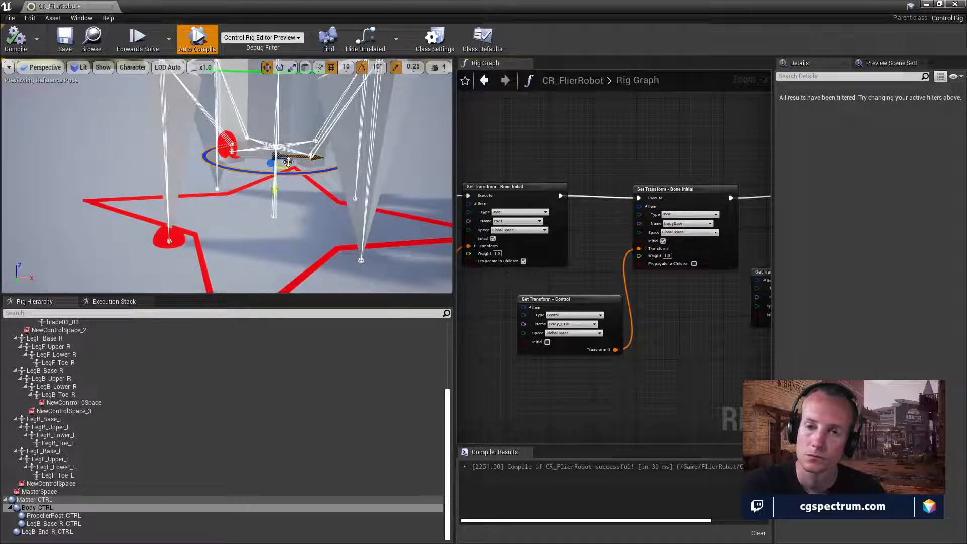
{"action": "mouse_move", "coordinate": [273, 189]}
{"action": "left_mouse_down"}
{"action": "mouse_move", "coordinate": [280, 169]}
{"action": "mouse_move", "coordinate": [291, 198]}
{"action": "mouse_move", "coordinate": [289, 178]}
{"action": "left_mouse_up"}
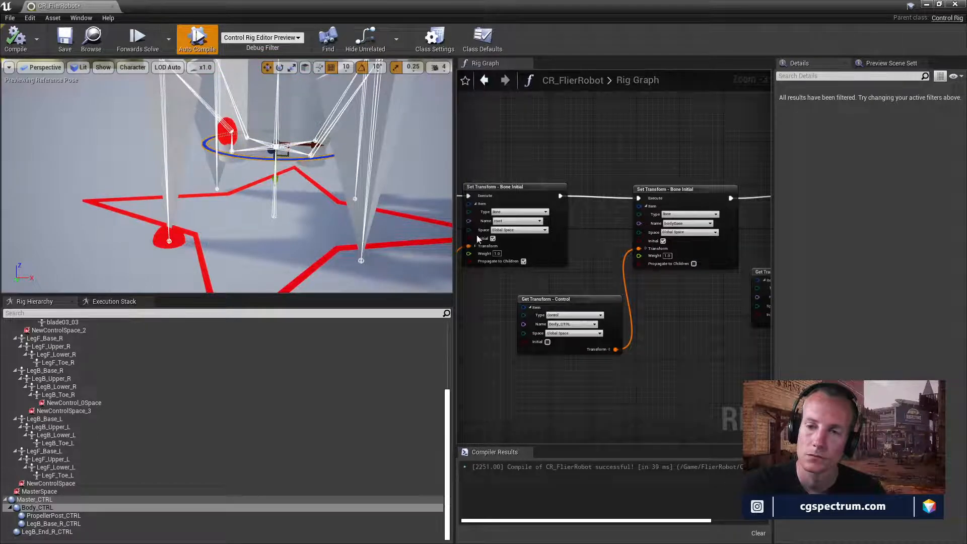
Step: Disable Initial on the root and bodyBase Set Transform nodes, testing Body_CTRL's movement after each change
{"action": "left_click", "coordinate": [494, 239]}
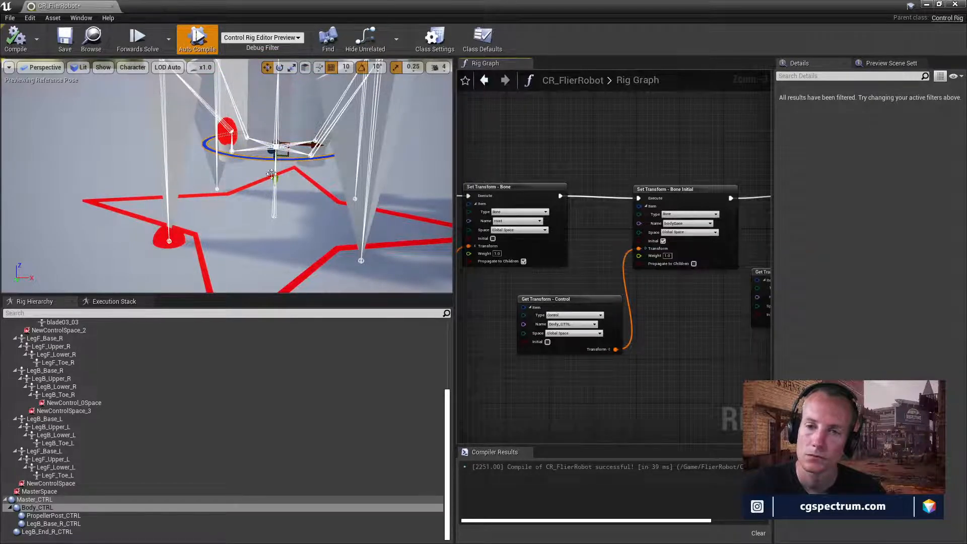
{"action": "left_click_drag", "start_coordinate": [272, 175], "coordinate": [289, 186]}
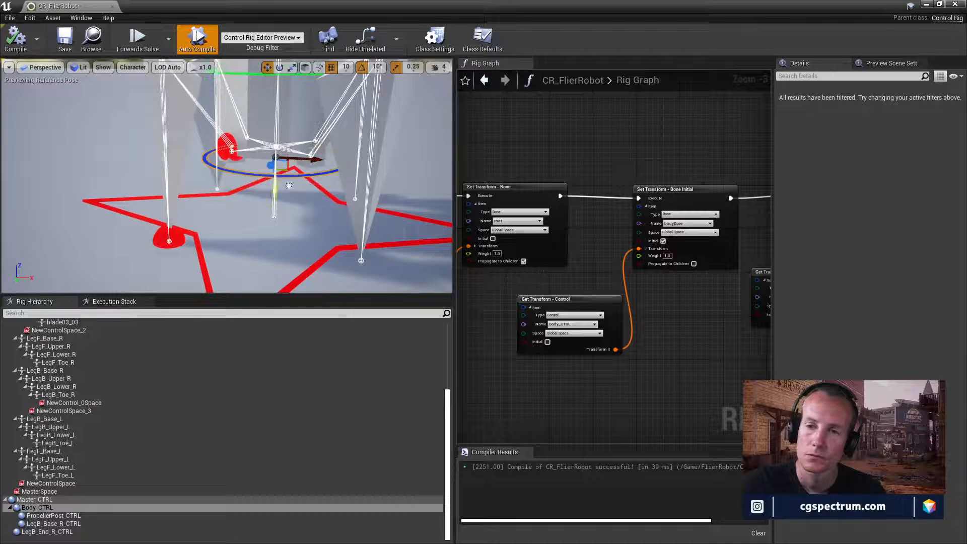
{"action": "left_click", "coordinate": [663, 241]}
{"action": "mouse_move", "coordinate": [275, 192]}
{"action": "left_mouse_down"}
{"action": "mouse_move", "coordinate": [275, 174]}
{"action": "mouse_move", "coordinate": [275, 203]}
{"action": "left_mouse_up"}
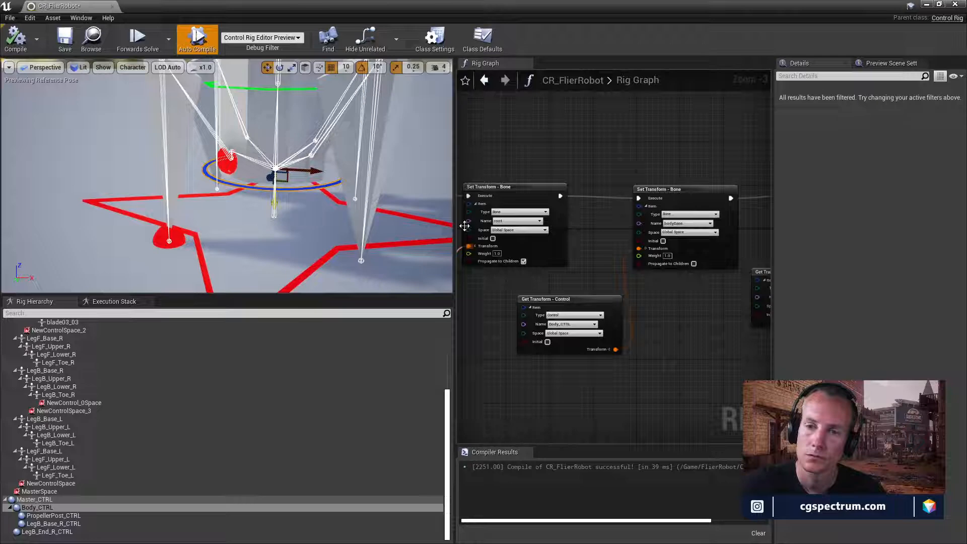
Step: Enable Initial and Propagate to Children on the bodyBase Set Transform node and test moving Body_CTRL
{"action": "left_click", "coordinate": [663, 241]}
{"action": "left_click", "coordinate": [693, 263]}
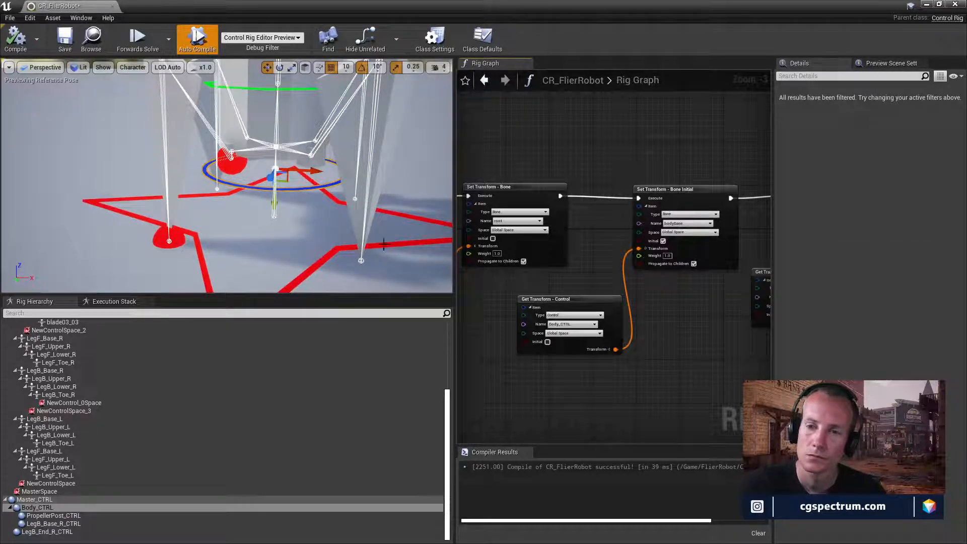
{"action": "left_click_drag", "start_coordinate": [275, 196], "coordinate": [276, 182]}
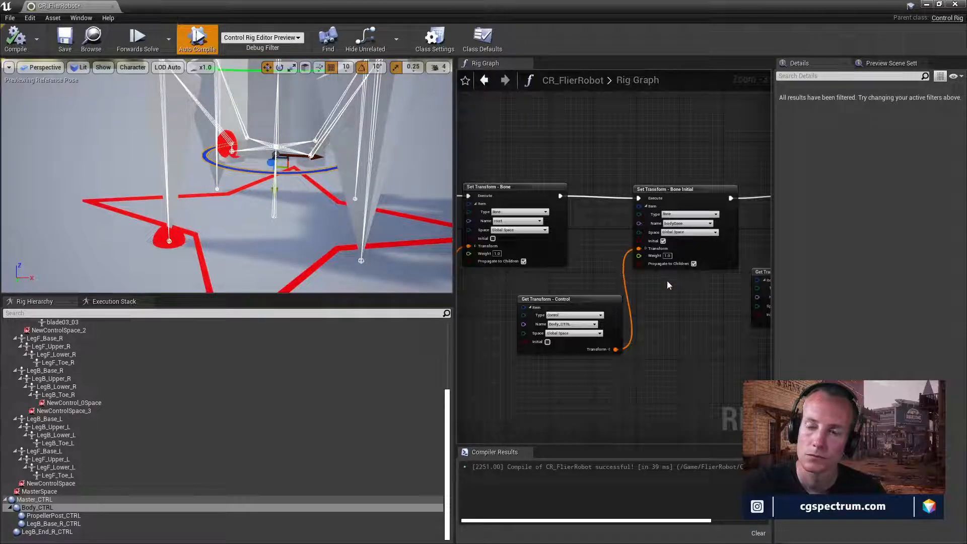
Step: Enable Initial on the Body_CTRL Get Transform node, and disable Initial and Propagate to Children on the bodyBase Set Transform node, testing Body_CTRL's movement
{"action": "left_click", "coordinate": [547, 342]}
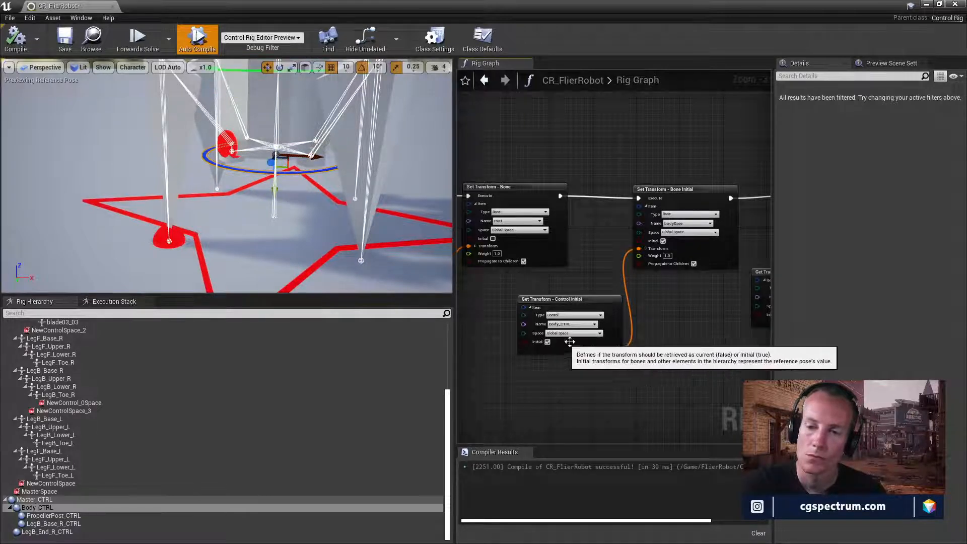
{"action": "left_click", "coordinate": [663, 241]}
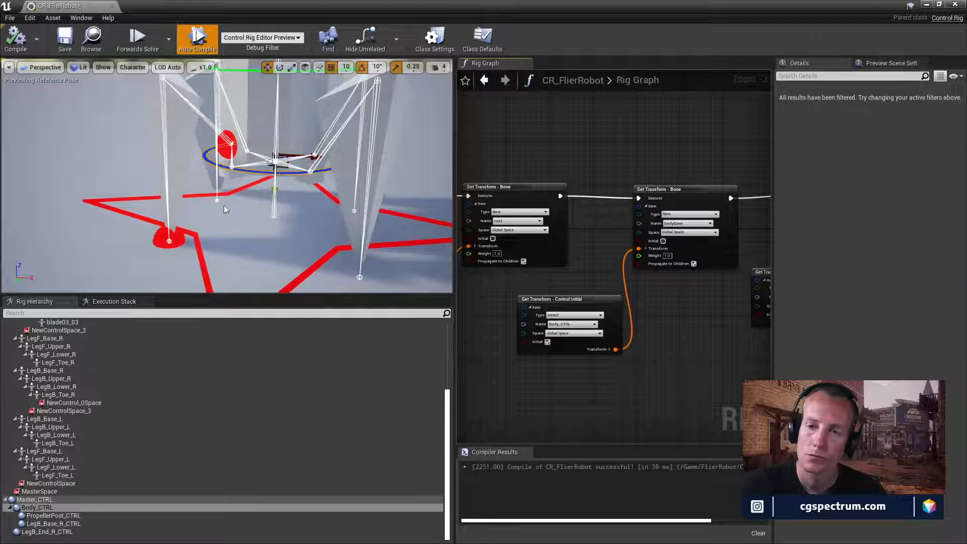
{"action": "mouse_move", "coordinate": [271, 191]}
{"action": "left_mouse_down"}
{"action": "mouse_move", "coordinate": [271, 168]}
{"action": "mouse_move", "coordinate": [275, 189]}
{"action": "left_mouse_up"}
{"action": "left_click", "coordinate": [693, 264]}
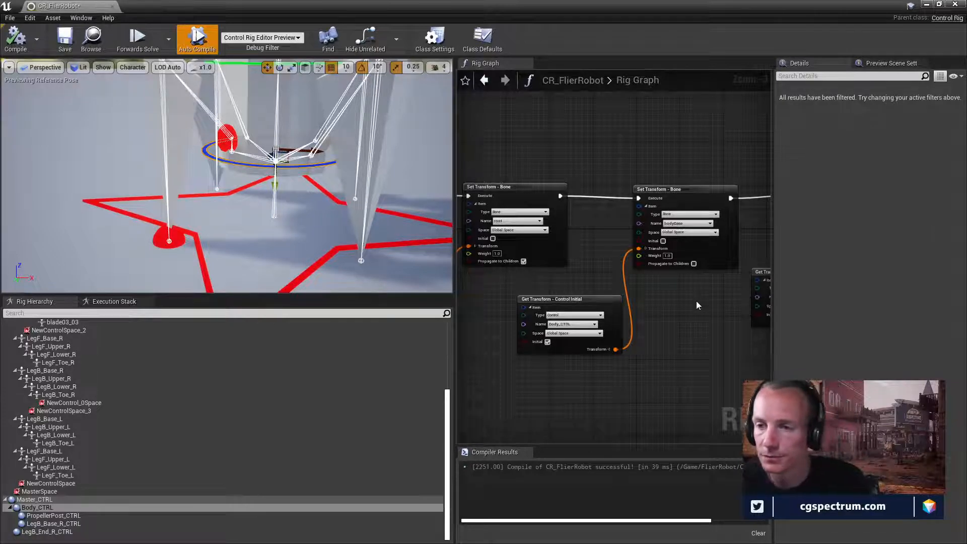
Step: Enable Initial on both the root bone's Set Transform node and the Master_CTRL Get Transform node
{"action": "right_click_drag", "start_coordinate": [561, 249], "coordinate": [615, 244]}
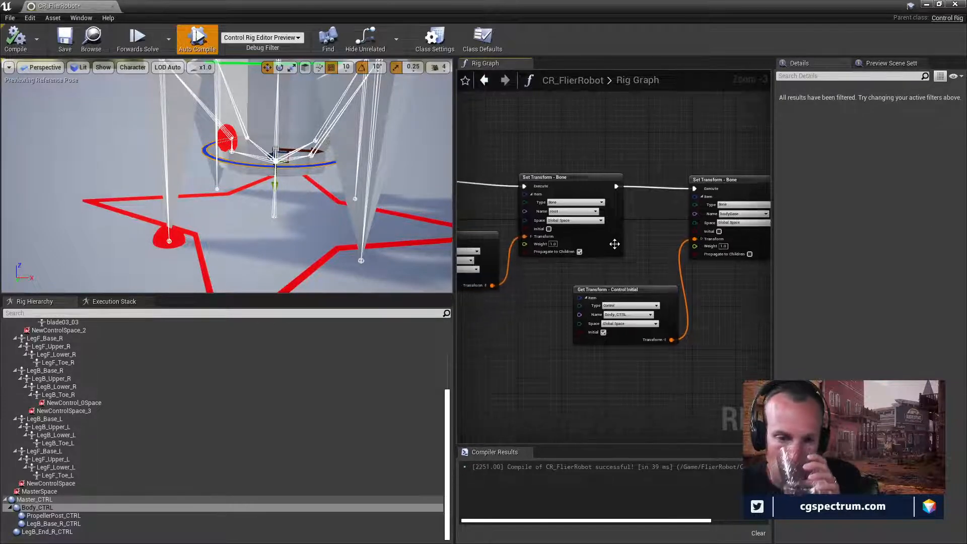
{"action": "right_click_drag", "start_coordinate": [540, 295], "coordinate": [596, 299]}
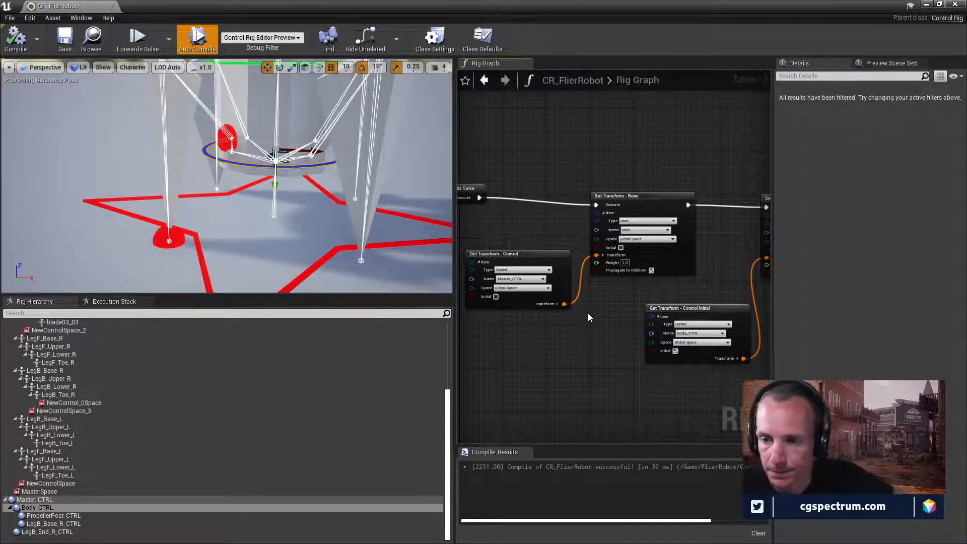
{"action": "right_click_drag", "start_coordinate": [556, 320], "coordinate": [553, 335]}
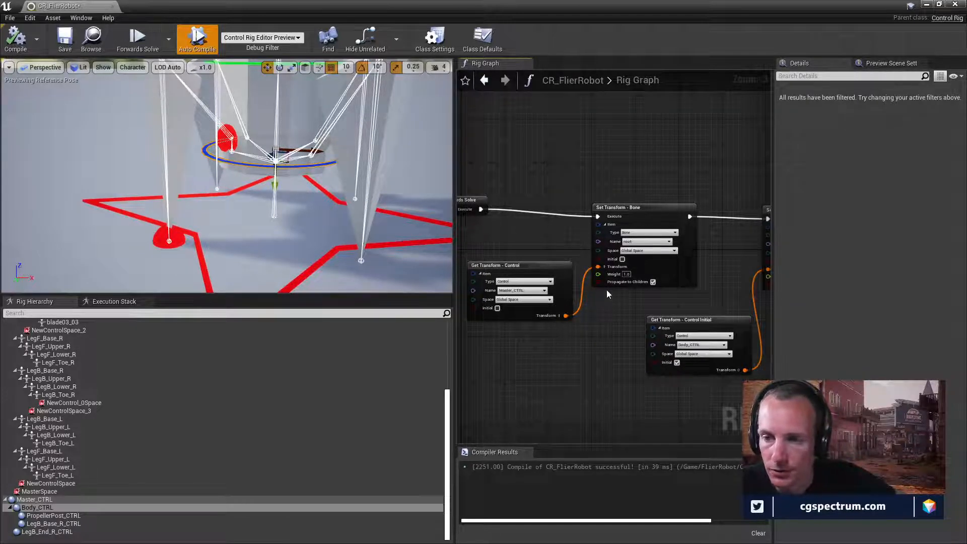
{"action": "scroll", "coordinate": [621, 269], "scroll_direction": "up", "scroll_amount": 2}
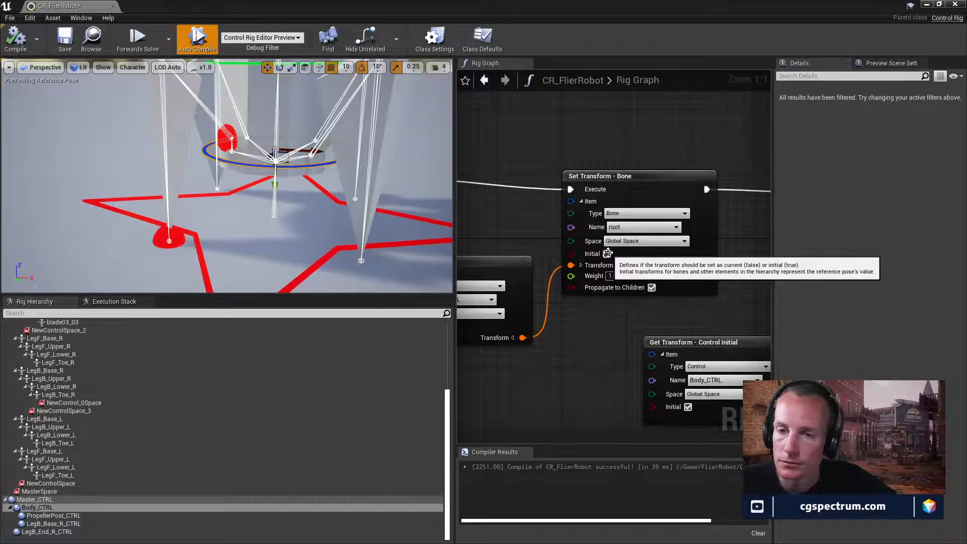
{"action": "left_click", "coordinate": [607, 254]}
{"action": "right_click_drag", "start_coordinate": [627, 350], "coordinate": [675, 321]}
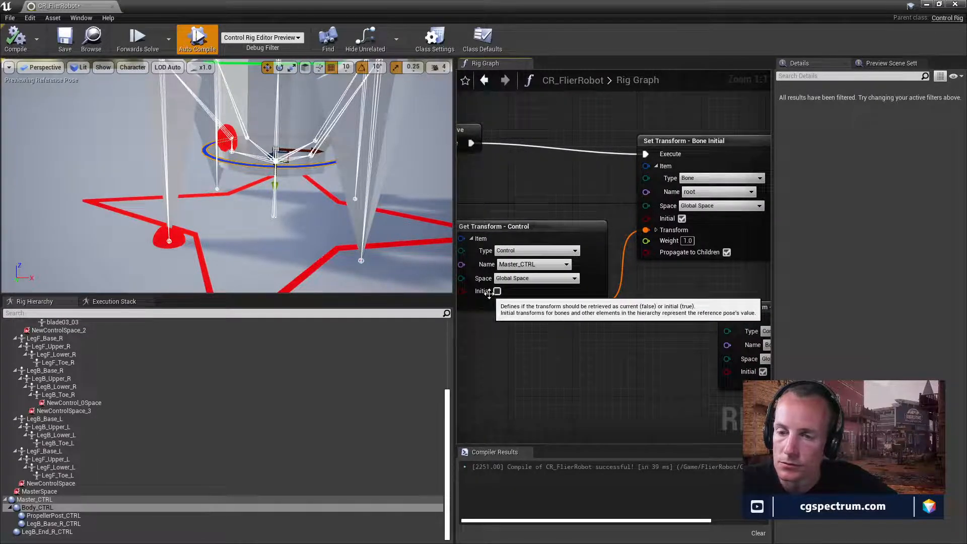
{"action": "right_click_drag", "start_coordinate": [511, 337], "coordinate": [536, 347]}
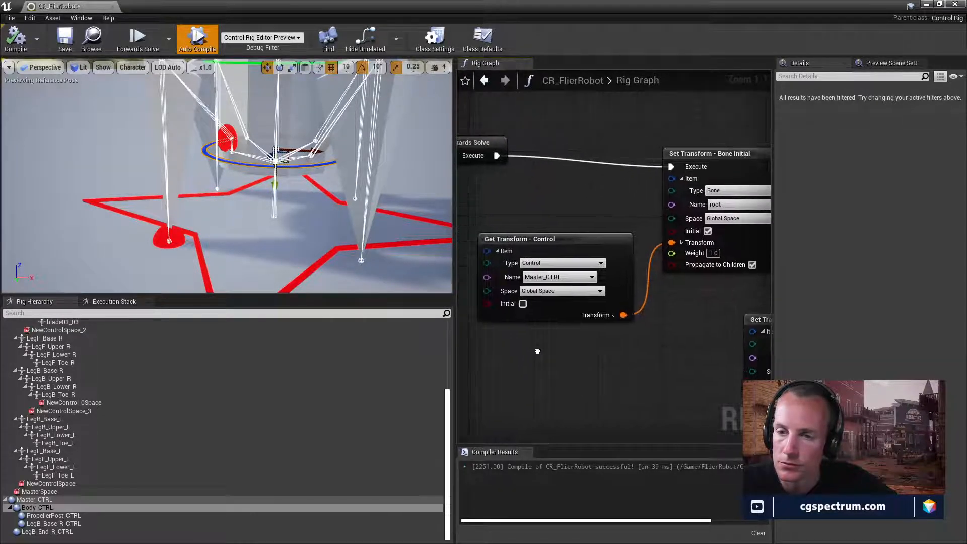
{"action": "left_click", "coordinate": [525, 304]}
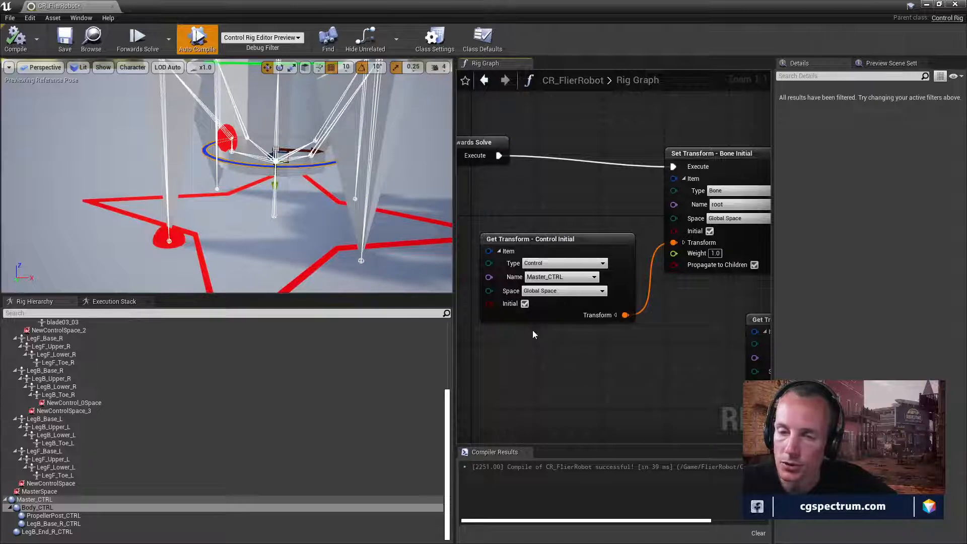
Step: Disable Initial on the root Set Transform node, test moving Master_CTRL upward, and recompile the rig to reset it
{"action": "right_click_drag", "start_coordinate": [674, 294], "coordinate": [589, 326]}
{"action": "left_click", "coordinate": [625, 262]}
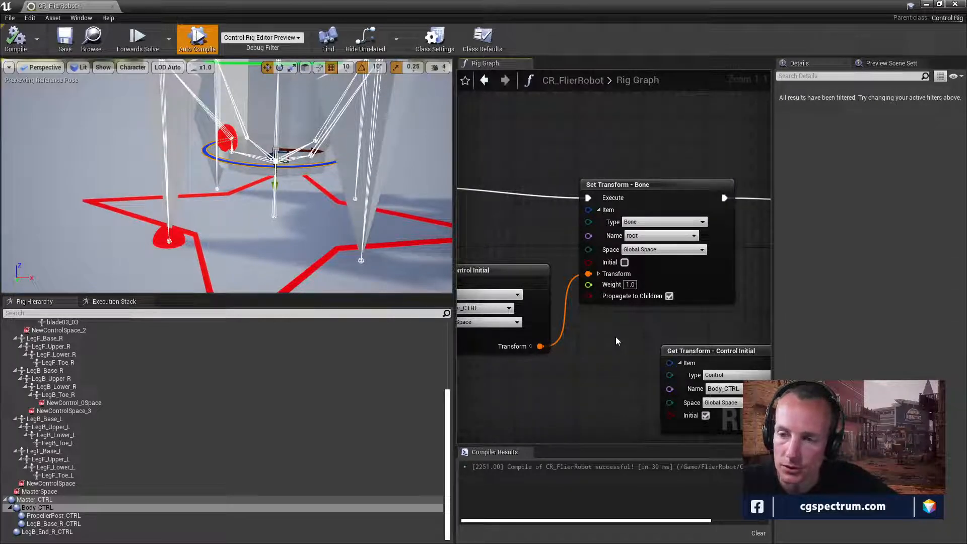
{"action": "left_click", "coordinate": [317, 266]}
{"action": "left_click_drag", "start_coordinate": [272, 258], "coordinate": [305, 272]}
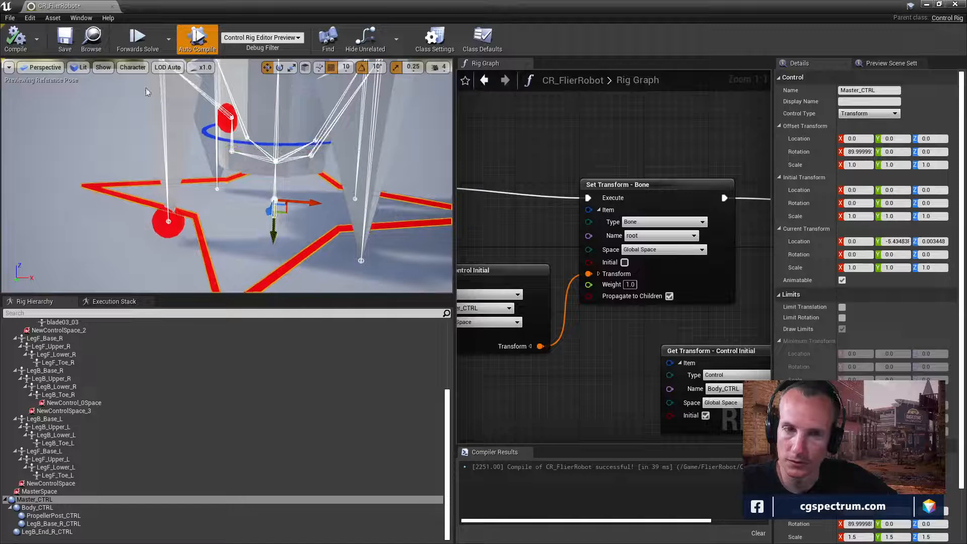
{"action": "left_click", "coordinate": [17, 41]}
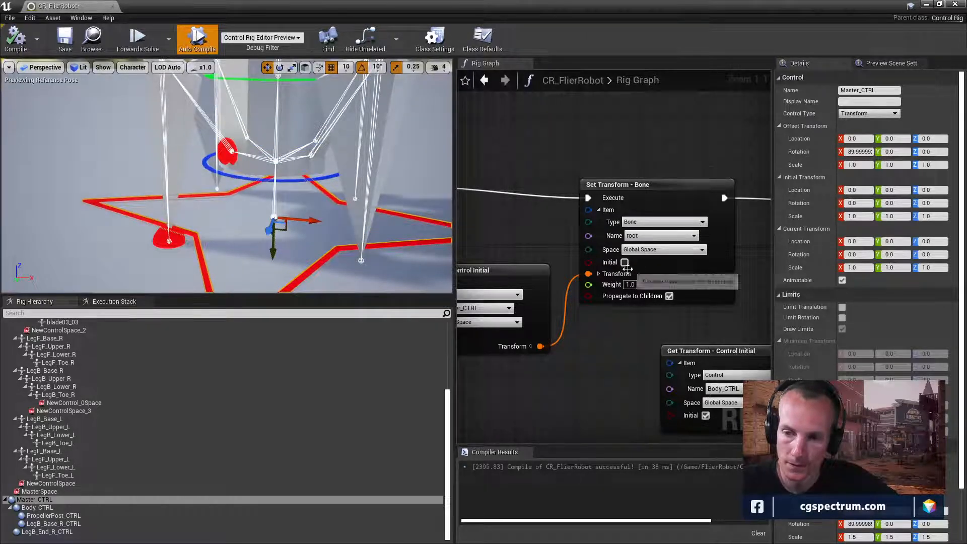
Step: Disable Propagate to Children on the root Set Transform node, test moving Master_CTRL, and recompile the rig
{"action": "left_click", "coordinate": [668, 297]}
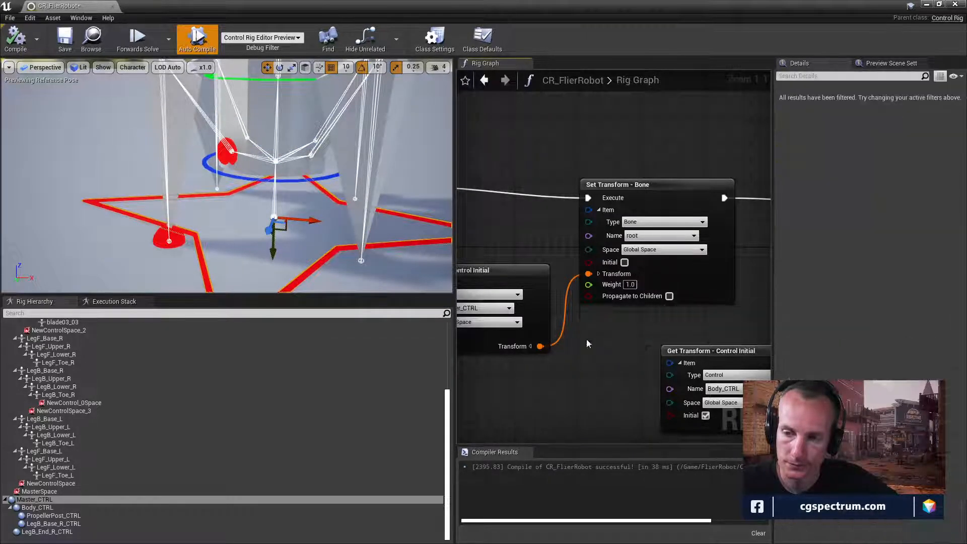
{"action": "left_click_drag", "start_coordinate": [274, 251], "coordinate": [280, 249]}
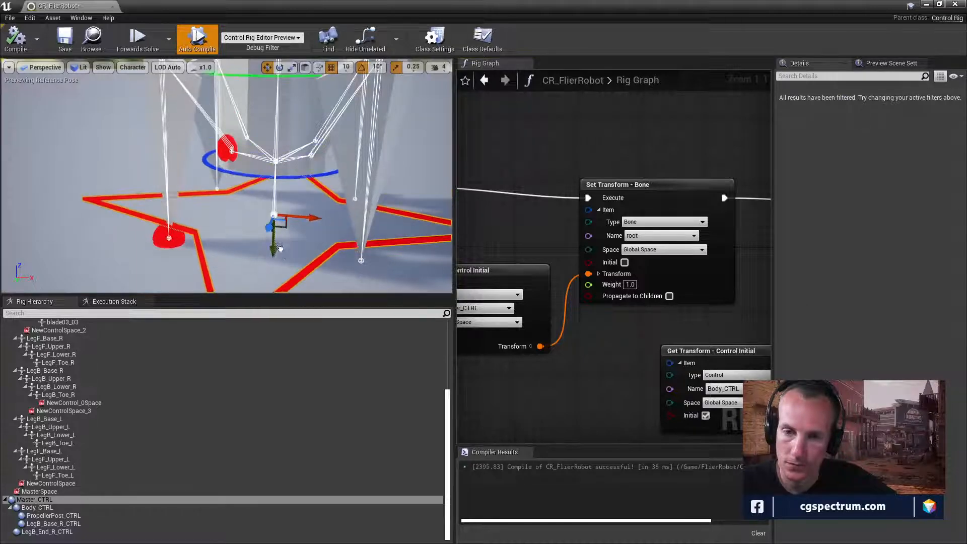
{"action": "left_click", "coordinate": [16, 39]}
Step: Disconnect the root Set Transform node's execution output, compile the rig, and test moving Master_CTRL
{"action": "right_click_drag", "start_coordinate": [609, 271], "coordinate": [506, 255]}
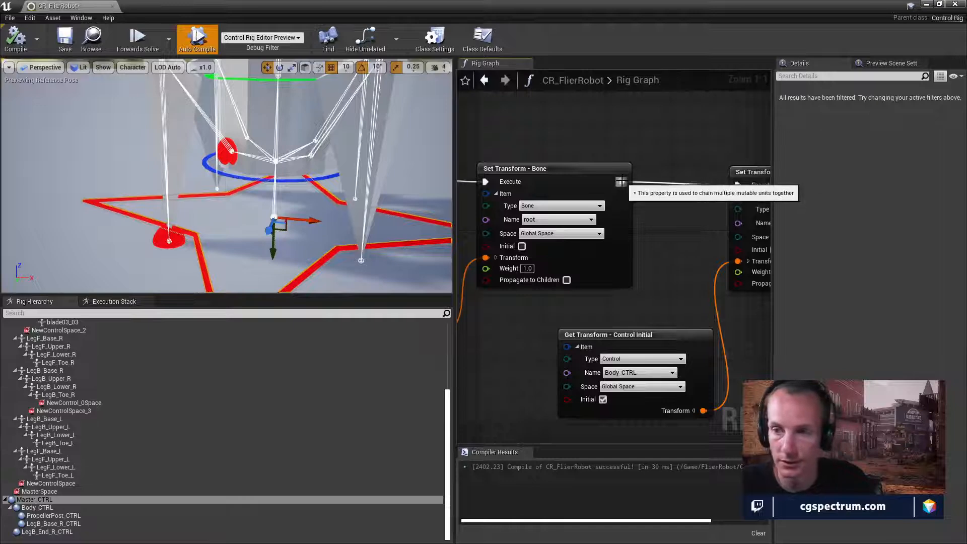
{"action": "left_click", "coordinate": [622, 182], "text": "alt"}
{"action": "right_click_drag", "start_coordinate": [607, 269], "coordinate": [709, 304]}
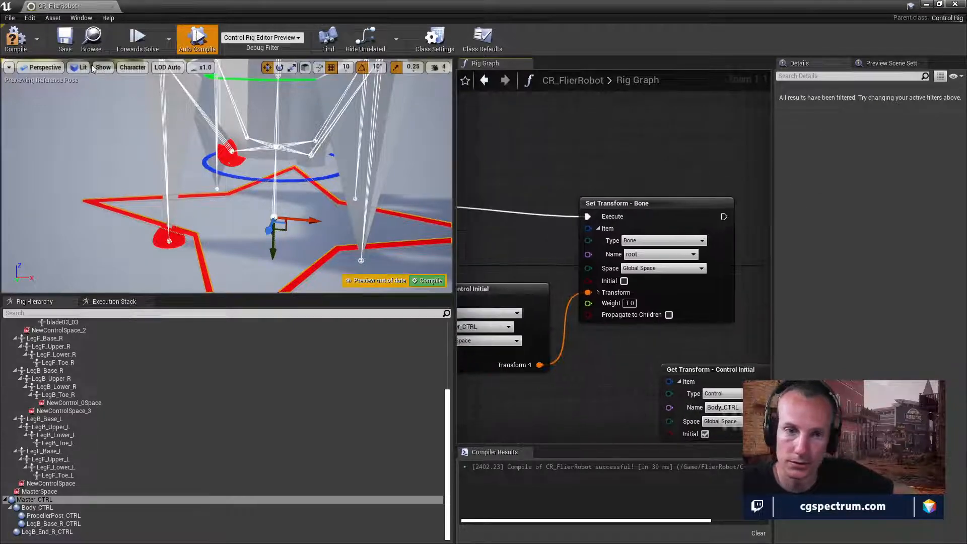
{"action": "left_click", "coordinate": [17, 39]}
{"action": "left_click_drag", "start_coordinate": [274, 222], "coordinate": [272, 225]}
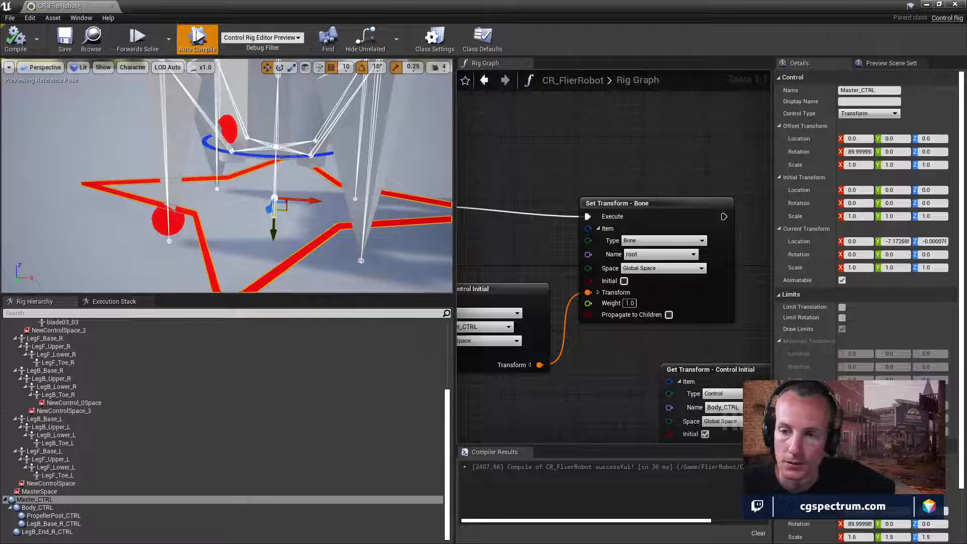
Step: Enable Propagate to Children and Initial on the root Set Transform node, testing Master_CTRL after each change, and recompile the rig
{"action": "left_click", "coordinate": [669, 315]}
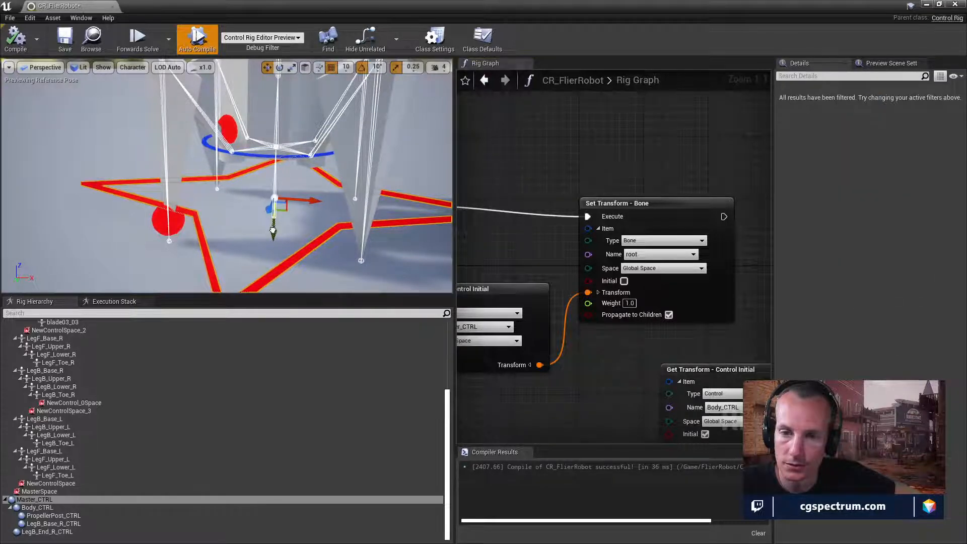
{"action": "left_click_drag", "start_coordinate": [272, 231], "coordinate": [273, 239]}
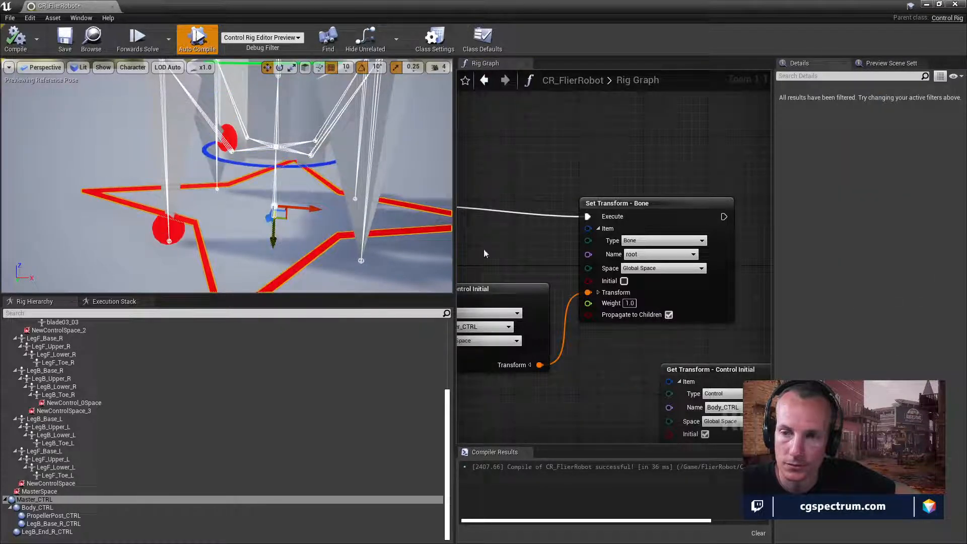
{"action": "left_click", "coordinate": [624, 281]}
{"action": "right_click_drag", "start_coordinate": [625, 281], "coordinate": [696, 271]}
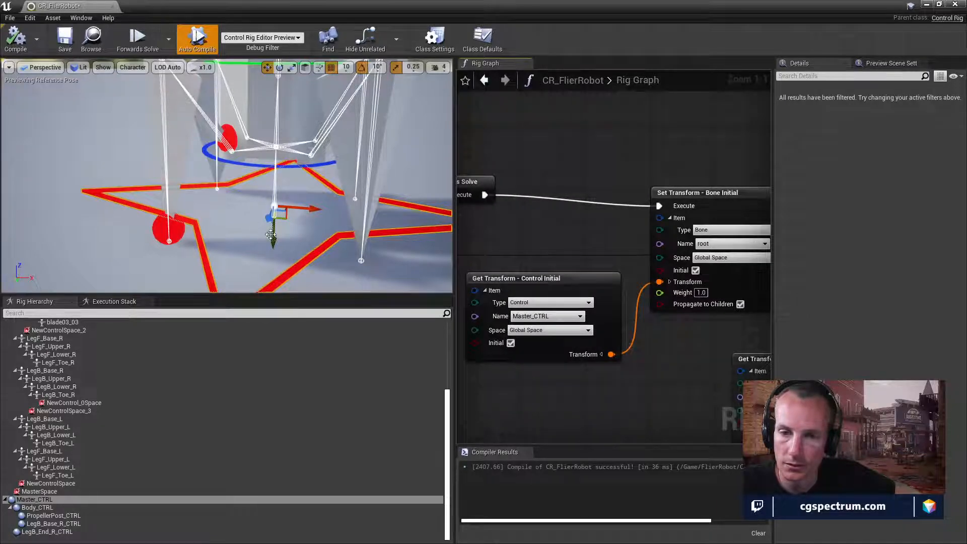
{"action": "mouse_move", "coordinate": [271, 235]}
{"action": "left_mouse_down"}
{"action": "mouse_move", "coordinate": [272, 227]}
{"action": "mouse_move", "coordinate": [272, 240]}
{"action": "left_mouse_up"}
{"action": "left_click", "coordinate": [16, 39]}
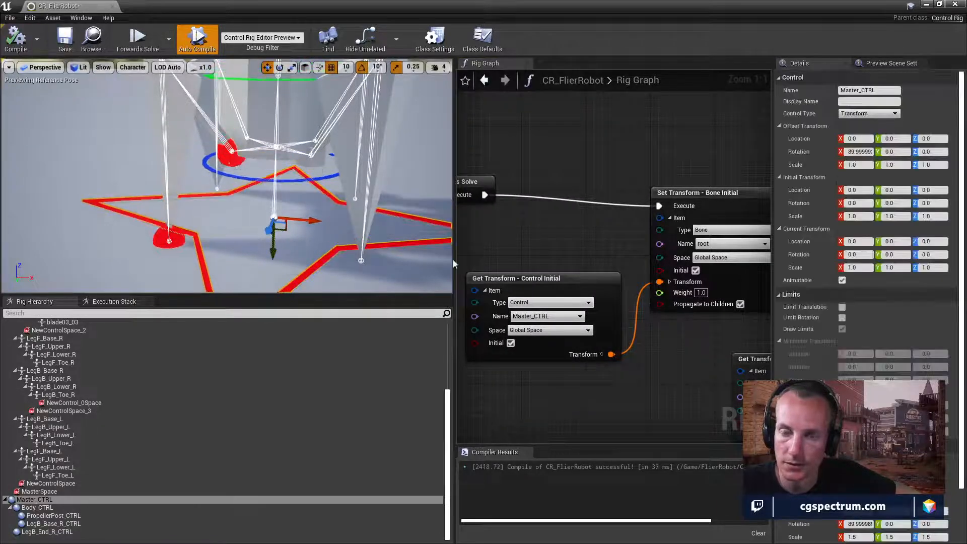
{"action": "right_click_drag", "start_coordinate": [644, 354], "coordinate": [648, 353]}
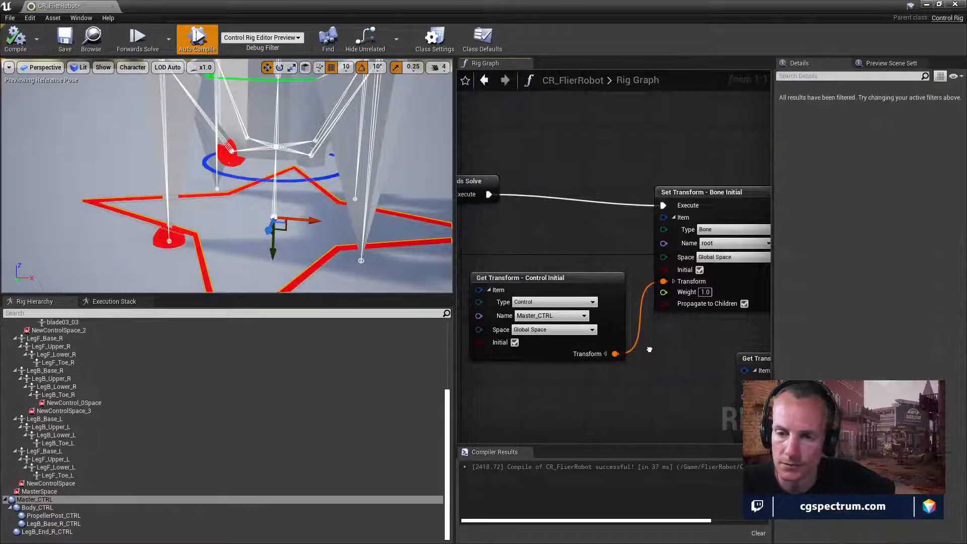
Step: Disable Initial on the Master_CTRL Get Transform and root Set Transform nodes, recompile, and test moving Master_CTRL upward
{"action": "left_click", "coordinate": [514, 343]}
{"action": "left_click_drag", "start_coordinate": [273, 247], "coordinate": [276, 234]}
{"action": "left_click", "coordinate": [700, 270]}
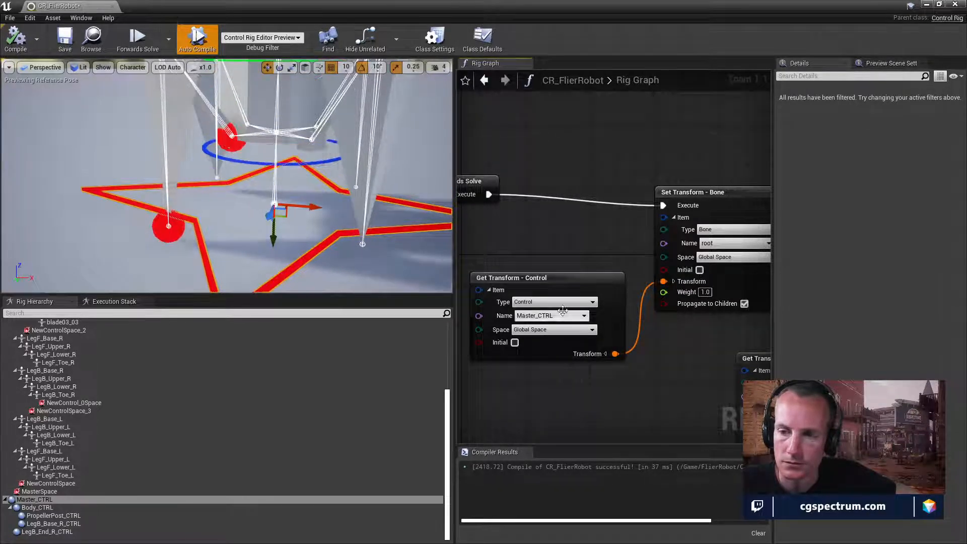
{"action": "left_click", "coordinate": [15, 39]}
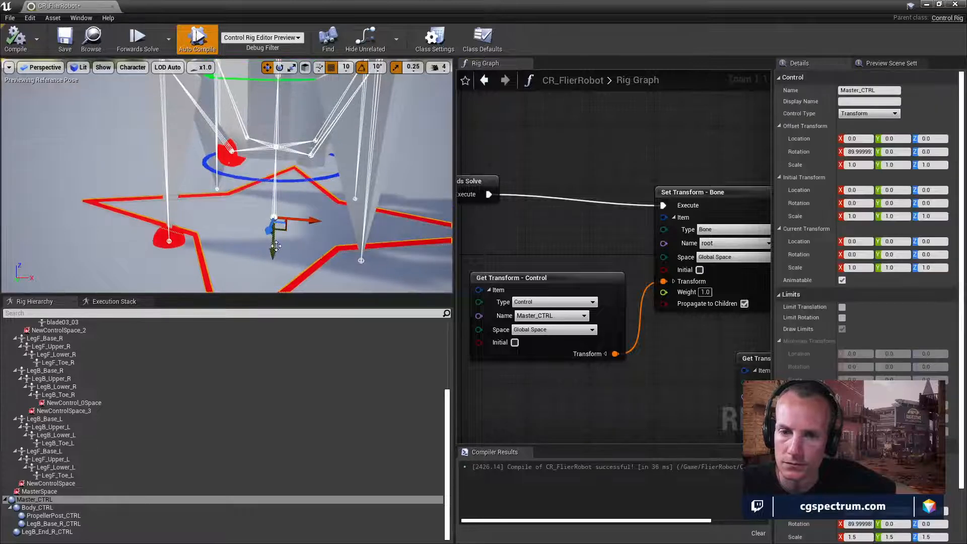
{"action": "left_click_drag", "start_coordinate": [276, 246], "coordinate": [259, 219]}
Step: Try Initial on the Master_CTRL Get Transform node, moving Master_CTRL with the option on and off
{"action": "left_click", "coordinate": [515, 342]}
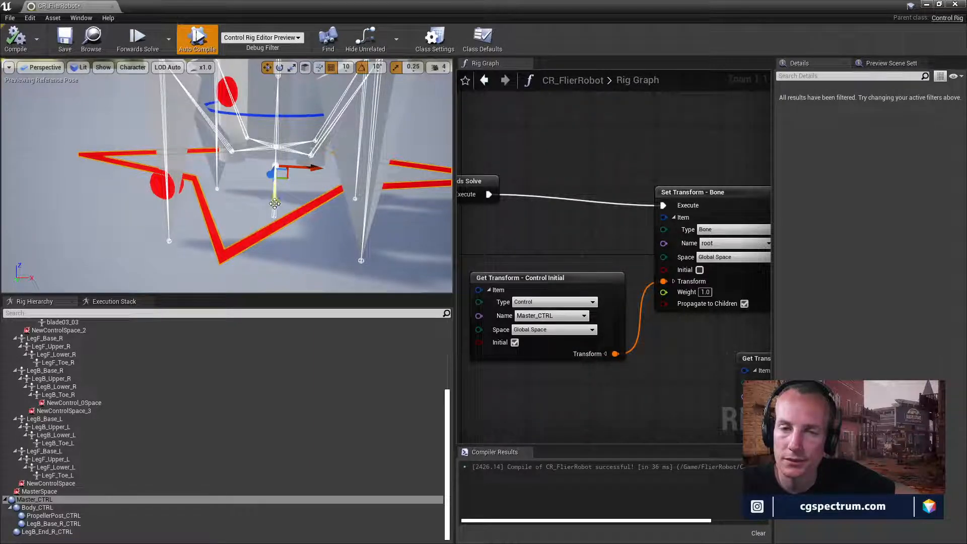
{"action": "left_click_drag", "start_coordinate": [275, 203], "coordinate": [259, 215]}
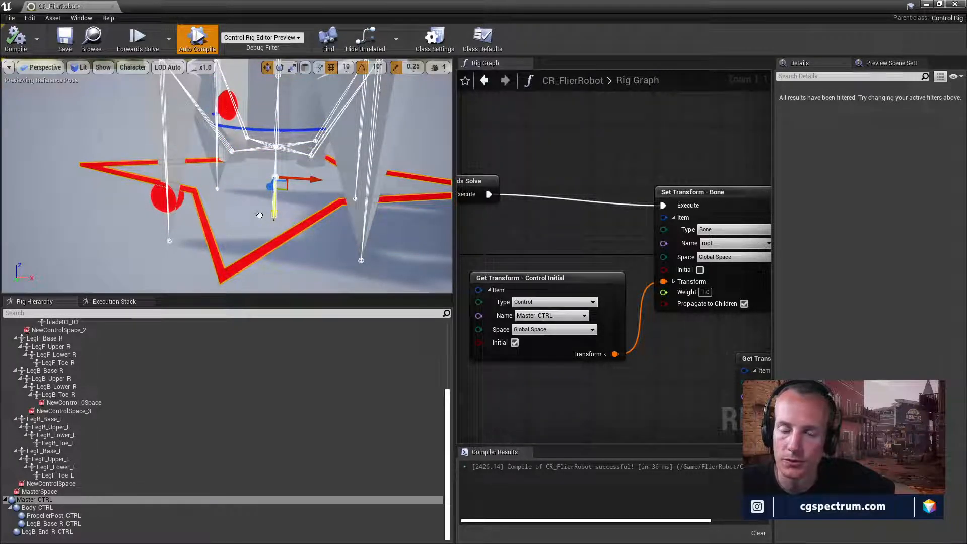
{"action": "mouse_move", "coordinate": [259, 216]}
{"action": "left_mouse_down"}
{"action": "mouse_move", "coordinate": [259, 258]}
{"action": "mouse_move", "coordinate": [257, 215]}
{"action": "left_mouse_up"}
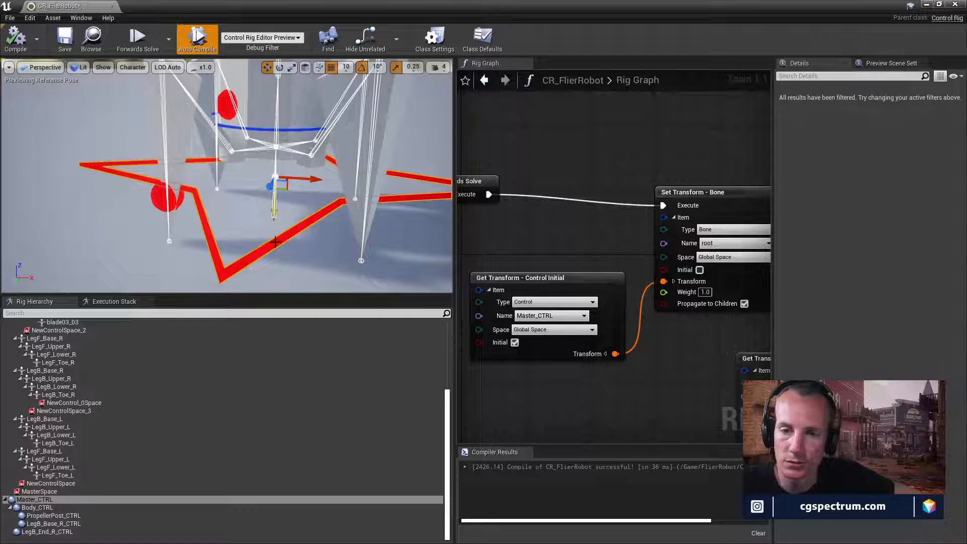
{"action": "left_click", "coordinate": [514, 343]}
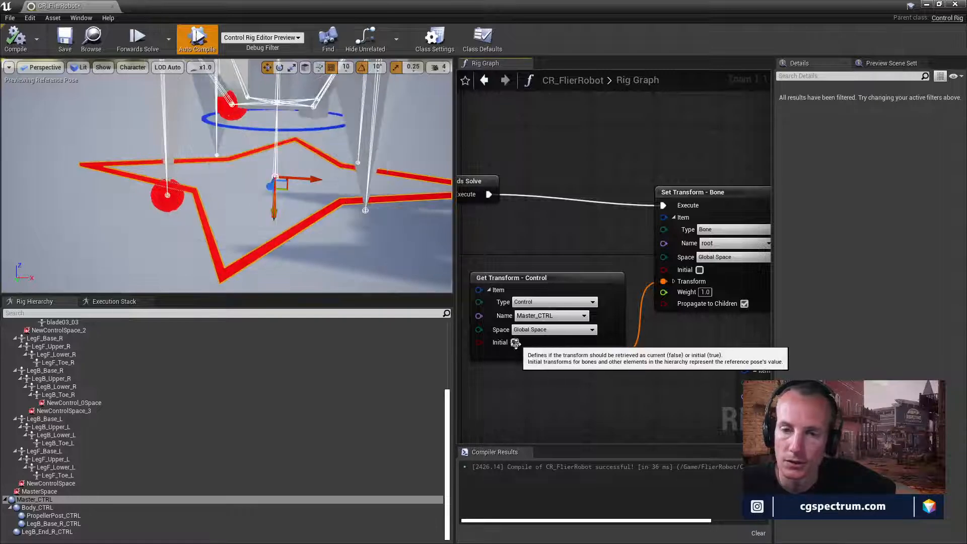
{"action": "left_click_drag", "start_coordinate": [273, 212], "coordinate": [225, 213]}
Step: Try Initial on the root Set Transform node, moving Master_CTRL with it on and off, and recompile the rig
{"action": "right_click_drag", "start_coordinate": [724, 338], "coordinate": [686, 341]}
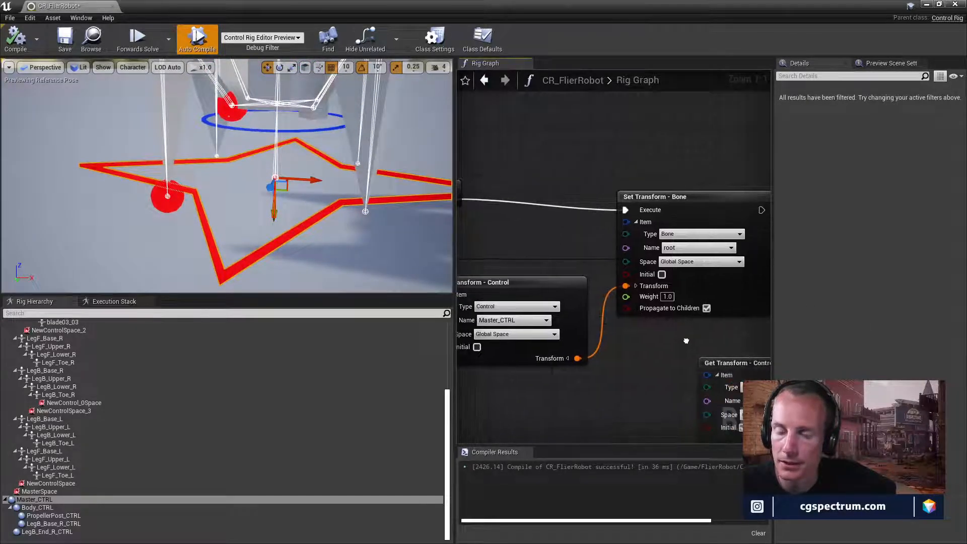
{"action": "left_click", "coordinate": [662, 274]}
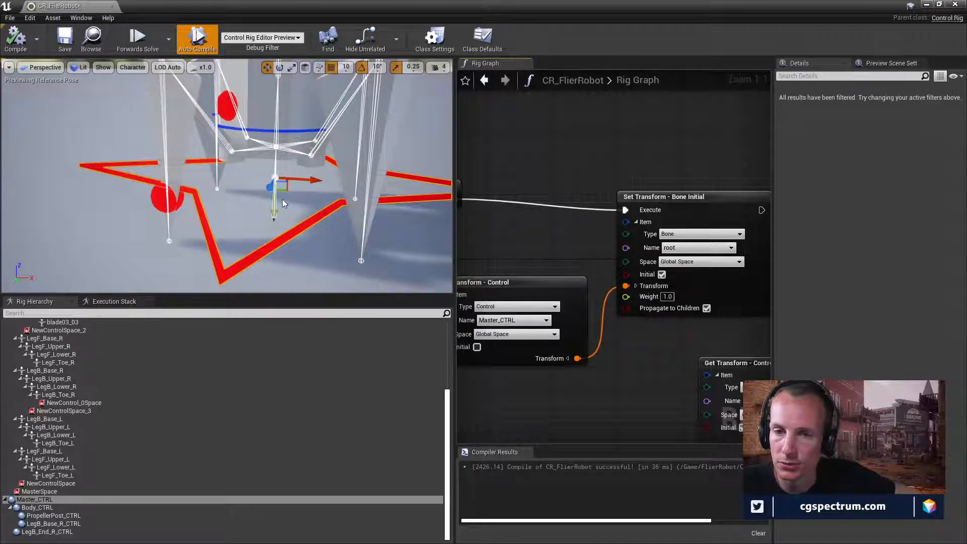
{"action": "mouse_move", "coordinate": [274, 212]}
{"action": "left_mouse_down"}
{"action": "mouse_move", "coordinate": [285, 196]}
{"action": "mouse_move", "coordinate": [290, 222]}
{"action": "left_mouse_up"}
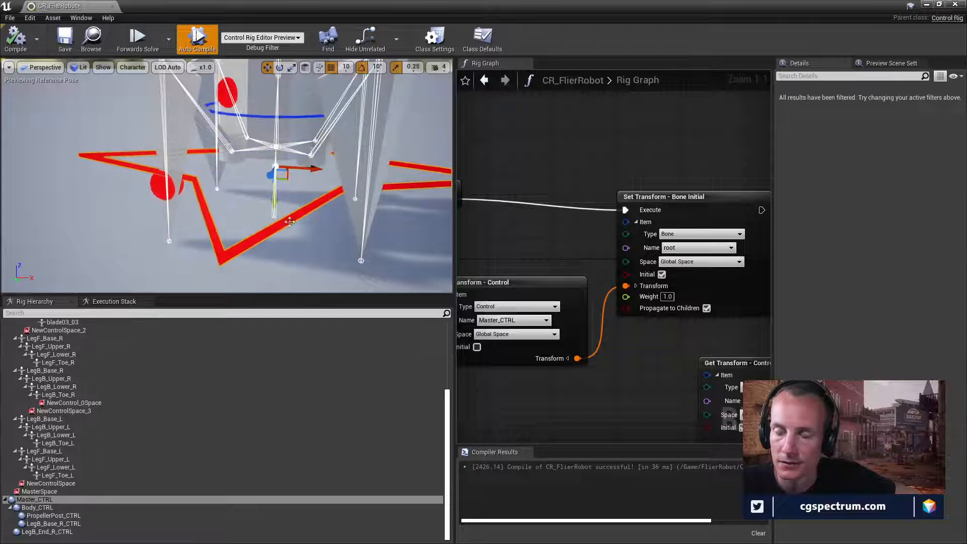
{"action": "left_click", "coordinate": [661, 274]}
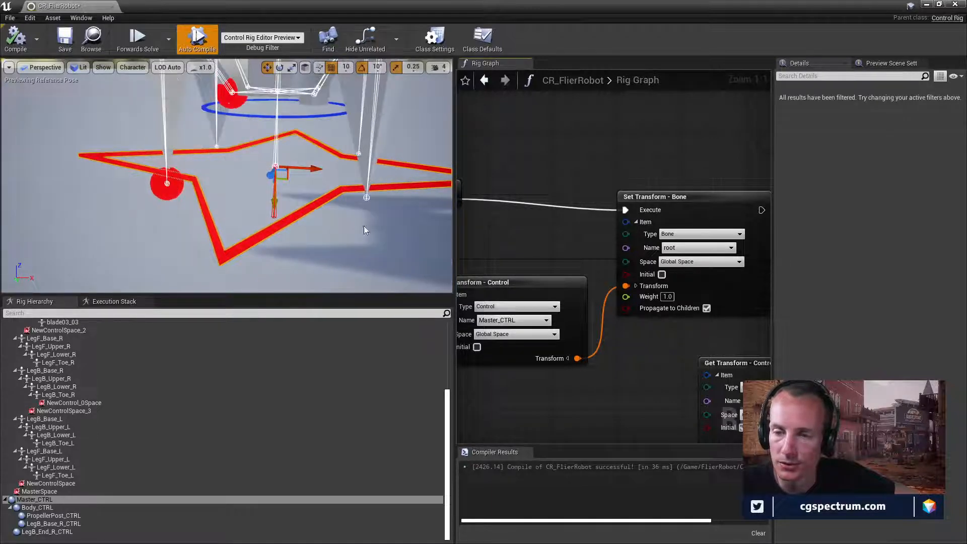
{"action": "left_click_drag", "start_coordinate": [274, 201], "coordinate": [269, 229]}
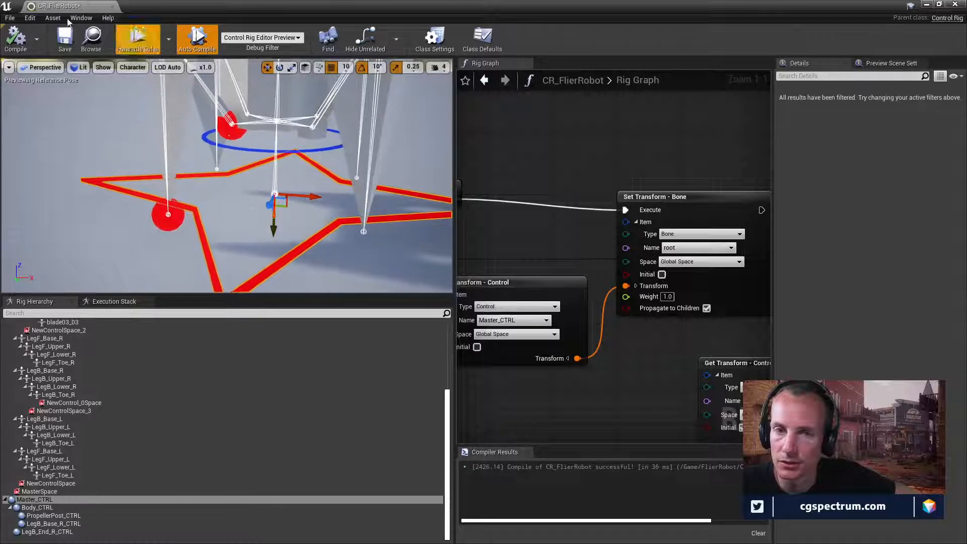
{"action": "left_click", "coordinate": [15, 37]}
Step: Connect the root Set Transform node's execution to the bodyBase node, disconnect bodyBase's execution output, and test moving Master_CTRL
{"action": "right_click_drag", "start_coordinate": [593, 332], "coordinate": [540, 323]}
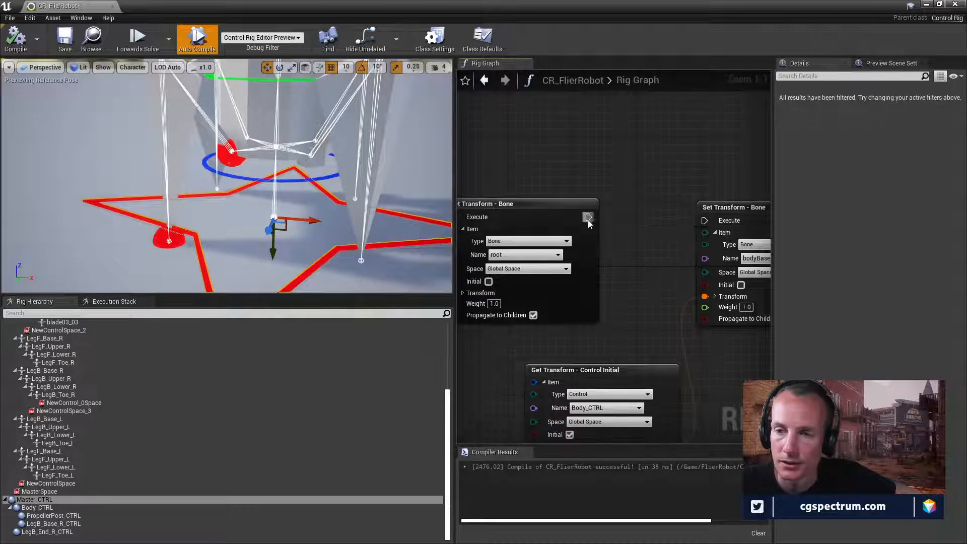
{"action": "left_click_drag", "start_coordinate": [588, 218], "coordinate": [706, 222]}
{"action": "right_click_drag", "start_coordinate": [765, 222], "coordinate": [675, 220]}
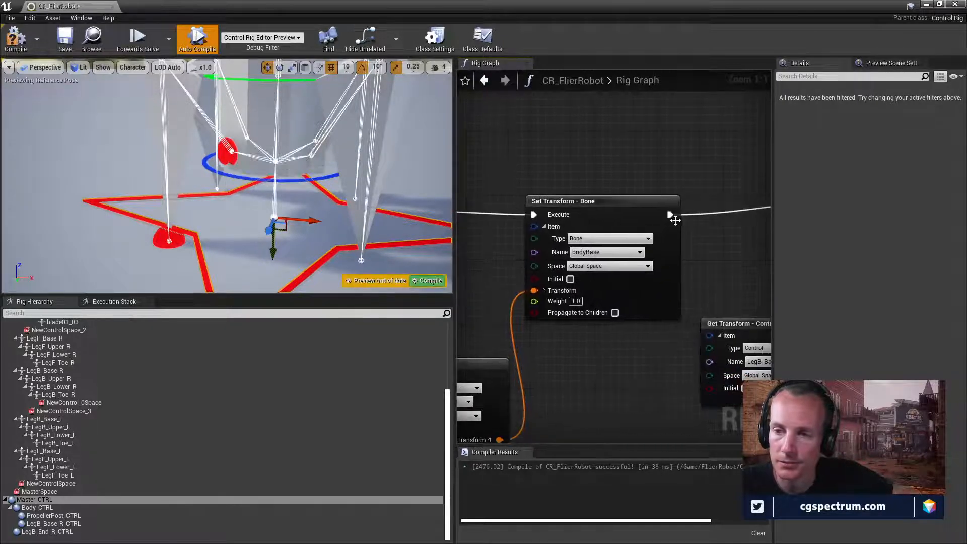
{"action": "left_click", "coordinate": [671, 215], "text": "alt"}
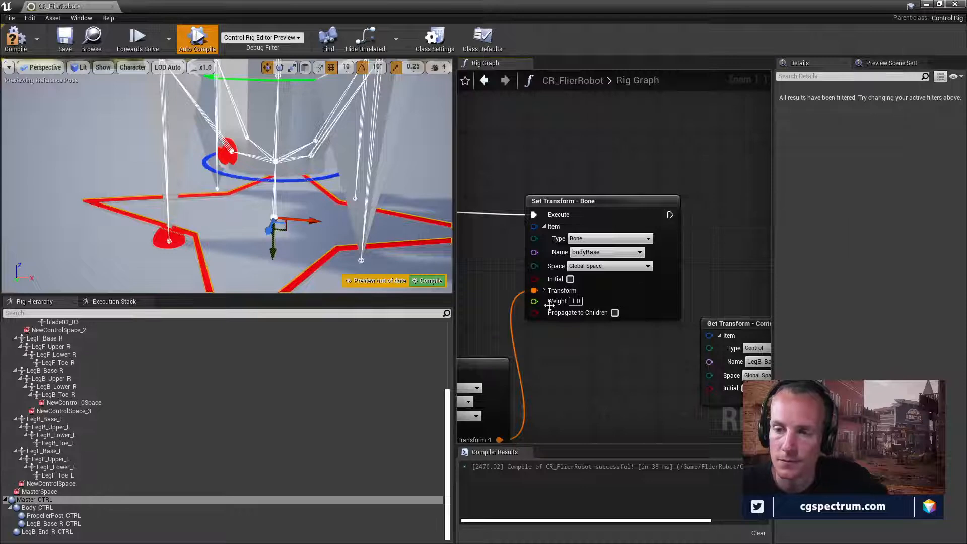
{"action": "right_click_drag", "start_coordinate": [549, 305], "coordinate": [611, 275]}
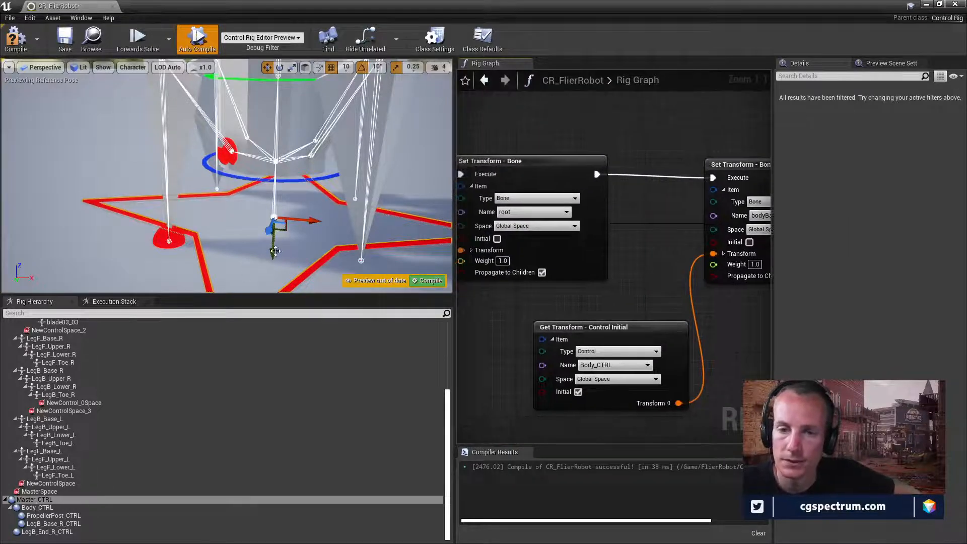
{"action": "left_click_drag", "start_coordinate": [277, 256], "coordinate": [250, 247]}
Step: Disable Initial on the Body_CTRL Get Transform node and test moving Master_CTRL
{"action": "right_click_drag", "start_coordinate": [523, 332], "coordinate": [561, 253]}
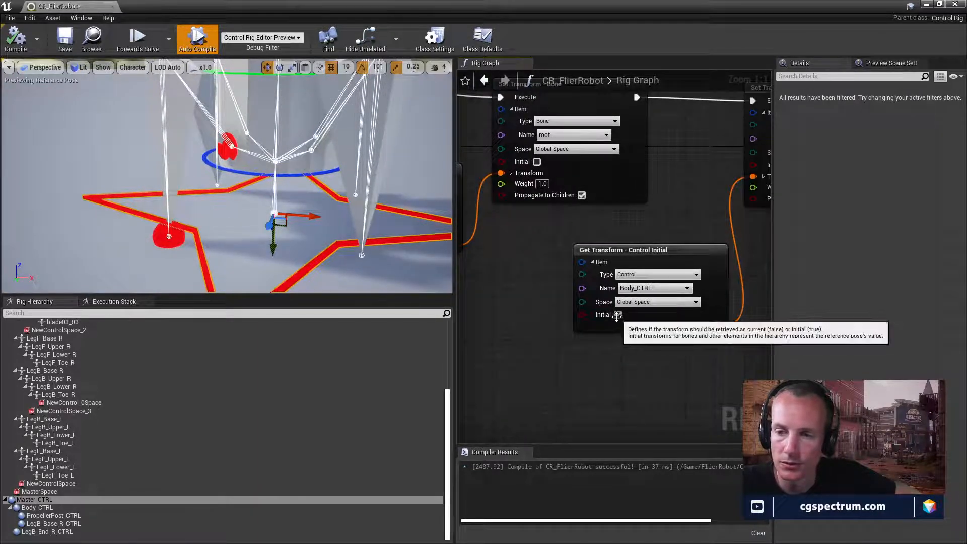
{"action": "left_click", "coordinate": [618, 314]}
{"action": "right_click_drag", "start_coordinate": [664, 267], "coordinate": [543, 335]}
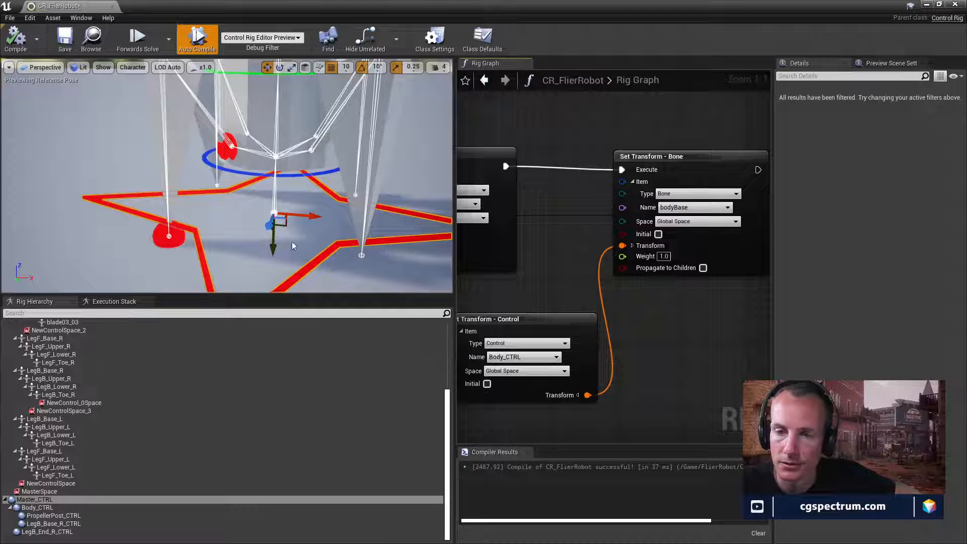
{"action": "mouse_move", "coordinate": [274, 249]}
{"action": "left_mouse_down"}
{"action": "mouse_move", "coordinate": [277, 205]}
{"action": "mouse_move", "coordinate": [281, 237]}
{"action": "mouse_move", "coordinate": [293, 199]}
{"action": "mouse_move", "coordinate": [275, 244]}
{"action": "left_mouse_up"}
Step: Try Propagate to Children on the bodyBase Set Transform node and test moving Master_CTRL
{"action": "right_click_drag", "start_coordinate": [597, 256], "coordinate": [717, 281]}
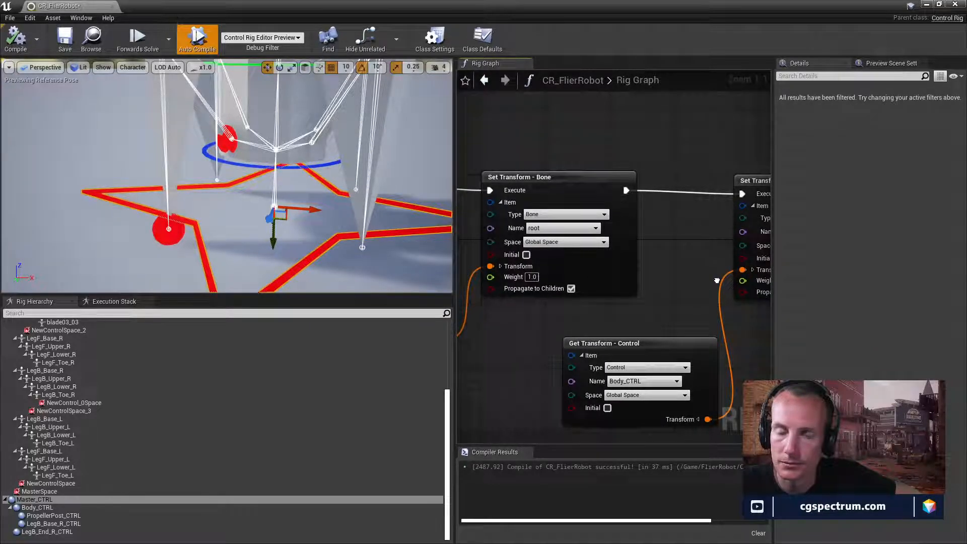
{"action": "right_click_drag", "start_coordinate": [718, 280], "coordinate": [653, 288]}
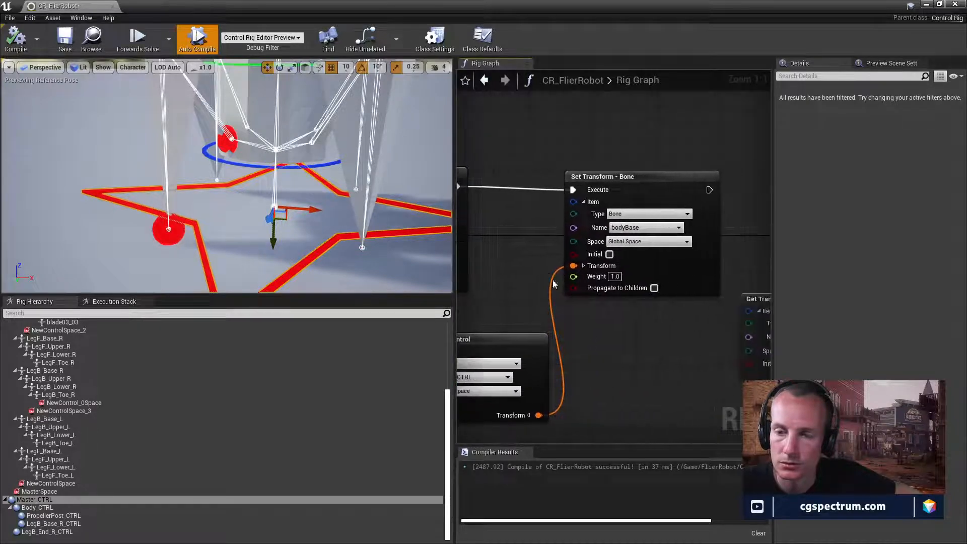
{"action": "left_click", "coordinate": [653, 288]}
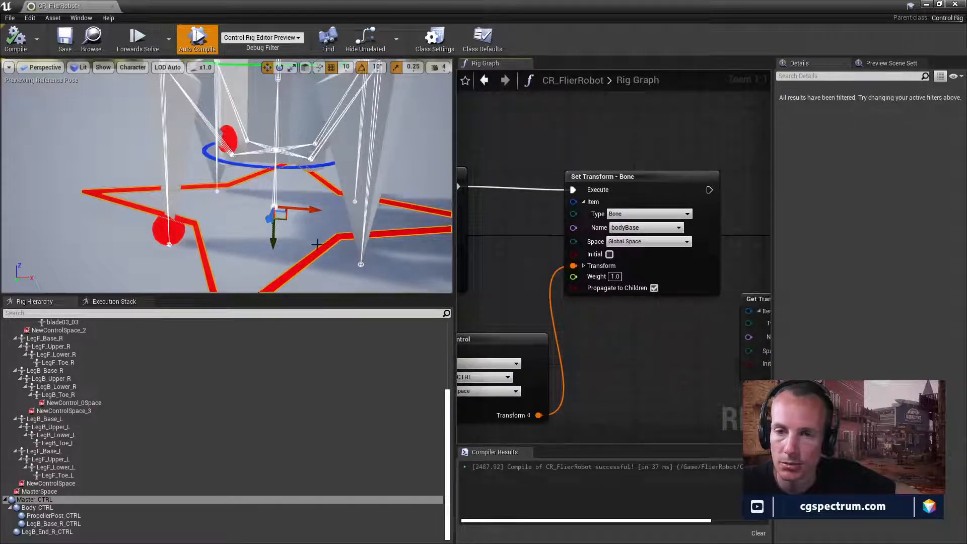
{"action": "left_click_drag", "start_coordinate": [274, 236], "coordinate": [273, 252]}
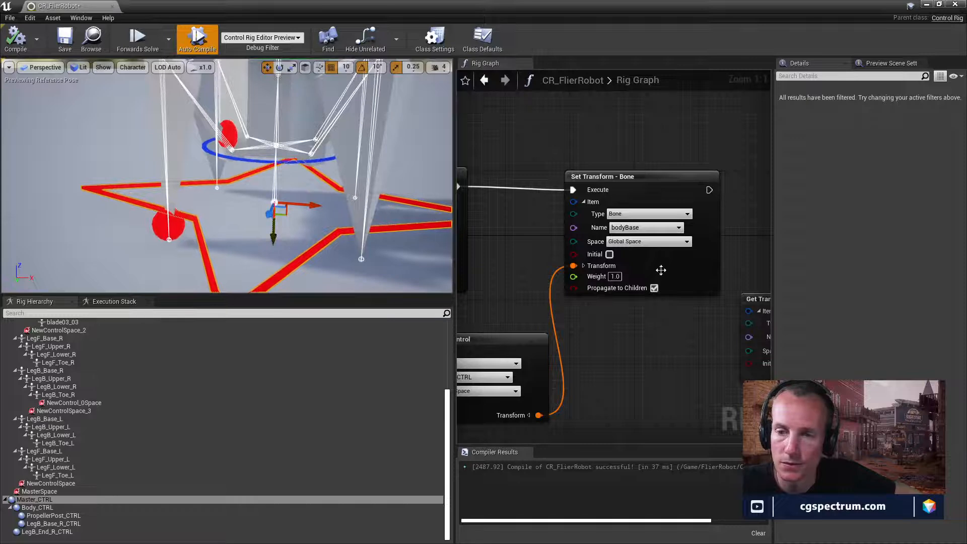
Step: Disconnect Forwards Solve from the root Set Transform node to compare the pose, and reconnect it
{"action": "right_click_drag", "start_coordinate": [582, 300], "coordinate": [772, 316]}
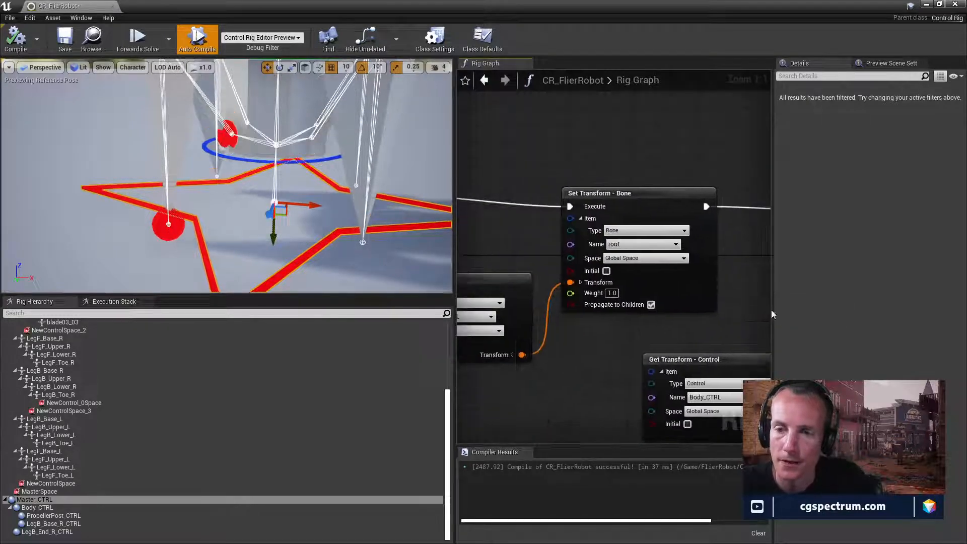
{"action": "right_click_drag", "start_coordinate": [578, 268], "coordinate": [728, 296]}
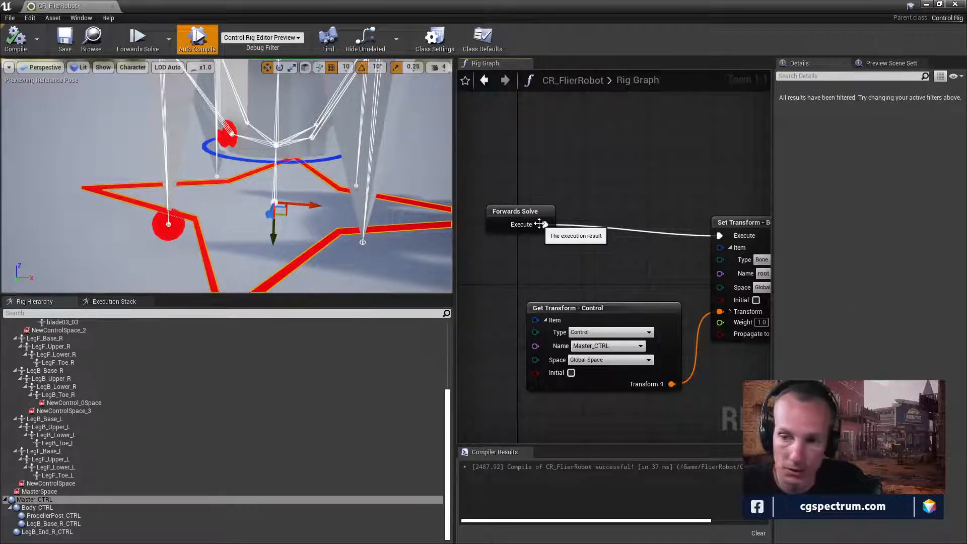
{"action": "left_click", "coordinate": [544, 226], "text": "alt"}
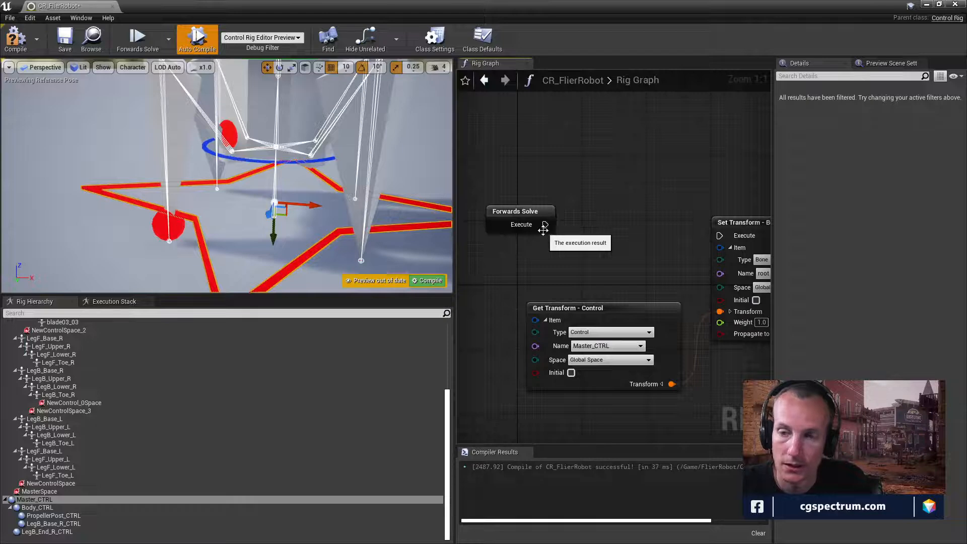
{"action": "left_click_drag", "start_coordinate": [544, 225], "coordinate": [721, 244]}
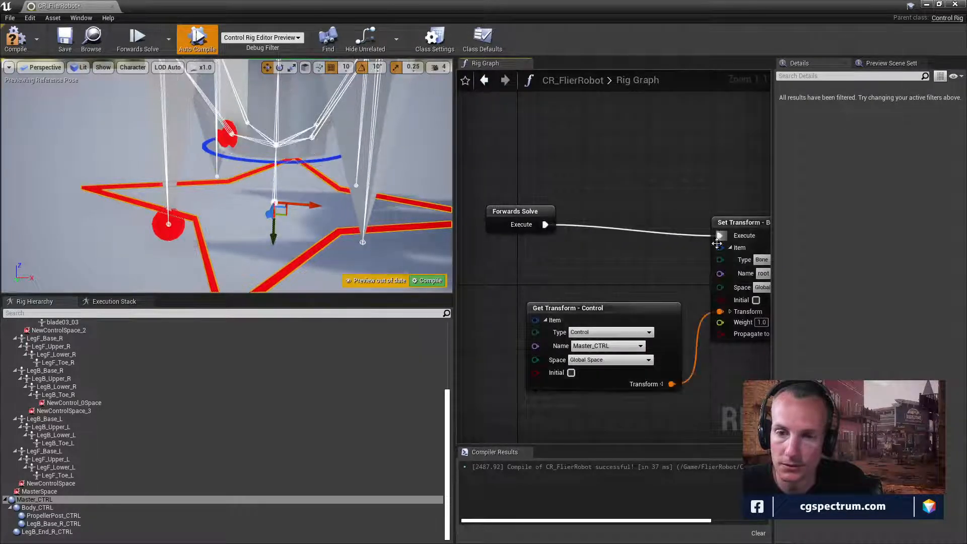
Step: Disconnect the root Set Transform node's execution output from the bodyBase Set Transform node
{"action": "right_click_drag", "start_coordinate": [720, 244], "coordinate": [551, 218]}
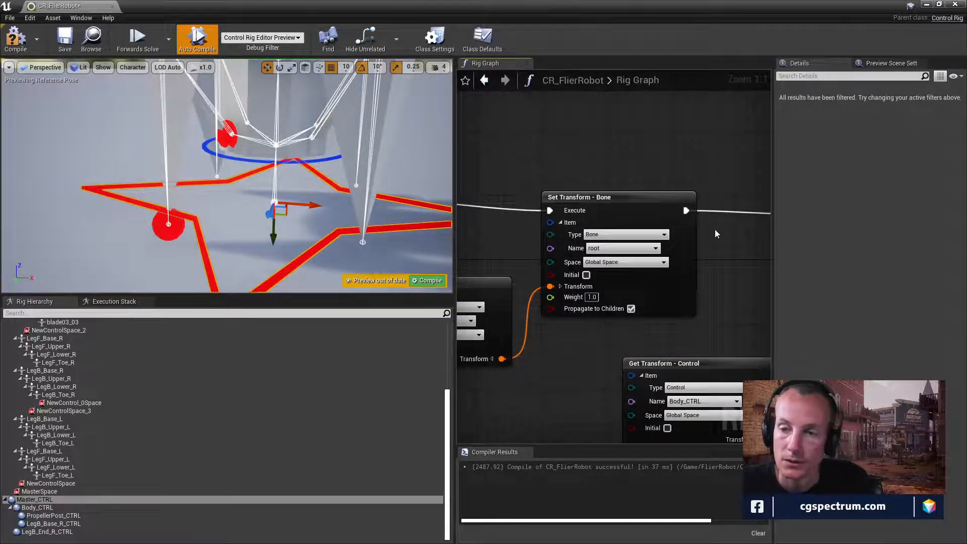
{"action": "right_click_drag", "start_coordinate": [717, 234], "coordinate": [712, 221]}
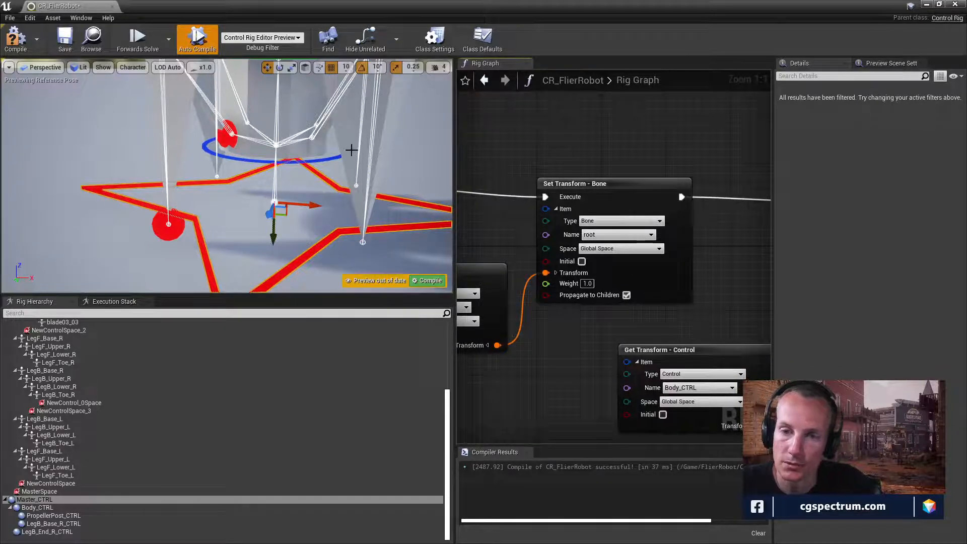
{"action": "left_click", "coordinate": [682, 196], "text": "alt"}
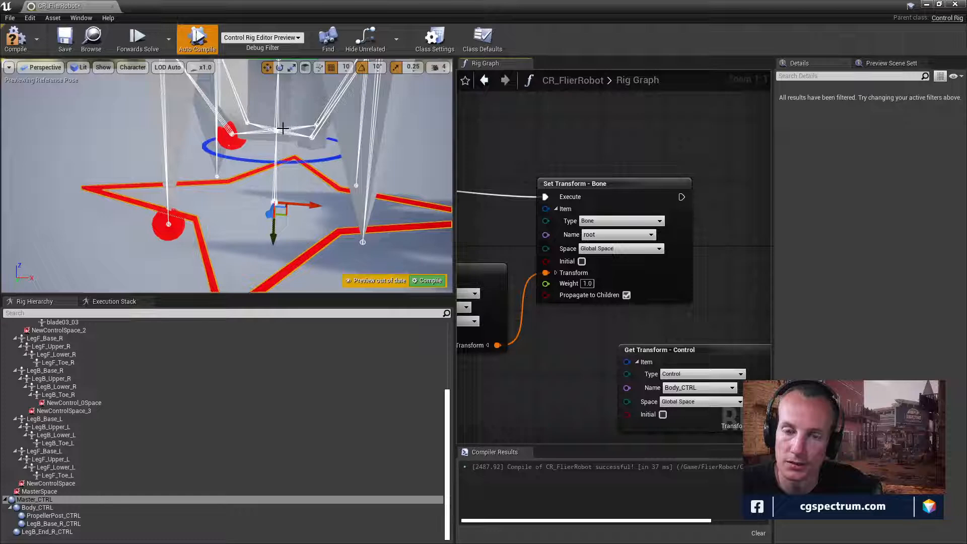
Step: Toggle the Forwards Solve connection to the root Set Transform node with Master_CTRL selected, leaving it disconnected
{"action": "right_click_drag", "start_coordinate": [528, 219], "coordinate": [695, 258]}
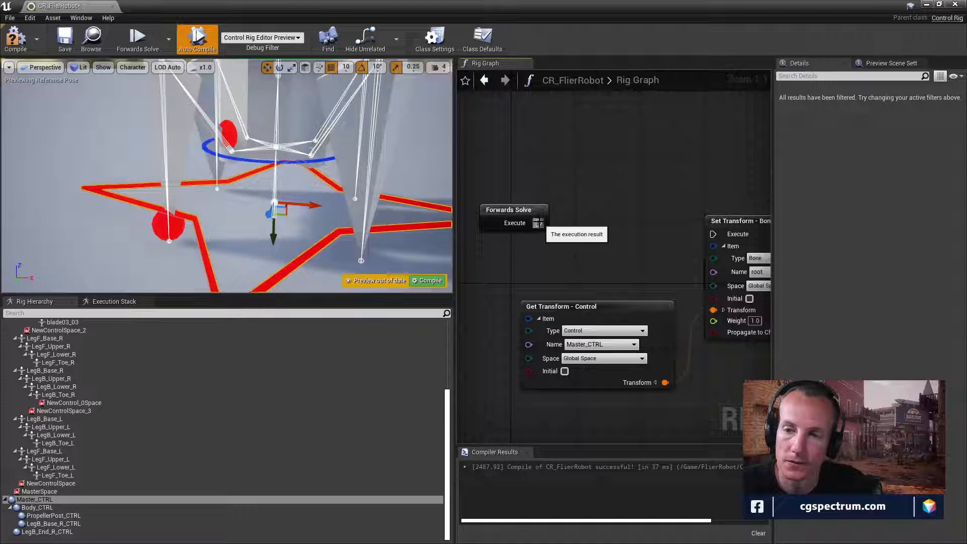
{"action": "left_click_drag", "start_coordinate": [539, 223], "coordinate": [713, 234]}
{"action": "right_click_drag", "start_coordinate": [690, 263], "coordinate": [643, 238]}
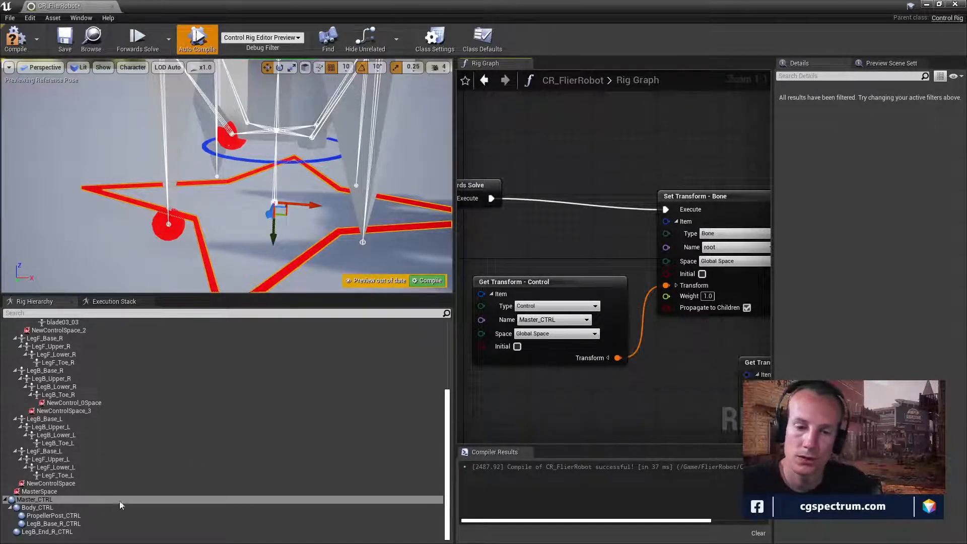
{"action": "left_click", "coordinate": [37, 500]}
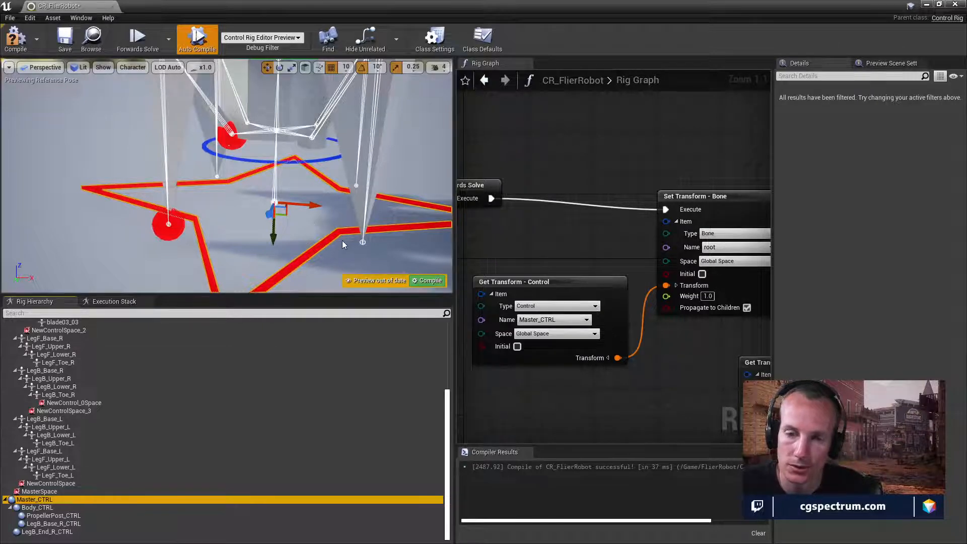
{"action": "left_click", "coordinate": [490, 198], "text": "alt"}
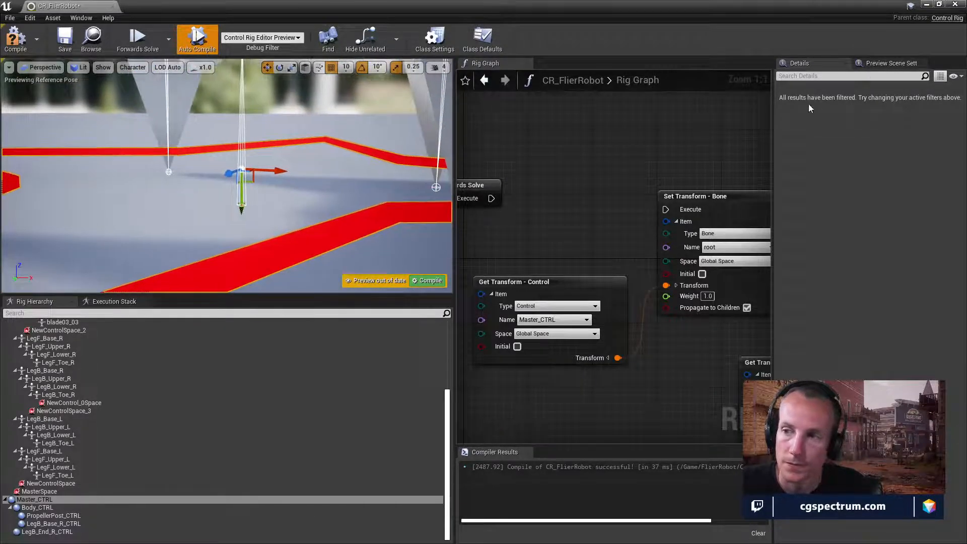
Step: Unparent PropellerPost_CTRL, LegB_Base_R_CTRL, LegB_End_R_CTRL and Body_CTRL so they sit at the same level as Master_CTRL
{"action": "left_click", "coordinate": [40, 508]}
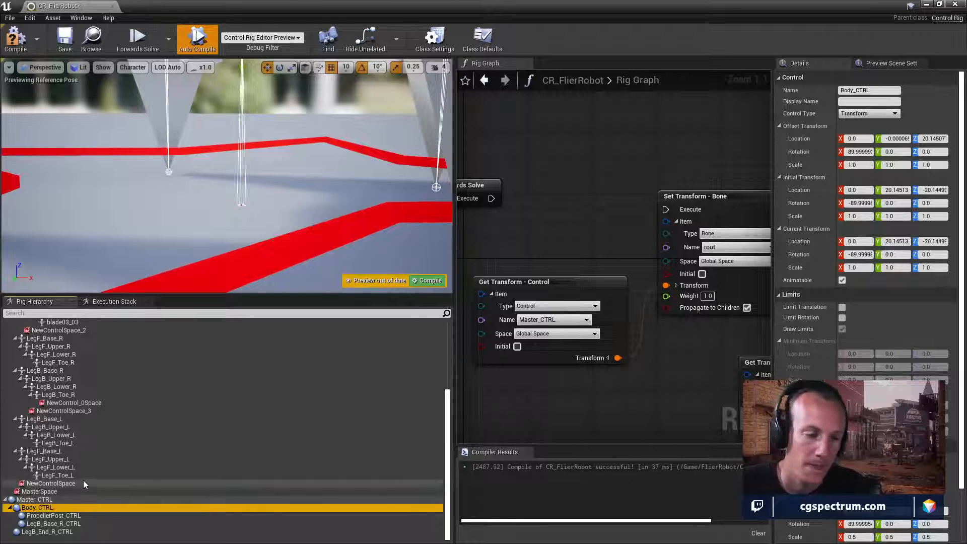
{"action": "left_click", "coordinate": [50, 516]}
{"action": "left_click", "coordinate": [58, 531], "text": "shift"}
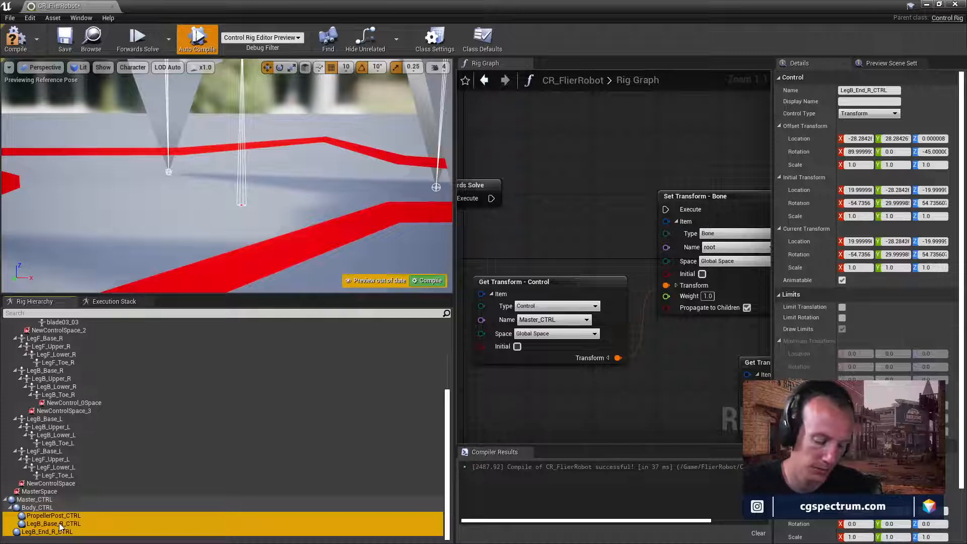
{"action": "key", "text": "shift+p"}
{"action": "left_click", "coordinate": [43, 508]}
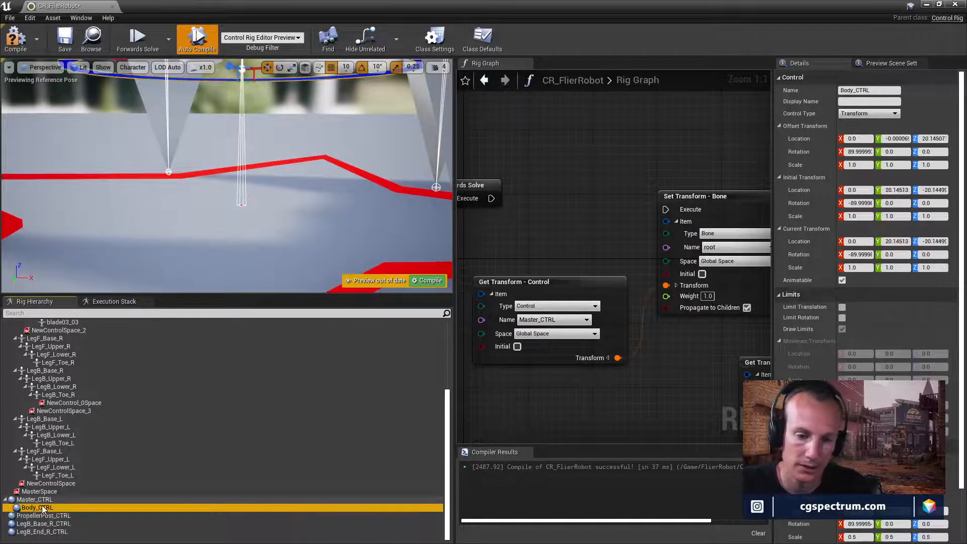
{"action": "left_click", "coordinate": [39, 491]}
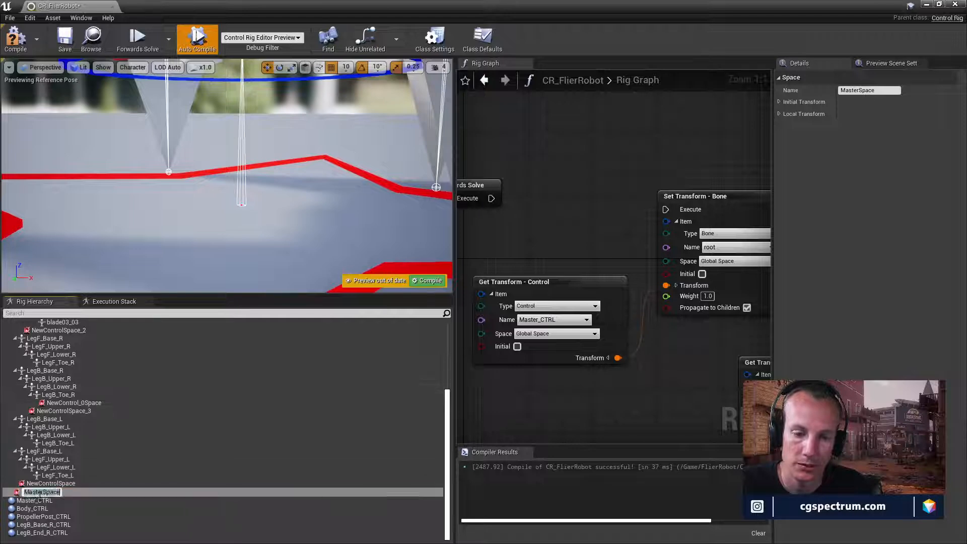
Step: Reconnect Forwards Solve to the root Set Transform node, test raising Master_CTRL, and recompile to reset the pose
{"action": "left_click", "coordinate": [34, 499]}
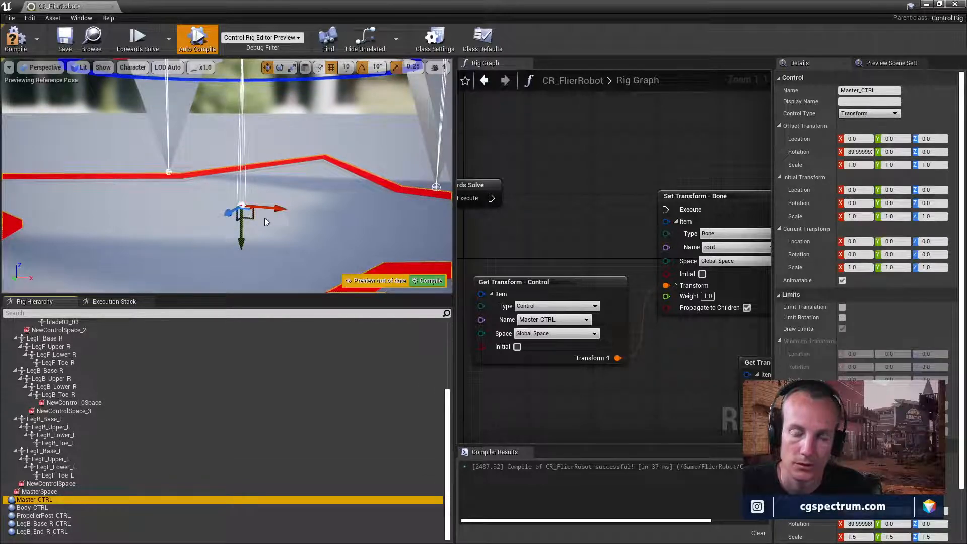
{"action": "left_click_drag", "start_coordinate": [266, 222], "coordinate": [270, 220], "text": "alt"}
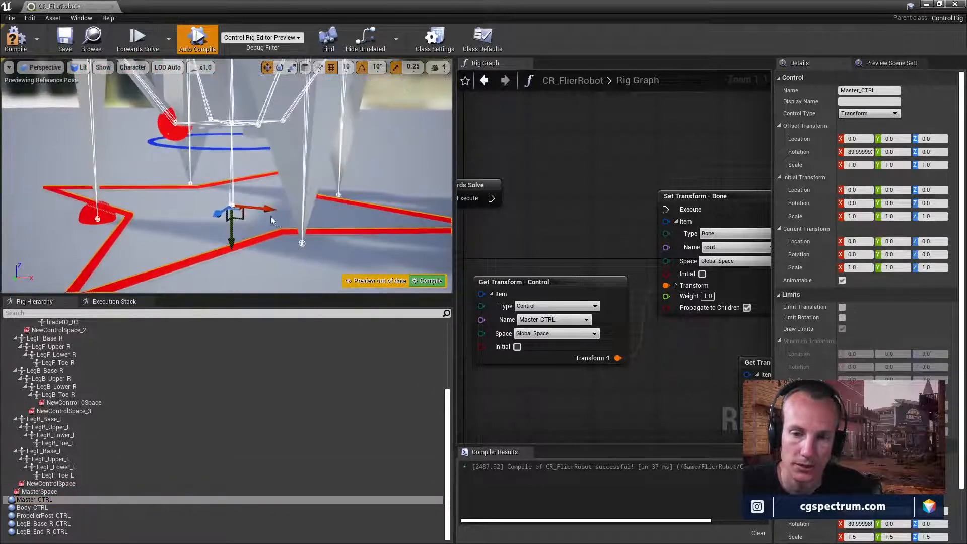
{"action": "left_click_drag", "start_coordinate": [491, 198], "coordinate": [664, 210]}
{"action": "left_click_drag", "start_coordinate": [618, 357], "coordinate": [665, 285]}
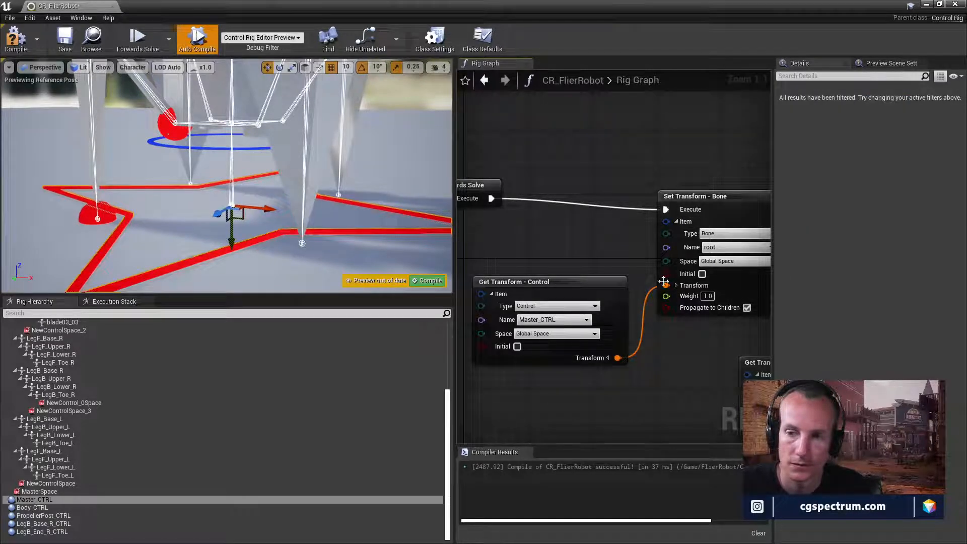
{"action": "left_click", "coordinate": [747, 307]}
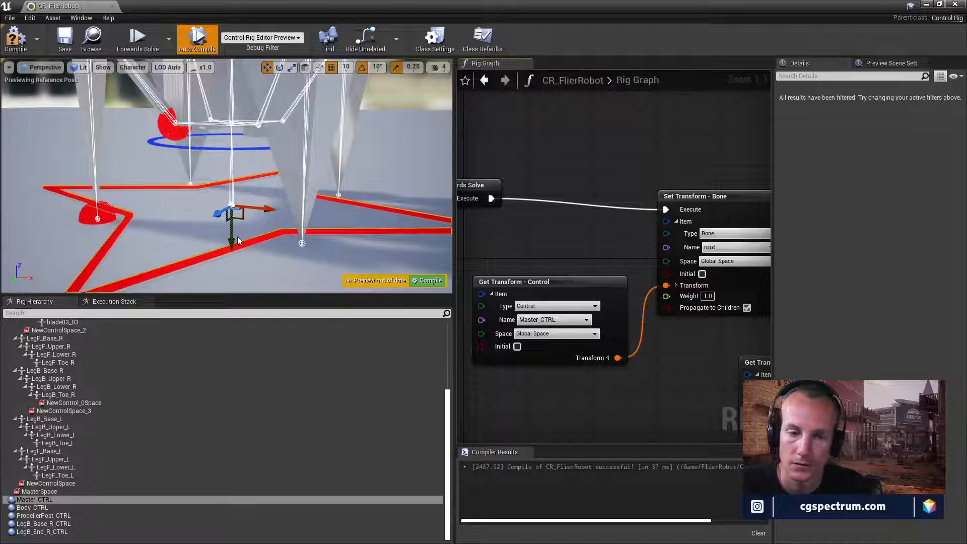
{"action": "left_click_drag", "start_coordinate": [232, 240], "coordinate": [233, 230]}
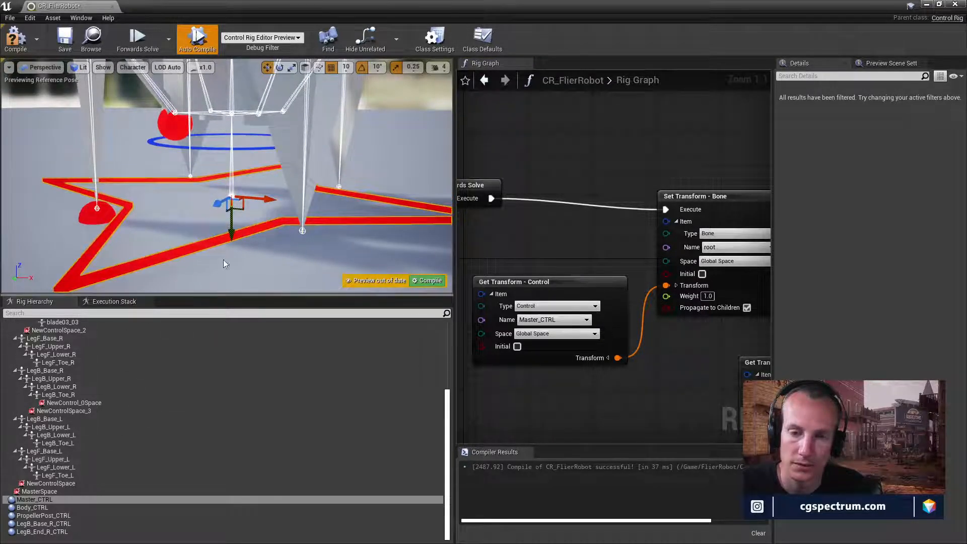
{"action": "left_click", "coordinate": [27, 50]}
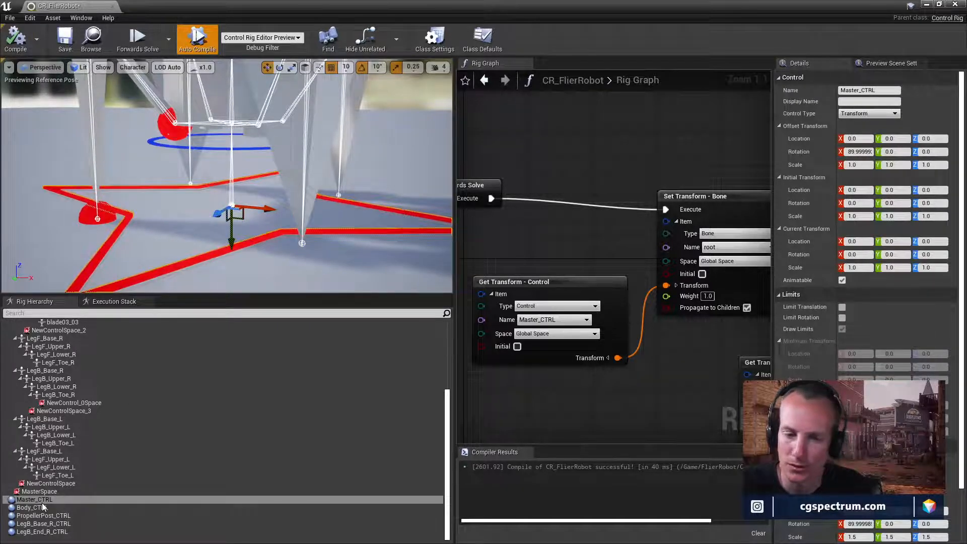
Step: Set Body_CTRL's initial transform from the closest bone at the body base, and parent it under Master_CTRL
{"action": "right_click_drag", "start_coordinate": [613, 384], "coordinate": [492, 367]}
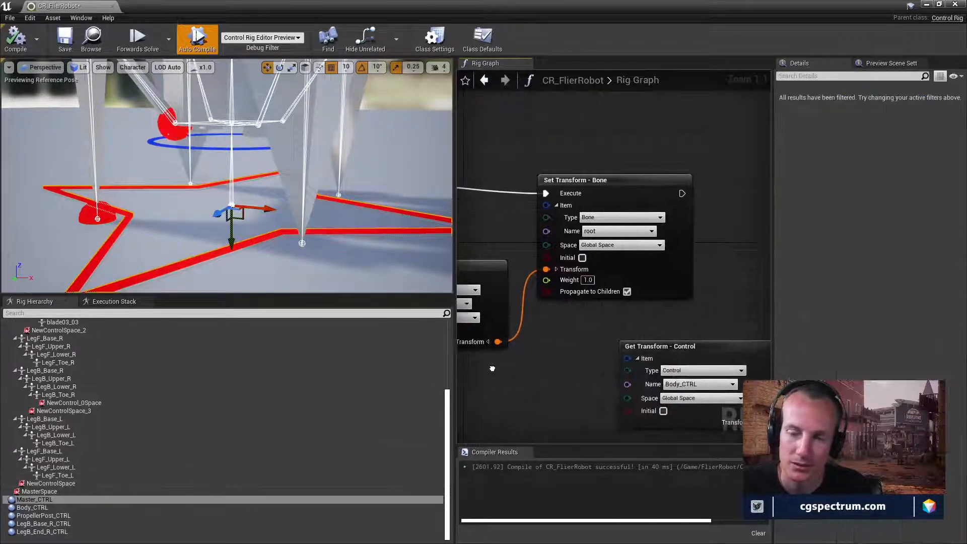
{"action": "right_click_drag", "start_coordinate": [553, 307], "coordinate": [396, 322]}
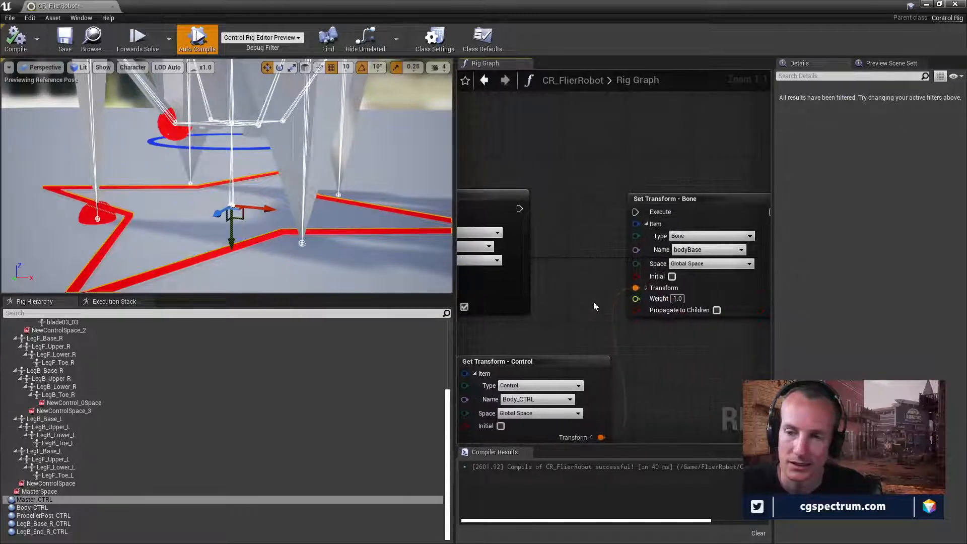
{"action": "right_click_drag", "start_coordinate": [617, 291], "coordinate": [716, 297]}
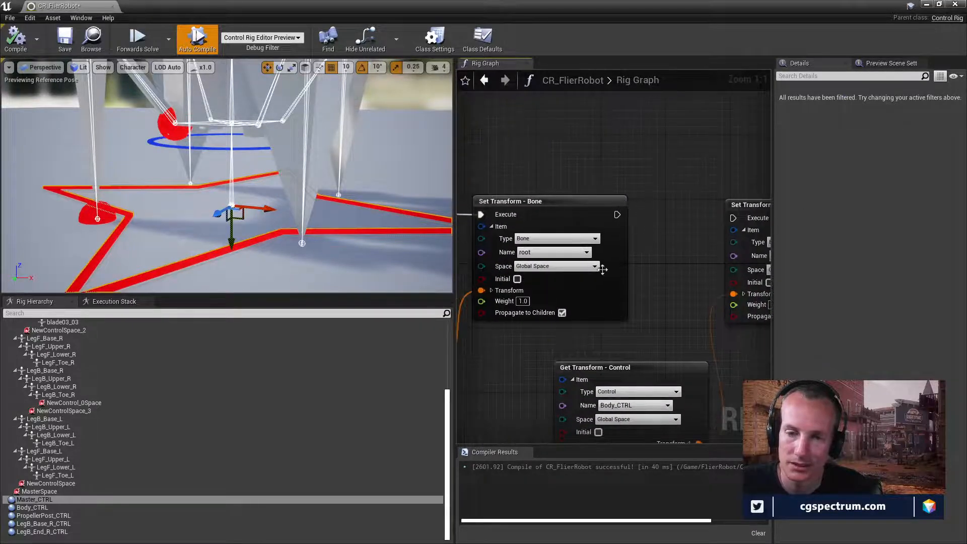
{"action": "left_click", "coordinate": [36, 508]}
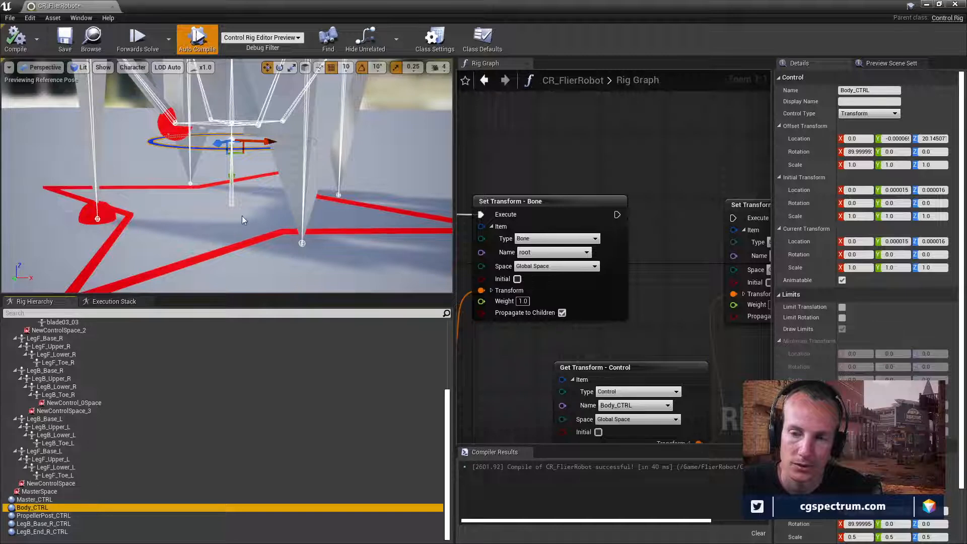
{"action": "middle_click_drag", "start_coordinate": [242, 210], "coordinate": [263, 237]}
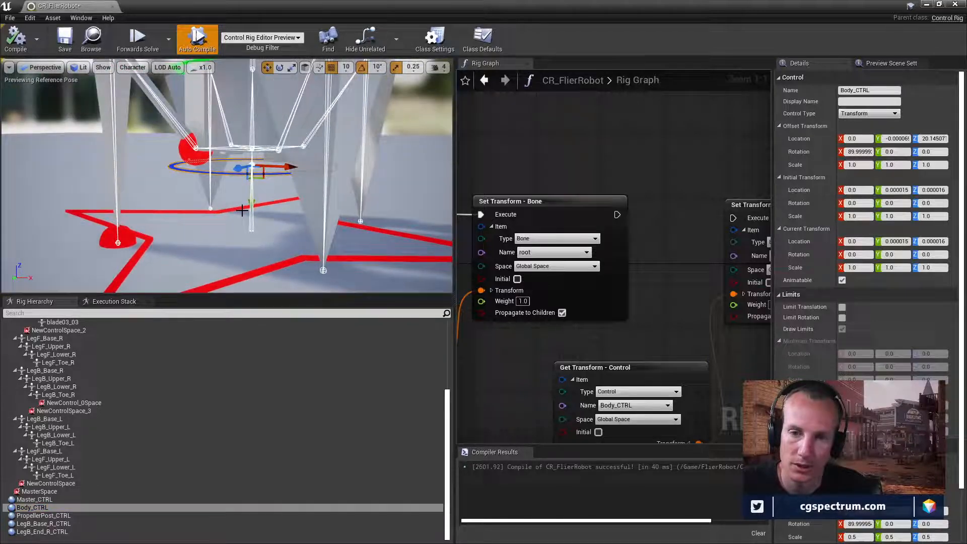
{"action": "right_click", "coordinate": [252, 148]}
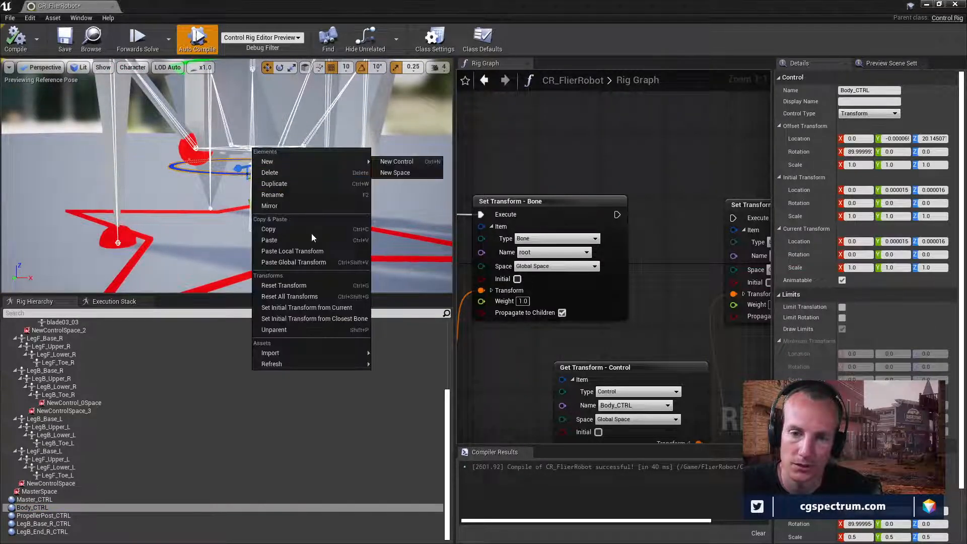
{"action": "left_click", "coordinate": [314, 318]}
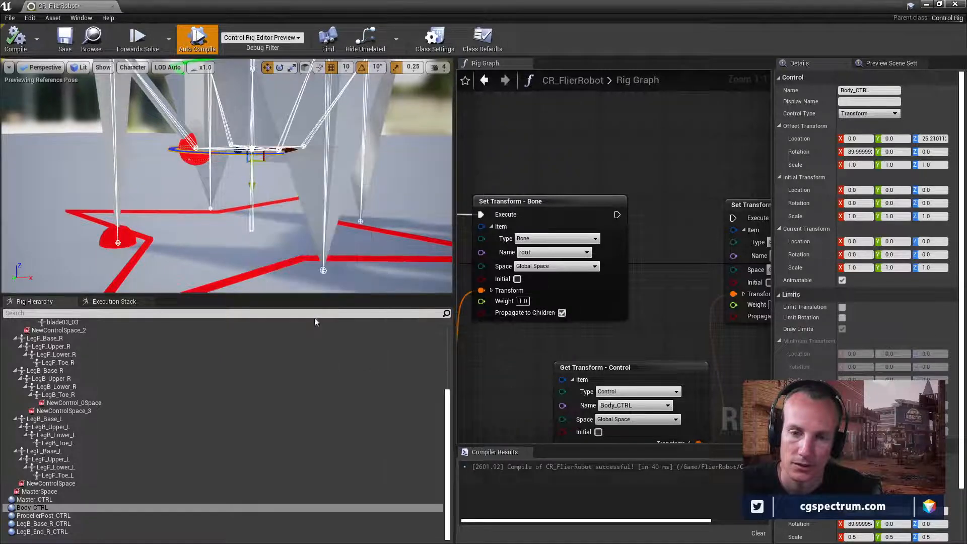
{"action": "left_click", "coordinate": [46, 507]}
{"action": "left_click_drag", "start_coordinate": [45, 508], "coordinate": [48, 500]}
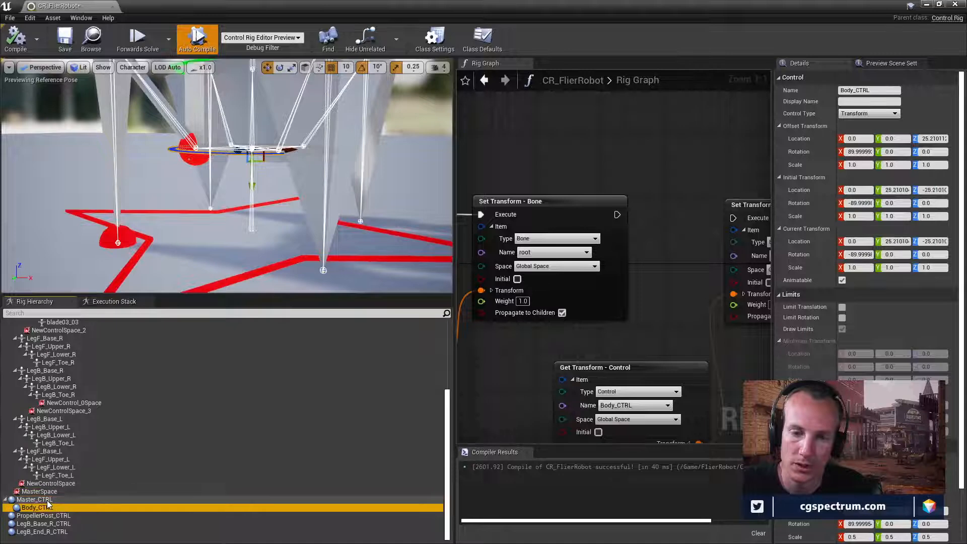
Step: Connect the root Set Transform node's execution to the bodyBase Set Transform driven by Body_CTRL, and enable its Propagate to Children
{"action": "right_click_drag", "start_coordinate": [657, 296], "coordinate": [567, 246]}
{"action": "left_click_drag", "start_coordinate": [546, 207], "coordinate": [663, 210]}
{"action": "left_click_drag", "start_coordinate": [617, 435], "coordinate": [663, 286]}
{"action": "right_click_drag", "start_coordinate": [640, 344], "coordinate": [610, 295]}
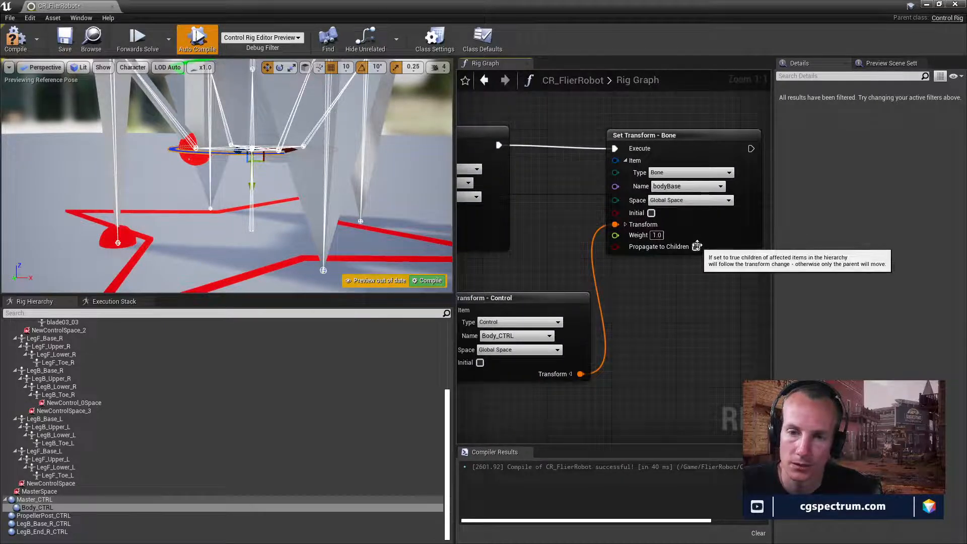
{"action": "left_click", "coordinate": [697, 246]}
Step: Test moving Master_CTRL and Body_CTRL upward in the viewport, recompiling the rig to reset the pose
{"action": "left_click", "coordinate": [231, 280]}
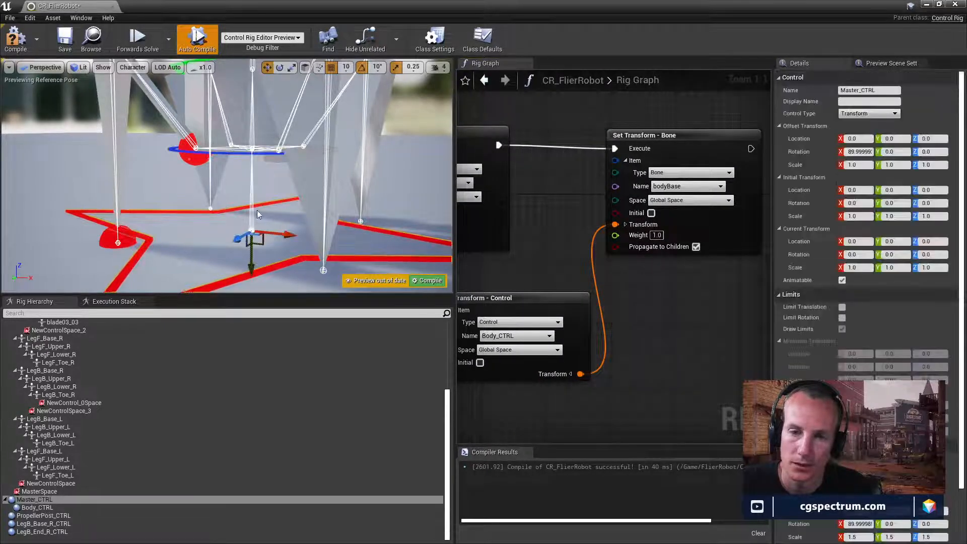
{"action": "mouse_move", "coordinate": [254, 240]}
{"action": "left_mouse_down"}
{"action": "mouse_move", "coordinate": [253, 210]}
{"action": "mouse_move", "coordinate": [257, 247]}
{"action": "mouse_move", "coordinate": [253, 222]}
{"action": "left_mouse_up"}
{"action": "left_click", "coordinate": [16, 40]}
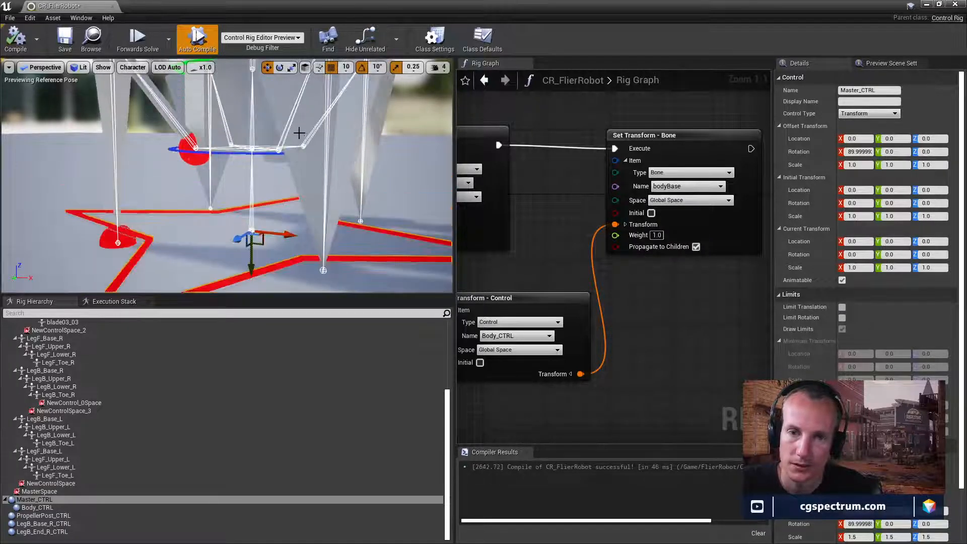
{"action": "left_click", "coordinate": [240, 155]}
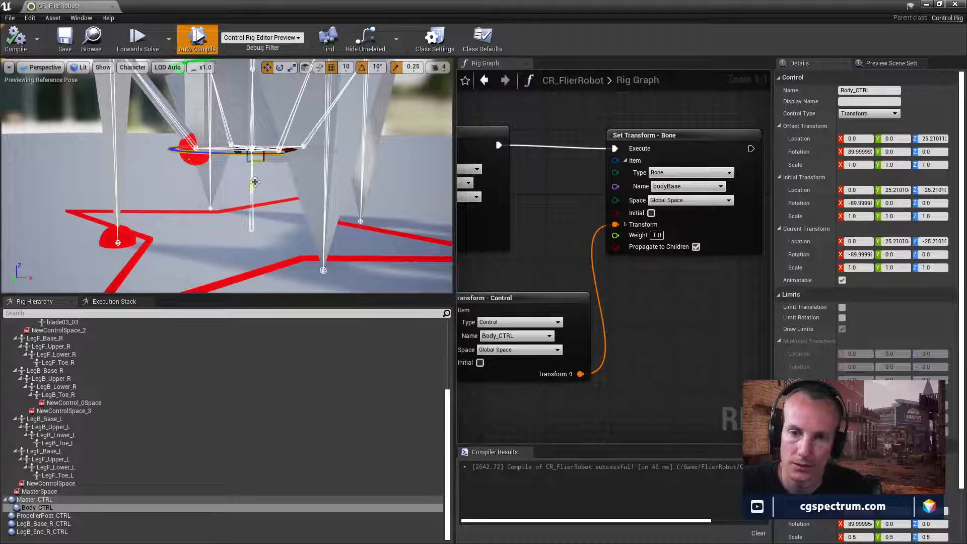
{"action": "mouse_move", "coordinate": [255, 182]}
{"action": "left_mouse_down"}
{"action": "mouse_move", "coordinate": [253, 132]}
{"action": "mouse_move", "coordinate": [254, 179]}
{"action": "left_mouse_up"}
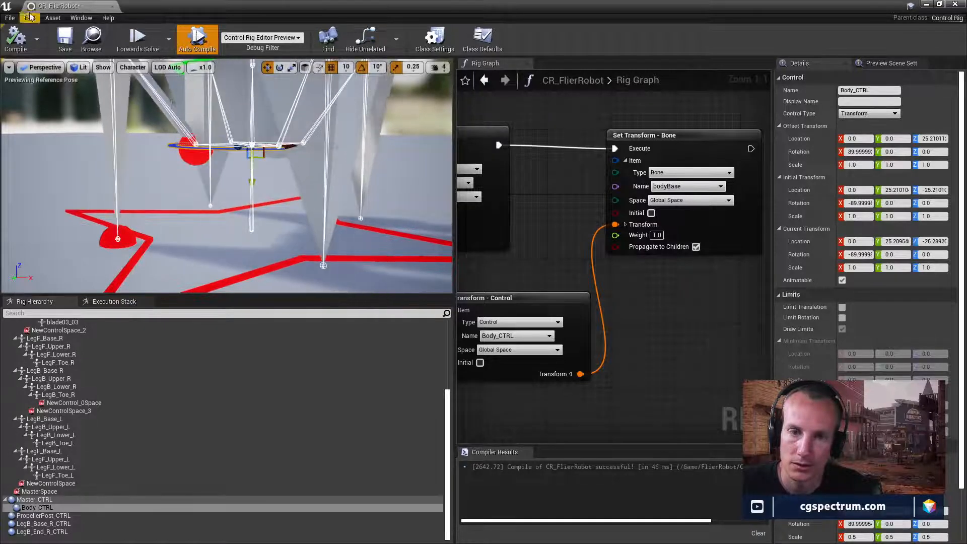
{"action": "left_click", "coordinate": [30, 18]}
{"action": "left_click", "coordinate": [39, 29]}
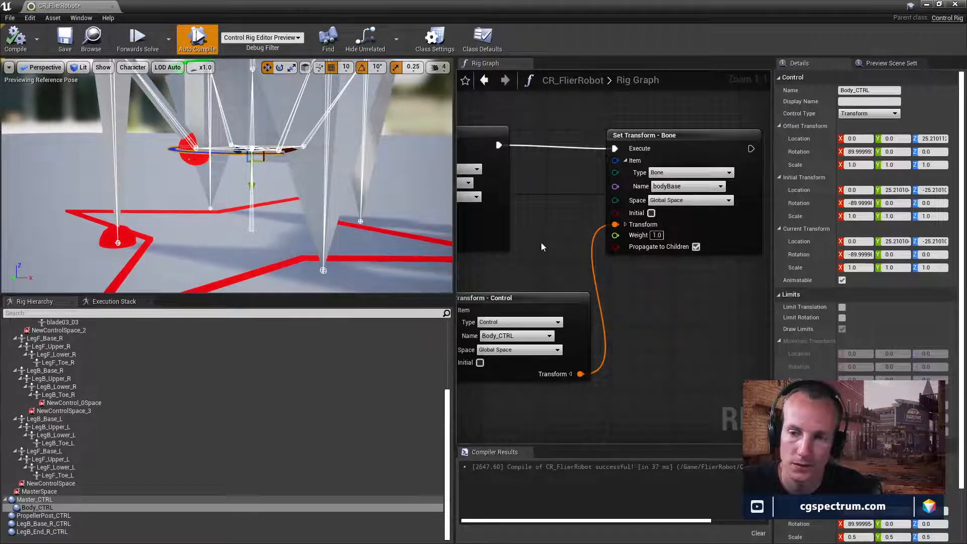
Step: Select LegB_Base_R_CTRL and examine its placement on the robot, along with its Get Transform node in the graph
{"action": "right_click_drag", "start_coordinate": [623, 243], "coordinate": [509, 255]}
{"action": "right_click_drag", "start_coordinate": [611, 261], "coordinate": [413, 287]}
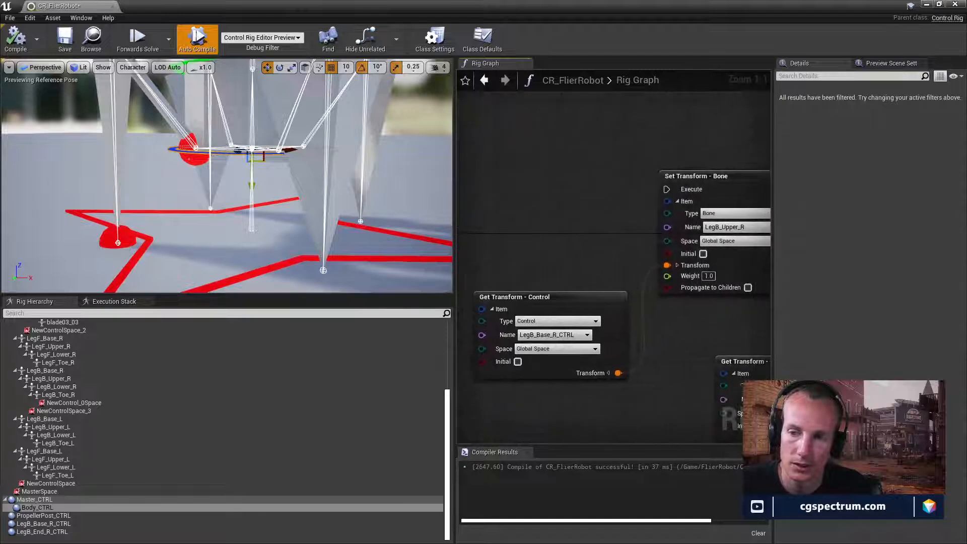
{"action": "right_click_drag", "start_coordinate": [479, 284], "coordinate": [551, 276]}
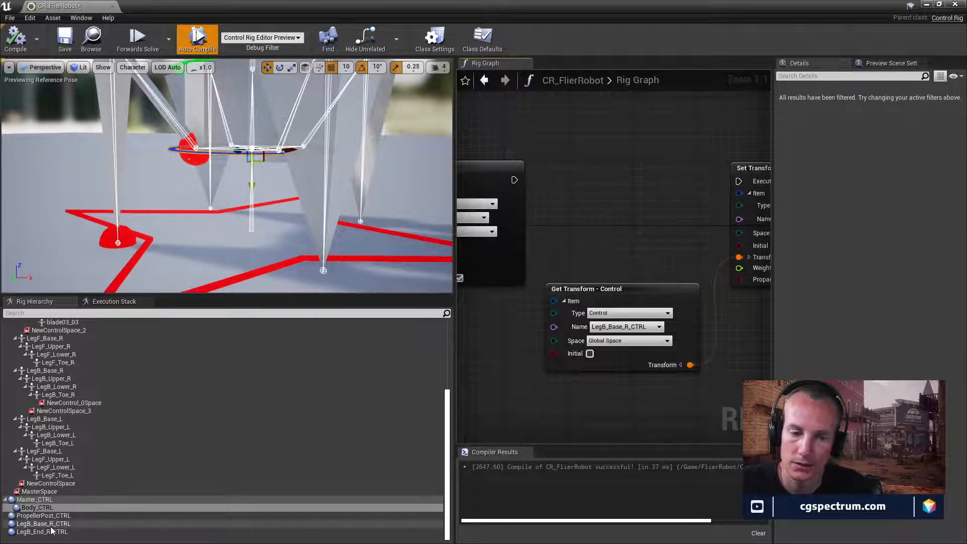
{"action": "left_click", "coordinate": [43, 524]}
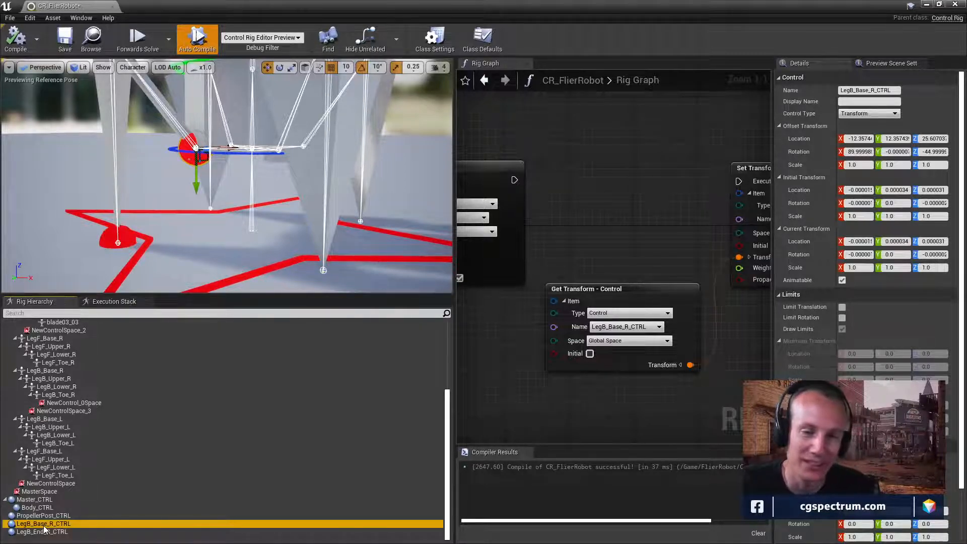
{"action": "right_click_drag", "start_coordinate": [235, 202], "coordinate": [239, 225]}
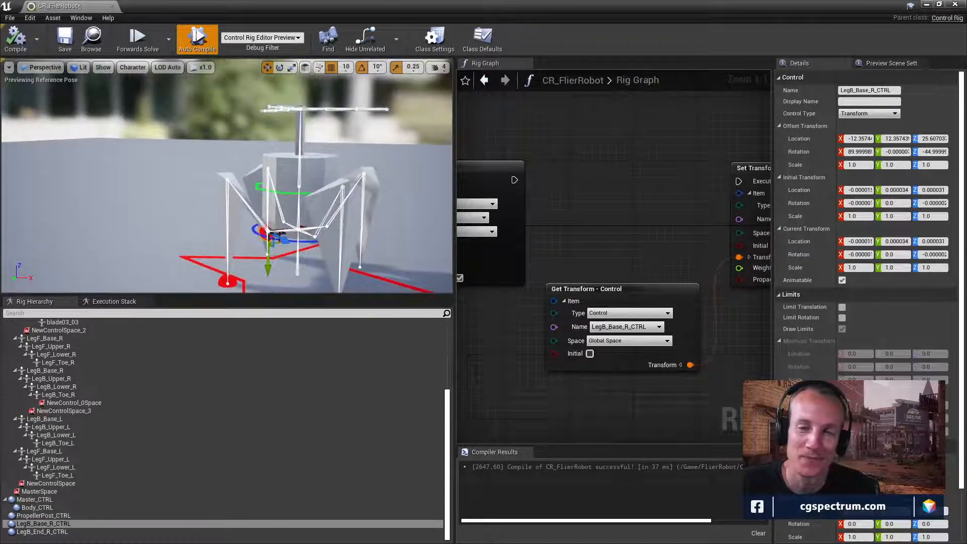
{"action": "right_click_drag", "start_coordinate": [278, 187], "coordinate": [279, 187]}
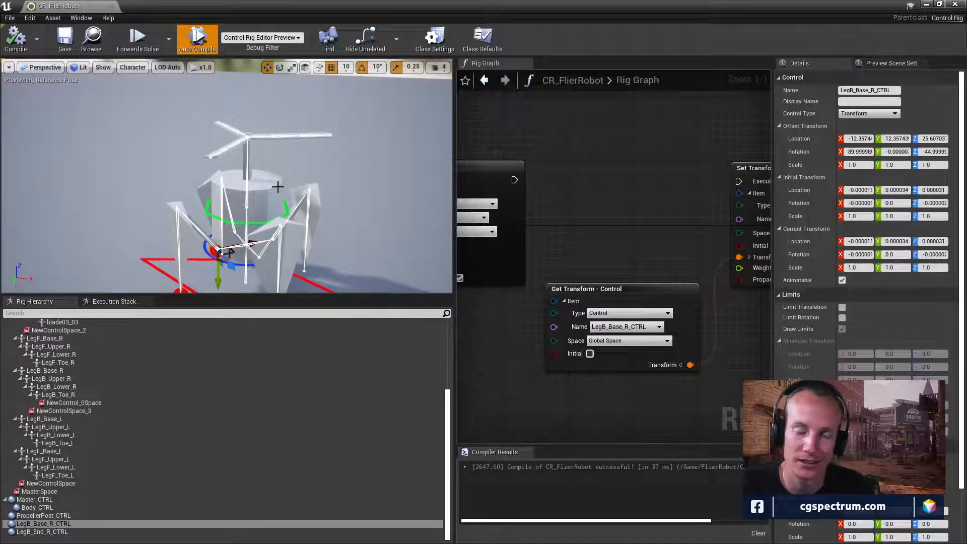
{"action": "right_click_drag", "start_coordinate": [278, 187], "coordinate": [277, 187]}
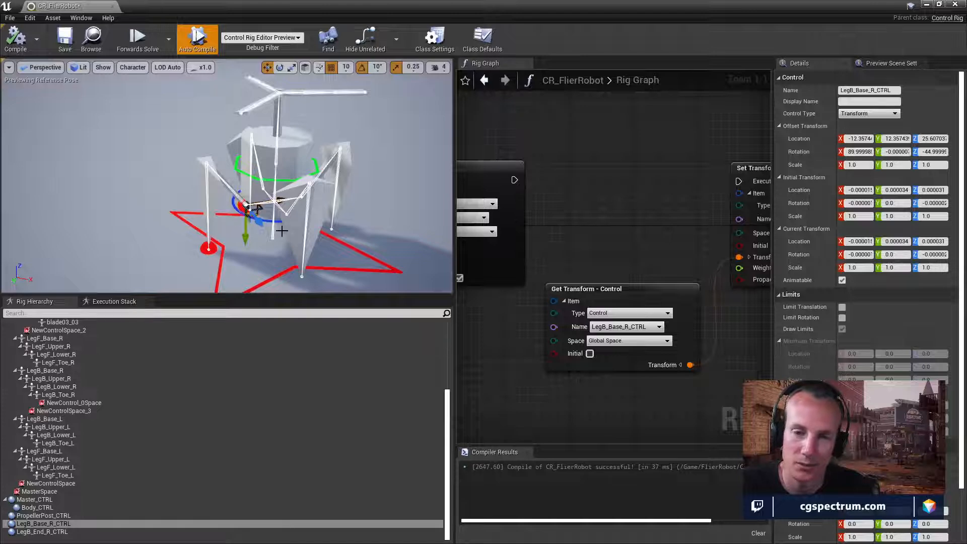
{"action": "right_click_drag", "start_coordinate": [272, 203], "coordinate": [319, 229]}
{"action": "key", "text": "w"}
{"action": "right_click_drag", "start_coordinate": [326, 179], "coordinate": [313, 151]}
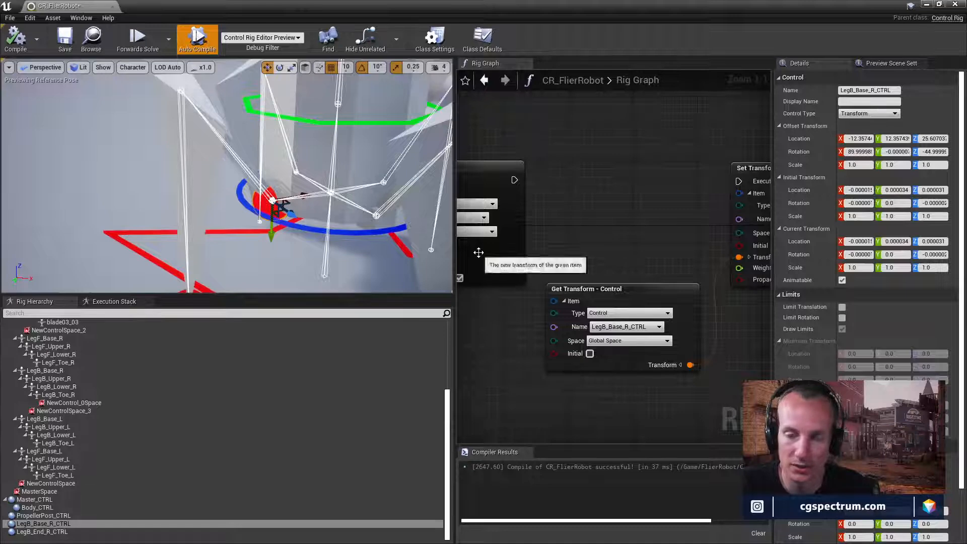
Step: Tidy the graph by repositioning the bodyBase Set Transform node and moving the Body_CTRL Get Transform node closer to it
{"action": "right_click_drag", "start_coordinate": [542, 215], "coordinate": [771, 269]}
{"action": "scroll", "coordinate": [697, 252], "scroll_direction": "down", "scroll_amount": 2}
{"action": "right_click_drag", "start_coordinate": [624, 251], "coordinate": [586, 268]}
{"action": "left_click", "coordinate": [636, 217]}
{"action": "left_click_drag", "start_coordinate": [680, 217], "coordinate": [686, 207]}
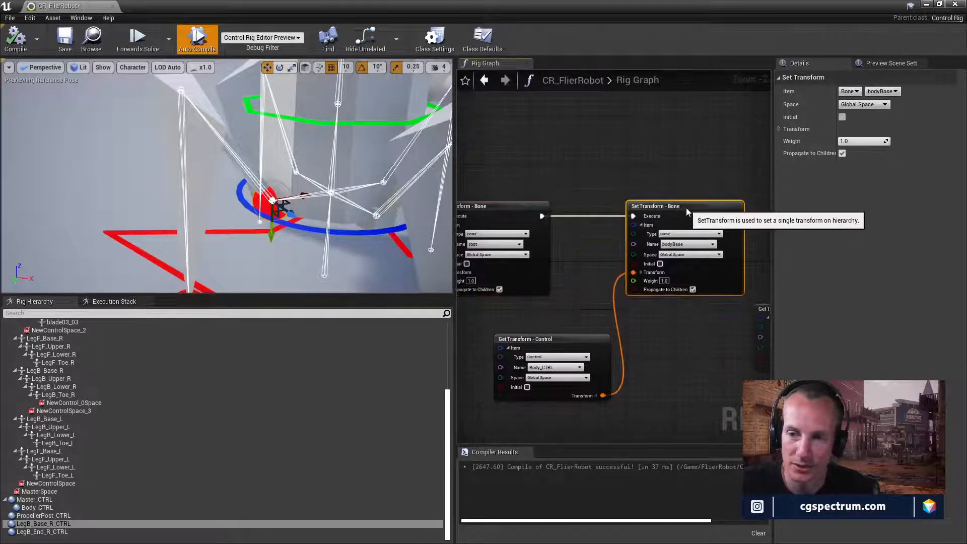
{"action": "left_click_drag", "start_coordinate": [583, 339], "coordinate": [580, 321]}
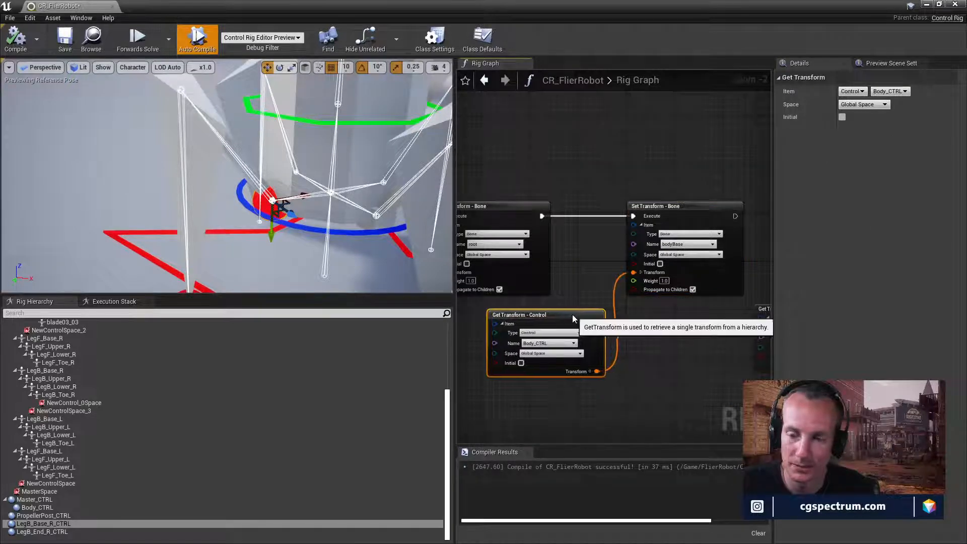
{"action": "right_click_drag", "start_coordinate": [733, 236], "coordinate": [598, 255]}
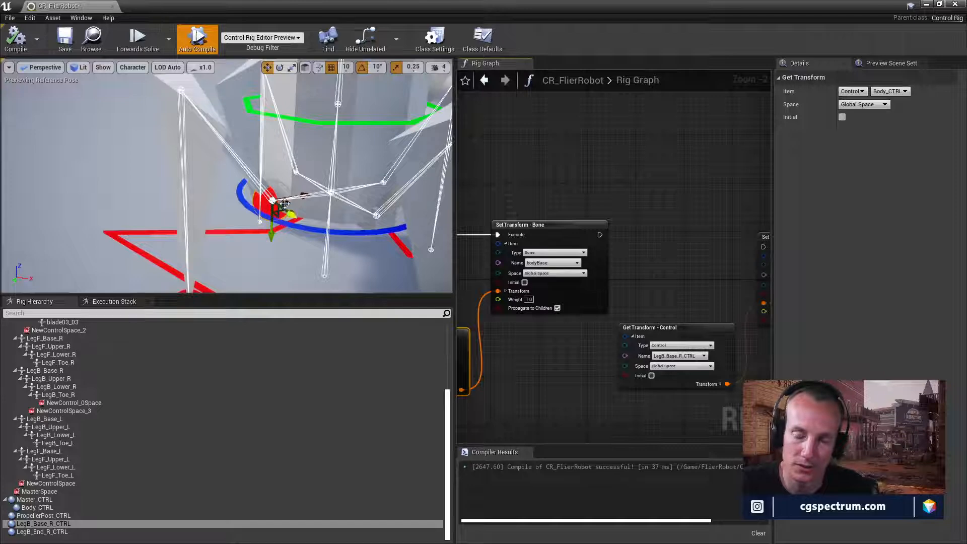
{"action": "mouse_move", "coordinate": [331, 167]}
{"action": "right_mouse_down"}
{"action": "mouse_move", "coordinate": [332, 151]}
{"action": "mouse_move", "coordinate": [337, 178]}
{"action": "mouse_move", "coordinate": [333, 154]}
{"action": "right_mouse_up"}
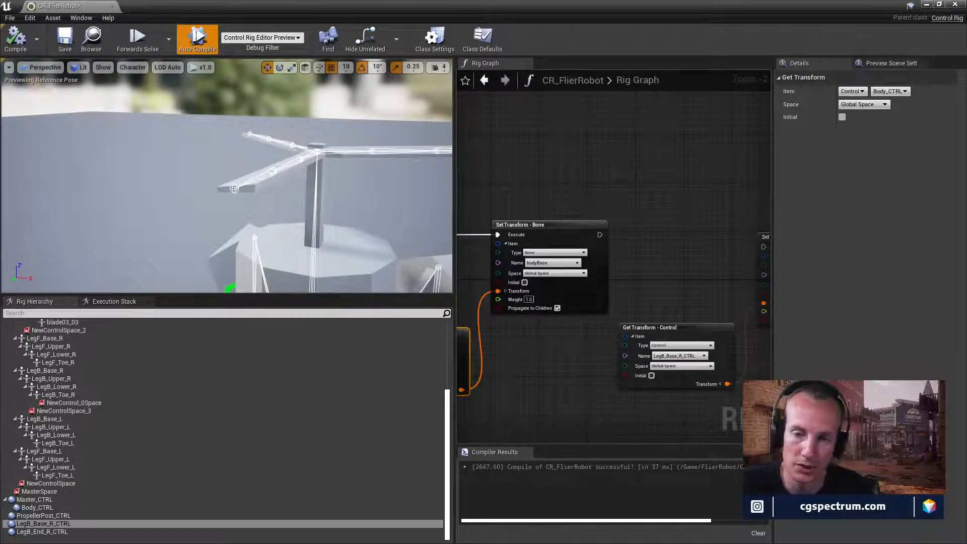
Step: Examine the leg base area of the robot and the Master_CTRL and Body_CTRL node chain in the Rig Graph
{"action": "right_click_drag", "start_coordinate": [302, 161], "coordinate": [284, 207]}
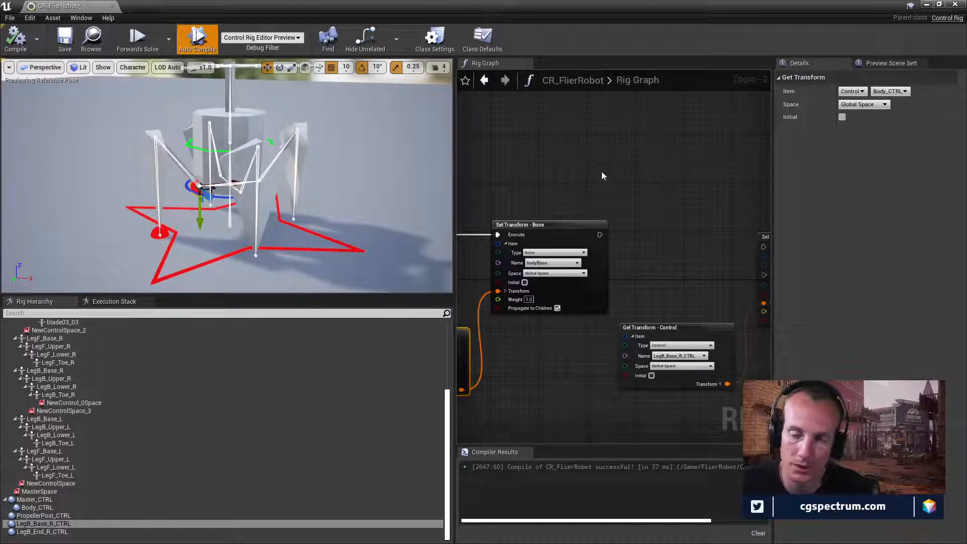
{"action": "left_click", "coordinate": [660, 272]}
{"action": "right_click_drag", "start_coordinate": [660, 272], "coordinate": [570, 193]}
{"action": "scroll", "coordinate": [633, 209], "scroll_direction": "down", "scroll_amount": 2}
{"action": "scroll", "coordinate": [569, 193], "scroll_direction": "down", "scroll_amount": 1}
{"action": "right_click_drag", "start_coordinate": [624, 230], "coordinate": [819, 258]}
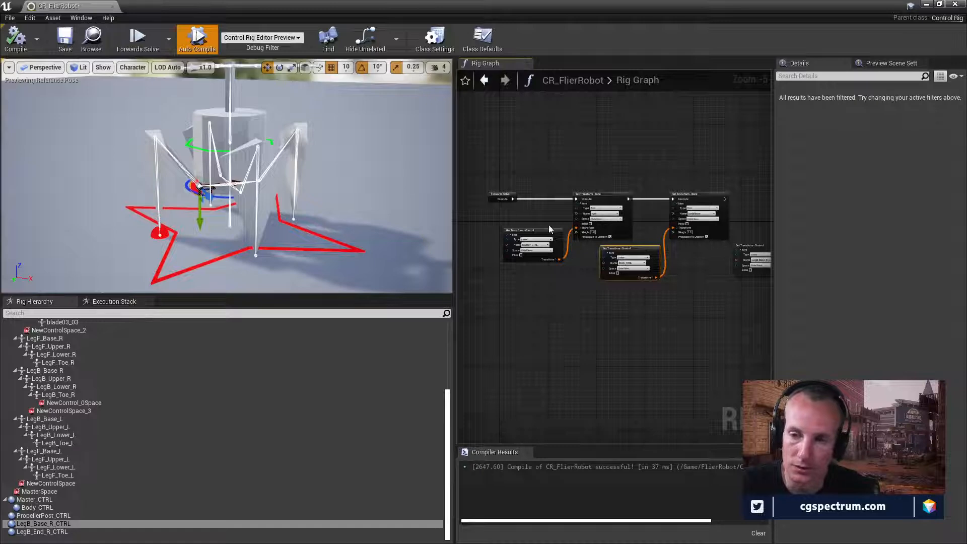
{"action": "left_click", "coordinate": [547, 250]}
{"action": "right_click_drag", "start_coordinate": [719, 275], "coordinate": [624, 315]}
{"action": "scroll", "coordinate": [605, 286], "scroll_direction": "up", "scroll_amount": 3}
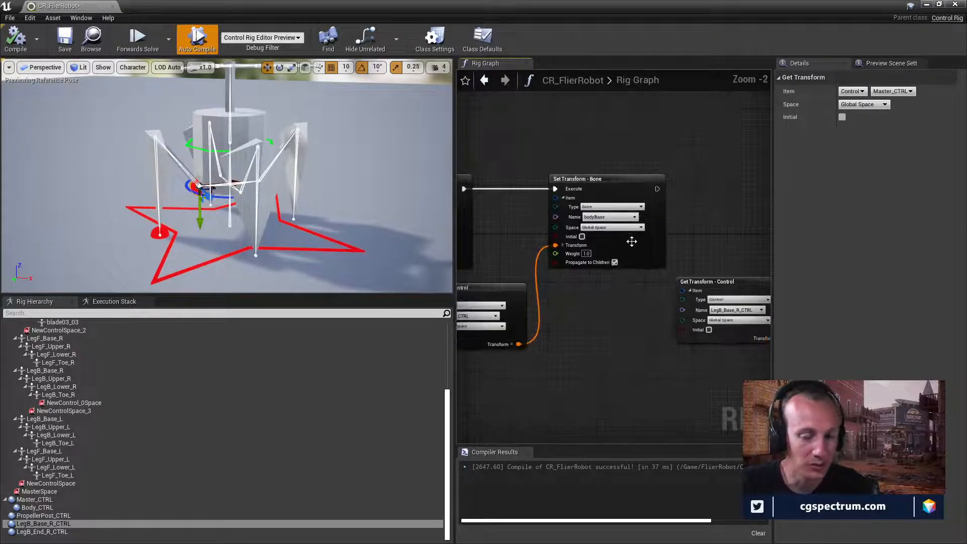
{"action": "right_click_drag", "start_coordinate": [320, 197], "coordinate": [225, 176]}
{"action": "right_click_drag", "start_coordinate": [638, 285], "coordinate": [639, 283]}
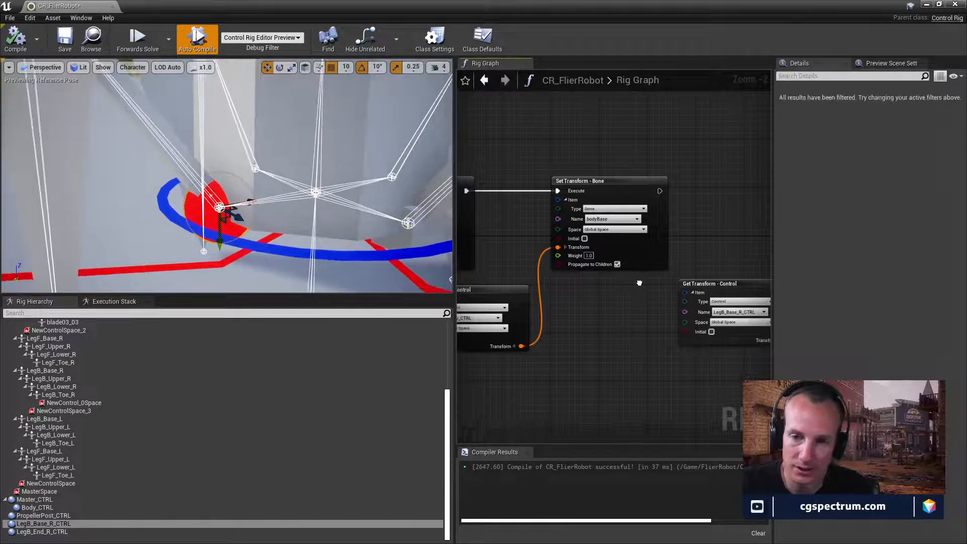
{"action": "right_click_drag", "start_coordinate": [226, 176], "coordinate": [209, 171]}
Step: Parent LegB_Base_R_CTRL under Body_CTRL and connect the bodyBase Set Transform's execution to the LegB_Upper_R Set Transform
{"action": "left_click", "coordinate": [43, 515]}
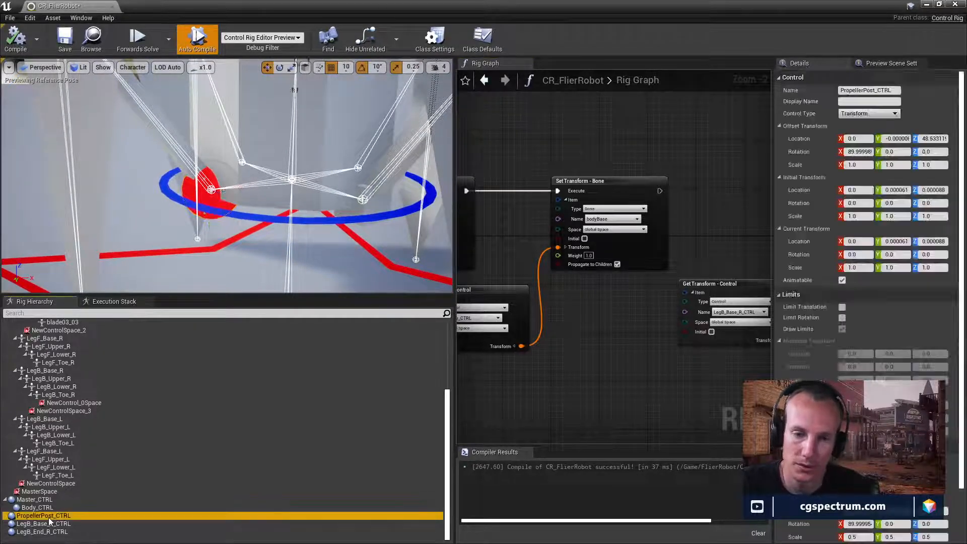
{"action": "left_click", "coordinate": [46, 524]}
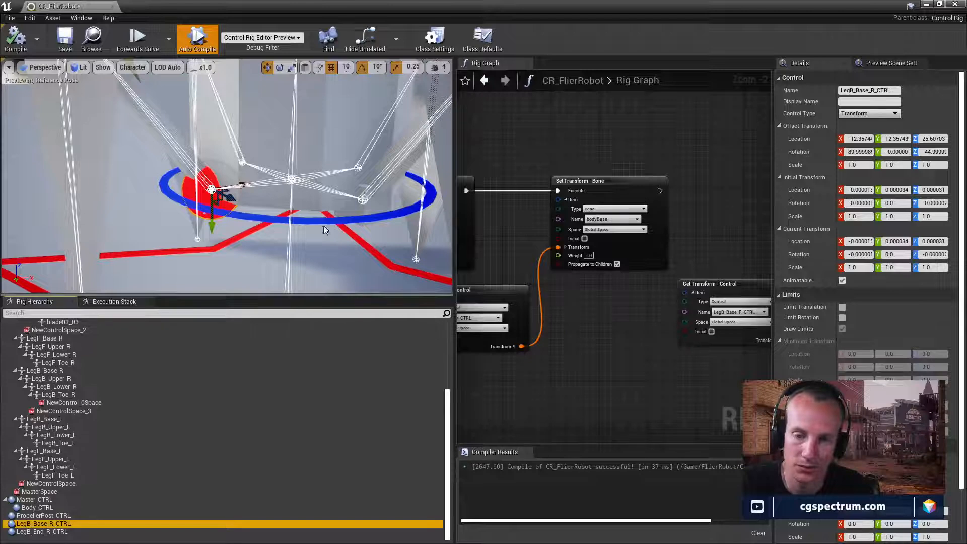
{"action": "right_click_drag", "start_coordinate": [324, 226], "coordinate": [313, 223]}
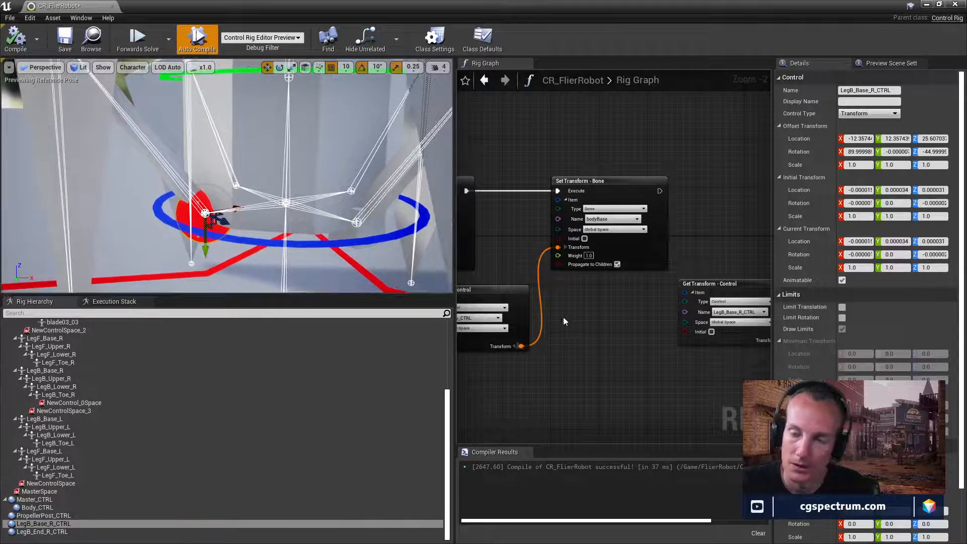
{"action": "left_click", "coordinate": [609, 307]}
{"action": "right_click_drag", "start_coordinate": [608, 306], "coordinate": [458, 290]}
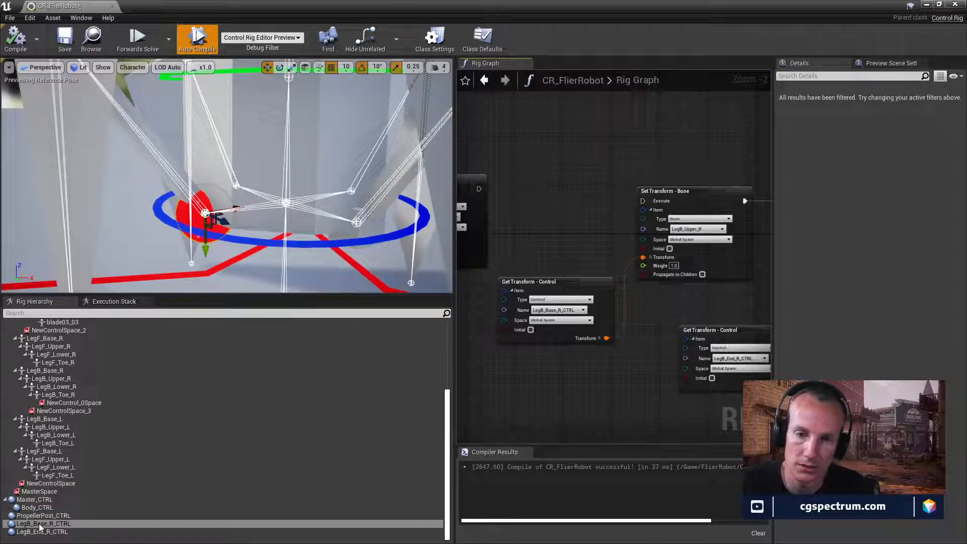
{"action": "left_click_drag", "start_coordinate": [41, 527], "coordinate": [42, 508]}
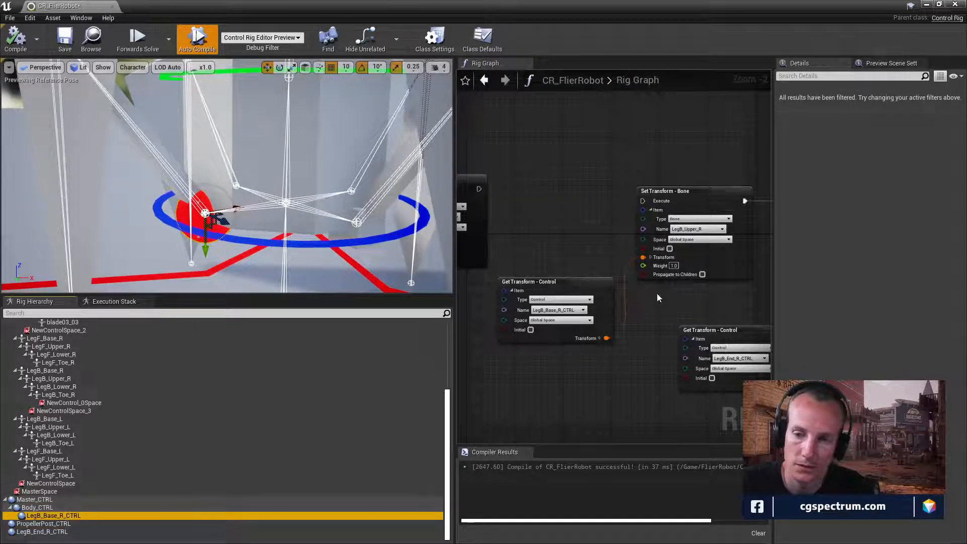
{"action": "left_click_drag", "start_coordinate": [481, 192], "coordinate": [643, 201]}
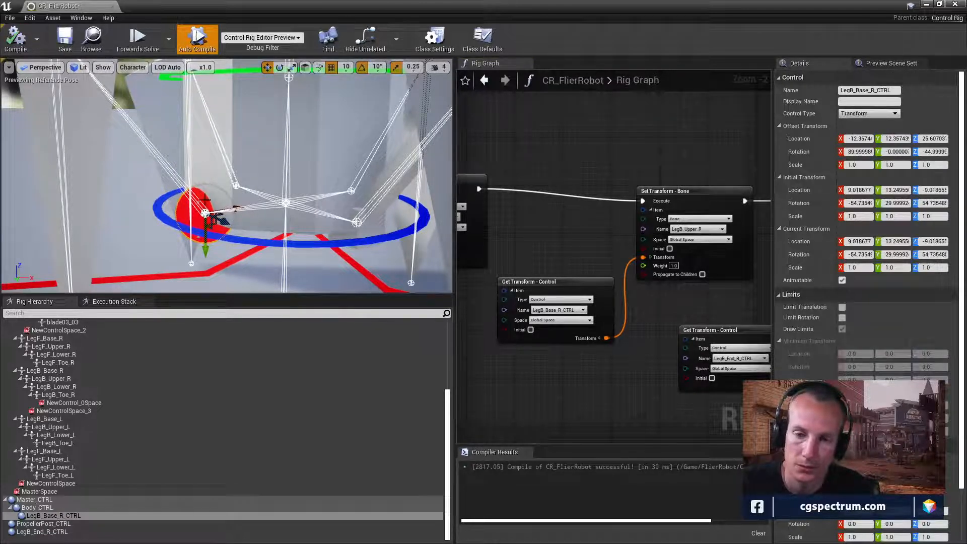
Step: Test moving LegB_Base_R_CTRL slightly upward in the viewport, and recompile the rig to reset the pose
{"action": "mouse_move", "coordinate": [205, 249]}
{"action": "left_mouse_down"}
{"action": "mouse_move", "coordinate": [204, 193]}
{"action": "mouse_move", "coordinate": [204, 244]}
{"action": "left_mouse_up"}
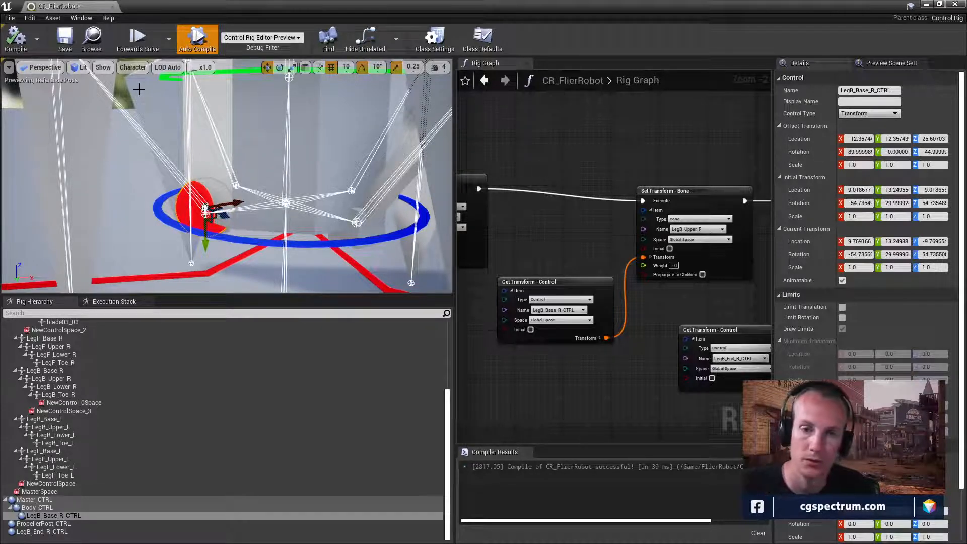
{"action": "left_click", "coordinate": [16, 38]}
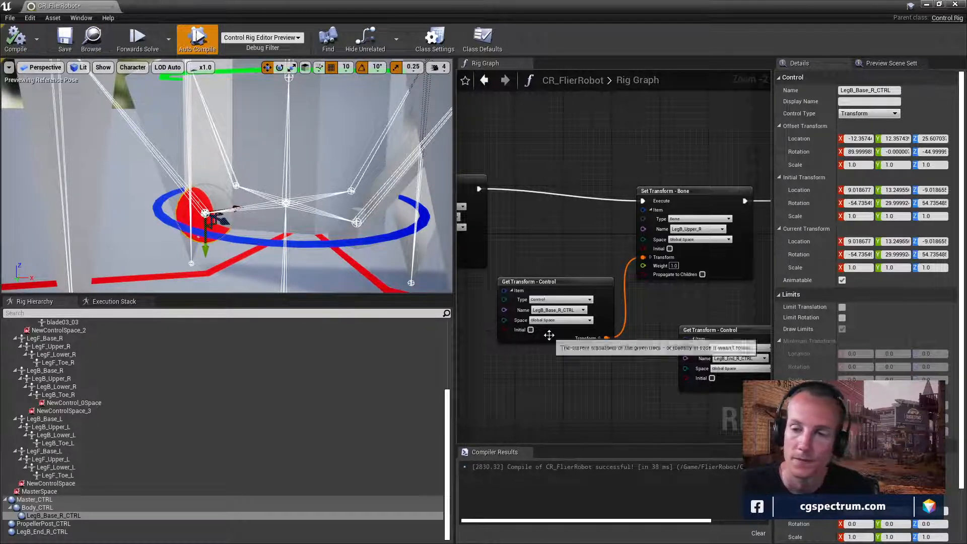
Step: Tidy the graph by repositioning the LegB_Upper_R and LegB_Toe_R Set Transform nodes and the LegB_End_R_CTRL Get Transform node
{"action": "left_click", "coordinate": [610, 226]}
{"action": "right_click_drag", "start_coordinate": [610, 226], "coordinate": [593, 237]}
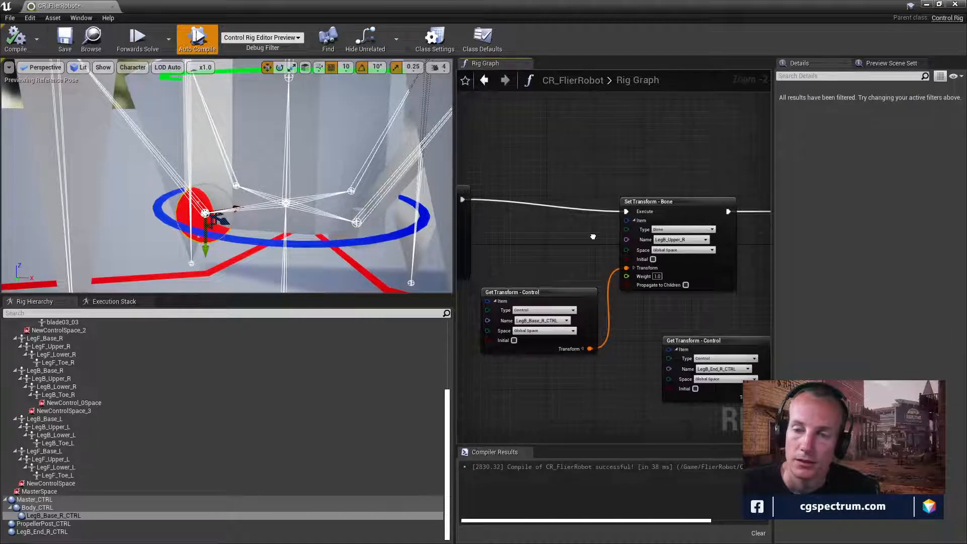
{"action": "right_click_drag", "start_coordinate": [693, 290], "coordinate": [639, 286]}
{"action": "left_click_drag", "start_coordinate": [630, 202], "coordinate": [631, 190]}
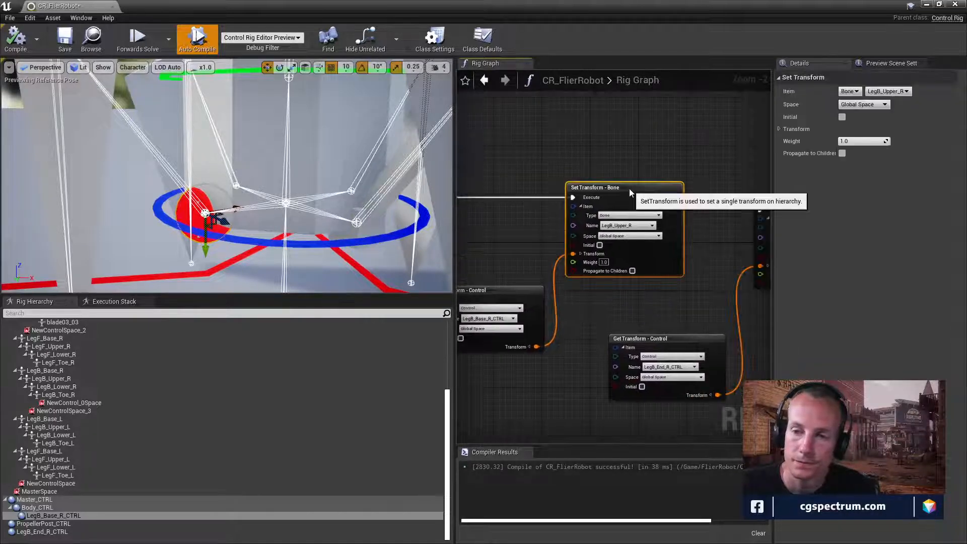
{"action": "right_click_drag", "start_coordinate": [725, 260], "coordinate": [653, 242]}
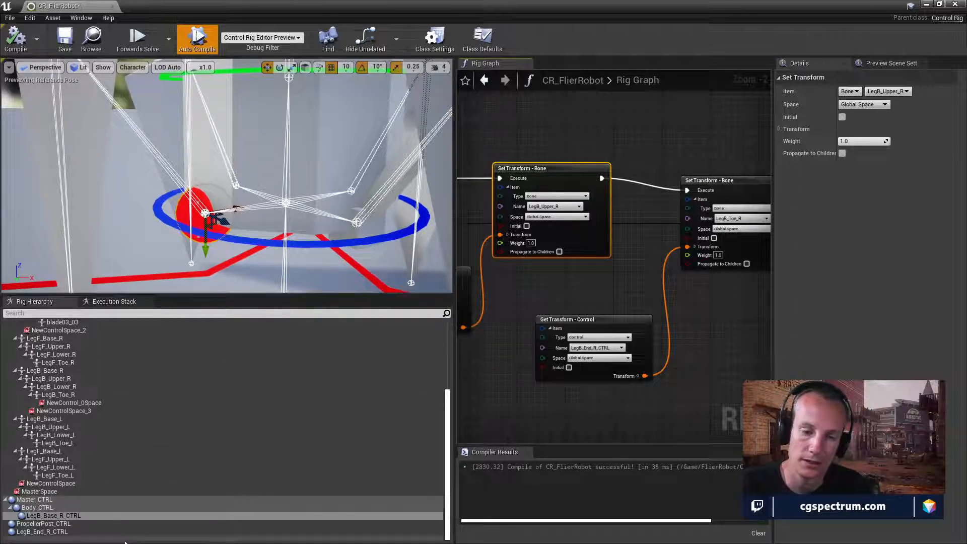
{"action": "left_click", "coordinate": [43, 524]}
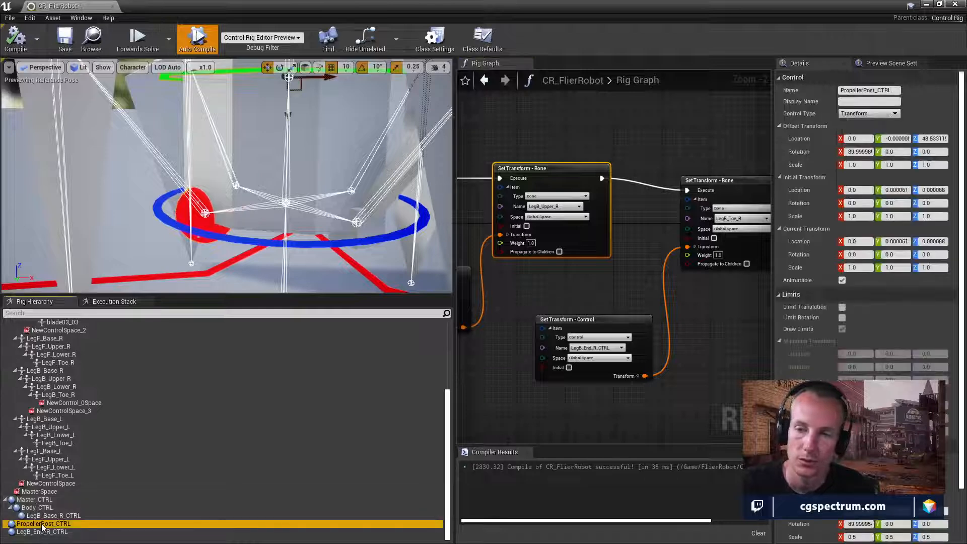
{"action": "right_click_drag", "start_coordinate": [724, 260], "coordinate": [592, 267]}
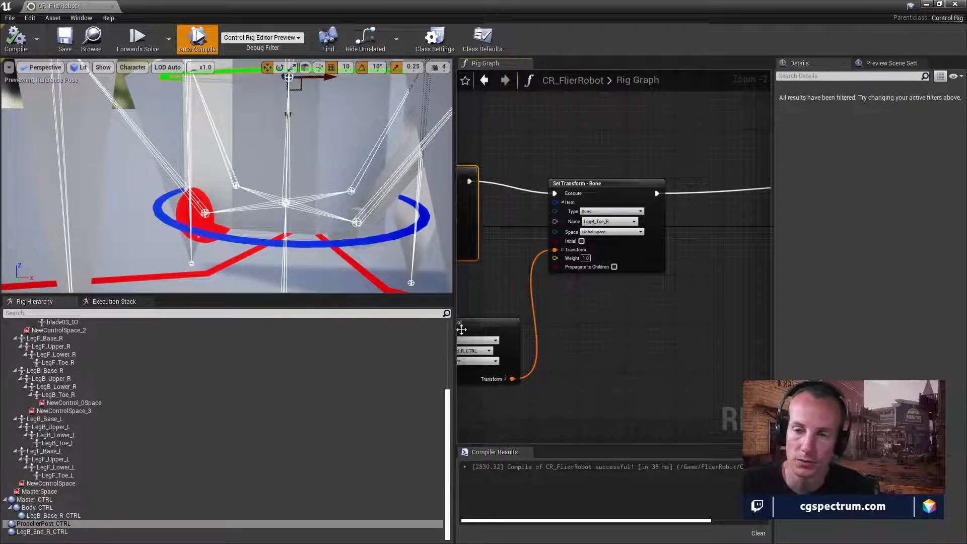
{"action": "left_click_drag", "start_coordinate": [461, 329], "coordinate": [505, 324]}
{"action": "left_click_drag", "start_coordinate": [589, 192], "coordinate": [625, 174]}
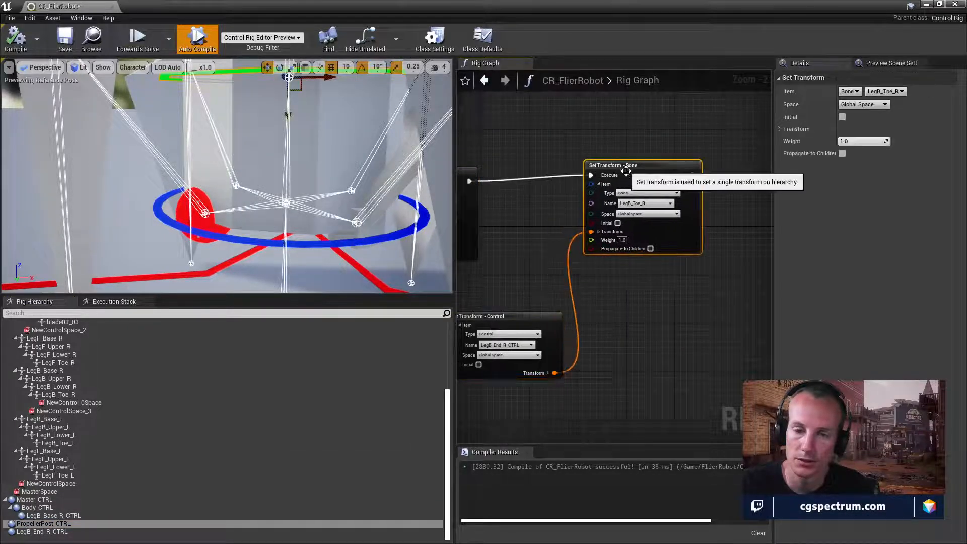
Step: Select LegB_End_R_CTRL, test raising it in the viewport, and recompile the rig to reset the pose
{"action": "left_click", "coordinate": [59, 532]}
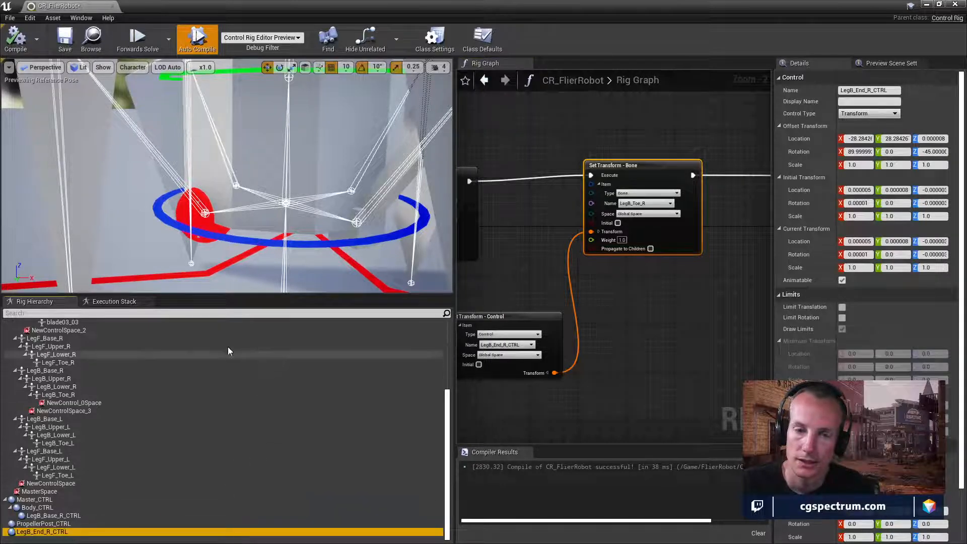
{"action": "left_click_drag", "start_coordinate": [281, 230], "coordinate": [281, 186]}
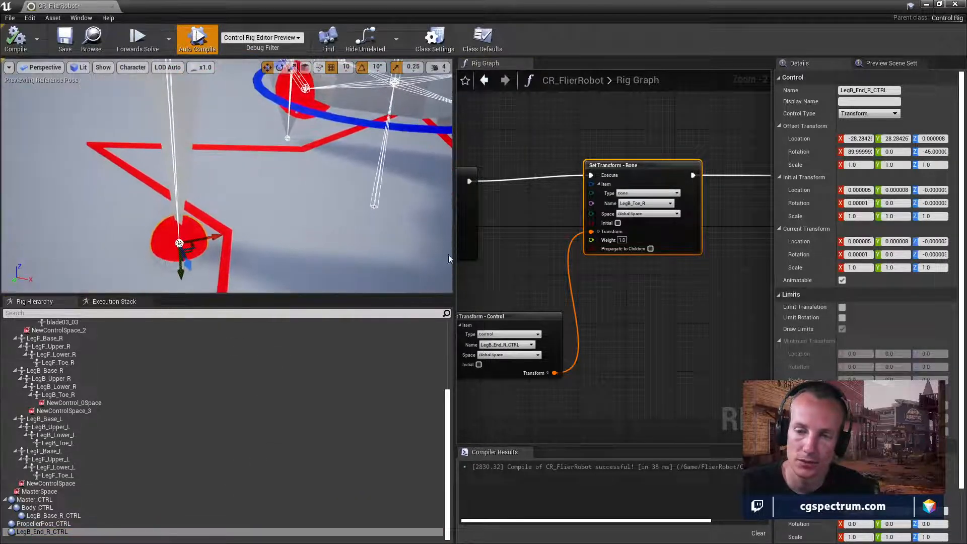
{"action": "right_click_drag", "start_coordinate": [602, 296], "coordinate": [681, 293]}
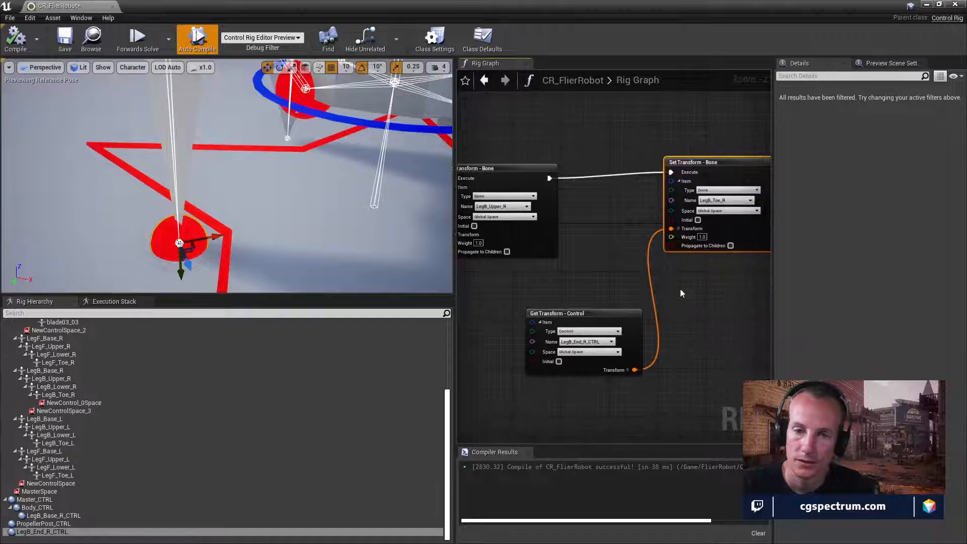
{"action": "mouse_move", "coordinate": [450, 217]}
{"action": "left_mouse_down"}
{"action": "mouse_move", "coordinate": [438, 221]}
{"action": "mouse_move", "coordinate": [451, 216]}
{"action": "left_mouse_up"}
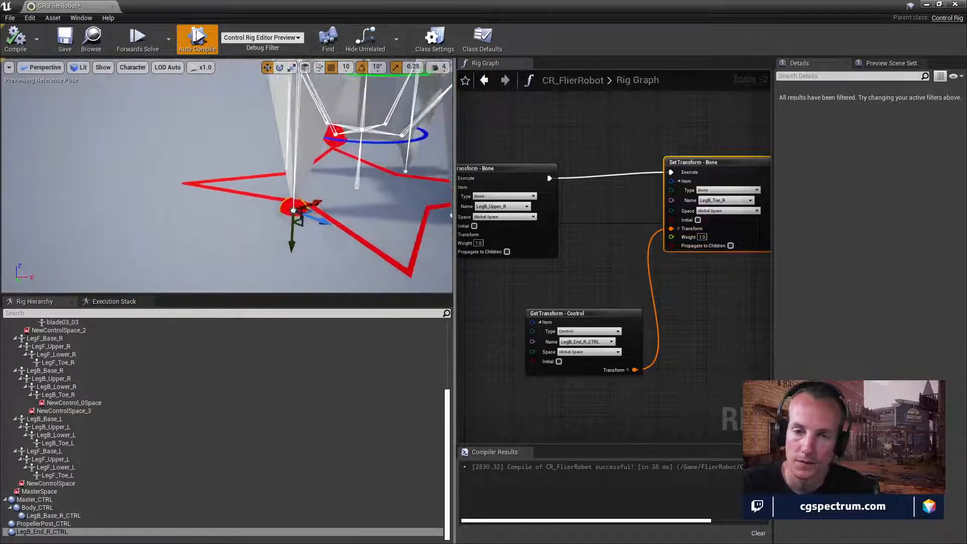
{"action": "left_click_drag", "start_coordinate": [292, 230], "coordinate": [293, 206]}
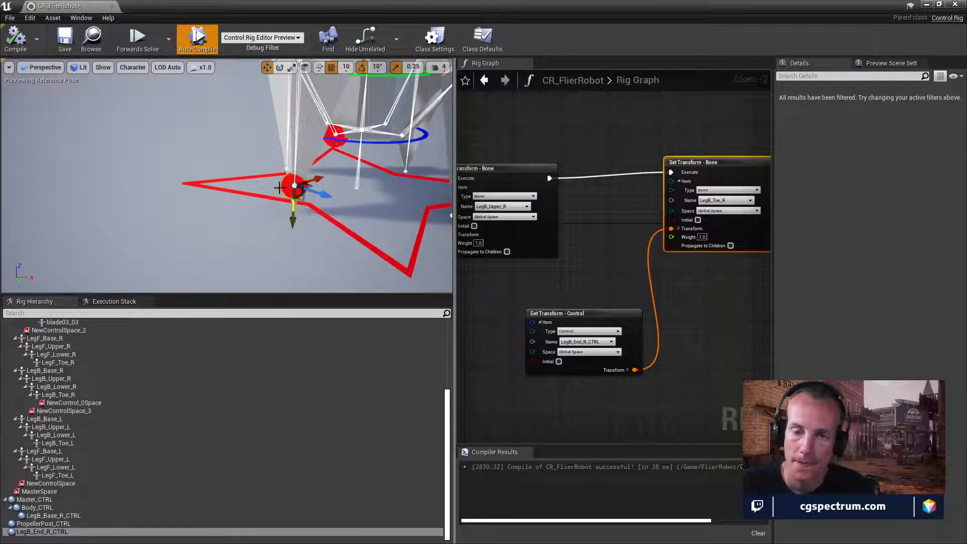
{"action": "left_click", "coordinate": [29, 43]}
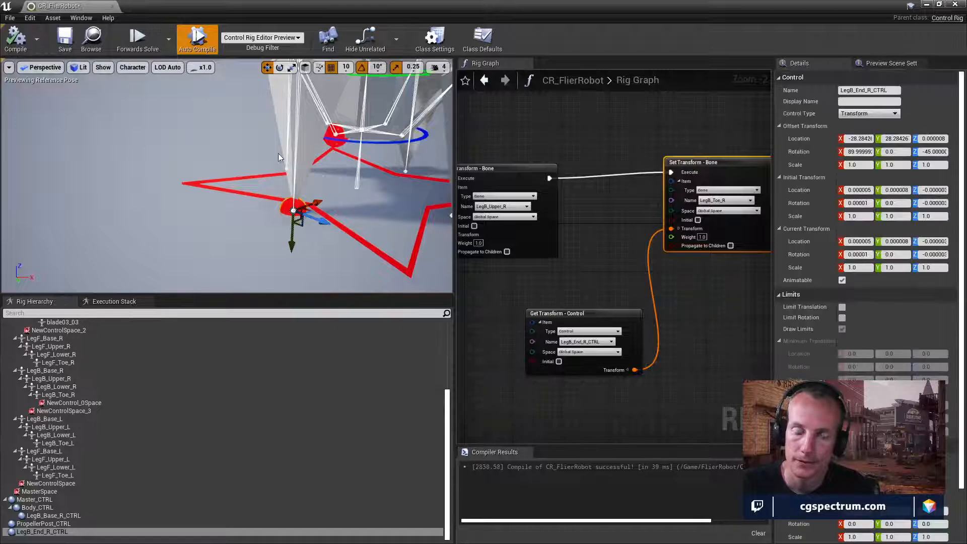
{"action": "left_click_drag", "start_coordinate": [279, 153], "coordinate": [287, 155]}
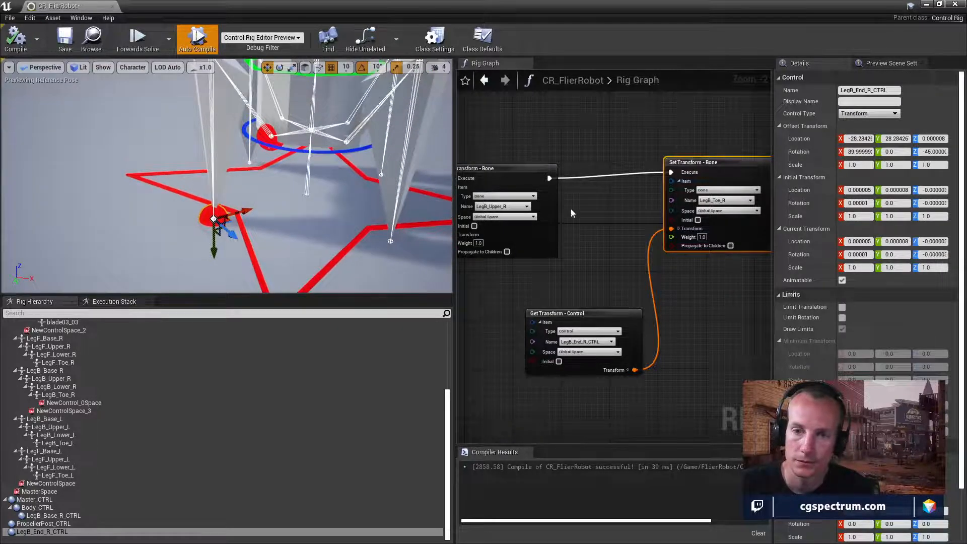
Step: Align the LegB_Toe_R Set Transform node level with the preceding LegB_Upper_R Set Transform node
{"action": "right_click_drag", "start_coordinate": [571, 213], "coordinate": [612, 327]}
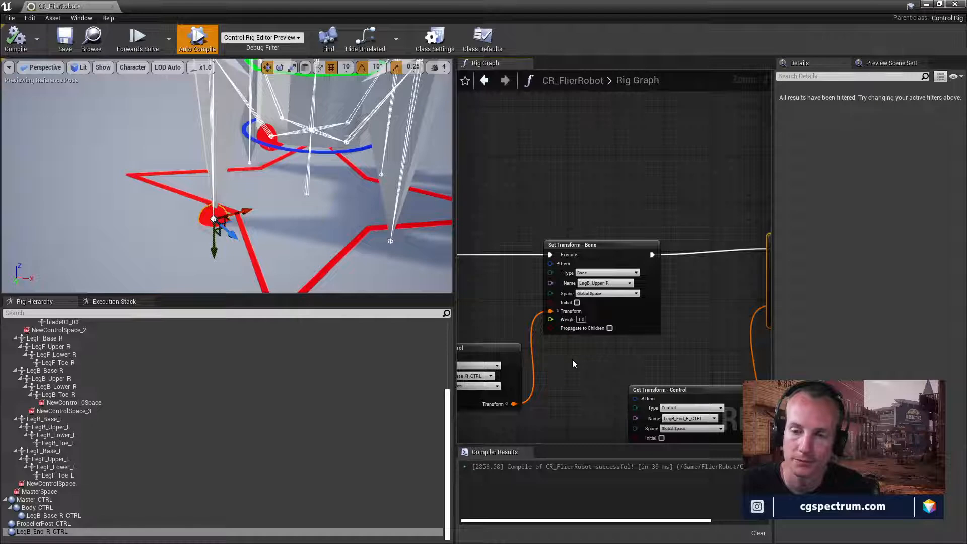
{"action": "right_click_drag", "start_coordinate": [567, 346], "coordinate": [610, 330]}
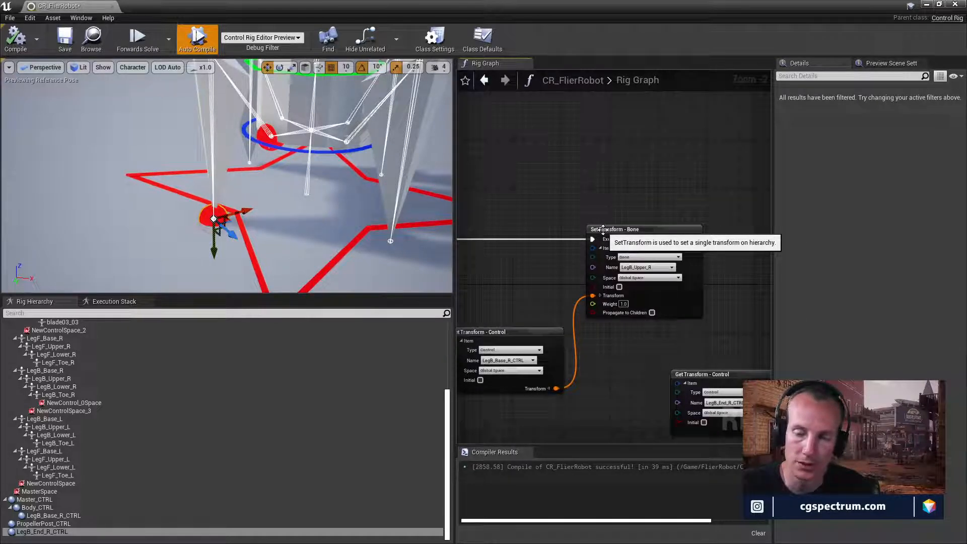
{"action": "right_click_drag", "start_coordinate": [655, 331], "coordinate": [530, 292]}
{"action": "left_click", "coordinate": [620, 213]}
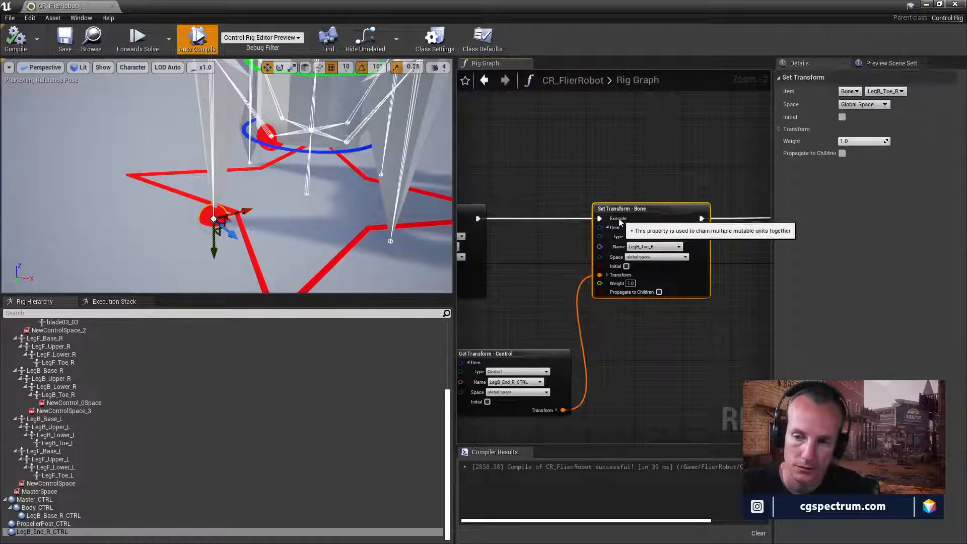
{"action": "left_click_drag", "start_coordinate": [619, 214], "coordinate": [614, 232]}
Step: Parent LegB_End_R_CTRL under Master_CTRL, and test the leg by moving Body_CTRL and recompiling the rig
{"action": "right_click_drag", "start_coordinate": [658, 351], "coordinate": [361, 349]}
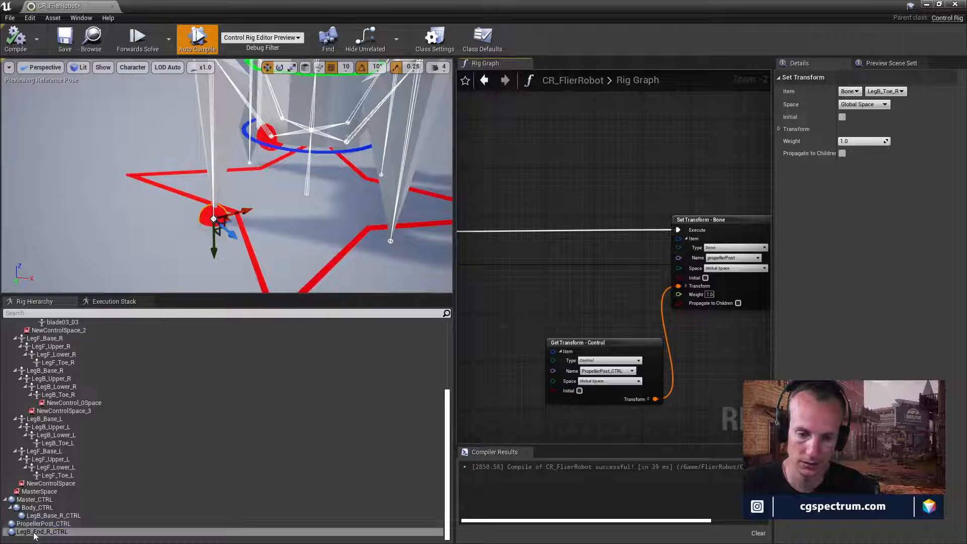
{"action": "left_click_drag", "start_coordinate": [34, 533], "coordinate": [39, 507]}
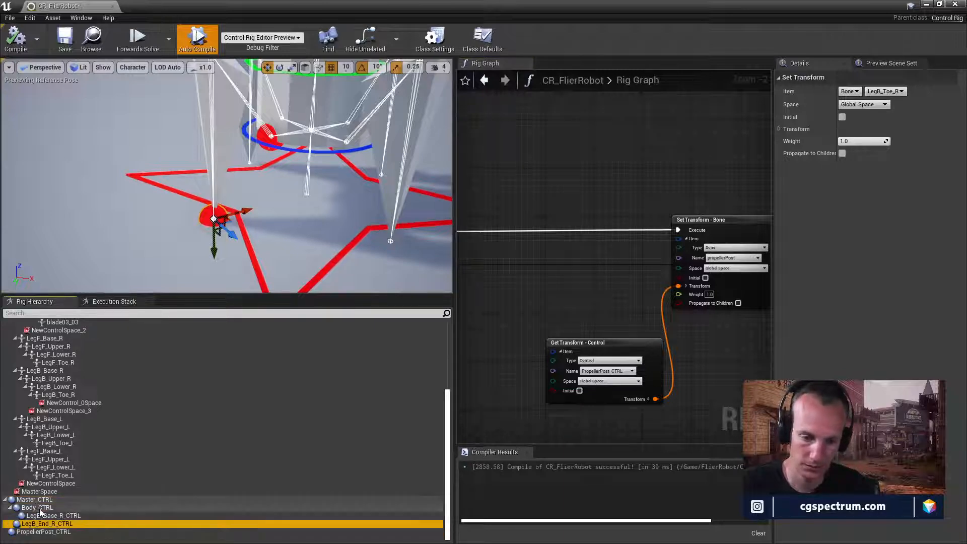
{"action": "left_click", "coordinate": [38, 507]}
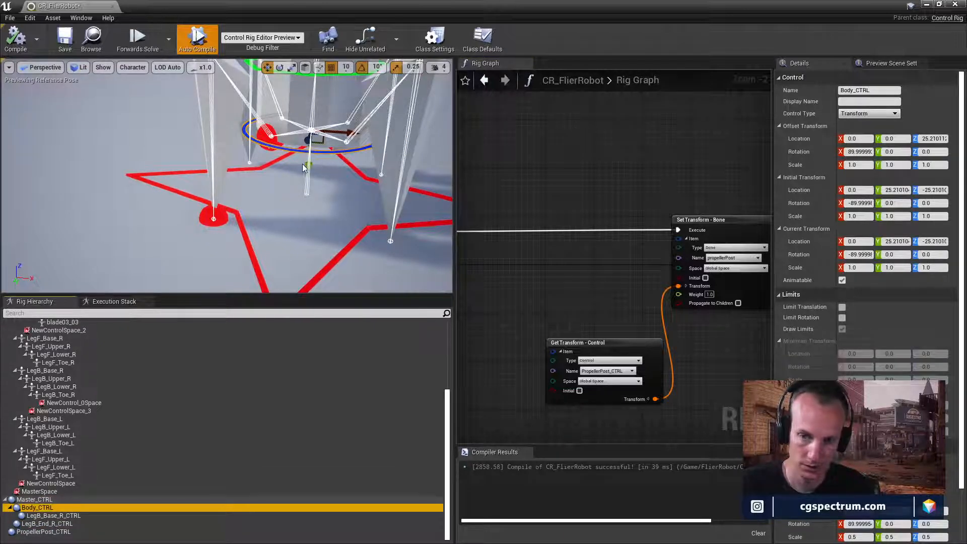
{"action": "mouse_move", "coordinate": [309, 164]}
{"action": "left_mouse_down"}
{"action": "mouse_move", "coordinate": [319, 105]}
{"action": "mouse_move", "coordinate": [321, 169]}
{"action": "left_mouse_up"}
{"action": "left_click", "coordinate": [16, 37]}
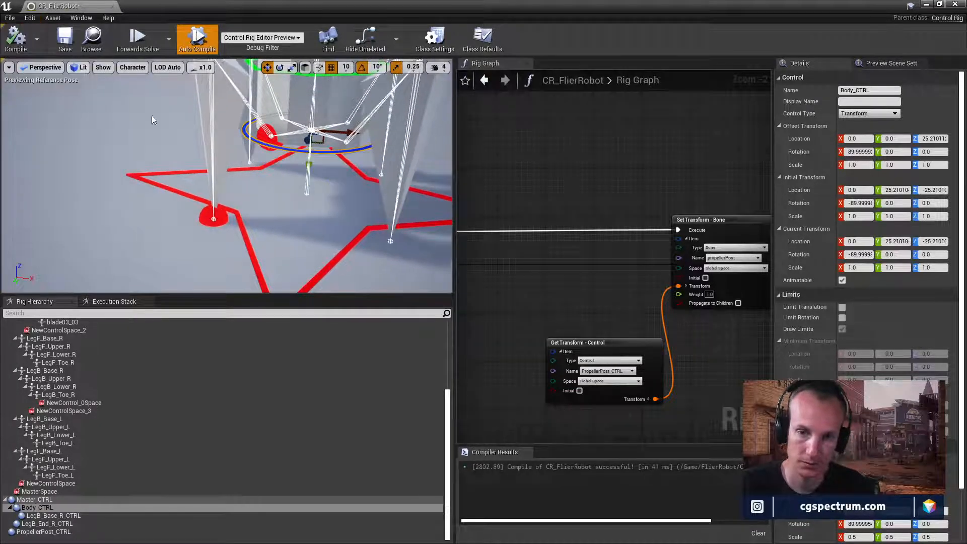
Step: Move the propellerPost Set Transform and PropellerPost_CTRL Get Transform nodes together closer to the LegB_Toe_R node
{"action": "left_click", "coordinate": [521, 258]}
{"action": "right_click_drag", "start_coordinate": [521, 258], "coordinate": [489, 243]}
{"action": "left_click_drag", "start_coordinate": [600, 169], "coordinate": [675, 370]}
{"action": "right_click_drag", "start_coordinate": [579, 257], "coordinate": [603, 260]}
{"action": "left_click_drag", "start_coordinate": [556, 187], "coordinate": [643, 389]}
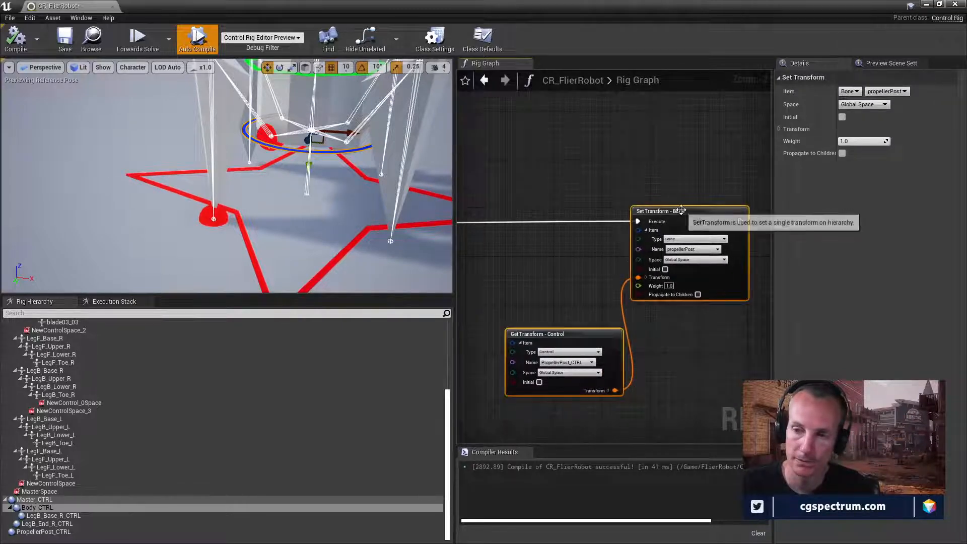
{"action": "left_click_drag", "start_coordinate": [681, 211], "coordinate": [573, 219]}
{"action": "right_click_drag", "start_coordinate": [593, 225], "coordinate": [726, 209]}
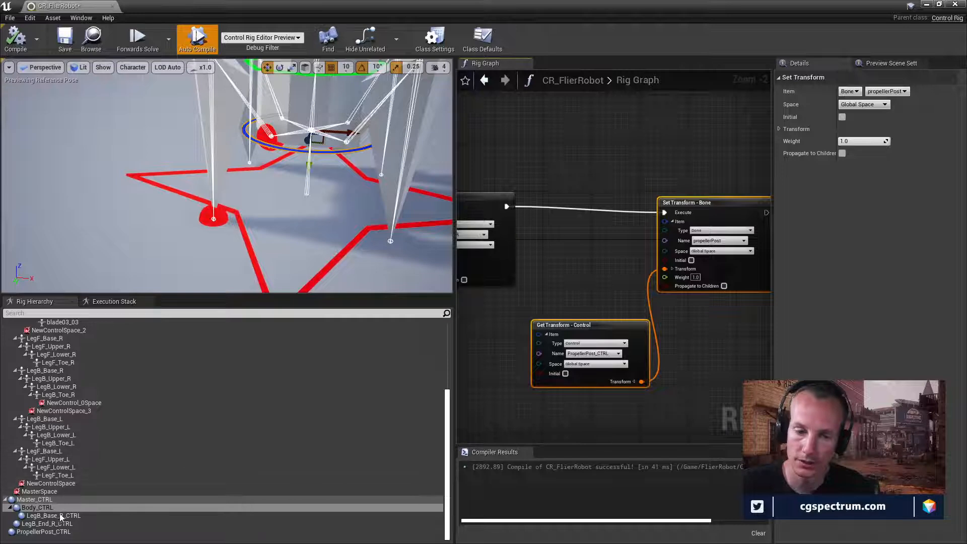
Step: Parent PropellerPost_CTRL under Body_CTRL in the rig hierarchy
{"action": "left_click", "coordinate": [61, 532]}
{"action": "key", "text": "f"}
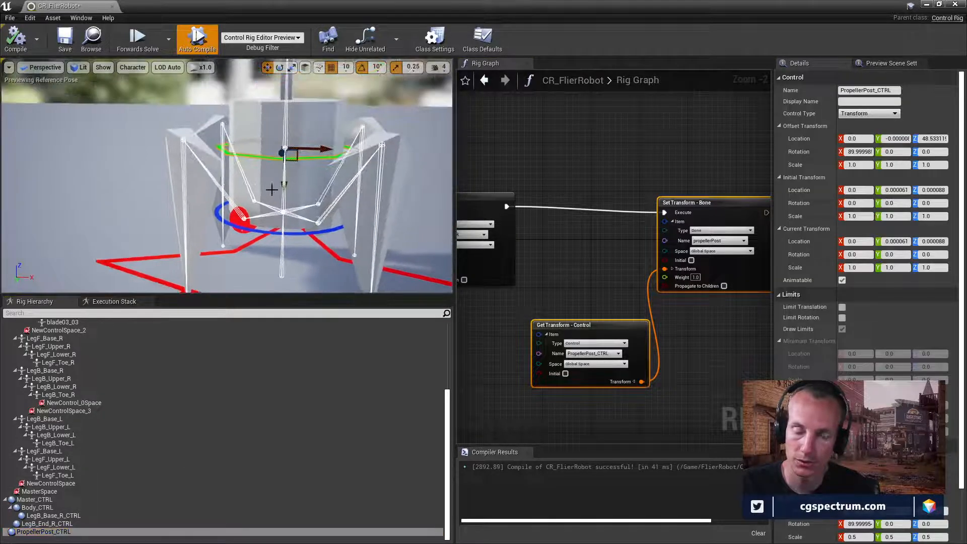
{"action": "right_click_drag", "start_coordinate": [297, 153], "coordinate": [301, 158]}
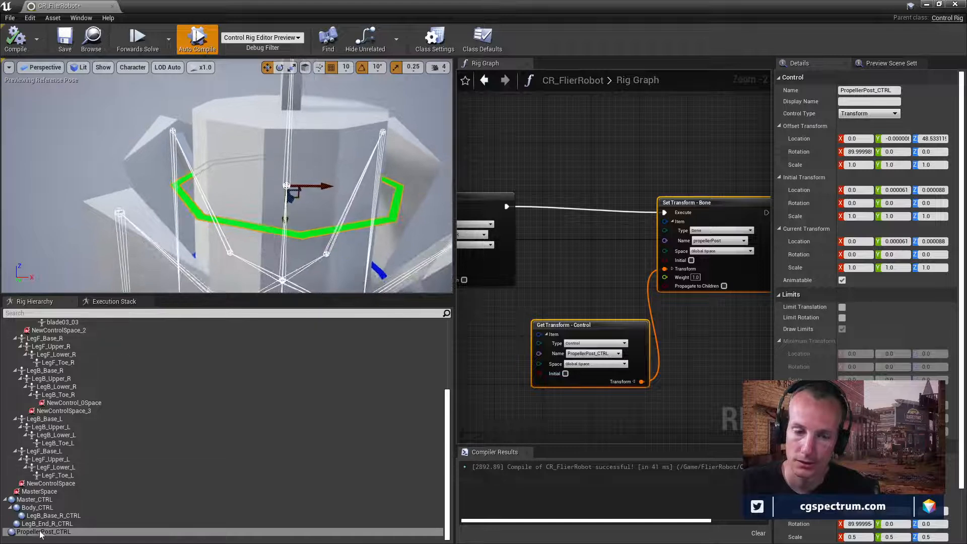
{"action": "left_click_drag", "start_coordinate": [41, 533], "coordinate": [46, 509]}
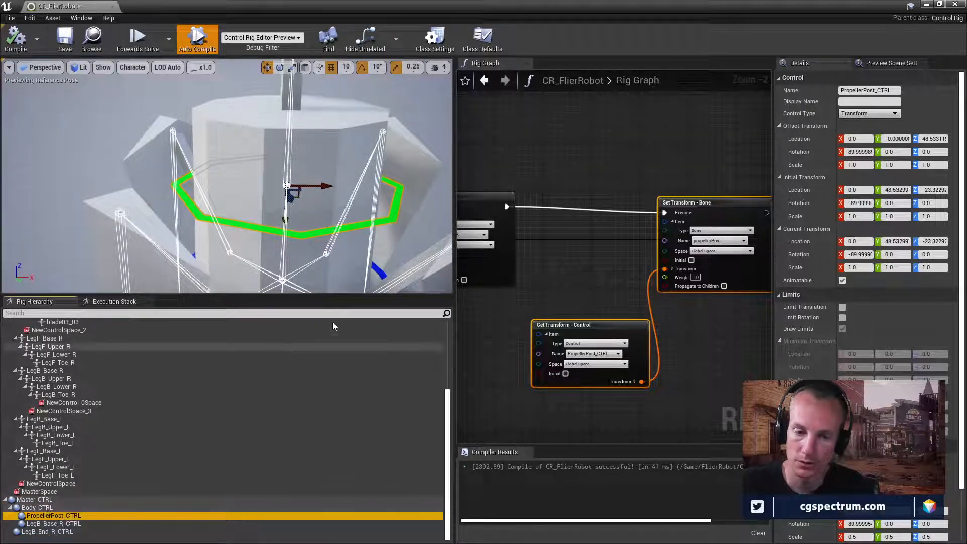
Step: Test the new parenting by moving Body_CTRL in the viewport, and recompile the rig to reset the pose
{"action": "right_click_drag", "start_coordinate": [344, 252], "coordinate": [357, 258]}
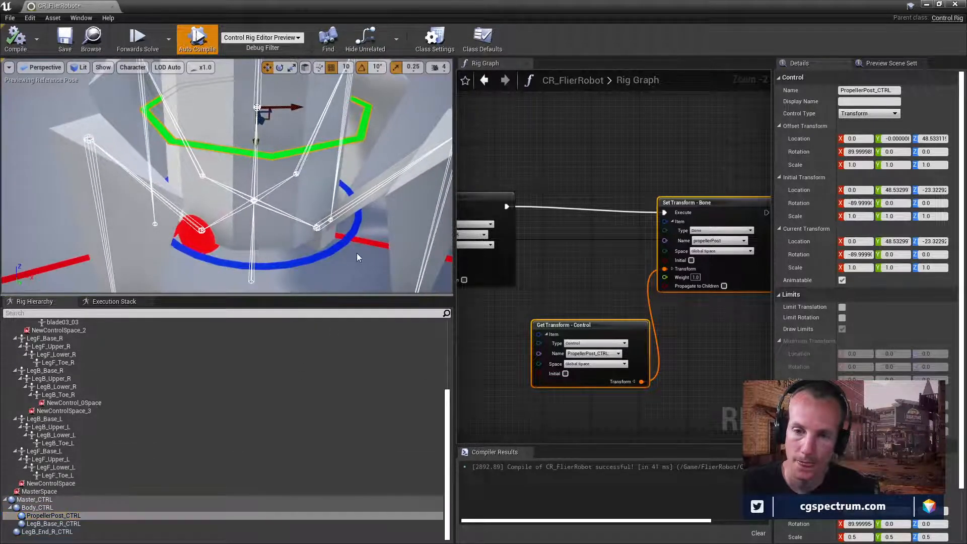
{"action": "left_click", "coordinate": [330, 252]}
{"action": "mouse_move", "coordinate": [257, 231]}
{"action": "left_mouse_down"}
{"action": "mouse_move", "coordinate": [260, 187]}
{"action": "mouse_move", "coordinate": [274, 235]}
{"action": "left_mouse_up"}
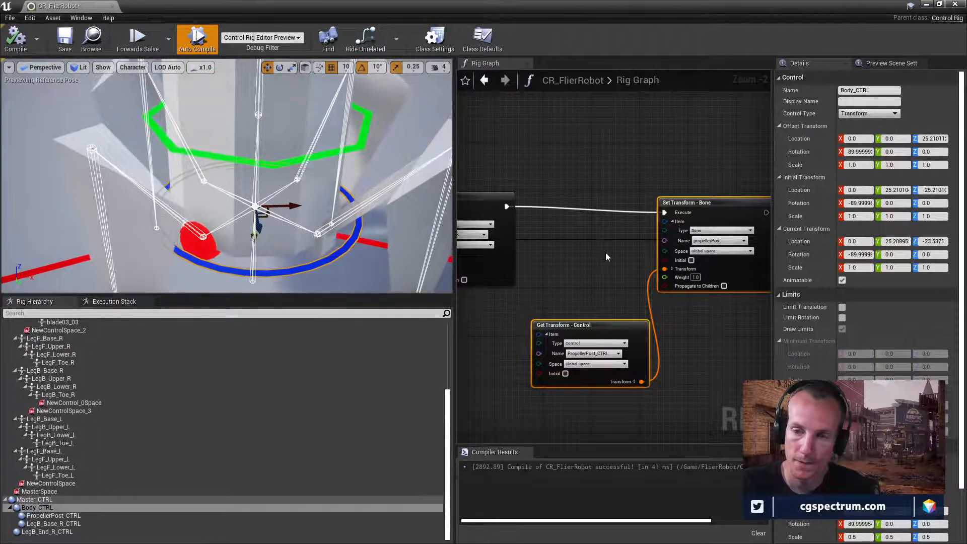
{"action": "right_click_drag", "start_coordinate": [611, 255], "coordinate": [695, 234]}
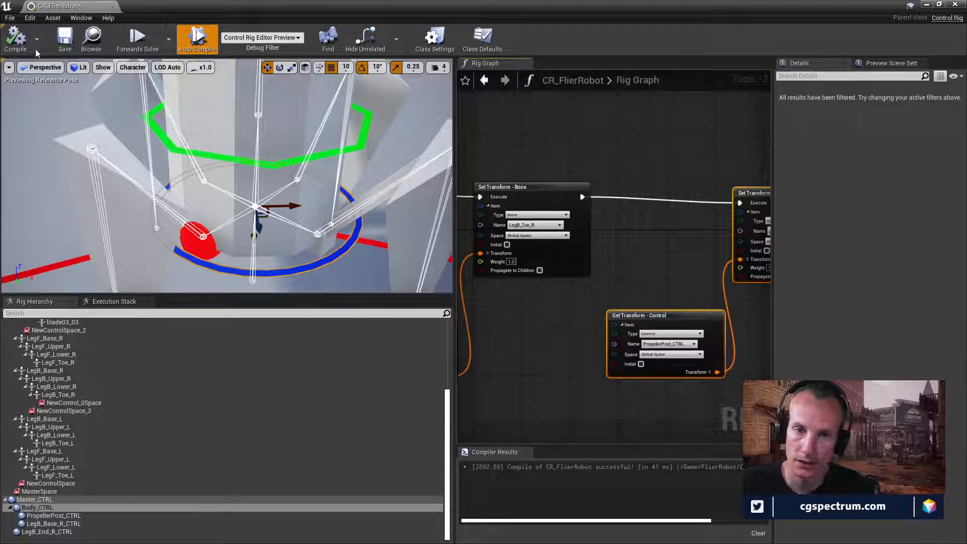
{"action": "left_click", "coordinate": [20, 43]}
Step: Turn off Propagate to Children on the bodyBase Set Transform node, test it by raising Body_CTRL, and turn propagation back on
{"action": "right_click_drag", "start_coordinate": [563, 221], "coordinate": [636, 217]}
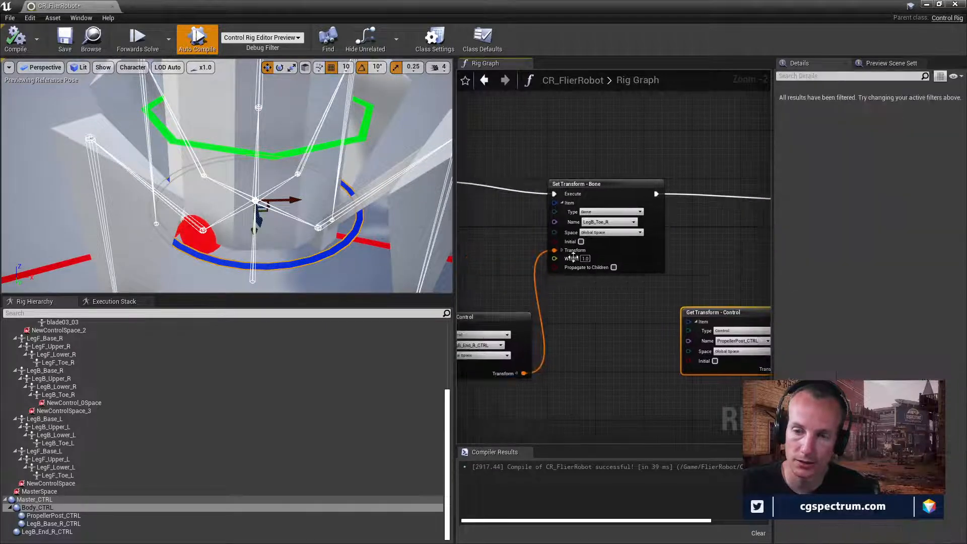
{"action": "right_click_drag", "start_coordinate": [573, 258], "coordinate": [771, 263]}
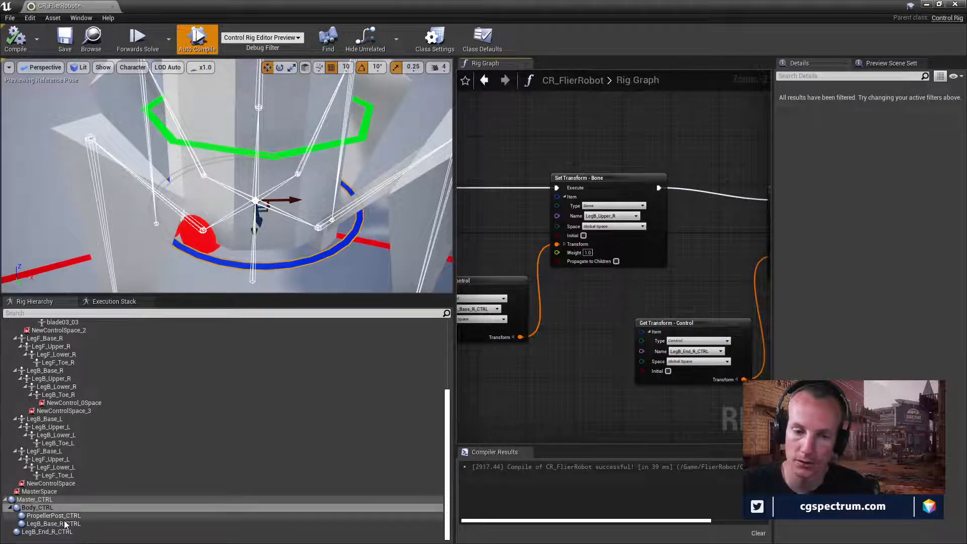
{"action": "right_click_drag", "start_coordinate": [616, 308], "coordinate": [758, 302]}
{"action": "right_click_drag", "start_coordinate": [567, 306], "coordinate": [697, 326]}
{"action": "right_click_drag", "start_coordinate": [595, 313], "coordinate": [666, 300]}
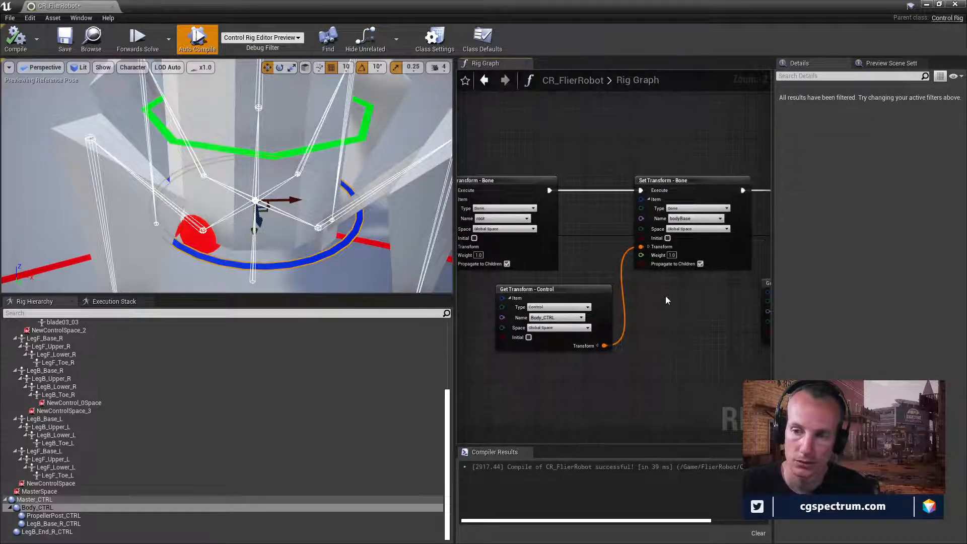
{"action": "left_click", "coordinate": [700, 264]}
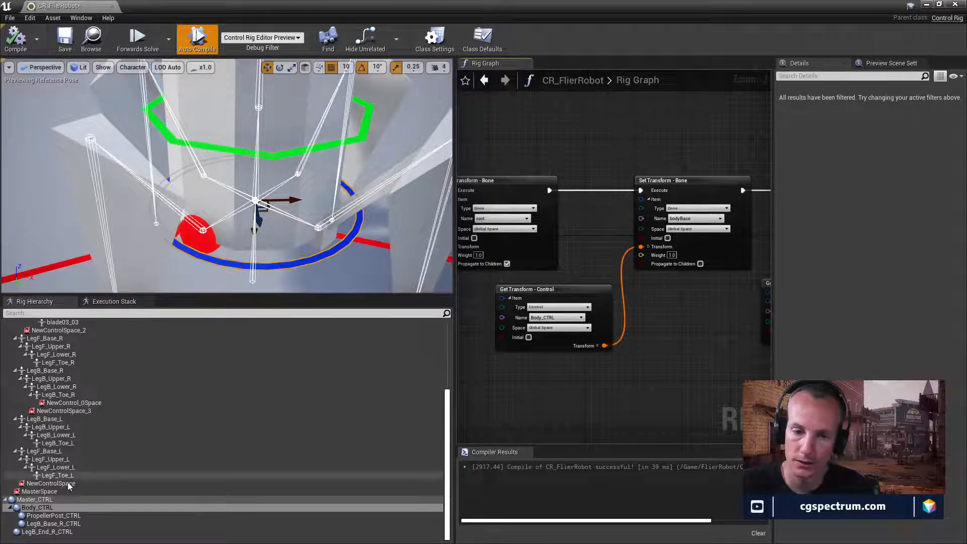
{"action": "left_click", "coordinate": [38, 507]}
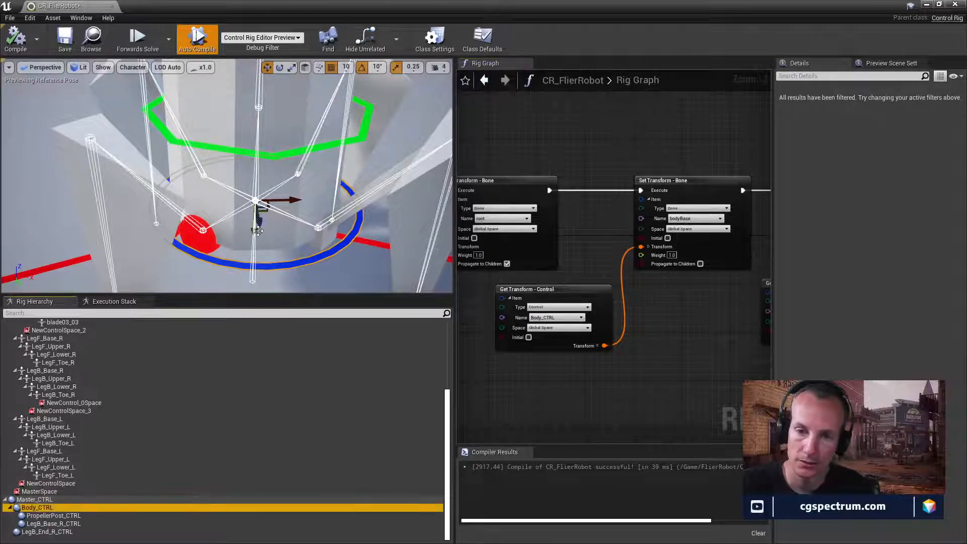
{"action": "mouse_move", "coordinate": [261, 215]}
{"action": "left_mouse_down"}
{"action": "mouse_move", "coordinate": [261, 183]}
{"action": "mouse_move", "coordinate": [269, 236]}
{"action": "mouse_move", "coordinate": [276, 195]}
{"action": "mouse_move", "coordinate": [278, 231]}
{"action": "mouse_move", "coordinate": [277, 206]}
{"action": "left_mouse_up"}
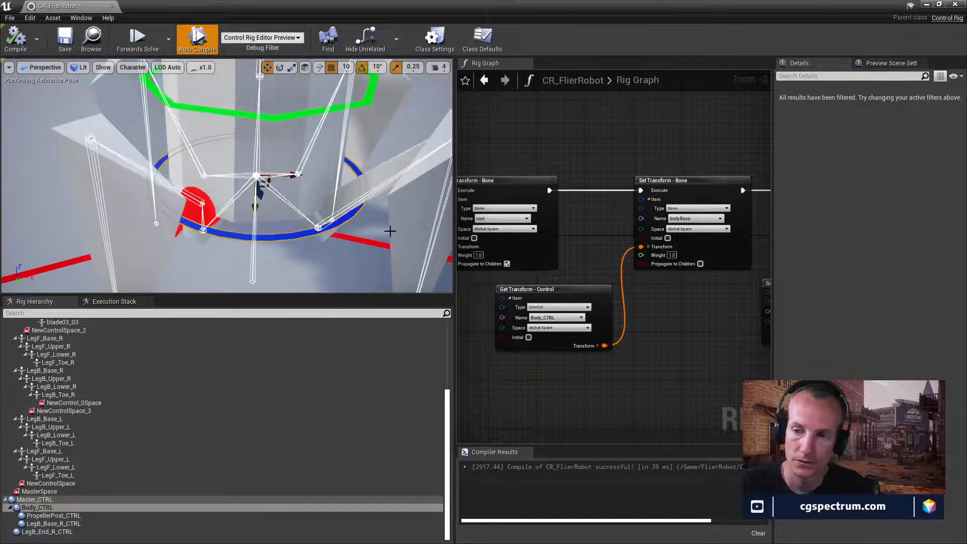
{"action": "left_click", "coordinate": [700, 264]}
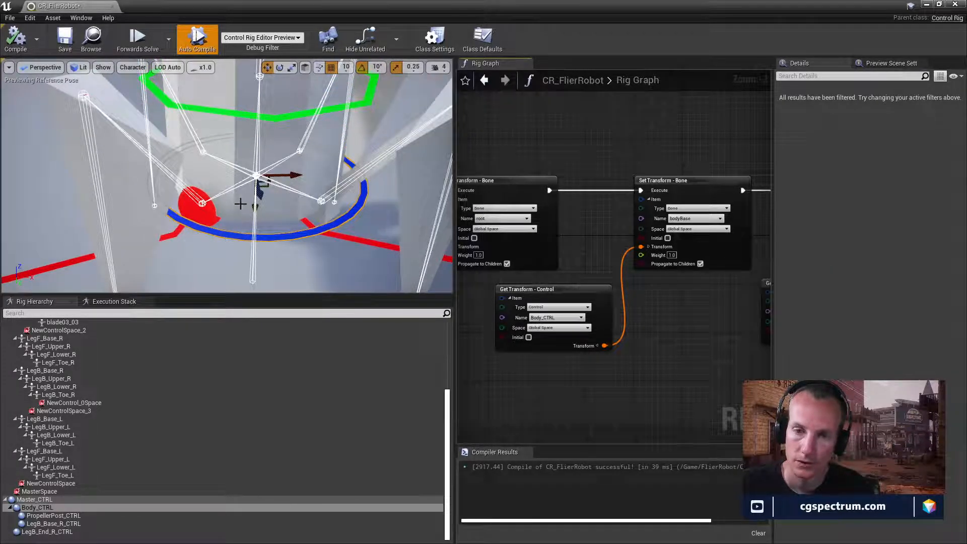
Step: Test how the body and legs follow by moving Body_CTRL up and down in the viewport
{"action": "left_click_drag", "start_coordinate": [257, 209], "coordinate": [204, 204]}
{"action": "right_click_drag", "start_coordinate": [204, 204], "coordinate": [186, 237]}
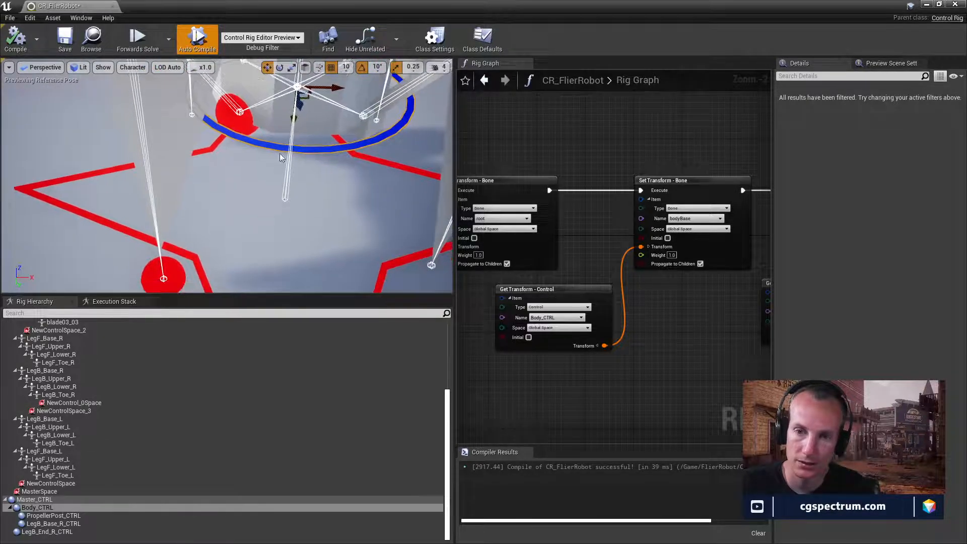
{"action": "left_click_drag", "start_coordinate": [293, 118], "coordinate": [500, 238]}
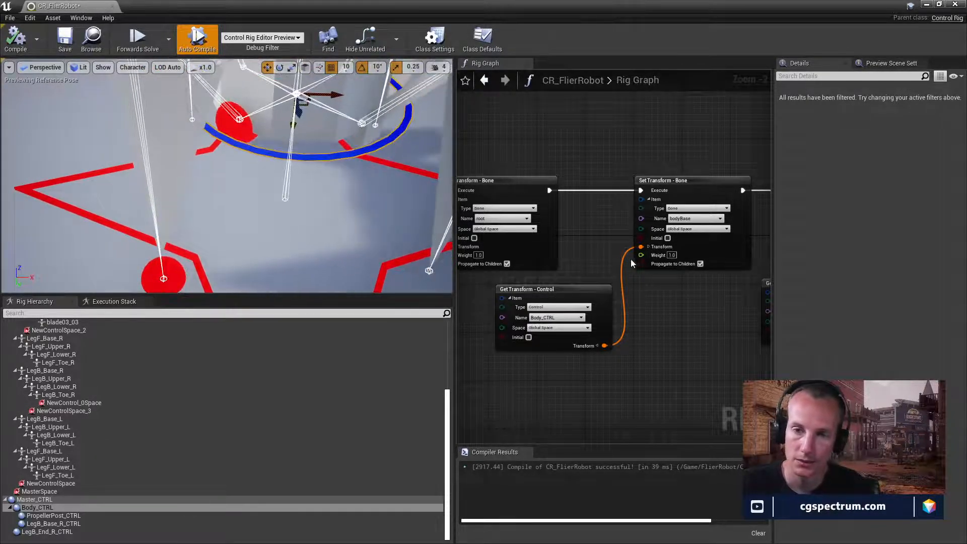
{"action": "right_click_drag", "start_coordinate": [655, 213], "coordinate": [637, 233]}
Step: Select PropellerPost_CTRL and move it vertically in the viewport to test how the propeller bones follow
{"action": "right_click_drag", "start_coordinate": [302, 206], "coordinate": [317, 176]}
{"action": "scroll", "coordinate": [302, 206], "scroll_direction": "down", "scroll_amount": 4}
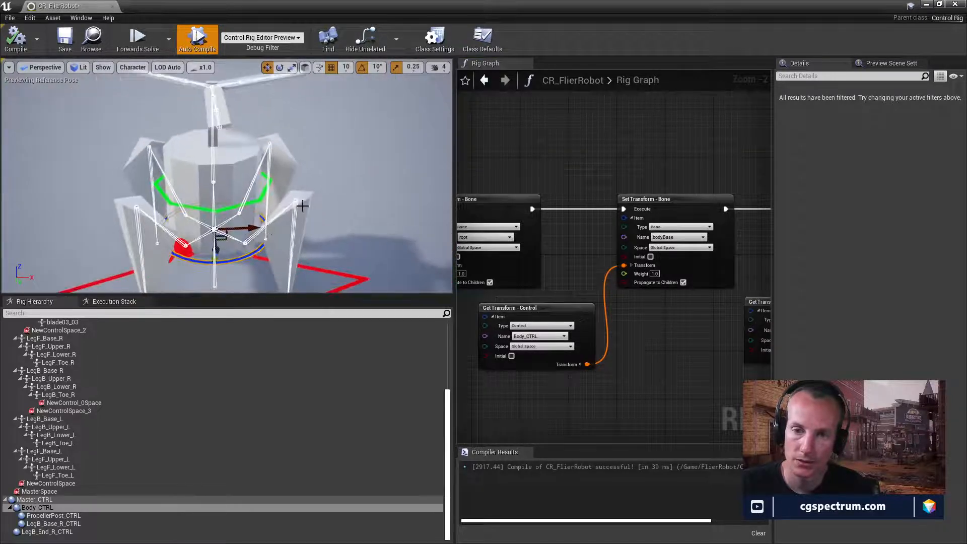
{"action": "left_click", "coordinate": [233, 205]}
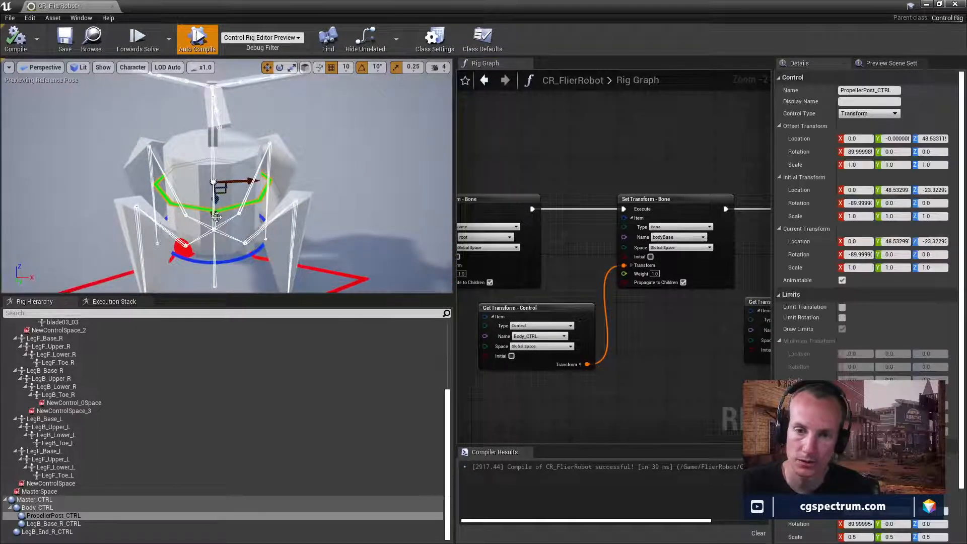
{"action": "right_click_drag", "start_coordinate": [217, 218], "coordinate": [231, 221]}
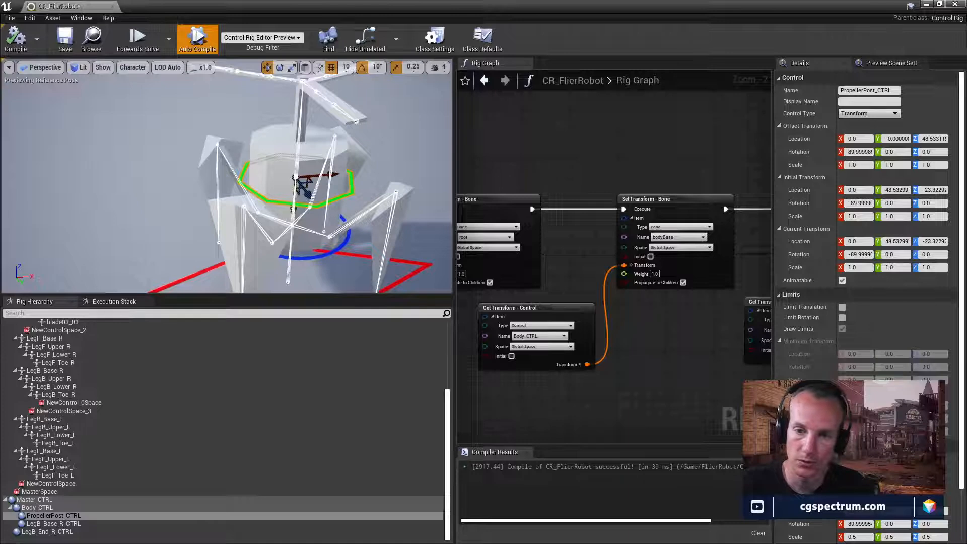
{"action": "mouse_move", "coordinate": [295, 177]}
{"action": "left_mouse_down"}
{"action": "mouse_move", "coordinate": [296, 204]}
{"action": "mouse_move", "coordinate": [296, 169]}
{"action": "mouse_move", "coordinate": [299, 235]}
{"action": "mouse_move", "coordinate": [300, 196]}
{"action": "left_mouse_up"}
Step: Enable Propagate to Children on the propellerPost Set Transform node, and test it by moving PropellerPost_CTRL
{"action": "right_click_drag", "start_coordinate": [564, 255], "coordinate": [438, 232]}
{"action": "right_click_drag", "start_coordinate": [731, 241], "coordinate": [574, 250]}
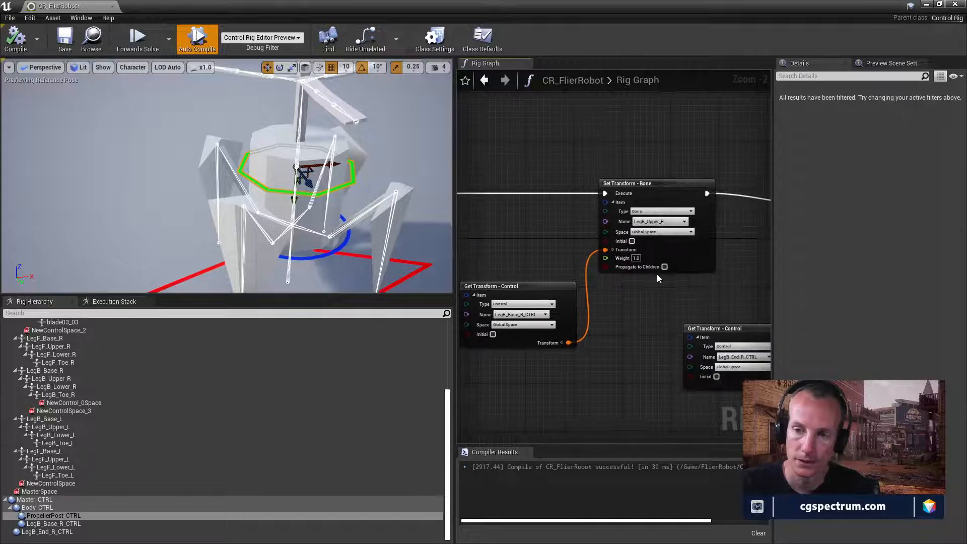
{"action": "right_click_drag", "start_coordinate": [658, 279], "coordinate": [750, 278]}
{"action": "right_click_drag", "start_coordinate": [484, 276], "coordinate": [624, 276]}
{"action": "right_click_drag", "start_coordinate": [721, 280], "coordinate": [608, 277]}
{"action": "left_click", "coordinate": [608, 277]}
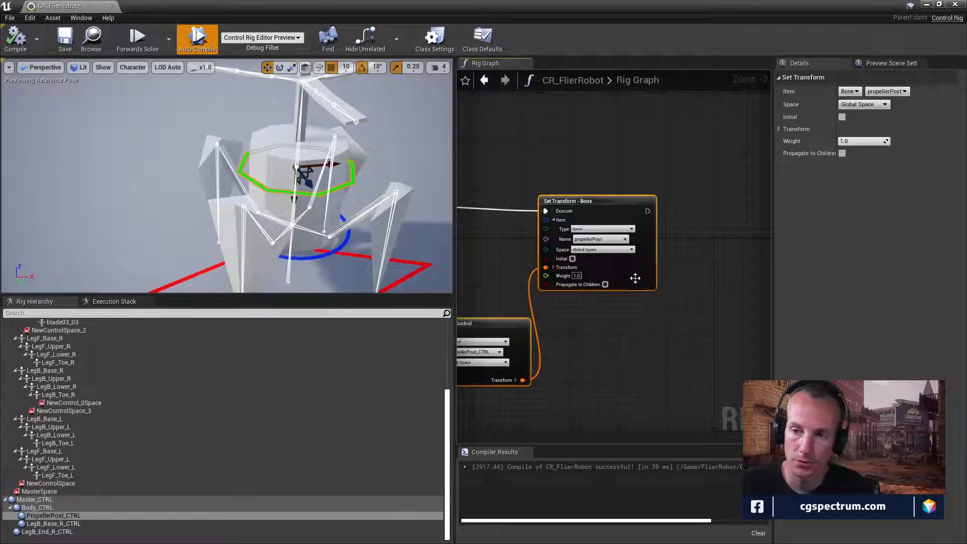
{"action": "left_click", "coordinate": [606, 285]}
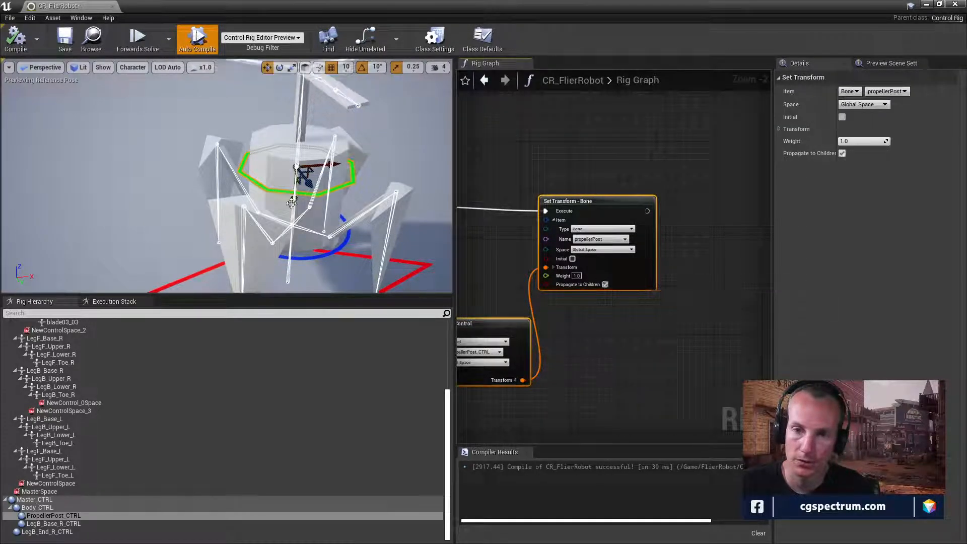
{"action": "left_click_drag", "start_coordinate": [291, 203], "coordinate": [325, 197]}
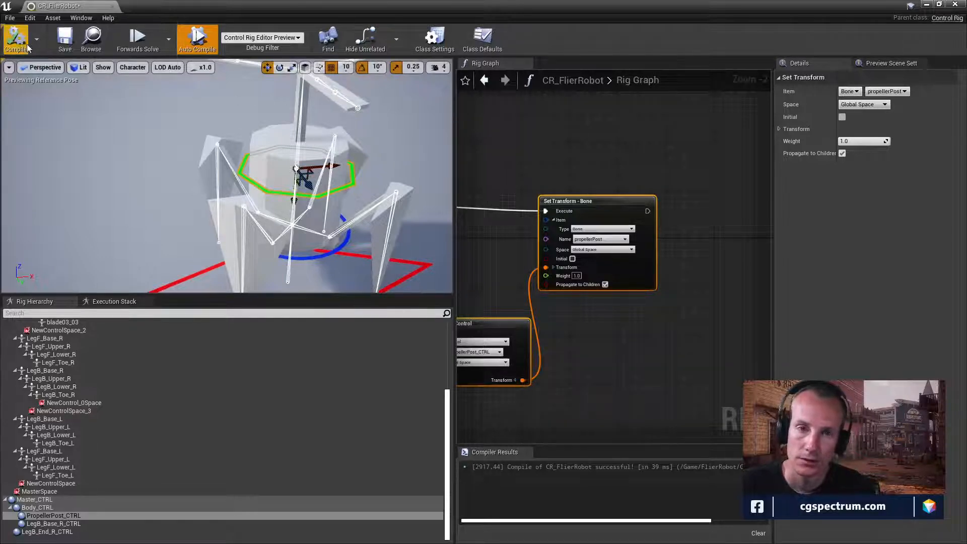
Step: Recompile the rig to reset the pose and save CR_FlierRobot
{"action": "left_click_drag", "start_coordinate": [226, 177], "coordinate": [217, 156], "text": "alt"}
{"action": "middle_click_drag", "start_coordinate": [216, 156], "coordinate": [217, 202], "text": "alt"}
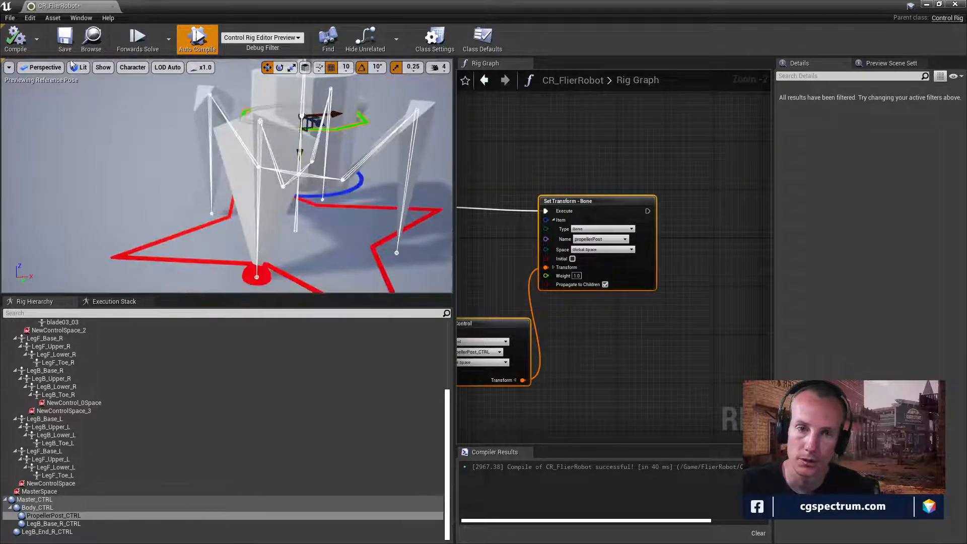
{"action": "left_click", "coordinate": [65, 39]}
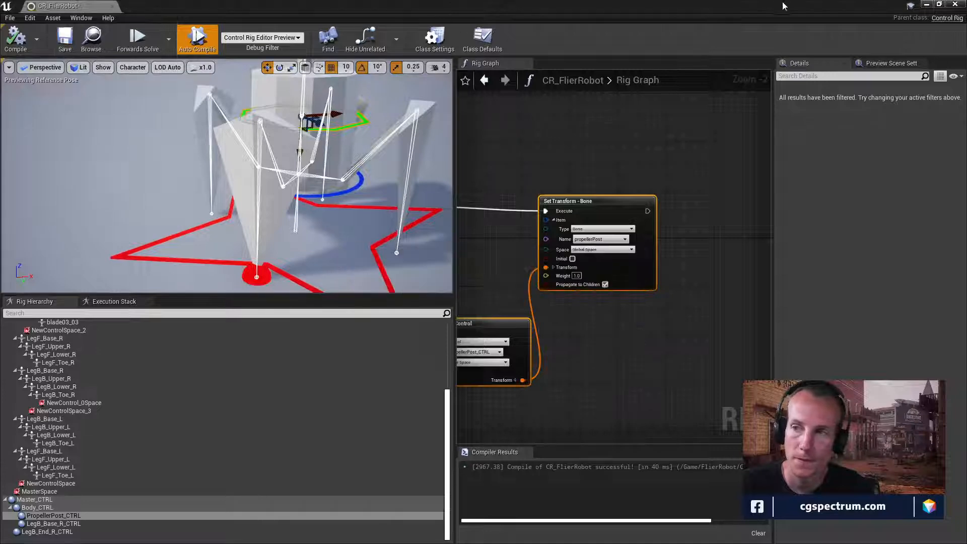
Step: Uncover the Content Browser and start a source control check-in of the CR_FlierRobot asset
{"action": "left_click", "coordinate": [939, 4]}
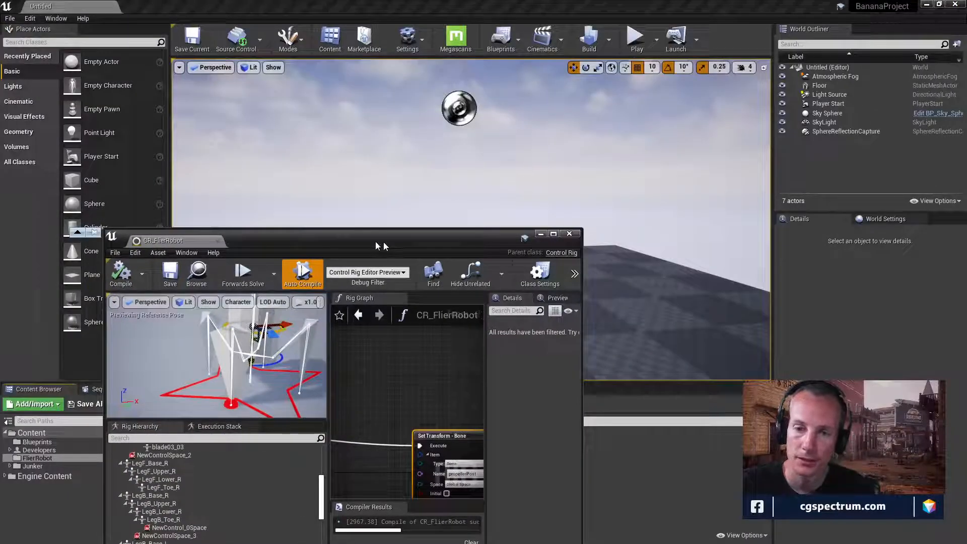
{"action": "left_click_drag", "start_coordinate": [378, 246], "coordinate": [688, 139]}
{"action": "right_click", "coordinate": [216, 450]}
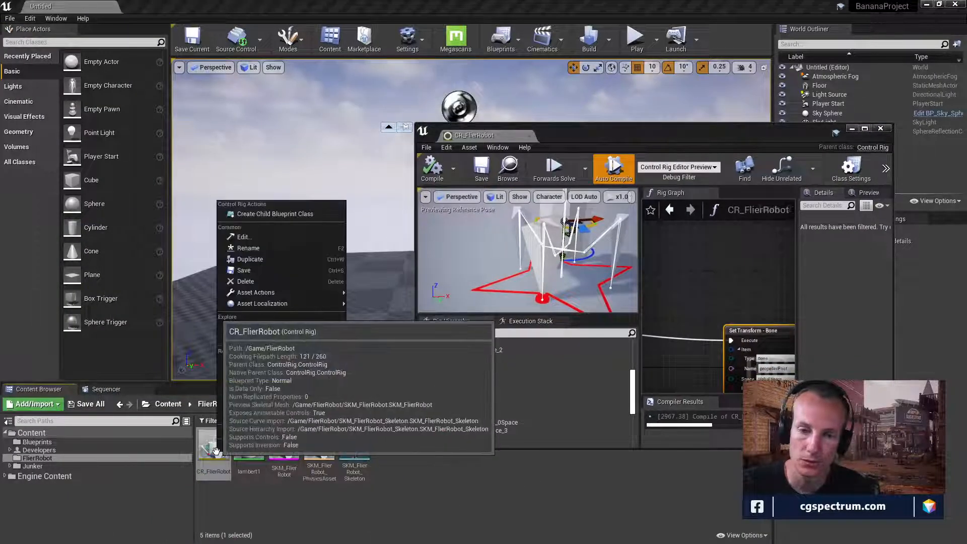
{"action": "mouse_move", "coordinate": [303, 446]}
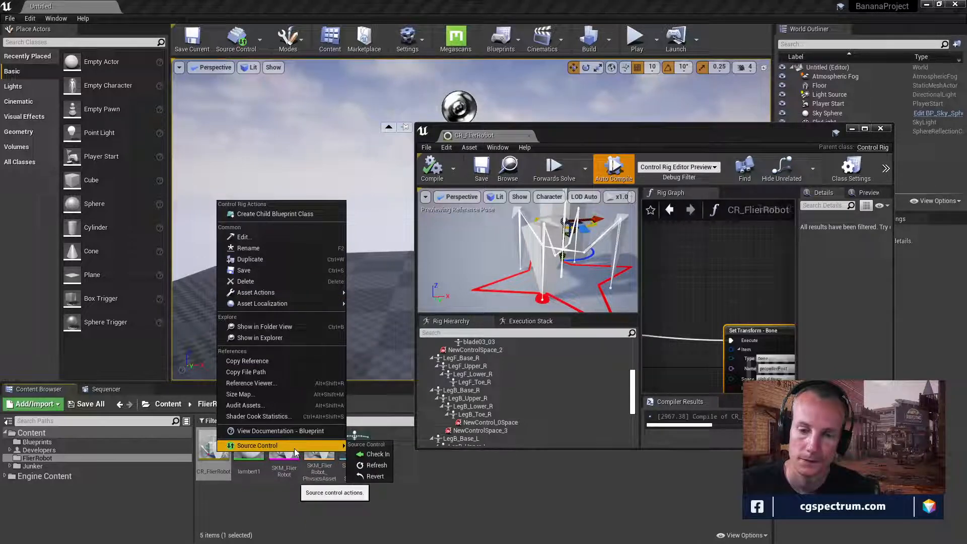
{"action": "left_click", "coordinate": [378, 454]}
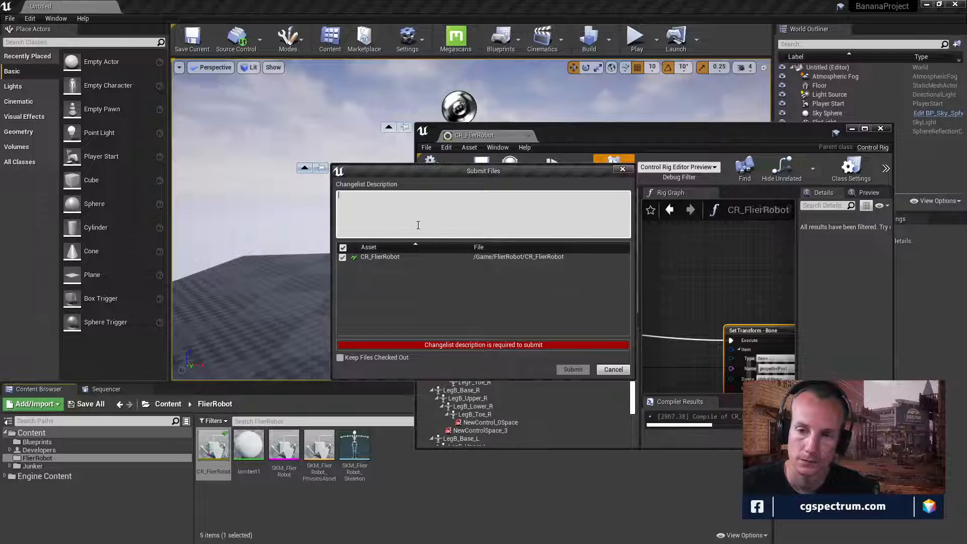
Step: Submit the changelist described as "Updating progress on control rig" with files kept checked out, and return to the maximized rig editor
{"action": "type", "text": "Updating pr"}
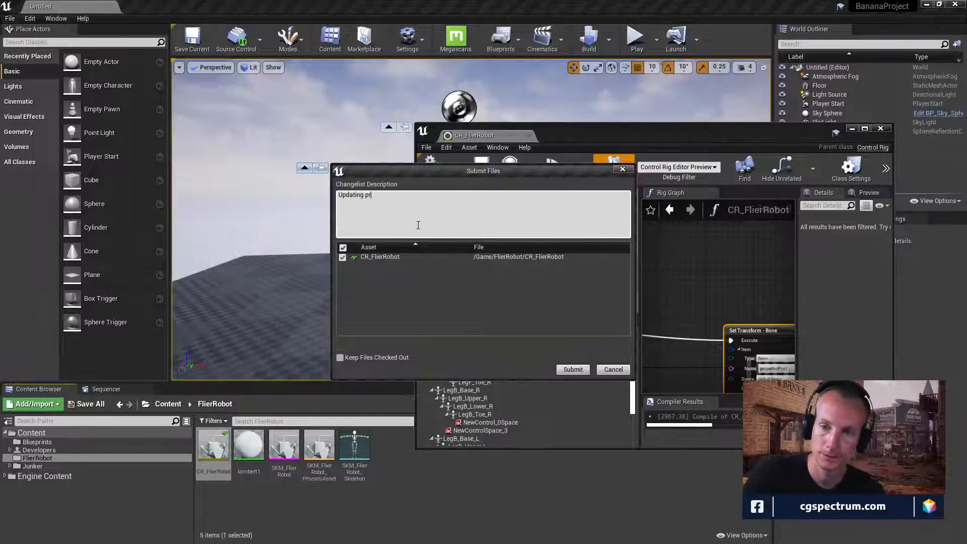
{"action": "type", "text": "ogress on control rig"}
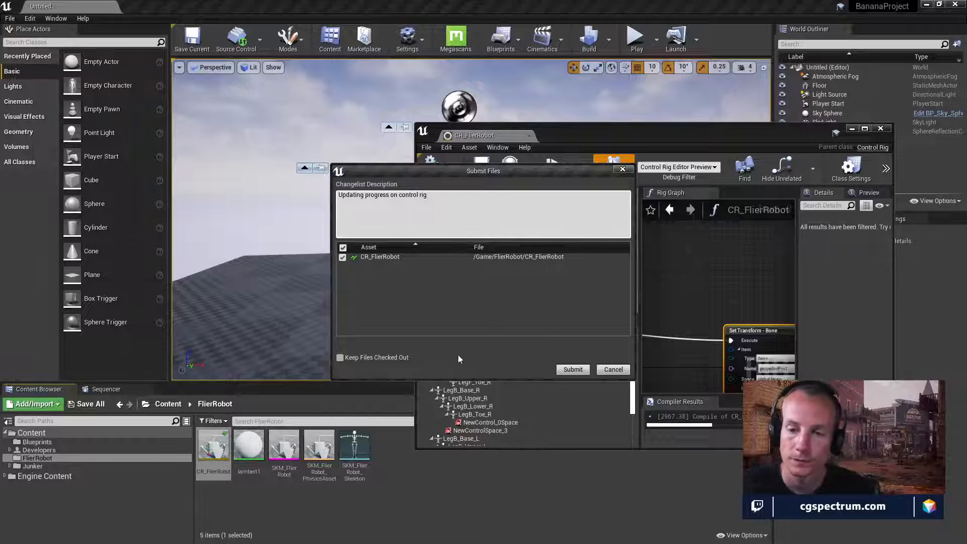
{"action": "left_click", "coordinate": [358, 359]}
{"action": "left_click", "coordinate": [574, 369]}
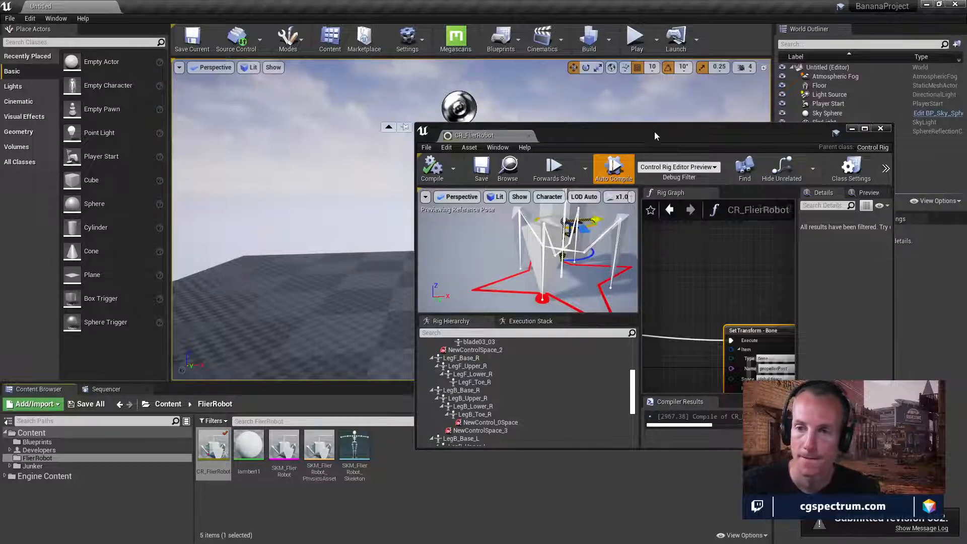
{"action": "left_click_drag", "start_coordinate": [655, 133], "coordinate": [261, 1]}
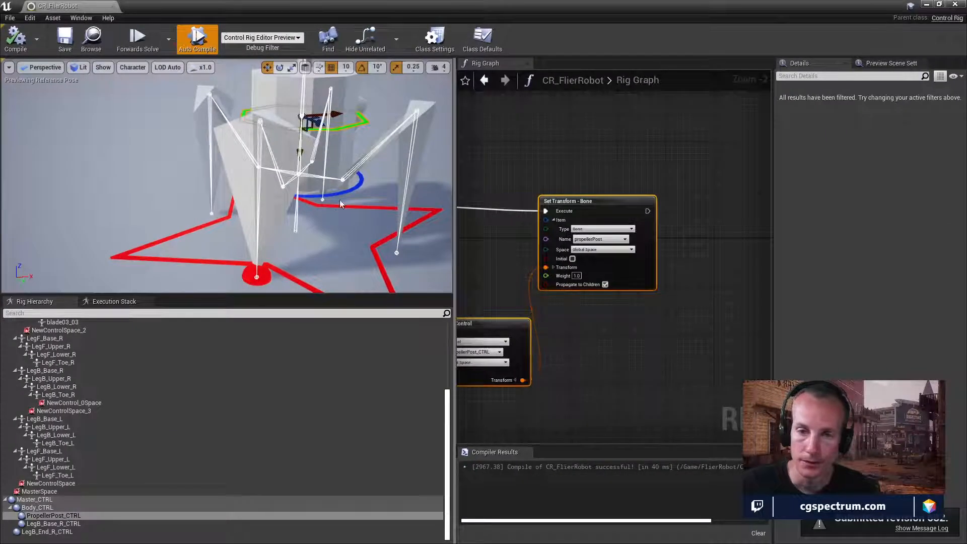
Step: Move the LegB_Upper_R and LegB_Toe_R Set Transform nodes and their control Get Transform nodes together higher in the Rig Graph
{"action": "right_click_drag", "start_coordinate": [340, 204], "coordinate": [360, 165]}
{"action": "right_click_drag", "start_coordinate": [599, 273], "coordinate": [706, 254]}
{"action": "scroll", "coordinate": [695, 263], "scroll_direction": "down", "scroll_amount": 2}
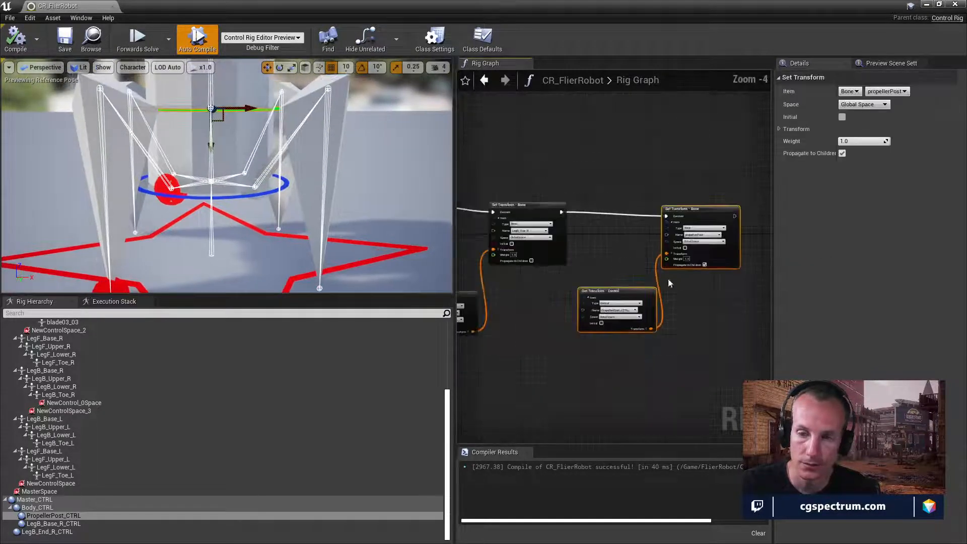
{"action": "right_click_drag", "start_coordinate": [596, 224], "coordinate": [807, 238]}
{"action": "right_click_drag", "start_coordinate": [713, 263], "coordinate": [733, 237]}
{"action": "left_click_drag", "start_coordinate": [515, 189], "coordinate": [734, 360]}
{"action": "left_click_drag", "start_coordinate": [612, 185], "coordinate": [649, 134]}
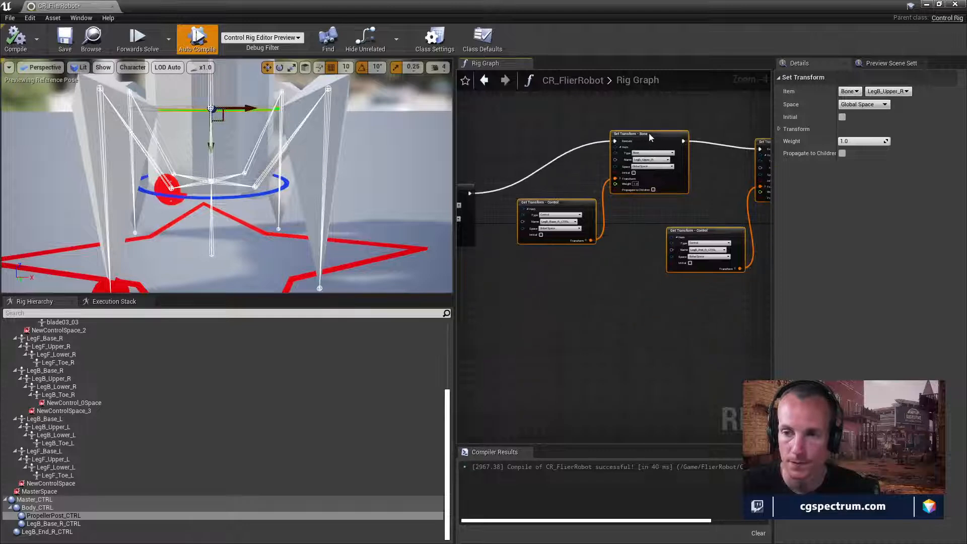
{"action": "right_click_drag", "start_coordinate": [634, 238], "coordinate": [615, 259]}
{"action": "right_click_drag", "start_coordinate": [658, 316], "coordinate": [599, 340]}
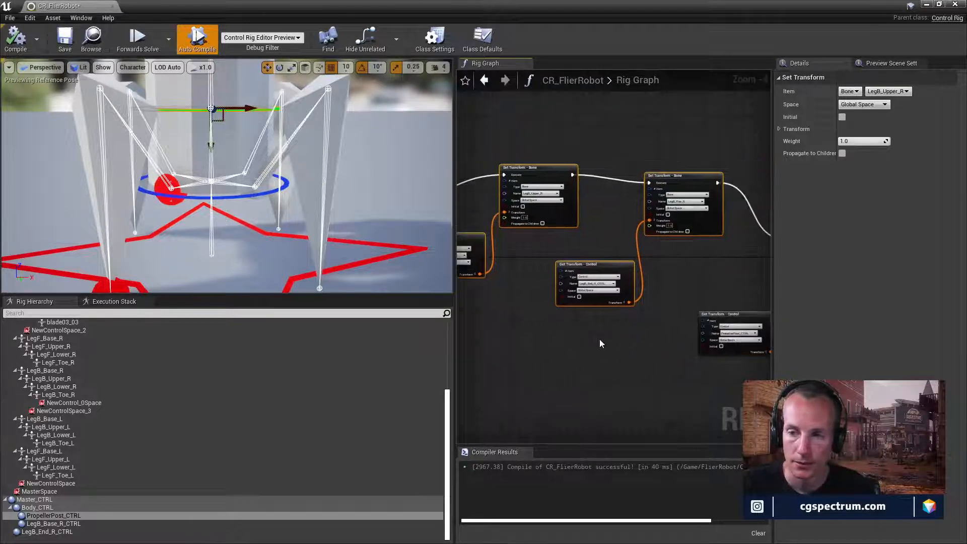
Step: Add a Basic IK node to the Rig Graph in the empty area below the LegB_End_R_CTRL Get Transform node
{"action": "right_click", "coordinate": [602, 340]}
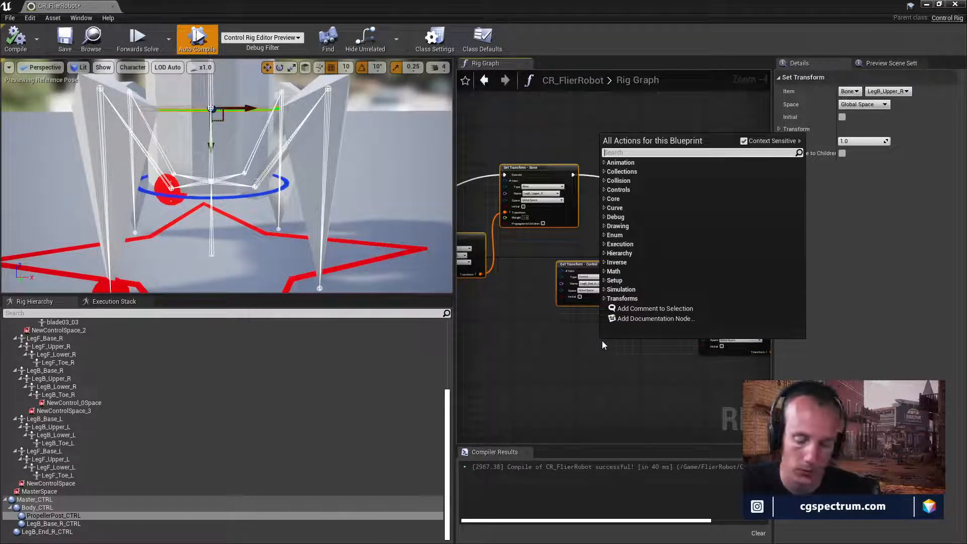
{"action": "type", "text": "ik"}
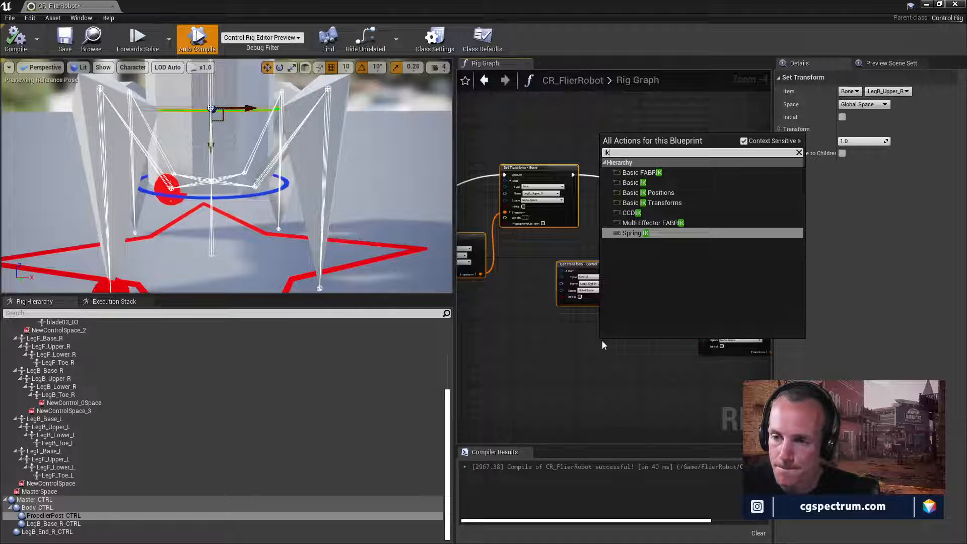
{"action": "left_click", "coordinate": [636, 183]}
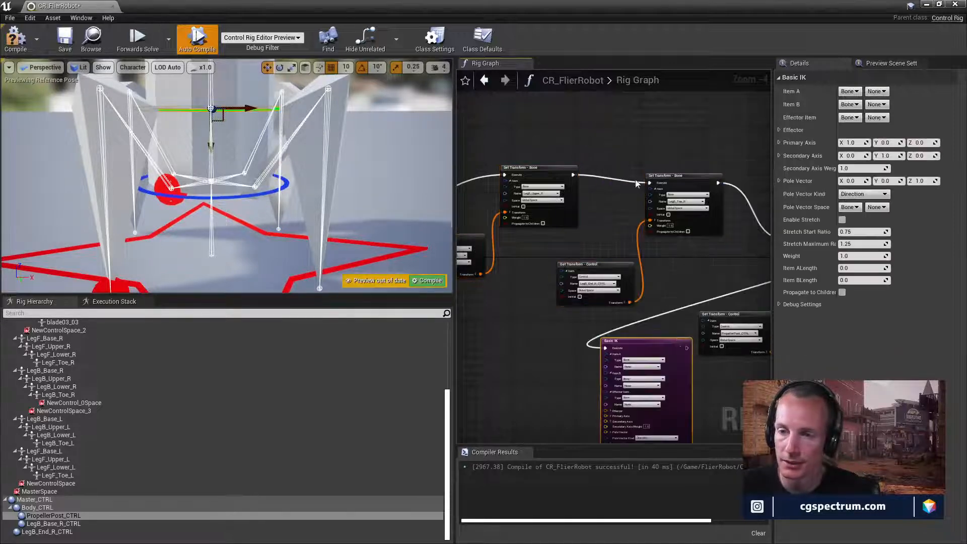
{"action": "scroll", "coordinate": [651, 385], "scroll_direction": "up", "scroll_amount": 5}
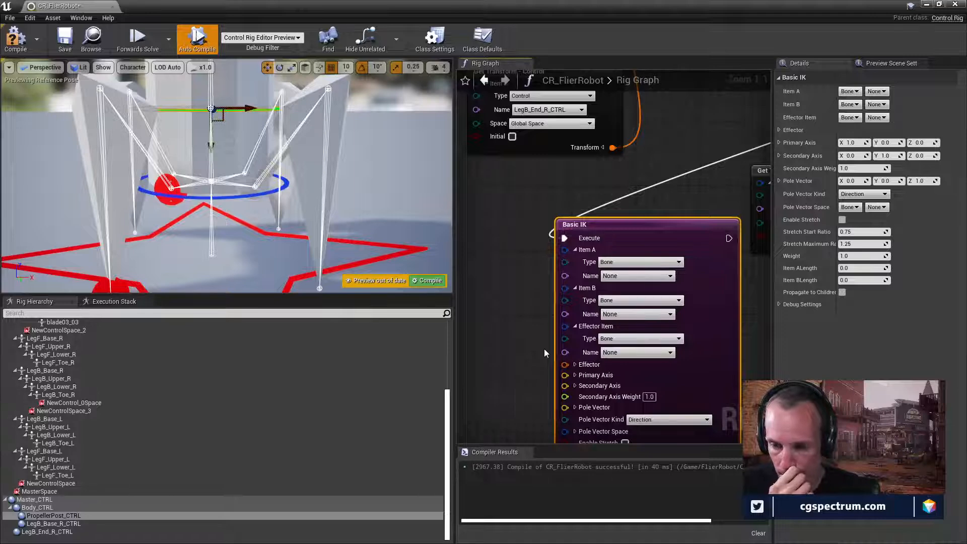
{"action": "scroll", "coordinate": [615, 411], "scroll_direction": "down", "scroll_amount": 2}
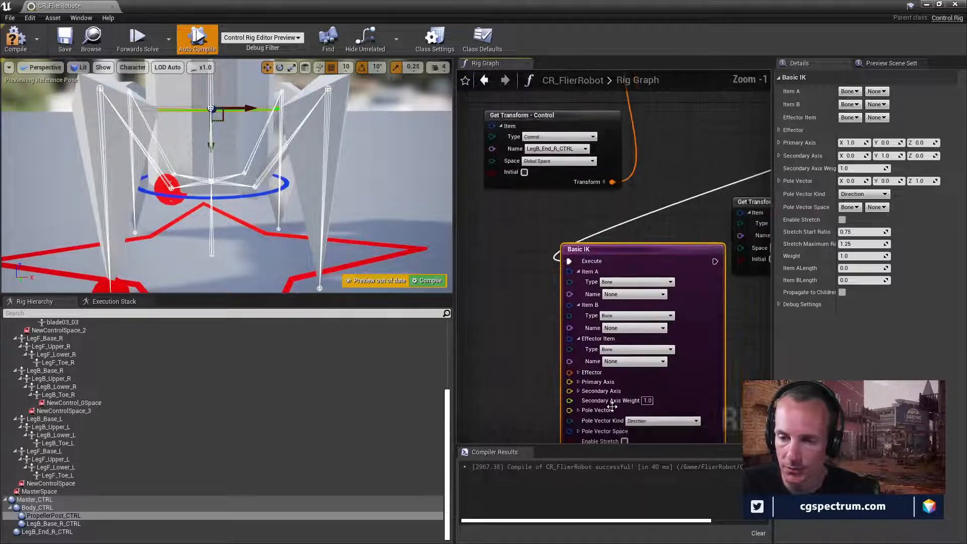
{"action": "scroll", "coordinate": [660, 393], "scroll_direction": "up", "scroll_amount": 1}
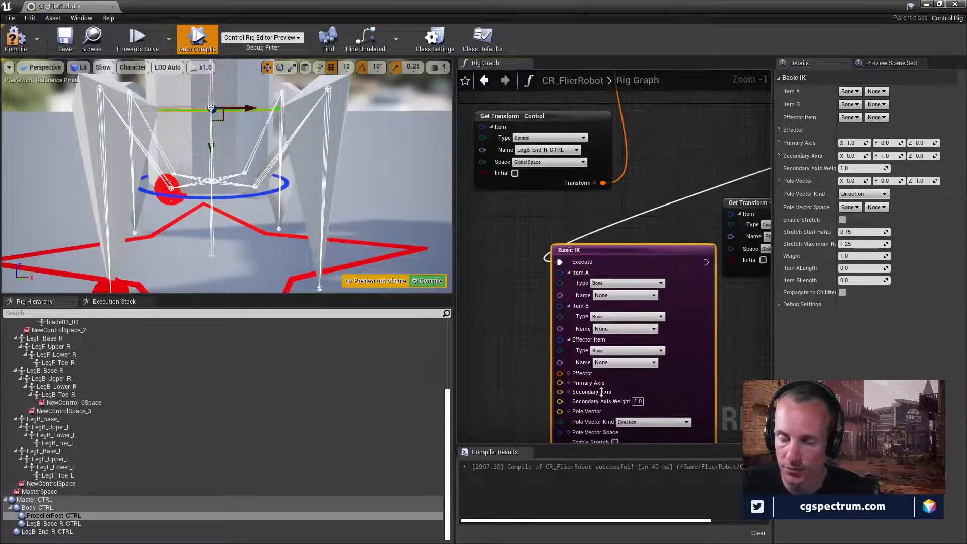
{"action": "scroll", "coordinate": [559, 237], "scroll_direction": "down", "scroll_amount": 2}
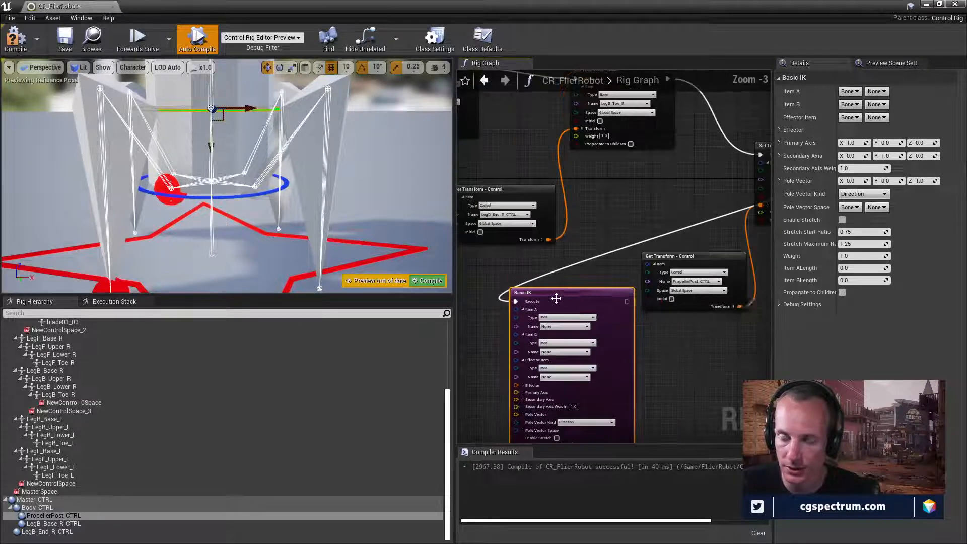
Step: Disconnect the Basic IK node from the propellerPost Set Transform node and move it above the execution chain
{"action": "right_click_drag", "start_coordinate": [610, 299], "coordinate": [586, 404]}
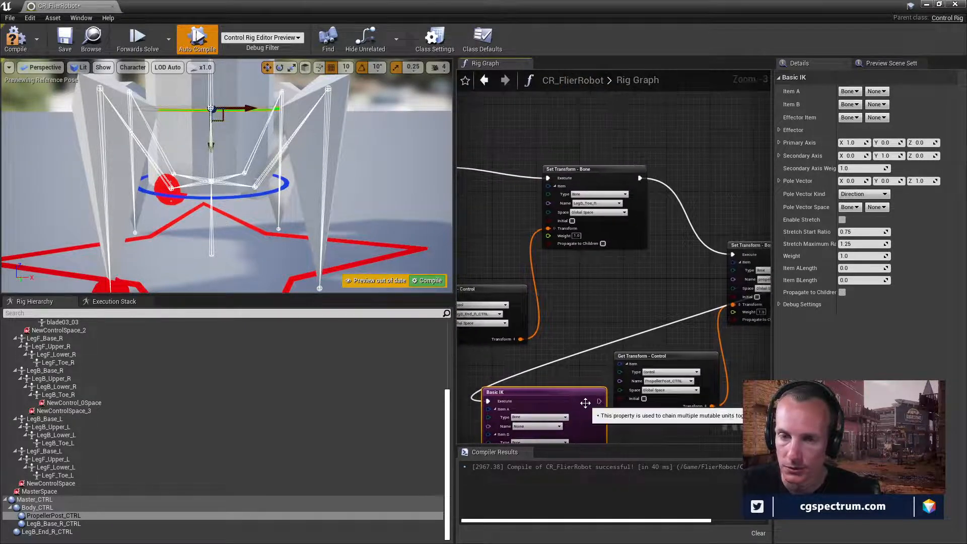
{"action": "left_click_drag", "start_coordinate": [553, 391], "coordinate": [644, 118]}
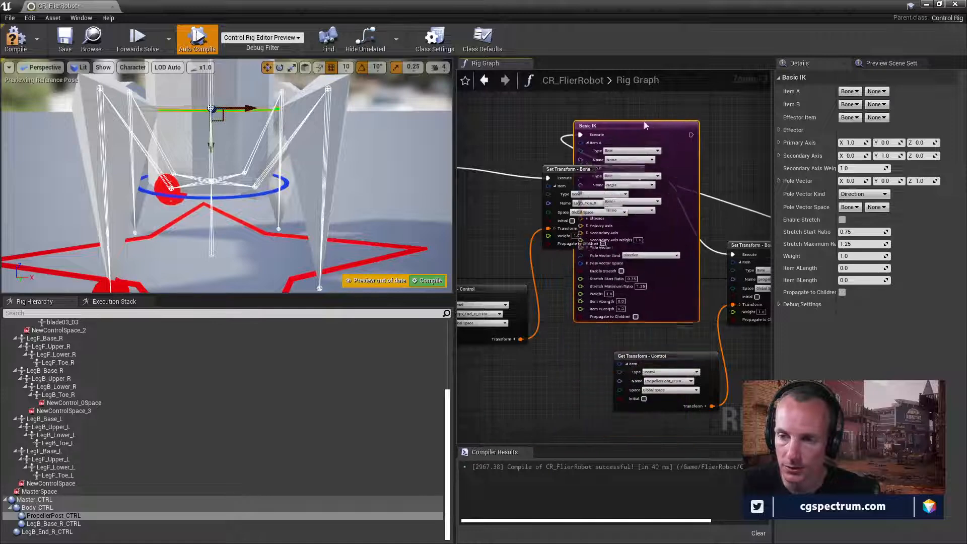
{"action": "right_click_drag", "start_coordinate": [657, 180], "coordinate": [485, 255]}
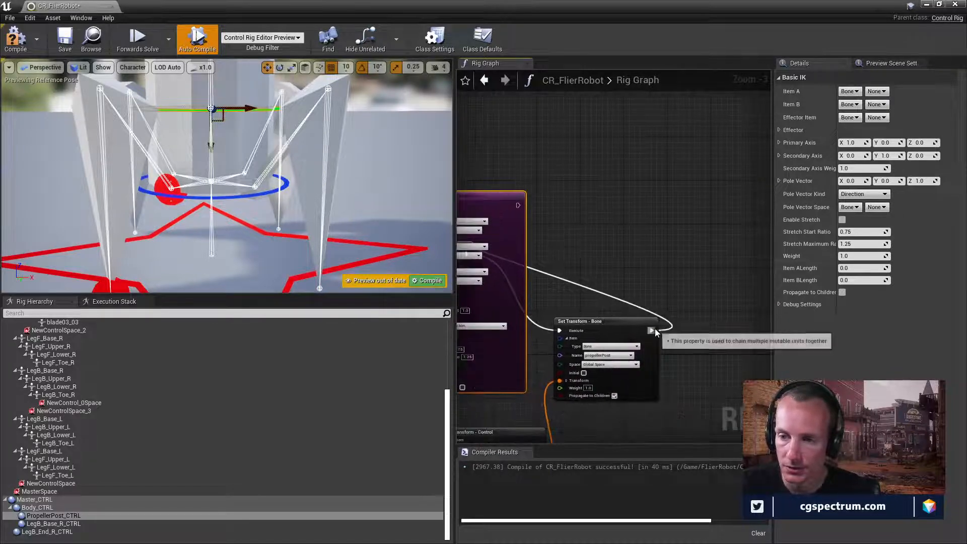
{"action": "right_click_drag", "start_coordinate": [594, 342], "coordinate": [710, 309]}
{"action": "right_click_drag", "start_coordinate": [561, 174], "coordinate": [570, 275]}
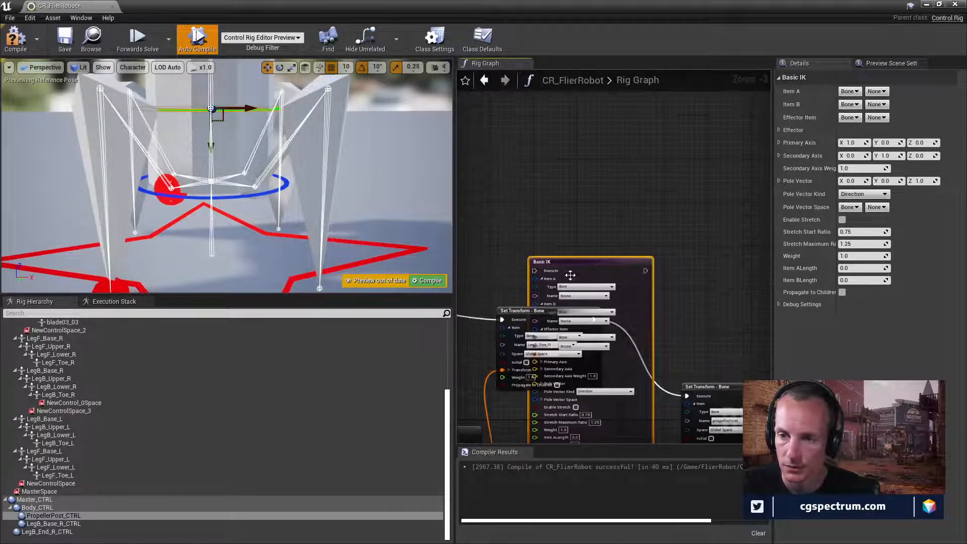
{"action": "left_click_drag", "start_coordinate": [583, 251], "coordinate": [666, 122]}
Step: Examine the LegB_Upper_R and LegB_Toe_R transform nodes with their controls, and the inputs of the Basic IK node
{"action": "right_click_drag", "start_coordinate": [491, 240], "coordinate": [640, 208]}
{"action": "right_click_drag", "start_coordinate": [545, 309], "coordinate": [633, 304]}
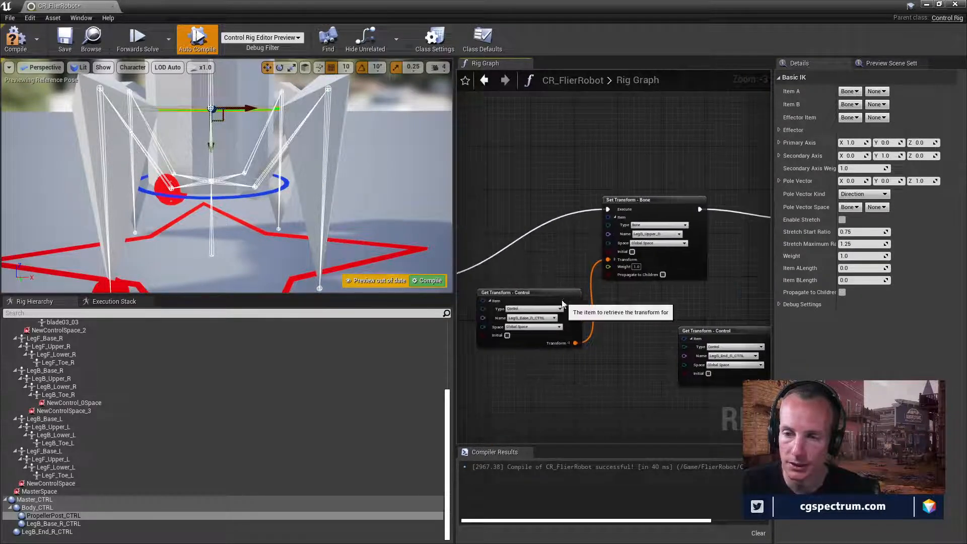
{"action": "left_click", "coordinate": [563, 302]}
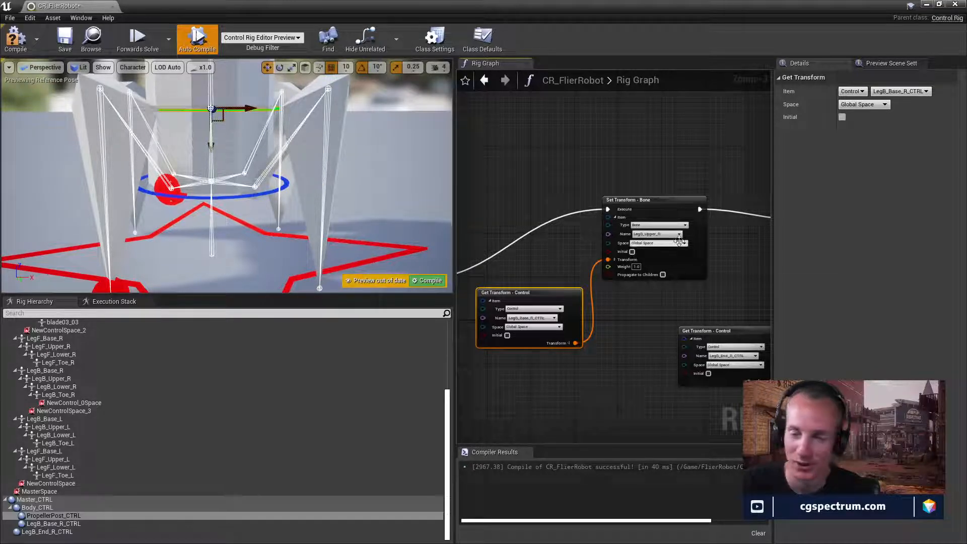
{"action": "mouse_move", "coordinate": [679, 241]}
{"action": "right_mouse_down"}
{"action": "mouse_move", "coordinate": [633, 166]}
{"action": "mouse_move", "coordinate": [561, 168]}
{"action": "mouse_move", "coordinate": [482, 230]}
{"action": "mouse_move", "coordinate": [626, 248]}
{"action": "mouse_move", "coordinate": [655, 304]}
{"action": "mouse_move", "coordinate": [676, 263]}
{"action": "mouse_move", "coordinate": [636, 235]}
{"action": "mouse_move", "coordinate": [622, 255]}
{"action": "mouse_move", "coordinate": [666, 241]}
{"action": "right_mouse_up"}
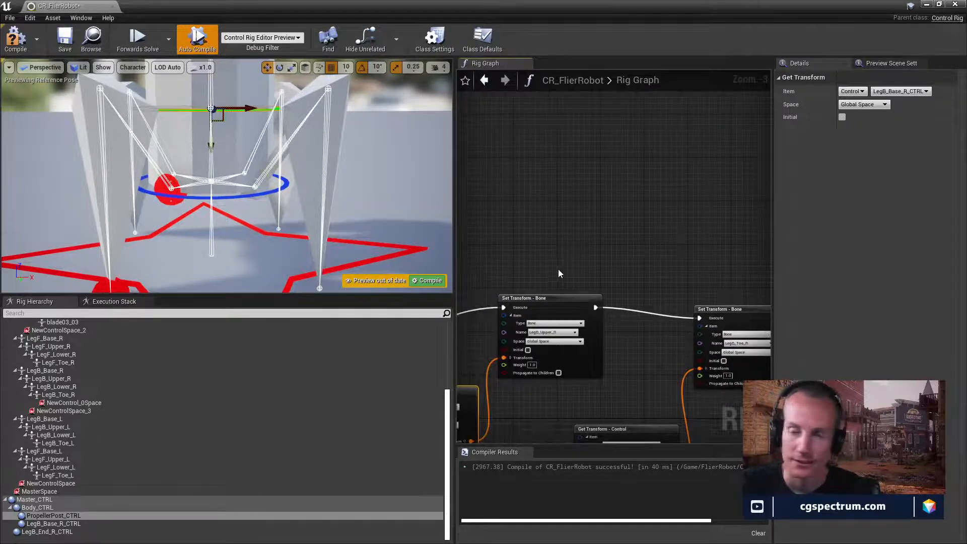
{"action": "right_click_drag", "start_coordinate": [620, 265], "coordinate": [513, 246]}
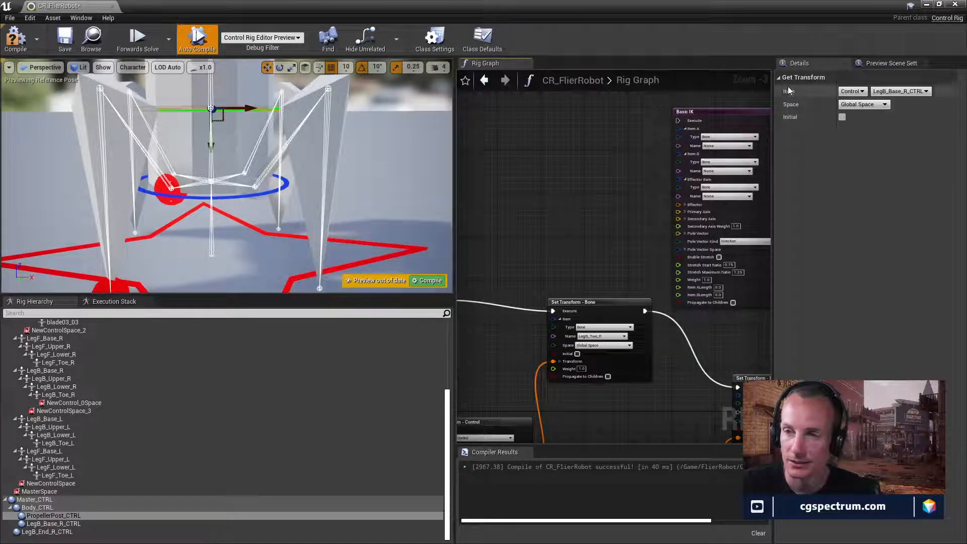
{"action": "right_click_drag", "start_coordinate": [654, 143], "coordinate": [553, 153]}
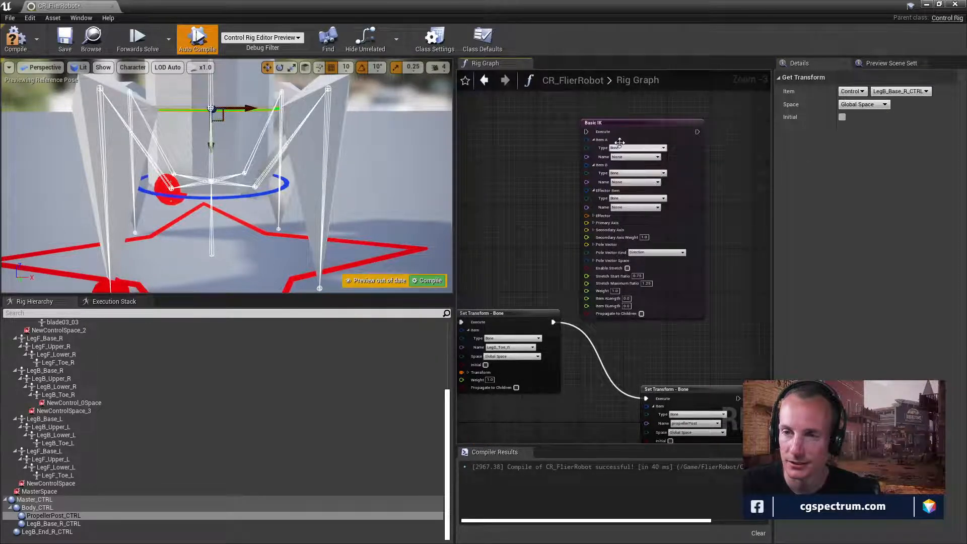
{"action": "scroll", "coordinate": [619, 142], "scroll_direction": "up", "scroll_amount": 3}
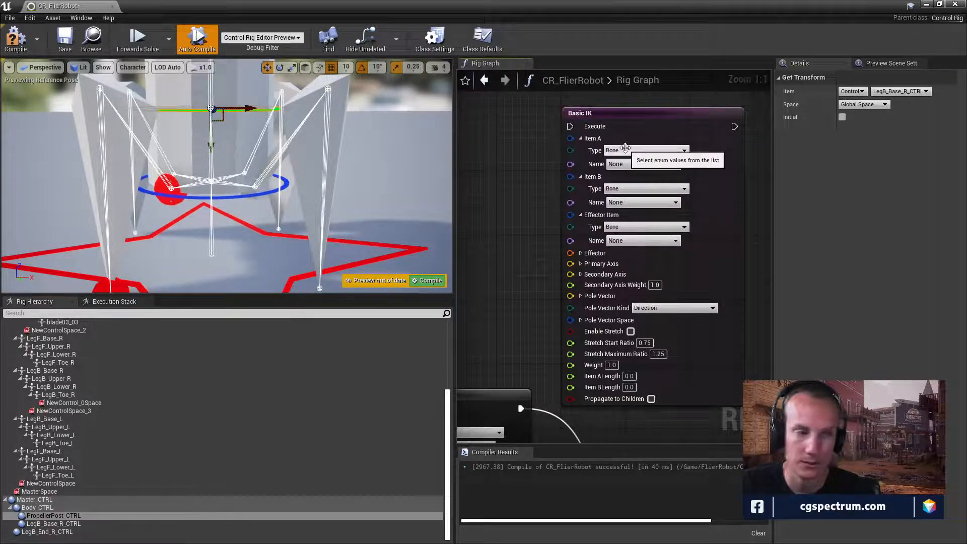
{"action": "right_click_drag", "start_coordinate": [559, 181], "coordinate": [771, 202]}
{"action": "scroll", "coordinate": [678, 172], "scroll_direction": "down", "scroll_amount": 3}
{"action": "right_click_drag", "start_coordinate": [554, 215], "coordinate": [728, 127]}
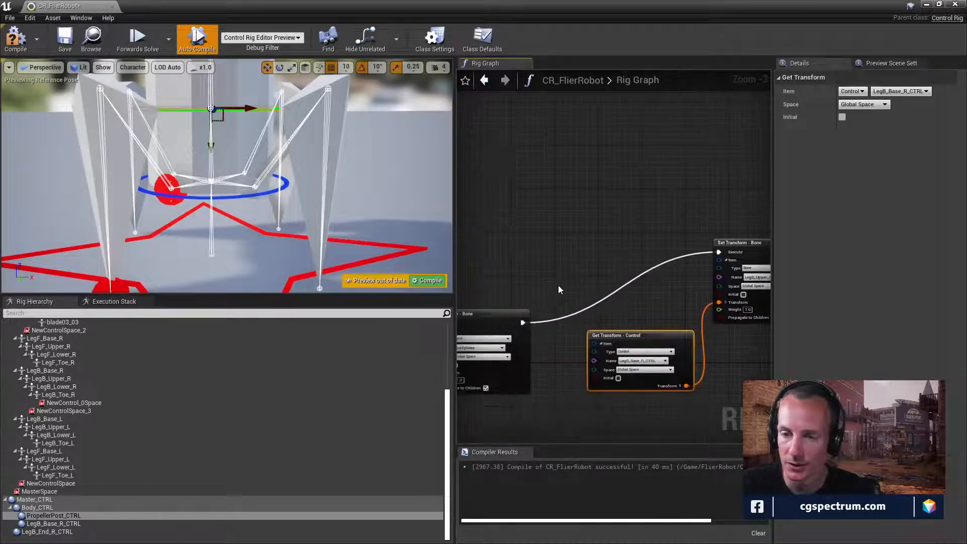
{"action": "right_click_drag", "start_coordinate": [671, 176], "coordinate": [559, 221]}
{"action": "right_click_drag", "start_coordinate": [670, 178], "coordinate": [560, 220]}
{"action": "right_click_drag", "start_coordinate": [700, 161], "coordinate": [544, 201]}
{"action": "mouse_move", "coordinate": [581, 197]}
{"action": "right_mouse_down"}
{"action": "mouse_move", "coordinate": [628, 144]}
{"action": "mouse_move", "coordinate": [584, 122]}
{"action": "right_mouse_up"}
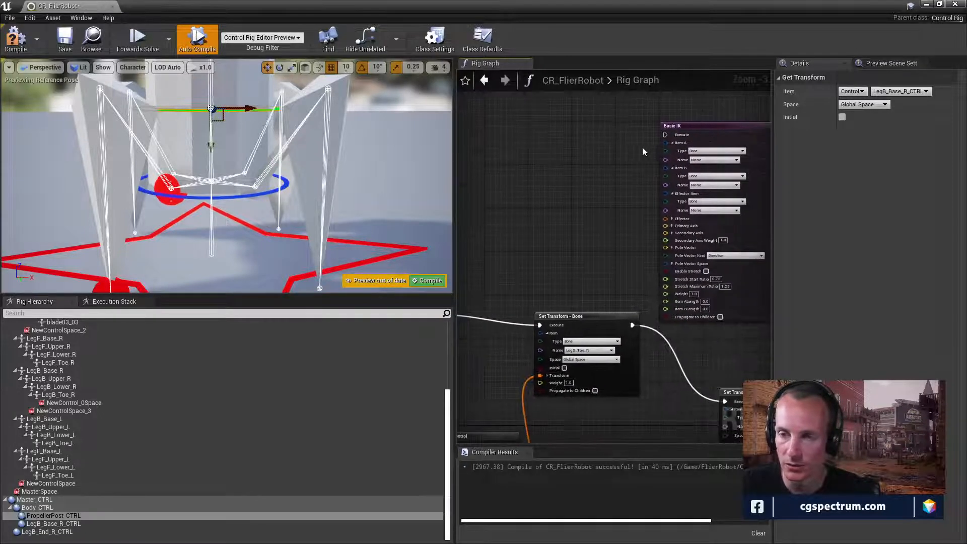
{"action": "scroll", "coordinate": [645, 148], "scroll_direction": "up", "scroll_amount": 2}
{"action": "right_click_drag", "start_coordinate": [646, 147], "coordinate": [592, 145]}
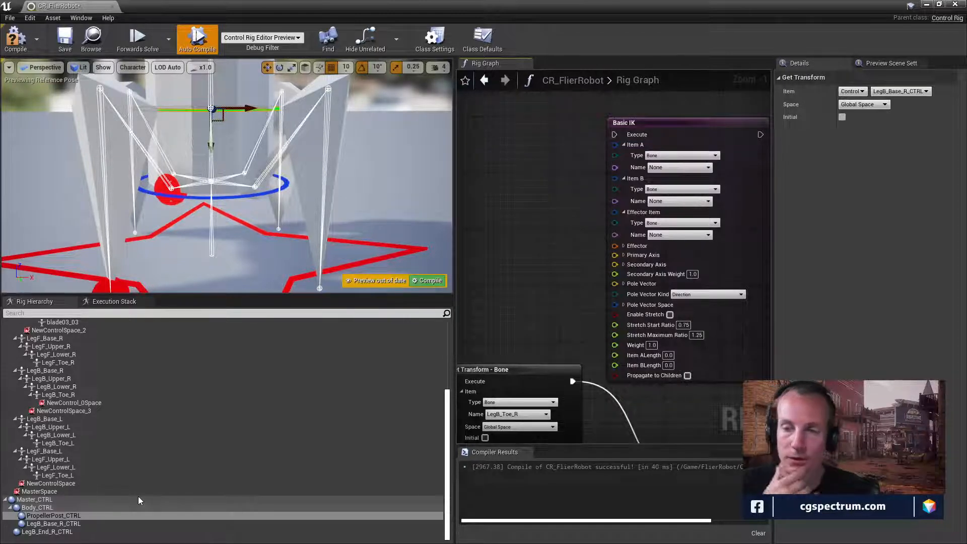
Step: Keep Item A of the Basic IK node as type Bone and set its name to LegB_Base_R
{"action": "right_click_drag", "start_coordinate": [488, 258], "coordinate": [516, 264]}
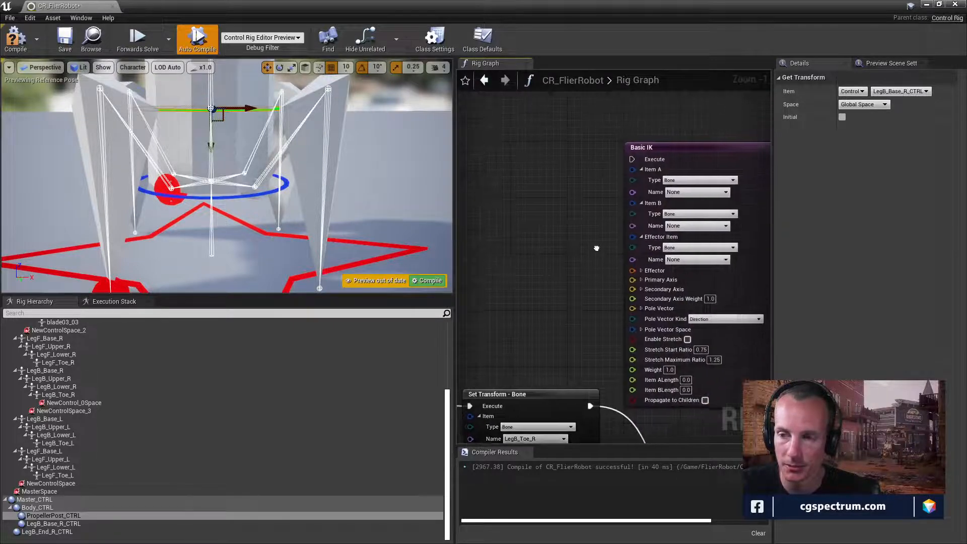
{"action": "left_click", "coordinate": [718, 181]}
{"action": "left_click", "coordinate": [666, 196]}
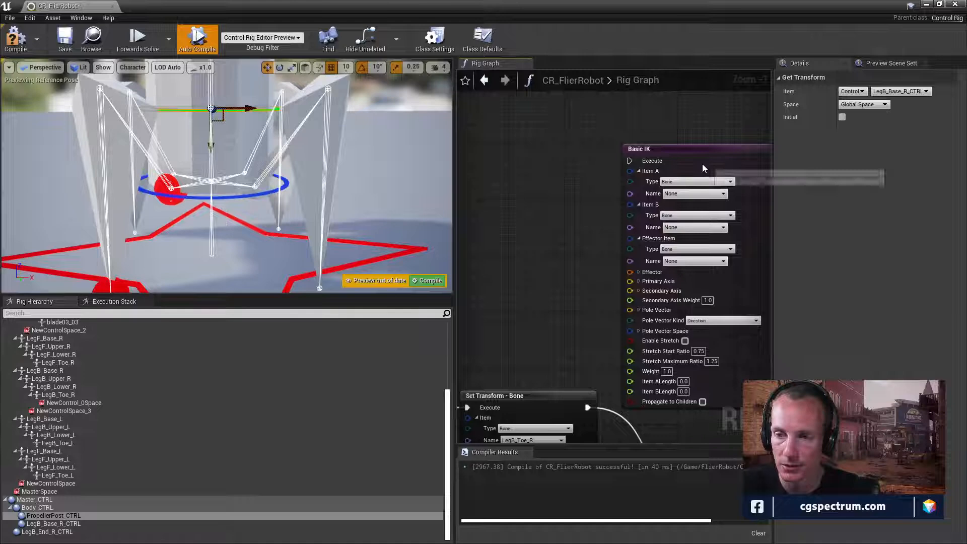
{"action": "left_click", "coordinate": [701, 193]}
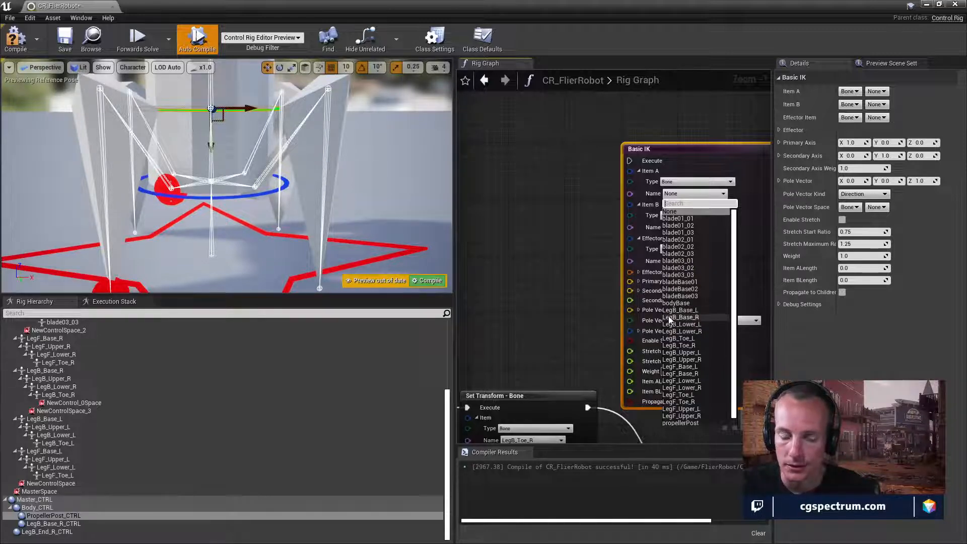
{"action": "scroll", "coordinate": [673, 328], "scroll_direction": "down", "scroll_amount": 1}
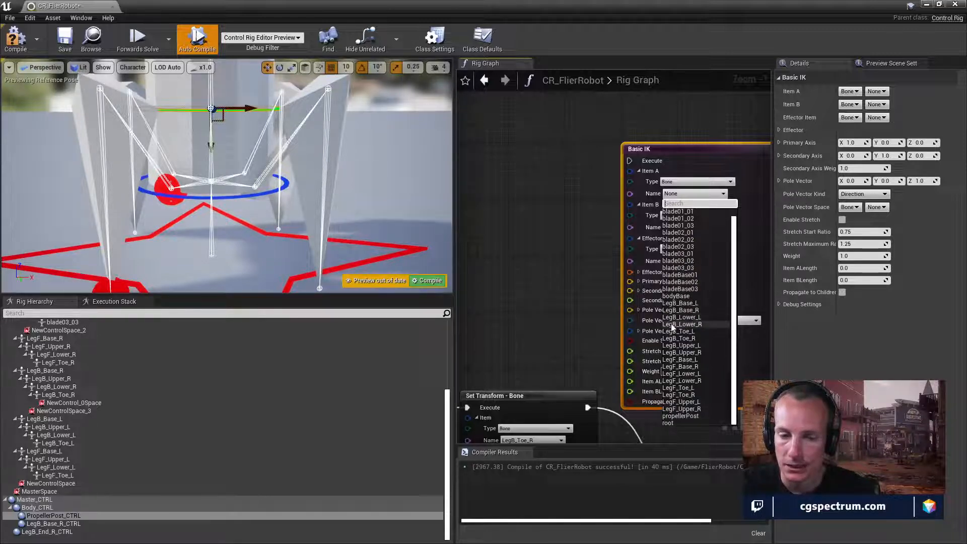
{"action": "scroll", "coordinate": [695, 348], "scroll_direction": "up", "scroll_amount": 1}
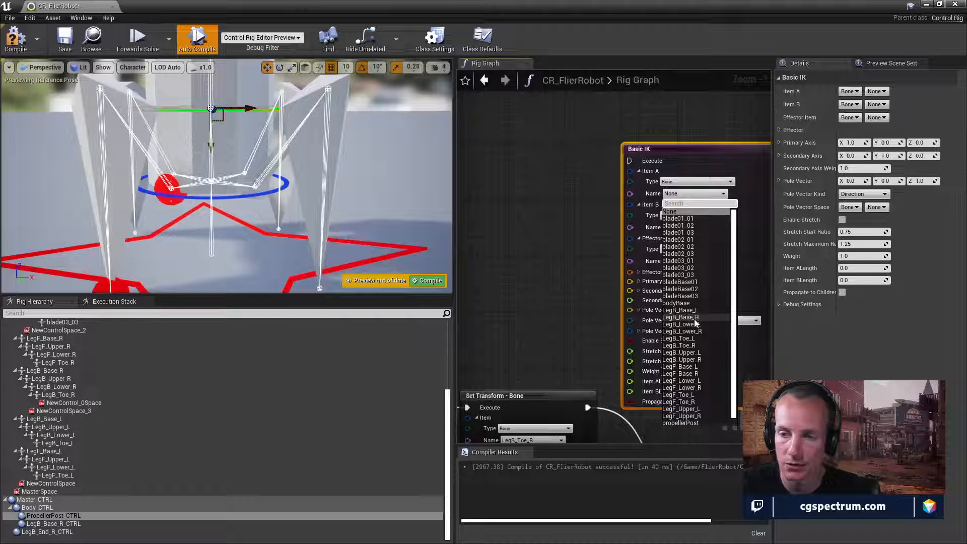
{"action": "left_click", "coordinate": [696, 317]}
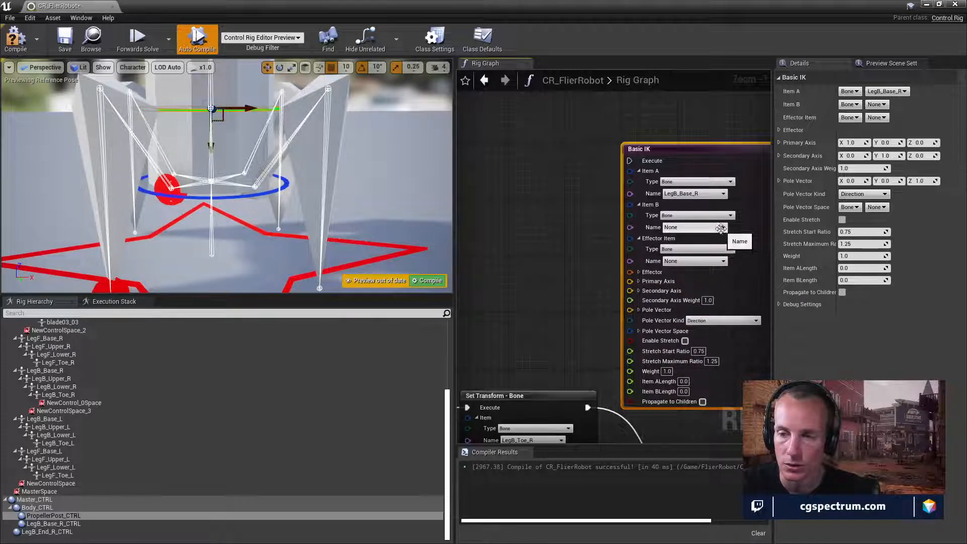
Step: Change the Basic IK node's Item A bone to LegB_Lower_L
{"action": "left_click", "coordinate": [721, 228]}
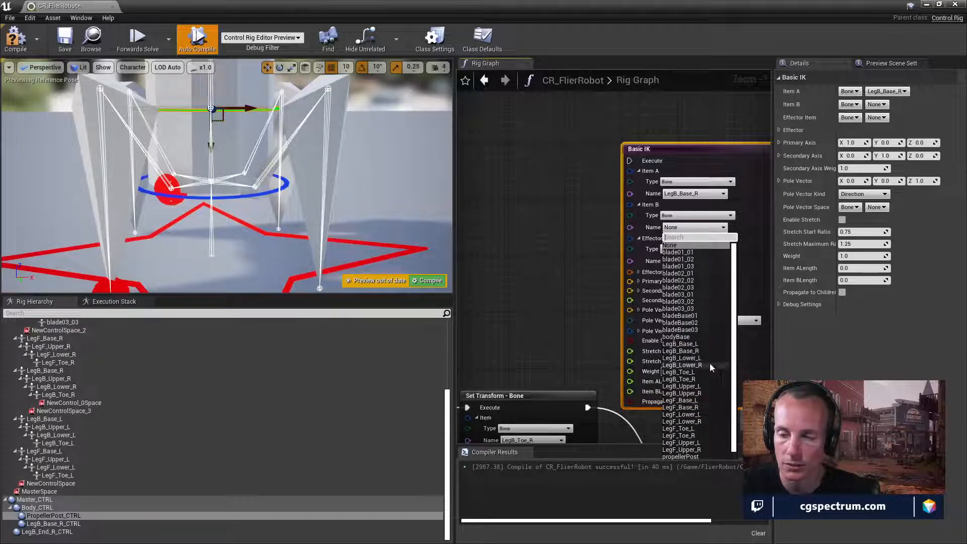
{"action": "scroll", "coordinate": [717, 378], "scroll_direction": "down", "scroll_amount": 1}
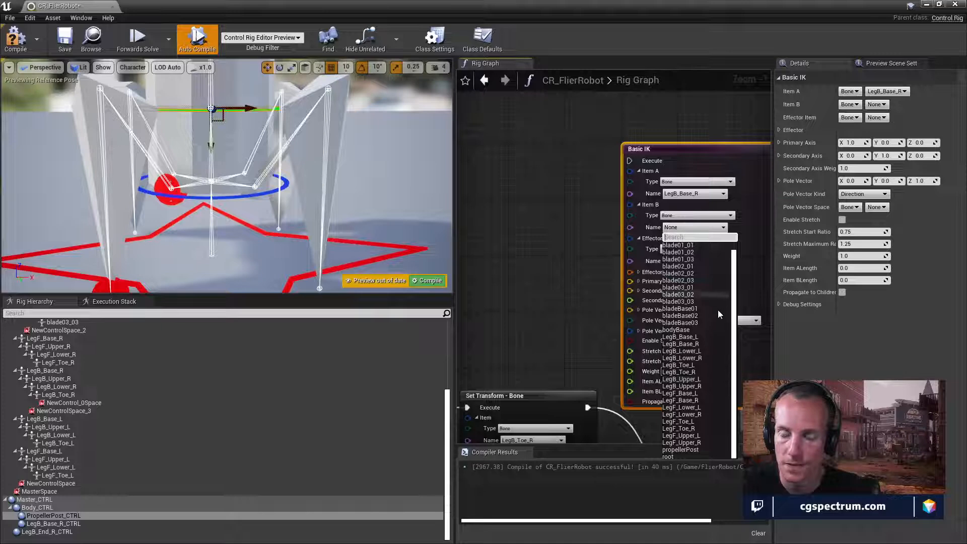
{"action": "left_click", "coordinate": [723, 194]}
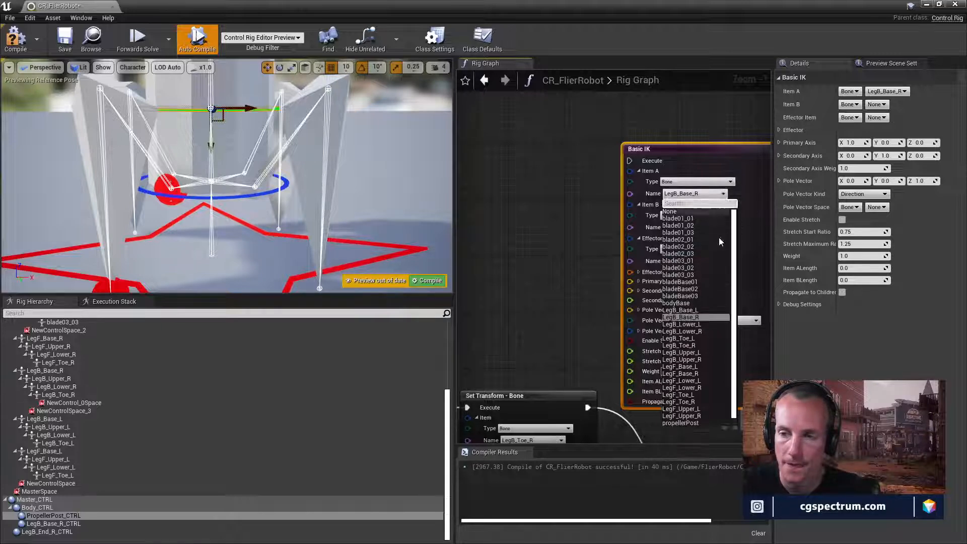
{"action": "left_click", "coordinate": [691, 324]}
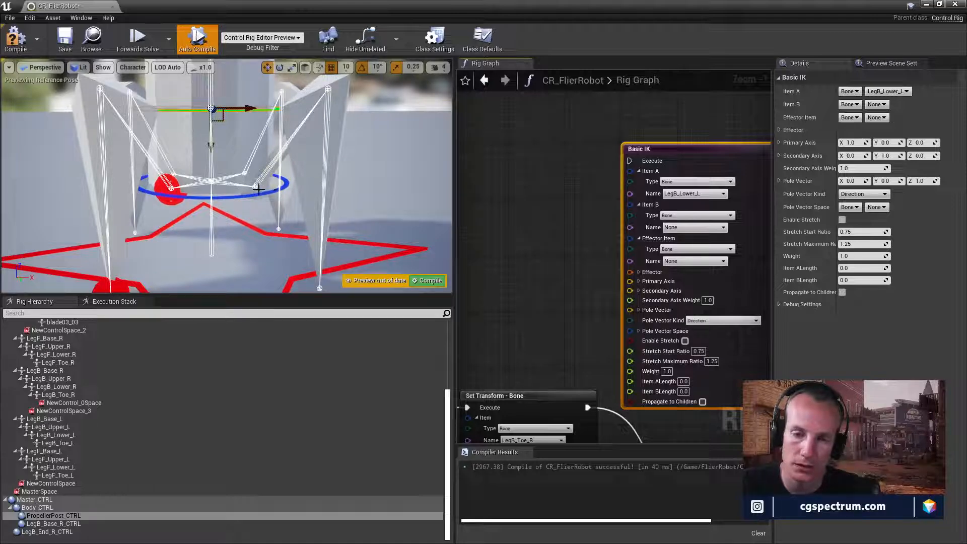
Step: Set the Basic IK node's Item B to LegB_Upper_R and its Effector Item to LegB_Toe_R
{"action": "right_click_drag", "start_coordinate": [270, 207], "coordinate": [211, 202]}
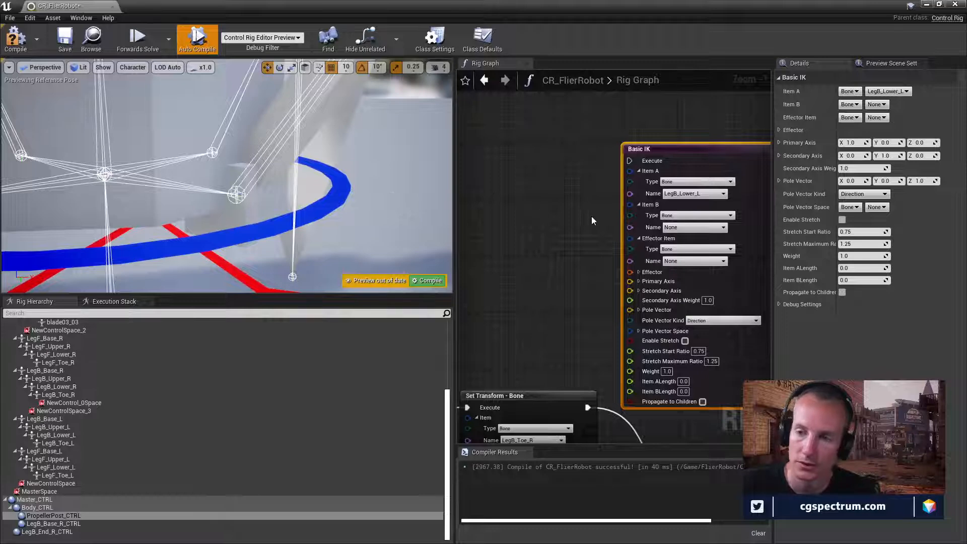
{"action": "left_click", "coordinate": [704, 227]}
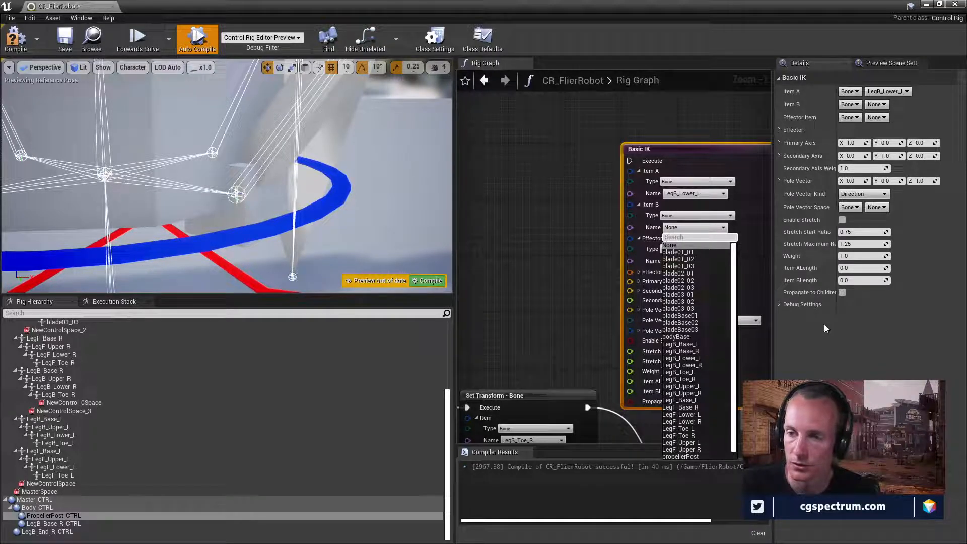
{"action": "scroll", "coordinate": [692, 361], "scroll_direction": "down", "scroll_amount": 1}
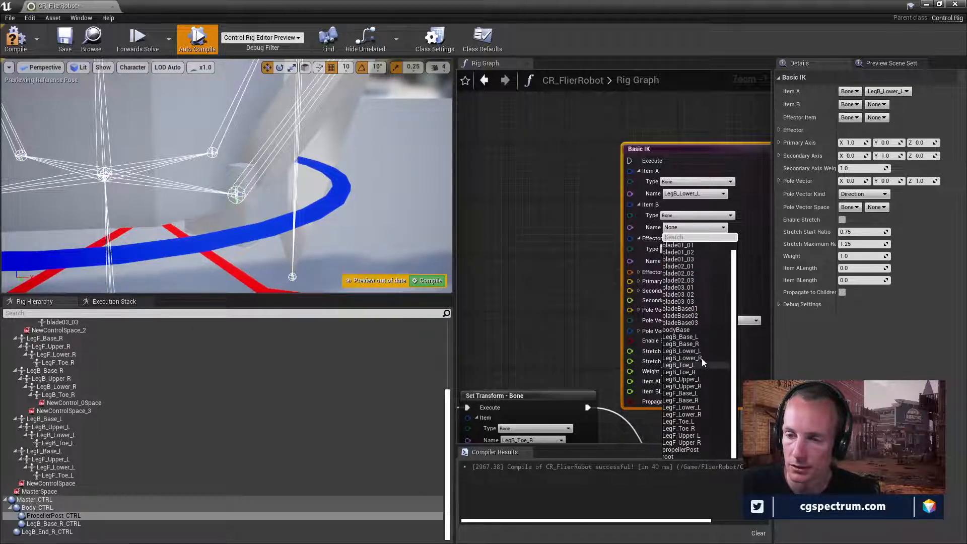
{"action": "left_click", "coordinate": [699, 386]}
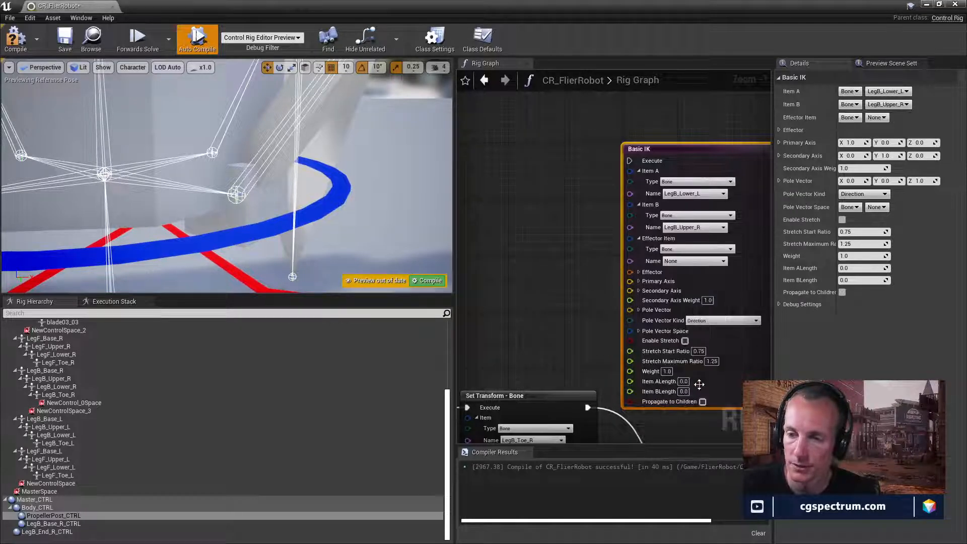
{"action": "left_click", "coordinate": [705, 261]}
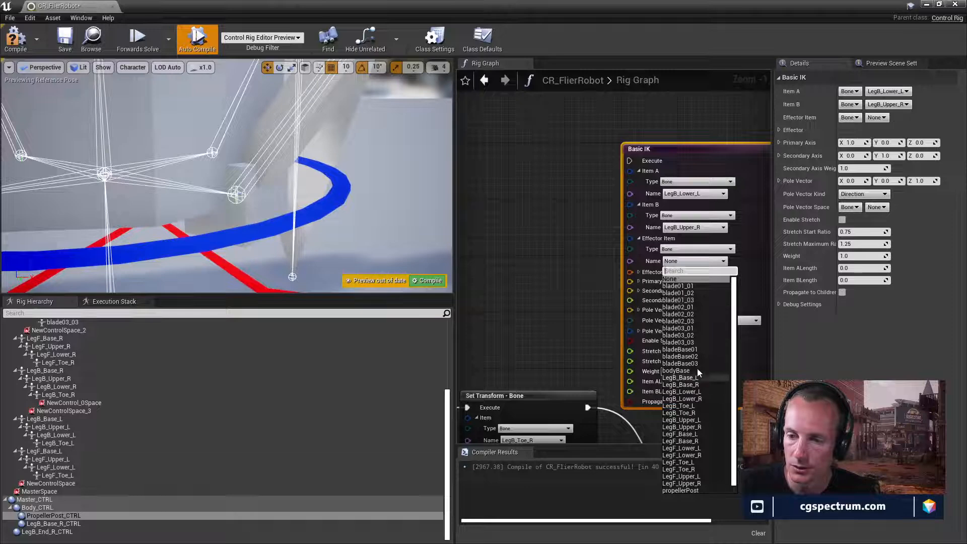
{"action": "left_click", "coordinate": [693, 412]}
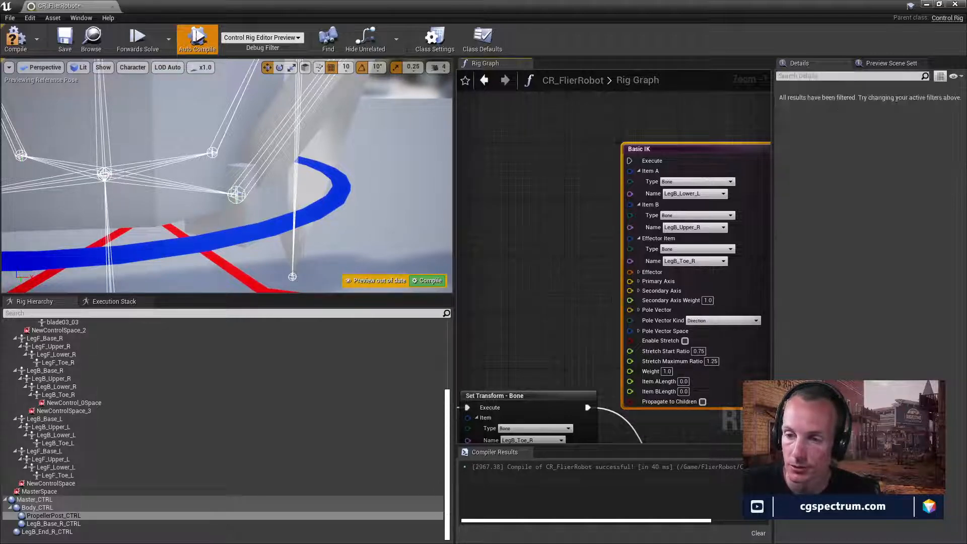
Step: Reroute the LegB_End_R_CTRL Get Transform output from the LegB_Toe_R Set Transform node to the Basic IK node's Effector input
{"action": "right_click_drag", "start_coordinate": [549, 327], "coordinate": [665, 204]}
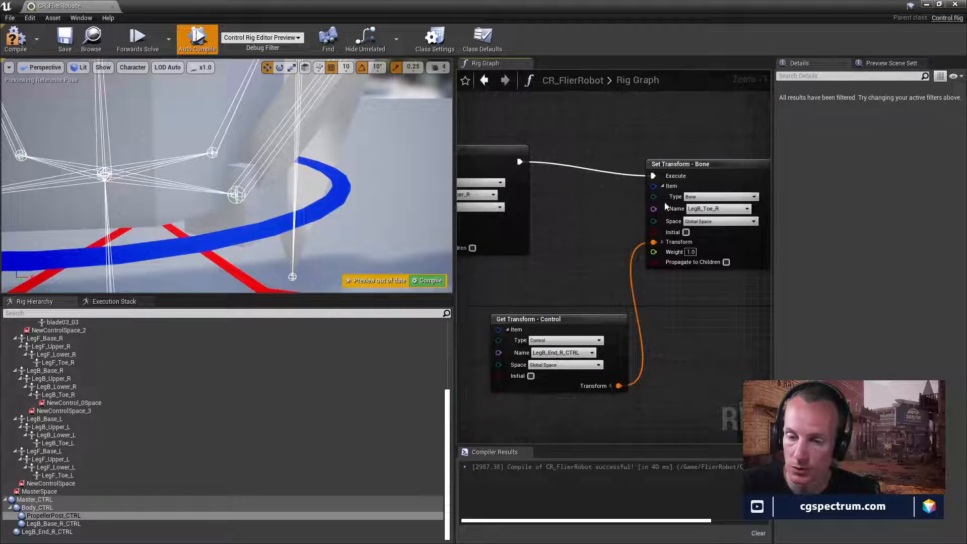
{"action": "mouse_move", "coordinate": [310, 223]}
{"action": "right_mouse_down"}
{"action": "mouse_move", "coordinate": [267, 240]}
{"action": "mouse_move", "coordinate": [308, 242]}
{"action": "right_mouse_up"}
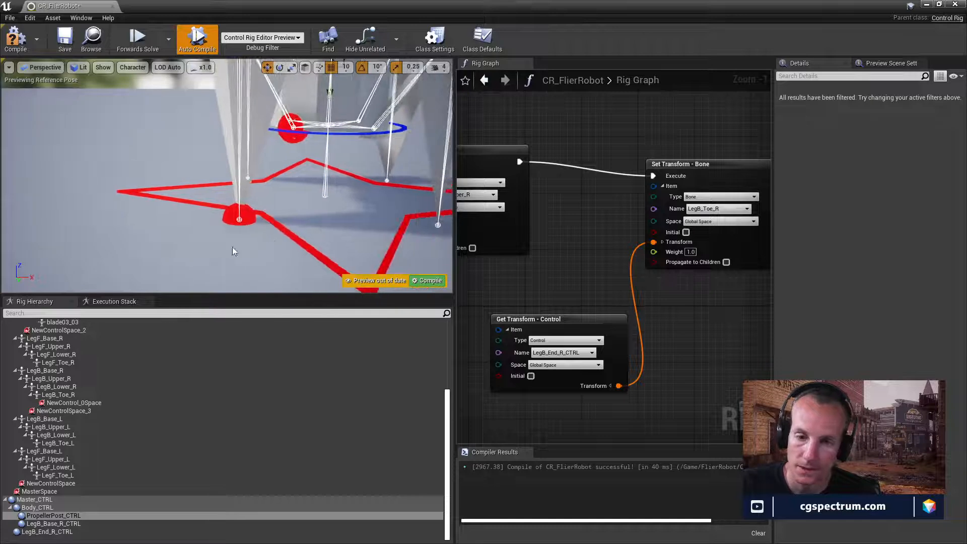
{"action": "left_click", "coordinate": [45, 532]}
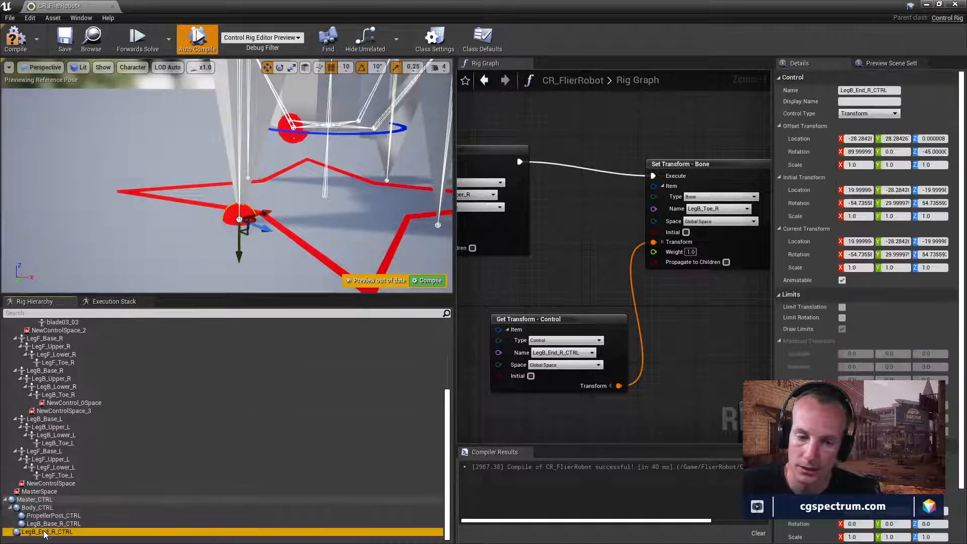
{"action": "right_click_drag", "start_coordinate": [677, 262], "coordinate": [556, 232]}
{"action": "left_click_drag", "start_coordinate": [618, 334], "coordinate": [617, 334]}
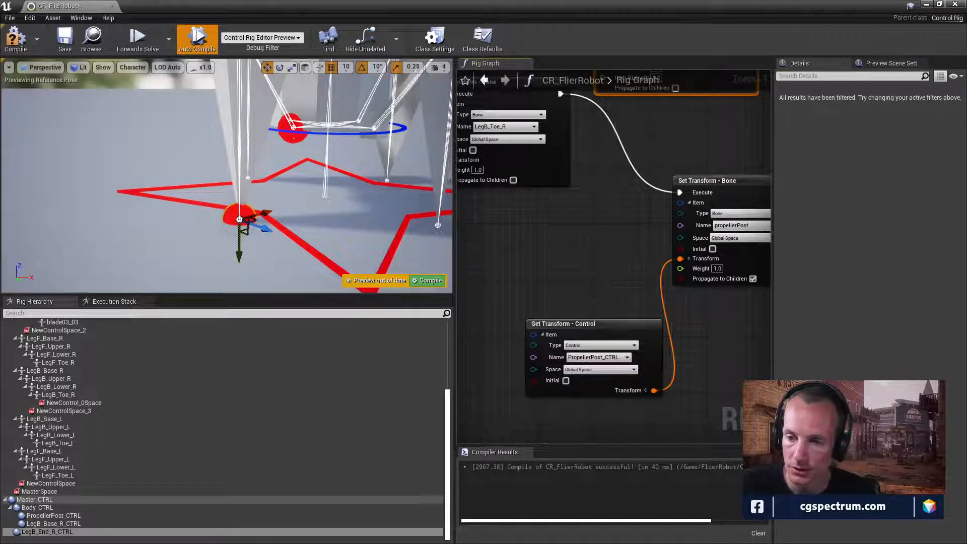
{"action": "right_click_drag", "start_coordinate": [617, 334], "coordinate": [703, 334]}
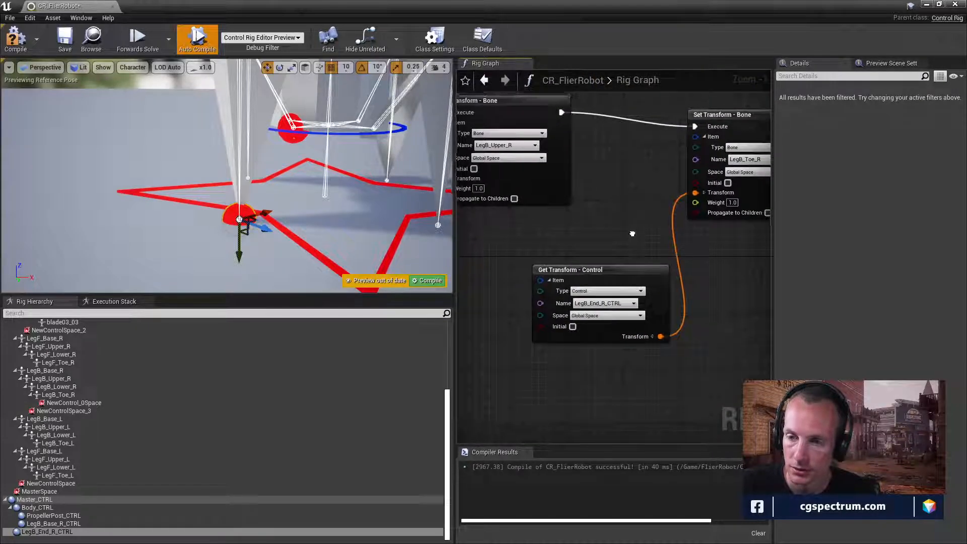
{"action": "right_click_drag", "start_coordinate": [627, 227], "coordinate": [534, 338]}
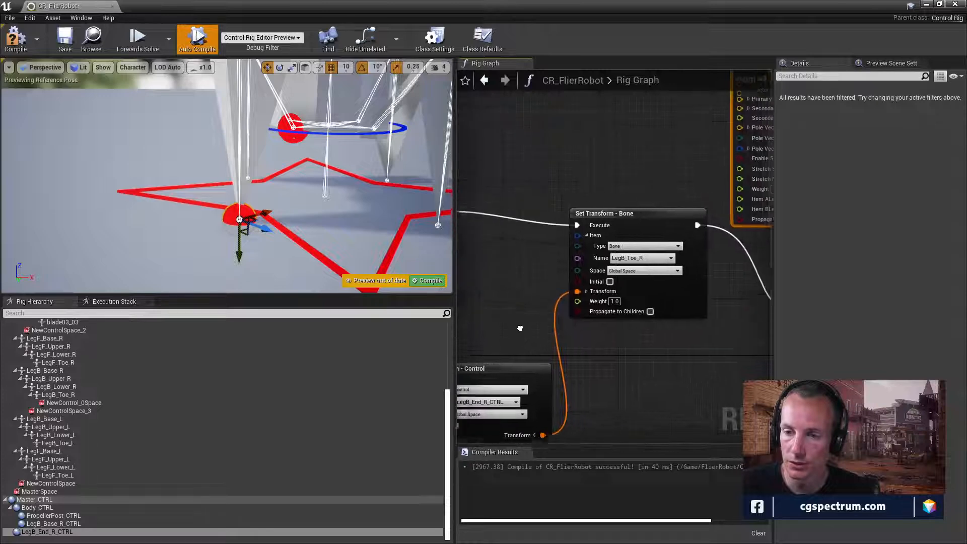
{"action": "left_click_drag", "start_coordinate": [574, 287], "coordinate": [701, 154], "text": "ctrl"}
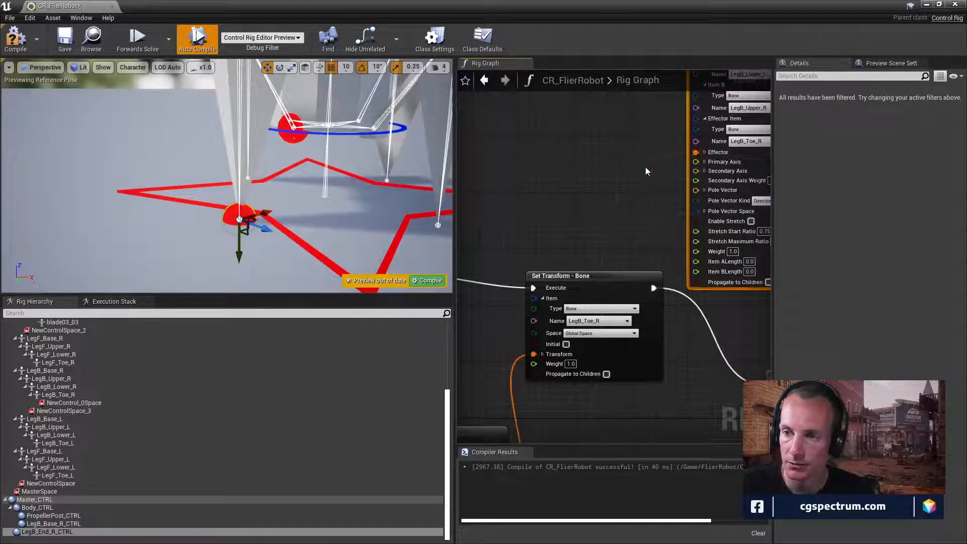
Step: Move the LegB_Toe_R Set Transform node to an empty spot below the Basic IK node
{"action": "right_click_drag", "start_coordinate": [649, 169], "coordinate": [514, 239]}
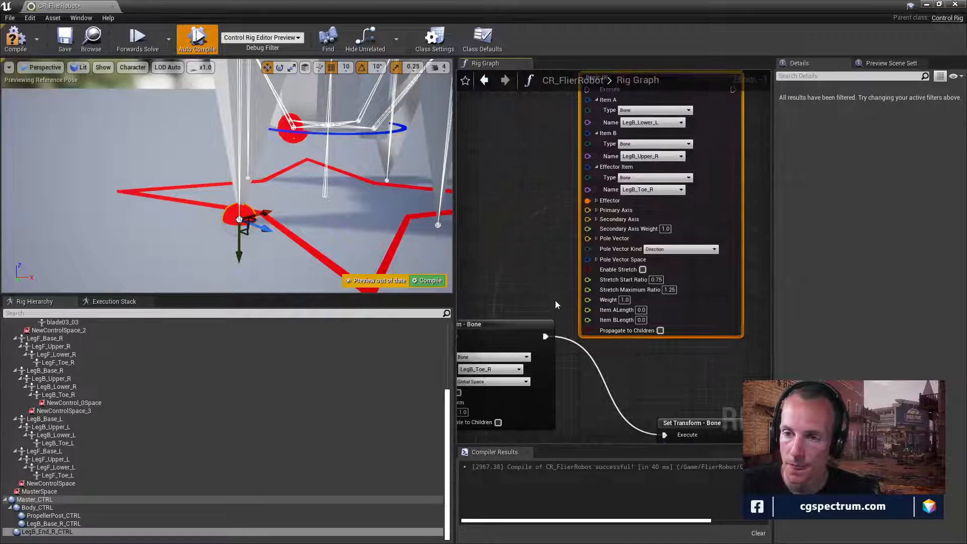
{"action": "left_click", "coordinate": [523, 322]}
{"action": "left_click_drag", "start_coordinate": [522, 327], "coordinate": [646, 392]}
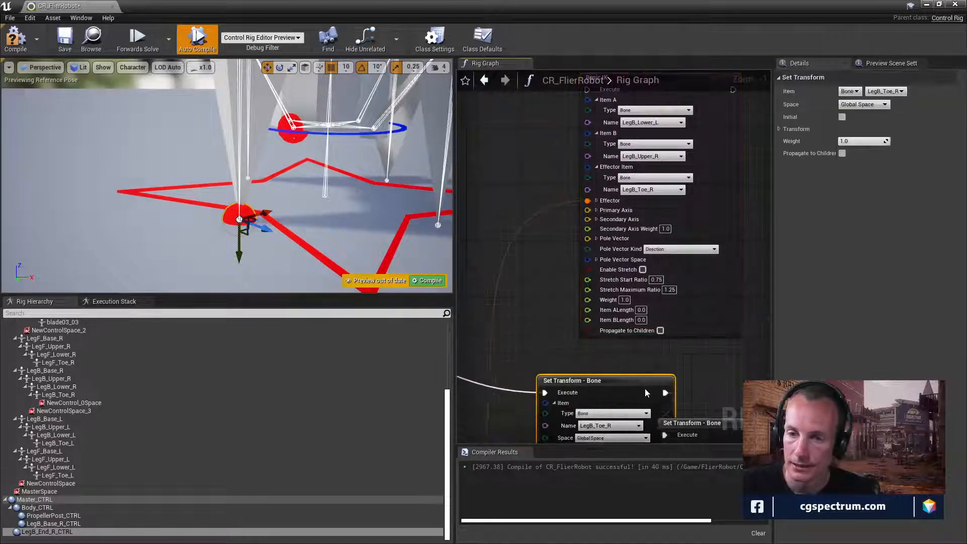
{"action": "right_click_drag", "start_coordinate": [534, 301], "coordinate": [587, 246]}
{"action": "scroll", "coordinate": [651, 177], "scroll_direction": "down", "scroll_amount": 1}
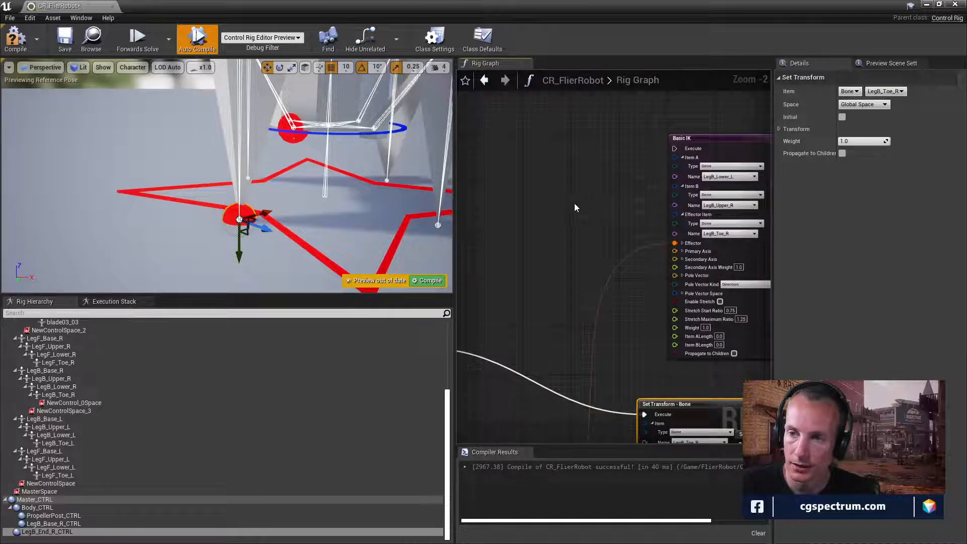
Step: Disconnect the LegB_Upper_R Set Transform node from bodyBase and move it with its LegB_Base_R_CTRL node below the main chain
{"action": "right_click_drag", "start_coordinate": [576, 207], "coordinate": [624, 276]}
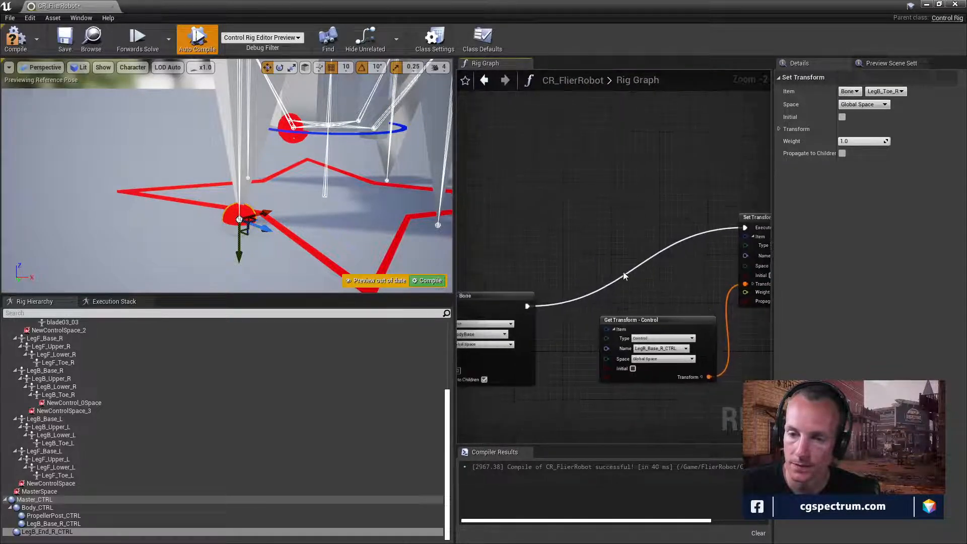
{"action": "right_click_drag", "start_coordinate": [670, 234], "coordinate": [530, 192]}
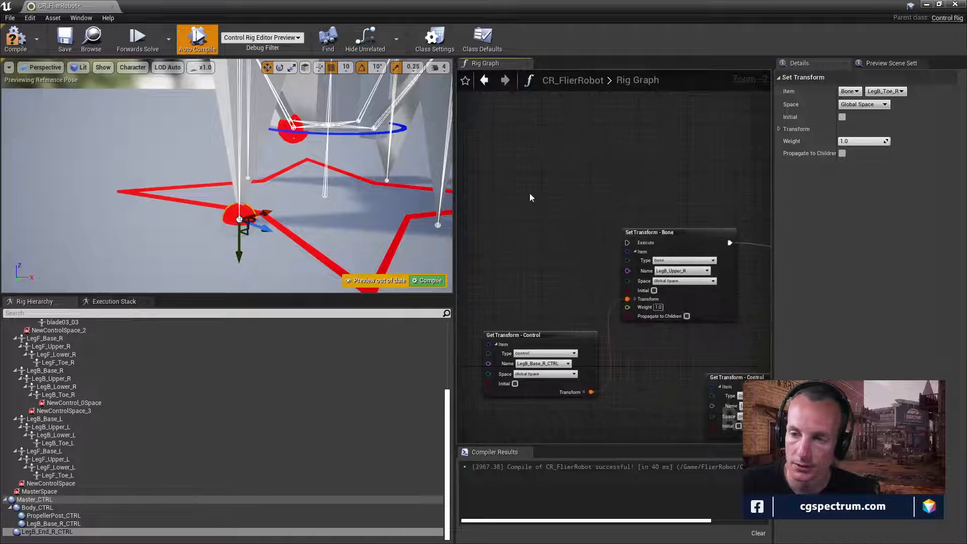
{"action": "left_click_drag", "start_coordinate": [530, 193], "coordinate": [651, 398]}
{"action": "scroll", "coordinate": [644, 279], "scroll_direction": "down", "scroll_amount": 4}
{"action": "right_click_drag", "start_coordinate": [657, 349], "coordinate": [561, 349]}
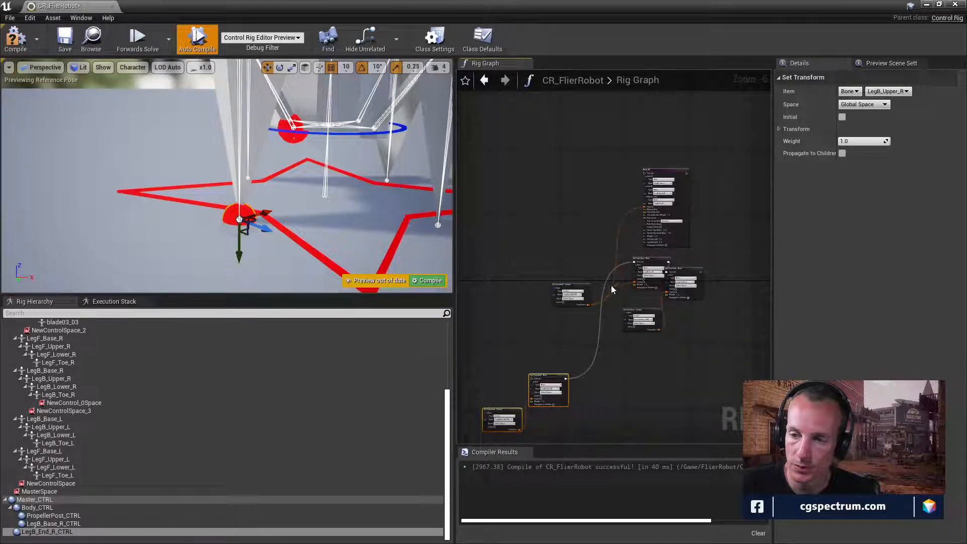
Step: Move the LegB_Toe_R Set Transform node down beside the detached LegB_Upper_R node
{"action": "left_click", "coordinate": [652, 267]}
{"action": "left_click", "coordinate": [580, 284], "text": "ctrl"}
{"action": "left_click_drag", "start_coordinate": [647, 263], "coordinate": [622, 398]}
Step: Move the propellerPost Set Transform node and its PropellerPost_CTRL node beside bodyBase, and link bodyBase's execution output to propellerPost
{"action": "right_click_drag", "start_coordinate": [708, 277], "coordinate": [682, 316]}
{"action": "left_click", "coordinate": [655, 314]}
{"action": "left_click", "coordinate": [614, 353], "text": "ctrl"}
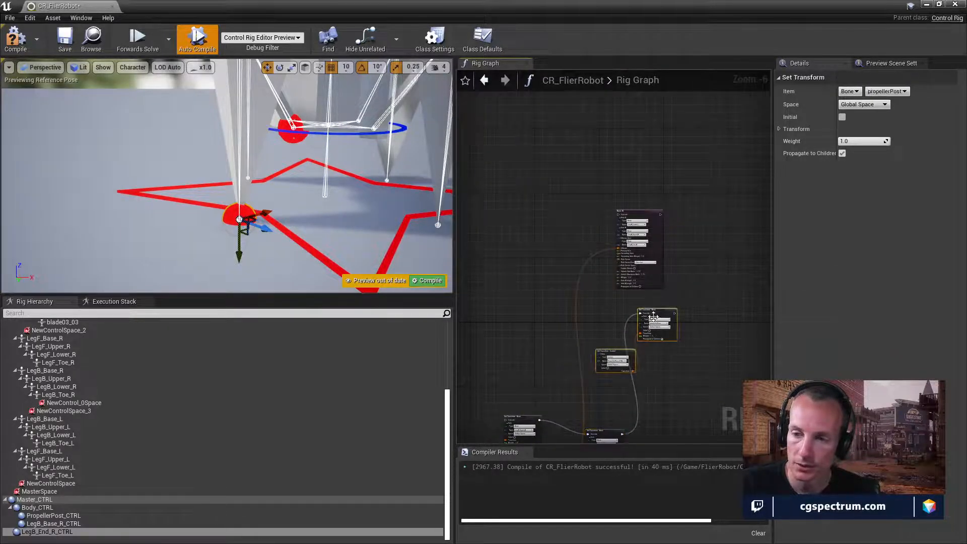
{"action": "left_click", "coordinate": [647, 213]}
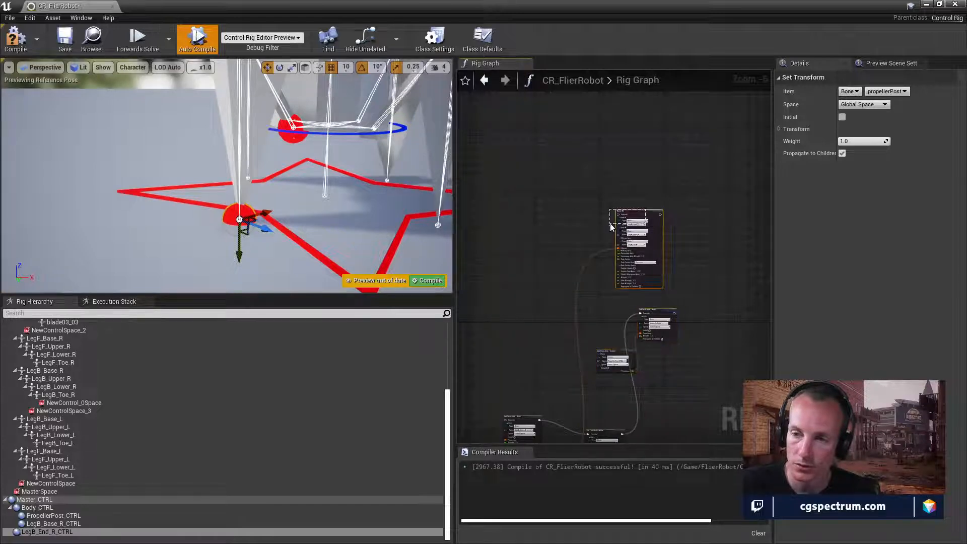
{"action": "left_click_drag", "start_coordinate": [608, 305], "coordinate": [649, 364]}
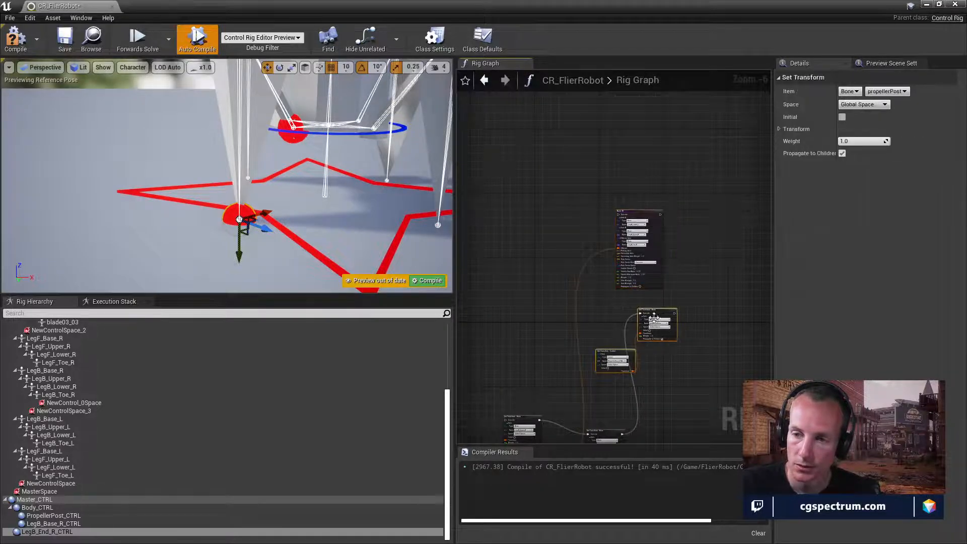
{"action": "left_click_drag", "start_coordinate": [655, 311], "coordinate": [548, 281]}
{"action": "right_click_drag", "start_coordinate": [547, 281], "coordinate": [673, 281]}
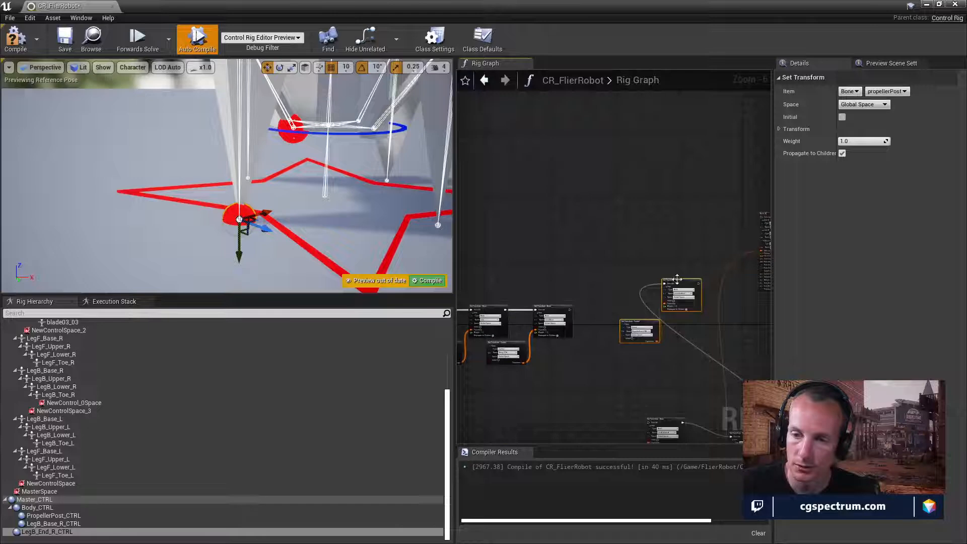
{"action": "left_click_drag", "start_coordinate": [677, 279], "coordinate": [615, 312]}
{"action": "scroll", "coordinate": [600, 300], "scroll_direction": "up", "scroll_amount": 4}
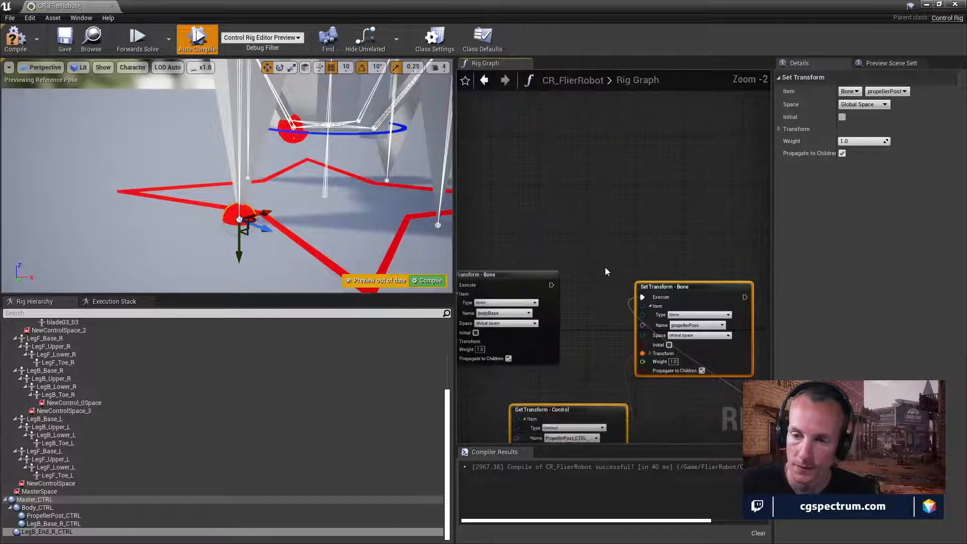
{"action": "left_click_drag", "start_coordinate": [552, 285], "coordinate": [677, 297]}
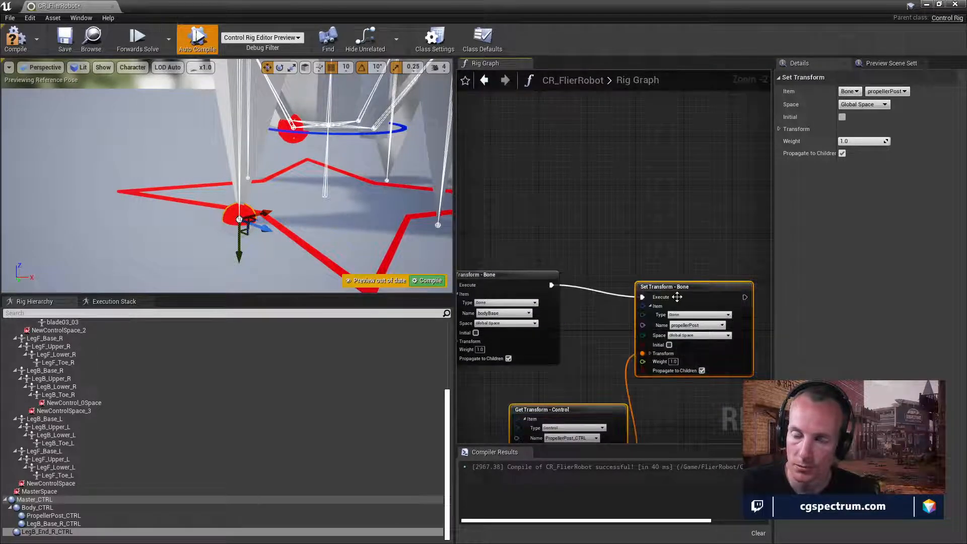
Step: Place the Basic IK node beside the propellerPost Set Transform node and connect propellerPost's execution output to it
{"action": "scroll", "coordinate": [619, 285], "scroll_direction": "down", "scroll_amount": 3}
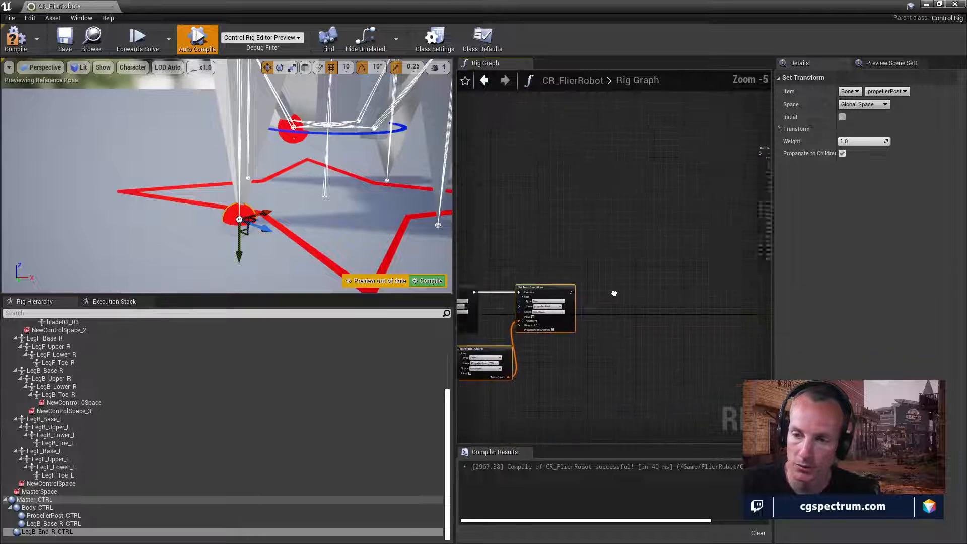
{"action": "scroll", "coordinate": [579, 297], "scroll_direction": "down", "scroll_amount": 2}
{"action": "right_click_drag", "start_coordinate": [614, 293], "coordinate": [573, 337]}
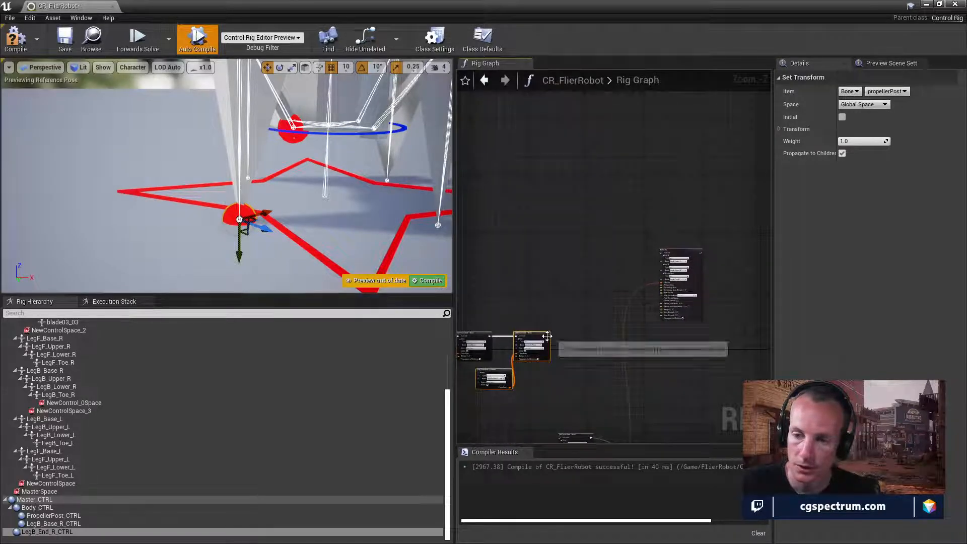
{"action": "mouse_move", "coordinate": [547, 337]}
{"action": "left_mouse_down"}
{"action": "mouse_move", "coordinate": [649, 304]}
{"action": "mouse_move", "coordinate": [542, 336]}
{"action": "left_mouse_up"}
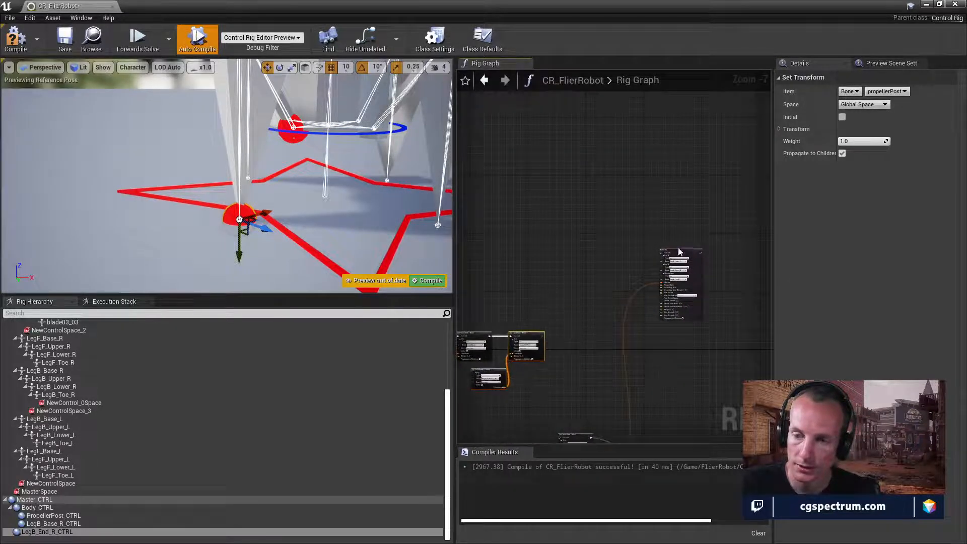
{"action": "left_click_drag", "start_coordinate": [680, 252], "coordinate": [604, 324]}
{"action": "scroll", "coordinate": [597, 327], "scroll_direction": "up", "scroll_amount": 3}
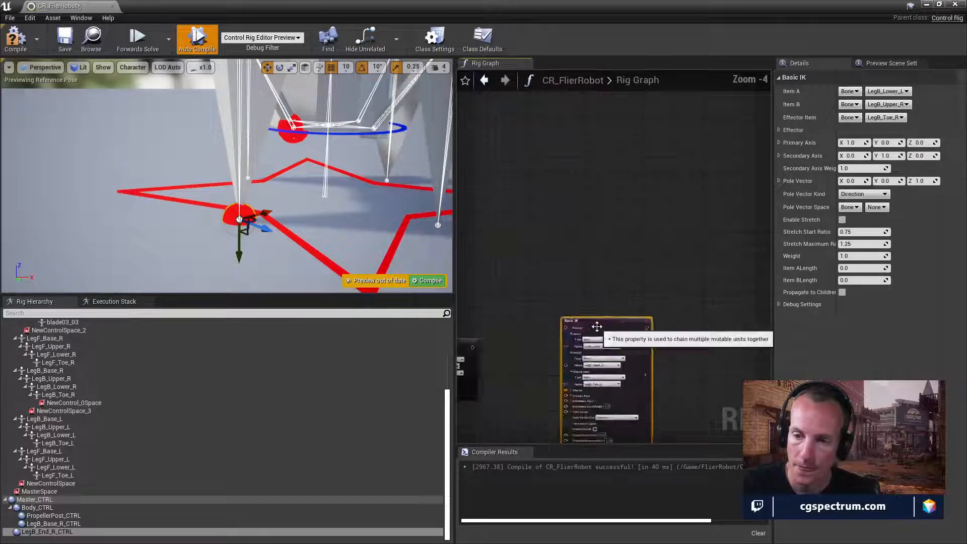
{"action": "scroll", "coordinate": [597, 327], "scroll_direction": "up", "scroll_amount": 2}
{"action": "right_click_drag", "start_coordinate": [566, 327], "coordinate": [714, 262]}
{"action": "left_click_drag", "start_coordinate": [715, 261], "coordinate": [661, 285]}
{"action": "right_click_drag", "start_coordinate": [608, 290], "coordinate": [604, 258]}
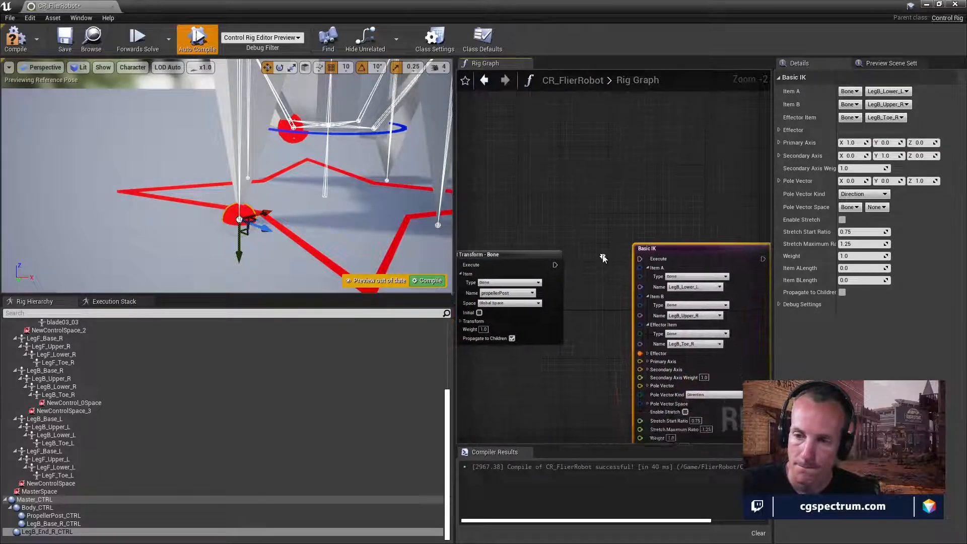
{"action": "left_click_drag", "start_coordinate": [555, 265], "coordinate": [640, 259]}
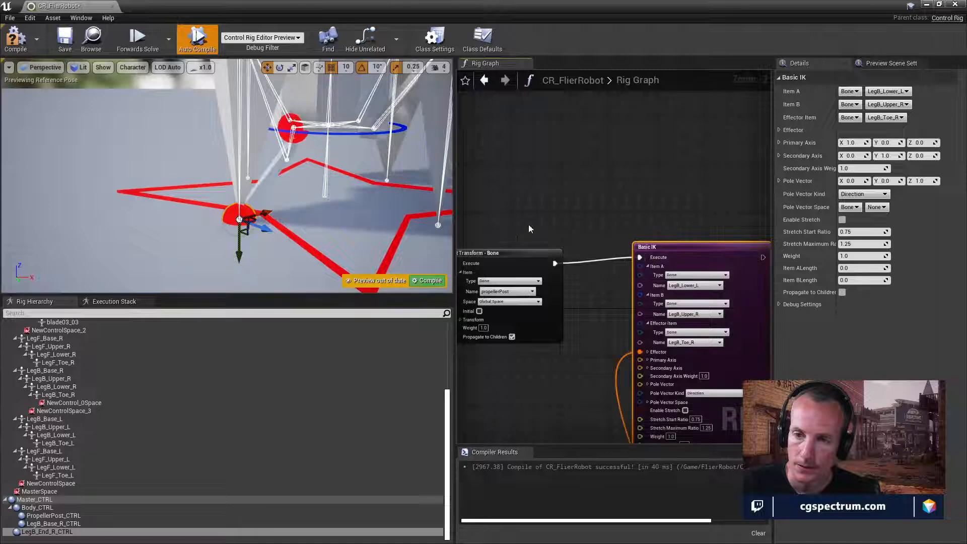
Step: Test the back right leg's IK by moving the LegB_End_R_CTRL control upward in the viewport
{"action": "right_click_drag", "start_coordinate": [326, 160], "coordinate": [276, 135]}
{"action": "middle_click_drag", "start_coordinate": [326, 161], "coordinate": [426, 195]}
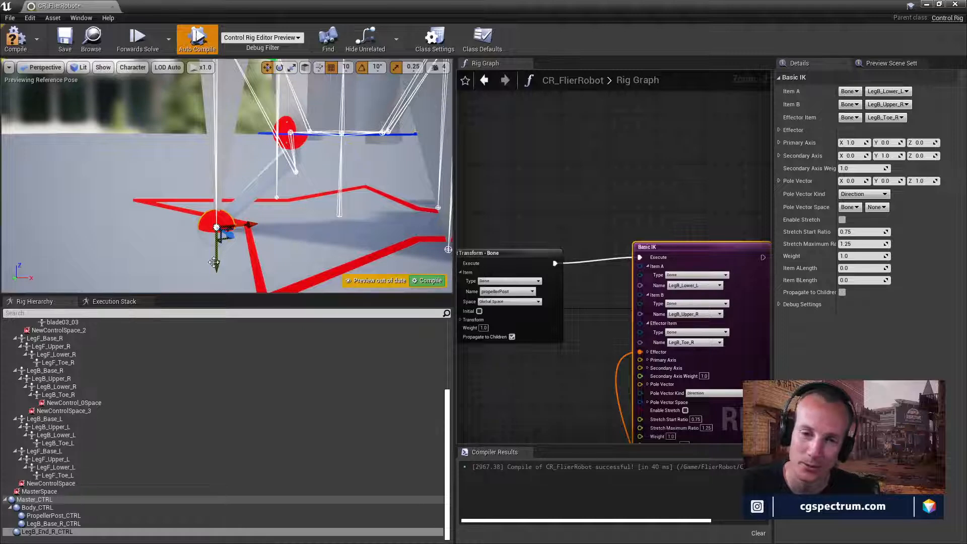
{"action": "mouse_move", "coordinate": [216, 264]}
{"action": "left_mouse_down"}
{"action": "mouse_move", "coordinate": [212, 167]}
{"action": "mouse_move", "coordinate": [203, 277]}
{"action": "mouse_move", "coordinate": [212, 210]}
{"action": "mouse_move", "coordinate": [211, 248]}
{"action": "left_mouse_up"}
{"action": "left_click_drag", "start_coordinate": [334, 195], "coordinate": [359, 222], "text": "alt"}
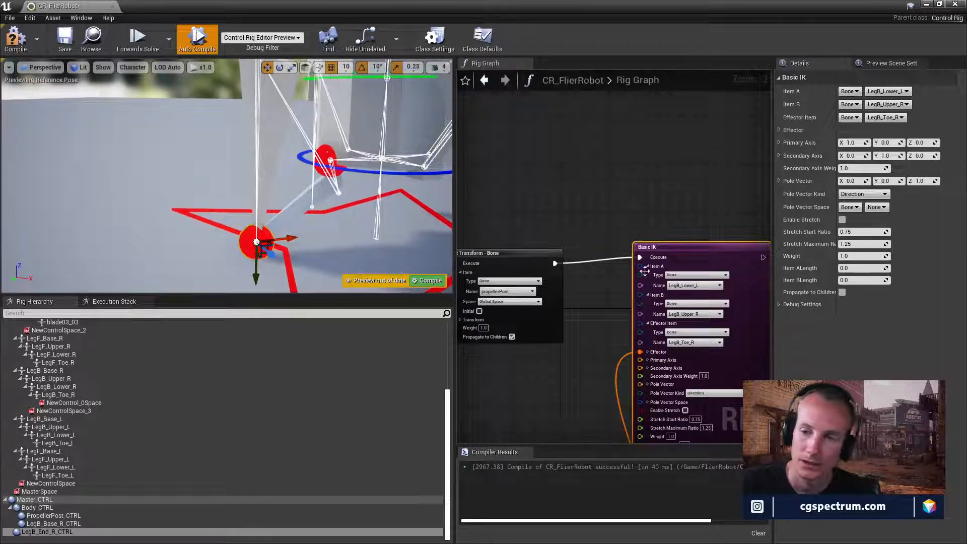
Step: Review the Basic IK node's bone assignments and compile the control rig
{"action": "scroll", "coordinate": [645, 272], "scroll_direction": "up", "scroll_amount": 2}
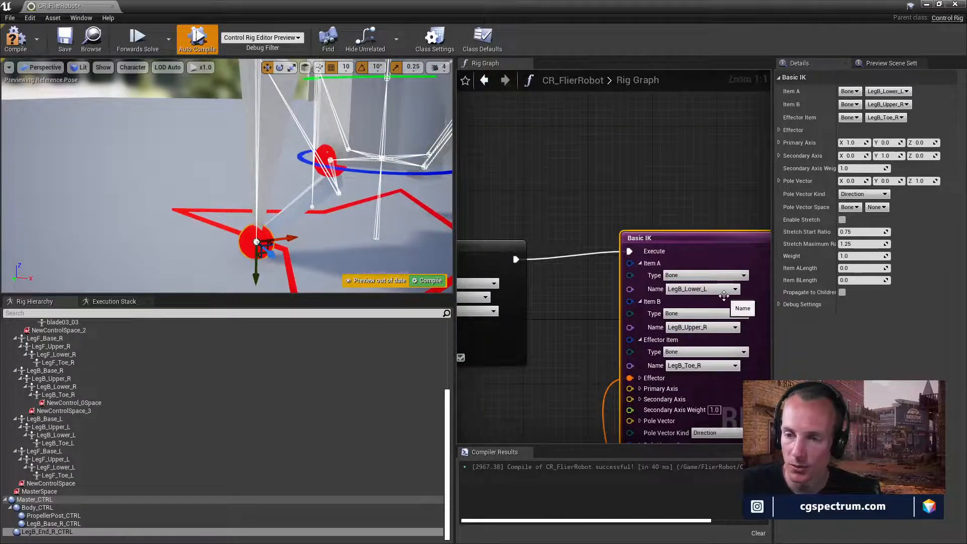
{"action": "scroll", "coordinate": [724, 295], "scroll_direction": "down", "scroll_amount": 2}
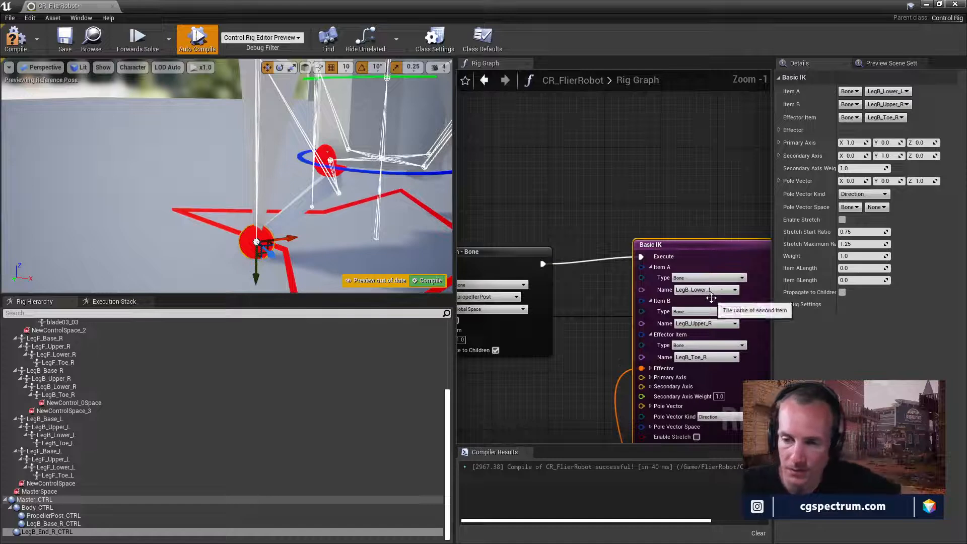
{"action": "right_click_drag", "start_coordinate": [721, 294], "coordinate": [634, 263]}
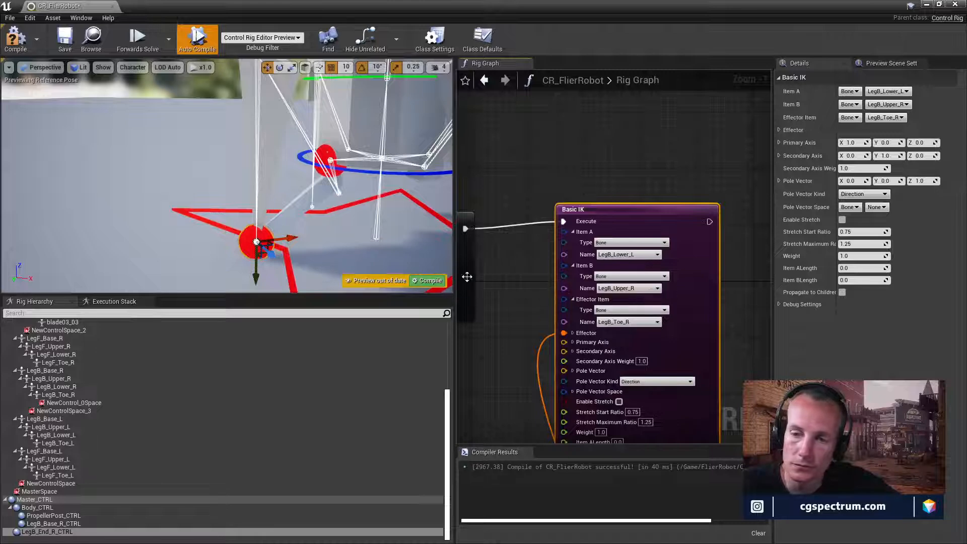
{"action": "left_click", "coordinate": [16, 42]}
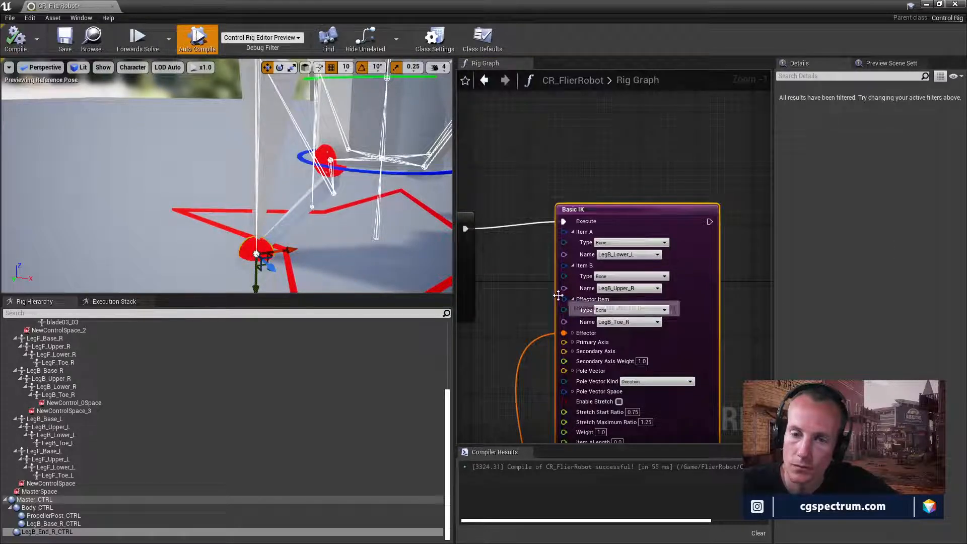
Step: Set the Basic IK node's Item A bone to LegB_Toe_R and keep Item B as LegB_Upper_R
{"action": "left_click", "coordinate": [646, 254]}
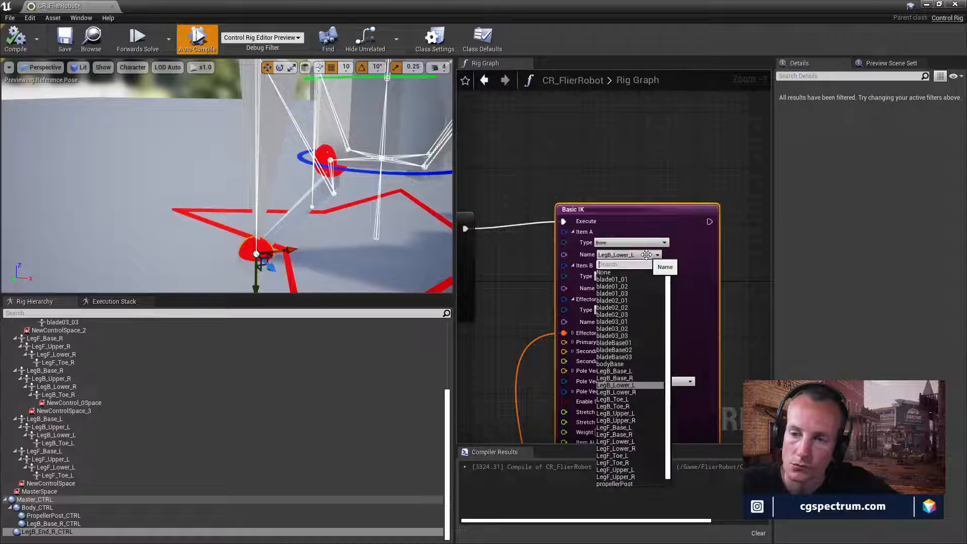
{"action": "left_click", "coordinate": [631, 406]}
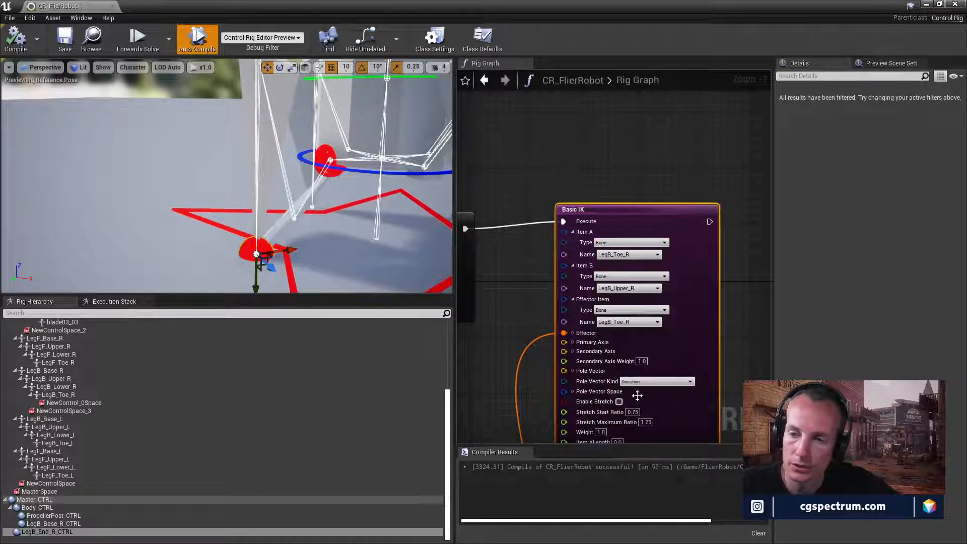
{"action": "left_click", "coordinate": [656, 287]}
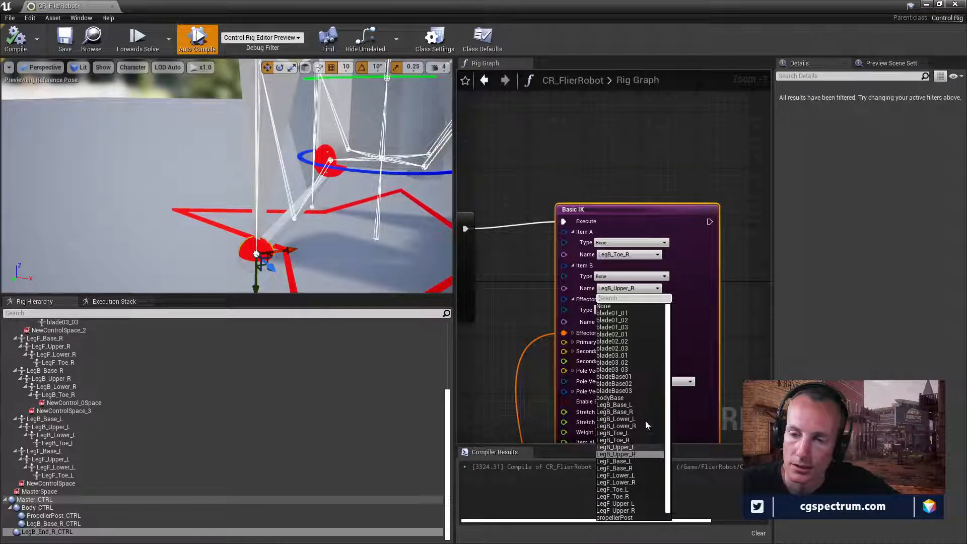
{"action": "left_click", "coordinate": [694, 301]}
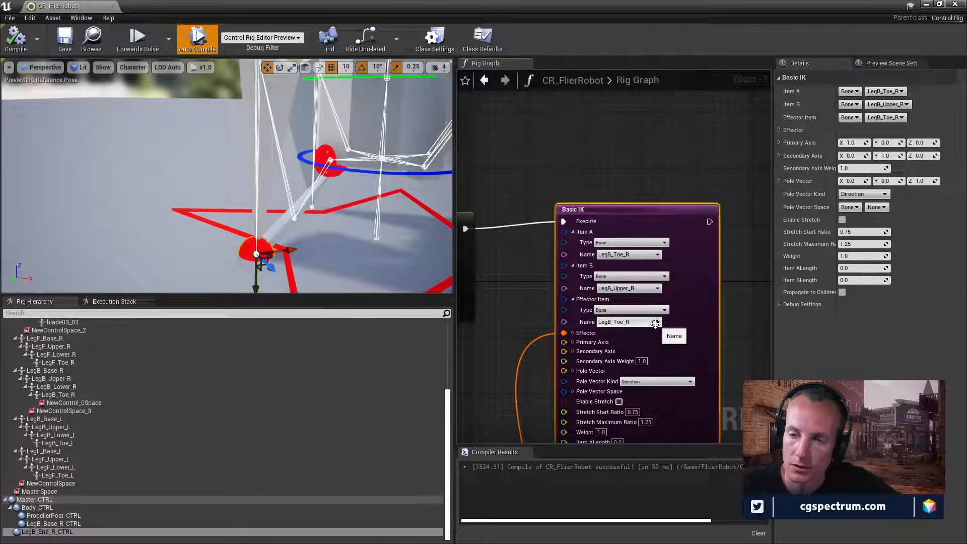
Step: Set the Basic IK node's Effector Item bone to LegB_Lower_R and test the leg by moving LegB_End_R_CTRL upward
{"action": "left_click", "coordinate": [656, 322]}
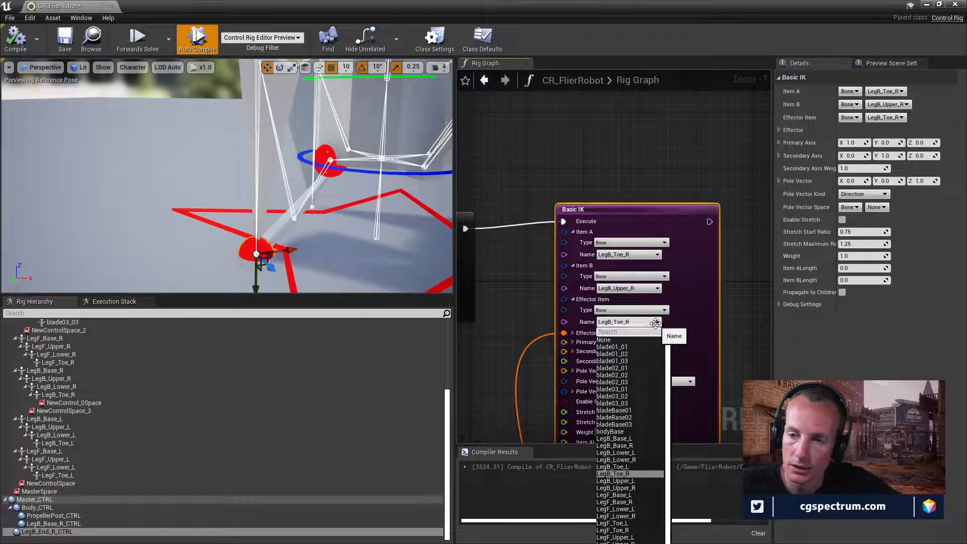
{"action": "left_click", "coordinate": [625, 460]}
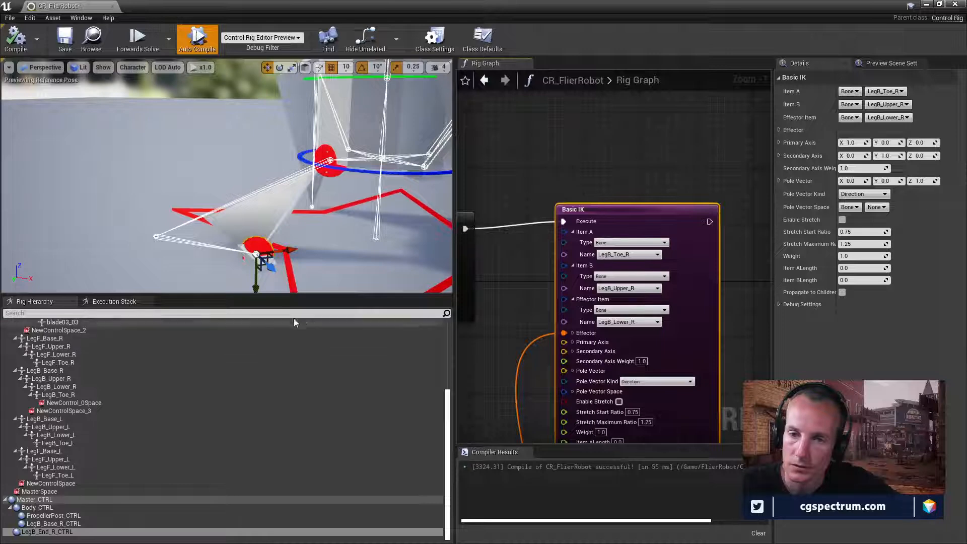
{"action": "left_click_drag", "start_coordinate": [258, 281], "coordinate": [246, 258]}
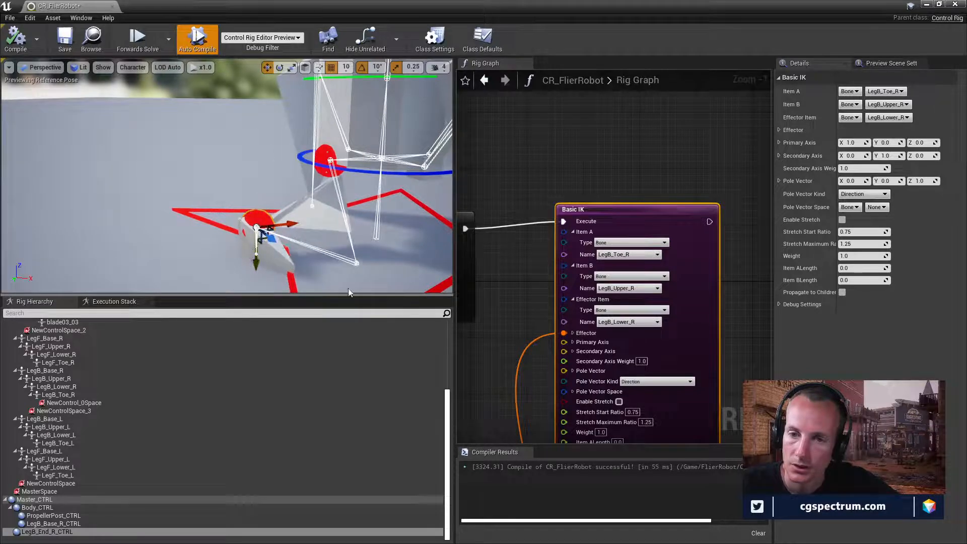
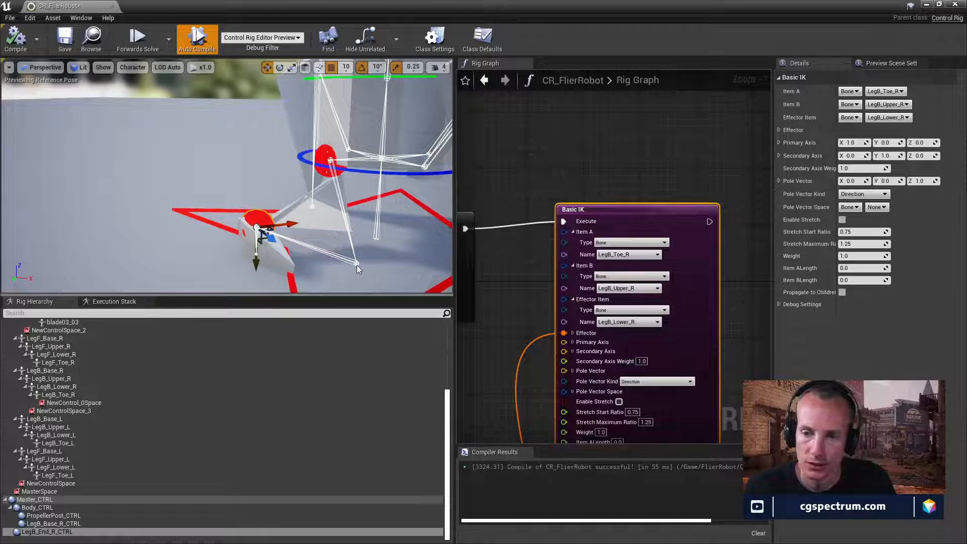
Step: Move the LegB_End_R_CTRL Get Transform node beside the Basic IK node and disconnect it from LegB_Toe_R's Set Transform node
{"action": "mouse_move", "coordinate": [660, 349]}
{"action": "left_mouse_down"}
{"action": "mouse_move", "coordinate": [688, 373]}
{"action": "mouse_move", "coordinate": [660, 349]}
{"action": "left_mouse_up"}
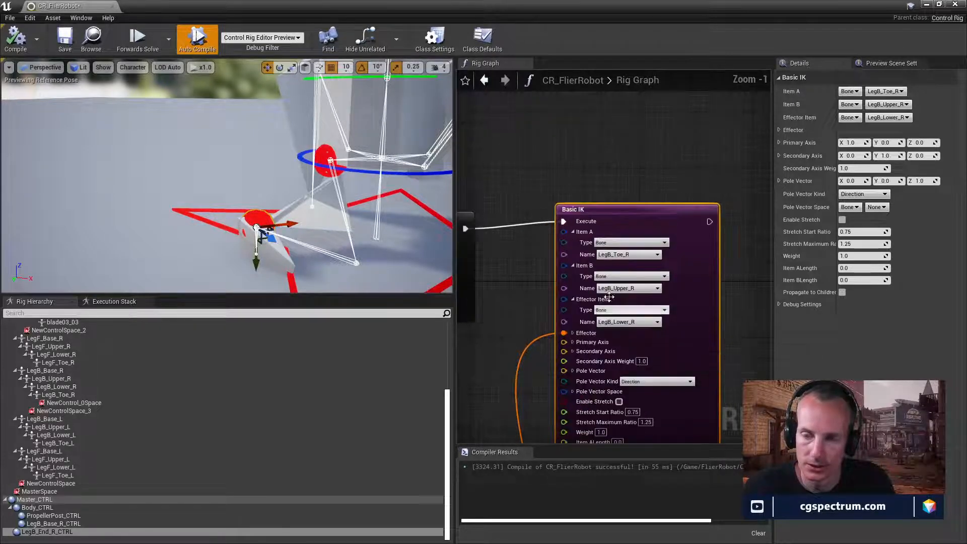
{"action": "left_click_drag", "start_coordinate": [557, 305], "coordinate": [578, 262]}
{"action": "right_click_drag", "start_coordinate": [577, 261], "coordinate": [590, 188]}
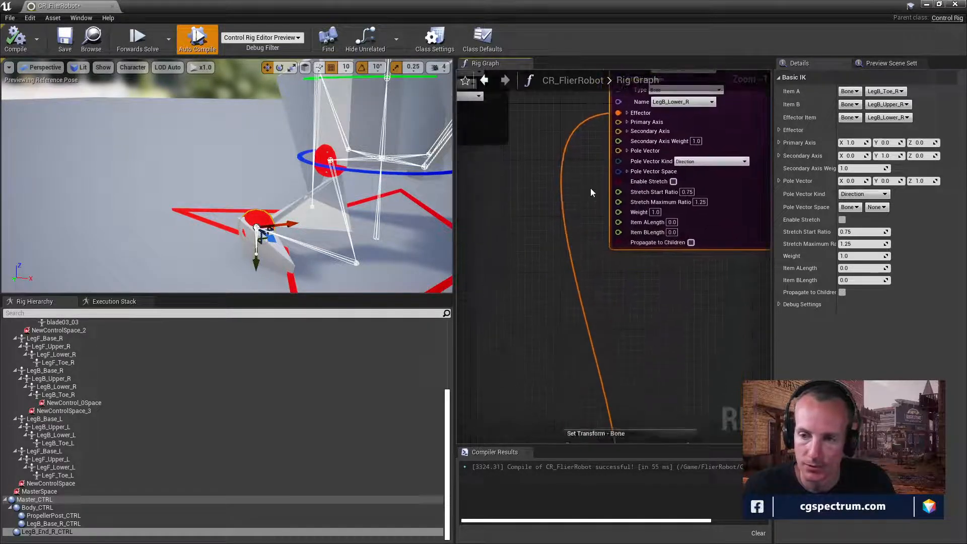
{"action": "right_click_drag", "start_coordinate": [599, 423], "coordinate": [573, 170]}
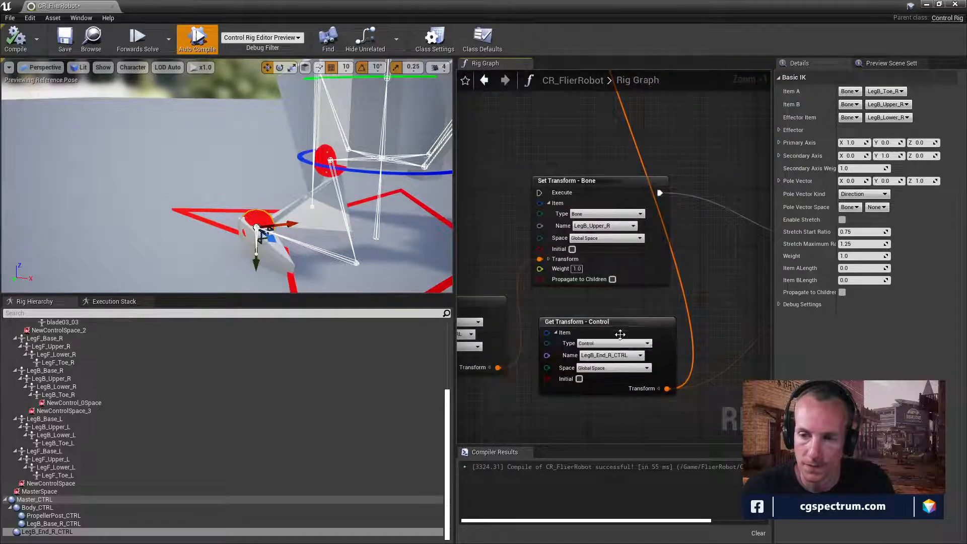
{"action": "left_click_drag", "start_coordinate": [652, 330], "coordinate": [575, 98]}
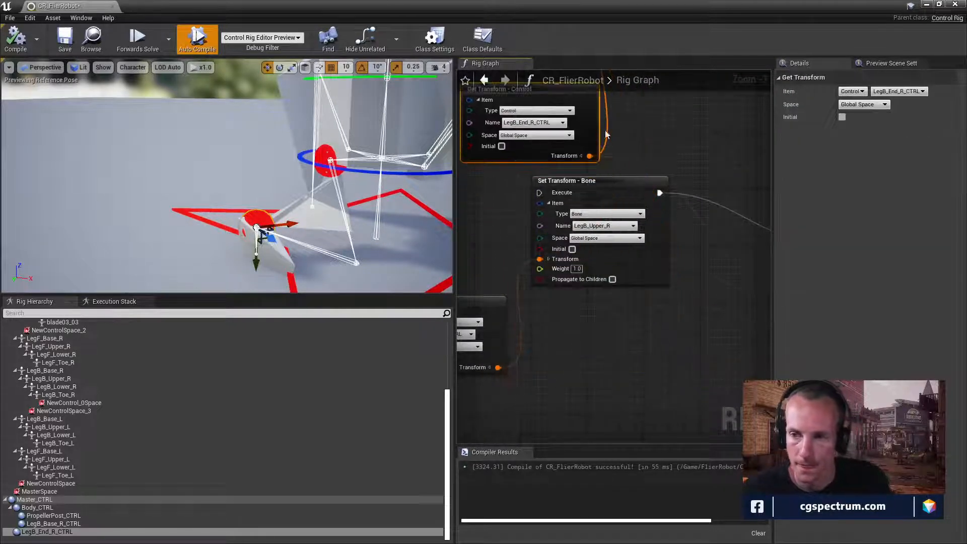
{"action": "right_click_drag", "start_coordinate": [614, 135], "coordinate": [490, 174]}
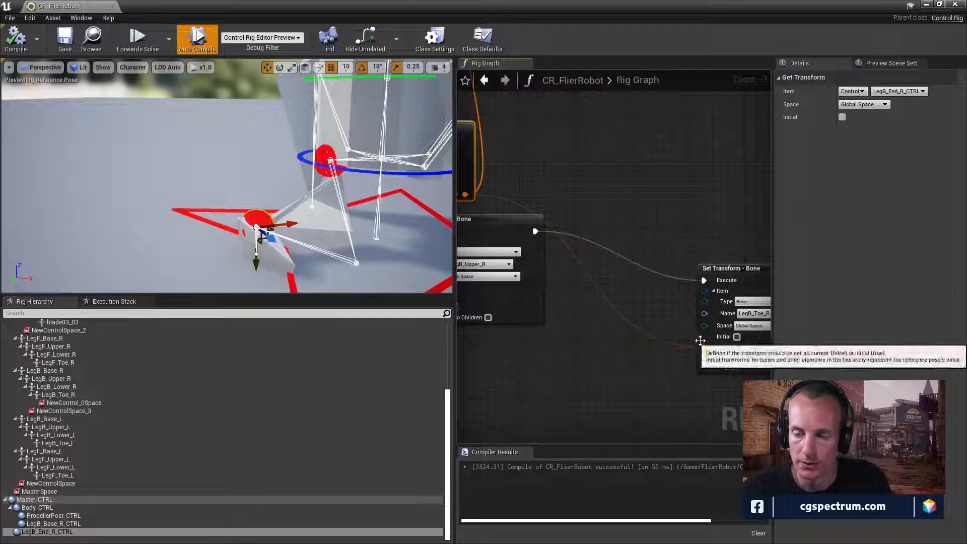
{"action": "right_click_drag", "start_coordinate": [617, 237], "coordinate": [579, 238]}
{"action": "left_click_drag", "start_coordinate": [579, 238], "coordinate": [572, 181]}
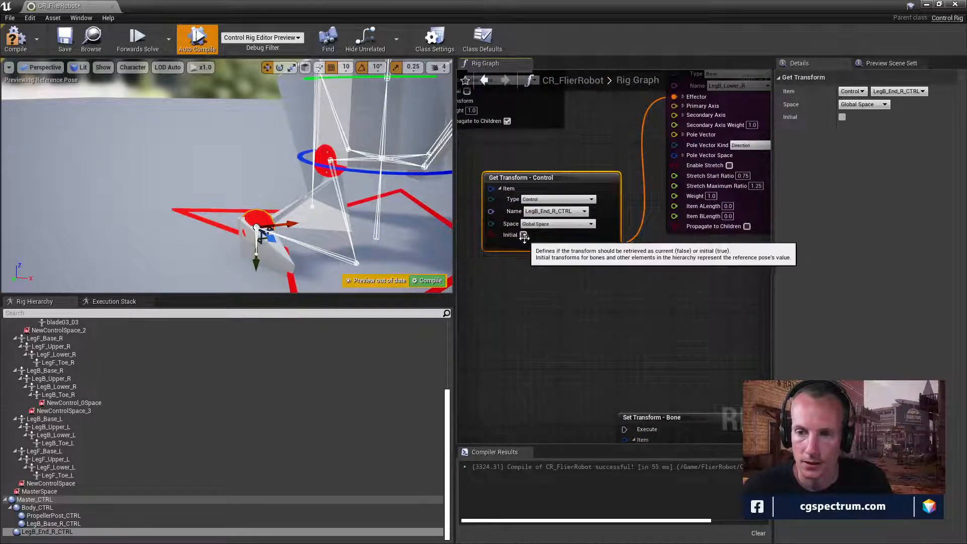
Step: Try the Initial option on the LegB_End_R_CTRL Get Transform node, compile the rig, and switch the option back off
{"action": "left_click", "coordinate": [524, 235]}
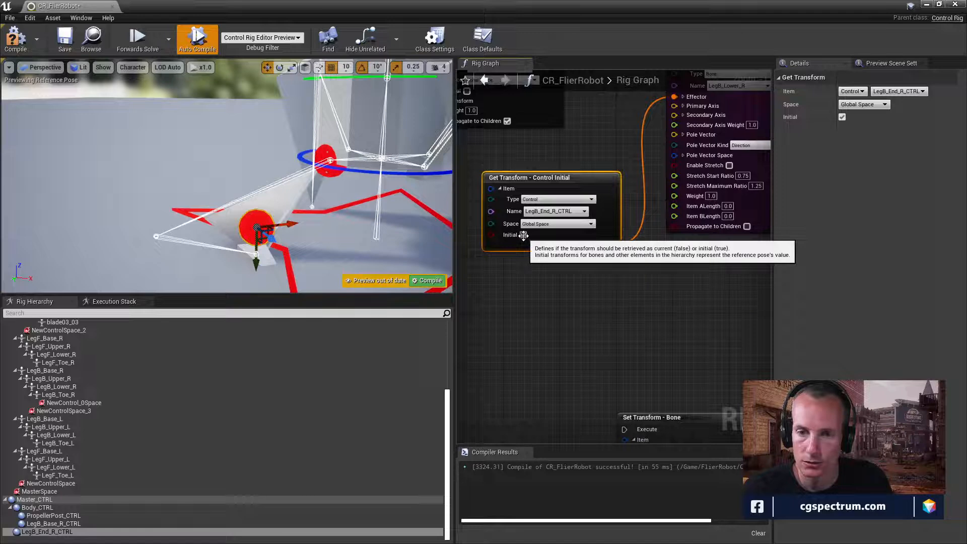
{"action": "left_click", "coordinate": [524, 235]}
{"action": "left_click", "coordinate": [524, 235]}
{"action": "left_click", "coordinate": [524, 235]}
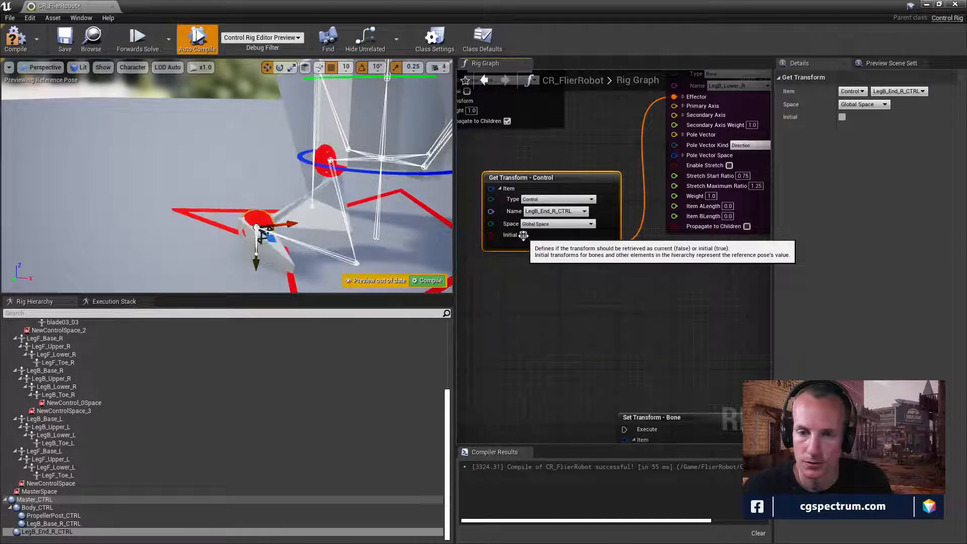
{"action": "left_click", "coordinate": [524, 235]}
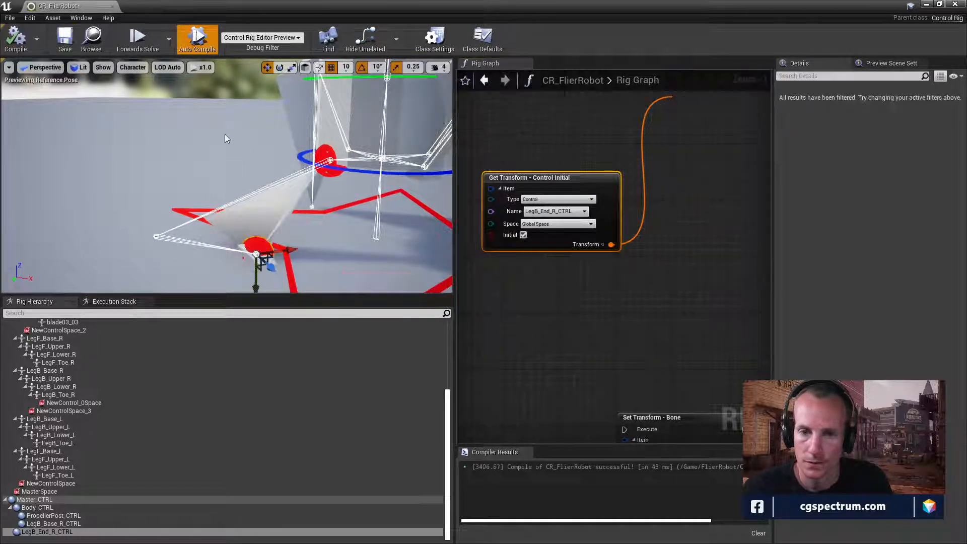
{"action": "left_click", "coordinate": [524, 235]}
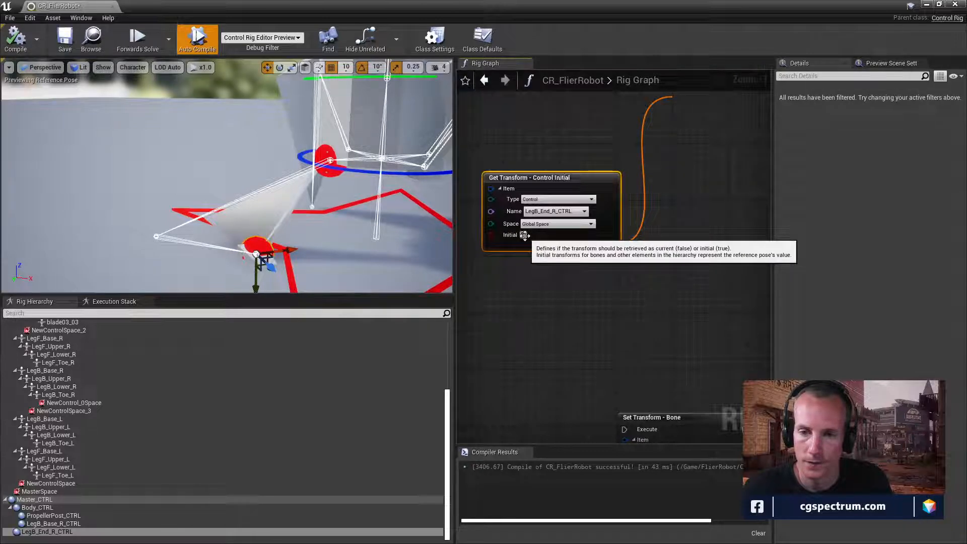
Step: Examine the Basic IK node's bone assignments, effector connection, pole vector and stretch settings
{"action": "right_click_drag", "start_coordinate": [689, 250], "coordinate": [643, 349]}
{"action": "right_click_drag", "start_coordinate": [658, 301], "coordinate": [635, 327]}
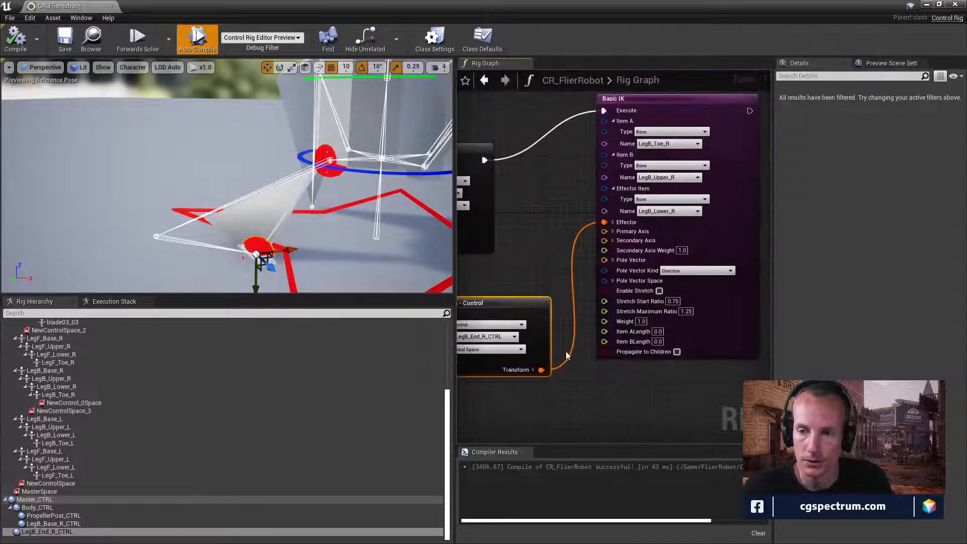
{"action": "right_click_drag", "start_coordinate": [559, 409], "coordinate": [608, 391]}
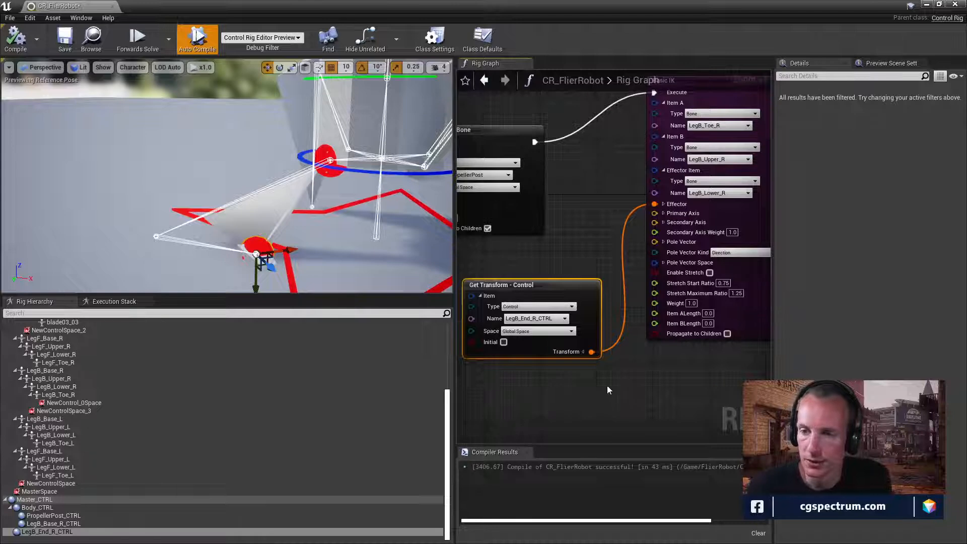
{"action": "mouse_move", "coordinate": [727, 335]}
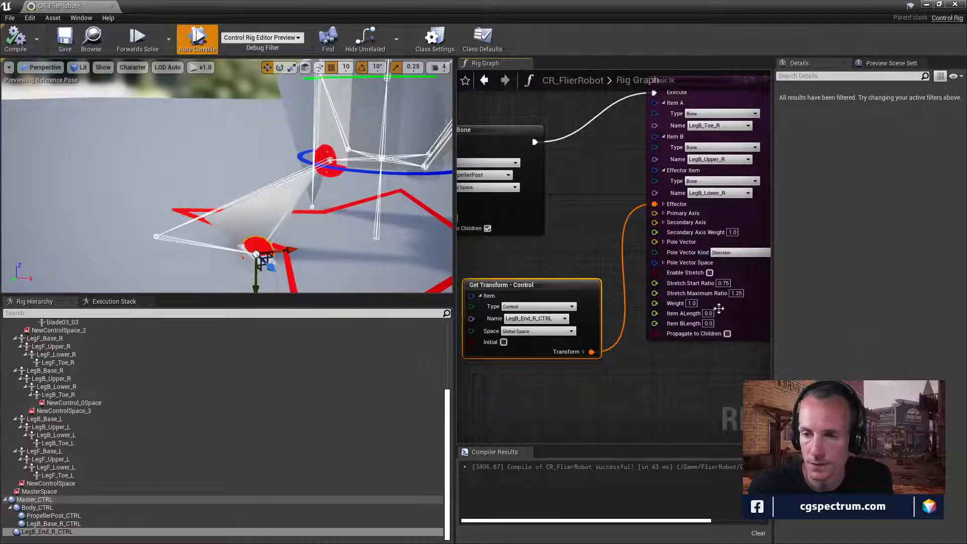
{"action": "mouse_move", "coordinate": [706, 284]}
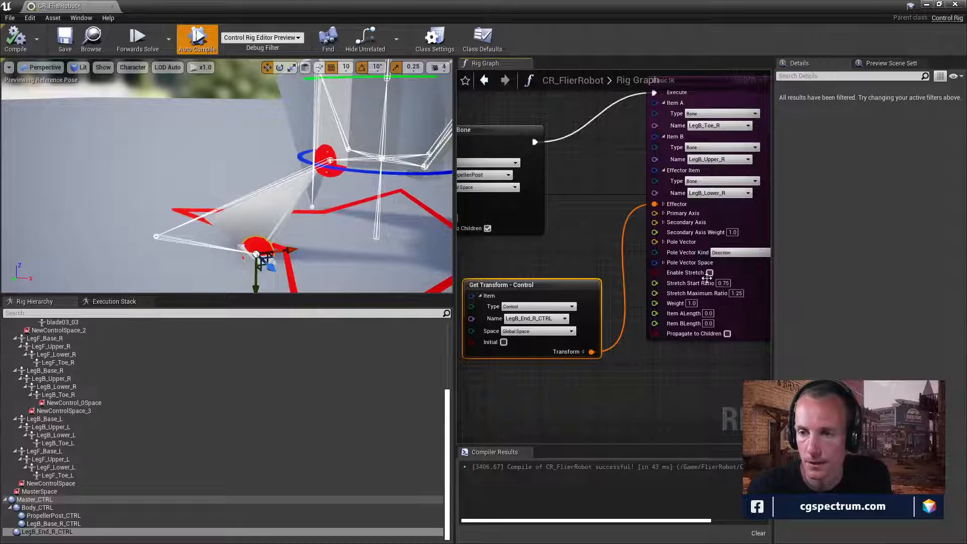
{"action": "mouse_move", "coordinate": [696, 240]}
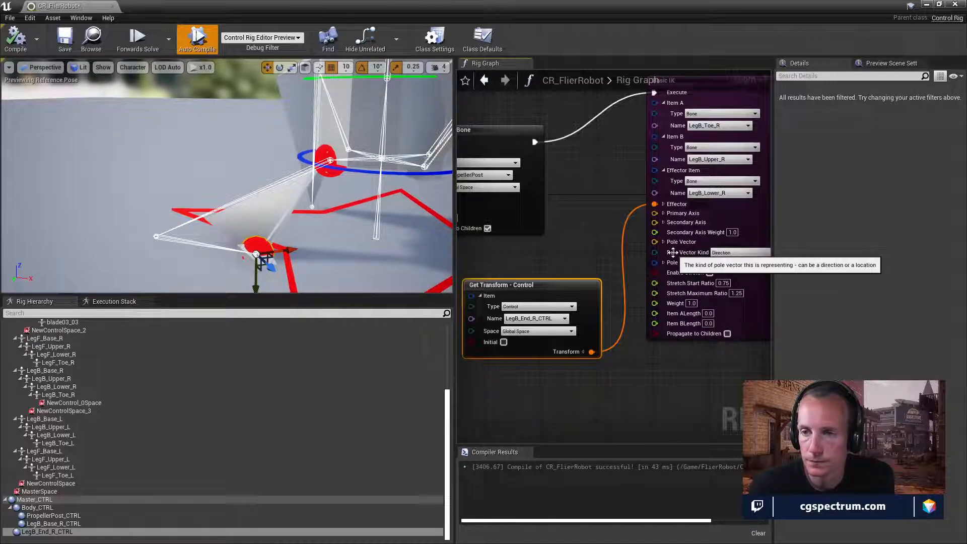
{"action": "right_click_drag", "start_coordinate": [637, 195], "coordinate": [613, 219]}
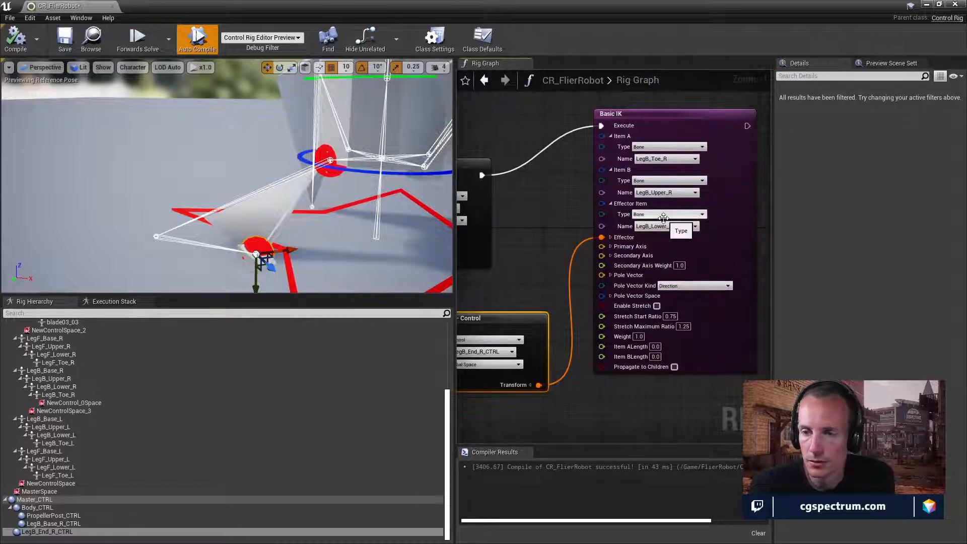
{"action": "mouse_move", "coordinate": [632, 205]}
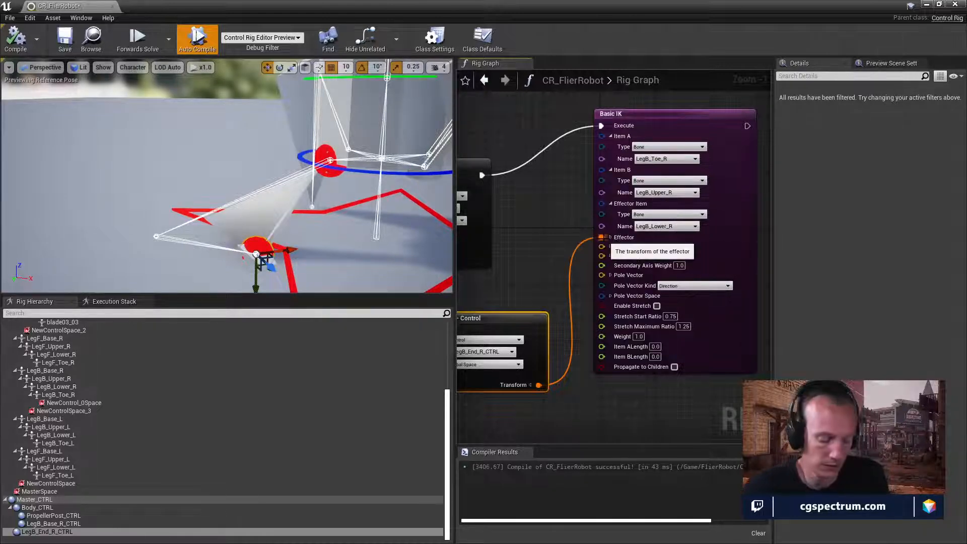
Step: Disconnect the control's transform from the Basic IK node's Effector input and look through the bones available for Effector Item
{"action": "left_click", "coordinate": [602, 237], "text": "alt"}
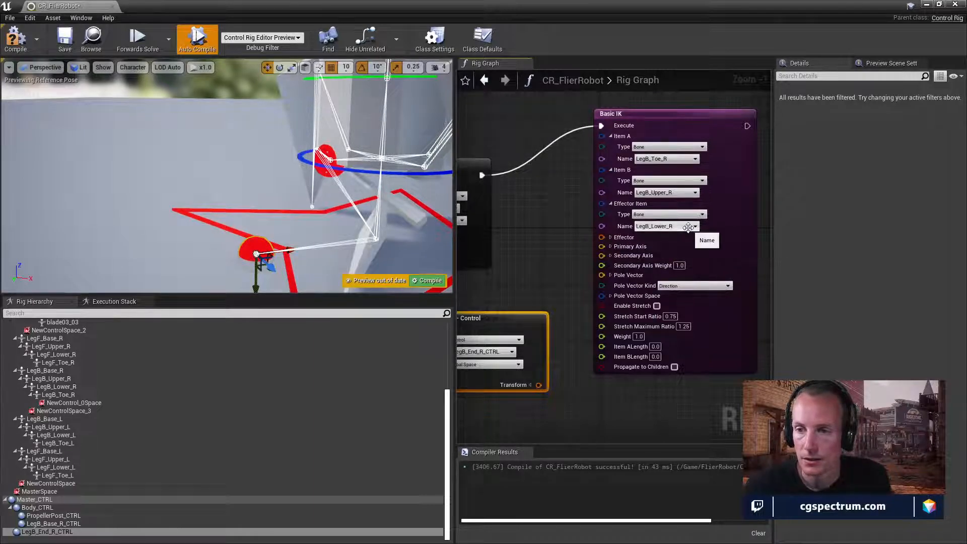
{"action": "left_click", "coordinate": [688, 227]}
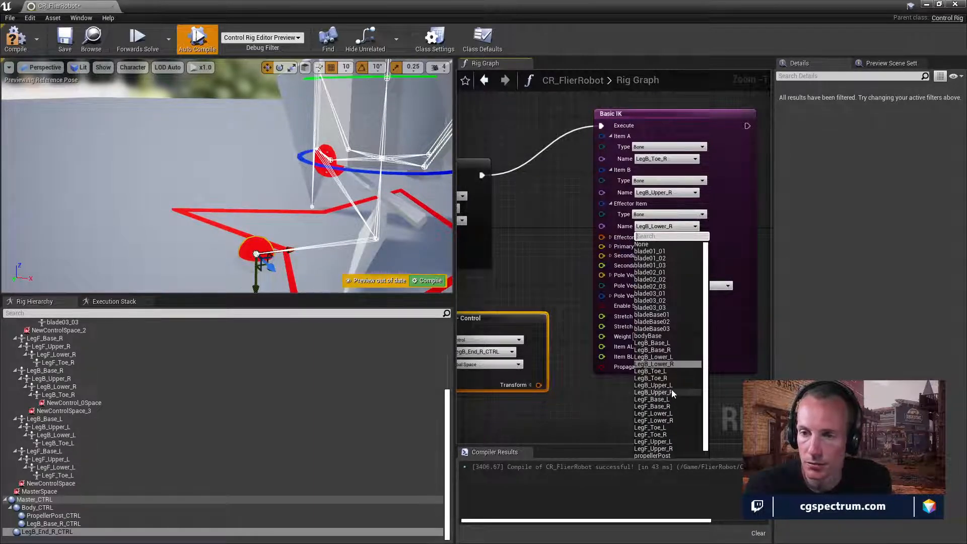
{"action": "scroll", "coordinate": [672, 392], "scroll_direction": "down", "scroll_amount": 1}
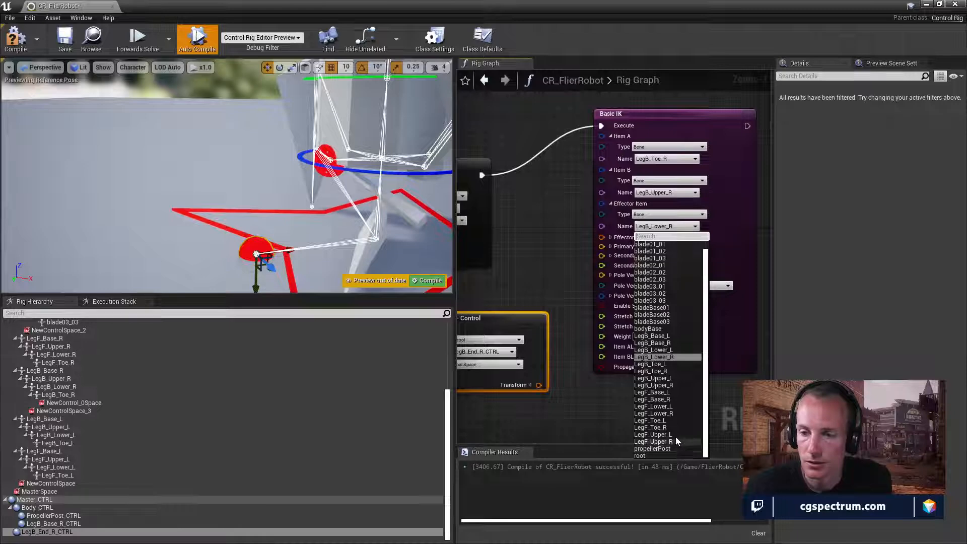
{"action": "scroll", "coordinate": [674, 428], "scroll_direction": "up", "scroll_amount": 1}
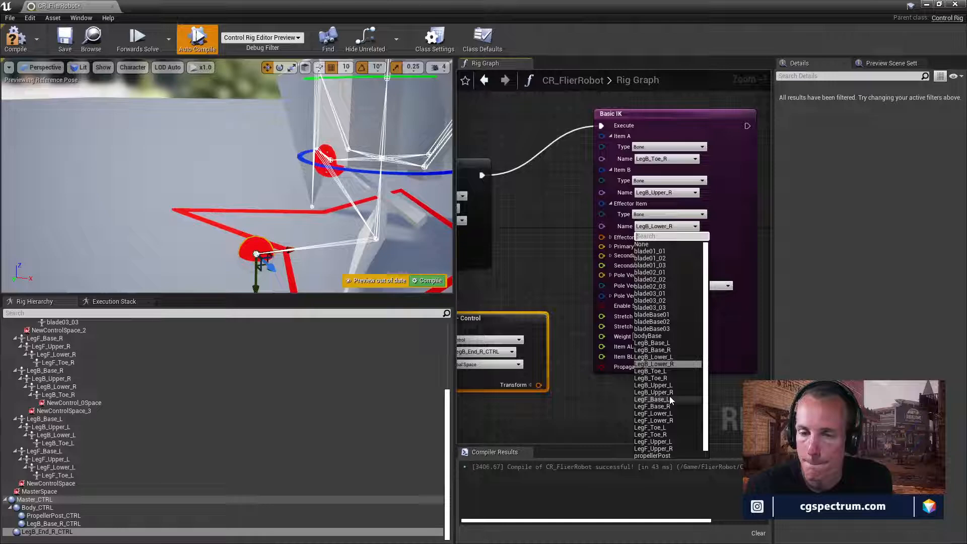
{"action": "left_click", "coordinate": [624, 126]}
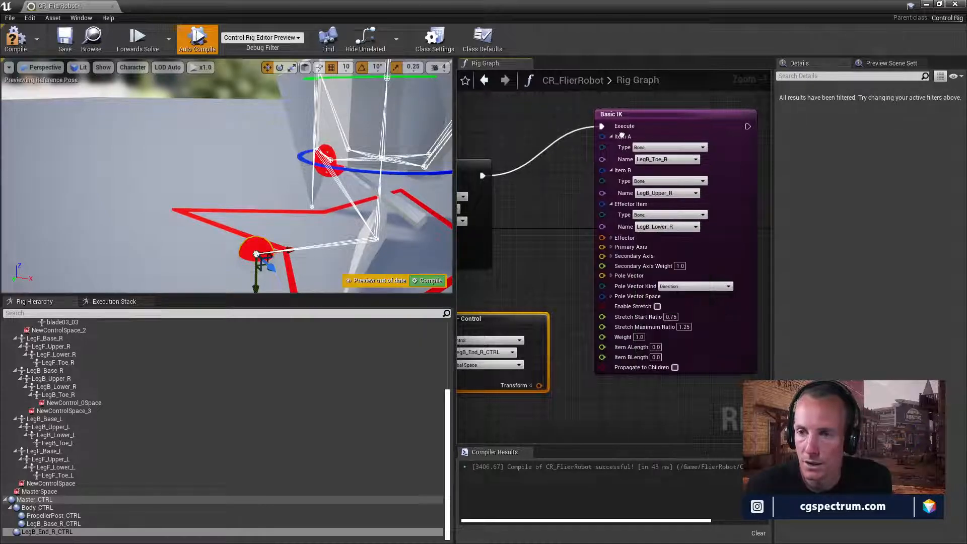
{"action": "right_click", "coordinate": [619, 136]}
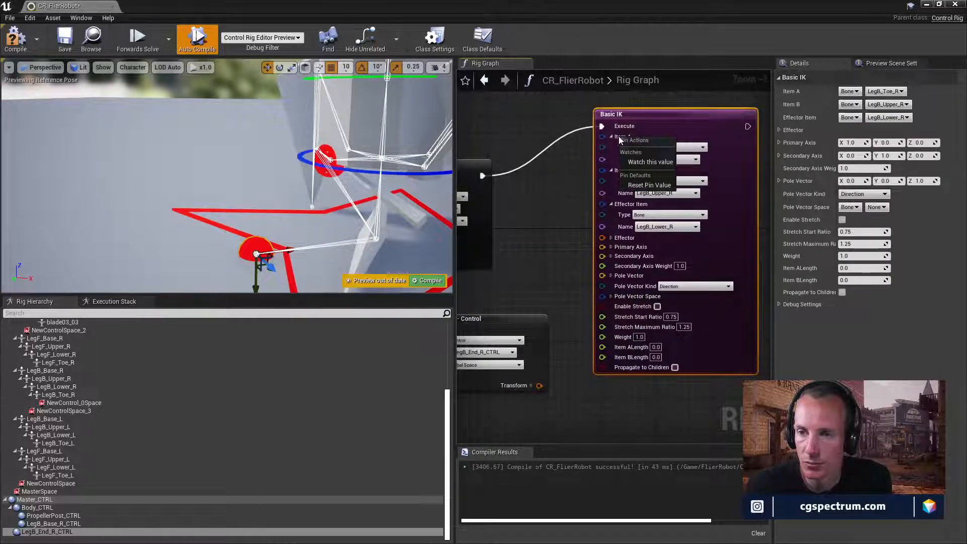
{"action": "right_click", "coordinate": [630, 124]}
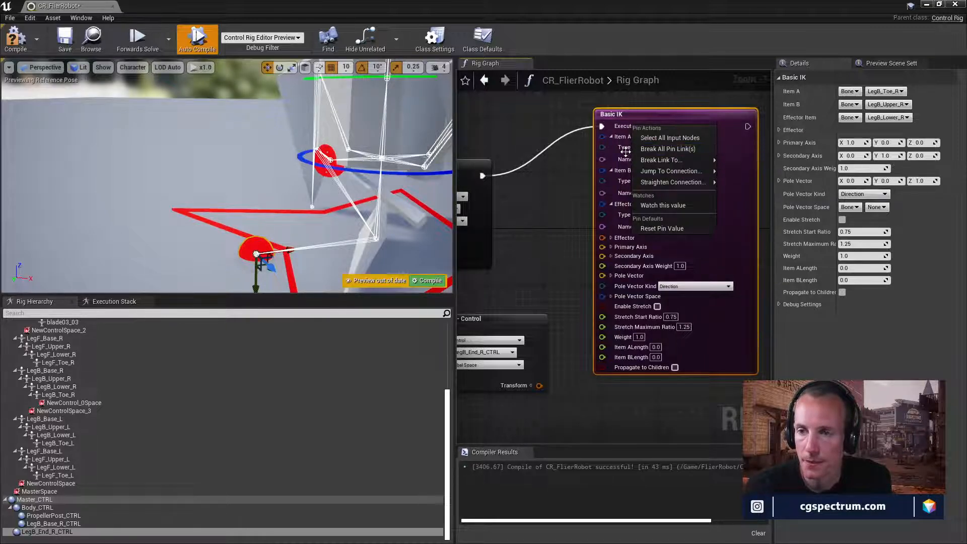
{"action": "right_click", "coordinate": [603, 138]}
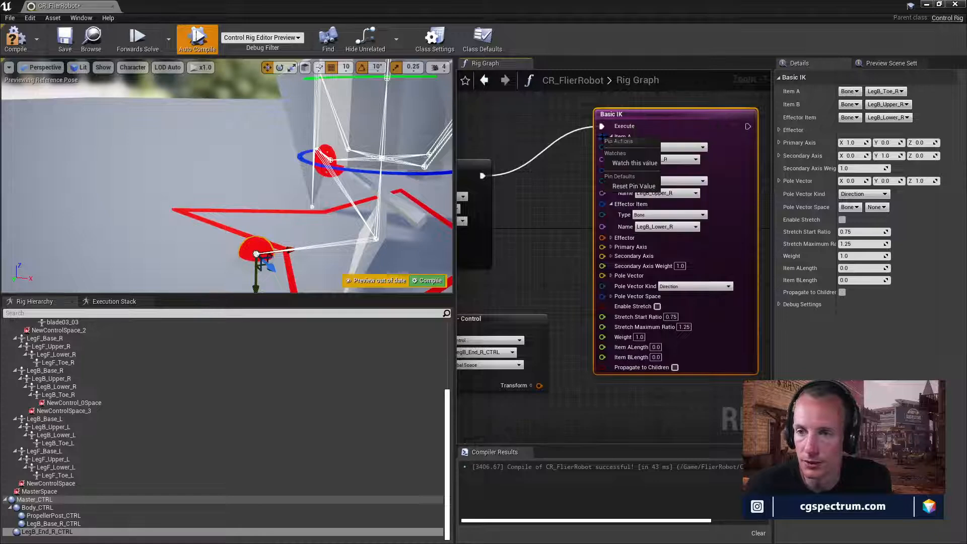
{"action": "right_click_drag", "start_coordinate": [729, 150], "coordinate": [733, 150]}
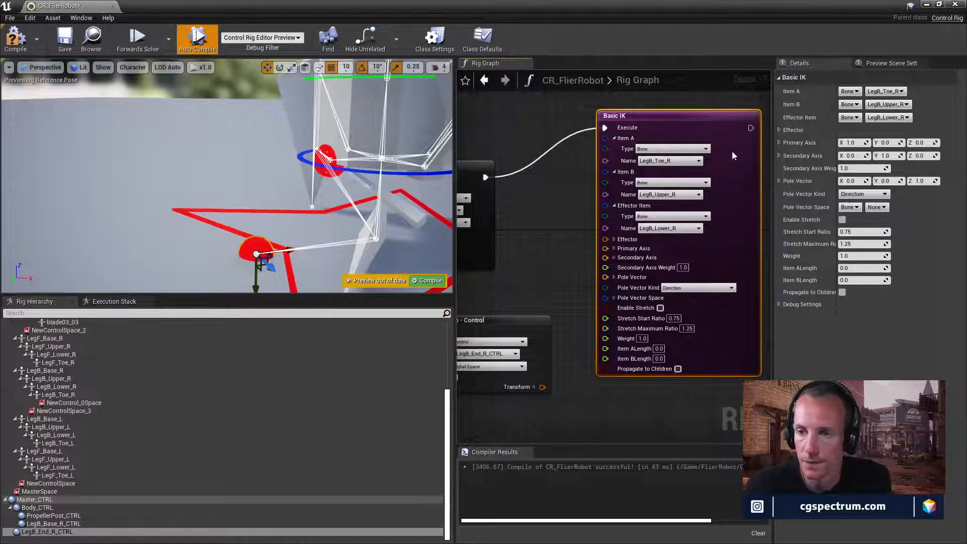
{"action": "right_click", "coordinate": [733, 144]}
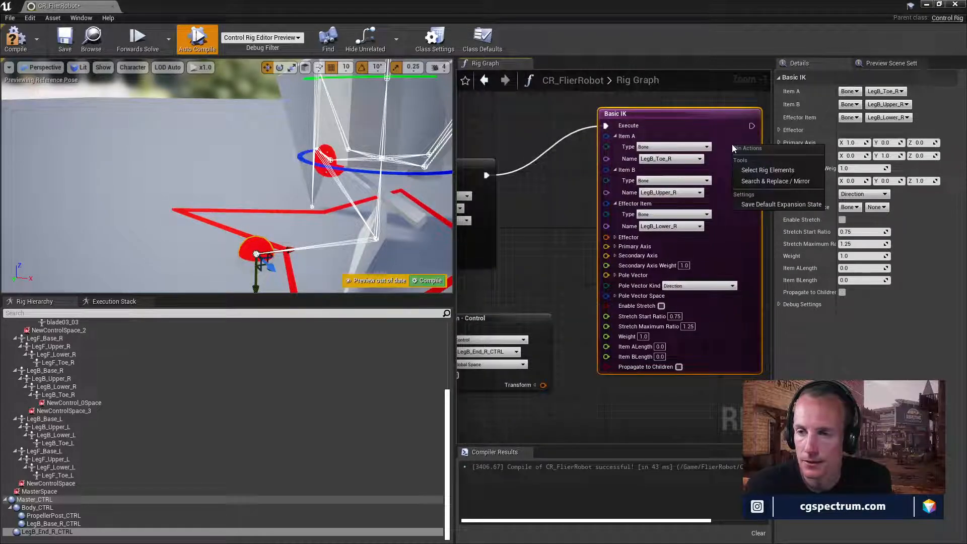
{"action": "right_click", "coordinate": [607, 159]}
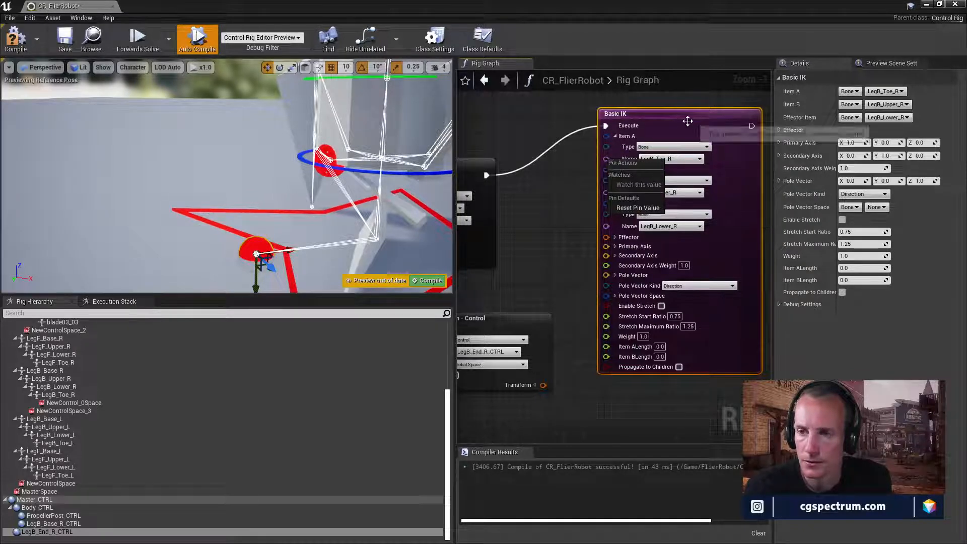
Step: Set the Basic IK node's Item A bone to LegB_Base_R and its Item B bone to LegB_Toe_R
{"action": "left_click", "coordinate": [670, 159]}
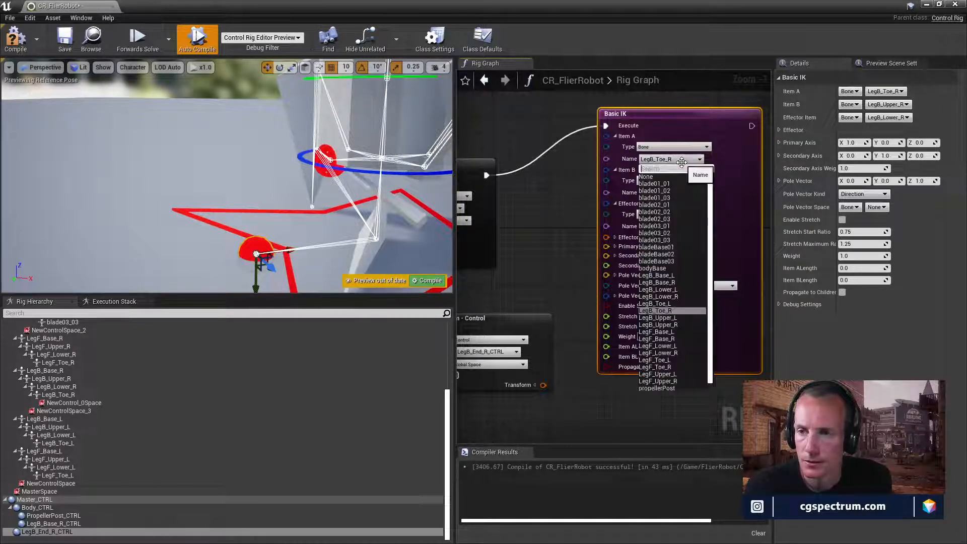
{"action": "left_click", "coordinate": [674, 282]}
{"action": "left_click", "coordinate": [685, 193]}
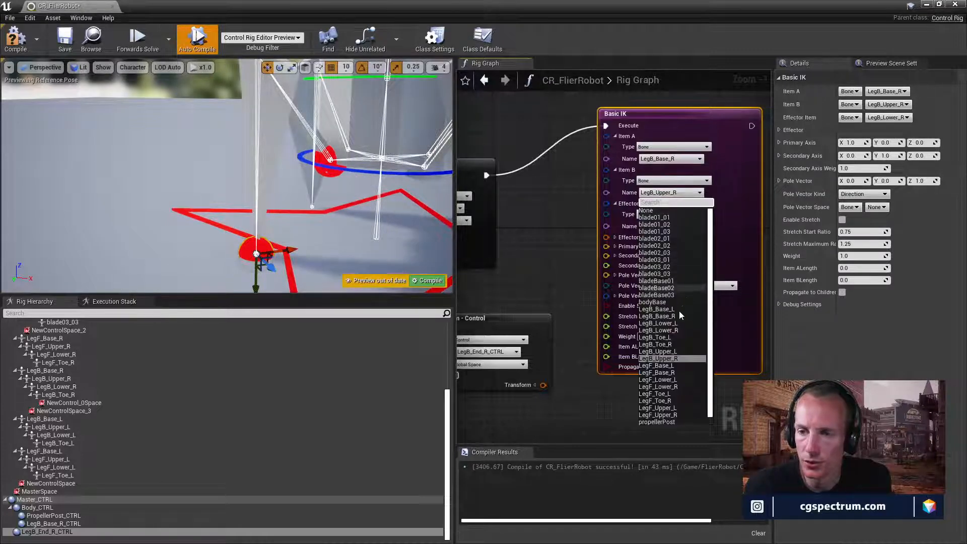
{"action": "left_click", "coordinate": [670, 346]}
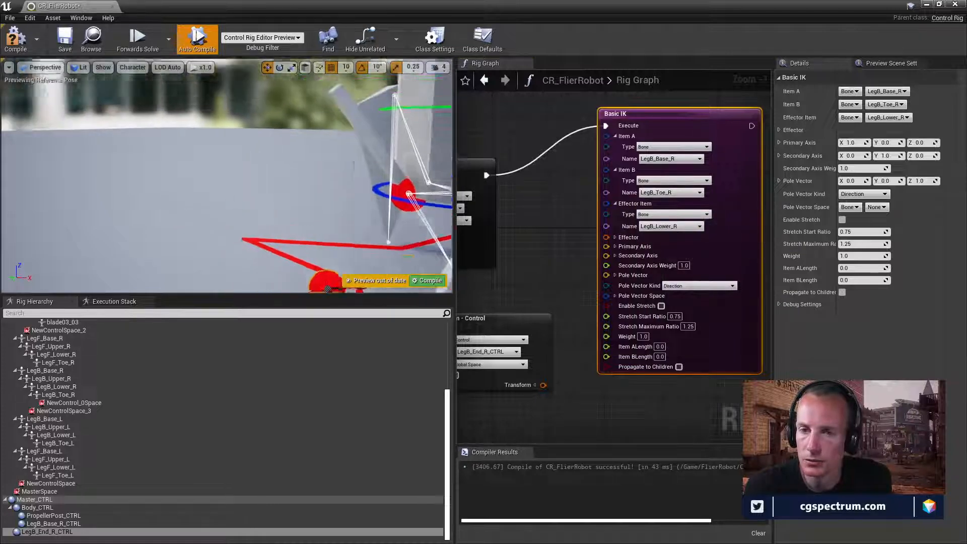
Step: Set the Basic IK node's Effector Item to the LegB_End_R_CTRL control and connect that control's transform to the Effector input
{"action": "mouse_move", "coordinate": [227, 177]}
{"action": "right_mouse_down"}
{"action": "mouse_move", "coordinate": [217, 161]}
{"action": "mouse_move", "coordinate": [237, 179]}
{"action": "right_mouse_up"}
{"action": "left_click", "coordinate": [681, 226]}
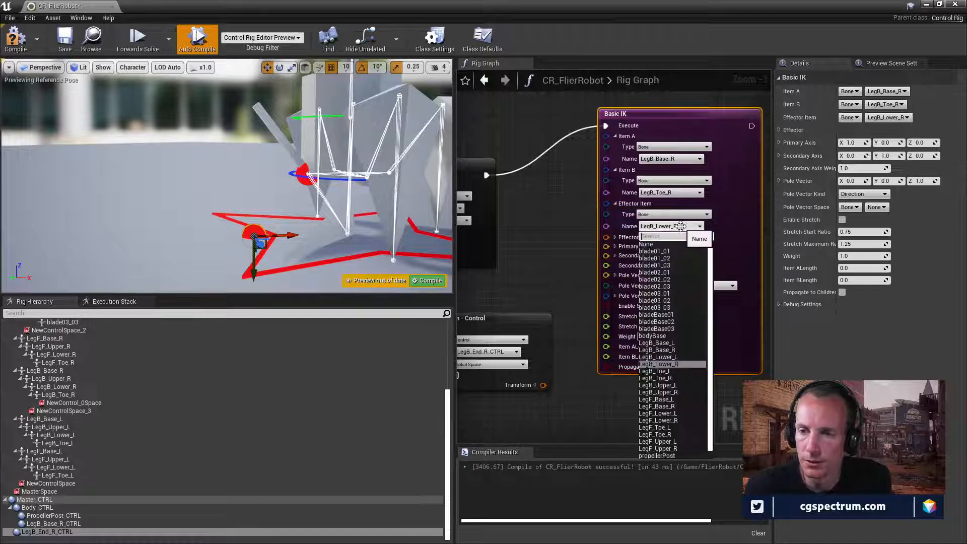
{"action": "left_click", "coordinate": [670, 214]}
{"action": "left_click", "coordinate": [670, 215]}
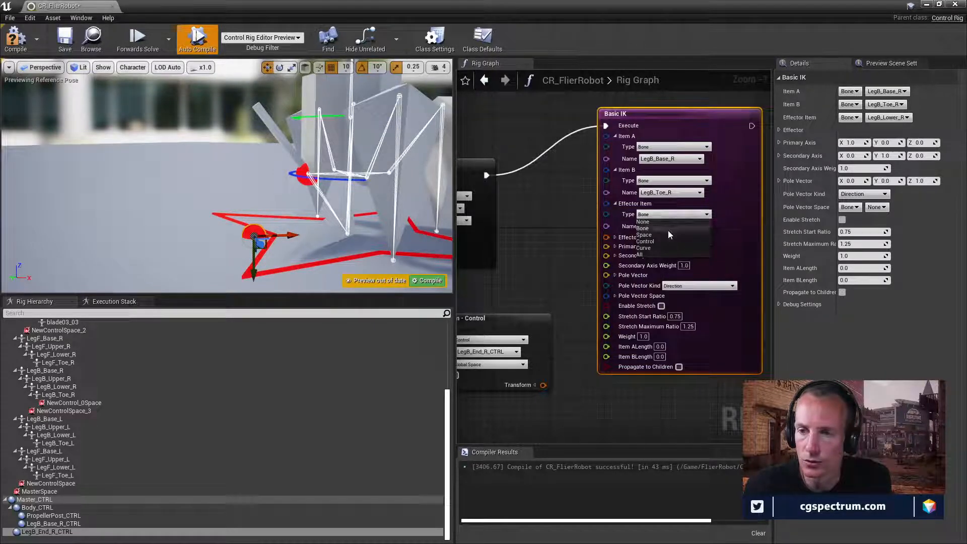
{"action": "left_click", "coordinate": [664, 241]}
{"action": "left_click", "coordinate": [664, 226]}
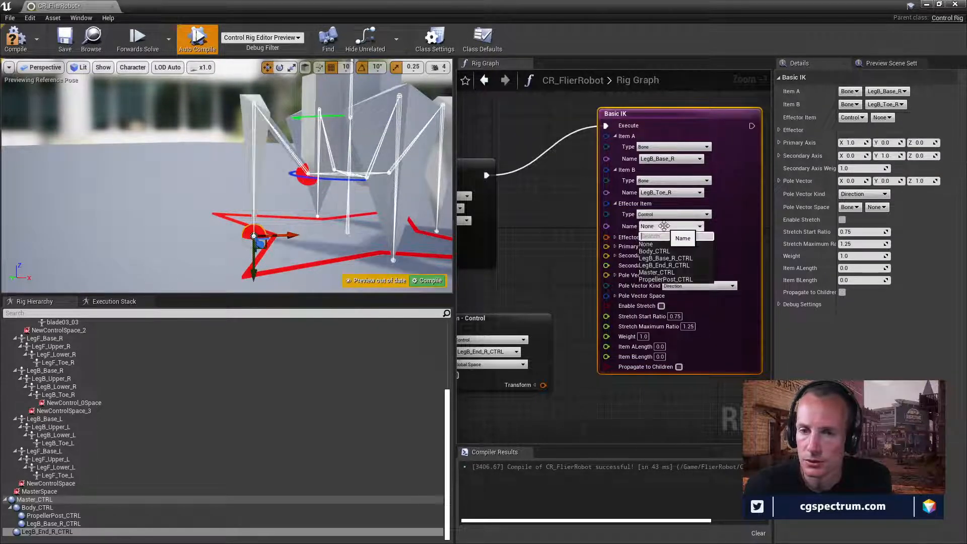
{"action": "left_click", "coordinate": [678, 264]}
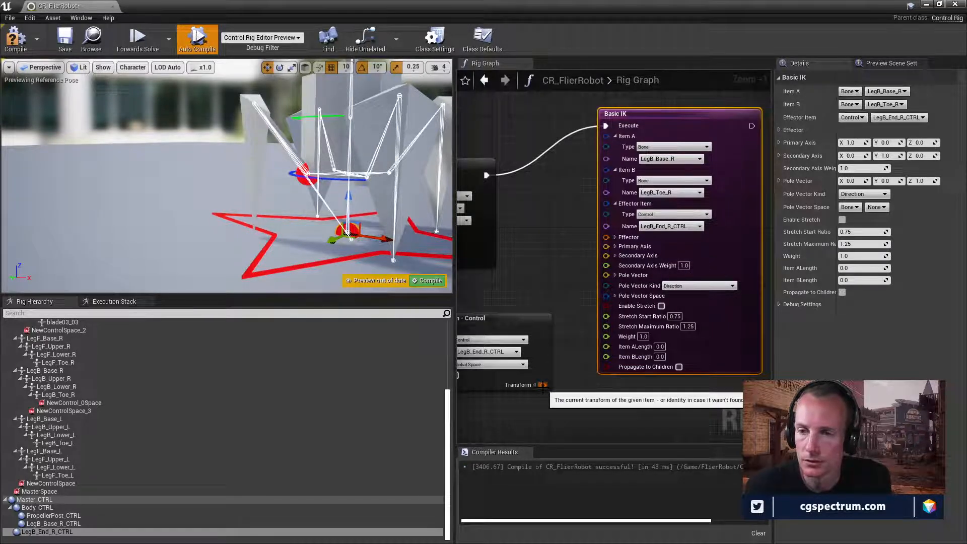
{"action": "left_click_drag", "start_coordinate": [541, 385], "coordinate": [607, 237]}
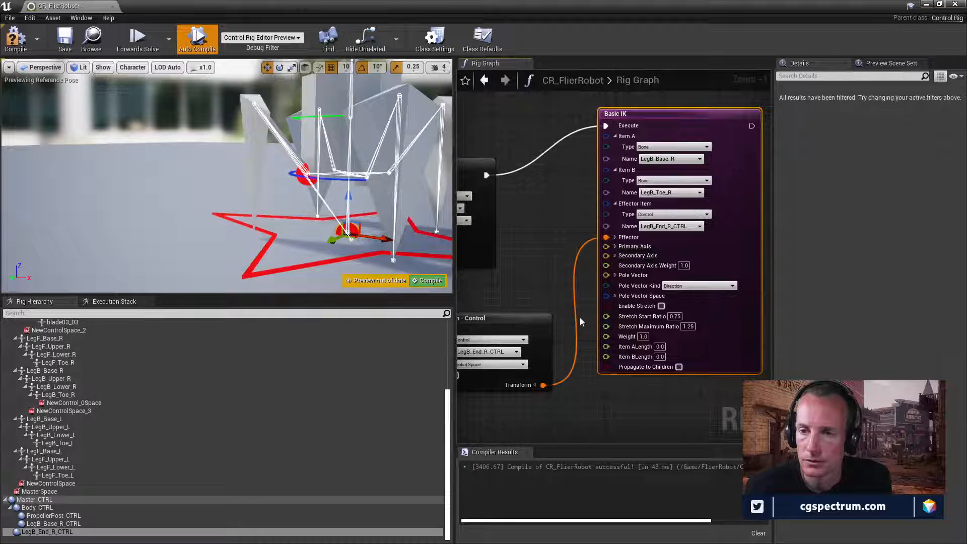
Step: Try None for the Basic IK node's Effector Item name and type, compiling and moving LegB_End_R_CTRL to test the leg
{"action": "left_click", "coordinate": [678, 227]}
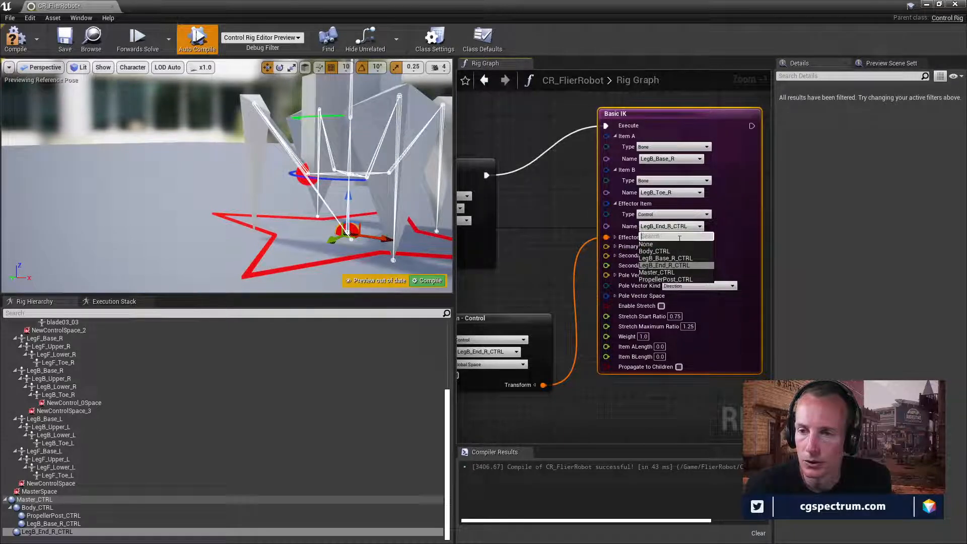
{"action": "left_click", "coordinate": [678, 245]}
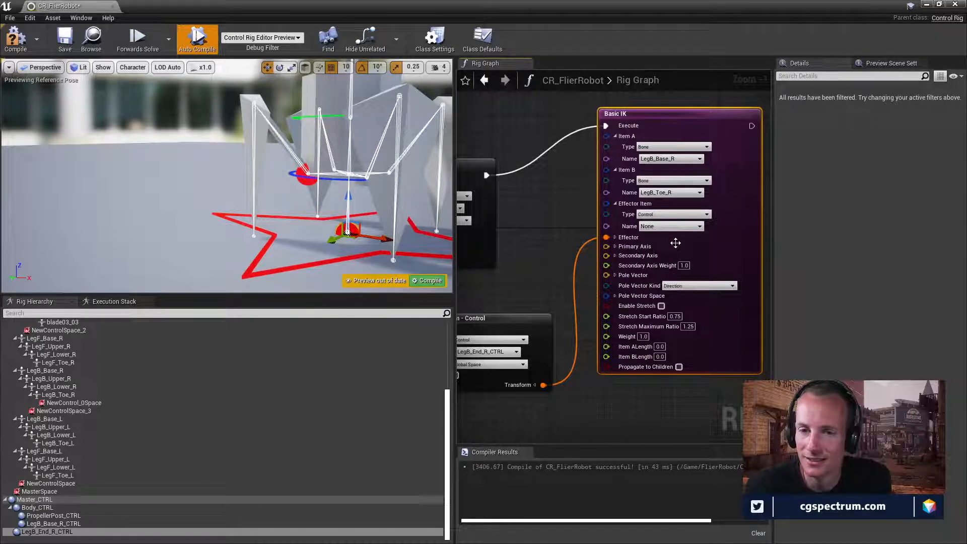
{"action": "left_click", "coordinate": [670, 215]}
{"action": "left_click", "coordinate": [670, 224]}
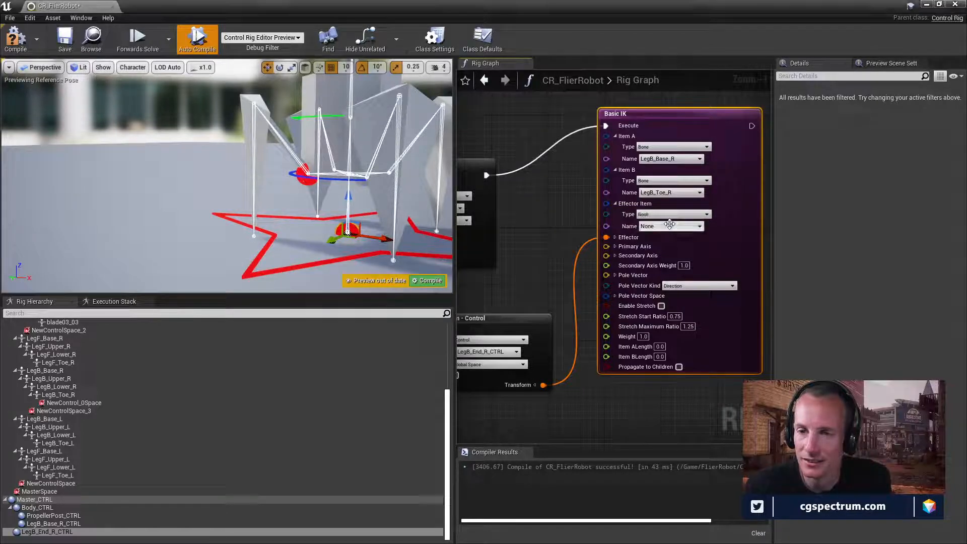
{"action": "left_click", "coordinate": [16, 39]}
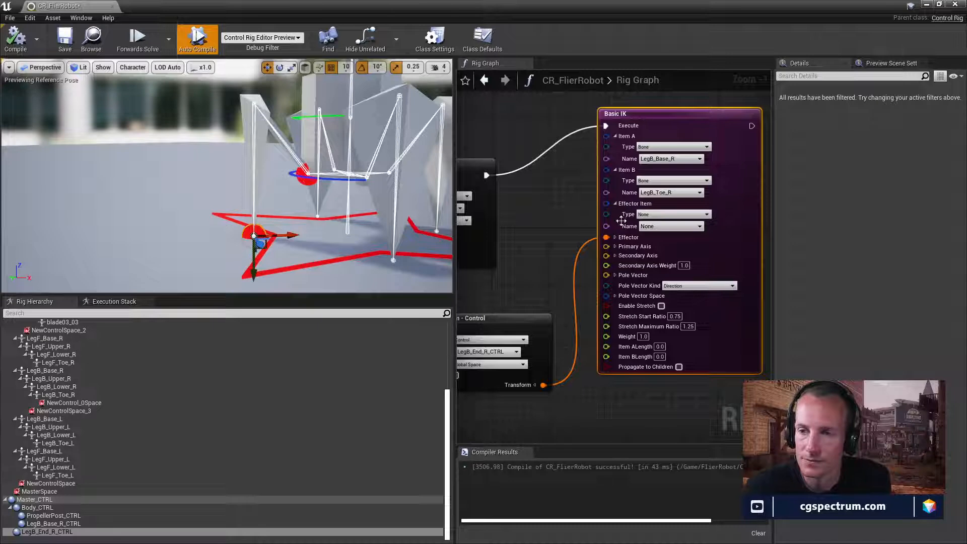
{"action": "left_click_drag", "start_coordinate": [289, 232], "coordinate": [324, 232]}
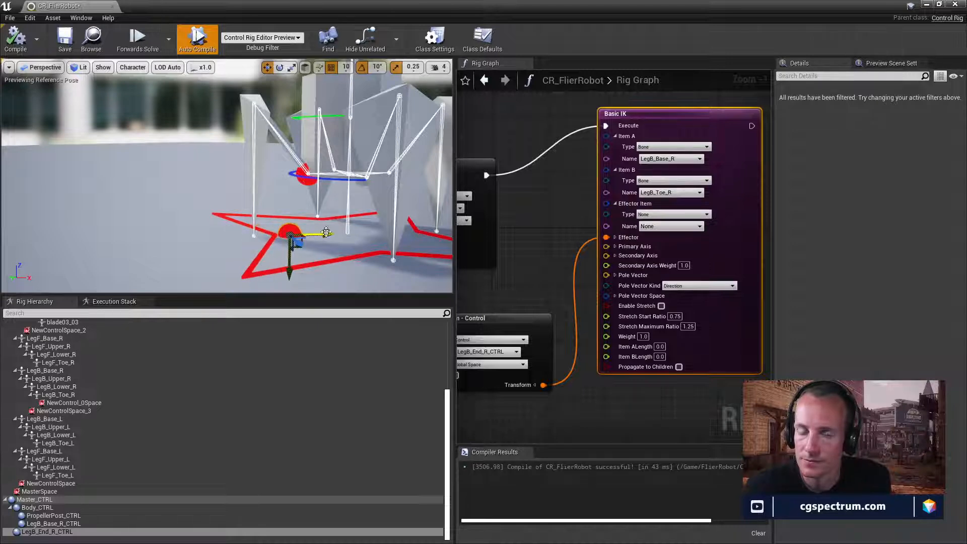
{"action": "left_click", "coordinate": [17, 46]}
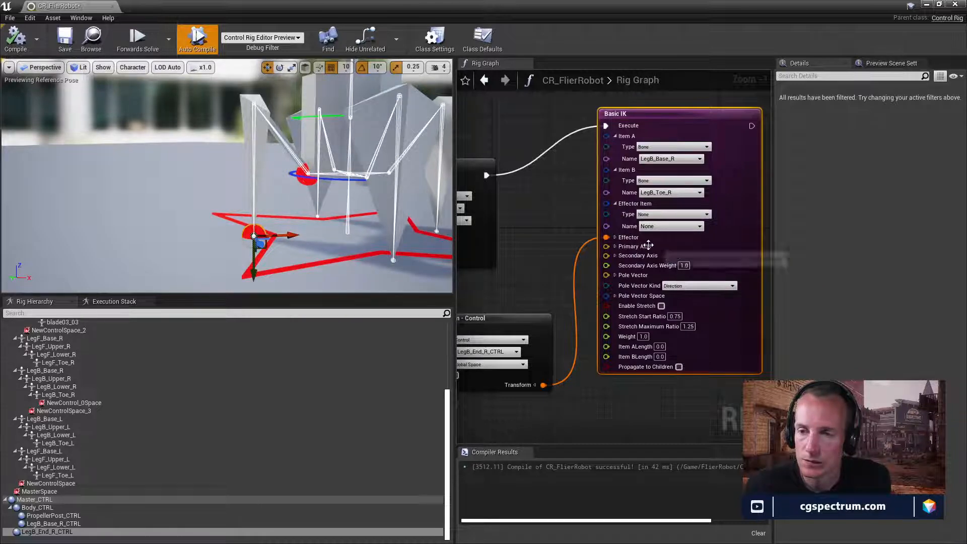
Step: Set the Basic IK node's Effector Item type to Control and its name to LegB_End_R_CTRL
{"action": "left_click", "coordinate": [668, 215]}
{"action": "left_click", "coordinate": [659, 242]}
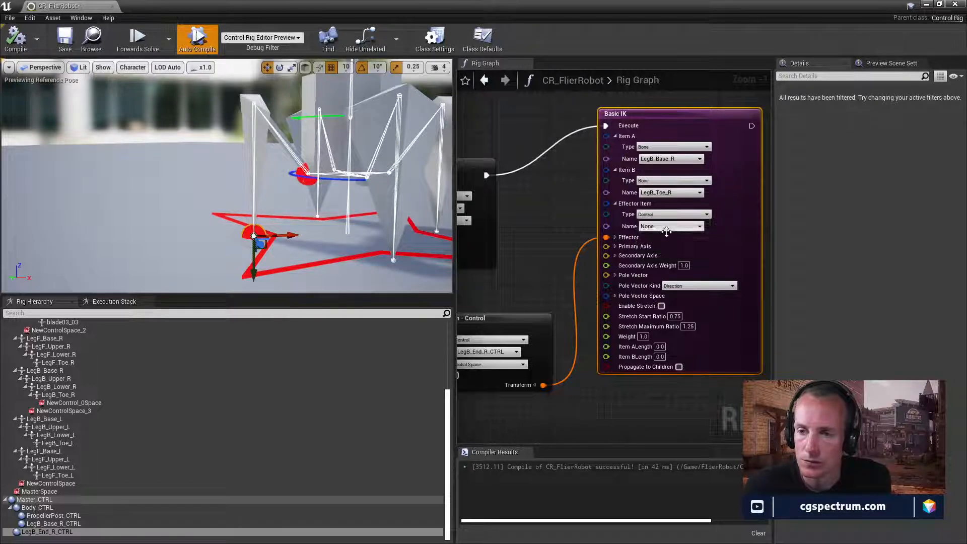
{"action": "left_click", "coordinate": [670, 226]}
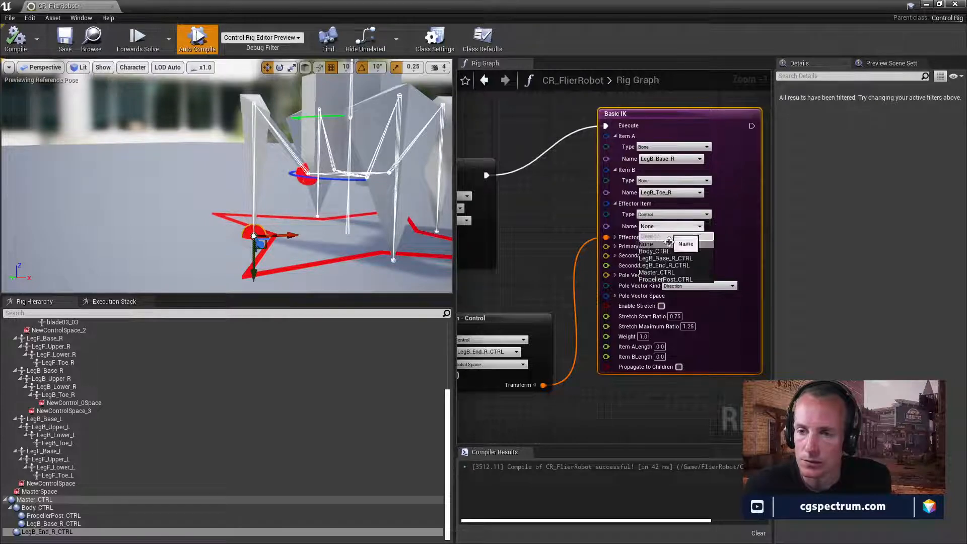
{"action": "left_click", "coordinate": [667, 265]}
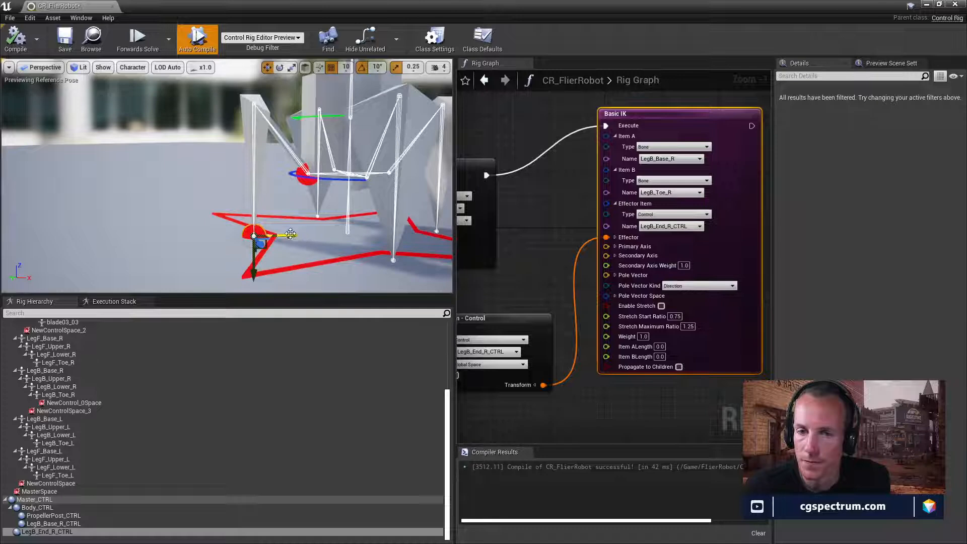
Step: Test the leg by moving LegB_End_R_CTRL, recompile the rig, and repeat the move with the gizmo in world space
{"action": "mouse_move", "coordinate": [291, 234]}
{"action": "left_mouse_down"}
{"action": "mouse_move", "coordinate": [328, 229]}
{"action": "mouse_move", "coordinate": [254, 228]}
{"action": "mouse_move", "coordinate": [309, 232]}
{"action": "mouse_move", "coordinate": [283, 237]}
{"action": "left_mouse_up"}
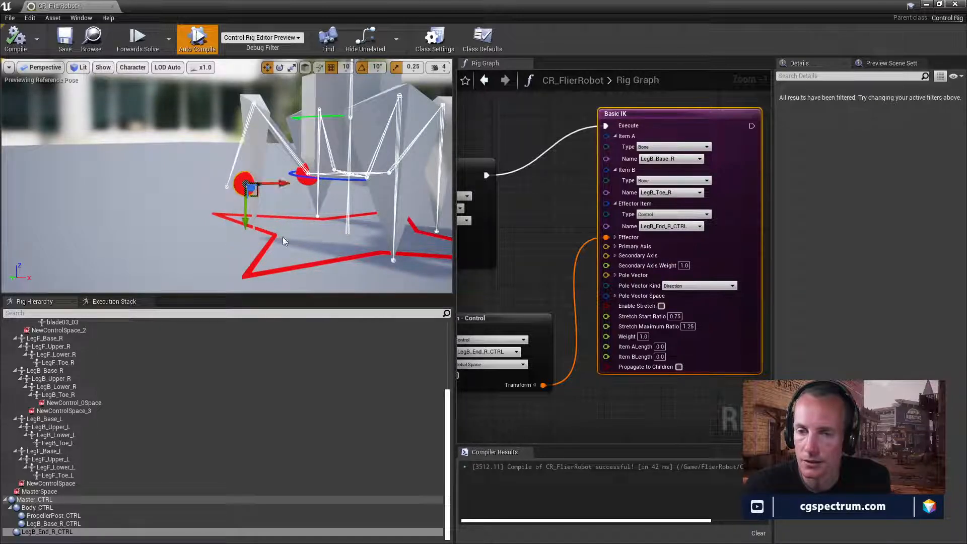
{"action": "left_click", "coordinate": [16, 38]}
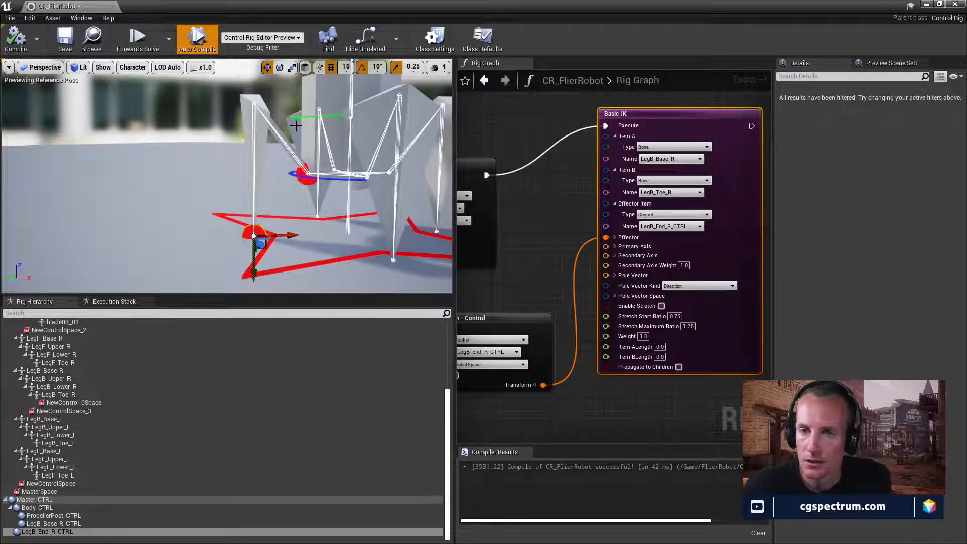
{"action": "left_click", "coordinate": [306, 67]}
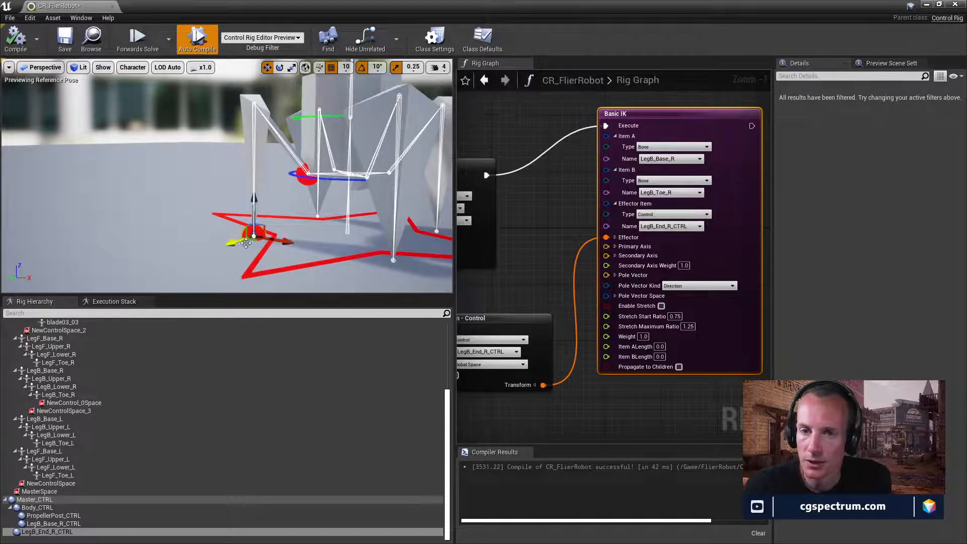
{"action": "left_click_drag", "start_coordinate": [231, 243], "coordinate": [267, 199]}
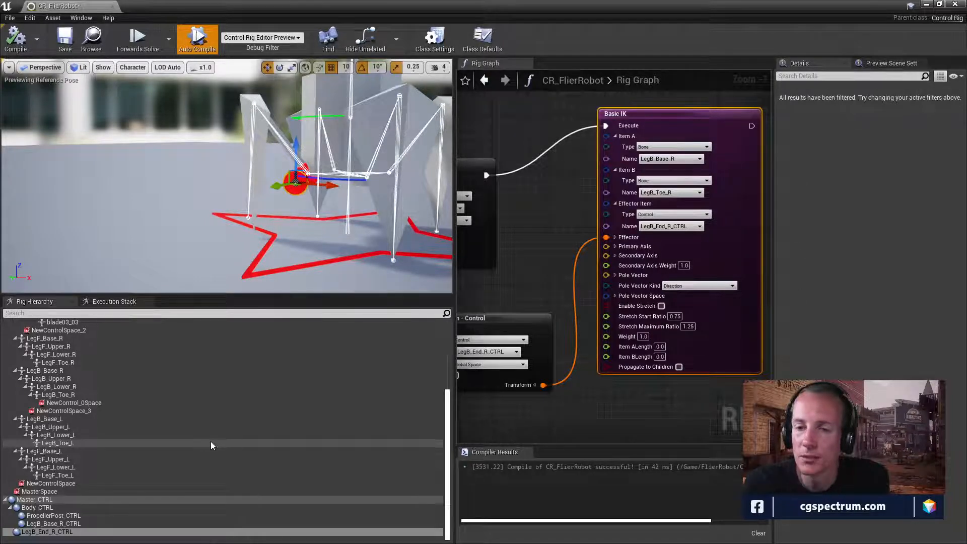
{"action": "right_click_drag", "start_coordinate": [525, 424], "coordinate": [624, 371]}
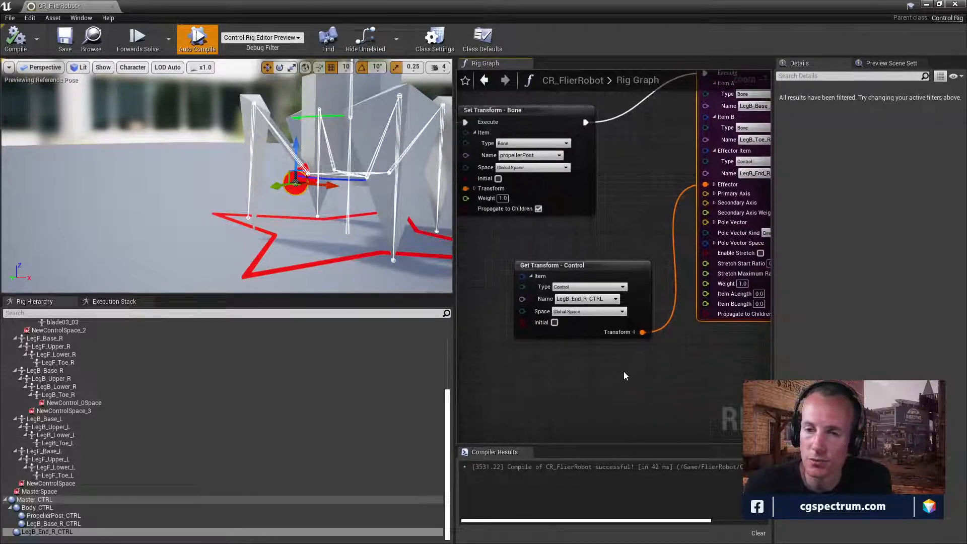
Step: Delete MasterSpace, NewControlSpace, NewControlSpace_2, NewControlSpace_3 and NewControl_0Space from the rig hierarchy
{"action": "left_click", "coordinate": [29, 533]}
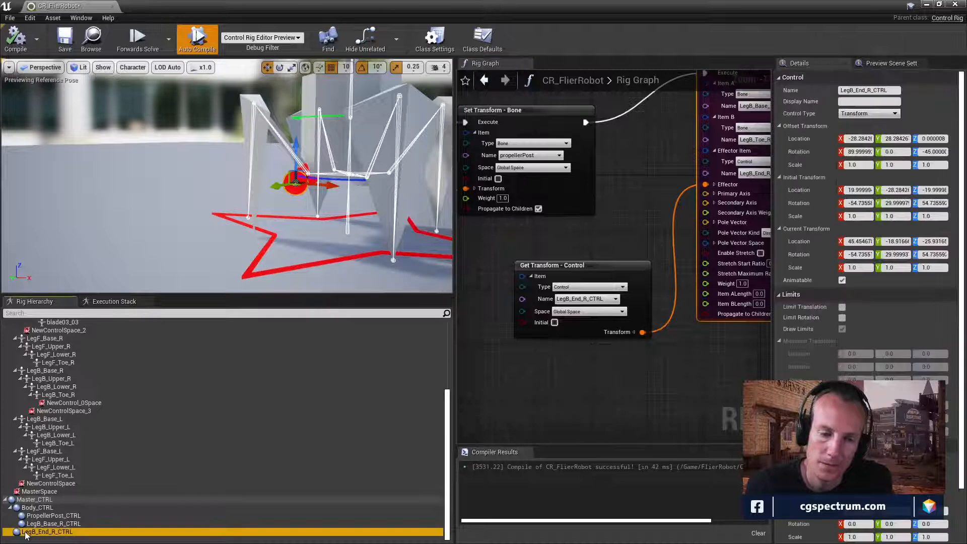
{"action": "left_click", "coordinate": [9, 508]}
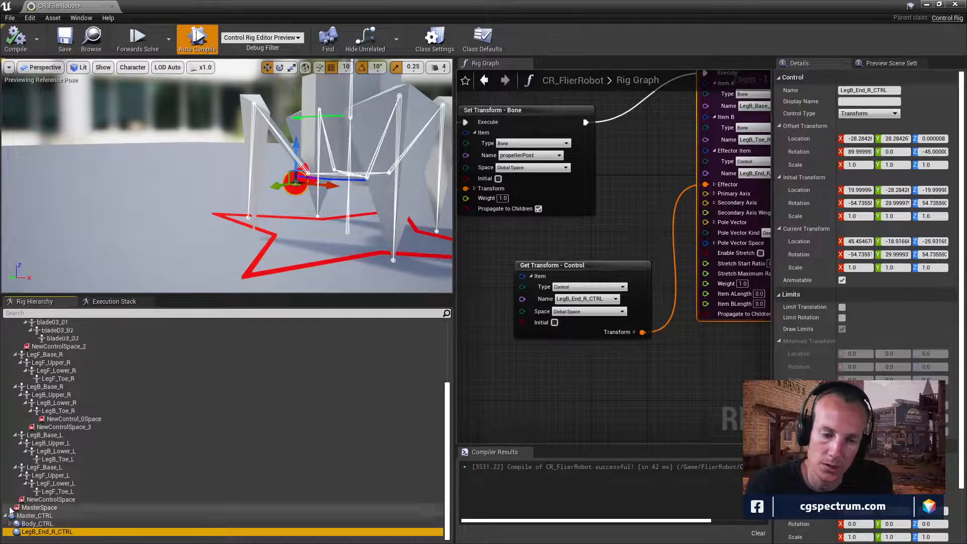
{"action": "left_click", "coordinate": [11, 524]}
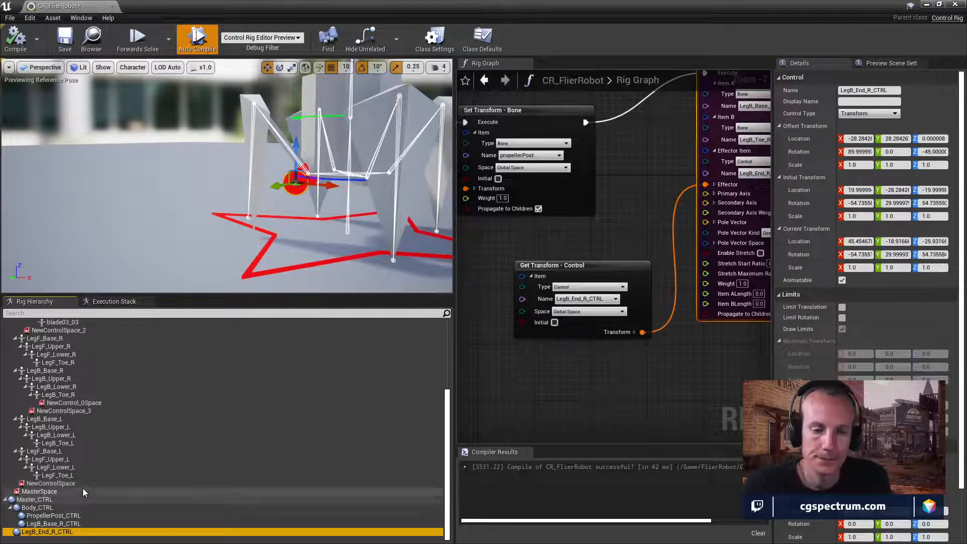
{"action": "left_click", "coordinate": [50, 484]}
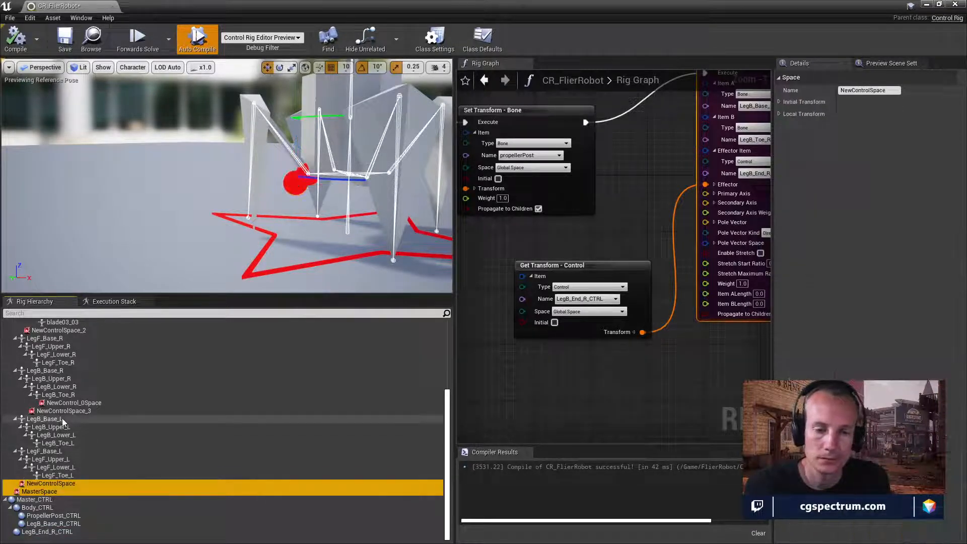
{"action": "left_click", "coordinate": [75, 403], "text": "ctrl"}
{"action": "scroll", "coordinate": [108, 403], "scroll_direction": "up", "scroll_amount": 2}
{"action": "left_click", "coordinate": [56, 379], "text": "ctrl"}
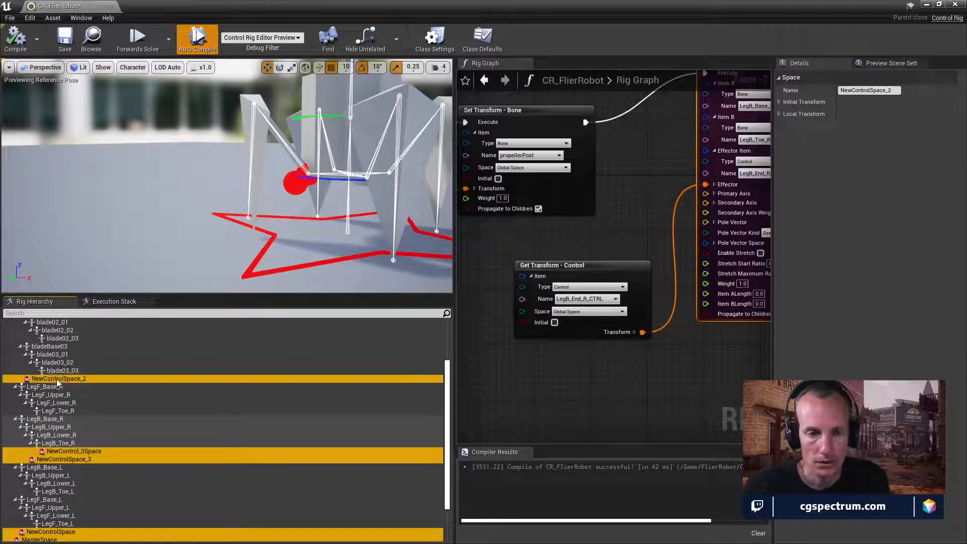
{"action": "scroll", "coordinate": [86, 382], "scroll_direction": "up", "scroll_amount": 4}
{"action": "scroll", "coordinate": [89, 386], "scroll_direction": "down", "scroll_amount": 6}
{"action": "key", "text": "Delete"}
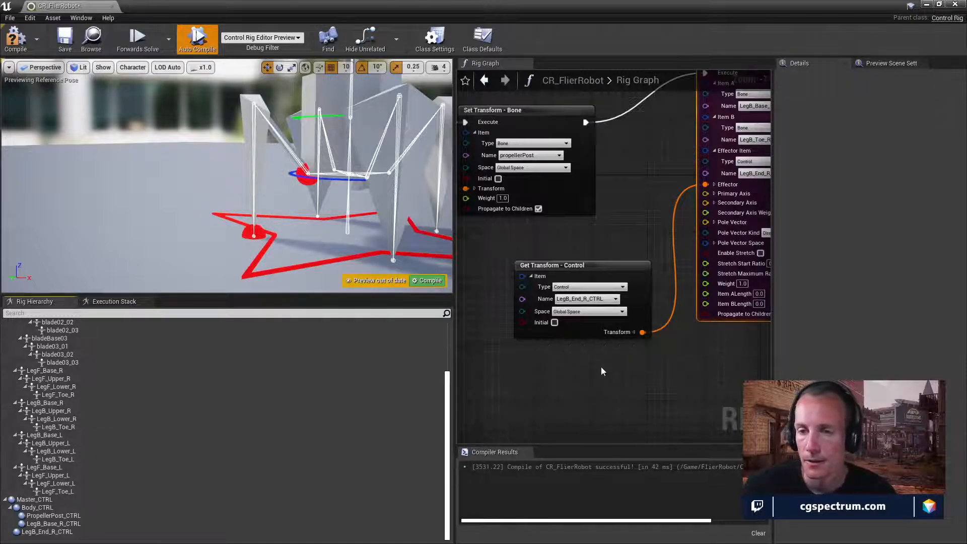
Step: Disconnect the LegB_End_R_CTRL Get Transform node from the Basic IK node's Effector input and compile the rig
{"action": "right_click_drag", "start_coordinate": [601, 371], "coordinate": [563, 383]}
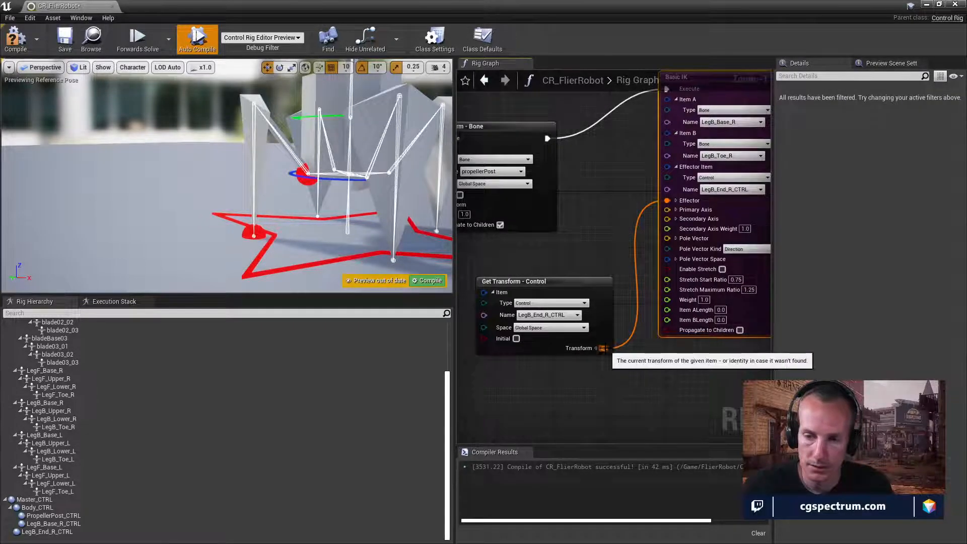
{"action": "right_click_drag", "start_coordinate": [641, 375], "coordinate": [556, 317]}
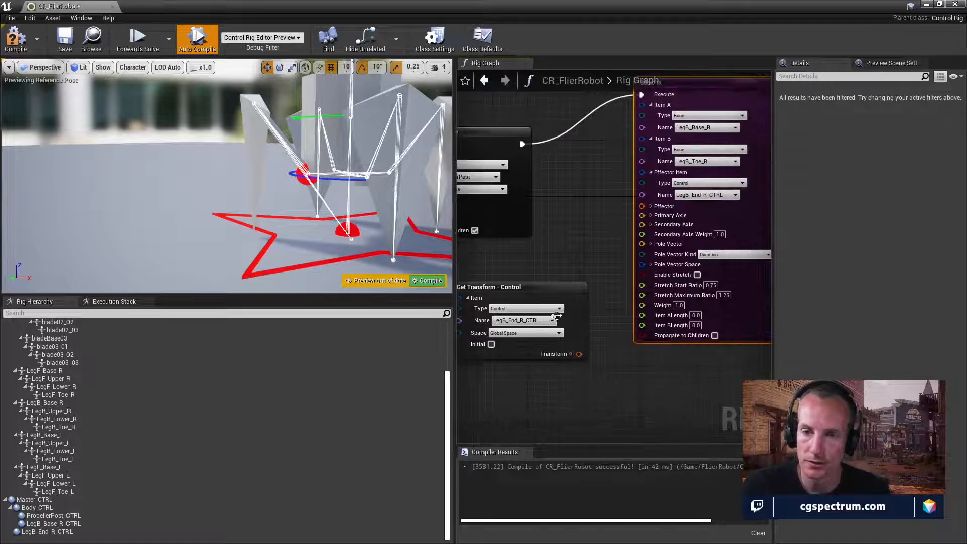
{"action": "left_click", "coordinate": [15, 38]}
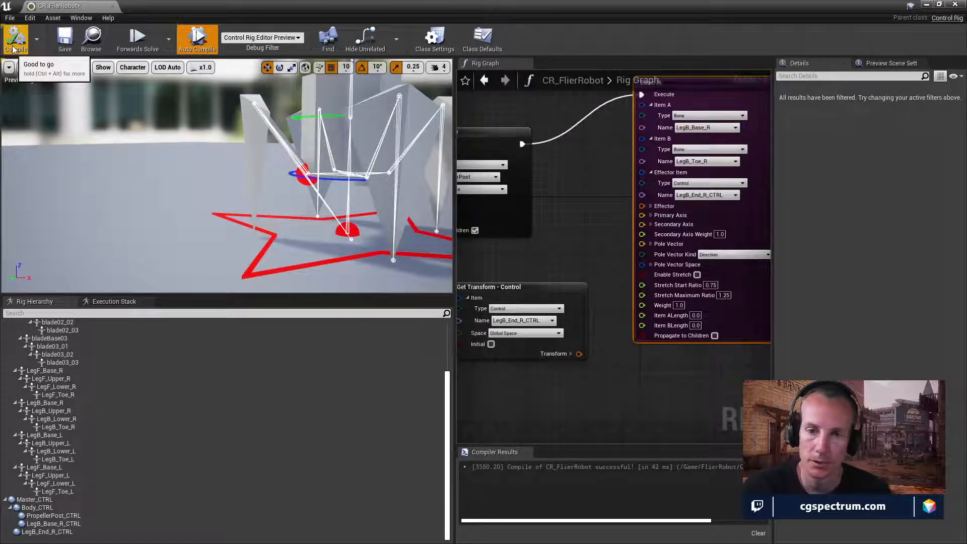
{"action": "left_click", "coordinate": [355, 232]}
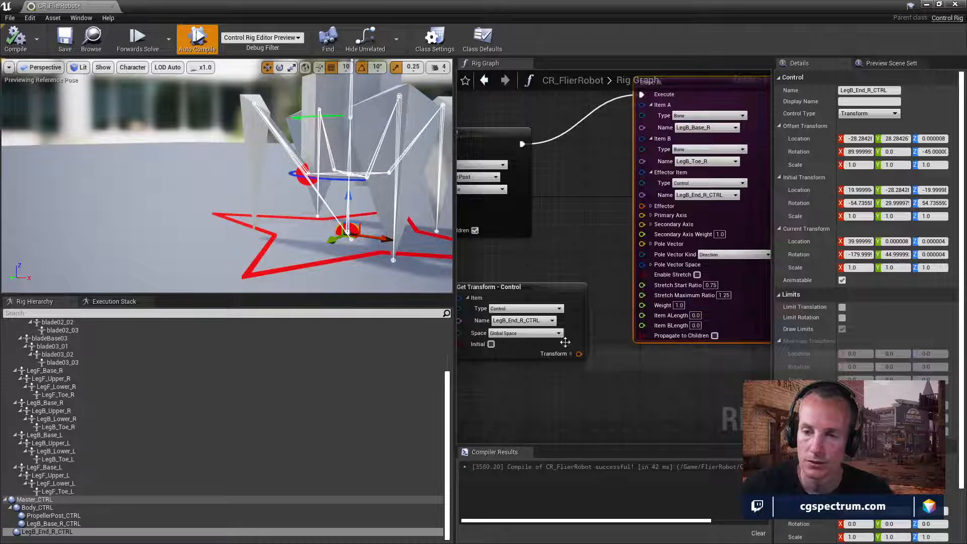
{"action": "right_click_drag", "start_coordinate": [568, 343], "coordinate": [578, 358]}
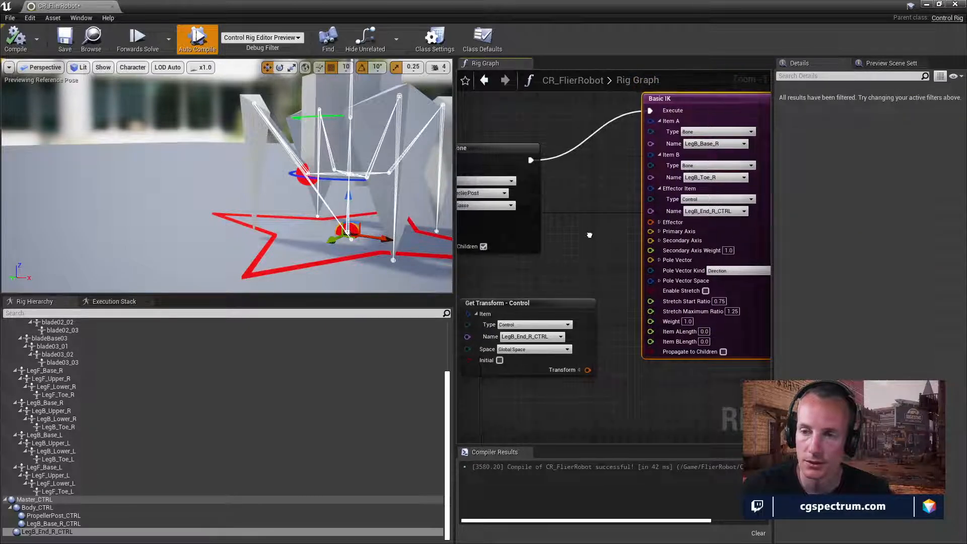
{"action": "right_click_drag", "start_coordinate": [591, 238], "coordinate": [534, 249]}
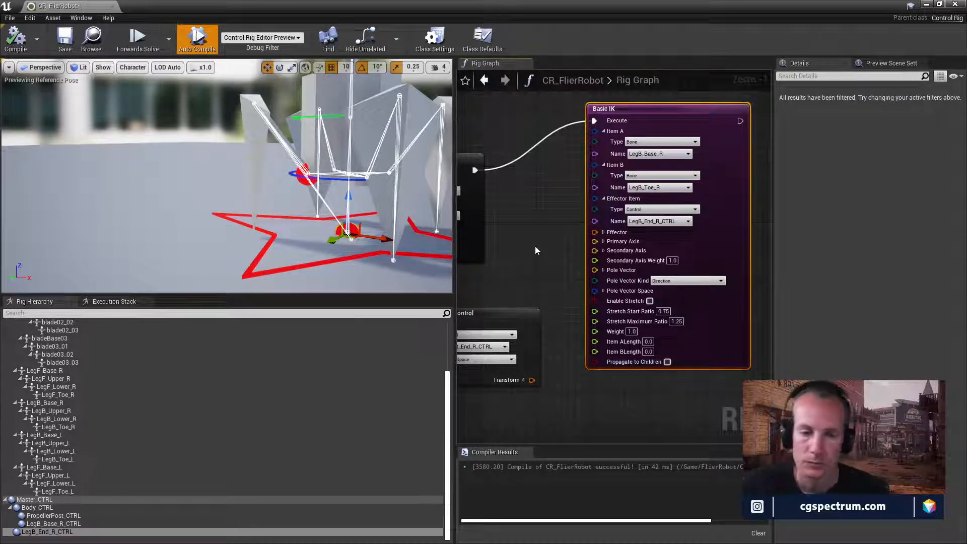
Step: Unparent LegB_End_R_CTRL from Master_CTRL in the rig hierarchy and recompile the rig
{"action": "left_click", "coordinate": [48, 532]}
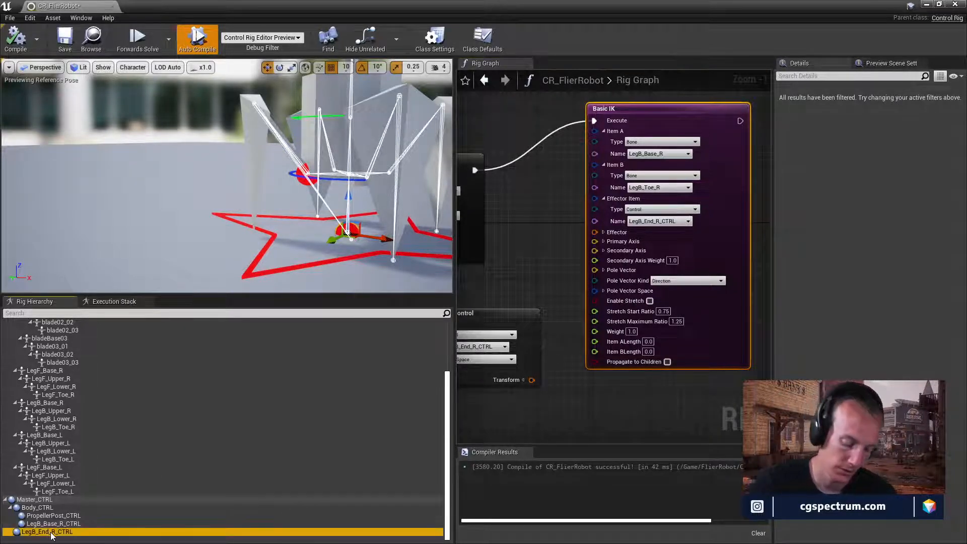
{"action": "key", "text": "shift+p"}
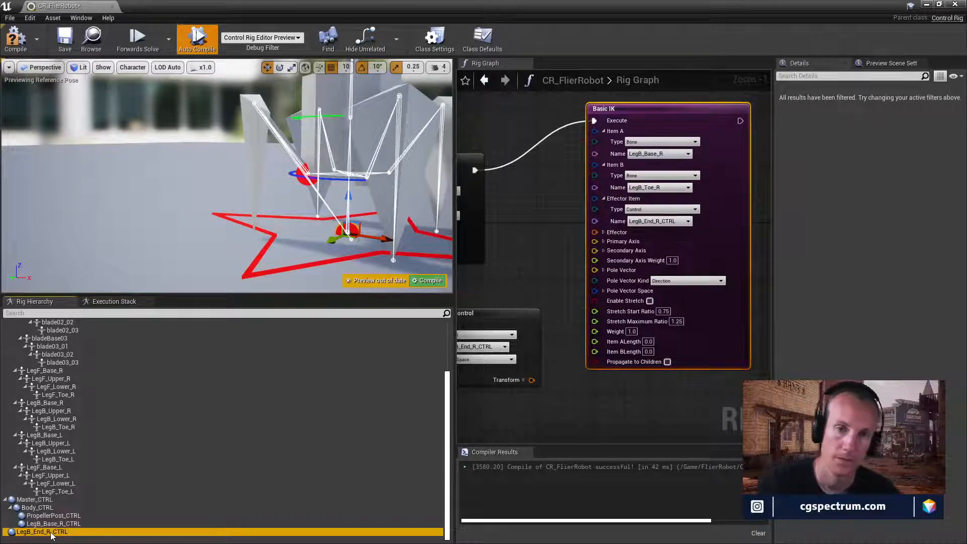
{"action": "left_click", "coordinate": [334, 243]}
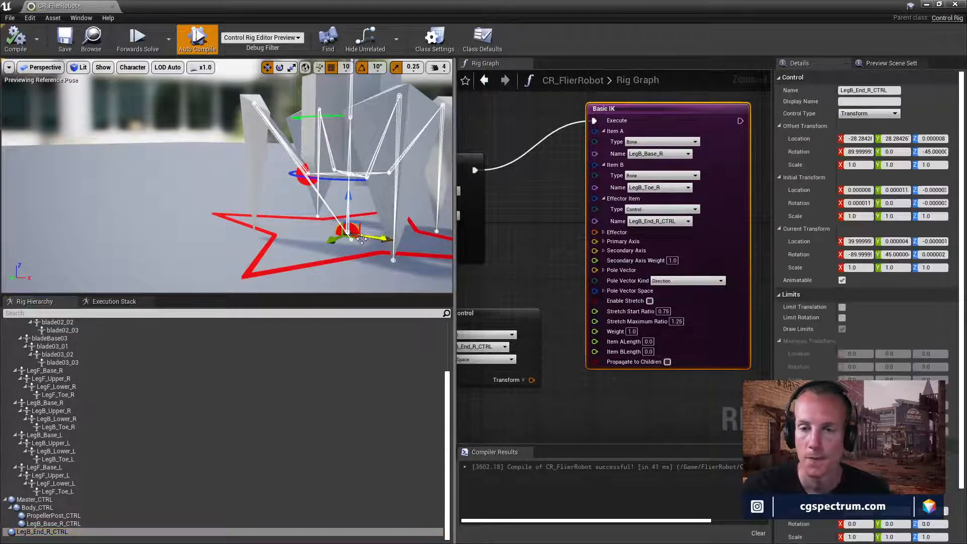
{"action": "right_click_drag", "start_coordinate": [585, 229], "coordinate": [671, 202]}
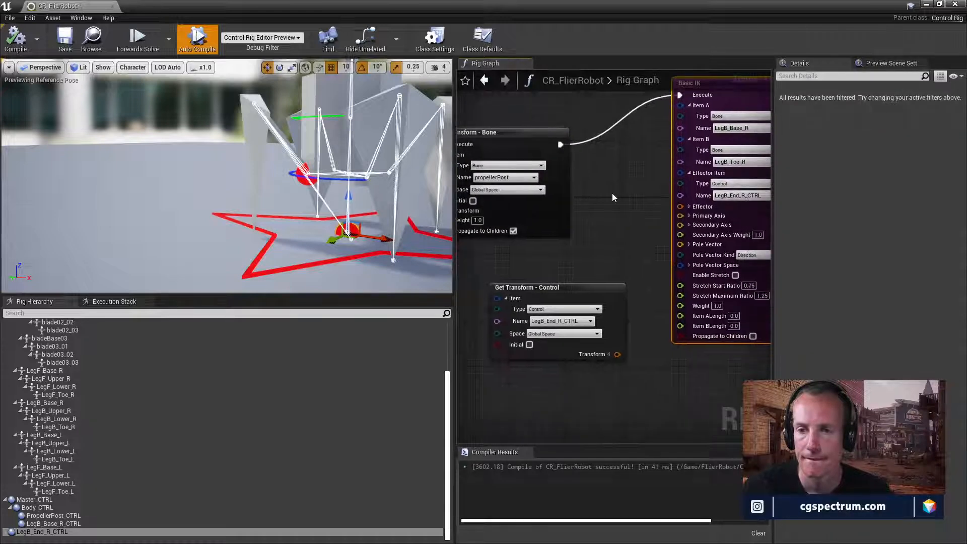
Step: Review the Basic IK node's item settings, recompile the rig, and select LegB_End_R_CTRL in the viewport
{"action": "right_click_drag", "start_coordinate": [613, 192], "coordinate": [540, 211]}
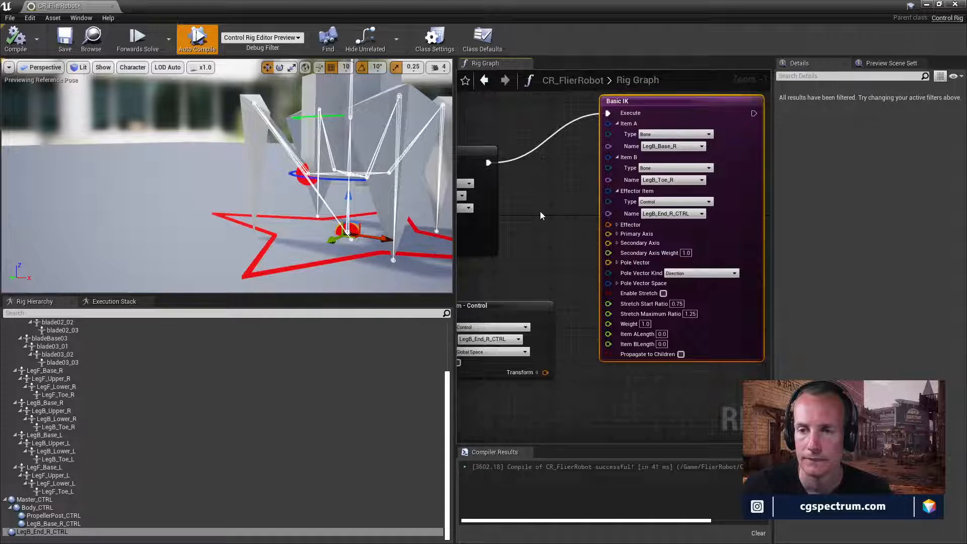
{"action": "right_click_drag", "start_coordinate": [543, 205], "coordinate": [565, 216]}
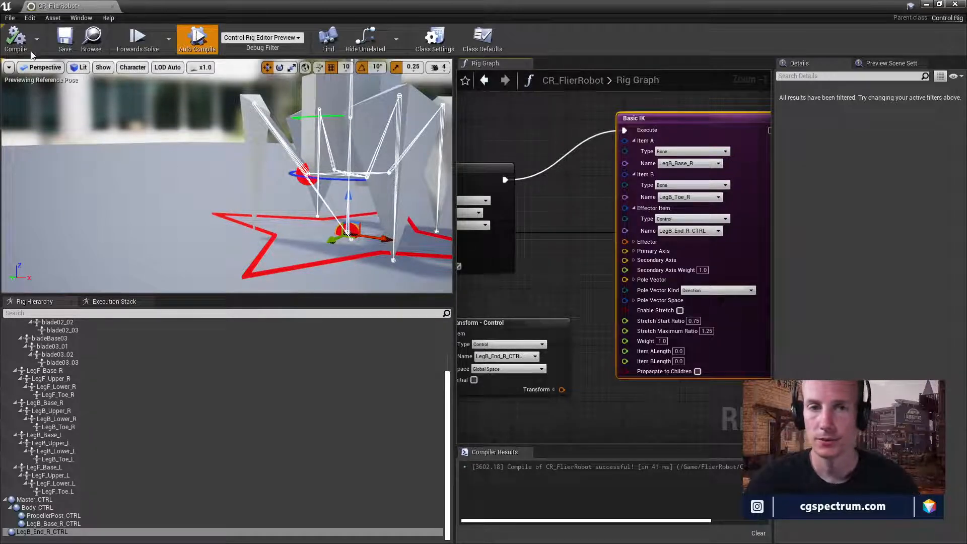
{"action": "left_click", "coordinate": [372, 229]}
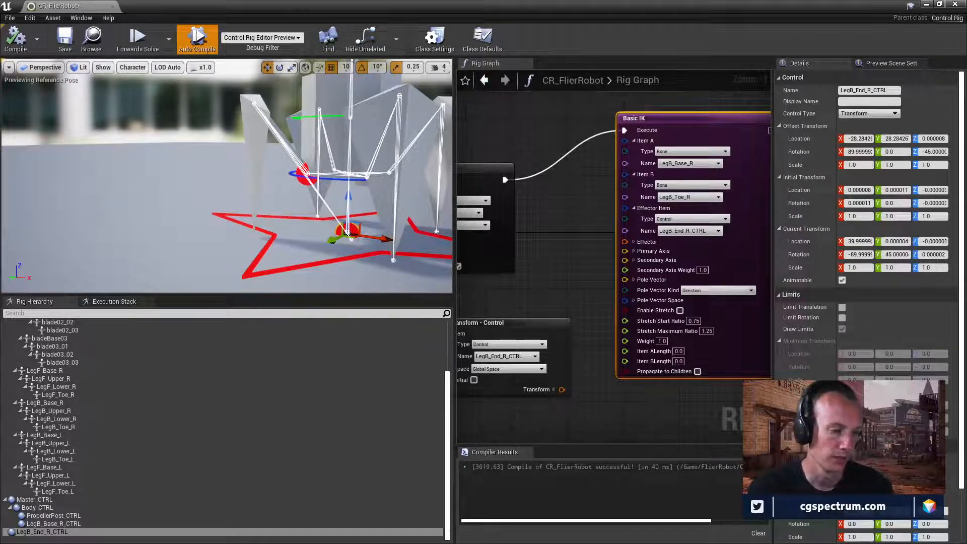
Step: Switch to File Explorer and open ControlRig_Examples.uproject from the D:\Temp\ControlRig_Examples folder
{"action": "key", "text": "alt+Tab"}
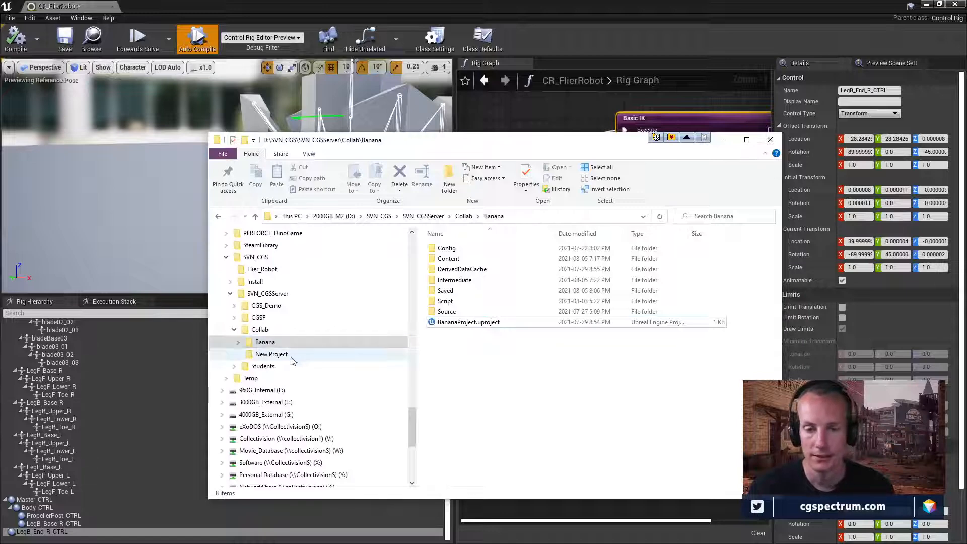
{"action": "scroll", "coordinate": [293, 361], "scroll_direction": "up", "scroll_amount": 2}
{"action": "scroll", "coordinate": [293, 361], "scroll_direction": "up", "scroll_amount": 10}
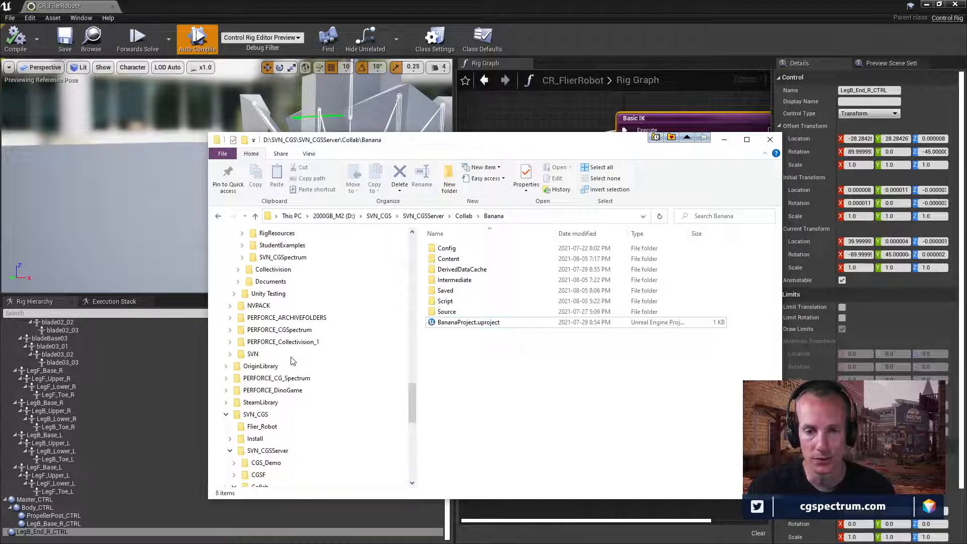
{"action": "scroll", "coordinate": [292, 360], "scroll_direction": "down", "scroll_amount": 7}
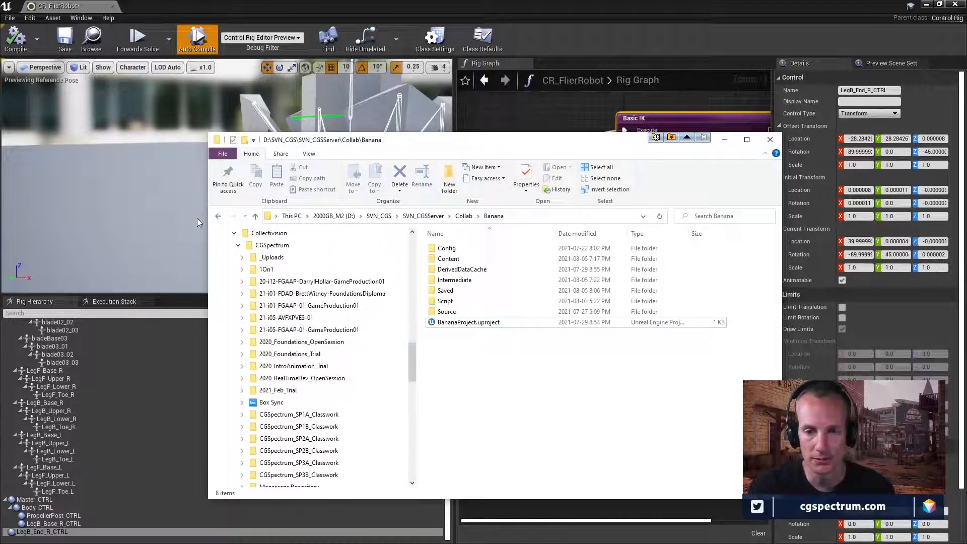
{"action": "scroll", "coordinate": [269, 363], "scroll_direction": "down", "scroll_amount": 2}
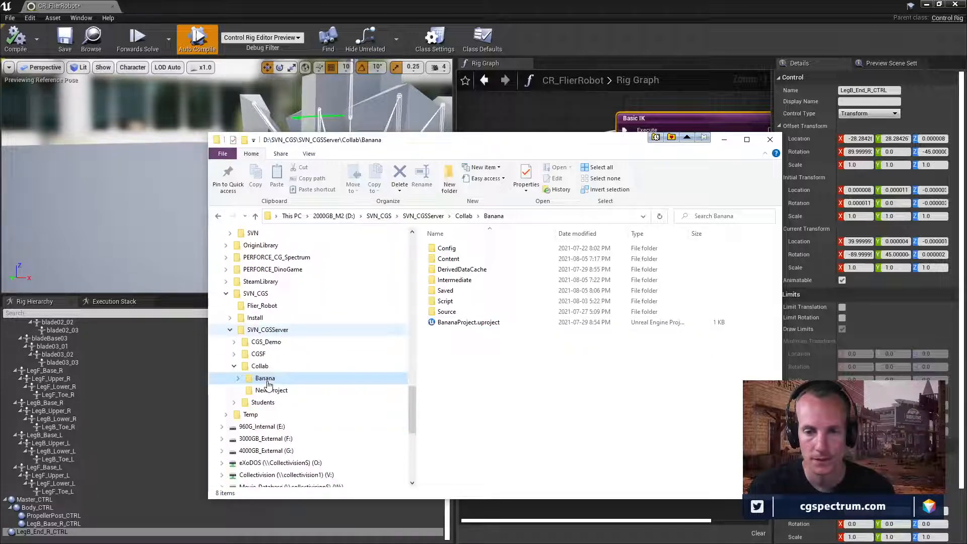
{"action": "scroll", "coordinate": [250, 324], "scroll_direction": "up", "scroll_amount": 1}
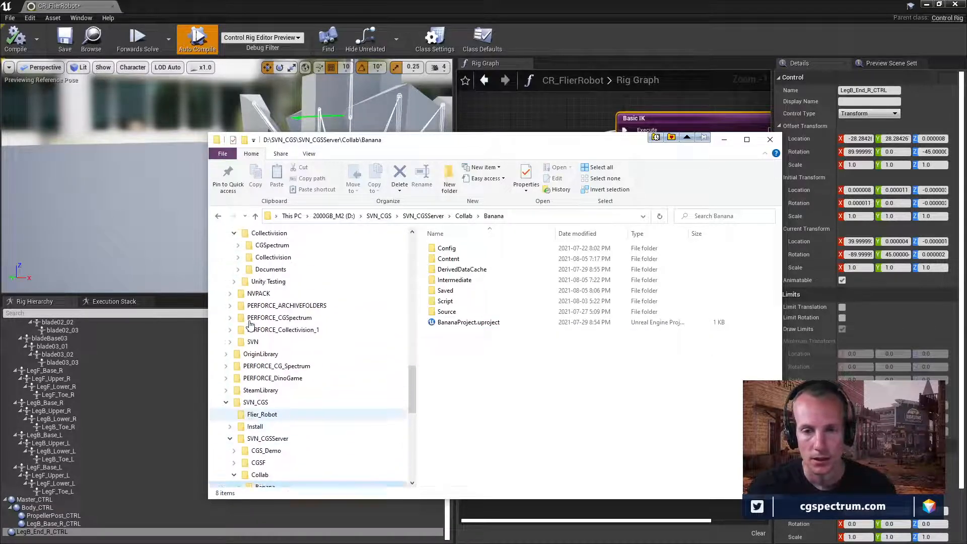
{"action": "scroll", "coordinate": [250, 324], "scroll_direction": "down", "scroll_amount": 7}
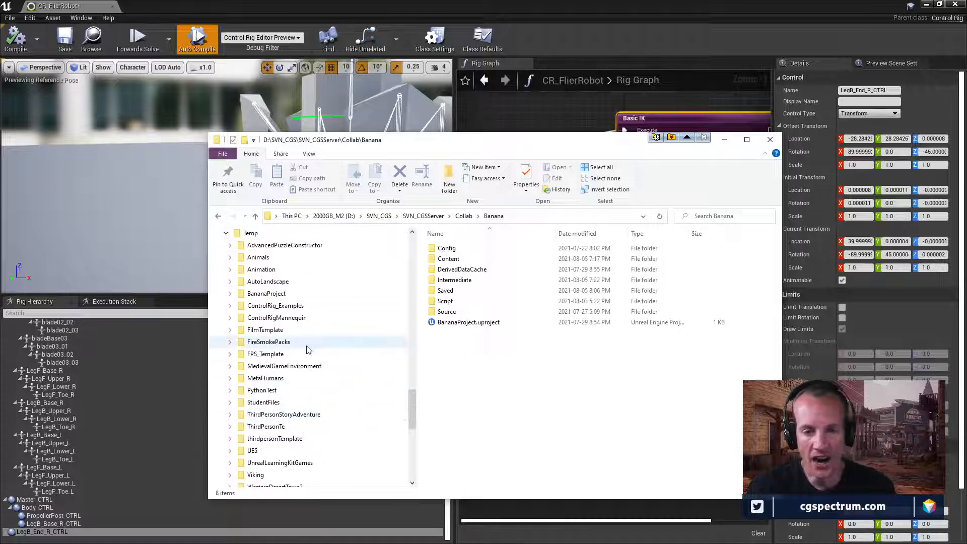
{"action": "left_click", "coordinate": [294, 307]}
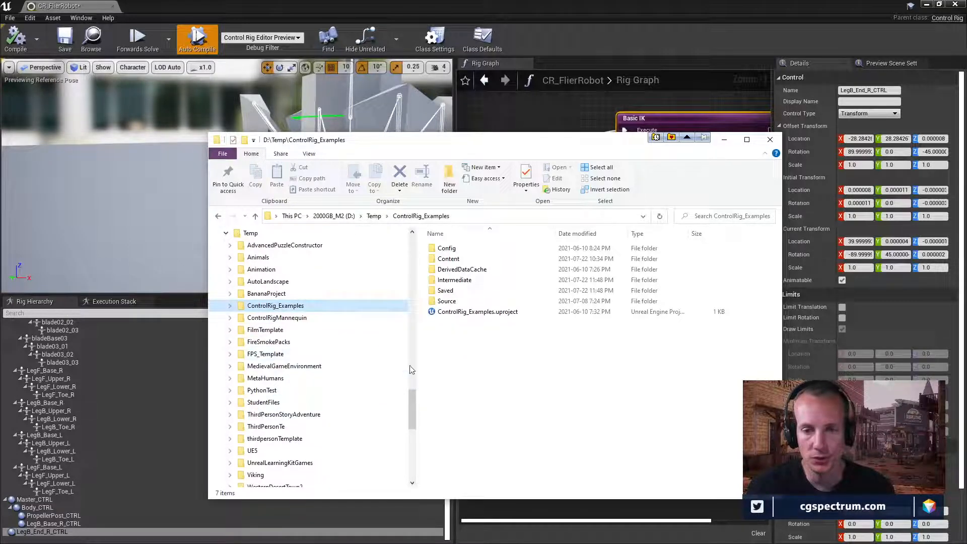
{"action": "left_click", "coordinate": [470, 312]}
Step: Bring the ControlRig_Examples project's editor to the front maximized and briefly play-test FlyingExampleMap
{"action": "left_click_drag", "start_coordinate": [562, 144], "coordinate": [496, 122]}
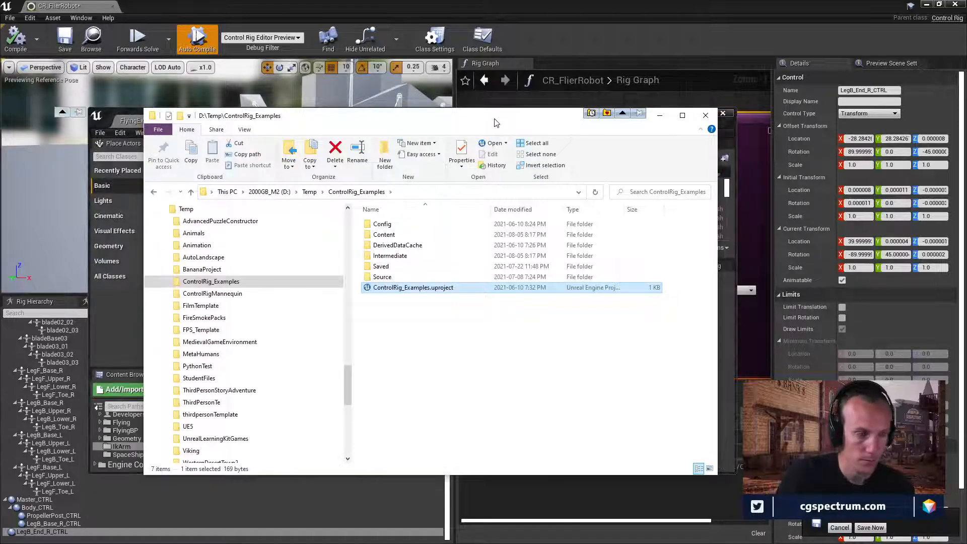
{"action": "left_click", "coordinate": [390, 5]}
{"action": "left_click_drag", "start_coordinate": [391, 5], "coordinate": [229, 187]}
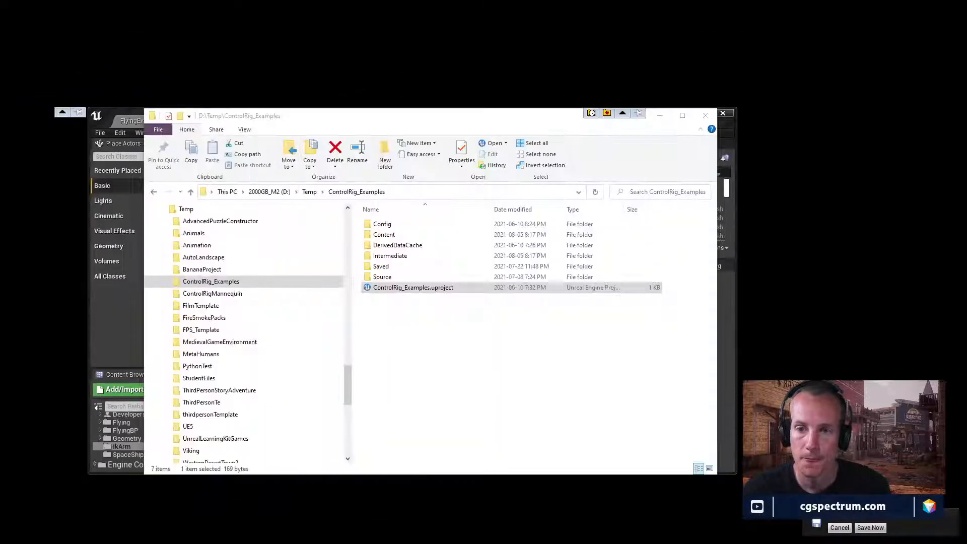
{"action": "left_click", "coordinate": [115, 114]}
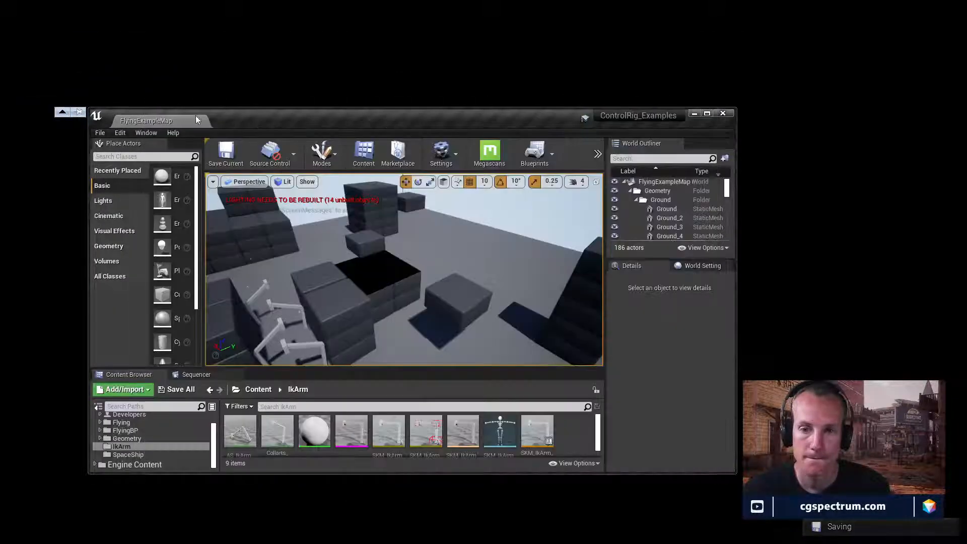
{"action": "left_click_drag", "start_coordinate": [317, 134], "coordinate": [318, 1]}
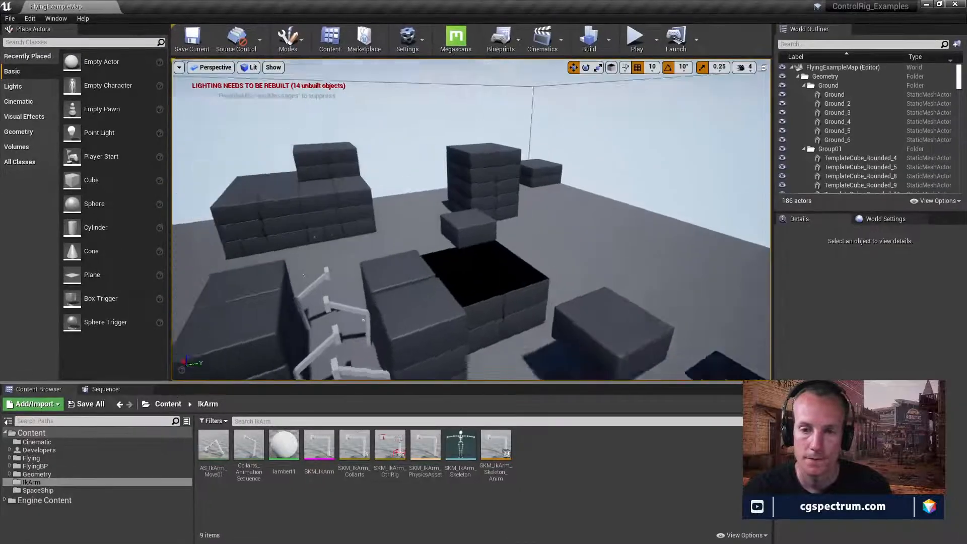
{"action": "left_click", "coordinate": [635, 37]}
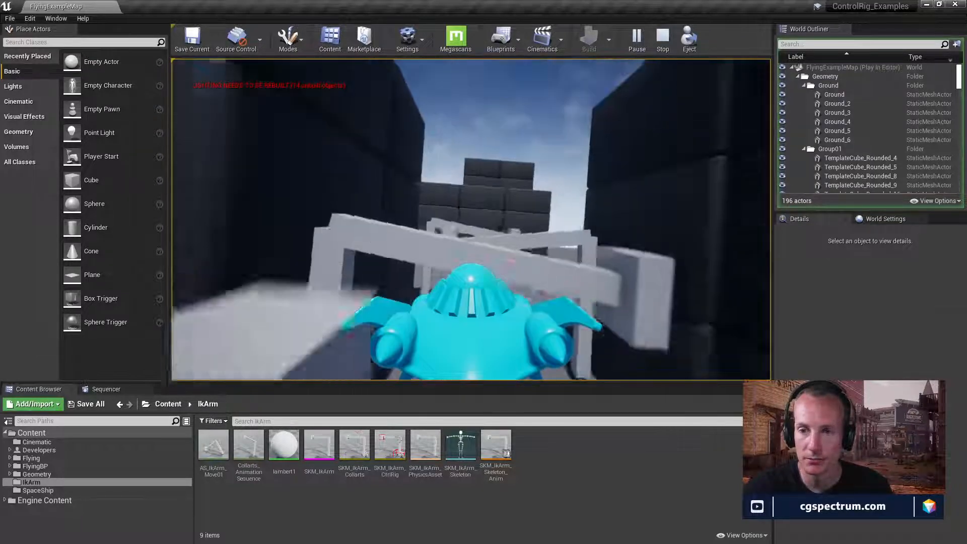
{"action": "key", "text": "Escape"}
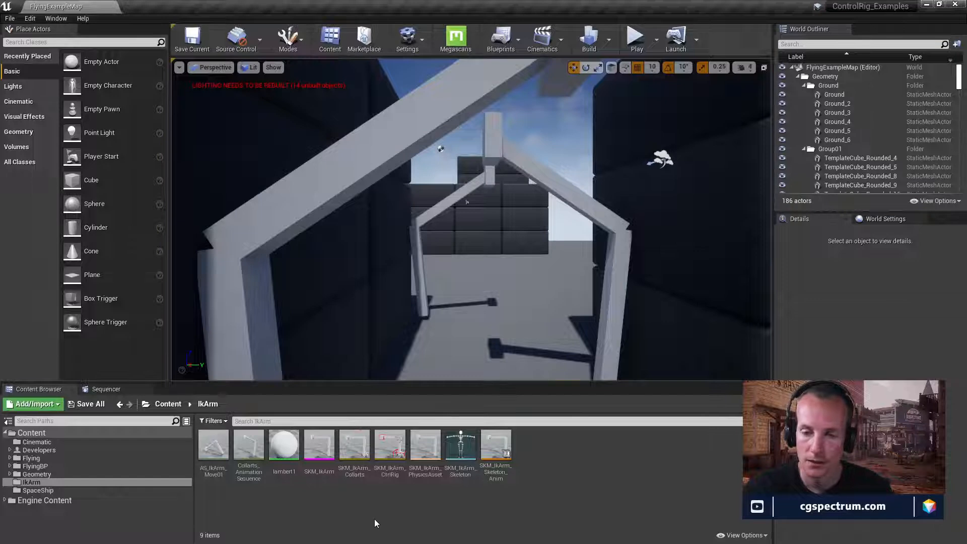
Step: Open the SKM_IkArm_CtrlRig asset from the IkArm folder and test the arm by moving arm22_CTRL
{"action": "double_click", "coordinate": [390, 448]}
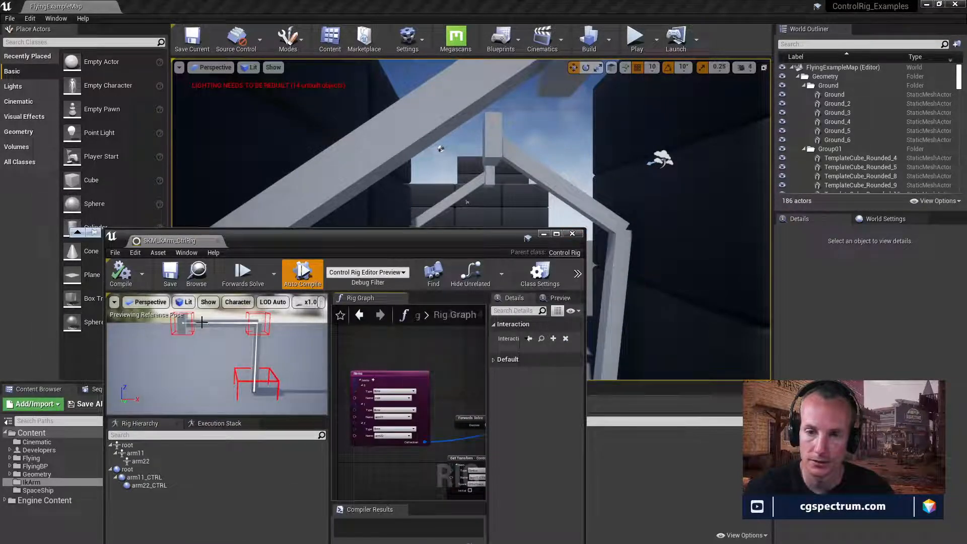
{"action": "left_click", "coordinate": [188, 333]}
{"action": "scroll", "coordinate": [255, 321], "scroll_direction": "up", "scroll_amount": 2}
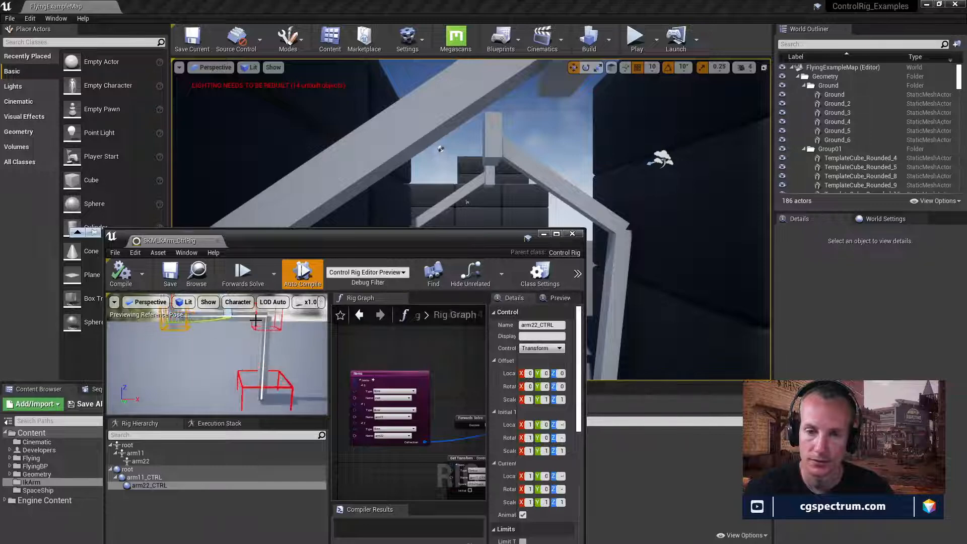
{"action": "scroll", "coordinate": [256, 321], "scroll_direction": "down", "scroll_amount": 2}
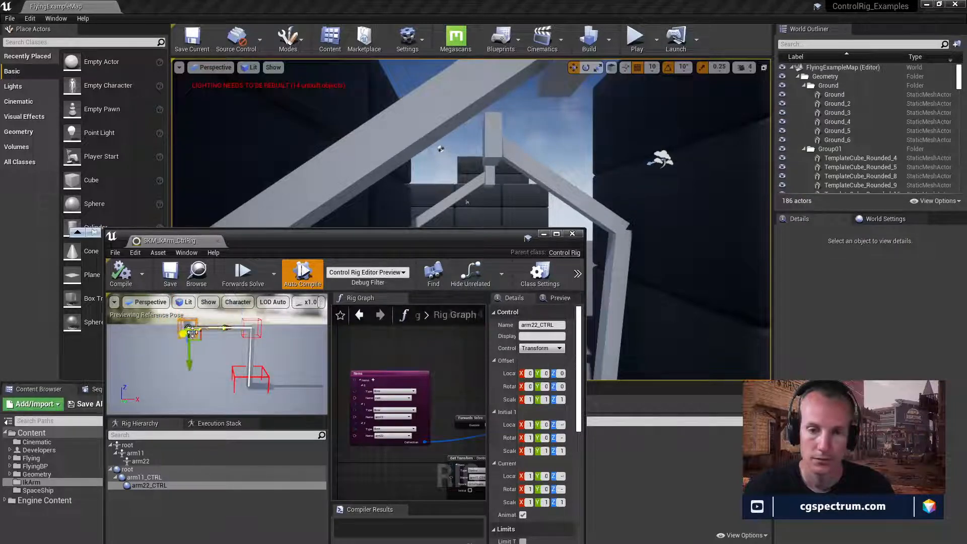
{"action": "left_click_drag", "start_coordinate": [199, 327], "coordinate": [211, 330]}
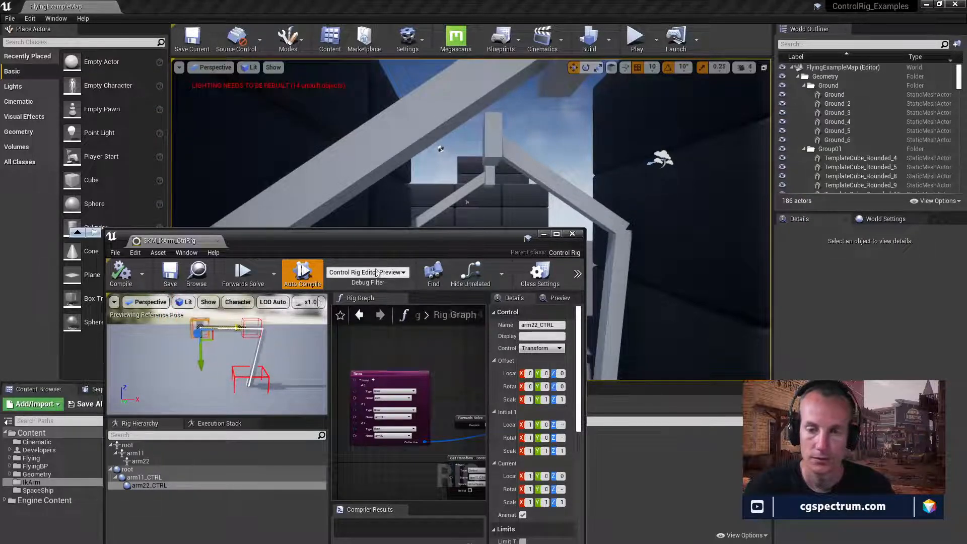
Step: Maximize the SKM_IkArm_CtrlRig editor and examine how the Items collection and arm22_CTRL's Get Transform node feed Basic FABRIK
{"action": "double_click", "coordinate": [385, 240]}
{"action": "scroll", "coordinate": [604, 226], "scroll_direction": "up", "scroll_amount": 3}
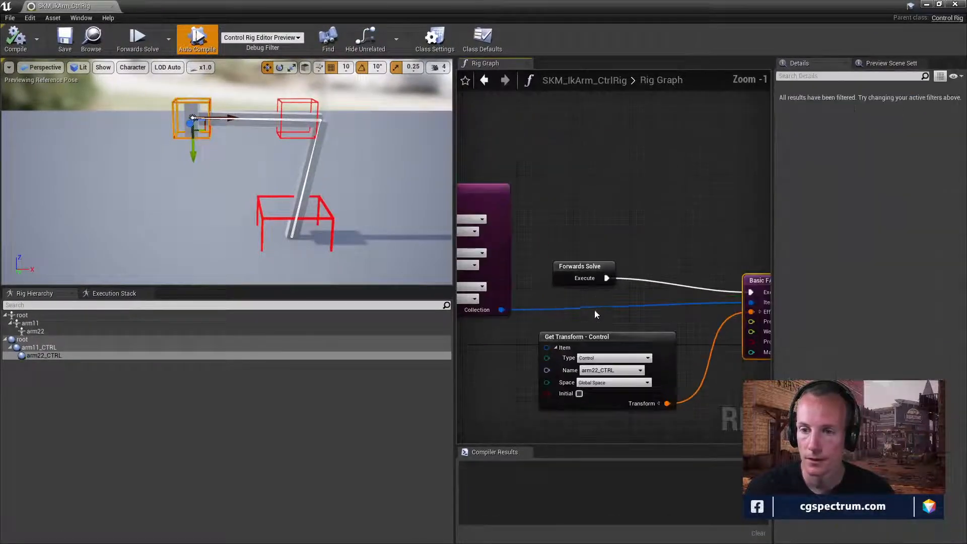
{"action": "right_click_drag", "start_coordinate": [753, 276], "coordinate": [485, 236]}
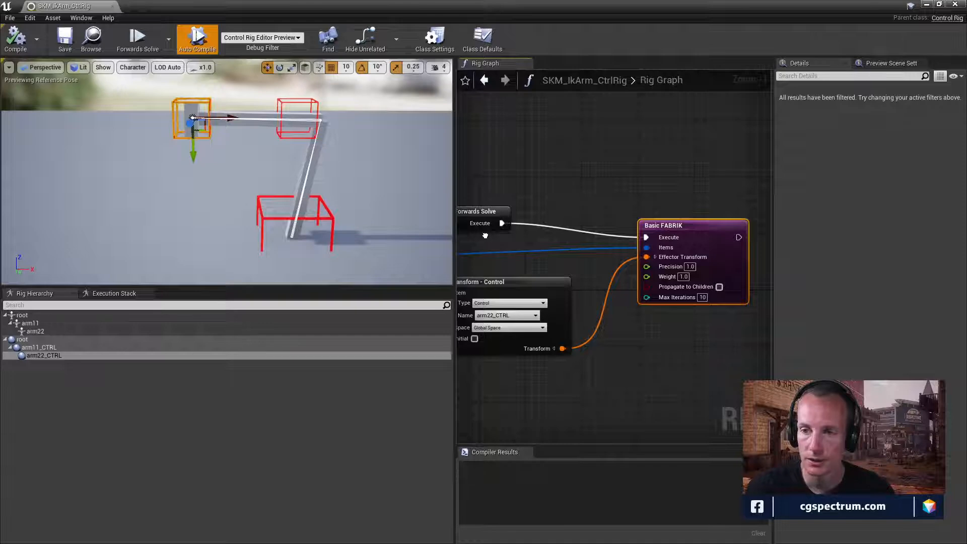
{"action": "right_click_drag", "start_coordinate": [485, 236], "coordinate": [703, 242]}
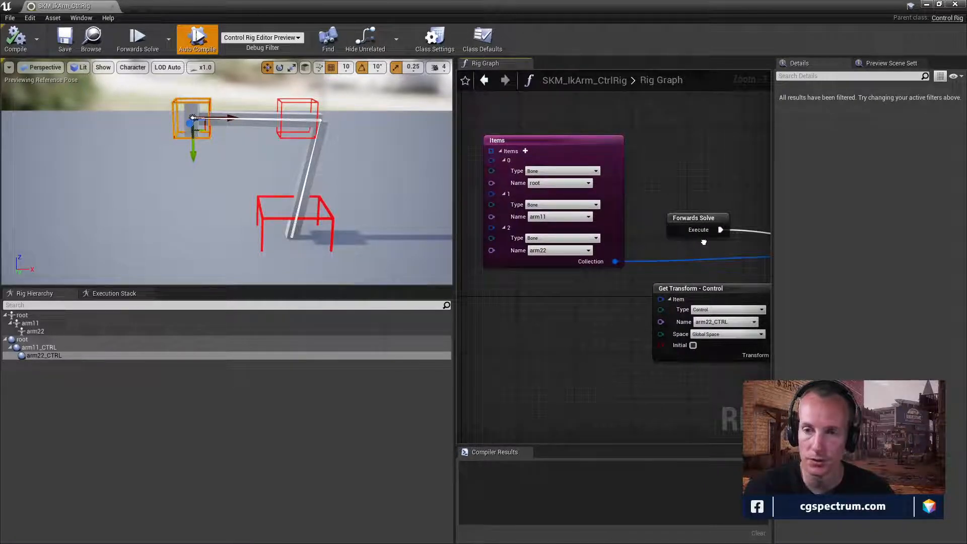
{"action": "right_click_drag", "start_coordinate": [704, 243], "coordinate": [381, 254]}
{"action": "right_click_drag", "start_coordinate": [532, 246], "coordinate": [692, 206]}
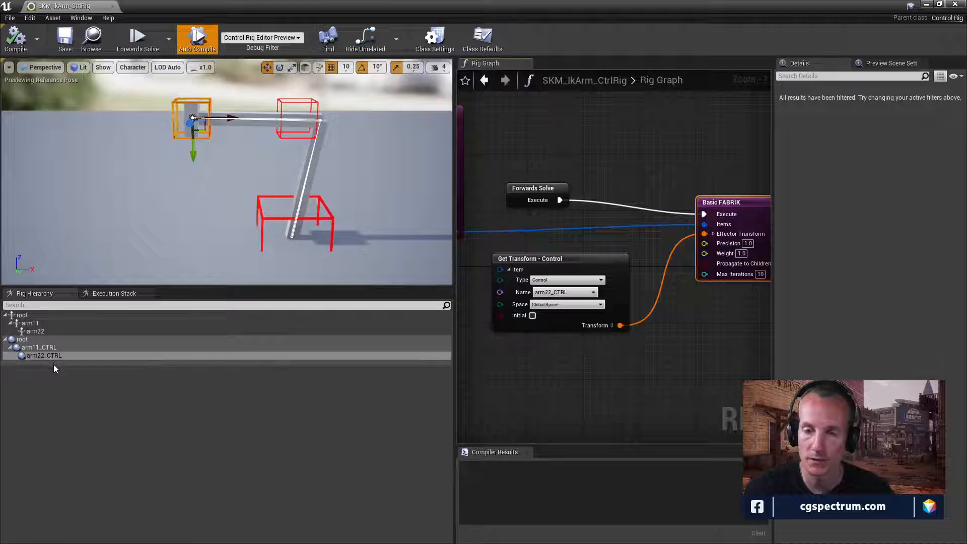
{"action": "right_click_drag", "start_coordinate": [629, 350], "coordinate": [574, 379]}
{"action": "right_click_drag", "start_coordinate": [630, 338], "coordinate": [780, 347]}
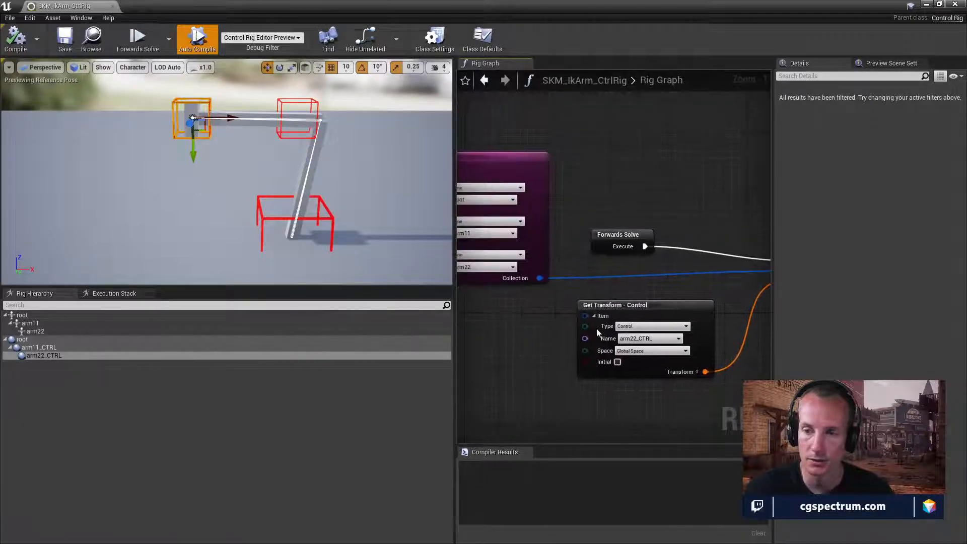
{"action": "right_click_drag", "start_coordinate": [598, 332], "coordinate": [653, 336]}
Step: Open the SKM_IkArm_Collarts rig in a maximized window and test its arm by moving arm22_CTRL along the horizontal axis
{"action": "left_click_drag", "start_coordinate": [405, 3], "coordinate": [1, 278]}
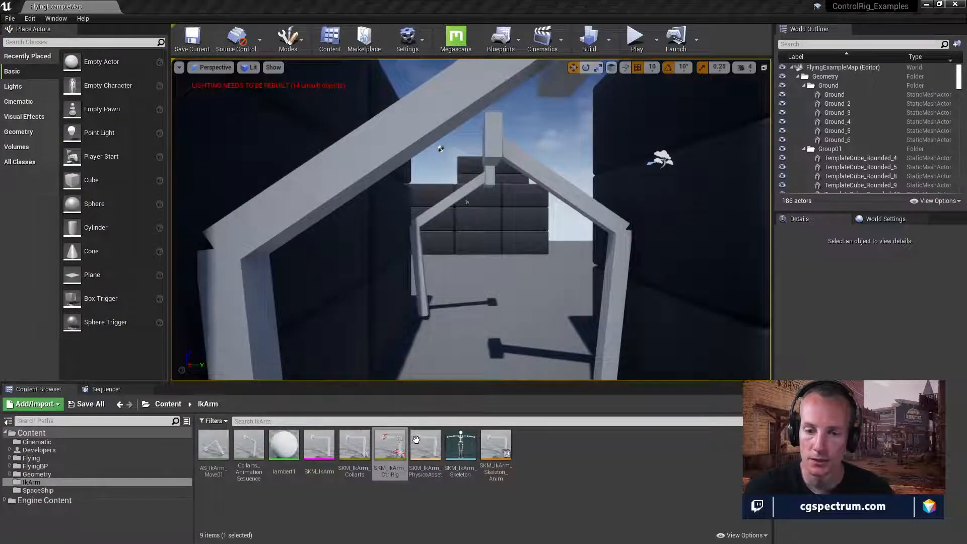
{"action": "double_click", "coordinate": [354, 445]}
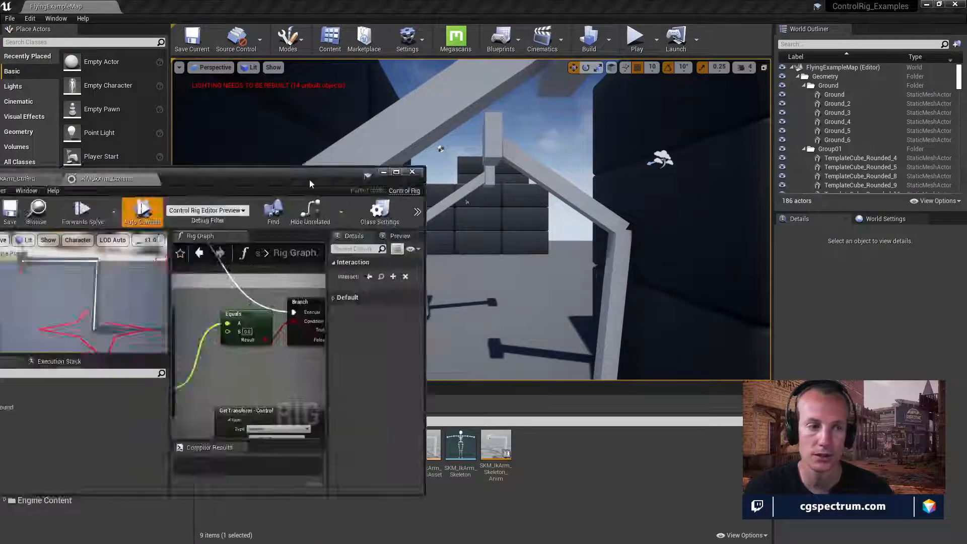
{"action": "double_click", "coordinate": [310, 184]}
{"action": "right_click_drag", "start_coordinate": [657, 226], "coordinate": [654, 252]}
{"action": "right_click_drag", "start_coordinate": [669, 265], "coordinate": [686, 284]}
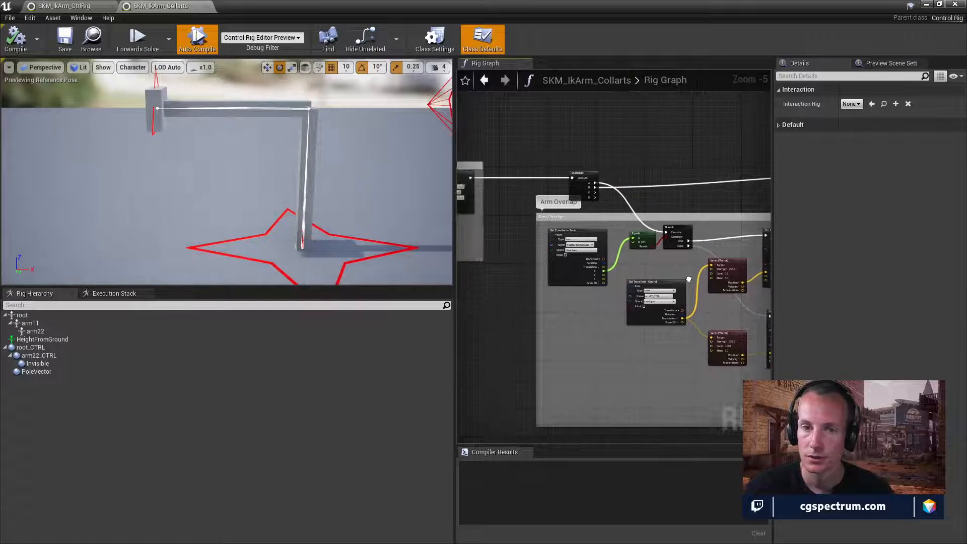
{"action": "left_click", "coordinate": [151, 130]}
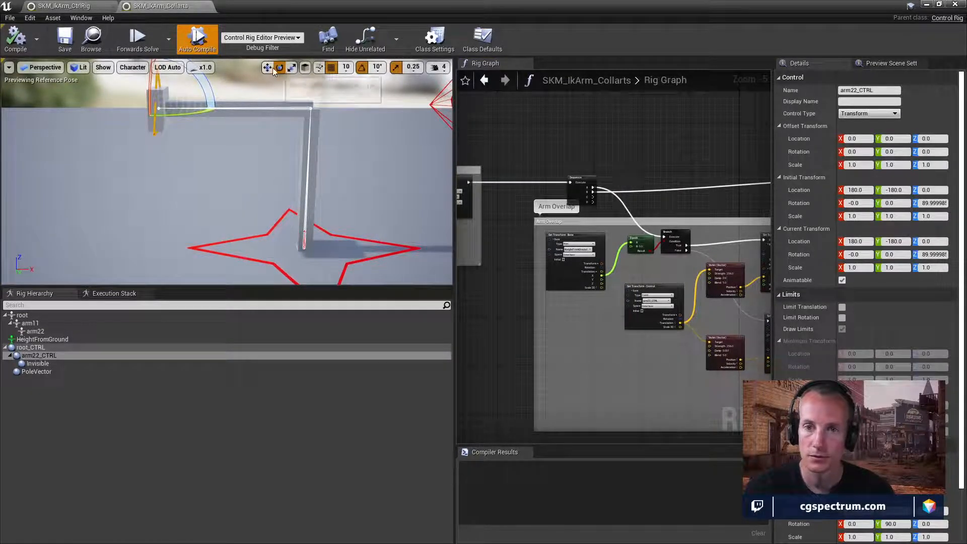
{"action": "key", "text": "w"}
{"action": "left_click_drag", "start_coordinate": [194, 108], "coordinate": [295, 109]}
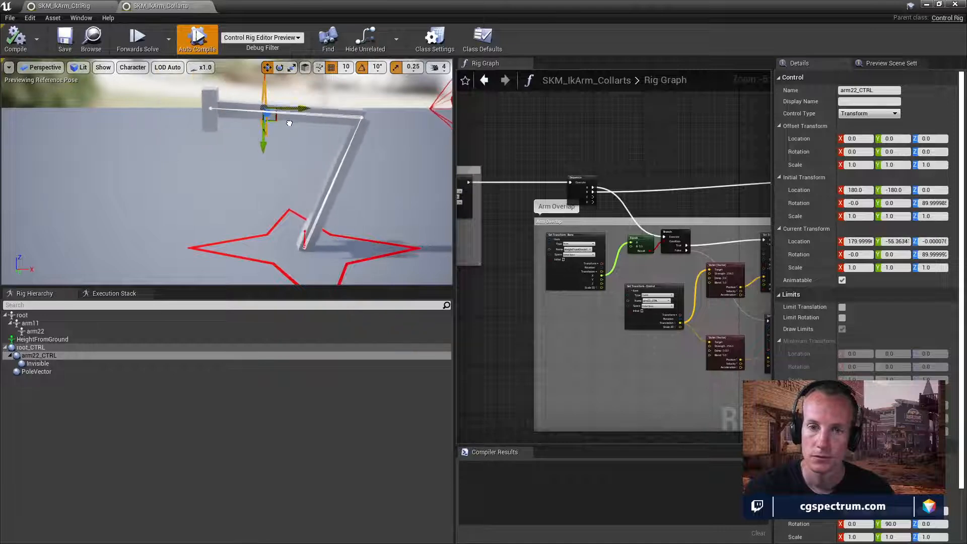
Step: Examine the SKM_IkArm_Collarts graph from the Follow Parent section through to the Basic IK node's items, Effector and Pole Vector inputs
{"action": "right_click_drag", "start_coordinate": [671, 232], "coordinate": [770, 246]}
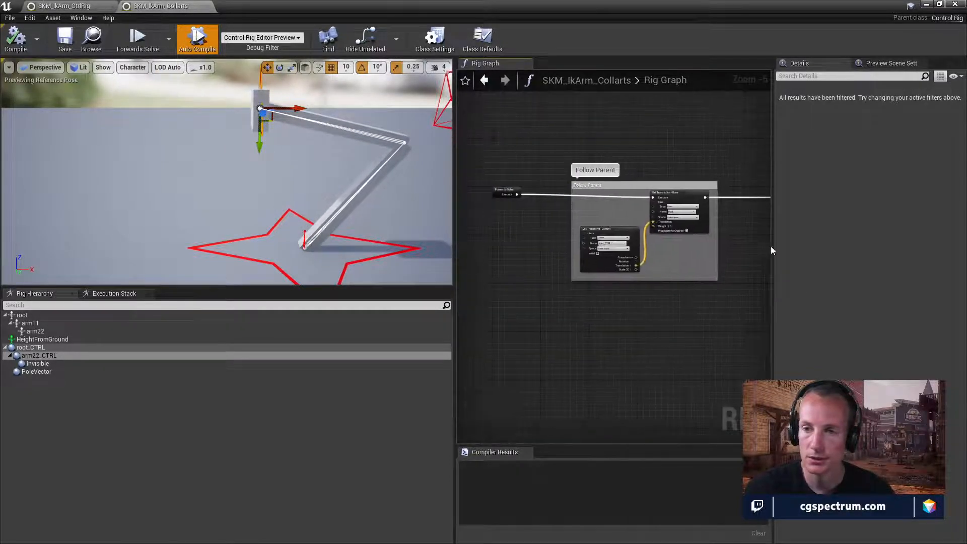
{"action": "scroll", "coordinate": [698, 240], "scroll_direction": "up", "scroll_amount": 3}
{"action": "right_click_drag", "start_coordinate": [691, 229], "coordinate": [585, 201]}
{"action": "right_click_drag", "start_coordinate": [683, 262], "coordinate": [566, 215]}
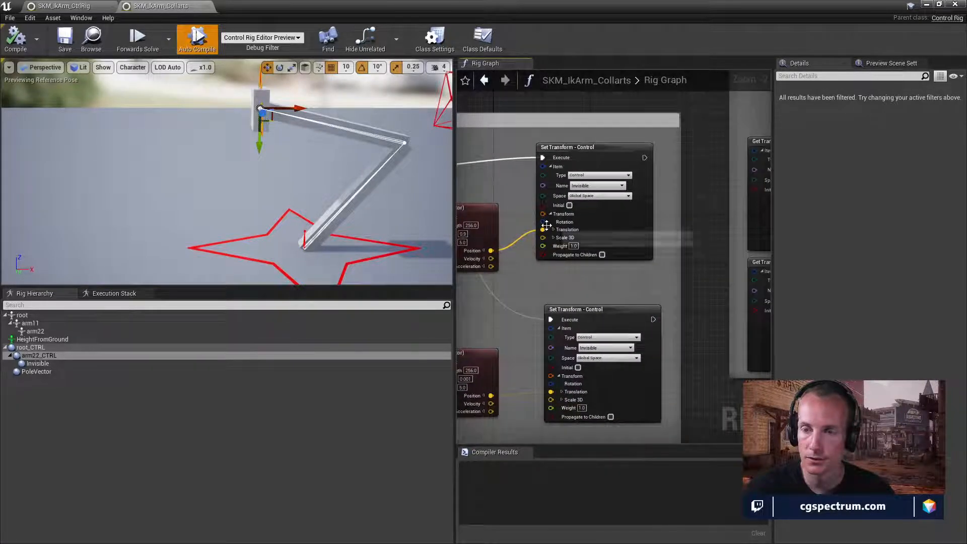
{"action": "right_click_drag", "start_coordinate": [725, 219], "coordinate": [528, 246]}
{"action": "right_click_drag", "start_coordinate": [674, 217], "coordinate": [543, 242]}
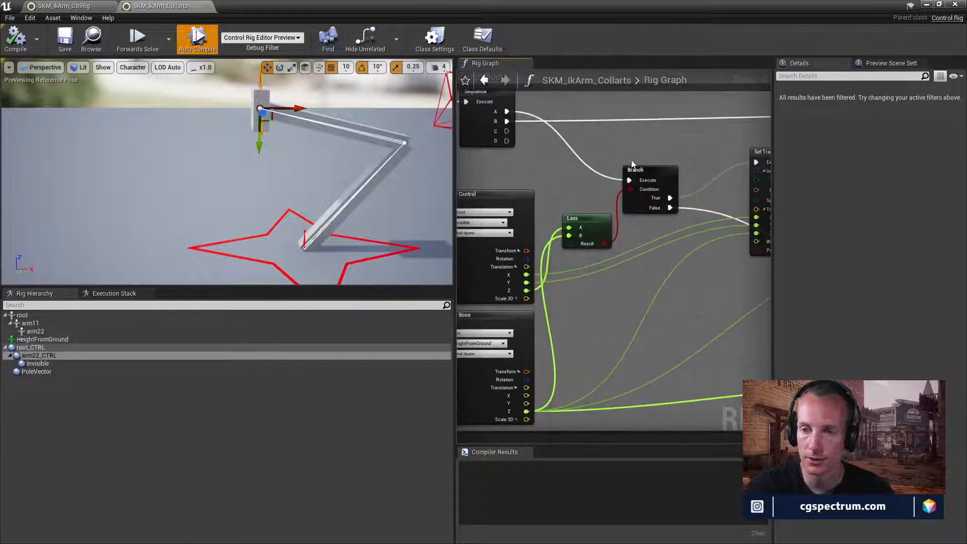
{"action": "right_click_drag", "start_coordinate": [632, 161], "coordinate": [521, 221]}
{"action": "right_click_drag", "start_coordinate": [690, 235], "coordinate": [595, 198]}
{"action": "right_click_drag", "start_coordinate": [705, 220], "coordinate": [574, 188]}
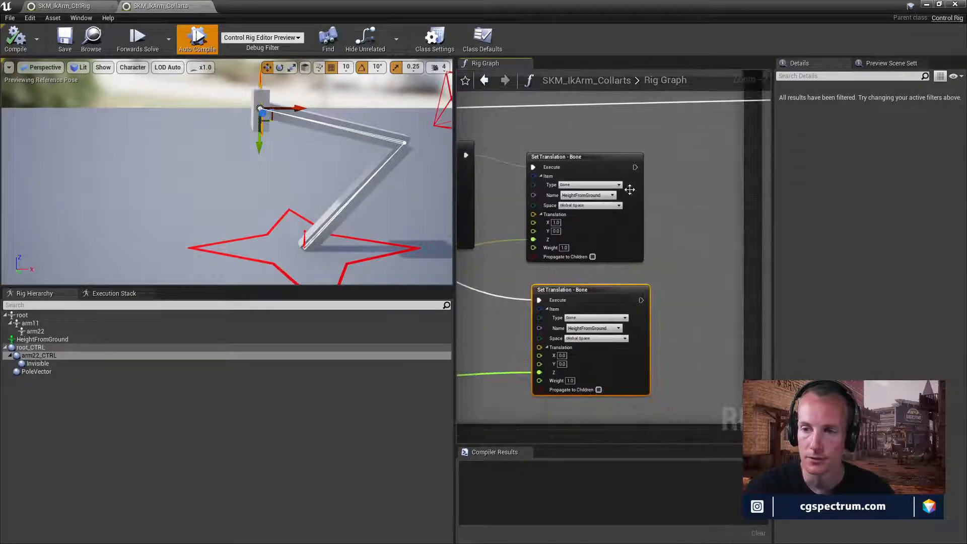
{"action": "right_click_drag", "start_coordinate": [700, 187], "coordinate": [572, 222]}
{"action": "right_click_drag", "start_coordinate": [715, 212], "coordinate": [548, 188]}
{"action": "mouse_move", "coordinate": [686, 197]}
{"action": "right_mouse_down"}
{"action": "mouse_move", "coordinate": [560, 184]}
{"action": "mouse_move", "coordinate": [667, 249]}
{"action": "mouse_move", "coordinate": [682, 184]}
{"action": "mouse_move", "coordinate": [705, 155]}
{"action": "right_mouse_up"}
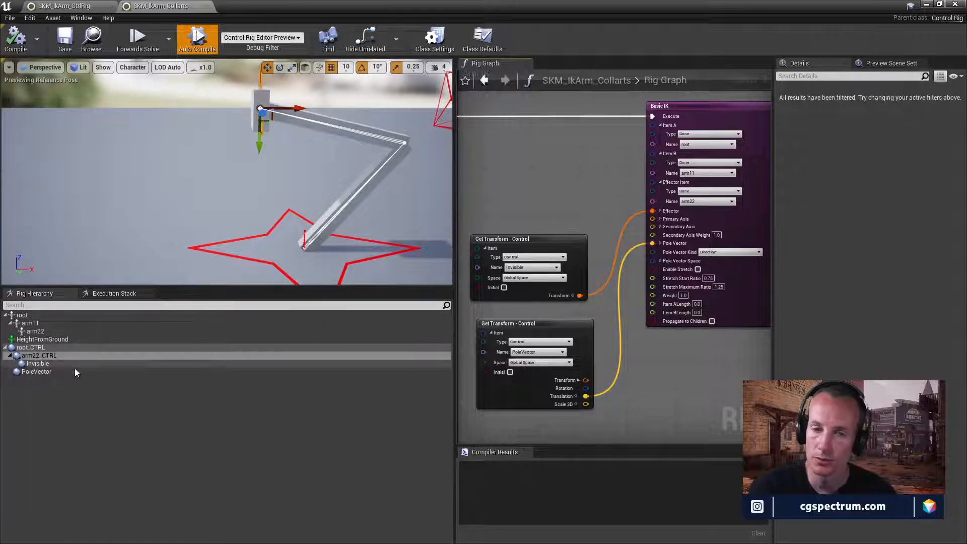
Step: Inspect arm22_CTRL and its child control Invisible in the hierarchy, plus the Get Transform node that reads PoleVector
{"action": "left_click", "coordinate": [44, 357]}
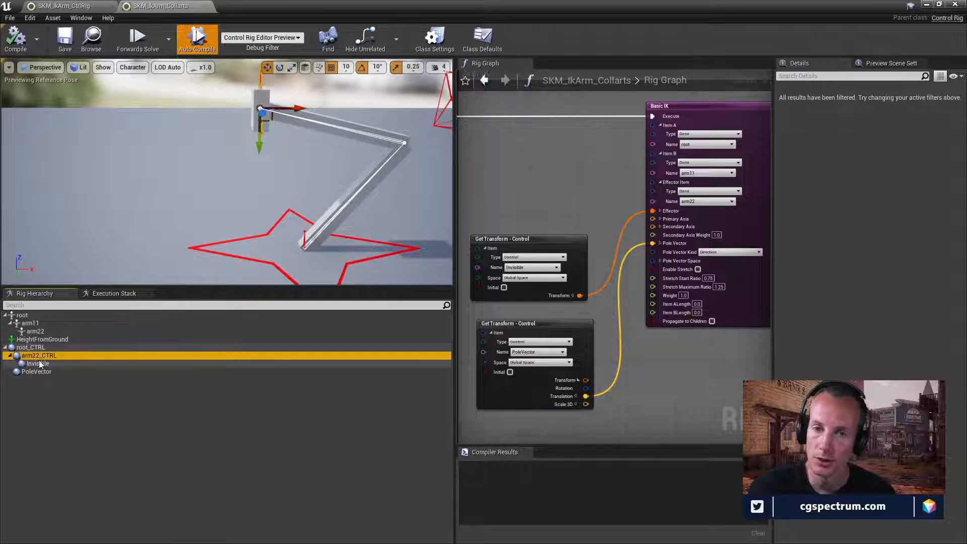
{"action": "left_click", "coordinate": [39, 363]}
{"action": "left_click", "coordinate": [42, 357]}
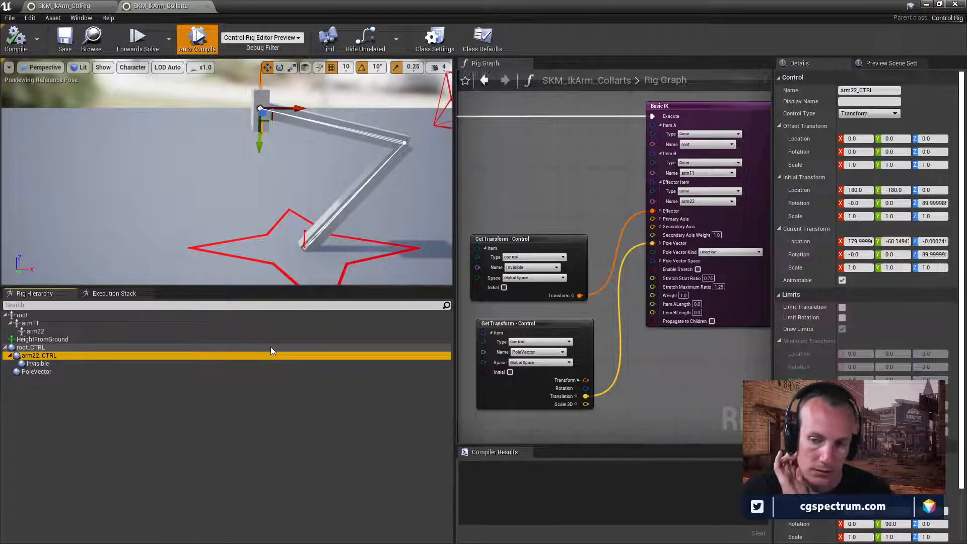
{"action": "left_click", "coordinate": [538, 328]}
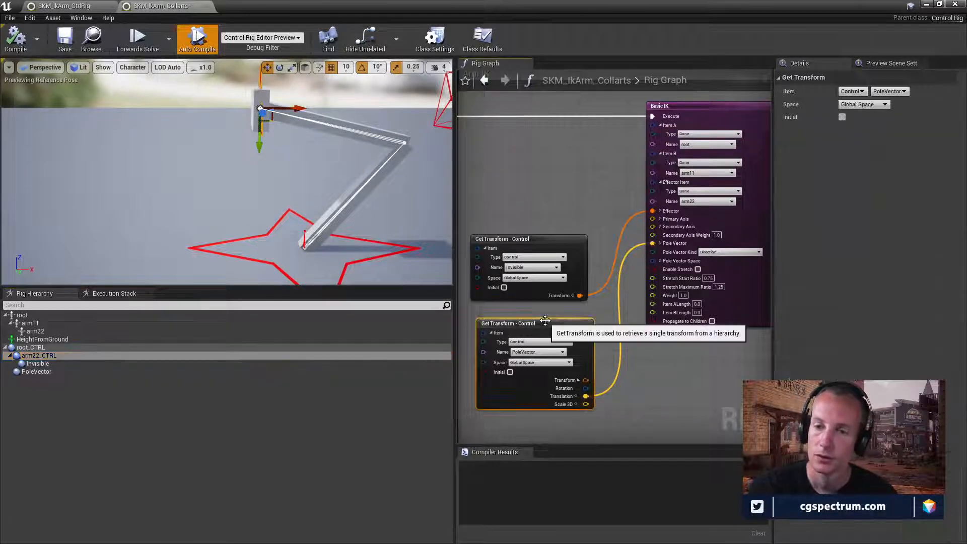
Step: Test the arm's bend direction by moving the PoleVector control around in the viewport
{"action": "right_click_drag", "start_coordinate": [240, 200], "coordinate": [231, 190]}
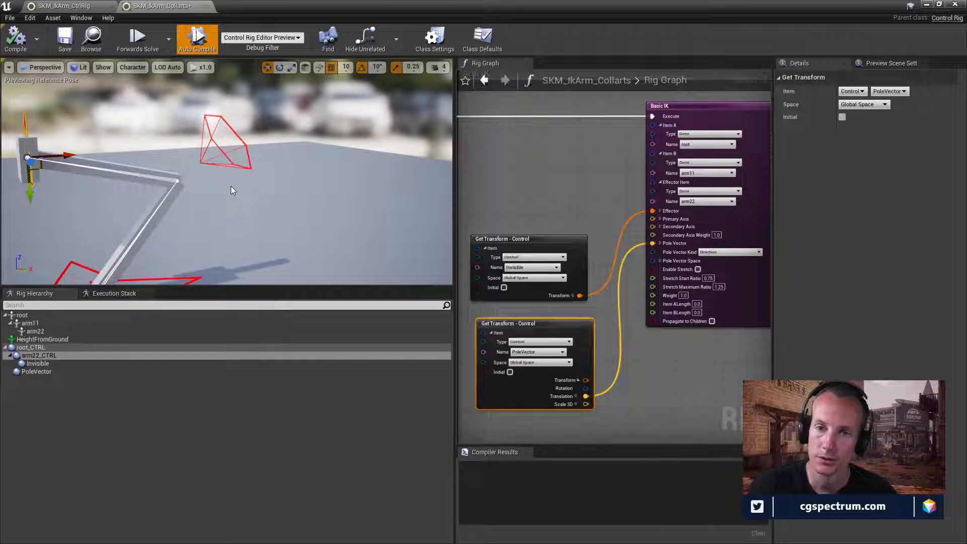
{"action": "left_click", "coordinate": [223, 156]}
{"action": "left_click_drag", "start_coordinate": [243, 146], "coordinate": [302, 151]}
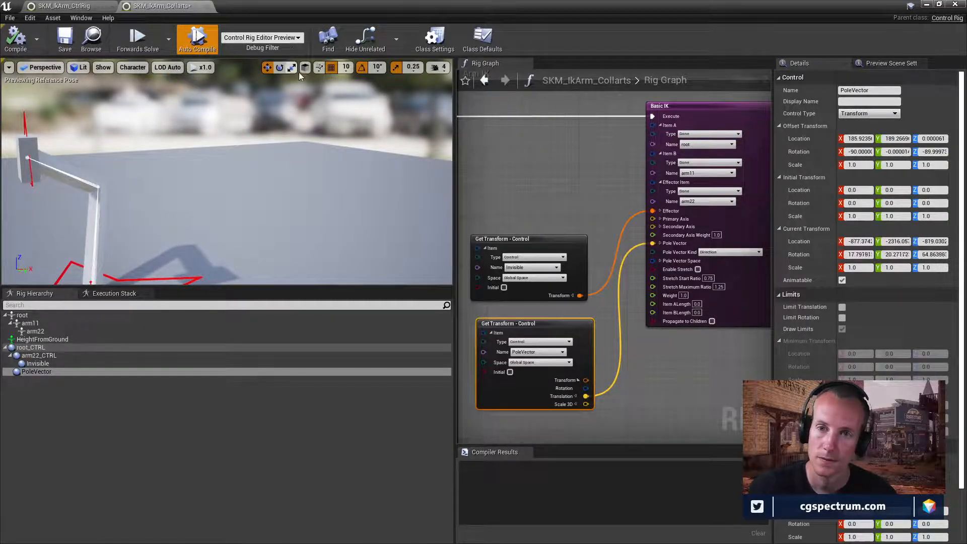
{"action": "right_click_drag", "start_coordinate": [288, 139], "coordinate": [268, 115]}
{"action": "left_click_drag", "start_coordinate": [268, 115], "coordinate": [257, 210]}
{"action": "right_click_drag", "start_coordinate": [262, 187], "coordinate": [261, 212]}
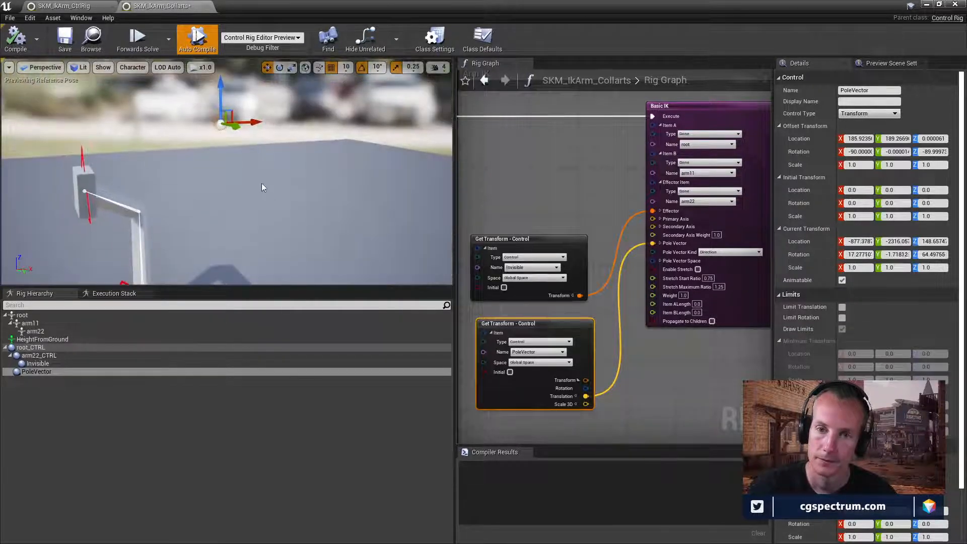
{"action": "left_click_drag", "start_coordinate": [237, 125], "coordinate": [396, 157]}
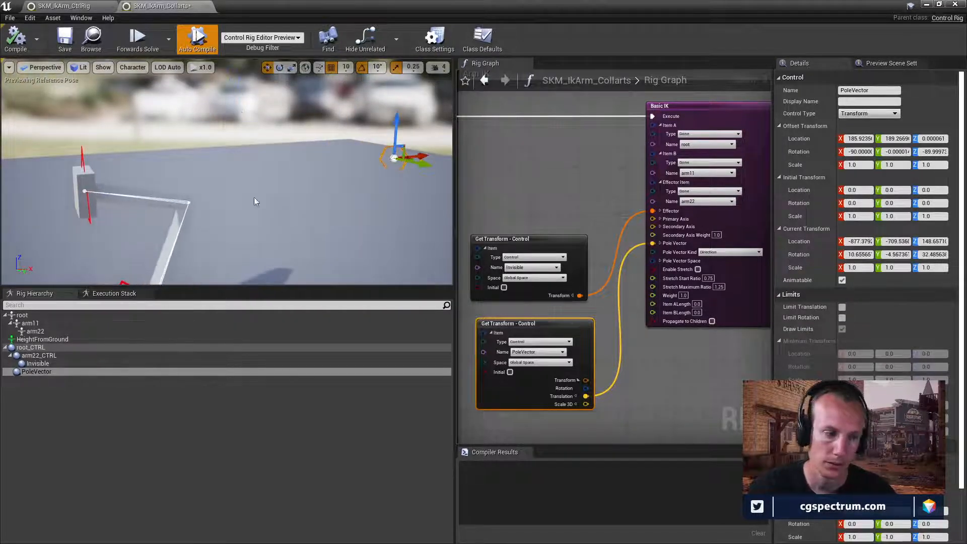
Step: Close the IK arm rig editors and return to the CR_FlierRobot rig in BananaProject, maximized
{"action": "double_click", "coordinate": [602, 5]}
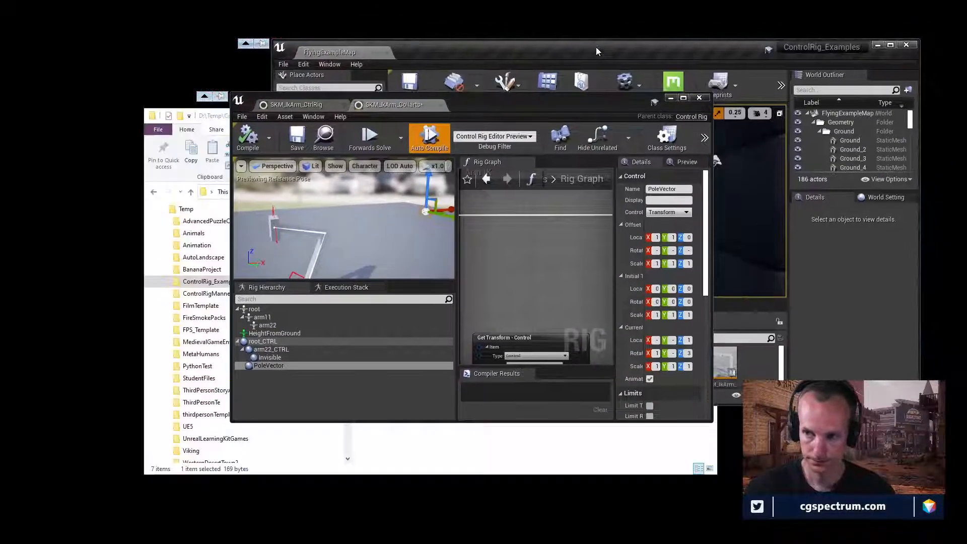
{"action": "left_click_drag", "start_coordinate": [597, 51], "coordinate": [449, 81]}
{"action": "left_click", "coordinate": [700, 97]}
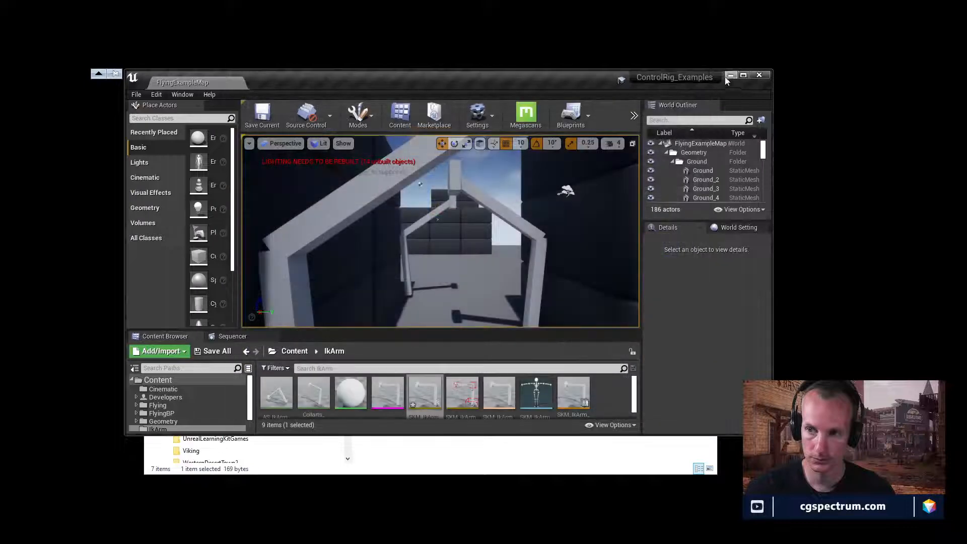
{"action": "left_click", "coordinate": [730, 75]}
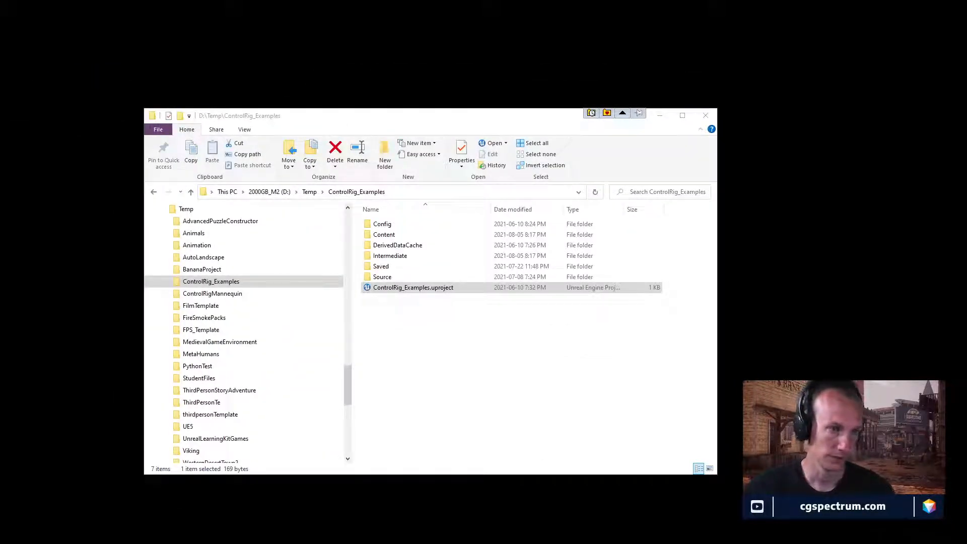
{"action": "key", "text": "alt+Tab"}
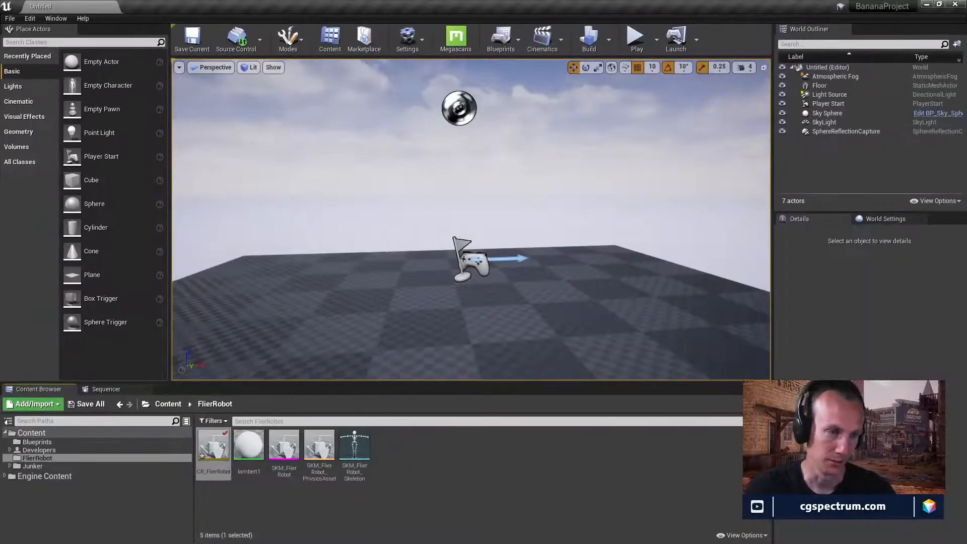
{"action": "key", "text": "alt+Tab"}
{"action": "left_click_drag", "start_coordinate": [574, 105], "coordinate": [577, 1]}
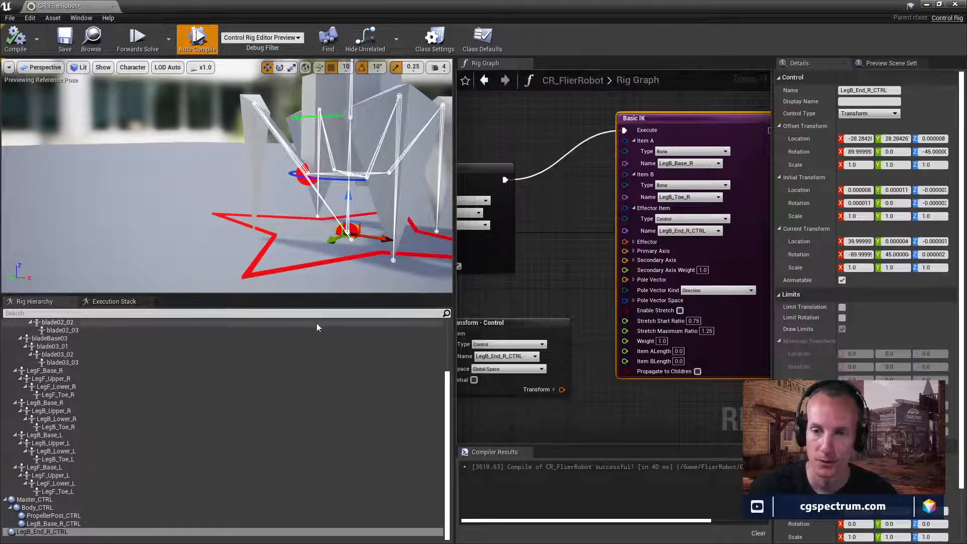
Step: Set the Basic IK node's Effector Item to the bone LegB_Toe_R and its Item B to LegB_Upper_R
{"action": "right_click_drag", "start_coordinate": [558, 266], "coordinate": [496, 275]}
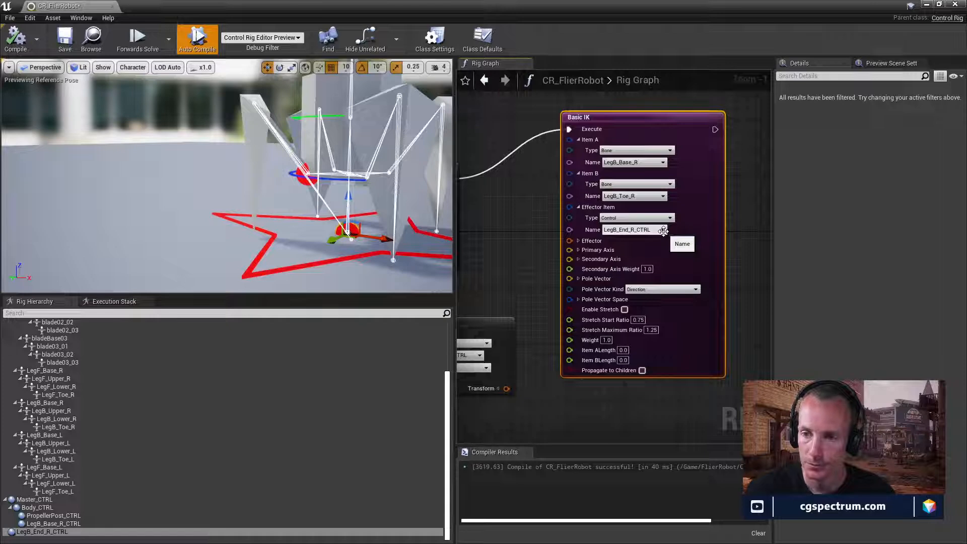
{"action": "left_click", "coordinate": [630, 219]}
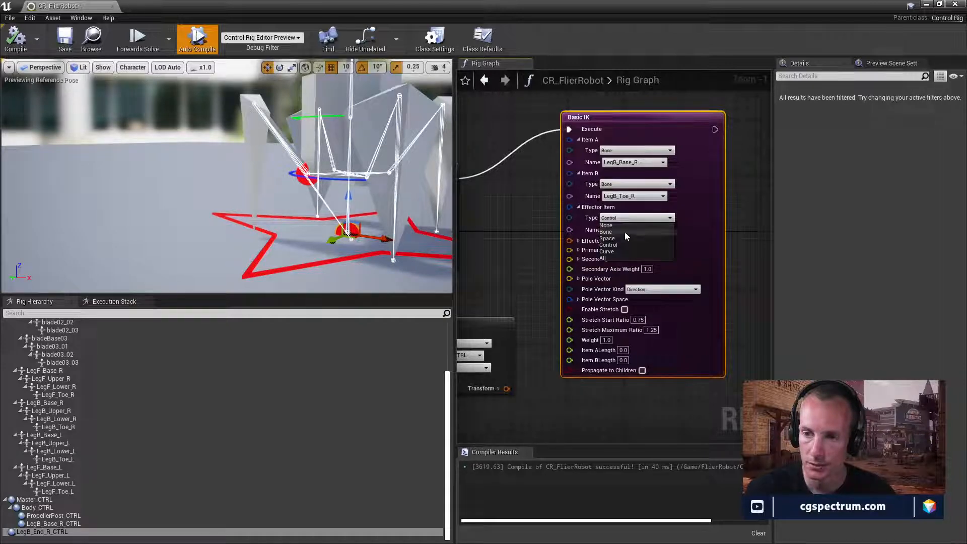
{"action": "left_click", "coordinate": [624, 232]}
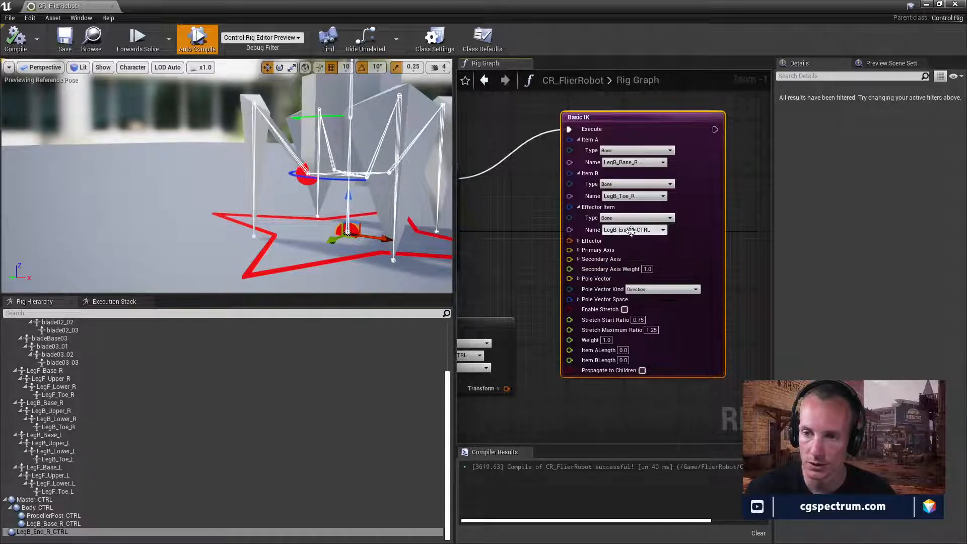
{"action": "left_click", "coordinate": [663, 230]}
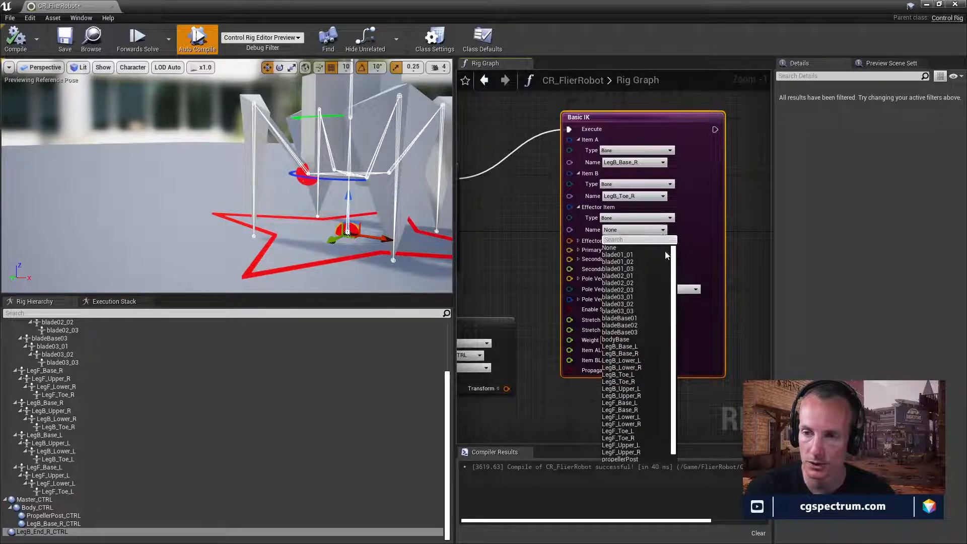
{"action": "scroll", "coordinate": [635, 295], "scroll_direction": "down", "scroll_amount": 1}
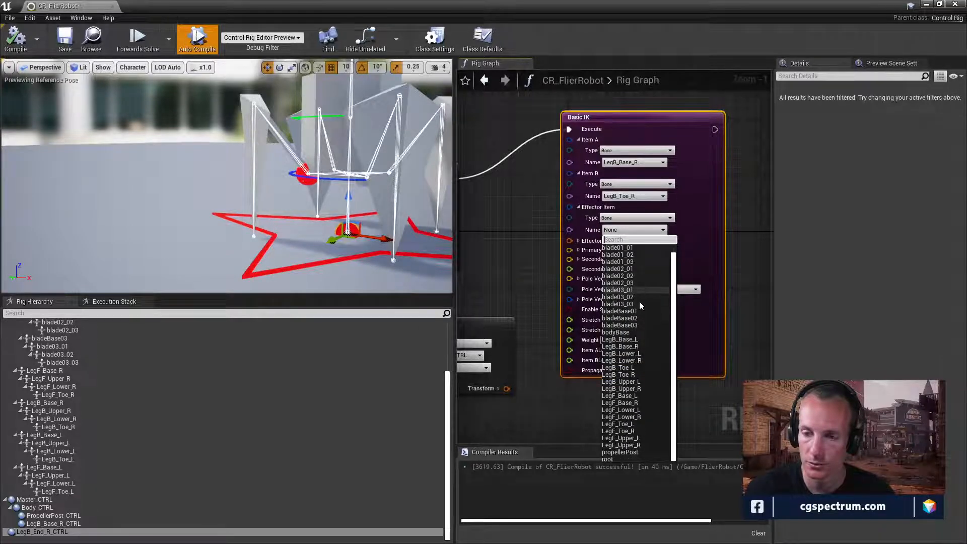
{"action": "left_click", "coordinate": [636, 375]}
{"action": "left_click", "coordinate": [663, 196]}
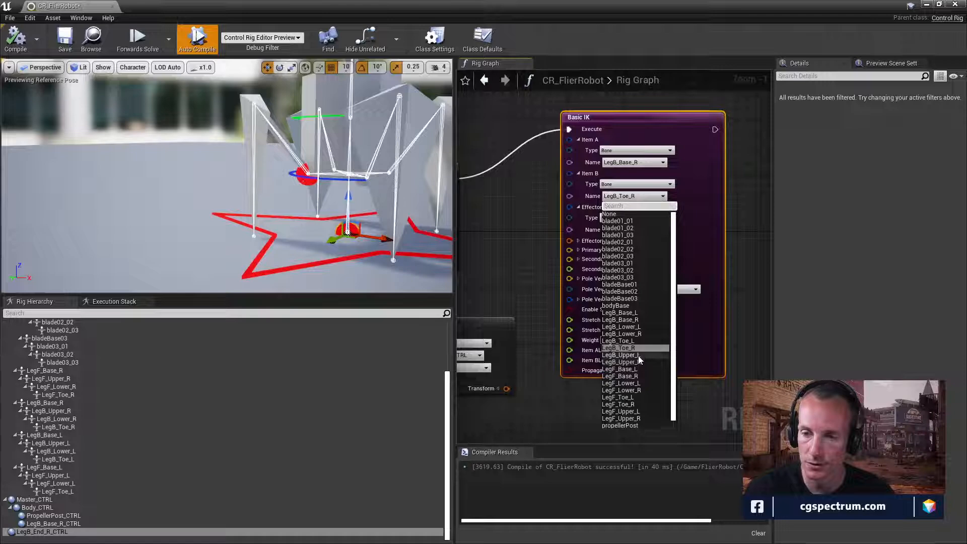
{"action": "left_click", "coordinate": [621, 362]}
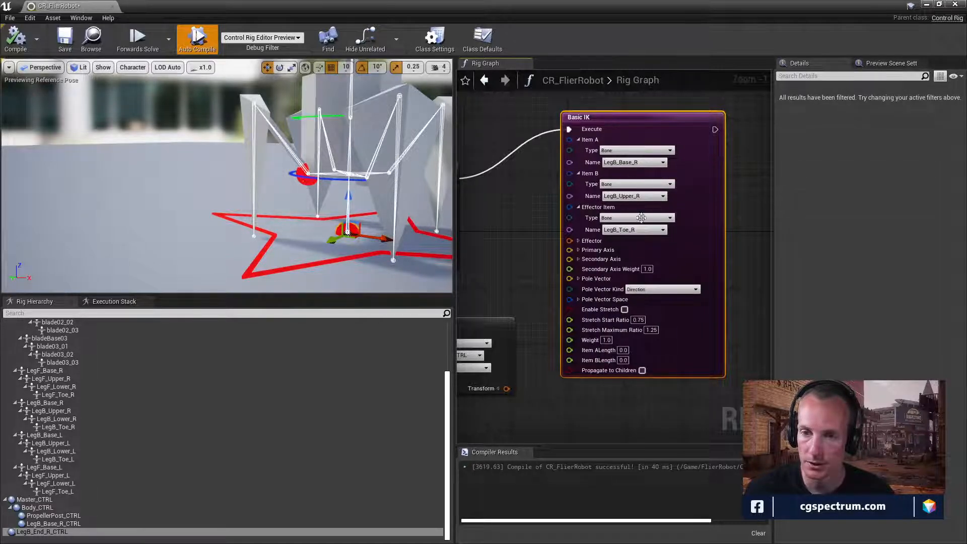
Step: Connect the LegB_End_R_CTRL Get Transform output to the Basic IK Effector input and compile the rig
{"action": "right_click_drag", "start_coordinate": [647, 253], "coordinate": [670, 250]}
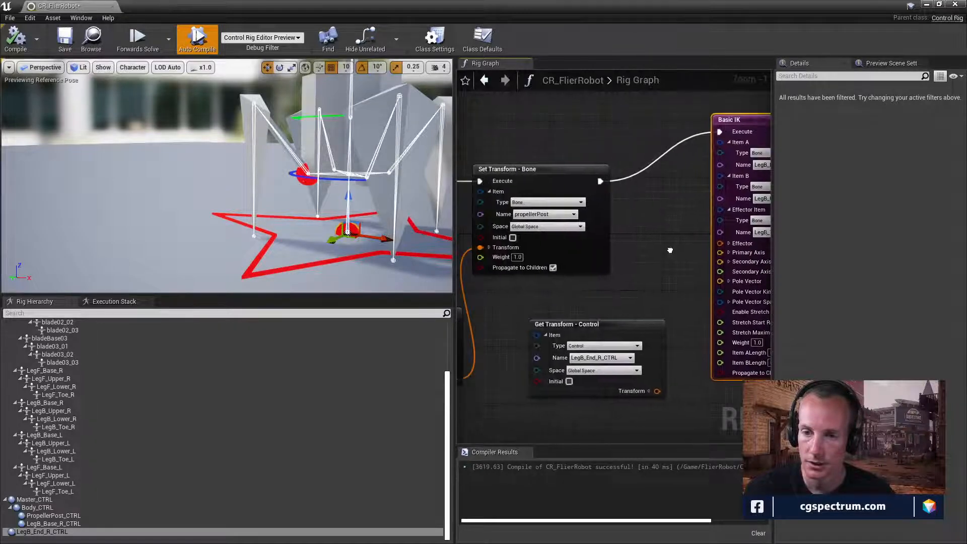
{"action": "left_click", "coordinate": [55, 535]}
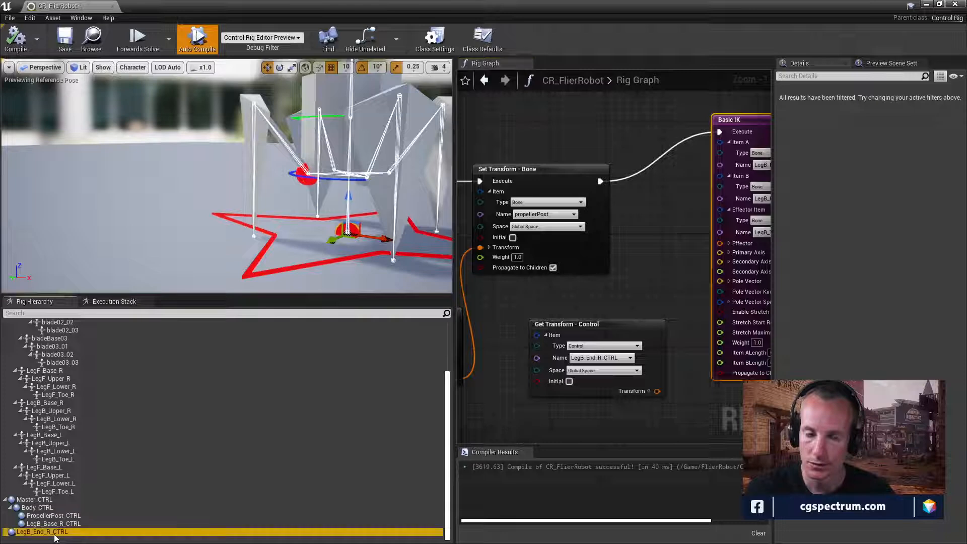
{"action": "right_click_drag", "start_coordinate": [625, 392], "coordinate": [582, 407]}
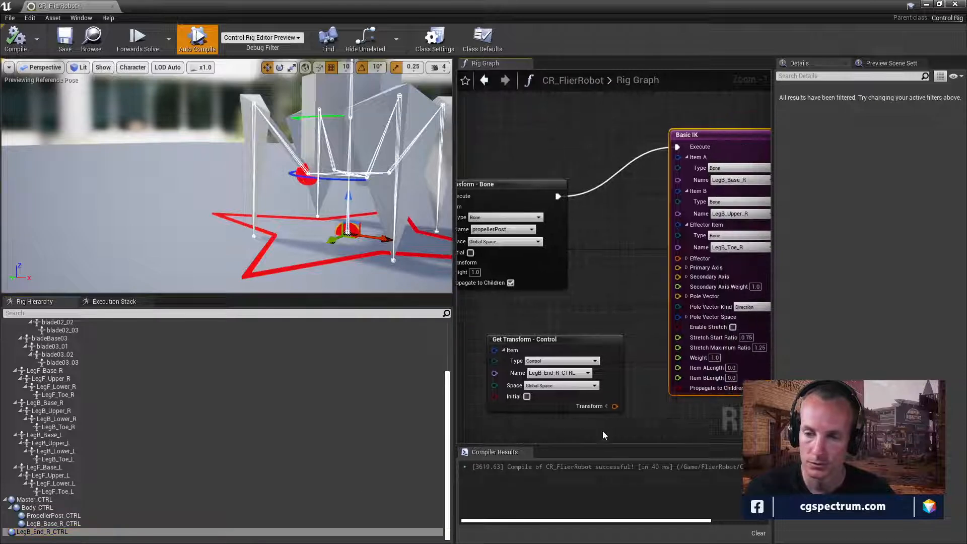
{"action": "left_click_drag", "start_coordinate": [614, 406], "coordinate": [673, 270]}
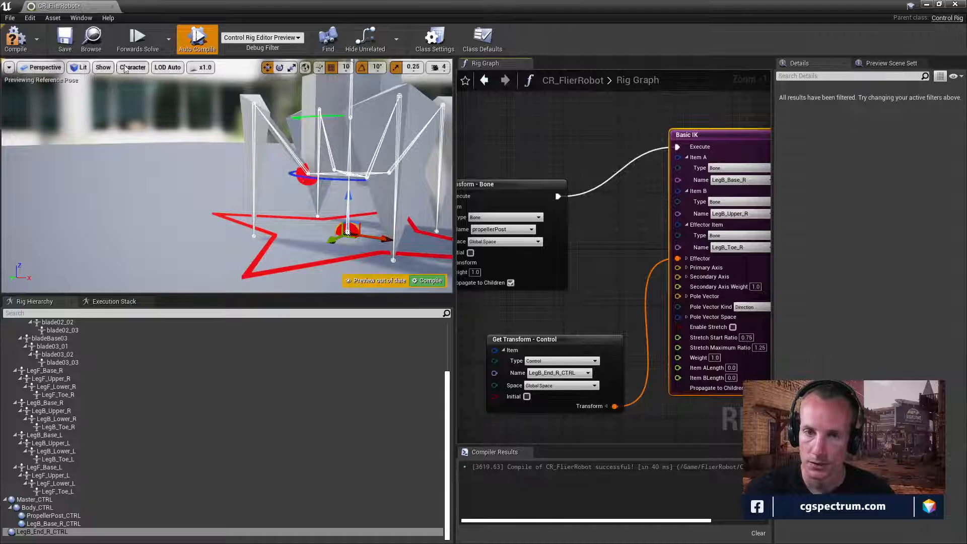
{"action": "left_click", "coordinate": [14, 40]}
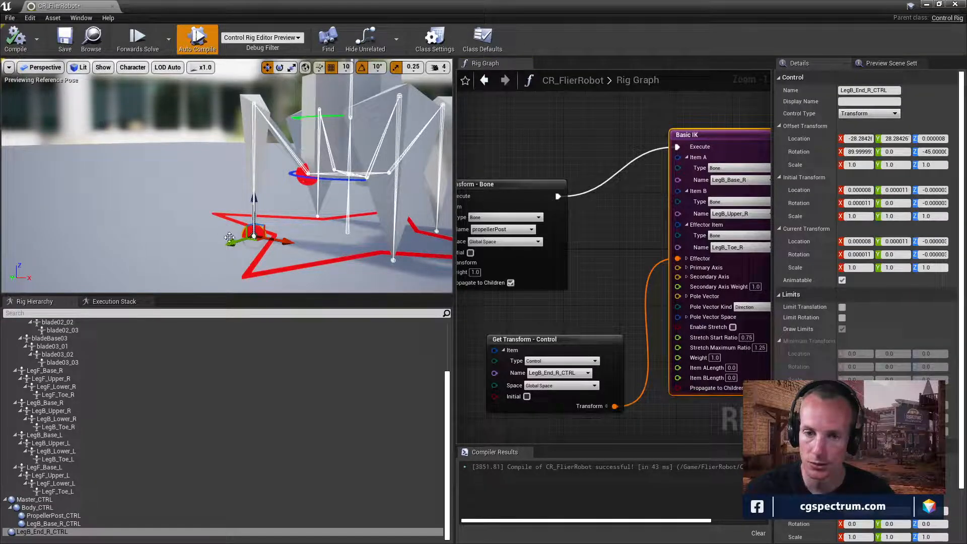
Step: Test the back right leg by moving LegB_End_R_CTRL outward, and review the Basic IK node's items and Effector connection
{"action": "left_click_drag", "start_coordinate": [229, 237], "coordinate": [205, 247]}
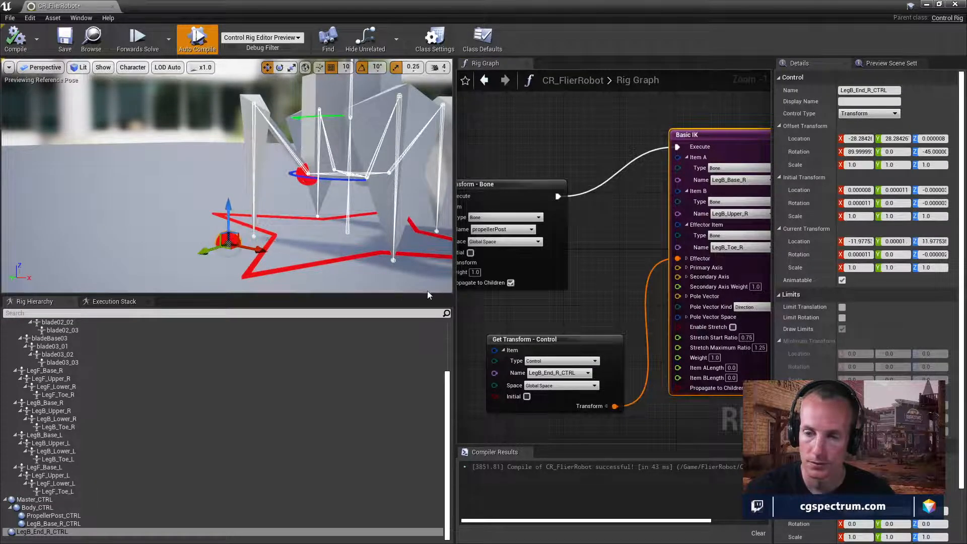
{"action": "right_click_drag", "start_coordinate": [605, 246], "coordinate": [525, 232]}
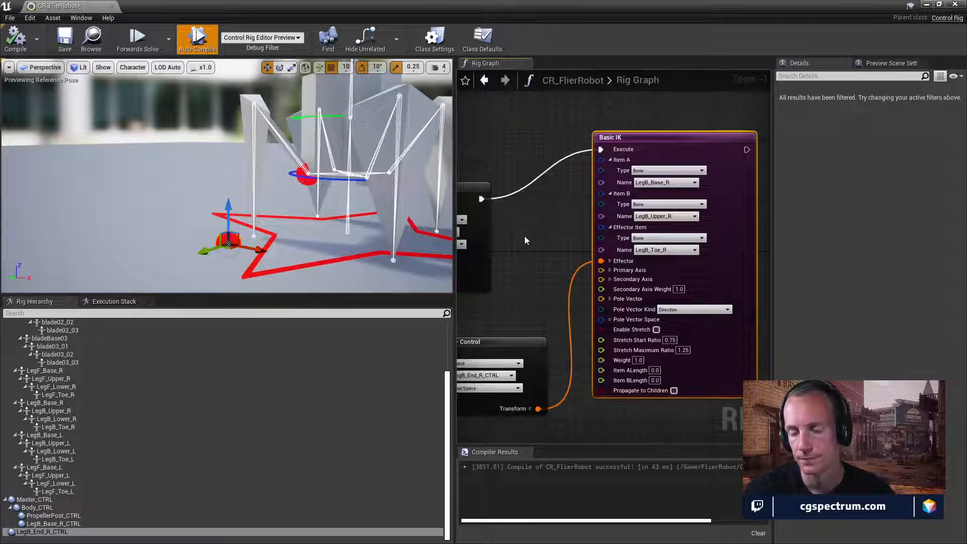
{"action": "right_click_drag", "start_coordinate": [525, 240], "coordinate": [596, 245]}
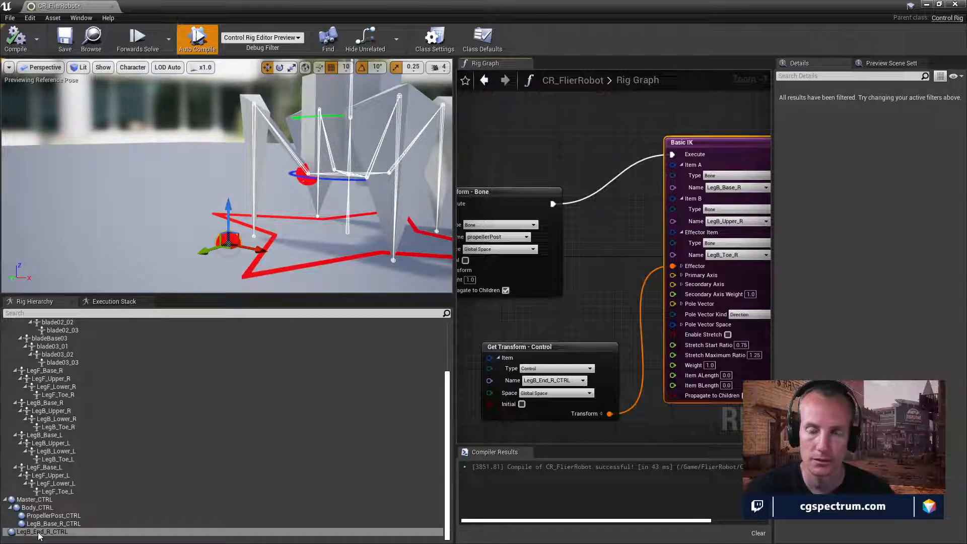
Step: Switch to the ControlRig_Examples project and reopen the SKM_IkArm_Collarts rig in a maximized window
{"action": "left_click_drag", "start_coordinate": [282, 6], "coordinate": [388, 70]}
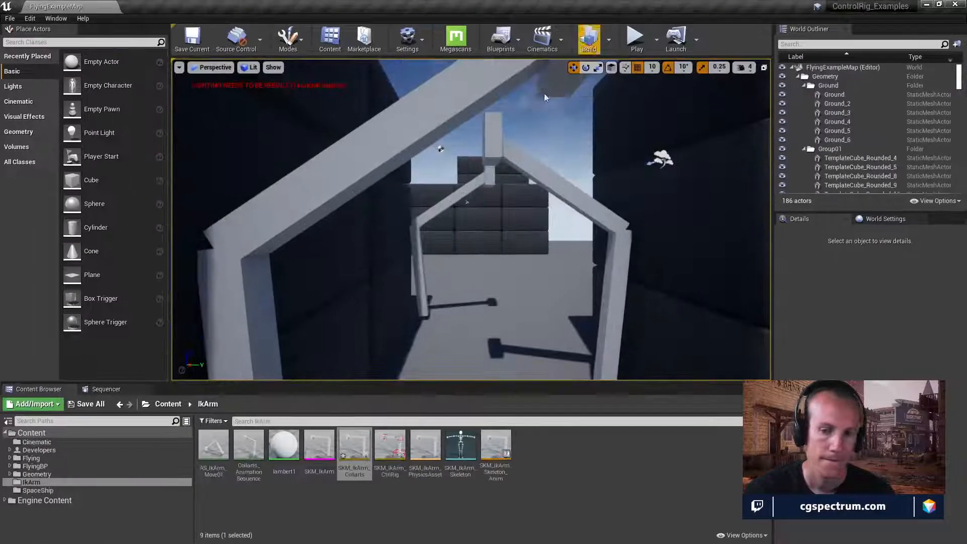
{"action": "double_click", "coordinate": [352, 435]}
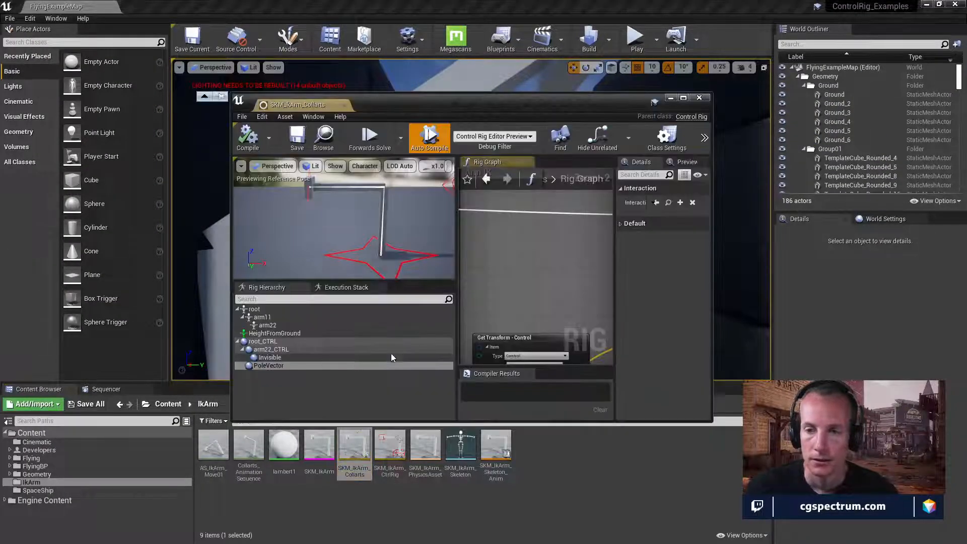
{"action": "double_click", "coordinate": [555, 108]}
Step: Examine how the Invisible control is used in the arm rig's Arm IK inputs and in its floor-limit Set Translation and Branch nodes
{"action": "right_click_drag", "start_coordinate": [659, 294], "coordinate": [733, 258]}
{"action": "scroll", "coordinate": [645, 245], "scroll_direction": "up", "scroll_amount": 3}
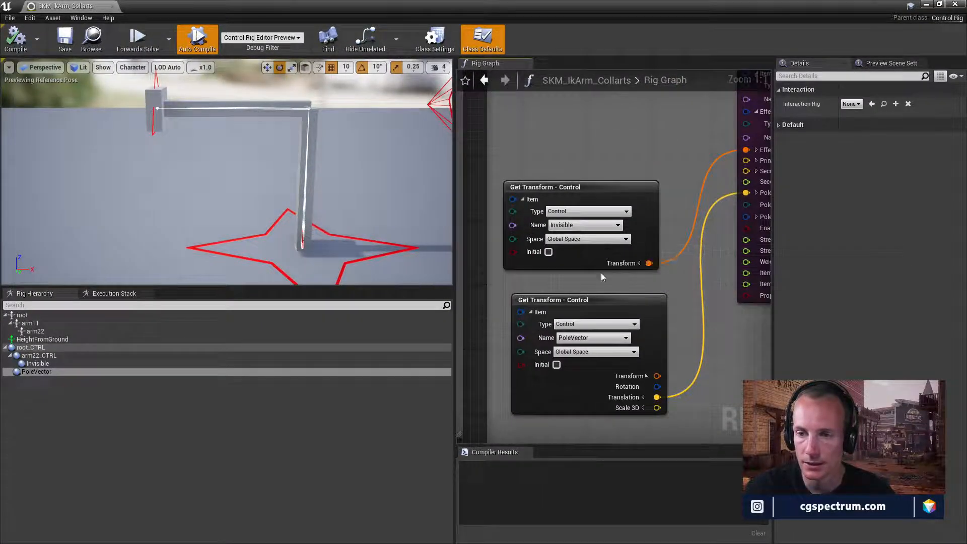
{"action": "right_click_drag", "start_coordinate": [640, 354], "coordinate": [715, 358]}
{"action": "scroll", "coordinate": [715, 357], "scroll_direction": "down", "scroll_amount": 2}
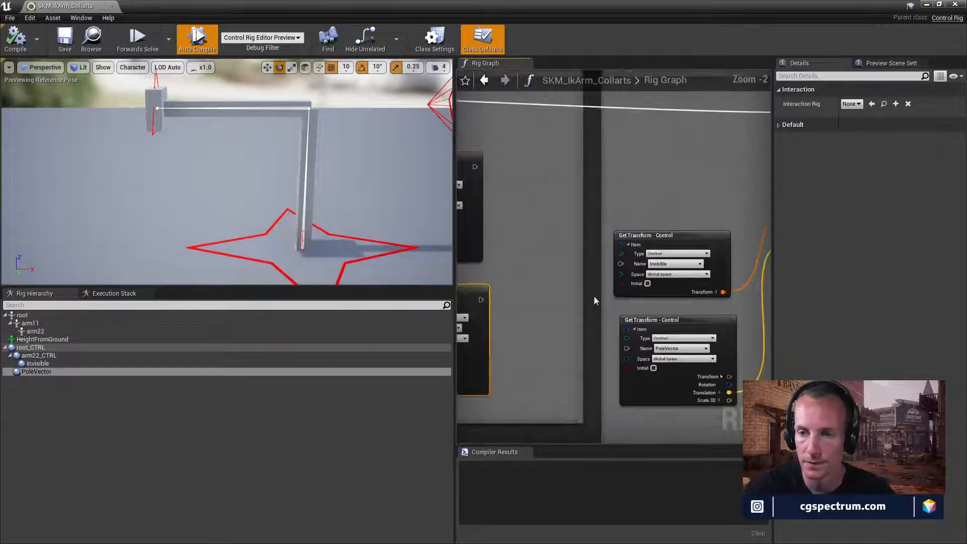
{"action": "right_click_drag", "start_coordinate": [546, 276], "coordinate": [592, 278]}
{"action": "right_click", "coordinate": [743, 227]}
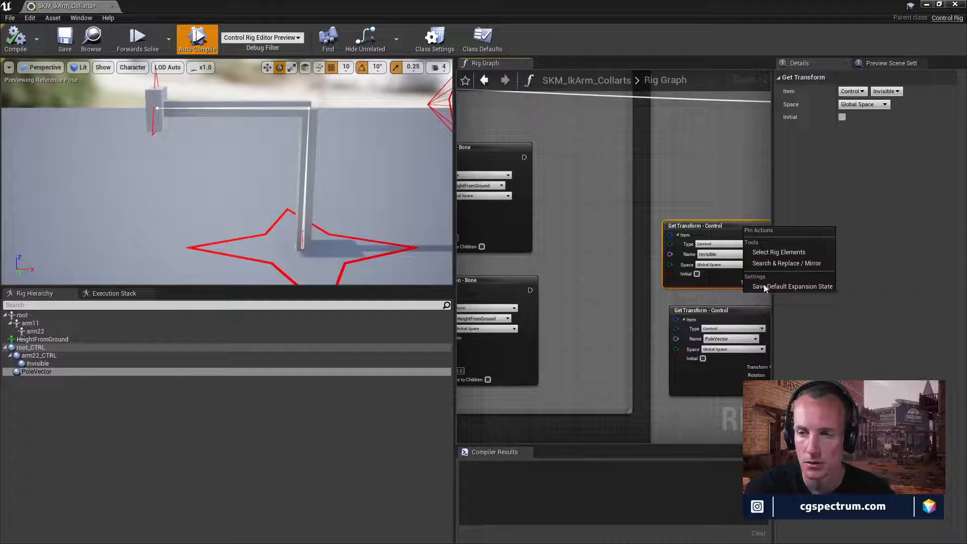
{"action": "right_click_drag", "start_coordinate": [631, 189], "coordinate": [704, 198]}
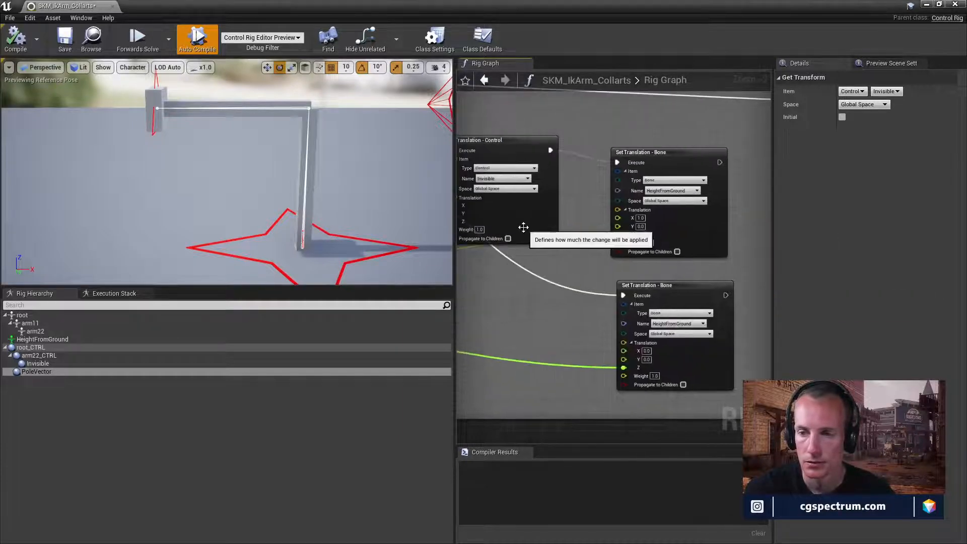
{"action": "right_click_drag", "start_coordinate": [524, 227], "coordinate": [553, 267]}
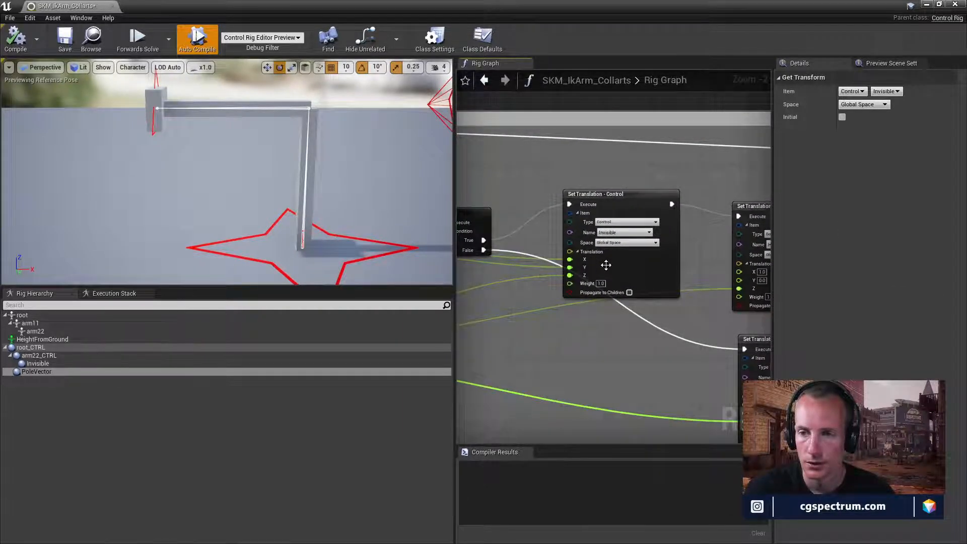
{"action": "scroll", "coordinate": [606, 258], "scroll_direction": "up", "scroll_amount": 1}
{"action": "right_click_drag", "start_coordinate": [598, 309], "coordinate": [648, 305]}
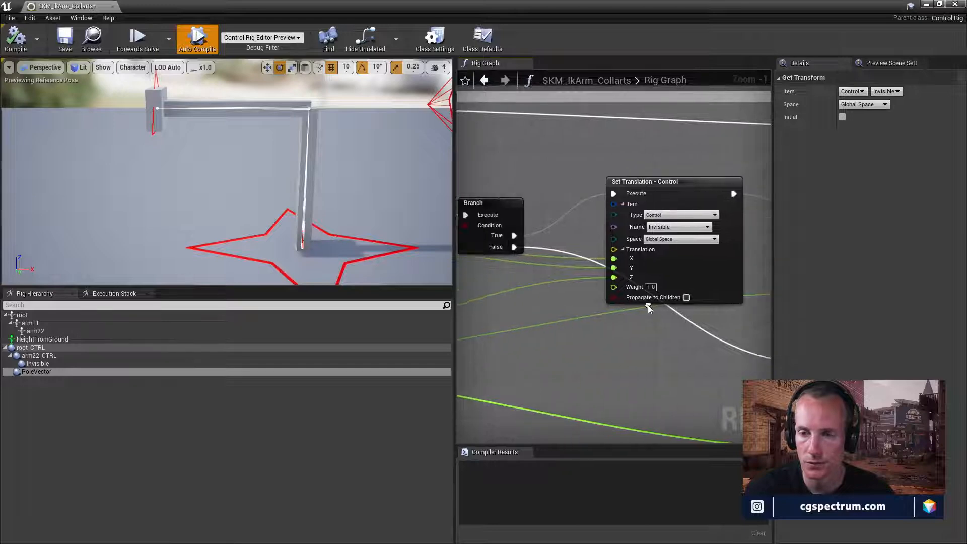
{"action": "right_click_drag", "start_coordinate": [583, 332], "coordinate": [611, 305]}
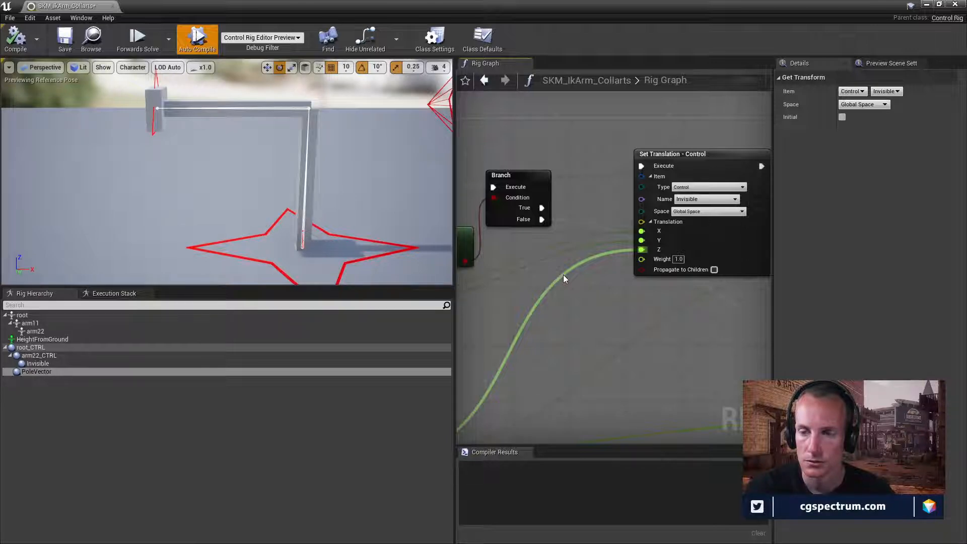
Step: Set the Get Transform node feeding the Basic IK Effector to read the control arm22_CTRL
{"action": "right_click_drag", "start_coordinate": [643, 276], "coordinate": [460, 278]}
{"action": "right_click_drag", "start_coordinate": [720, 285], "coordinate": [471, 287]}
{"action": "right_click_drag", "start_coordinate": [698, 300], "coordinate": [484, 240]}
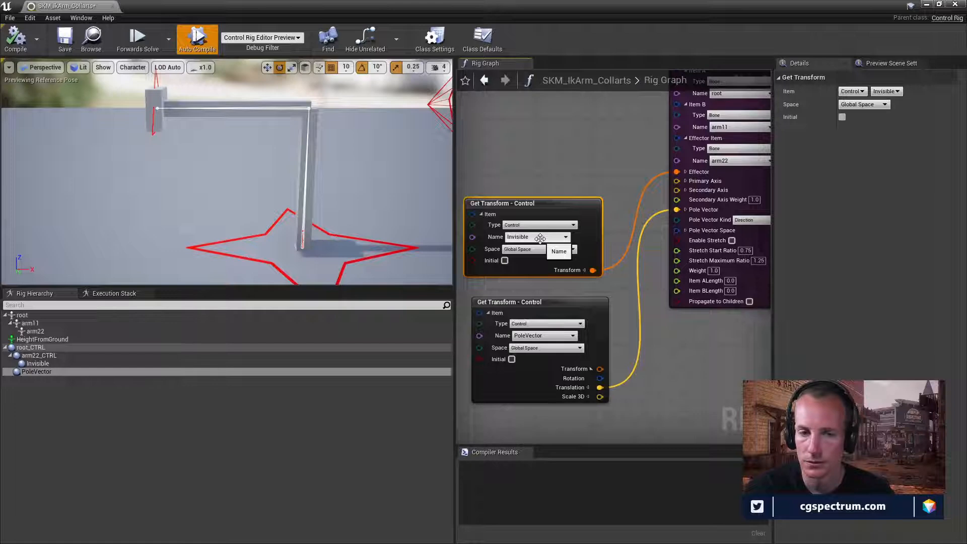
{"action": "left_click", "coordinate": [540, 237]}
{"action": "left_click", "coordinate": [543, 262]}
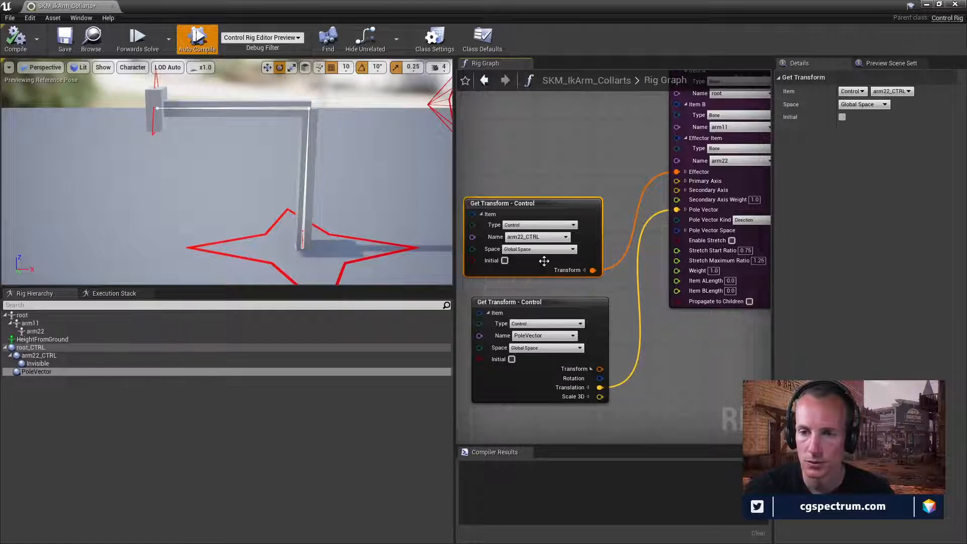
Step: Test the arm's IK by moving arm22_CTRL down and partway back up with the translate gizmo
{"action": "left_click", "coordinate": [155, 127]}
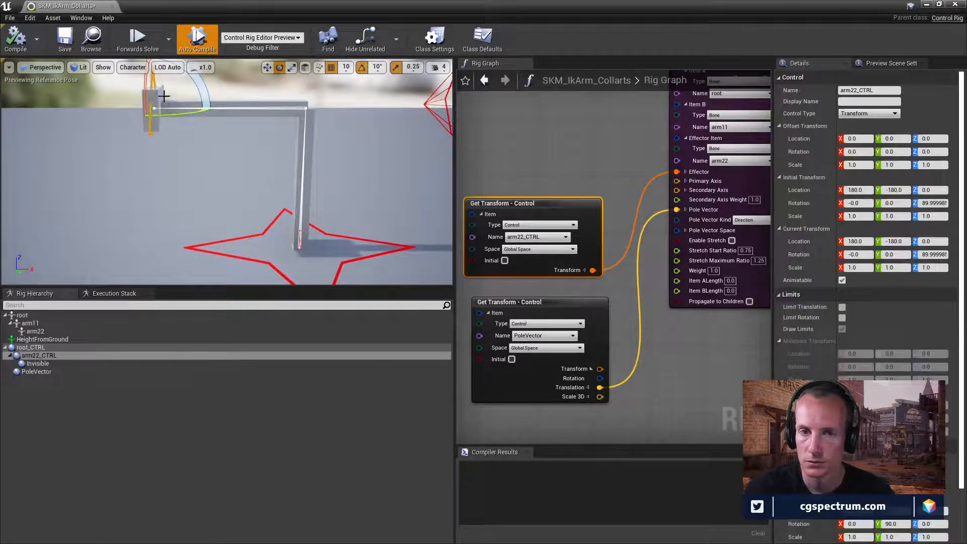
{"action": "left_click", "coordinate": [266, 68]}
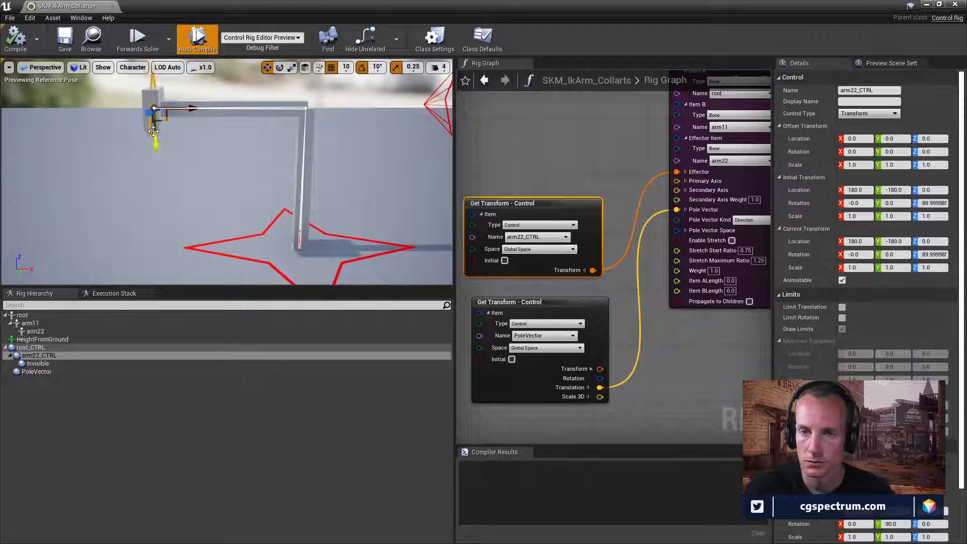
{"action": "left_click_drag", "start_coordinate": [162, 142], "coordinate": [176, 215]}
{"action": "mouse_move", "coordinate": [189, 181]}
{"action": "left_mouse_down"}
{"action": "mouse_move", "coordinate": [312, 181]}
{"action": "mouse_move", "coordinate": [201, 167]}
{"action": "left_mouse_up"}
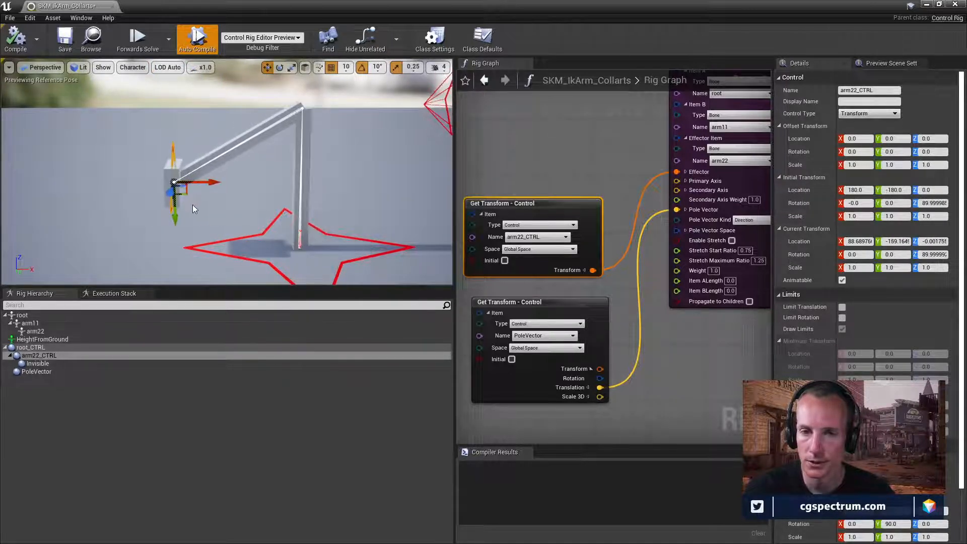
{"action": "left_click_drag", "start_coordinate": [175, 214], "coordinate": [175, 173]}
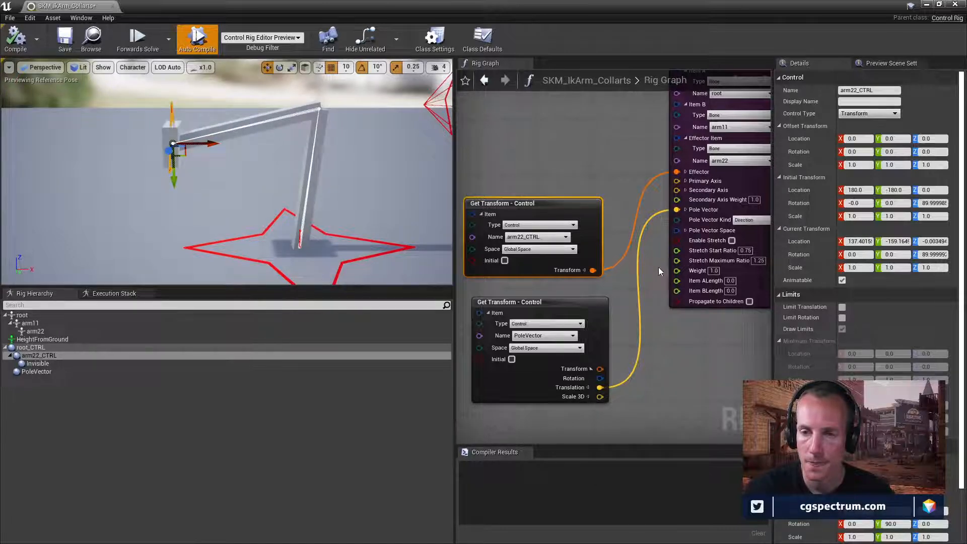
Step: Trace the arm rig graph backwards from Arm IK through the floor limit and Arm Overlap groups to Follow Parent
{"action": "left_click", "coordinate": [623, 285]}
{"action": "mouse_move", "coordinate": [624, 286]}
{"action": "right_mouse_down"}
{"action": "mouse_move", "coordinate": [545, 262]}
{"action": "mouse_move", "coordinate": [696, 268]}
{"action": "mouse_move", "coordinate": [638, 279]}
{"action": "right_mouse_up"}
{"action": "right_click_drag", "start_coordinate": [546, 258], "coordinate": [586, 251]}
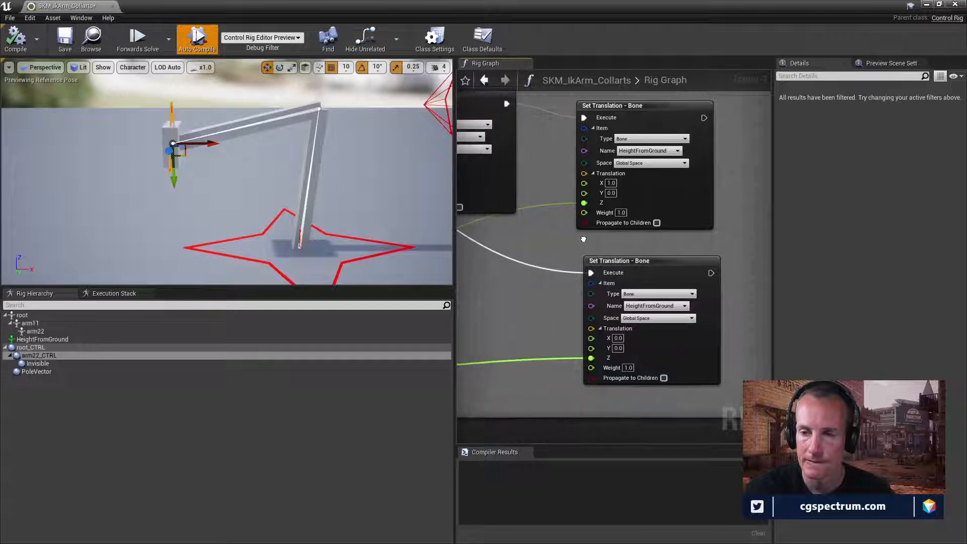
{"action": "mouse_move", "coordinate": [529, 233]}
{"action": "right_mouse_down"}
{"action": "mouse_move", "coordinate": [584, 282]}
{"action": "mouse_move", "coordinate": [706, 295]}
{"action": "right_mouse_up"}
{"action": "right_click_drag", "start_coordinate": [547, 282], "coordinate": [693, 290]}
{"action": "right_click_drag", "start_coordinate": [519, 296], "coordinate": [651, 300]}
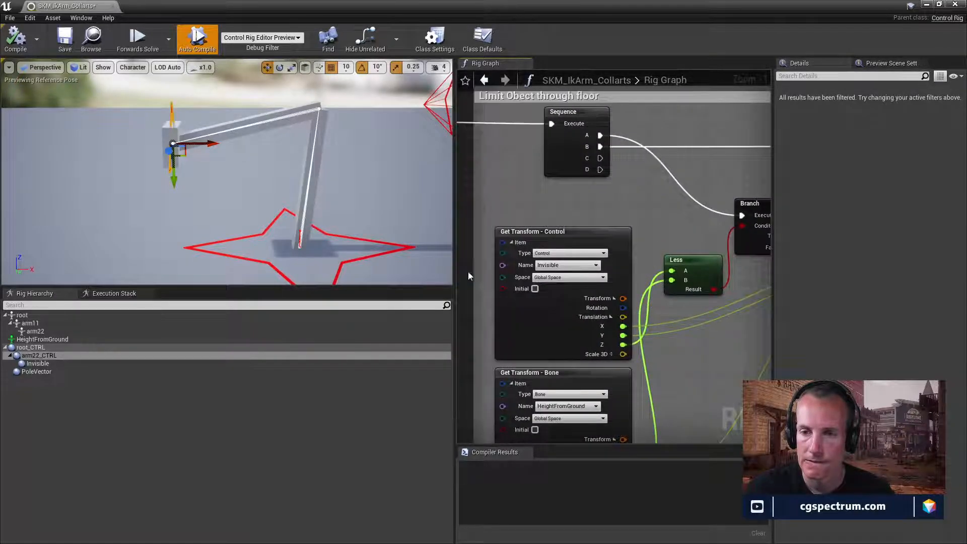
{"action": "right_click_drag", "start_coordinate": [469, 276], "coordinate": [573, 198]}
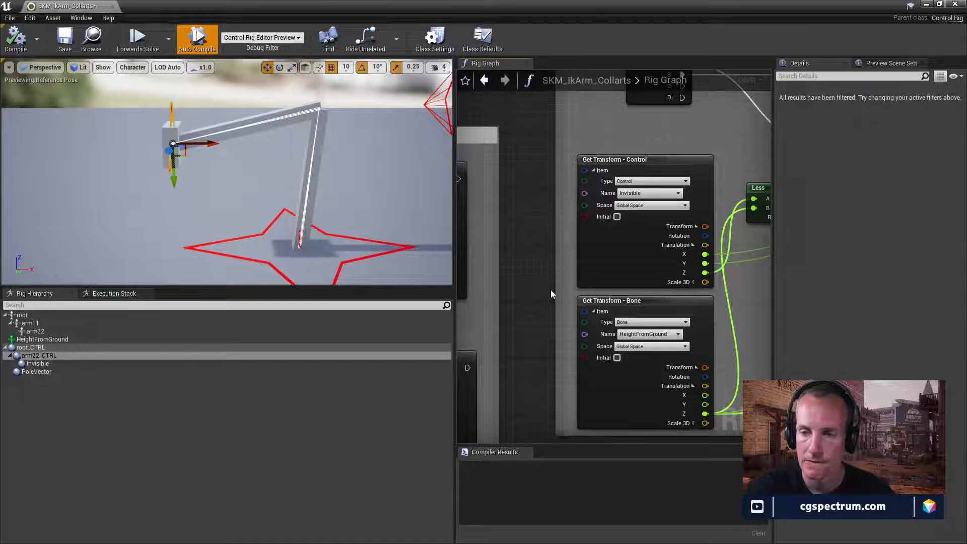
{"action": "right_click_drag", "start_coordinate": [551, 289], "coordinate": [661, 193]}
{"action": "right_click_drag", "start_coordinate": [479, 190], "coordinate": [623, 197]}
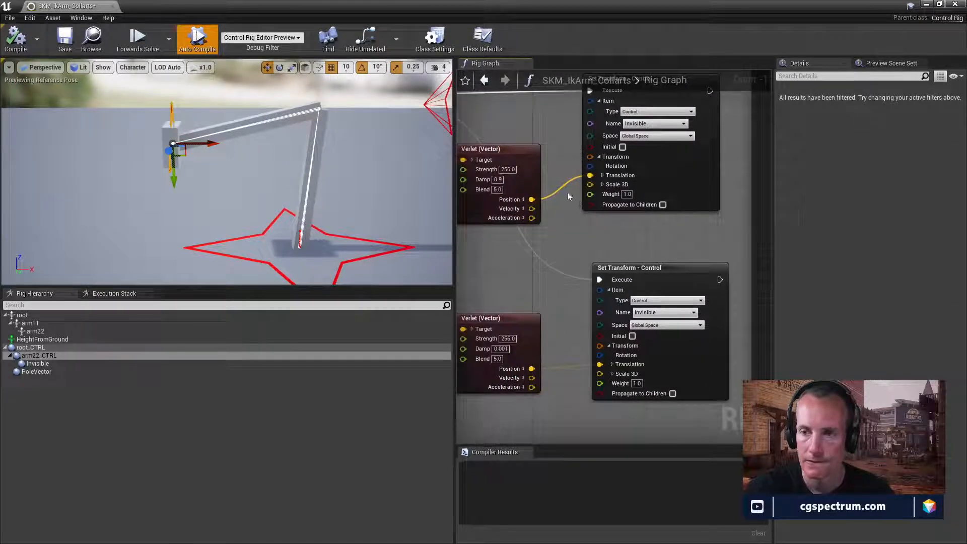
{"action": "right_click_drag", "start_coordinate": [555, 187], "coordinate": [499, 221]}
{"action": "scroll", "coordinate": [622, 226], "scroll_direction": "down", "scroll_amount": 4}
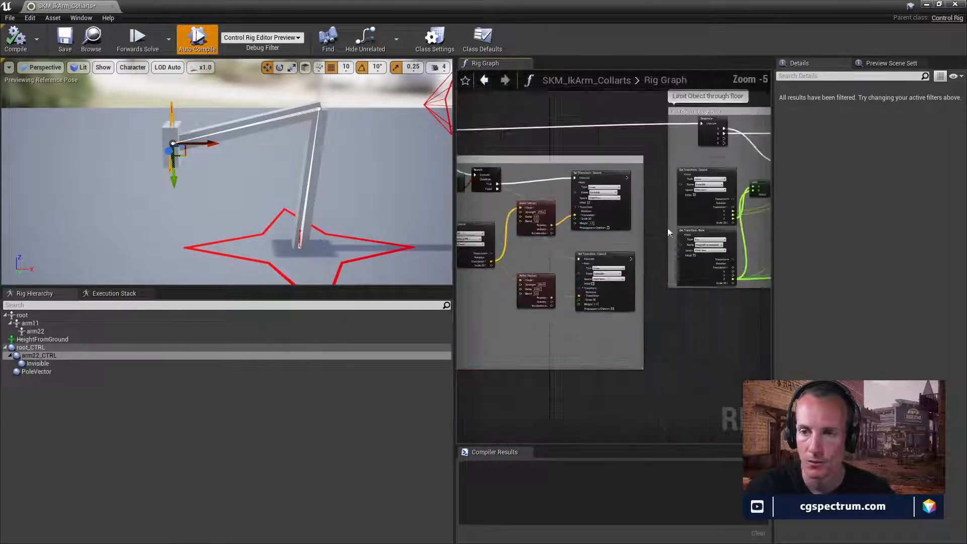
{"action": "right_click_drag", "start_coordinate": [668, 232], "coordinate": [772, 258]}
{"action": "right_click_drag", "start_coordinate": [610, 259], "coordinate": [576, 250]}
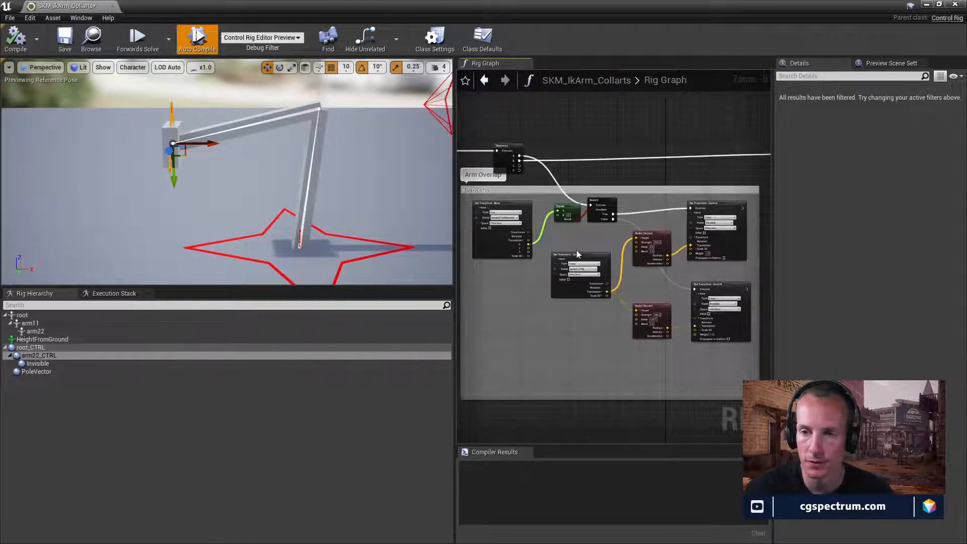
{"action": "right_click_drag", "start_coordinate": [498, 234], "coordinate": [650, 260]}
{"action": "right_click_drag", "start_coordinate": [566, 253], "coordinate": [724, 286]}
{"action": "scroll", "coordinate": [579, 246], "scroll_direction": "up", "scroll_amount": 4}
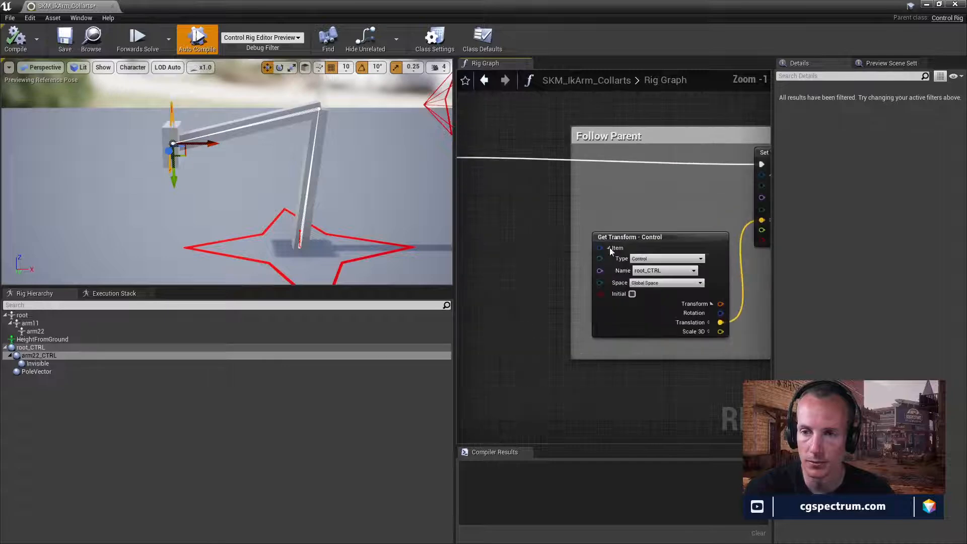
Step: Follow the arm rig graph forward from Follow Parent through Arm Overlap and Arm IK to the Pole vector aim group's Aim node
{"action": "right_click_drag", "start_coordinate": [697, 254], "coordinate": [573, 262]}
{"action": "right_click_drag", "start_coordinate": [717, 283], "coordinate": [533, 250]}
{"action": "scroll", "coordinate": [654, 276], "scroll_direction": "down", "scroll_amount": 2}
{"action": "right_click_drag", "start_coordinate": [697, 298], "coordinate": [534, 265]}
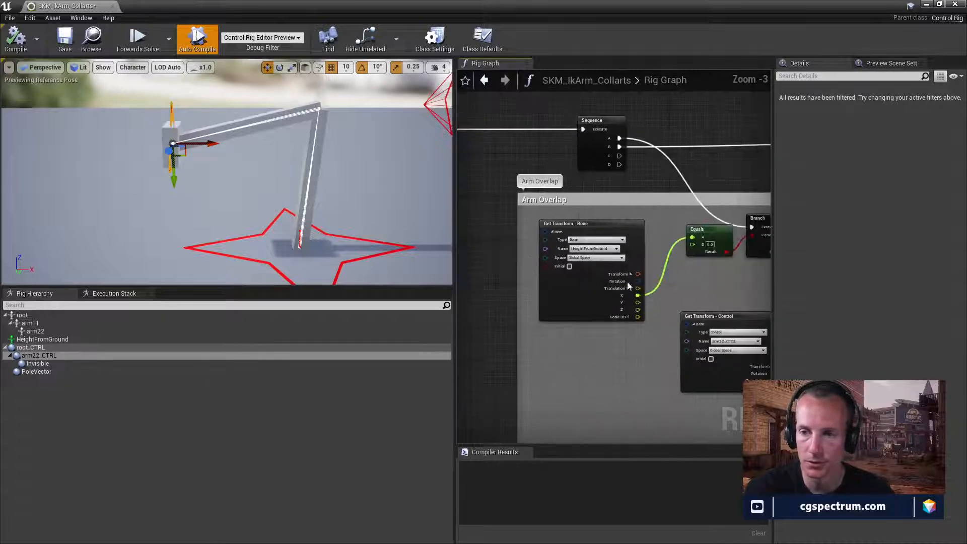
{"action": "right_click_drag", "start_coordinate": [628, 286], "coordinate": [457, 320]}
{"action": "right_click_drag", "start_coordinate": [760, 290], "coordinate": [457, 341]}
{"action": "right_click_drag", "start_coordinate": [756, 252], "coordinate": [463, 267]}
{"action": "scroll", "coordinate": [733, 236], "scroll_direction": "down", "scroll_amount": 3}
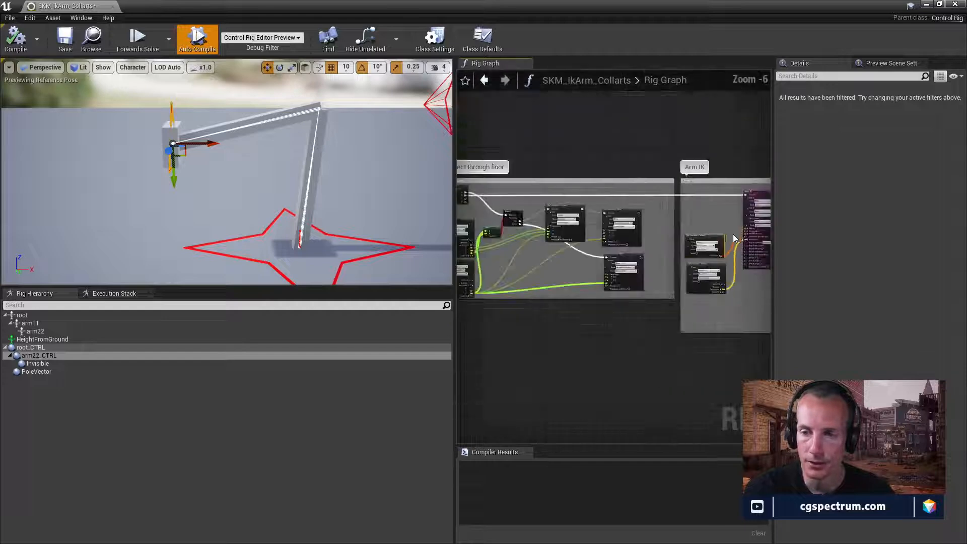
{"action": "right_click_drag", "start_coordinate": [730, 226], "coordinate": [511, 244]}
{"action": "scroll", "coordinate": [600, 240], "scroll_direction": "up", "scroll_amount": 4}
{"action": "right_click_drag", "start_coordinate": [704, 215], "coordinate": [594, 235]}
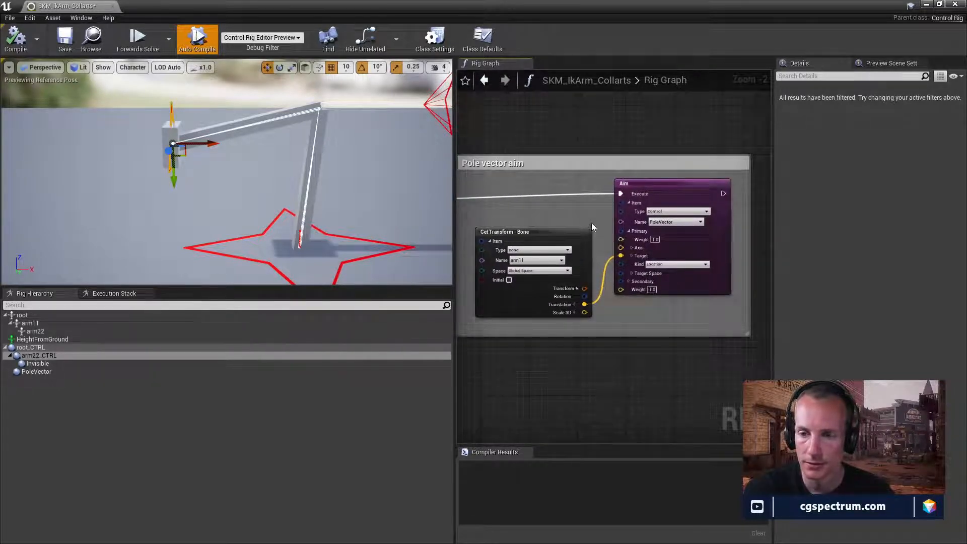
{"action": "scroll", "coordinate": [592, 218], "scroll_direction": "up", "scroll_amount": 1}
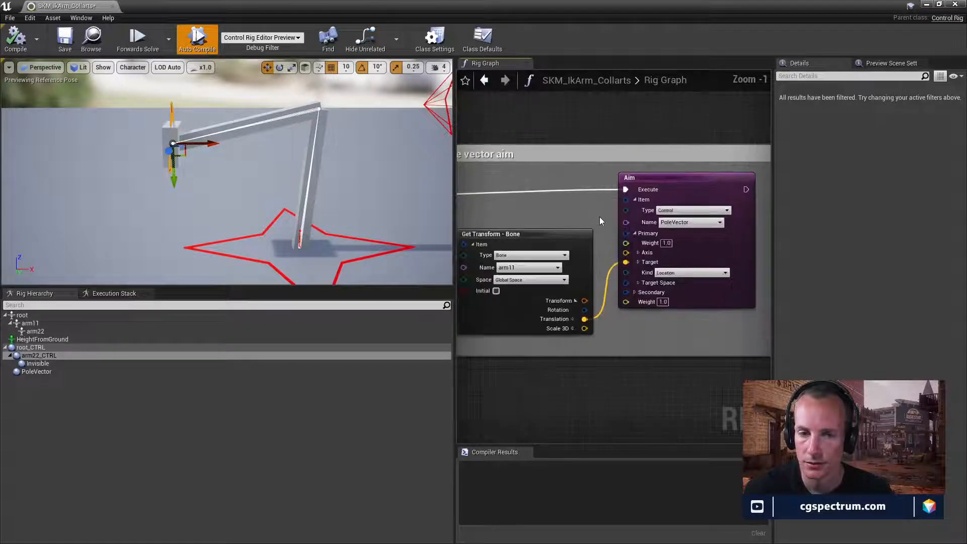
{"action": "mouse_move", "coordinate": [599, 216]}
{"action": "right_mouse_down"}
{"action": "mouse_move", "coordinate": [654, 224]}
{"action": "mouse_move", "coordinate": [611, 218]}
{"action": "right_mouse_up"}
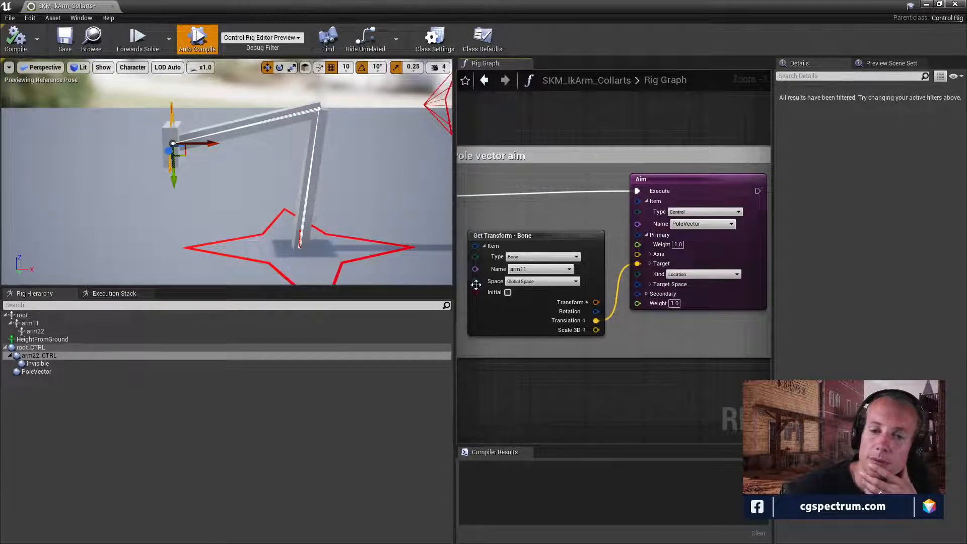
Step: Compare the Basic IK node's Item A, Item B and Effector Item with the root, arm11 and arm22 bones in the hierarchy
{"action": "right_click_drag", "start_coordinate": [475, 283], "coordinate": [799, 166]}
{"action": "left_click", "coordinate": [606, 259]}
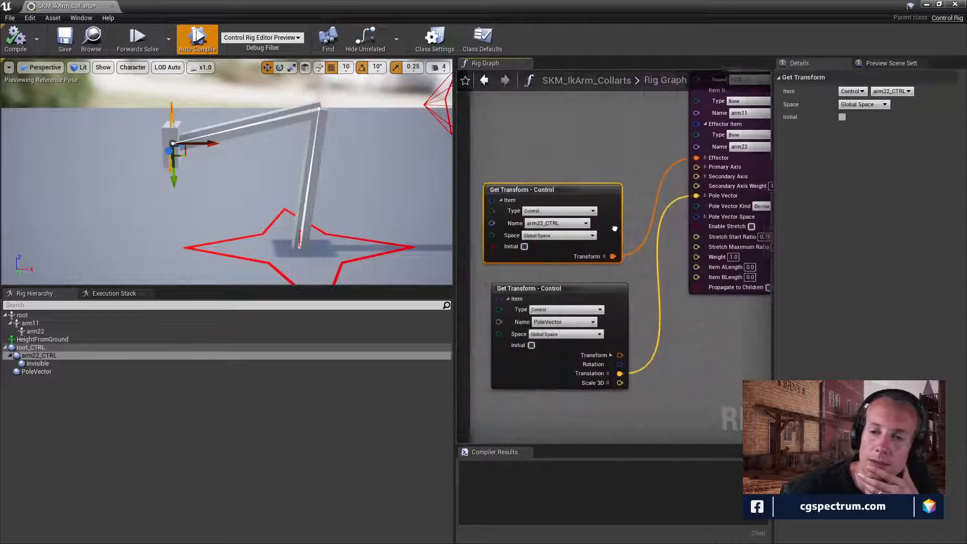
{"action": "right_click_drag", "start_coordinate": [606, 261], "coordinate": [475, 285]}
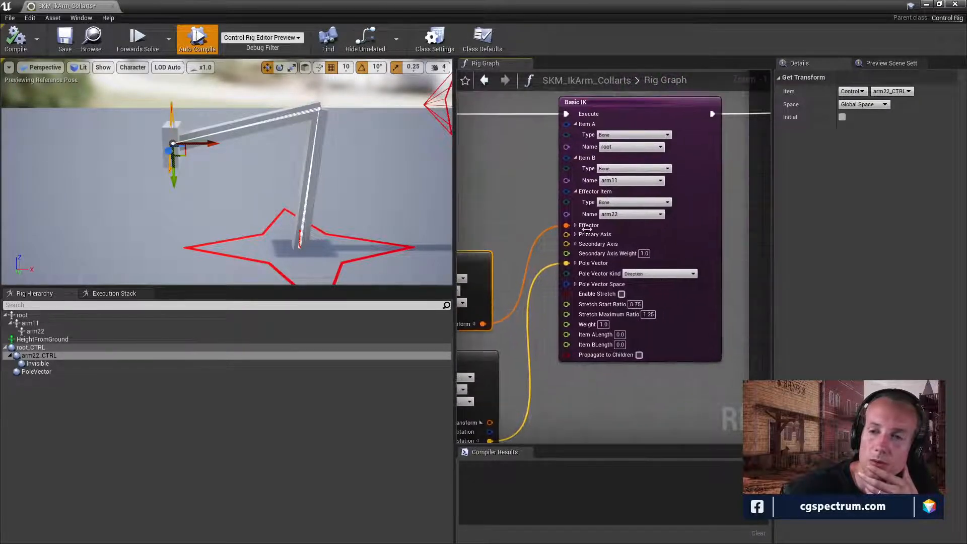
{"action": "right_click_drag", "start_coordinate": [581, 254], "coordinate": [590, 280]}
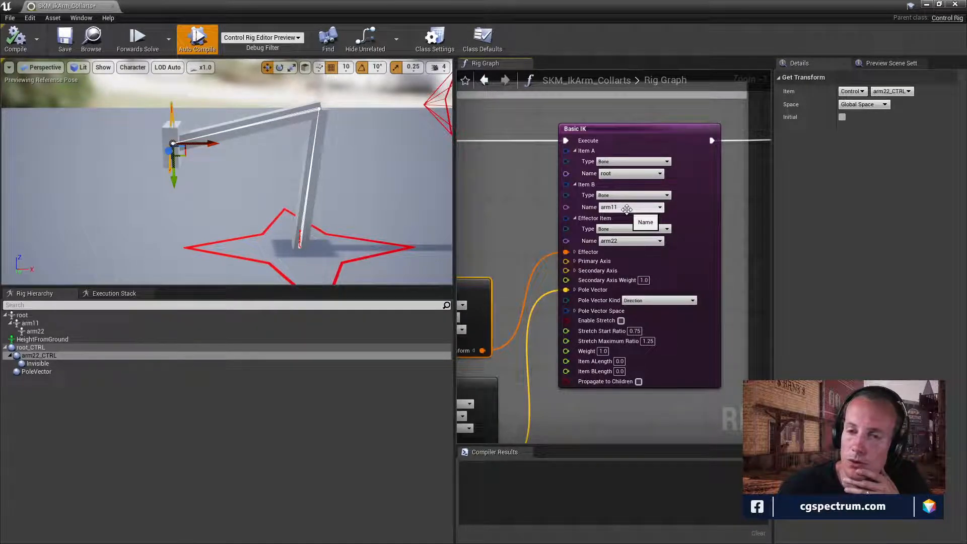
{"action": "left_click", "coordinate": [30, 316]}
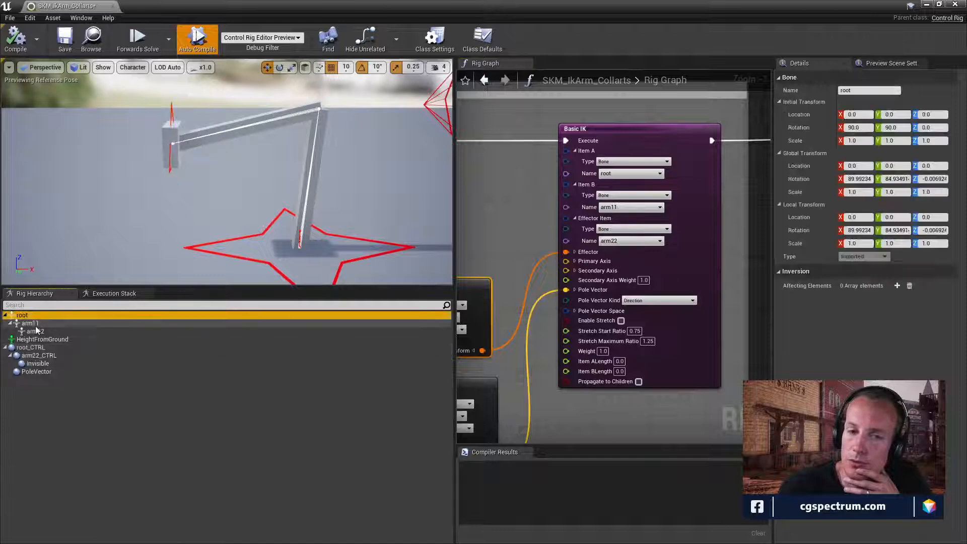
{"action": "left_click", "coordinate": [35, 324]}
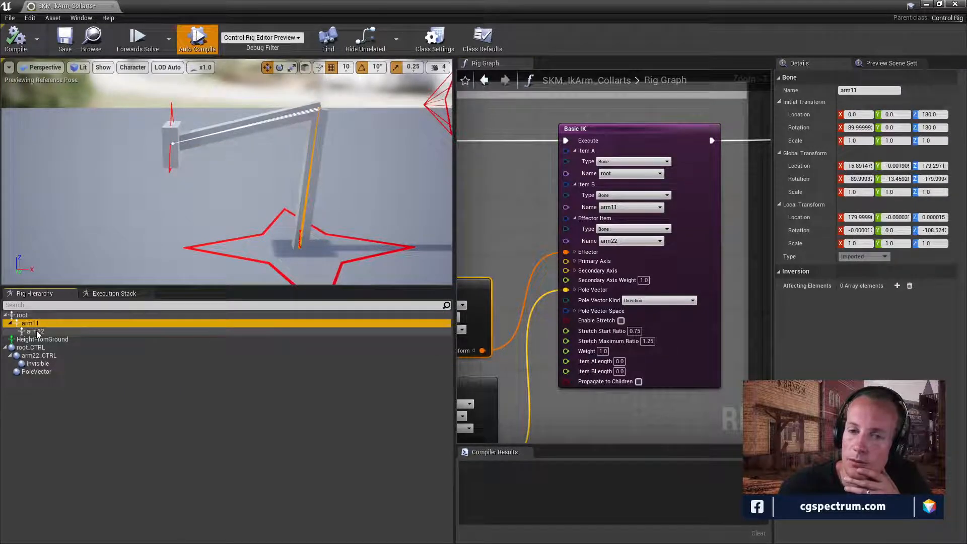
{"action": "left_click", "coordinate": [36, 332]}
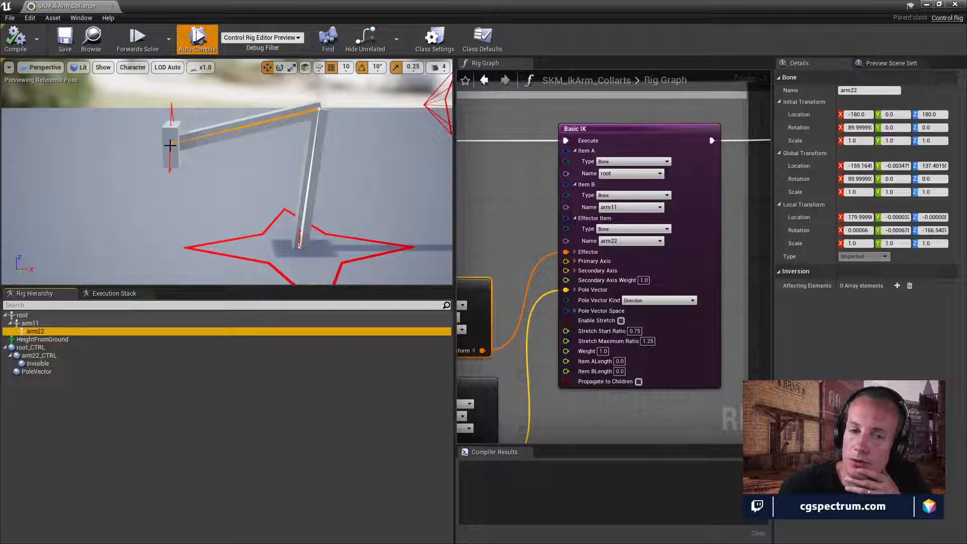
{"action": "left_click", "coordinate": [44, 331]}
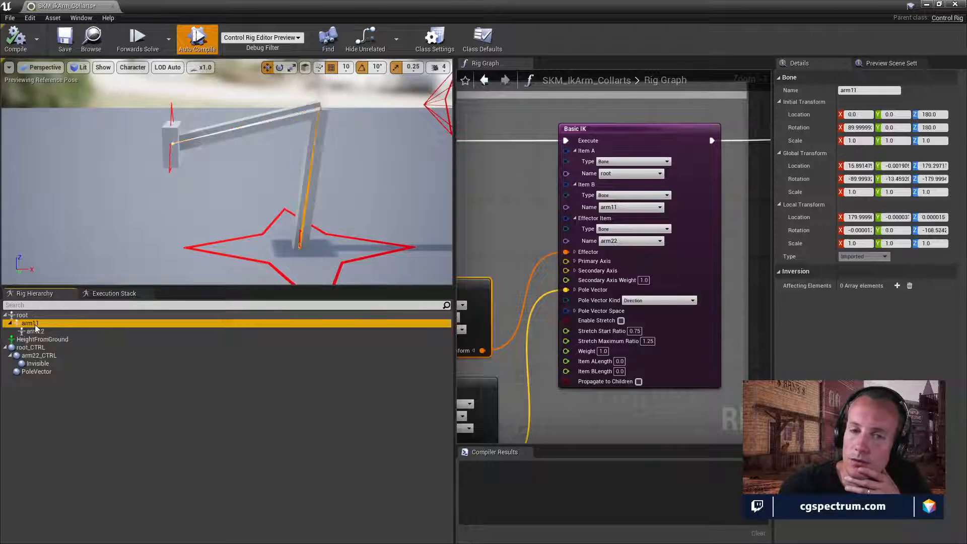
Step: Switch back to BananaProject's CR_FlierRobot rig in a maximized window and review the nodes leading into its Basic IK
{"action": "left_click_drag", "start_coordinate": [331, 4], "coordinate": [0, 121]}
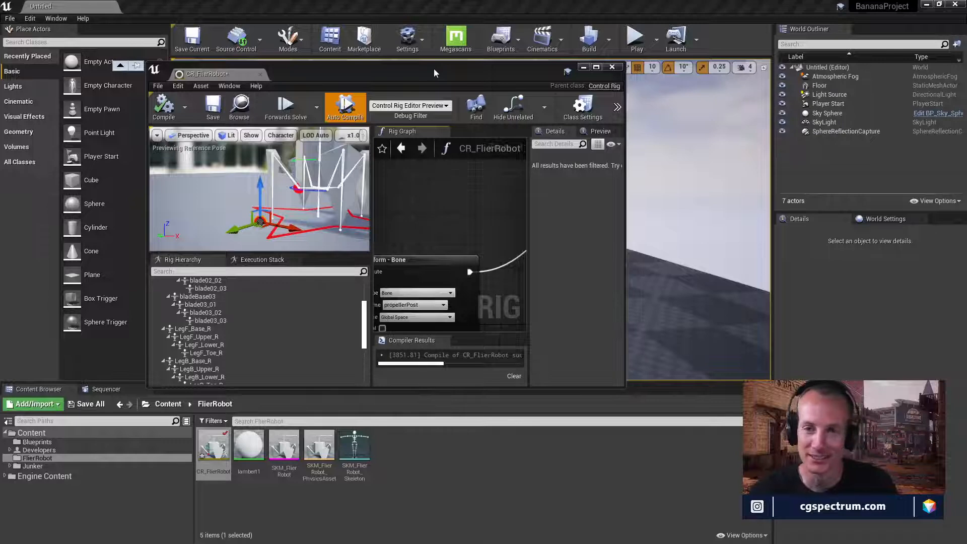
{"action": "left_click_drag", "start_coordinate": [434, 74], "coordinate": [534, 65]}
{"action": "double_click", "coordinate": [534, 65]}
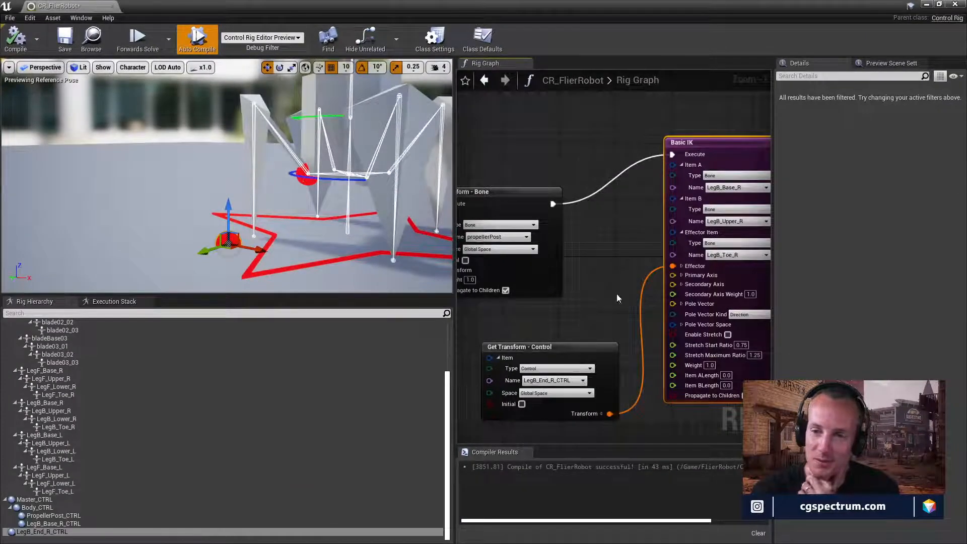
{"action": "right_click_drag", "start_coordinate": [616, 294], "coordinate": [660, 235]}
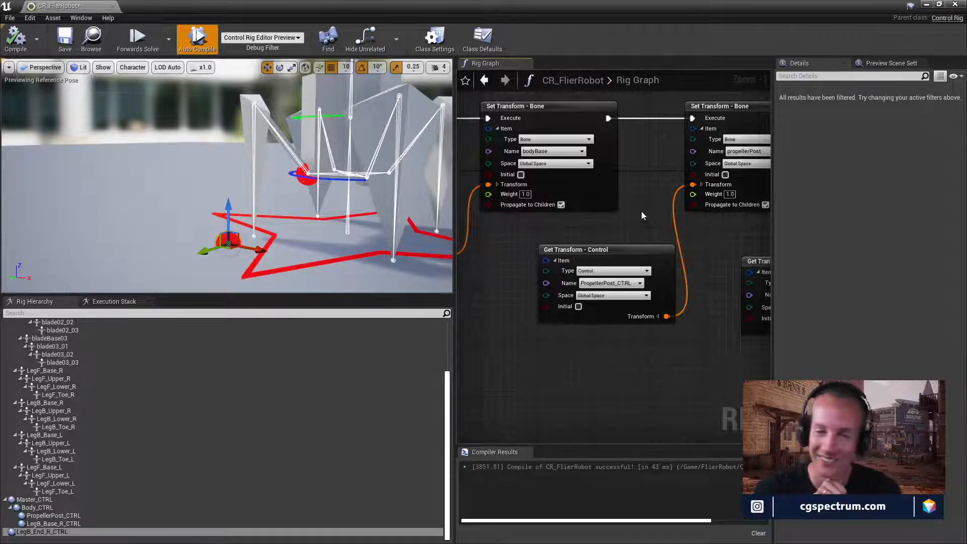
Step: Review the bone and control transform nodes from bodyBase through propellerPost to the Basic IK node
{"action": "right_click_drag", "start_coordinate": [642, 216], "coordinate": [580, 240]}
{"action": "right_click_drag", "start_coordinate": [689, 254], "coordinate": [596, 254]}
{"action": "right_click_drag", "start_coordinate": [713, 247], "coordinate": [768, 263]}
{"action": "right_click_drag", "start_coordinate": [652, 276], "coordinate": [593, 266]}
{"action": "right_click_drag", "start_coordinate": [719, 256], "coordinate": [527, 262]}
{"action": "right_click_drag", "start_coordinate": [607, 272], "coordinate": [700, 221]}
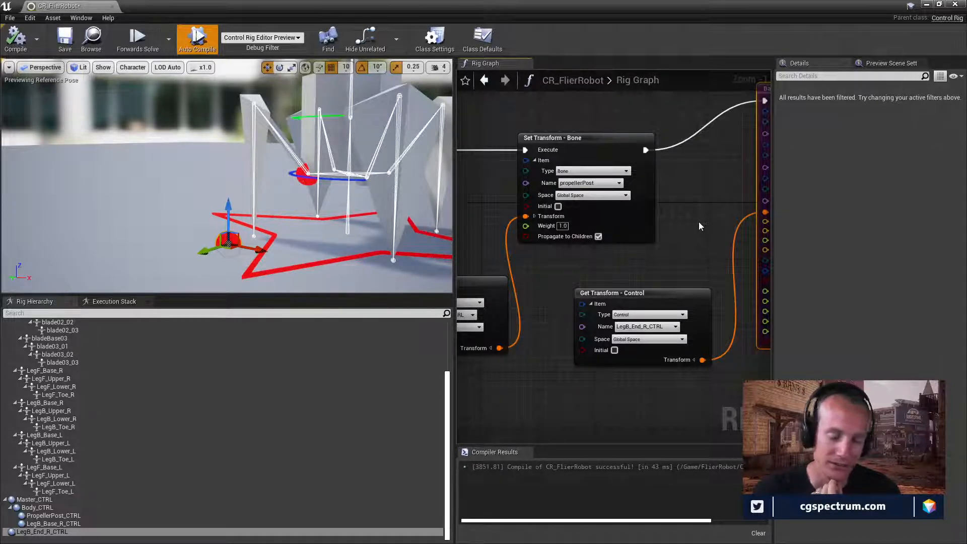
{"action": "right_click_drag", "start_coordinate": [699, 221], "coordinate": [553, 234]}
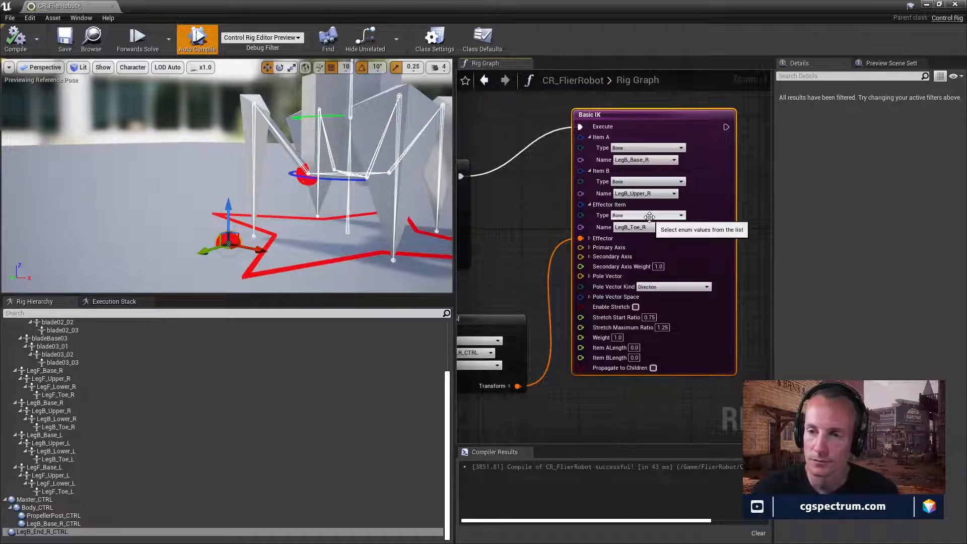
Step: Try LegB_Lower_R as the Basic IK node's Item A and recompile the rig
{"action": "left_click", "coordinate": [654, 159]}
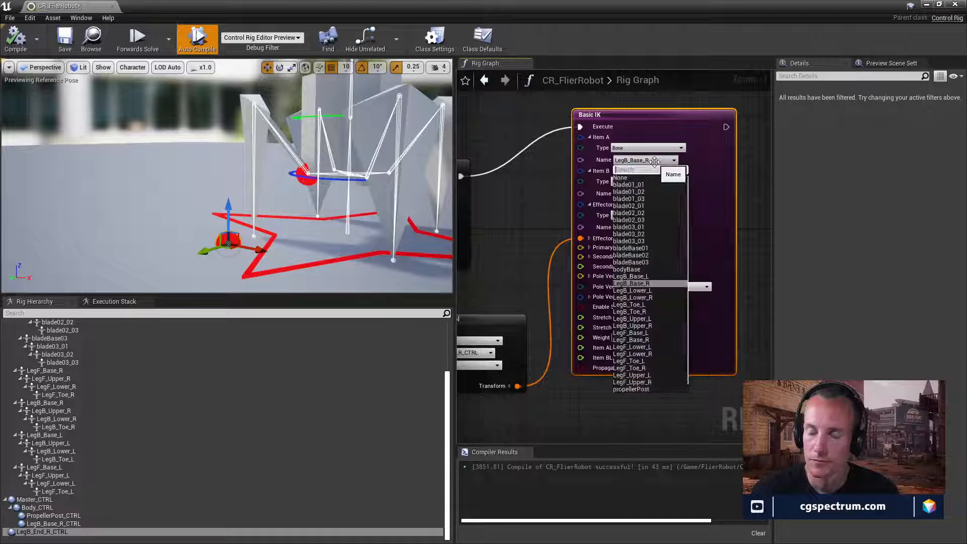
{"action": "left_click", "coordinate": [648, 298]}
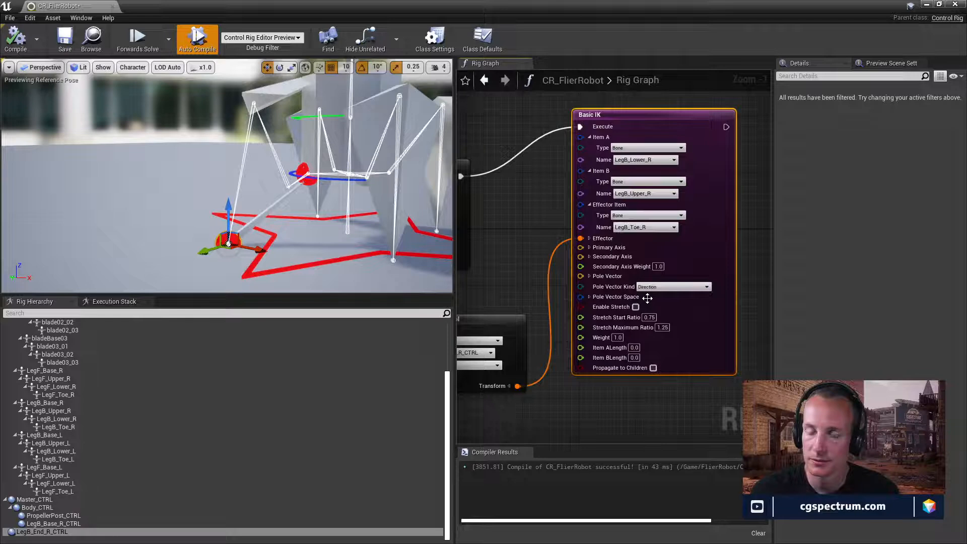
{"action": "left_click", "coordinate": [25, 35]}
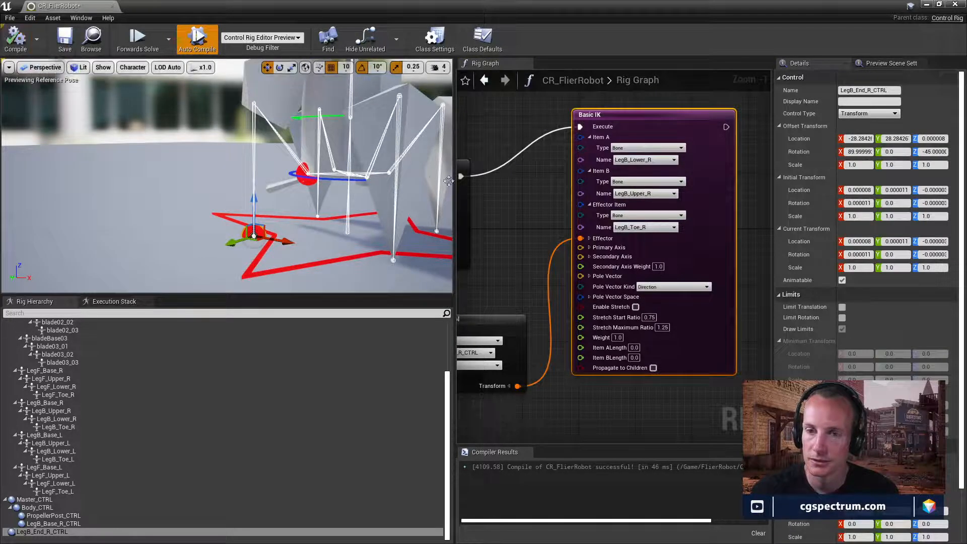
{"action": "mouse_move", "coordinate": [417, 181]}
{"action": "right_mouse_down"}
{"action": "mouse_move", "coordinate": [406, 152]}
{"action": "mouse_move", "coordinate": [407, 176]}
{"action": "right_mouse_up"}
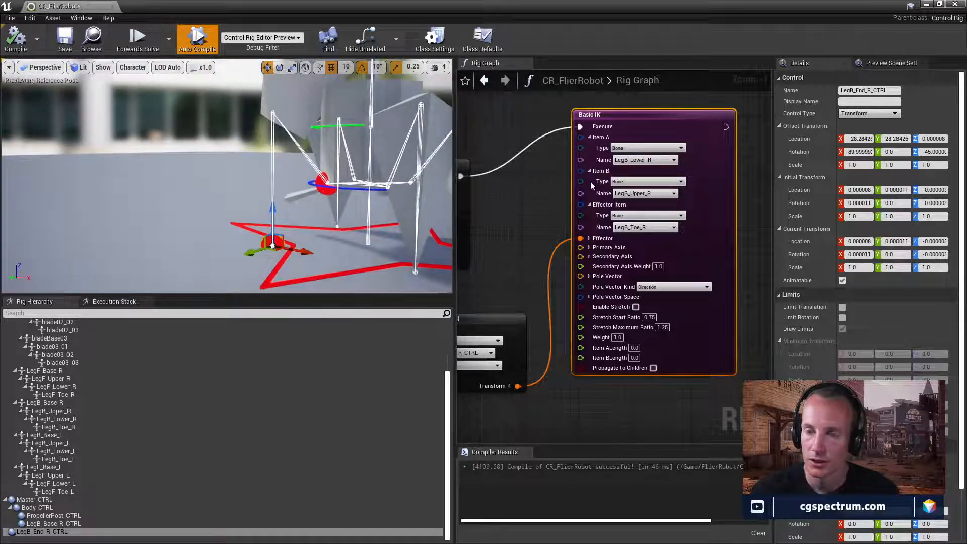
Step: Set the Basic IK node's Item A to LegB_Base_R, Item B to LegB_Lower_R and Effector Item to LegB_Upper_R
{"action": "left_click", "coordinate": [661, 161]}
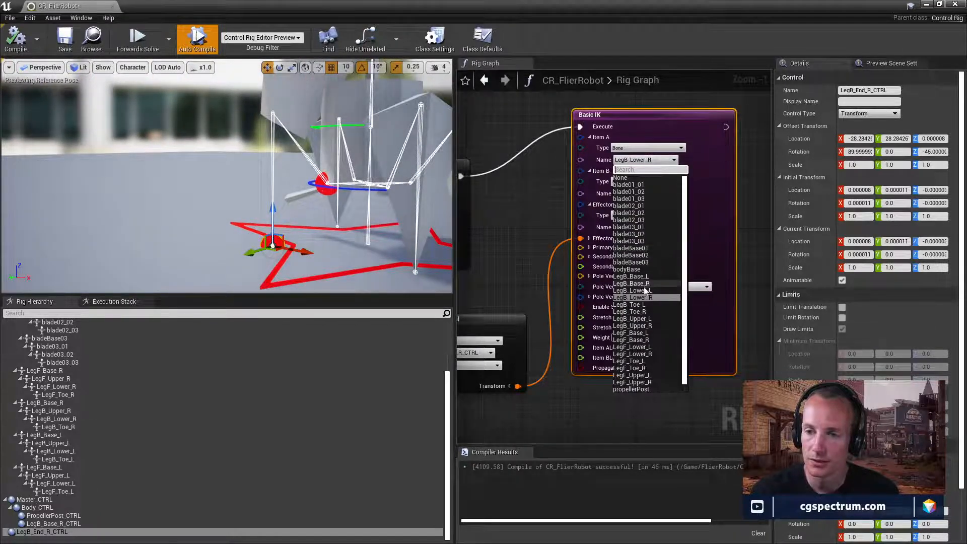
{"action": "left_click", "coordinate": [650, 193]}
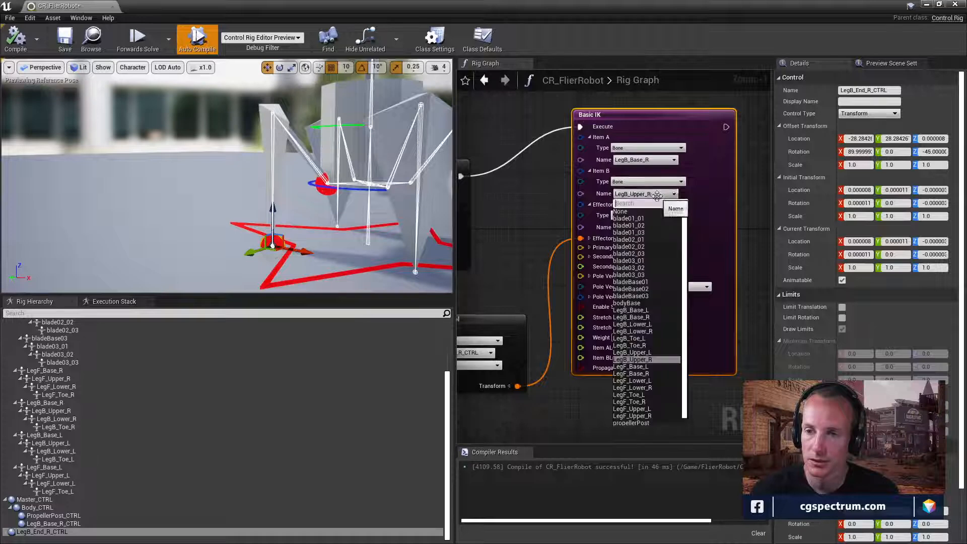
{"action": "left_click", "coordinate": [636, 331]}
{"action": "left_click", "coordinate": [663, 227]}
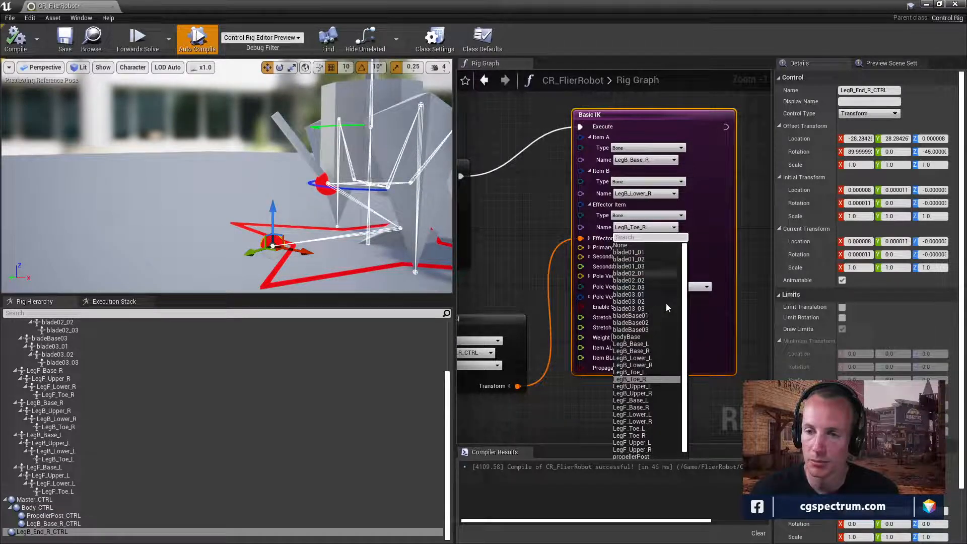
{"action": "left_click", "coordinate": [648, 394]}
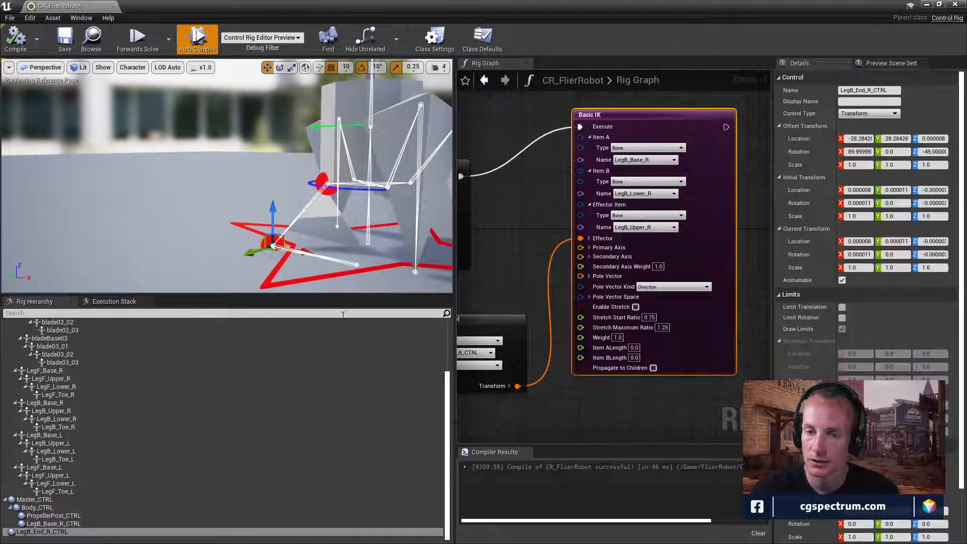
Step: Test the back right leg by moving LegB_End_R_CTRL away from the body, recompiling the rig and moving the control again
{"action": "left_click_drag", "start_coordinate": [252, 253], "coordinate": [199, 252]}
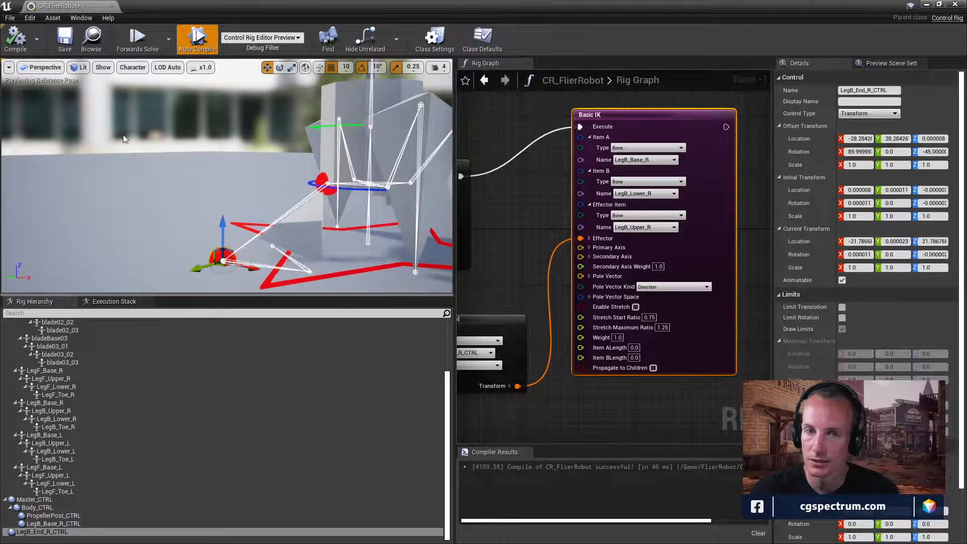
{"action": "left_click", "coordinate": [17, 40]}
{"action": "left_click_drag", "start_coordinate": [264, 248], "coordinate": [169, 252]}
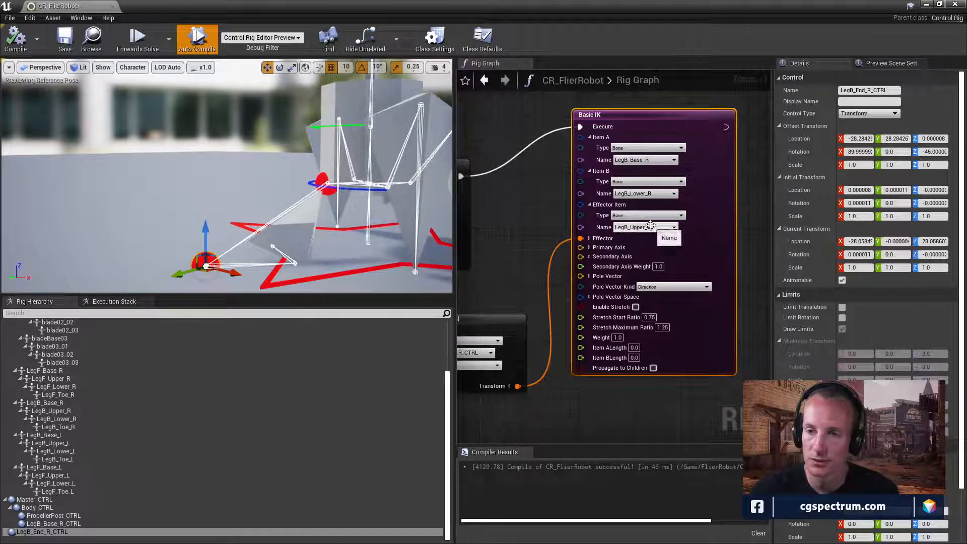
{"action": "right_click_drag", "start_coordinate": [651, 223], "coordinate": [704, 207]}
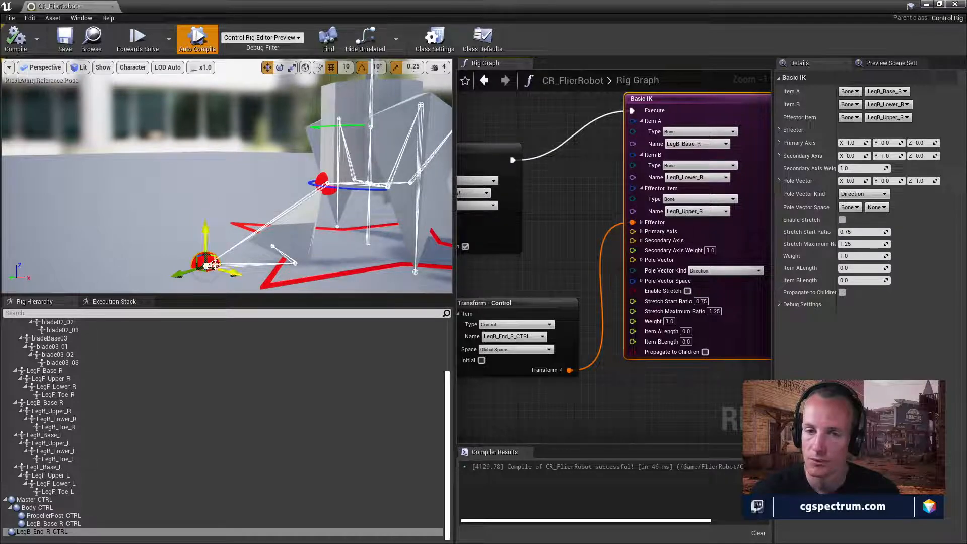
{"action": "left_click", "coordinate": [272, 267]}
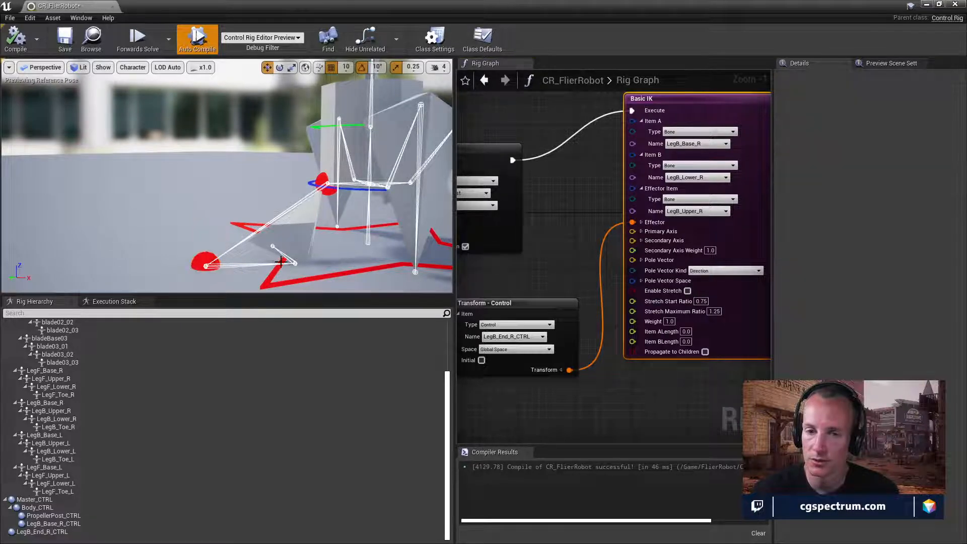
{"action": "left_click", "coordinate": [277, 253]}
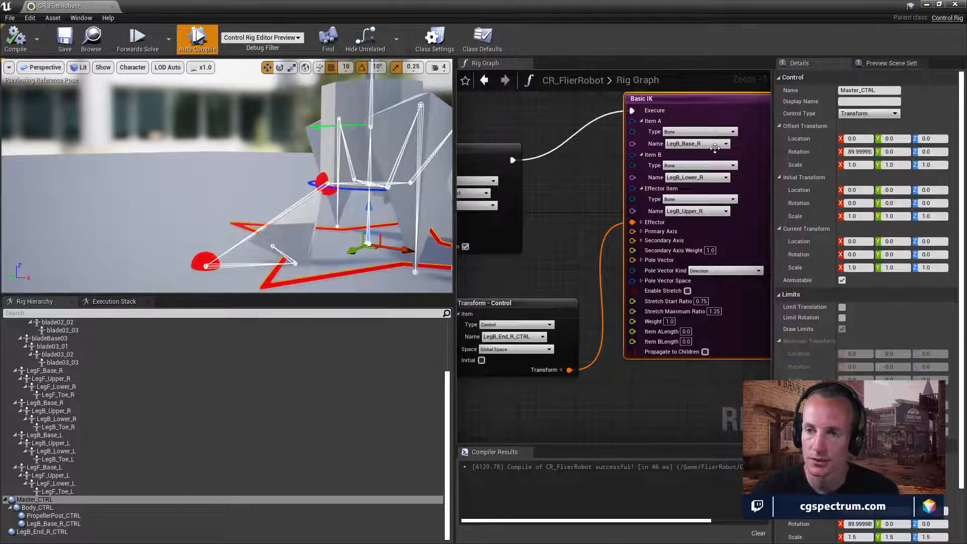
Step: Check the back right leg's bone order in the rig hierarchy by highlighting LegB_Base_R and LegB_Upper_R
{"action": "right_click_drag", "start_coordinate": [566, 213], "coordinate": [591, 251]}
{"action": "scroll", "coordinate": [50, 406], "scroll_direction": "up", "scroll_amount": 3}
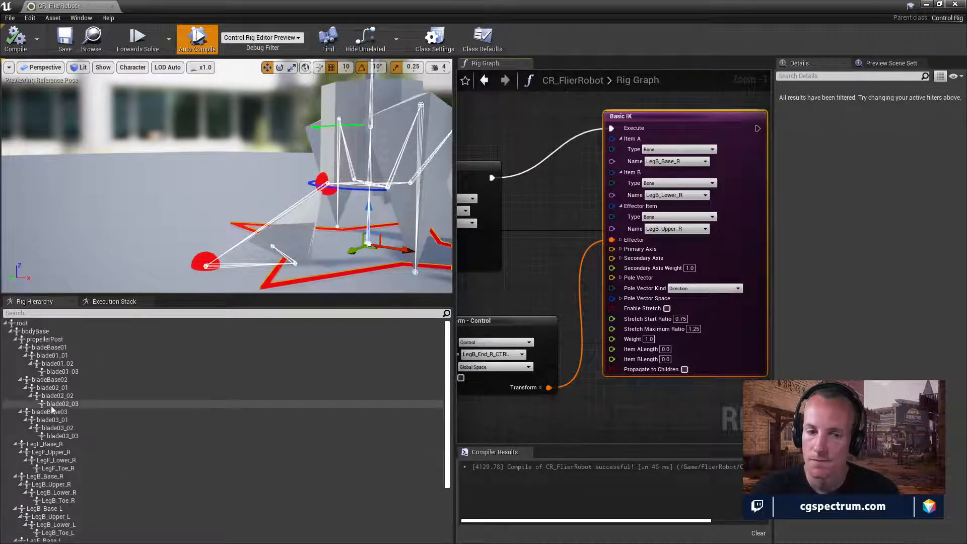
{"action": "scroll", "coordinate": [88, 397], "scroll_direction": "down", "scroll_amount": 2}
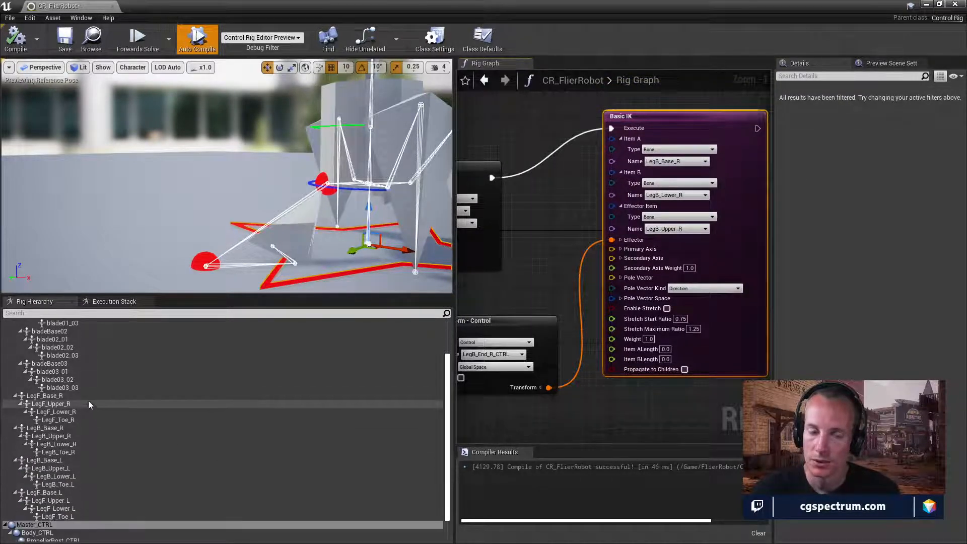
{"action": "scroll", "coordinate": [69, 411], "scroll_direction": "down", "scroll_amount": 1}
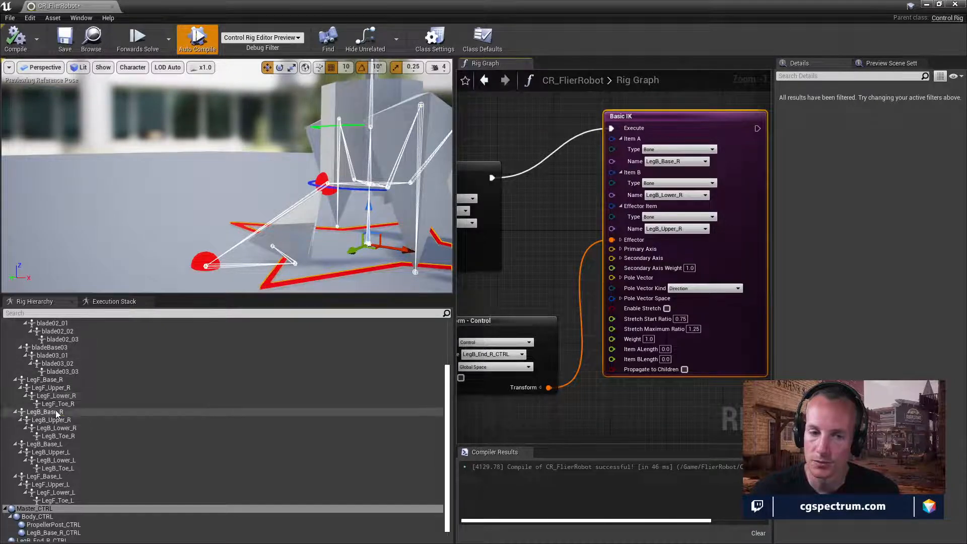
{"action": "left_click", "coordinate": [55, 411]}
{"action": "left_click", "coordinate": [59, 419]}
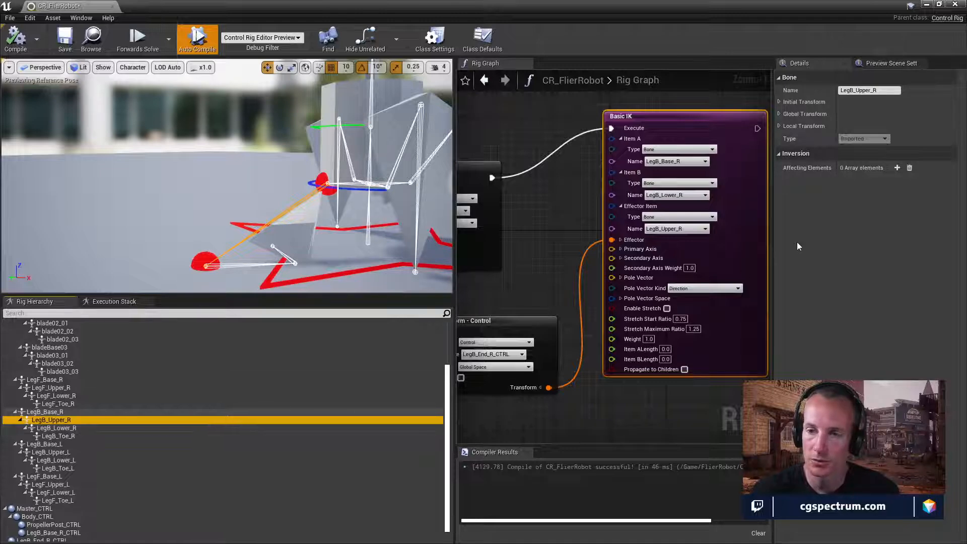
Step: Set the Basic IK node's Item B to LegB_Upper_R and Effector Item to LegB_Lower_R
{"action": "left_click", "coordinate": [703, 195]}
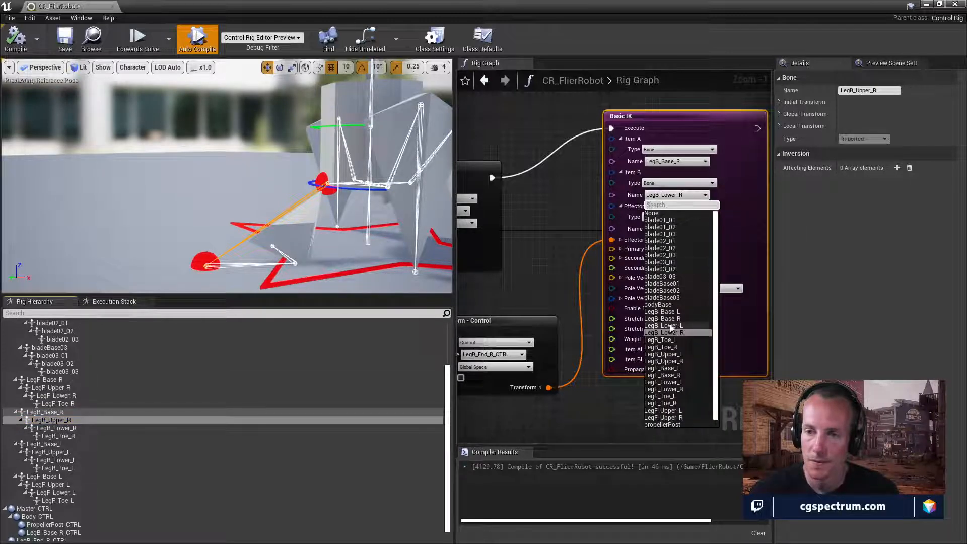
{"action": "left_click", "coordinate": [681, 362]}
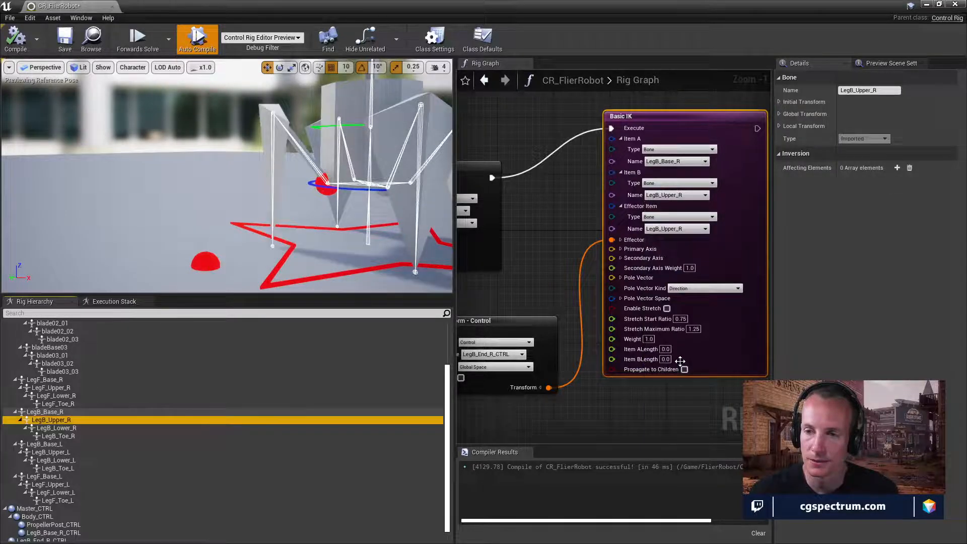
{"action": "left_click", "coordinate": [704, 228]}
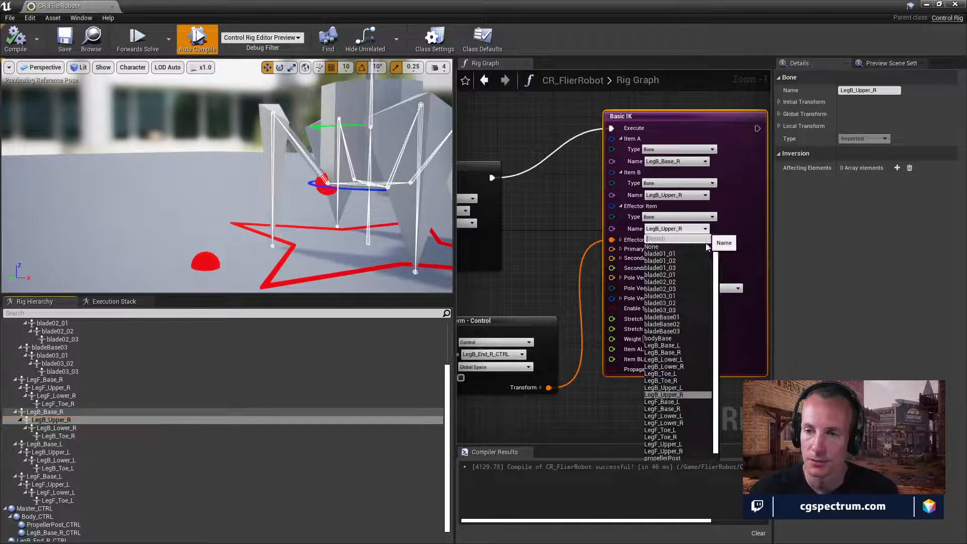
{"action": "left_click", "coordinate": [681, 367]}
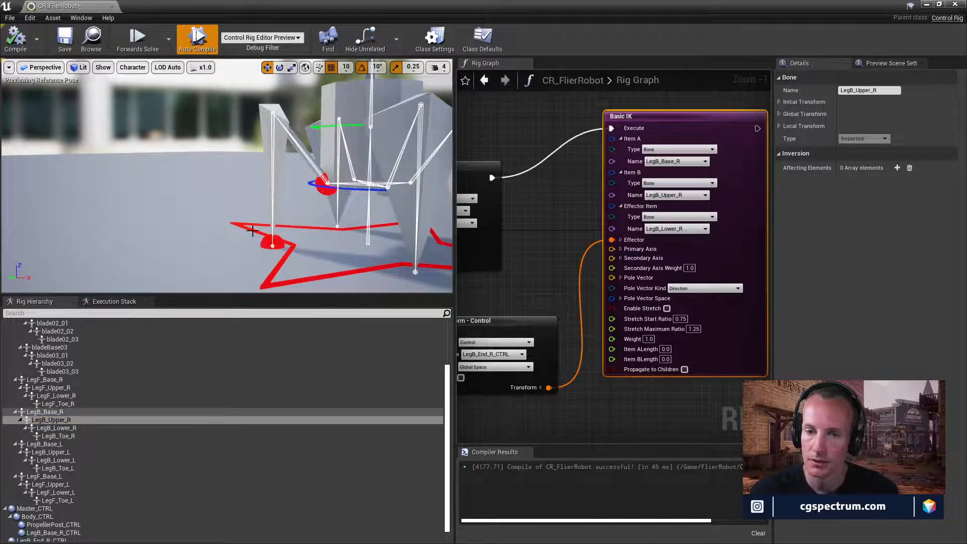
Step: Test LegB_End_R_CTRL by moving it away from the leg, recompile and move it inward, and undo the last move
{"action": "left_click", "coordinate": [272, 243]}
{"action": "left_click_drag", "start_coordinate": [252, 252], "coordinate": [214, 262]}
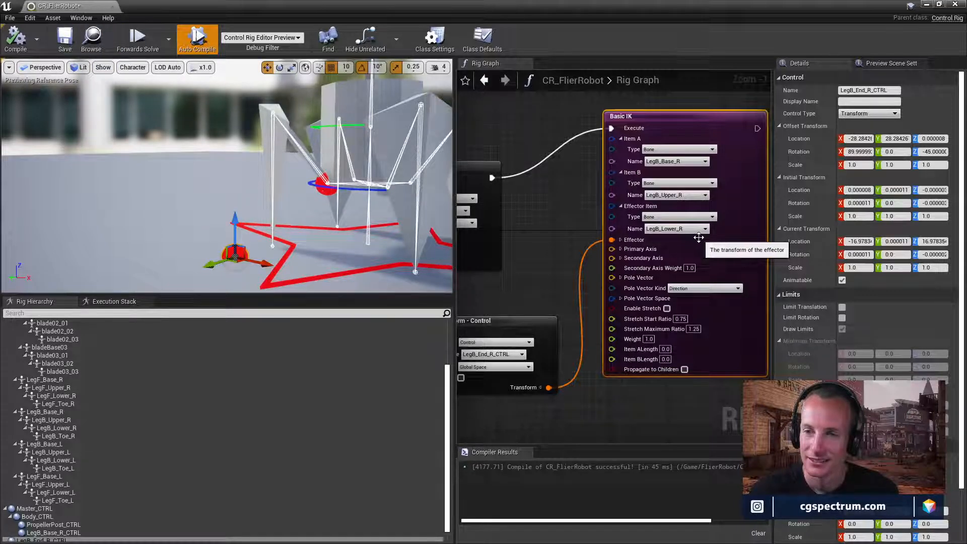
{"action": "left_click", "coordinate": [705, 162]}
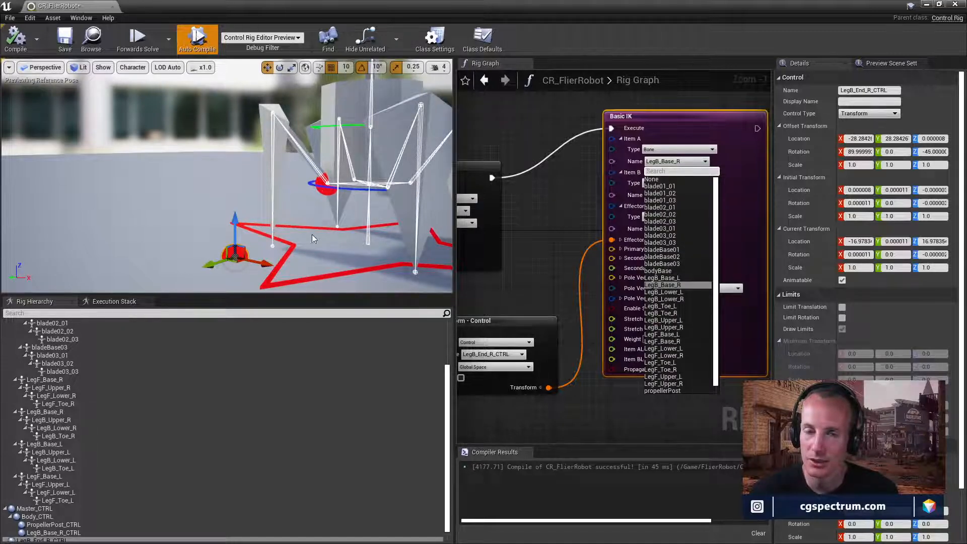
{"action": "left_click", "coordinate": [681, 135]}
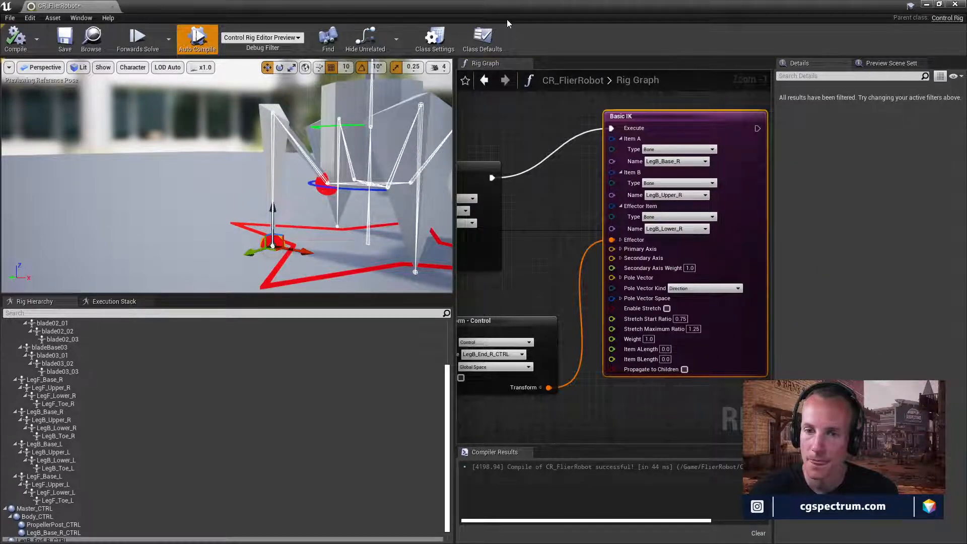
{"action": "left_click_drag", "start_coordinate": [252, 252], "coordinate": [300, 241]}
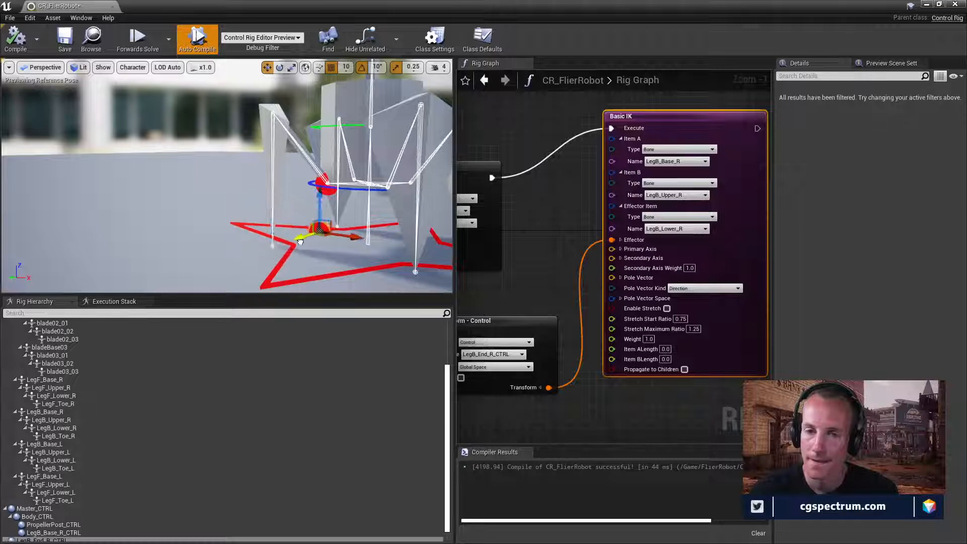
{"action": "key", "text": "ctrl+z"}
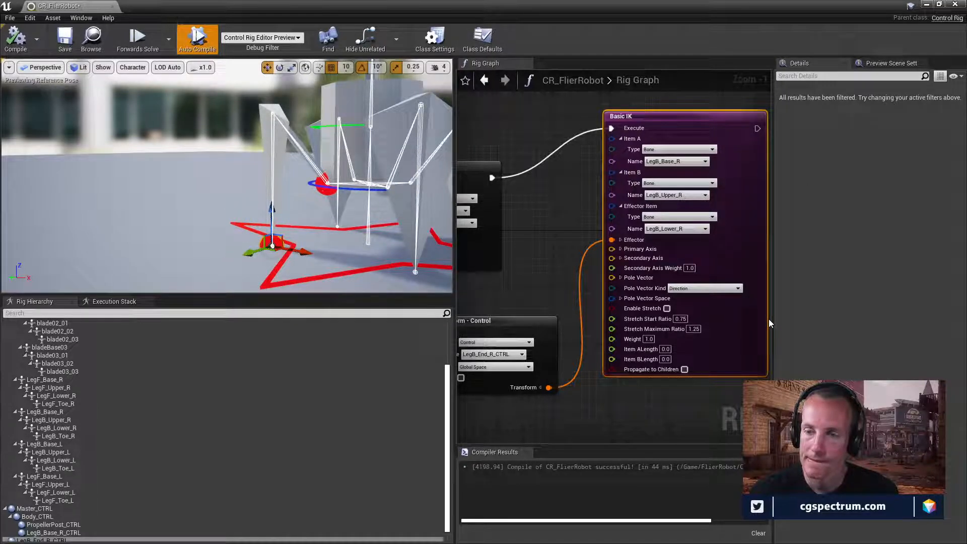
Step: Set the Basic IK node's Item A to LegB_Upper_R, Item B to LegB_Lower_R and Effector Item to LegB_Toe_R
{"action": "left_click", "coordinate": [704, 161]}
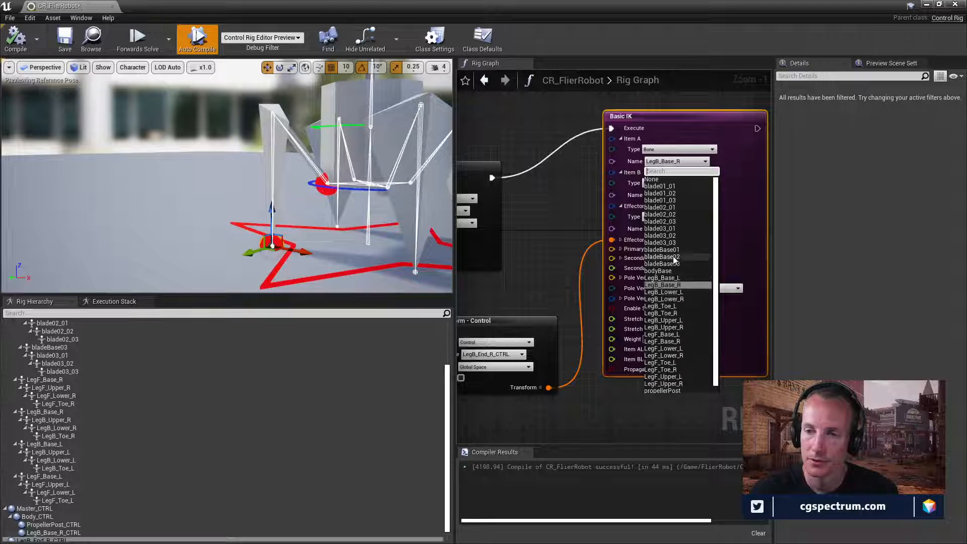
{"action": "left_click", "coordinate": [681, 329]}
{"action": "left_click", "coordinate": [693, 196]}
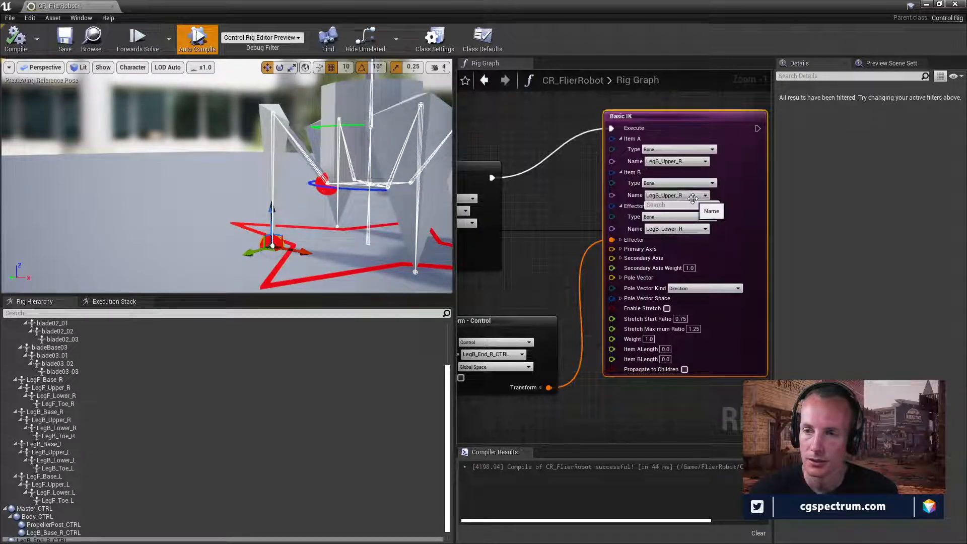
{"action": "left_click", "coordinate": [682, 330]}
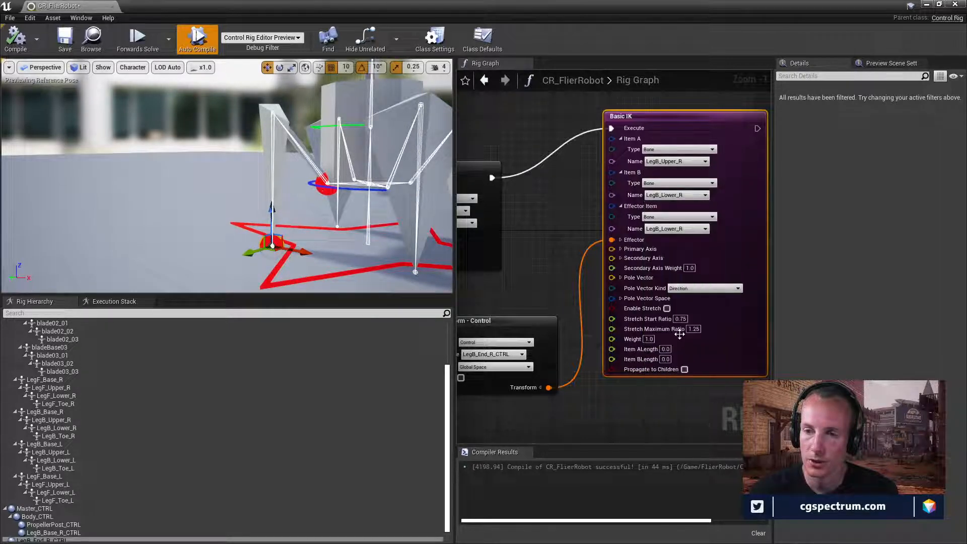
{"action": "left_click", "coordinate": [672, 229]}
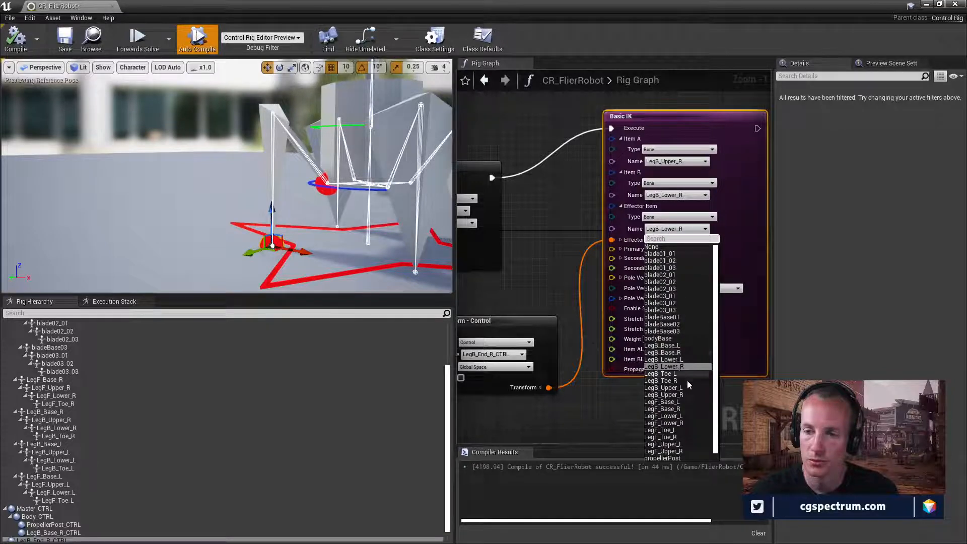
{"action": "left_click", "coordinate": [666, 381]}
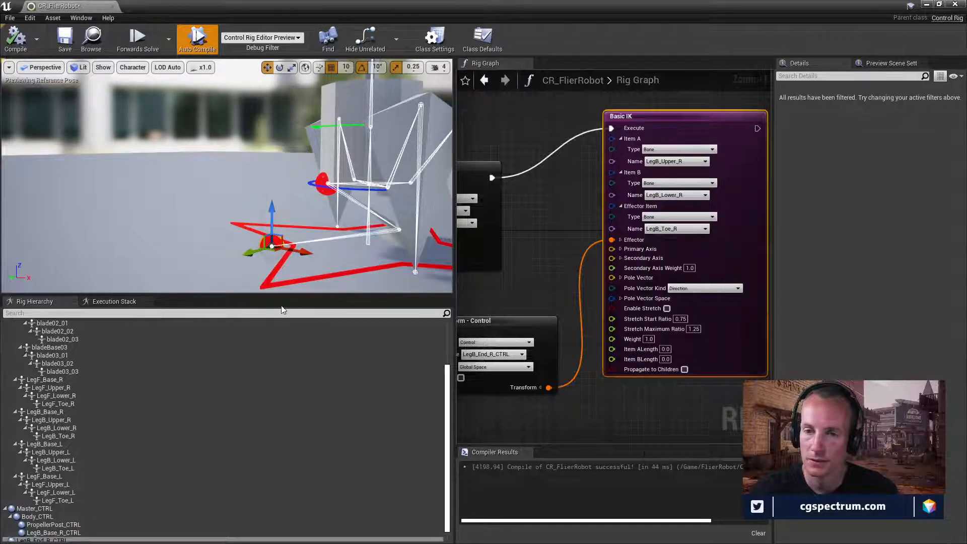
Step: Test LegB_End_R_CTRL by moving it away from the leg, try Location as Pole Vector Kind, restore Direction and recompile the rig
{"action": "left_click_drag", "start_coordinate": [246, 250], "coordinate": [181, 250]}
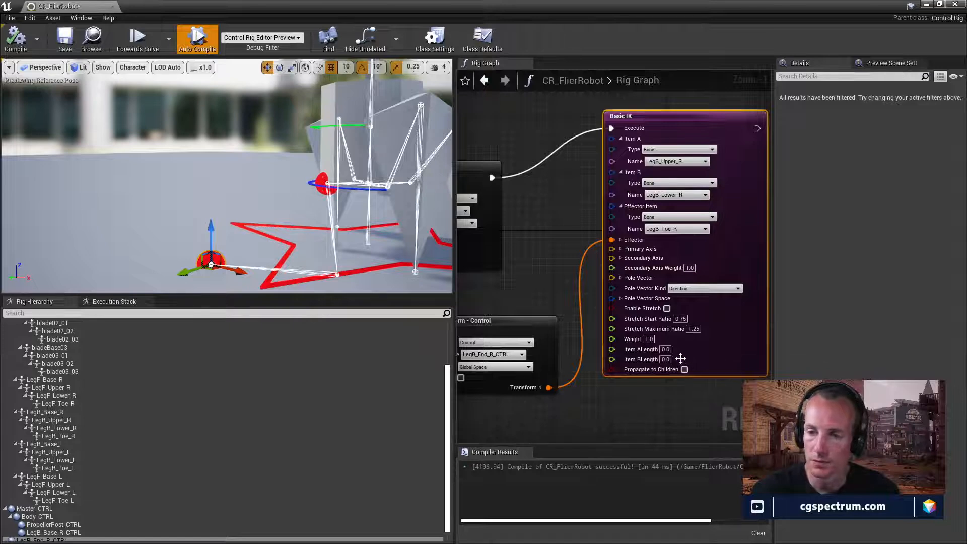
{"action": "left_click", "coordinate": [694, 290]}
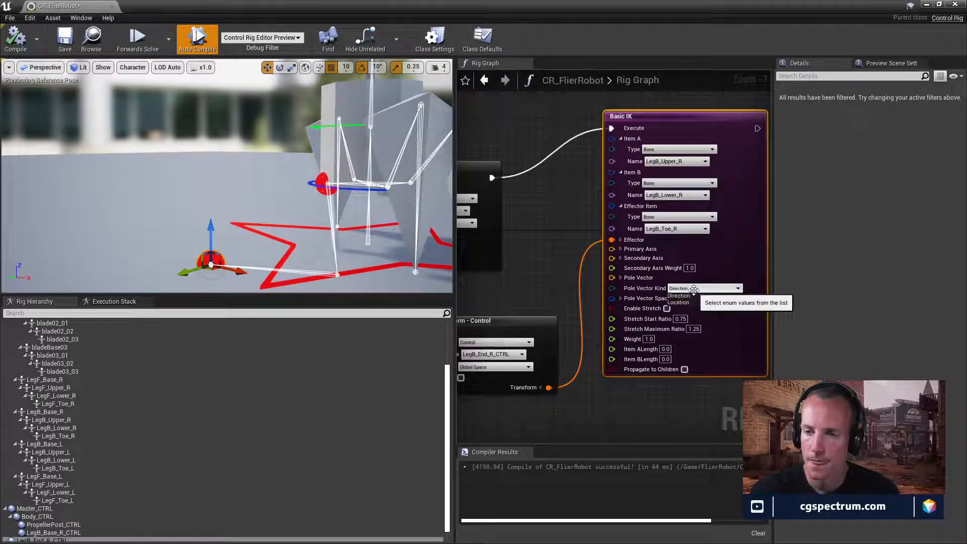
{"action": "left_click", "coordinate": [694, 299]}
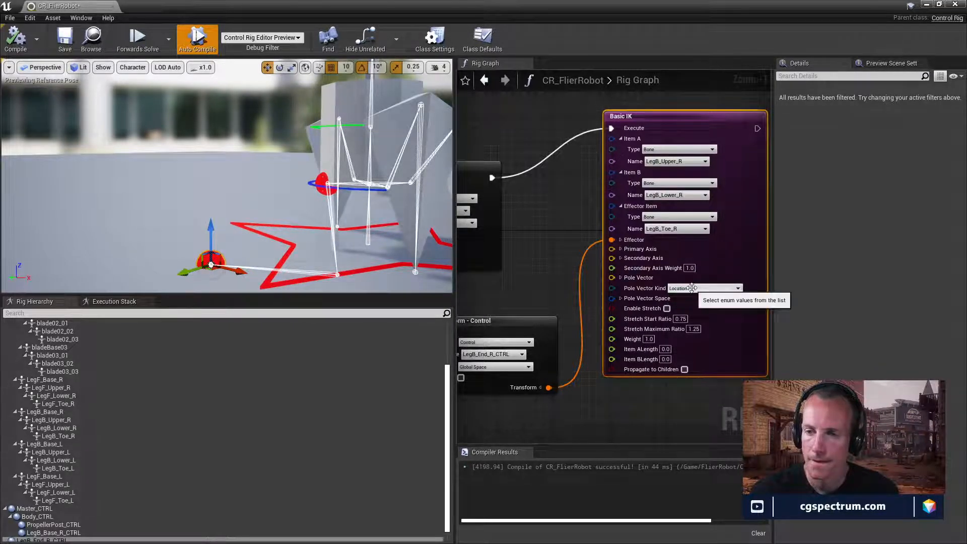
{"action": "left_click", "coordinate": [692, 288]}
{"action": "left_click", "coordinate": [691, 295]}
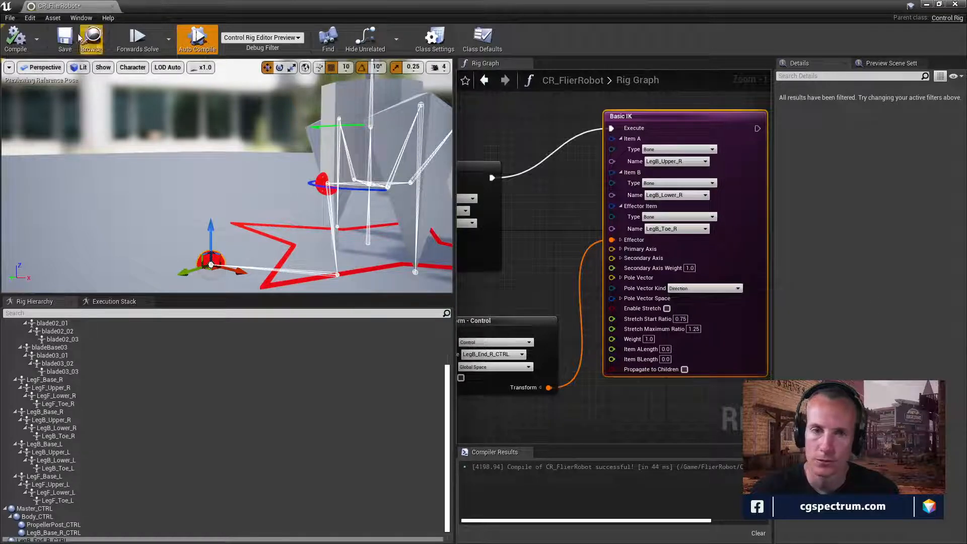
{"action": "left_click", "coordinate": [16, 38]}
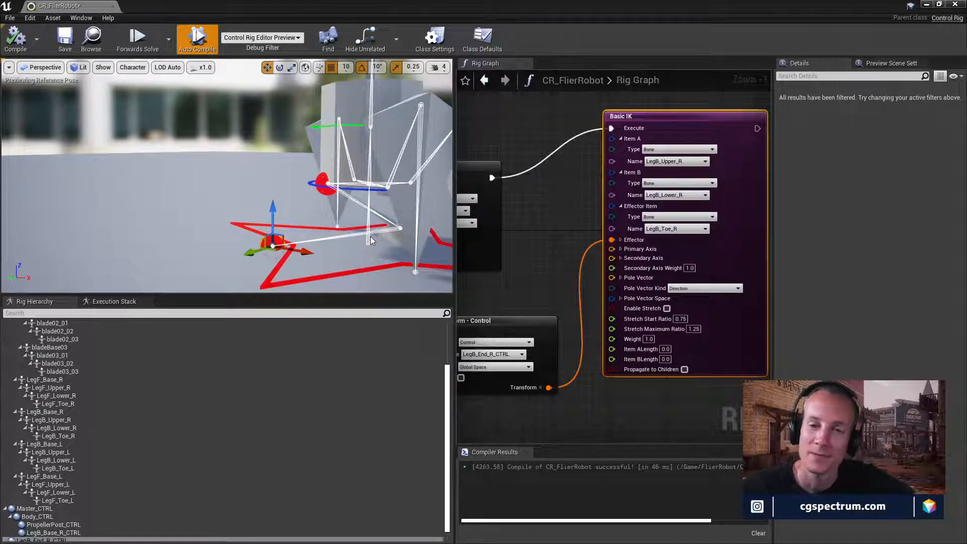
Step: Tidy the rig graph by placing the LegB_End_R_CTRL Get Transform node below the propellerPost Set Transform node and aligning Basic IK level with Set Transform
{"action": "right_click_drag", "start_coordinate": [548, 254], "coordinate": [607, 234]}
{"action": "scroll", "coordinate": [617, 204], "scroll_direction": "down", "scroll_amount": 1}
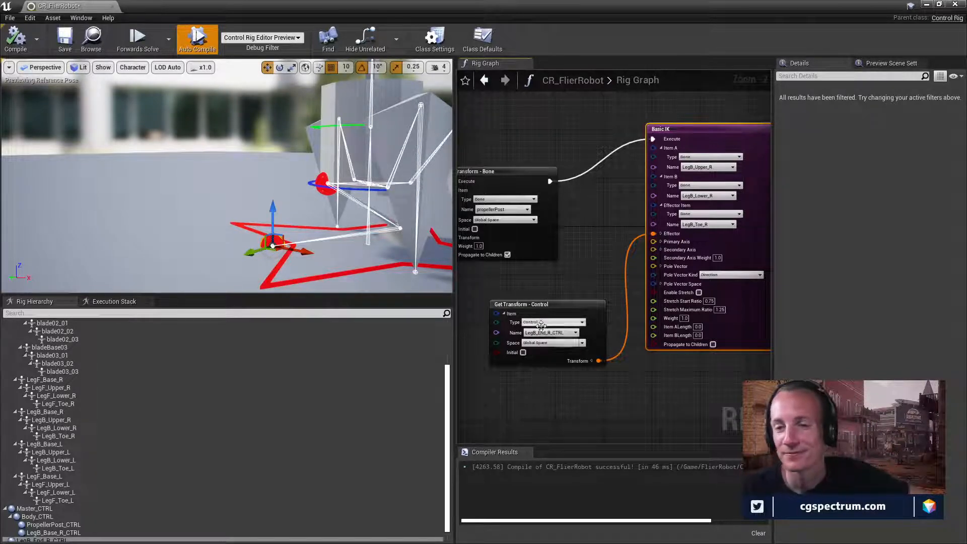
{"action": "left_click_drag", "start_coordinate": [565, 304], "coordinate": [535, 287]}
{"action": "mouse_move", "coordinate": [607, 207]}
{"action": "right_mouse_down"}
{"action": "mouse_move", "coordinate": [614, 216]}
{"action": "mouse_move", "coordinate": [611, 206]}
{"action": "right_mouse_up"}
{"action": "left_click_drag", "start_coordinate": [541, 189], "coordinate": [558, 190]}
{"action": "right_click_drag", "start_coordinate": [603, 266], "coordinate": [585, 263]}
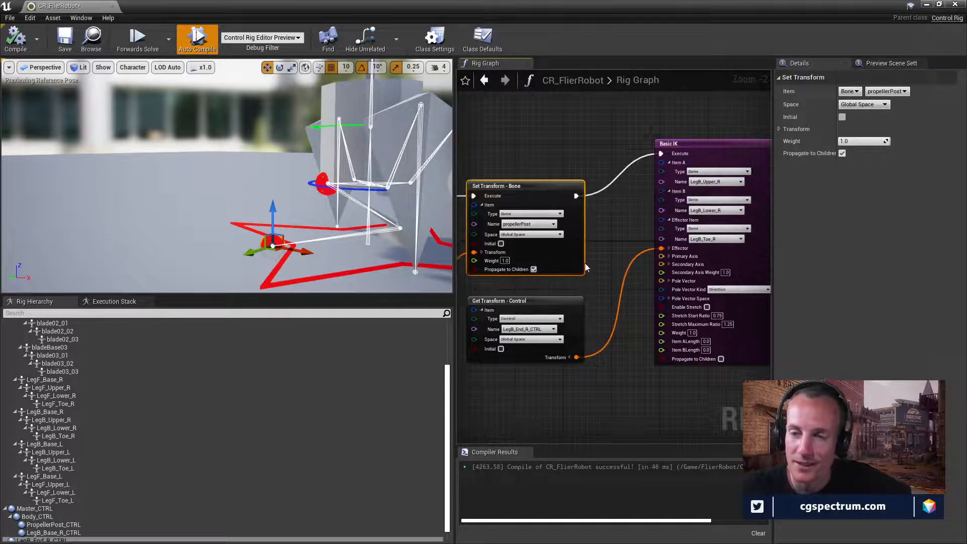
{"action": "mouse_move", "coordinate": [618, 219]}
{"action": "right_mouse_down"}
{"action": "mouse_move", "coordinate": [709, 274]}
{"action": "mouse_move", "coordinate": [651, 257]}
{"action": "mouse_move", "coordinate": [605, 221]}
{"action": "mouse_move", "coordinate": [544, 234]}
{"action": "mouse_move", "coordinate": [633, 226]}
{"action": "right_mouse_up"}
{"action": "left_click_drag", "start_coordinate": [711, 160], "coordinate": [703, 206]}
{"action": "right_click_drag", "start_coordinate": [693, 215], "coordinate": [680, 186]}
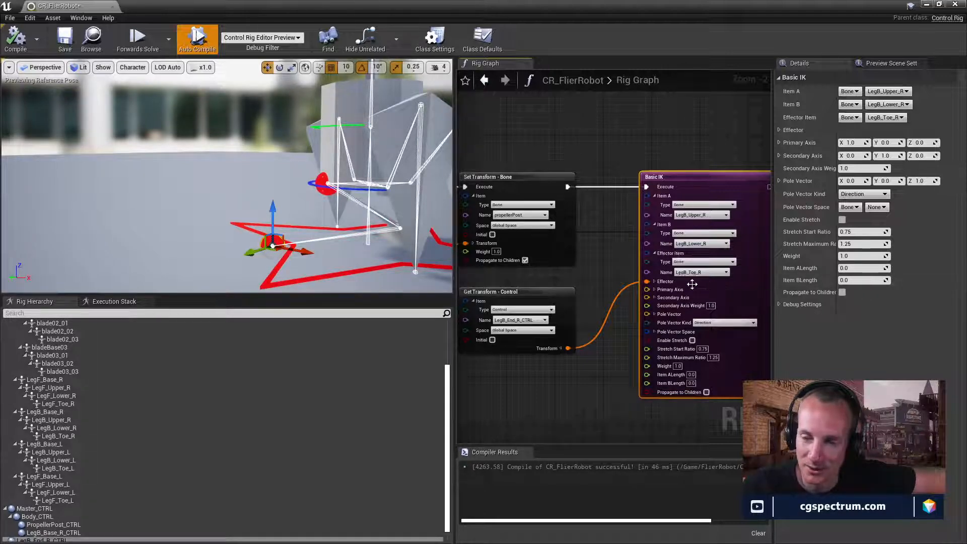
{"action": "mouse_move", "coordinate": [627, 158]}
{"action": "right_mouse_down"}
{"action": "mouse_move", "coordinate": [570, 157]}
{"action": "mouse_move", "coordinate": [637, 156]}
{"action": "mouse_move", "coordinate": [614, 150]}
{"action": "right_mouse_up"}
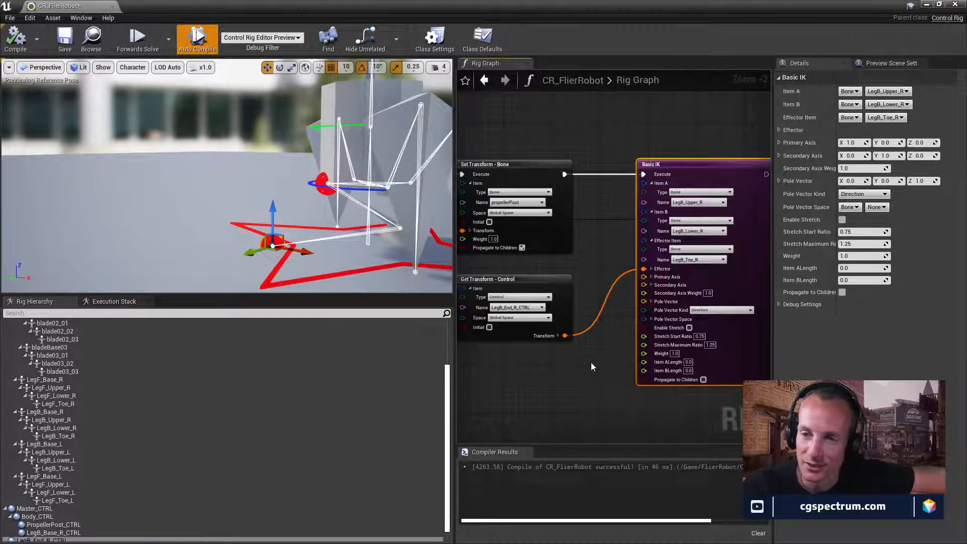
{"action": "right_click_drag", "start_coordinate": [591, 361], "coordinate": [585, 360]}
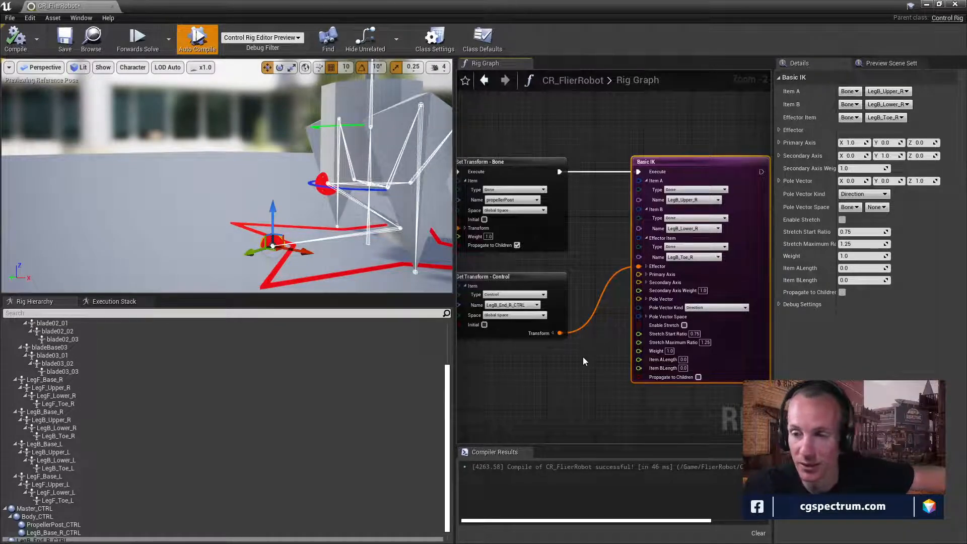
{"action": "mouse_move", "coordinate": [593, 364]}
{"action": "right_mouse_down"}
{"action": "mouse_move", "coordinate": [578, 363]}
{"action": "mouse_move", "coordinate": [608, 368]}
{"action": "right_mouse_up"}
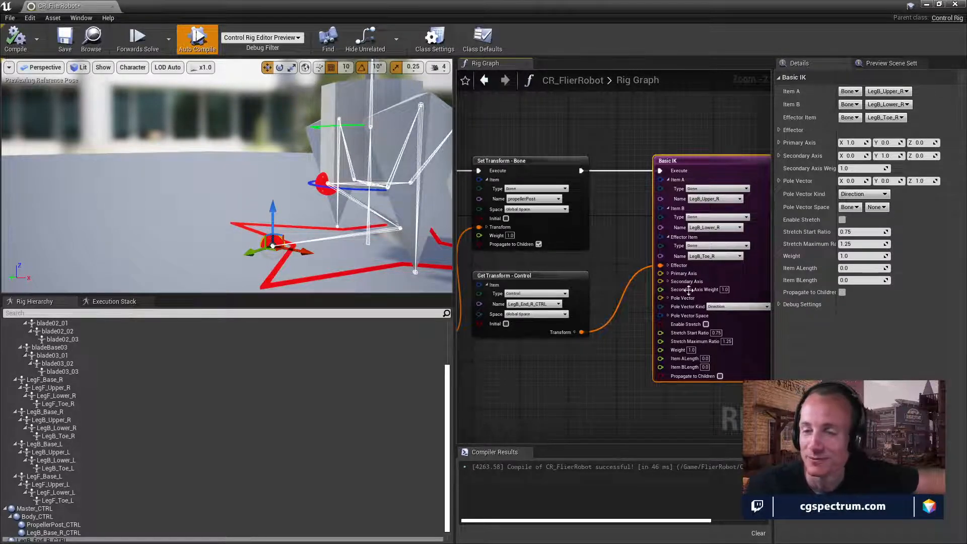
{"action": "right_click_drag", "start_coordinate": [689, 291], "coordinate": [586, 349]}
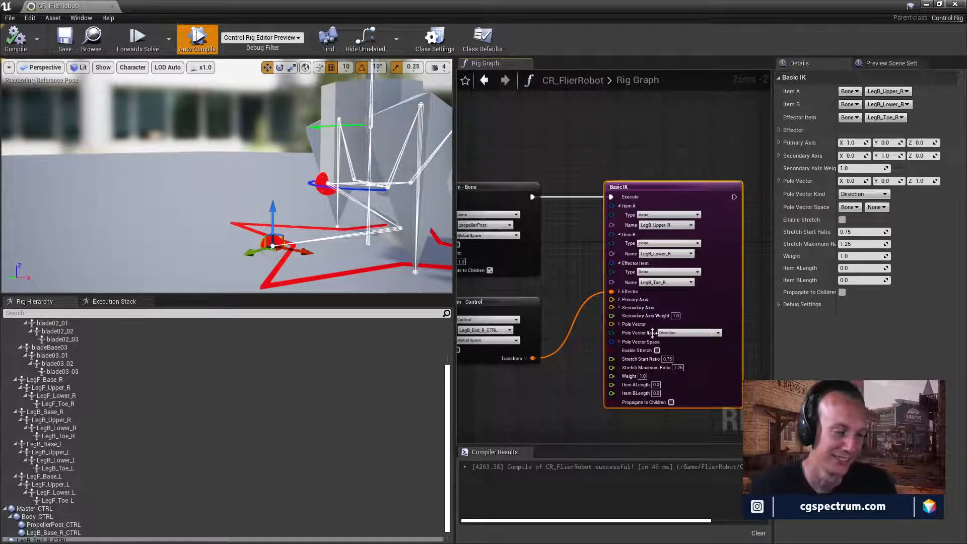
{"action": "mouse_move", "coordinate": [616, 332]}
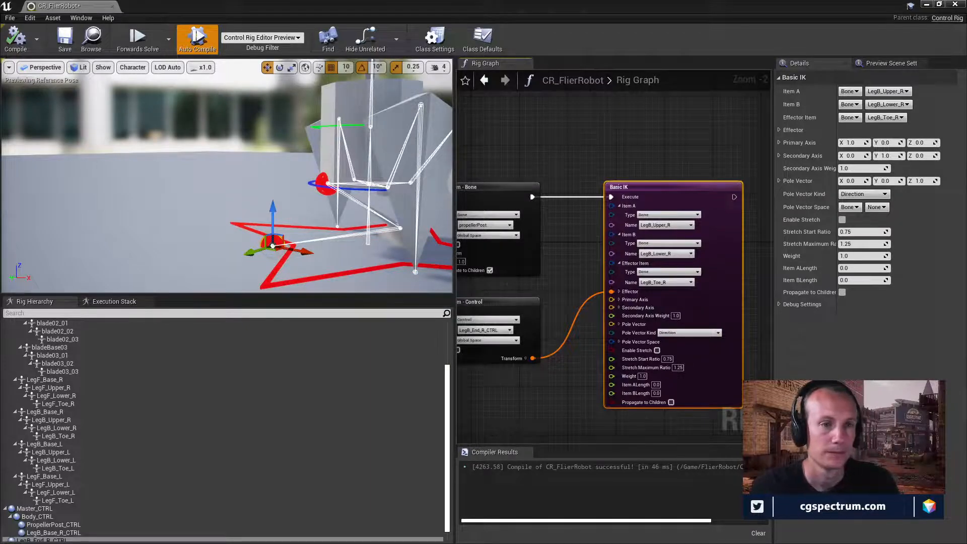
Step: Switch to the browser, look through the image results for the game It Takes Two, and return to the general results
{"action": "key", "text": "alt+Tab"}
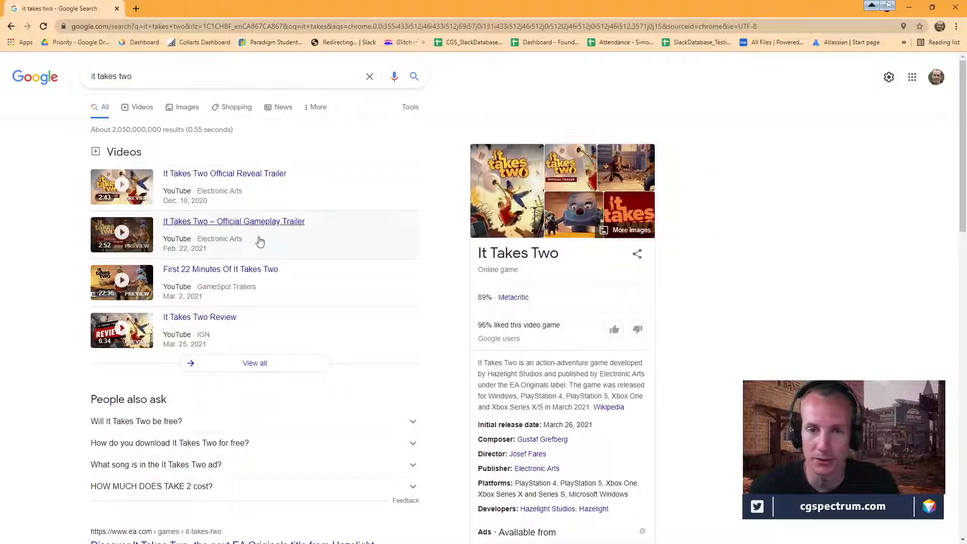
{"action": "left_click", "coordinate": [191, 113]}
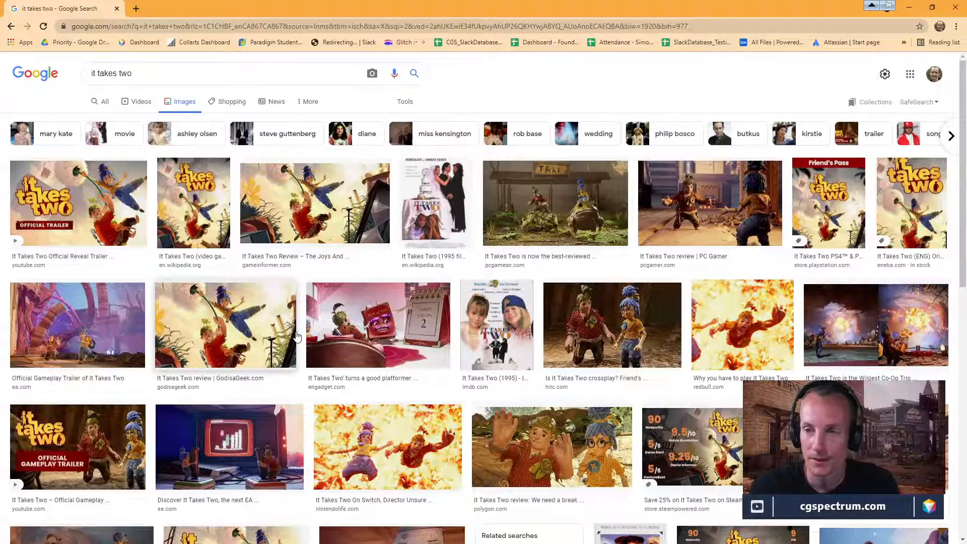
{"action": "scroll", "coordinate": [297, 337], "scroll_direction": "down", "scroll_amount": 1}
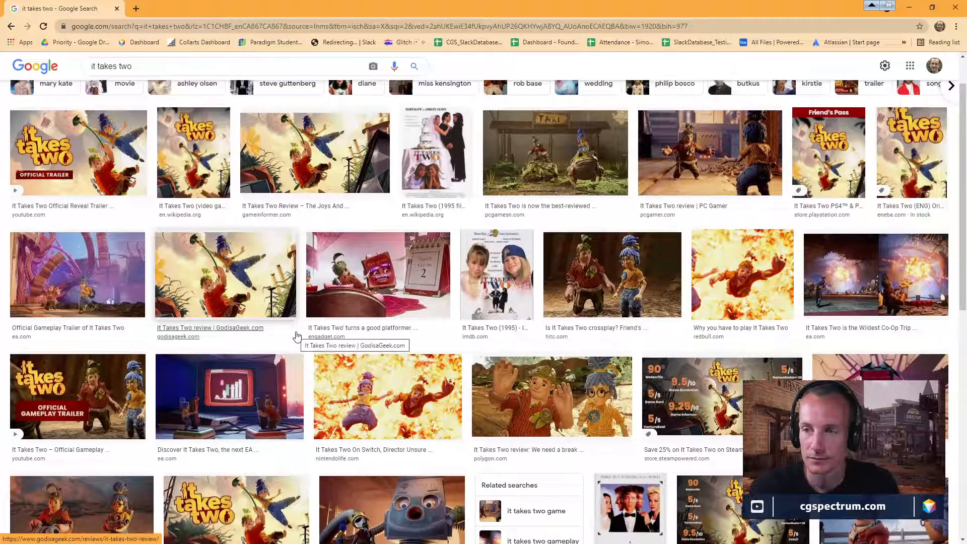
{"action": "scroll", "coordinate": [297, 336], "scroll_direction": "down", "scroll_amount": 4}
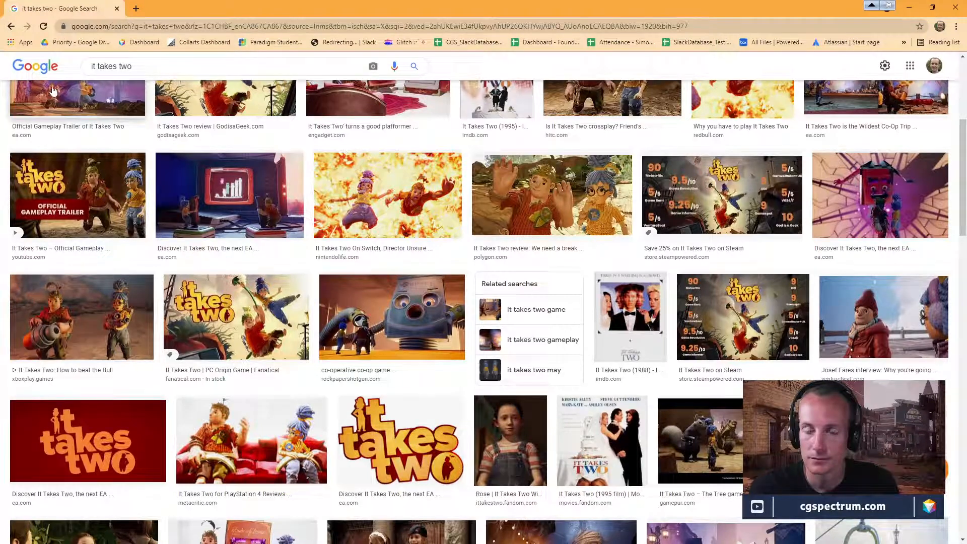
{"action": "left_click", "coordinate": [11, 26]}
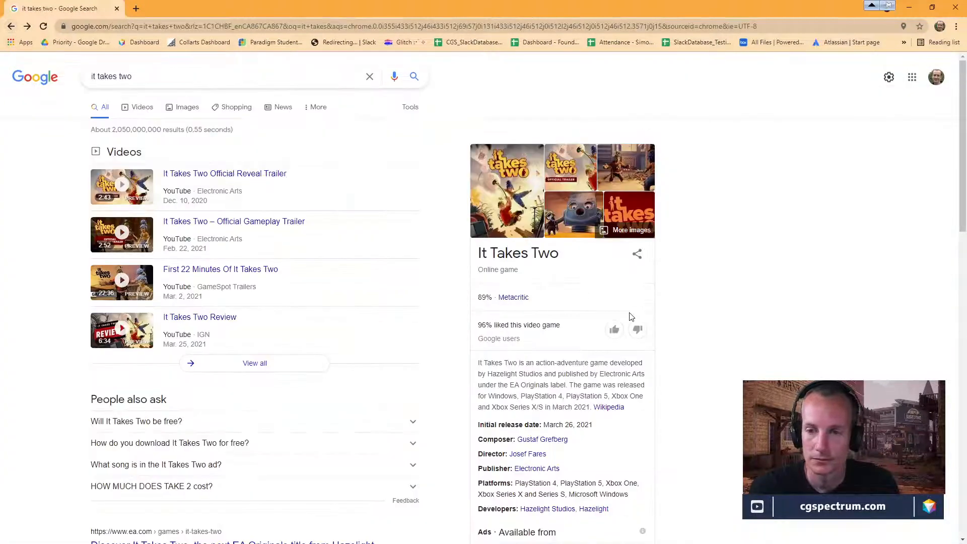
Step: Read through the Wikipedia article on the video game It Takes Two, and put the browser away to return to the Control Rig editor
{"action": "scroll", "coordinate": [650, 312], "scroll_direction": "down", "scroll_amount": 2}
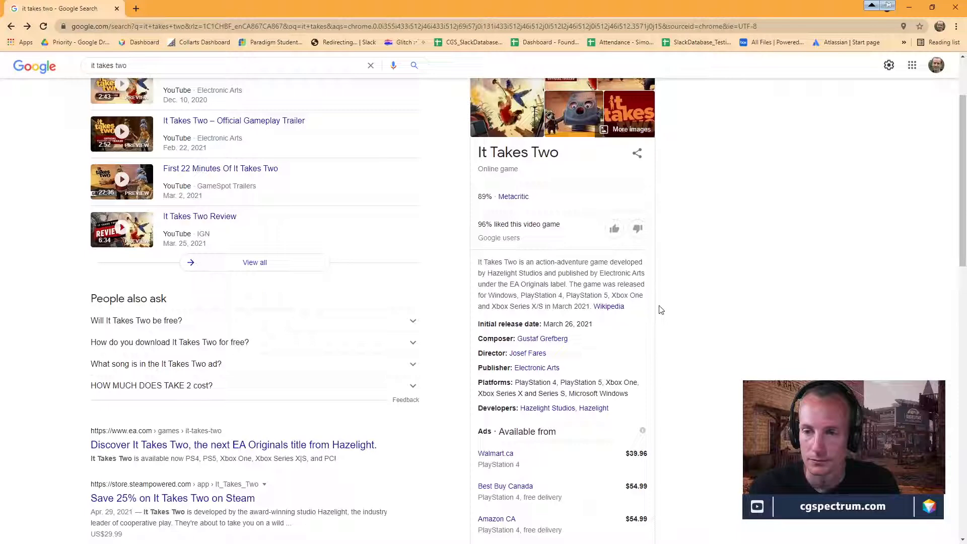
{"action": "left_click", "coordinate": [612, 307]}
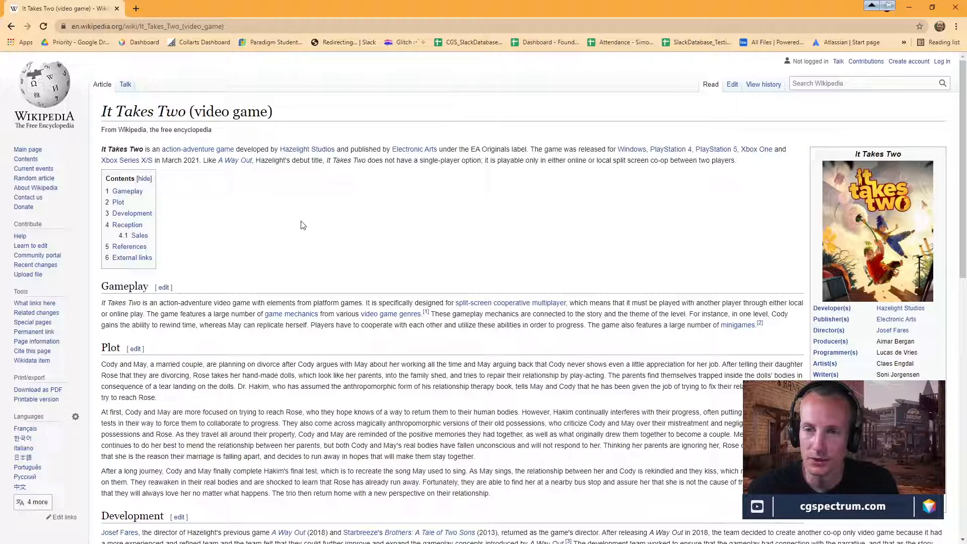
{"action": "scroll", "coordinate": [302, 226], "scroll_direction": "down", "scroll_amount": 1}
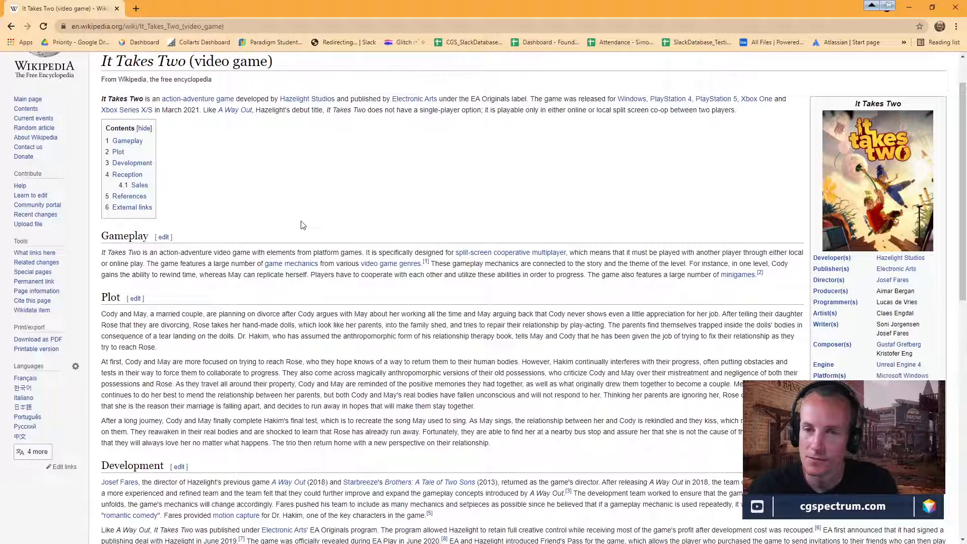
{"action": "scroll", "coordinate": [303, 225], "scroll_direction": "down", "scroll_amount": 1}
{"action": "scroll", "coordinate": [303, 224], "scroll_direction": "down", "scroll_amount": 1}
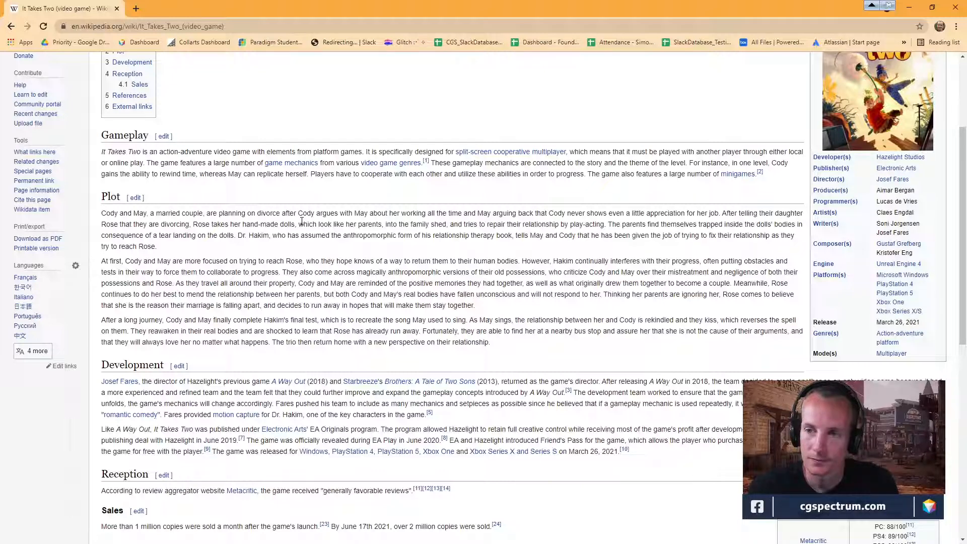
{"action": "scroll", "coordinate": [302, 222], "scroll_direction": "down", "scroll_amount": 1}
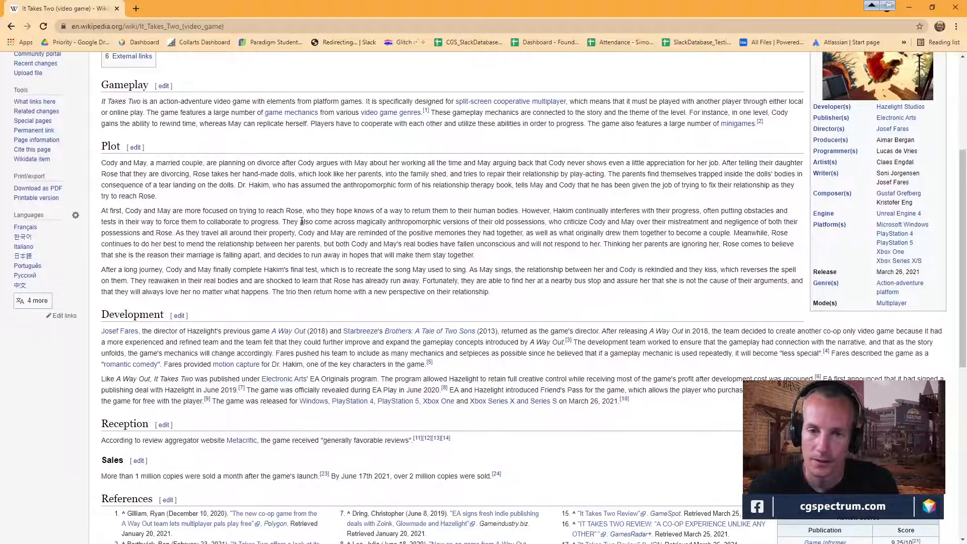
{"action": "scroll", "coordinate": [302, 221], "scroll_direction": "down", "scroll_amount": 2}
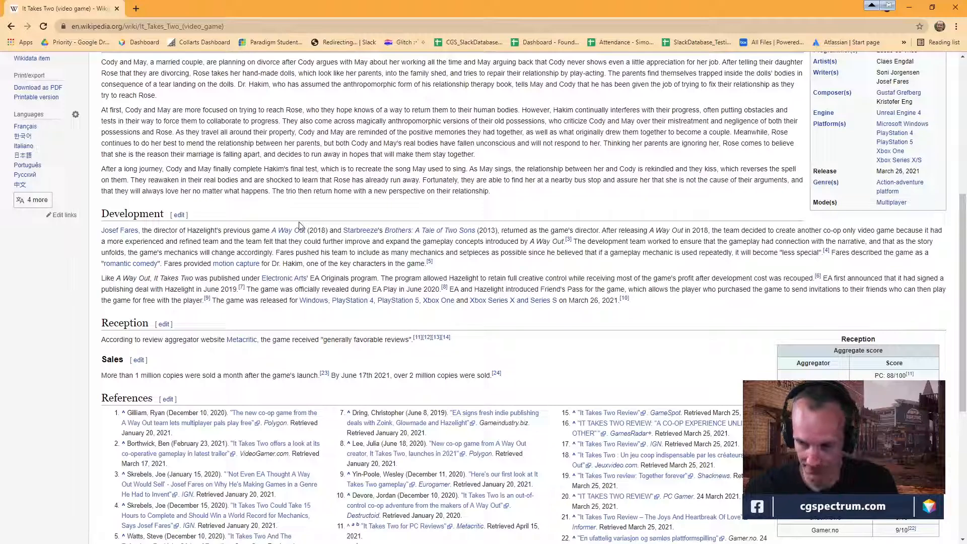
{"action": "scroll", "coordinate": [596, 241], "scroll_direction": "down", "scroll_amount": 4}
{"action": "scroll", "coordinate": [565, 232], "scroll_direction": "up", "scroll_amount": 10}
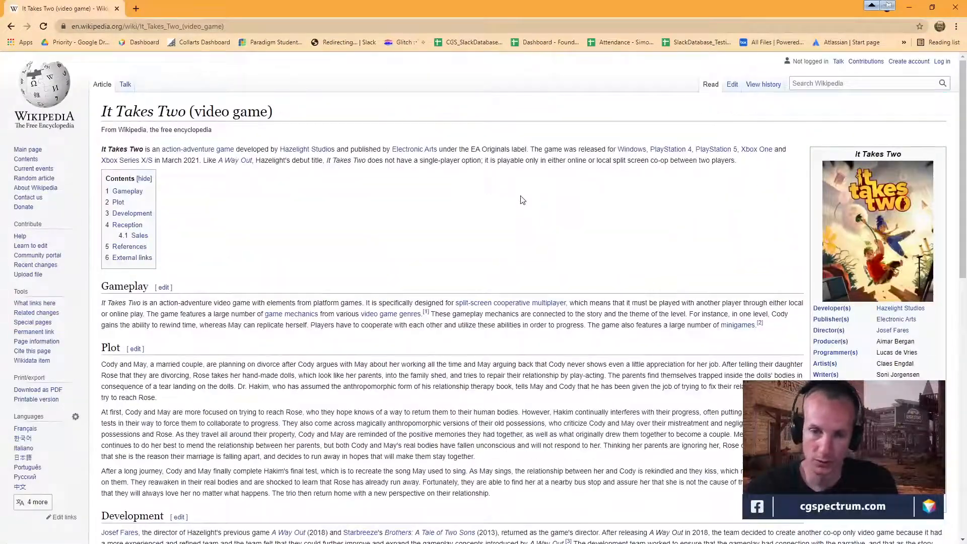
{"action": "left_click_drag", "start_coordinate": [361, 5], "coordinate": [332, 84]}
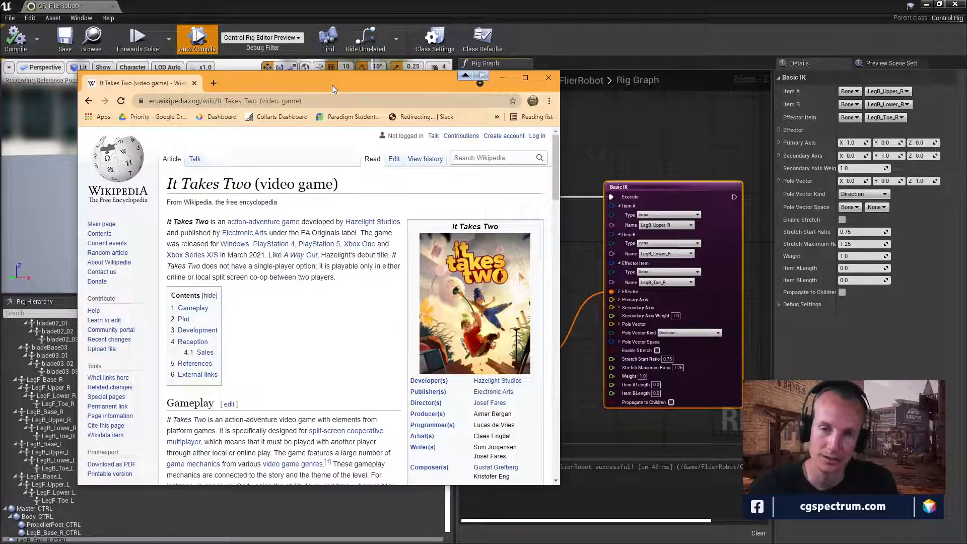
{"action": "left_click_drag", "start_coordinate": [390, 84], "coordinate": [383, 84]}
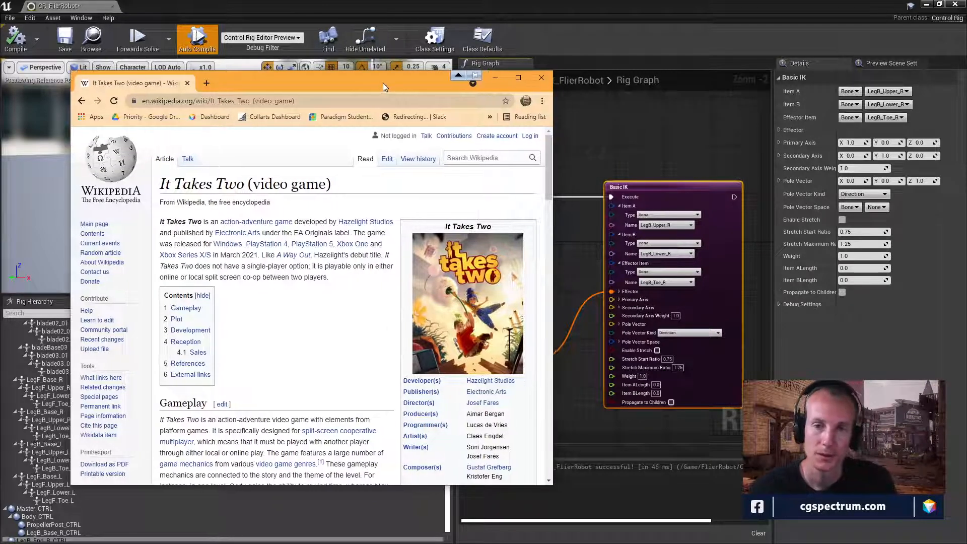
{"action": "key", "text": "super+Down"}
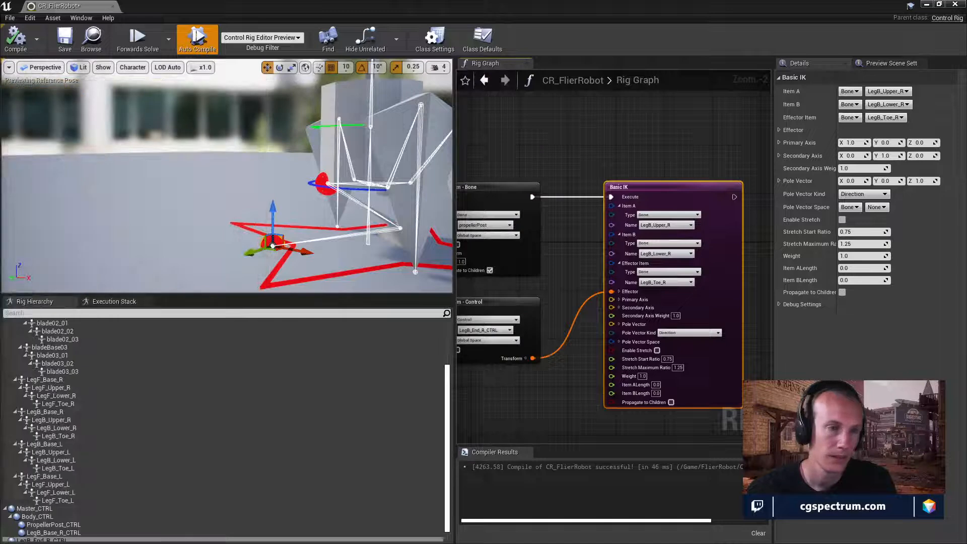
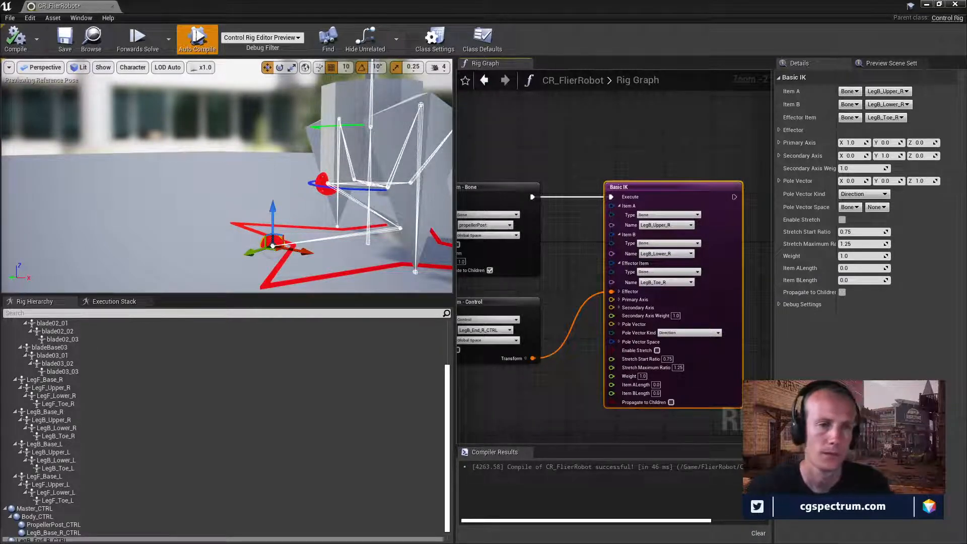
Step: Switch to the browser, open the Steam page for Before We Leave from the search results and skim through its trailer
{"action": "key", "text": "alt+Tab"}
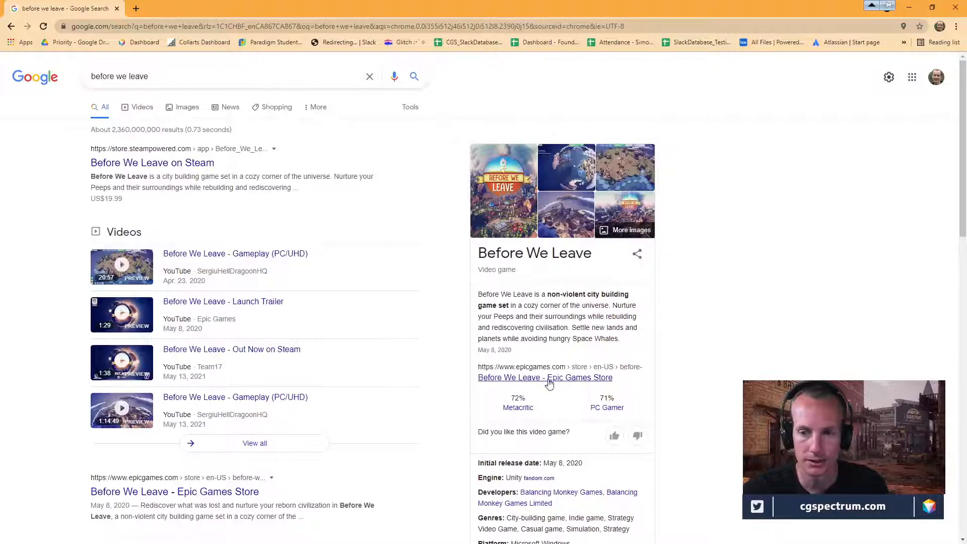
{"action": "scroll", "coordinate": [581, 391], "scroll_direction": "down", "scroll_amount": 4}
{"action": "scroll", "coordinate": [589, 398], "scroll_direction": "up", "scroll_amount": 4}
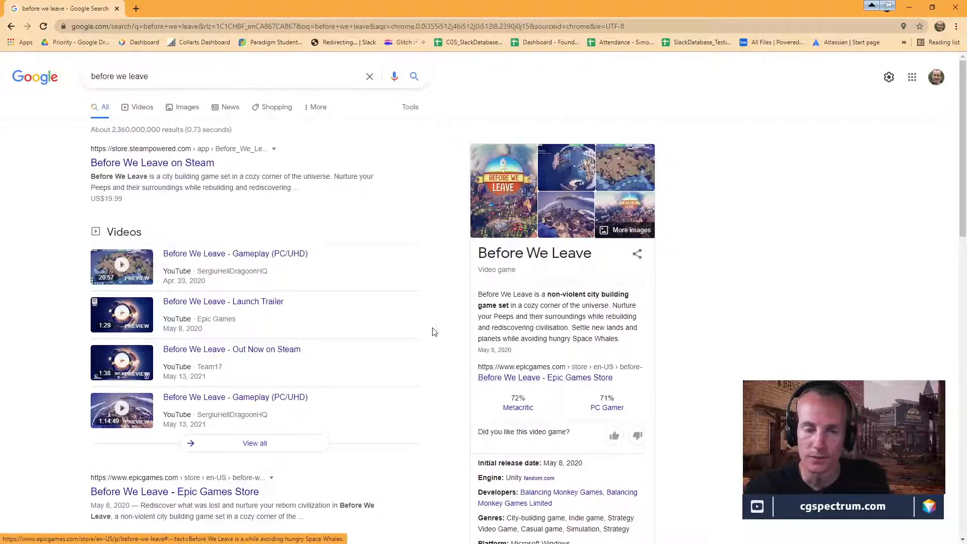
{"action": "left_click", "coordinate": [152, 168]}
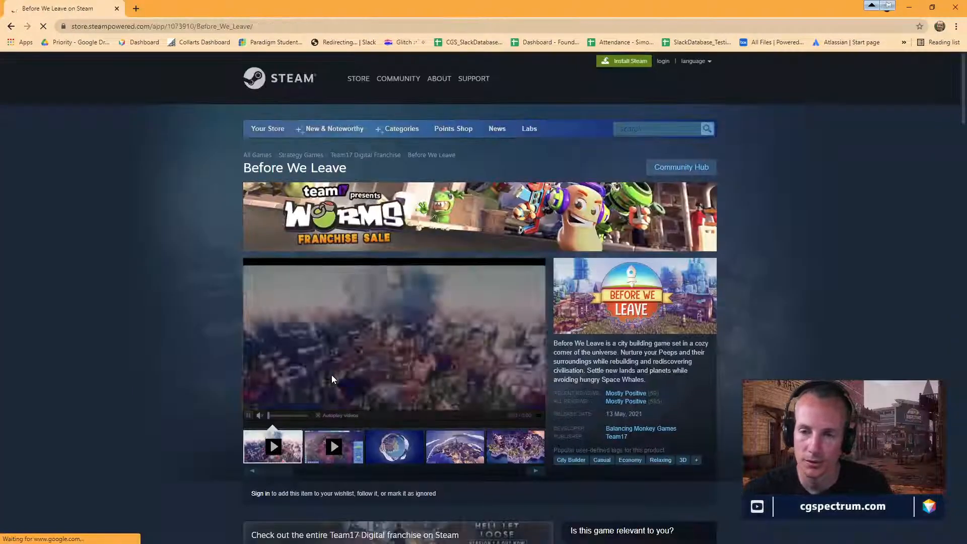
{"action": "left_click", "coordinate": [300, 425]}
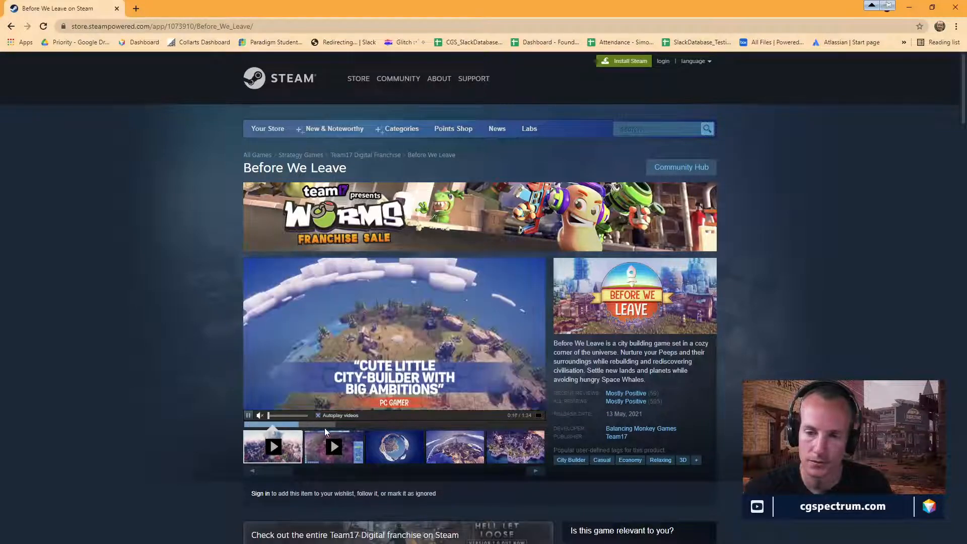
{"action": "left_click", "coordinate": [327, 424]}
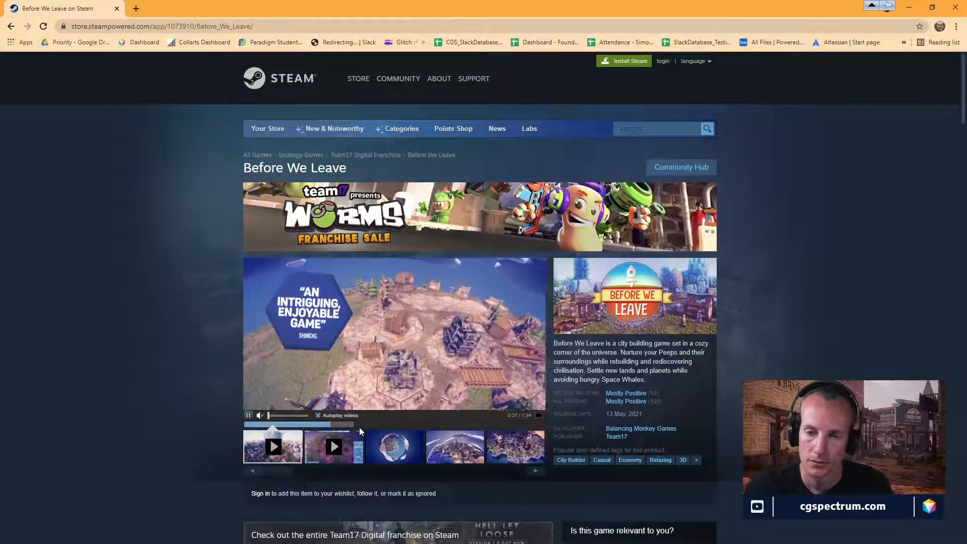
{"action": "left_click", "coordinate": [389, 424]}
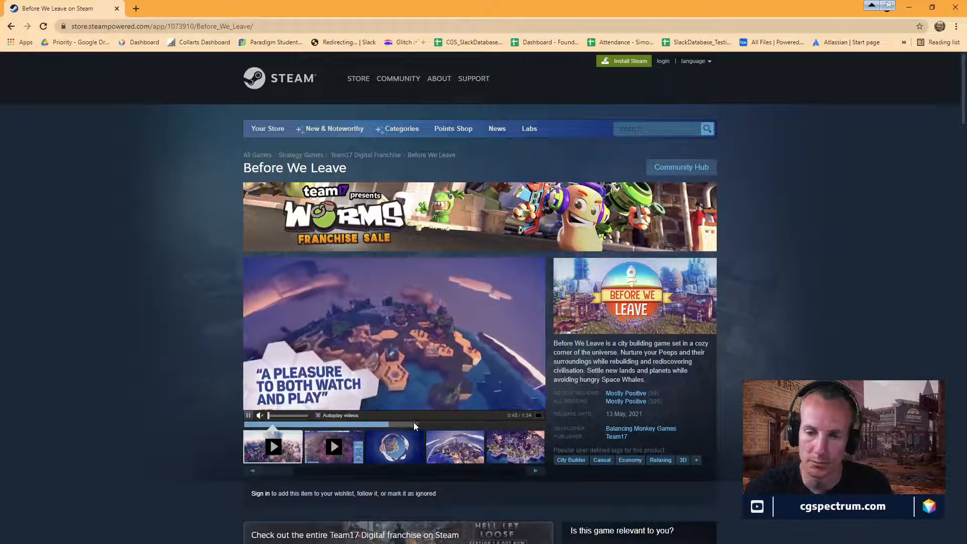
Step: Skim the end of the Before We Leave trailer and look over the purchase options, announcements and game details on its Steam page
{"action": "left_click", "coordinate": [464, 425]}
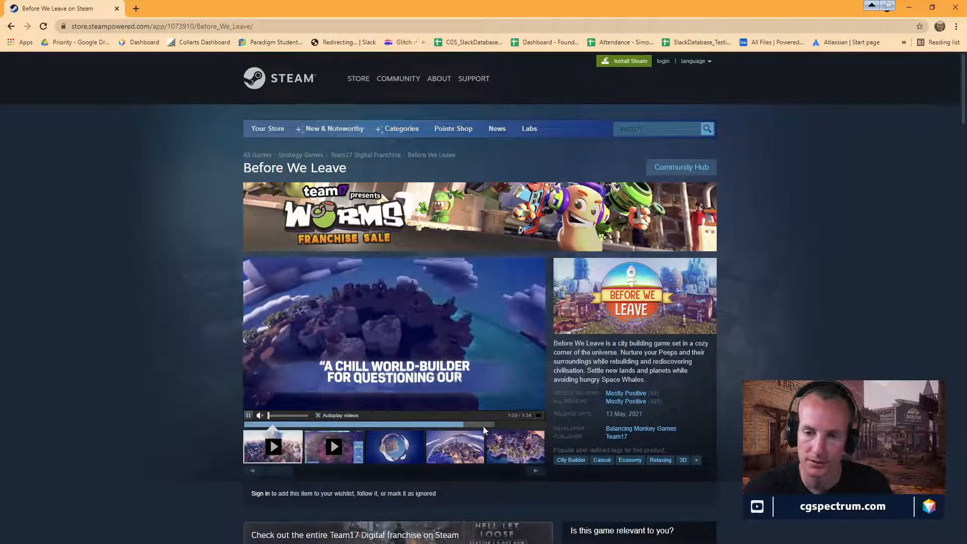
{"action": "left_click", "coordinate": [492, 424]}
{"action": "scroll", "coordinate": [518, 424], "scroll_direction": "down", "scroll_amount": 3}
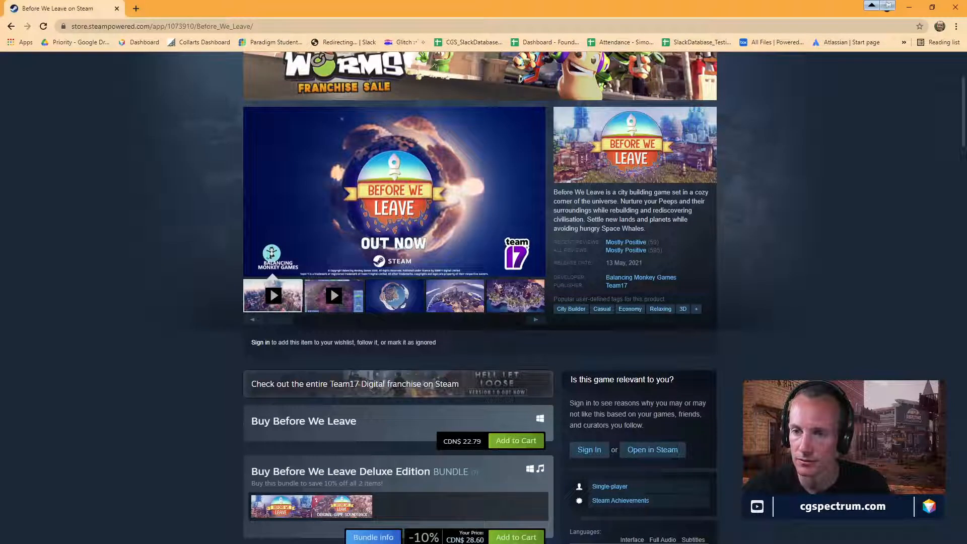
{"action": "scroll", "coordinate": [330, 286], "scroll_direction": "down", "scroll_amount": 3}
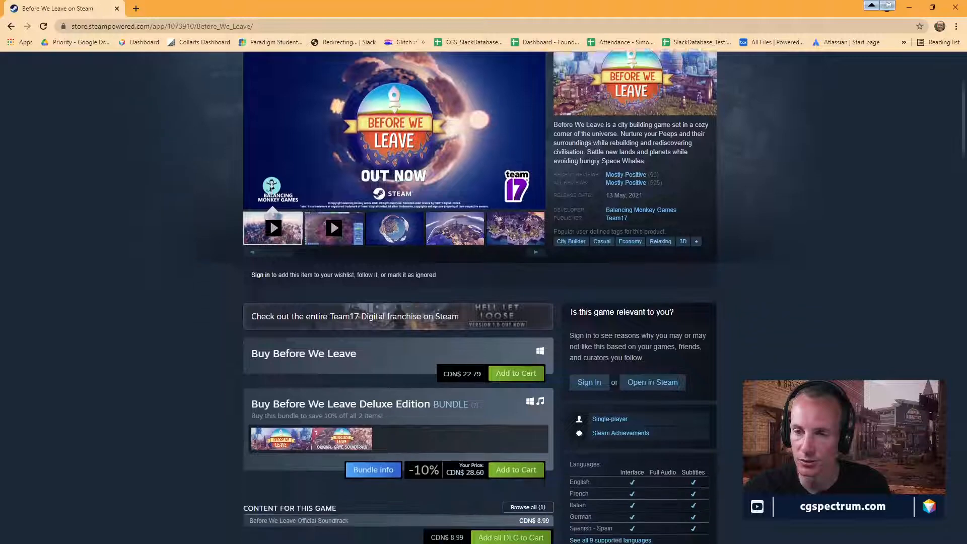
{"action": "scroll", "coordinate": [398, 297], "scroll_direction": "down", "scroll_amount": 7}
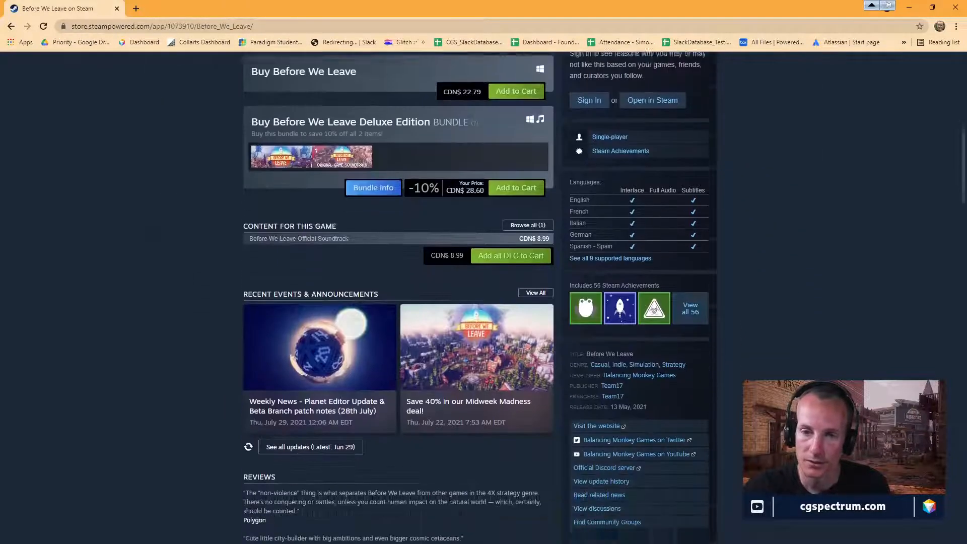
{"action": "scroll", "coordinate": [733, 392], "scroll_direction": "up", "scroll_amount": 4}
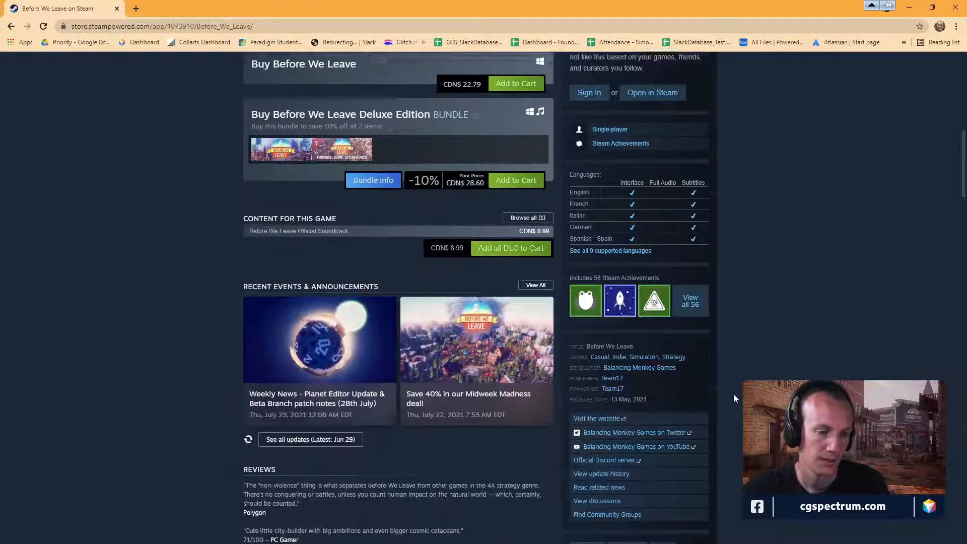
{"action": "scroll", "coordinate": [733, 394], "scroll_direction": "up", "scroll_amount": 9}
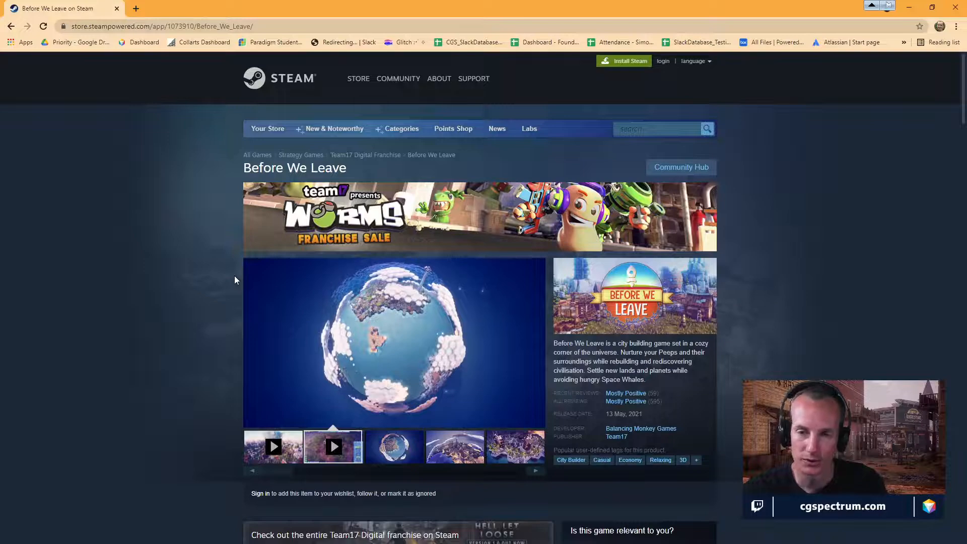
Step: Check the second Before We Leave trailer, then look through the Steam page down to the reviews and return to the trailers
{"action": "mouse_move", "coordinate": [267, 278]}
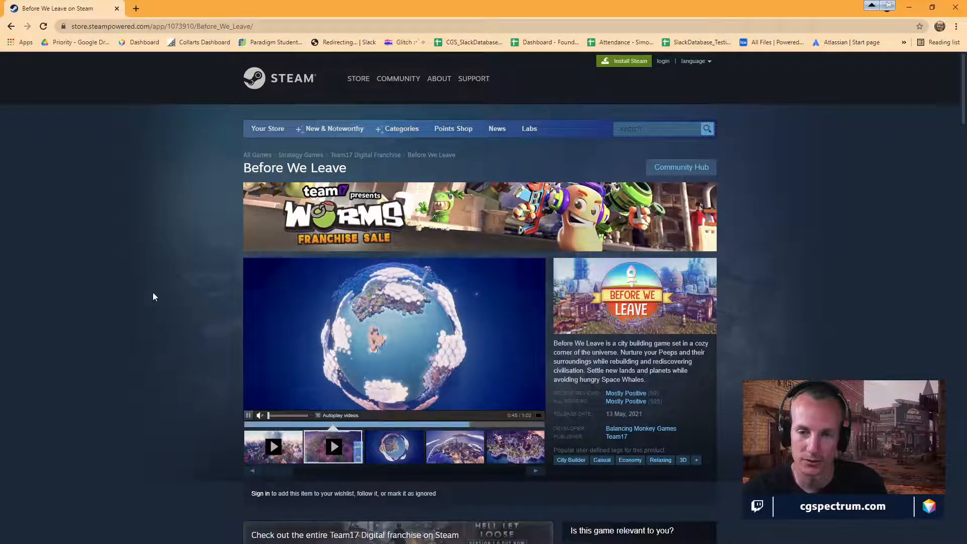
{"action": "scroll", "coordinate": [153, 292], "scroll_direction": "down", "scroll_amount": 4}
{"action": "scroll", "coordinate": [153, 292], "scroll_direction": "down", "scroll_amount": 3}
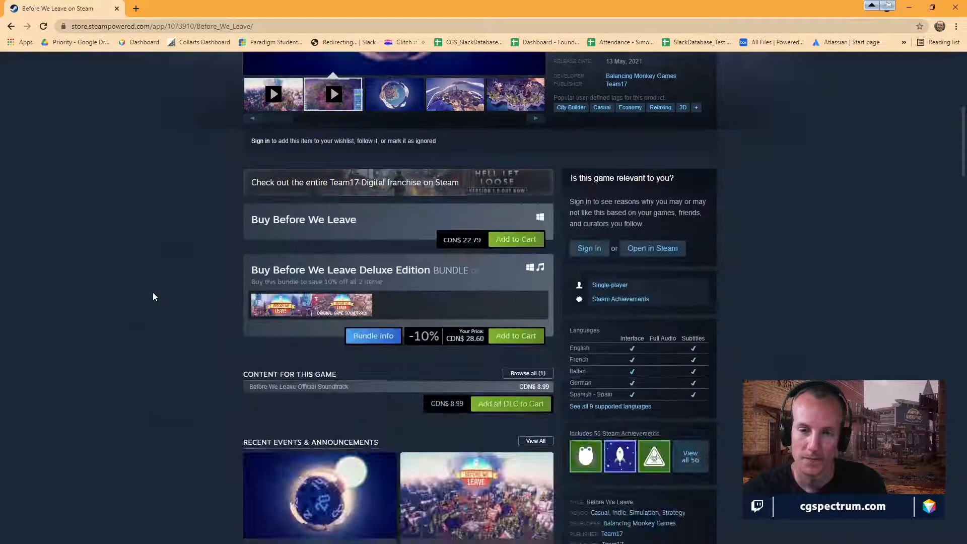
{"action": "right_click", "coordinate": [127, 309]}
{"action": "left_click", "coordinate": [83, 266]}
{"action": "scroll", "coordinate": [83, 271], "scroll_direction": "down", "scroll_amount": 5}
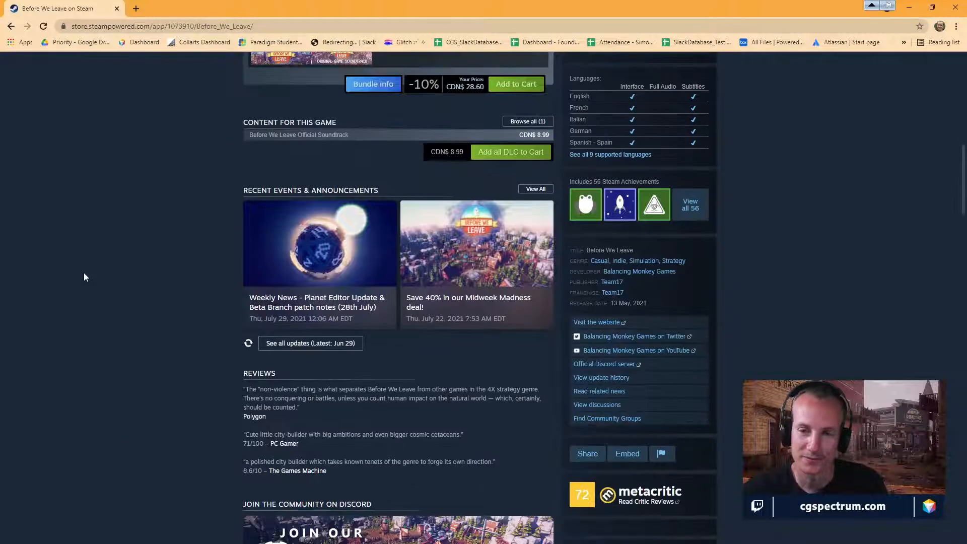
{"action": "scroll", "coordinate": [124, 287], "scroll_direction": "up", "scroll_amount": 8}
Step: Shrink the browser window over the rig editor, look through the Before We Leave page once more, and put the browser away
{"action": "left_click_drag", "start_coordinate": [272, 6], "coordinate": [318, 98]}
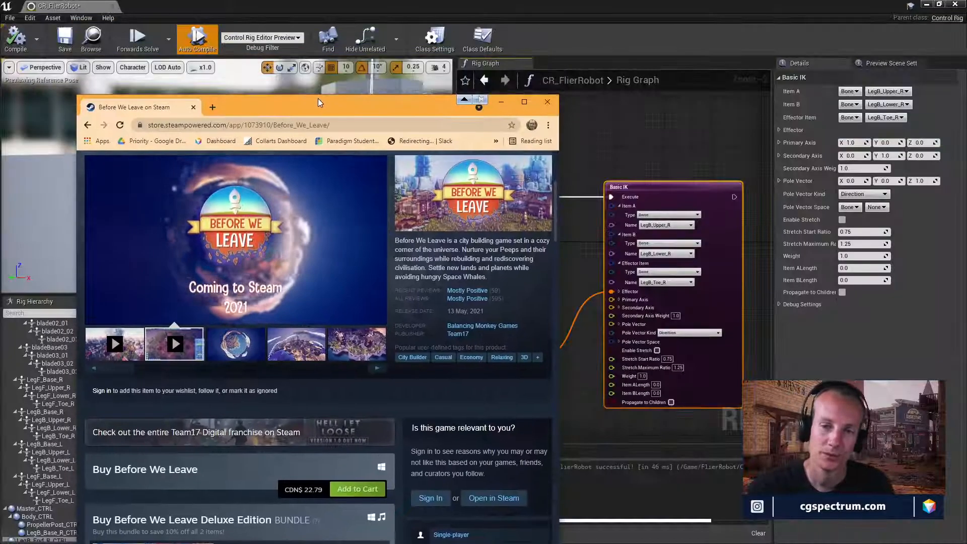
{"action": "scroll", "coordinate": [393, 247], "scroll_direction": "down", "scroll_amount": 2}
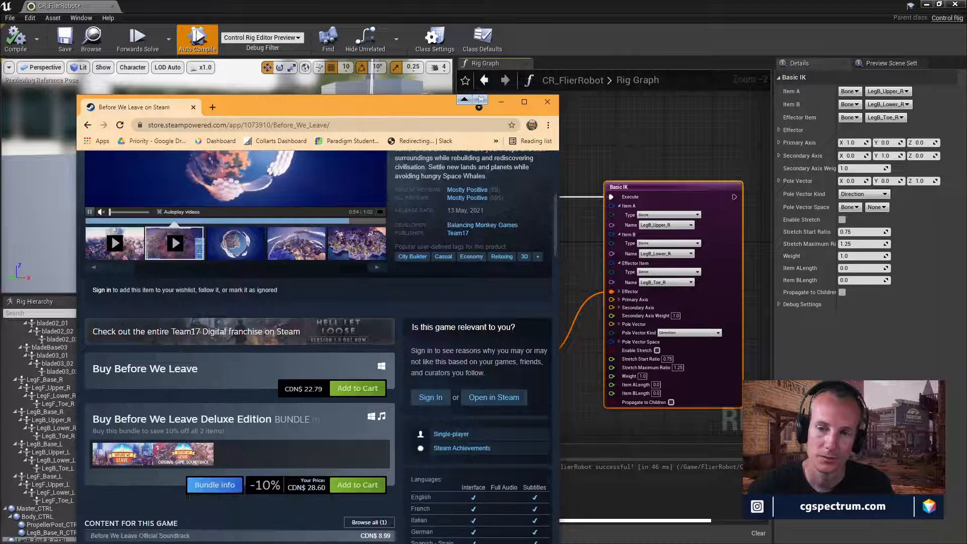
{"action": "scroll", "coordinate": [396, 252], "scroll_direction": "up", "scroll_amount": 1}
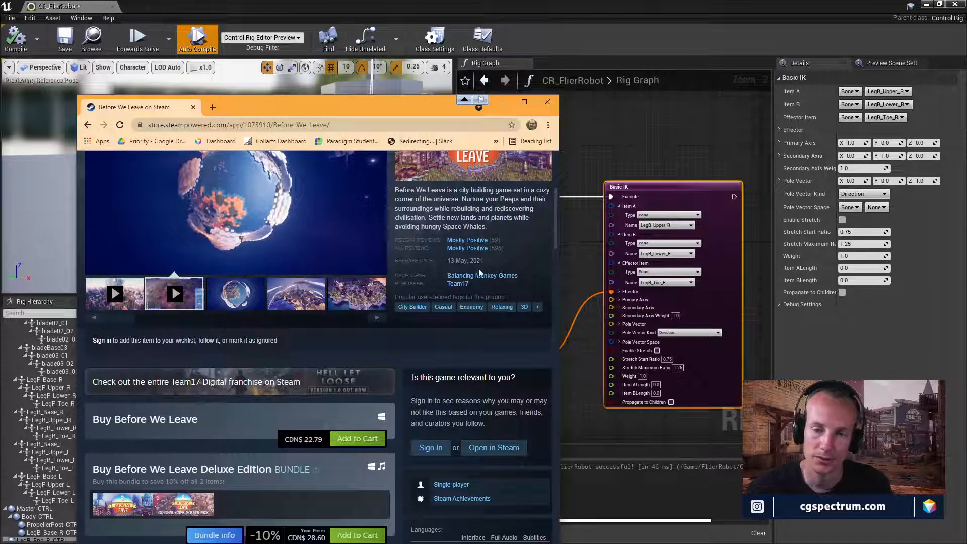
{"action": "scroll", "coordinate": [479, 275], "scroll_direction": "down", "scroll_amount": 5}
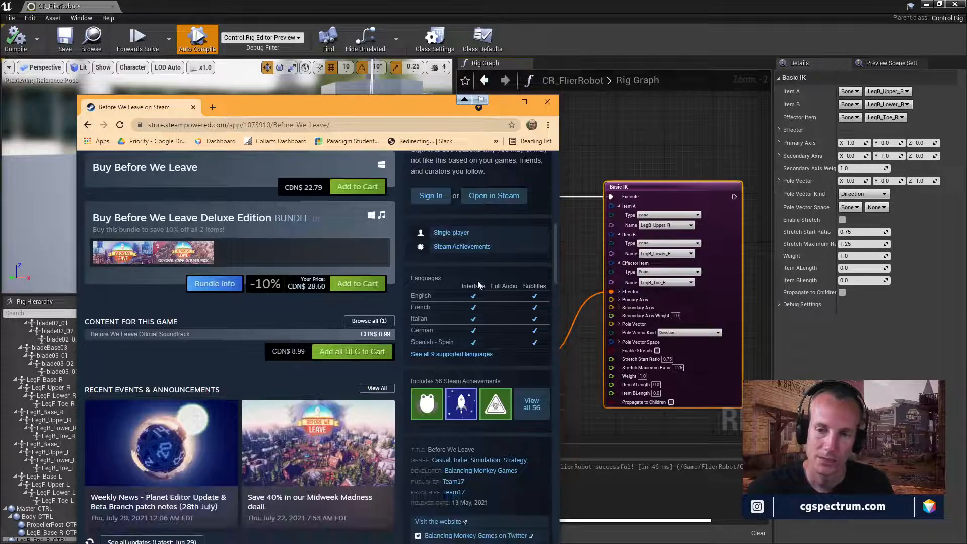
{"action": "left_click_drag", "start_coordinate": [392, 101], "coordinate": [482, 213]}
{"action": "left_click_drag", "start_coordinate": [407, 204], "coordinate": [0, 182]}
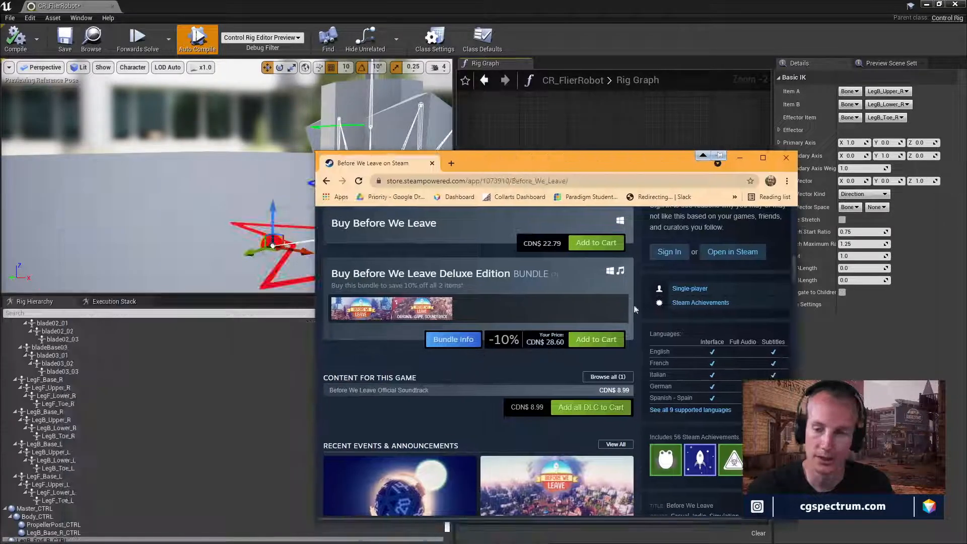
{"action": "scroll", "coordinate": [634, 304], "scroll_direction": "up", "scroll_amount": 4}
{"action": "scroll", "coordinate": [622, 350], "scroll_direction": "down", "scroll_amount": 3}
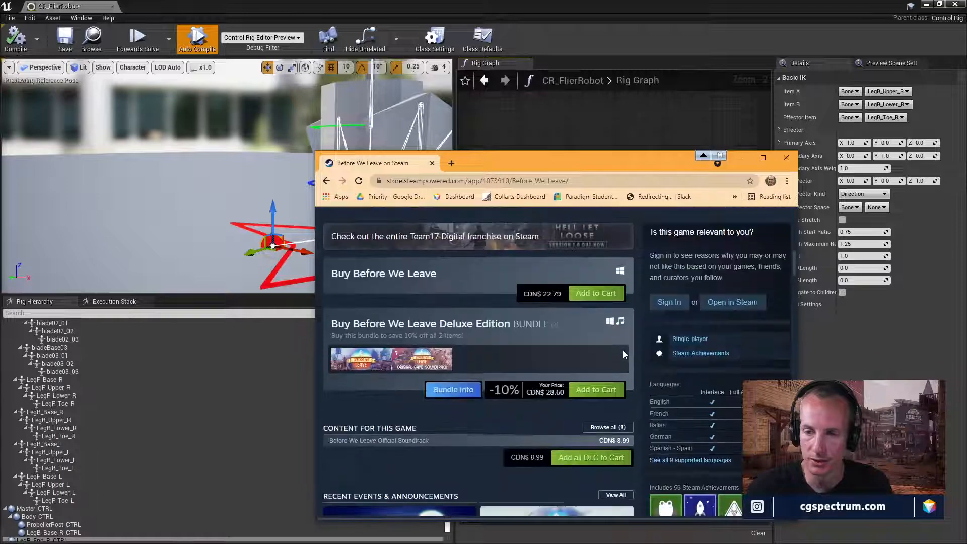
{"action": "scroll", "coordinate": [623, 350], "scroll_direction": "up", "scroll_amount": 10}
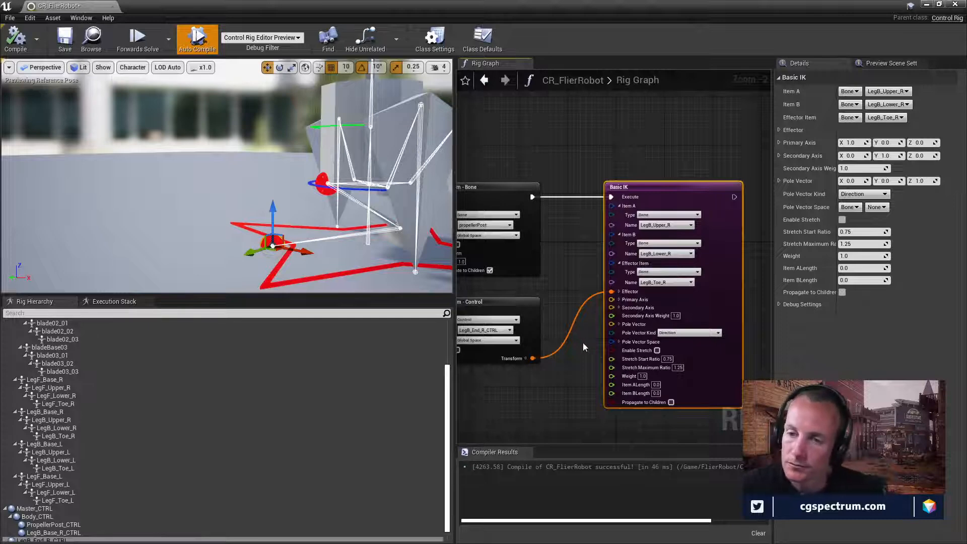
Step: Add a new control to the rig hierarchy at the origin
{"action": "right_click_drag", "start_coordinate": [583, 346], "coordinate": [609, 376]}
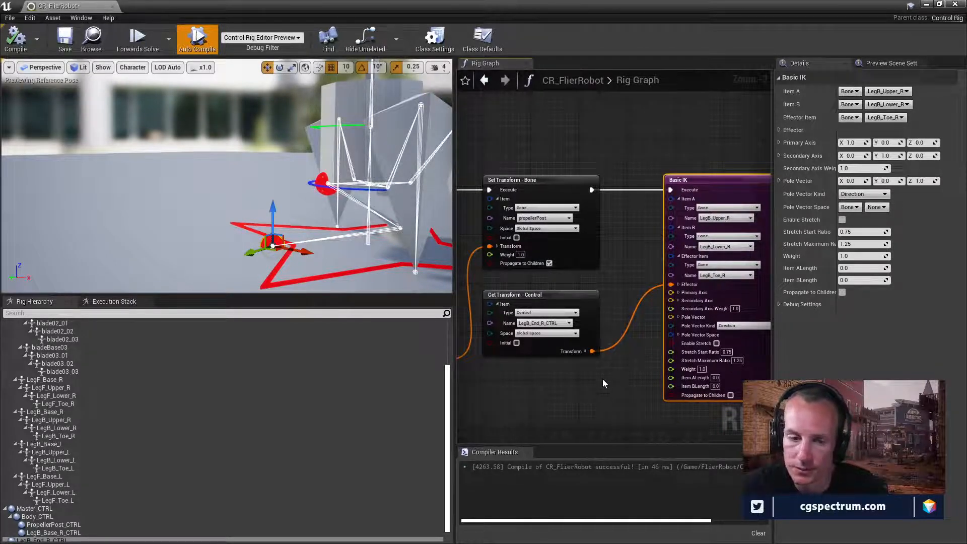
{"action": "right_click_drag", "start_coordinate": [633, 375], "coordinate": [574, 374]}
{"action": "right_click_drag", "start_coordinate": [207, 200], "coordinate": [236, 246]}
{"action": "scroll", "coordinate": [47, 507], "scroll_direction": "down", "scroll_amount": 1}
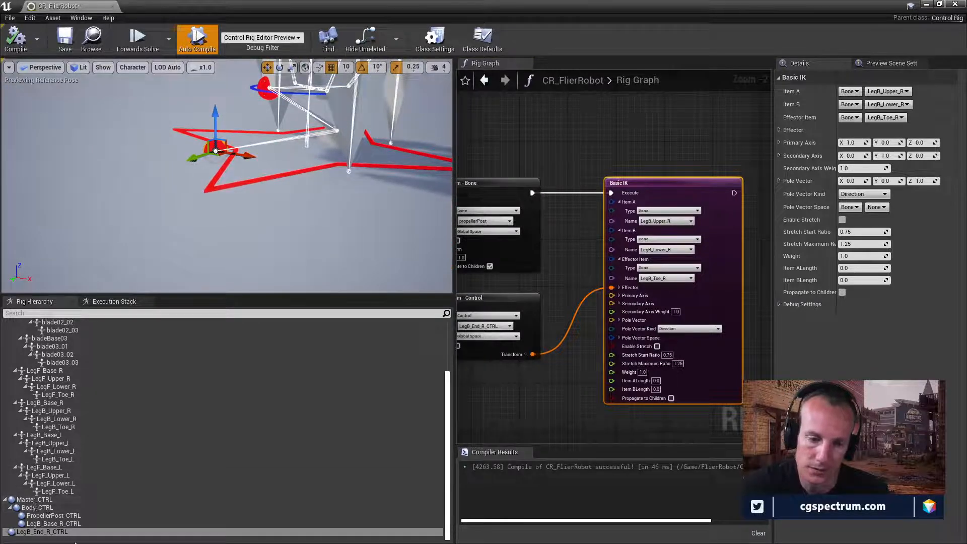
{"action": "right_click", "coordinate": [61, 534]}
{"action": "mouse_move", "coordinate": [101, 333]}
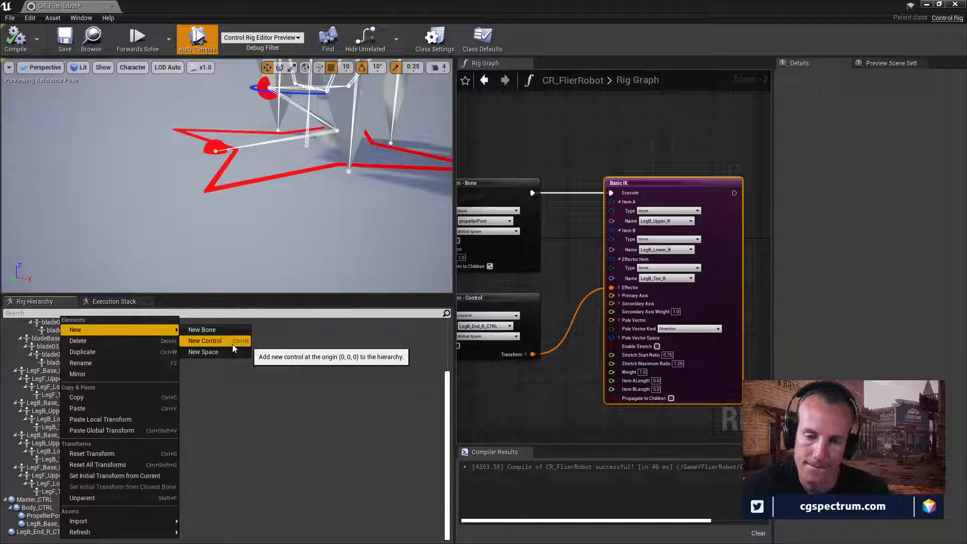
{"action": "left_click", "coordinate": [220, 338]}
Step: Toggle the gizmo's coordinate space and try to place the new control out beyond the back right leg, at about -24, 75, 52
{"action": "right_click_drag", "start_coordinate": [390, 154], "coordinate": [404, 134]}
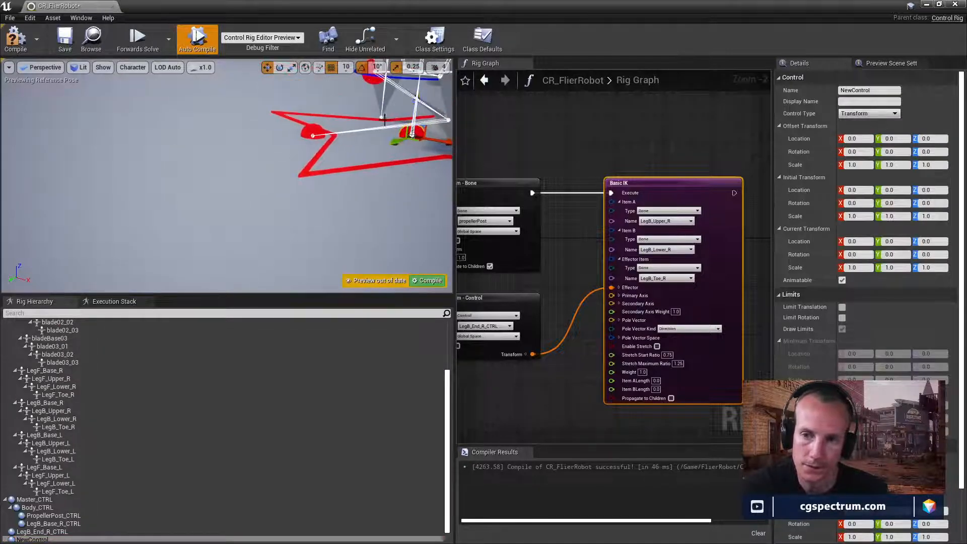
{"action": "left_click", "coordinate": [305, 68]}
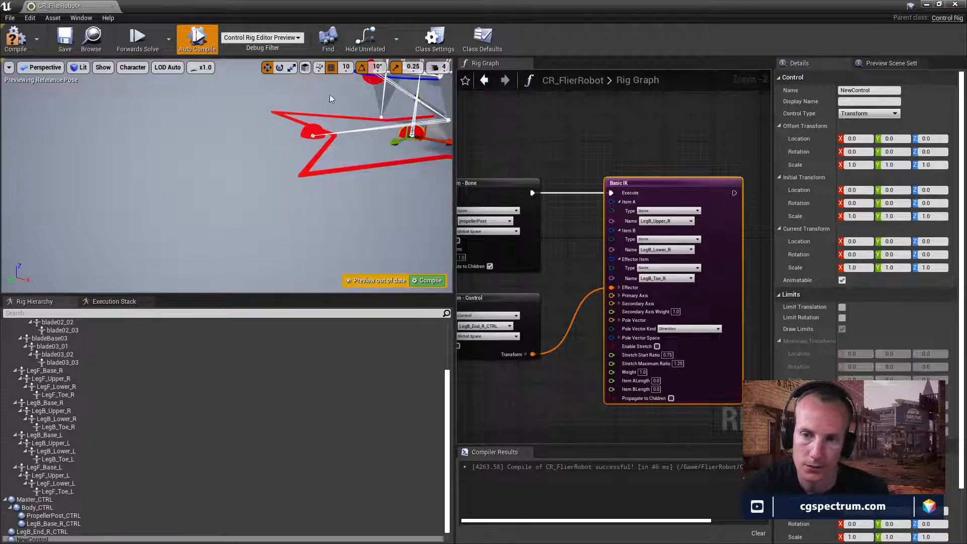
{"action": "left_click_drag", "start_coordinate": [399, 137], "coordinate": [255, 175]}
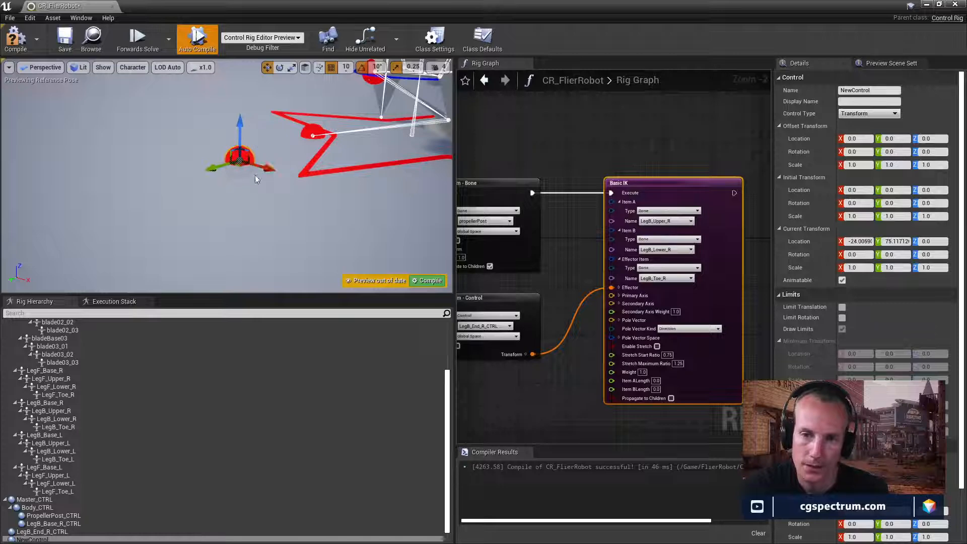
{"action": "right_click_drag", "start_coordinate": [255, 174], "coordinate": [252, 166]}
{"action": "left_click_drag", "start_coordinate": [275, 220], "coordinate": [277, 56]}
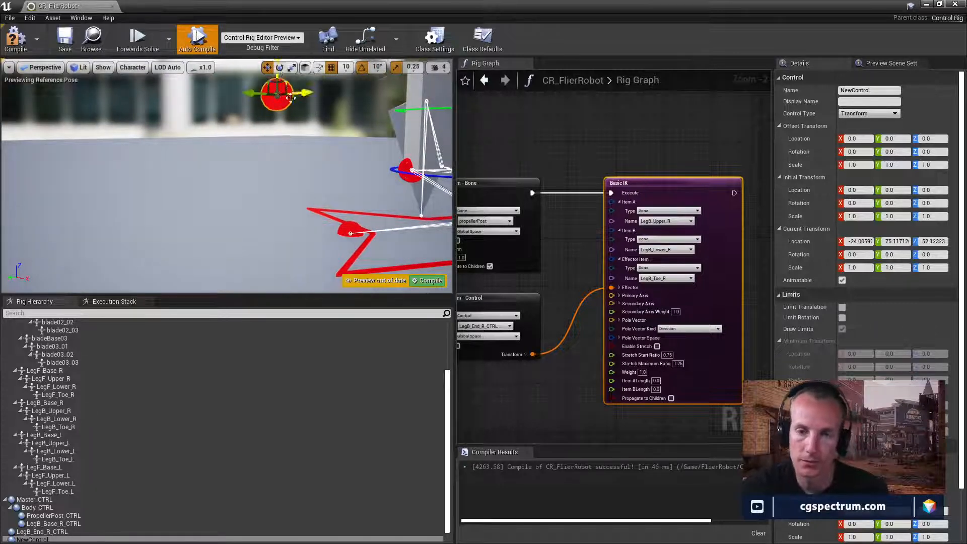
{"action": "right_click_drag", "start_coordinate": [297, 96], "coordinate": [321, 129]}
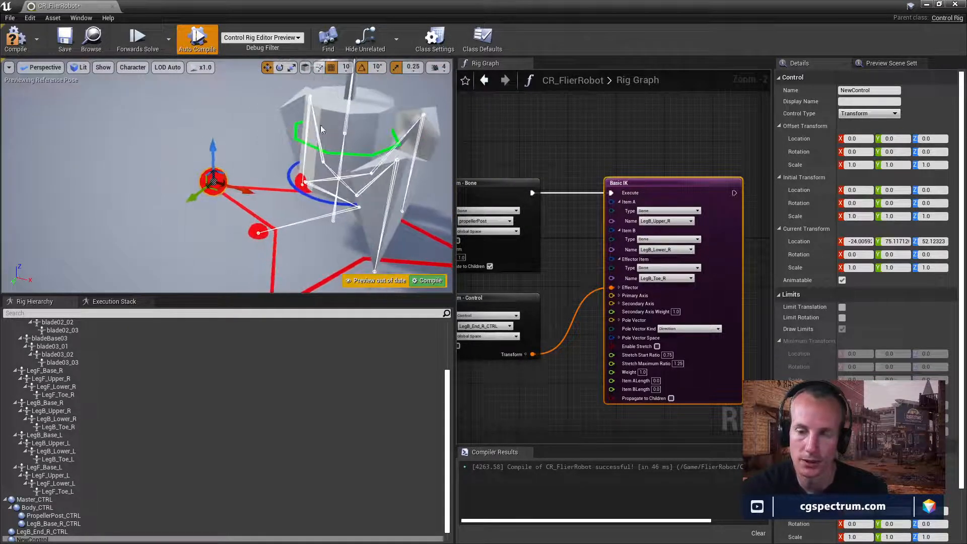
Step: Rename the new control as LegB_poleVector_R_CTRL
{"action": "right_click", "coordinate": [38, 540]}
{"action": "left_click", "coordinate": [72, 363]}
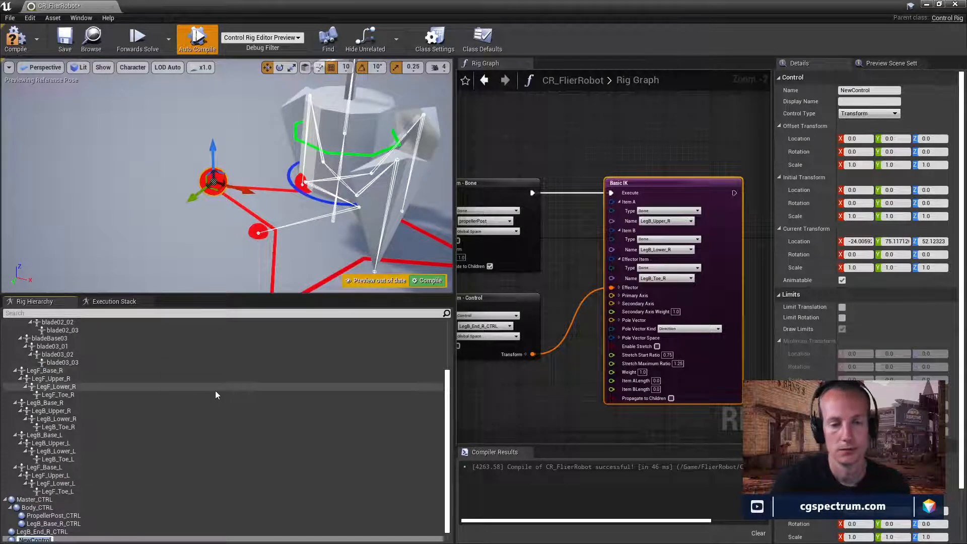
{"action": "type", "text": "Leg_pole"}
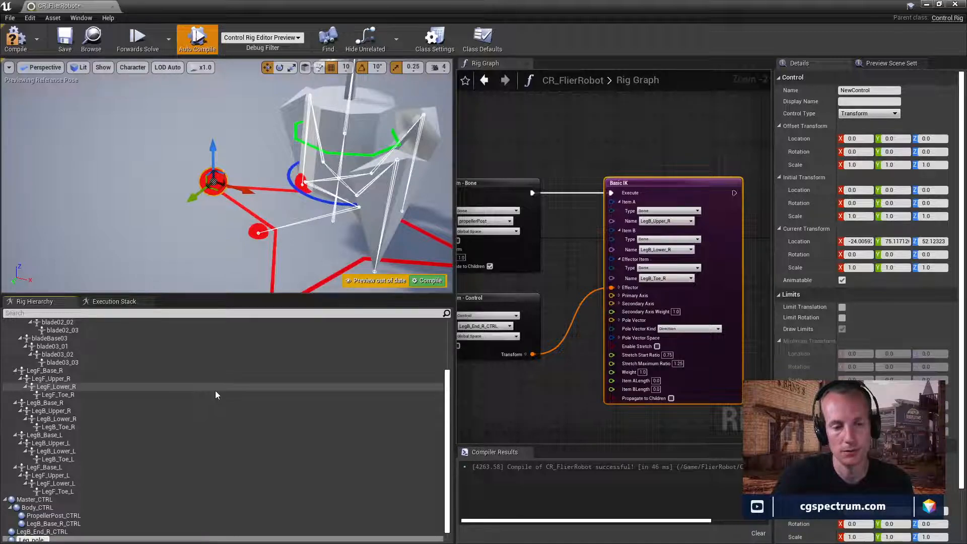
{"action": "type", "text": "Vector"}
{"action": "key", "text": "Return"}
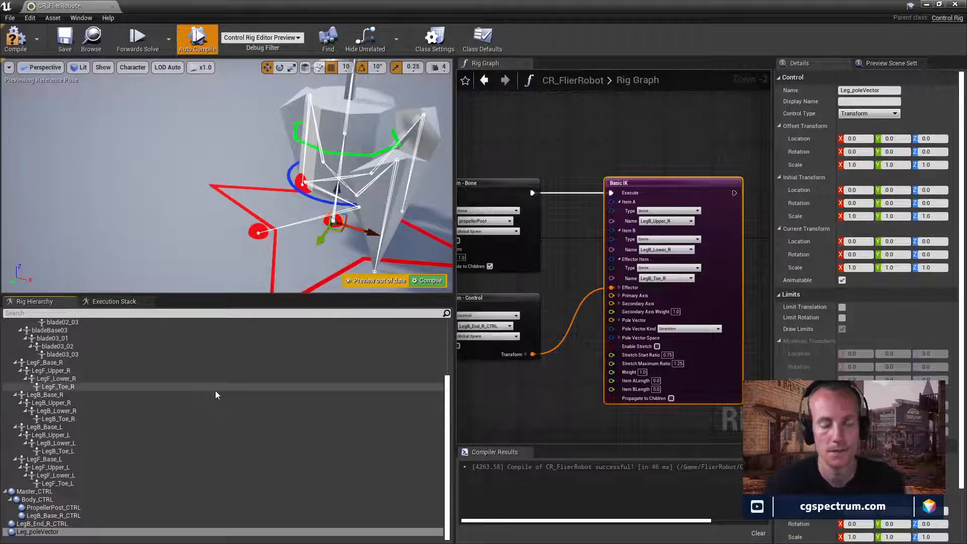
{"action": "left_click", "coordinate": [39, 532]}
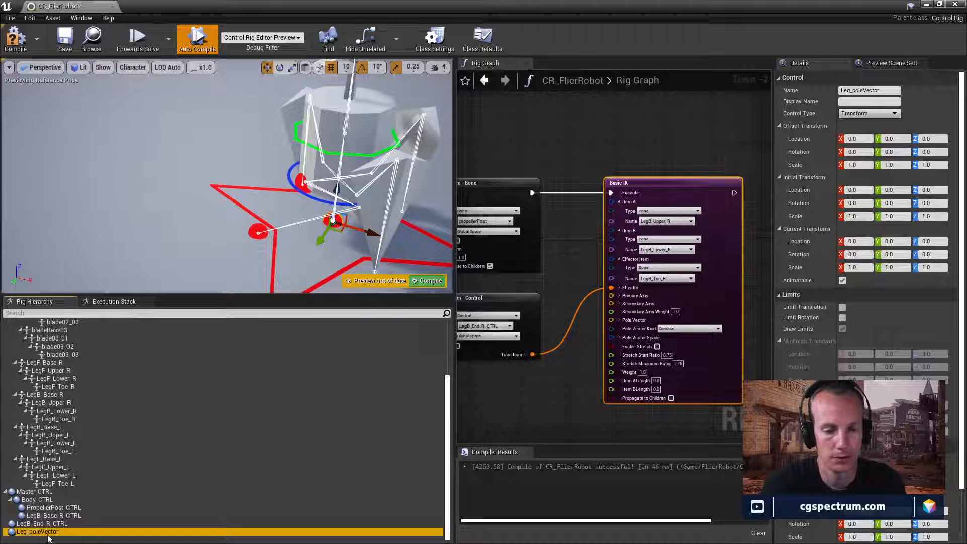
{"action": "double_click", "coordinate": [30, 532]}
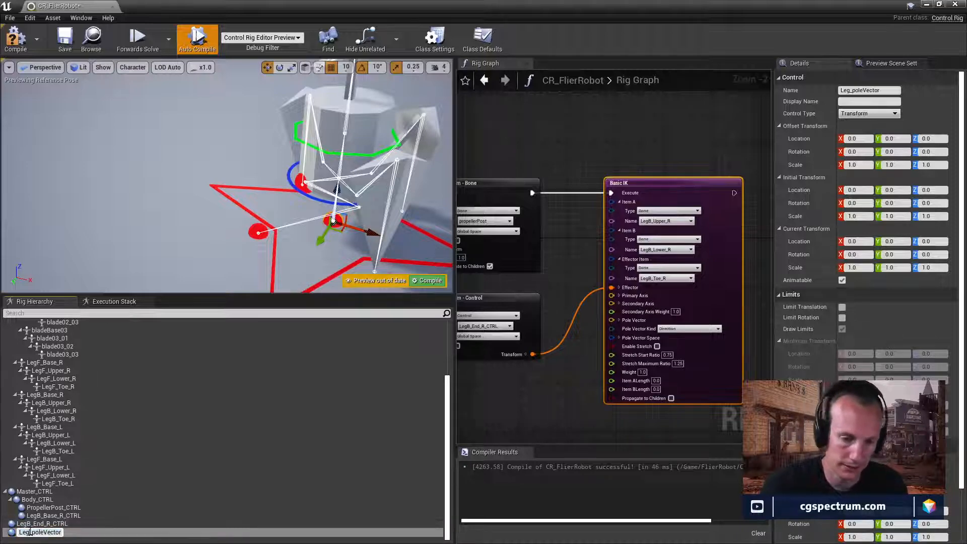
{"action": "type", "text": "B"}
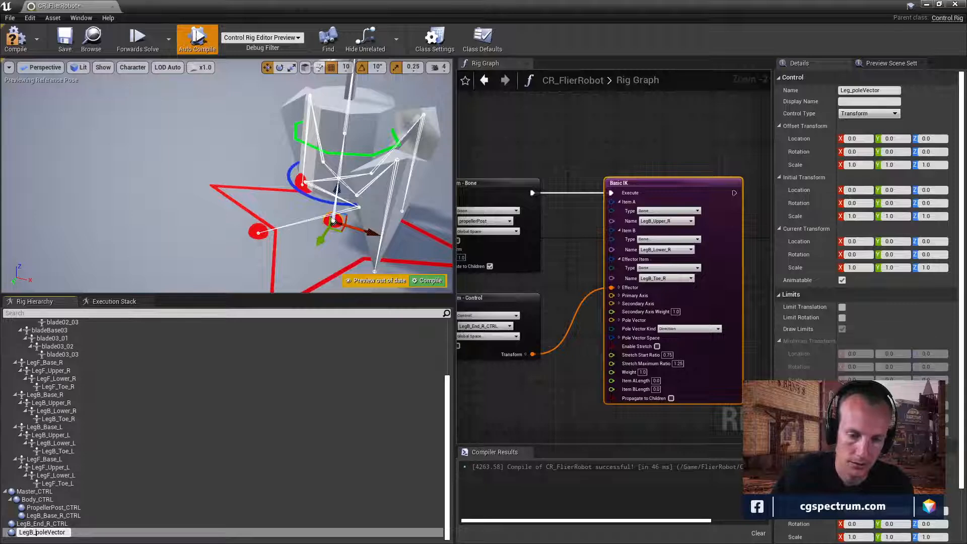
{"action": "key", "text": "Return"}
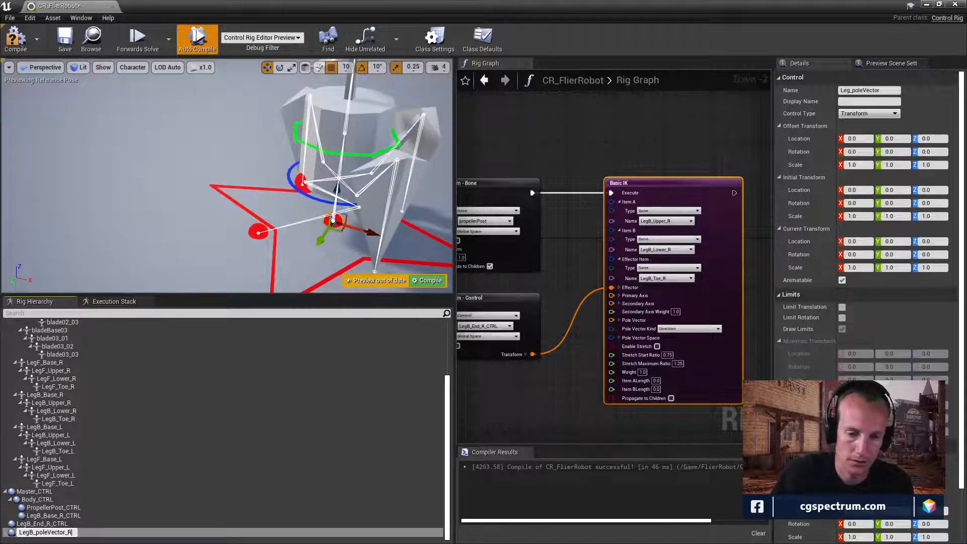
{"action": "type", "text": "_CTRL"}
{"action": "key", "text": "Return"}
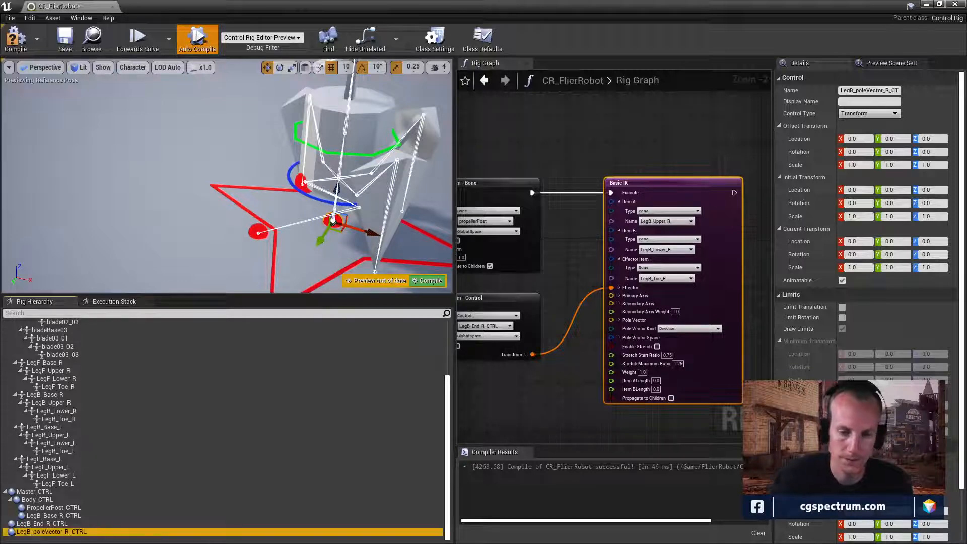
Step: Add a Get Control node for LegB_poleVector_R_CTRL below the LegB_End_R_CTRL node and expand the Pole Vector pin on Basic IK
{"action": "left_click_drag", "start_coordinate": [47, 534], "coordinate": [549, 395]}
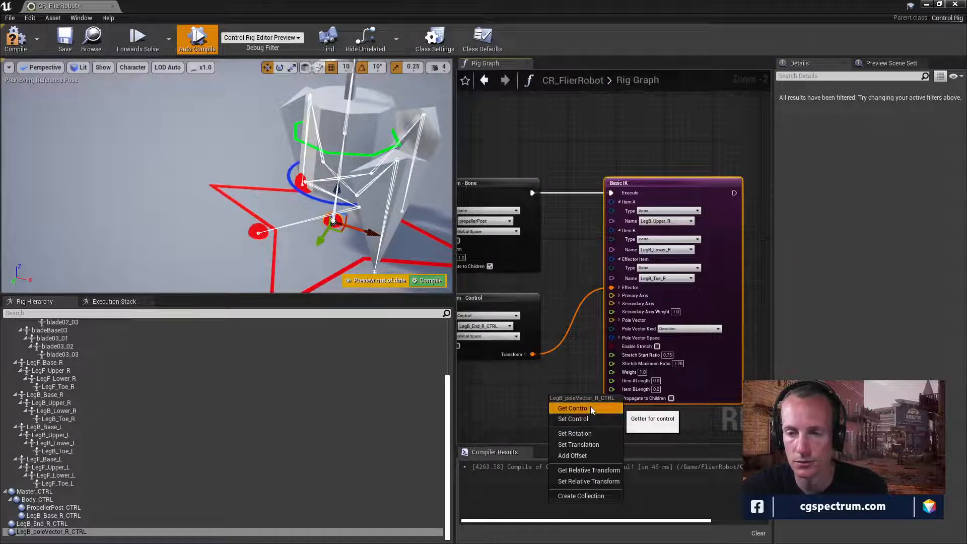
{"action": "left_click", "coordinate": [590, 406]}
{"action": "left_click_drag", "start_coordinate": [580, 398], "coordinate": [555, 355]}
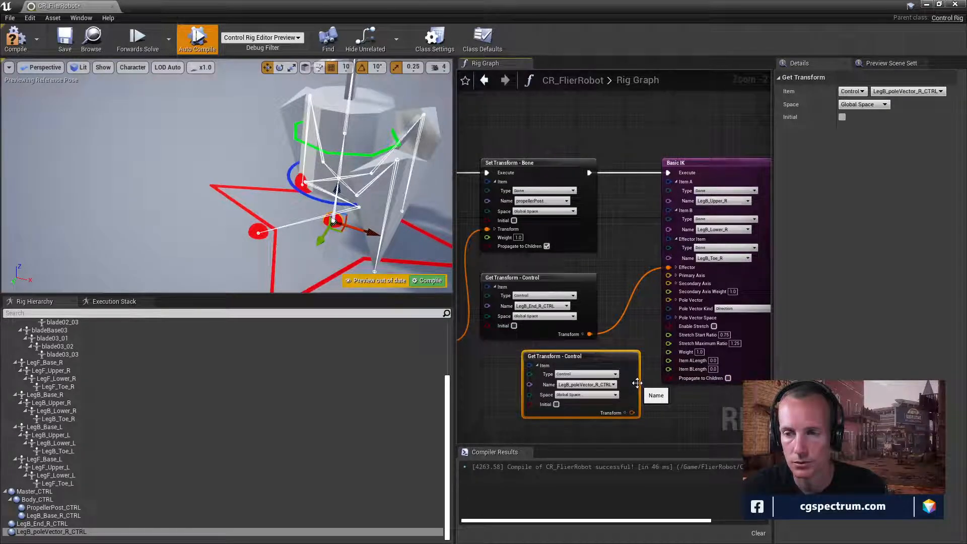
{"action": "left_click", "coordinate": [676, 301]}
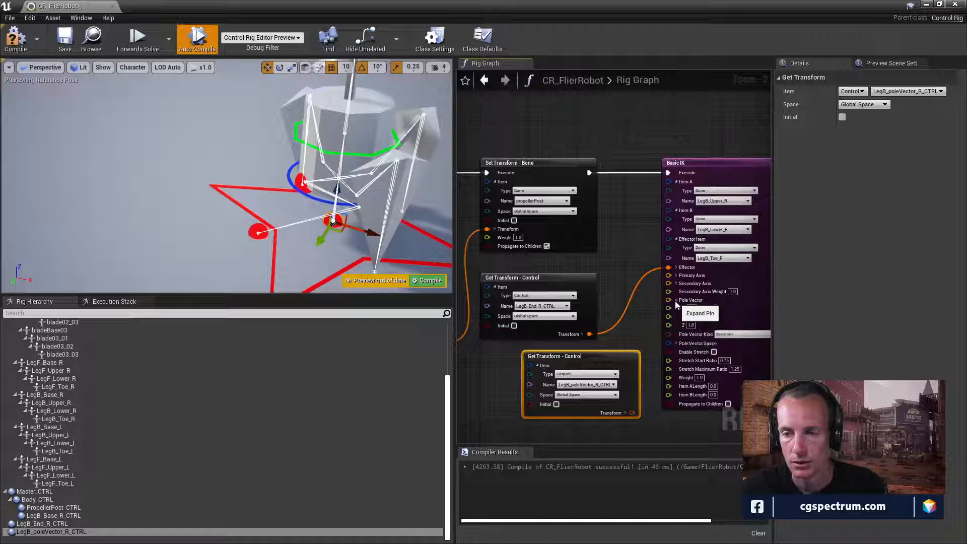
Step: Expand the Transform output of the LegB_poleVector_R_CTRL node and connect its Translation to the Pole Vector input on Basic IK
{"action": "left_click", "coordinate": [624, 412]}
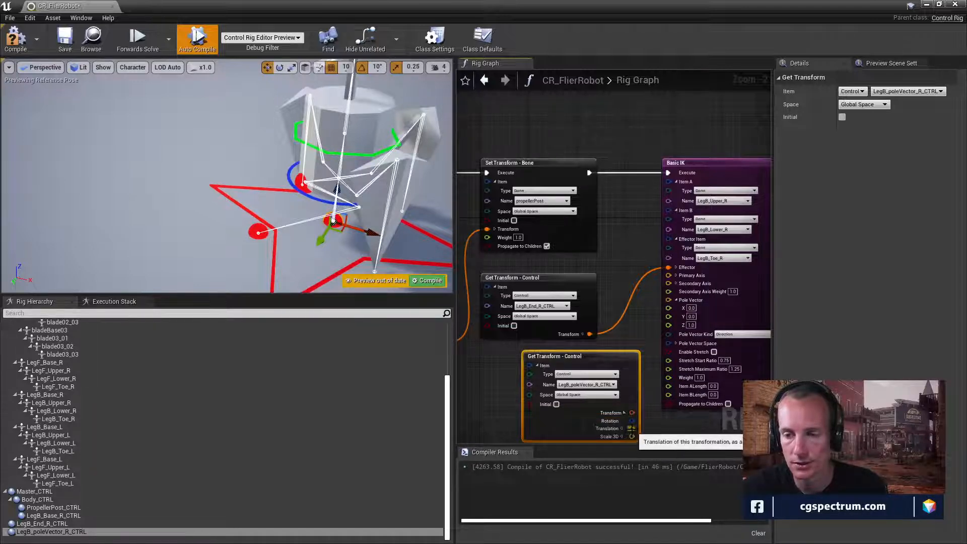
{"action": "left_click_drag", "start_coordinate": [632, 429], "coordinate": [671, 289]}
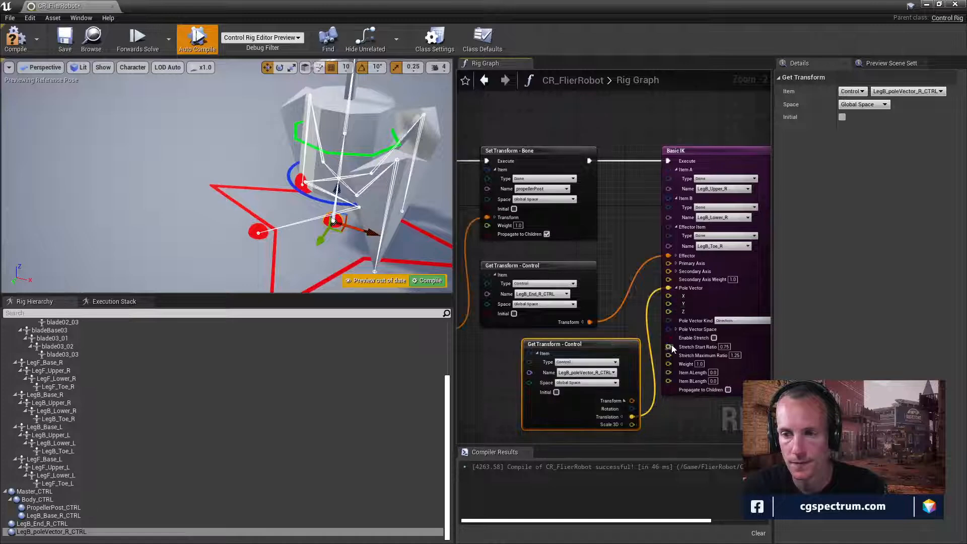
Step: Move LegB_poleVector_R_CTRL in the viewport away from the robot's body, out beyond the knee of the back right leg
{"action": "right_click_drag", "start_coordinate": [227, 177], "coordinate": [211, 189]}
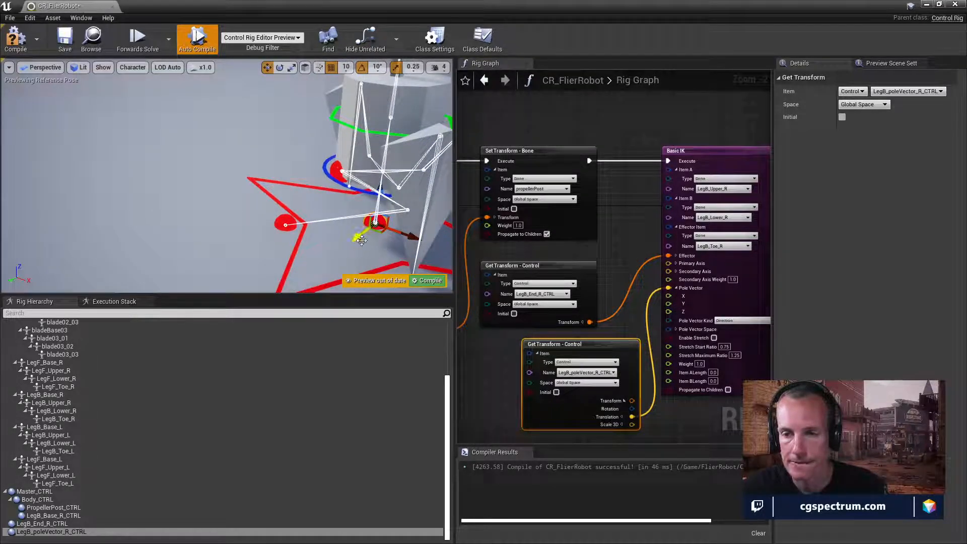
{"action": "left_click_drag", "start_coordinate": [357, 238], "coordinate": [308, 276]}
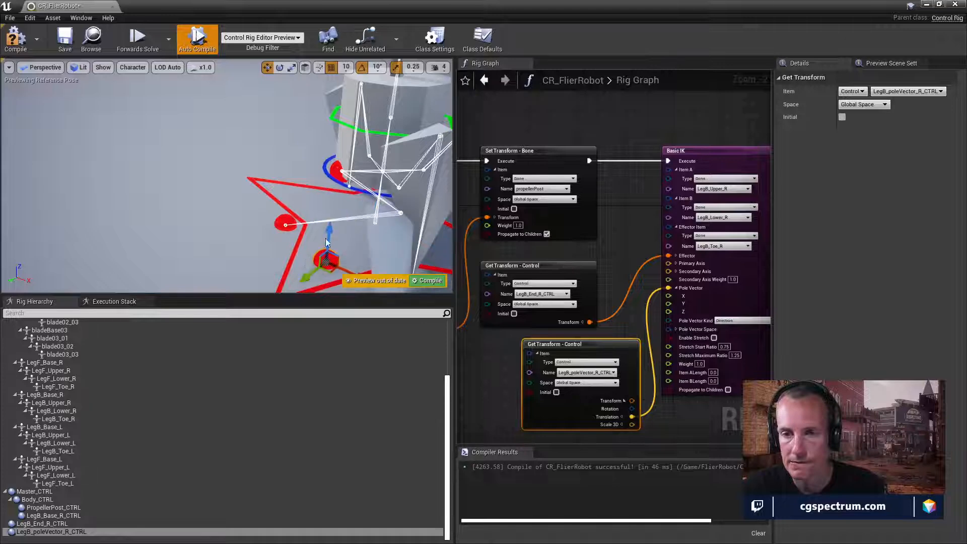
{"action": "right_click_drag", "start_coordinate": [332, 228], "coordinate": [278, 136]}
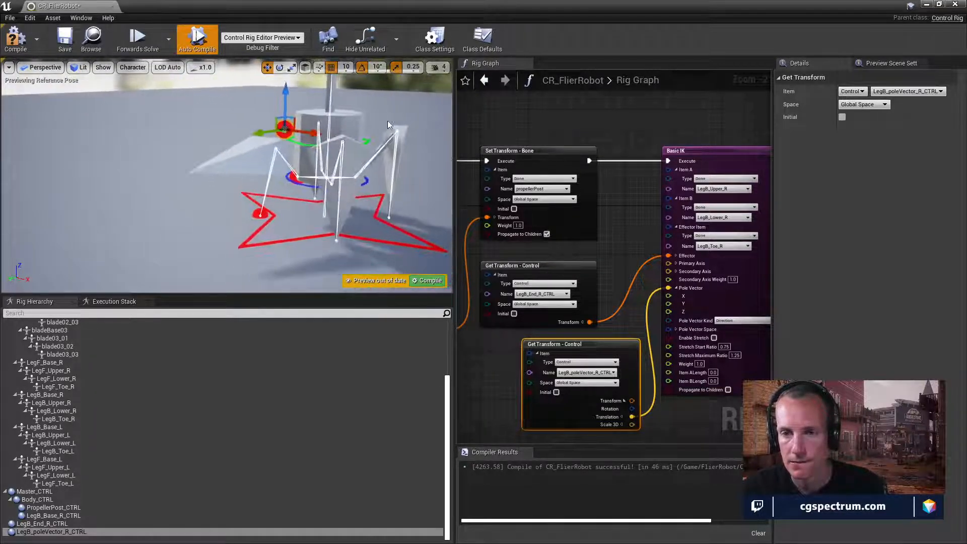
{"action": "left_click_drag", "start_coordinate": [278, 136], "coordinate": [227, 128]}
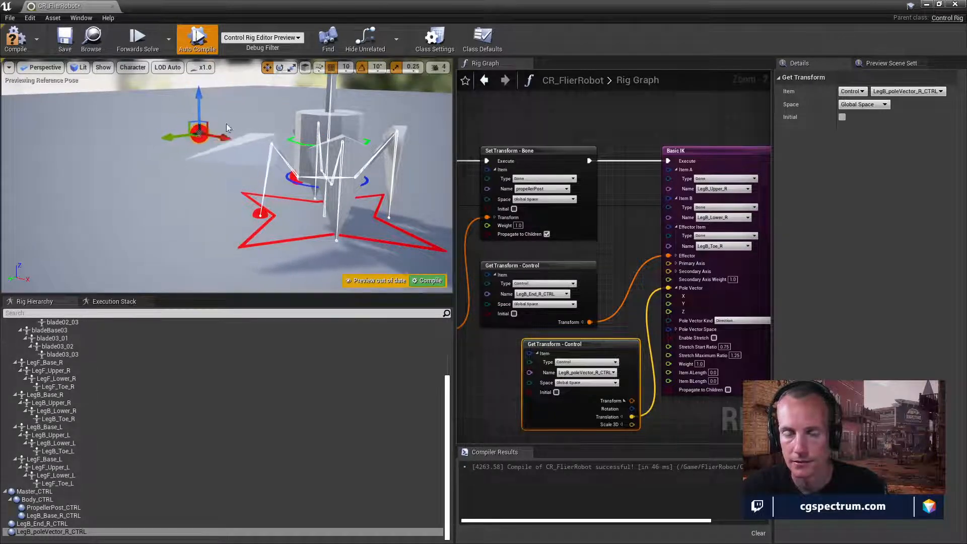
{"action": "right_click_drag", "start_coordinate": [263, 157], "coordinate": [312, 158]}
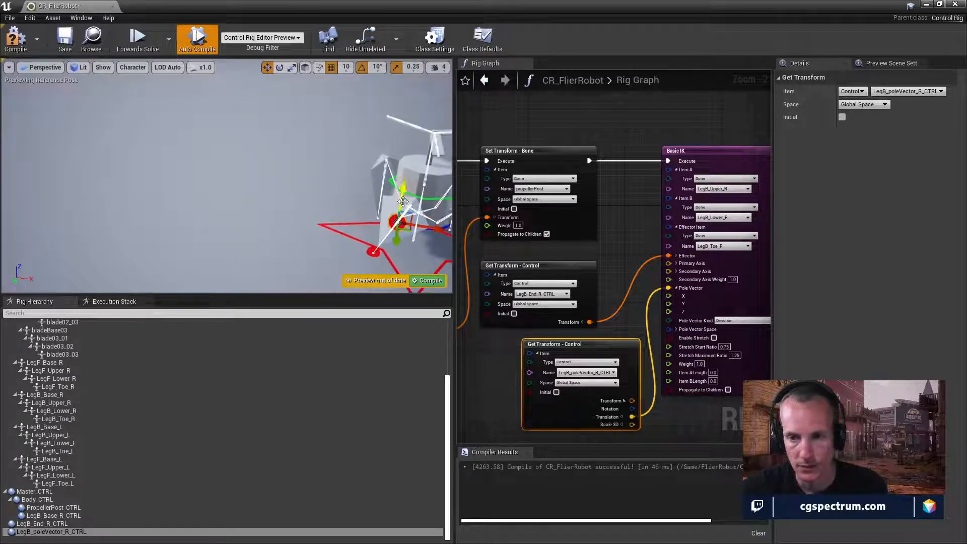
{"action": "left_click_drag", "start_coordinate": [436, 227], "coordinate": [367, 212]}
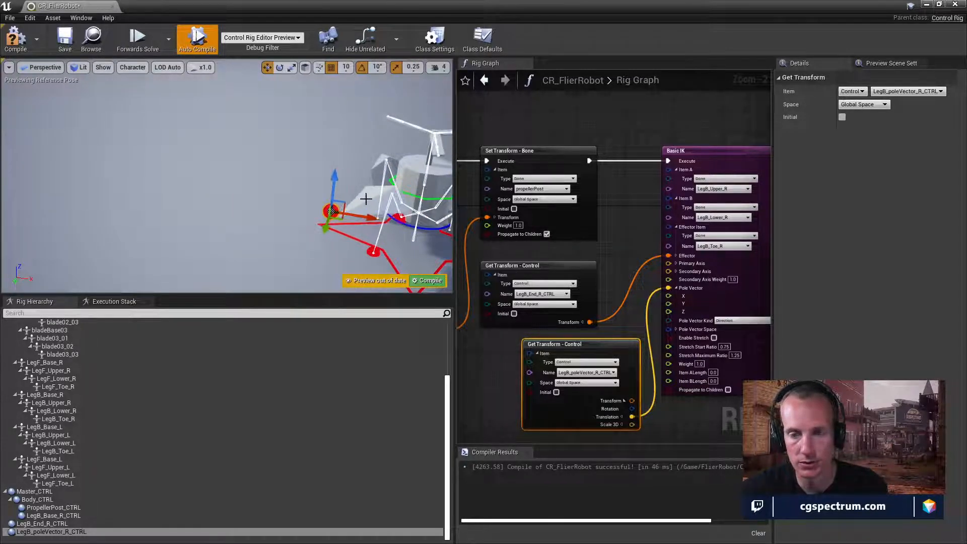
Step: Check the pole vector control's placement against the back right leg and raise it slightly higher above the knee
{"action": "right_click_drag", "start_coordinate": [367, 198], "coordinate": [380, 164]}
{"action": "right_click_drag", "start_coordinate": [328, 215], "coordinate": [293, 213]}
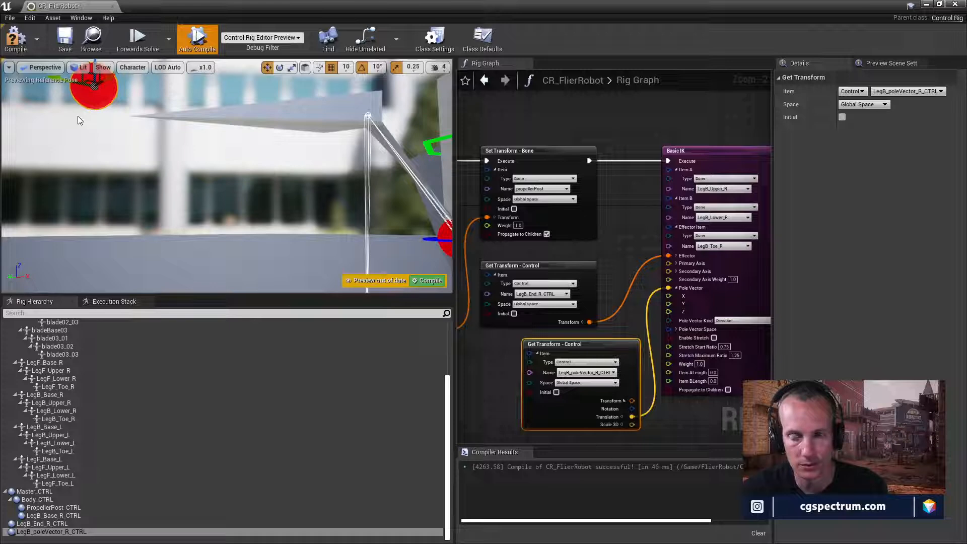
{"action": "right_click_drag", "start_coordinate": [77, 116], "coordinate": [96, 149]}
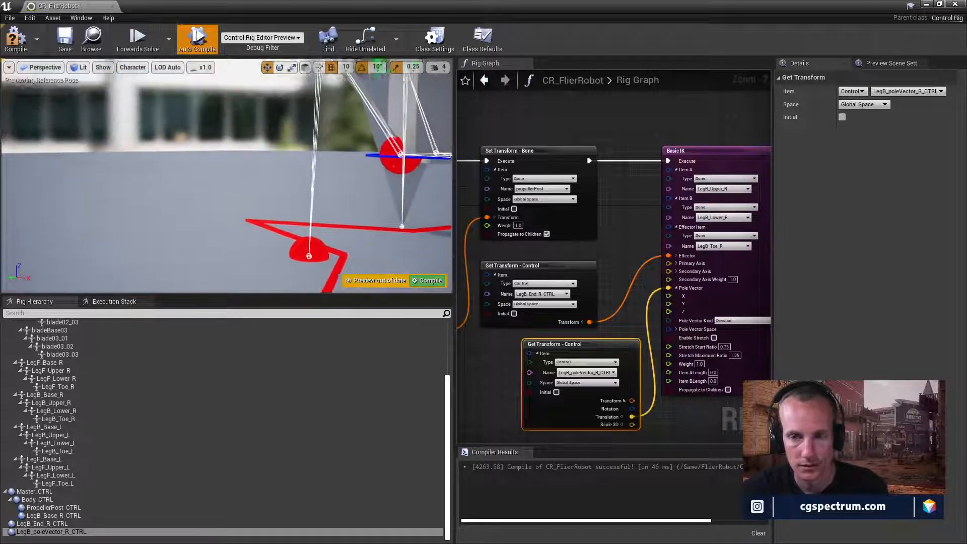
{"action": "mouse_move", "coordinate": [171, 190]}
{"action": "right_mouse_down"}
{"action": "mouse_move", "coordinate": [173, 166]}
{"action": "mouse_move", "coordinate": [170, 190]}
{"action": "right_mouse_up"}
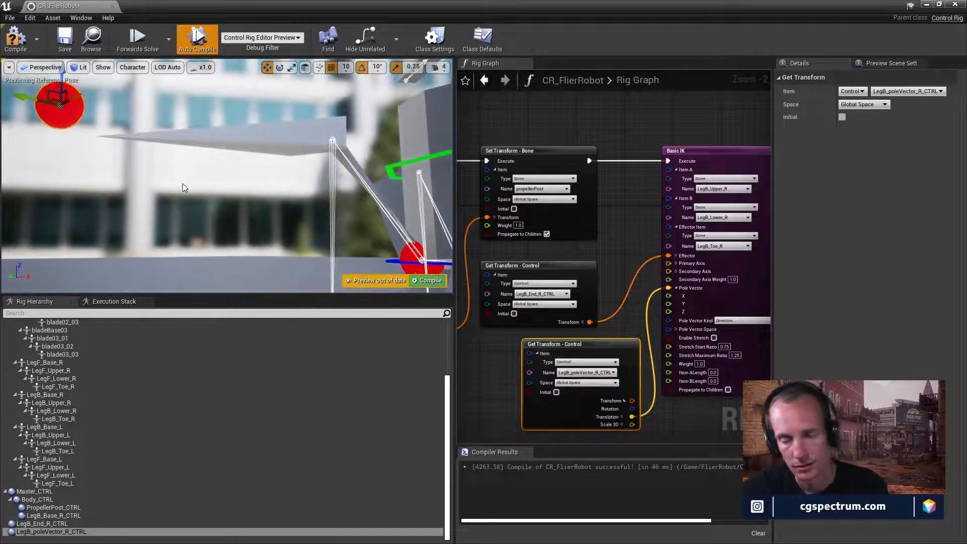
{"action": "right_click_drag", "start_coordinate": [216, 158], "coordinate": [244, 221]}
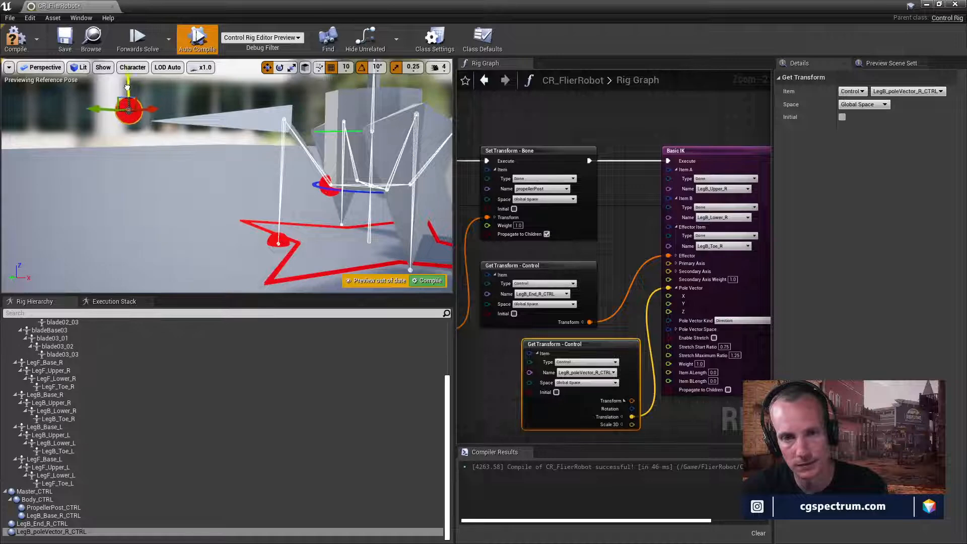
{"action": "mouse_move", "coordinate": [128, 87]}
{"action": "left_mouse_down"}
{"action": "mouse_move", "coordinate": [127, 204]}
{"action": "mouse_move", "coordinate": [129, 78]}
{"action": "left_mouse_up"}
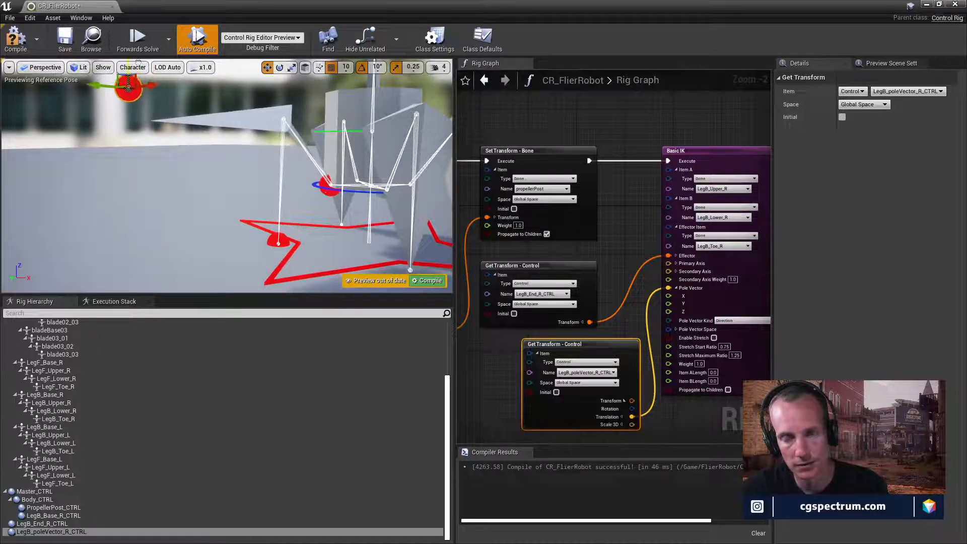
{"action": "right_click_drag", "start_coordinate": [191, 123], "coordinate": [217, 209]}
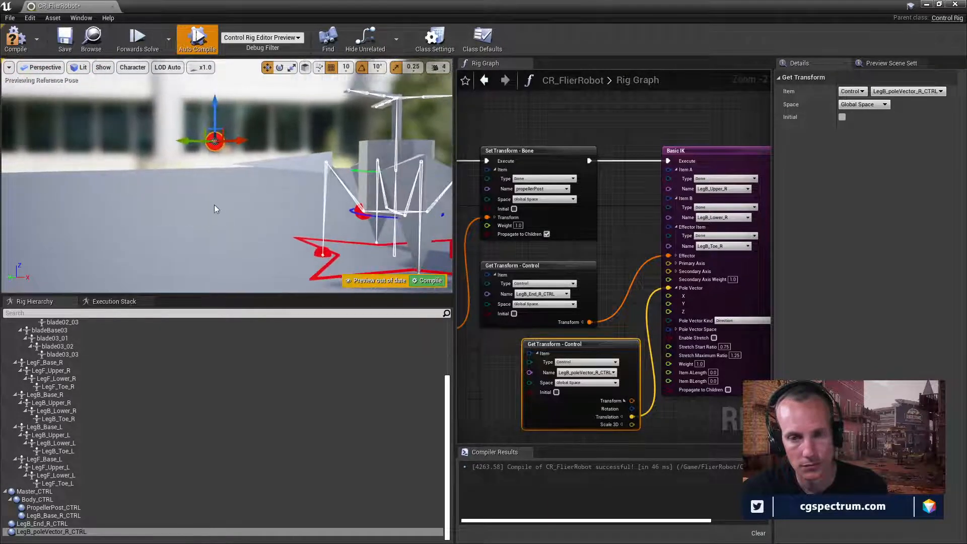
Step: Set the initial transform of LegB_poleVector_R_CTRL from its current position and compile the rig
{"action": "right_click", "coordinate": [212, 144]}
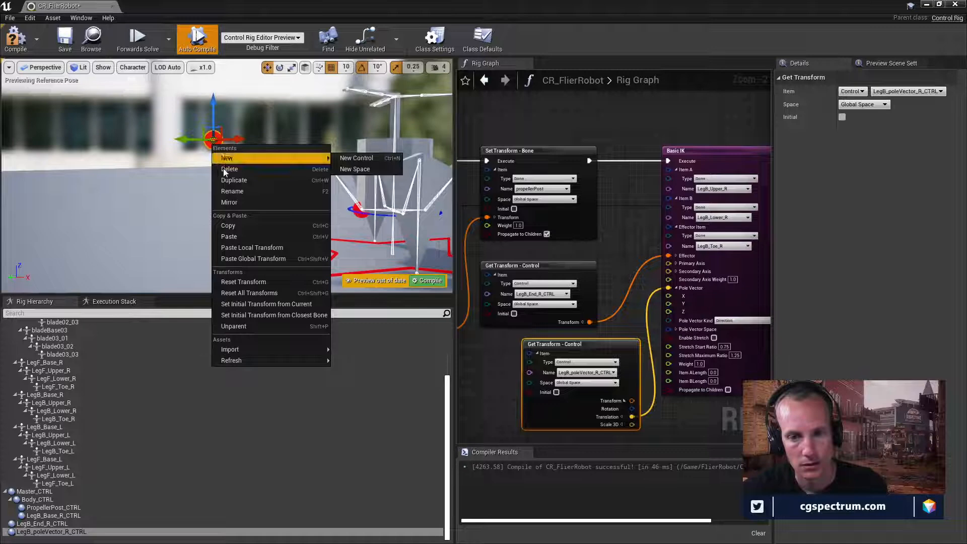
{"action": "left_click", "coordinate": [264, 306]}
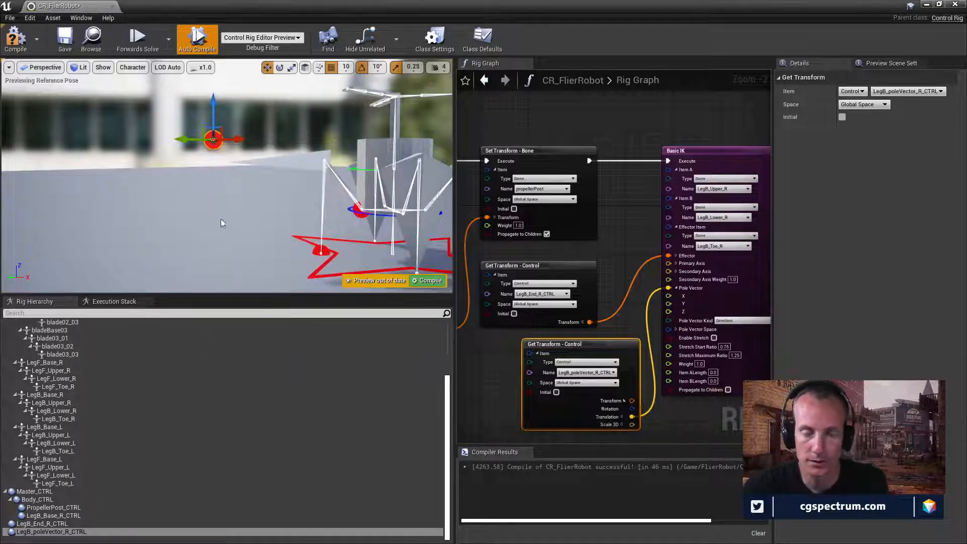
{"action": "left_click", "coordinate": [15, 38]}
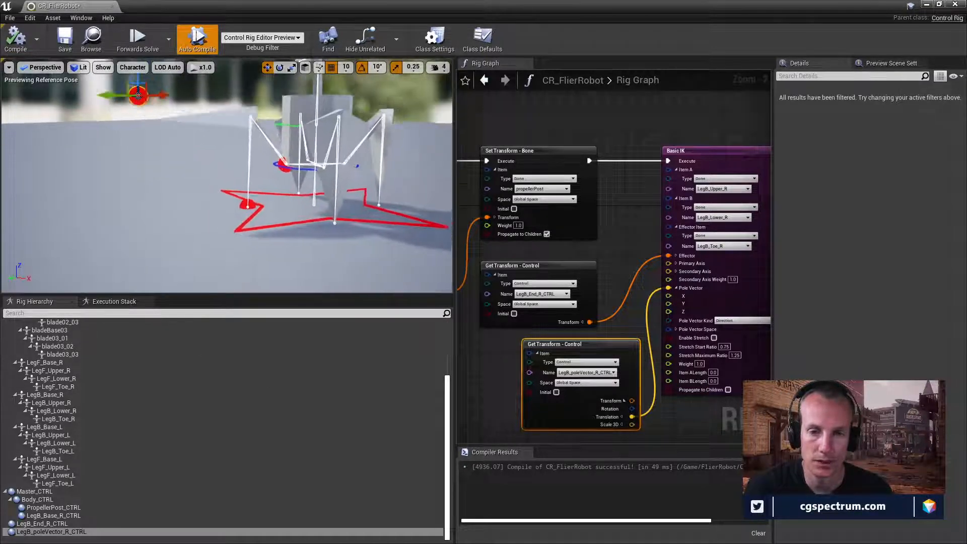
Step: Test the back right leg's IK by moving LegB_End_R_CTRL outward, and recompile to reset the pose
{"action": "middle_click_drag", "start_coordinate": [225, 120], "coordinate": [211, 109]}
{"action": "mouse_move", "coordinate": [206, 140]}
{"action": "left_mouse_down"}
{"action": "mouse_move", "coordinate": [196, 158]}
{"action": "mouse_move", "coordinate": [255, 171]}
{"action": "mouse_move", "coordinate": [192, 133]}
{"action": "left_mouse_up"}
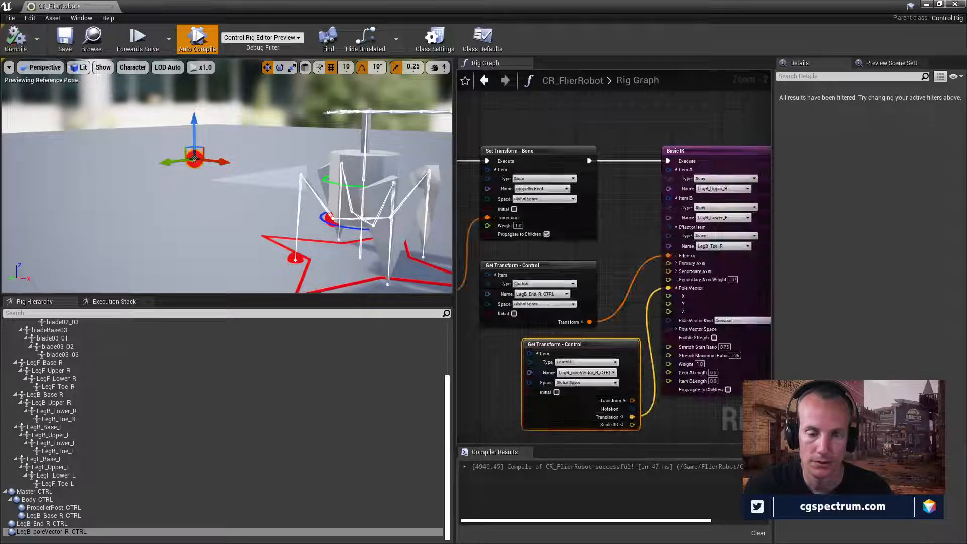
{"action": "right_click_drag", "start_coordinate": [193, 136], "coordinate": [189, 262]}
{"action": "left_click", "coordinate": [187, 242]}
{"action": "right_click_drag", "start_coordinate": [261, 205], "coordinate": [258, 217]}
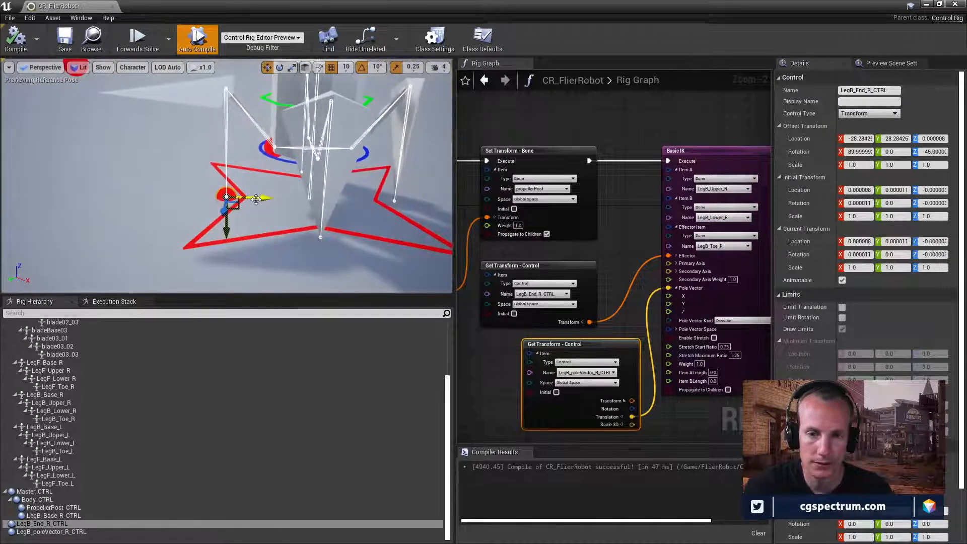
{"action": "left_click_drag", "start_coordinate": [257, 199], "coordinate": [200, 185]}
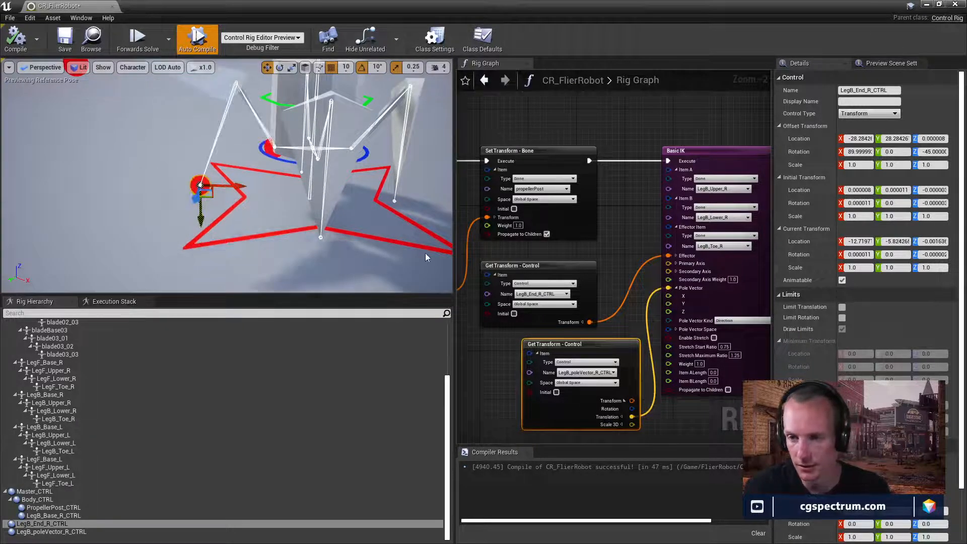
{"action": "right_click_drag", "start_coordinate": [628, 315], "coordinate": [612, 295]}
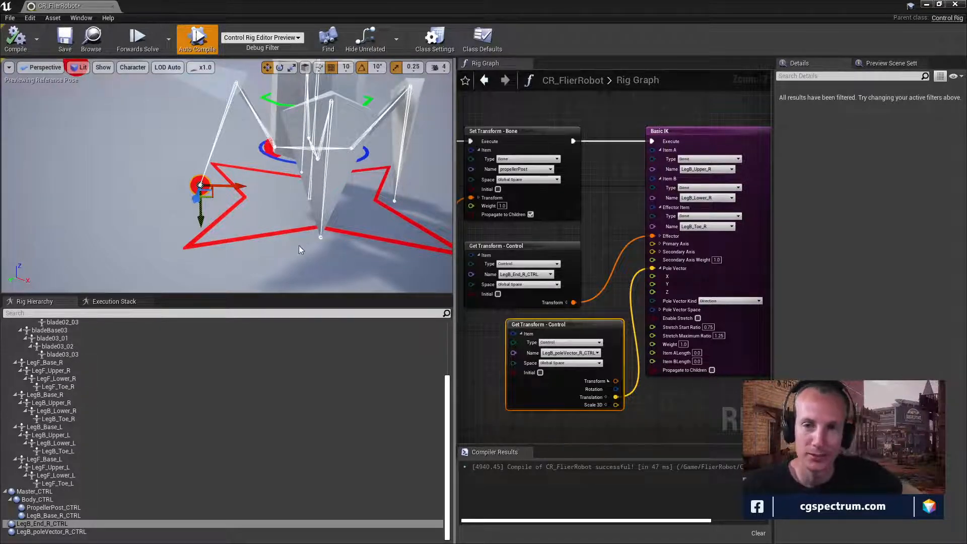
{"action": "right_click_drag", "start_coordinate": [223, 246], "coordinate": [178, 209]}
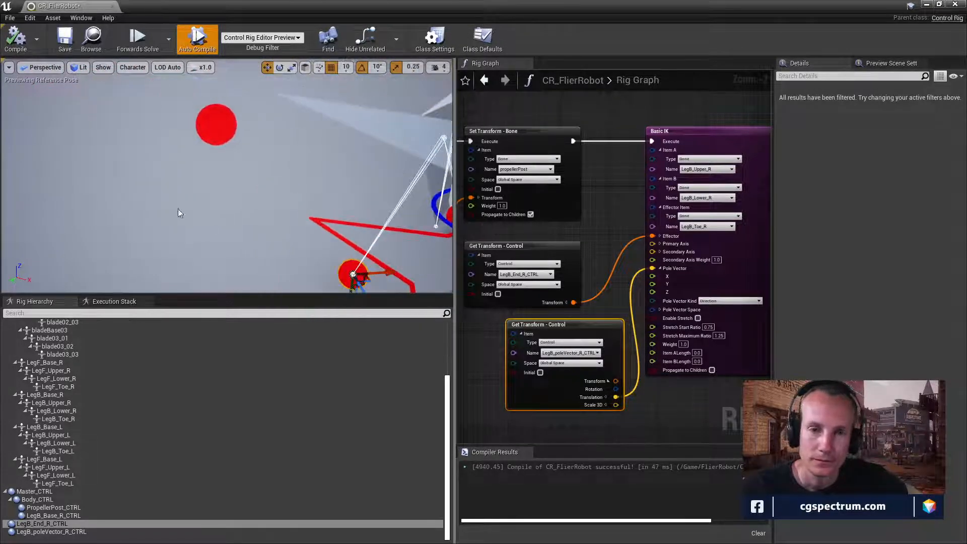
{"action": "left_click", "coordinate": [16, 38]}
{"action": "right_click_drag", "start_coordinate": [114, 122], "coordinate": [195, 188]}
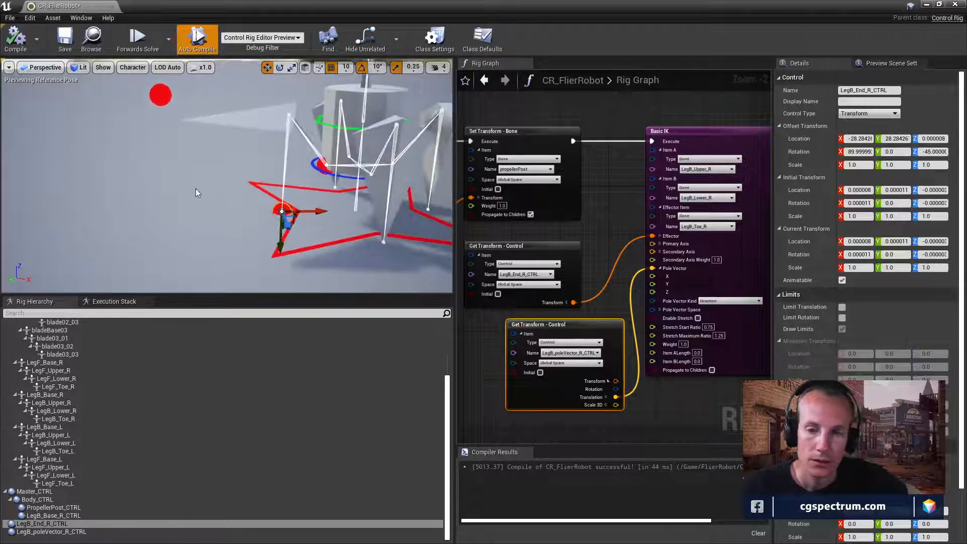
Step: Move LegB_poleVector_R_CTRL down along Z by about 10.4 units to test the pole vector
{"action": "left_click", "coordinate": [160, 94]}
{"action": "right_click_drag", "start_coordinate": [185, 134], "coordinate": [173, 116]}
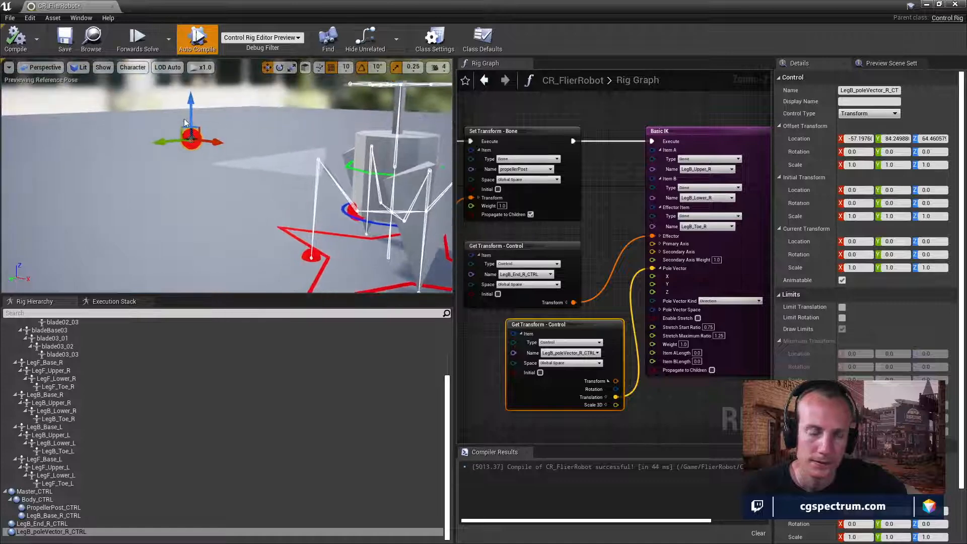
{"action": "left_click_drag", "start_coordinate": [193, 103], "coordinate": [199, 124]}
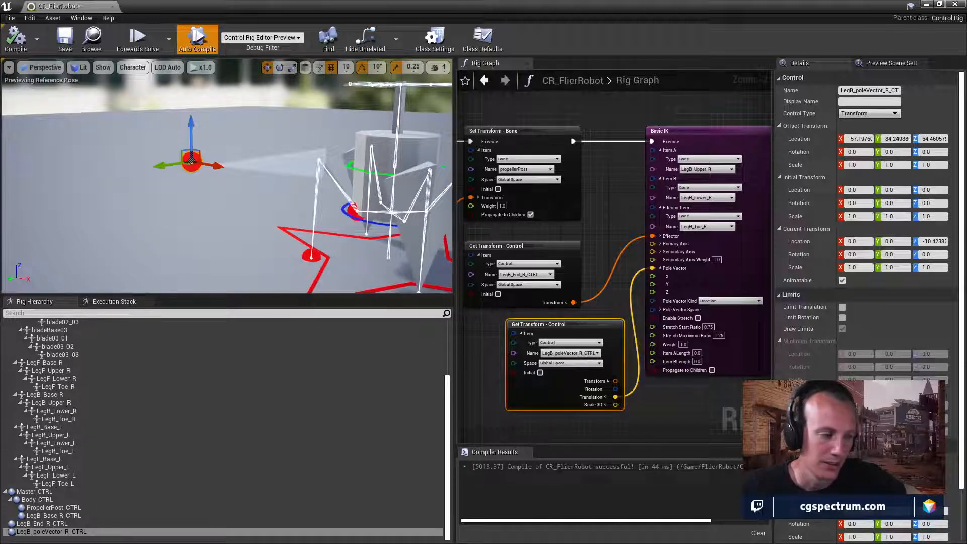
{"action": "key", "text": "alt+Tab"}
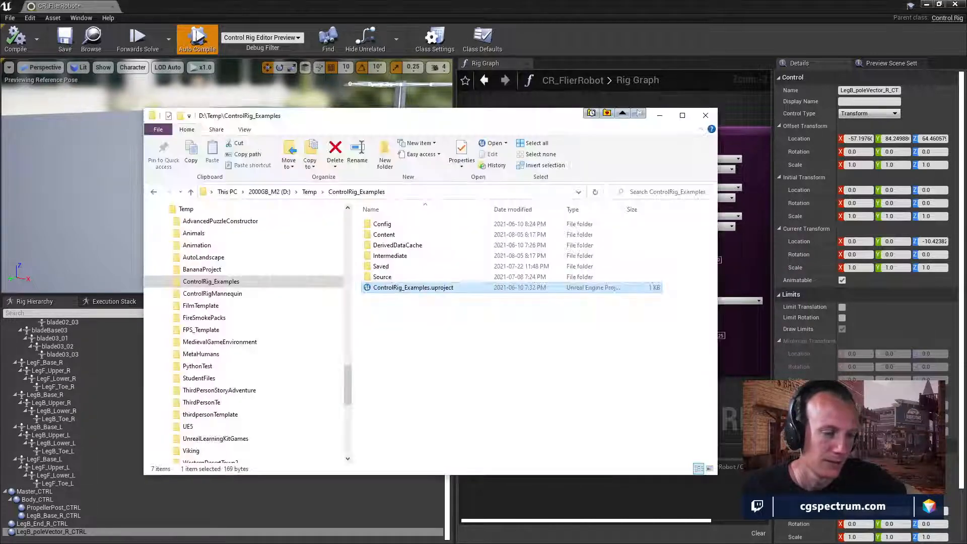
{"action": "key", "text": "alt+Tab"}
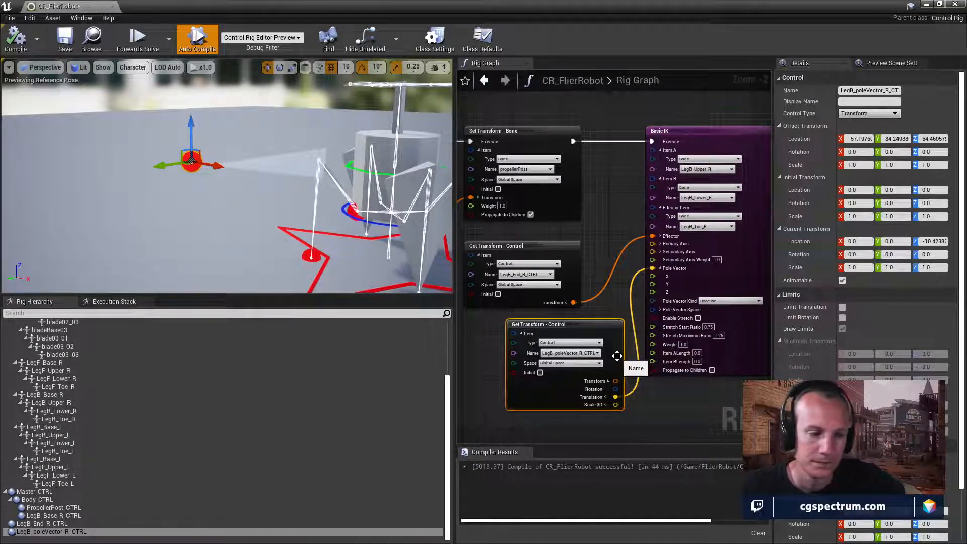
{"action": "right_click_drag", "start_coordinate": [237, 207], "coordinate": [259, 219]}
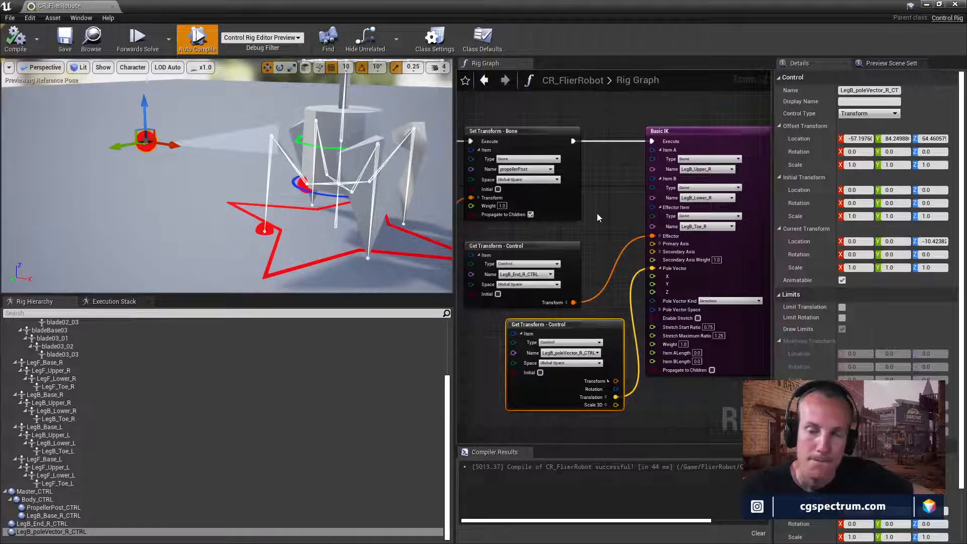
{"action": "right_click_drag", "start_coordinate": [597, 213], "coordinate": [624, 205]}
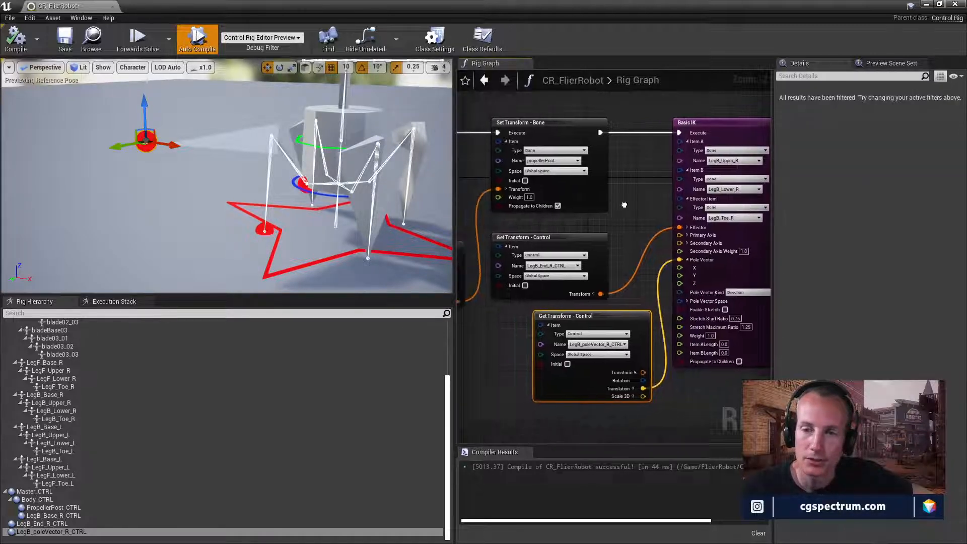
Step: Inspect the back right leg's joints up close, highlighting LegB_Toe_R and LegB_Lower_R to see which segments they cover
{"action": "right_click_drag", "start_coordinate": [237, 169], "coordinate": [251, 173]}
{"action": "left_click", "coordinate": [245, 168]}
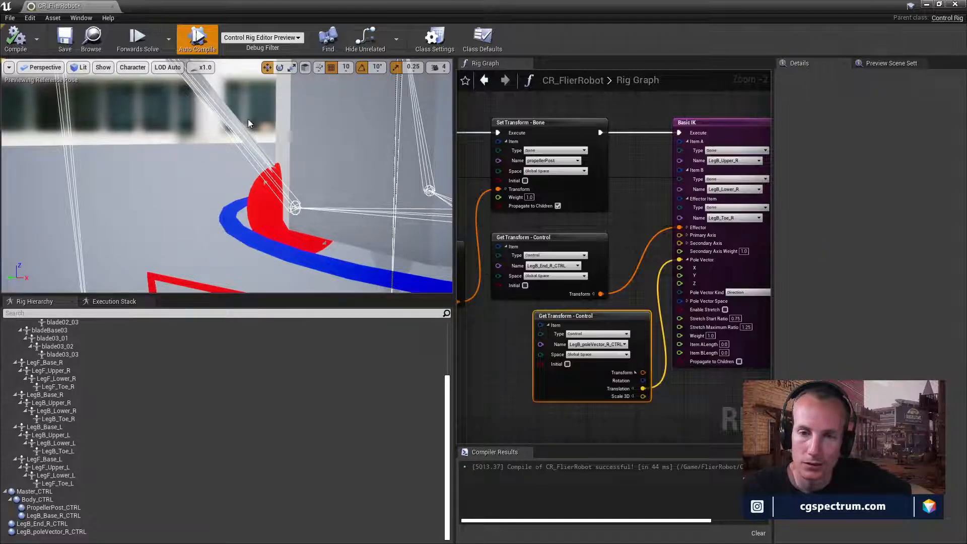
{"action": "right_click_drag", "start_coordinate": [248, 123], "coordinate": [235, 125]}
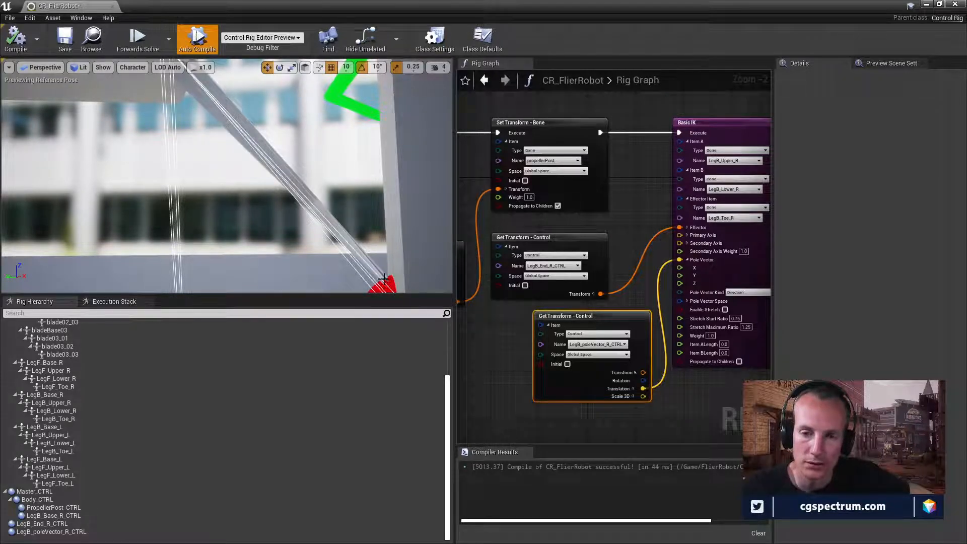
{"action": "right_click_drag", "start_coordinate": [284, 162], "coordinate": [285, 163]}
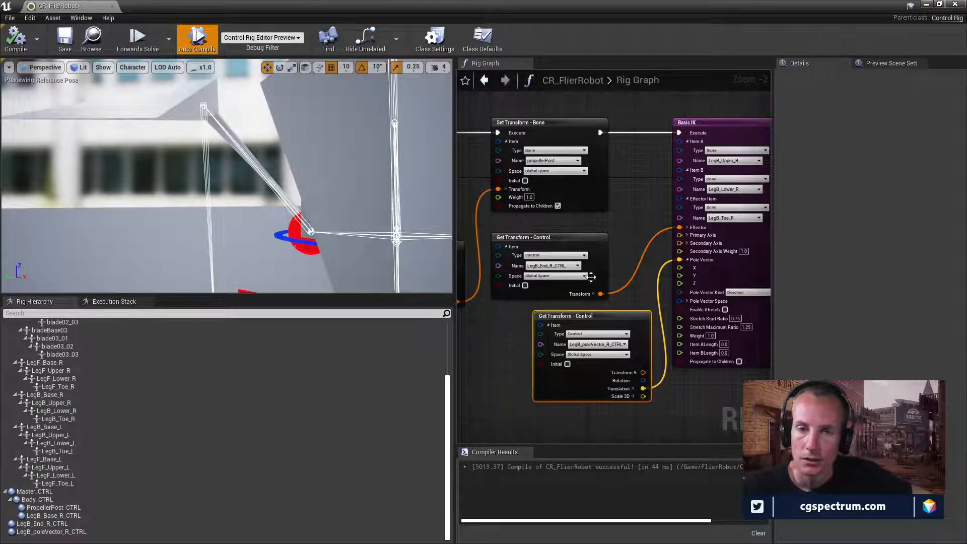
{"action": "right_click_drag", "start_coordinate": [244, 174], "coordinate": [244, 174]}
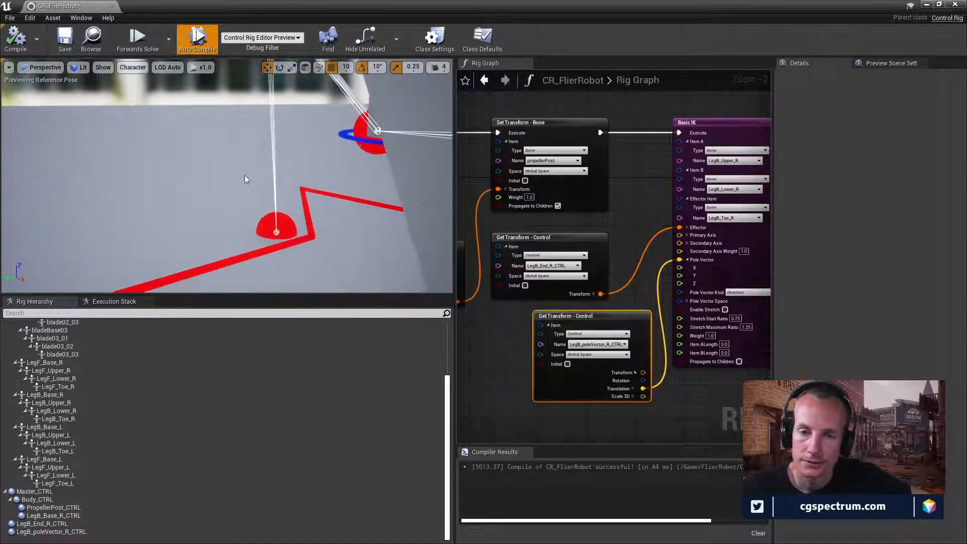
{"action": "scroll", "coordinate": [65, 418], "scroll_direction": "up", "scroll_amount": 2}
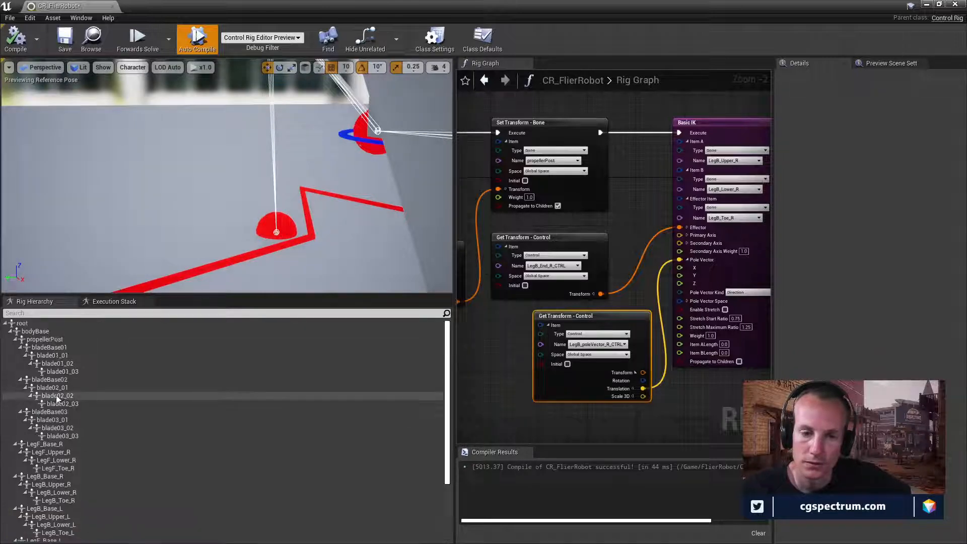
{"action": "left_click", "coordinate": [71, 452]}
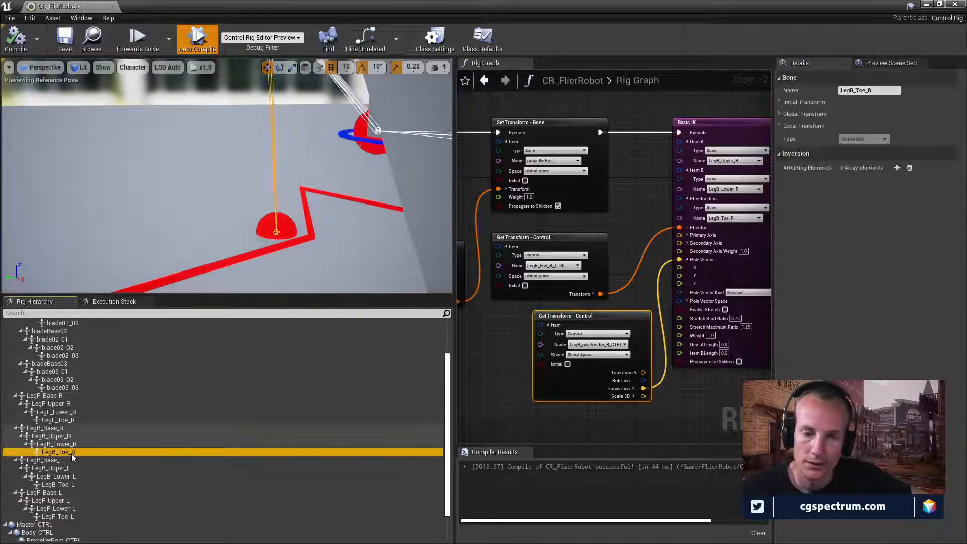
{"action": "left_click", "coordinate": [62, 443]}
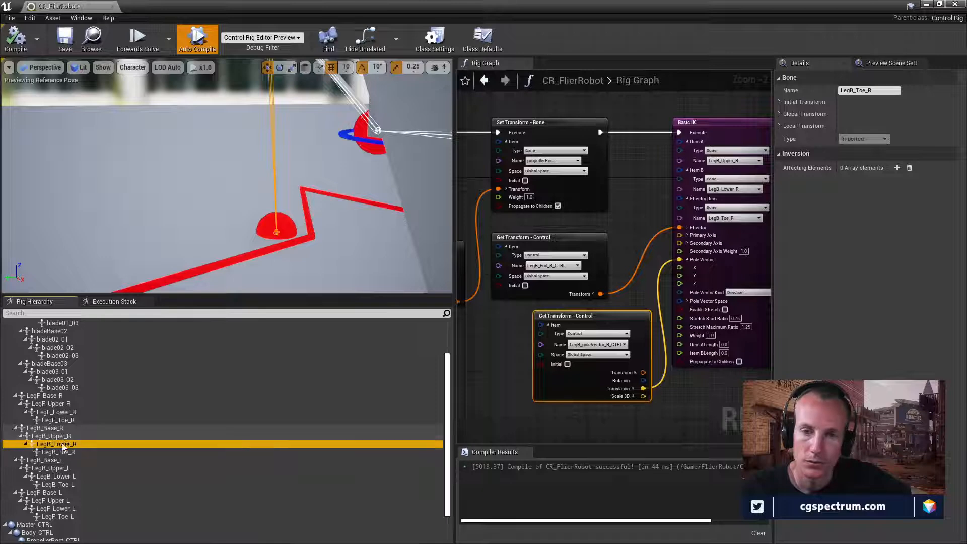
{"action": "right_click_drag", "start_coordinate": [199, 209], "coordinate": [202, 205]}
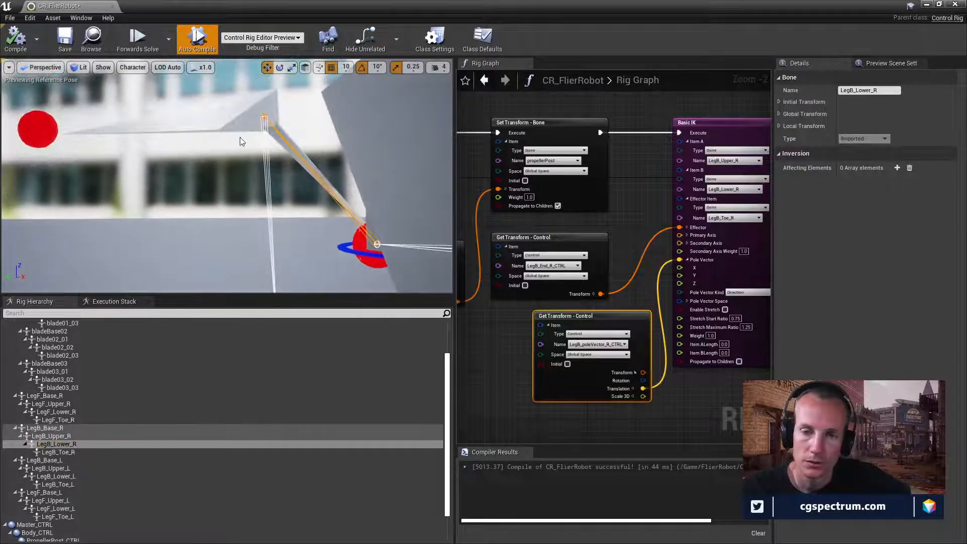
{"action": "left_click", "coordinate": [260, 114]}
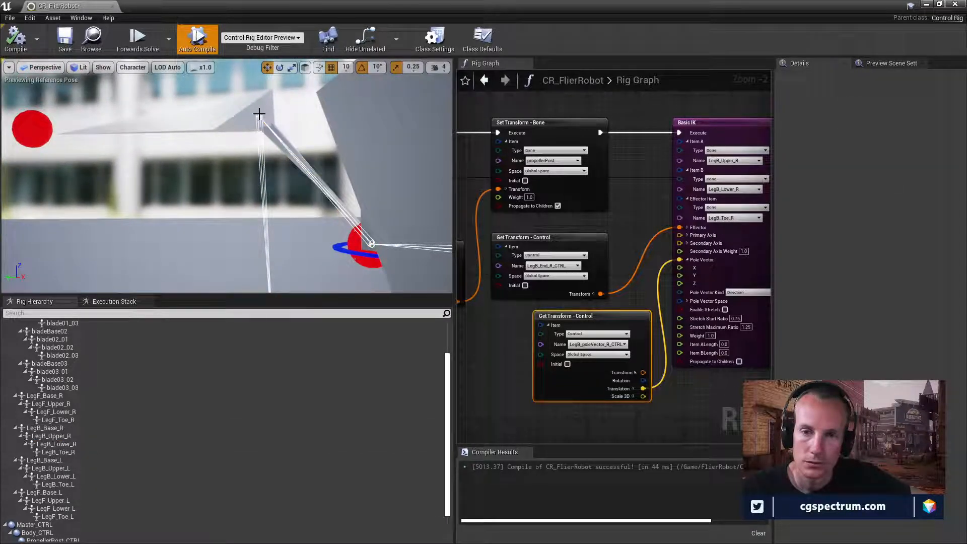
{"action": "right_click_drag", "start_coordinate": [258, 114], "coordinate": [258, 116]}
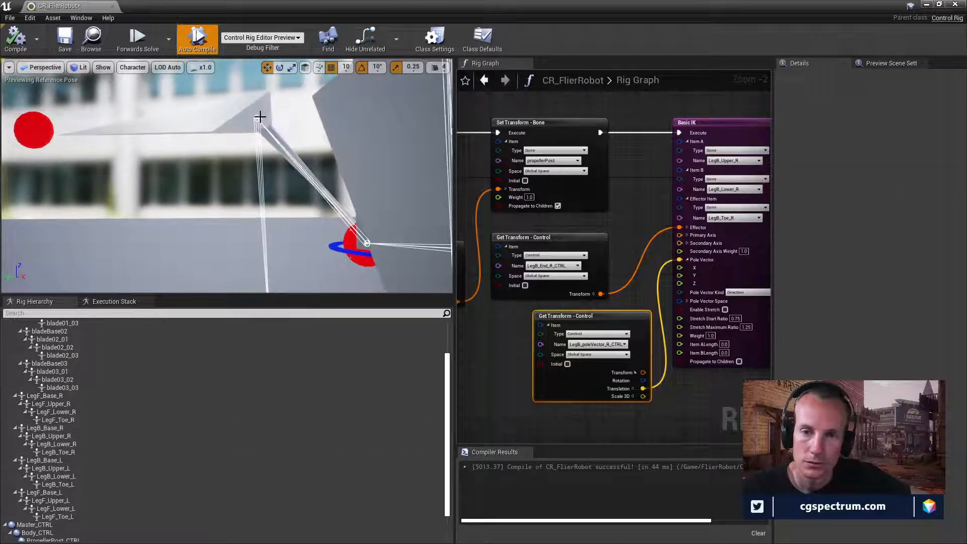
Step: Check the back right leg's chain by highlighting LegB_Lower_R, LegB_Upper_R and LegB_Base_R in turn
{"action": "left_click", "coordinate": [56, 476]}
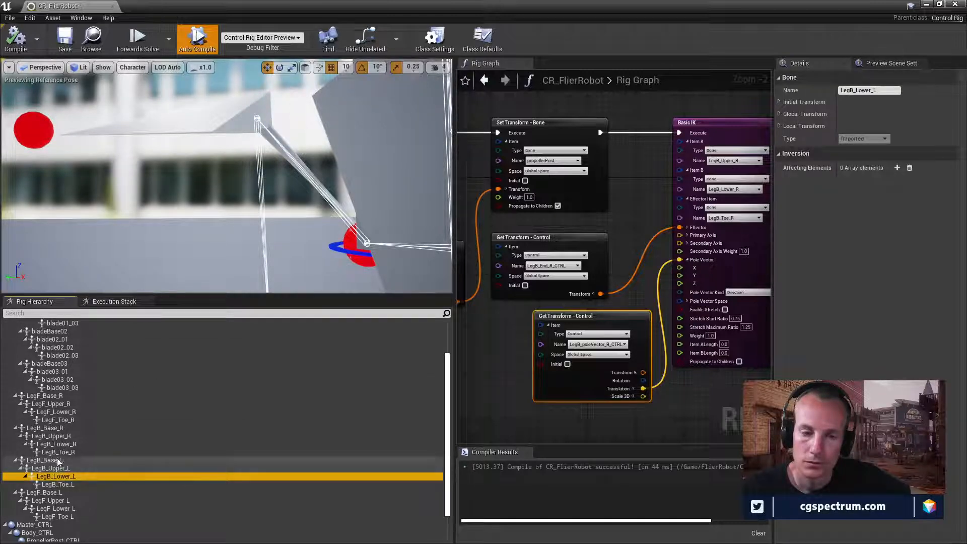
{"action": "left_click", "coordinate": [58, 443]}
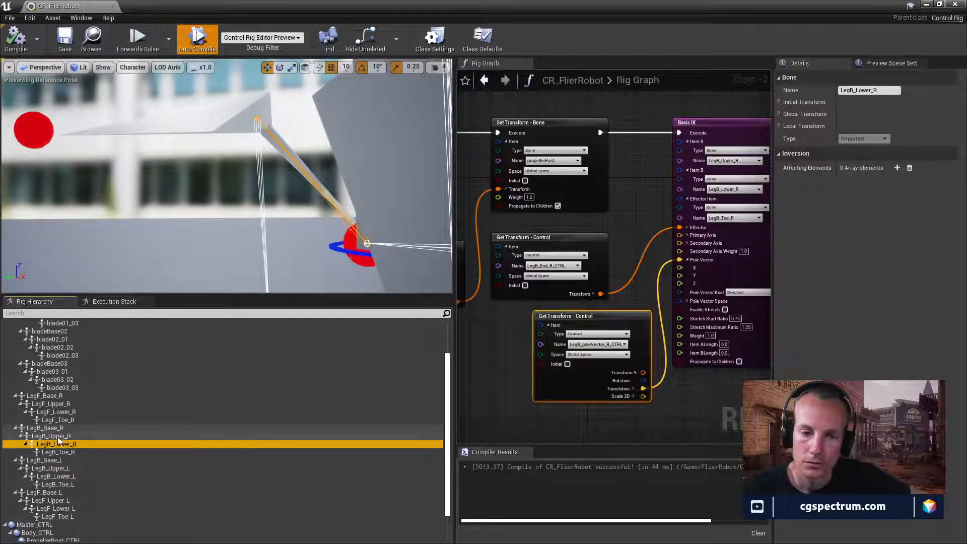
{"action": "left_click", "coordinate": [58, 436]}
{"action": "right_click_drag", "start_coordinate": [302, 167], "coordinate": [298, 201]}
{"action": "right_click_drag", "start_coordinate": [201, 243], "coordinate": [180, 289]}
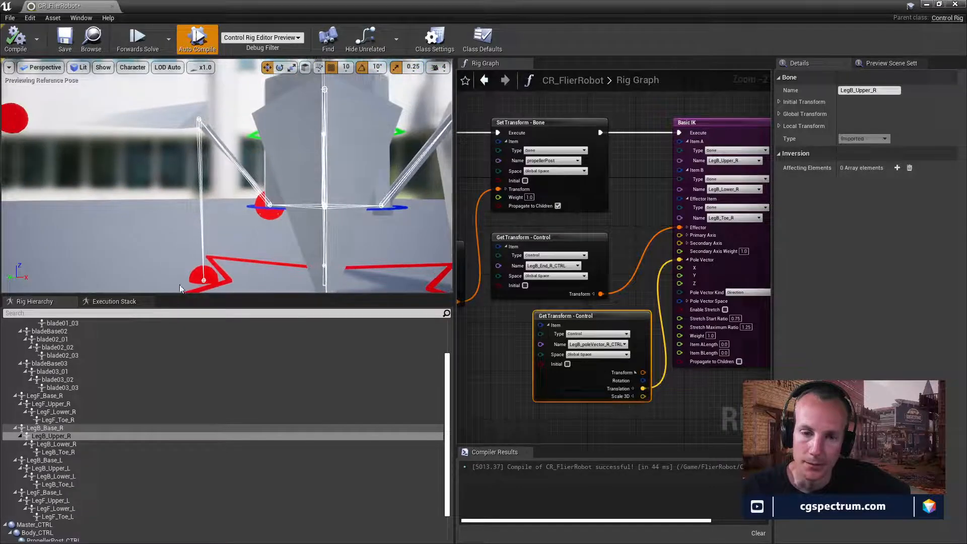
{"action": "left_click", "coordinate": [56, 430]}
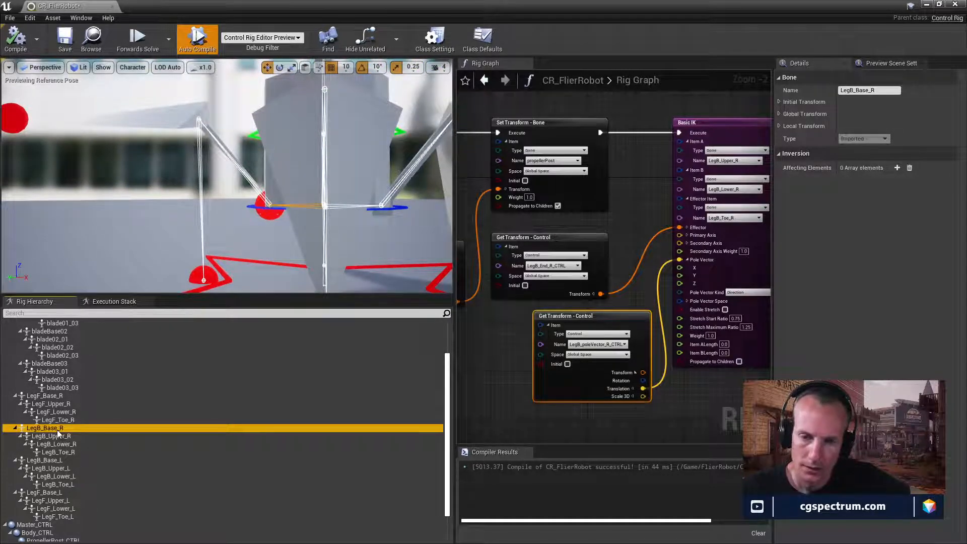
{"action": "left_click", "coordinate": [56, 437]}
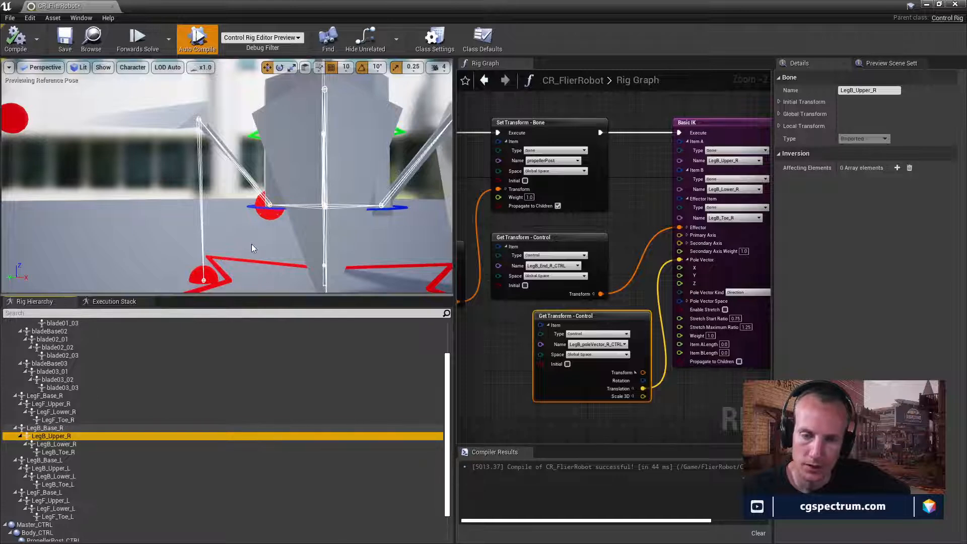
Step: Highlight LegB_Upper_L and LegF_Lower_R and view them from other angles to compare their bones with the back right leg
{"action": "left_click_drag", "start_coordinate": [202, 192], "coordinate": [229, 186], "text": "alt"}
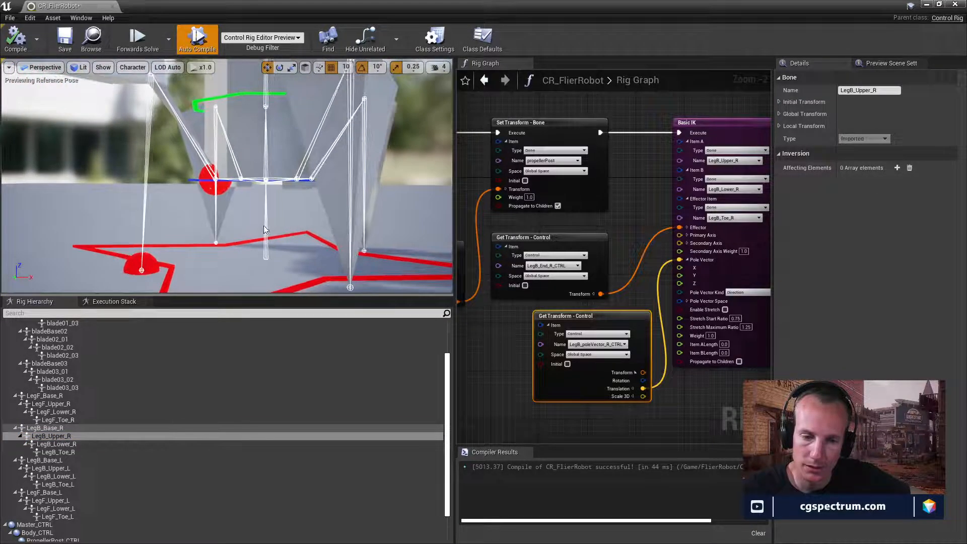
{"action": "left_click", "coordinate": [52, 469]}
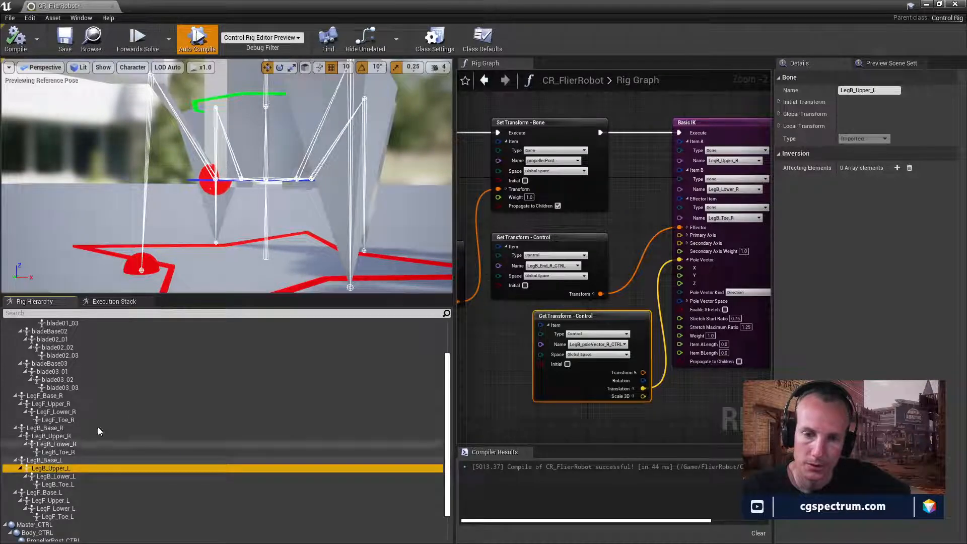
{"action": "left_click_drag", "start_coordinate": [227, 186], "coordinate": [403, 181], "text": "alt"}
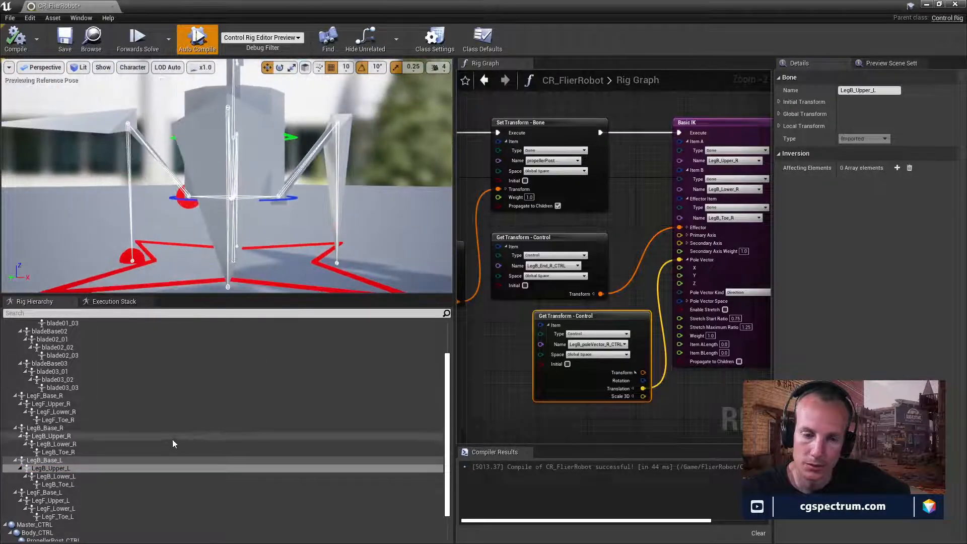
{"action": "left_click", "coordinate": [58, 412]}
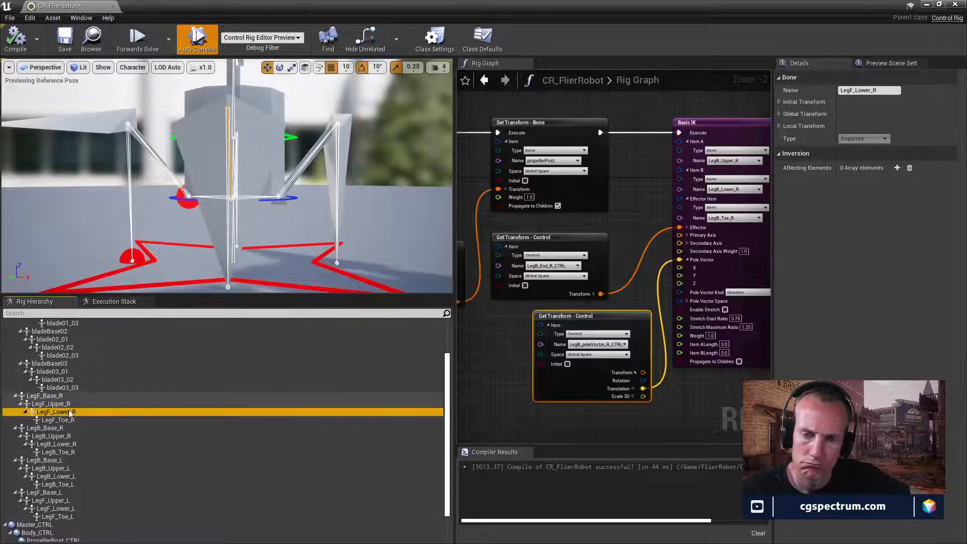
{"action": "right_click_drag", "start_coordinate": [227, 176], "coordinate": [350, 176]}
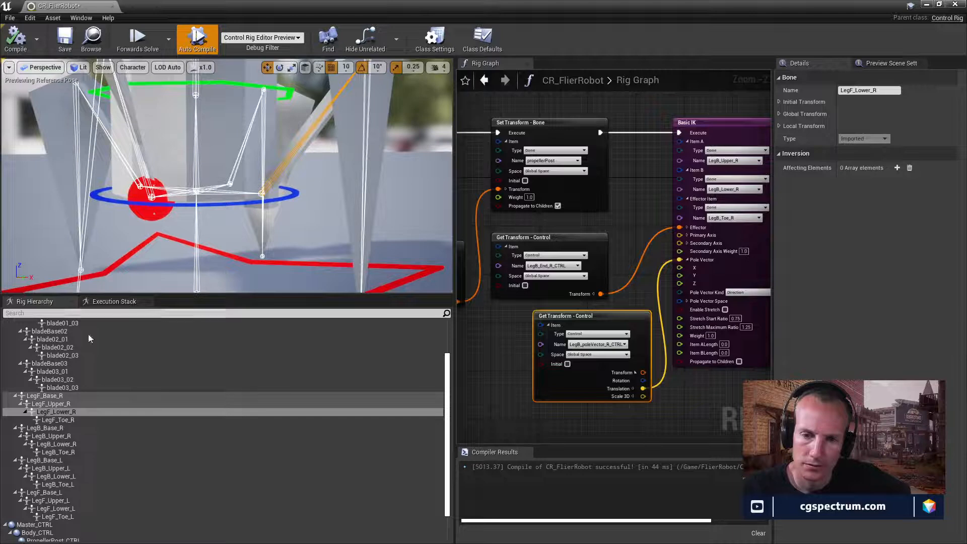
Step: Check the front right leg's chain by highlighting LegF_Upper_R, LegF_Base_R, LegF_Lower_R and LegF_Toe_R in turn
{"action": "left_click", "coordinate": [61, 405]}
{"action": "right_click_drag", "start_coordinate": [214, 234], "coordinate": [348, 242]}
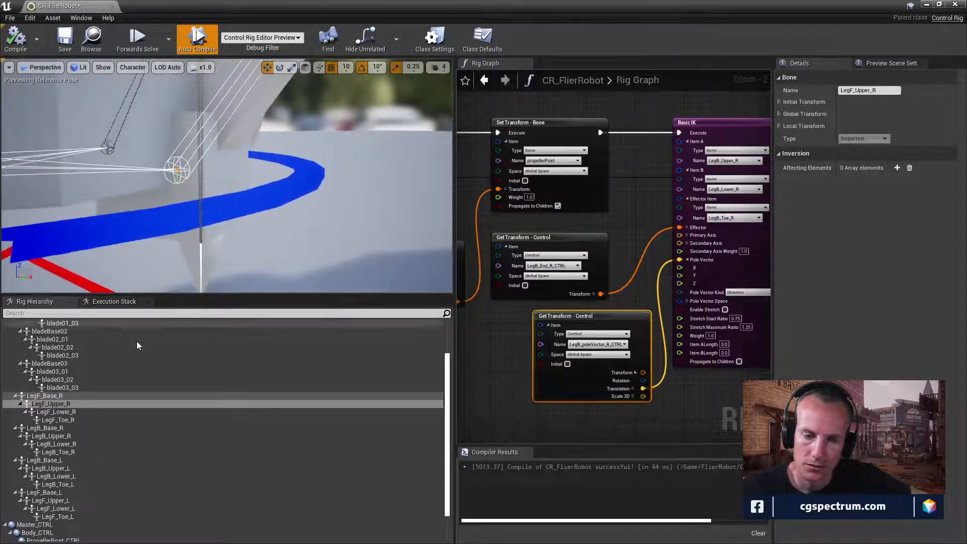
{"action": "left_click", "coordinate": [47, 397]}
{"action": "left_click", "coordinate": [51, 403]}
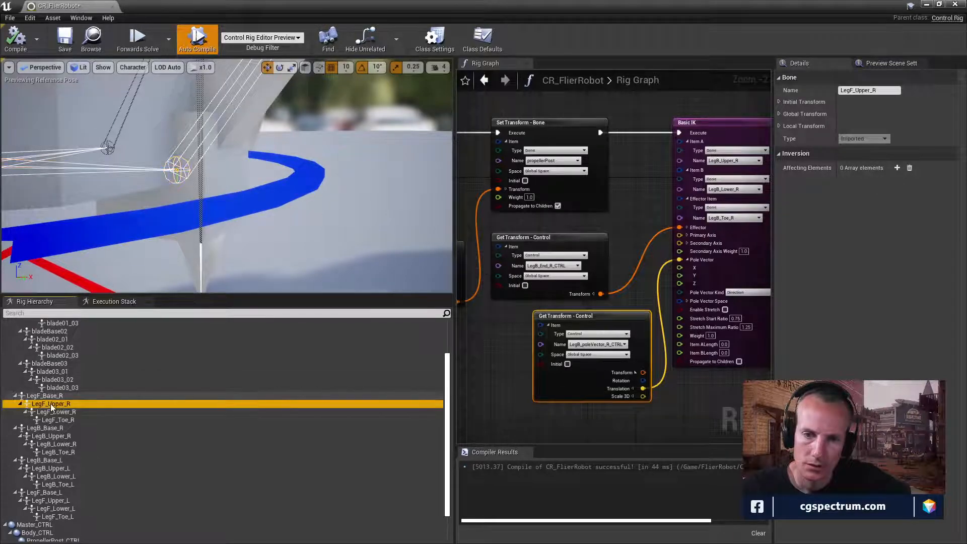
{"action": "left_click", "coordinate": [52, 413]}
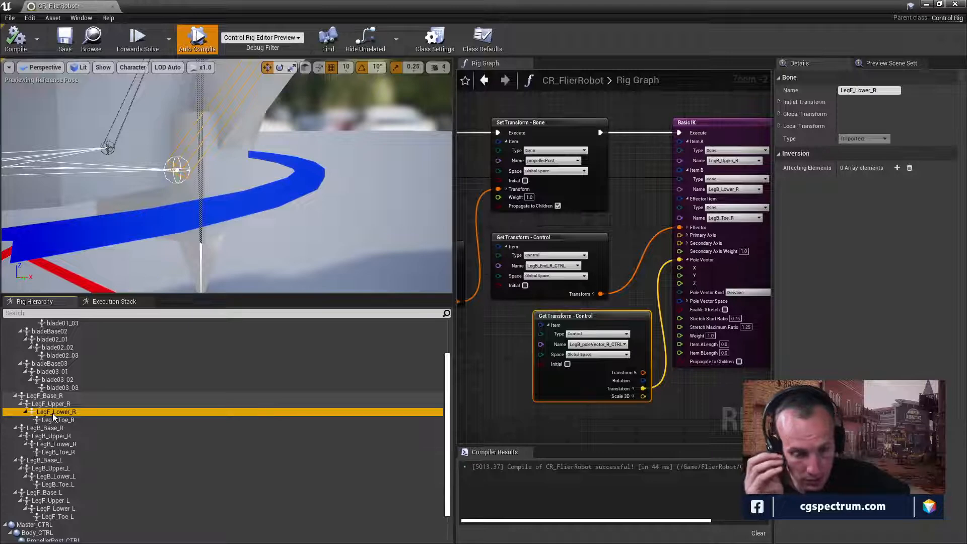
{"action": "left_click", "coordinate": [57, 420]}
{"action": "right_click_drag", "start_coordinate": [245, 264], "coordinate": [250, 212]}
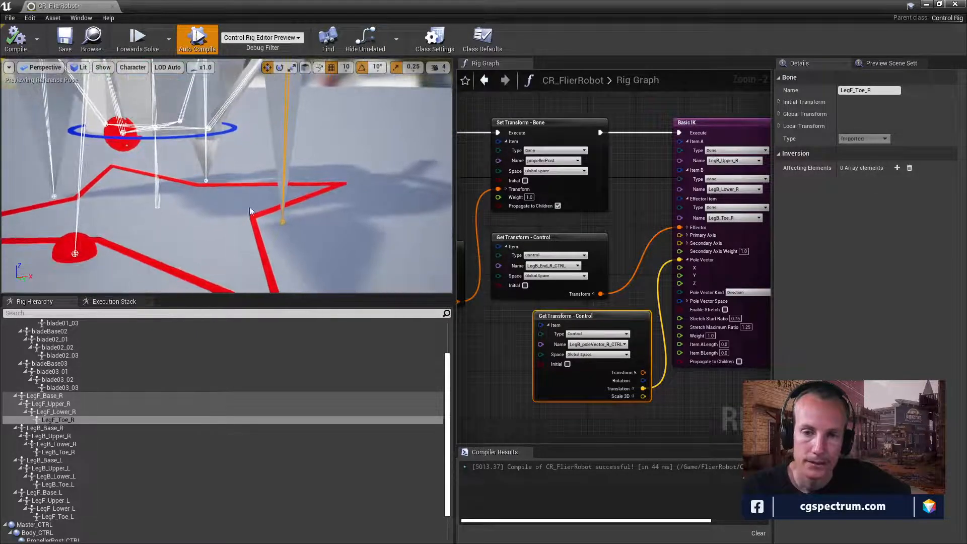
Step: Reselect LegF_Toe_R with the rotate tool active and inspect the front right leg's toe joint from above and below
{"action": "left_click", "coordinate": [282, 220]}
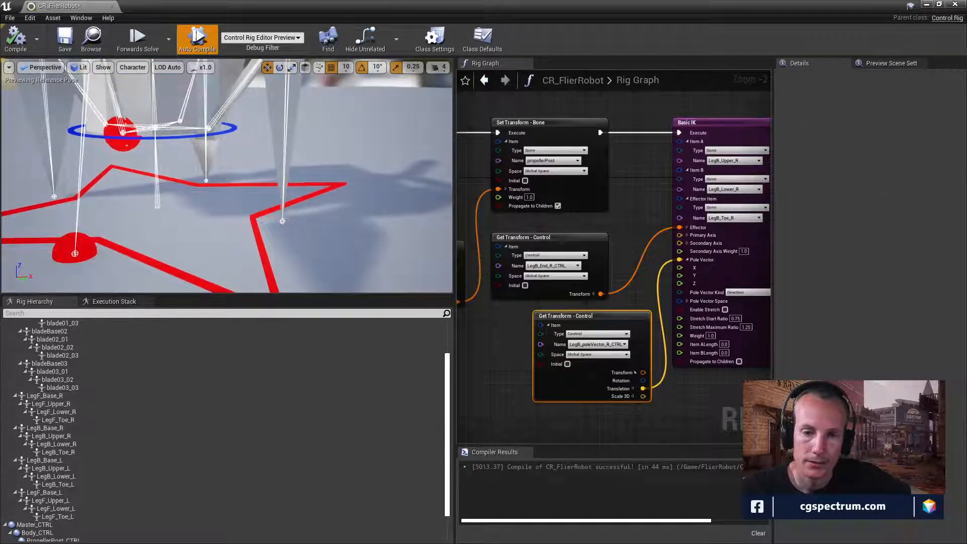
{"action": "left_click", "coordinate": [64, 419]}
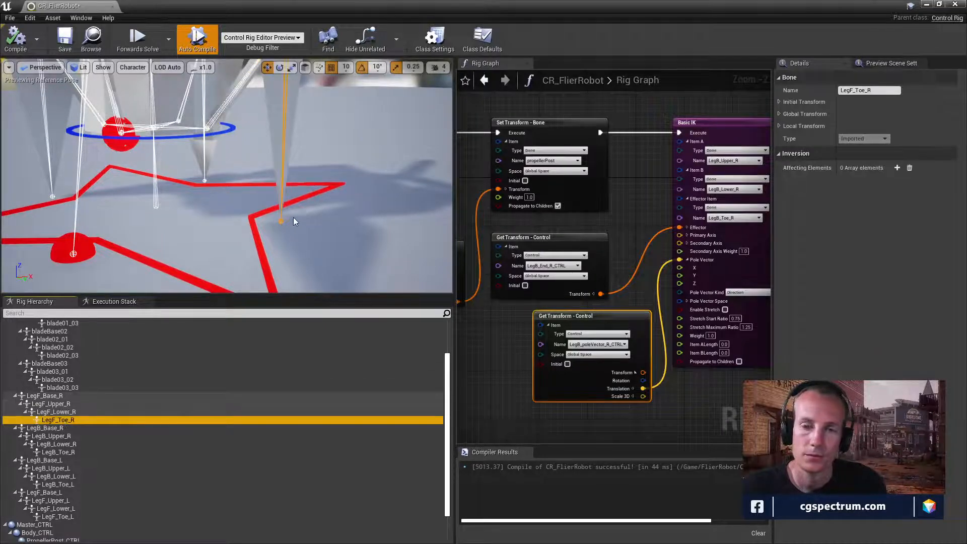
{"action": "key", "text": "e"}
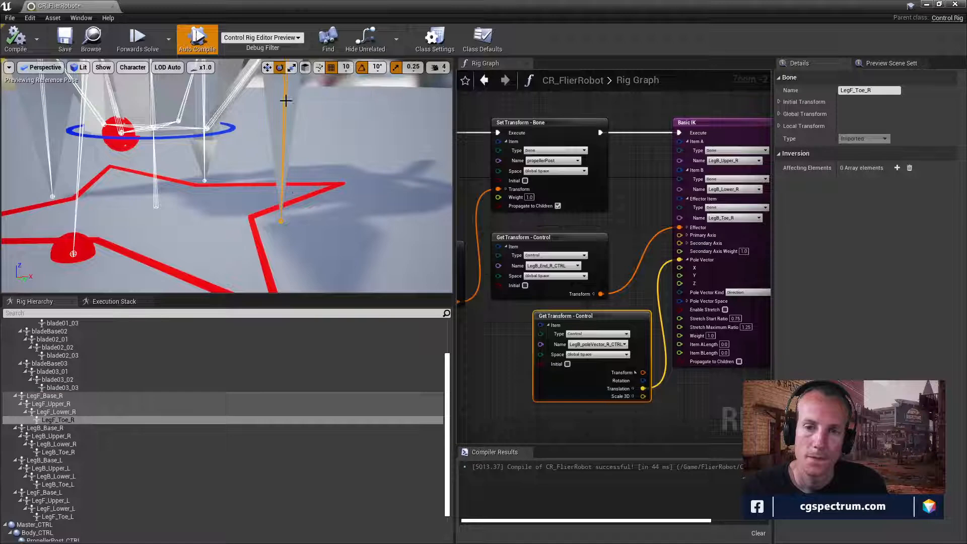
{"action": "left_click", "coordinate": [280, 222]}
{"action": "right_click_drag", "start_coordinate": [280, 222], "coordinate": [308, 186]}
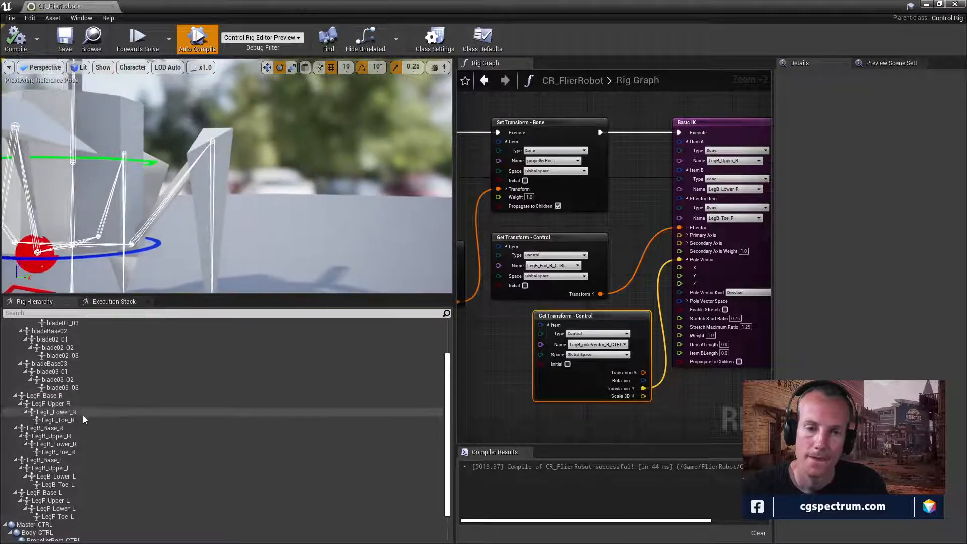
{"action": "left_click", "coordinate": [59, 382]}
{"action": "right_click_drag", "start_coordinate": [245, 185], "coordinate": [246, 212]}
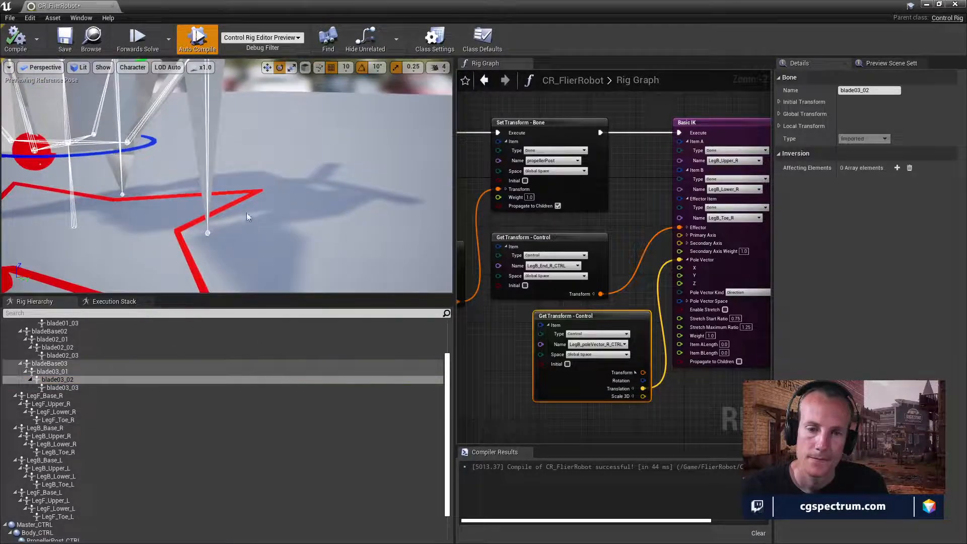
Step: Highlight LegF_Upper_R, LegF_Lower_R and LegF_Toe_R again and activate the scale tool with the toe bone selected
{"action": "left_click", "coordinate": [53, 403]}
{"action": "left_click", "coordinate": [56, 412]}
{"action": "left_click", "coordinate": [56, 419]}
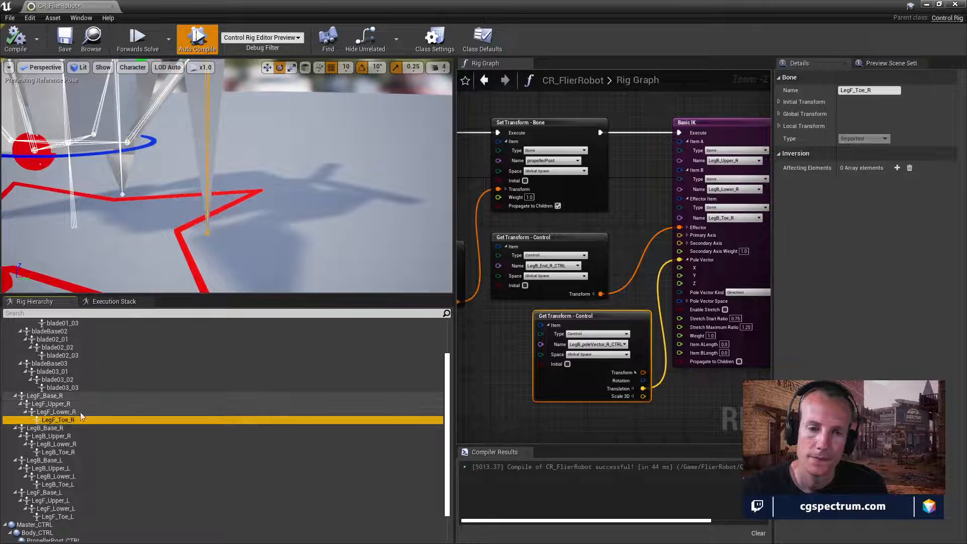
{"action": "left_click", "coordinate": [296, 69]}
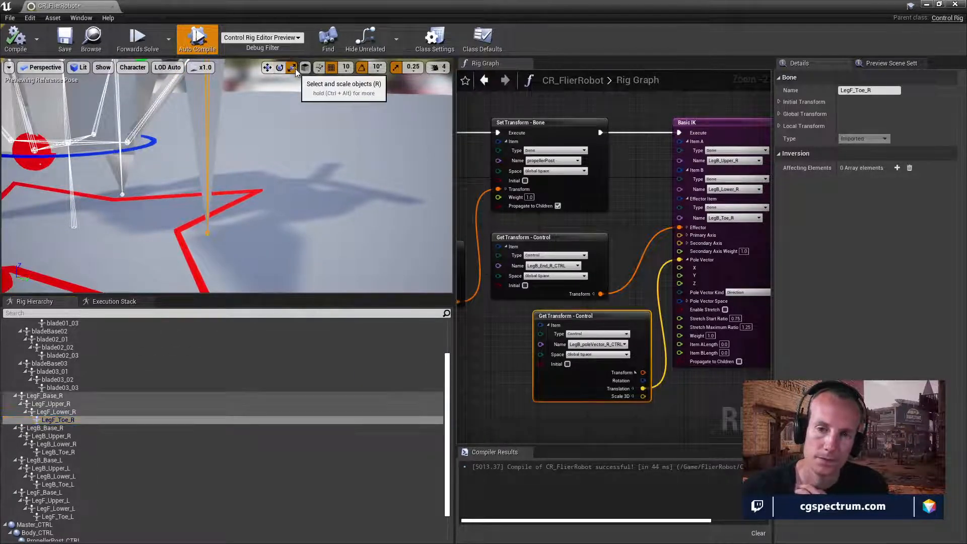
{"action": "left_click_drag", "start_coordinate": [232, 236], "coordinate": [231, 236]}
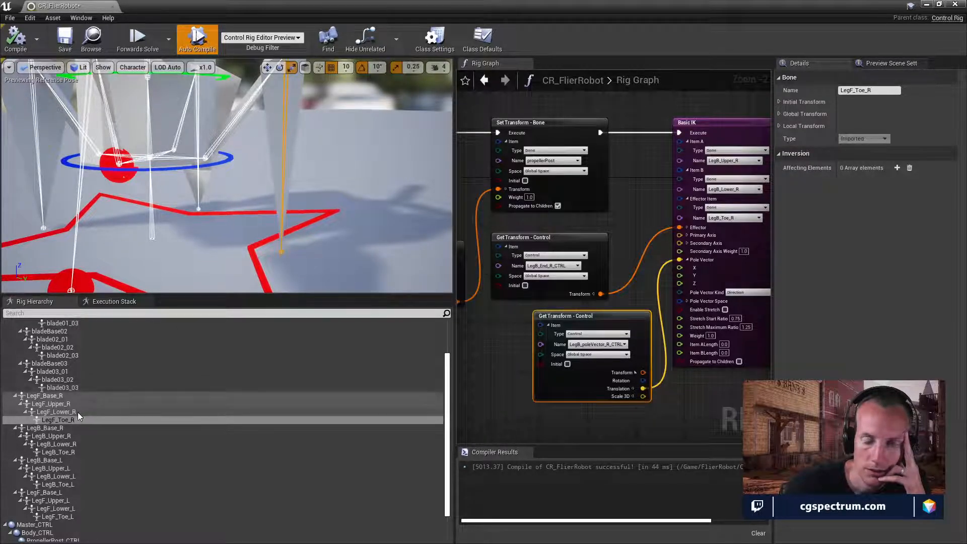
Step: Follow the highlighted LegF_Toe_R bone from its upper joint to the ground and compare it with the back right leg
{"action": "mouse_move", "coordinate": [307, 183]}
{"action": "right_mouse_down"}
{"action": "mouse_move", "coordinate": [298, 161]}
{"action": "mouse_move", "coordinate": [311, 158]}
{"action": "mouse_move", "coordinate": [305, 178]}
{"action": "right_mouse_up"}
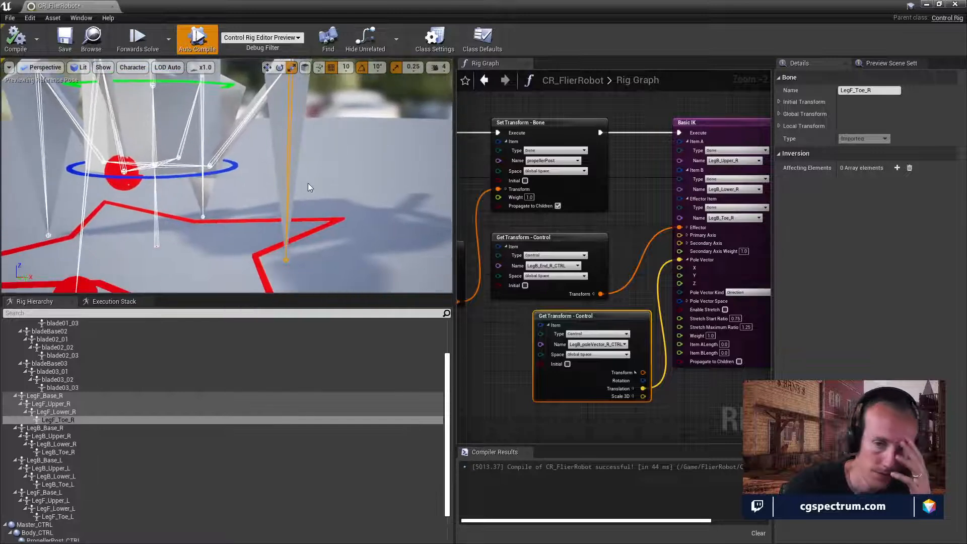
{"action": "right_click_drag", "start_coordinate": [287, 135], "coordinate": [287, 172]}
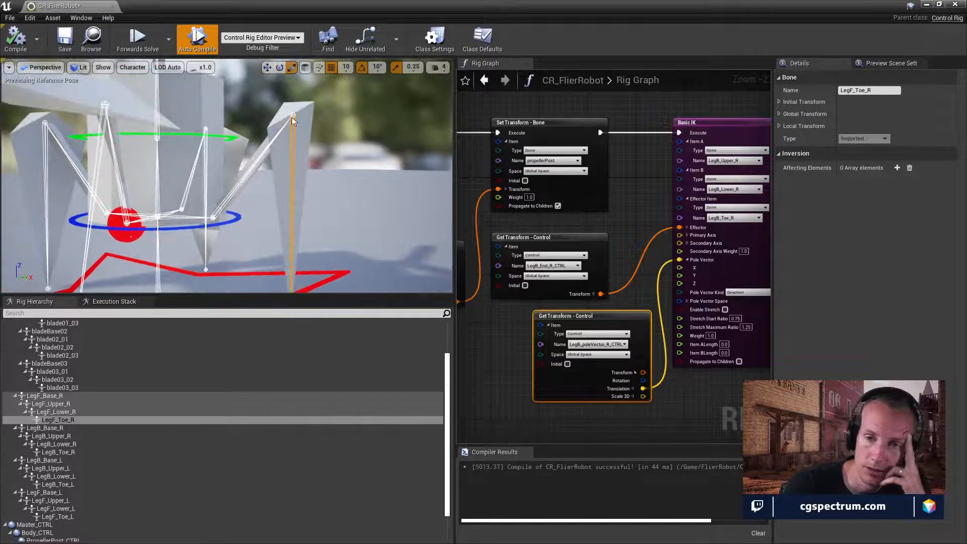
{"action": "right_click_drag", "start_coordinate": [292, 260], "coordinate": [291, 264]}
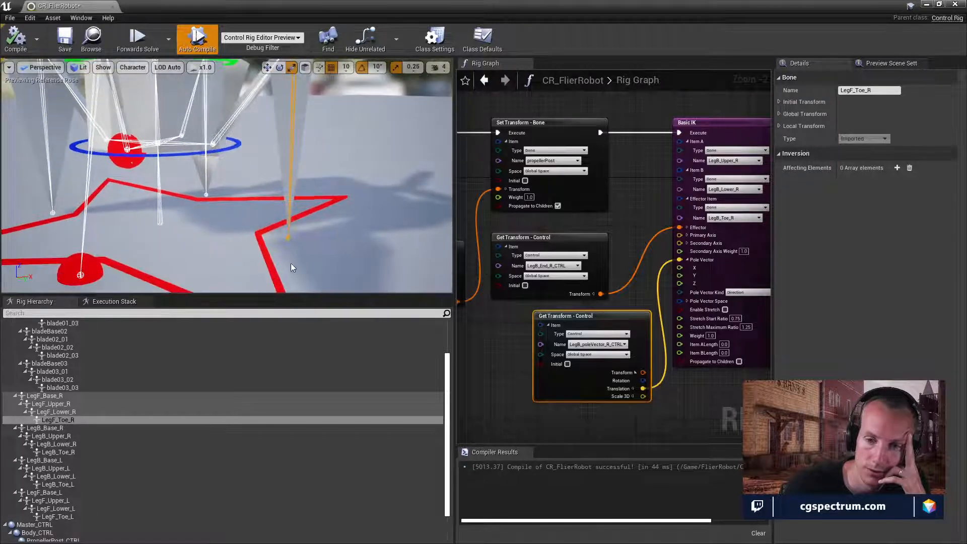
{"action": "right_click_drag", "start_coordinate": [293, 175], "coordinate": [288, 112]}
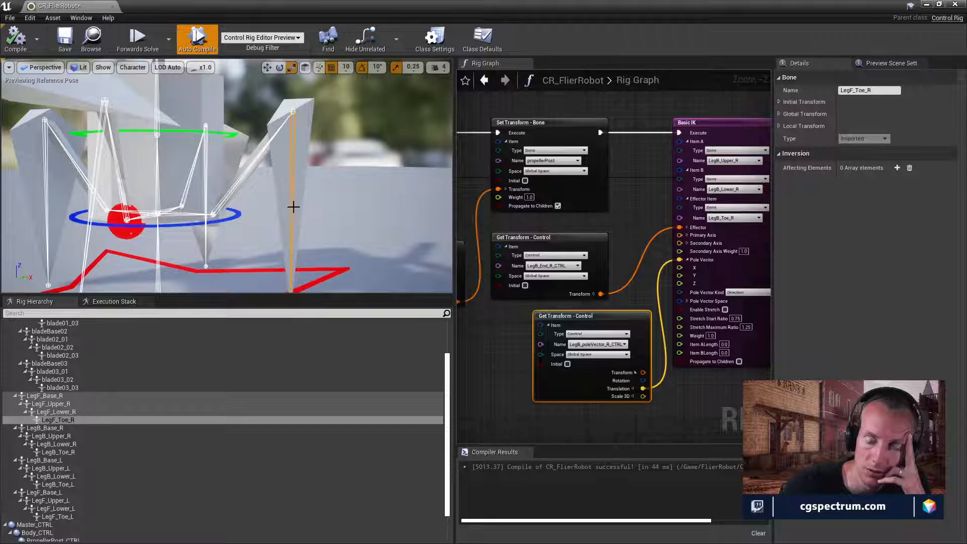
{"action": "right_click_drag", "start_coordinate": [293, 206], "coordinate": [299, 255]}
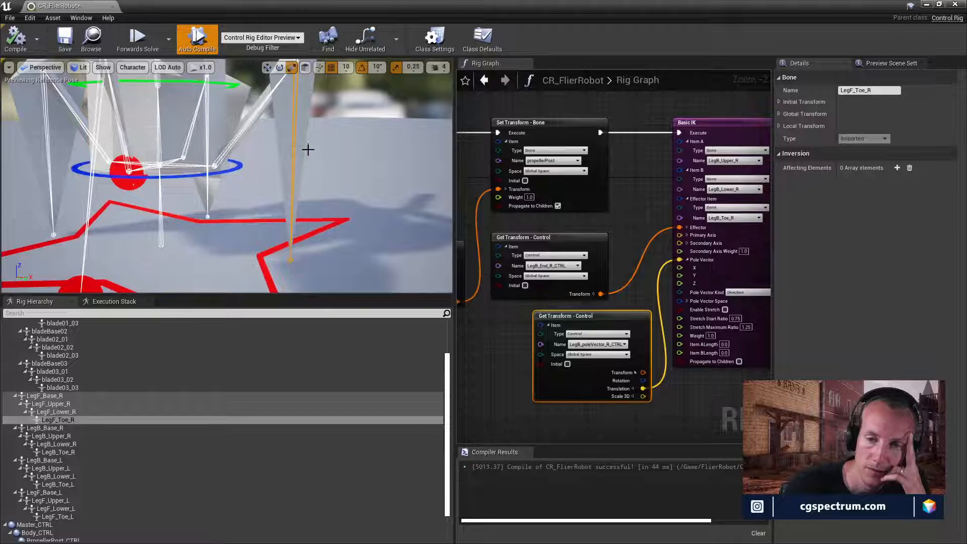
{"action": "right_click_drag", "start_coordinate": [304, 117], "coordinate": [306, 106]}
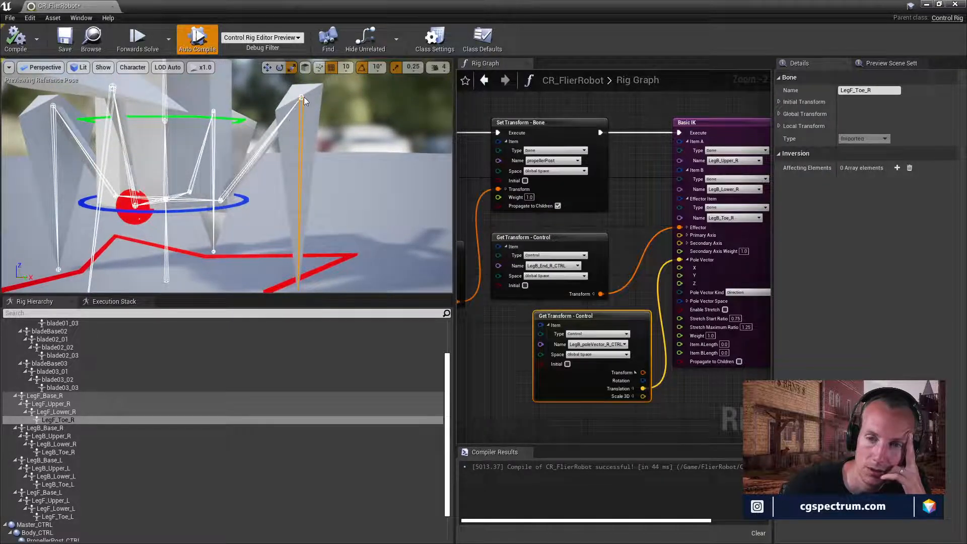
{"action": "right_click_drag", "start_coordinate": [263, 212], "coordinate": [207, 201]}
{"action": "mouse_move", "coordinate": [260, 181]}
{"action": "right_mouse_down"}
{"action": "mouse_move", "coordinate": [280, 183]}
{"action": "mouse_move", "coordinate": [278, 194]}
{"action": "mouse_move", "coordinate": [260, 181]}
{"action": "right_mouse_up"}
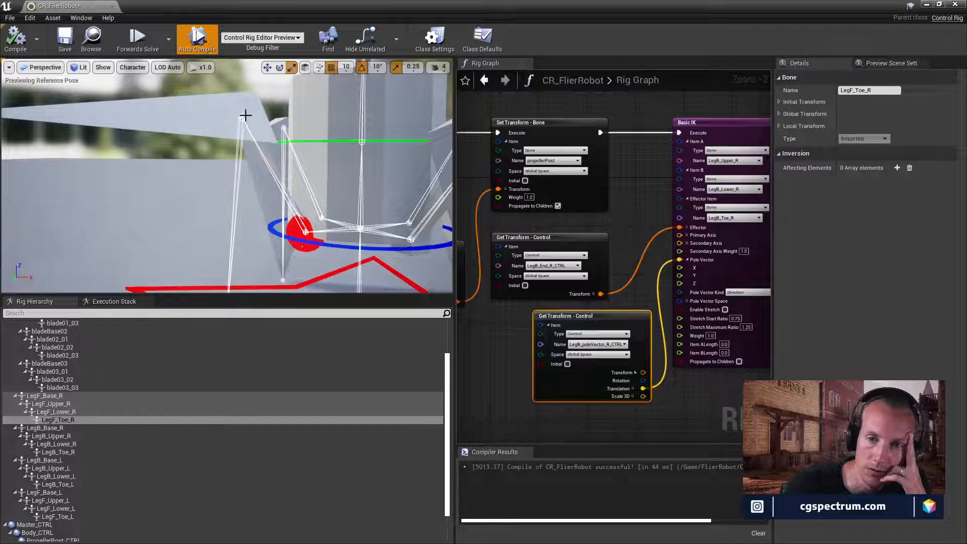
{"action": "mouse_move", "coordinate": [200, 130]}
{"action": "right_mouse_down"}
{"action": "mouse_move", "coordinate": [187, 134]}
{"action": "mouse_move", "coordinate": [199, 131]}
{"action": "right_mouse_up"}
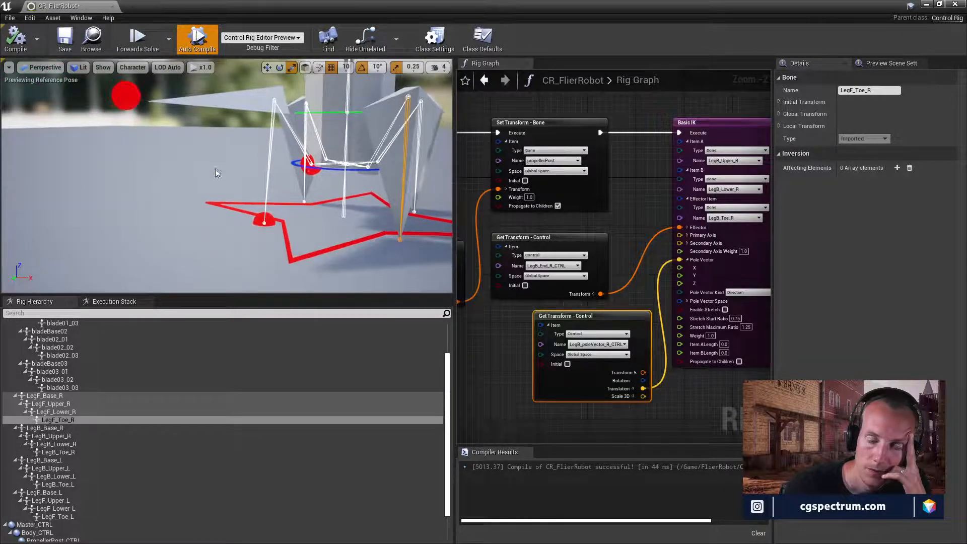
Step: Review the rig graph from the body and propeller transform nodes through to the Basic IK node and its control inputs
{"action": "left_click", "coordinate": [640, 222]}
{"action": "scroll", "coordinate": [570, 201], "scroll_direction": "down", "scroll_amount": 5}
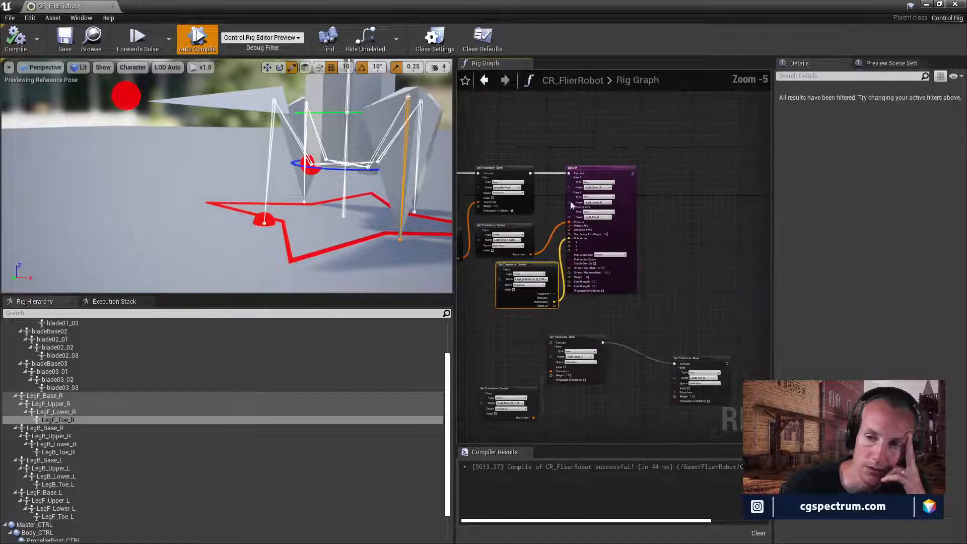
{"action": "right_click_drag", "start_coordinate": [492, 172], "coordinate": [650, 190]}
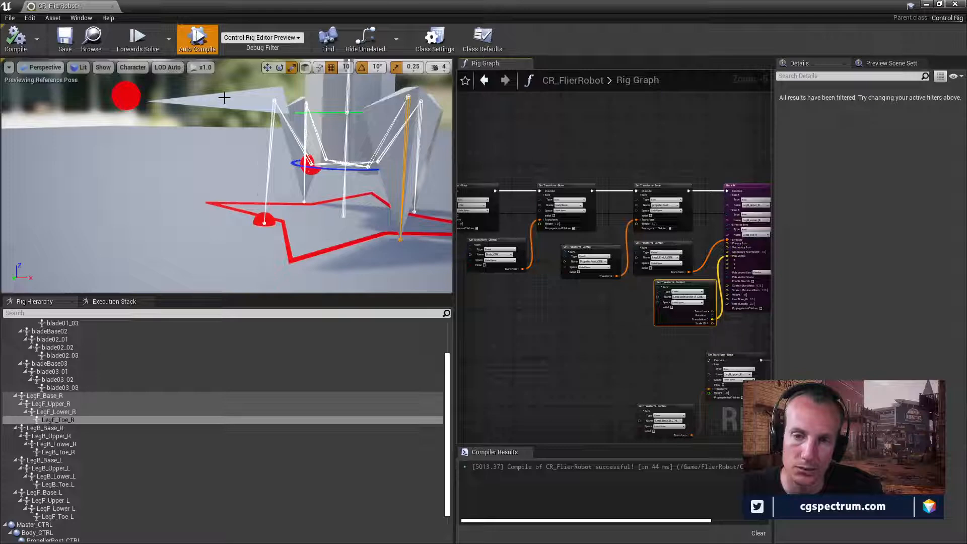
{"action": "scroll", "coordinate": [661, 208], "scroll_direction": "up", "scroll_amount": 3}
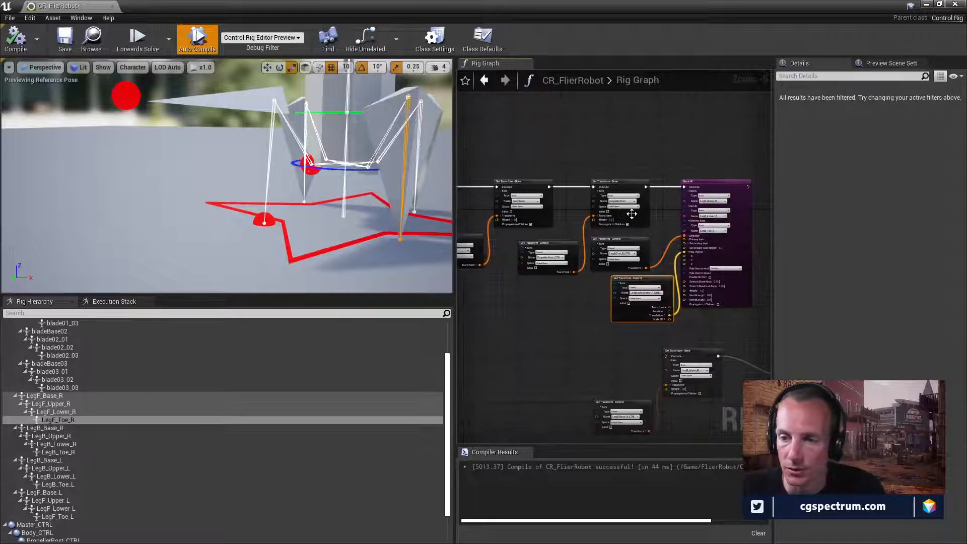
{"action": "right_click_drag", "start_coordinate": [661, 192], "coordinate": [698, 124]}
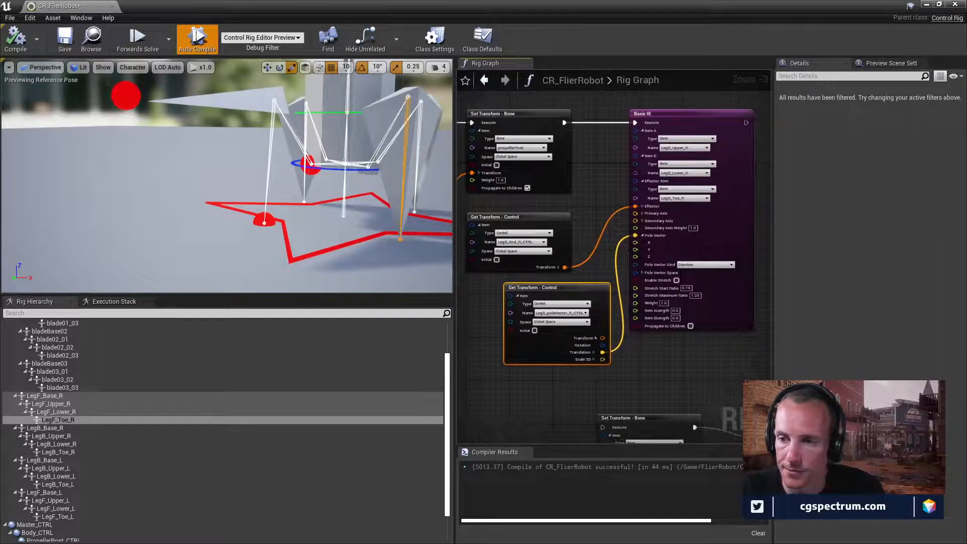
{"action": "right_click_drag", "start_coordinate": [659, 97], "coordinate": [693, 182]}
{"action": "scroll", "coordinate": [630, 116], "scroll_direction": "down", "scroll_amount": 2}
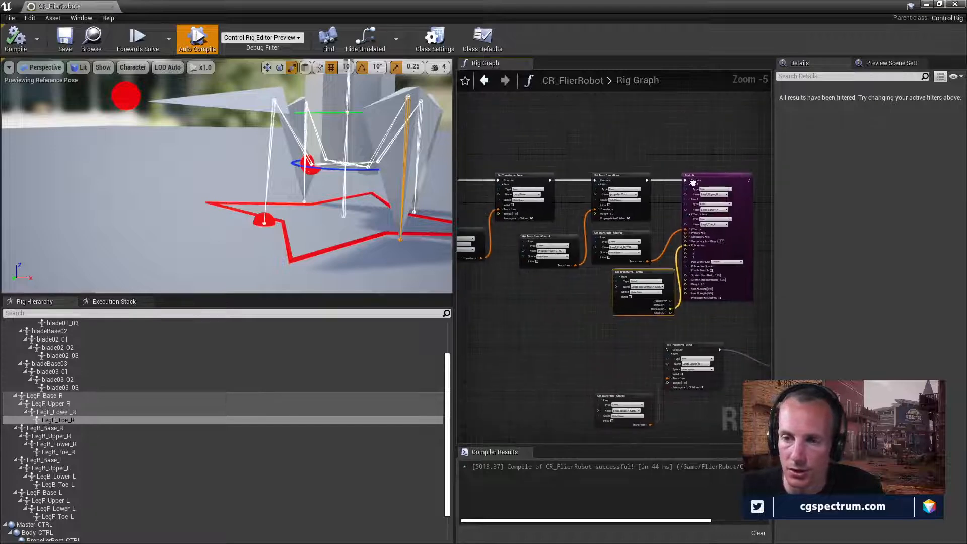
{"action": "scroll", "coordinate": [692, 182], "scroll_direction": "up", "scroll_amount": 2}
{"action": "right_click_drag", "start_coordinate": [652, 151], "coordinate": [568, 111]}
{"action": "scroll", "coordinate": [568, 111], "scroll_direction": "down", "scroll_amount": 2}
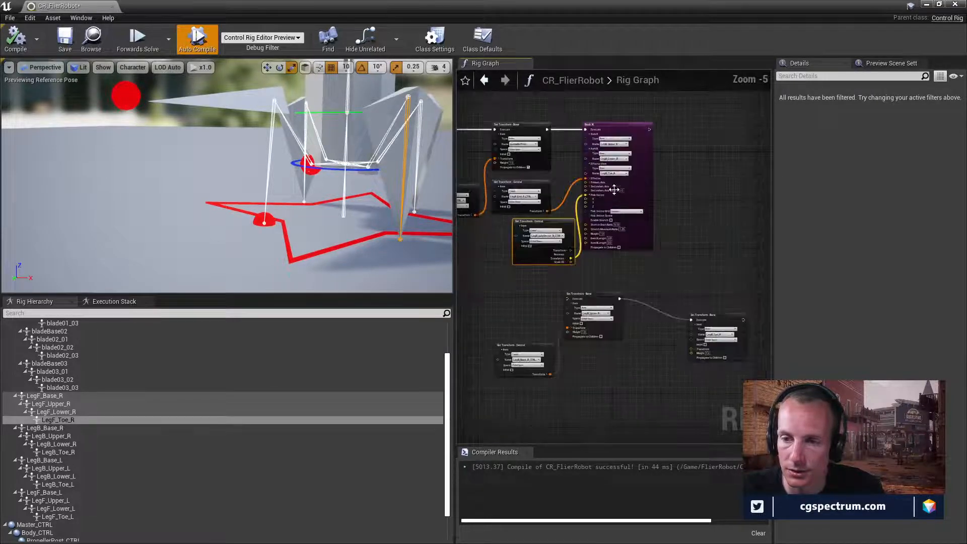
Step: Move the Basic IK node and its two Get Transform - Control nodes away from the propellerPost node to make room between them
{"action": "left_click_drag", "start_coordinate": [607, 269], "coordinate": [534, 201]}
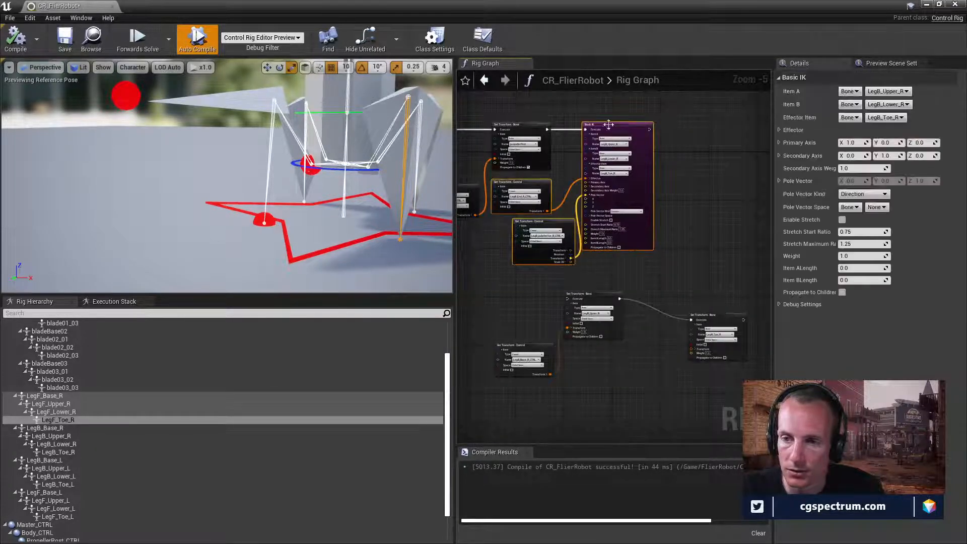
{"action": "left_click_drag", "start_coordinate": [593, 133], "coordinate": [732, 97]}
{"action": "right_click_drag", "start_coordinate": [660, 134], "coordinate": [615, 188]}
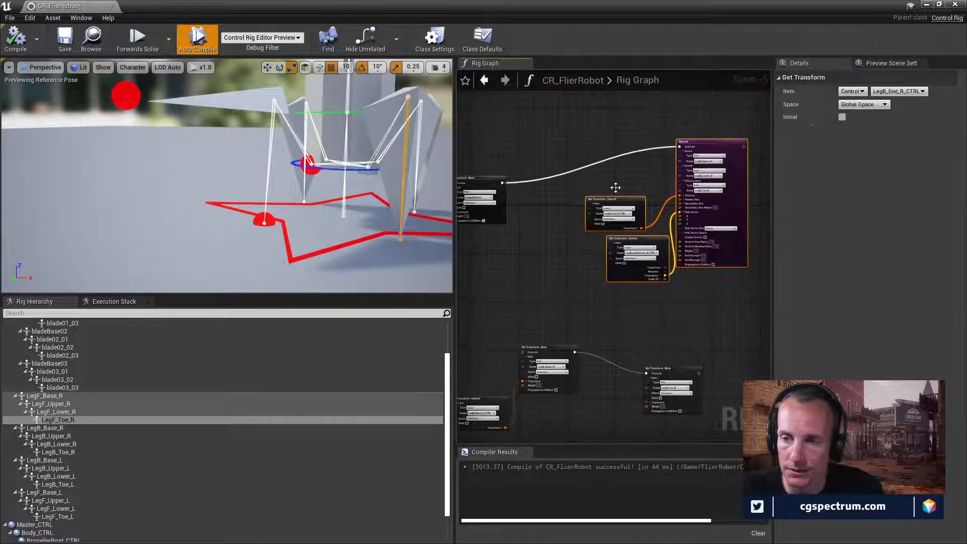
{"action": "left_click_drag", "start_coordinate": [688, 145], "coordinate": [679, 207]}
Step: Add a Basic FABRIK node and place it between the propellerPost Set Transform node and the Basic IK node
{"action": "right_click_drag", "start_coordinate": [579, 190], "coordinate": [604, 232]}
{"action": "scroll", "coordinate": [588, 192], "scroll_direction": "up", "scroll_amount": 1}
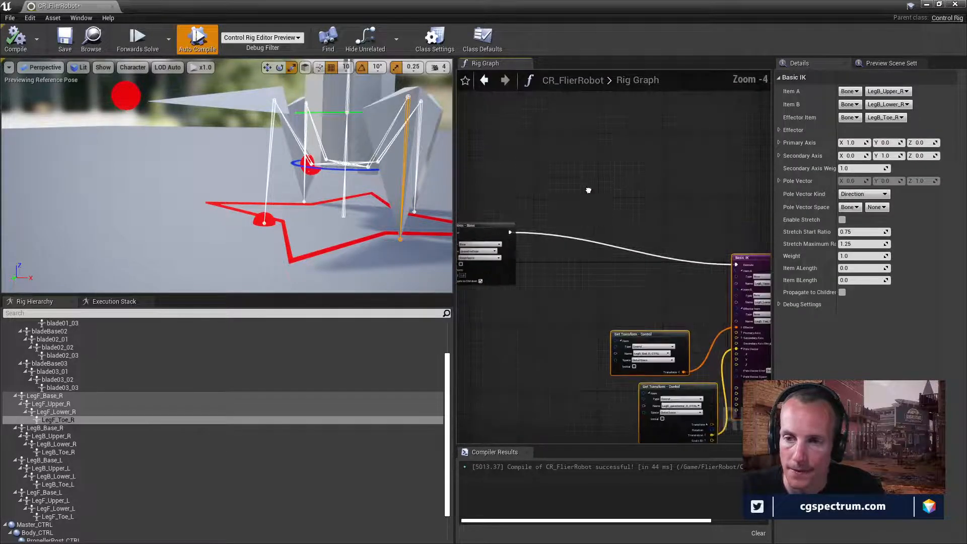
{"action": "right_click", "coordinate": [589, 191]}
{"action": "type", "text": "ik"}
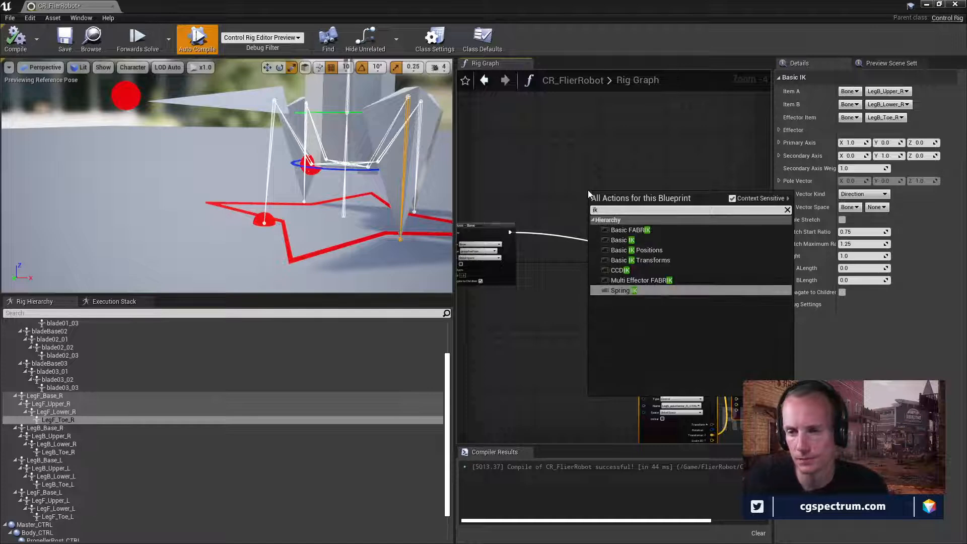
{"action": "left_click", "coordinate": [629, 230]}
{"action": "left_click_drag", "start_coordinate": [603, 193], "coordinate": [603, 222]}
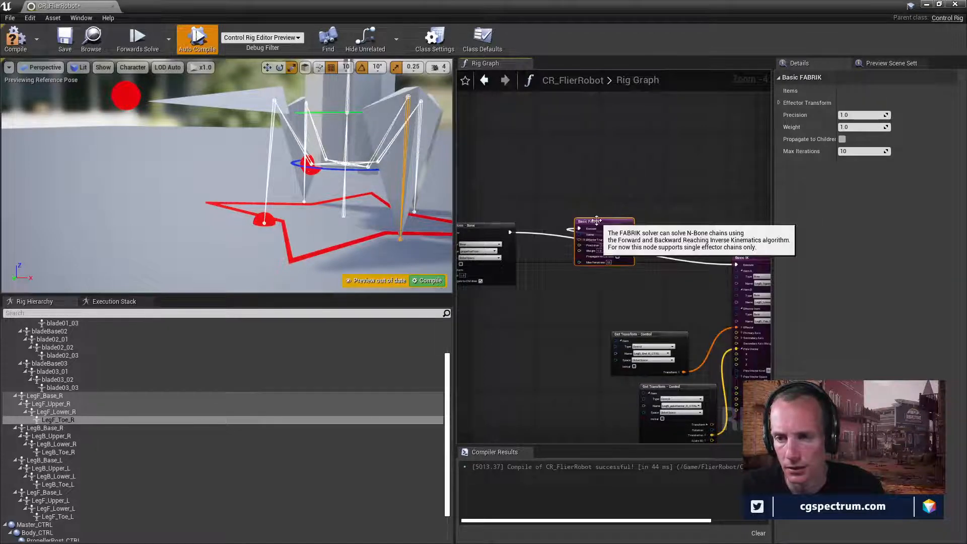
Step: Create an Items collection node in the graph from the bones LegF_Base_R, LegF_Upper_R, LegF_Lower_R and LegF_Toe_R
{"action": "left_click", "coordinate": [60, 400], "text": "shift"}
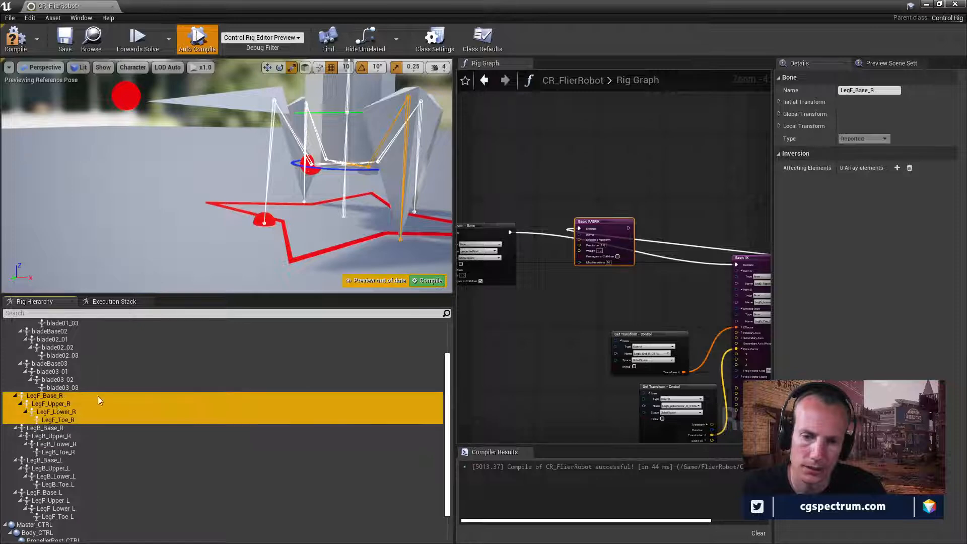
{"action": "left_click_drag", "start_coordinate": [98, 396], "coordinate": [507, 116]}
{"action": "left_click", "coordinate": [570, 240]}
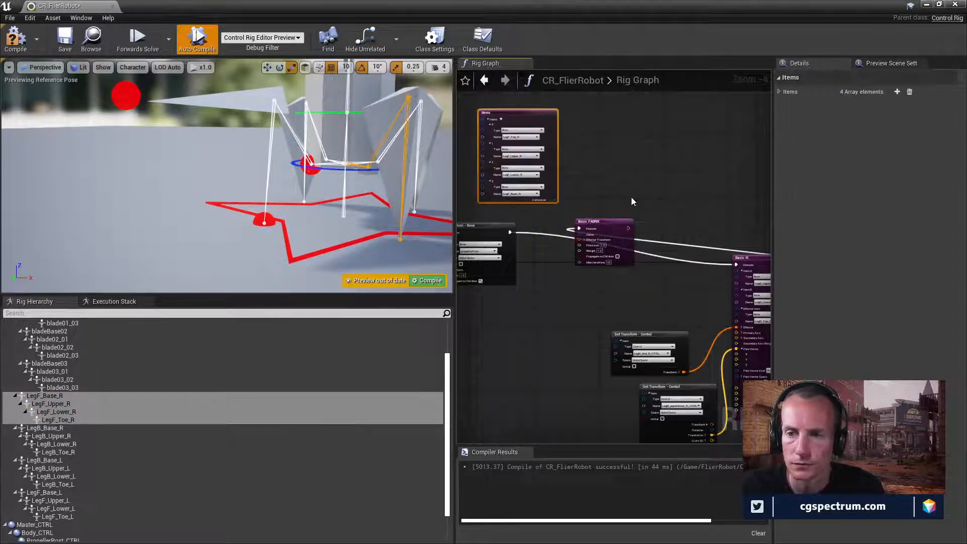
Step: Connect the Items node's Collection to Basic FABRIK's Items input and the propellerPost Set Transform's execution output to Basic FABRIK's Execute
{"action": "scroll", "coordinate": [634, 202], "scroll_direction": "up", "scroll_amount": 3}
{"action": "left_click_drag", "start_coordinate": [624, 218], "coordinate": [664, 277]}
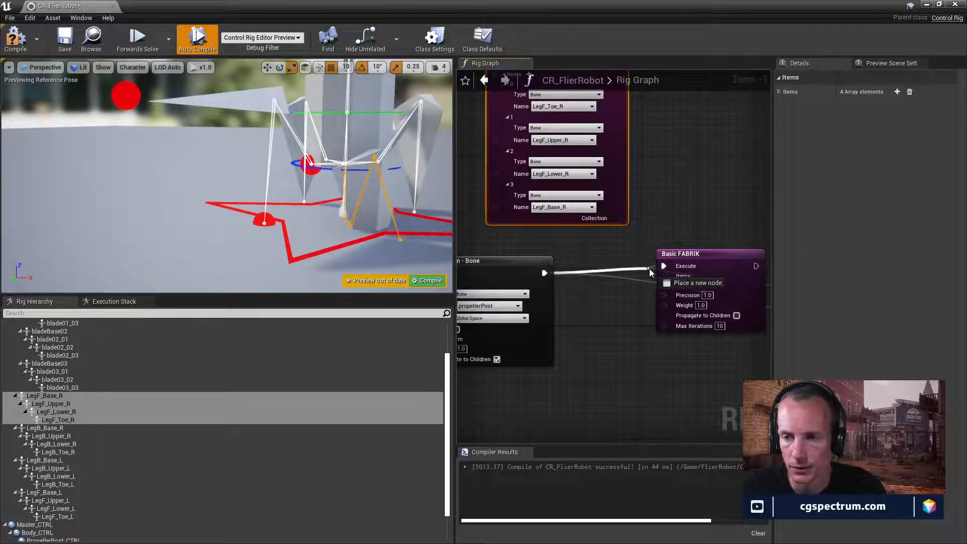
{"action": "scroll", "coordinate": [627, 253], "scroll_direction": "down", "scroll_amount": 2}
{"action": "right_click_drag", "start_coordinate": [627, 253], "coordinate": [749, 305]}
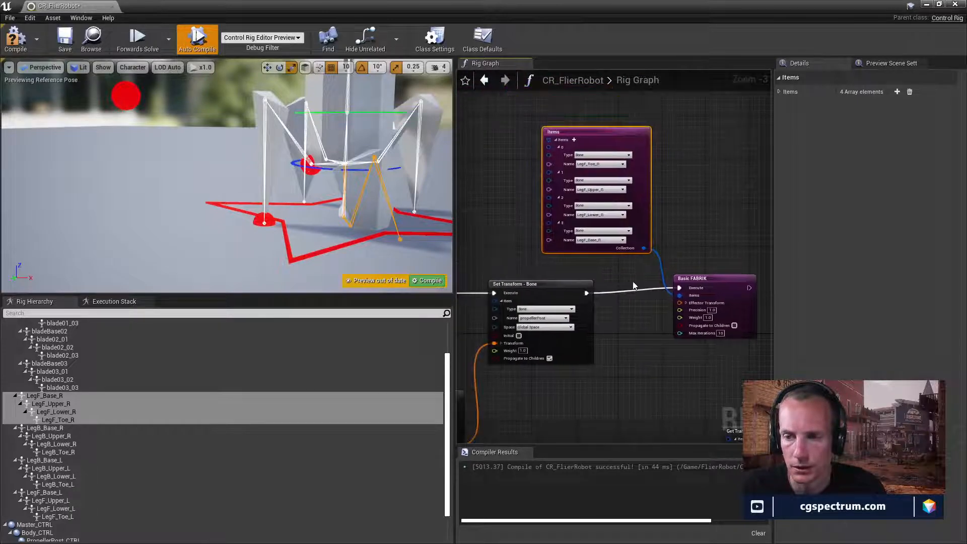
Step: Connect the LegB_End_R_CTRL Get Transform to Basic FABRIK's Effector Transform, compile, and place that Get Transform node just below the FABRIK node
{"action": "right_click_drag", "start_coordinate": [634, 287], "coordinate": [545, 172]}
{"action": "right_click_drag", "start_coordinate": [751, 322], "coordinate": [682, 255]}
{"action": "right_click_drag", "start_coordinate": [766, 354], "coordinate": [665, 324]}
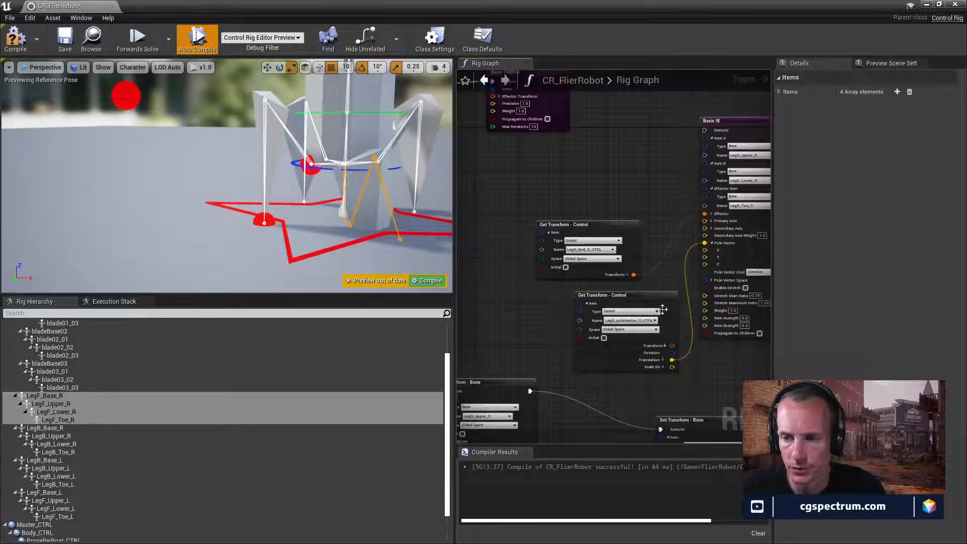
{"action": "left_click_drag", "start_coordinate": [633, 275], "coordinate": [493, 273]}
{"action": "right_click_drag", "start_coordinate": [499, 280], "coordinate": [632, 258]}
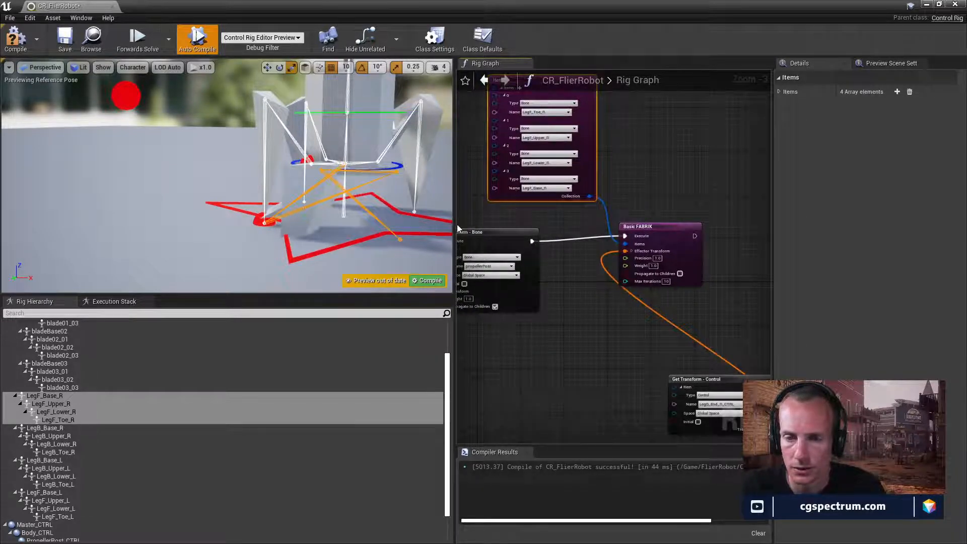
{"action": "left_click", "coordinate": [22, 37]}
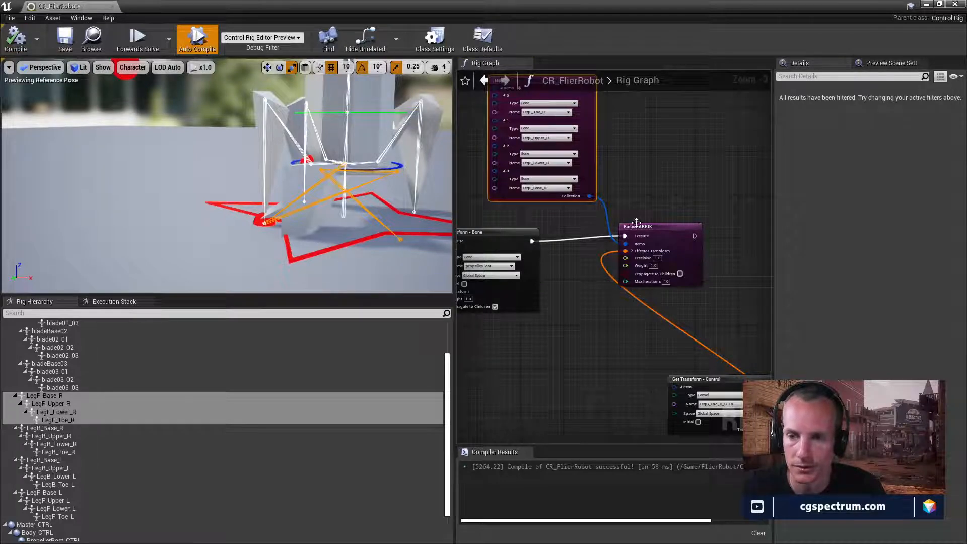
{"action": "left_click_drag", "start_coordinate": [722, 384], "coordinate": [563, 345]}
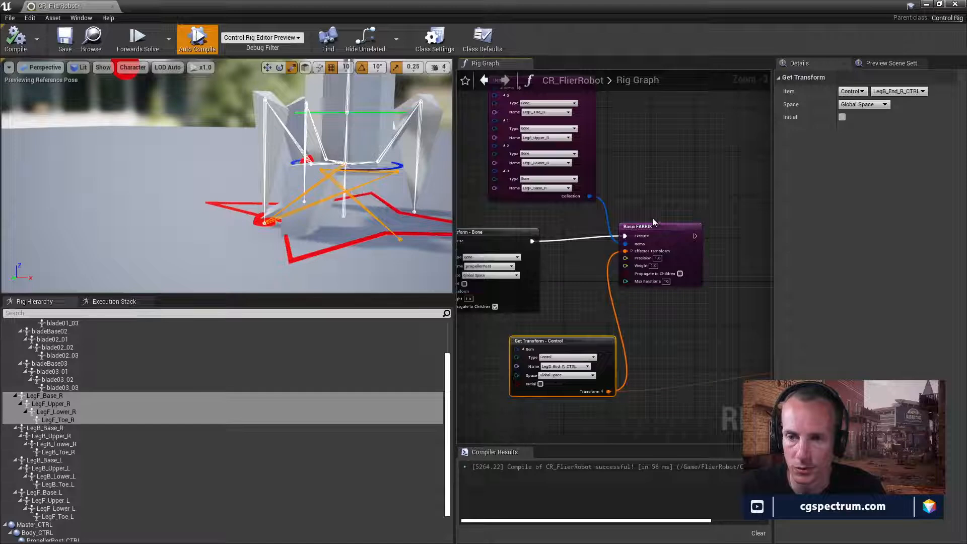
Step: Translate LegB_End_R_CTRL about 32.6 units along its X axis in the viewport to test the FABRIK chain
{"action": "scroll", "coordinate": [652, 218], "scroll_direction": "down", "scroll_amount": 2}
{"action": "scroll", "coordinate": [603, 222], "scroll_direction": "up", "scroll_amount": 2}
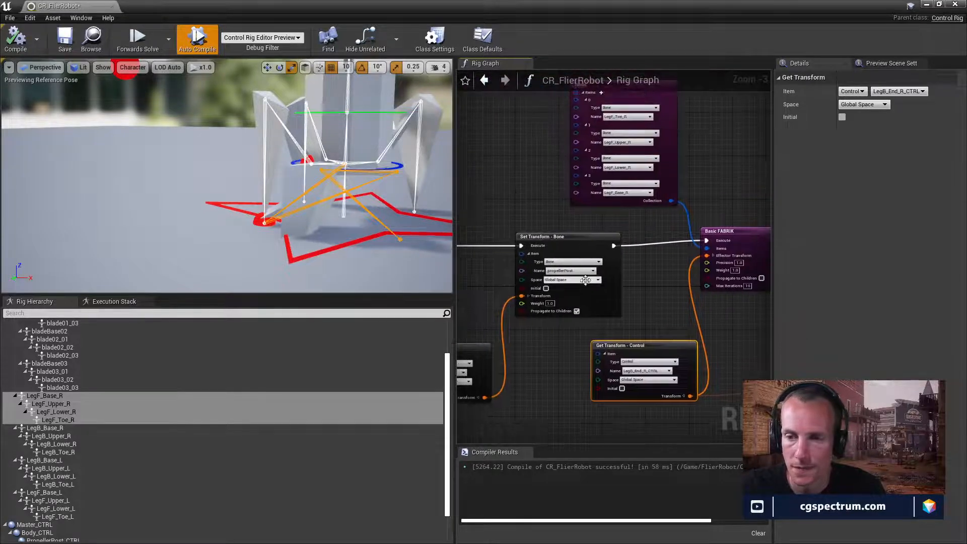
{"action": "right_click_drag", "start_coordinate": [586, 280], "coordinate": [554, 252]}
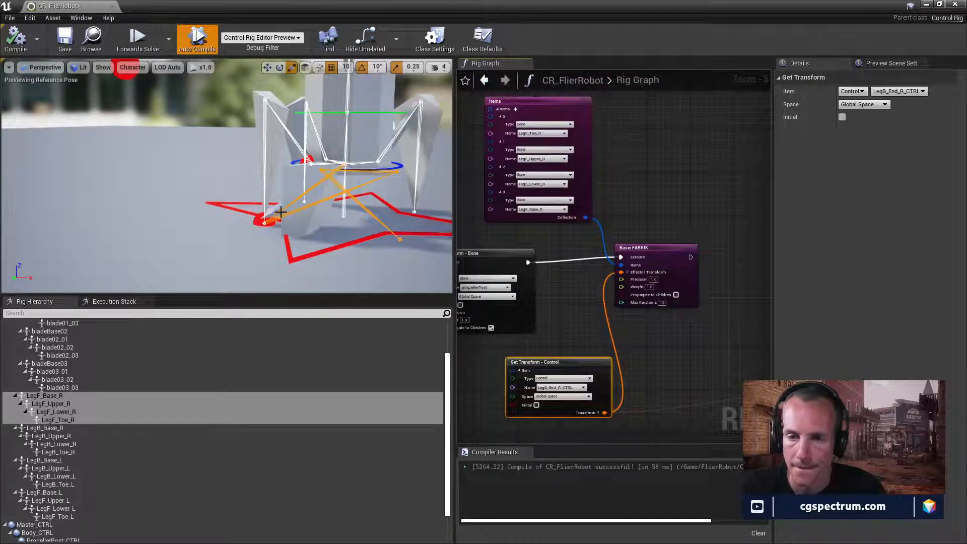
{"action": "scroll", "coordinate": [93, 454], "scroll_direction": "down", "scroll_amount": 2}
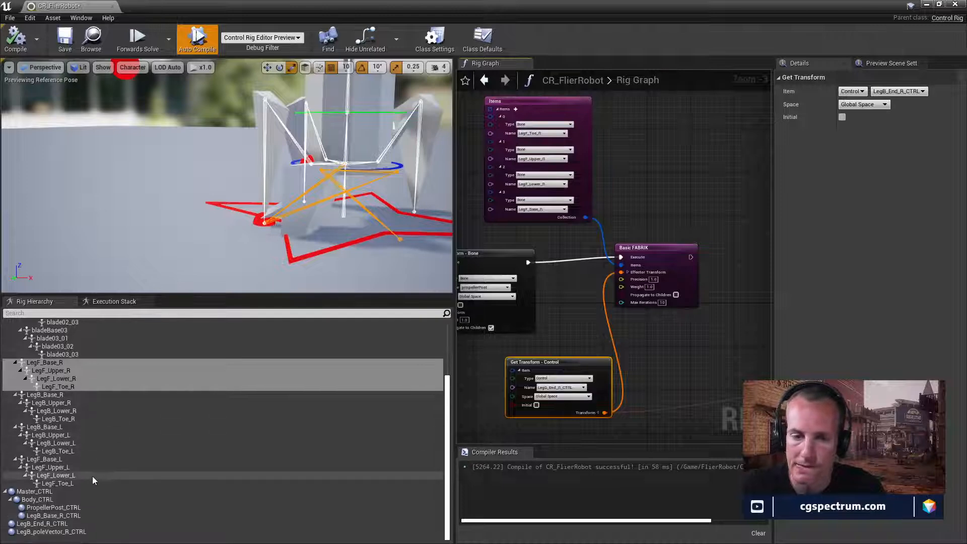
{"action": "left_click", "coordinate": [43, 524]}
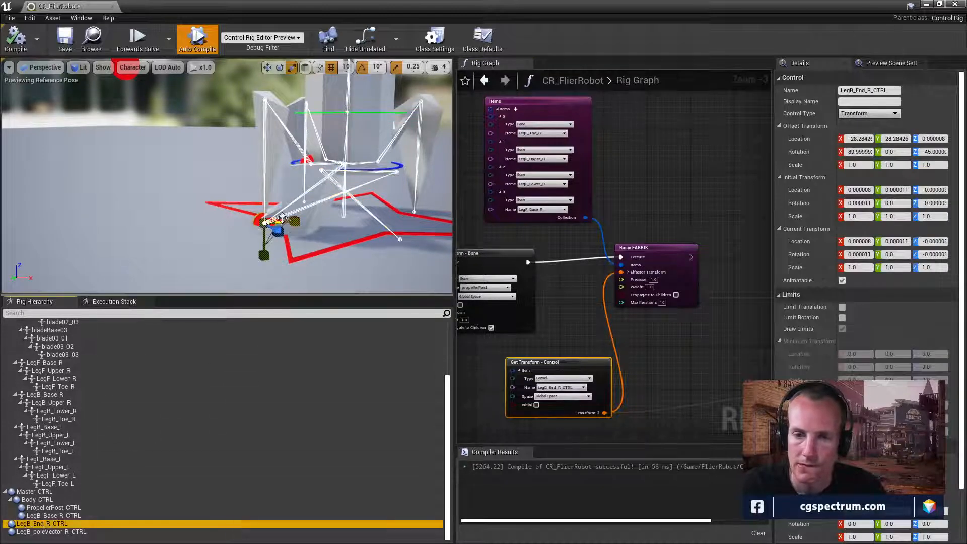
{"action": "left_click", "coordinate": [268, 68]}
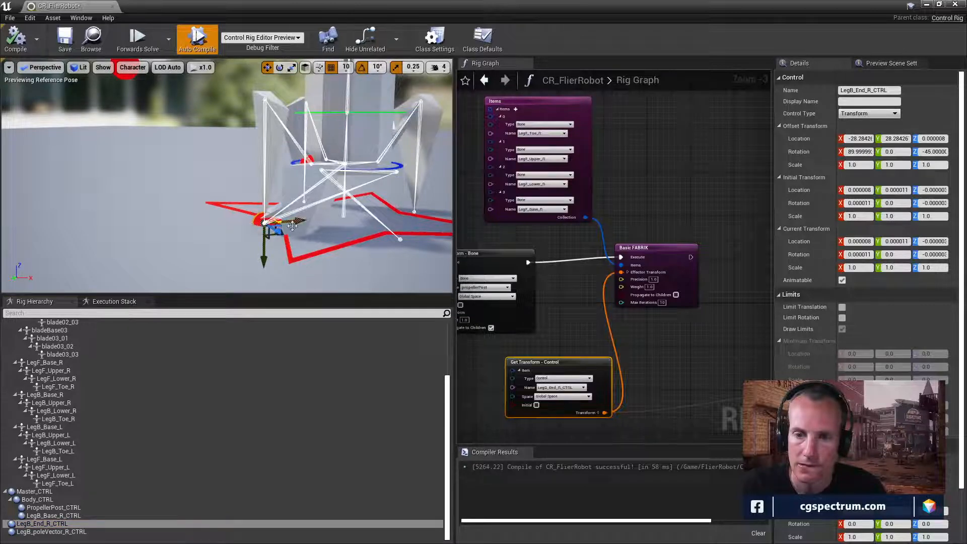
{"action": "left_click_drag", "start_coordinate": [293, 225], "coordinate": [436, 218]}
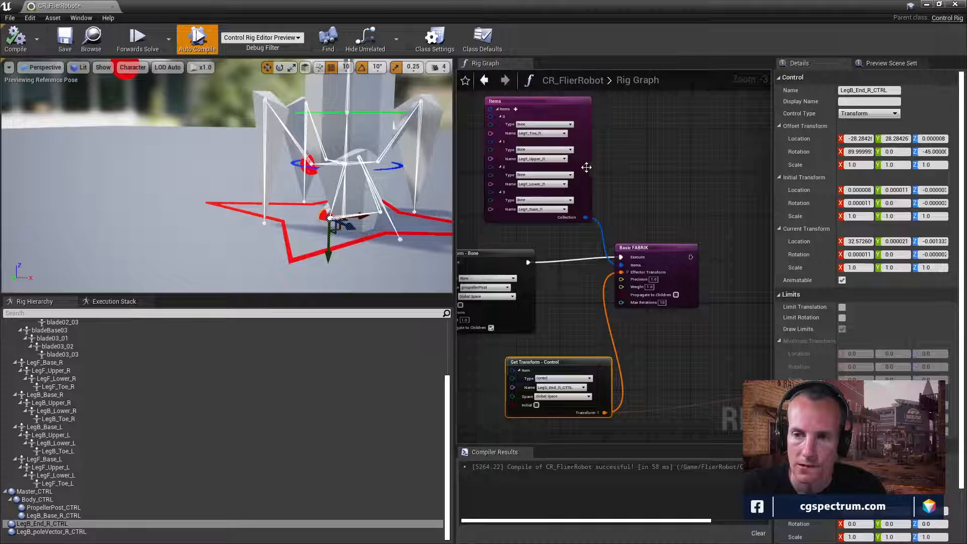
Step: Disconnect the LegF Items collection from Basic FABRIK's Items input and move that collection node aside
{"action": "scroll", "coordinate": [587, 168], "scroll_direction": "up", "scroll_amount": 1}
{"action": "right_click_drag", "start_coordinate": [612, 143], "coordinate": [634, 198]}
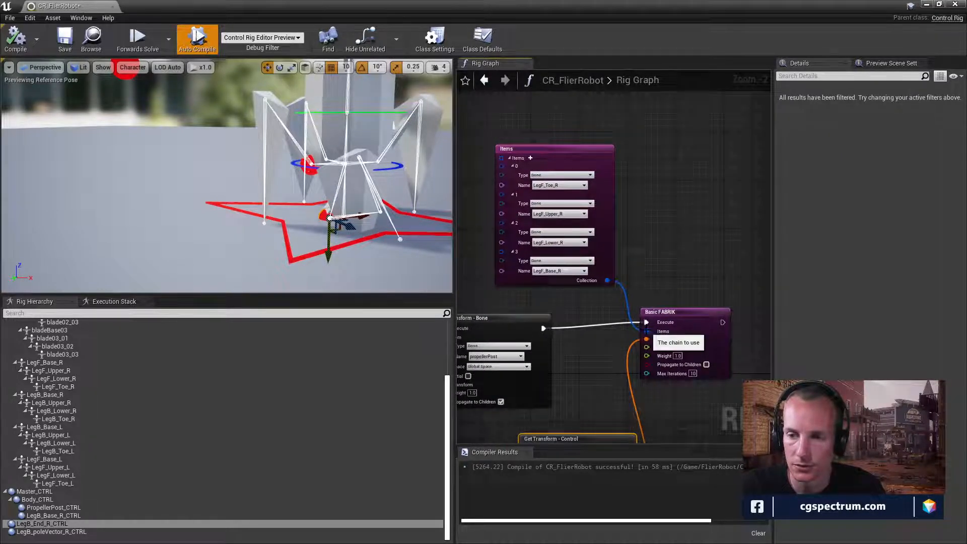
{"action": "left_click", "coordinate": [646, 331], "text": "alt"}
{"action": "left_click_drag", "start_coordinate": [556, 150], "coordinate": [700, 122]}
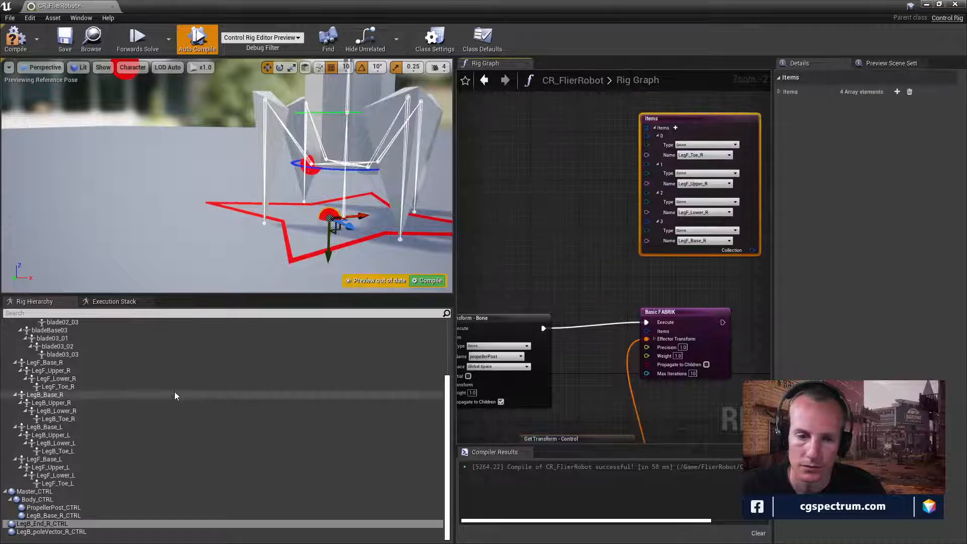
Step: Create an Items collection from LegB_Base_R, LegB_Upper_R, LegB_Lower_R and LegB_Toe_R, and connect its Collection to Basic FABRIK's Items input
{"action": "left_click", "coordinate": [60, 395]}
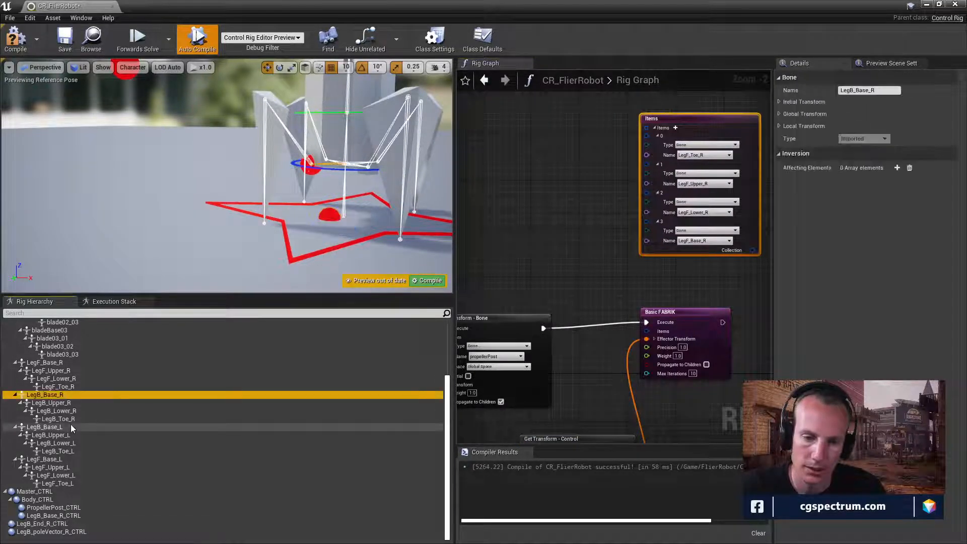
{"action": "left_click", "coordinate": [71, 422], "text": "shift"}
{"action": "left_click_drag", "start_coordinate": [53, 408], "coordinate": [488, 158]}
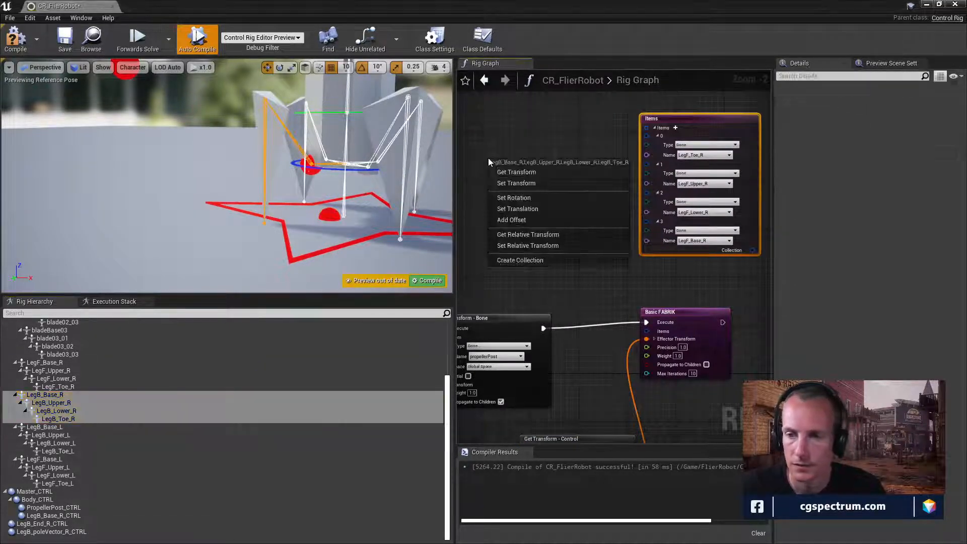
{"action": "left_click", "coordinate": [519, 260]}
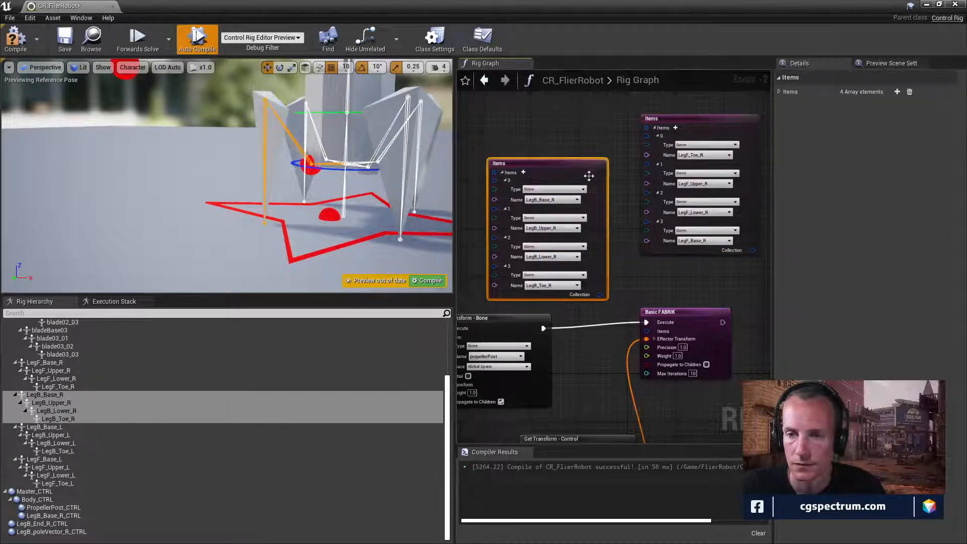
{"action": "left_click_drag", "start_coordinate": [567, 171], "coordinate": [563, 150]}
{"action": "left_click_drag", "start_coordinate": [595, 275], "coordinate": [646, 331]}
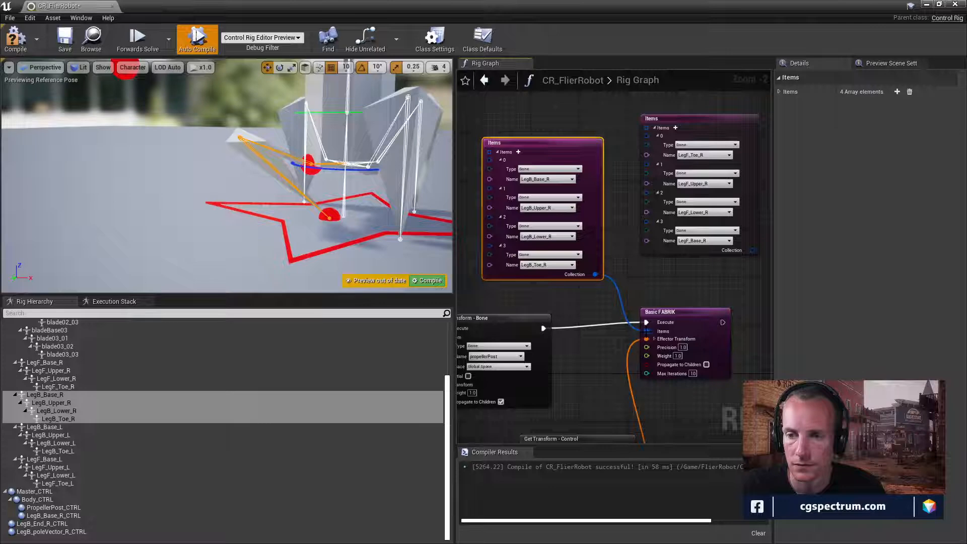
Step: Compile the rig and translate LegB_End_R_CTRL to about -24.6 on X to test the back right leg
{"action": "left_click", "coordinate": [332, 222]}
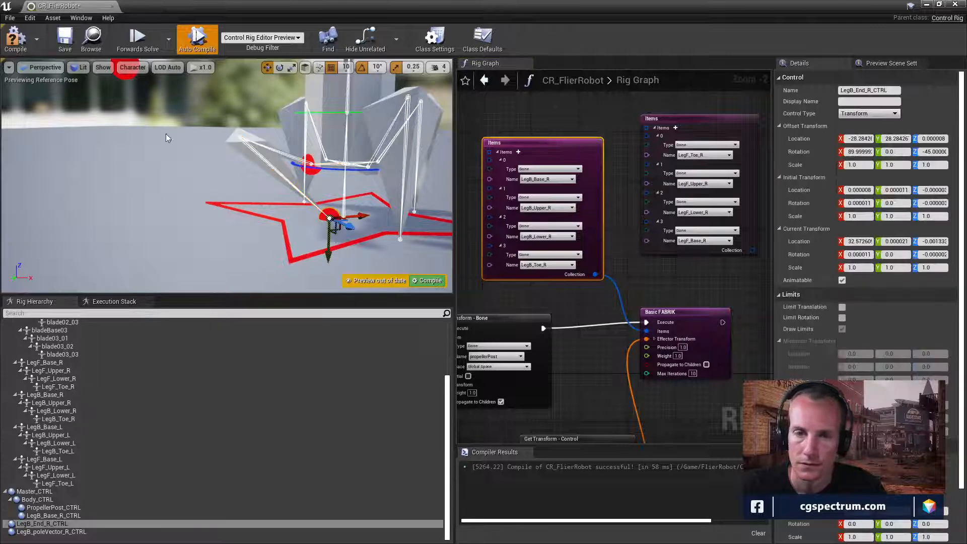
{"action": "left_click", "coordinate": [15, 38]}
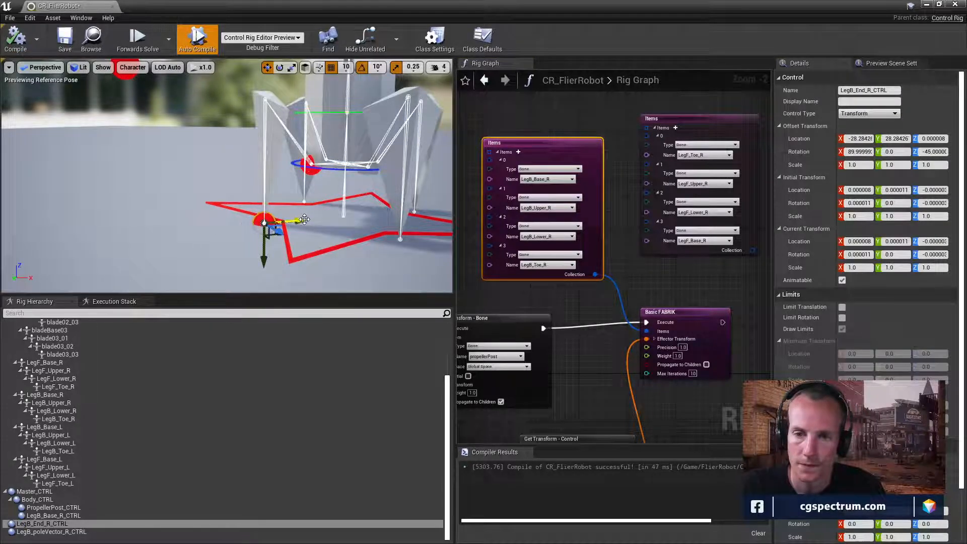
{"action": "left_click_drag", "start_coordinate": [304, 220], "coordinate": [228, 222]}
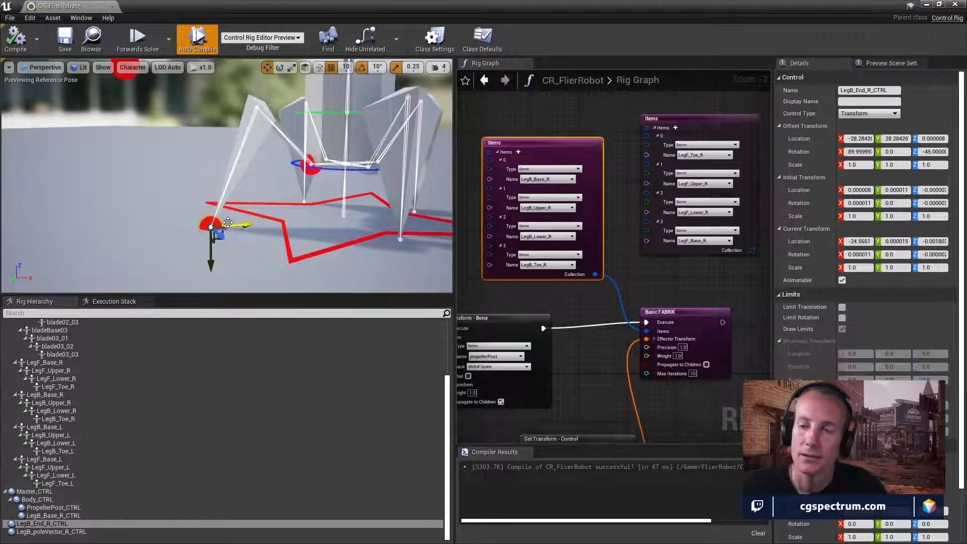
Step: Test the leg from other angles by moving LegB_End_R_CTRL along all three axes to about X -3.8, Y -2.5, Z 5.2
{"action": "left_click_drag", "start_coordinate": [233, 150], "coordinate": [268, 191], "text": "alt"}
{"action": "middle_click_drag", "start_coordinate": [234, 151], "coordinate": [268, 190], "text": "alt"}
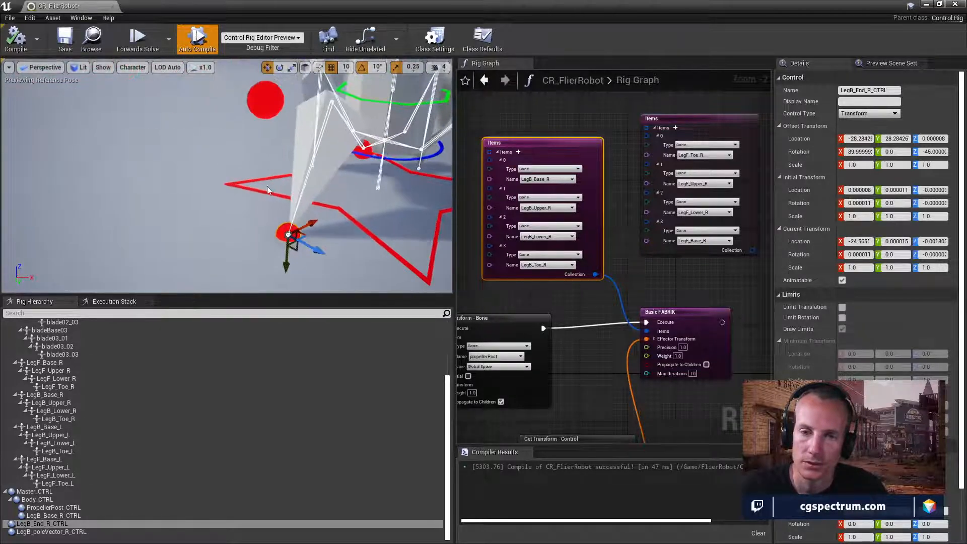
{"action": "left_click_drag", "start_coordinate": [370, 267], "coordinate": [320, 243]}
{"action": "right_click_drag", "start_coordinate": [320, 243], "coordinate": [336, 227]}
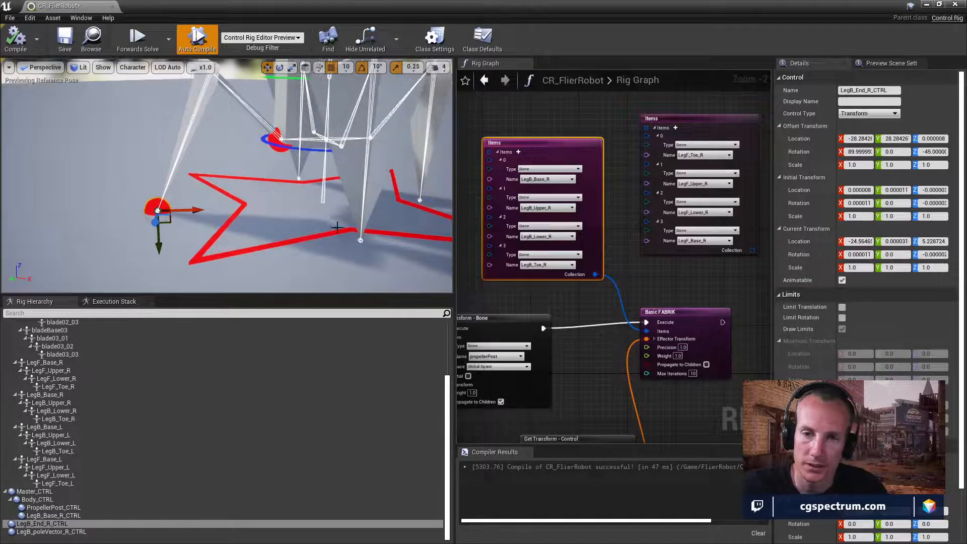
{"action": "left_click_drag", "start_coordinate": [201, 213], "coordinate": [246, 214]}
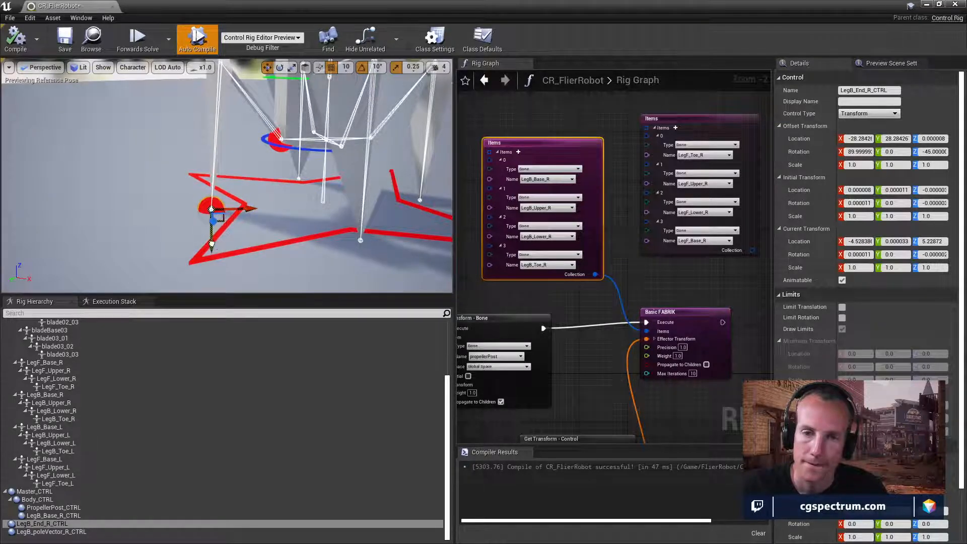
{"action": "left_click_drag", "start_coordinate": [212, 244], "coordinate": [226, 222]}
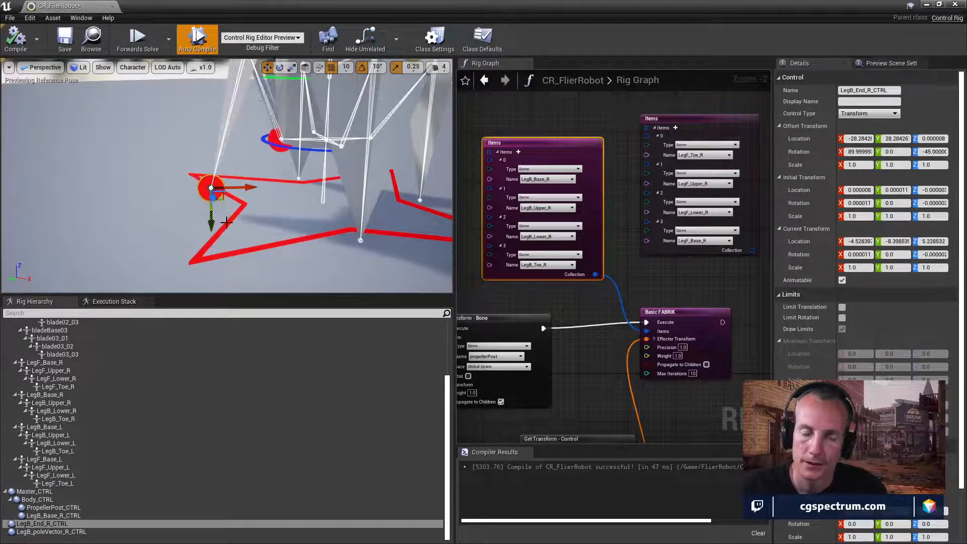
{"action": "mouse_move", "coordinate": [295, 164]}
{"action": "right_mouse_down"}
{"action": "mouse_move", "coordinate": [282, 151]}
{"action": "mouse_move", "coordinate": [295, 166]}
{"action": "right_mouse_up"}
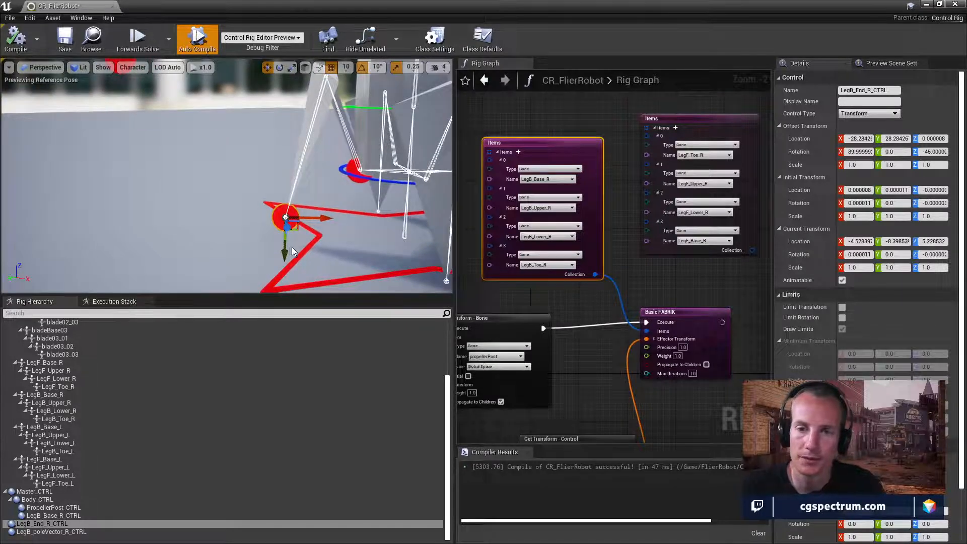
{"action": "mouse_move", "coordinate": [287, 247]}
{"action": "left_mouse_down"}
{"action": "mouse_move", "coordinate": [262, 196]}
{"action": "mouse_move", "coordinate": [226, 163]}
{"action": "mouse_move", "coordinate": [208, 104]}
{"action": "mouse_move", "coordinate": [215, 82]}
{"action": "mouse_move", "coordinate": [256, 178]}
{"action": "mouse_move", "coordinate": [314, 230]}
{"action": "mouse_move", "coordinate": [371, 229]}
{"action": "mouse_move", "coordinate": [382, 241]}
{"action": "mouse_move", "coordinate": [377, 252]}
{"action": "mouse_move", "coordinate": [349, 236]}
{"action": "mouse_move", "coordinate": [293, 234]}
{"action": "mouse_move", "coordinate": [342, 236]}
{"action": "mouse_move", "coordinate": [338, 210]}
{"action": "mouse_move", "coordinate": [342, 219]}
{"action": "mouse_move", "coordinate": [342, 244]}
{"action": "mouse_move", "coordinate": [267, 186]}
{"action": "mouse_move", "coordinate": [221, 188]}
{"action": "mouse_move", "coordinate": [203, 242]}
{"action": "mouse_move", "coordinate": [242, 194]}
{"action": "mouse_move", "coordinate": [299, 243]}
{"action": "left_mouse_up"}
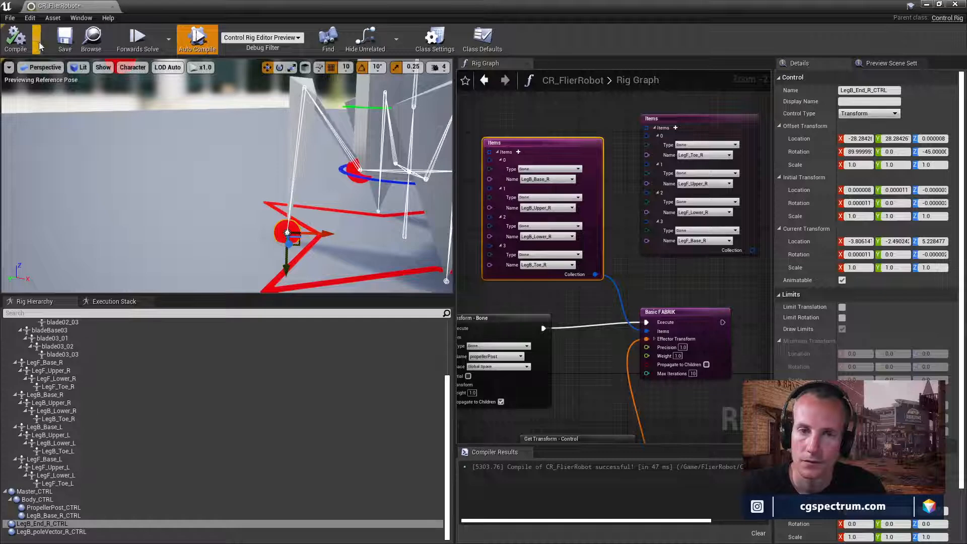
Step: Compare the Basic FABRIK node's inputs with the Basic IK node's inputs and its pole vector connection
{"action": "right_click_drag", "start_coordinate": [538, 210], "coordinate": [578, 161]}
{"action": "scroll", "coordinate": [655, 210], "scroll_direction": "down", "scroll_amount": 1}
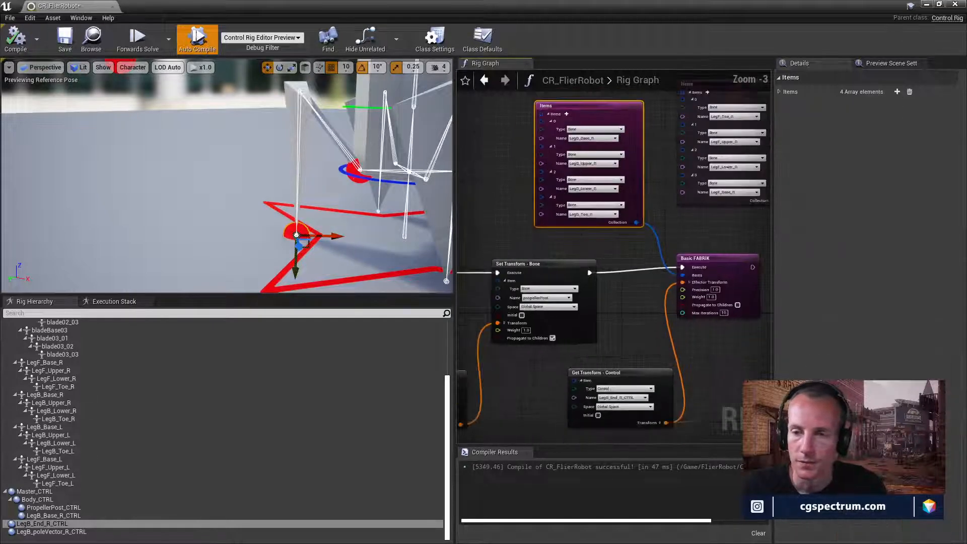
{"action": "right_click_drag", "start_coordinate": [681, 272], "coordinate": [566, 184]}
{"action": "right_click_drag", "start_coordinate": [710, 231], "coordinate": [632, 285]}
{"action": "scroll", "coordinate": [586, 236], "scroll_direction": "up", "scroll_amount": 2}
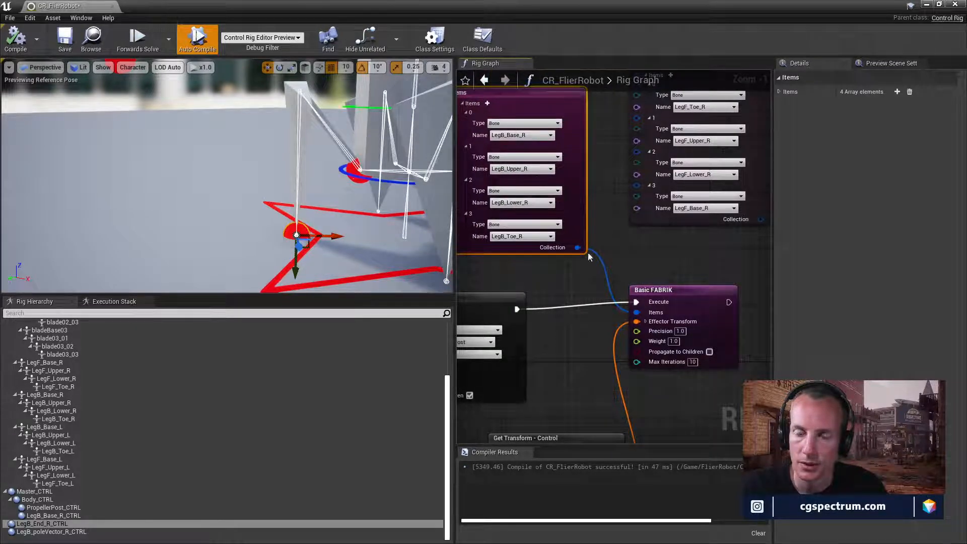
{"action": "right_click_drag", "start_coordinate": [627, 272], "coordinate": [477, 255]}
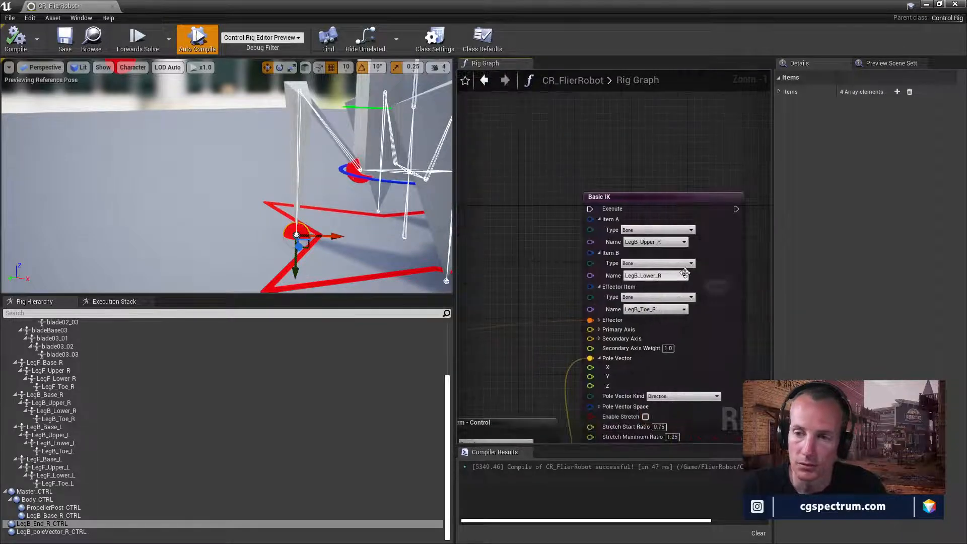
{"action": "right_click_drag", "start_coordinate": [698, 267], "coordinate": [623, 222]}
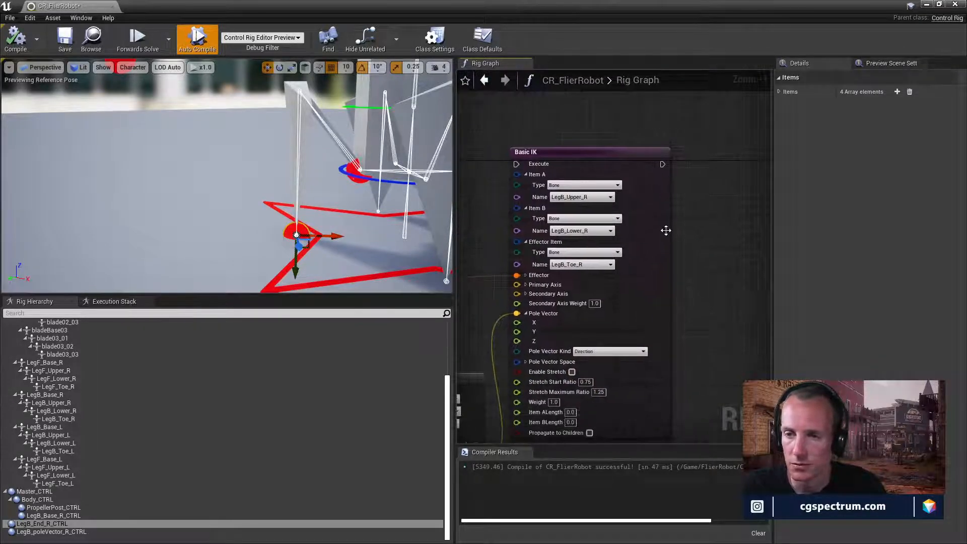
{"action": "right_click_drag", "start_coordinate": [648, 278], "coordinate": [712, 216]}
{"action": "right_click_drag", "start_coordinate": [637, 246], "coordinate": [728, 241]}
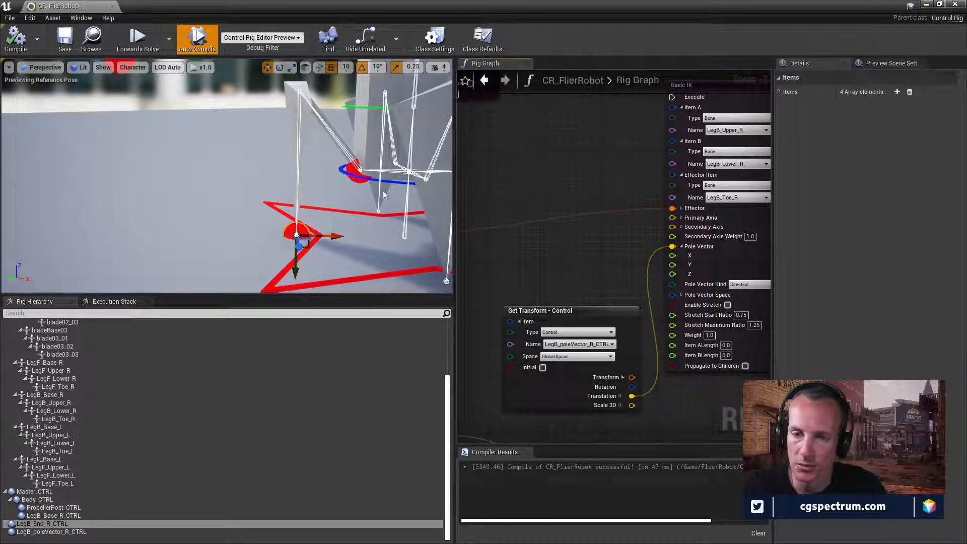
{"action": "right_click_drag", "start_coordinate": [671, 390], "coordinate": [653, 321]}
{"action": "right_click_drag", "start_coordinate": [606, 260], "coordinate": [674, 246]}
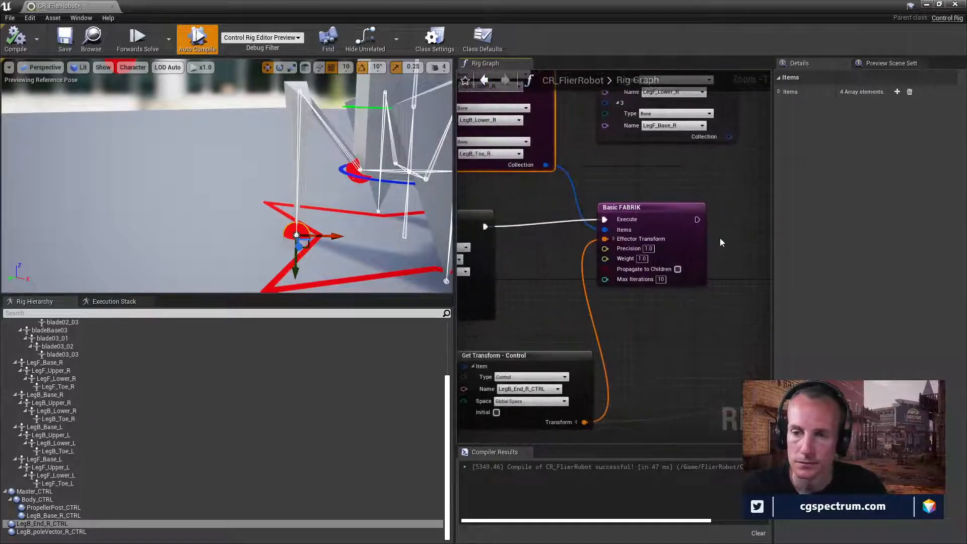
Step: Move the Basic IK node, its pole vector Get Transform and the unused Set Transform nodes down, clear of the FABRIK setup
{"action": "scroll", "coordinate": [622, 196], "scroll_direction": "down", "scroll_amount": 5}
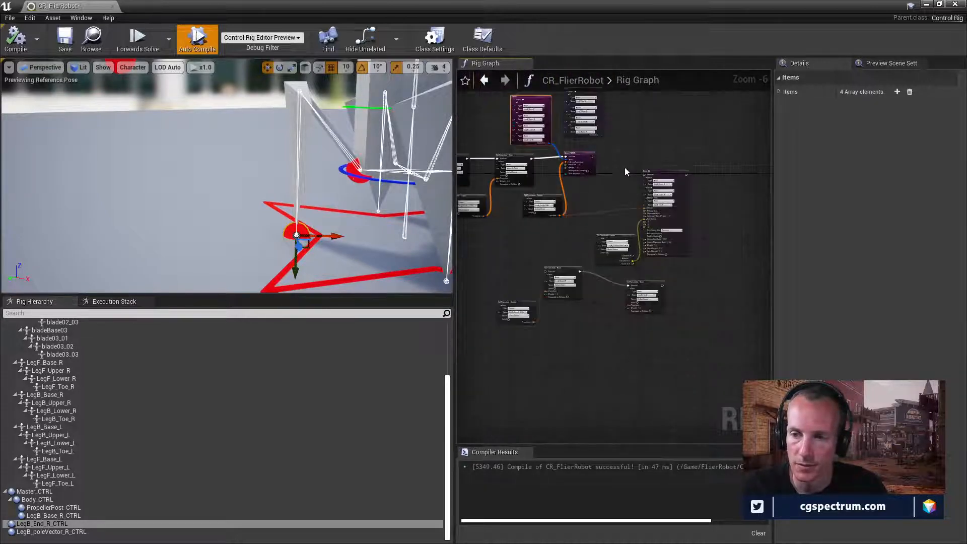
{"action": "left_click_drag", "start_coordinate": [625, 167], "coordinate": [696, 286]}
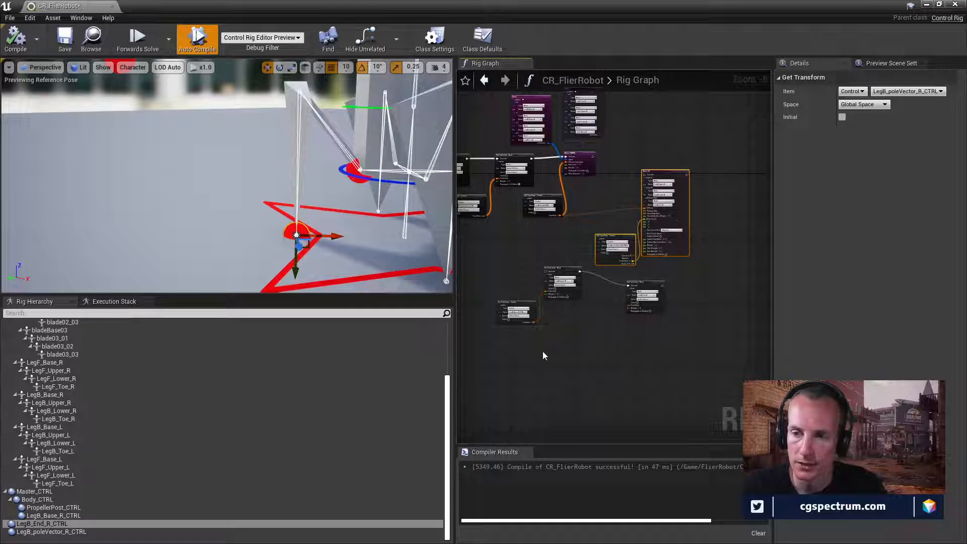
{"action": "left_click_drag", "start_coordinate": [496, 350], "coordinate": [703, 278], "text": "shift"}
{"action": "left_click_drag", "start_coordinate": [567, 264], "coordinate": [570, 322]}
{"action": "scroll", "coordinate": [631, 252], "scroll_direction": "up", "scroll_amount": 2}
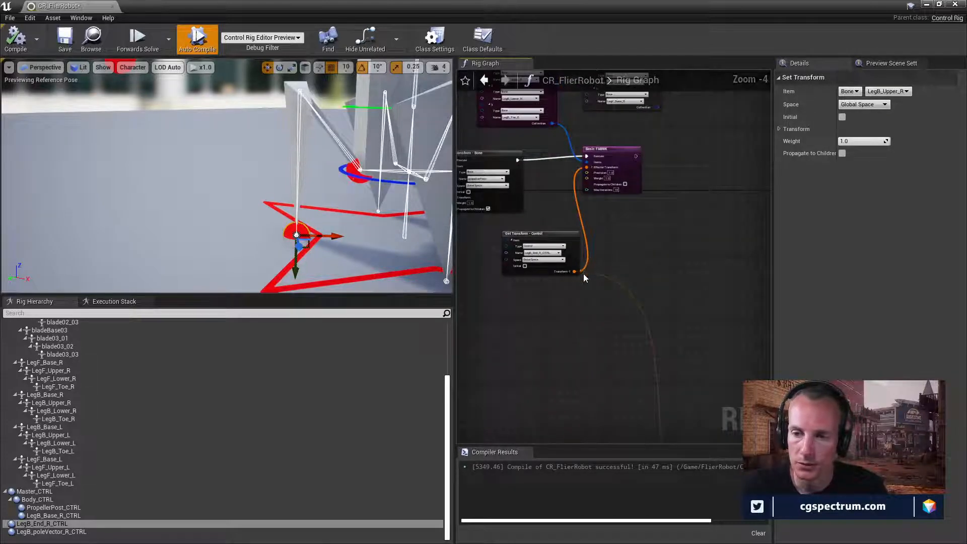
{"action": "scroll", "coordinate": [584, 273], "scroll_direction": "up", "scroll_amount": 2}
{"action": "right_click_drag", "start_coordinate": [642, 318], "coordinate": [623, 215]}
{"action": "scroll", "coordinate": [624, 221], "scroll_direction": "down", "scroll_amount": 3}
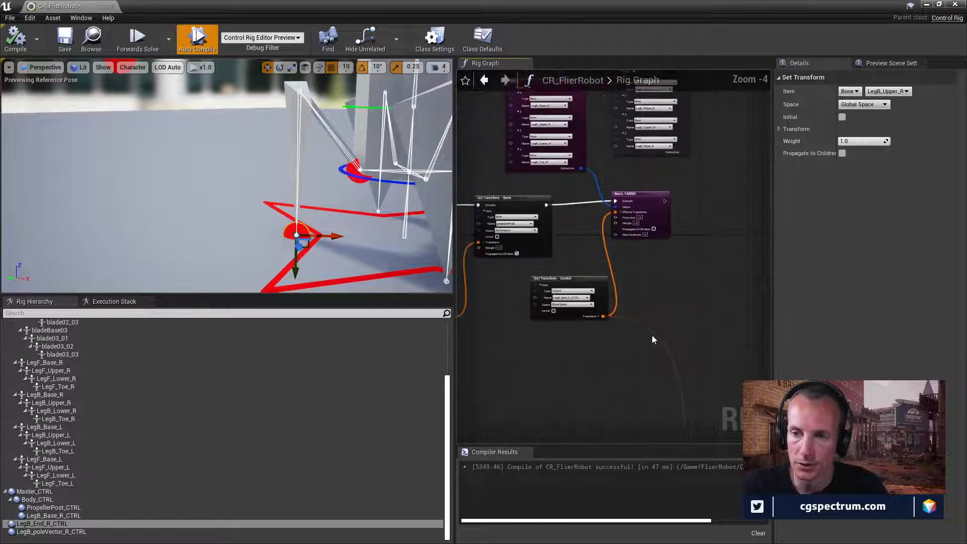
Step: Move the Basic IK node, its pole vector Get Transform and the LegB_Upper_R Set Transform up, closer to the Basic FABRIK setup
{"action": "scroll", "coordinate": [662, 228], "scroll_direction": "up", "scroll_amount": 4}
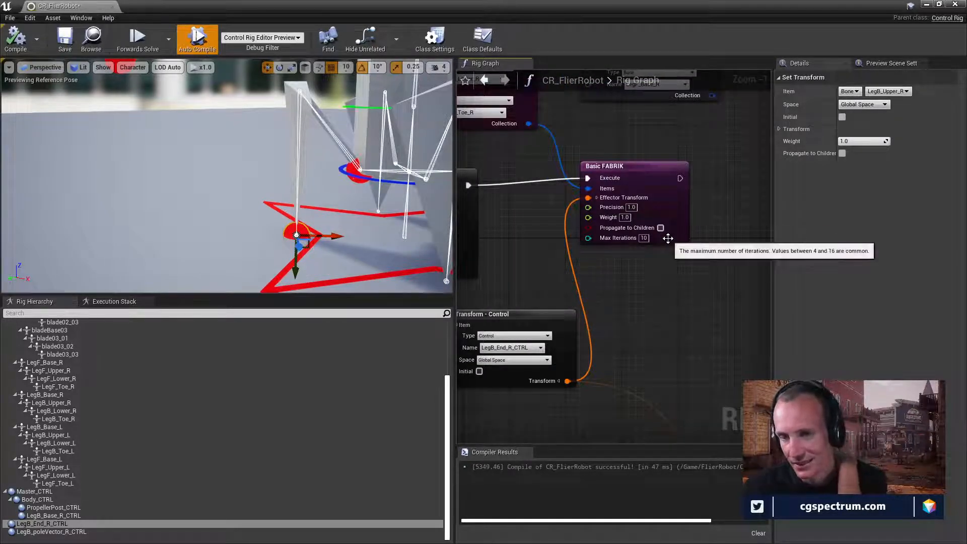
{"action": "right_click_drag", "start_coordinate": [704, 309], "coordinate": [619, 207]}
{"action": "scroll", "coordinate": [626, 225], "scroll_direction": "down", "scroll_amount": 4}
{"action": "right_click_drag", "start_coordinate": [672, 335], "coordinate": [634, 258]}
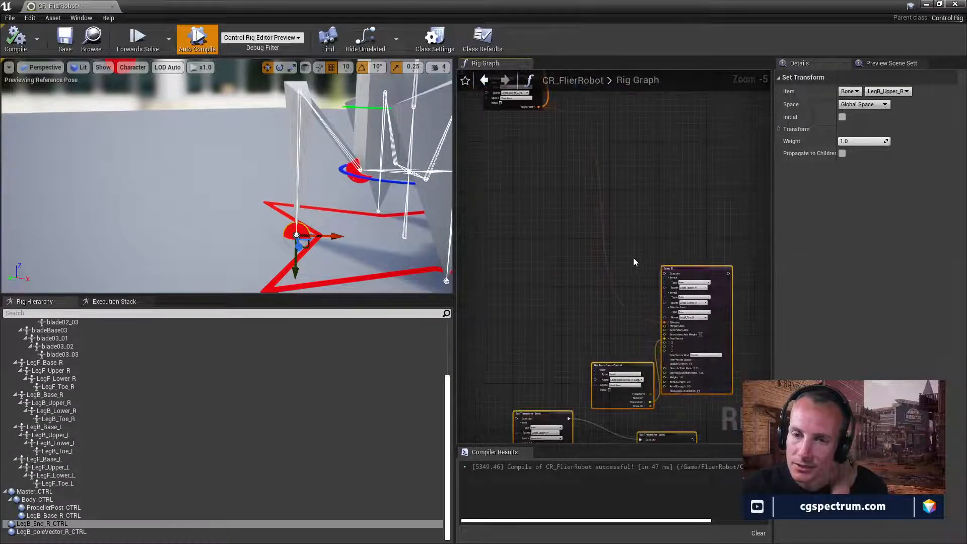
{"action": "right_click_drag", "start_coordinate": [579, 279], "coordinate": [559, 225]}
{"action": "left_click_drag", "start_coordinate": [560, 225], "coordinate": [681, 358]}
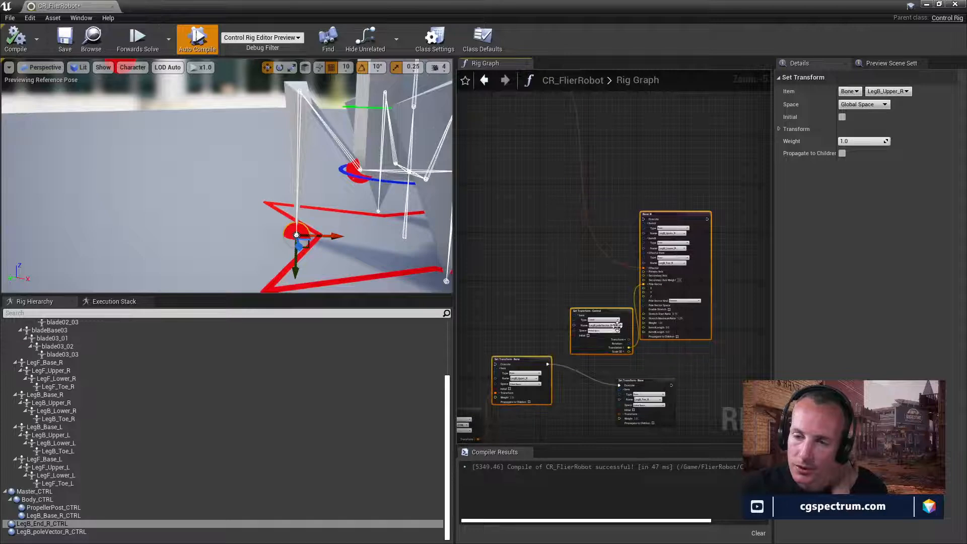
{"action": "right_click_drag", "start_coordinate": [605, 295], "coordinate": [600, 234]}
{"action": "left_click_drag", "start_coordinate": [599, 250], "coordinate": [578, 150]}
{"action": "right_click_drag", "start_coordinate": [579, 150], "coordinate": [579, 313]}
Step: Move the LegB_Upper_R Set Transform node down out of the way and shift the LegB_poleVector_R_CTRL Get Transform away from Basic IK
{"action": "left_click", "coordinate": [540, 360]}
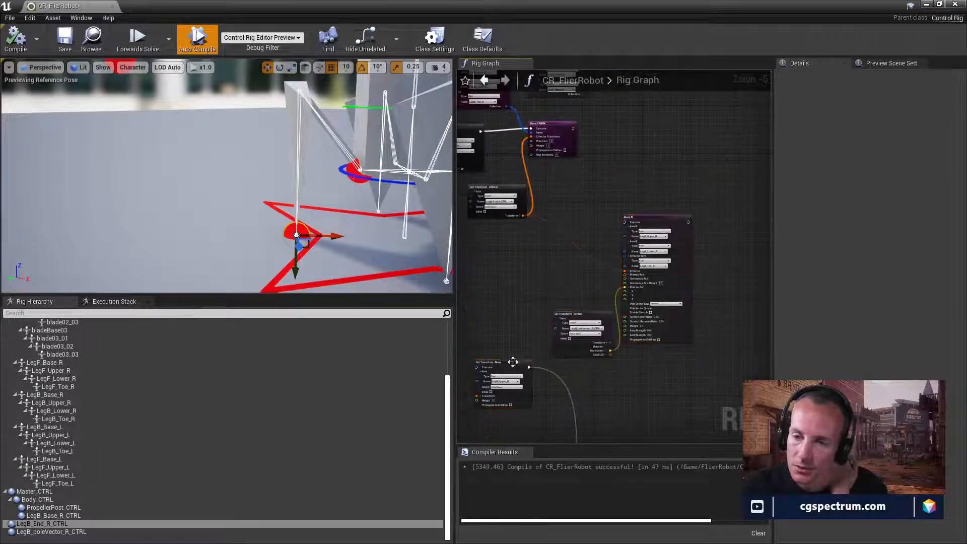
{"action": "left_click_drag", "start_coordinate": [512, 360], "coordinate": [541, 478]}
{"action": "scroll", "coordinate": [569, 314], "scroll_direction": "up", "scroll_amount": 3}
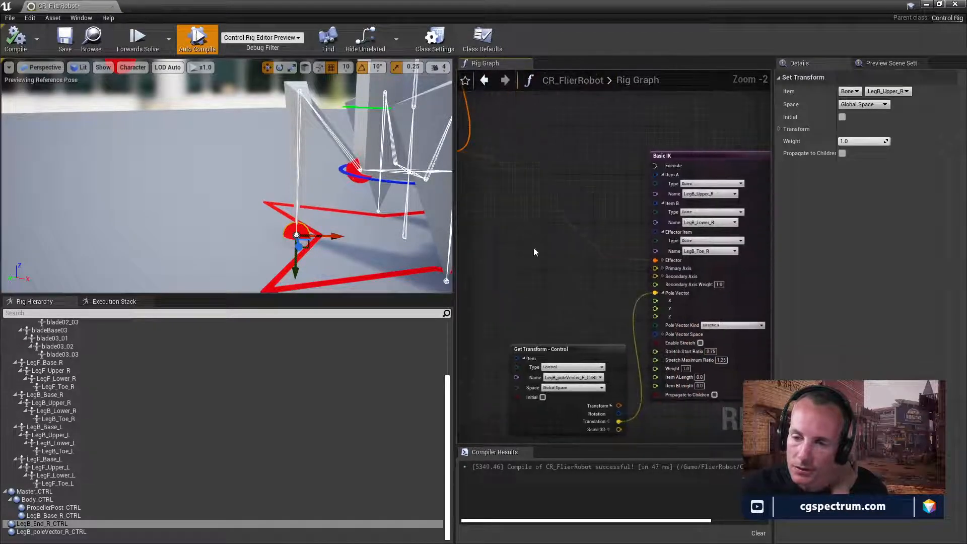
{"action": "left_click_drag", "start_coordinate": [575, 350], "coordinate": [531, 305]}
{"action": "right_click_drag", "start_coordinate": [496, 207], "coordinate": [622, 282]}
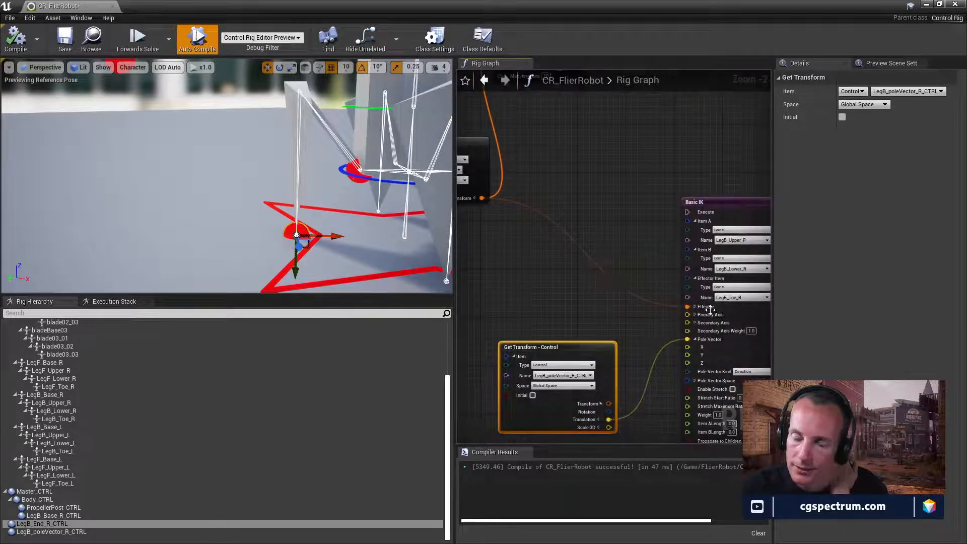
Step: Examine the Basic IK node's Item A pin by collapsing and expanding it and checking its available pin options
{"action": "right_click_drag", "start_coordinate": [710, 308], "coordinate": [616, 354]}
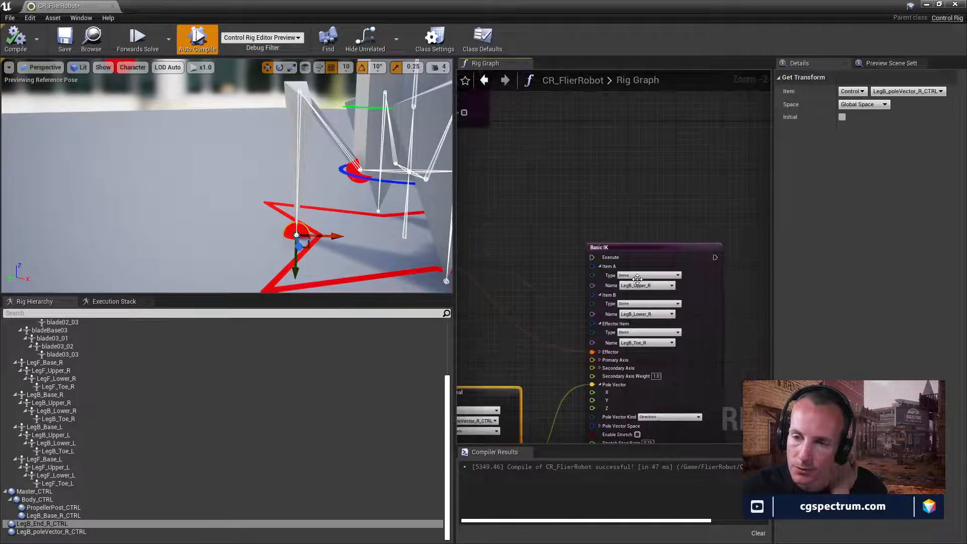
{"action": "right_click", "coordinate": [610, 267]}
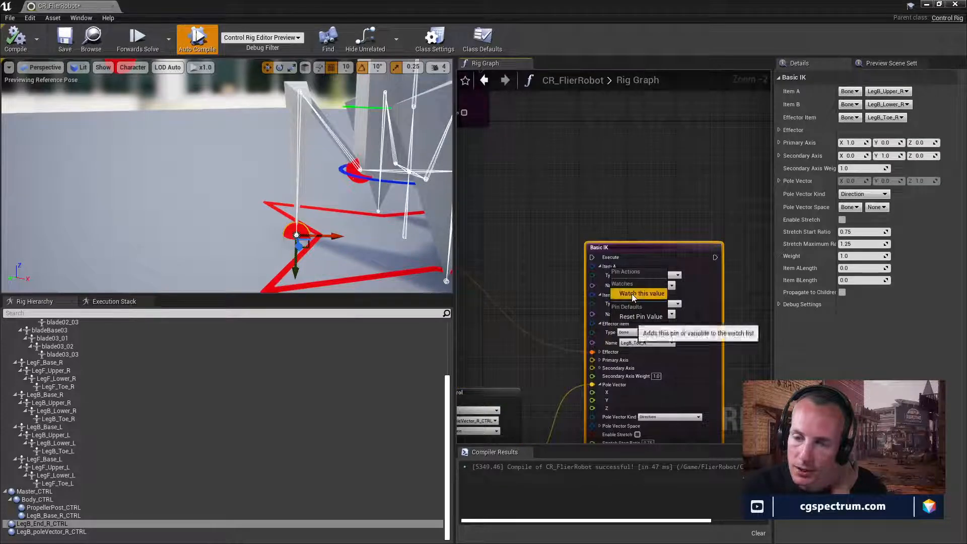
{"action": "left_click", "coordinate": [593, 267]}
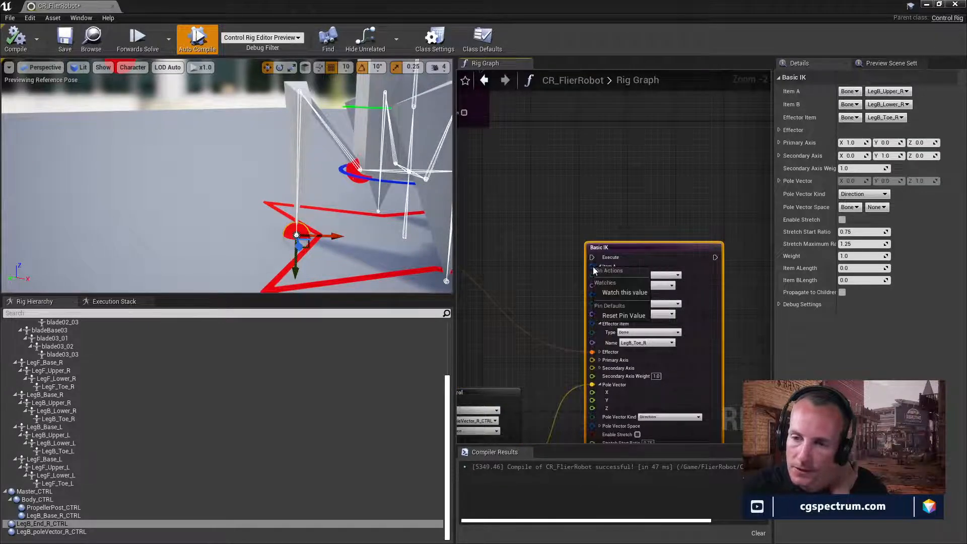
{"action": "left_click", "coordinate": [541, 296]}
{"action": "scroll", "coordinate": [577, 282], "scroll_direction": "up", "scroll_amount": 2}
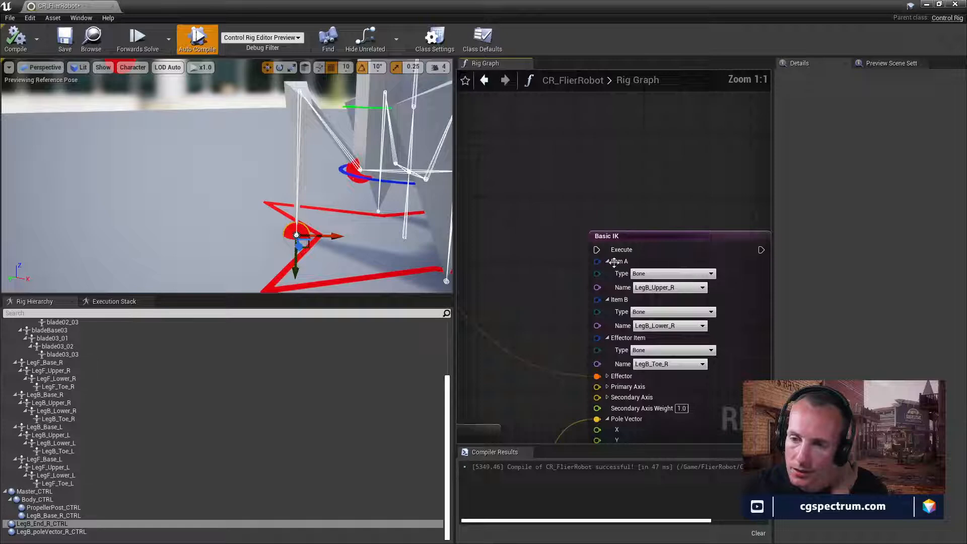
{"action": "left_click", "coordinate": [607, 261]}
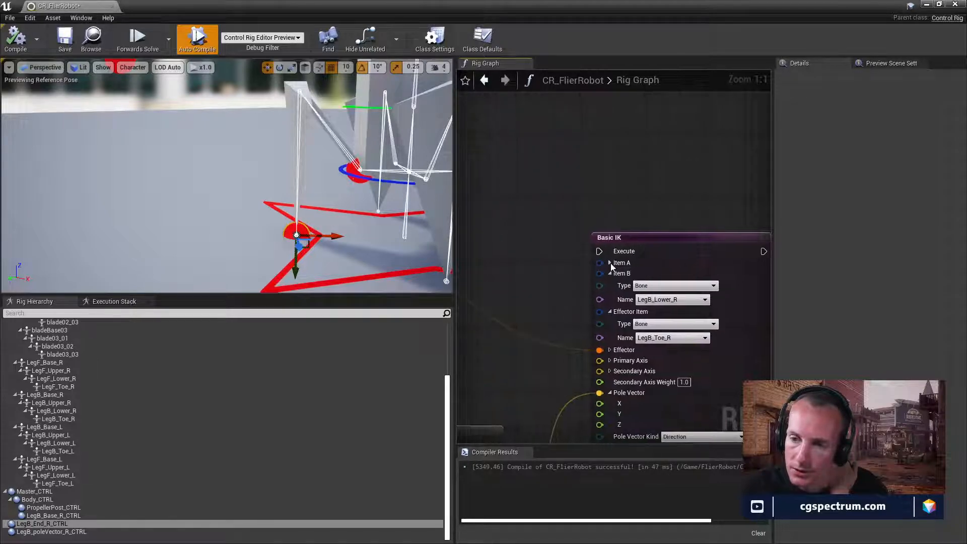
{"action": "right_click", "coordinate": [616, 264]}
{"action": "right_click", "coordinate": [613, 263]}
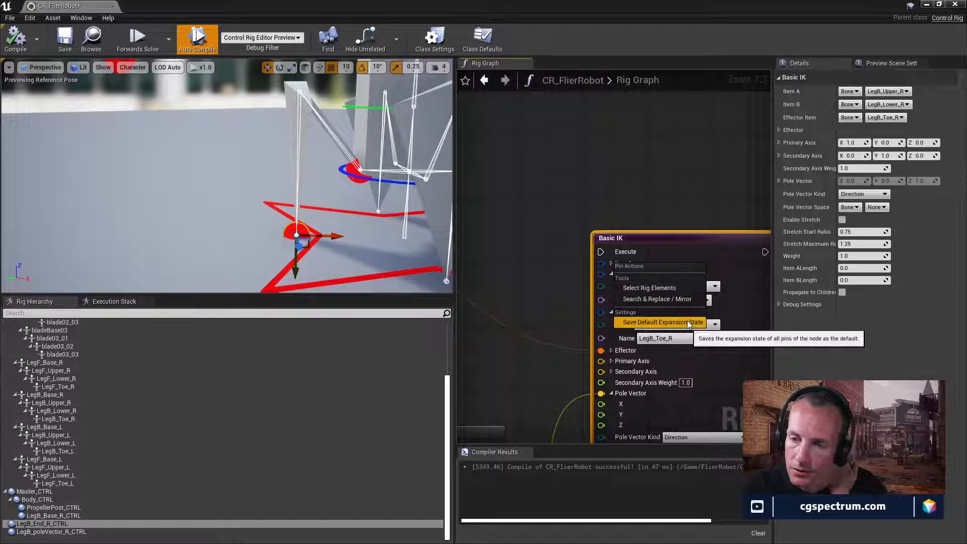
{"action": "right_click", "coordinate": [612, 264]}
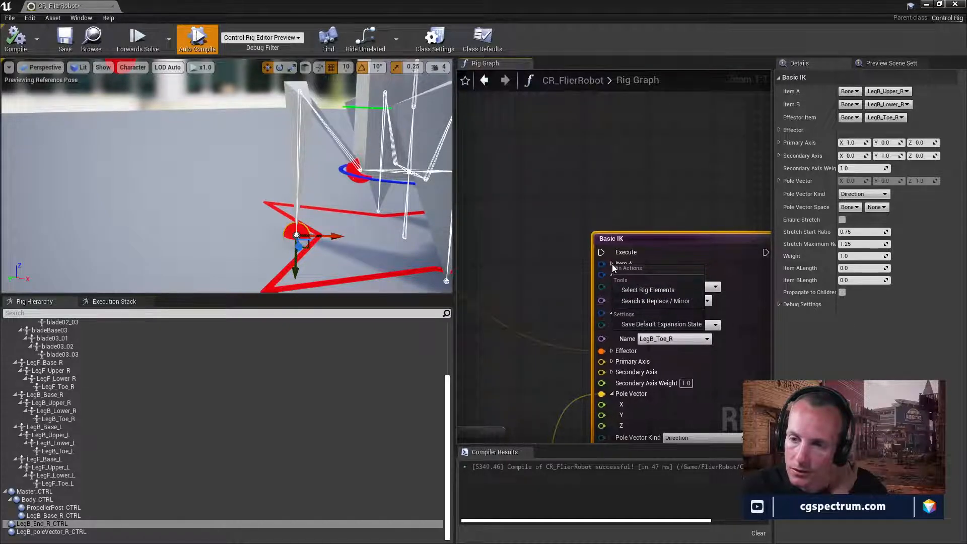
{"action": "right_click", "coordinate": [602, 265]}
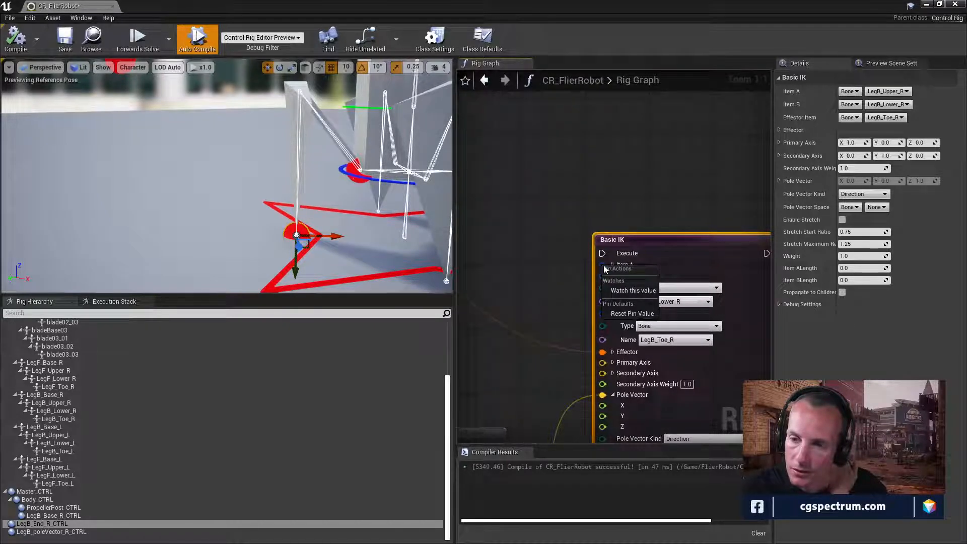
{"action": "left_click", "coordinate": [603, 267]}
{"action": "left_click", "coordinate": [613, 265]}
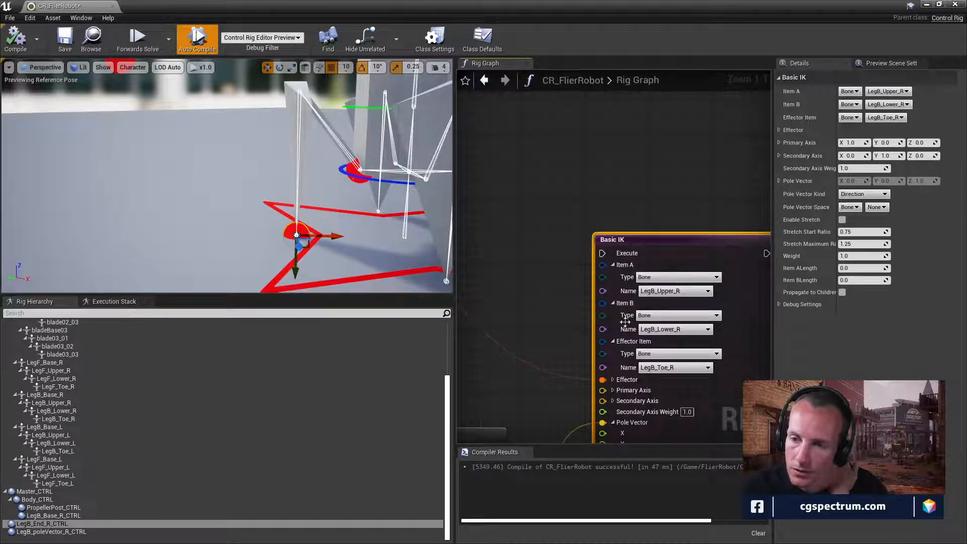
{"action": "left_click", "coordinate": [613, 265]}
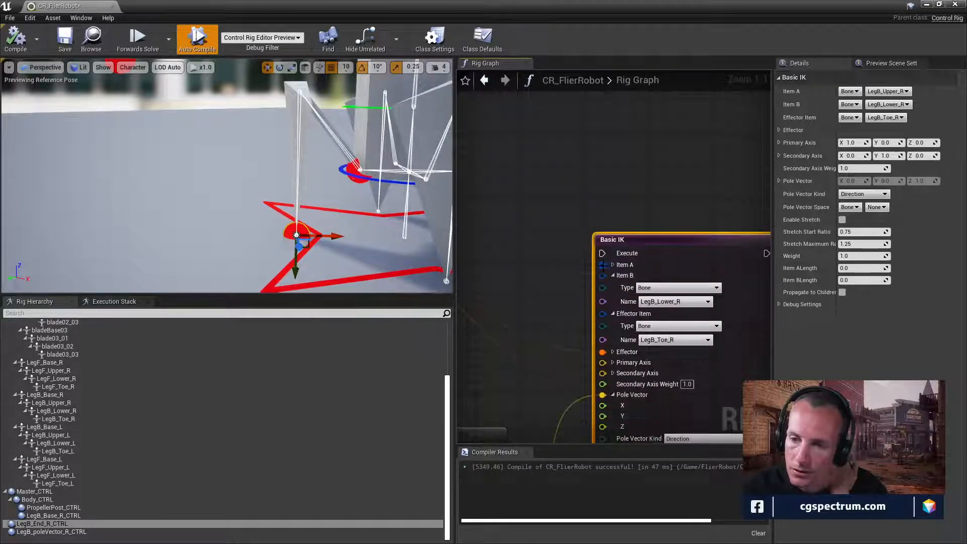
{"action": "left_click", "coordinate": [612, 265]}
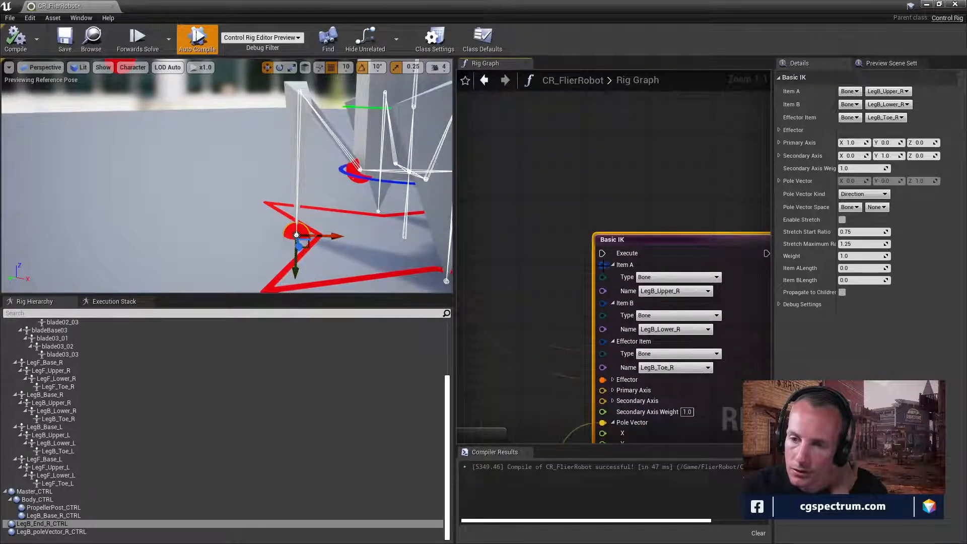
Step: Check the options on the Basic IK node's Type row, Execute pin and title, and review its remaining inputs
{"action": "right_click", "coordinate": [655, 268]}
{"action": "right_click", "coordinate": [627, 285]}
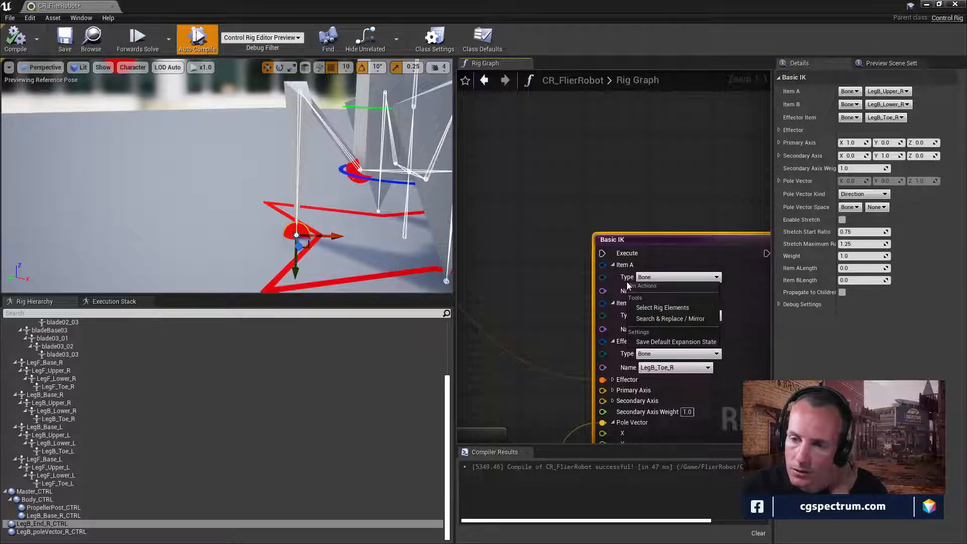
{"action": "right_click", "coordinate": [606, 253]}
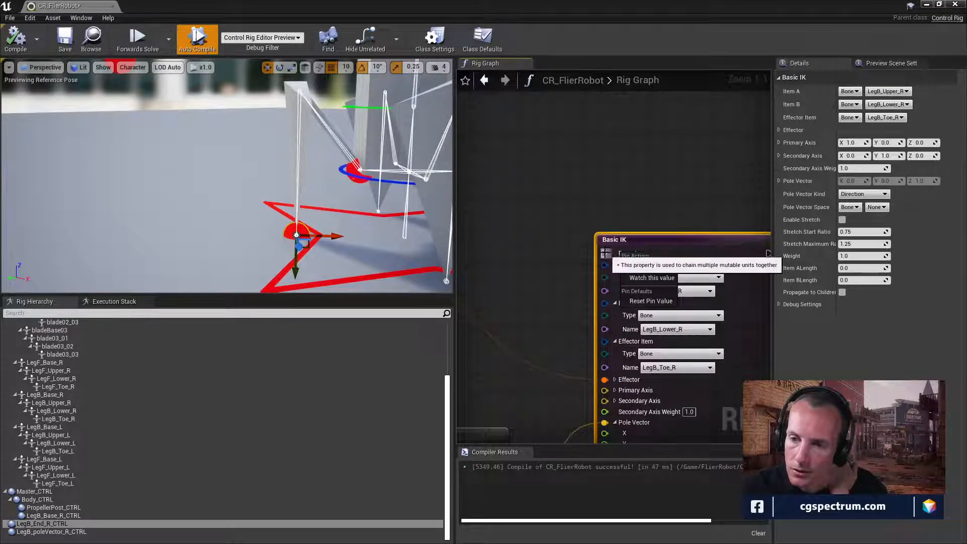
{"action": "right_click", "coordinate": [613, 242]}
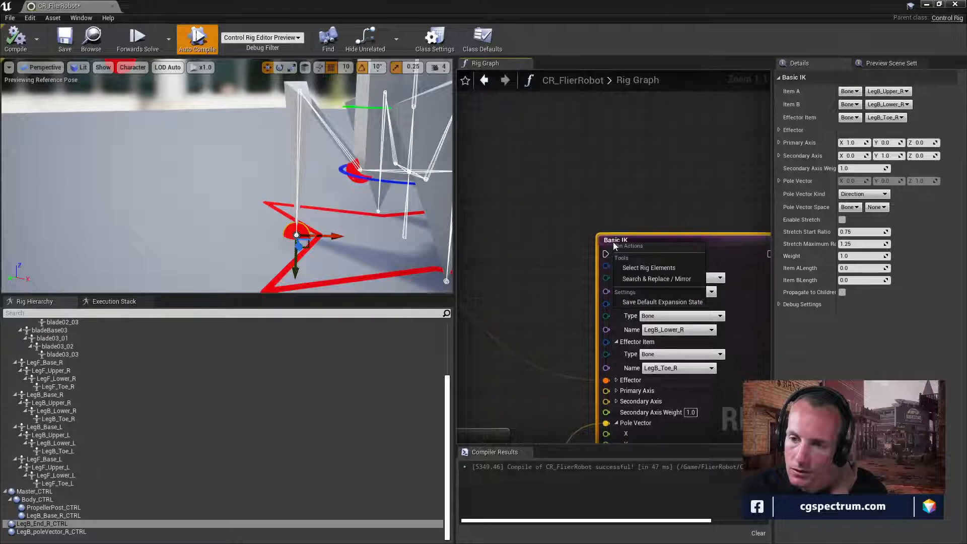
{"action": "right_click_drag", "start_coordinate": [736, 225], "coordinate": [635, 241]}
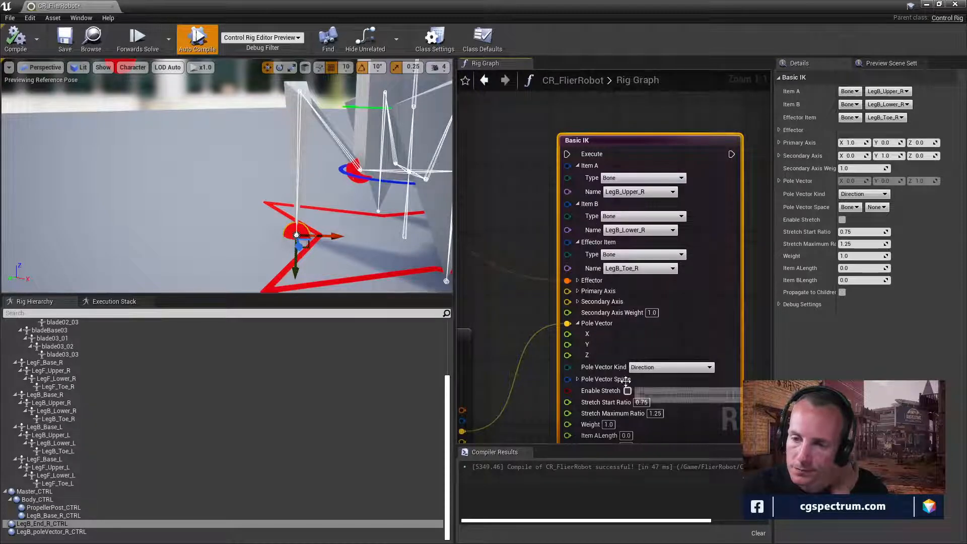
{"action": "right_click_drag", "start_coordinate": [636, 352], "coordinate": [692, 325]}
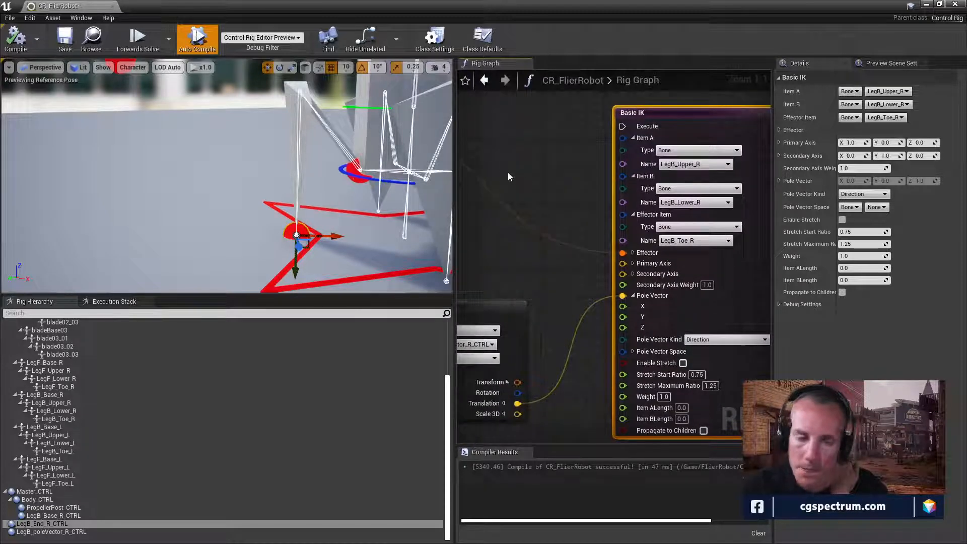
Step: Review the Basic FABRIK node's inputs and its connections from the LegB bone collection and the LegB_End_R_CTRL transform
{"action": "right_click", "coordinate": [498, 140]}
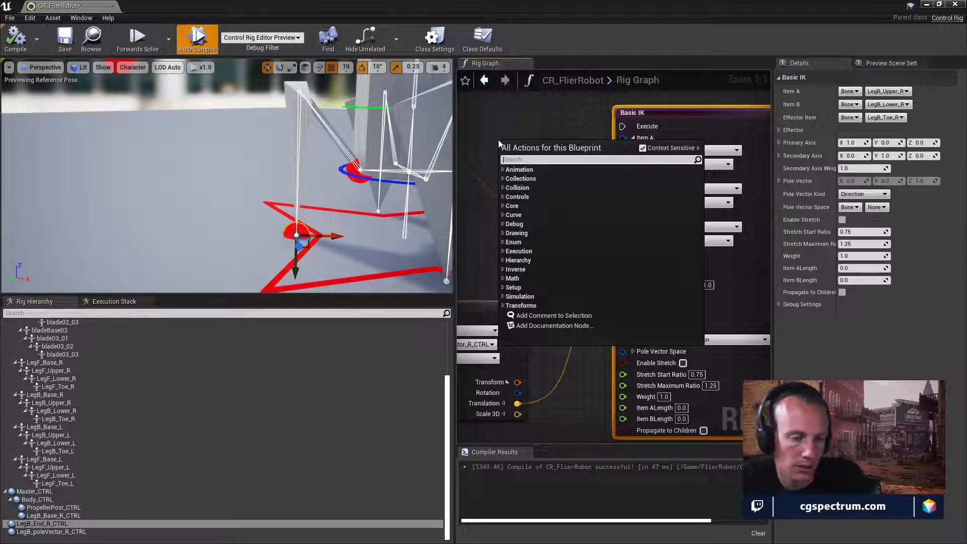
{"action": "left_click", "coordinate": [509, 111]}
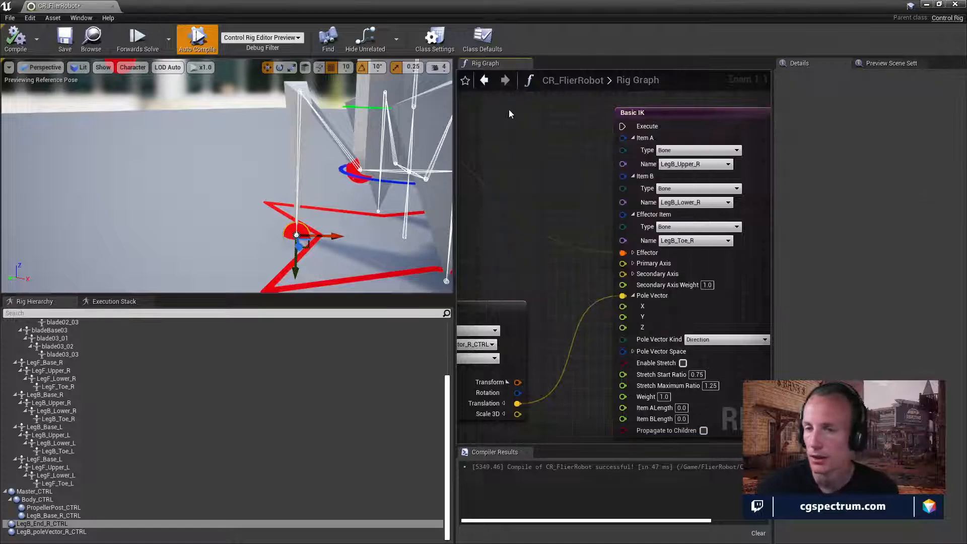
{"action": "right_click_drag", "start_coordinate": [520, 160], "coordinate": [642, 250]}
{"action": "right_click_drag", "start_coordinate": [537, 222], "coordinate": [619, 268]}
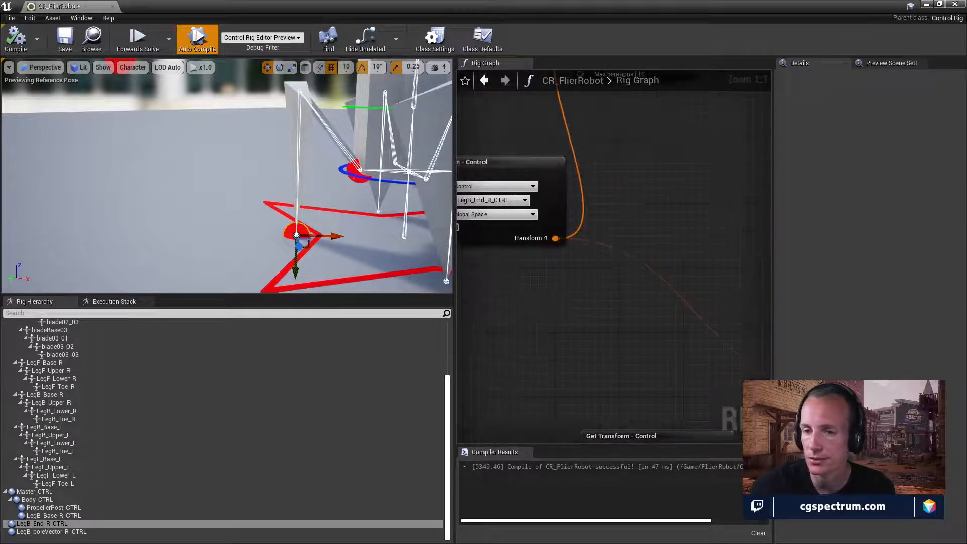
{"action": "right_click_drag", "start_coordinate": [559, 235], "coordinate": [647, 371]}
{"action": "right_click_drag", "start_coordinate": [676, 322], "coordinate": [643, 370]}
{"action": "right_click_drag", "start_coordinate": [594, 257], "coordinate": [569, 346]}
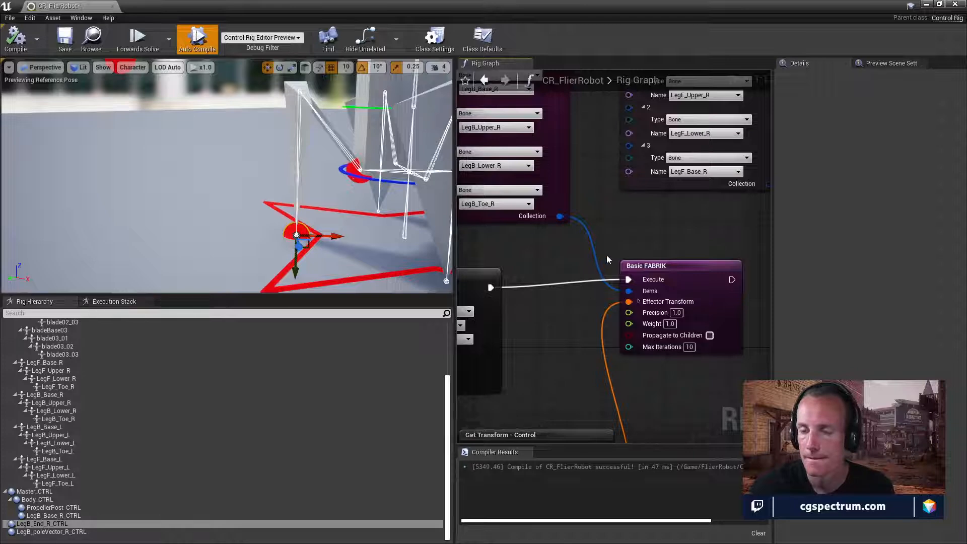
{"action": "right_click_drag", "start_coordinate": [608, 258], "coordinate": [615, 131]}
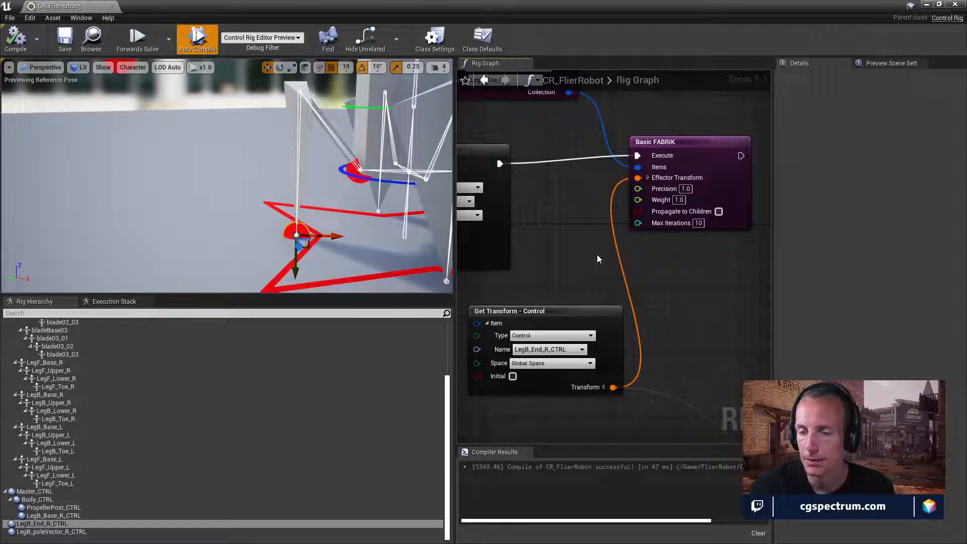
{"action": "right_click_drag", "start_coordinate": [597, 259], "coordinate": [602, 304]}
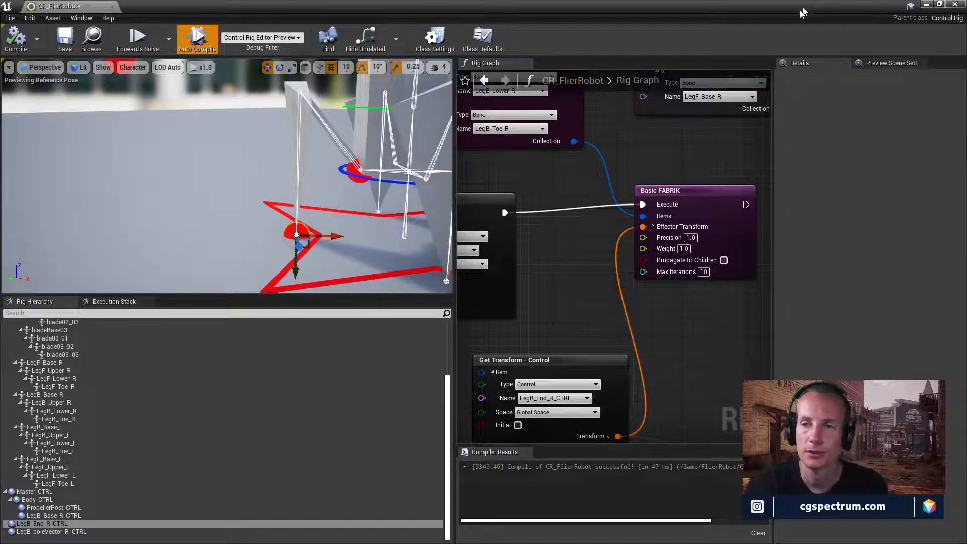
Step: Switch to the SKM_IkArm_Collarts control rig and lower arm22_CTRL to about X 80.2 to test its Basic IK arm
{"action": "left_click_drag", "start_coordinate": [800, 10], "coordinate": [367, 34]}
{"action": "left_click_drag", "start_coordinate": [529, 3], "coordinate": [435, 26]}
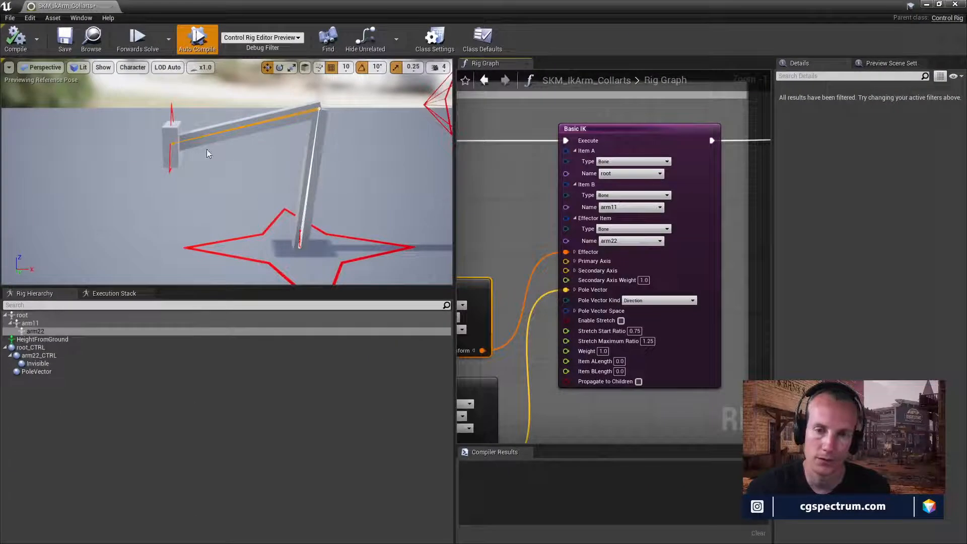
{"action": "left_click", "coordinate": [179, 138]}
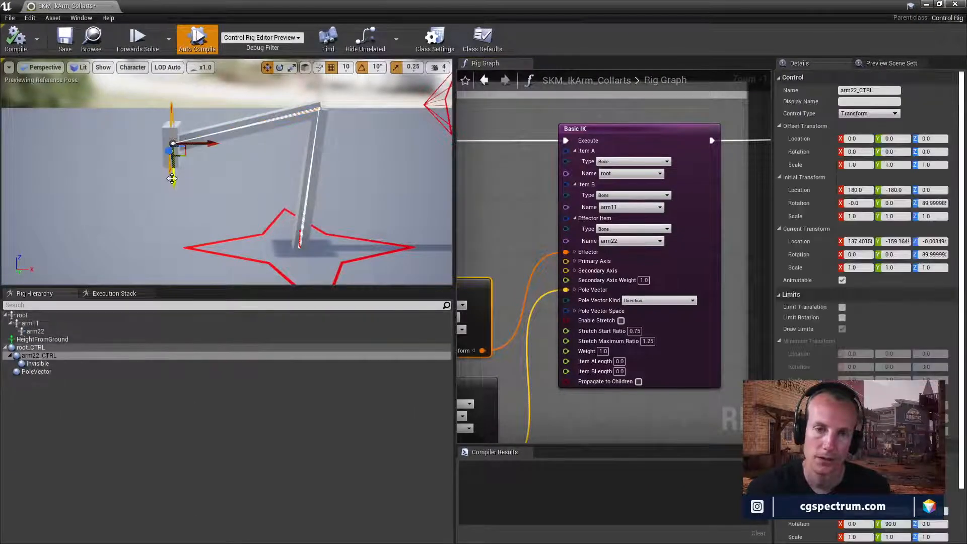
{"action": "left_click_drag", "start_coordinate": [173, 178], "coordinate": [173, 224]}
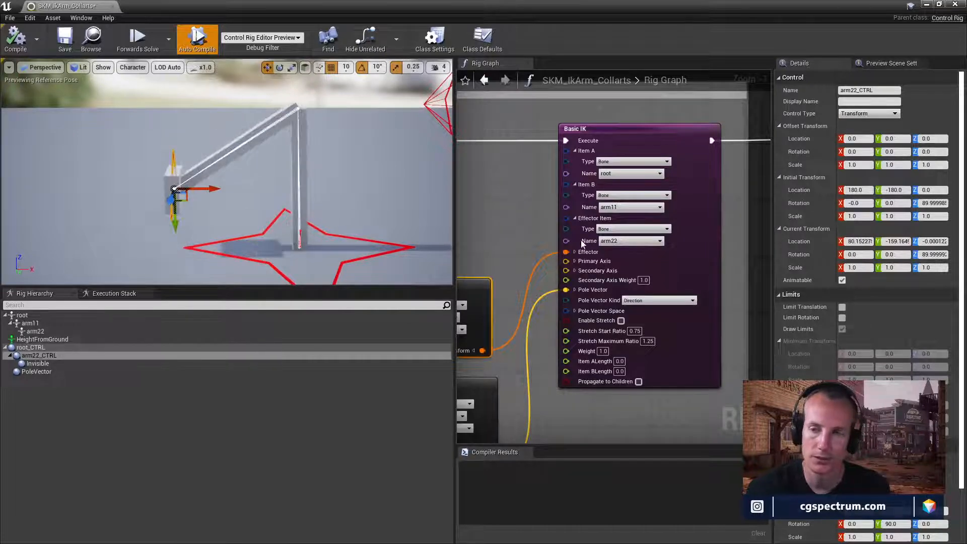
Step: In the Arm IK group, set the control of the Get Transform node feeding the Basic IK Effector to Invisible
{"action": "scroll", "coordinate": [765, 277], "scroll_direction": "down", "scroll_amount": 9}
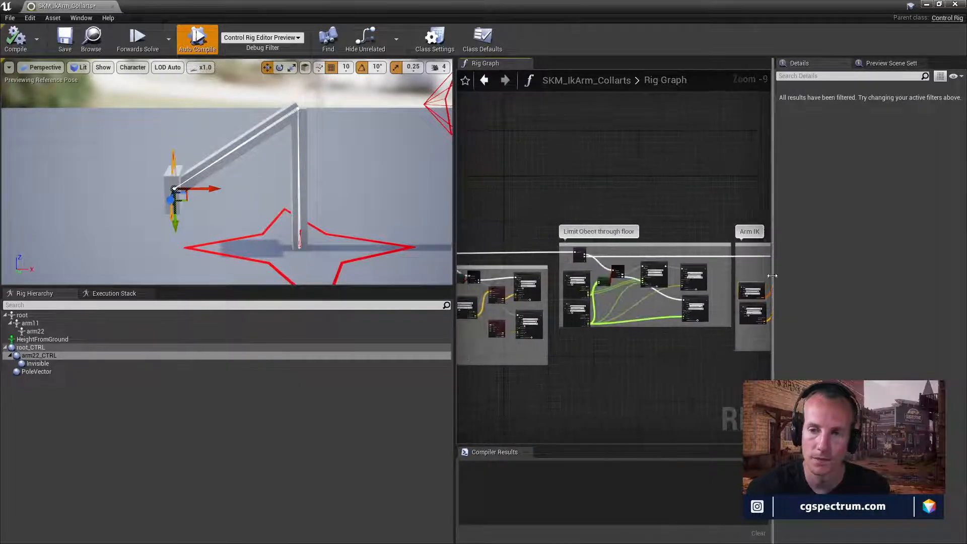
{"action": "scroll", "coordinate": [616, 302], "scroll_direction": "up", "scroll_amount": 3}
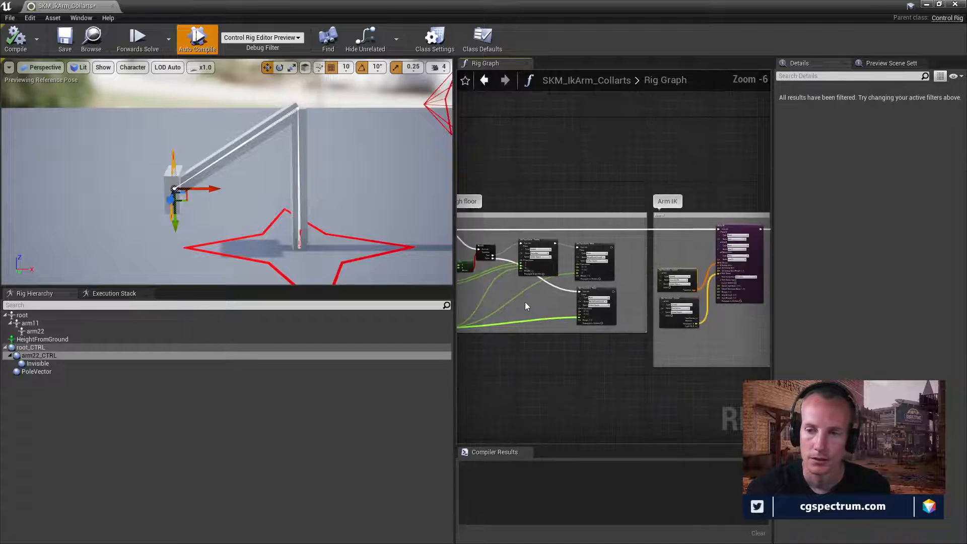
{"action": "scroll", "coordinate": [622, 302], "scroll_direction": "up", "scroll_amount": 3}
{"action": "right_click_drag", "start_coordinate": [730, 295], "coordinate": [702, 289]}
{"action": "scroll", "coordinate": [603, 284], "scroll_direction": "up", "scroll_amount": 2}
{"action": "left_click", "coordinate": [612, 254]}
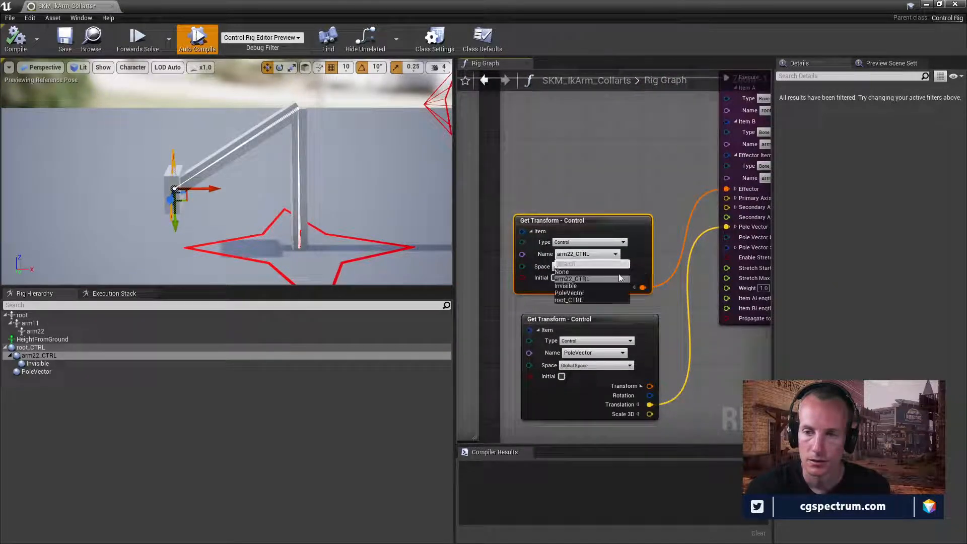
{"action": "left_click", "coordinate": [594, 286]}
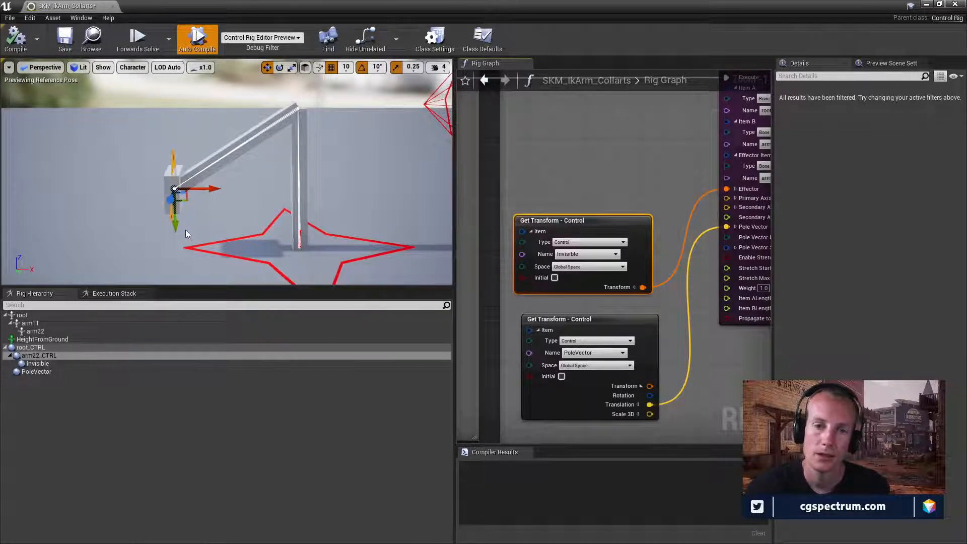
Step: Lower arm22_CTRL below the floor and shift it along X to test the arm's floor limit
{"action": "left_click_drag", "start_coordinate": [186, 233], "coordinate": [188, 312]}
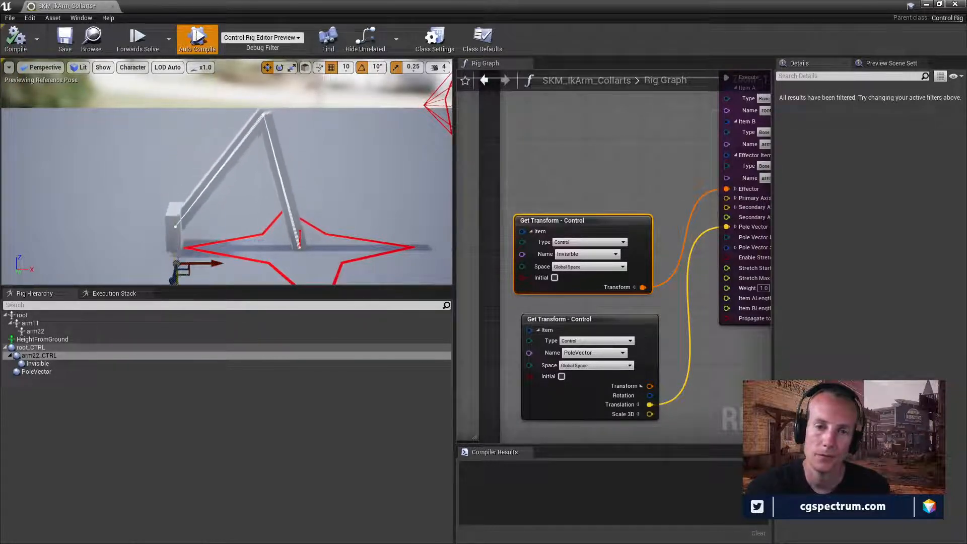
{"action": "left_click_drag", "start_coordinate": [176, 275], "coordinate": [251, 253]}
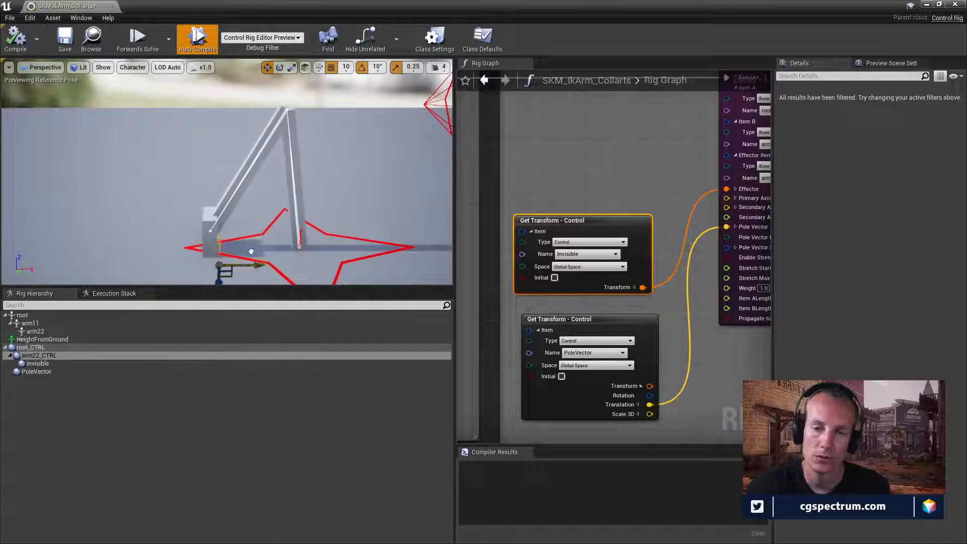
Step: Examine the floor-limit group's Sequence, Less and Branch nodes and the Invisible and HeightFromGround transforms they use
{"action": "right_click_drag", "start_coordinate": [611, 306], "coordinate": [803, 337]}
{"action": "scroll", "coordinate": [714, 271], "scroll_direction": "down", "scroll_amount": 5}
{"action": "right_click_drag", "start_coordinate": [386, 380], "coordinate": [742, 381]}
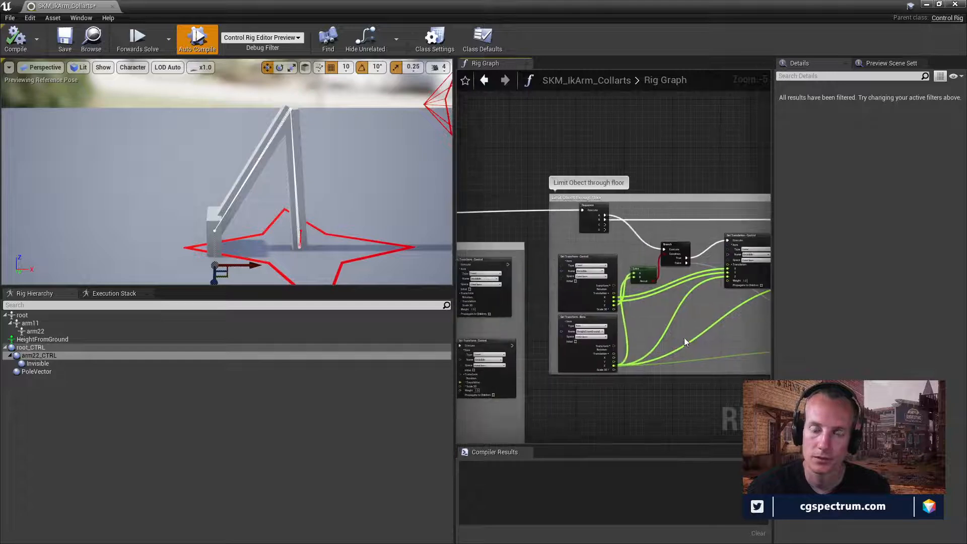
{"action": "scroll", "coordinate": [664, 316], "scroll_direction": "up", "scroll_amount": 3}
{"action": "right_click_drag", "start_coordinate": [597, 290], "coordinate": [557, 340]}
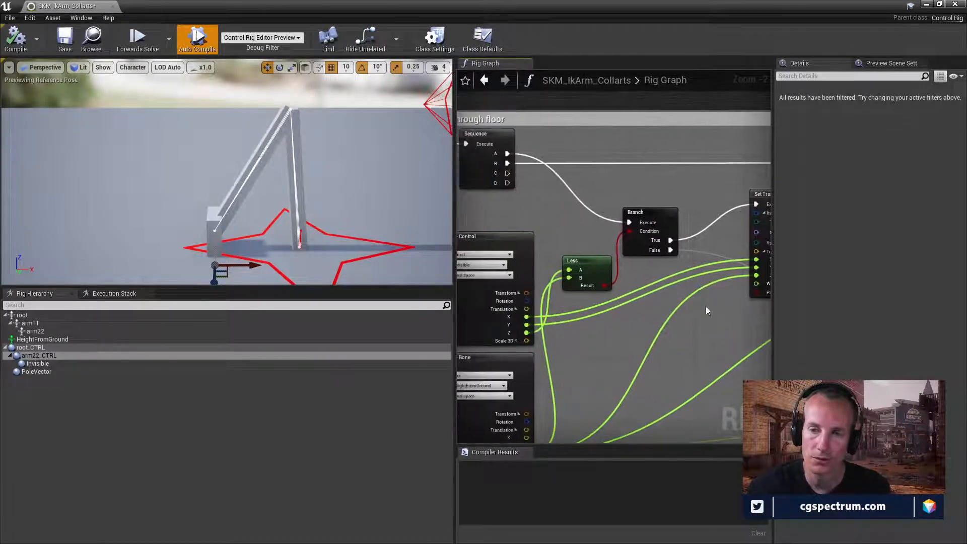
{"action": "right_click_drag", "start_coordinate": [638, 295], "coordinate": [462, 294]}
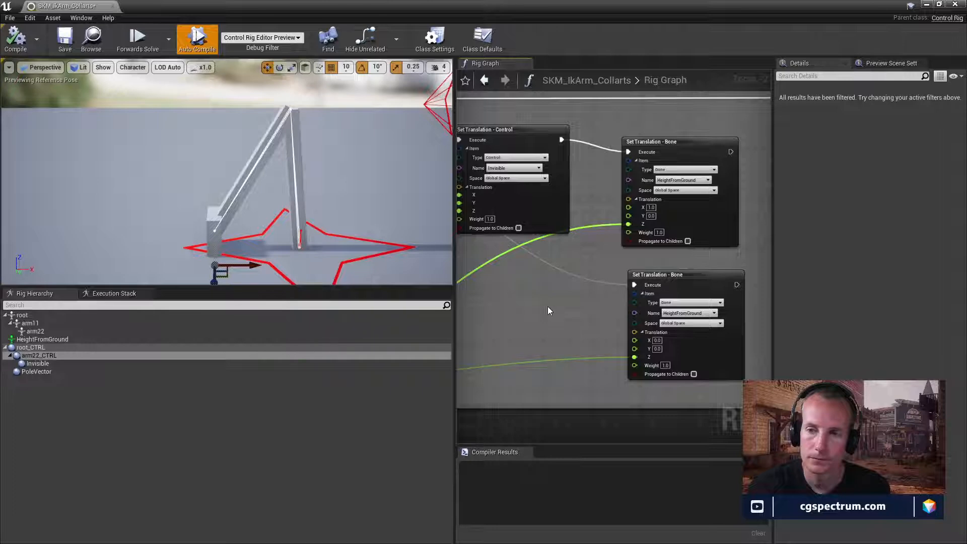
{"action": "right_click_drag", "start_coordinate": [549, 309], "coordinate": [688, 277]}
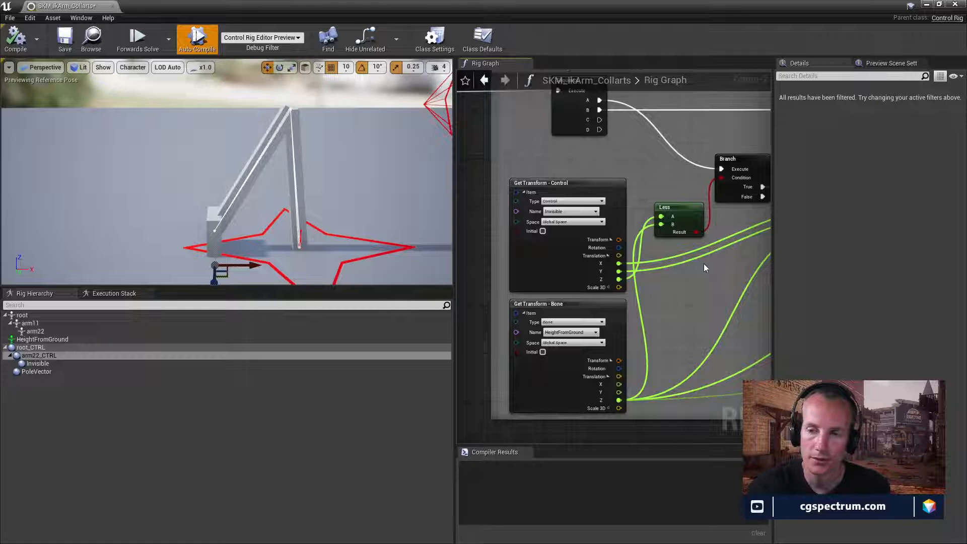
{"action": "right_click_drag", "start_coordinate": [673, 241], "coordinate": [585, 296]}
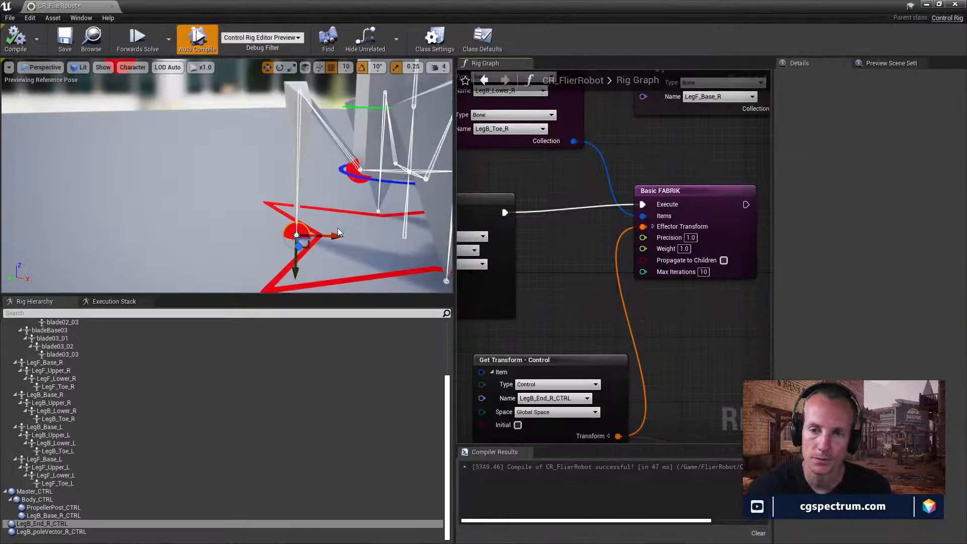
Step: Switch to the CR_FlierRobot control rig, test the Basic FABRIK leg by moving LegB_End_R_CTRL, and undo the last node deselection
{"action": "left_click_drag", "start_coordinate": [297, 269], "coordinate": [299, 239]}
{"action": "mouse_move", "coordinate": [335, 206]}
{"action": "left_mouse_down"}
{"action": "mouse_move", "coordinate": [367, 208]}
{"action": "mouse_move", "coordinate": [309, 205]}
{"action": "mouse_move", "coordinate": [334, 203]}
{"action": "left_mouse_up"}
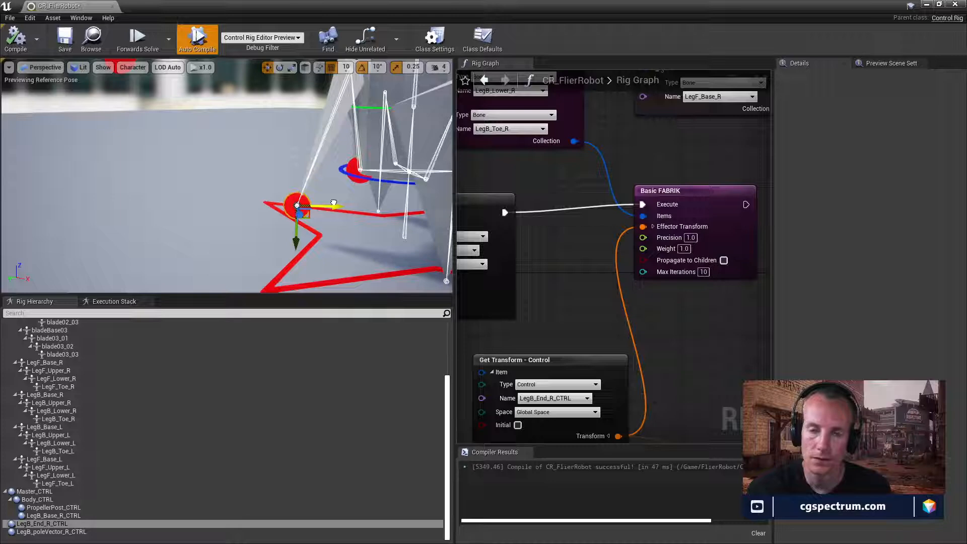
{"action": "left_click_drag", "start_coordinate": [334, 203], "coordinate": [392, 210]}
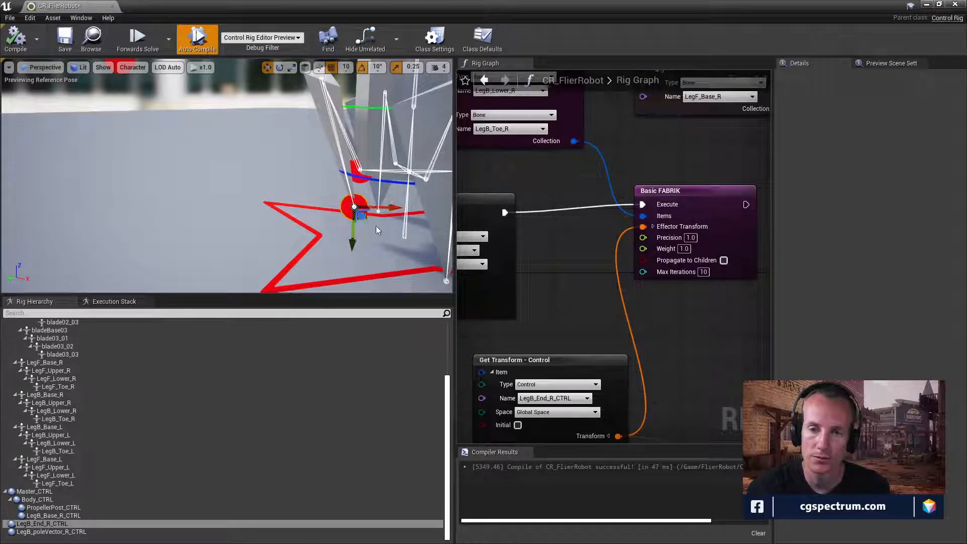
{"action": "mouse_move", "coordinate": [377, 226]}
{"action": "right_mouse_down"}
{"action": "mouse_move", "coordinate": [358, 221]}
{"action": "mouse_move", "coordinate": [369, 224]}
{"action": "right_mouse_up"}
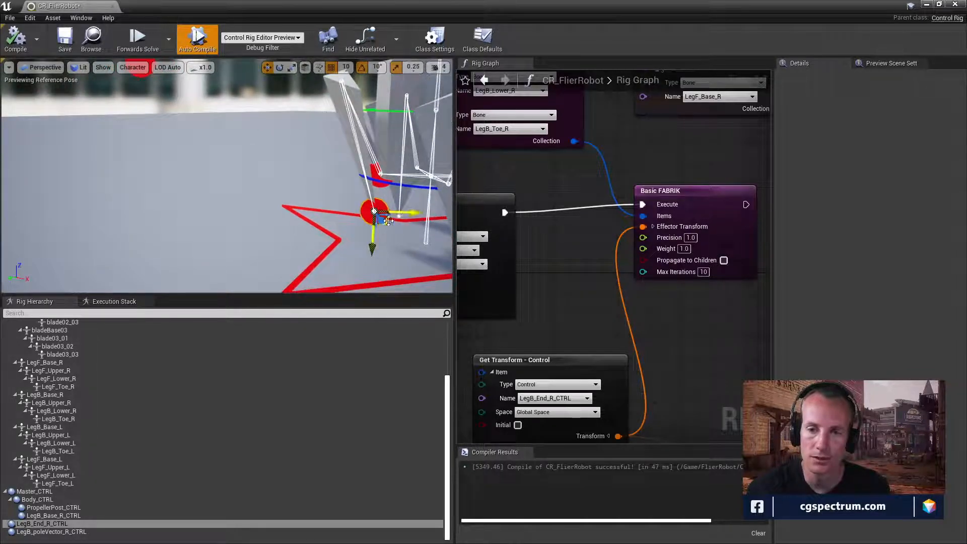
{"action": "left_click_drag", "start_coordinate": [387, 220], "coordinate": [363, 228]}
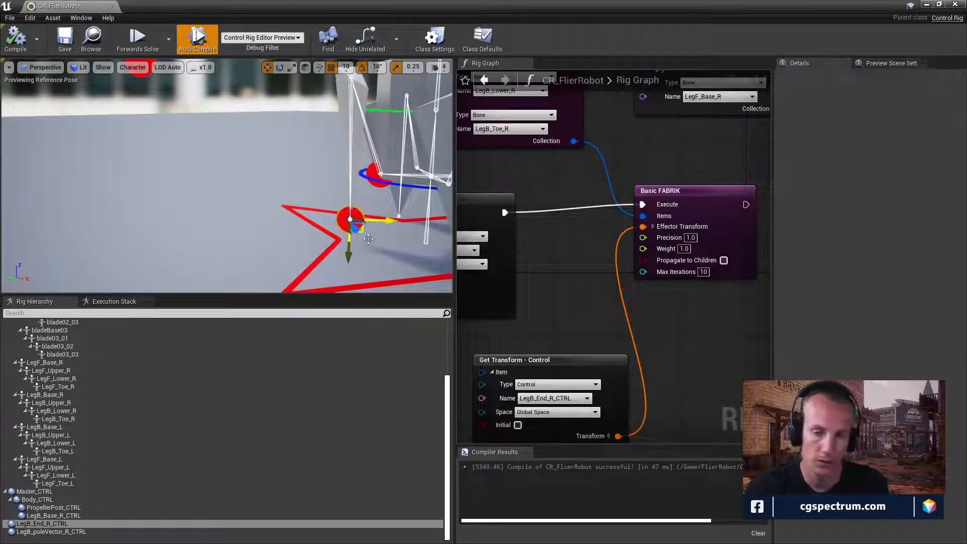
{"action": "key", "text": "ctrl+z"}
Step: Move LegB_End_R_CTRL far outward from the robot's body to test how the rear right leg extends
{"action": "right_click_drag", "start_coordinate": [372, 197], "coordinate": [371, 197]}
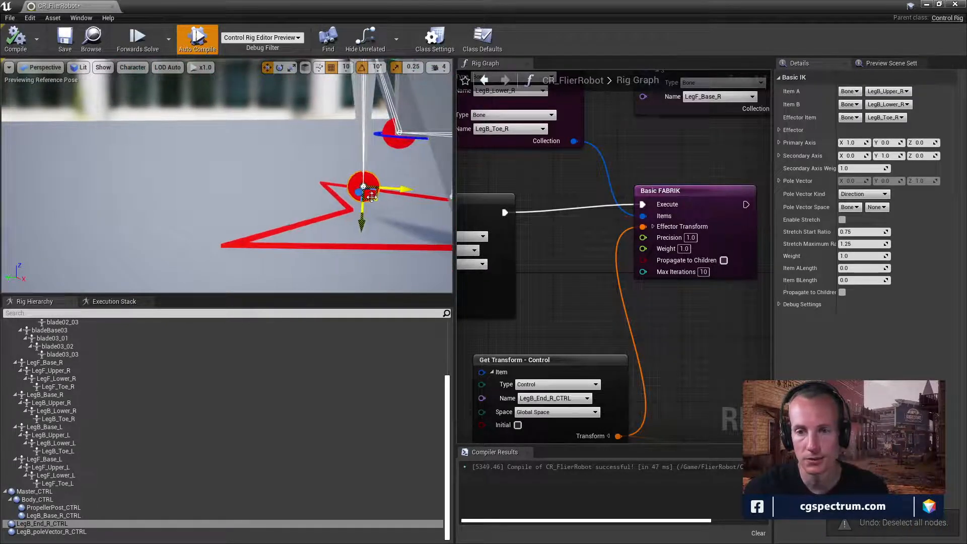
{"action": "left_click_drag", "start_coordinate": [372, 197], "coordinate": [336, 191]}
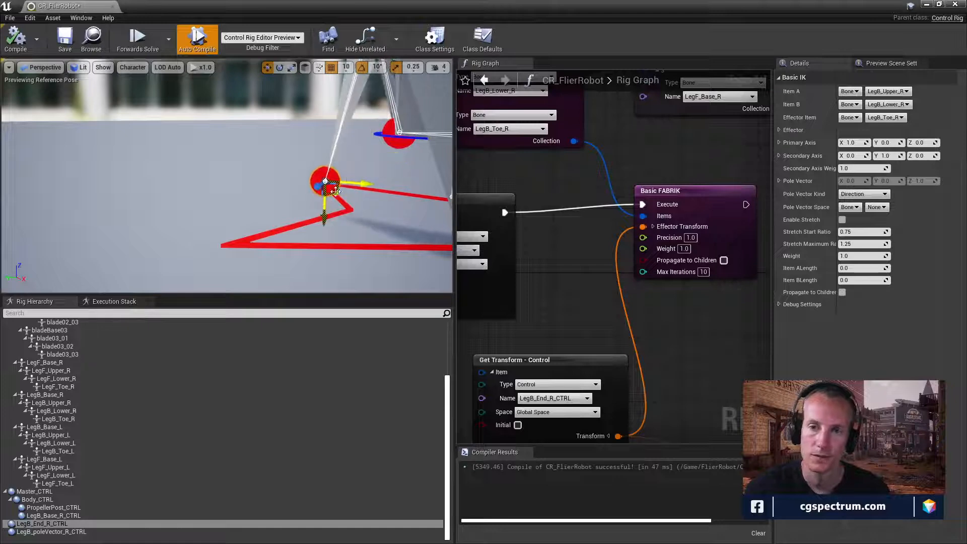
{"action": "right_click_drag", "start_coordinate": [335, 191], "coordinate": [336, 190]}
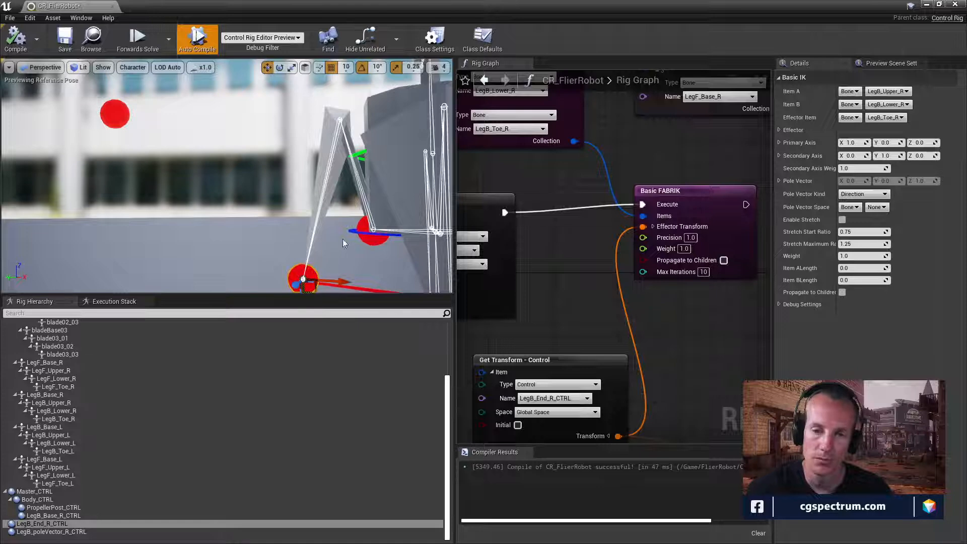
{"action": "right_click_drag", "start_coordinate": [342, 238], "coordinate": [342, 223]}
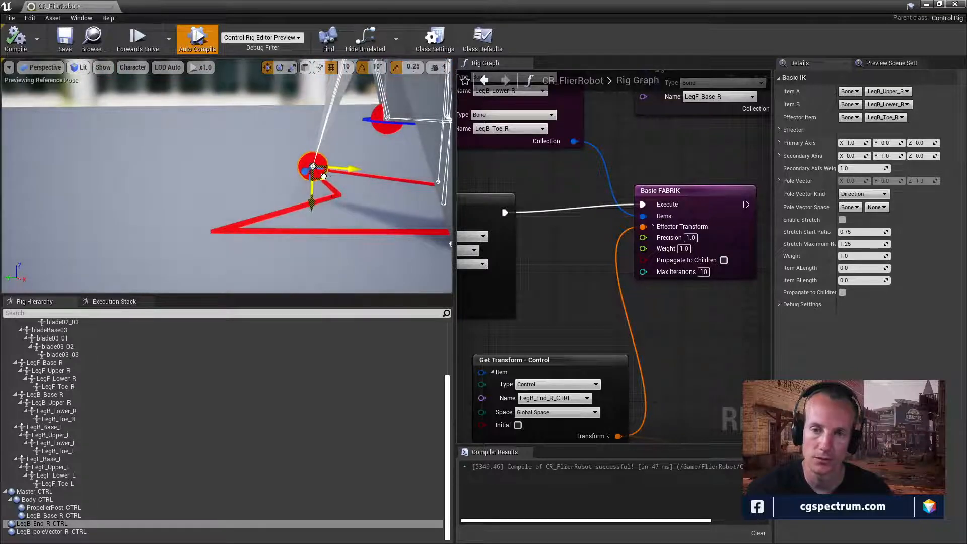
{"action": "right_click_drag", "start_coordinate": [323, 176], "coordinate": [247, 171]}
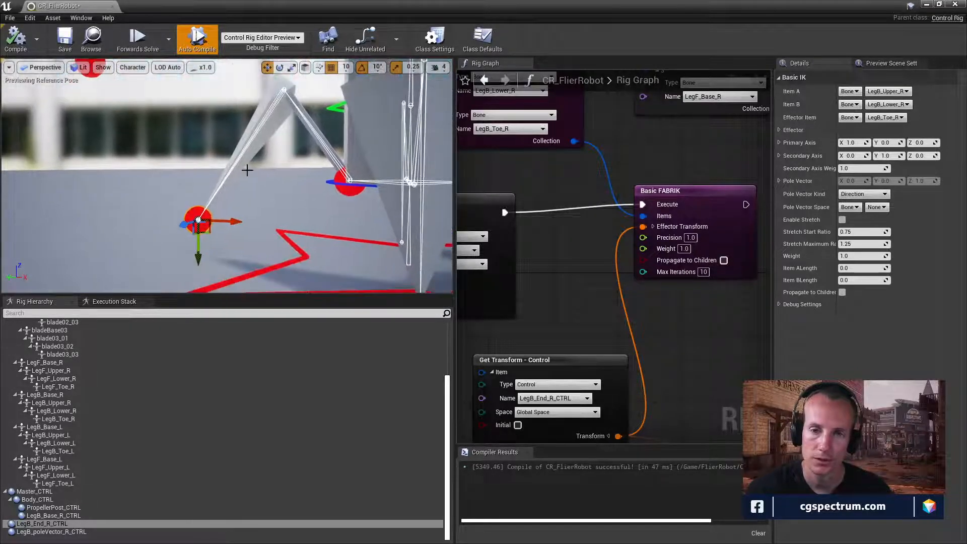
{"action": "left_click_drag", "start_coordinate": [208, 231], "coordinate": [143, 236]}
{"action": "mouse_move", "coordinate": [262, 210]}
{"action": "right_mouse_down"}
{"action": "mouse_move", "coordinate": [252, 206]}
{"action": "mouse_move", "coordinate": [255, 222]}
{"action": "right_mouse_up"}
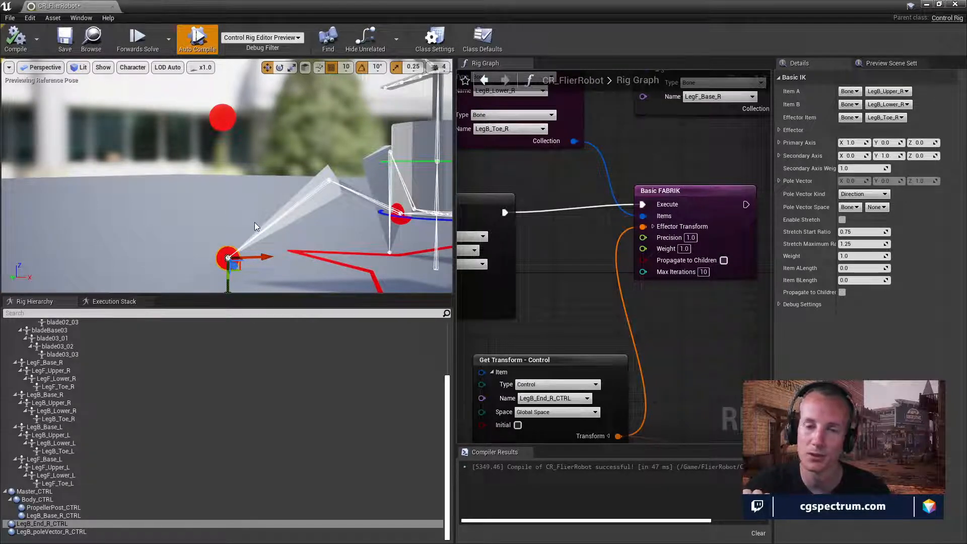
Step: Bring LegB_End_R_CTRL back toward the body and raise it slightly while reviewing the LegB bone collection feeding Basic FABRIK
{"action": "left_click", "coordinate": [630, 287]}
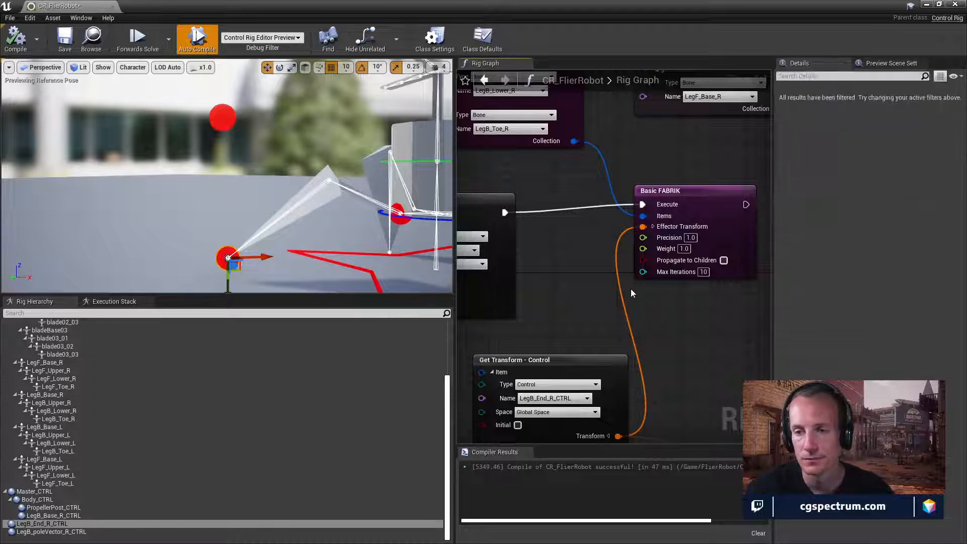
{"action": "right_click_drag", "start_coordinate": [631, 289], "coordinate": [559, 430]}
{"action": "right_click_drag", "start_coordinate": [580, 255], "coordinate": [620, 184]}
{"action": "scroll", "coordinate": [648, 202], "scroll_direction": "down", "scroll_amount": 2}
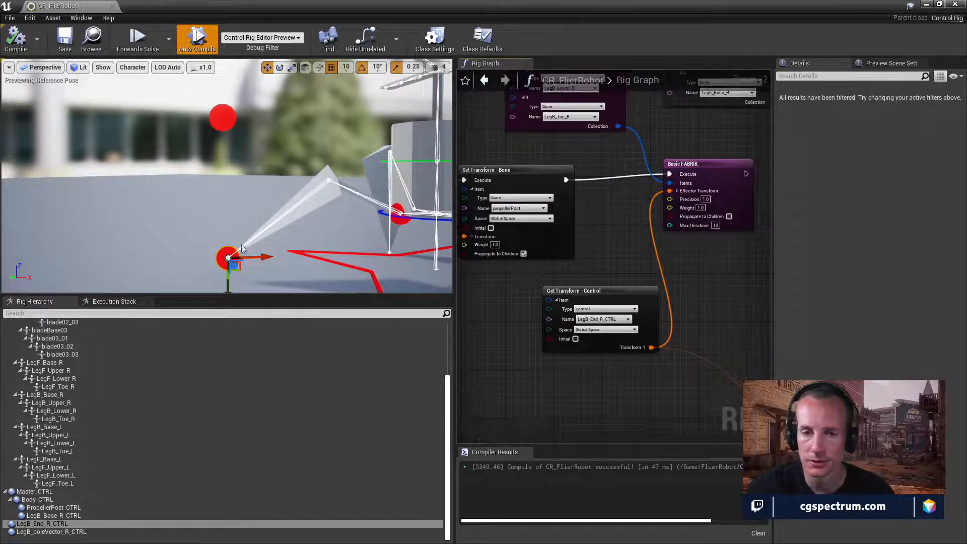
{"action": "left_click_drag", "start_coordinate": [263, 253], "coordinate": [328, 300]}
{"action": "right_click_drag", "start_coordinate": [630, 203], "coordinate": [632, 301]}
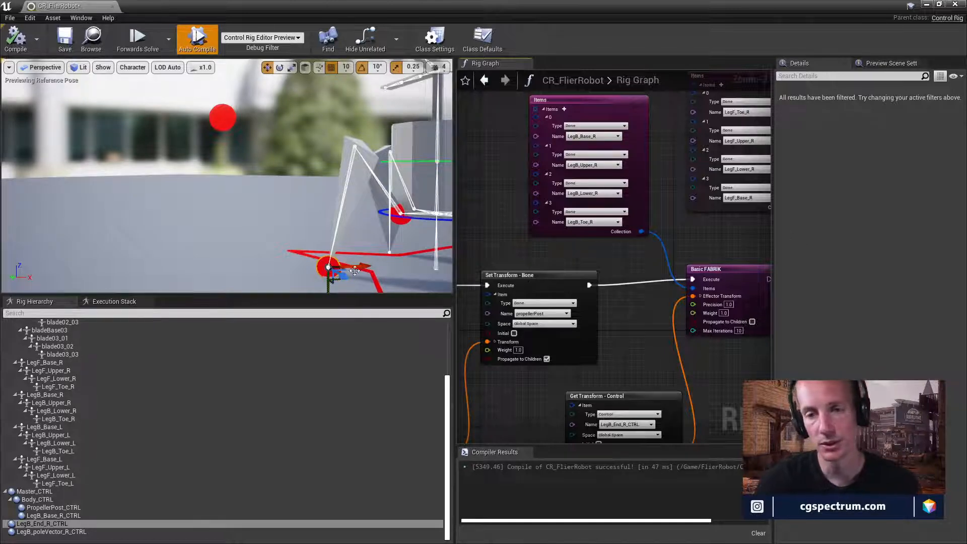
{"action": "mouse_move", "coordinate": [330, 280]}
{"action": "left_mouse_down"}
{"action": "mouse_move", "coordinate": [332, 257]}
{"action": "mouse_move", "coordinate": [330, 265]}
{"action": "left_mouse_up"}
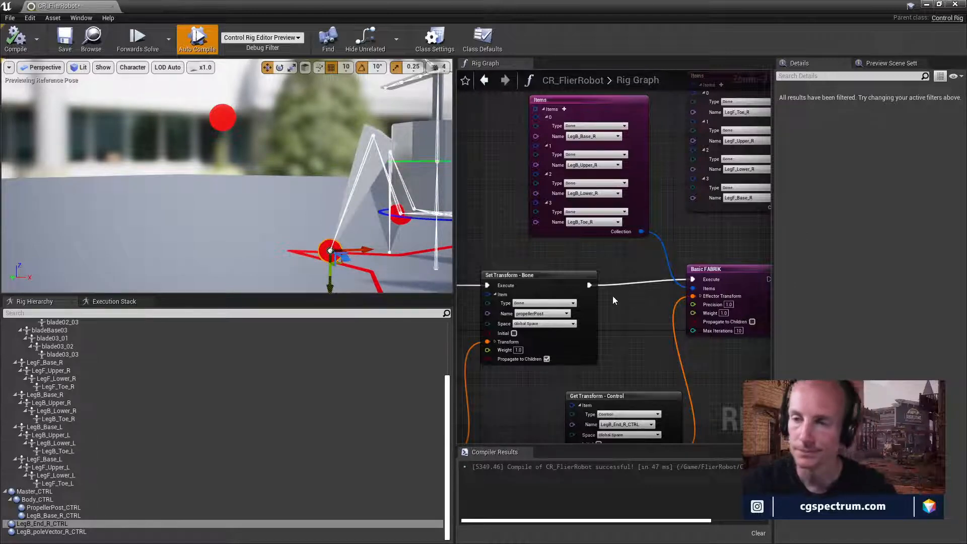
Step: Move the LegB_poleVector_R_CTRL Get Transform node closer to the Basic IK node
{"action": "right_click_drag", "start_coordinate": [613, 295], "coordinate": [580, 249]}
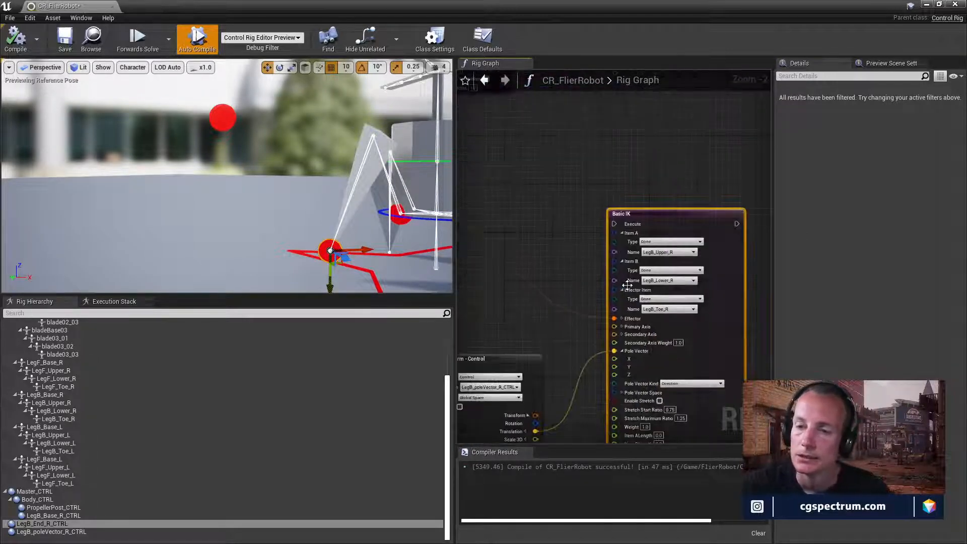
{"action": "scroll", "coordinate": [627, 285], "scroll_direction": "up", "scroll_amount": 1}
{"action": "left_click", "coordinate": [610, 328]}
{"action": "right_click_drag", "start_coordinate": [605, 339], "coordinate": [630, 223]}
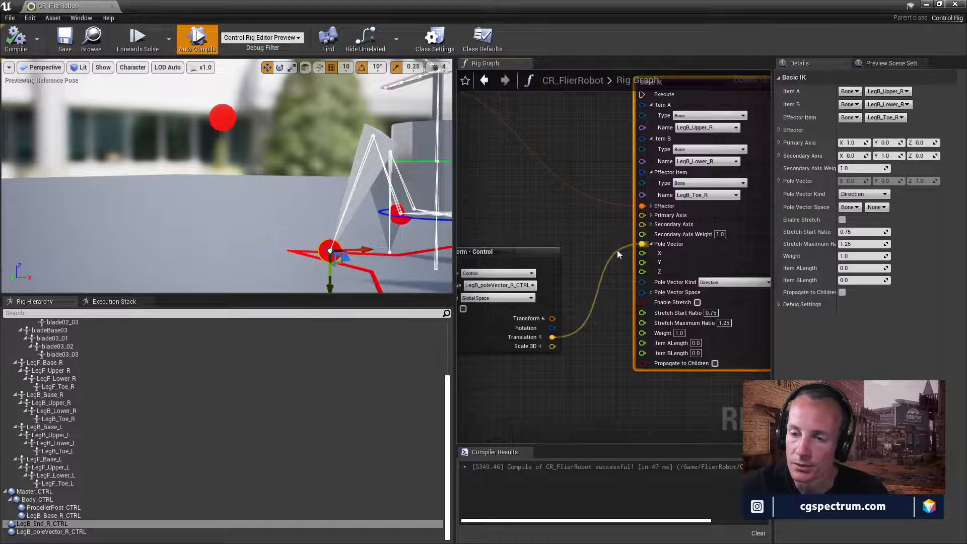
{"action": "left_click_drag", "start_coordinate": [540, 256], "coordinate": [575, 236]}
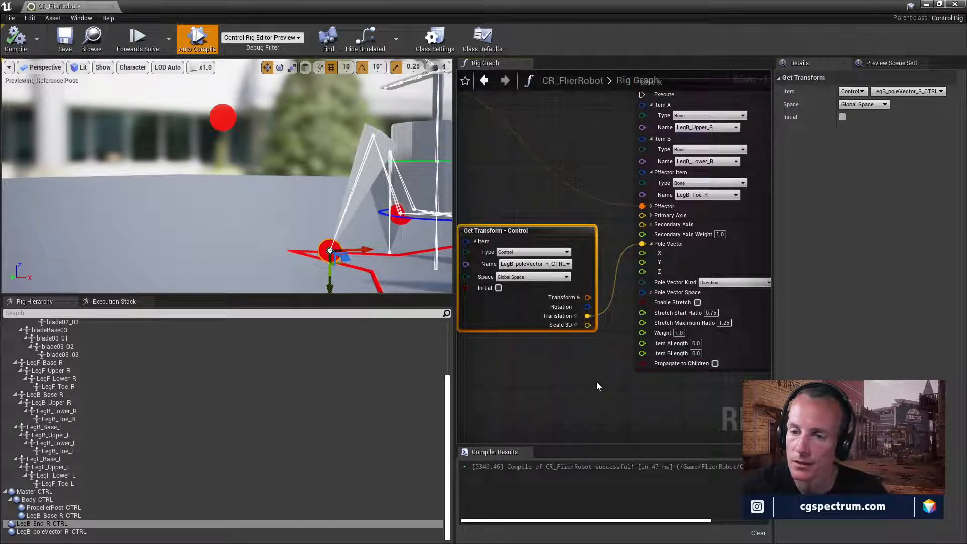
{"action": "right_click_drag", "start_coordinate": [598, 387], "coordinate": [599, 386]}
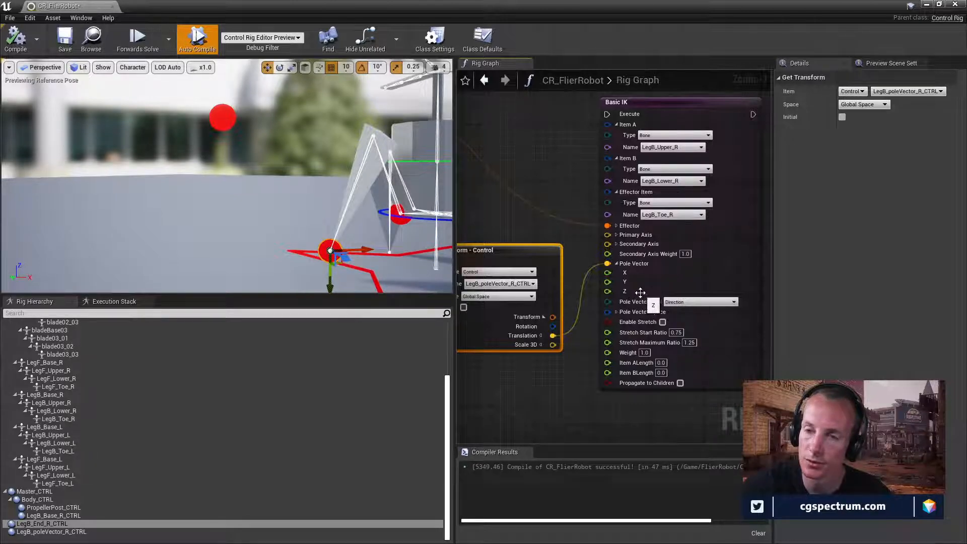
Step: Set the Basic IK node's Item A bone to LegB_Base_R and check the bone choices for Item B
{"action": "right_click_drag", "start_coordinate": [637, 292], "coordinate": [637, 380]}
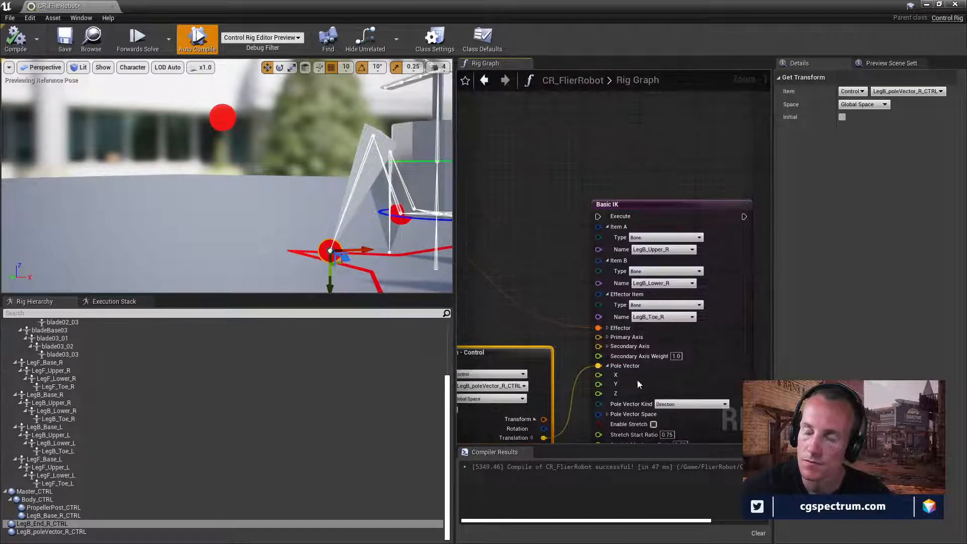
{"action": "left_click", "coordinate": [637, 380]}
{"action": "left_click", "coordinate": [690, 249]}
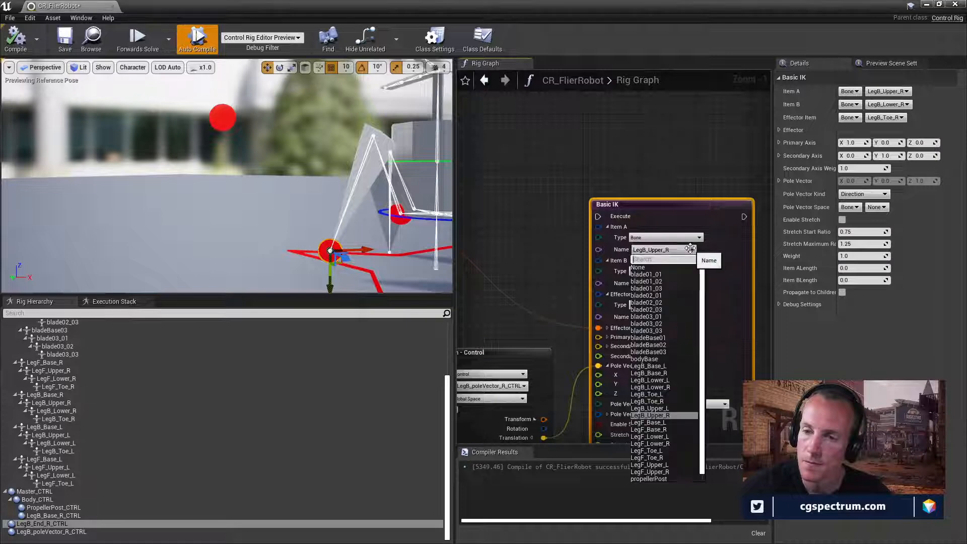
{"action": "left_click", "coordinate": [664, 374]}
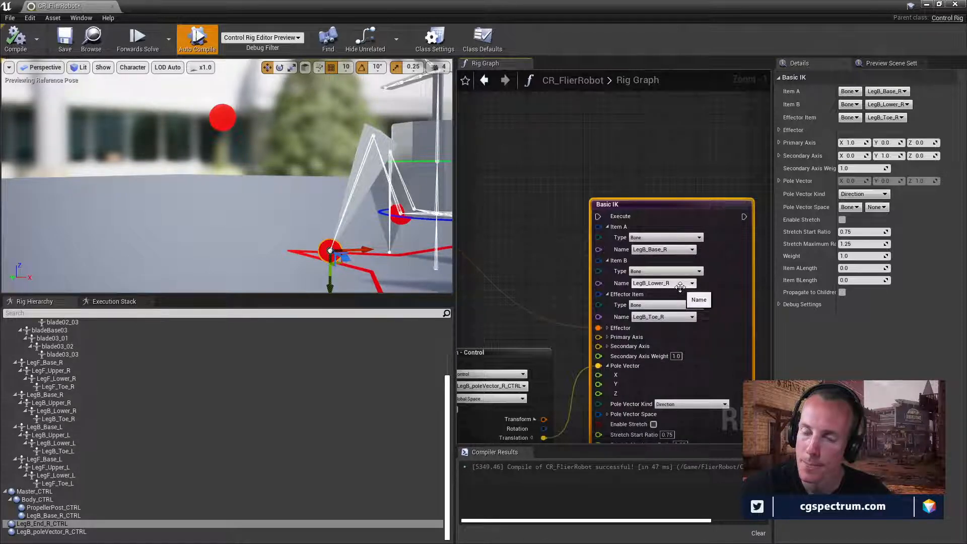
{"action": "left_click", "coordinate": [681, 287]}
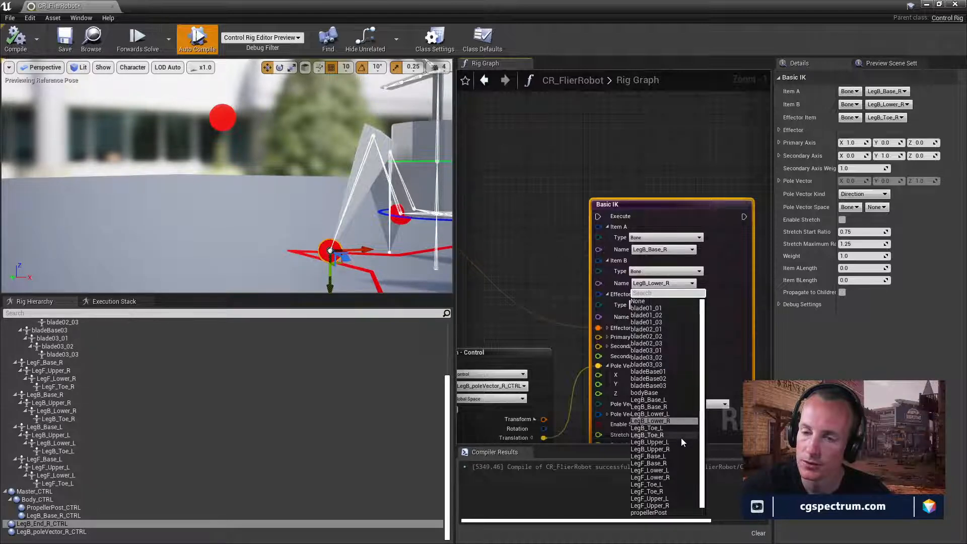
{"action": "left_click", "coordinate": [739, 301]}
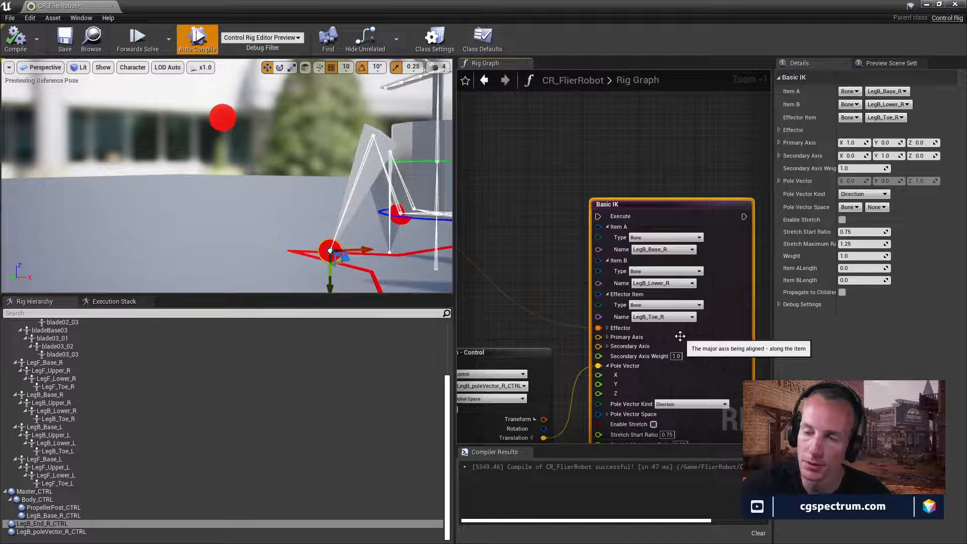
Step: Move the Basic IK node closer to the Basic FABRIK node and the LegB_End_R_CTRL transform
{"action": "right_click_drag", "start_coordinate": [680, 336], "coordinate": [763, 376]}
{"action": "scroll", "coordinate": [668, 261], "scroll_direction": "down", "scroll_amount": 2}
{"action": "right_click_drag", "start_coordinate": [654, 270], "coordinate": [656, 294]}
{"action": "left_click_drag", "start_coordinate": [708, 273], "coordinate": [632, 192]}
{"action": "mouse_move", "coordinate": [574, 233]}
{"action": "right_mouse_down"}
{"action": "mouse_move", "coordinate": [669, 252]}
{"action": "mouse_move", "coordinate": [630, 295]}
{"action": "mouse_move", "coordinate": [538, 257]}
{"action": "mouse_move", "coordinate": [570, 234]}
{"action": "right_mouse_up"}
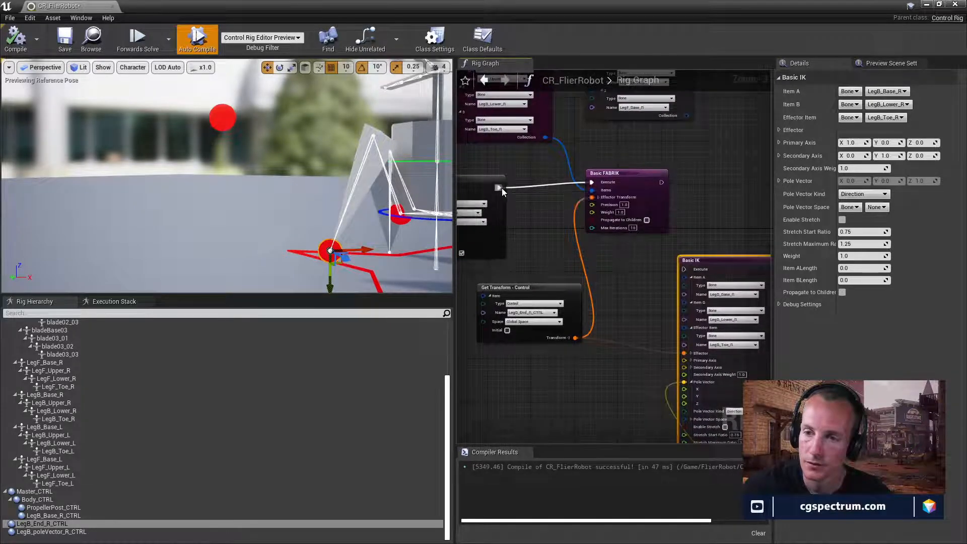
Step: Connect the propellerPost Set Transform node's execution output to Basic IK instead of Basic FABRIK, compile, and inspect the leg
{"action": "left_click_drag", "start_coordinate": [501, 188], "coordinate": [684, 269]}
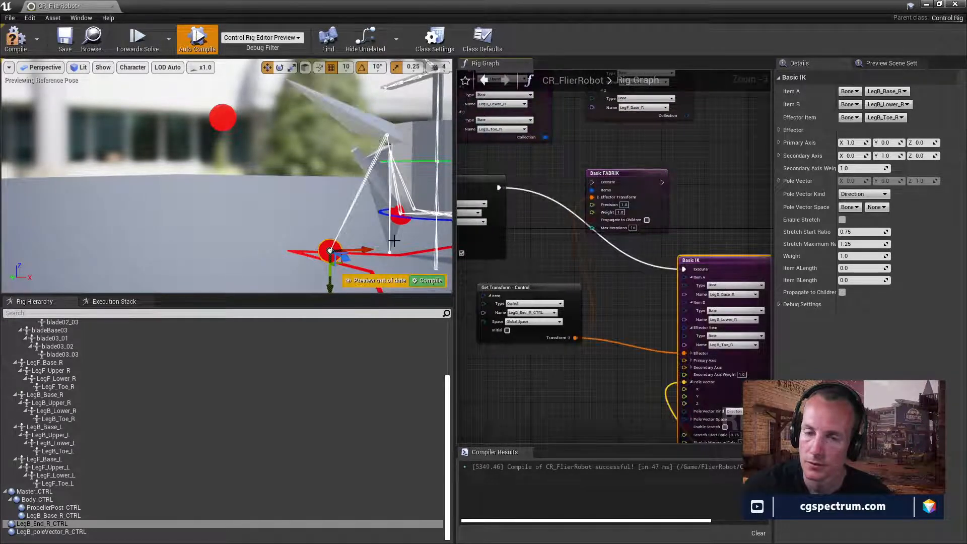
{"action": "right_click_drag", "start_coordinate": [645, 325], "coordinate": [600, 287]}
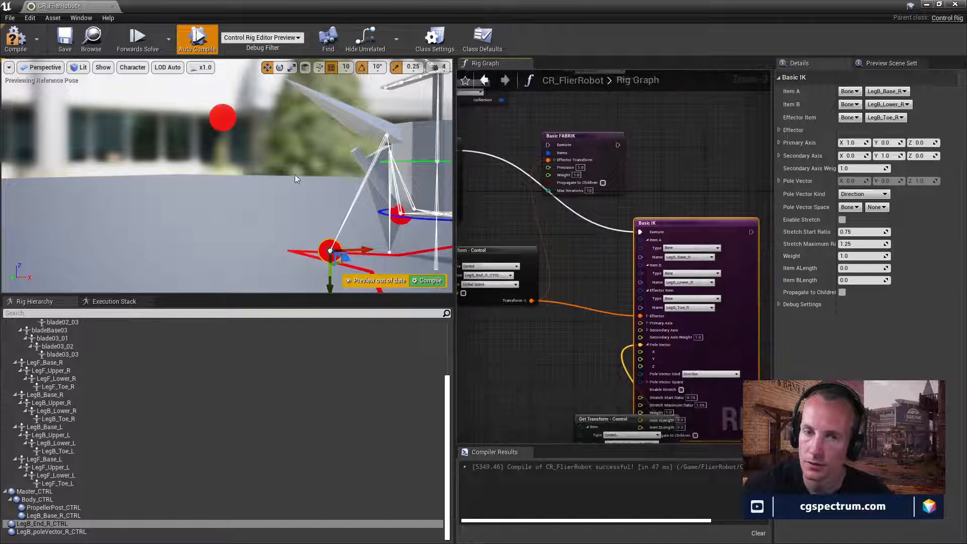
{"action": "left_click", "coordinate": [10, 36]}
{"action": "mouse_move", "coordinate": [313, 233]}
{"action": "right_mouse_down"}
{"action": "mouse_move", "coordinate": [275, 169]}
{"action": "mouse_move", "coordinate": [321, 247]}
{"action": "right_mouse_up"}
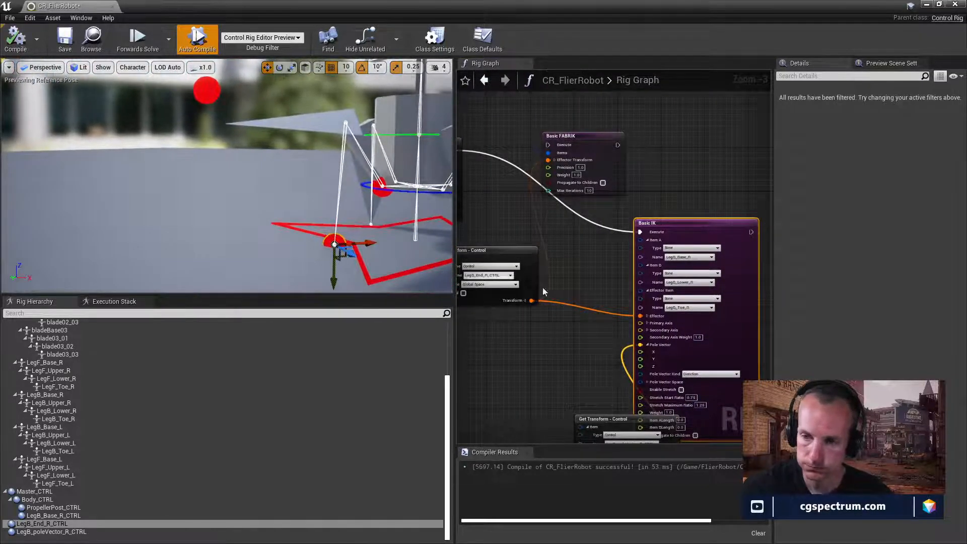
{"action": "scroll", "coordinate": [643, 287], "scroll_direction": "up", "scroll_amount": 3}
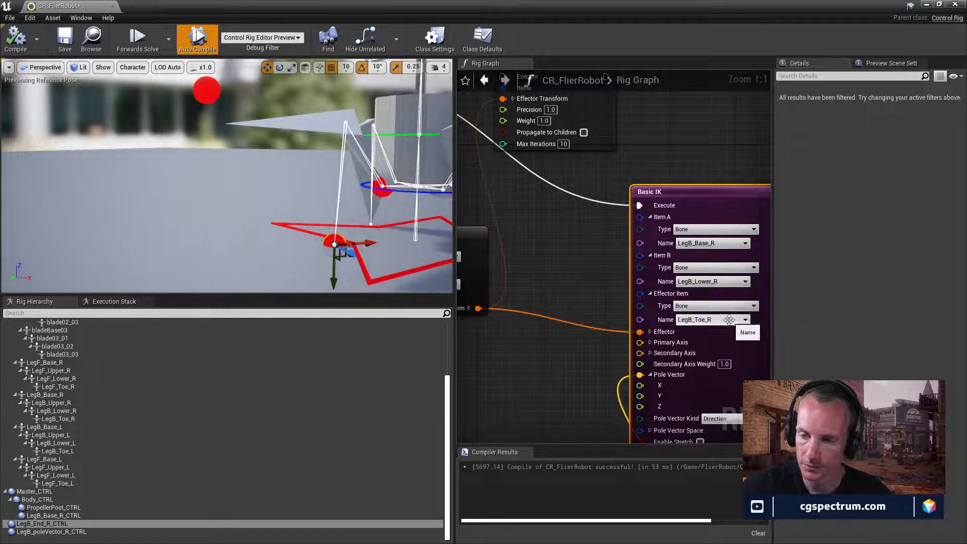
Step: Set the Basic IK node's Item B bone to LegB_Toe_R and test the leg by moving LegB_End_R_CTRL
{"action": "left_click", "coordinate": [716, 283]}
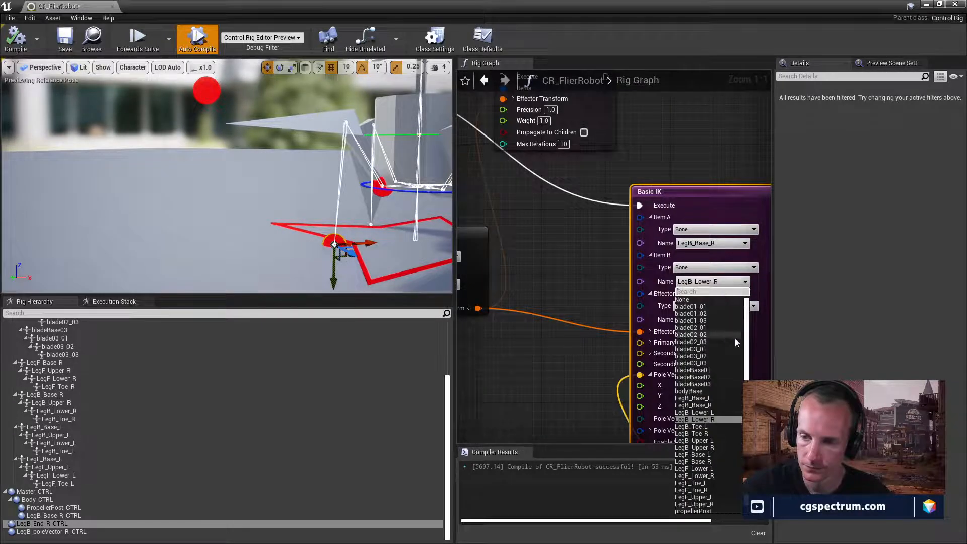
{"action": "left_click", "coordinate": [713, 433]}
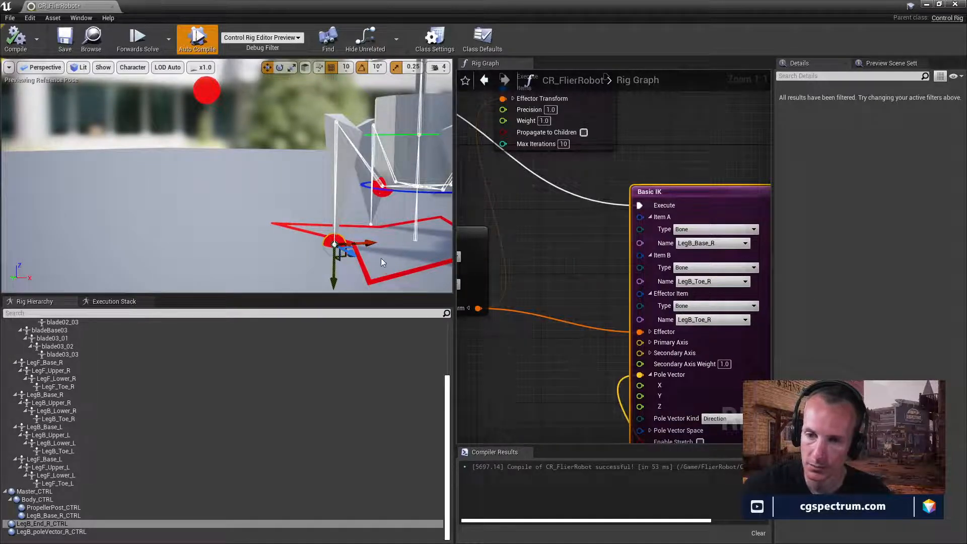
{"action": "left_click_drag", "start_coordinate": [368, 247], "coordinate": [319, 247]}
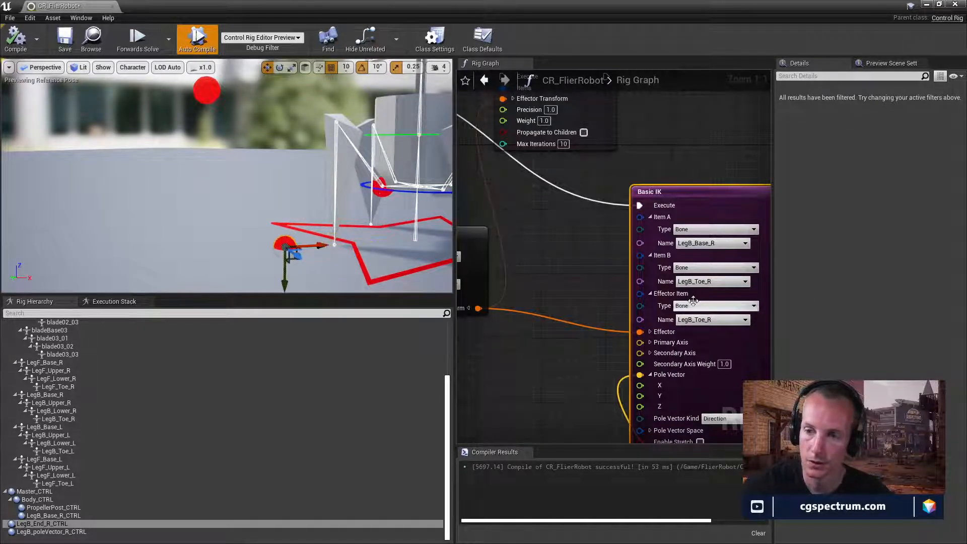
Step: Set the Basic IK node's Effector Item to the control LegB_End_R_CTRL and test the leg by moving that control
{"action": "left_click", "coordinate": [713, 320]}
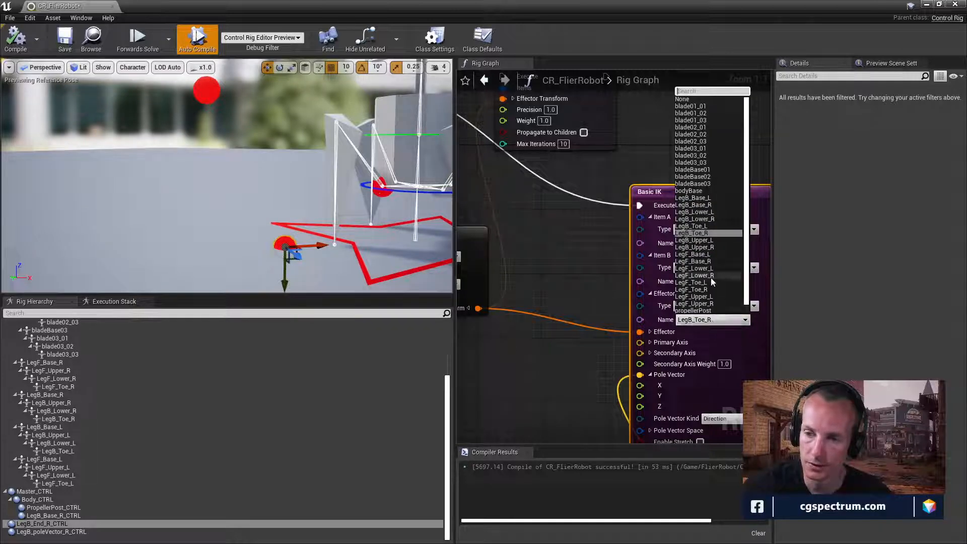
{"action": "scroll", "coordinate": [723, 297], "scroll_direction": "down", "scroll_amount": 1}
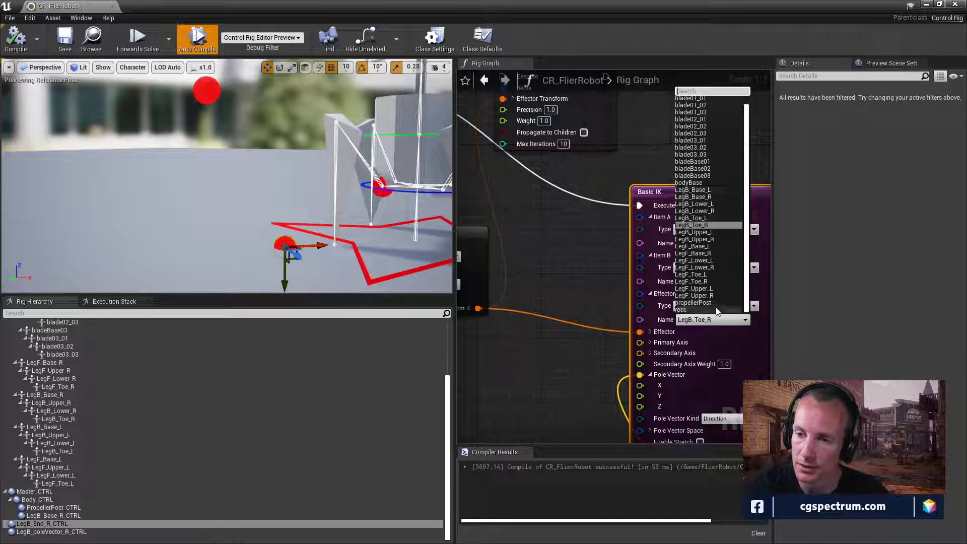
{"action": "scroll", "coordinate": [718, 312], "scroll_direction": "up", "scroll_amount": 1}
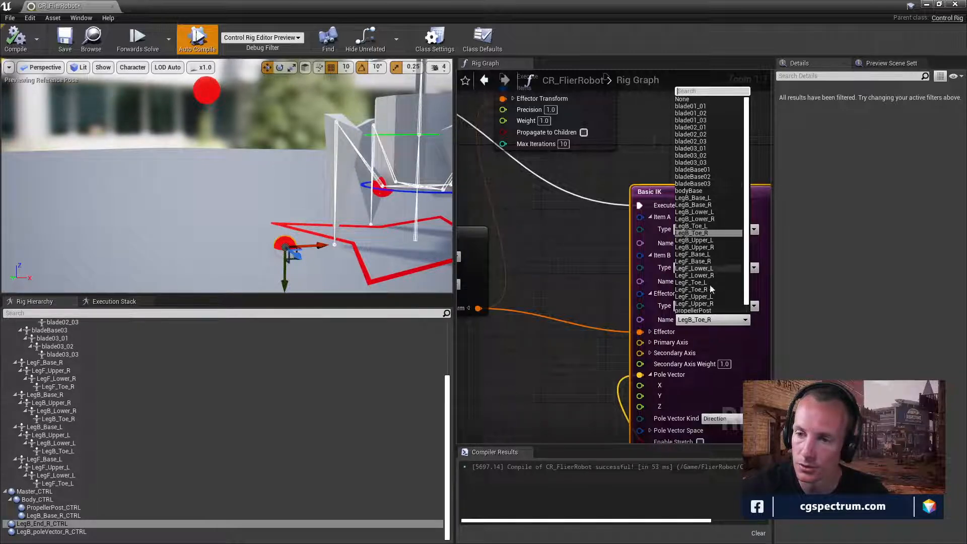
{"action": "left_click", "coordinate": [656, 326]}
{"action": "left_click", "coordinate": [705, 306]}
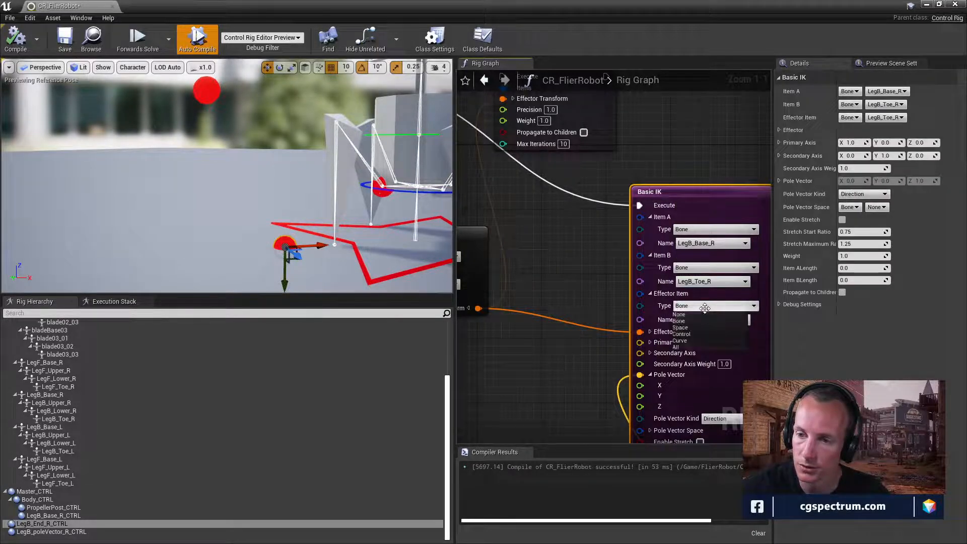
{"action": "left_click", "coordinate": [683, 334]}
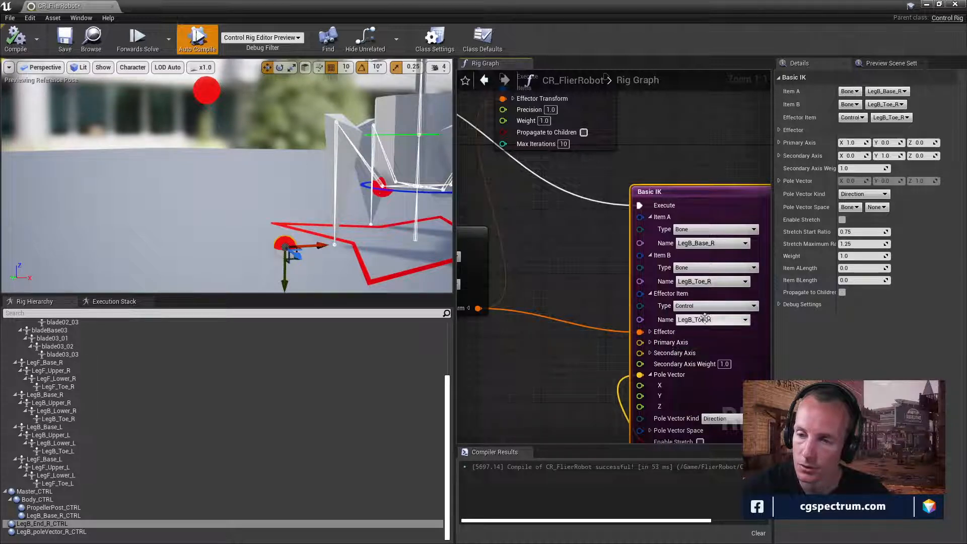
{"action": "left_click", "coordinate": [711, 320]}
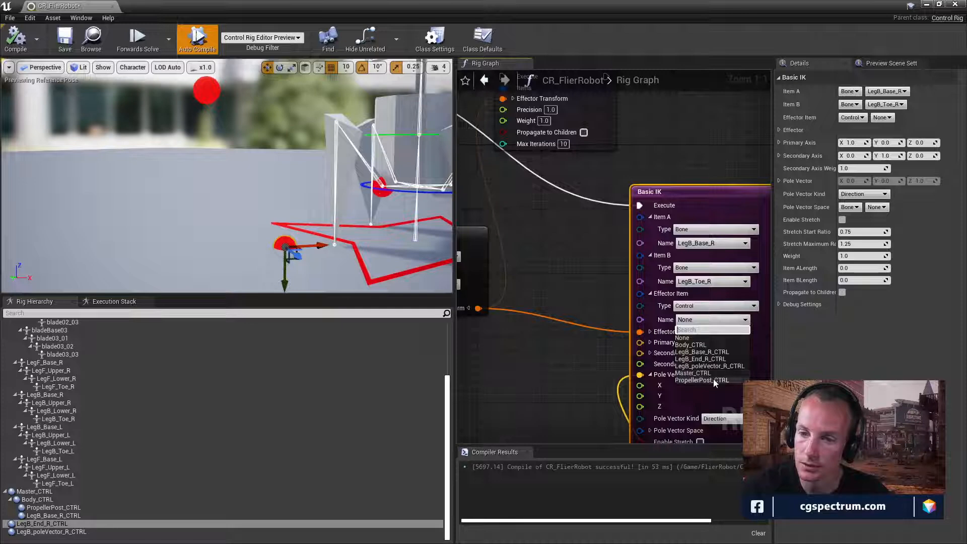
{"action": "left_click", "coordinate": [717, 359]}
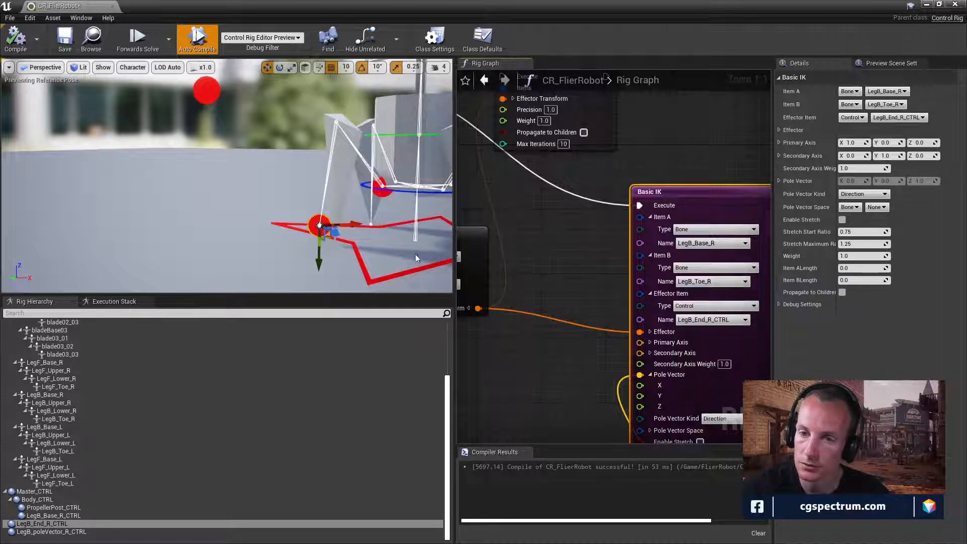
{"action": "left_click_drag", "start_coordinate": [353, 222], "coordinate": [360, 244]}
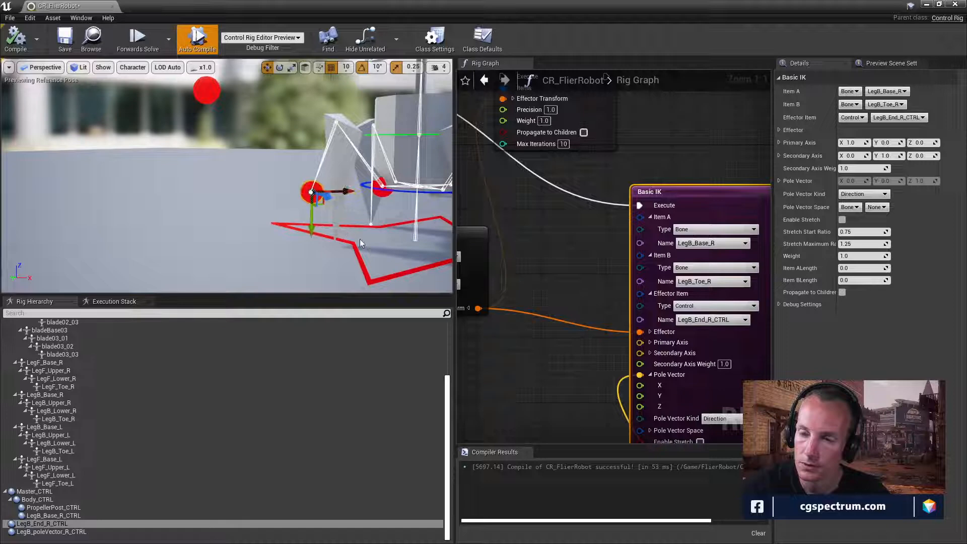
Step: Try Basic IK without a wired Effector transform: disconnect it, compile, and reconnect the LegB_End_R_CTRL transform
{"action": "left_click", "coordinate": [640, 332], "text": "alt"}
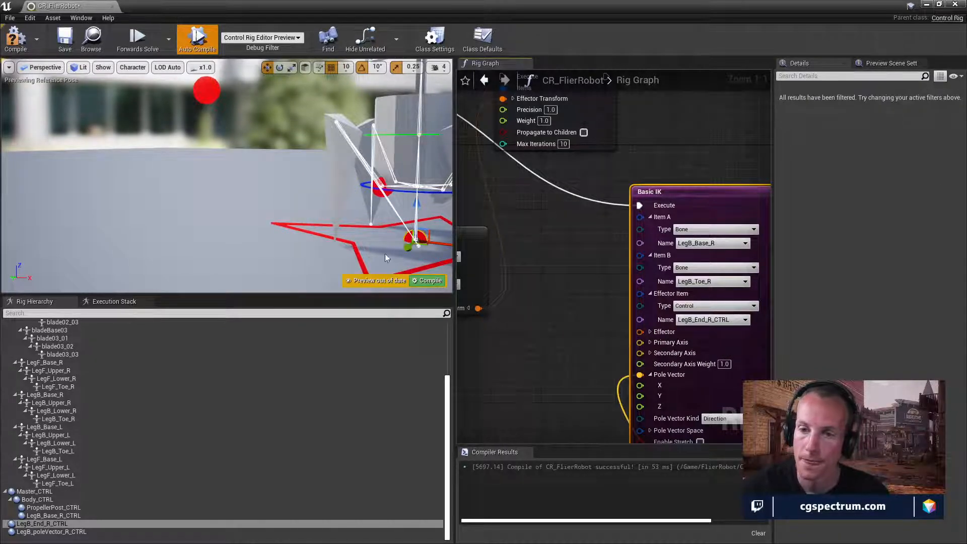
{"action": "left_click", "coordinate": [16, 38]}
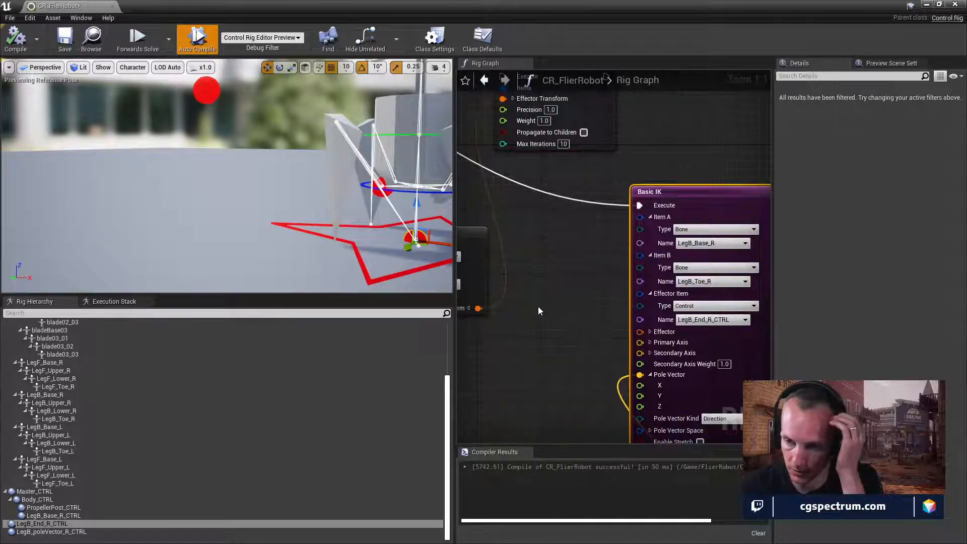
{"action": "right_click_drag", "start_coordinate": [538, 311], "coordinate": [525, 259]}
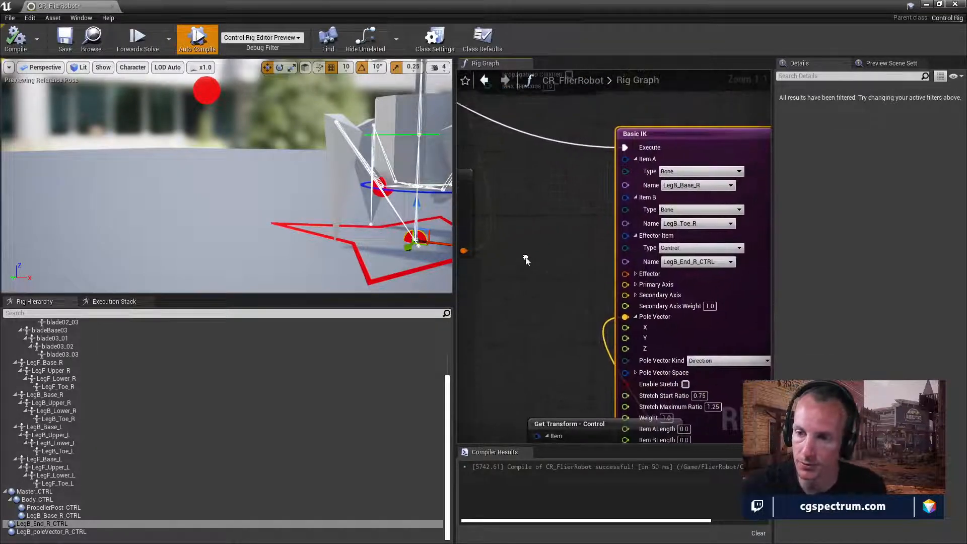
{"action": "left_click_drag", "start_coordinate": [464, 250], "coordinate": [657, 273]}
Step: Create a new control under LegB_End_R_CTRL in the rig hierarchy
{"action": "left_click", "coordinate": [724, 262]}
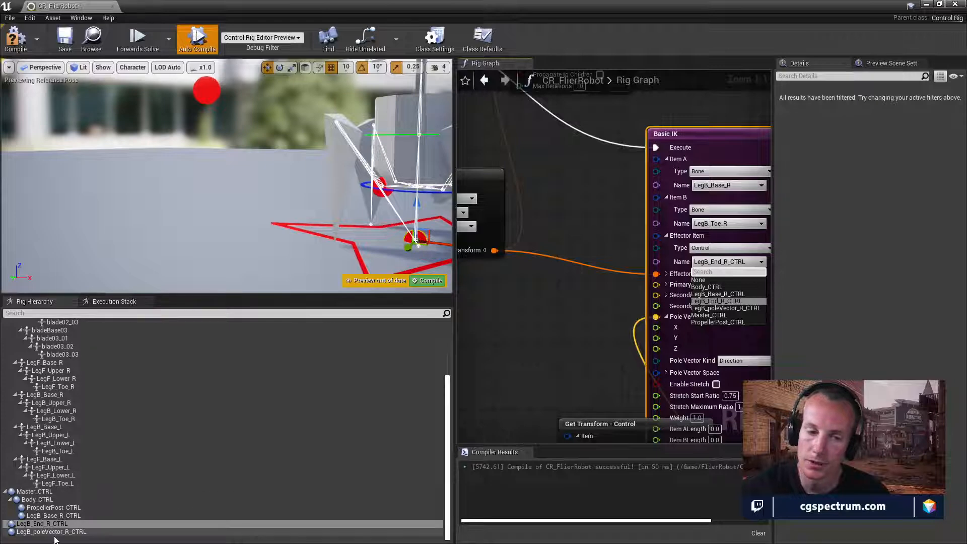
{"action": "left_click", "coordinate": [43, 524]}
{"action": "right_click", "coordinate": [51, 524]}
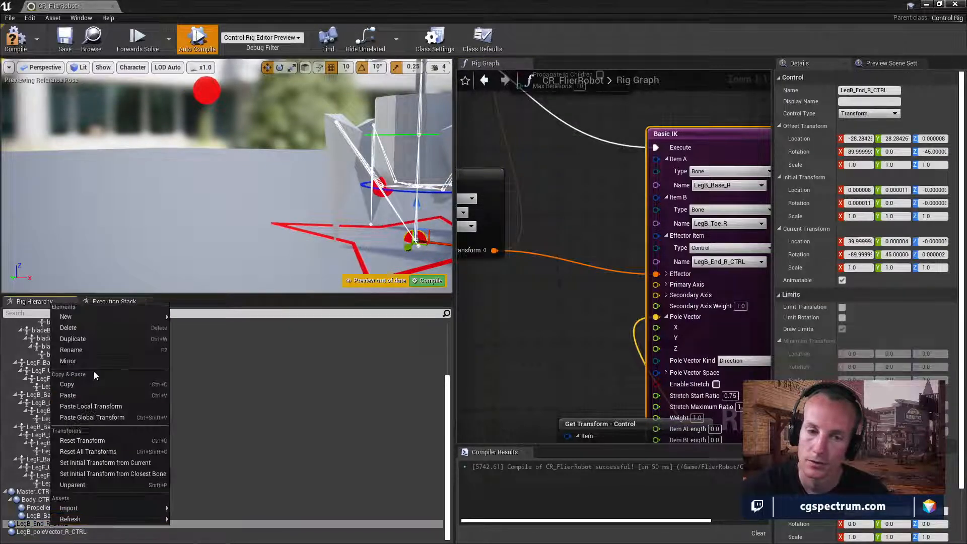
{"action": "mouse_move", "coordinate": [110, 317]}
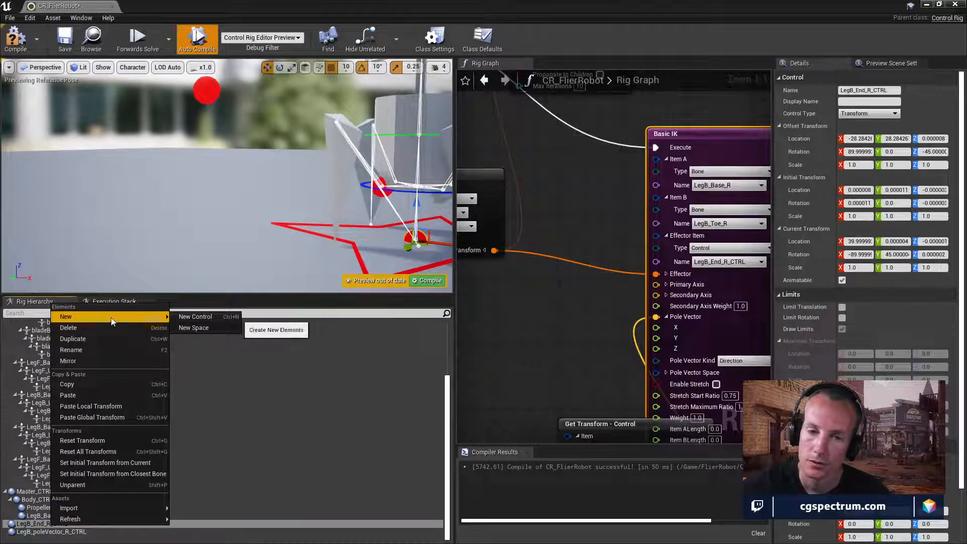
{"action": "left_click", "coordinate": [195, 317]}
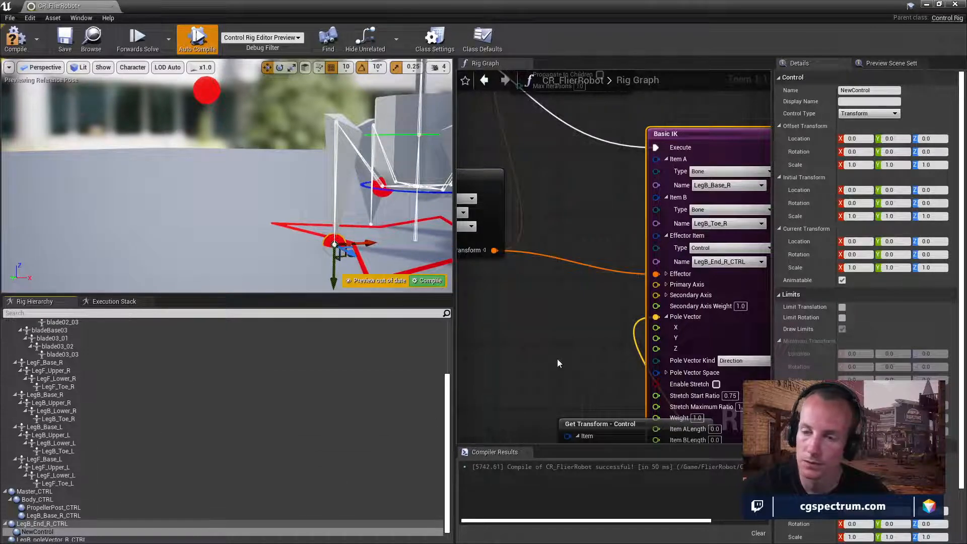
Step: Set the Basic IK node's Effector Item to NewControl and compile the rig
{"action": "left_click", "coordinate": [717, 272]}
{"action": "left_click", "coordinate": [731, 261]}
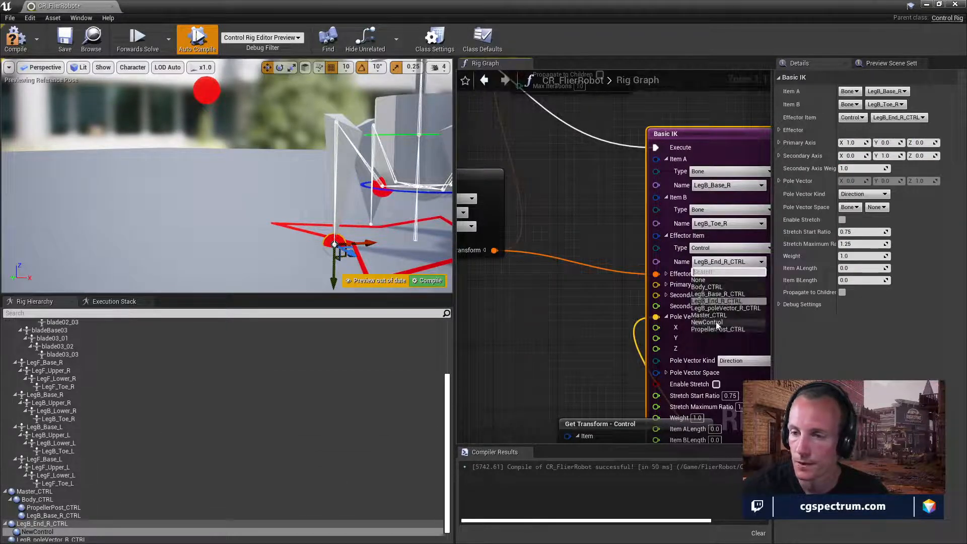
{"action": "left_click", "coordinate": [728, 317]}
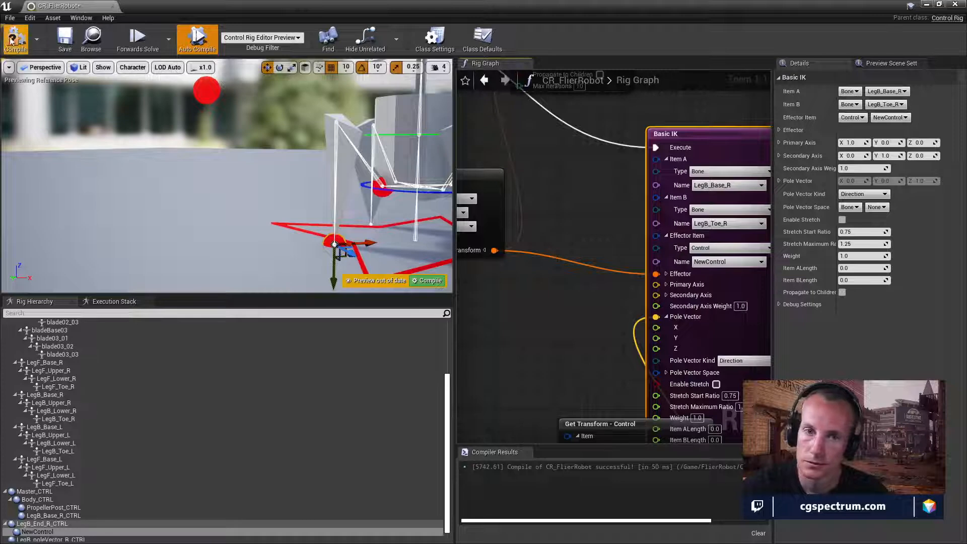
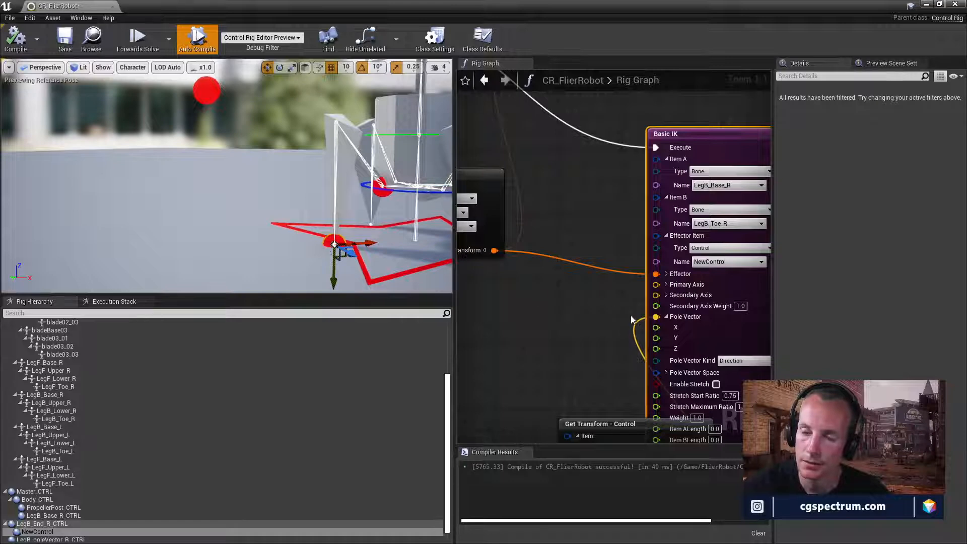
Step: Unparent NewControl from LegB_End_R_CTRL, compile, and test the leg by moving LegB_End_R_CTRL
{"action": "left_click", "coordinate": [38, 532]}
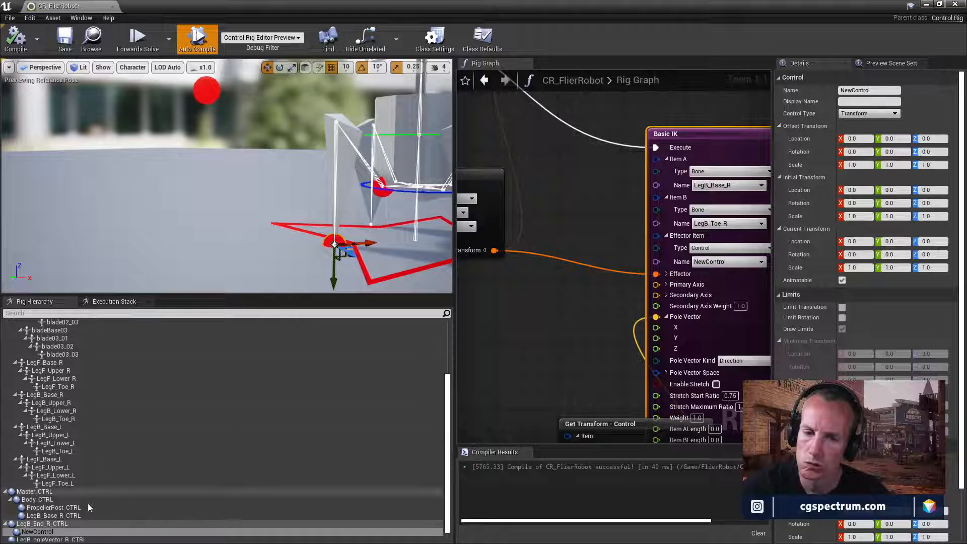
{"action": "left_click", "coordinate": [40, 532]}
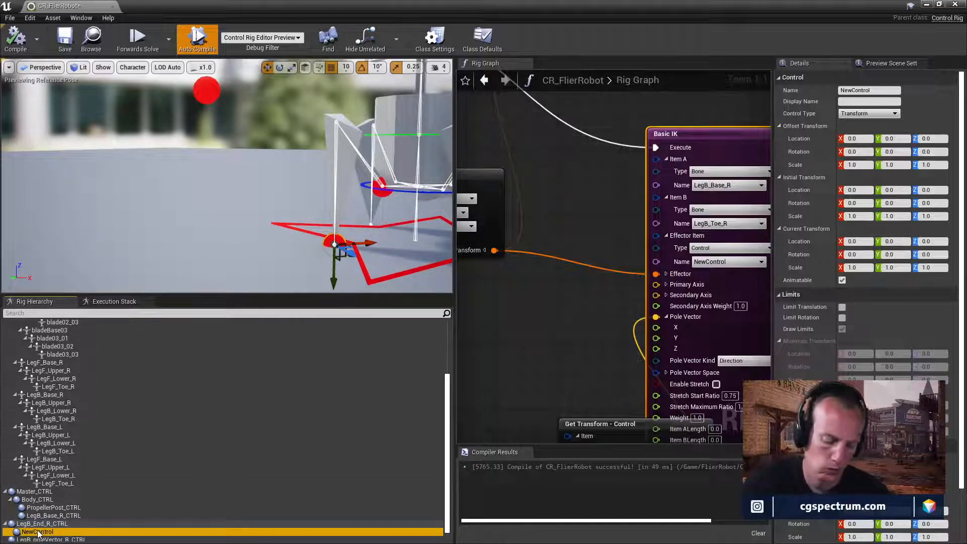
{"action": "key", "text": "shift+p"}
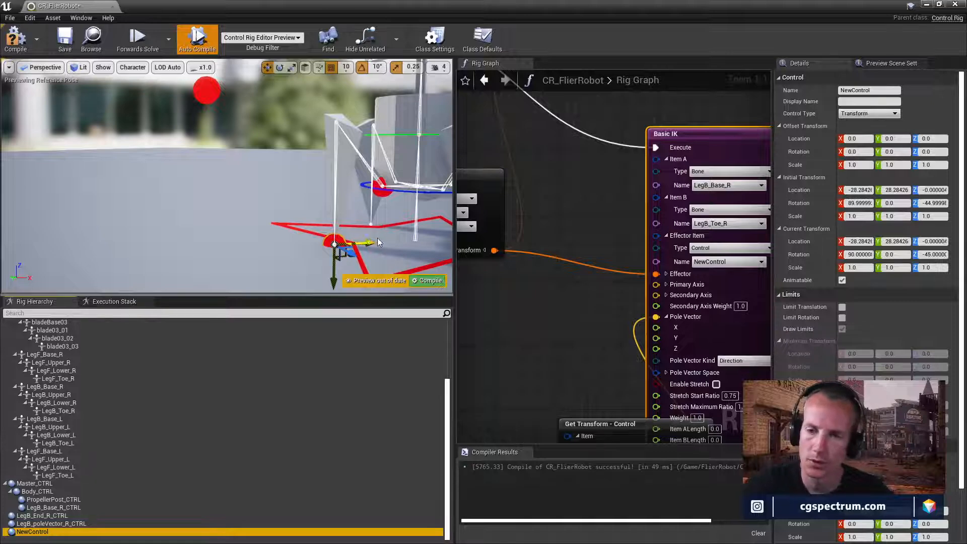
{"action": "left_click", "coordinate": [362, 244]}
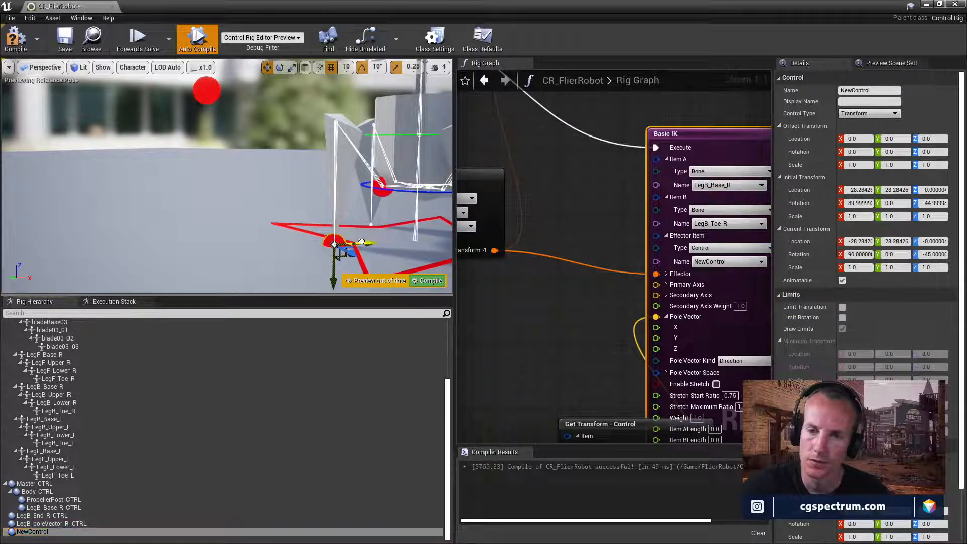
{"action": "left_click", "coordinate": [41, 517]}
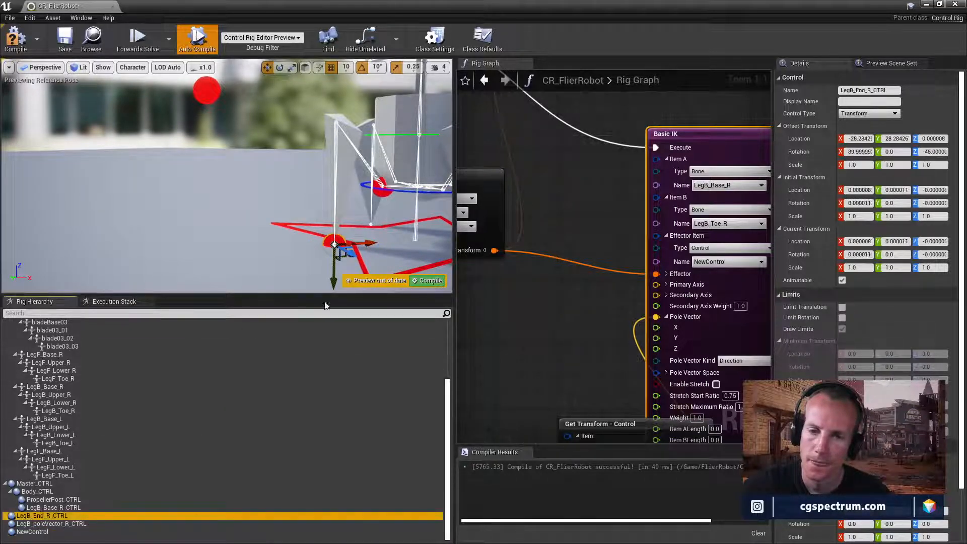
{"action": "left_click", "coordinate": [15, 39]}
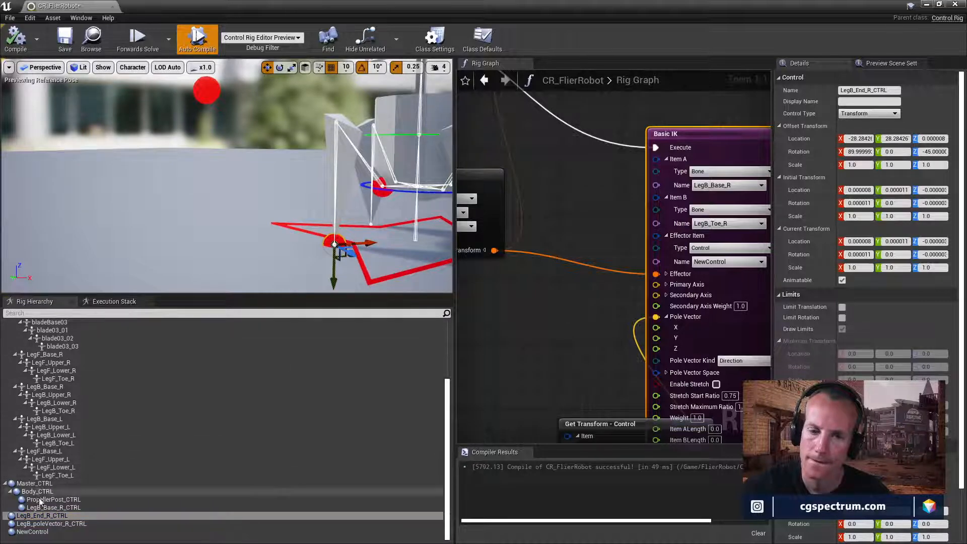
{"action": "left_click_drag", "start_coordinate": [368, 243], "coordinate": [338, 239]}
Step: Connect the propellerPost Set Transform node's execution output to Basic FABRIK instead of Basic IK, test the end control, and save the rig
{"action": "right_click_drag", "start_coordinate": [667, 285], "coordinate": [615, 286]}
{"action": "scroll", "coordinate": [615, 286], "scroll_direction": "down", "scroll_amount": 3}
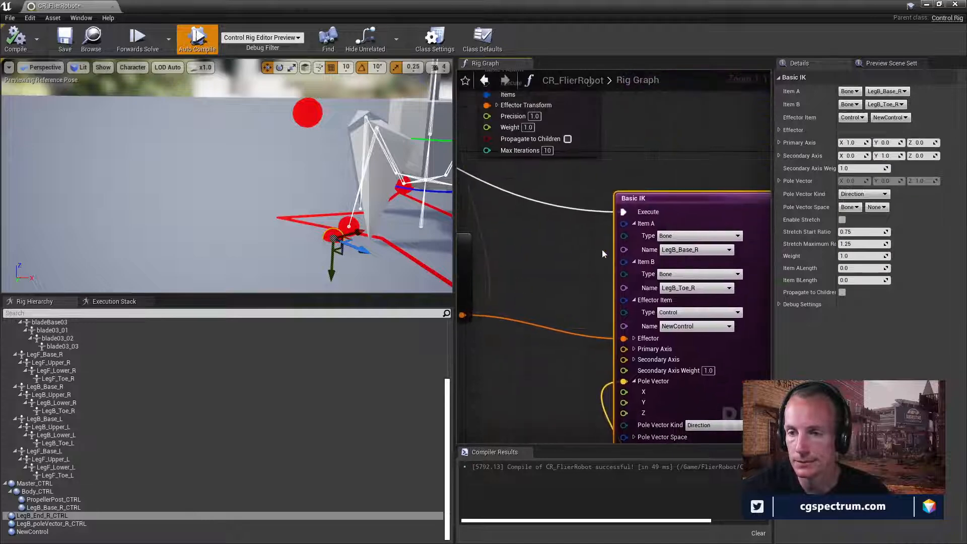
{"action": "scroll", "coordinate": [587, 286], "scroll_direction": "up", "scroll_amount": 2}
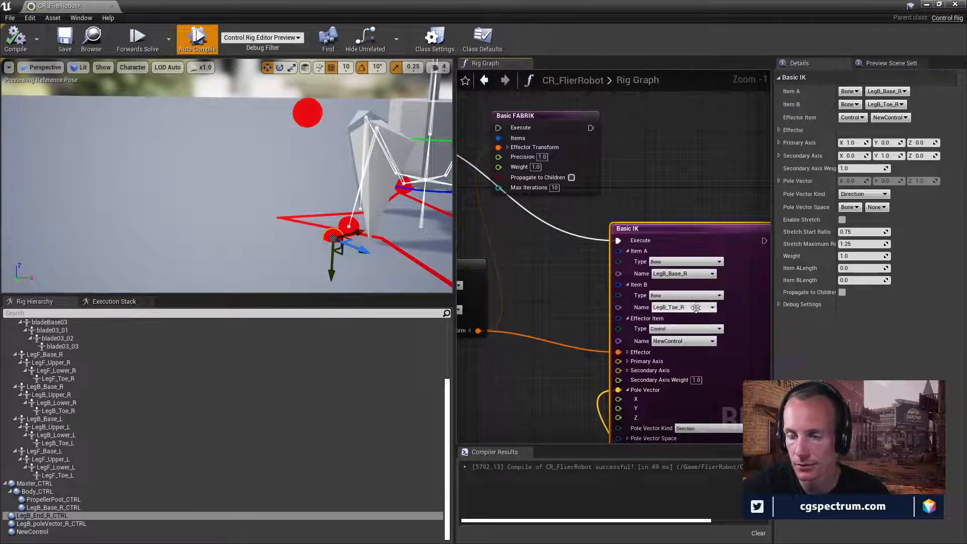
{"action": "right_click_drag", "start_coordinate": [608, 262], "coordinate": [742, 376]}
{"action": "right_click_drag", "start_coordinate": [626, 295], "coordinate": [685, 379]}
{"action": "left_click_drag", "start_coordinate": [565, 340], "coordinate": [685, 329]}
{"action": "right_click_drag", "start_coordinate": [630, 335], "coordinate": [614, 306]}
{"action": "left_click_drag", "start_coordinate": [369, 248], "coordinate": [381, 253]}
{"action": "key", "text": "ctrl+s"}
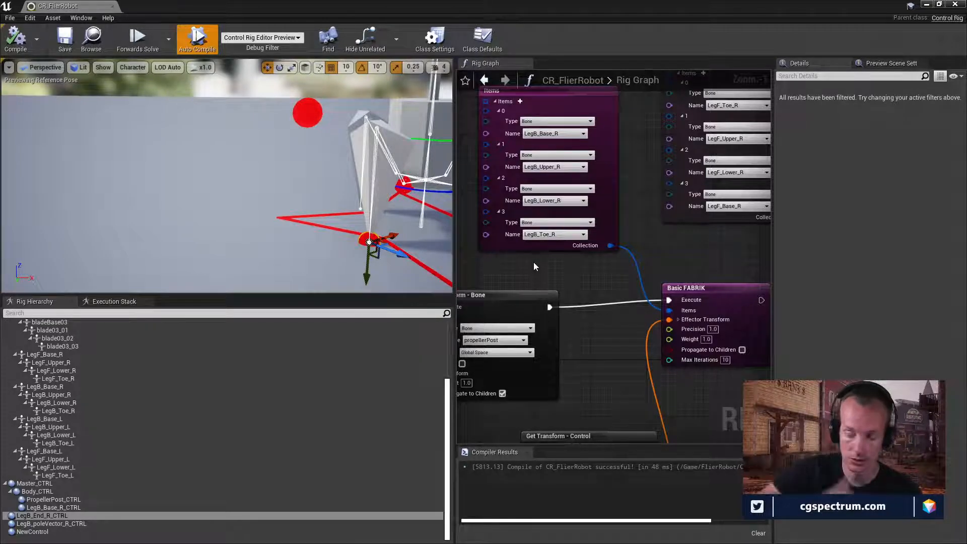
Step: Move the Basic IK node and the LegB_poleVector_R_CTRL Get Transform node well below the Basic FABRIK node
{"action": "right_click_drag", "start_coordinate": [674, 396], "coordinate": [624, 214]}
{"action": "scroll", "coordinate": [614, 288], "scroll_direction": "down", "scroll_amount": 3}
{"action": "left_click_drag", "start_coordinate": [690, 241], "coordinate": [690, 240]}
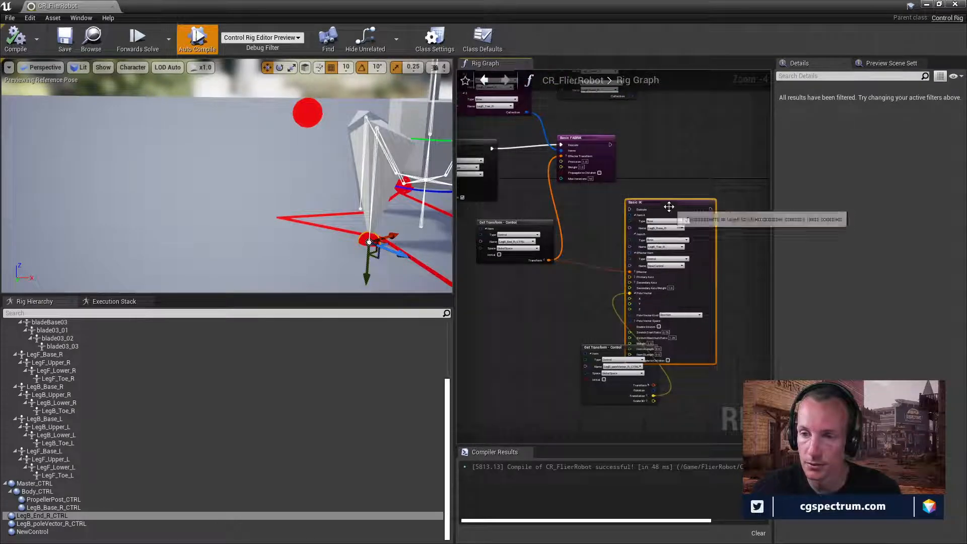
{"action": "left_click_drag", "start_coordinate": [669, 205], "coordinate": [700, 386]}
{"action": "left_click_drag", "start_coordinate": [624, 348], "coordinate": [566, 402]}
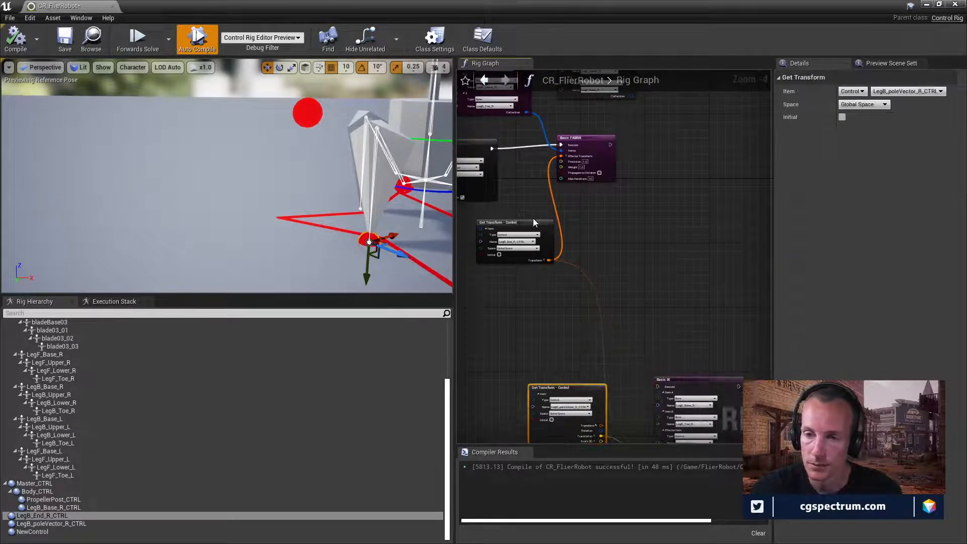
Step: Disconnect the LegB_End_R_CTRL transform from Basic IK, connect it only to Basic FABRIK's Effector Transform, and place its node below the propellerPost node
{"action": "left_click_drag", "start_coordinate": [526, 222], "coordinate": [510, 359]}
{"action": "right_click_drag", "start_coordinate": [509, 359], "coordinate": [576, 344]}
{"action": "left_click_drag", "start_coordinate": [575, 344], "coordinate": [592, 228]}
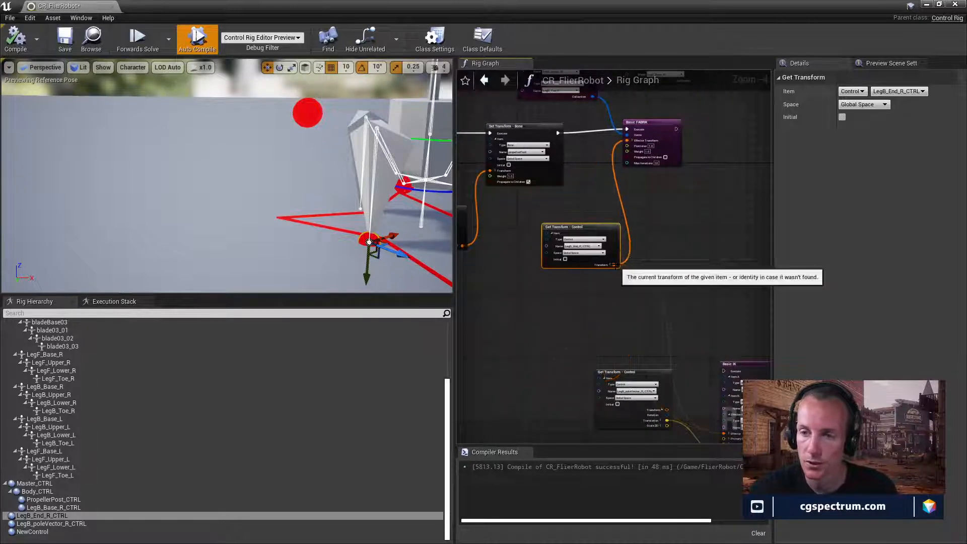
{"action": "left_click", "coordinate": [615, 265], "text": "alt"}
{"action": "left_click", "coordinate": [627, 237]}
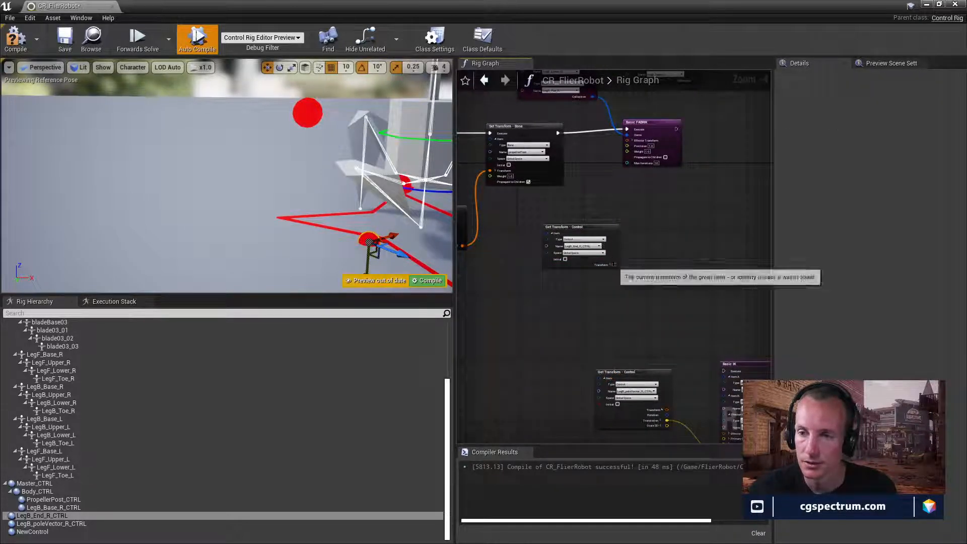
{"action": "left_click_drag", "start_coordinate": [615, 265], "coordinate": [627, 143]}
{"action": "left_click_drag", "start_coordinate": [585, 229], "coordinate": [560, 201]}
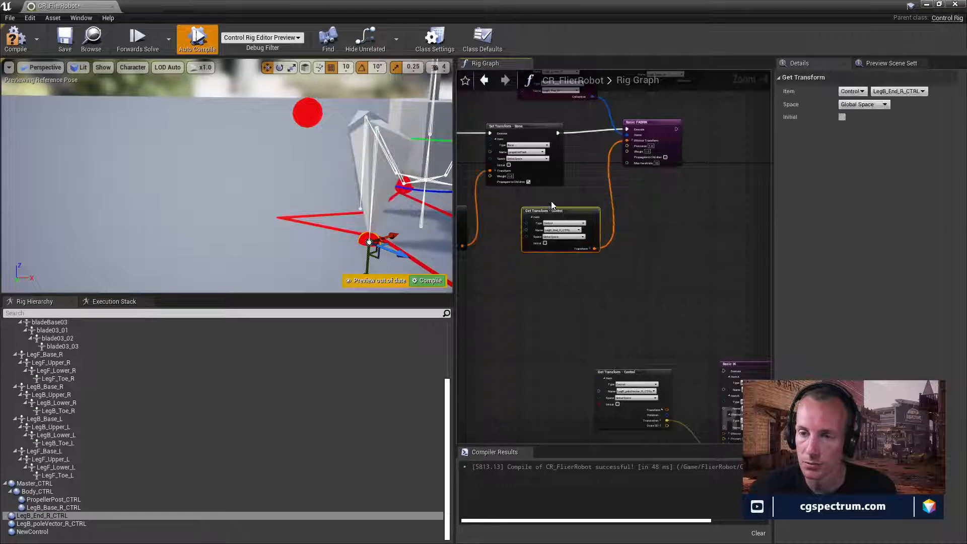
Step: Move the unconnected Items node with the LegF bones farther away from the Basic FABRIK node
{"action": "right_click_drag", "start_coordinate": [584, 192], "coordinate": [587, 303]}
{"action": "scroll", "coordinate": [588, 303], "scroll_direction": "down", "scroll_amount": 2}
{"action": "scroll", "coordinate": [583, 257], "scroll_direction": "up", "scroll_amount": 2}
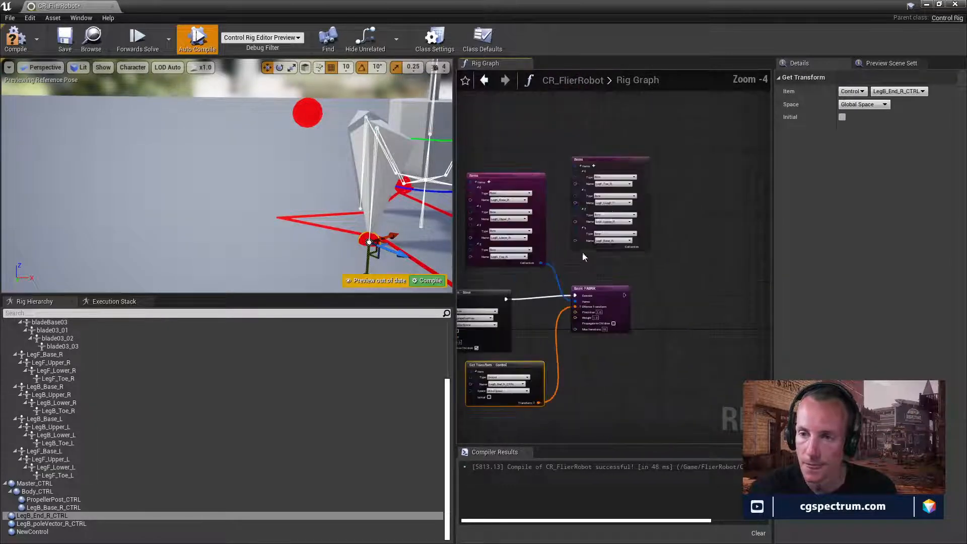
{"action": "left_click_drag", "start_coordinate": [628, 168], "coordinate": [693, 168]}
{"action": "right_click_drag", "start_coordinate": [561, 263], "coordinate": [716, 232]}
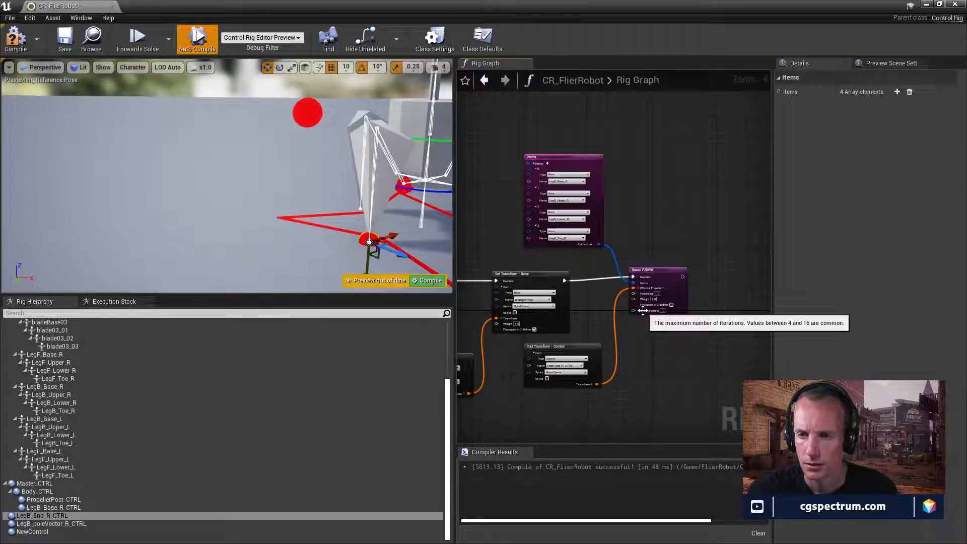
Step: Enclose the LegB Items node, the LegB_End_R_CTRL Get Transform node and Basic FABRIK in a comment box
{"action": "scroll", "coordinate": [551, 389], "scroll_direction": "up", "scroll_amount": 1}
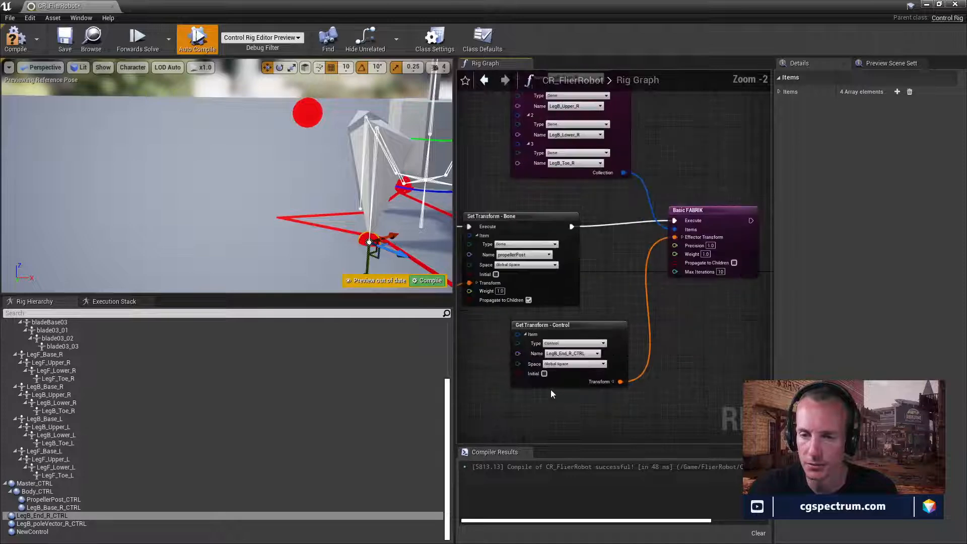
{"action": "scroll", "coordinate": [551, 389], "scroll_direction": "up", "scroll_amount": 1}
{"action": "right_click_drag", "start_coordinate": [551, 389], "coordinate": [639, 387]}
{"action": "right_click_drag", "start_coordinate": [750, 363], "coordinate": [779, 364]}
{"action": "right_click_drag", "start_coordinate": [747, 320], "coordinate": [591, 328]}
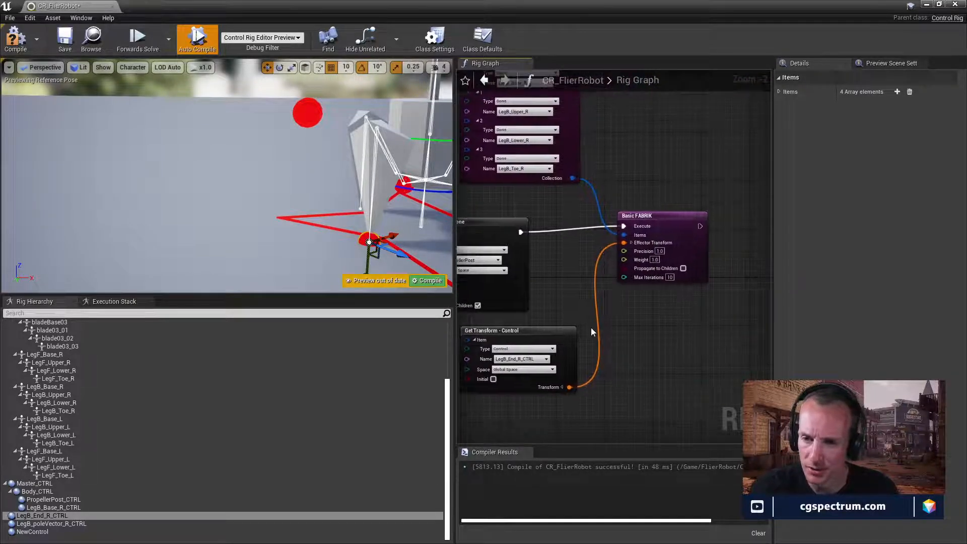
{"action": "left_click", "coordinate": [541, 331]}
{"action": "left_click", "coordinate": [637, 217]}
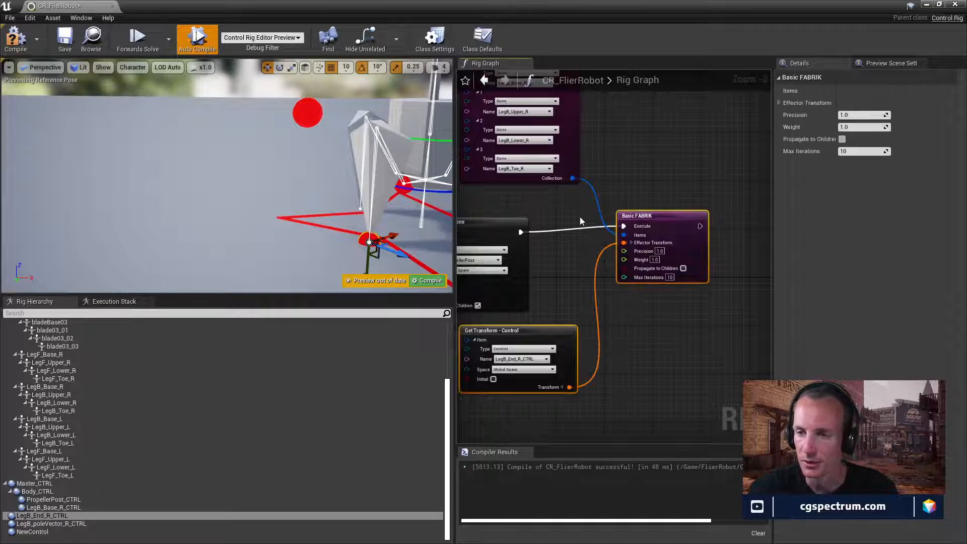
{"action": "right_click_drag", "start_coordinate": [580, 217], "coordinate": [587, 259]}
{"action": "right_click_drag", "start_coordinate": [570, 126], "coordinate": [540, 124]}
{"action": "scroll", "coordinate": [621, 218], "scroll_direction": "down", "scroll_amount": 2}
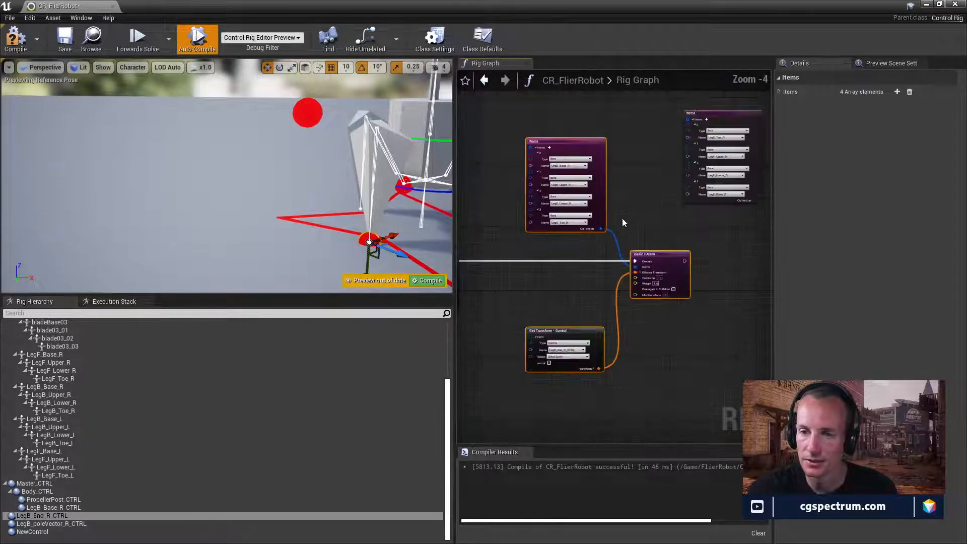
{"action": "left_click_drag", "start_coordinate": [498, 125], "coordinate": [656, 397]}
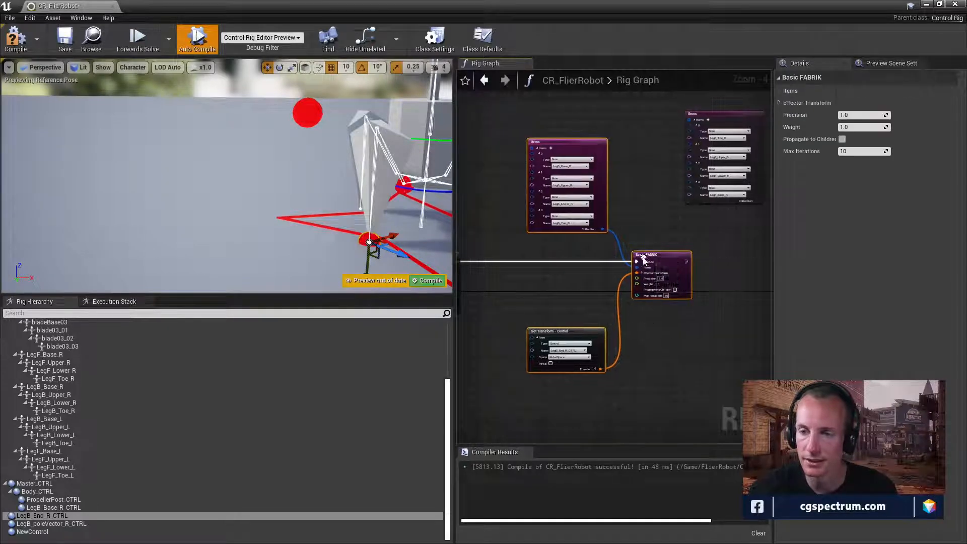
{"action": "right_click", "coordinate": [641, 260]}
{"action": "left_click", "coordinate": [629, 375]}
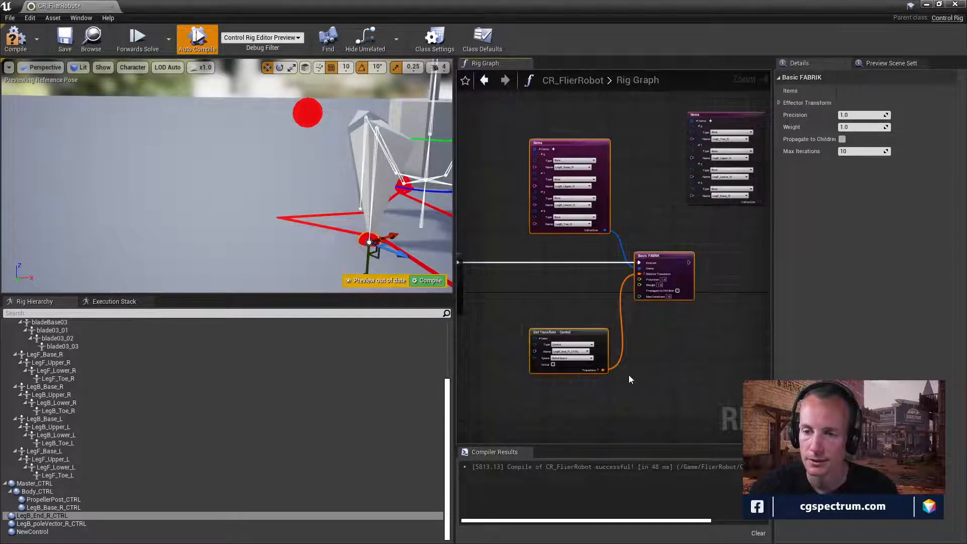
{"action": "right_click", "coordinate": [637, 380]}
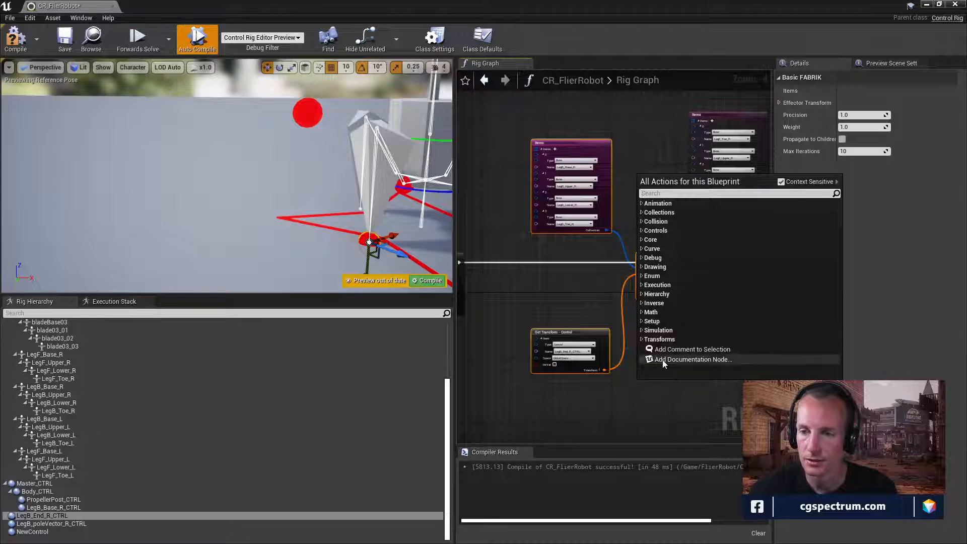
{"action": "left_click", "coordinate": [691, 350]}
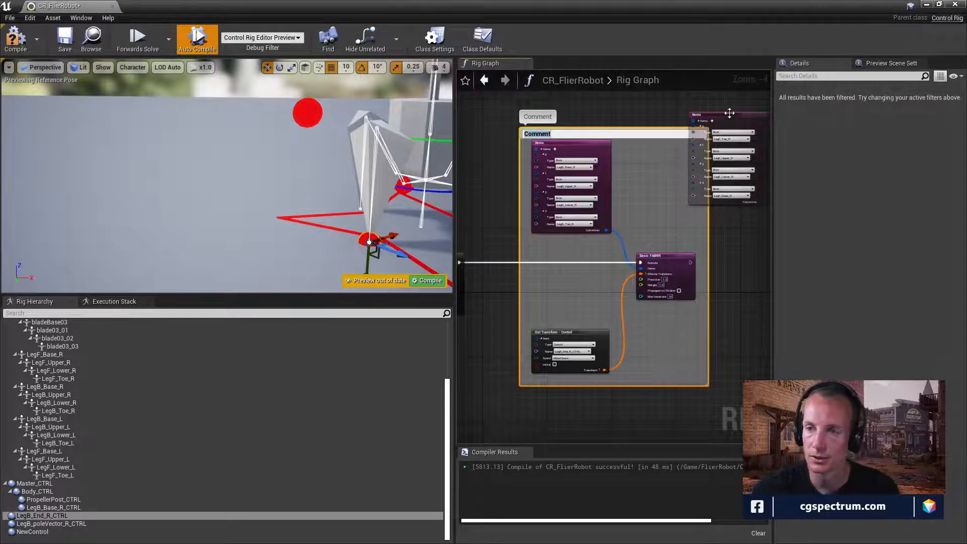
Step: Move the LegF Items node clear of the comment box and title the comment LegB_R_IK
{"action": "left_click_drag", "start_coordinate": [730, 113], "coordinate": [771, 114]}
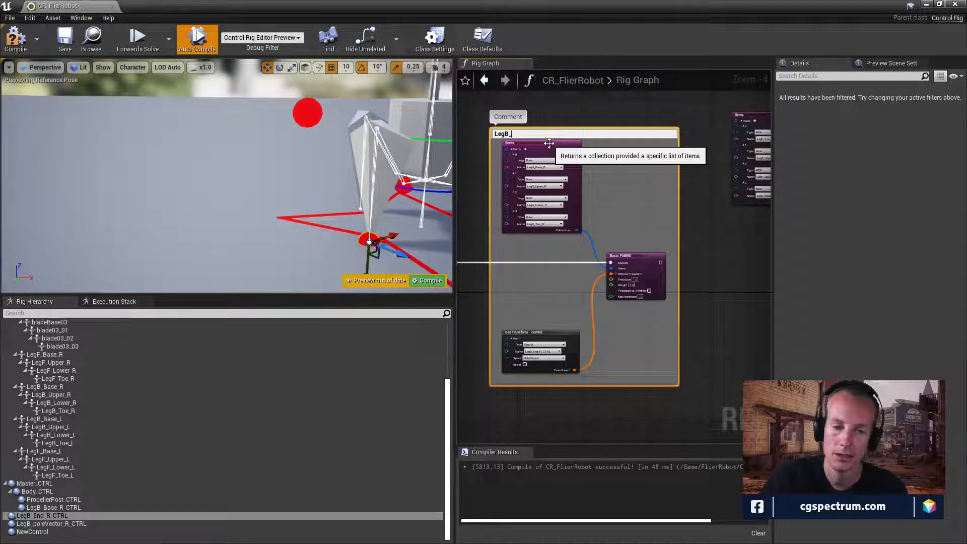
{"action": "type", "text": "R"}
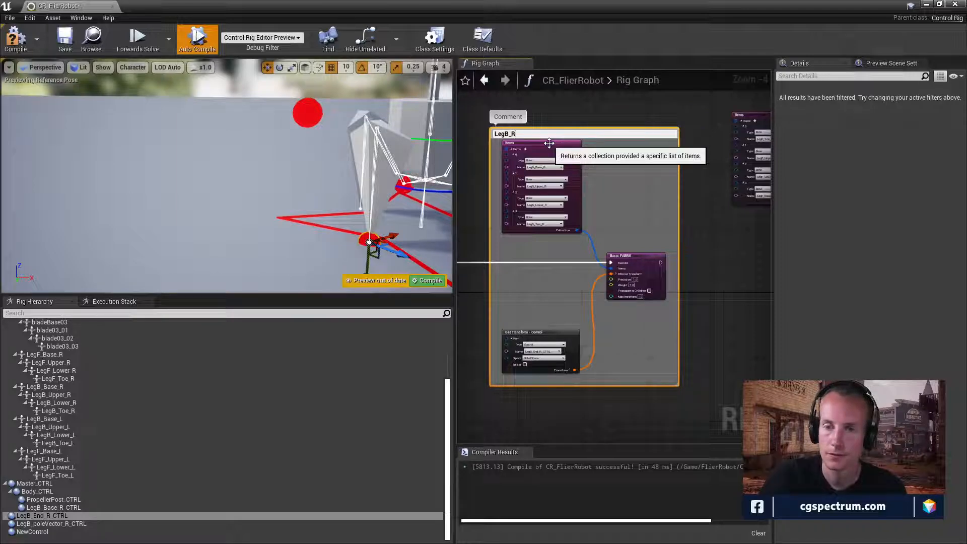
{"action": "type", "text": "_"}
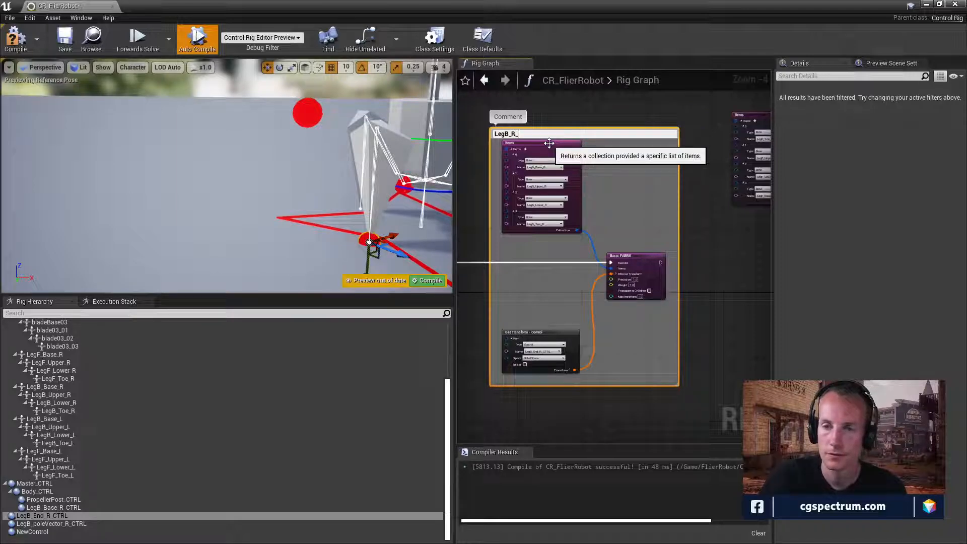
{"action": "type", "text": "IK"}
{"action": "key", "text": "Return"}
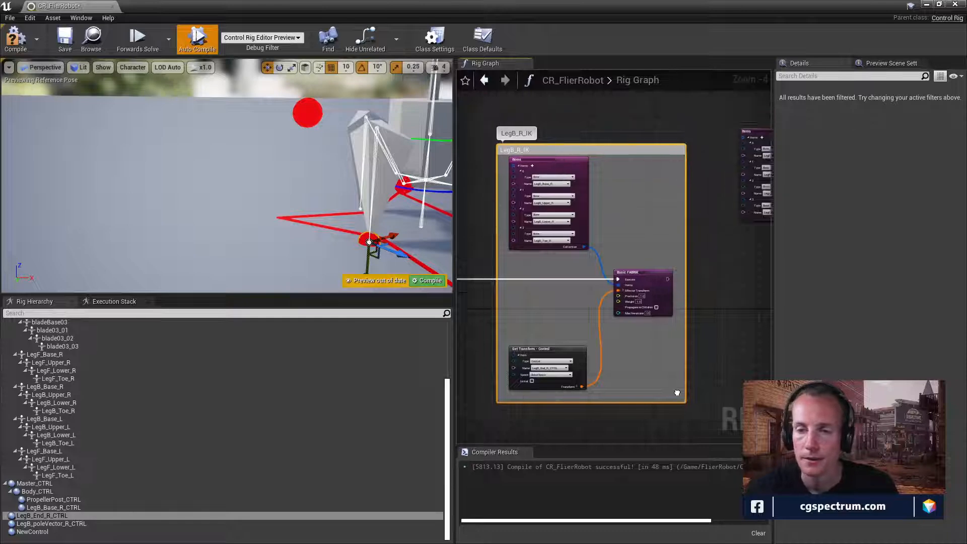
Step: Place the LegF Items node slightly lower beside the LegB_R_IK comment and compare its bones with the rig hierarchy
{"action": "right_click_drag", "start_coordinate": [670, 380], "coordinate": [701, 415]}
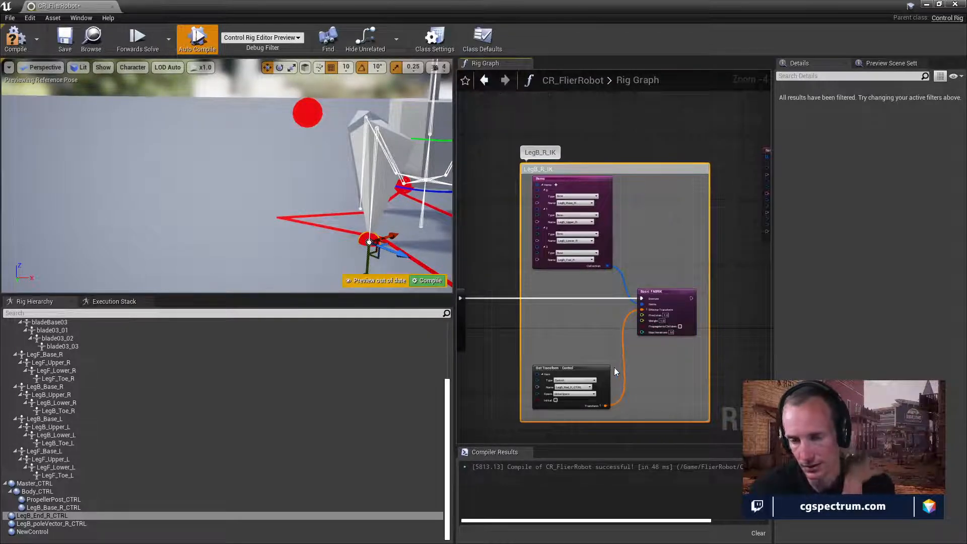
{"action": "scroll", "coordinate": [575, 310], "scroll_direction": "up", "scroll_amount": 2}
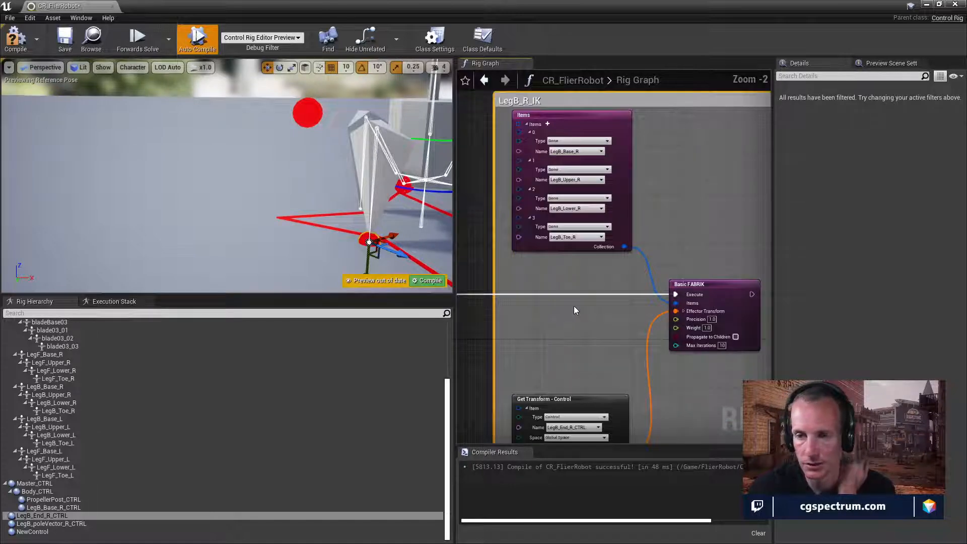
{"action": "scroll", "coordinate": [576, 311], "scroll_direction": "down", "scroll_amount": 3}
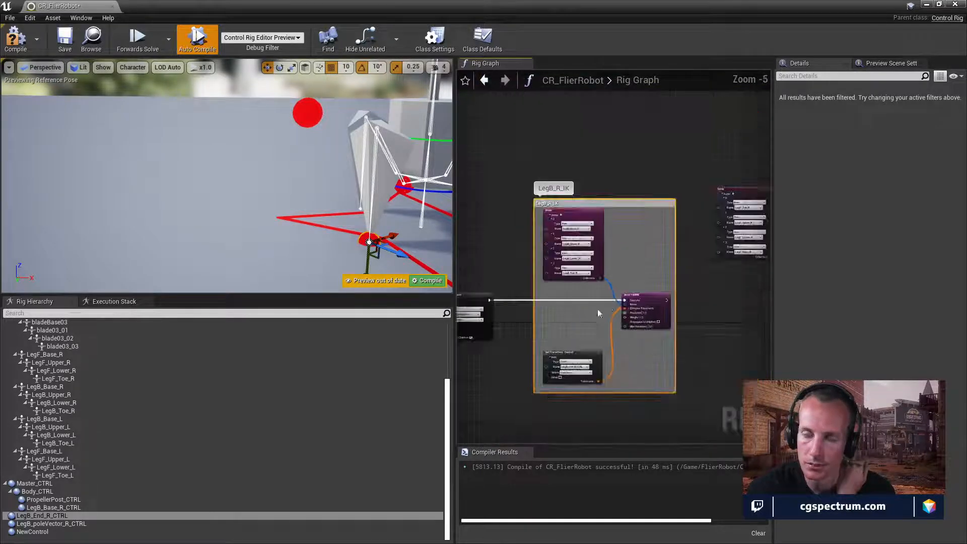
{"action": "right_click_drag", "start_coordinate": [665, 270], "coordinate": [537, 266]}
{"action": "left_click", "coordinate": [615, 184]}
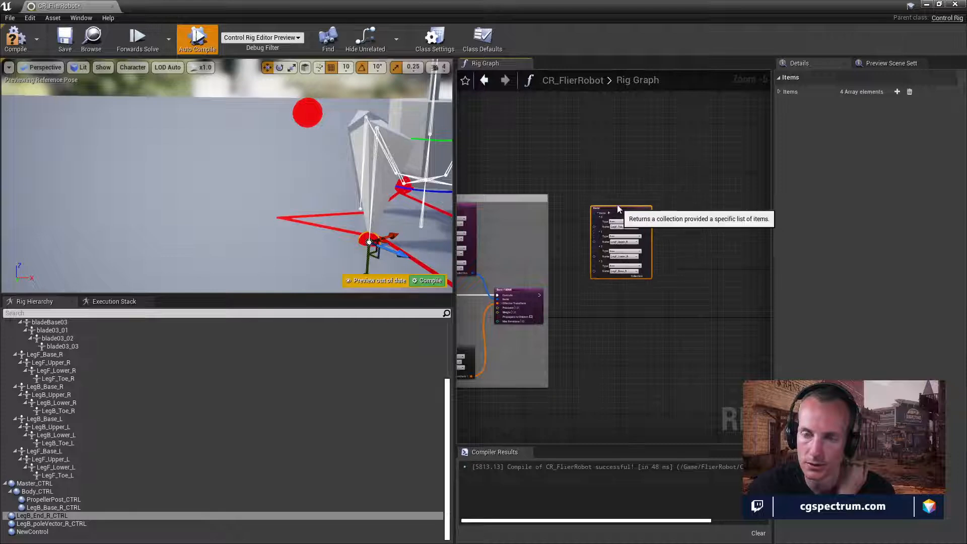
{"action": "right_click_drag", "start_coordinate": [618, 204], "coordinate": [661, 242]}
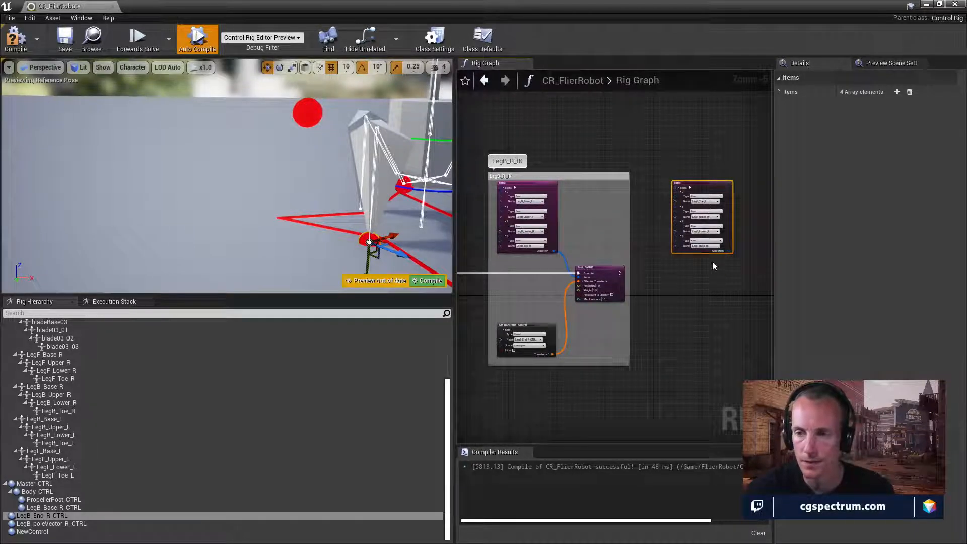
{"action": "scroll", "coordinate": [707, 258], "scroll_direction": "up", "scroll_amount": 3}
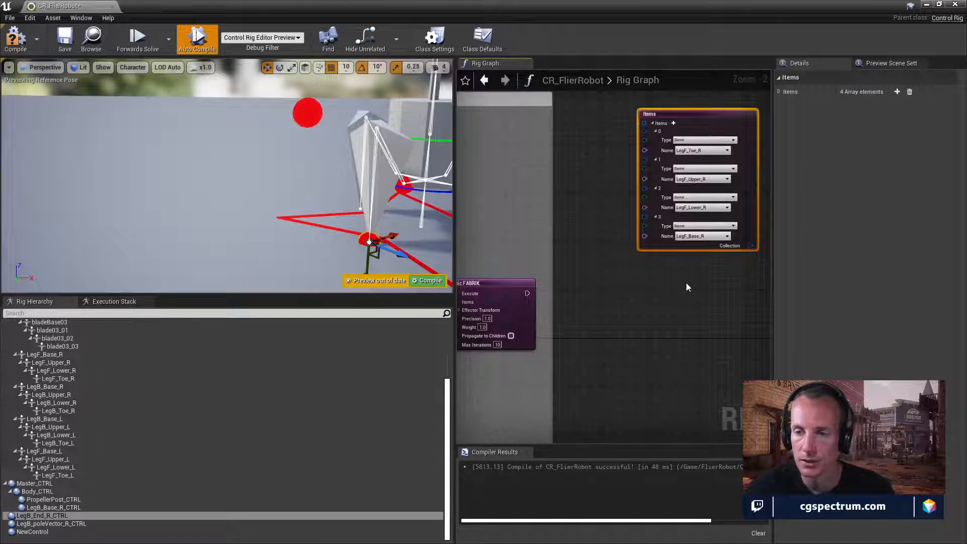
{"action": "right_click_drag", "start_coordinate": [689, 286], "coordinate": [570, 315]}
{"action": "scroll", "coordinate": [75, 443], "scroll_direction": "up", "scroll_amount": 3}
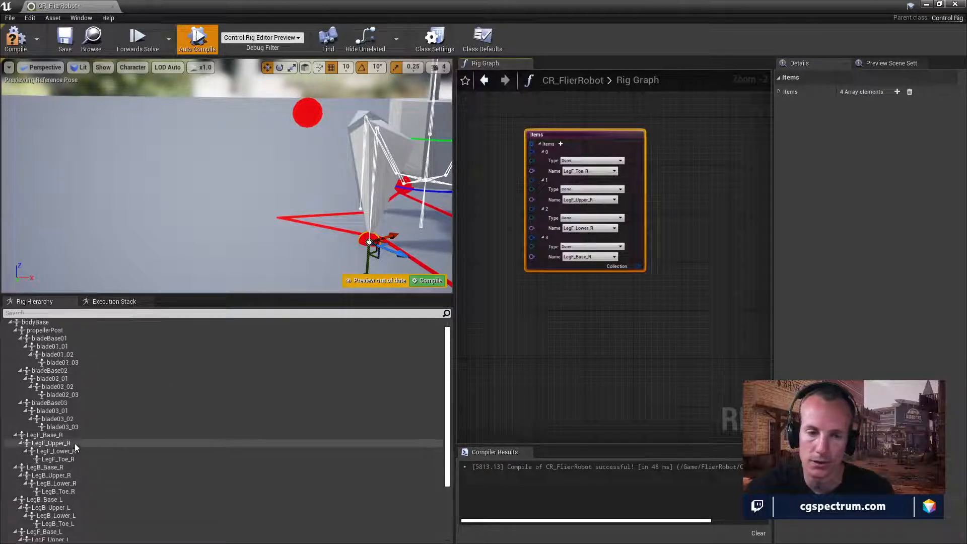
{"action": "scroll", "coordinate": [73, 407], "scroll_direction": "down", "scroll_amount": 1}
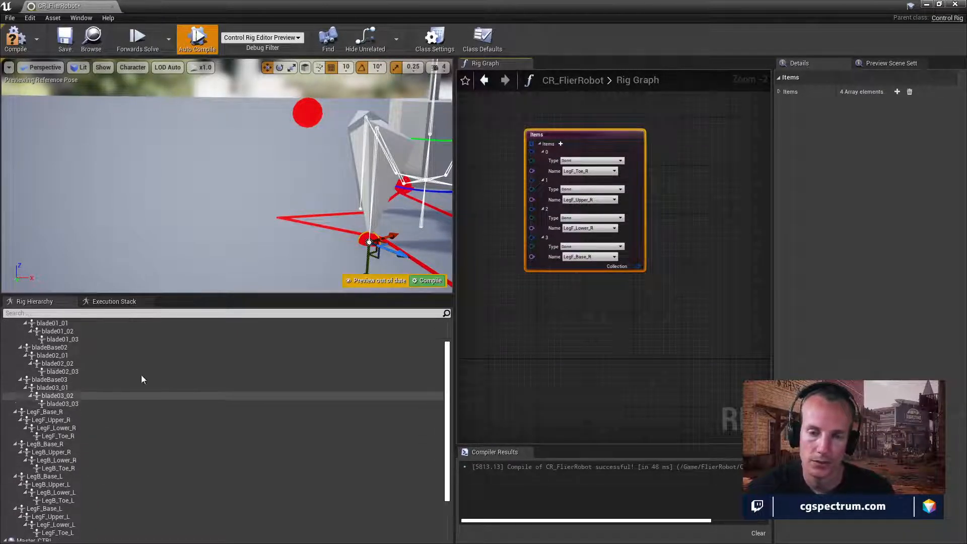
Step: Test the rig by moving Master_CTRL slightly, and compile to reset the pose
{"action": "right_click_drag", "start_coordinate": [365, 219], "coordinate": [406, 233]}
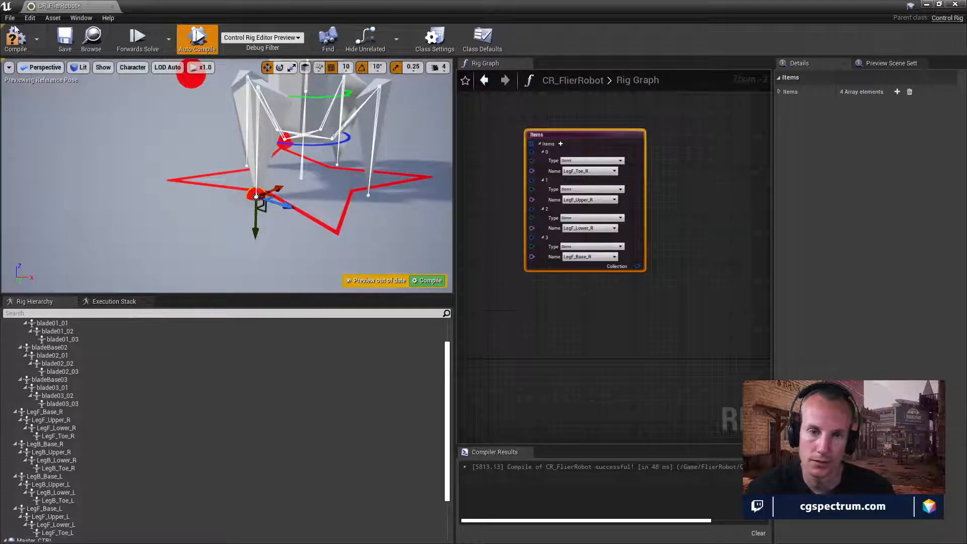
{"action": "left_click", "coordinate": [373, 212]}
{"action": "left_click", "coordinate": [329, 201]}
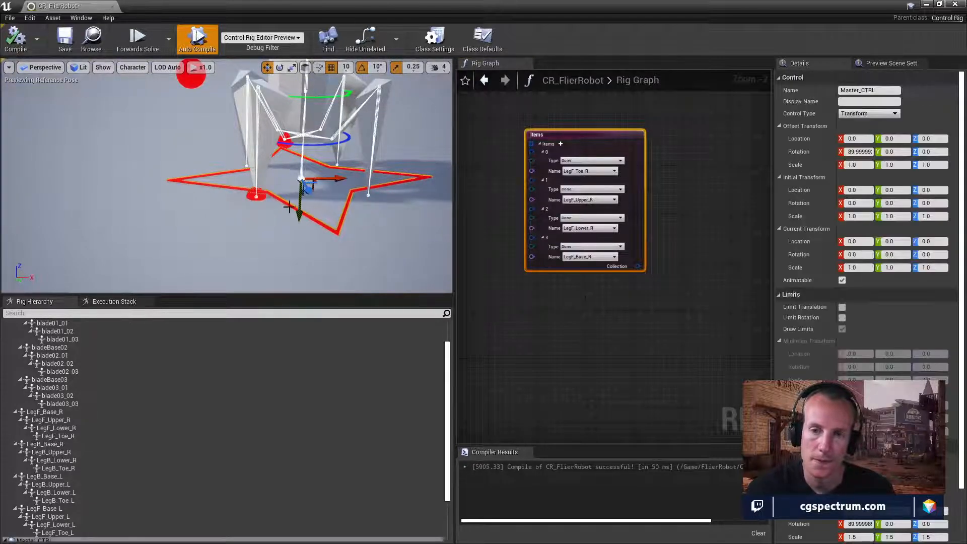
{"action": "mouse_move", "coordinate": [302, 209]}
{"action": "left_mouse_down"}
{"action": "mouse_move", "coordinate": [312, 147]}
{"action": "mouse_move", "coordinate": [304, 140]}
{"action": "mouse_move", "coordinate": [300, 207]}
{"action": "left_mouse_up"}
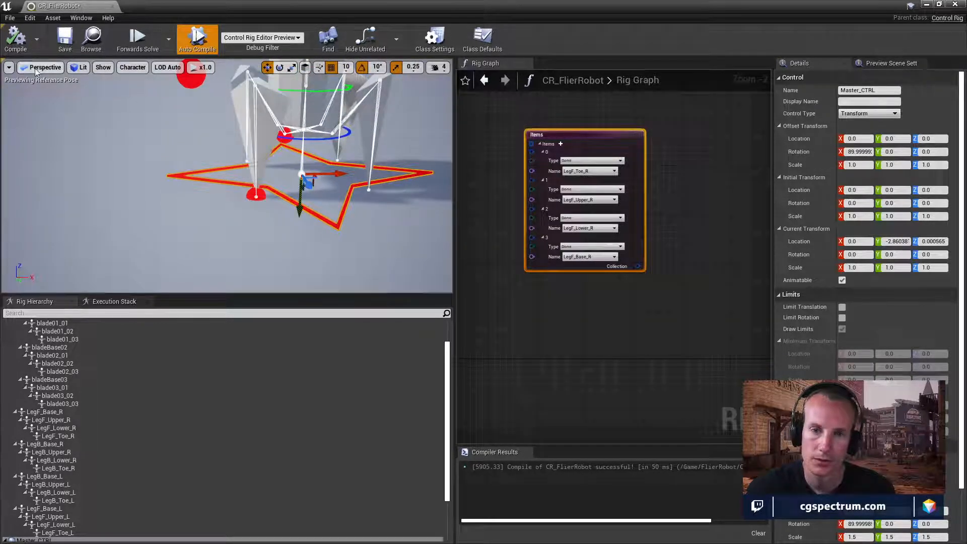
{"action": "left_click", "coordinate": [15, 38]}
Step: Delete the leftover NewControl from the rig hierarchy
{"action": "scroll", "coordinate": [96, 499], "scroll_direction": "down", "scroll_amount": 3}
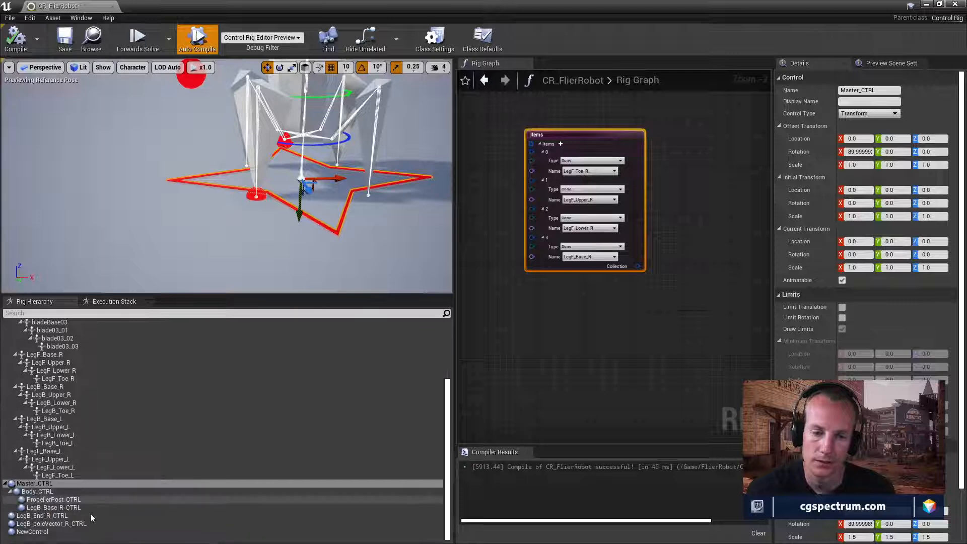
{"action": "left_click", "coordinate": [32, 532]}
{"action": "right_click", "coordinate": [33, 533]}
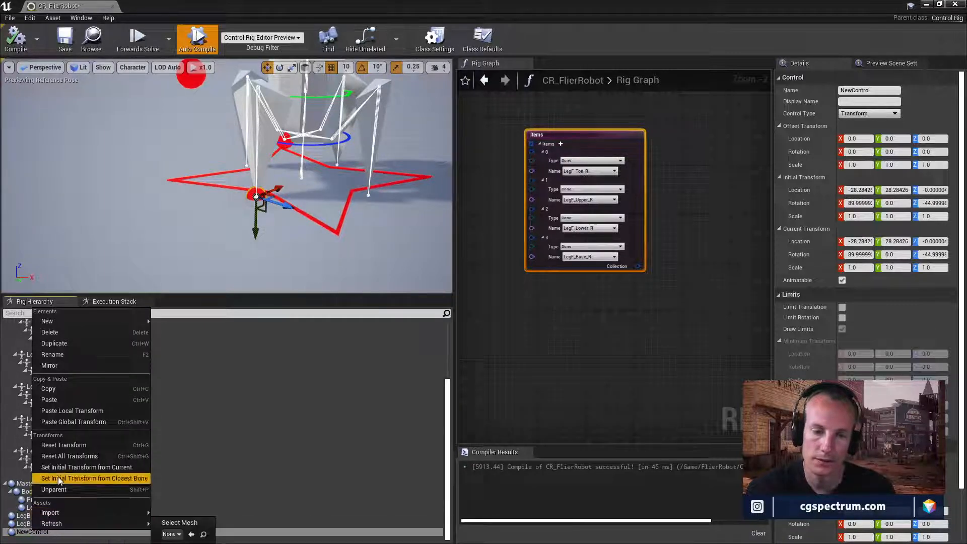
{"action": "left_click", "coordinate": [65, 334]}
Step: Parent LegB_poleVector_R_CTRL and LegB_End_R_CTRL under Master_CTRL in the rig hierarchy
{"action": "left_click", "coordinate": [44, 533]}
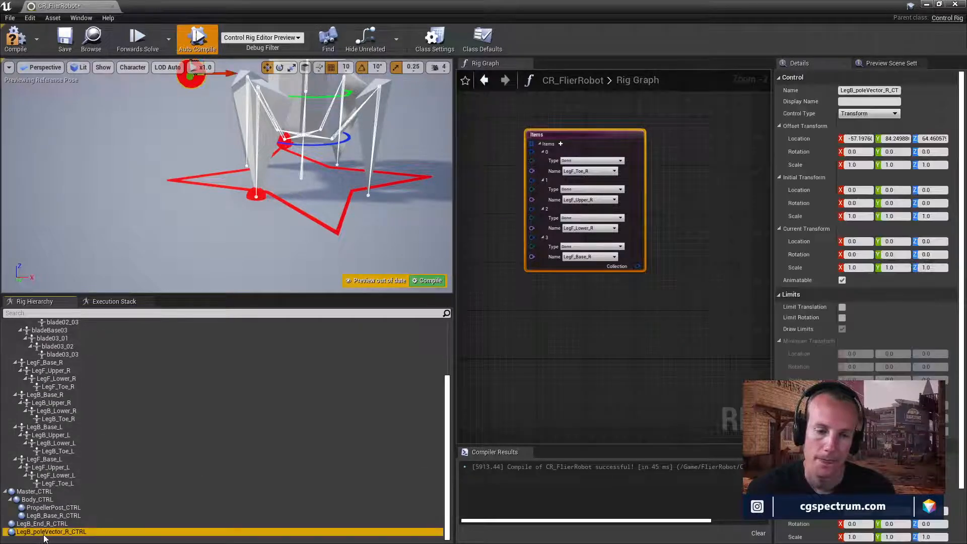
{"action": "left_click_drag", "start_coordinate": [44, 533], "coordinate": [35, 492]}
{"action": "left_click", "coordinate": [47, 533]}
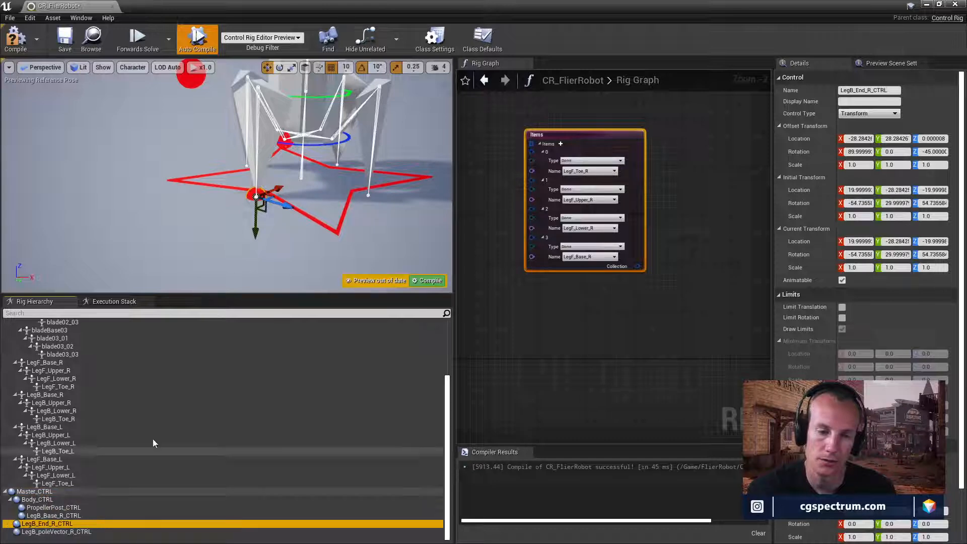
Step: Move Master_CTRL to check that the newly parented leg controls follow it, and compile to reset the pose
{"action": "left_click", "coordinate": [330, 227]}
{"action": "mouse_move", "coordinate": [298, 211]}
{"action": "left_mouse_down"}
{"action": "mouse_move", "coordinate": [299, 180]}
{"action": "mouse_move", "coordinate": [300, 214]}
{"action": "left_mouse_up"}
{"action": "left_click", "coordinate": [14, 41]}
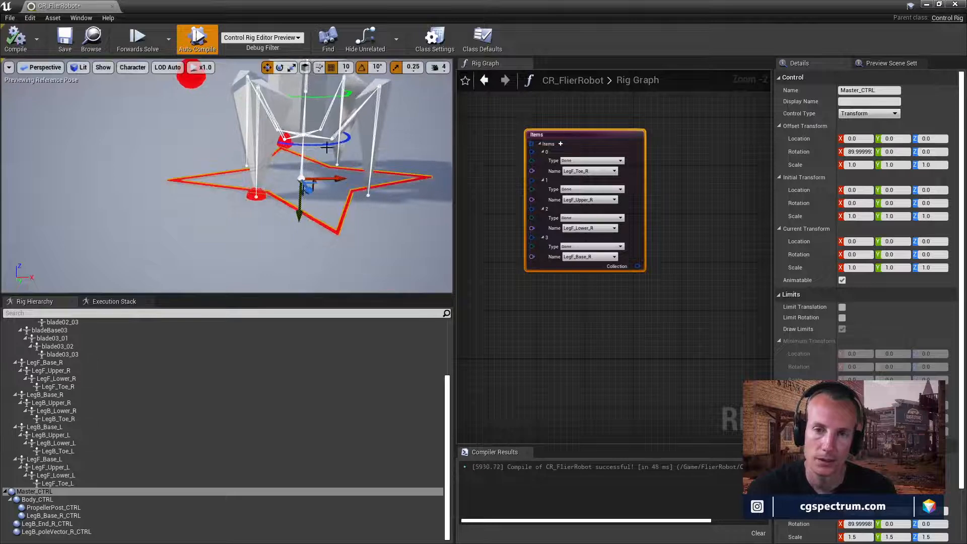
Step: Test the rear right leg's IK by lowering Body_CTRL, compiling to reset it, and moving it sideways along X
{"action": "left_click", "coordinate": [327, 145]}
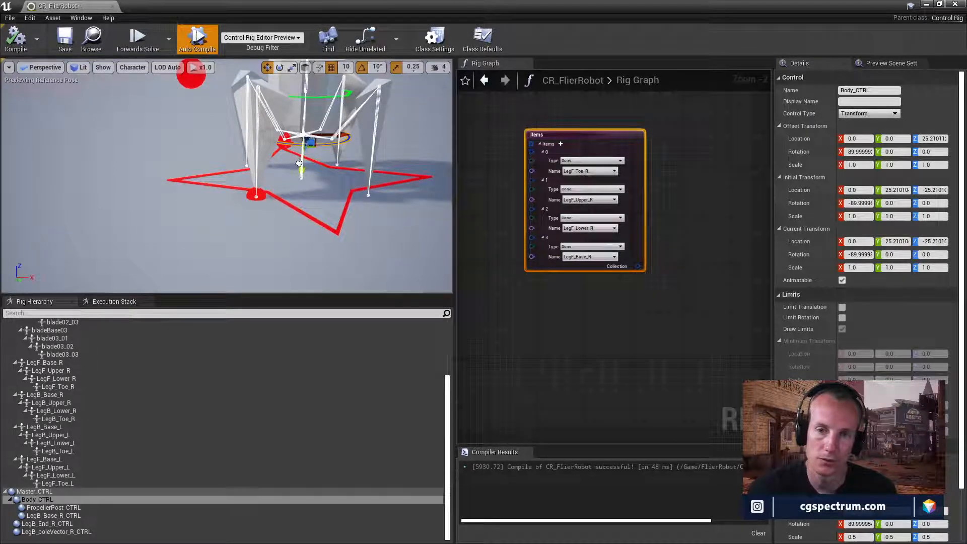
{"action": "mouse_move", "coordinate": [299, 162]}
{"action": "left_mouse_down"}
{"action": "mouse_move", "coordinate": [296, 144]}
{"action": "mouse_move", "coordinate": [293, 173]}
{"action": "left_mouse_up"}
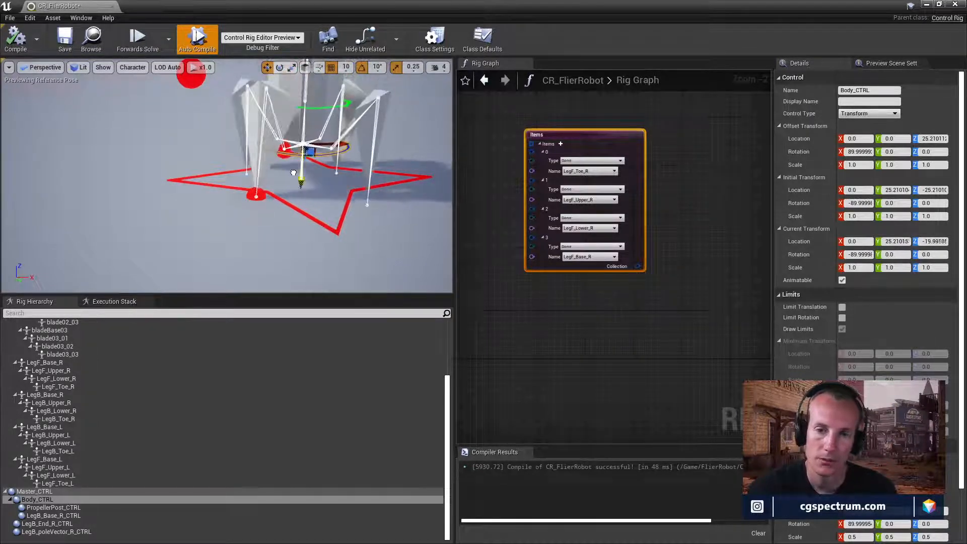
{"action": "left_click", "coordinate": [14, 41]}
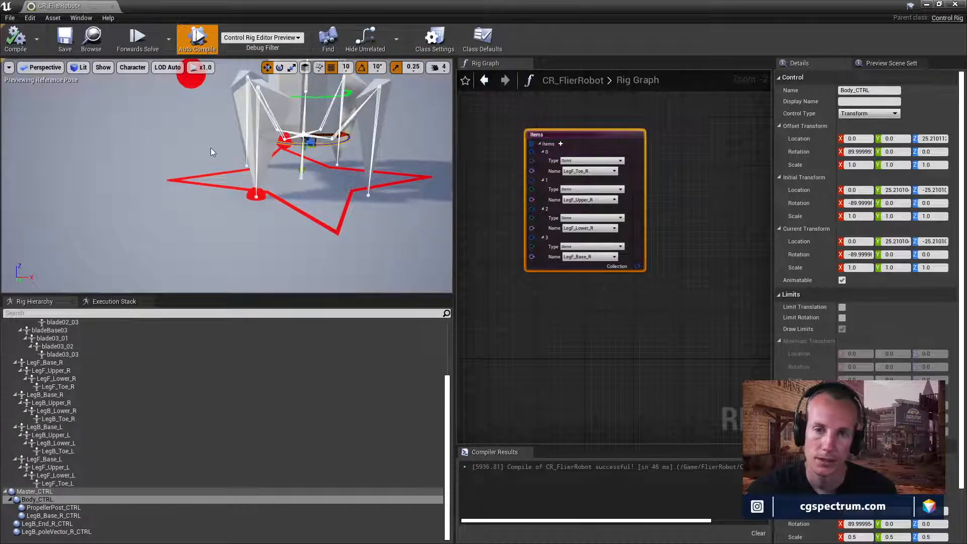
{"action": "left_click_drag", "start_coordinate": [280, 167], "coordinate": [277, 186], "text": "alt"}
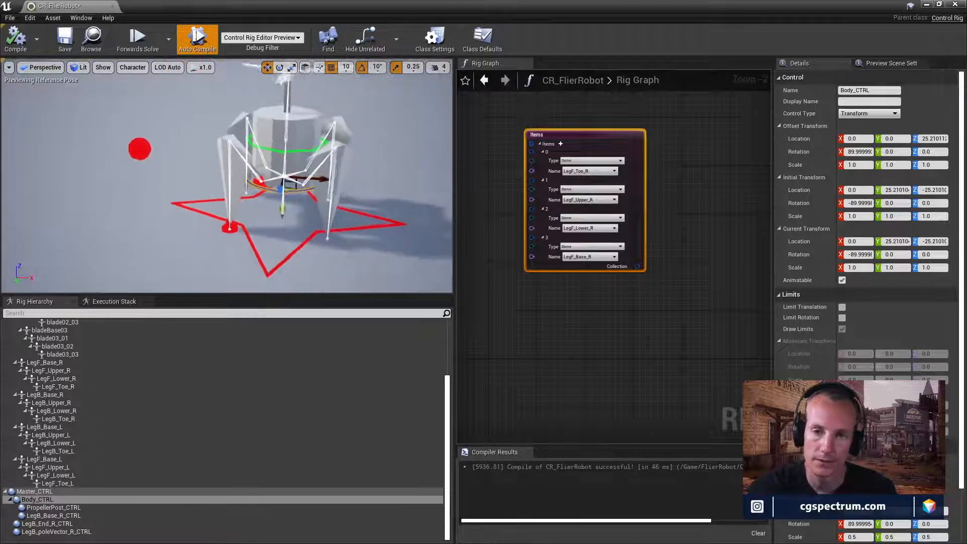
{"action": "middle_click_drag", "start_coordinate": [282, 187], "coordinate": [242, 162], "text": "alt"}
{"action": "left_click_drag", "start_coordinate": [272, 164], "coordinate": [218, 160]}
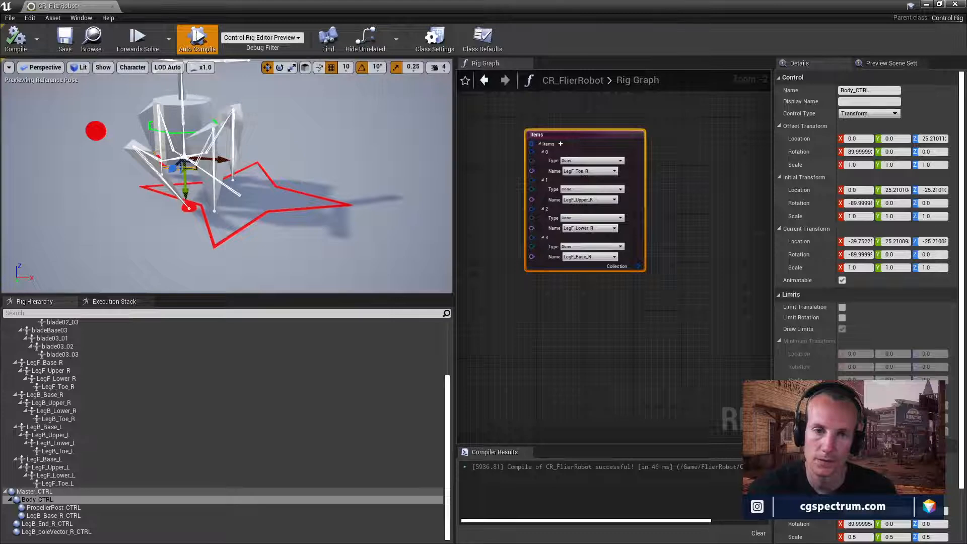
Step: Compile to reset the pose, and hide the gizmo of the rear right leg's pole vector control, LegB_poleVector_R_CTRL
{"action": "left_click", "coordinate": [22, 39]}
{"action": "left_click_drag", "start_coordinate": [97, 132], "coordinate": [145, 137]}
{"action": "left_click", "coordinate": [85, 135]}
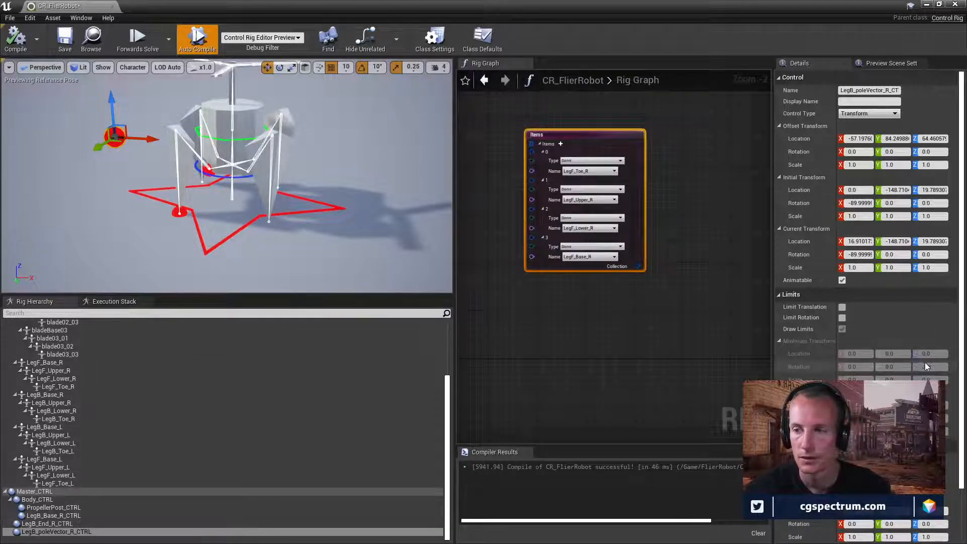
{"action": "scroll", "coordinate": [926, 362], "scroll_direction": "down", "scroll_amount": 3}
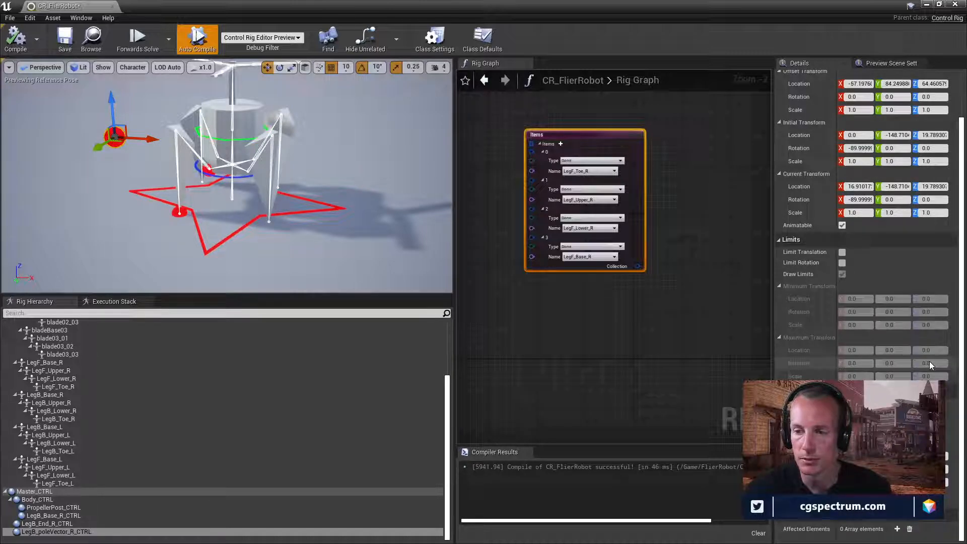
{"action": "left_click", "coordinate": [842, 403]}
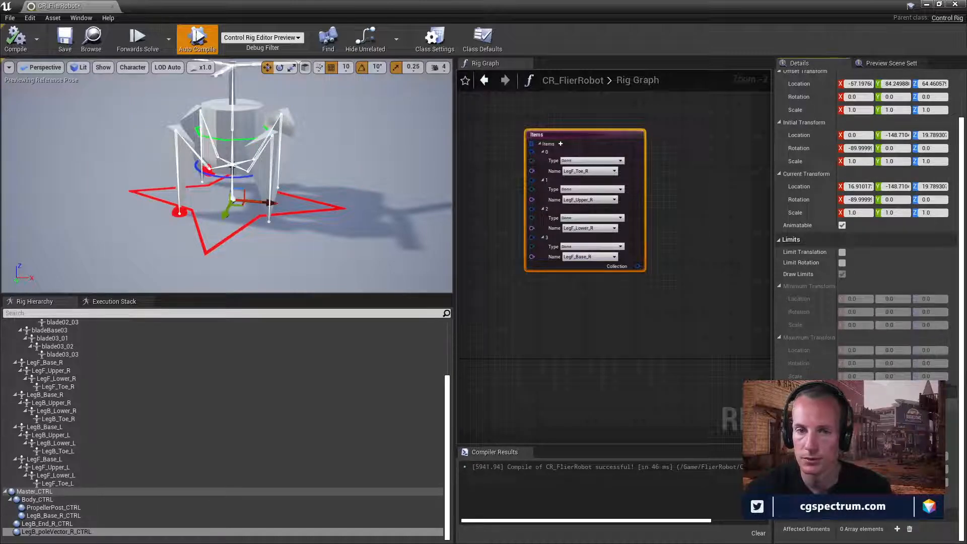
{"action": "left_click", "coordinate": [34, 491]}
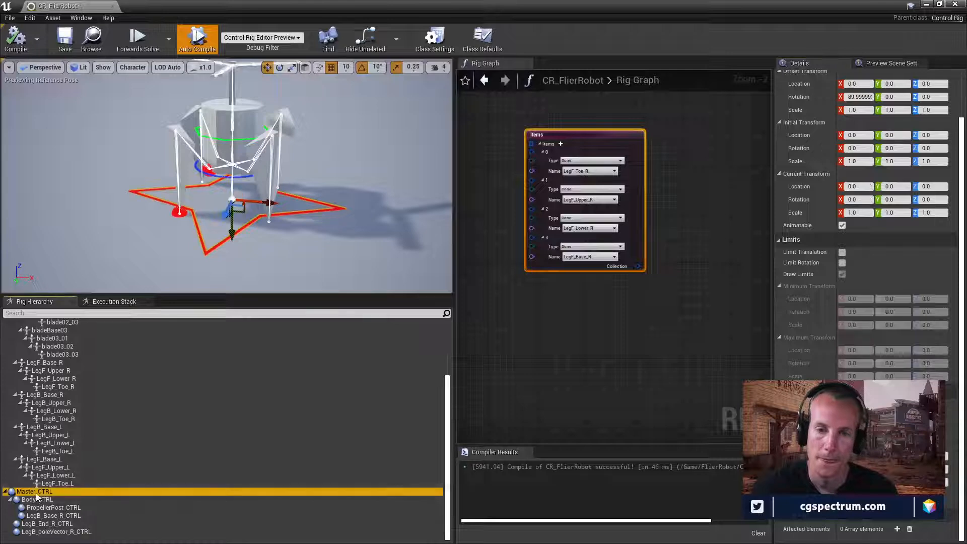
Step: Delete the Items node listing the front right leg bones in the wrong order from the rig graph
{"action": "right_click_drag", "start_coordinate": [647, 218], "coordinate": [608, 223]}
{"action": "scroll", "coordinate": [609, 223], "scroll_direction": "down", "scroll_amount": 3}
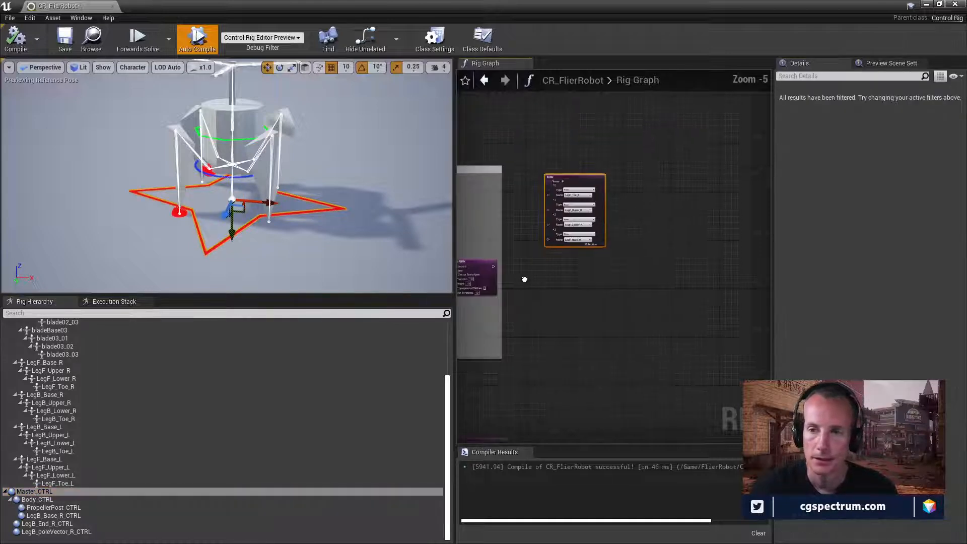
{"action": "right_click_drag", "start_coordinate": [525, 276], "coordinate": [556, 331]}
{"action": "scroll", "coordinate": [625, 278], "scroll_direction": "up", "scroll_amount": 3}
{"action": "scroll", "coordinate": [556, 330], "scroll_direction": "up", "scroll_amount": 2}
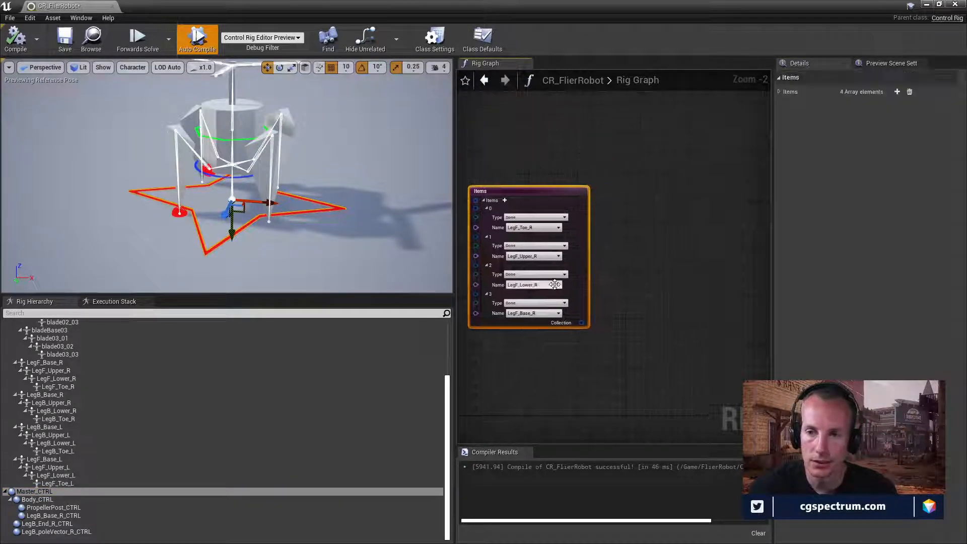
{"action": "scroll", "coordinate": [246, 342], "scroll_direction": "up", "scroll_amount": 5}
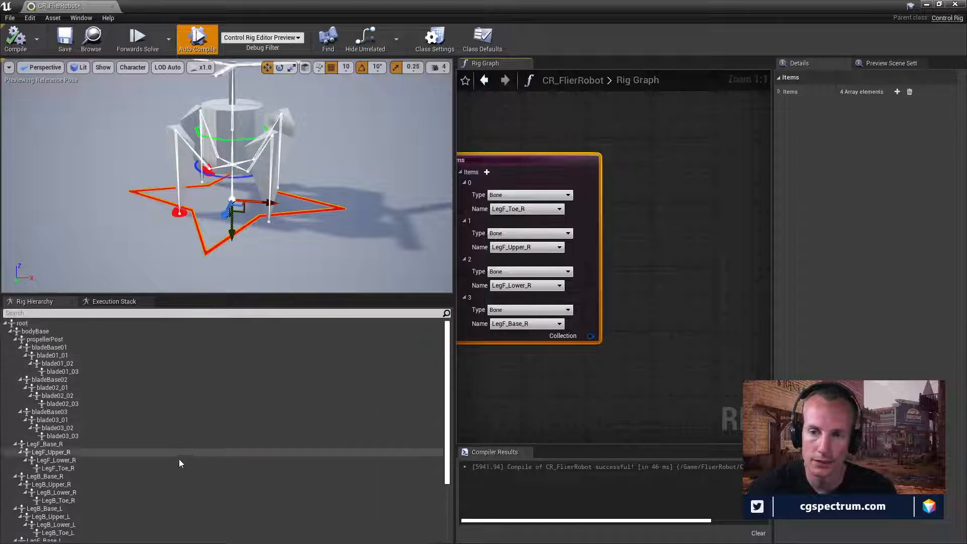
{"action": "right_click_drag", "start_coordinate": [505, 361], "coordinate": [556, 357]}
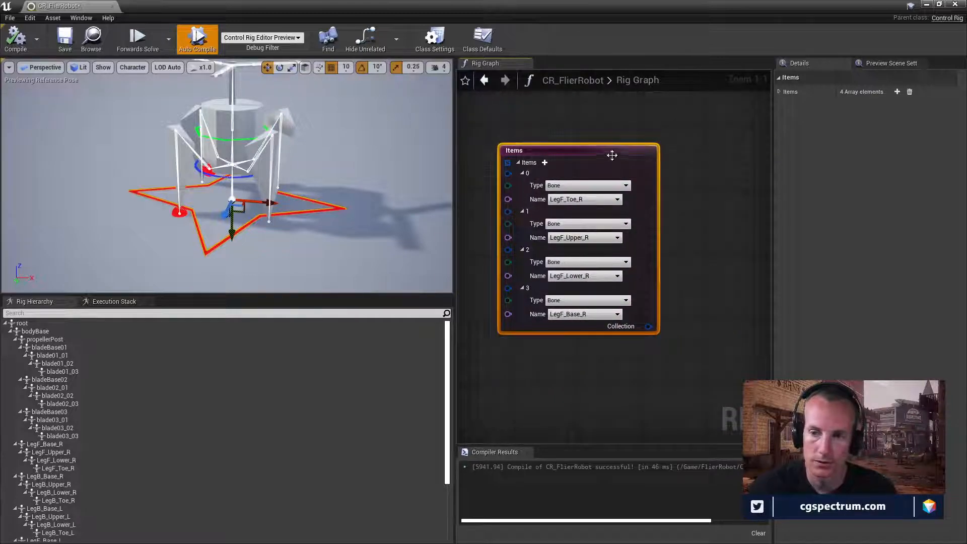
{"action": "left_click", "coordinate": [545, 162]}
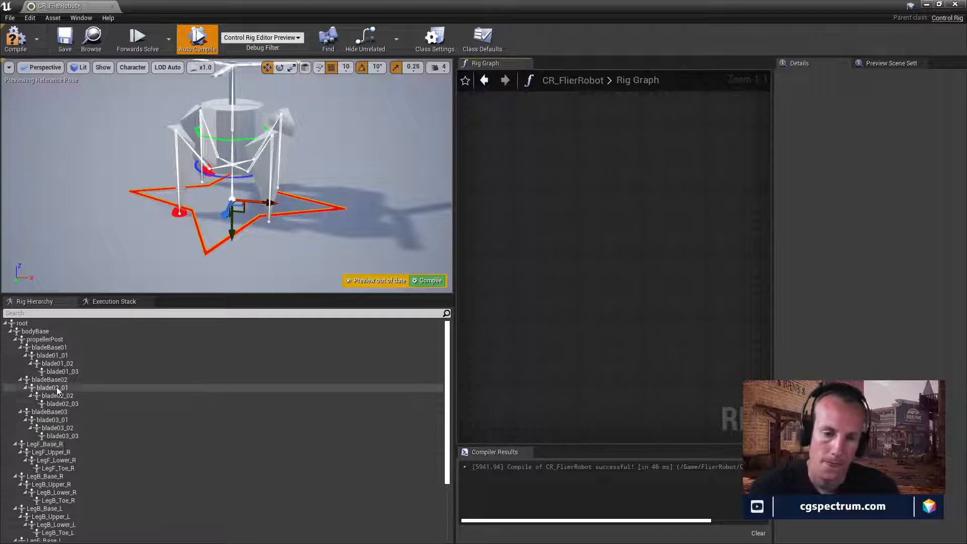
Step: Create a collection node in the rig graph from the front right leg bones LegF_Base_R through LegF_Toe_R
{"action": "scroll", "coordinate": [59, 396], "scroll_direction": "down", "scroll_amount": 3}
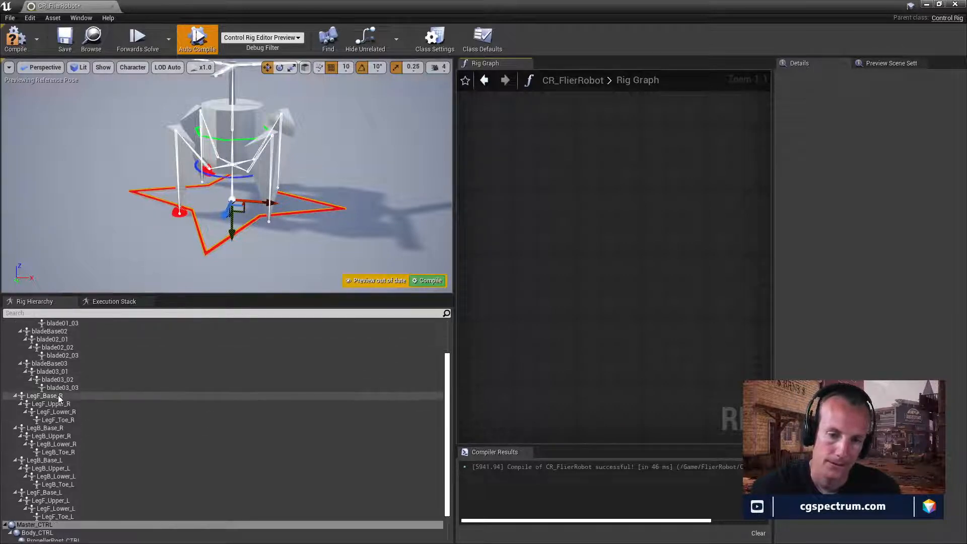
{"action": "left_click", "coordinate": [58, 397]}
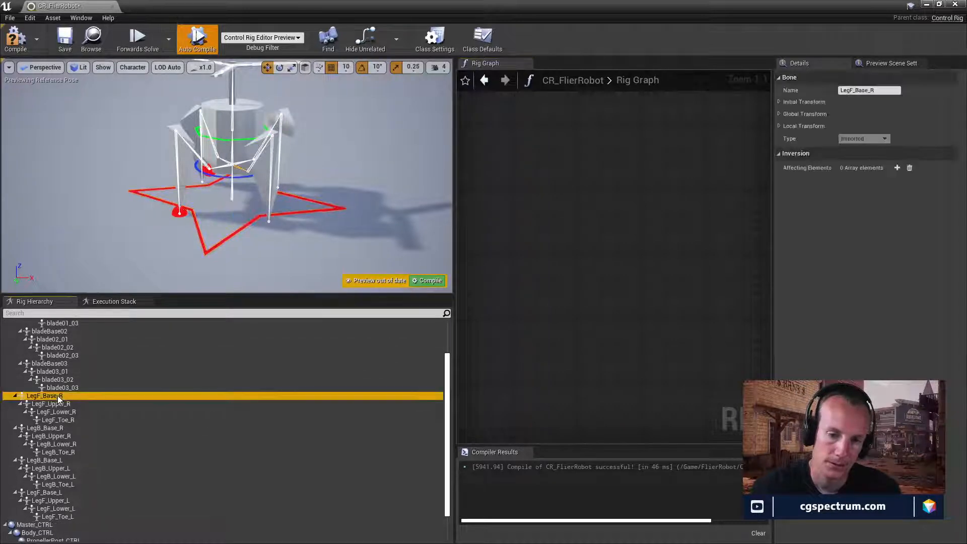
{"action": "left_click", "coordinate": [65, 421], "text": "shift"}
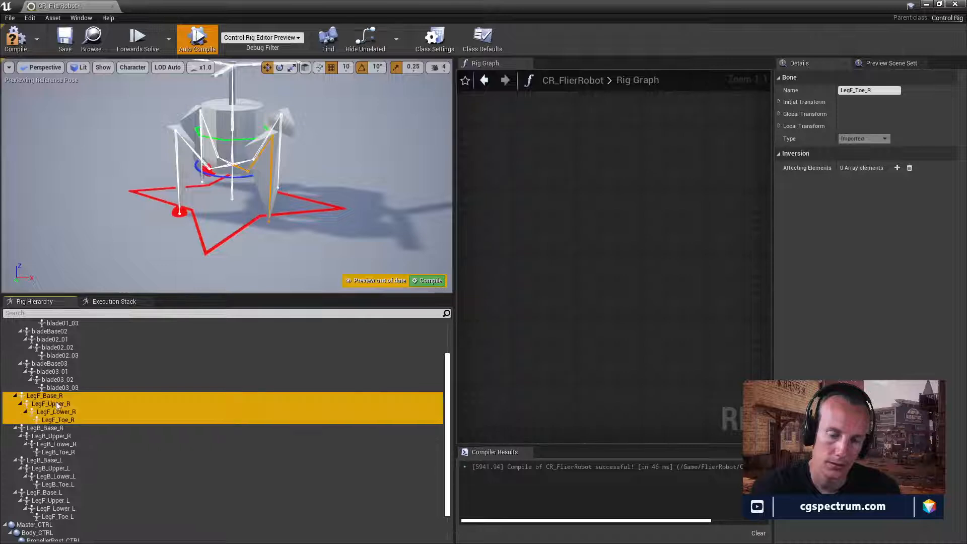
{"action": "right_click", "coordinate": [56, 401]}
{"action": "left_click_drag", "start_coordinate": [53, 406], "coordinate": [529, 158]}
{"action": "left_click", "coordinate": [648, 314]}
Step: Create a collection node from the rear left leg bones LegB_Base_L through LegB_Toe_L, beside the front right collection
{"action": "right_click_drag", "start_coordinate": [633, 348], "coordinate": [567, 337]}
{"action": "scroll", "coordinate": [92, 469], "scroll_direction": "down", "scroll_amount": 1}
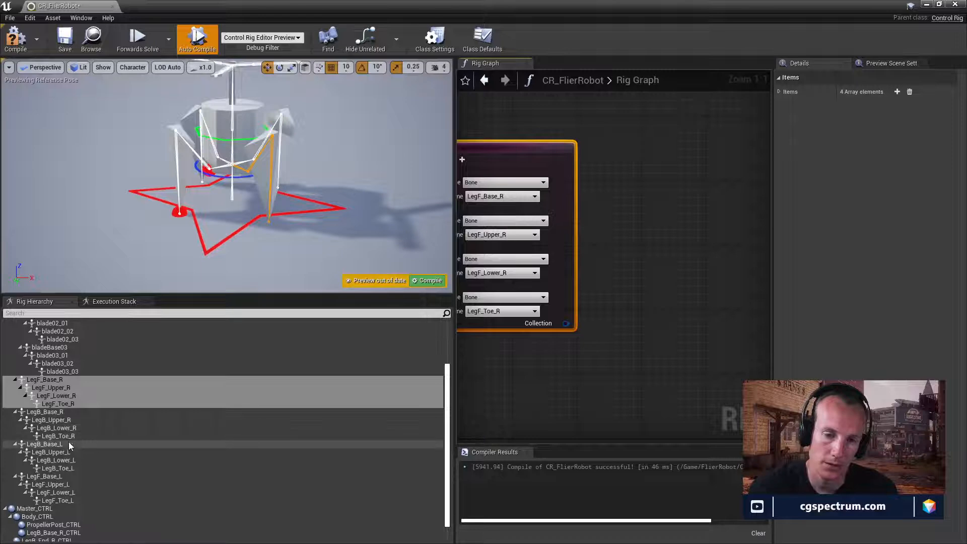
{"action": "left_click", "coordinate": [61, 446]}
{"action": "left_click", "coordinate": [71, 468], "text": "shift"}
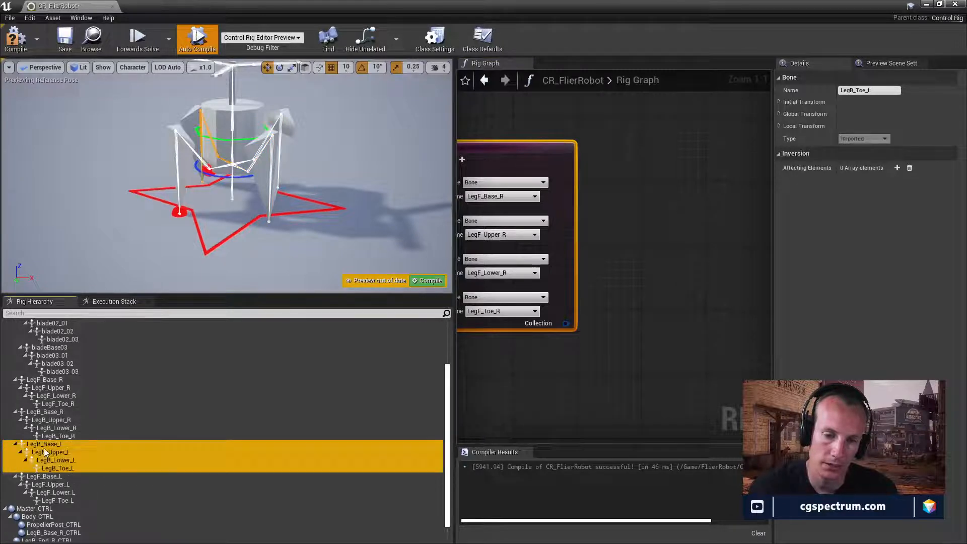
{"action": "left_click_drag", "start_coordinate": [44, 449], "coordinate": [636, 164]}
{"action": "left_click", "coordinate": [669, 259]}
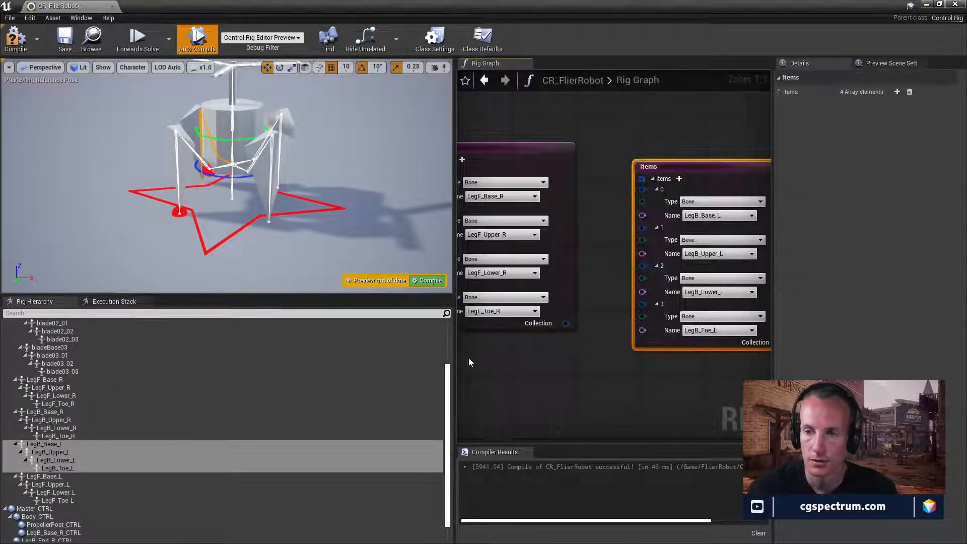
Step: Create a collection node from the front left leg bones LegF_Base_L through LegF_Toe_L, beside the rear left collection
{"action": "right_click_drag", "start_coordinate": [598, 377], "coordinate": [466, 368]}
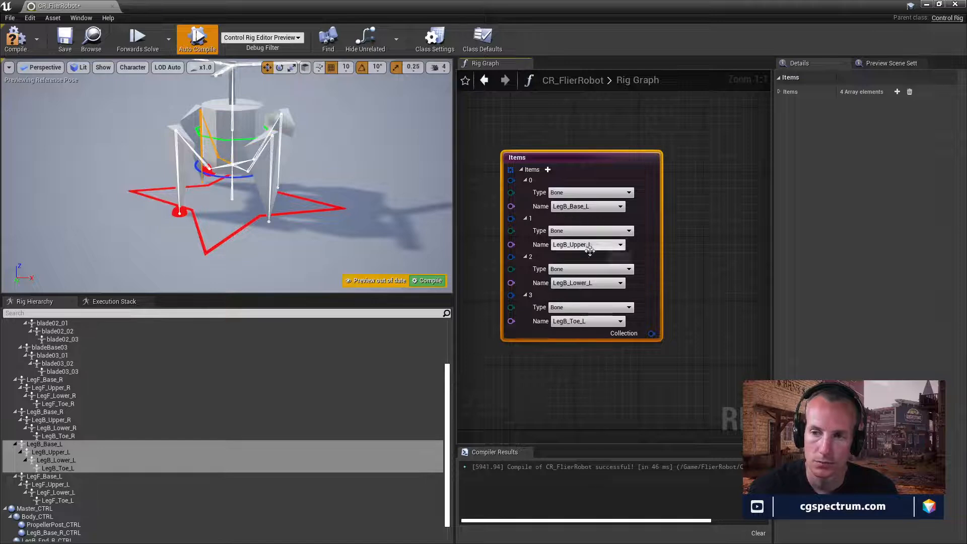
{"action": "right_click_drag", "start_coordinate": [645, 283], "coordinate": [548, 282]}
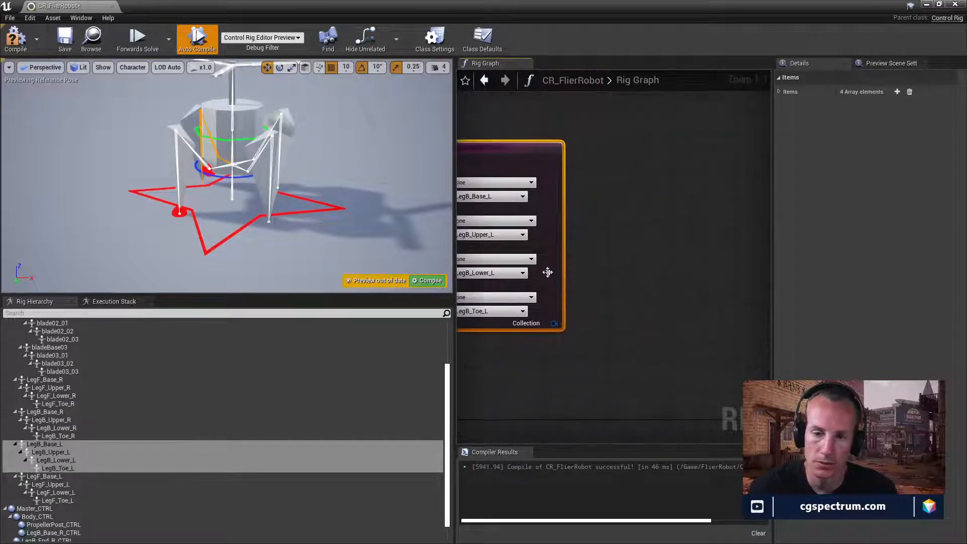
{"action": "left_click", "coordinate": [59, 473]}
{"action": "left_click", "coordinate": [74, 503], "text": "shift"}
{"action": "left_click_drag", "start_coordinate": [60, 497], "coordinate": [606, 137]}
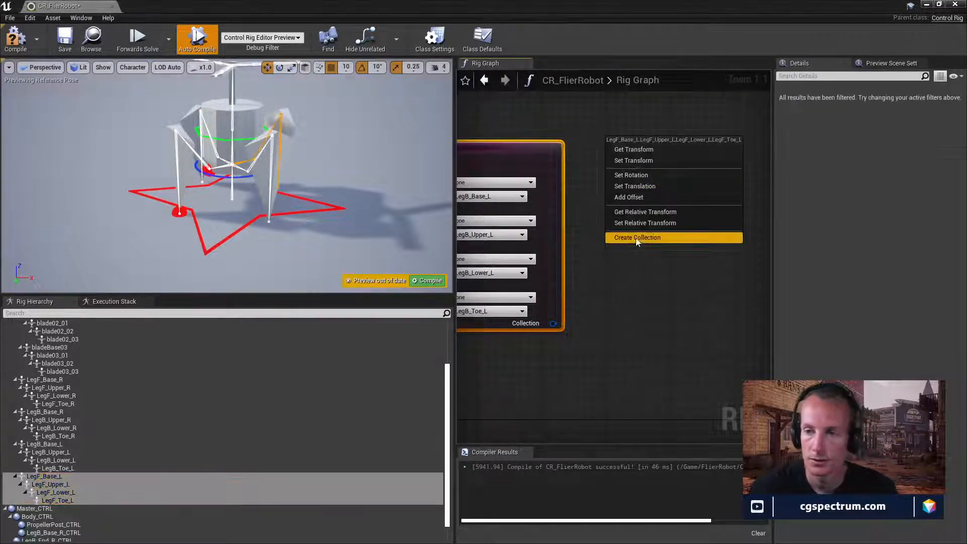
{"action": "left_click", "coordinate": [622, 238]}
Step: Delete the LegB_Base_R_CTRL control under Body_CTRL from the rig hierarchy
{"action": "scroll", "coordinate": [652, 325], "scroll_direction": "down", "scroll_amount": 4}
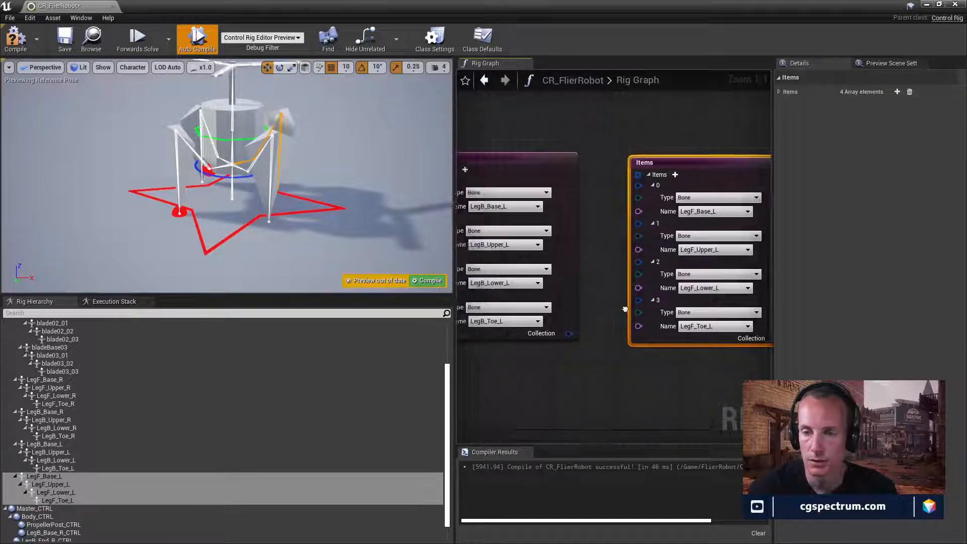
{"action": "right_click_drag", "start_coordinate": [652, 321], "coordinate": [778, 284]}
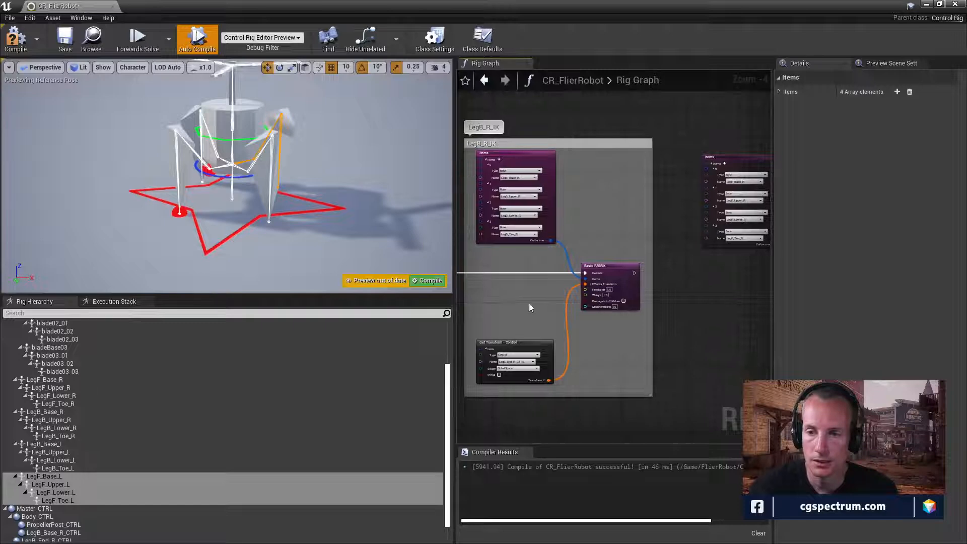
{"action": "left_click", "coordinate": [518, 340]}
{"action": "scroll", "coordinate": [210, 421], "scroll_direction": "down", "scroll_amount": 1}
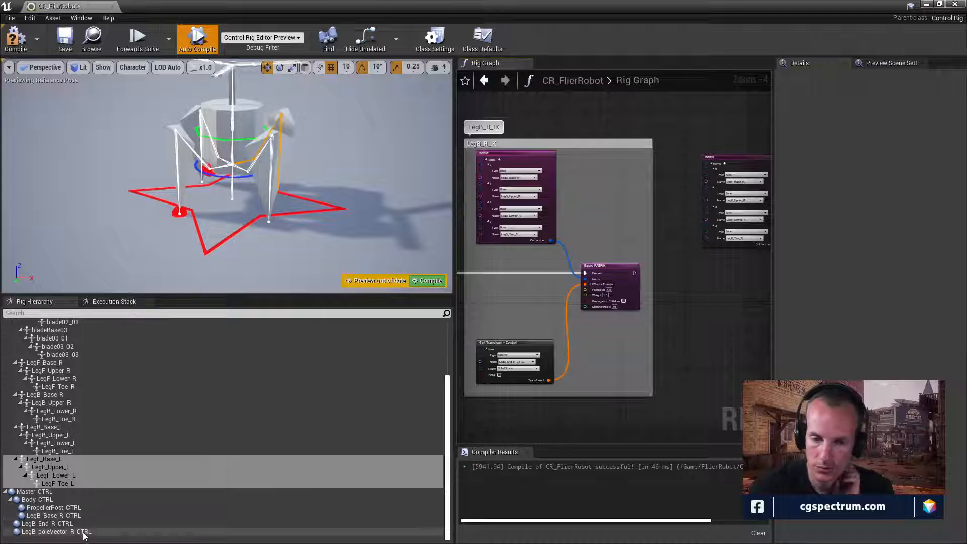
{"action": "left_click", "coordinate": [68, 518]}
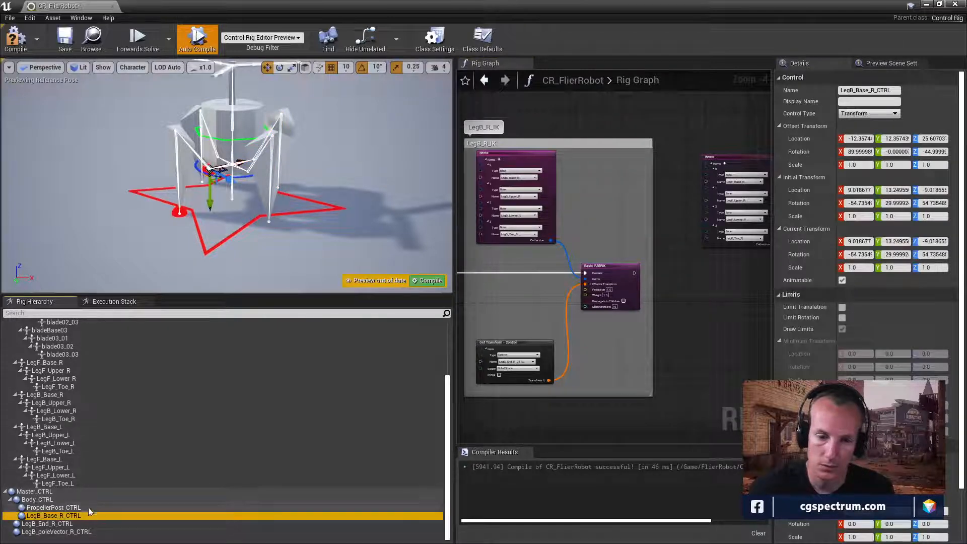
{"action": "right_click", "coordinate": [71, 516]}
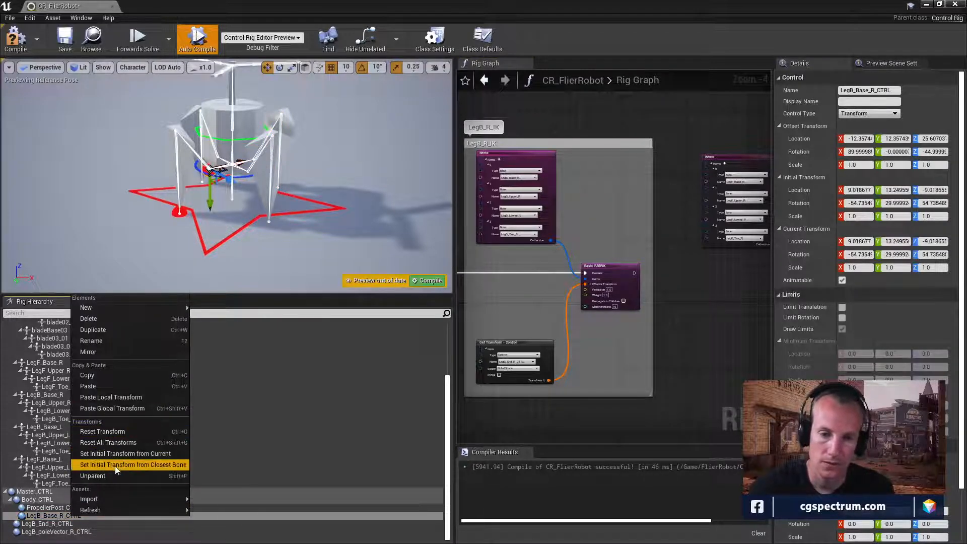
{"action": "left_click", "coordinate": [112, 319]}
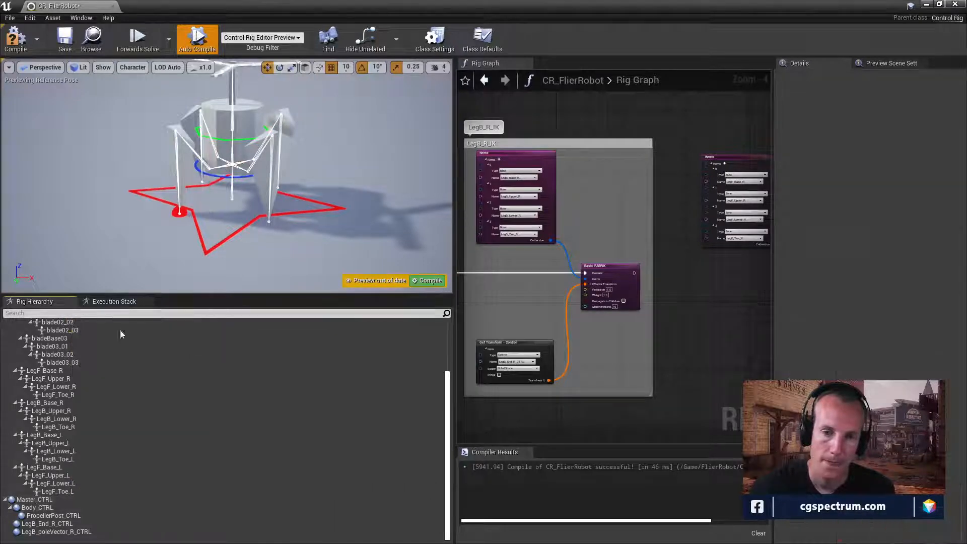
Step: Duplicate LegB_End_R_CTRL in the rig hierarchy and rename the copy as LegB_End_L_CTRL
{"action": "left_click", "coordinate": [61, 516]}
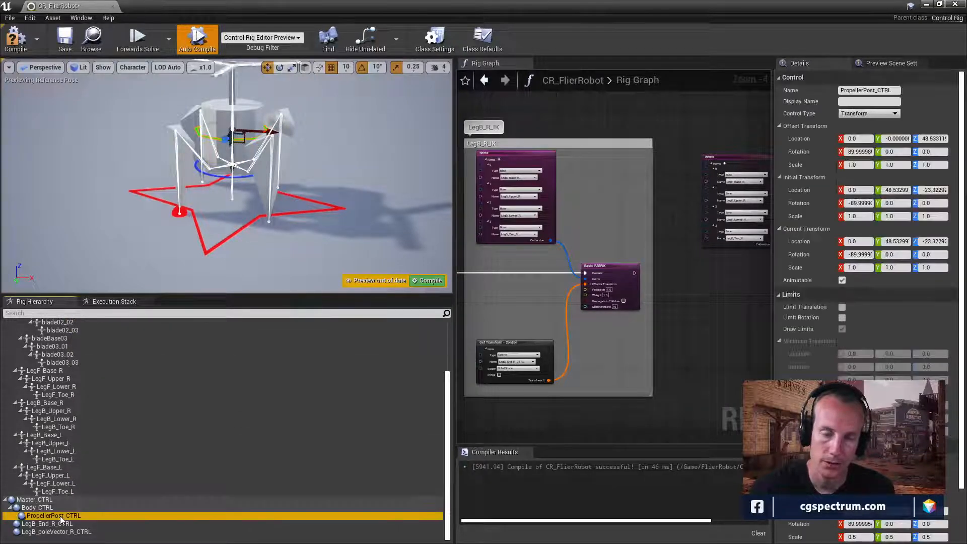
{"action": "left_click", "coordinate": [52, 524]}
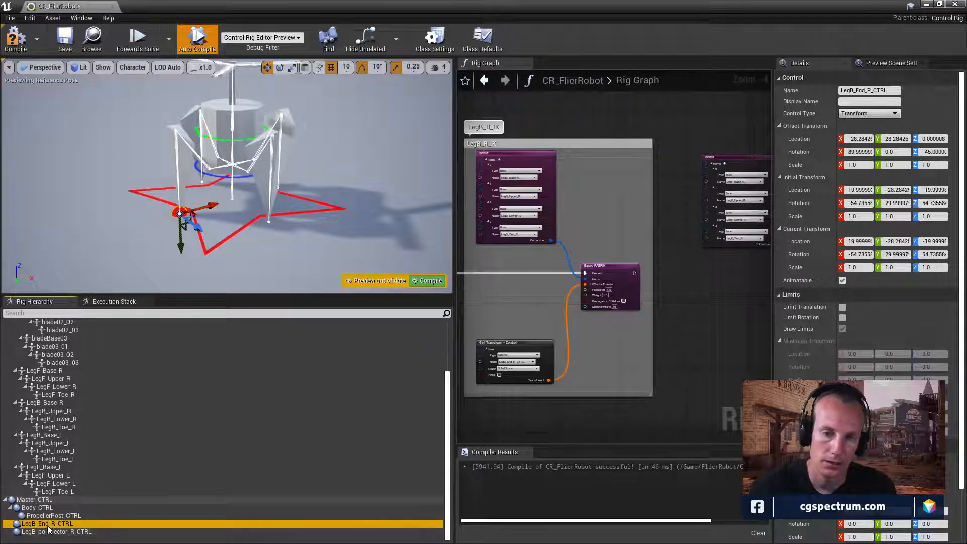
{"action": "right_click", "coordinate": [48, 527]}
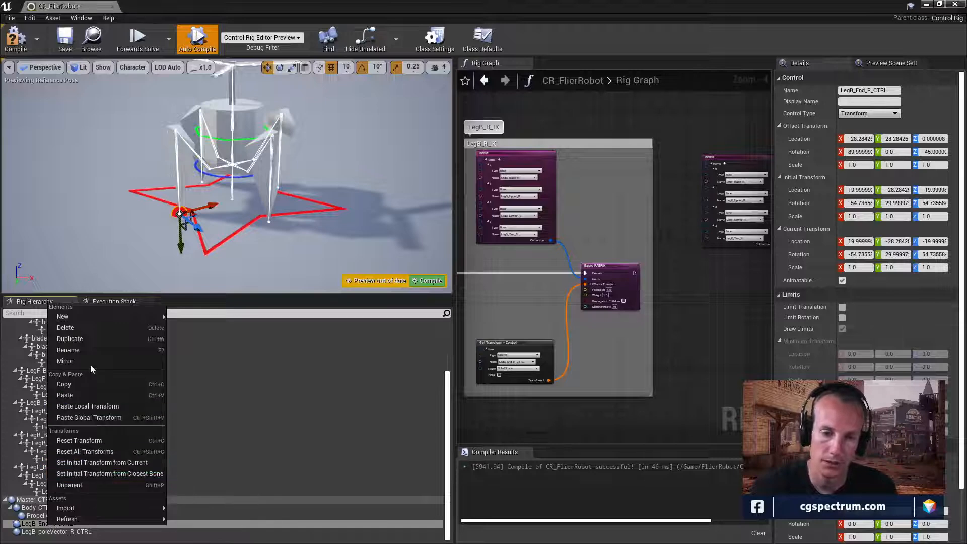
{"action": "left_click", "coordinate": [86, 338]}
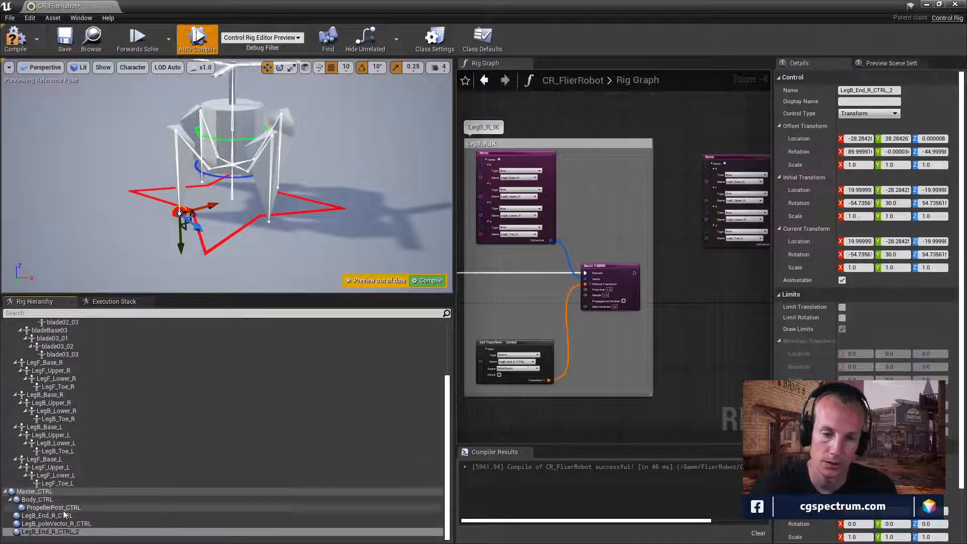
{"action": "left_click", "coordinate": [52, 533]}
{"action": "left_click", "coordinate": [52, 534]}
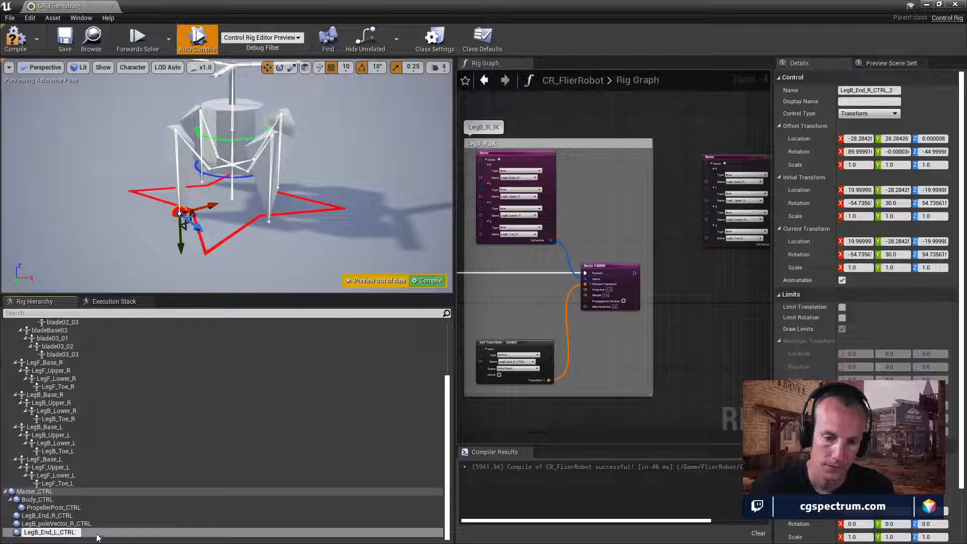
{"action": "type", "text": "LegB_End_L_CTRL"}
{"action": "key", "text": "Return"}
Step: Duplicate LegB_End_L_CTRL and try to change the copy's name prefix from LegB to LegF
{"action": "right_click", "coordinate": [65, 533]}
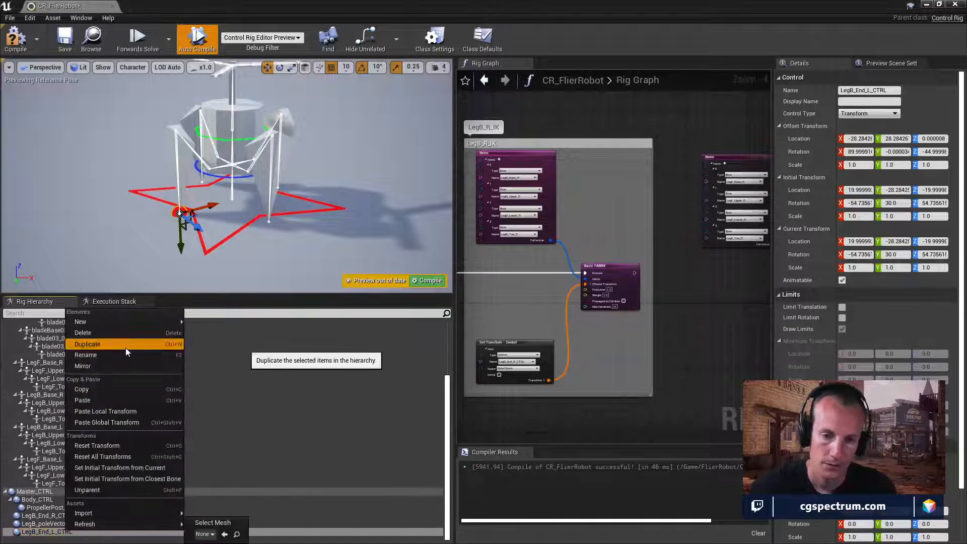
{"action": "left_click", "coordinate": [126, 344]}
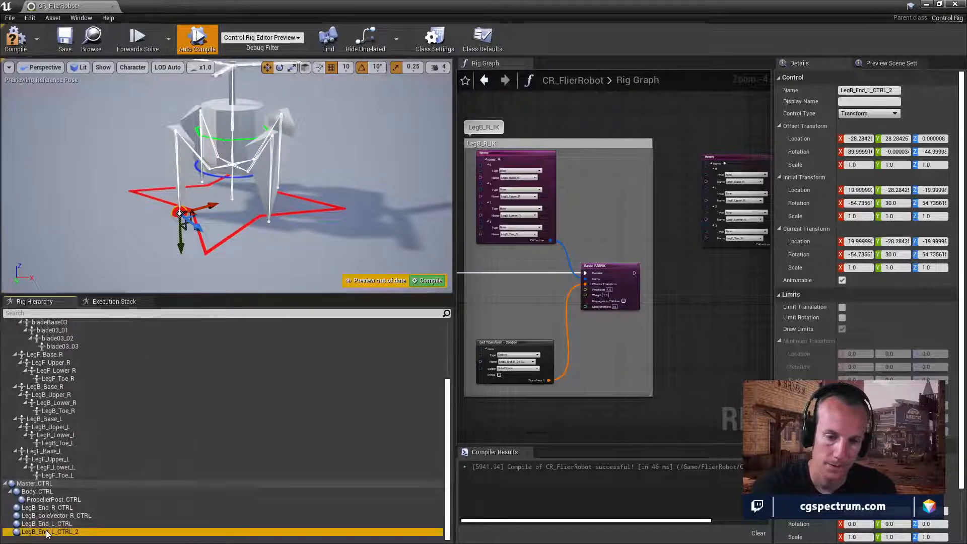
{"action": "double_click", "coordinate": [47, 533]}
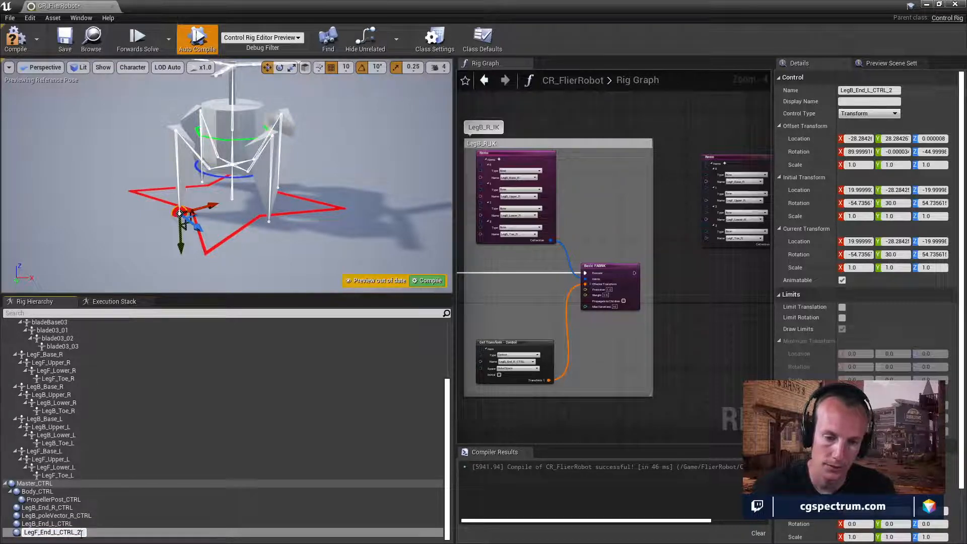
{"action": "key", "text": "Escape"}
Step: Duplicate LegB_End_L_CTRL_2 in the rig hierarchy and rename the new copy as LegF_End_L_CTRL
{"action": "right_click", "coordinate": [58, 533]}
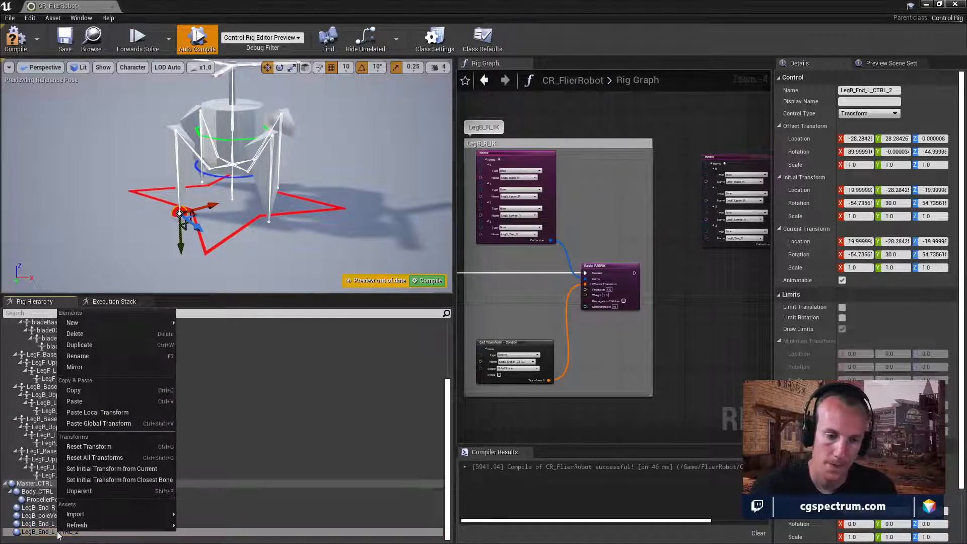
{"action": "left_click", "coordinate": [110, 347]}
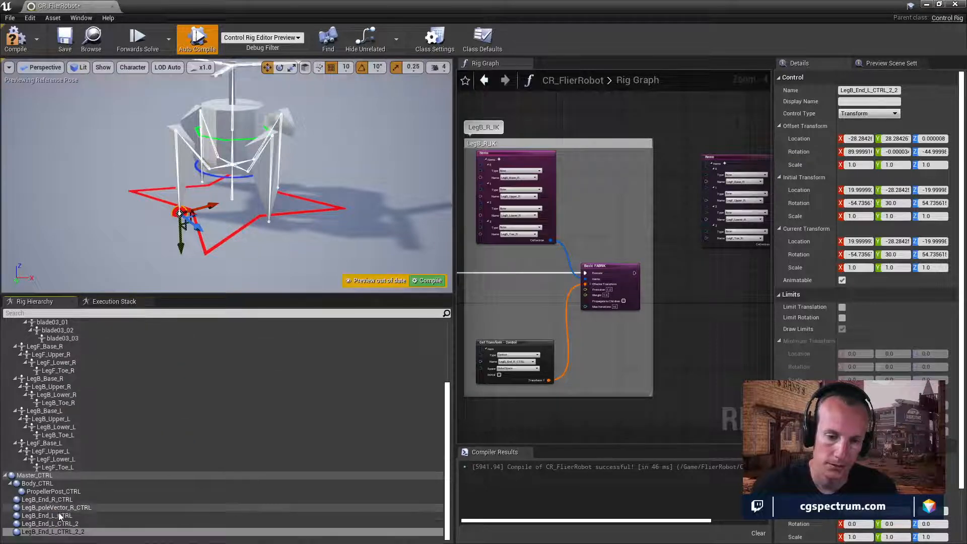
{"action": "double_click", "coordinate": [52, 533]}
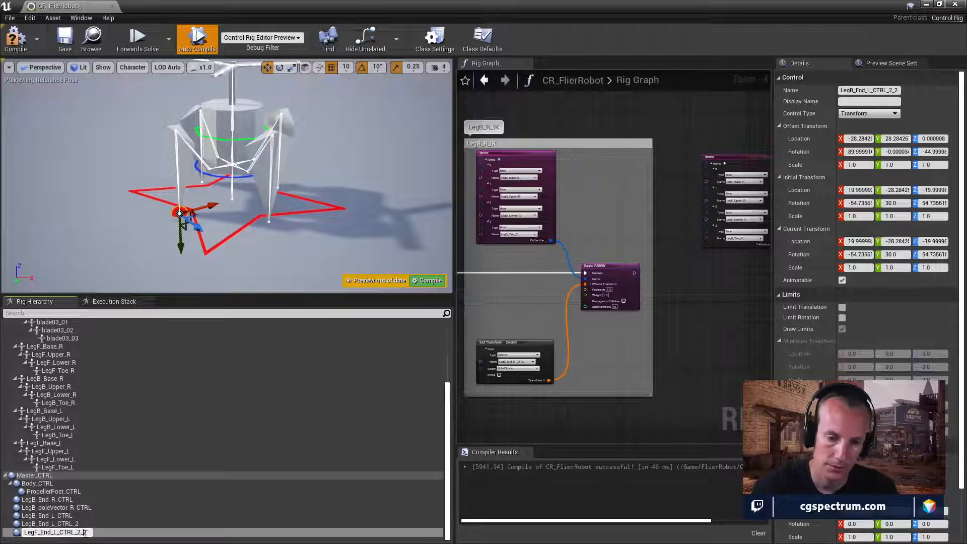
{"action": "key", "text": "Return"}
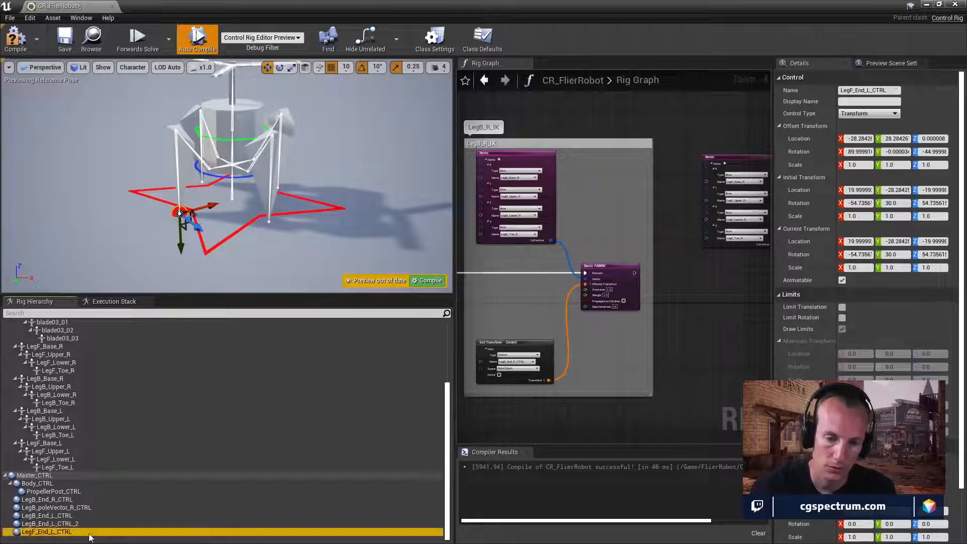
Step: Rename the LegB_End_L_CTRL_2 control in the rig hierarchy as LegF_End_R_CTRL
{"action": "left_click", "coordinate": [63, 525]}
{"action": "double_click", "coordinate": [51, 526]}
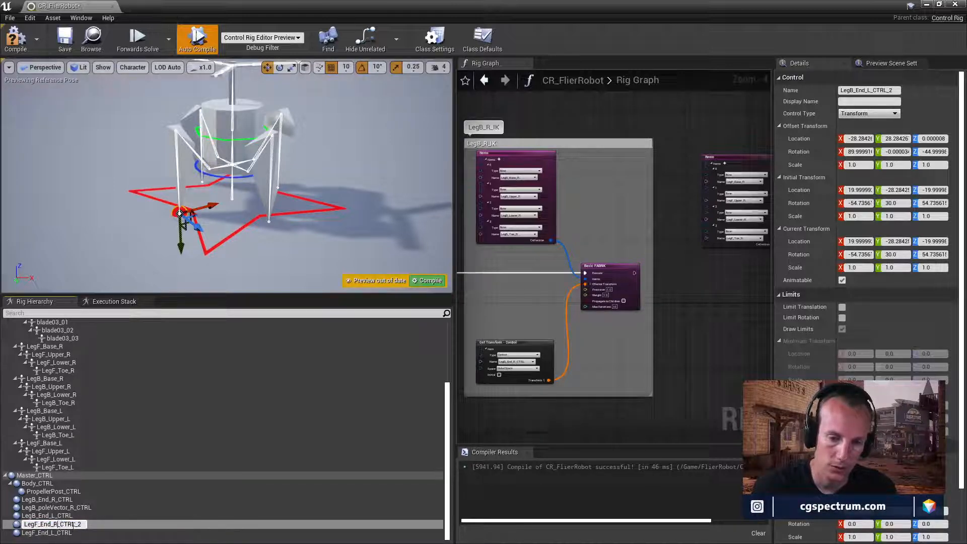
{"action": "key", "text": "BackSpace"}
{"action": "key", "text": "BackSpace"}
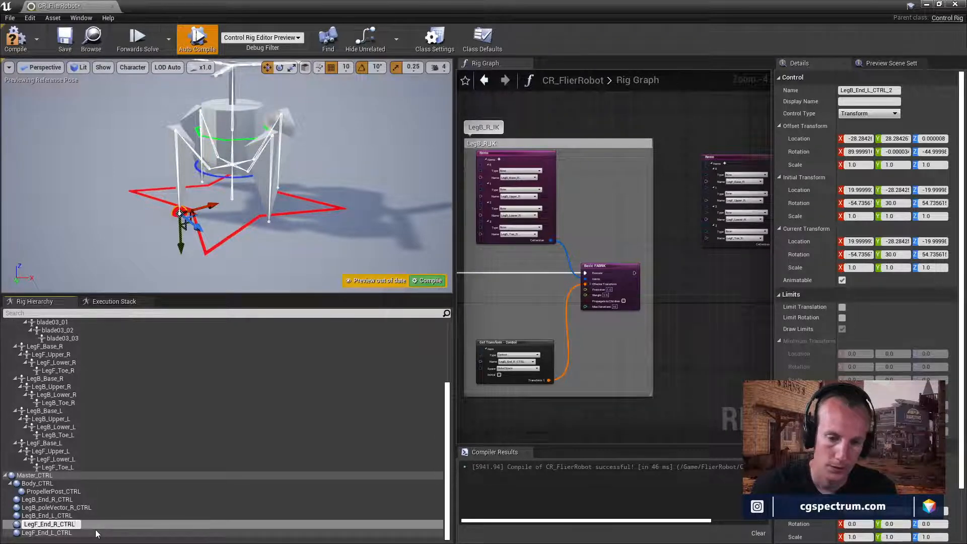
{"action": "key", "text": "Return"}
{"action": "left_click", "coordinate": [58, 526]}
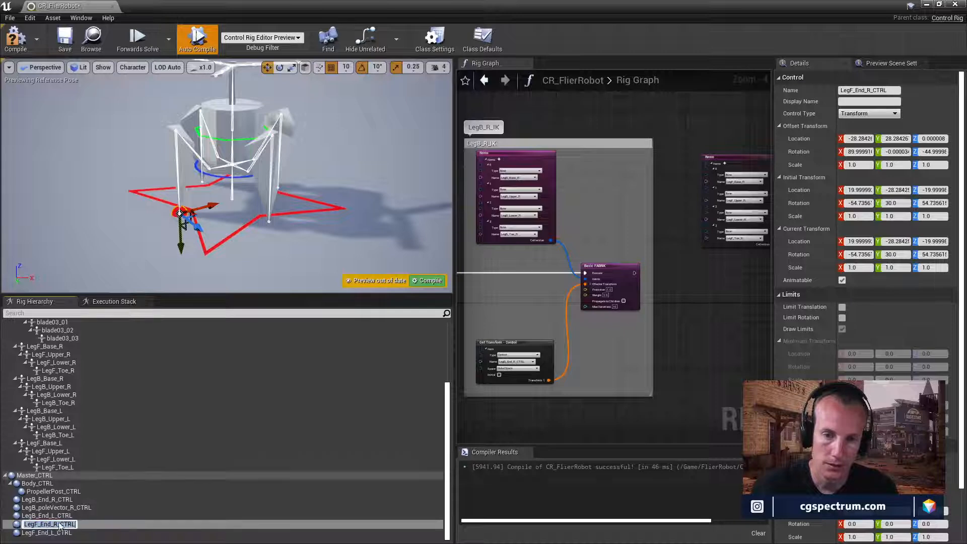
Step: Try to snap LegF_End_L_CTRL to the LegF_Toe_L bone by setting its initial transform from the closest bone, and recompile the rig
{"action": "left_click", "coordinate": [59, 468]}
{"action": "right_click_drag", "start_coordinate": [211, 267], "coordinate": [139, 292]}
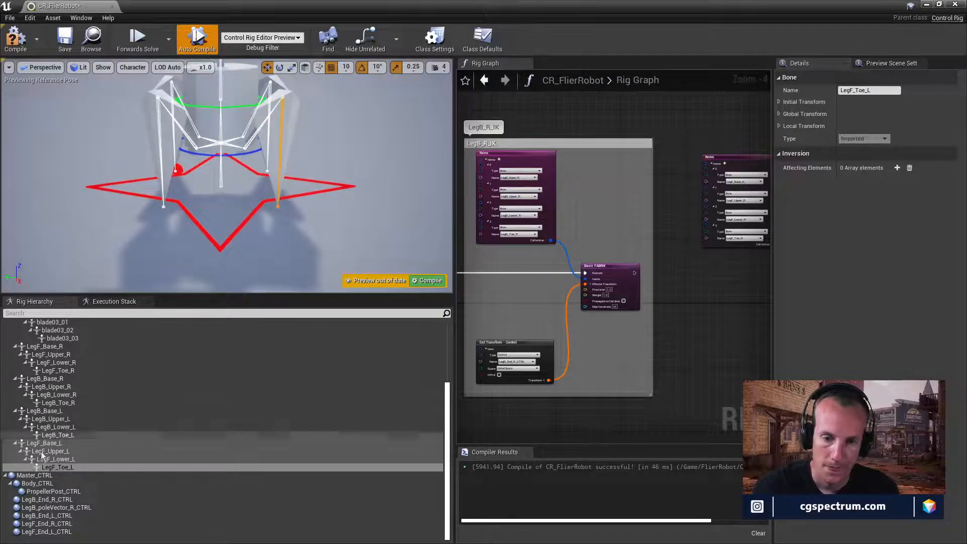
{"action": "left_click", "coordinate": [46, 532]}
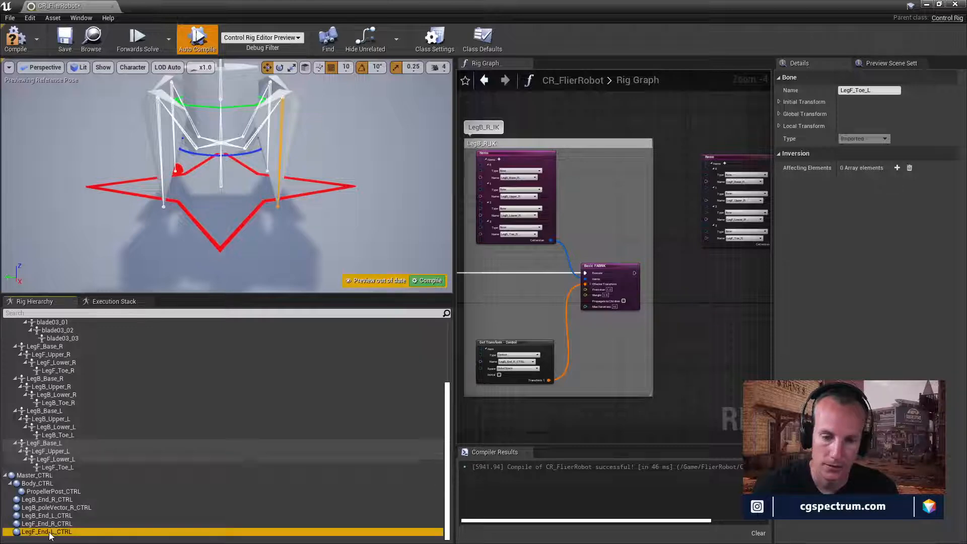
{"action": "right_click", "coordinate": [277, 201]}
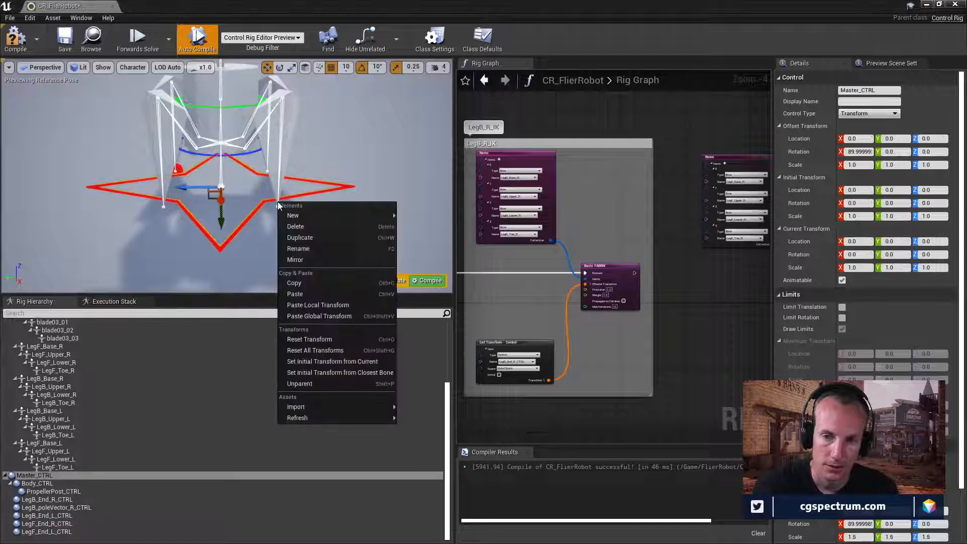
{"action": "left_click", "coordinate": [311, 375]}
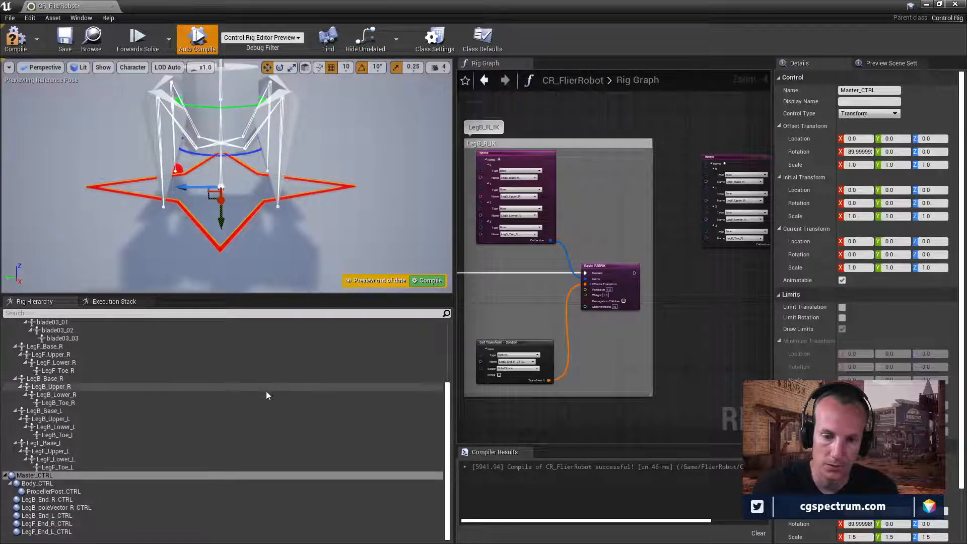
{"action": "left_click", "coordinate": [52, 533]}
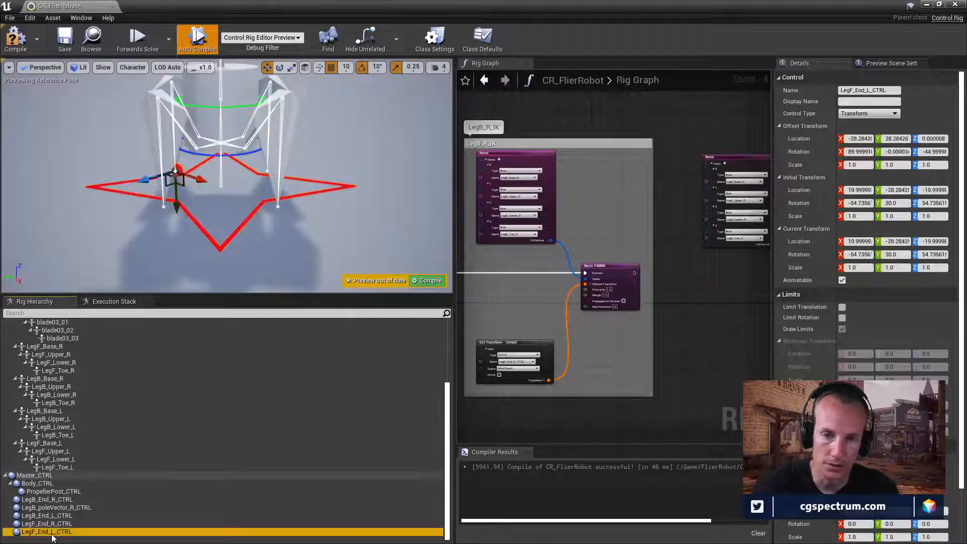
{"action": "key", "text": "f"}
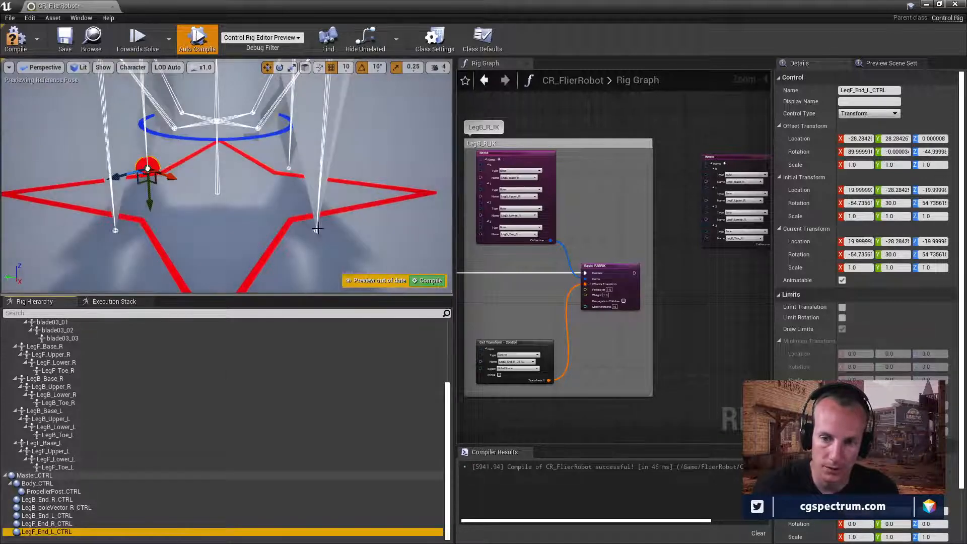
{"action": "right_click", "coordinate": [317, 231]}
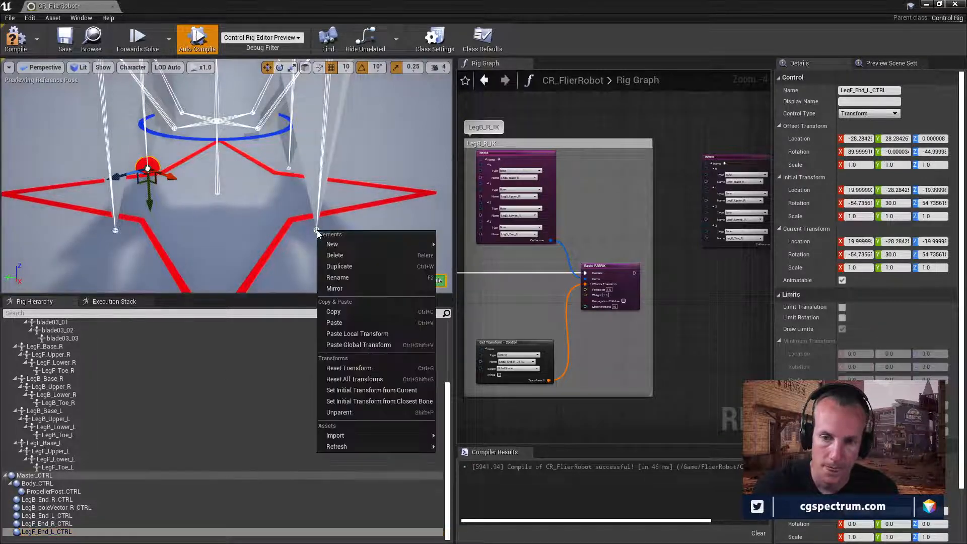
{"action": "left_click", "coordinate": [343, 402]}
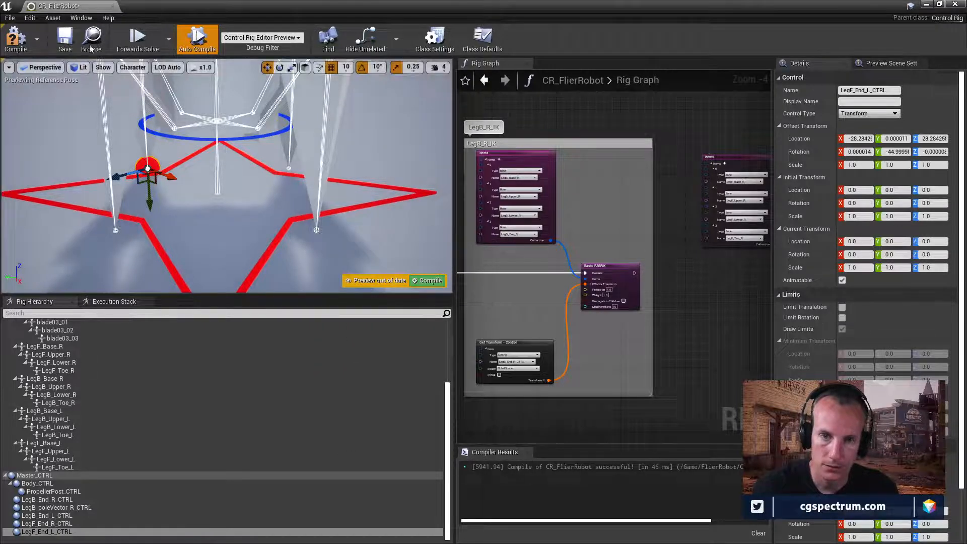
{"action": "left_click", "coordinate": [16, 38]}
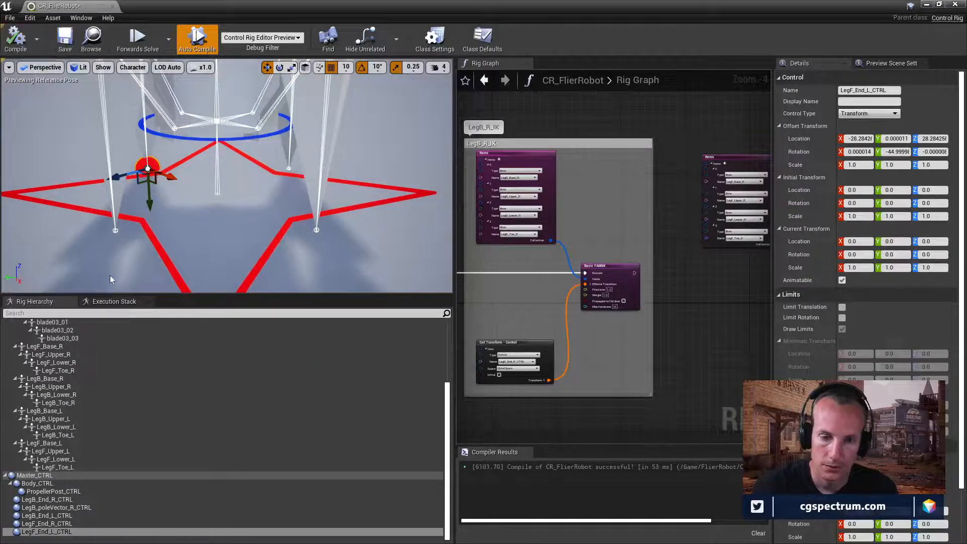
Step: Unparent LegB_End_L_CTRL, LegF_End_R_CTRL and LegF_End_L_CTRL from Master_CTRL and recompile the rig
{"action": "left_click", "coordinate": [48, 532]}
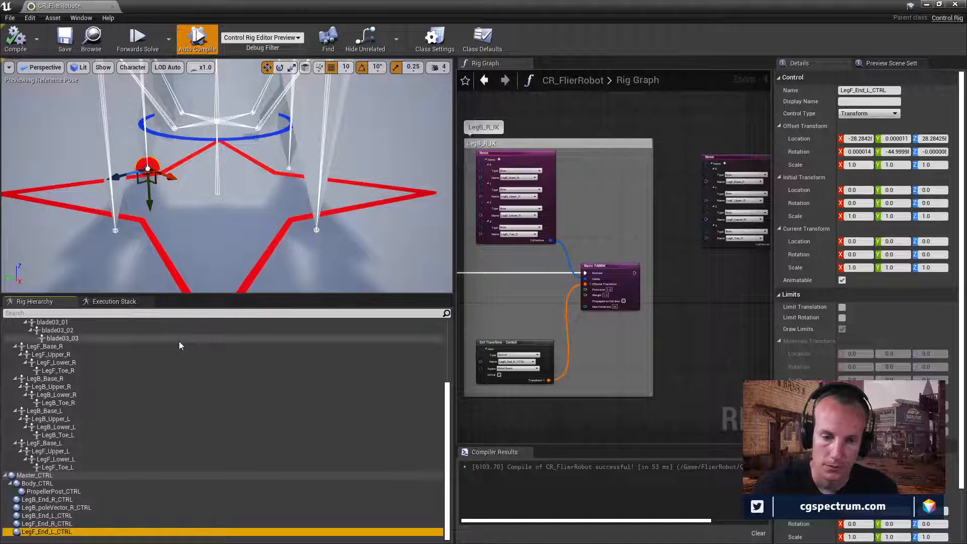
{"action": "left_click", "coordinate": [68, 515]}
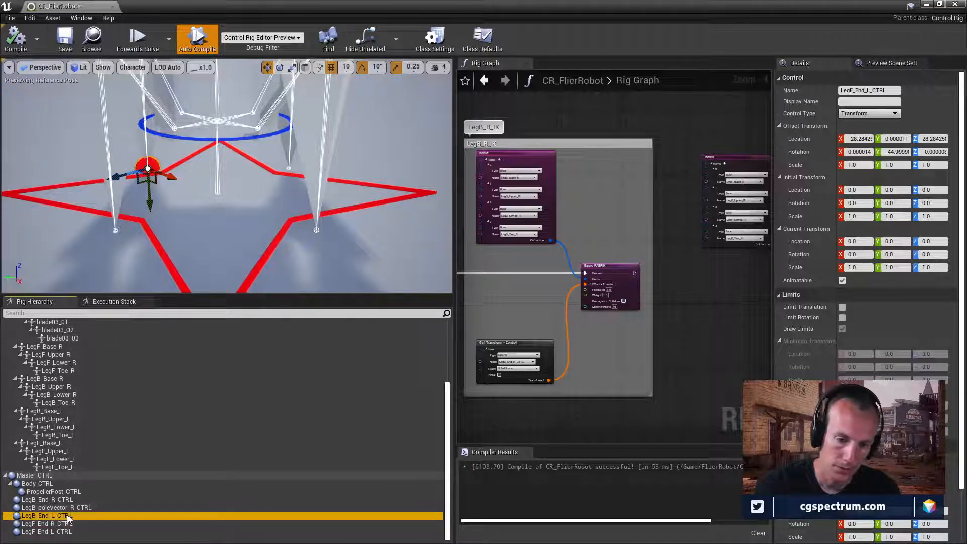
{"action": "left_click", "coordinate": [64, 533], "text": "shift"}
{"action": "key", "text": "shift+p"}
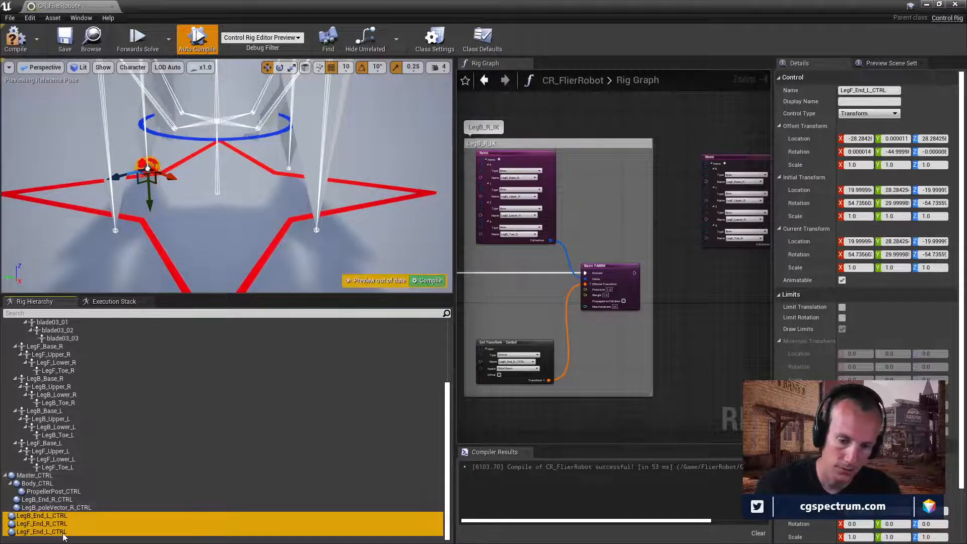
{"action": "double_click", "coordinate": [59, 532]}
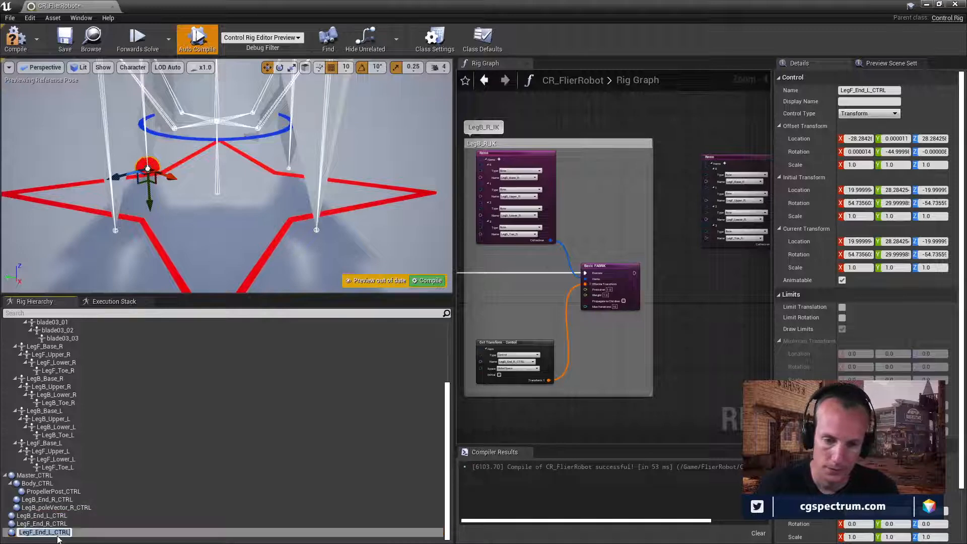
{"action": "left_click", "coordinate": [16, 38]}
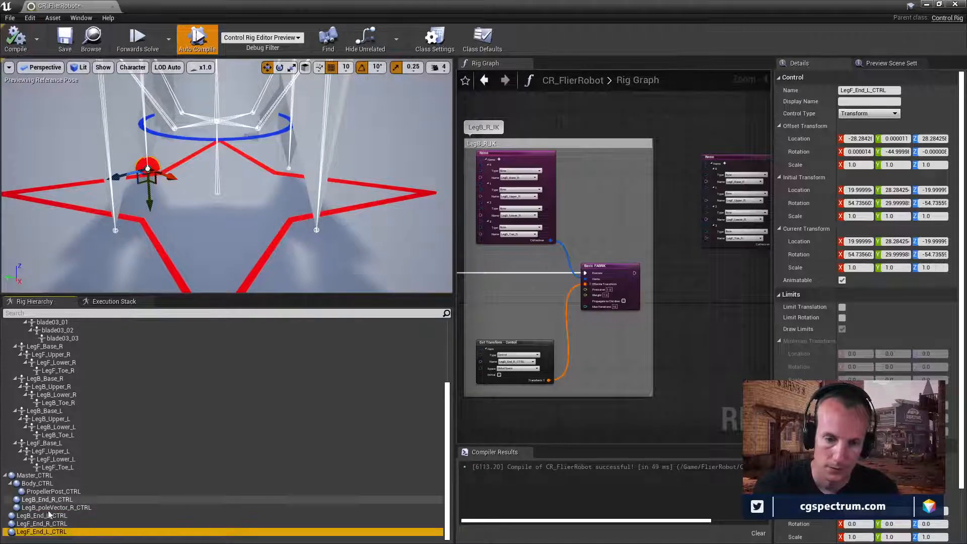
Step: Move LegF_End_L_CTRL close to the front left toe and set its initial transform from the closest bone
{"action": "right_click", "coordinate": [317, 228]}
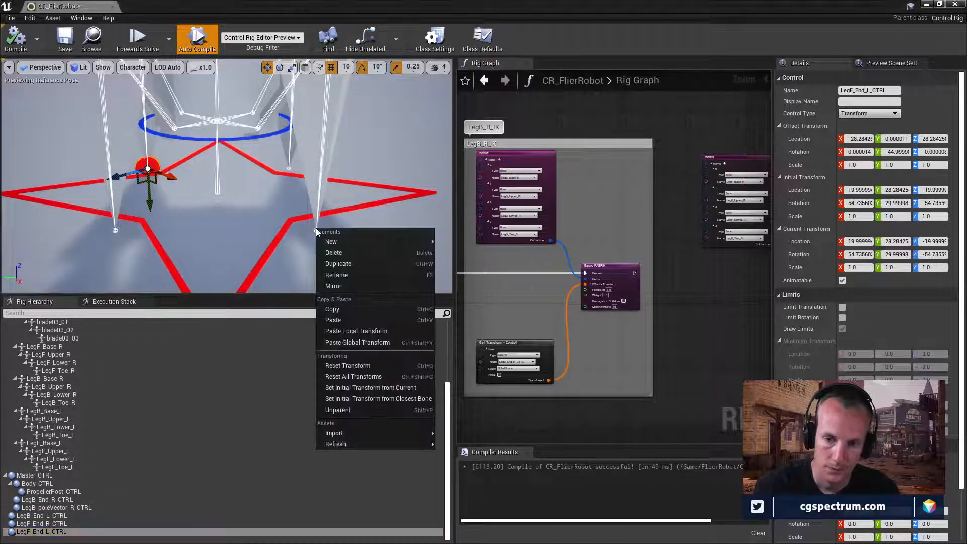
{"action": "left_click", "coordinate": [364, 398]}
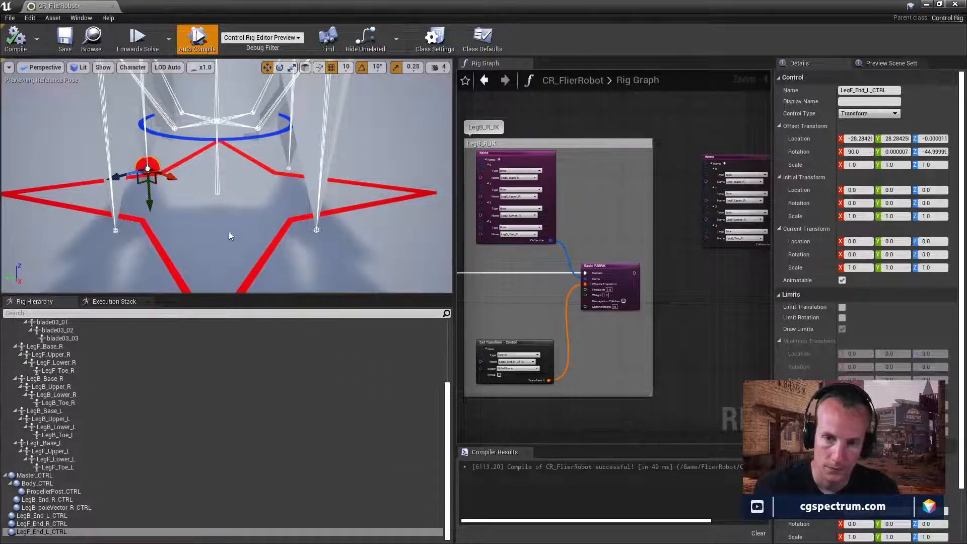
{"action": "left_click_drag", "start_coordinate": [172, 176], "coordinate": [318, 224]}
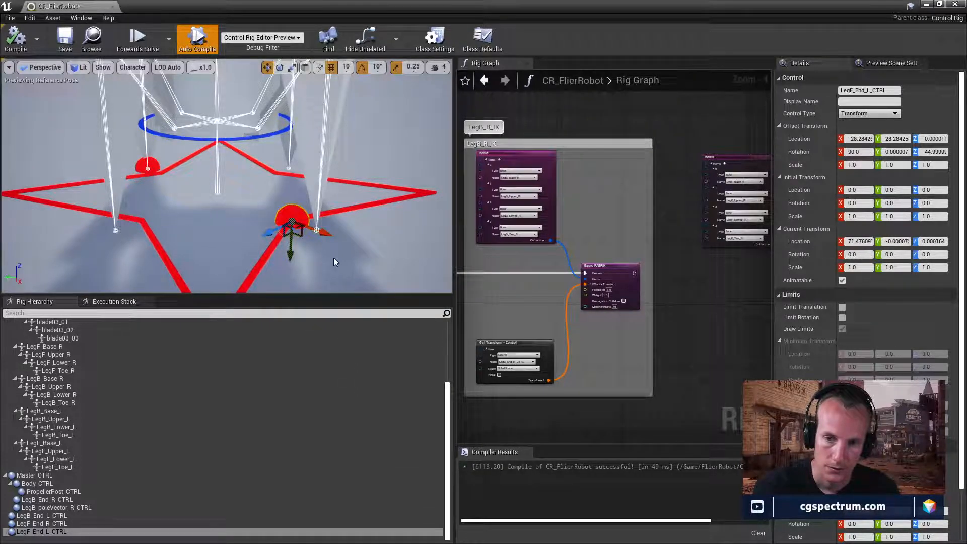
{"action": "right_click", "coordinate": [316, 221]}
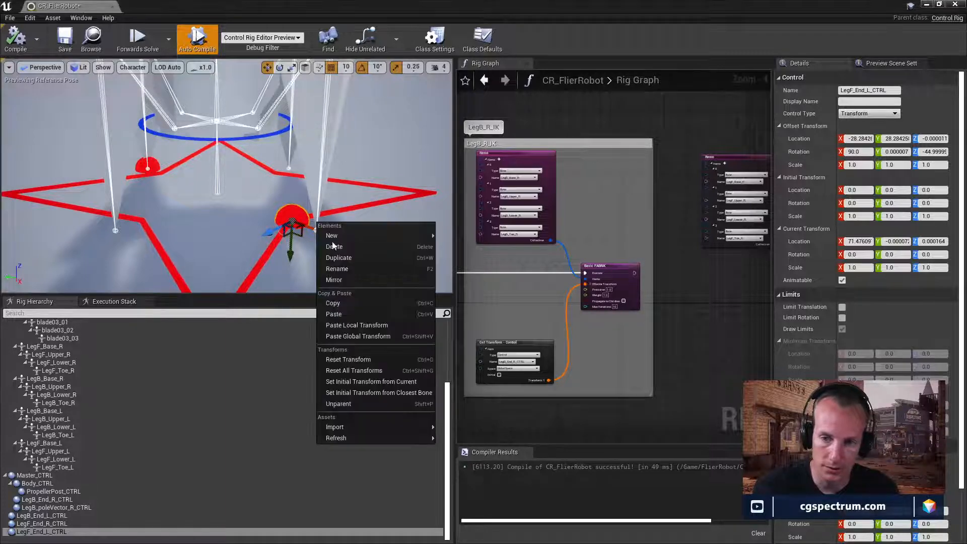
{"action": "left_click", "coordinate": [370, 392]}
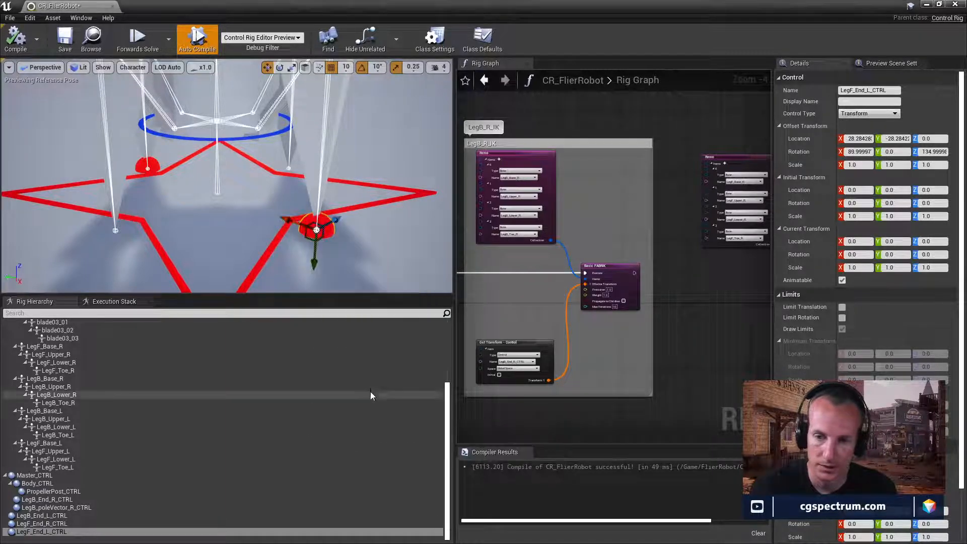
Step: Move LegF_End_R_CTRL close to the front right toe and set its initial transform from the closest bone
{"action": "left_click", "coordinate": [41, 524]}
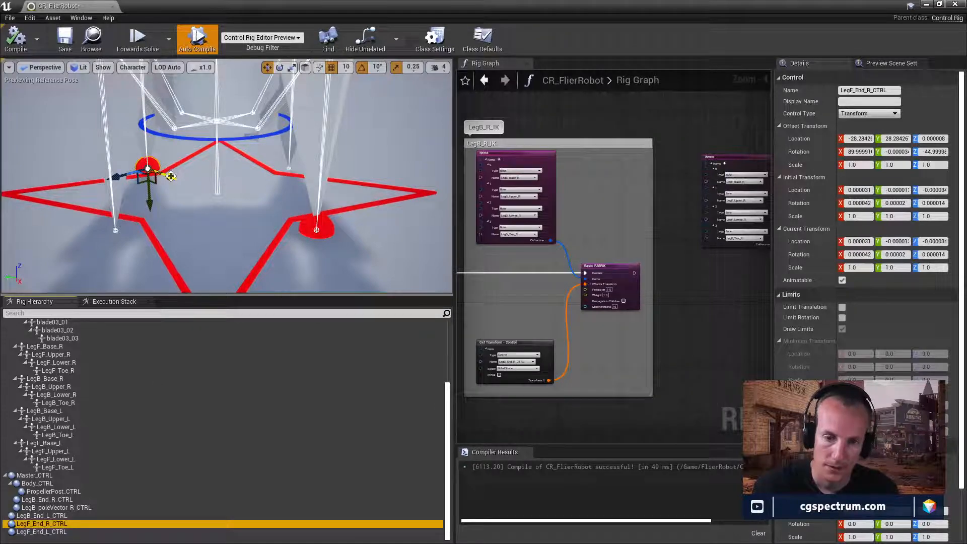
{"action": "left_click_drag", "start_coordinate": [172, 176], "coordinate": [262, 243]}
{"action": "left_click_drag", "start_coordinate": [200, 207], "coordinate": [67, 250]}
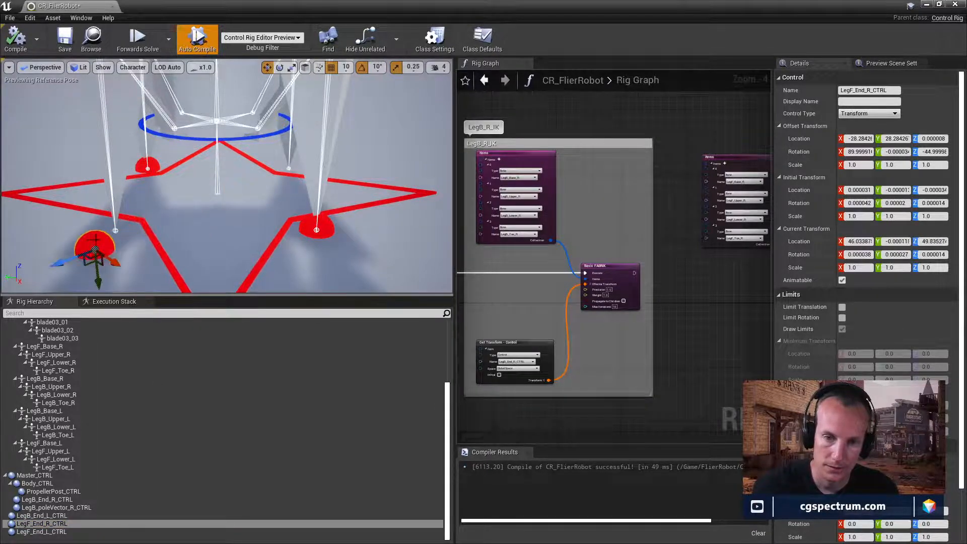
{"action": "right_click", "coordinate": [116, 229]}
{"action": "right_click", "coordinate": [115, 217]}
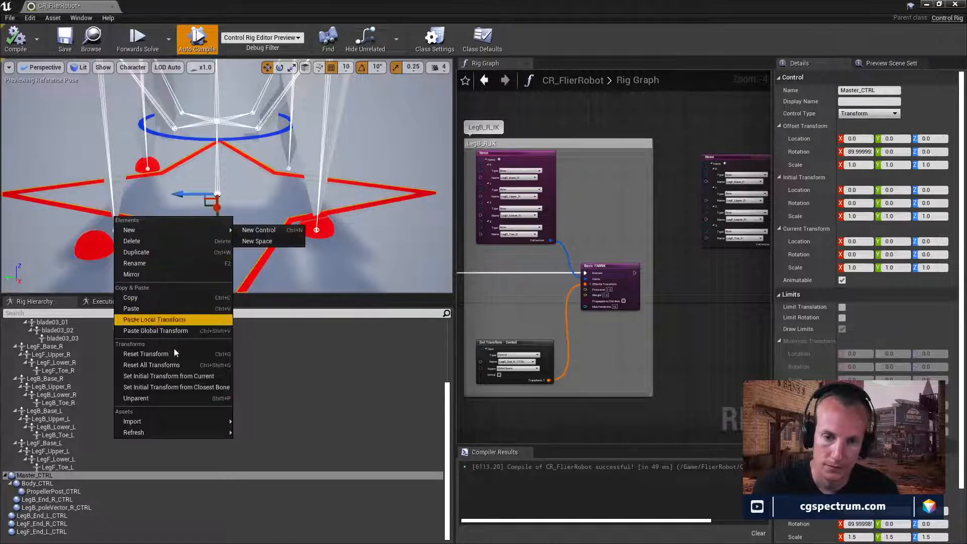
{"action": "left_click", "coordinate": [179, 386]}
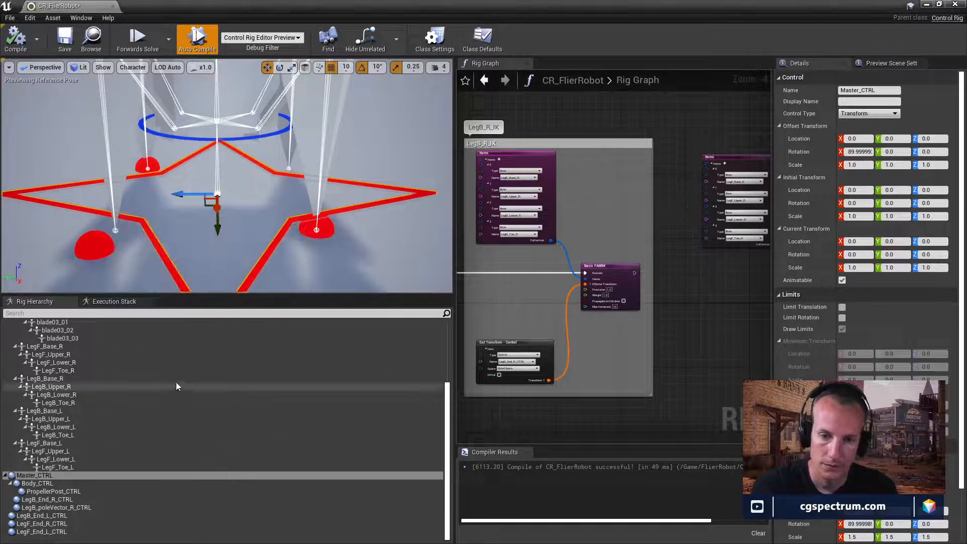
{"action": "left_click", "coordinate": [115, 244]}
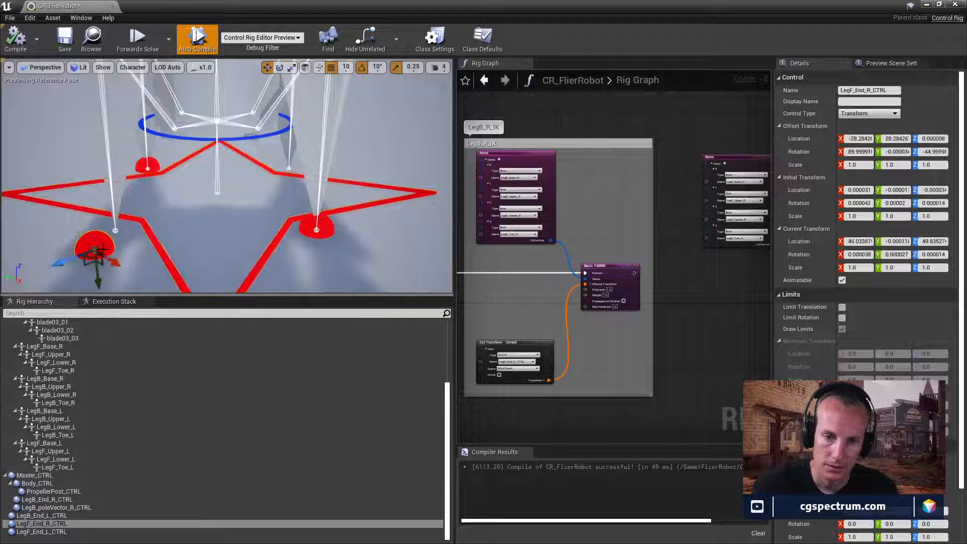
{"action": "right_click", "coordinate": [115, 222]}
{"action": "left_click", "coordinate": [160, 393]}
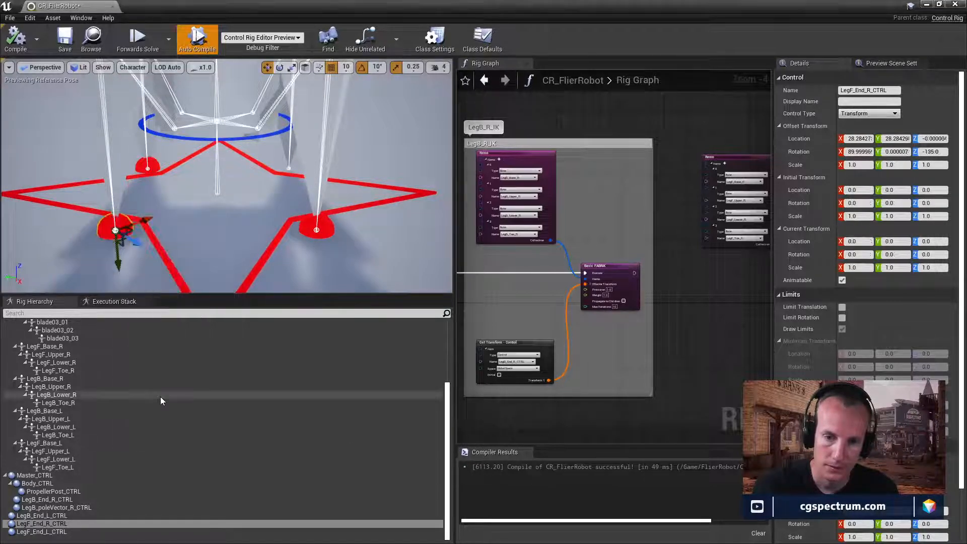
Step: Move LegB_End_L_CTRL close to the rear left toe and set its initial transform from the closest bone
{"action": "left_click", "coordinate": [56, 517]}
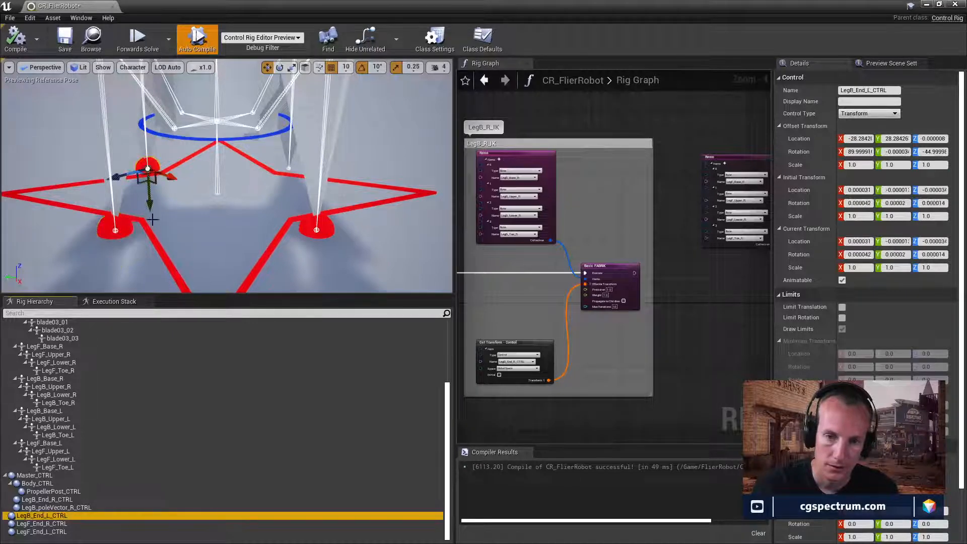
{"action": "left_click_drag", "start_coordinate": [130, 172], "coordinate": [362, 190]}
{"action": "left_click_drag", "start_coordinate": [313, 160], "coordinate": [265, 179]}
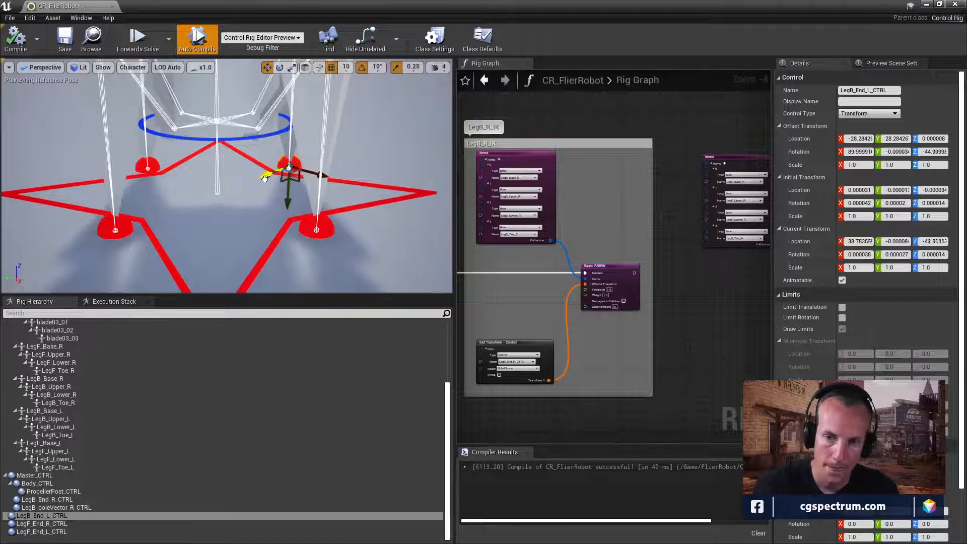
{"action": "right_click", "coordinate": [290, 152]}
{"action": "left_click", "coordinate": [340, 321]}
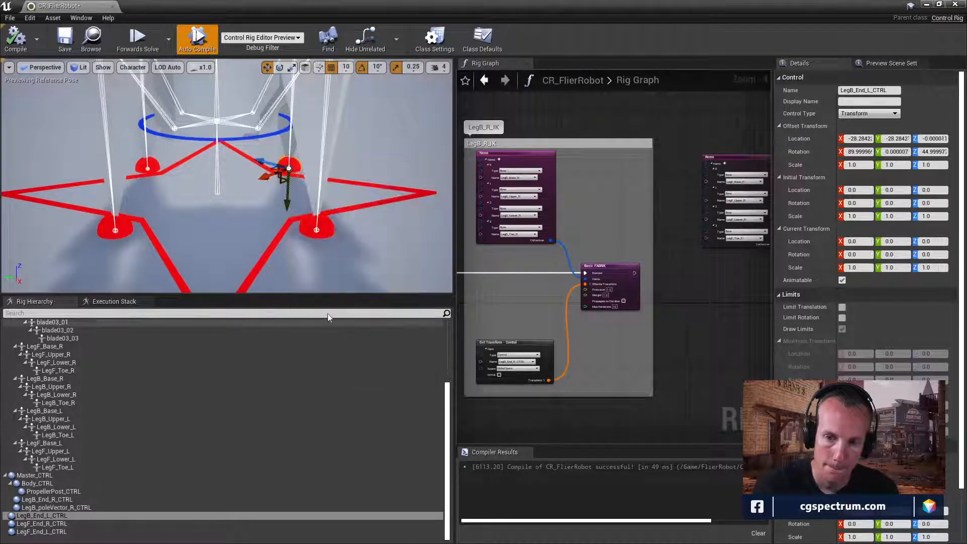
Step: Parent LegB_End_L_CTRL, LegF_End_R_CTRL and LegF_End_L_CTRL under Master_CTRL in the rig hierarchy and check each one
{"action": "left_click", "coordinate": [32, 532], "text": "shift"}
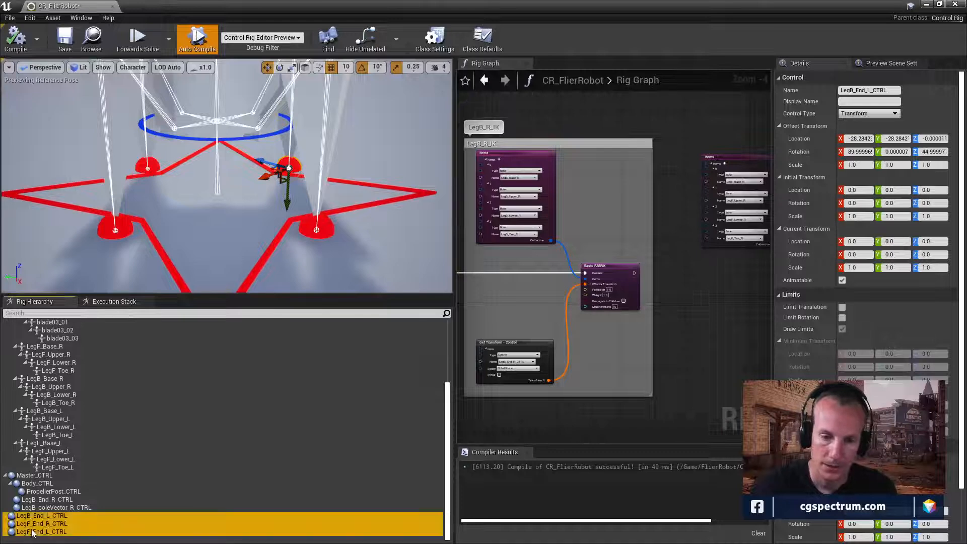
{"action": "left_click_drag", "start_coordinate": [32, 532], "coordinate": [33, 476]}
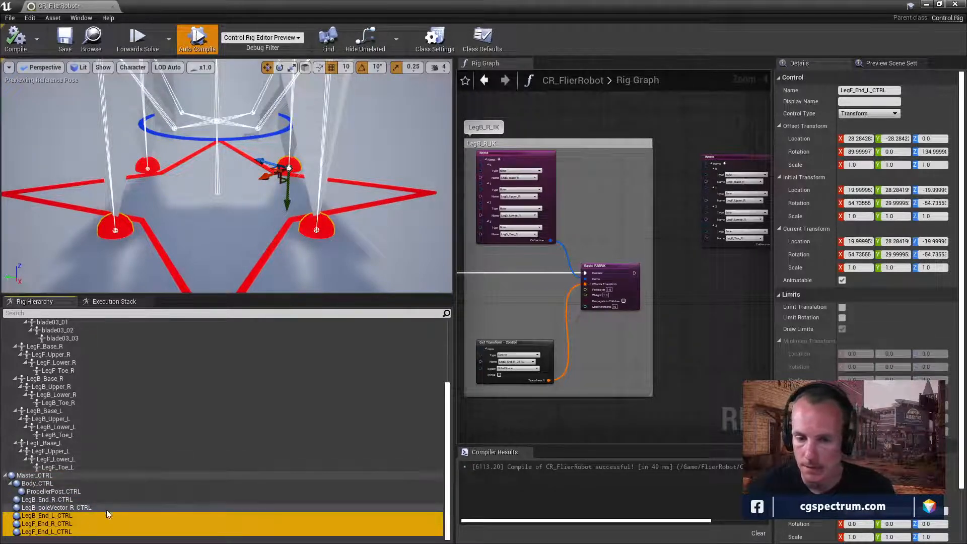
{"action": "double_click", "coordinate": [49, 516]}
{"action": "left_click", "coordinate": [58, 525]}
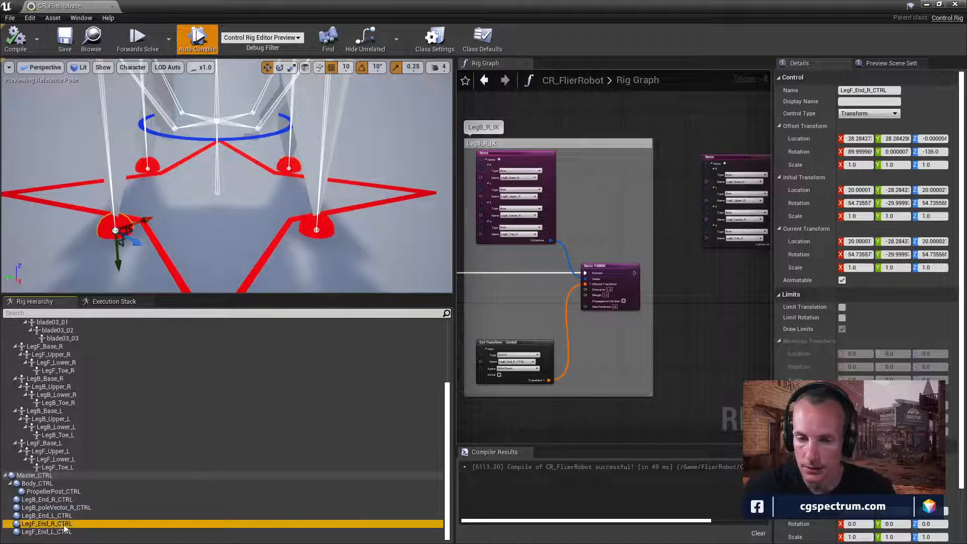
{"action": "left_click", "coordinate": [53, 515]}
Step: Add Get Control nodes for LegF_End_R_CTRL, LegB_End_L_CTRL and LegF_End_L_CTRL, each below its leg's Items node in the graph
{"action": "right_click_drag", "start_coordinate": [733, 262], "coordinate": [503, 289]}
{"action": "scroll", "coordinate": [553, 302], "scroll_direction": "up", "scroll_amount": 2}
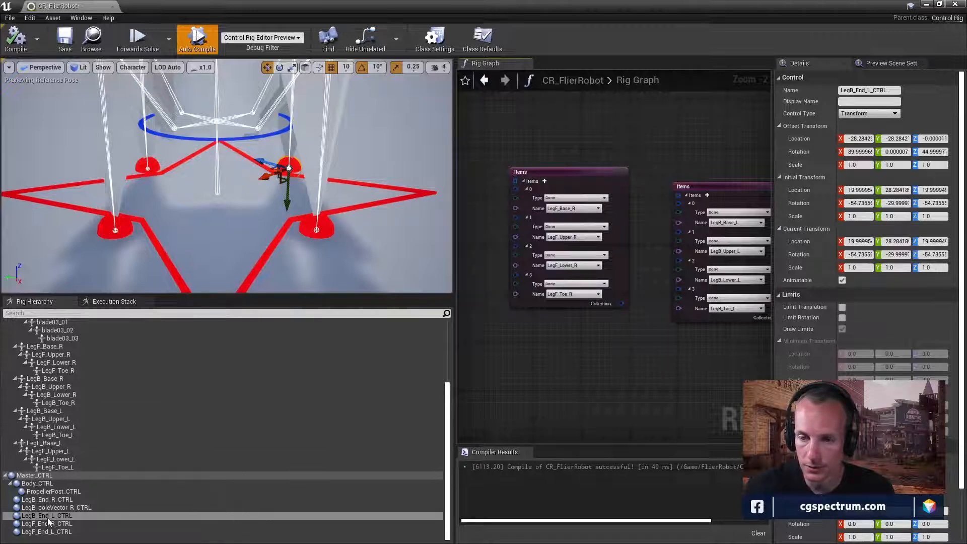
{"action": "left_click_drag", "start_coordinate": [49, 523], "coordinate": [547, 358]}
{"action": "left_click", "coordinate": [573, 374]}
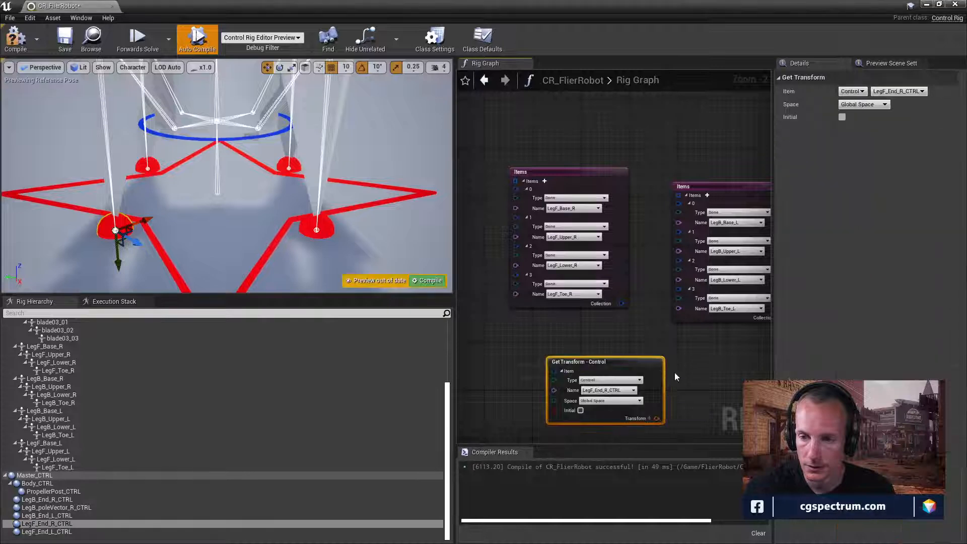
{"action": "right_click_drag", "start_coordinate": [675, 377], "coordinate": [509, 371]}
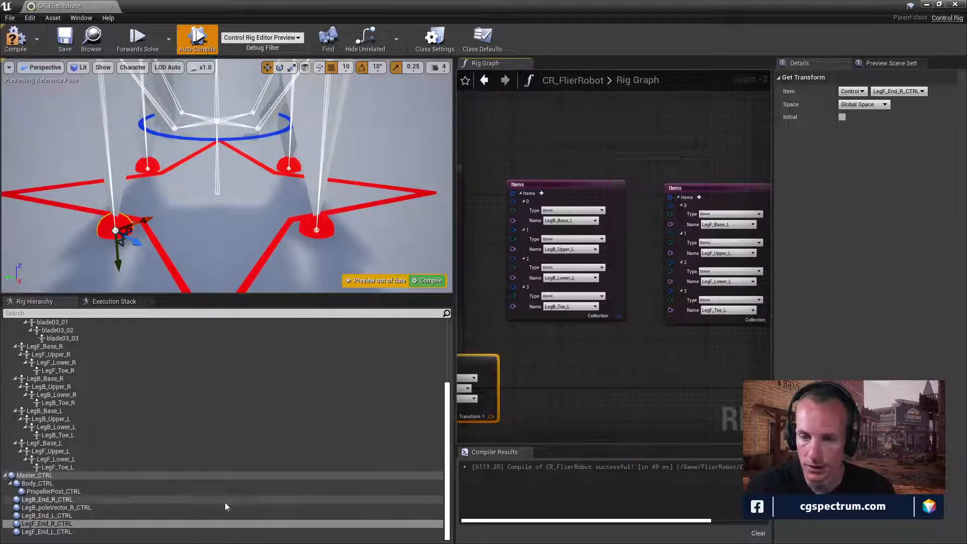
{"action": "left_click", "coordinate": [56, 516]}
{"action": "left_click_drag", "start_coordinate": [56, 519], "coordinate": [567, 356]}
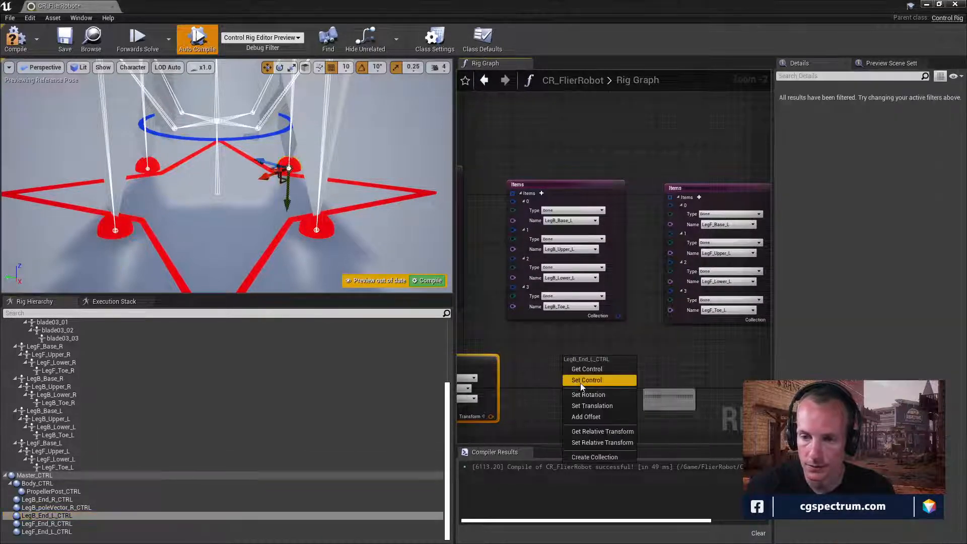
{"action": "left_click", "coordinate": [592, 369]}
{"action": "right_click_drag", "start_coordinate": [592, 373], "coordinate": [435, 373]}
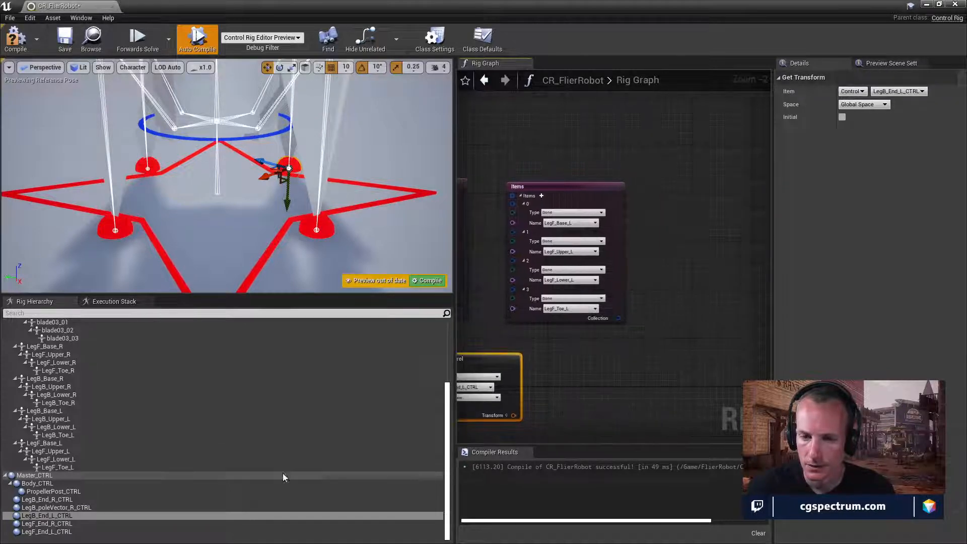
{"action": "left_click_drag", "start_coordinate": [60, 534], "coordinate": [582, 402]}
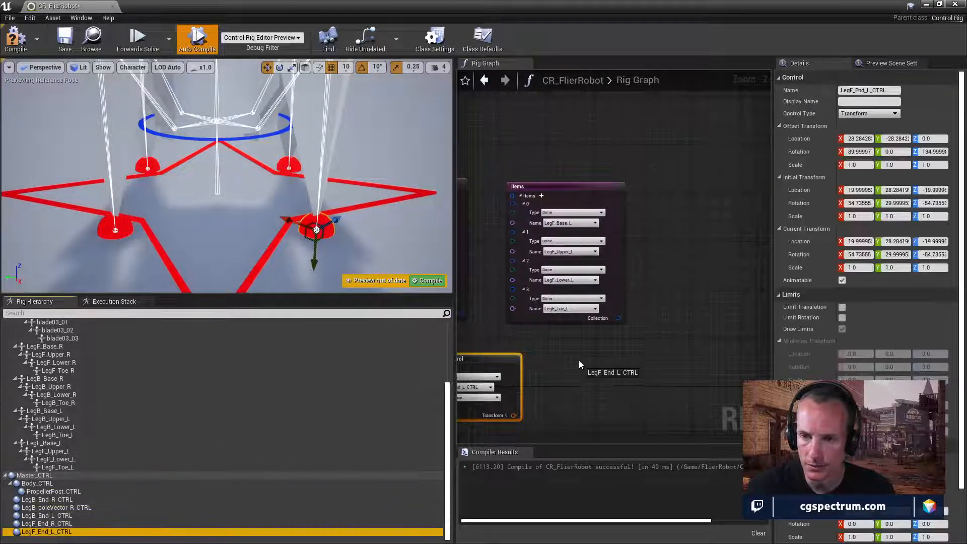
{"action": "left_click_drag", "start_coordinate": [580, 364], "coordinate": [575, 350]}
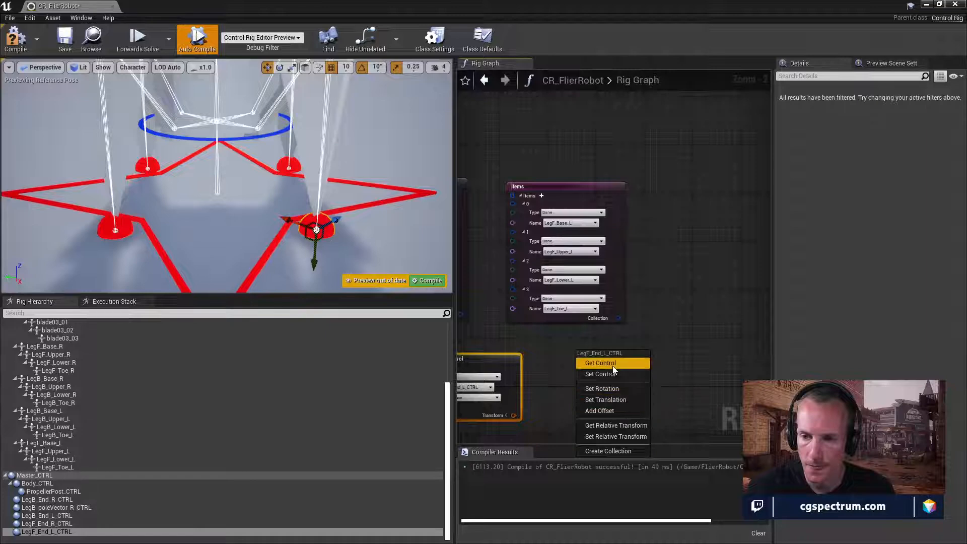
{"action": "left_click", "coordinate": [614, 367]}
Step: Spread the three legs' Items and Get Transform node pairs apart horizontally, leaving room for a solver beside each pair
{"action": "scroll", "coordinate": [663, 369], "scroll_direction": "down", "scroll_amount": 5}
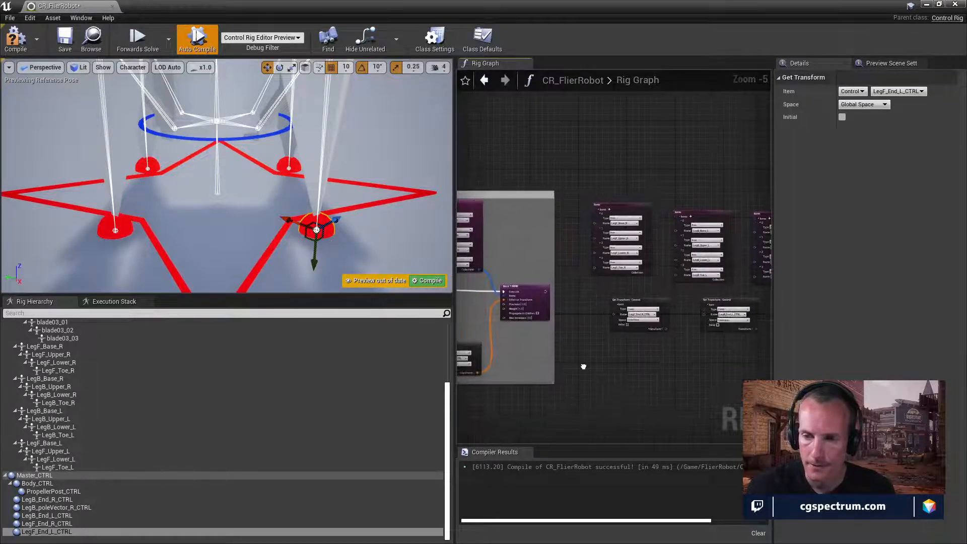
{"action": "scroll", "coordinate": [642, 339], "scroll_direction": "down", "scroll_amount": 2}
{"action": "left_click_drag", "start_coordinate": [599, 317], "coordinate": [681, 235]}
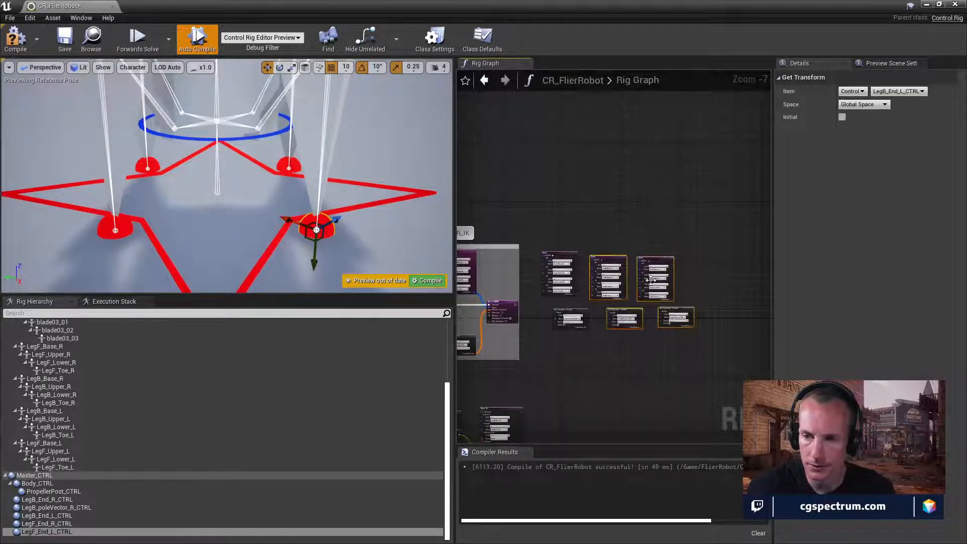
{"action": "left_click_drag", "start_coordinate": [621, 260], "coordinate": [687, 254]}
{"action": "right_click_drag", "start_coordinate": [717, 254], "coordinate": [605, 263]}
{"action": "left_click_drag", "start_coordinate": [624, 233], "coordinate": [664, 309]}
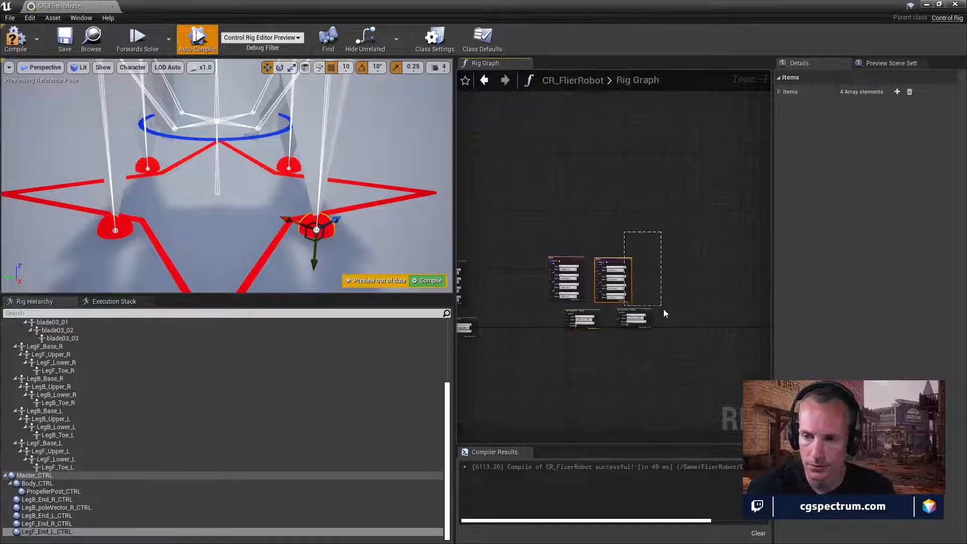
{"action": "left_click", "coordinate": [624, 270]}
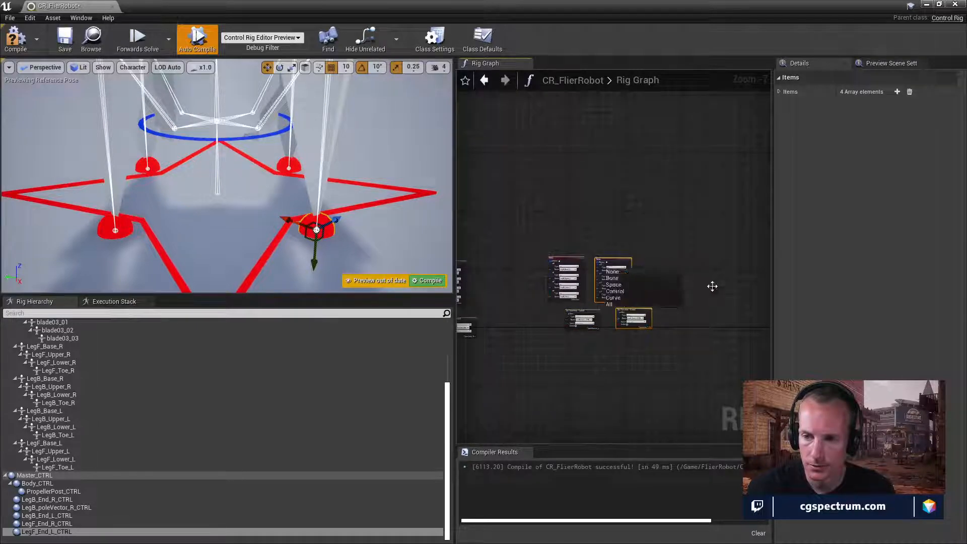
{"action": "left_click", "coordinate": [622, 247]}
{"action": "left_click_drag", "start_coordinate": [615, 249], "coordinate": [698, 260]}
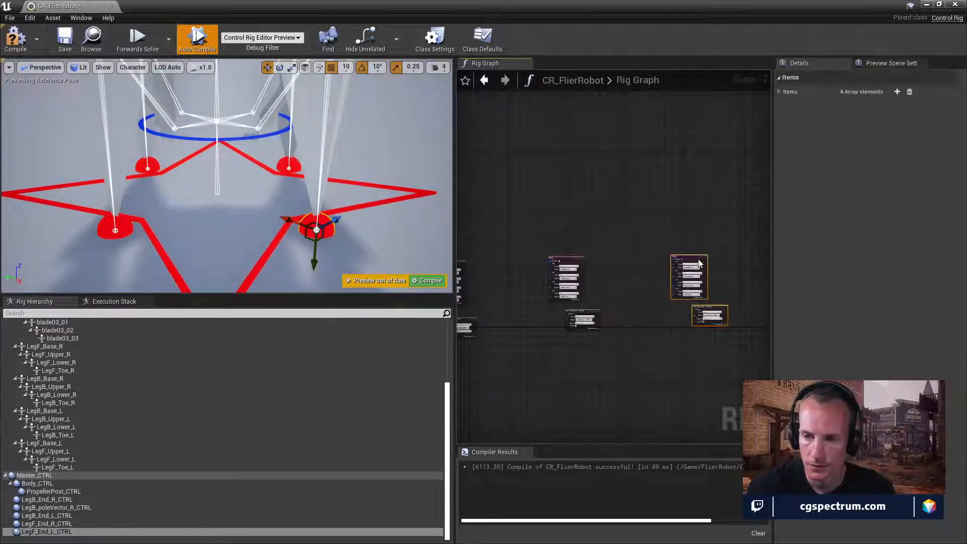
Step: Copy the Basic FABRIK node from the LegB_R_IK group and paste one beside each of the three remaining legs' node pairs
{"action": "right_click_drag", "start_coordinate": [572, 314], "coordinate": [712, 309]}
{"action": "left_click", "coordinate": [529, 322]}
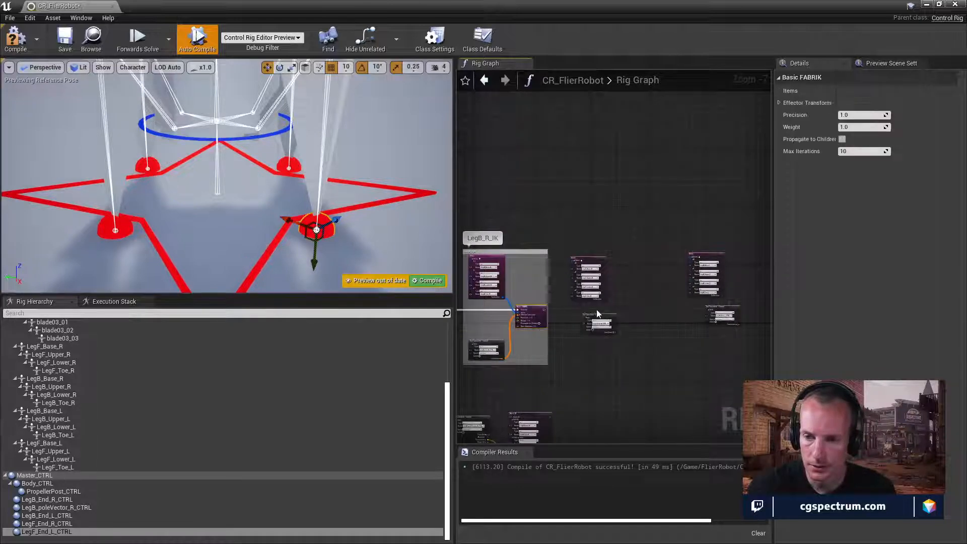
{"action": "right_click_drag", "start_coordinate": [681, 338], "coordinate": [582, 337]}
{"action": "key", "text": "ctrl+v"}
{"action": "right_click_drag", "start_coordinate": [707, 328], "coordinate": [627, 330]}
{"action": "right_click_drag", "start_coordinate": [534, 344], "coordinate": [659, 342]}
Step: Wire the front right leg's Basic FABRIK to its bone collection, the LegF_End_R_CTRL transform and the rear right solver's execution output
{"action": "scroll", "coordinate": [650, 342], "scroll_direction": "up", "scroll_amount": 3}
{"action": "right_click_drag", "start_coordinate": [580, 339], "coordinate": [700, 347]}
{"action": "right_click_drag", "start_coordinate": [545, 304], "coordinate": [520, 304]}
{"action": "scroll", "coordinate": [616, 311], "scroll_direction": "up", "scroll_amount": 1}
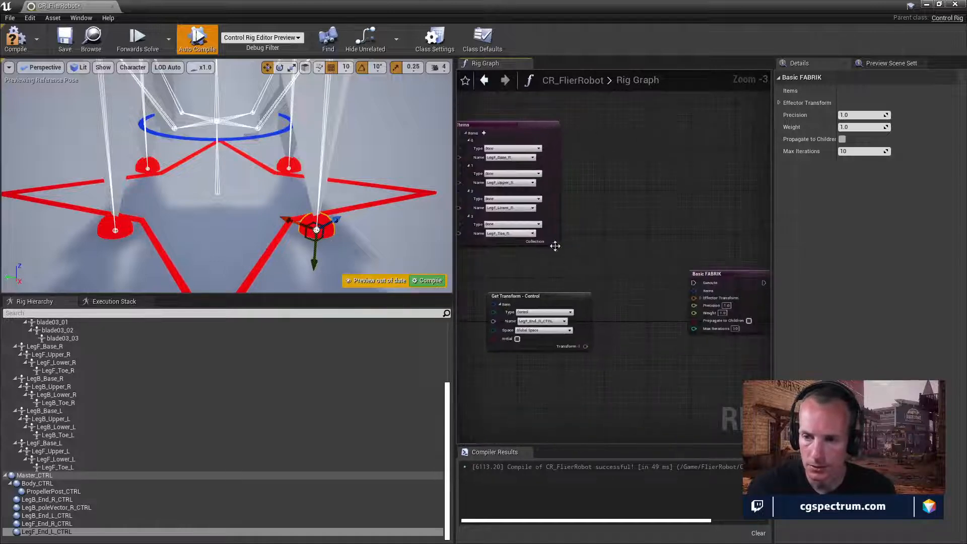
{"action": "left_click_drag", "start_coordinate": [553, 242], "coordinate": [699, 293]}
{"action": "left_click_drag", "start_coordinate": [585, 346], "coordinate": [701, 298]}
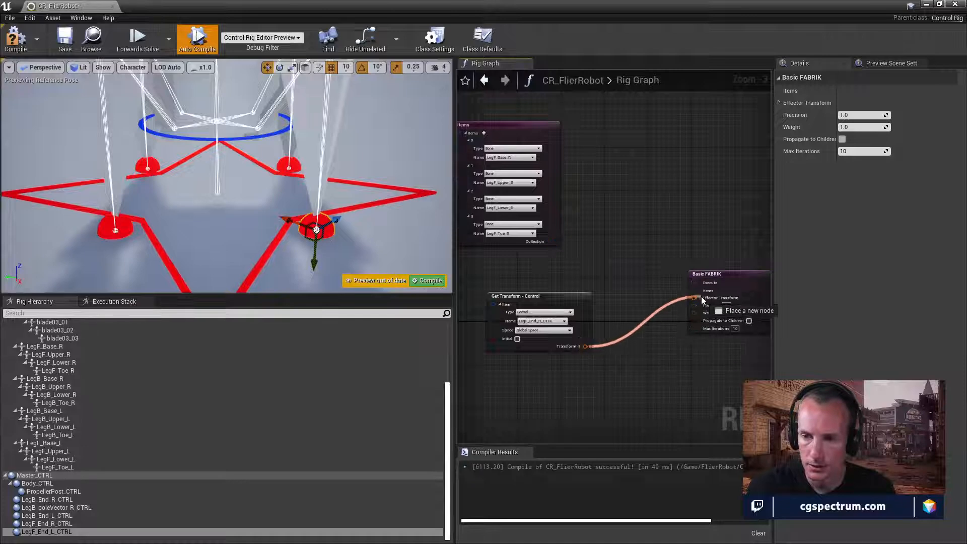
{"action": "right_click_drag", "start_coordinate": [553, 286], "coordinate": [725, 267]}
{"action": "left_click_drag", "start_coordinate": [541, 263], "coordinate": [707, 262]}
Step: Wire the rear left leg's Basic FABRIK to the front right solver's execution output, its bone collection and the LegB_End_L_CTRL transform
{"action": "right_click_drag", "start_coordinate": [708, 293], "coordinate": [514, 317]}
{"action": "right_click_drag", "start_coordinate": [622, 293], "coordinate": [522, 307]}
{"action": "right_click_drag", "start_coordinate": [595, 288], "coordinate": [576, 261]}
{"action": "left_click_drag", "start_coordinate": [461, 282], "coordinate": [533, 252]}
{"action": "right_click_drag", "start_coordinate": [507, 264], "coordinate": [668, 244]}
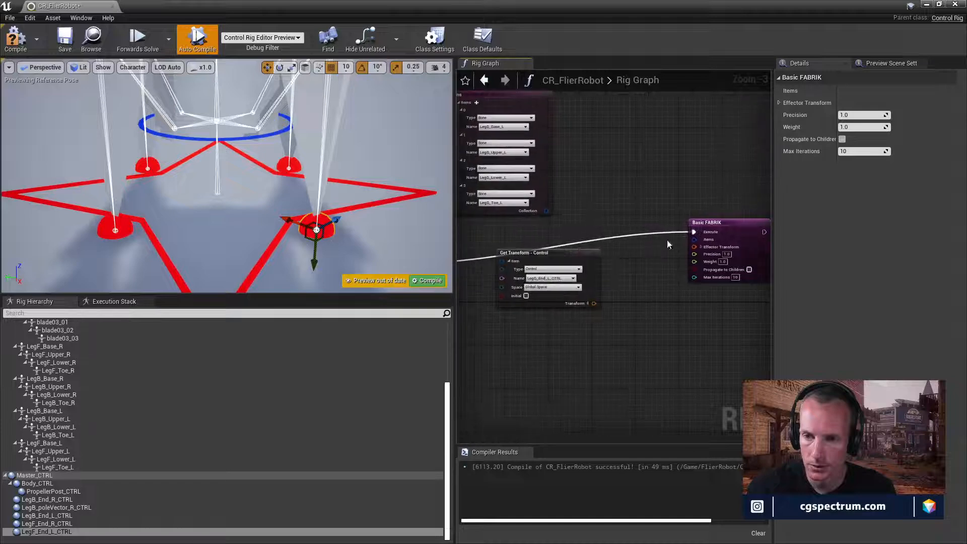
{"action": "left_click_drag", "start_coordinate": [547, 212], "coordinate": [694, 240]}
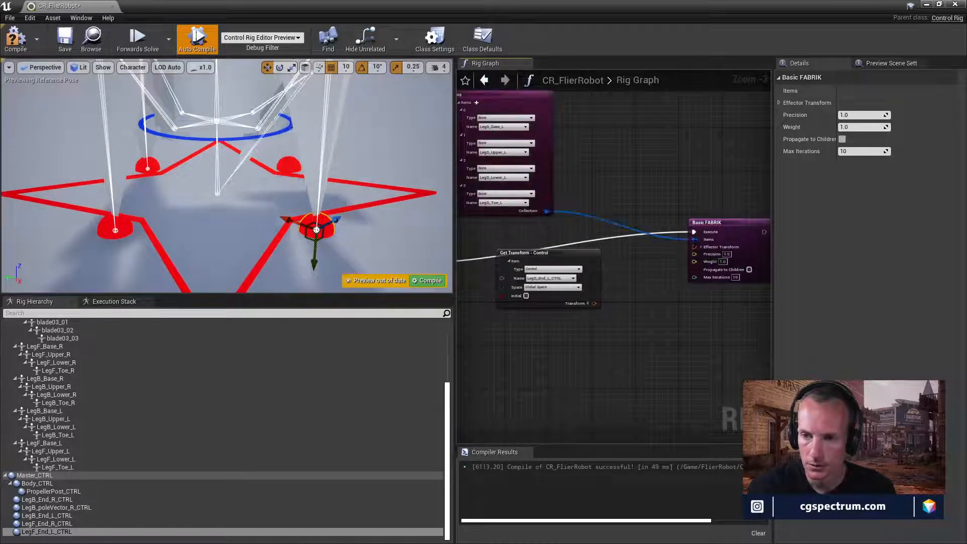
{"action": "left_click_drag", "start_coordinate": [595, 303], "coordinate": [695, 247]}
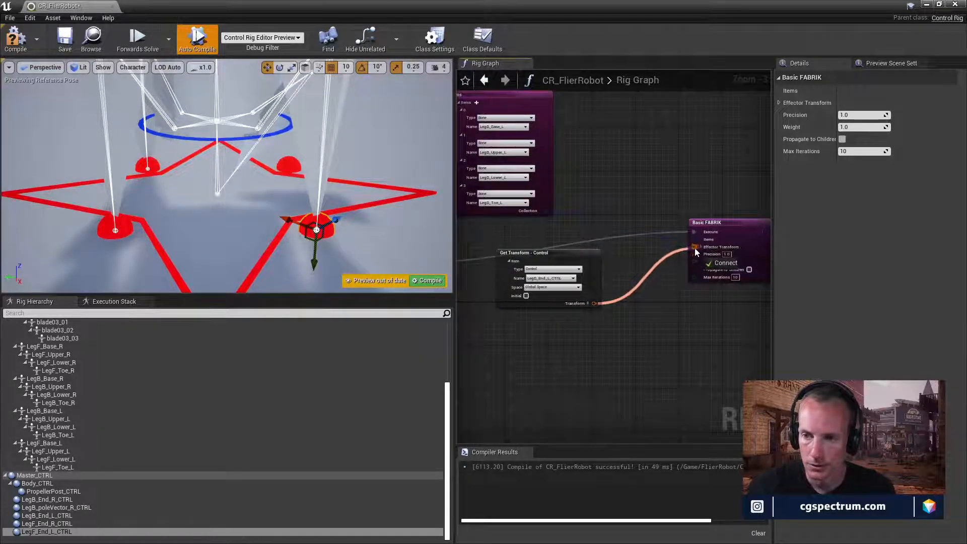
Step: Wire the front left leg's Basic FABRIK to the rear left solver's execution output, its bone collection and the LegF_End_L_CTRL transform
{"action": "right_click_drag", "start_coordinate": [721, 287], "coordinate": [556, 314]}
{"action": "right_click_drag", "start_coordinate": [641, 304], "coordinate": [515, 318]}
{"action": "right_click_drag", "start_coordinate": [539, 276], "coordinate": [505, 287]}
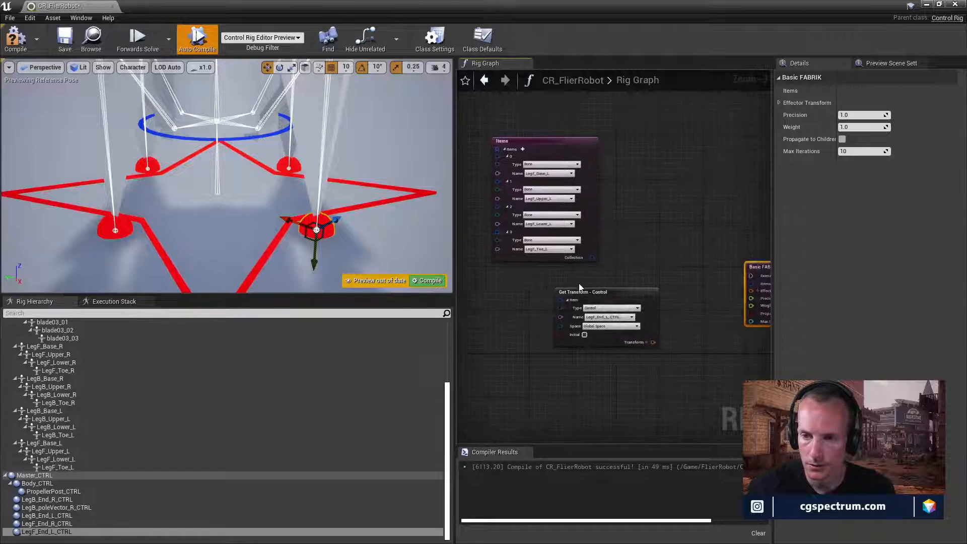
{"action": "scroll", "coordinate": [579, 285], "scroll_direction": "down", "scroll_amount": 1}
{"action": "right_click_drag", "start_coordinate": [579, 285], "coordinate": [605, 273]}
{"action": "left_click_drag", "start_coordinate": [503, 272], "coordinate": [733, 266]}
{"action": "right_click_drag", "start_coordinate": [679, 271], "coordinate": [611, 281]}
{"action": "scroll", "coordinate": [611, 281], "scroll_direction": "up", "scroll_amount": 2}
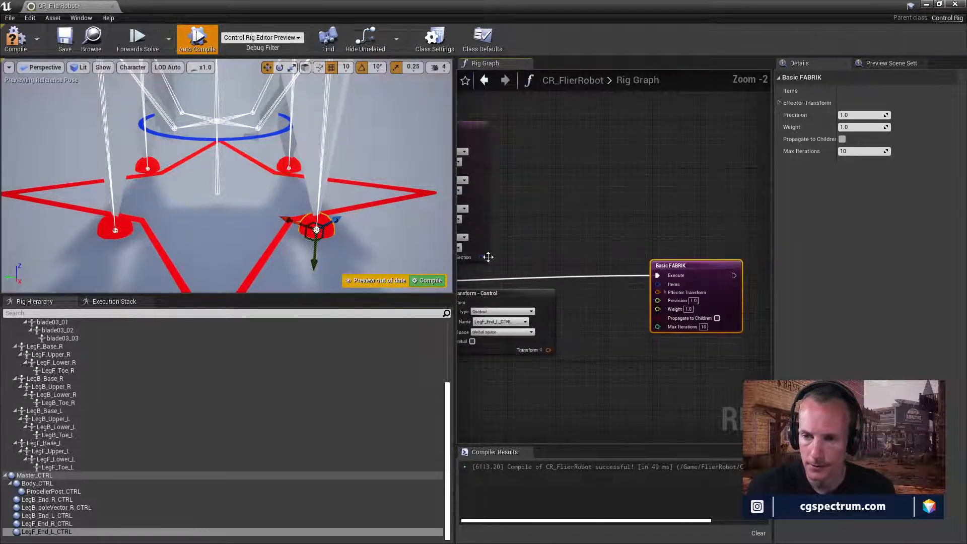
{"action": "left_click_drag", "start_coordinate": [483, 256], "coordinate": [658, 285]}
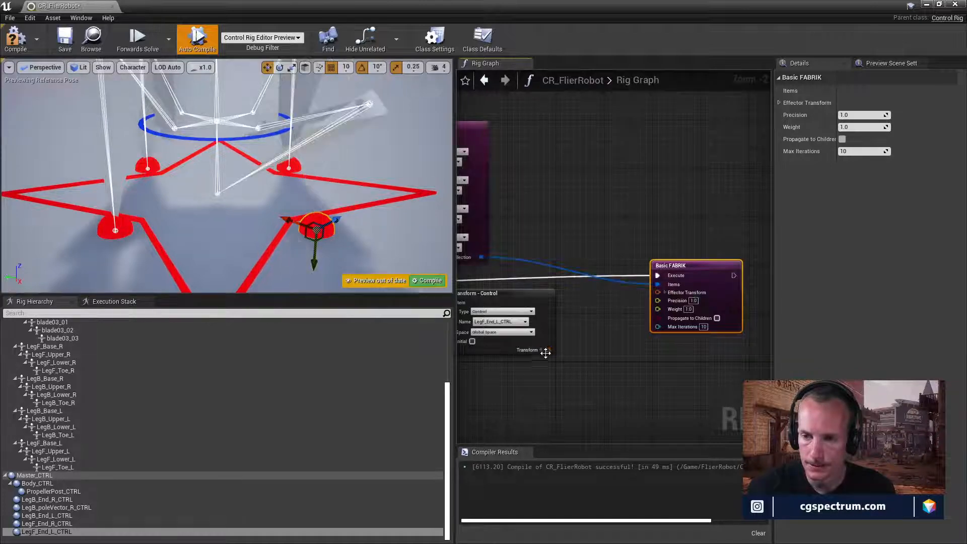
{"action": "left_click_drag", "start_coordinate": [546, 352], "coordinate": [658, 292]}
Step: Compile and save the CR_FlierRobot control rig
{"action": "scroll", "coordinate": [603, 315], "scroll_direction": "down", "scroll_amount": 6}
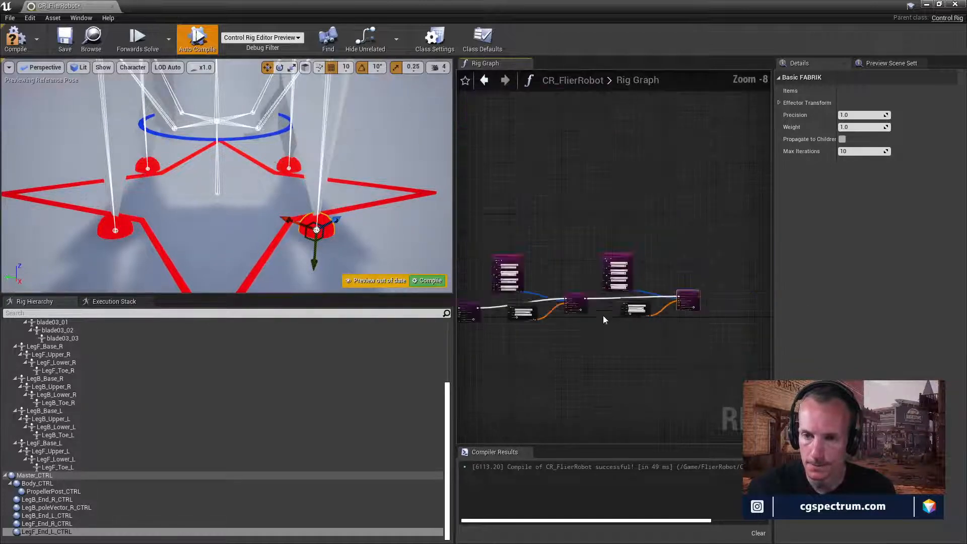
{"action": "right_click_drag", "start_coordinate": [291, 239], "coordinate": [361, 229]}
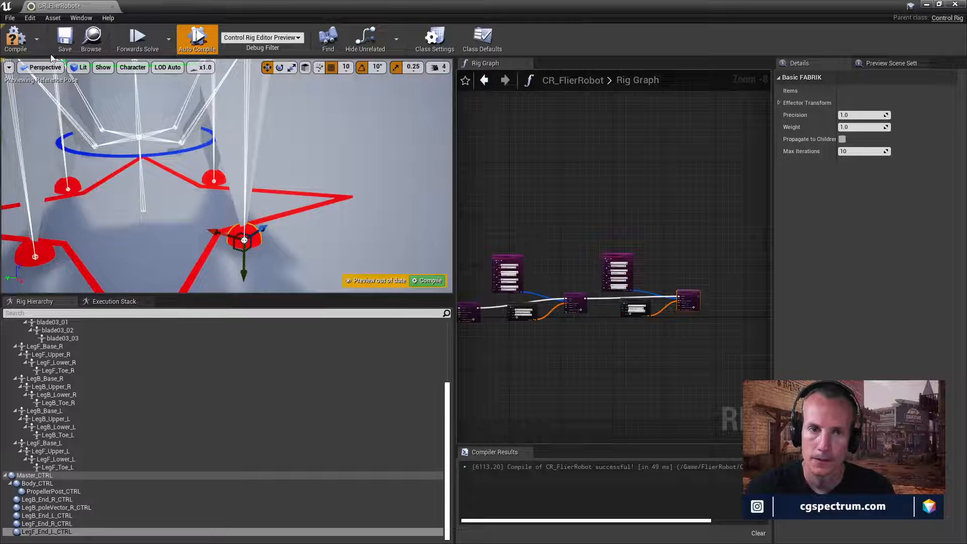
{"action": "left_click", "coordinate": [17, 40]}
{"action": "key", "text": "ctrl+s"}
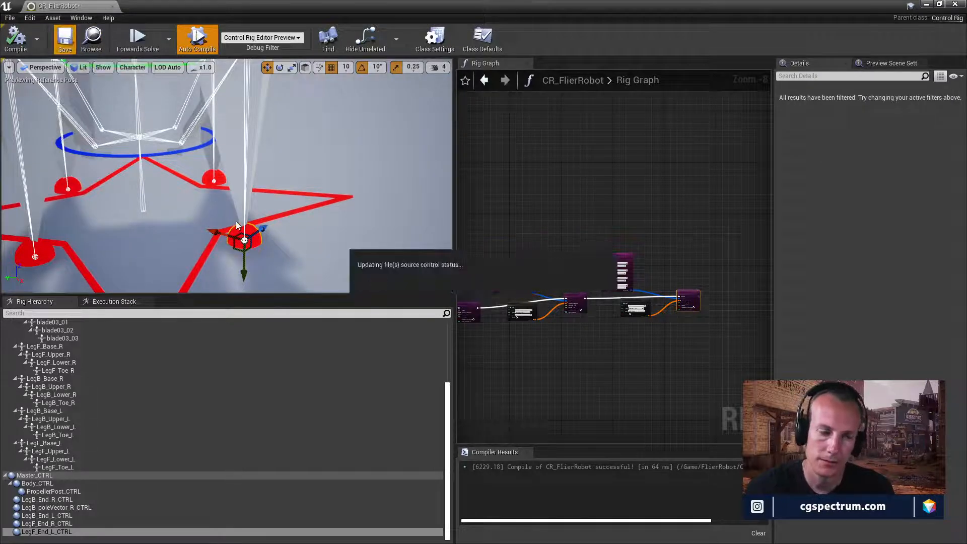
Step: Test the four-leg IK by raising and lowering Body_CTRL in the viewport
{"action": "mouse_move", "coordinate": [195, 210]}
{"action": "right_mouse_down"}
{"action": "mouse_move", "coordinate": [141, 206]}
{"action": "mouse_move", "coordinate": [195, 209]}
{"action": "right_mouse_up"}
{"action": "left_click", "coordinate": [284, 153]}
{"action": "right_click_drag", "start_coordinate": [285, 154], "coordinate": [222, 169]}
{"action": "left_click_drag", "start_coordinate": [205, 174], "coordinate": [205, 101]}
{"action": "right_click_drag", "start_coordinate": [205, 101], "coordinate": [214, 161]}
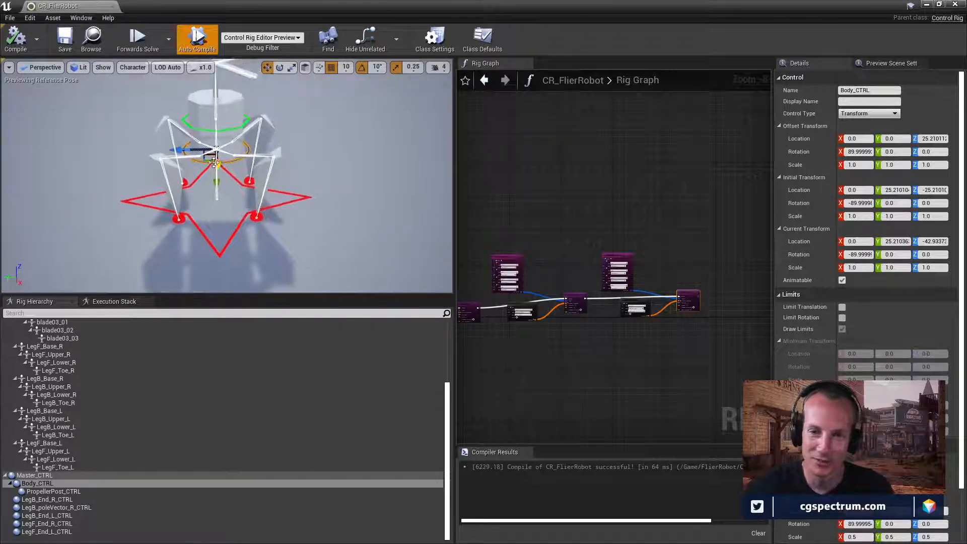
{"action": "left_click_drag", "start_coordinate": [219, 180], "coordinate": [210, 202]}
Step: Try moving Master_CTRL to test the whole rig, and undo the move
{"action": "left_click", "coordinate": [225, 244]}
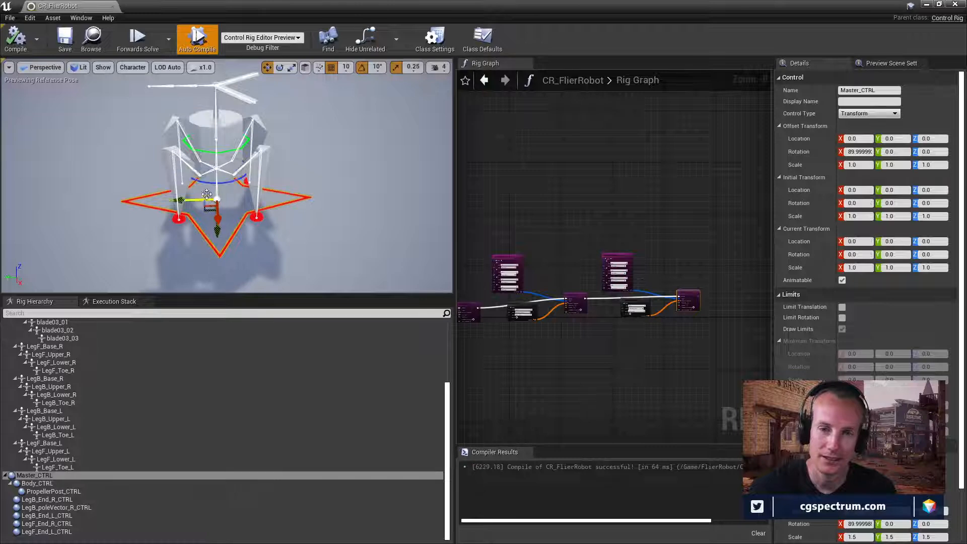
{"action": "left_click_drag", "start_coordinate": [220, 233], "coordinate": [227, 188]}
{"action": "key", "text": "ctrl+z"}
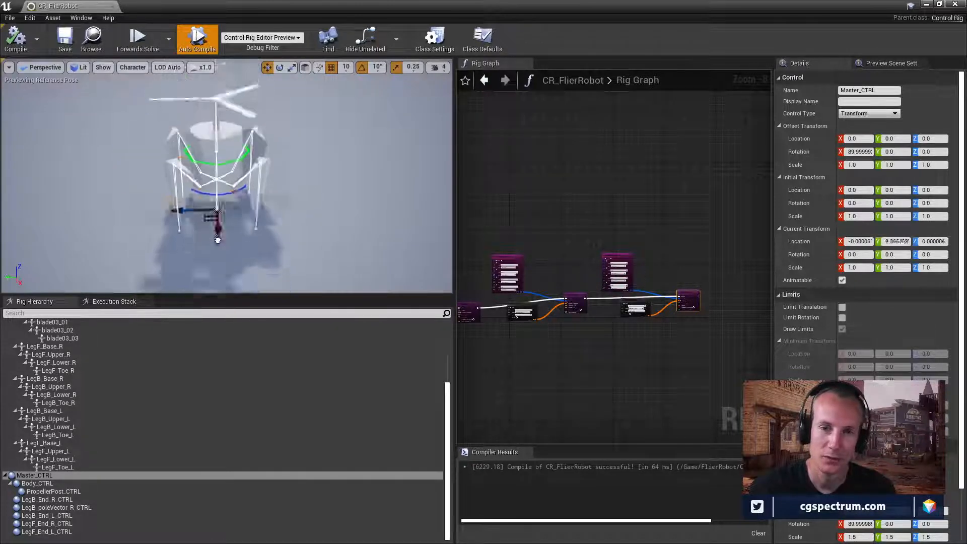
{"action": "left_click_drag", "start_coordinate": [156, 144], "coordinate": [198, 137]}
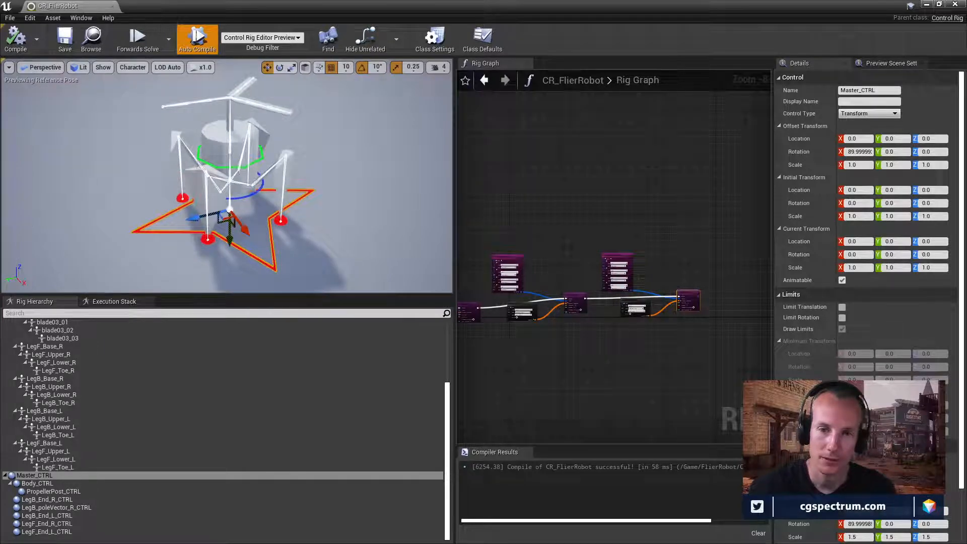
Step: Test PropellerPost_CTRL by raising and lowering it, and inspect the unused Basic IK node in the rig graph
{"action": "left_click", "coordinate": [227, 152]}
{"action": "left_click_drag", "start_coordinate": [227, 179], "coordinate": [236, 161]}
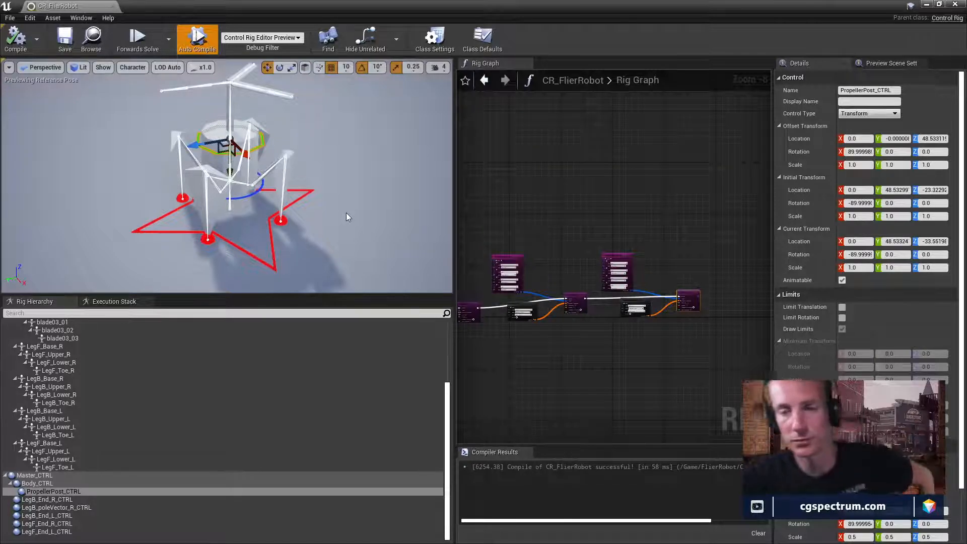
{"action": "left_click", "coordinate": [549, 258]}
{"action": "right_click_drag", "start_coordinate": [545, 255], "coordinate": [672, 172]}
{"action": "right_click_drag", "start_coordinate": [510, 307], "coordinate": [606, 307]}
{"action": "left_click", "coordinate": [609, 292]}
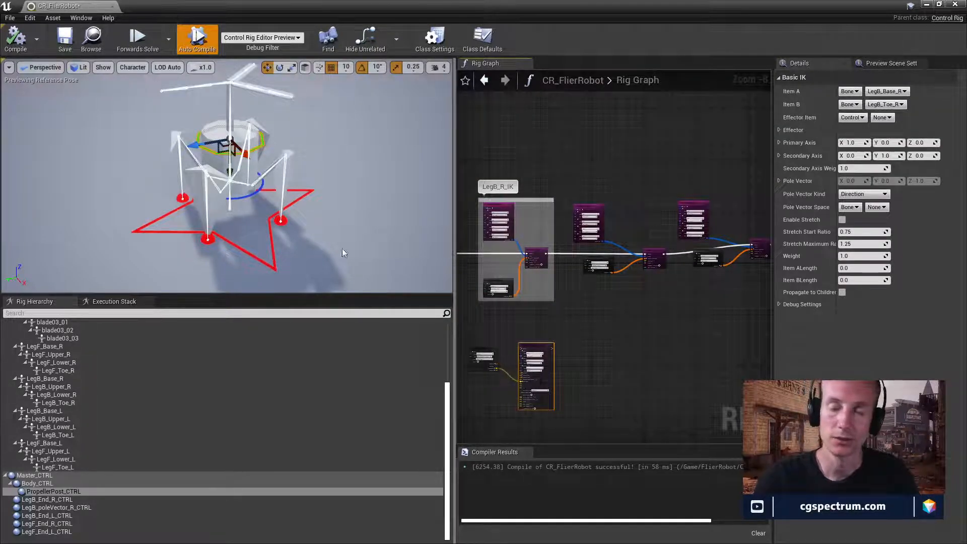
{"action": "right_click_drag", "start_coordinate": [614, 309], "coordinate": [620, 346]}
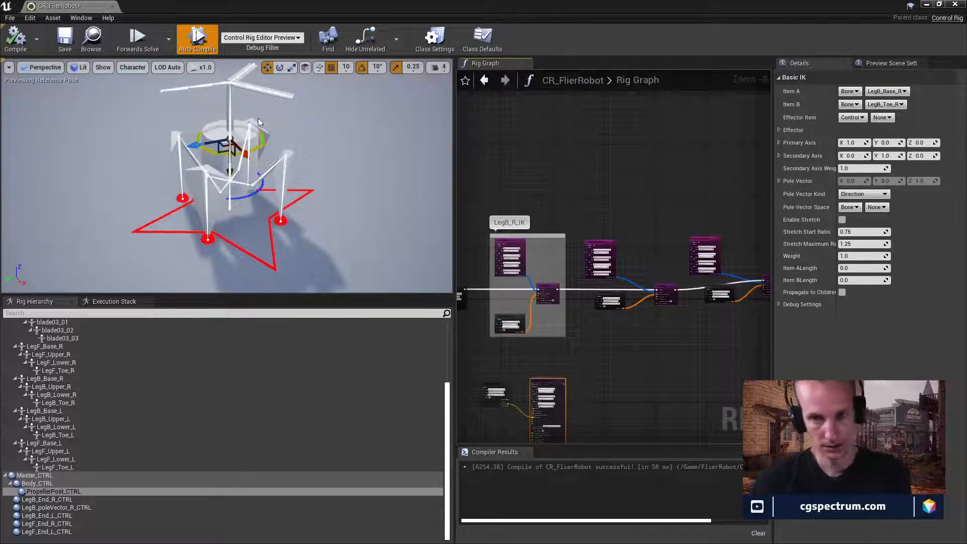
{"action": "left_click_drag", "start_coordinate": [232, 164], "coordinate": [230, 179]}
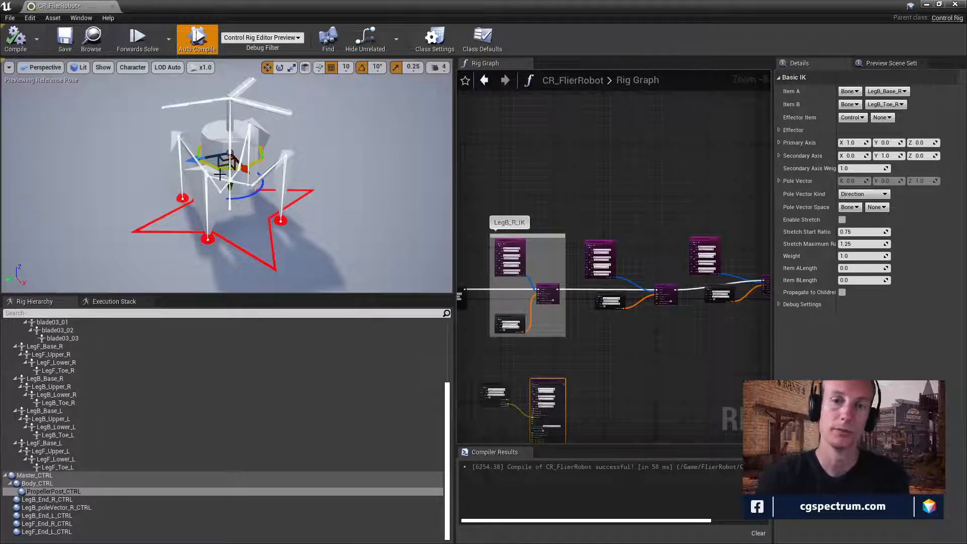
{"action": "mouse_move", "coordinate": [229, 188]}
{"action": "left_mouse_down"}
{"action": "mouse_move", "coordinate": [229, 169]}
{"action": "mouse_move", "coordinate": [228, 179]}
{"action": "left_mouse_up"}
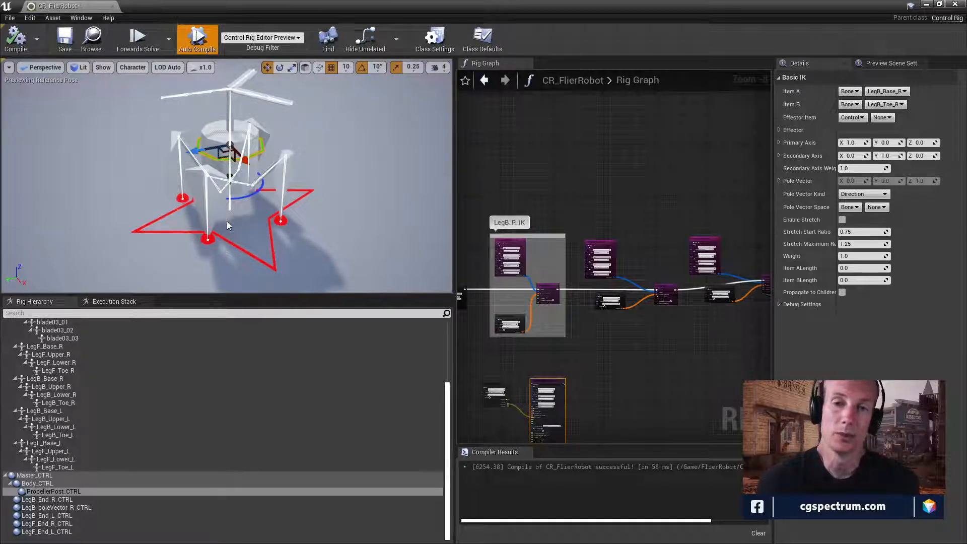
Step: Test the front right leg by moving LegF_End_R_CTRL, and reset the pose by recompiling and save the rig
{"action": "left_click", "coordinate": [212, 236]}
{"action": "mouse_move", "coordinate": [211, 251]}
{"action": "left_mouse_down"}
{"action": "mouse_move", "coordinate": [196, 224]}
{"action": "mouse_move", "coordinate": [177, 227]}
{"action": "mouse_move", "coordinate": [215, 220]}
{"action": "mouse_move", "coordinate": [195, 220]}
{"action": "mouse_move", "coordinate": [218, 236]}
{"action": "left_mouse_up"}
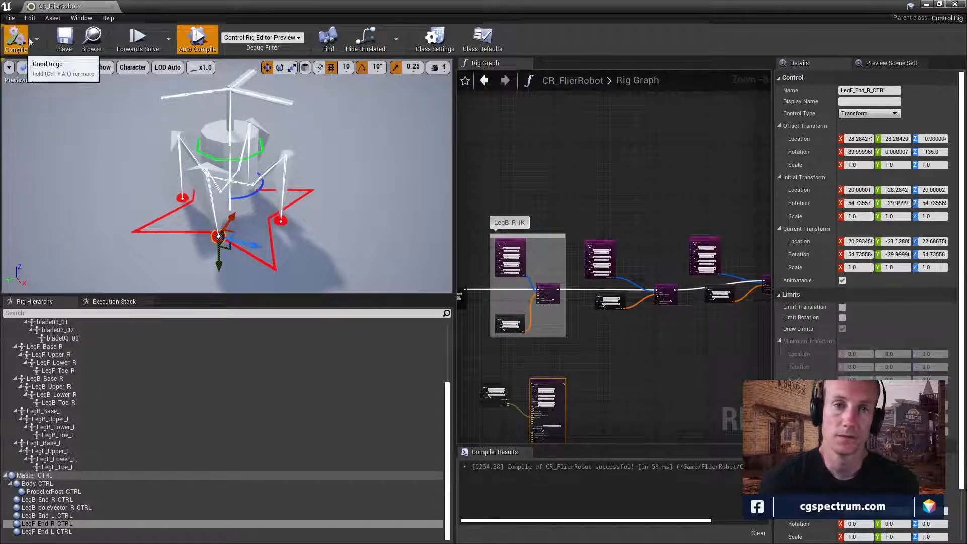
{"action": "left_click", "coordinate": [70, 51]}
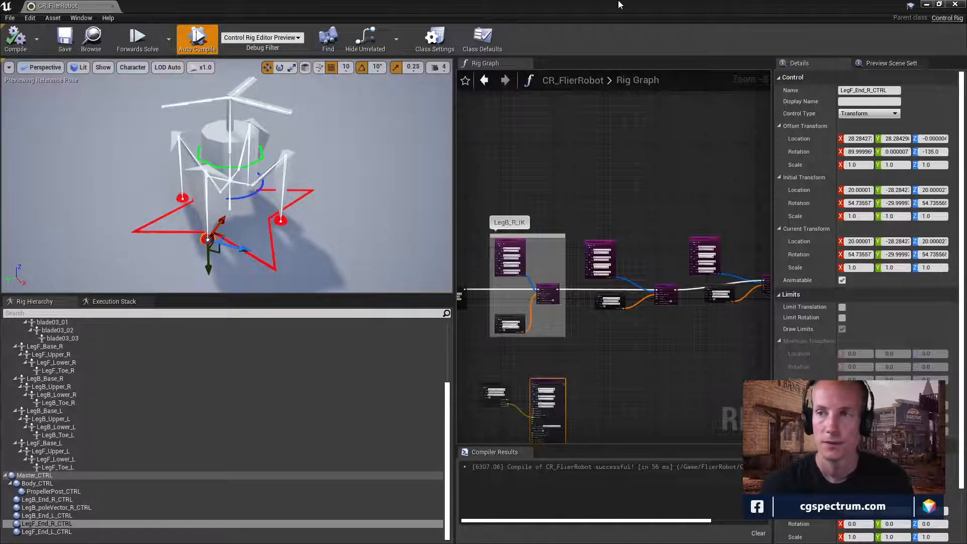
Step: Restore the Control Rig editor to a smaller floating window so the main level editor is accessible
{"action": "left_click_drag", "start_coordinate": [619, 5], "coordinate": [518, 147]}
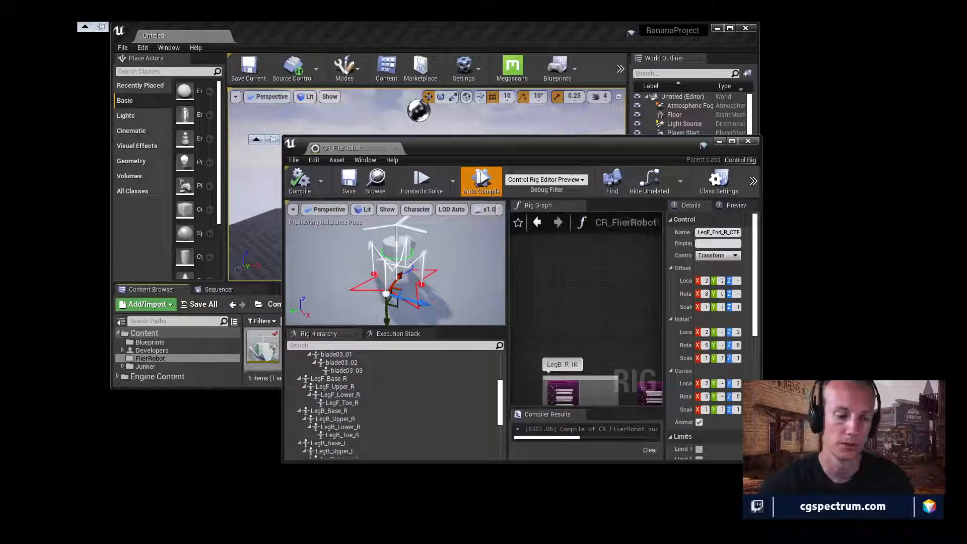